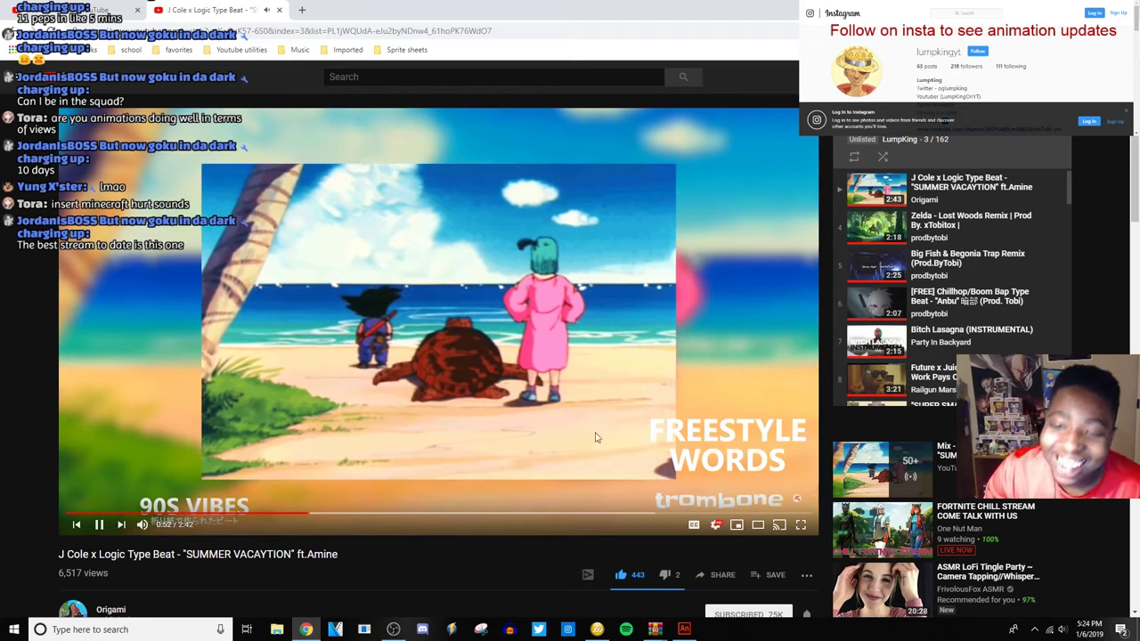
# Switch to Adobe Animate and go back in the timeline to the lava scene where the two fighters face each other.
pyautogui.hotkey('ctrl', '1')
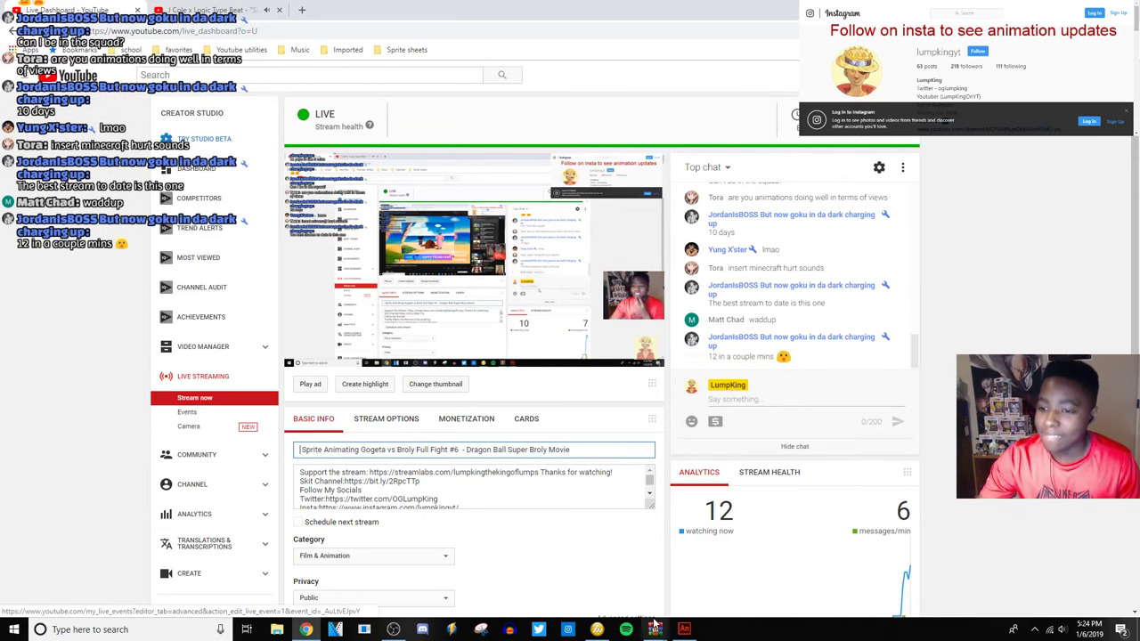
pyautogui.moveTo(655, 625)
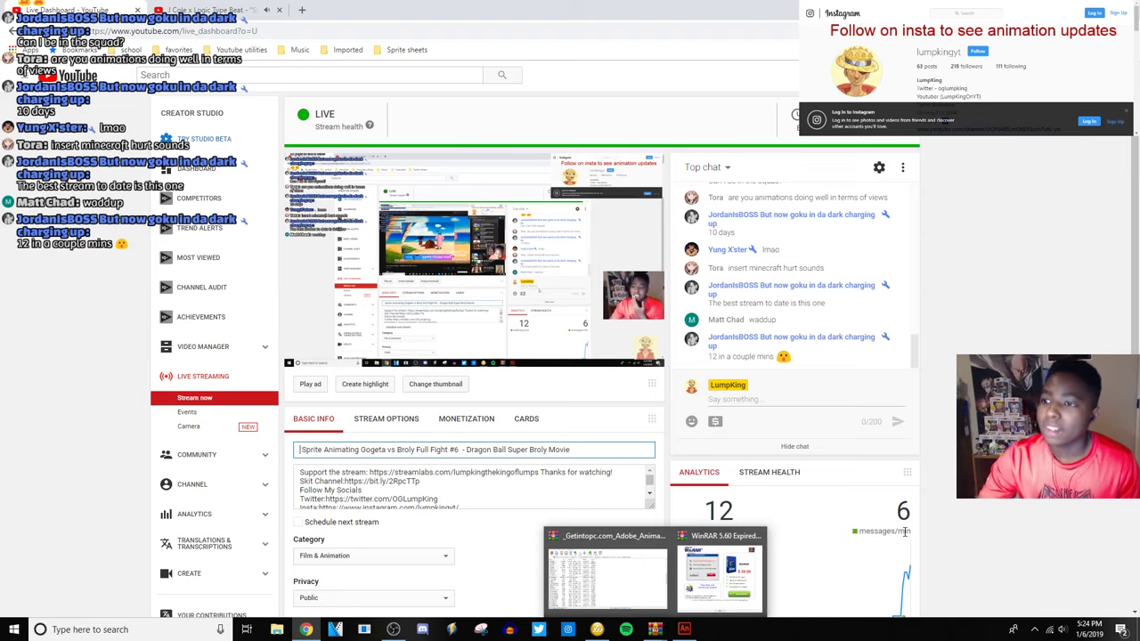
pyautogui.click(683, 629)
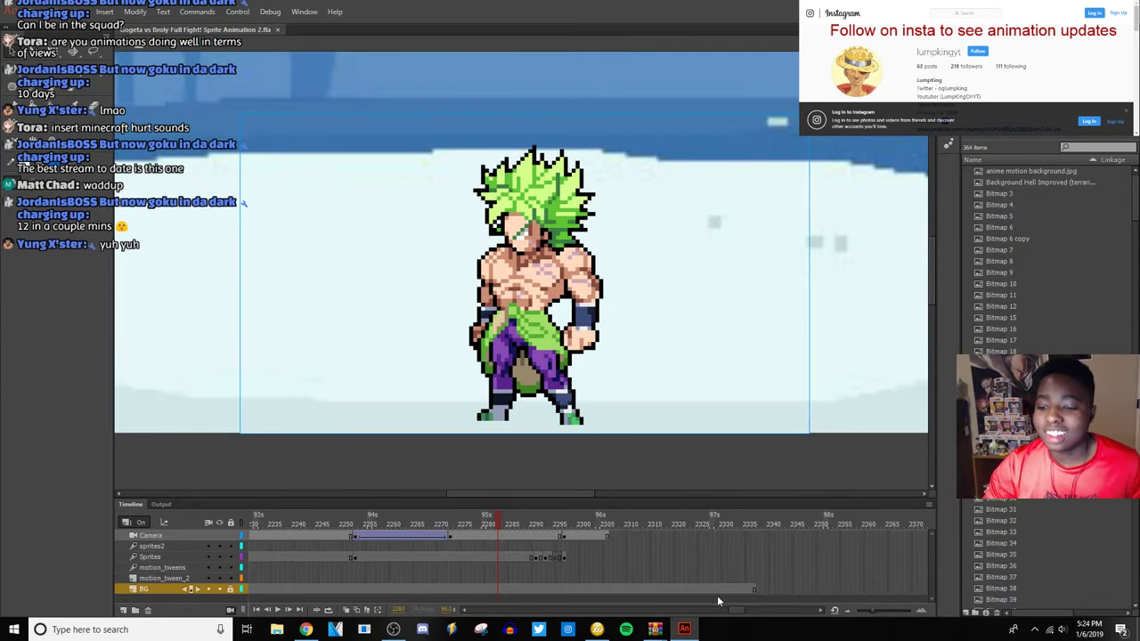
pyautogui.moveTo(740, 613); pyautogui.dragTo(737, 614)
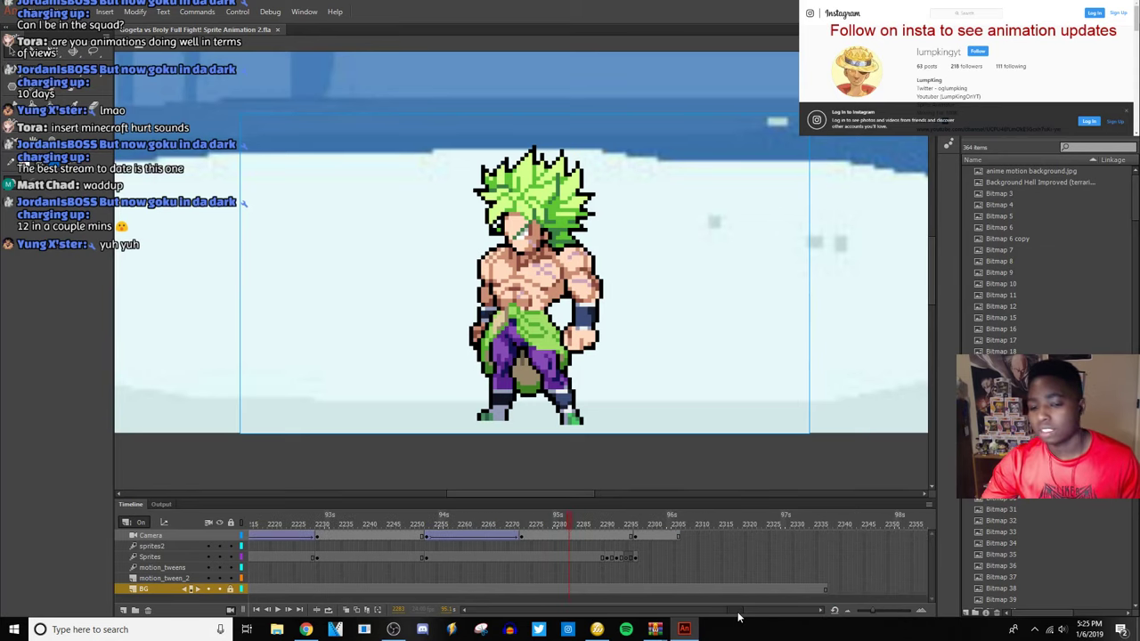
pyautogui.moveTo(737, 615); pyautogui.dragTo(624, 604)
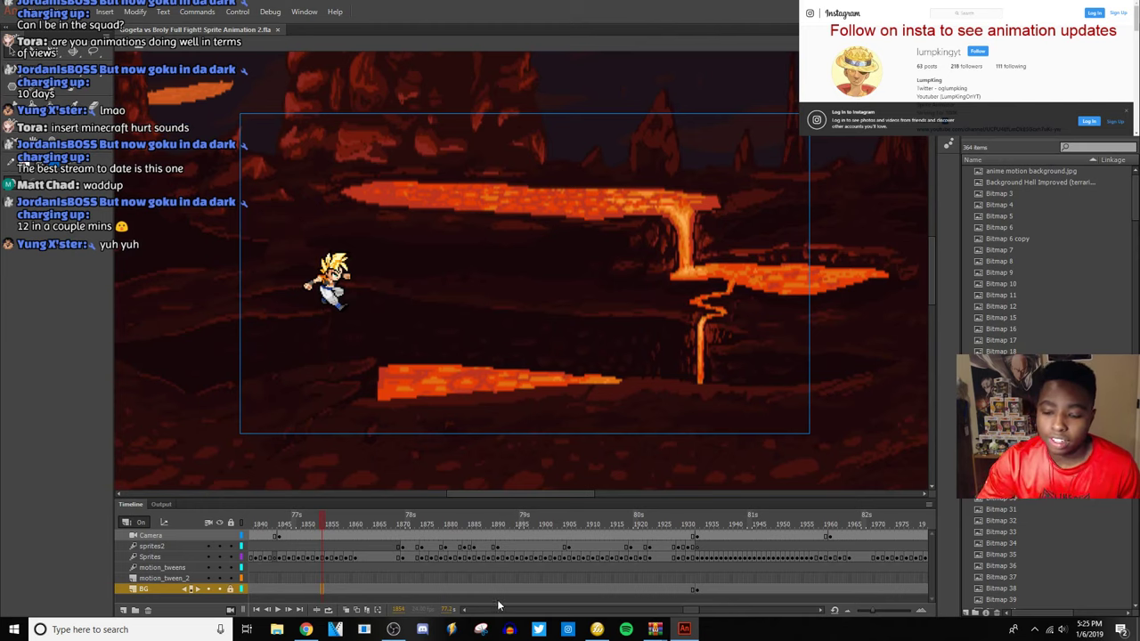
pyautogui.click(508, 589)
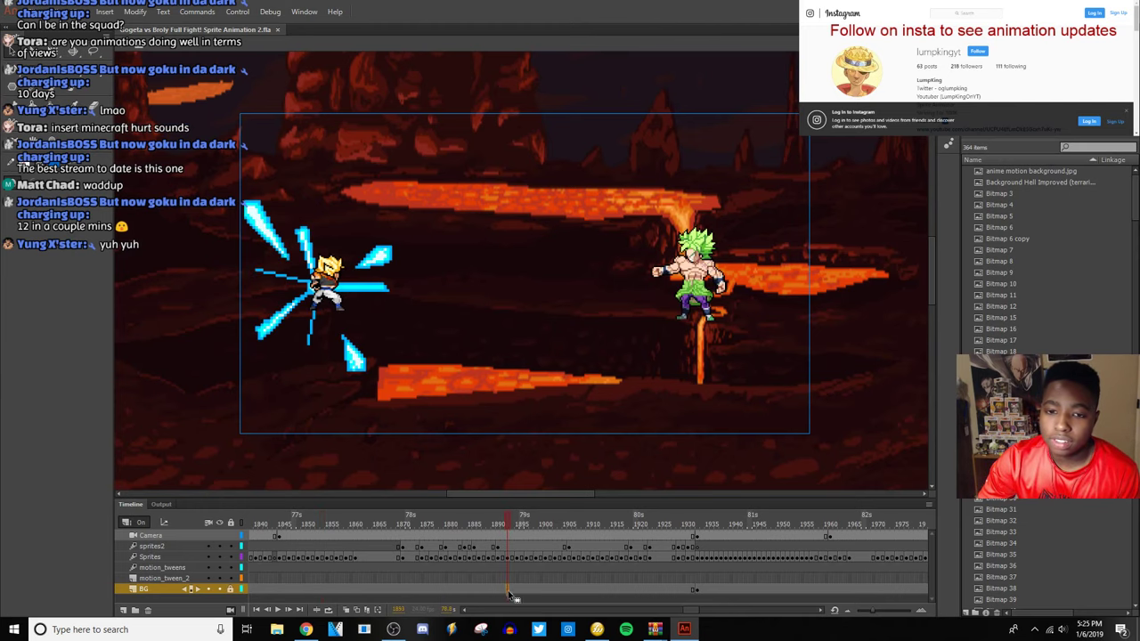
# Move back to frame 1557 of the lava fight and play the animation through to the end of the snow scene.
pyautogui.moveTo(688, 617); pyautogui.dragTo(677, 616)
pyautogui.click(291, 592)
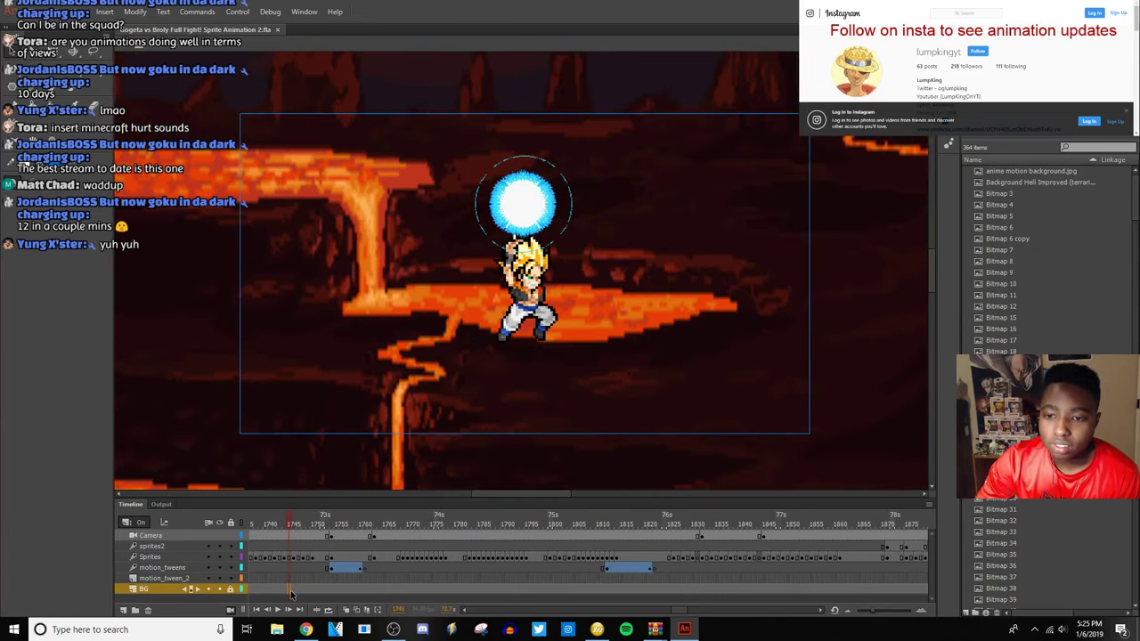
pyautogui.moveTo(675, 614); pyautogui.dragTo(661, 615)
pyautogui.click(331, 579)
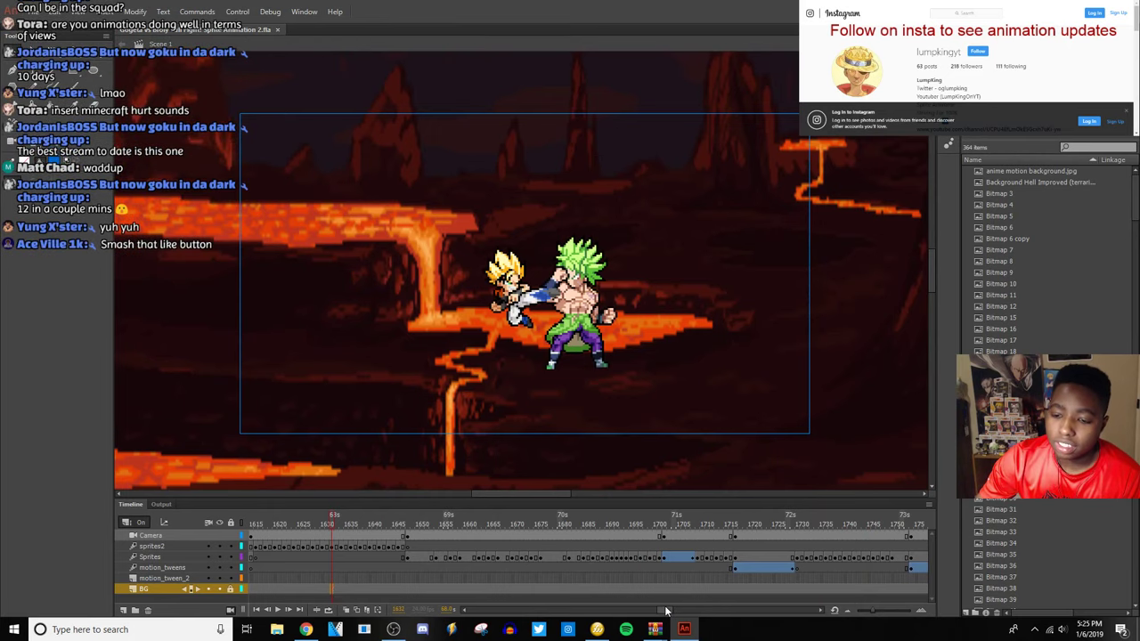
pyautogui.hscroll(-5, 396, 585)
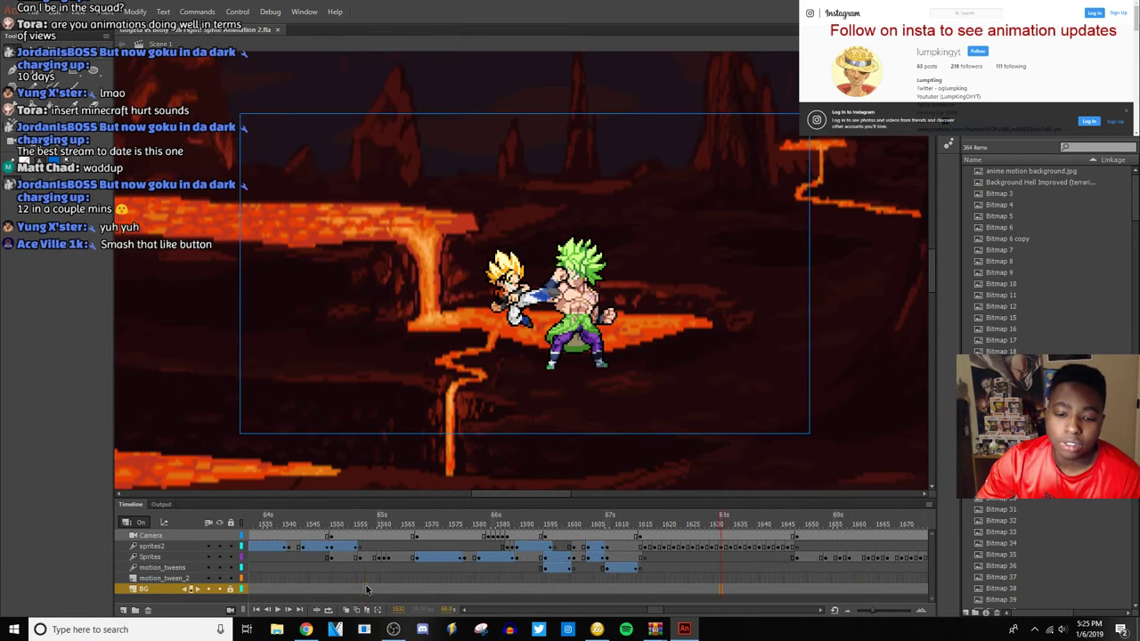
pyautogui.click(365, 589)
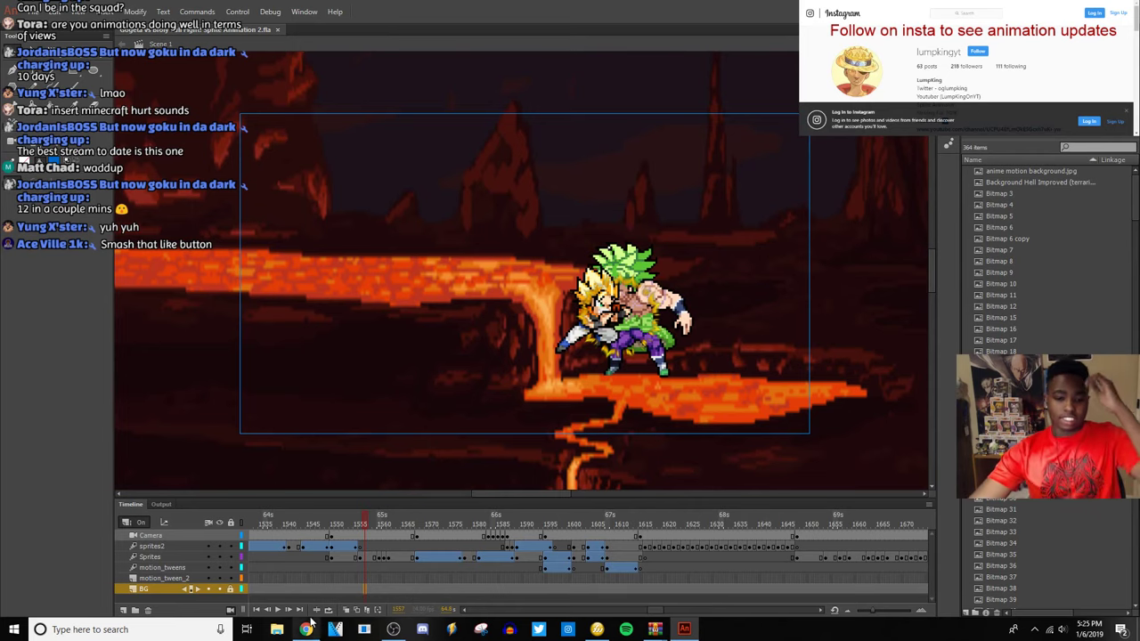
pyautogui.click(276, 610)
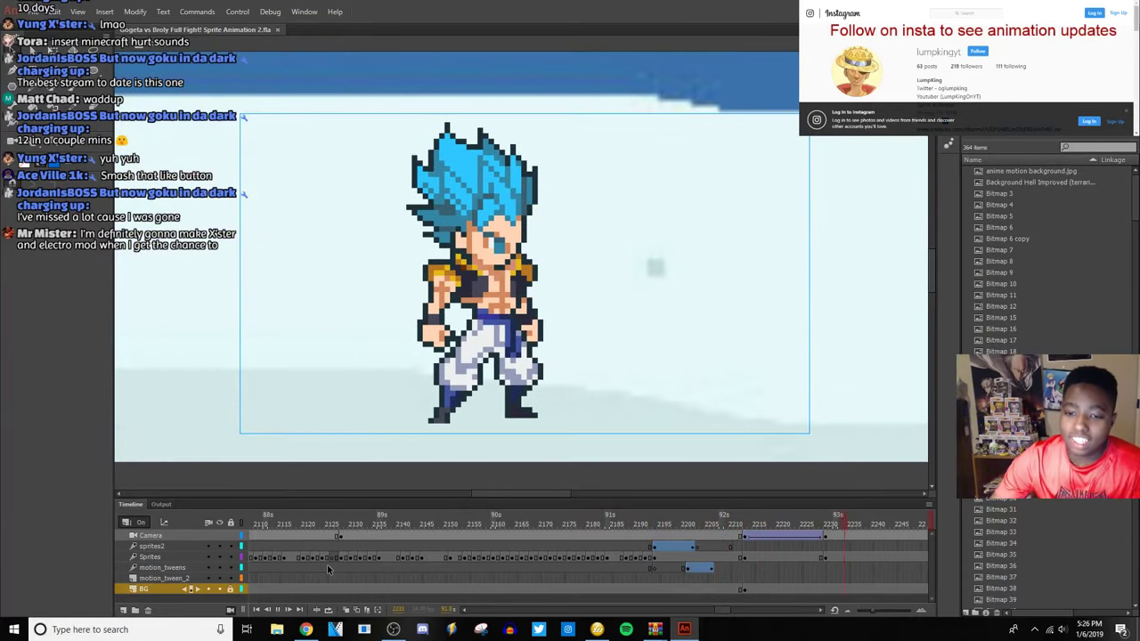
pyautogui.click(279, 611)
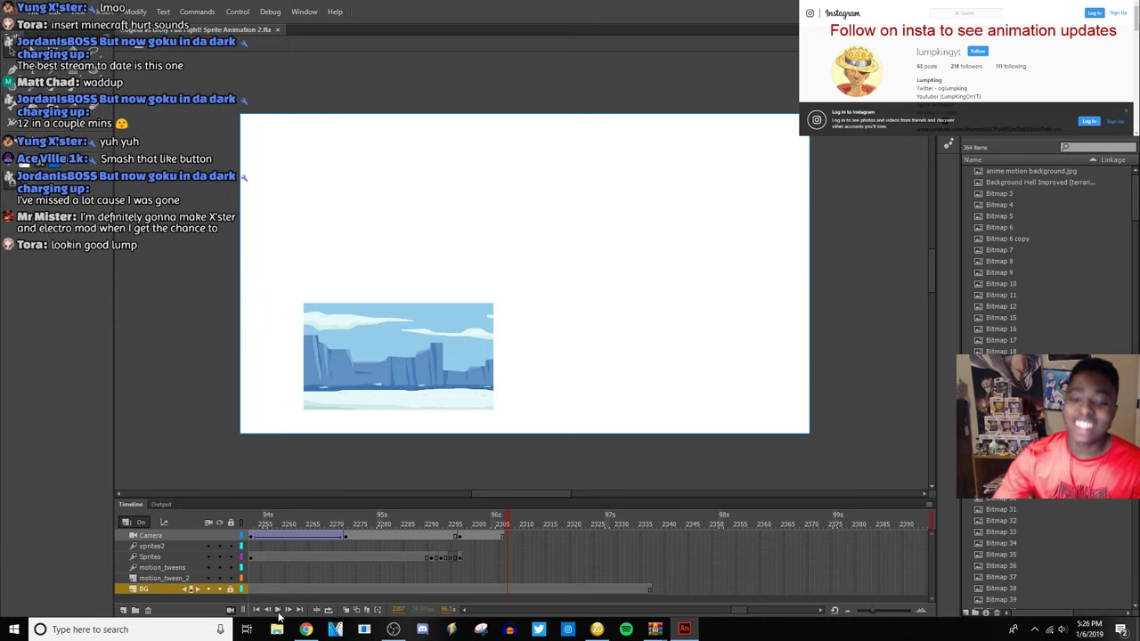
# Switch to the YouTube live dashboard in Chrome and post "SUBSCRIBE TO" with a mention of the newly arrived viewer in the chat.
pyautogui.moveTo(306, 629)
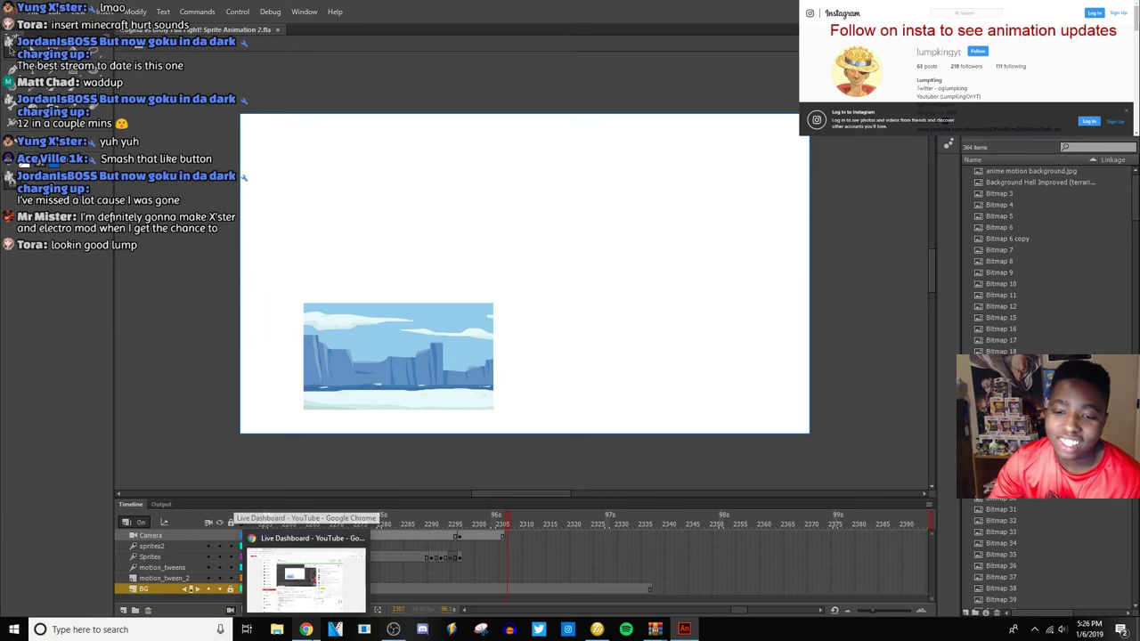
pyautogui.click(305, 574)
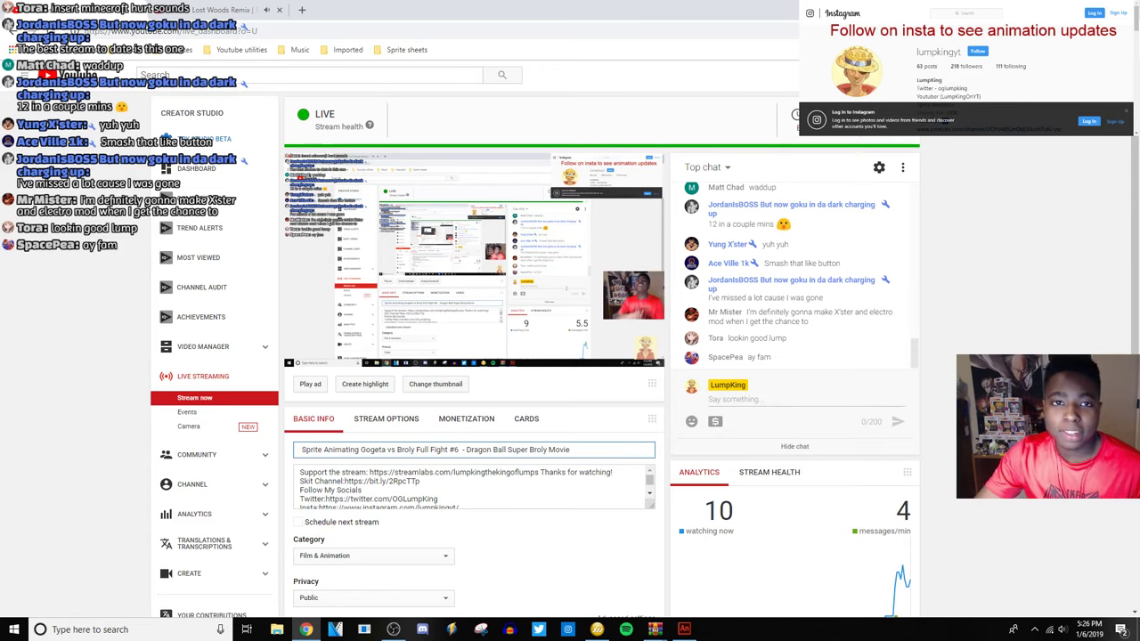
pyautogui.click(778, 401)
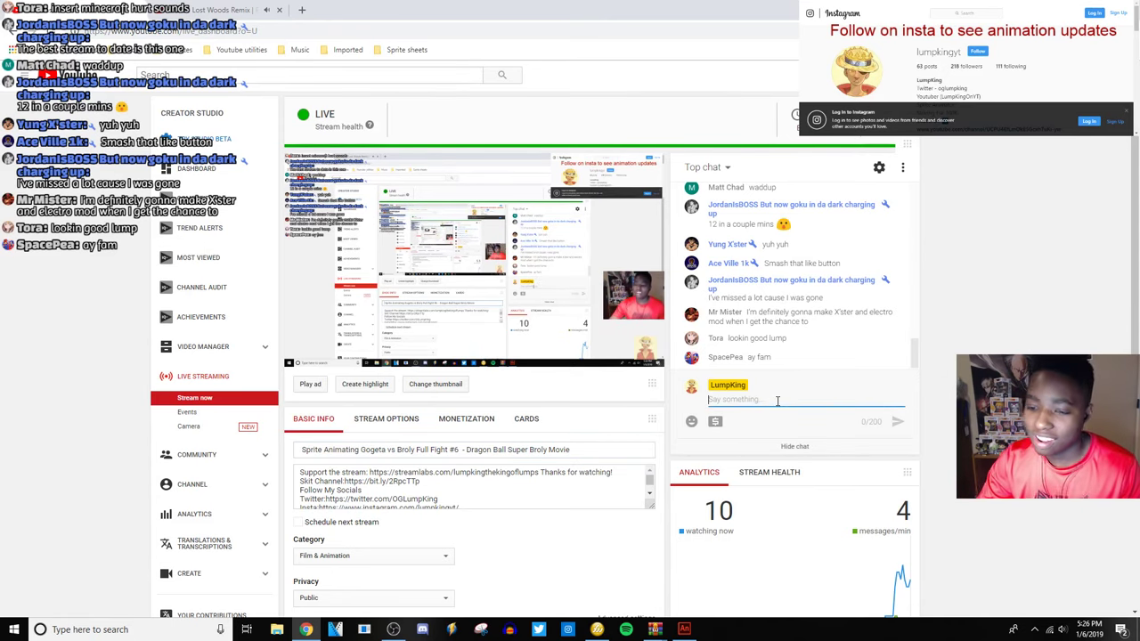
pyautogui.write('Sup')
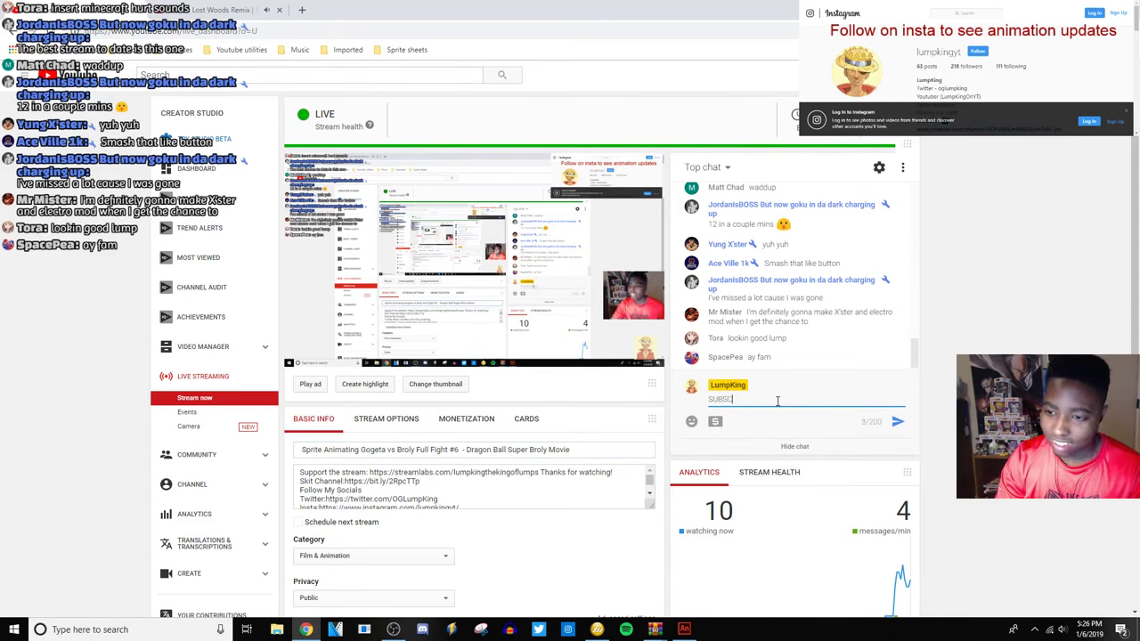
pyautogui.write('SCRIBE TO')
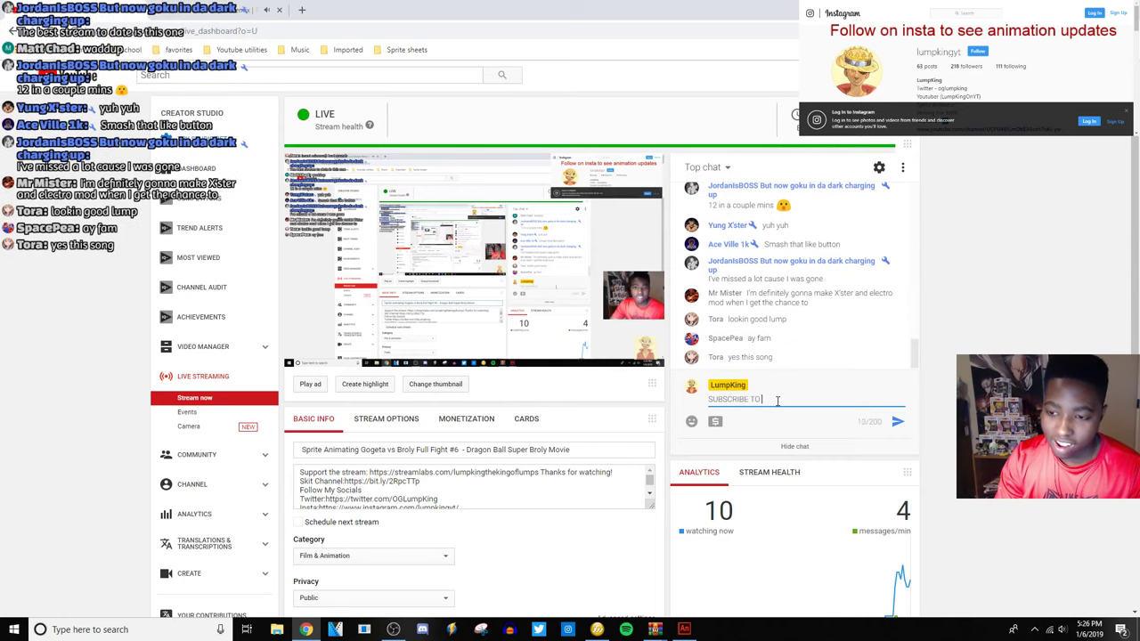
pyautogui.write(' @')
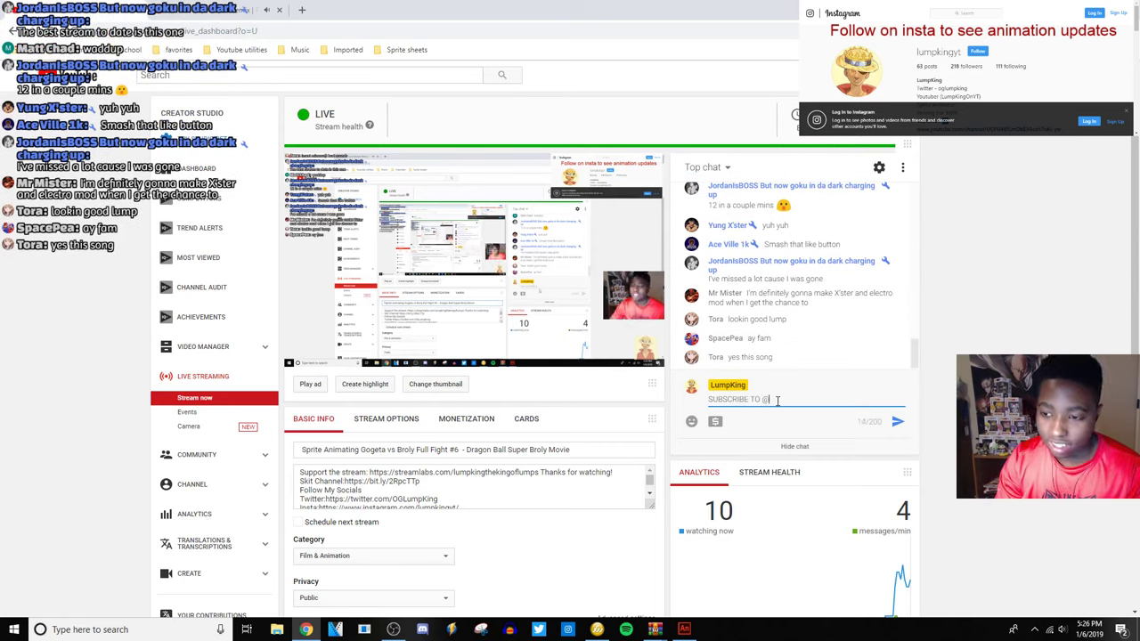
pyautogui.write('SPA')
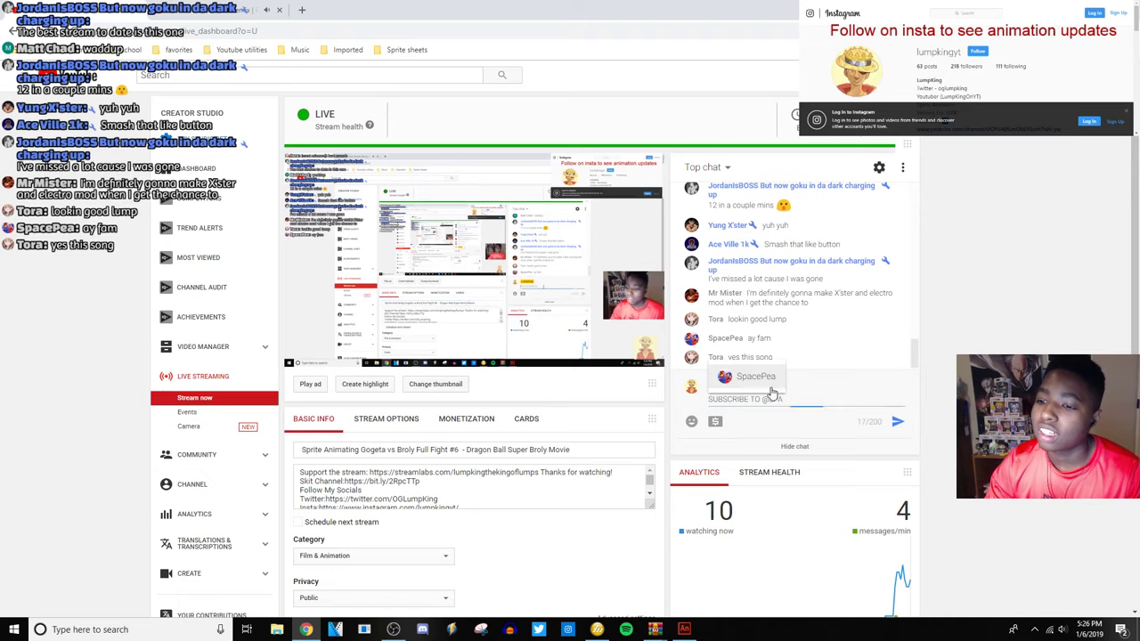
pyautogui.click(755, 377)
pyautogui.click(893, 426)
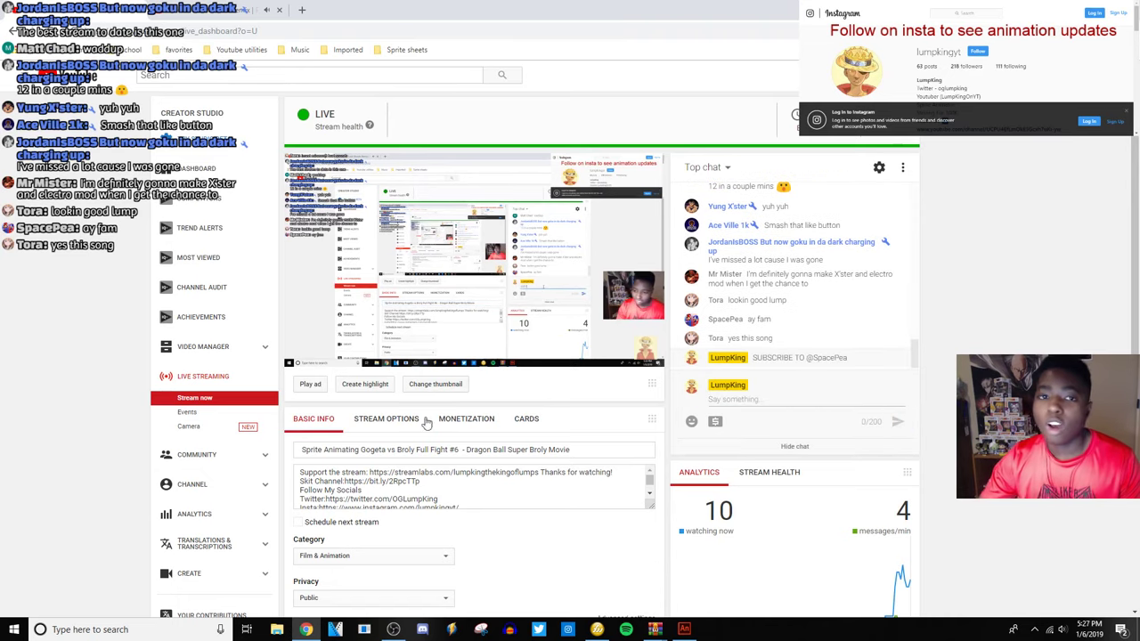
# Check the Zelda - Lost Woods Remix video page and the OBS window, returning to the live dashboard chat.
pyautogui.click(197, 13)
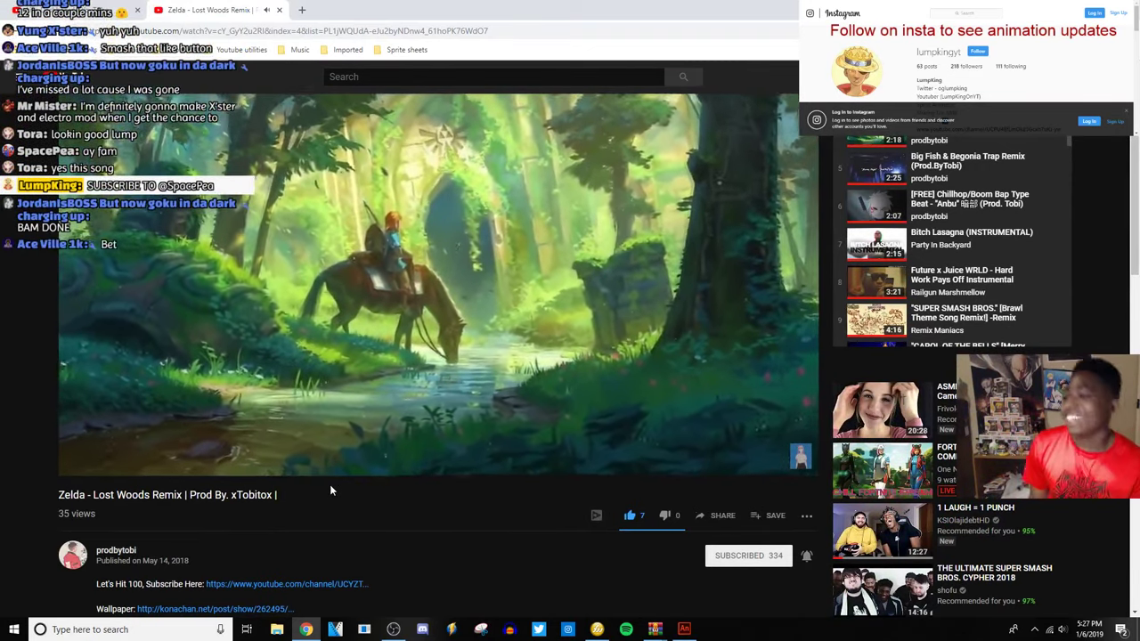
pyautogui.moveTo(205, 305)
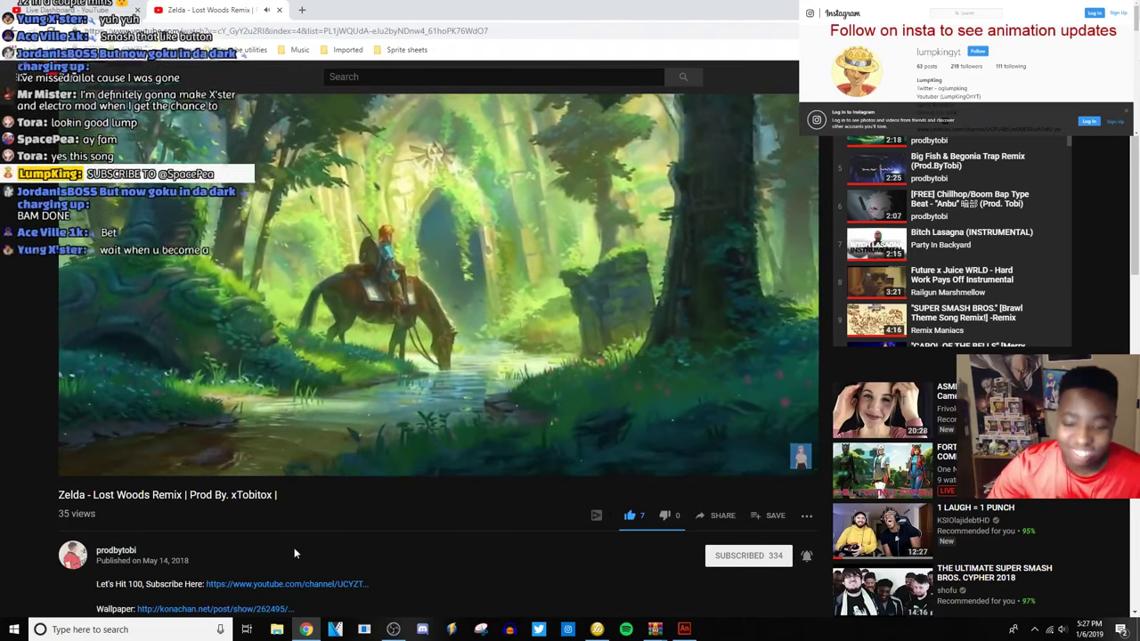
pyautogui.moveTo(144, 471)
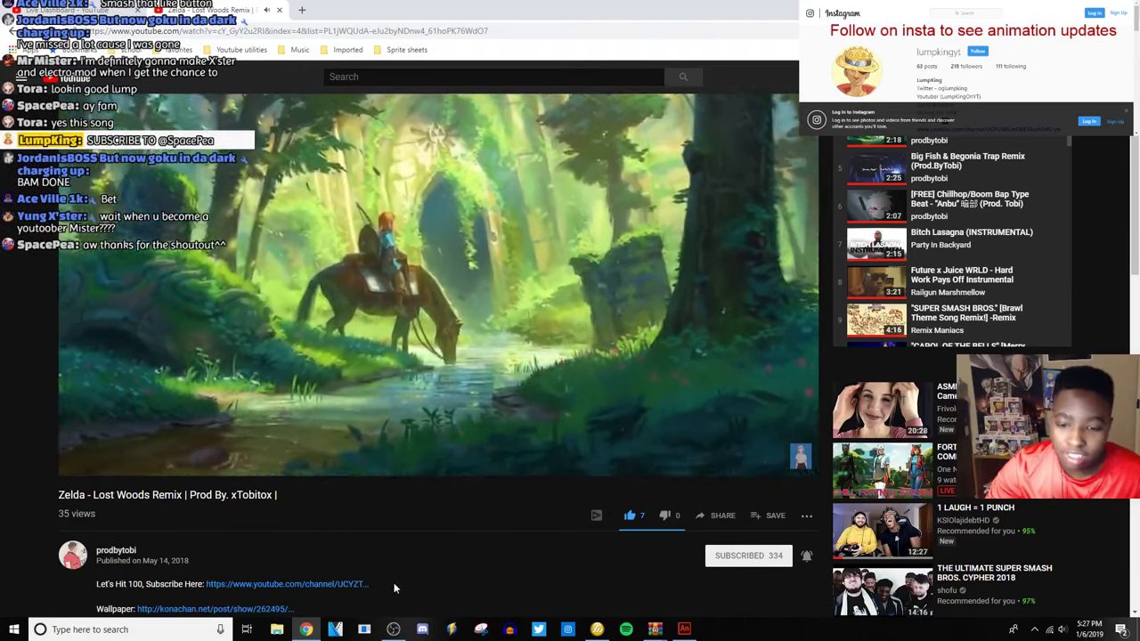
pyautogui.hotkey('alt', 'Tab')
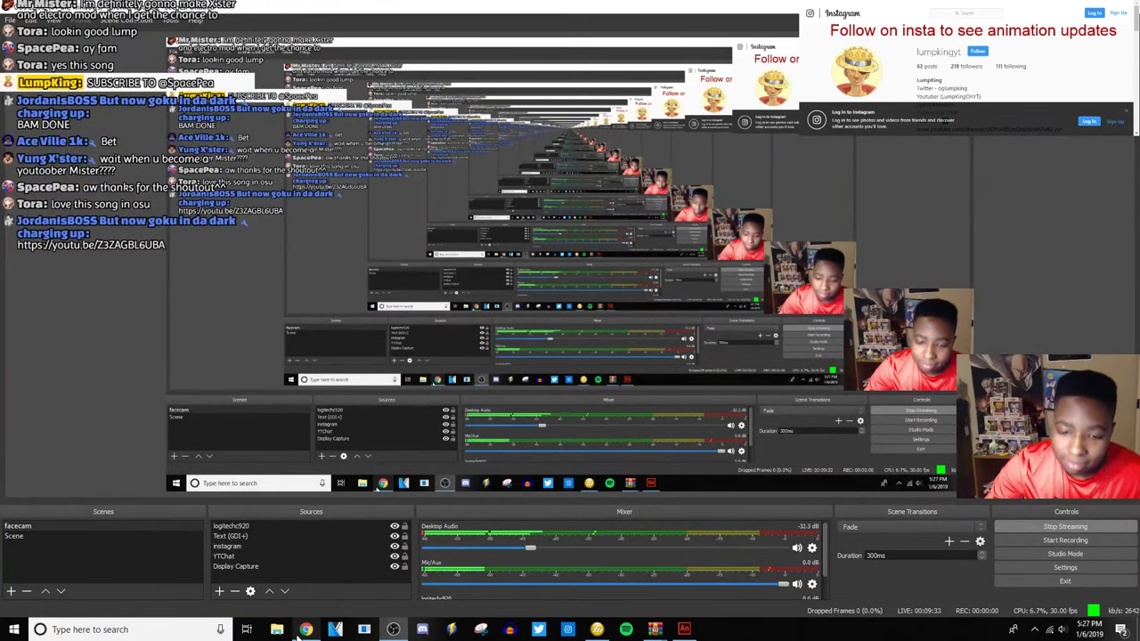
pyautogui.hotkey('alt', 'Tab')
pyautogui.hotkey('ctrl', 'shift', 'Tab')
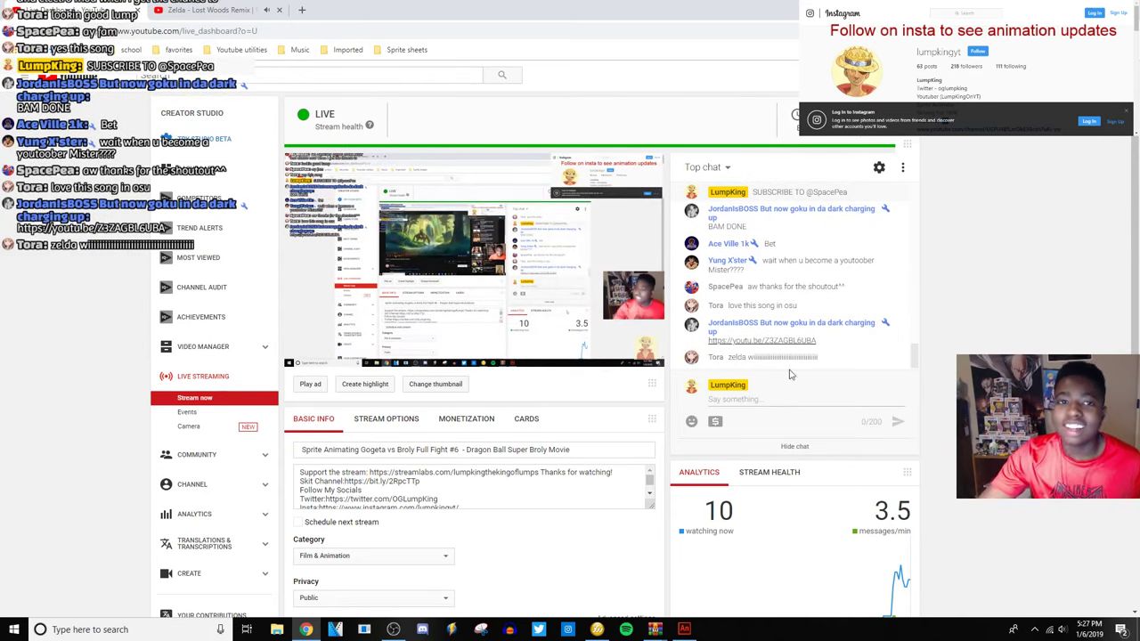
# Return to Adobe Animate and replay the snow scene in which Broly stands and flies off, starting around frames 2254 to 2265.
pyautogui.click(684, 629)
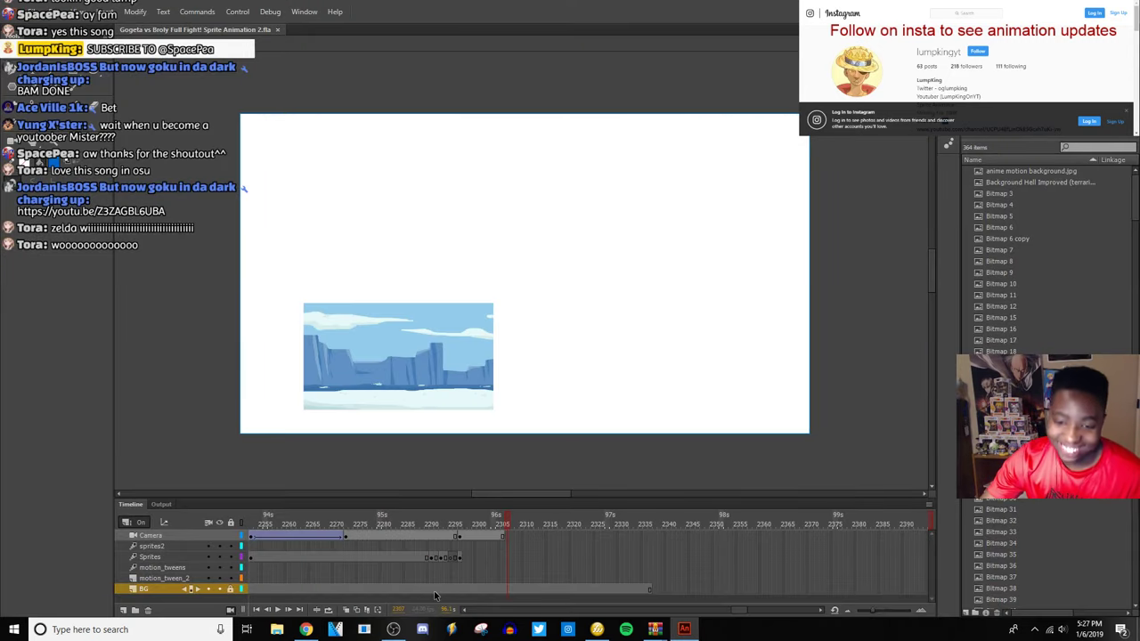
pyautogui.click(434, 591)
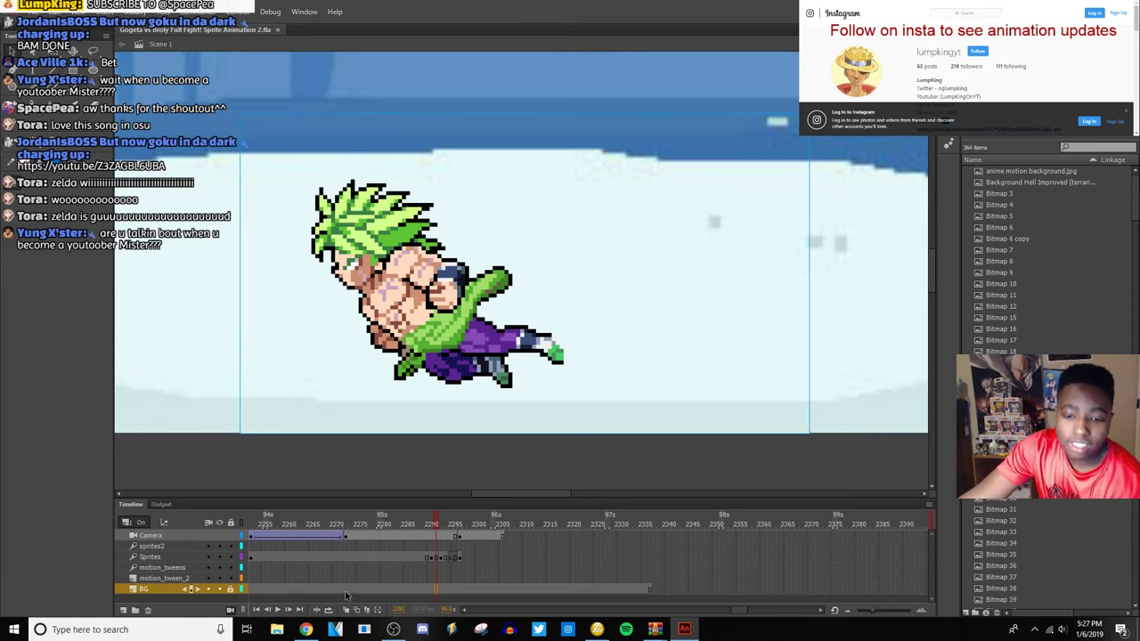
pyautogui.click(308, 589)
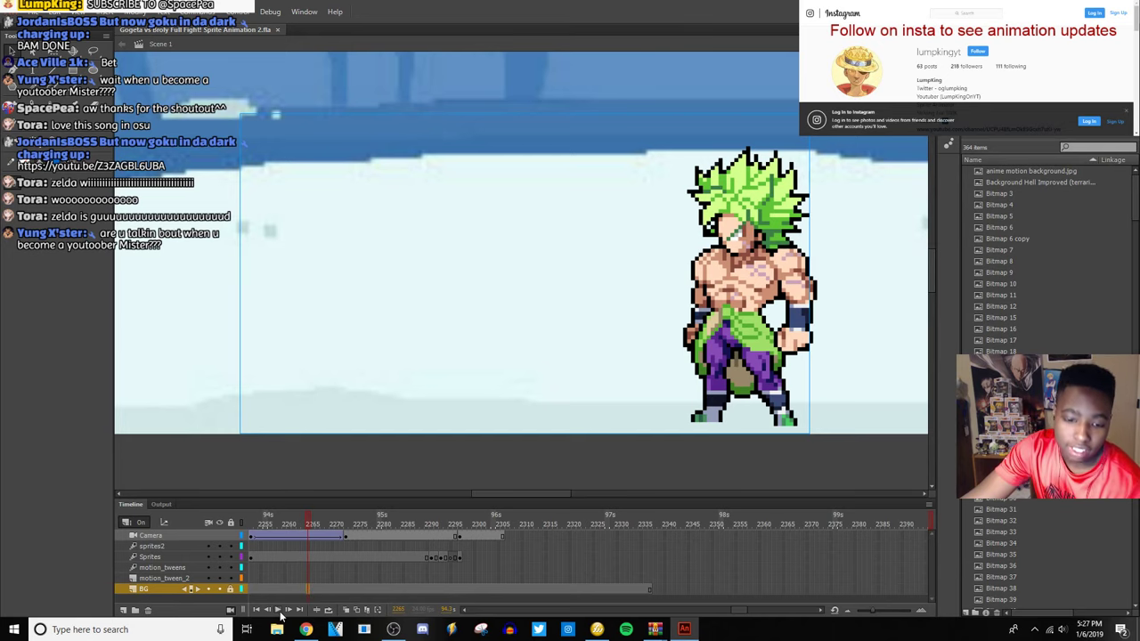
pyautogui.click(277, 611)
pyautogui.click(281, 610)
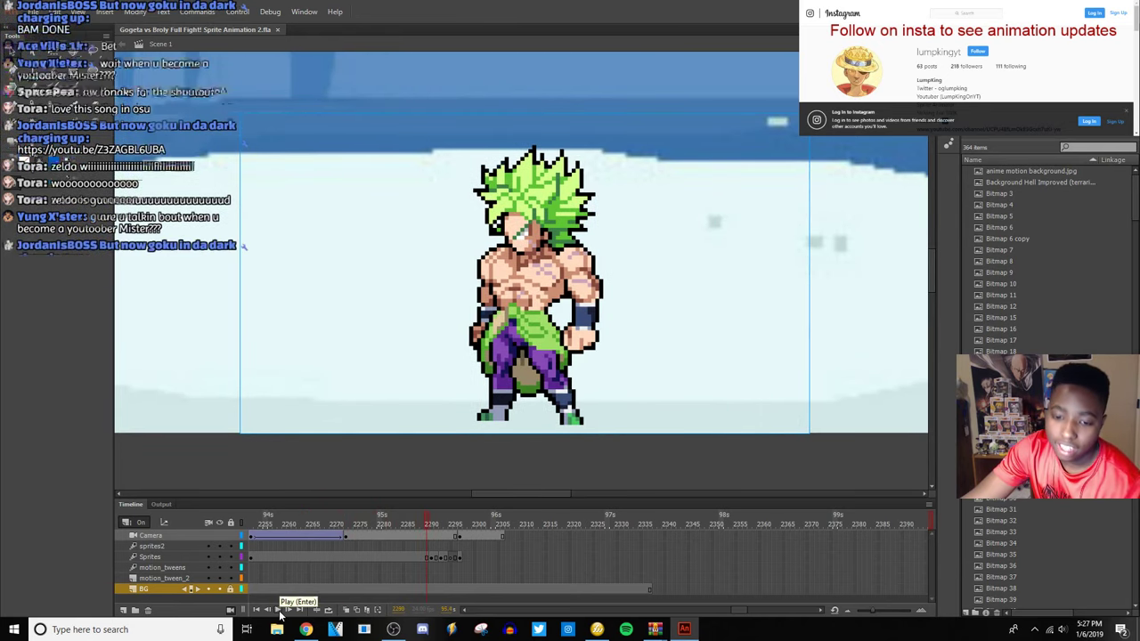
pyautogui.click(280, 591)
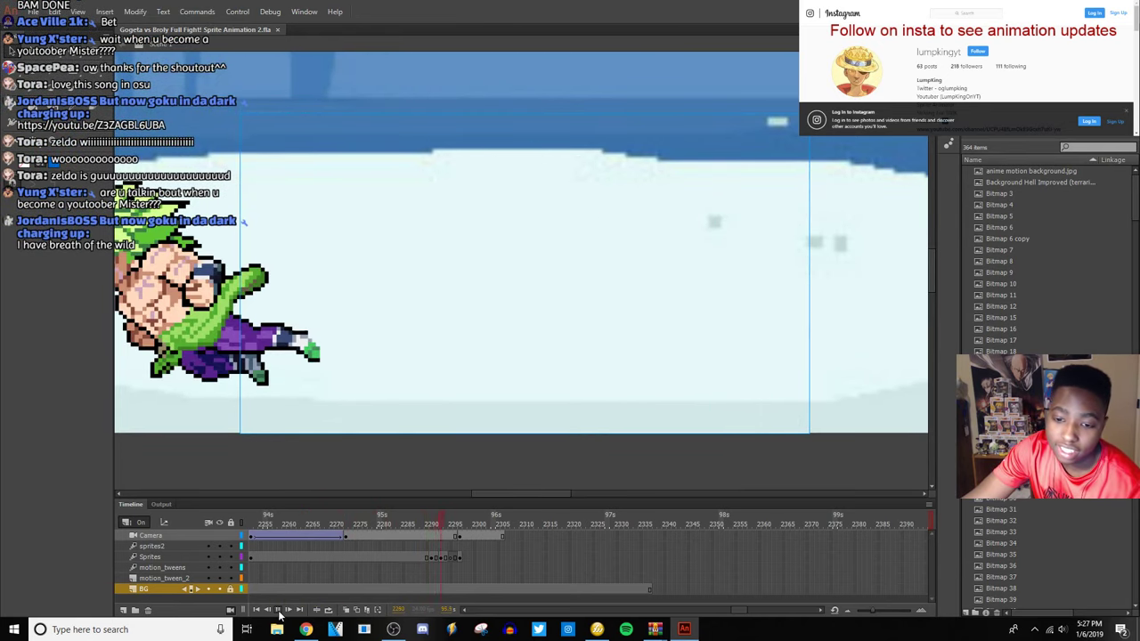
pyautogui.click(261, 593)
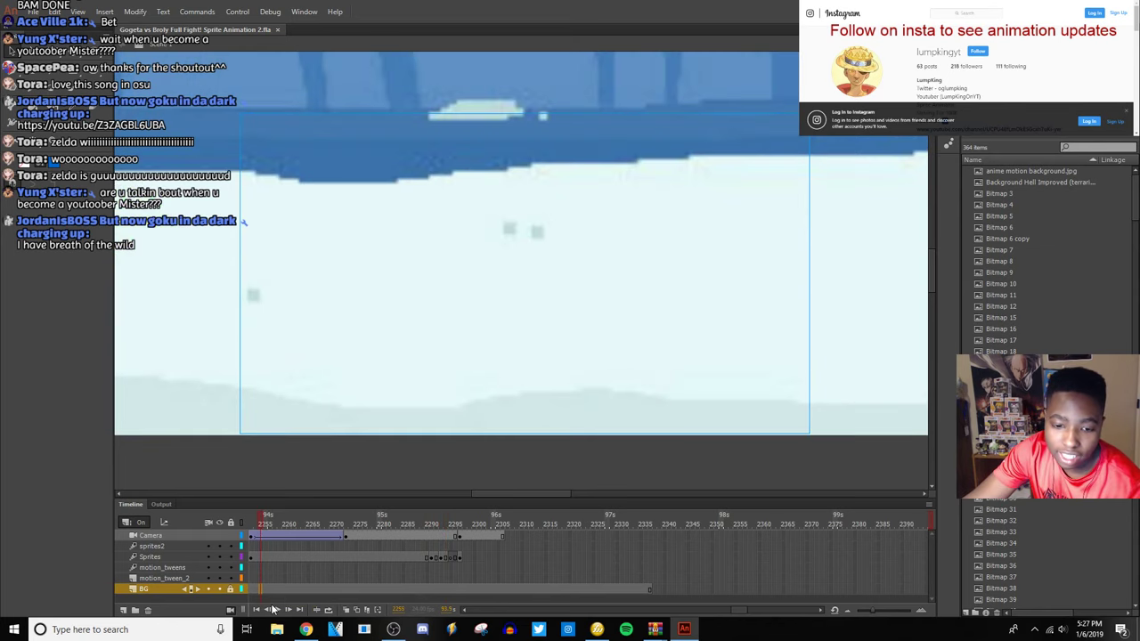
pyautogui.click(278, 610)
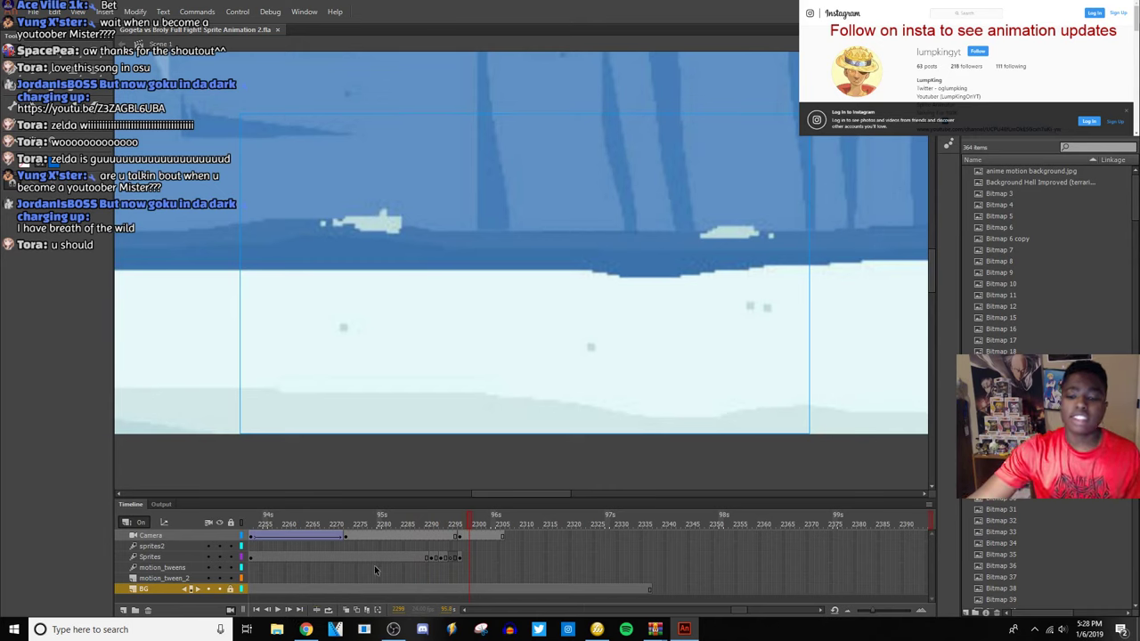
# Place the broly kick sprite from the Broly sprites library folder to the right of Gogeta at frame 2297 of the Sprites layer.
pyautogui.click(461, 558)
pyautogui.click(460, 558)
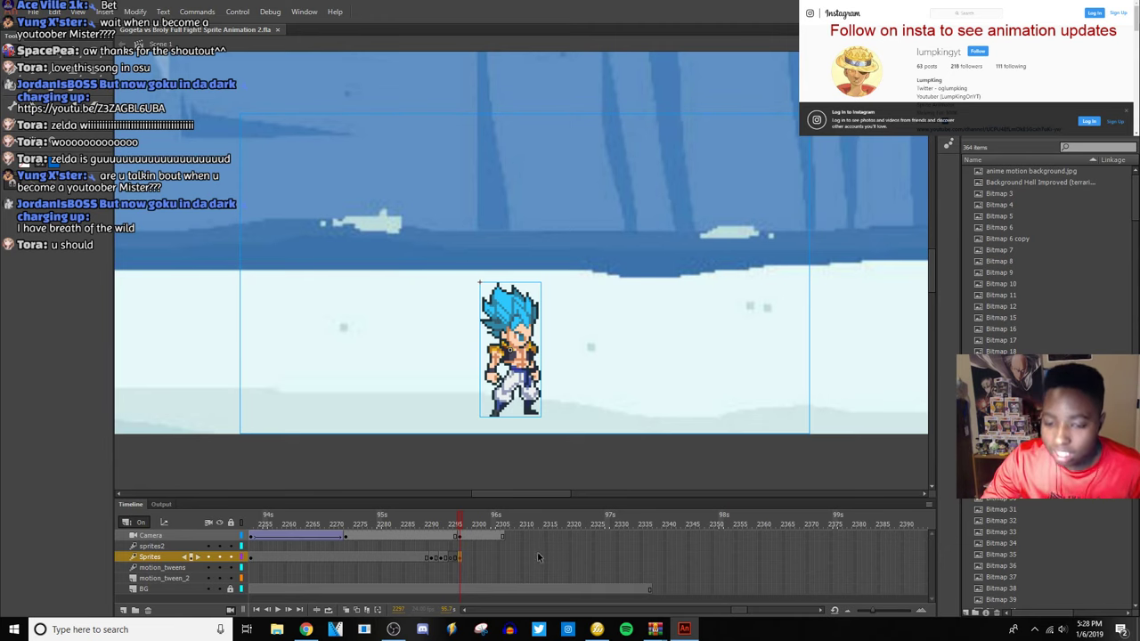
pyautogui.scroll(-6, 1073, 329)
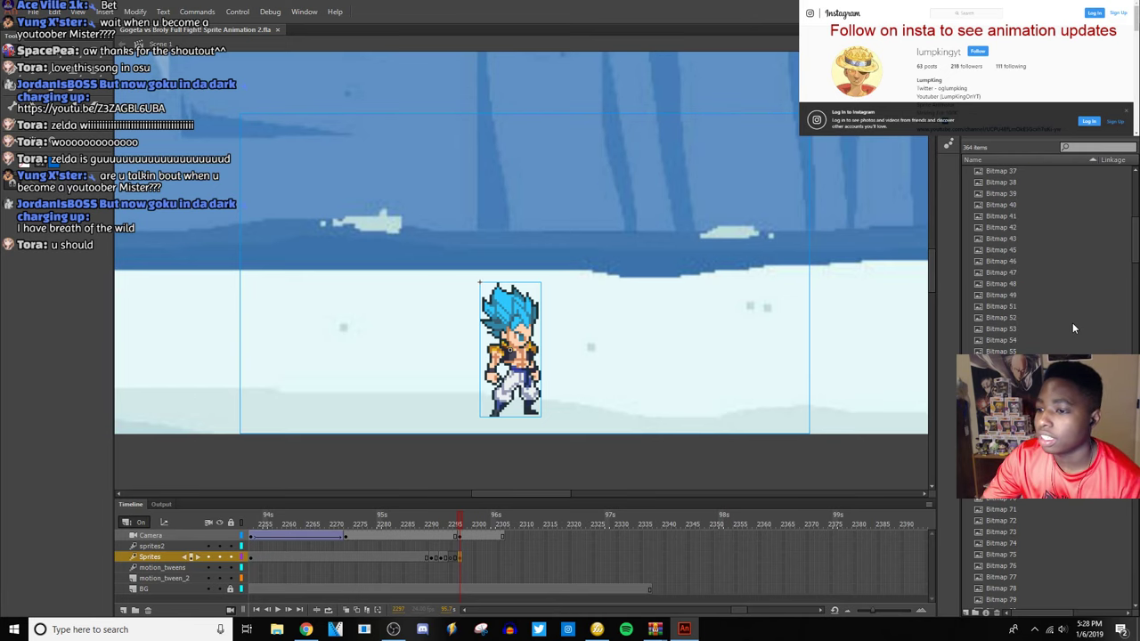
pyautogui.scroll(2, 1068, 325)
pyautogui.press('Up')
pyautogui.press('Up')
pyautogui.press('Up')
pyautogui.press('Up')
pyautogui.press('Up')
pyautogui.press('Up')
pyautogui.press('Up')
pyautogui.press('Up')
pyautogui.press('Up')
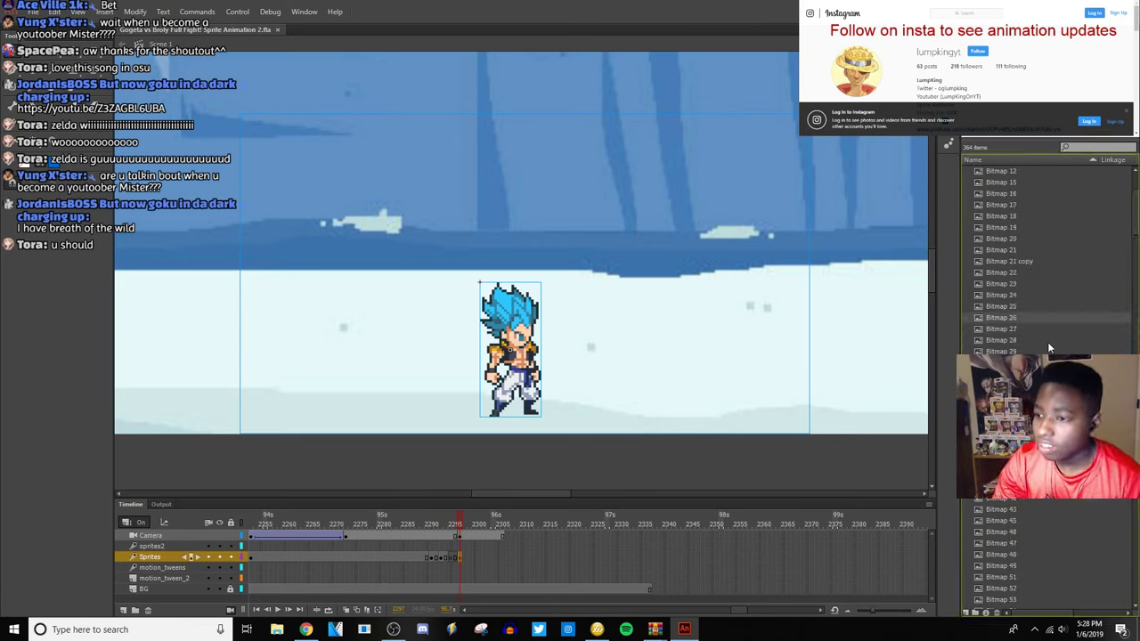
pyautogui.press('Down')
pyautogui.press('Down')
pyautogui.press('Down')
pyautogui.press('Down')
pyautogui.press('Down')
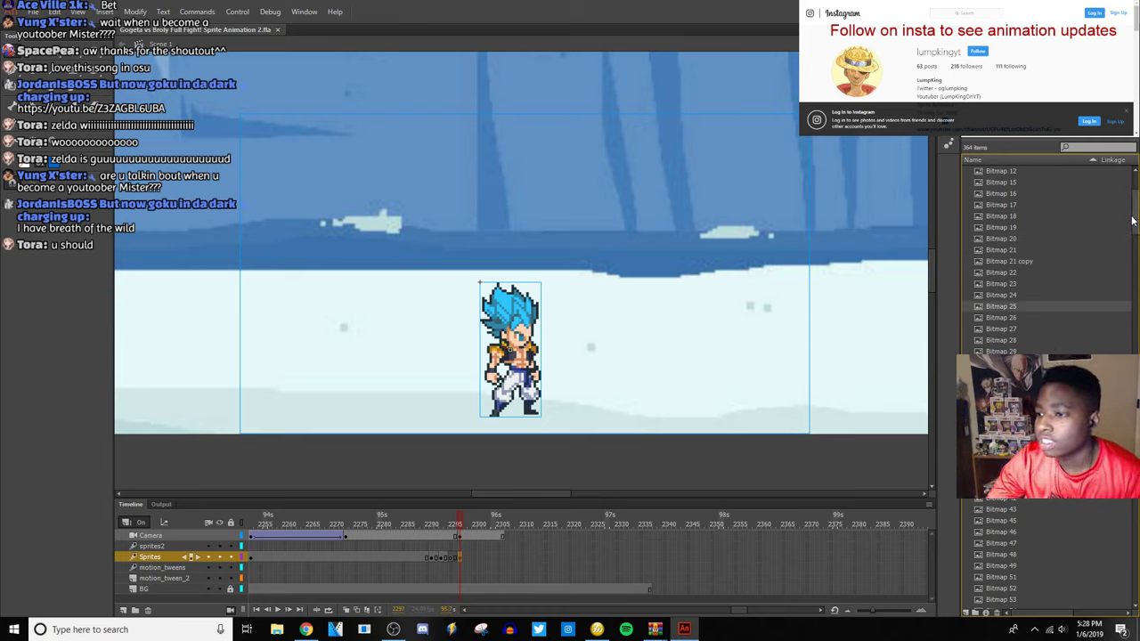
pyautogui.scroll(-20, 1136, 218)
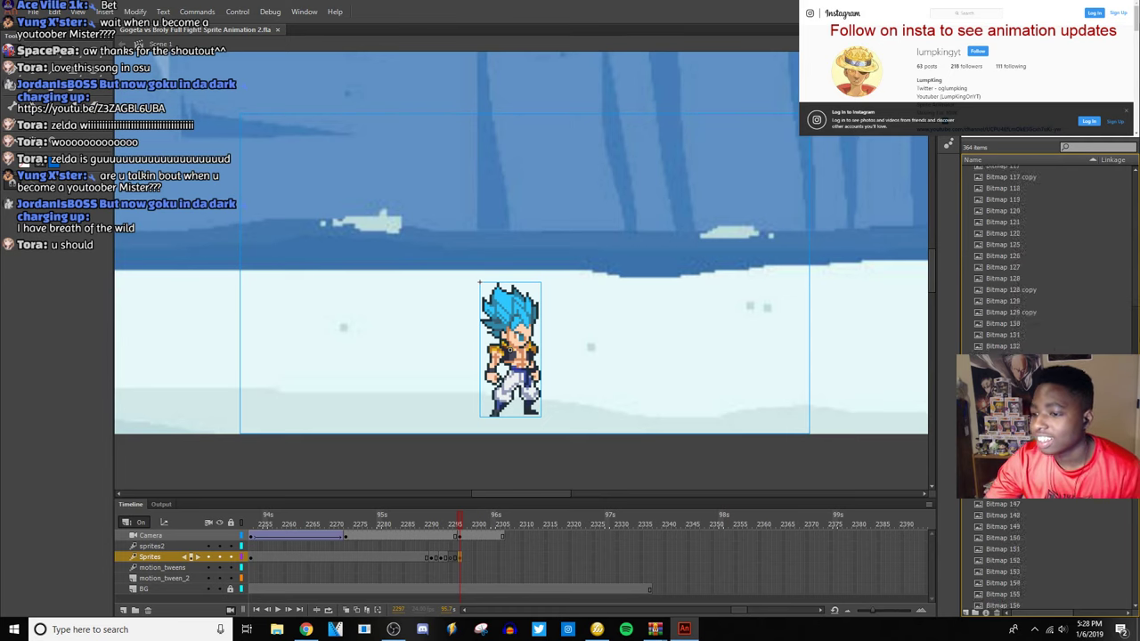
pyautogui.scroll(-1, 1136, 218)
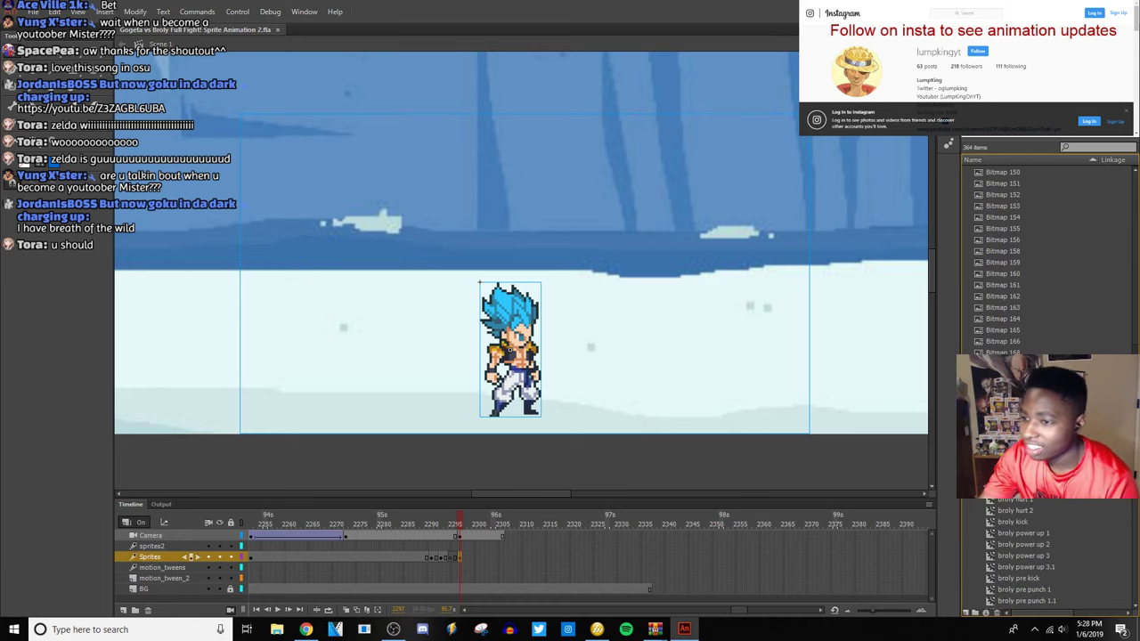
pyautogui.scroll(-6, 1136, 218)
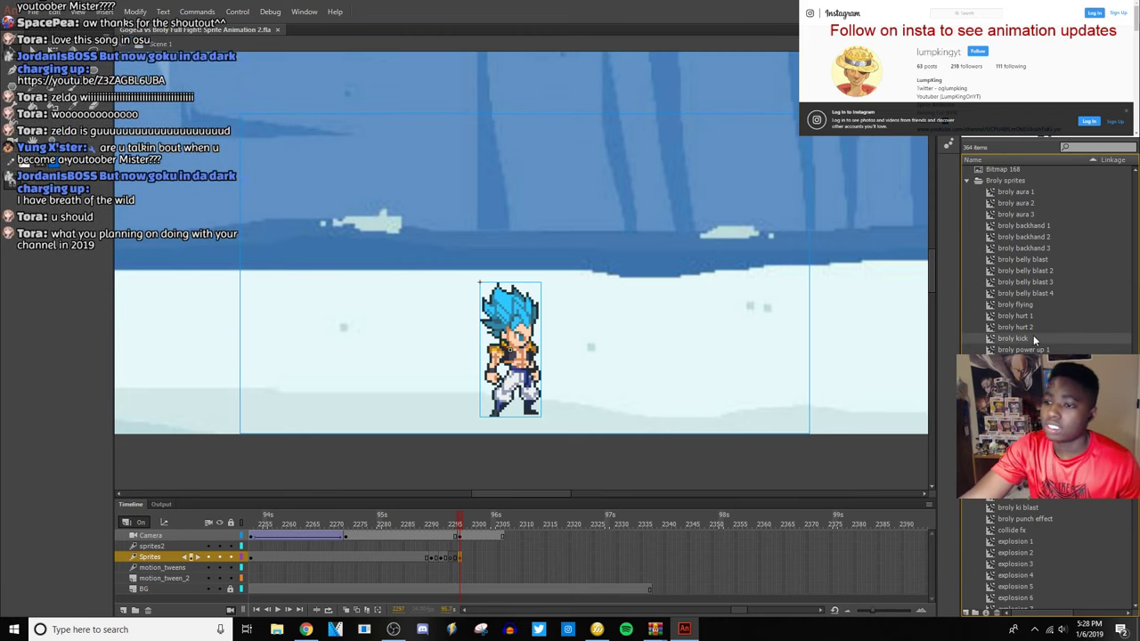
pyautogui.moveTo(1031, 335); pyautogui.dragTo(823, 340)
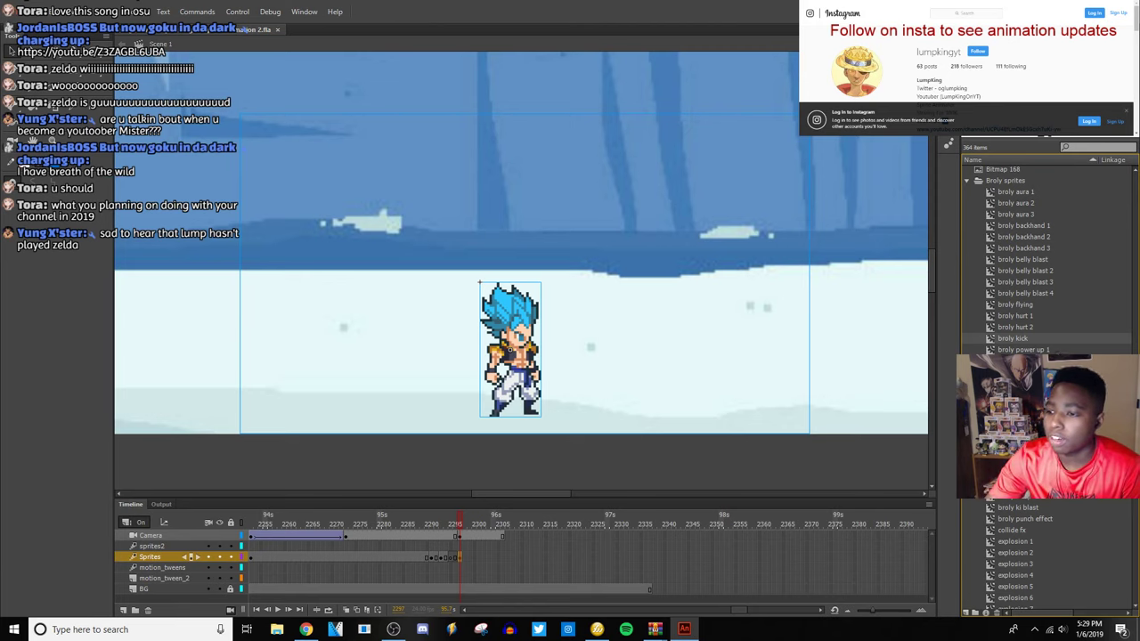
pyautogui.moveTo(1057, 336); pyautogui.dragTo(688, 307)
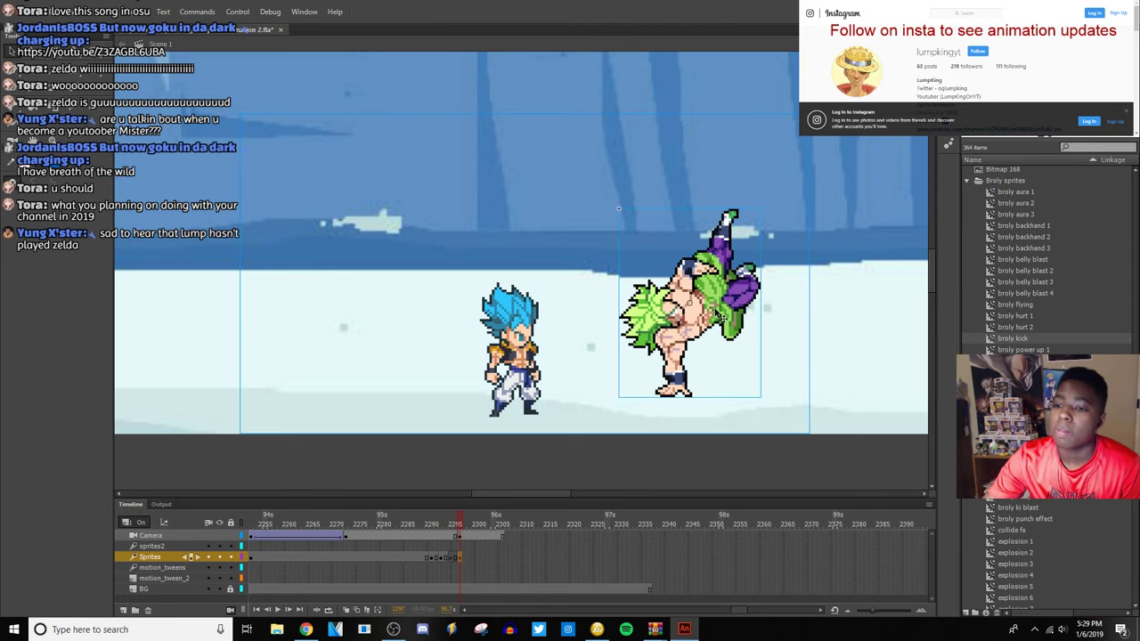
# Rotate the placed Broly sprite 90 degrees clockwise so that his head points upward.
pyautogui.rightClick(681, 360)
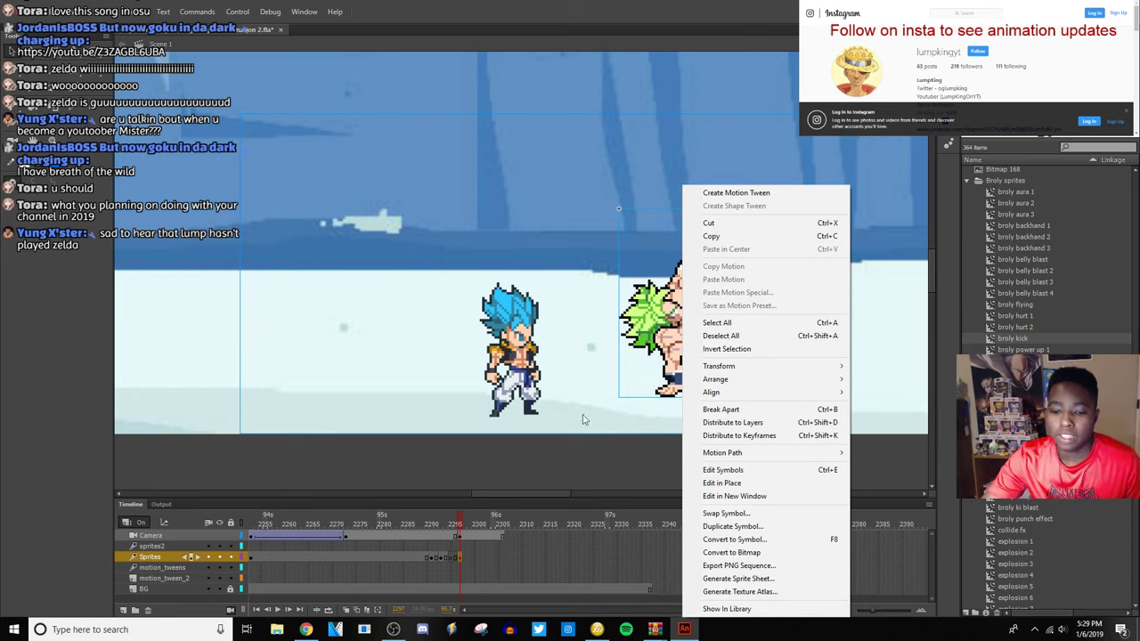
pyautogui.click(602, 339)
pyautogui.click(686, 341)
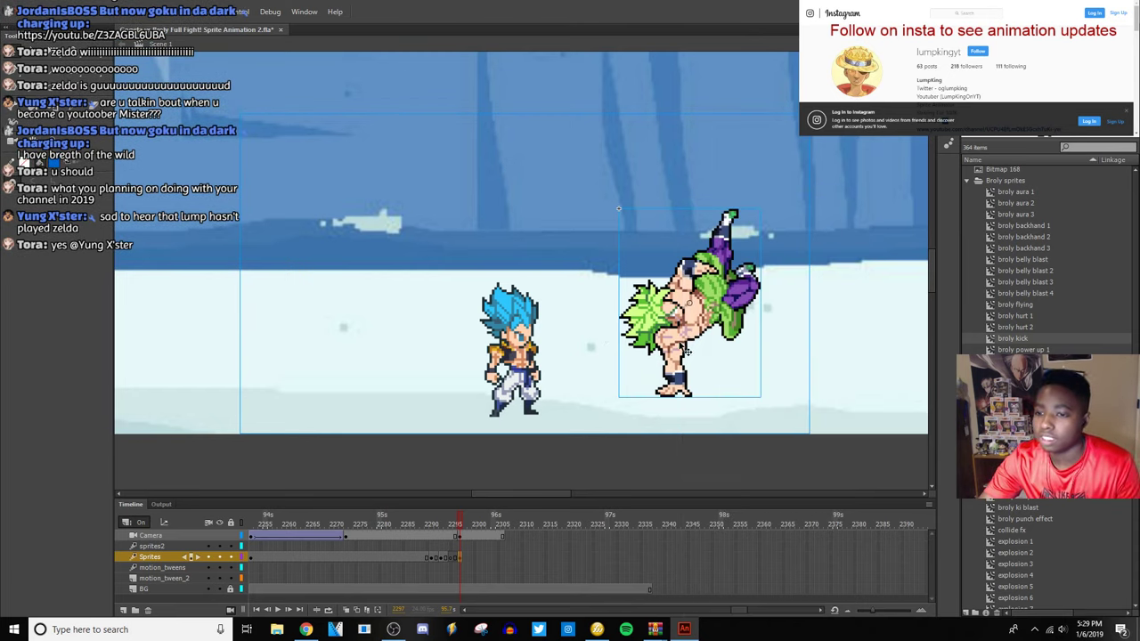
pyautogui.rightClick(680, 346)
pyautogui.click(584, 309)
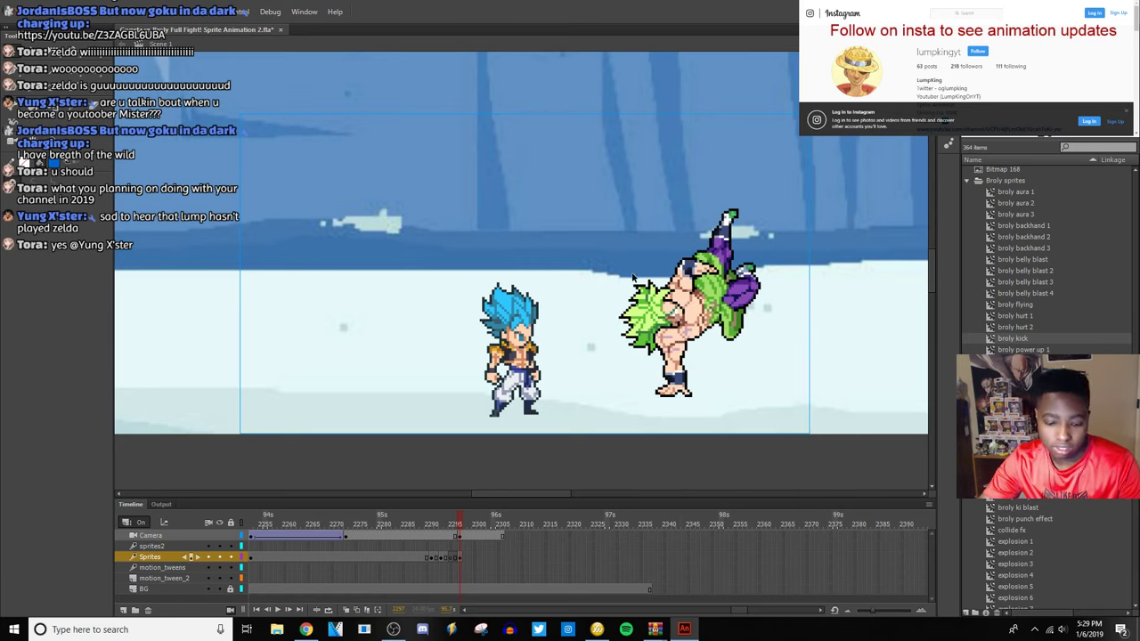
pyautogui.click(691, 307)
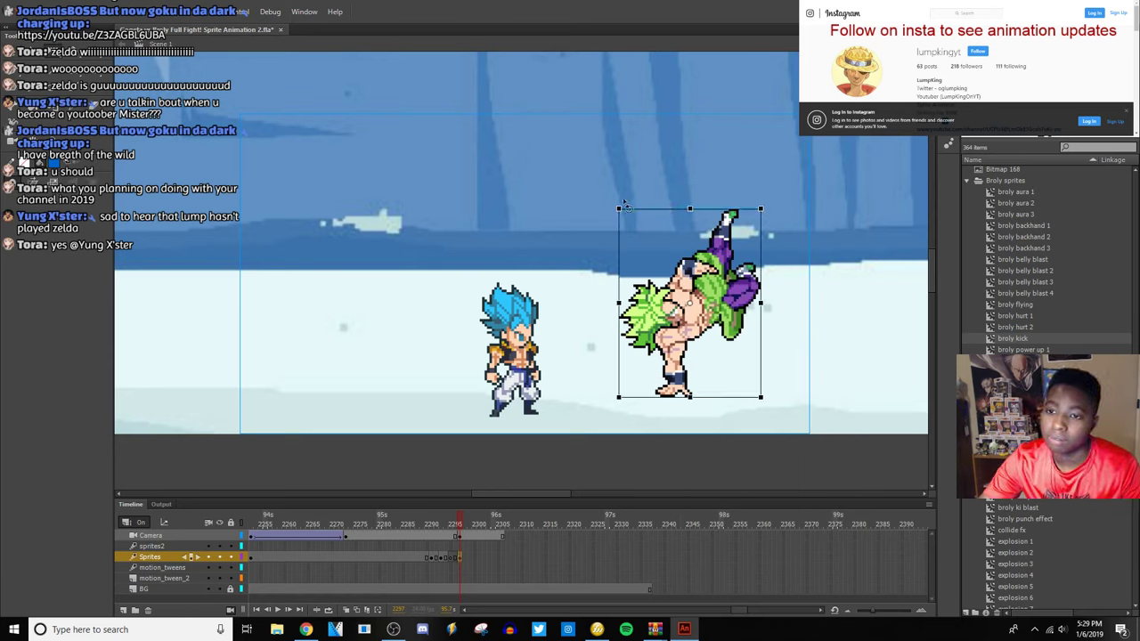
pyautogui.moveTo(636, 200); pyautogui.dragTo(793, 251)
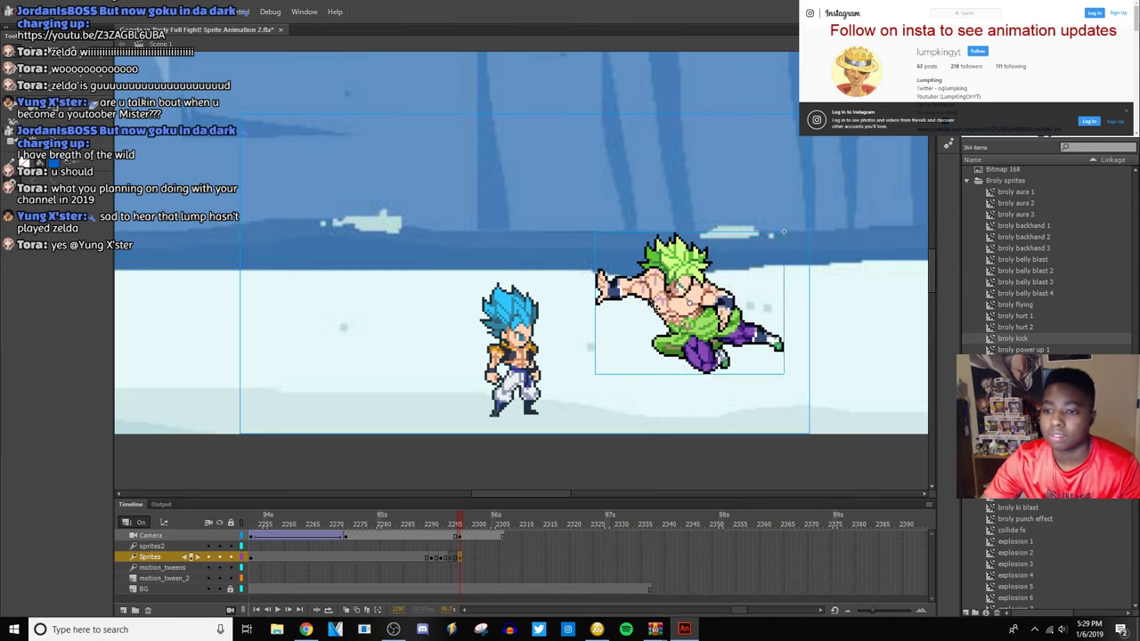
# Flip the rotated Broly sprite horizontally and shift it slightly down toward the snowy ground.
pyautogui.rightClick(707, 307)
pyautogui.moveTo(780, 374)
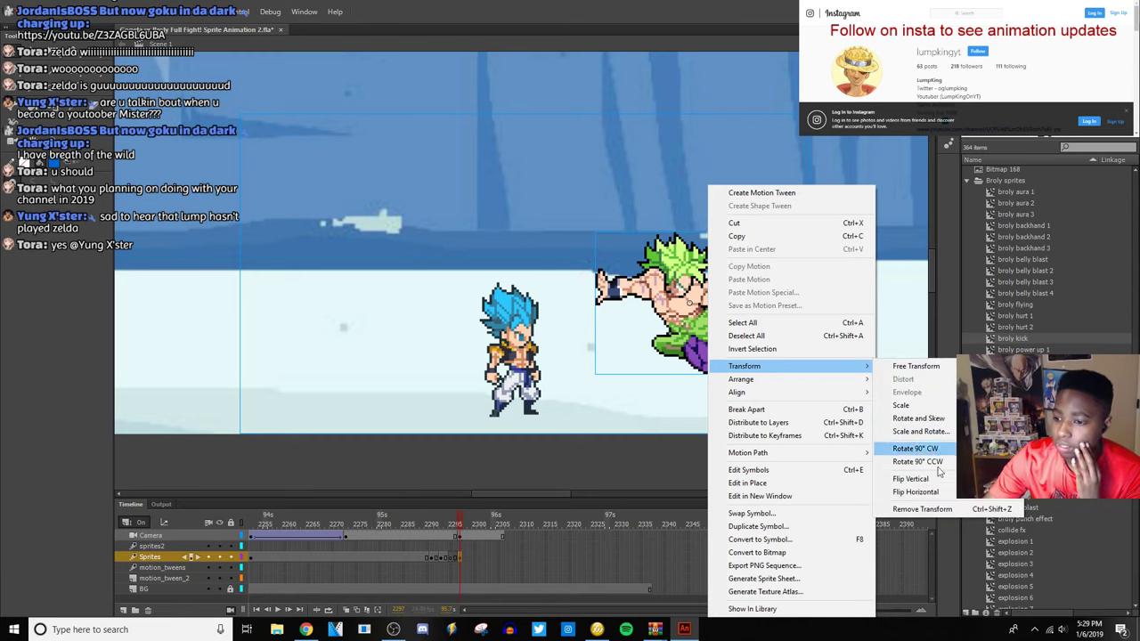
pyautogui.click(903, 493)
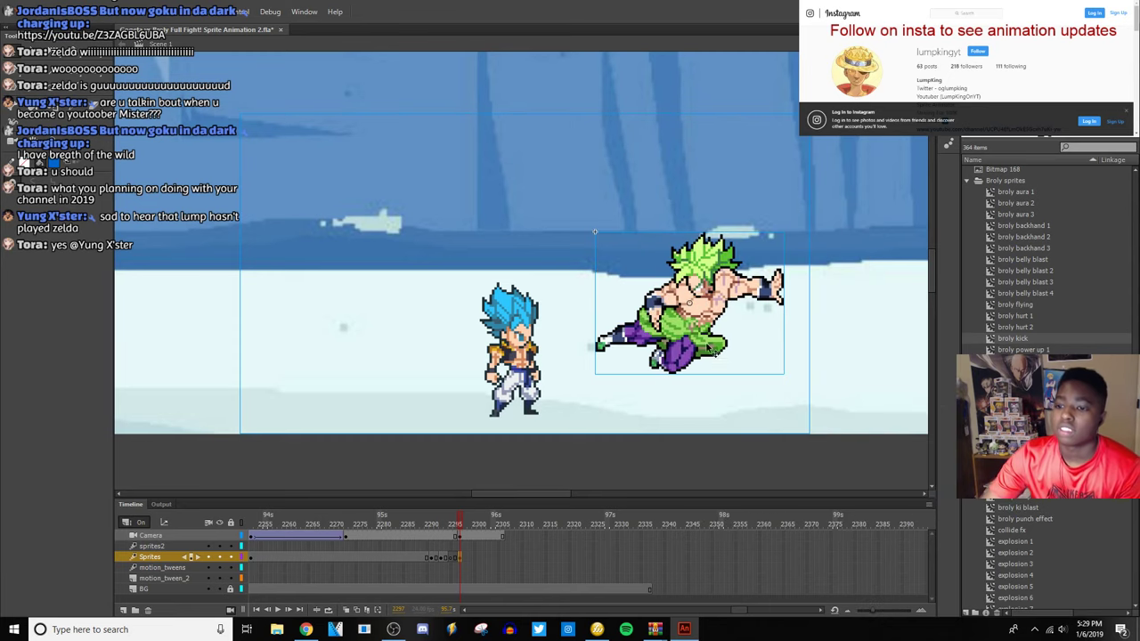
pyautogui.moveTo(691, 333); pyautogui.dragTo(716, 368)
# Transfer Broly from frame 2297 to a new Sprites keyframe at frame 2299 and position him across the camera frame's right edge.
pyautogui.rightClick(699, 348)
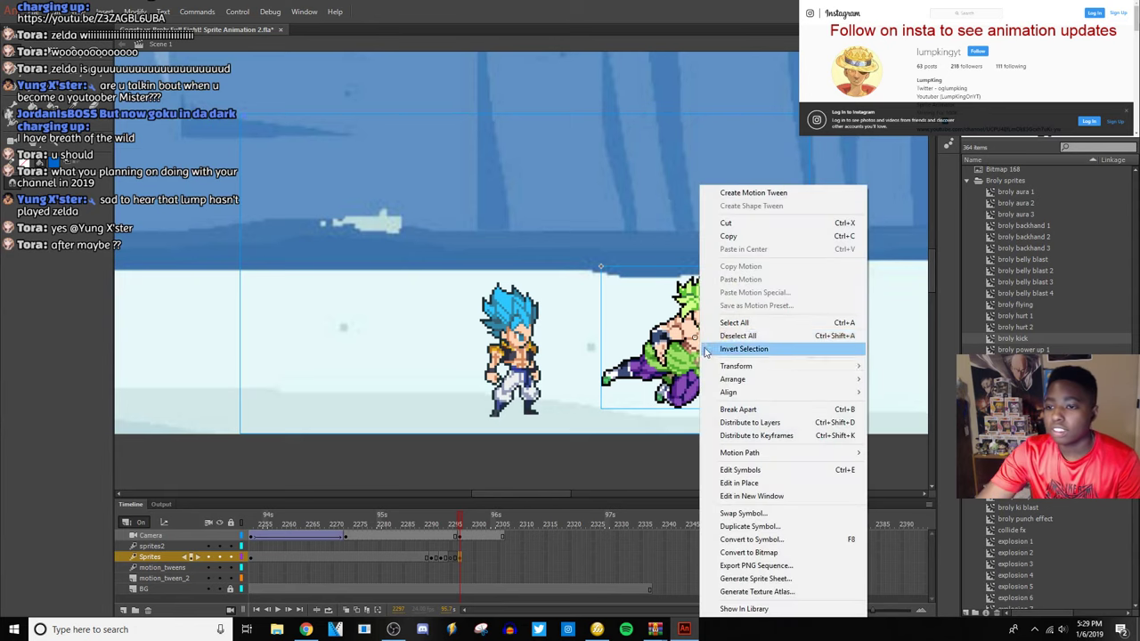
pyautogui.click(742, 228)
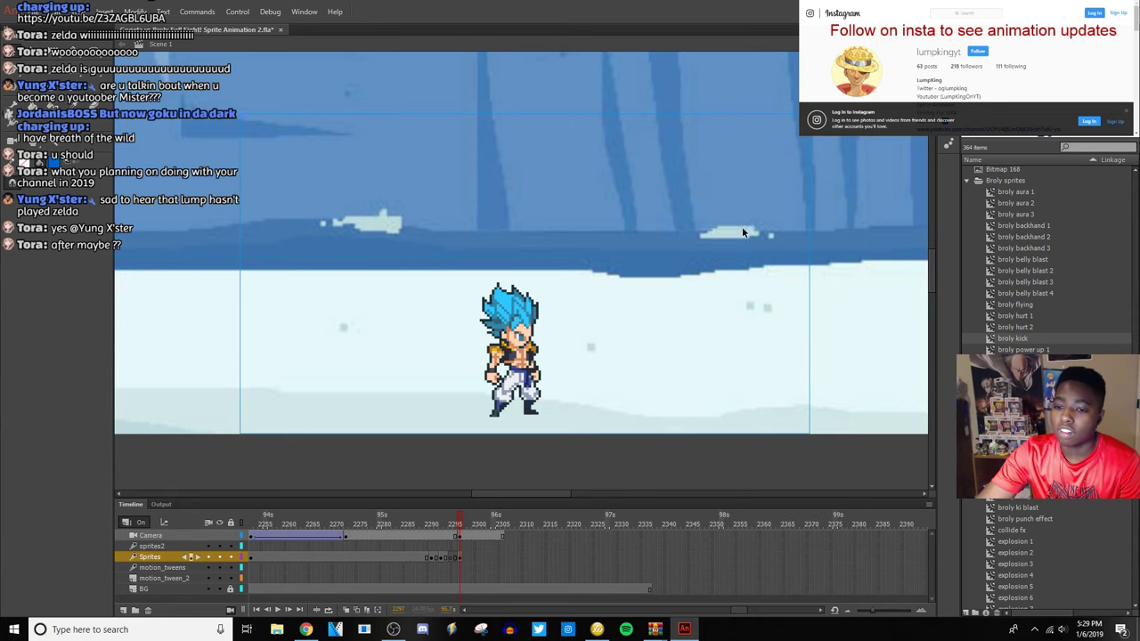
pyautogui.click(458, 559)
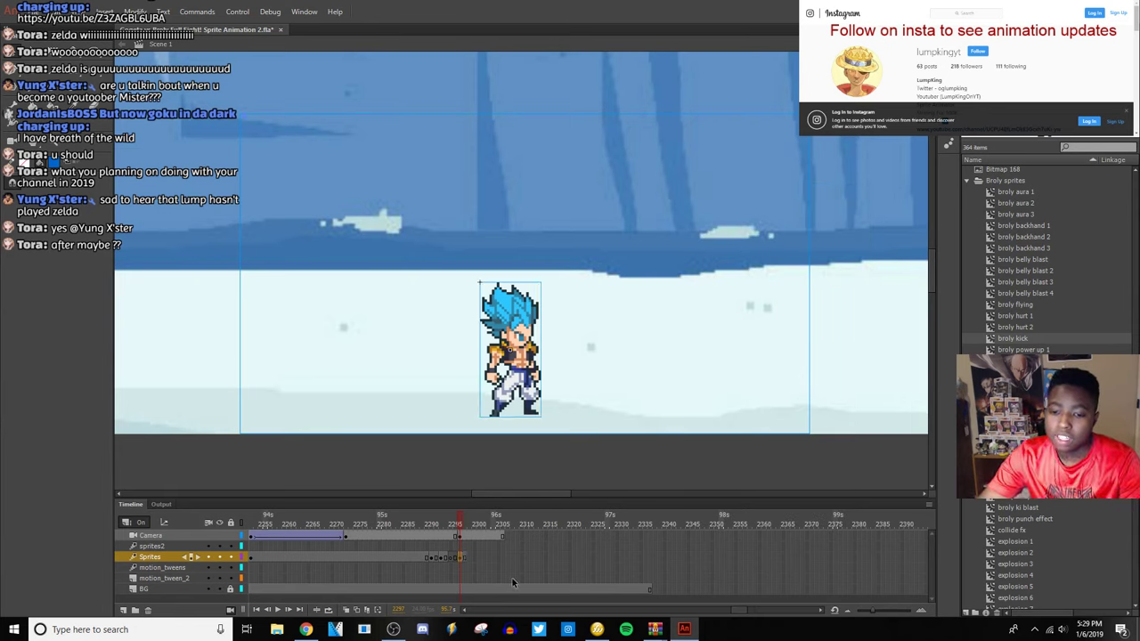
pyautogui.moveTo(462, 558); pyautogui.dragTo(472, 561)
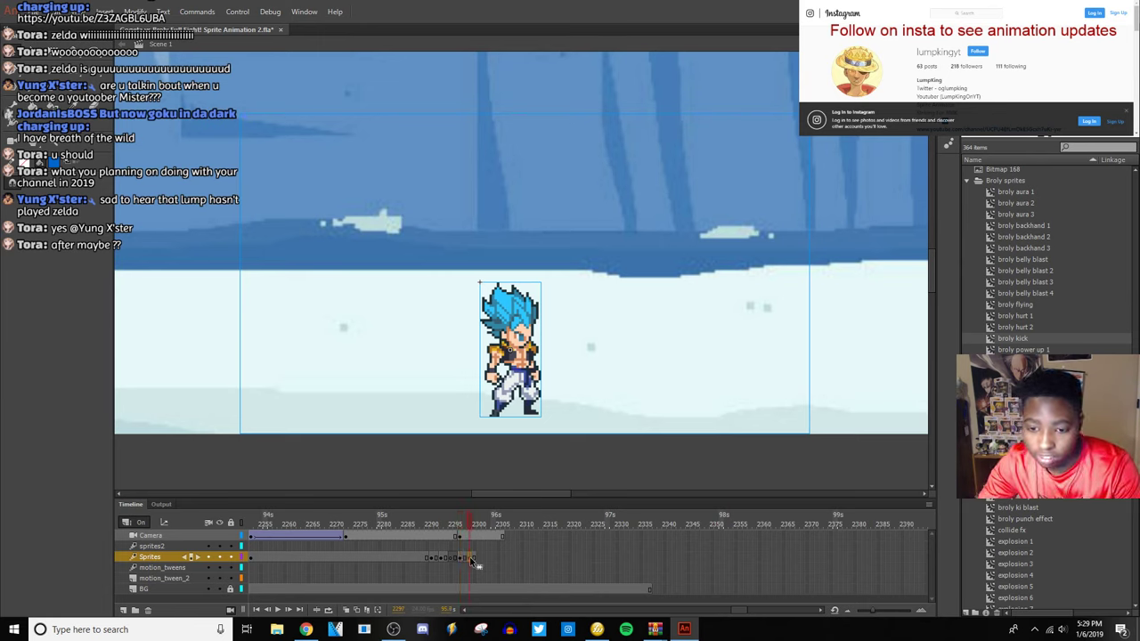
pyautogui.click(770, 371)
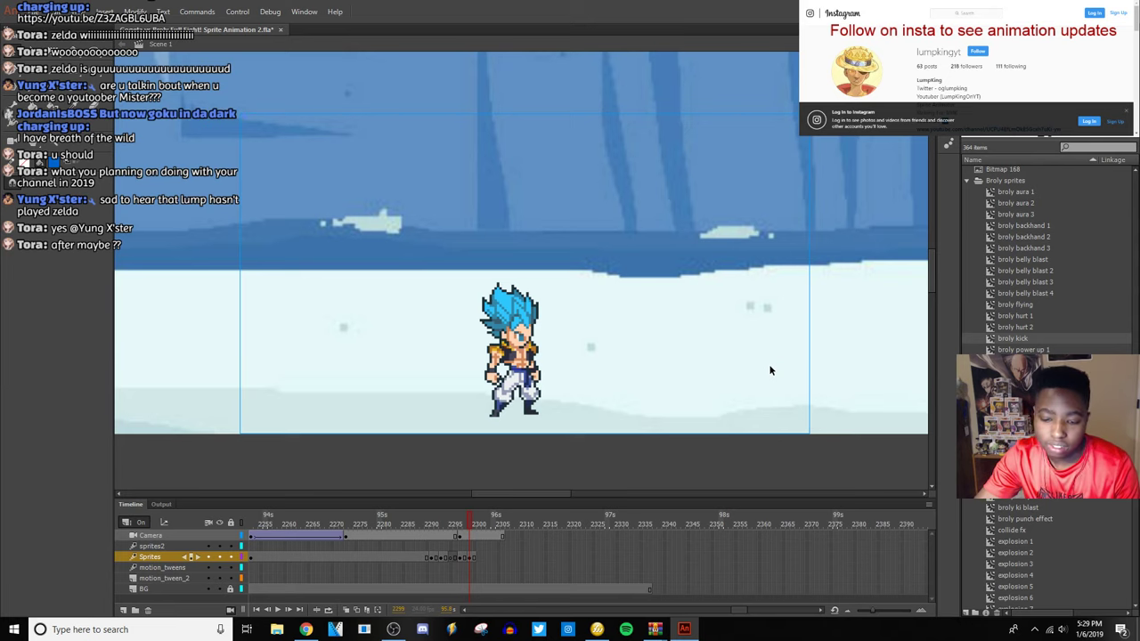
pyautogui.rightClick(771, 370)
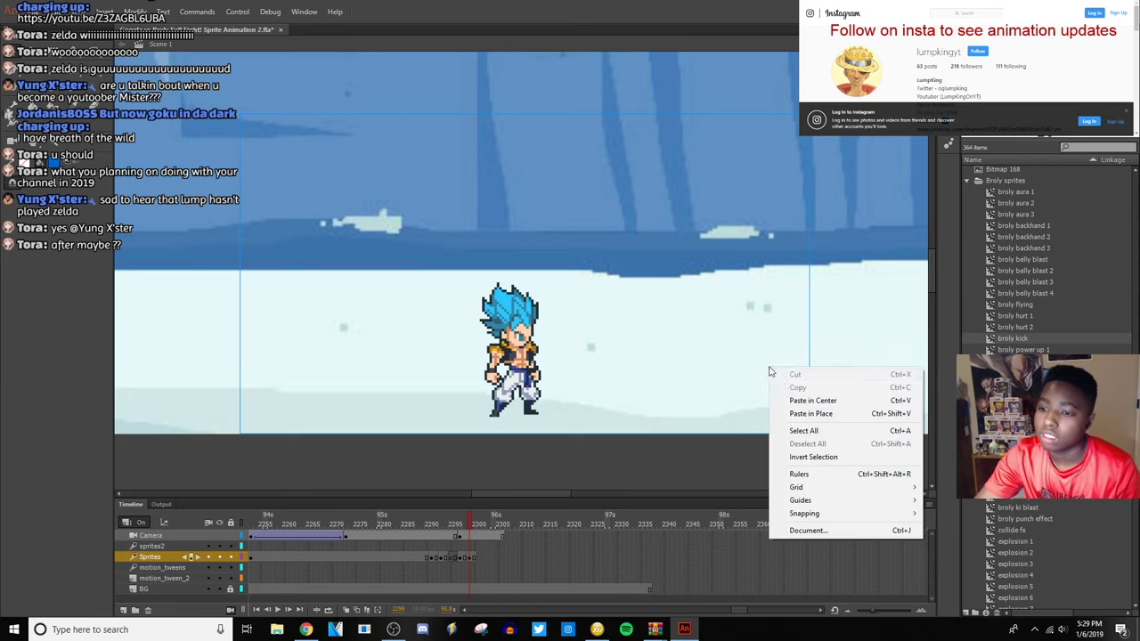
pyautogui.click(806, 413)
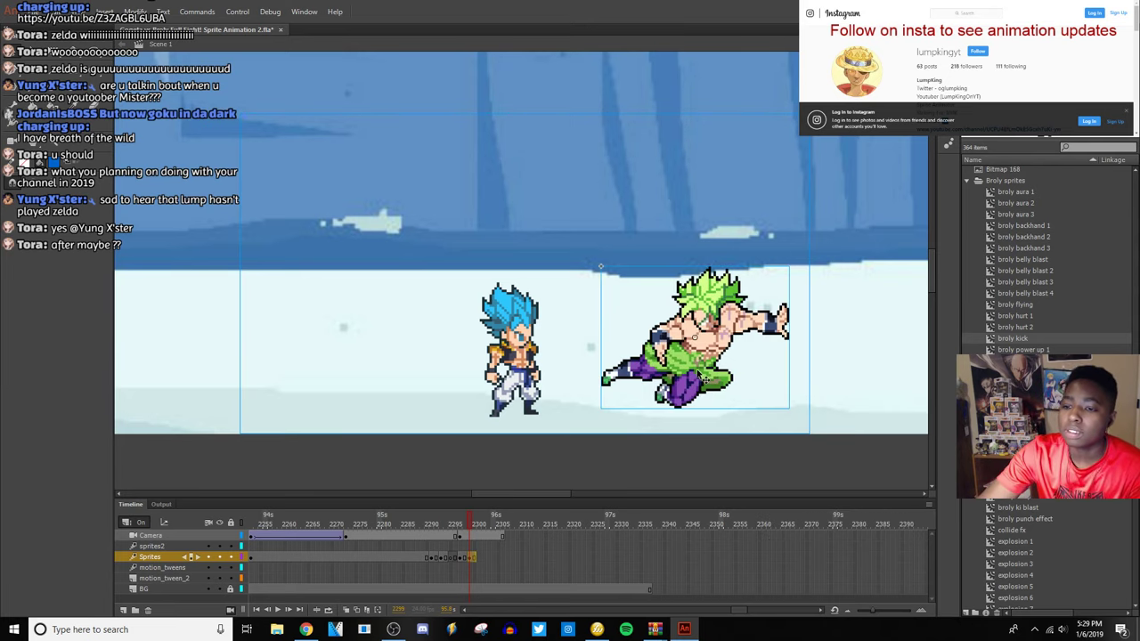
pyautogui.moveTo(702, 376); pyautogui.dragTo(857, 374)
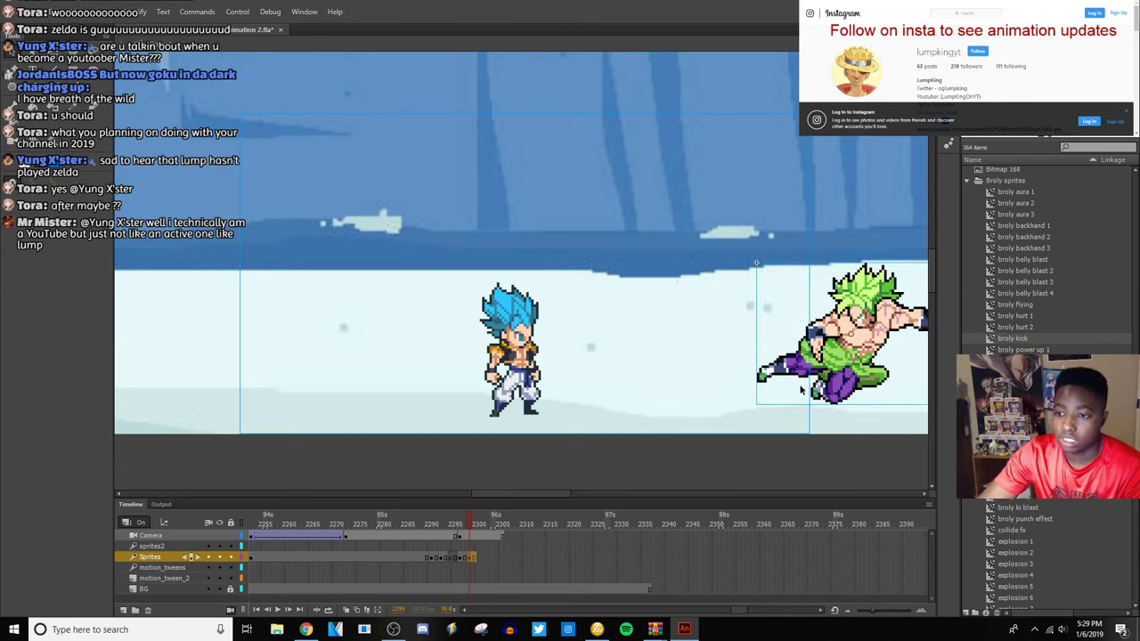
# Add a Sprites keyframe at frame 2301 and move Broly left there, closer to Gogeta.
pyautogui.press('F6')
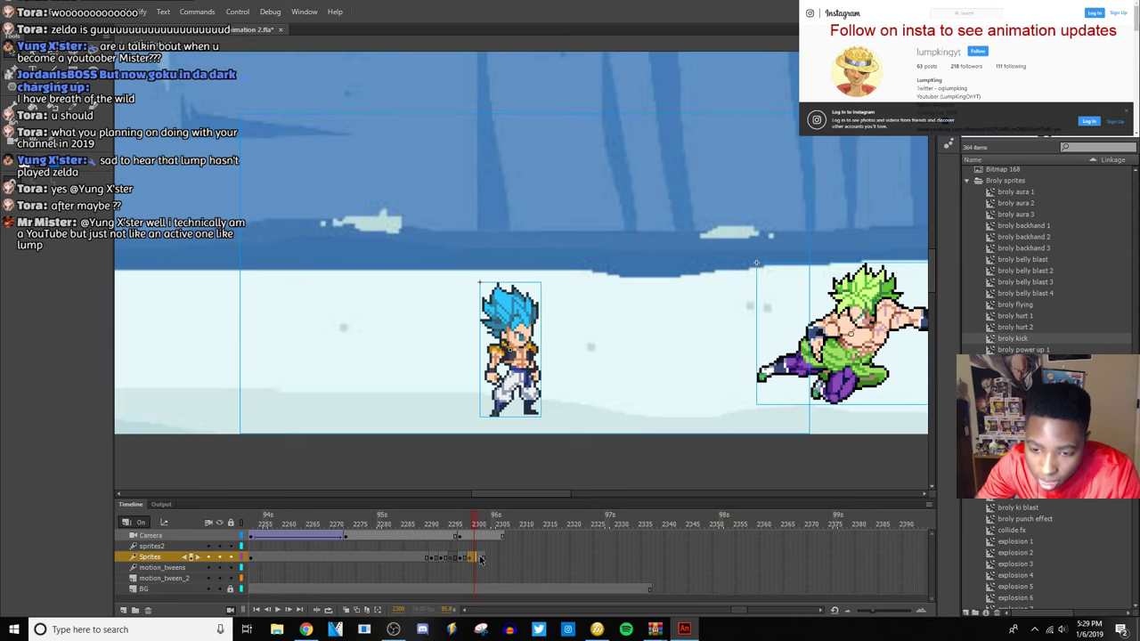
pyautogui.moveTo(481, 559); pyautogui.dragTo(479, 561)
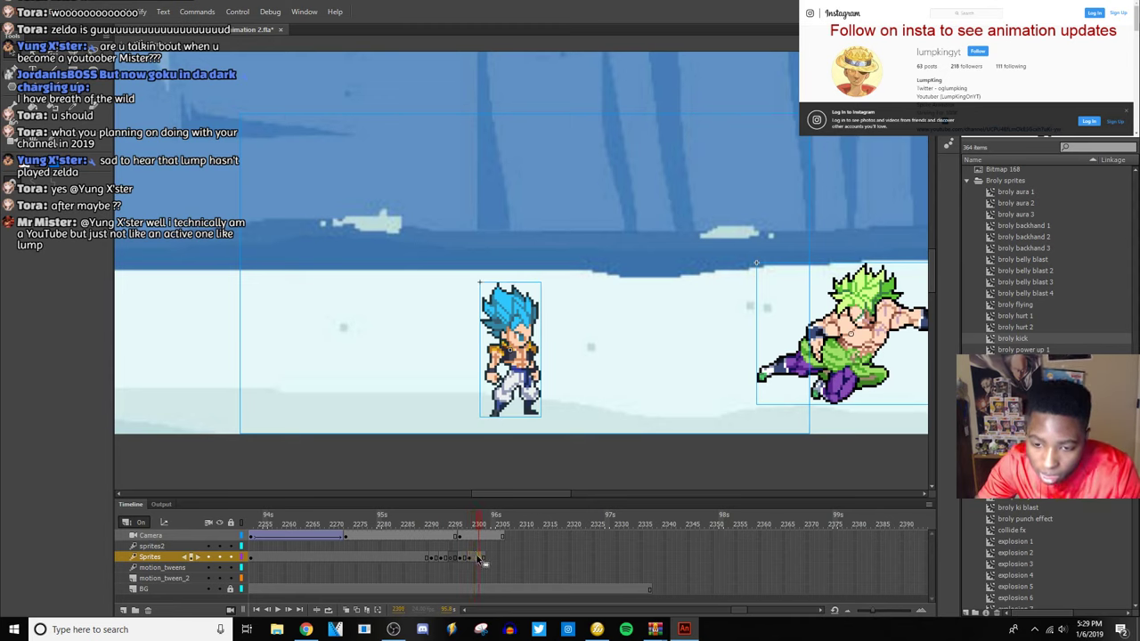
pyautogui.click(685, 406)
pyautogui.moveTo(849, 374); pyautogui.dragTo(730, 376)
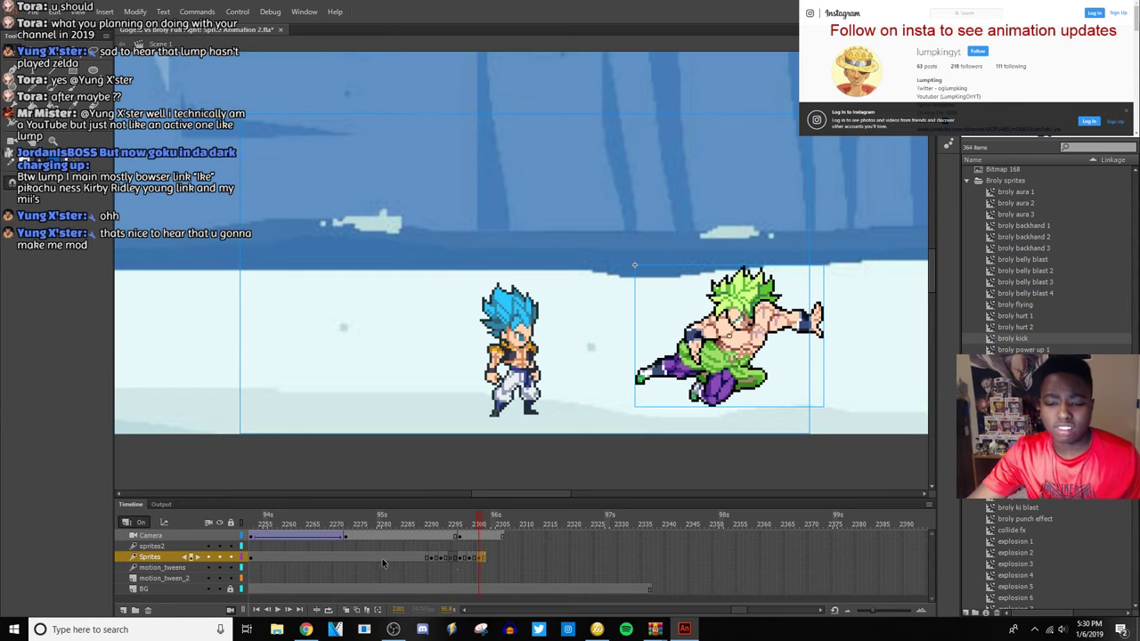
# Play the snow scene from Broly's standing pose, and replay it from frame 2295 to check his entrance.
pyautogui.click(326, 557)
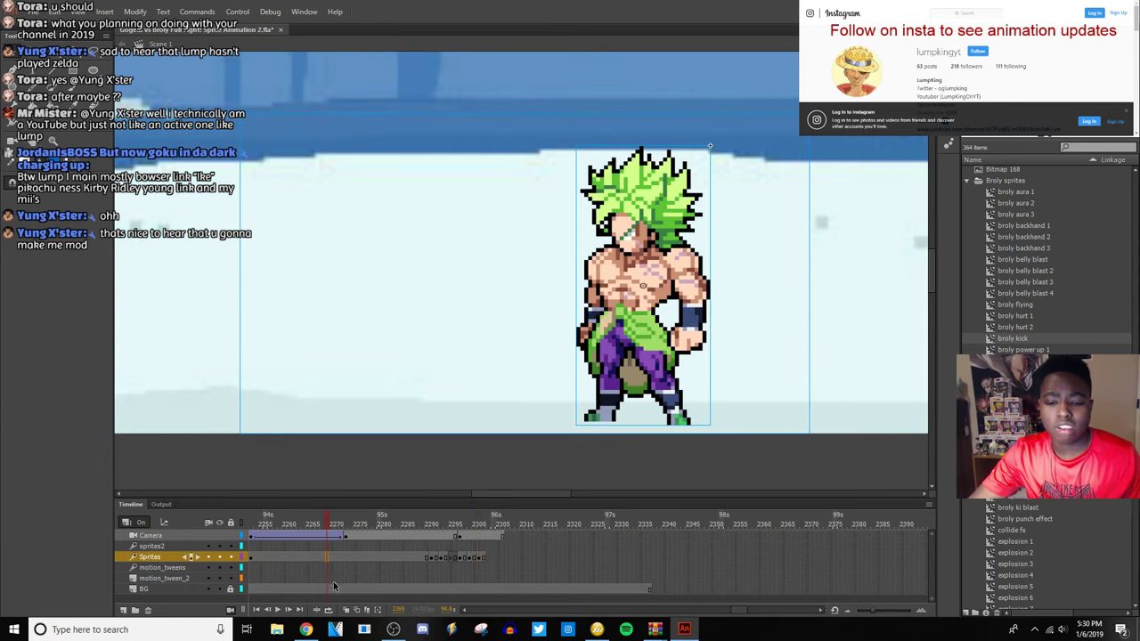
pyautogui.click(277, 610)
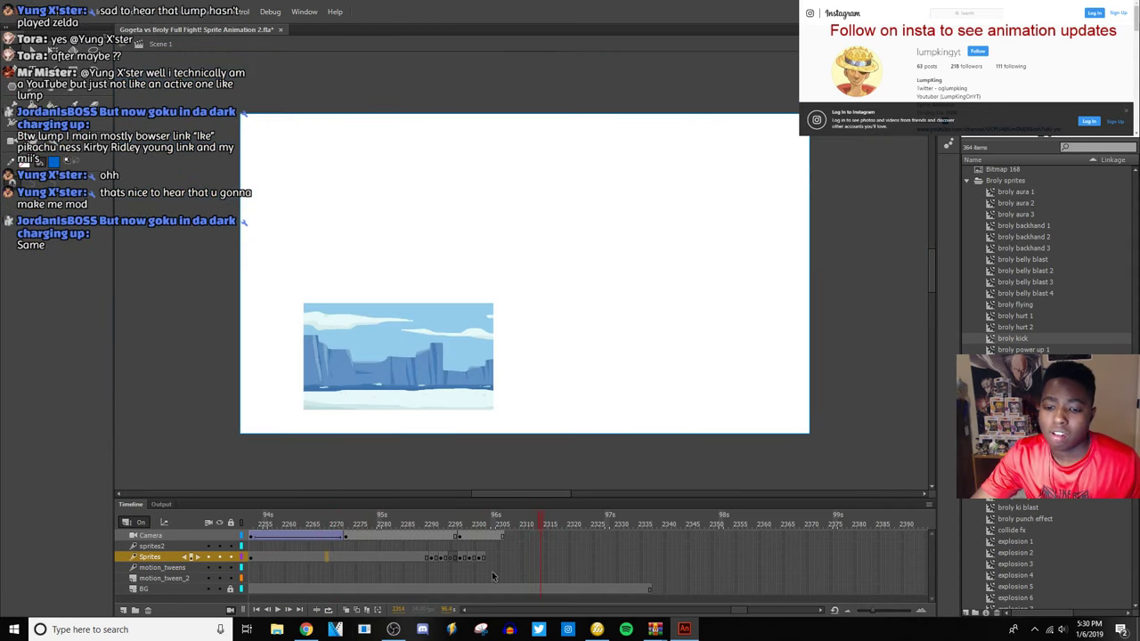
pyautogui.moveTo(470, 562); pyautogui.dragTo(452, 561)
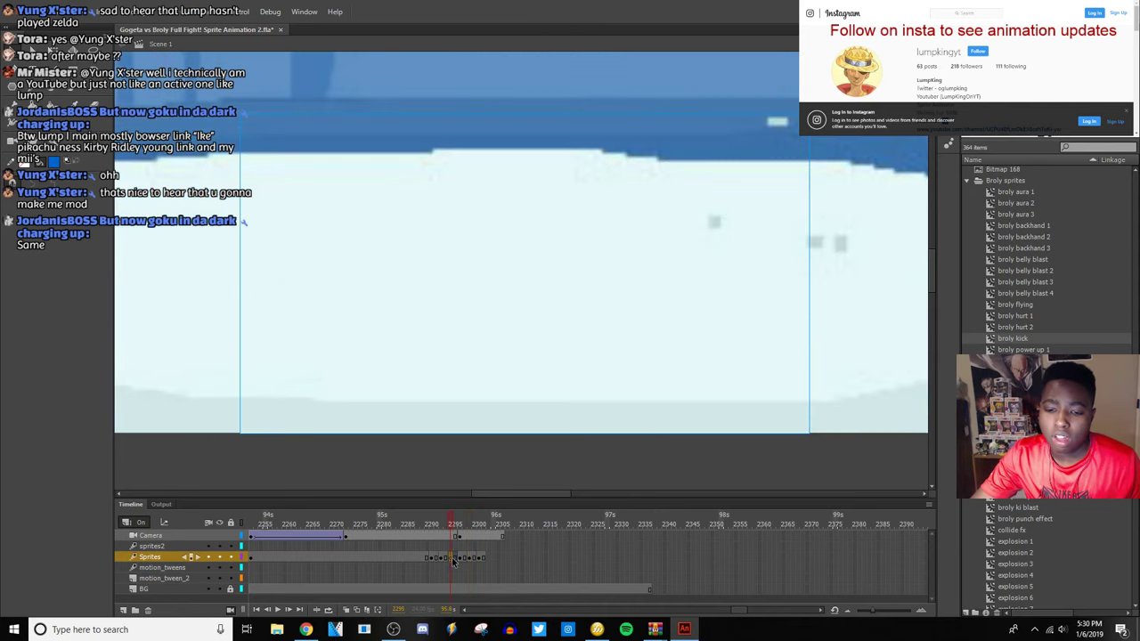
pyautogui.click(277, 610)
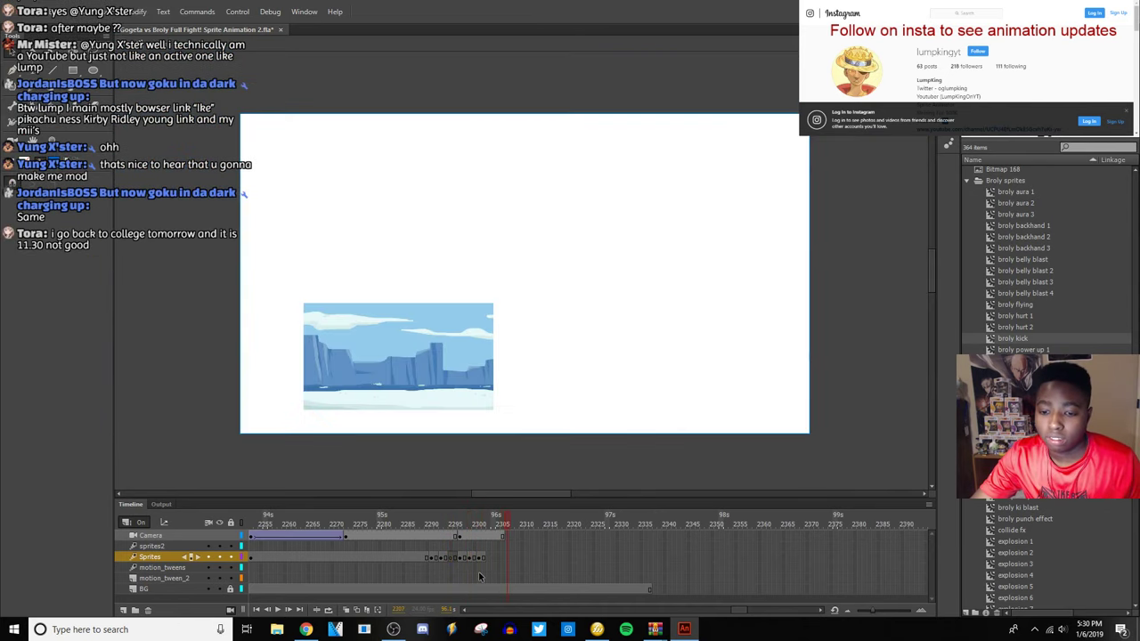
# Add a Sprites keyframe at frame 2303 and move Broly left until his kicking foot reaches Gogeta.
pyautogui.click(479, 559)
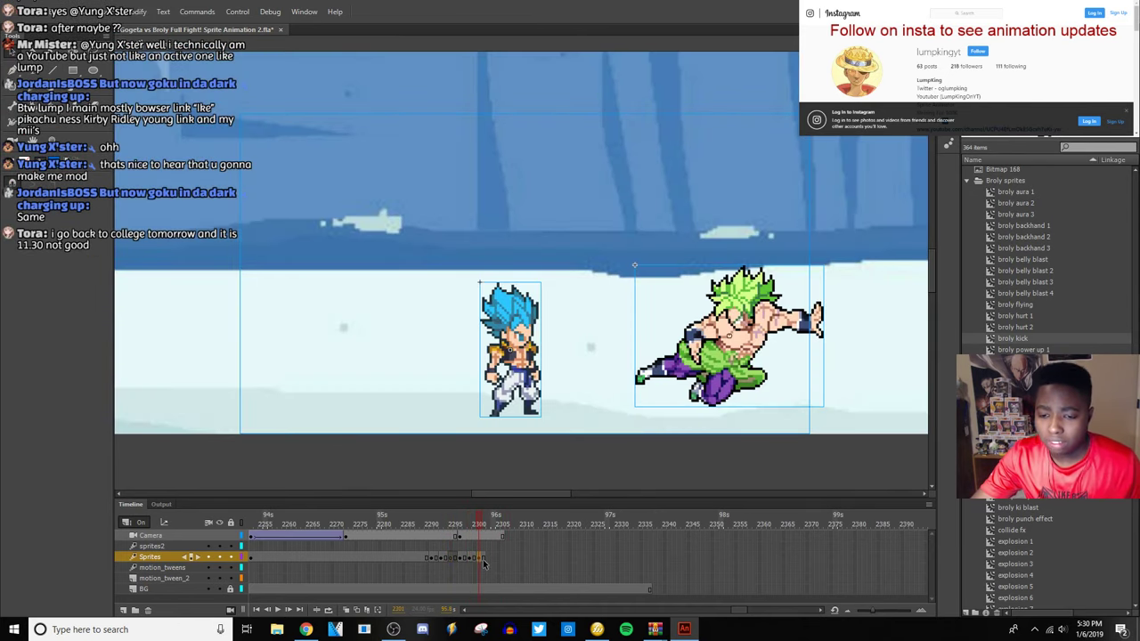
pyautogui.click(483, 559)
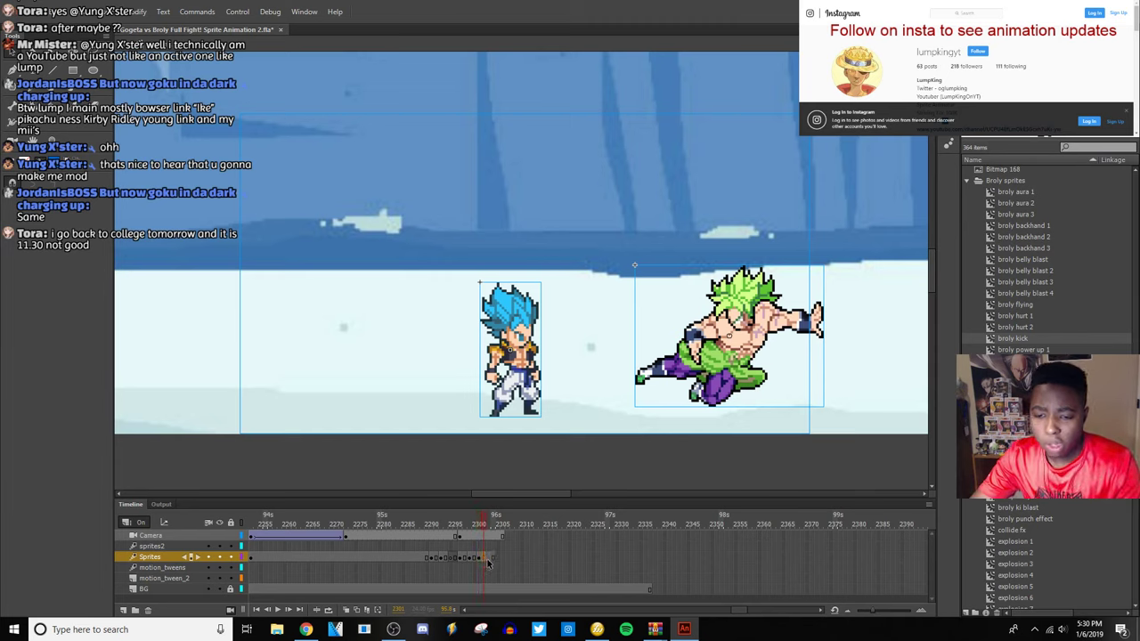
pyautogui.click(488, 559)
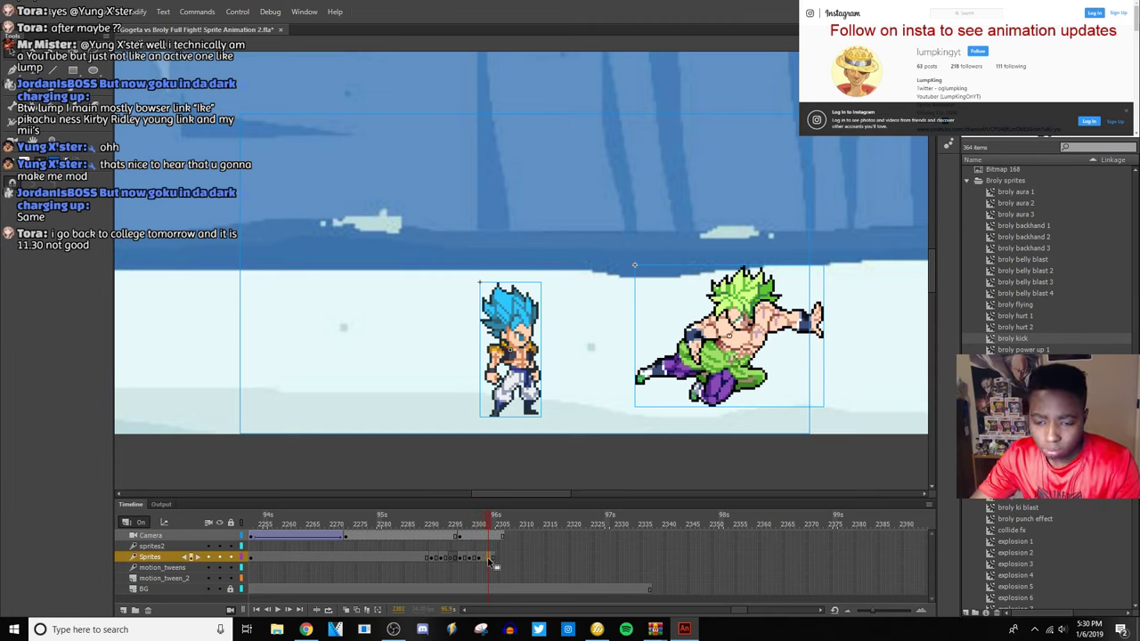
pyautogui.click(568, 416)
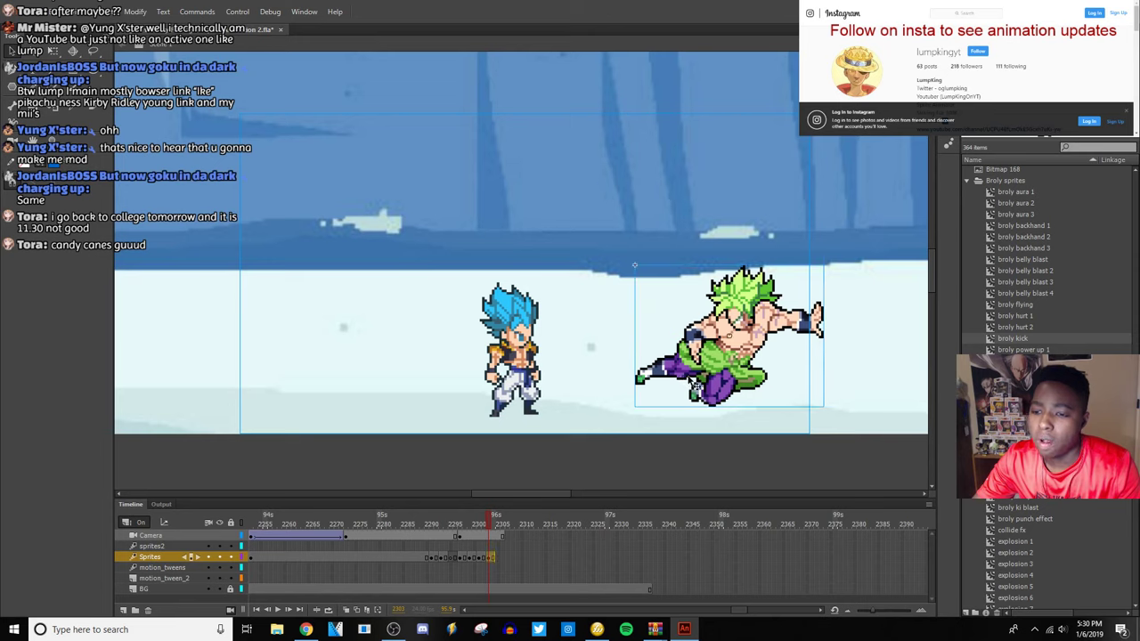
pyautogui.moveTo(704, 379); pyautogui.dragTo(604, 377)
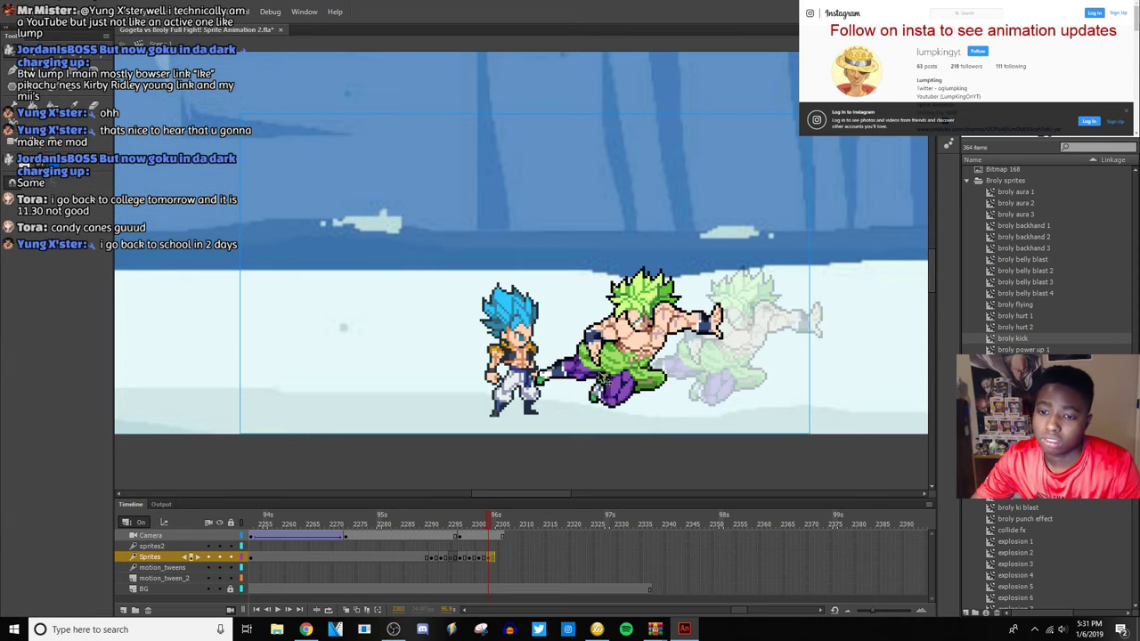
pyautogui.click(604, 377)
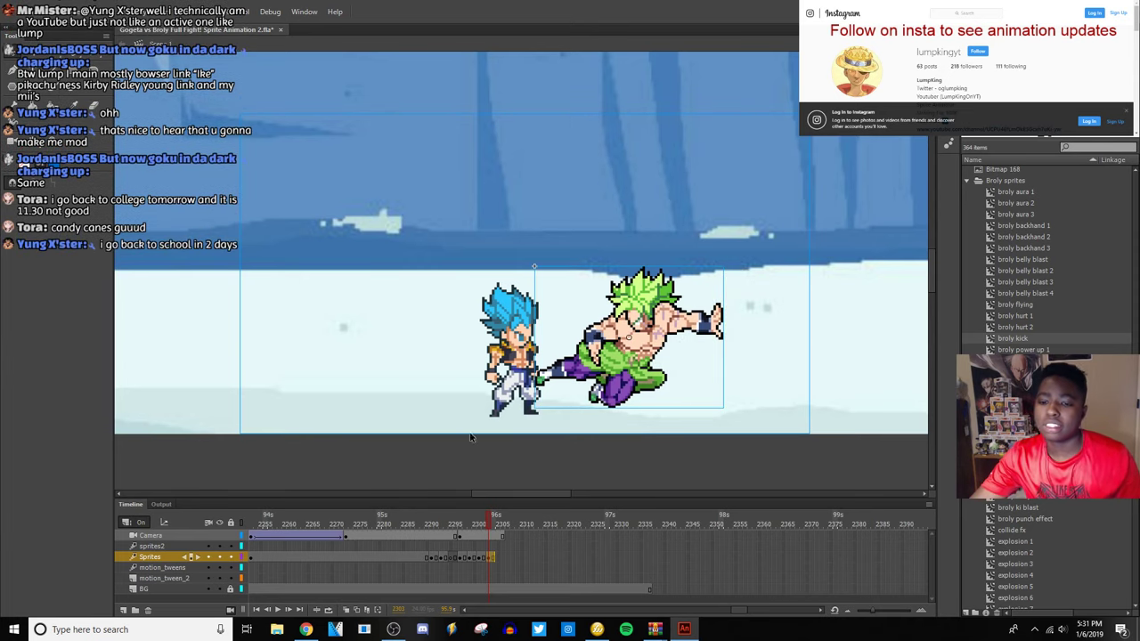
# Delete the standing Gogeta sprite from the keyframe at frame 2303.
pyautogui.click(440, 378)
pyautogui.click(531, 367)
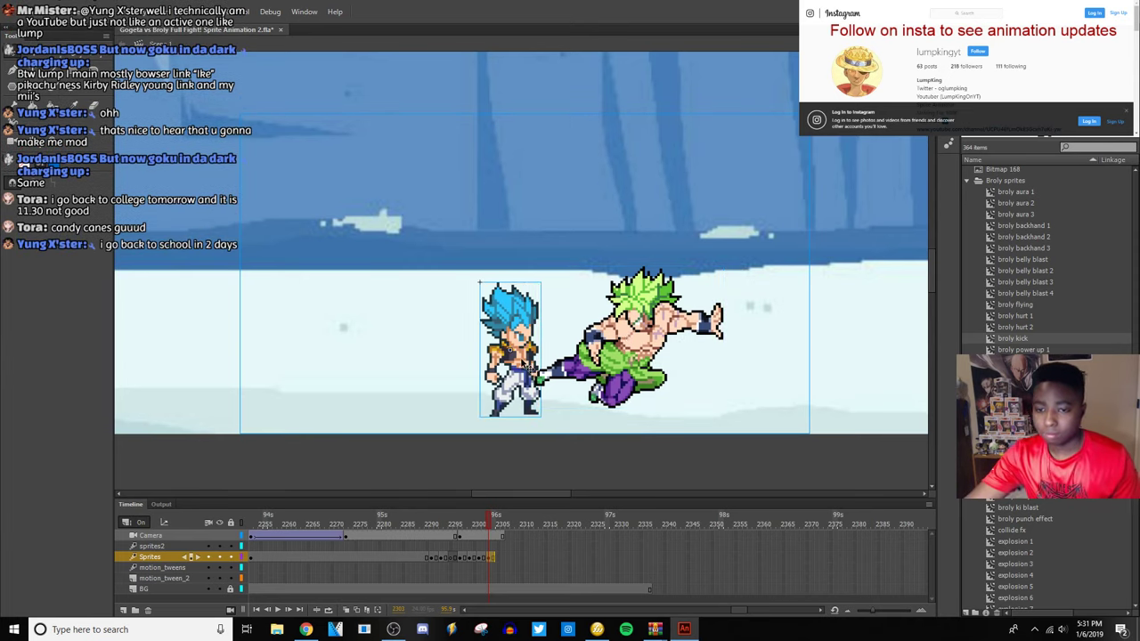
pyautogui.press('Delete')
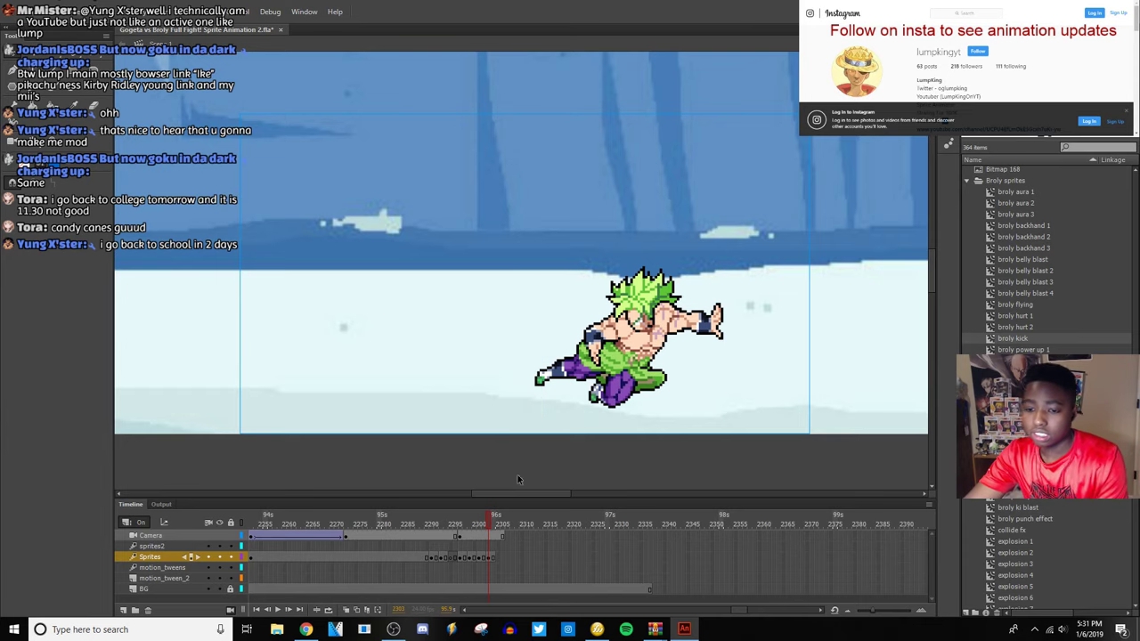
# Switch to Fireworks and delete the white background of the Gogeta blue sheet, using Magic Wand and Select Similar, and activate the Marquee tool.
pyautogui.click(596, 630)
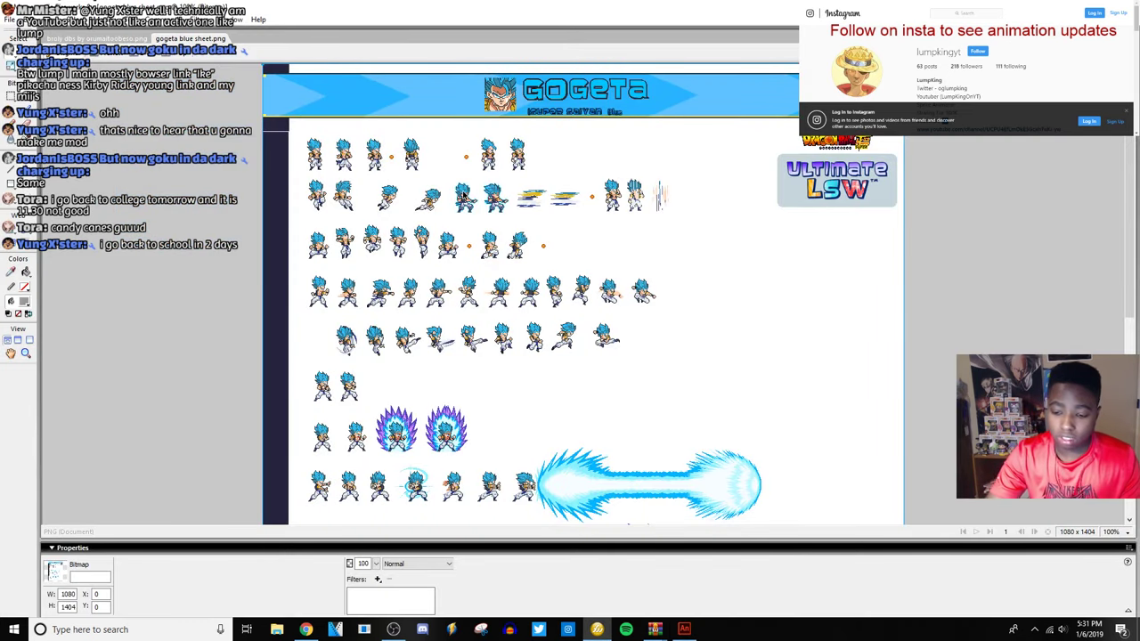
pyautogui.hotkey('ctrl', '=')
pyautogui.scroll(-5, 463, 196)
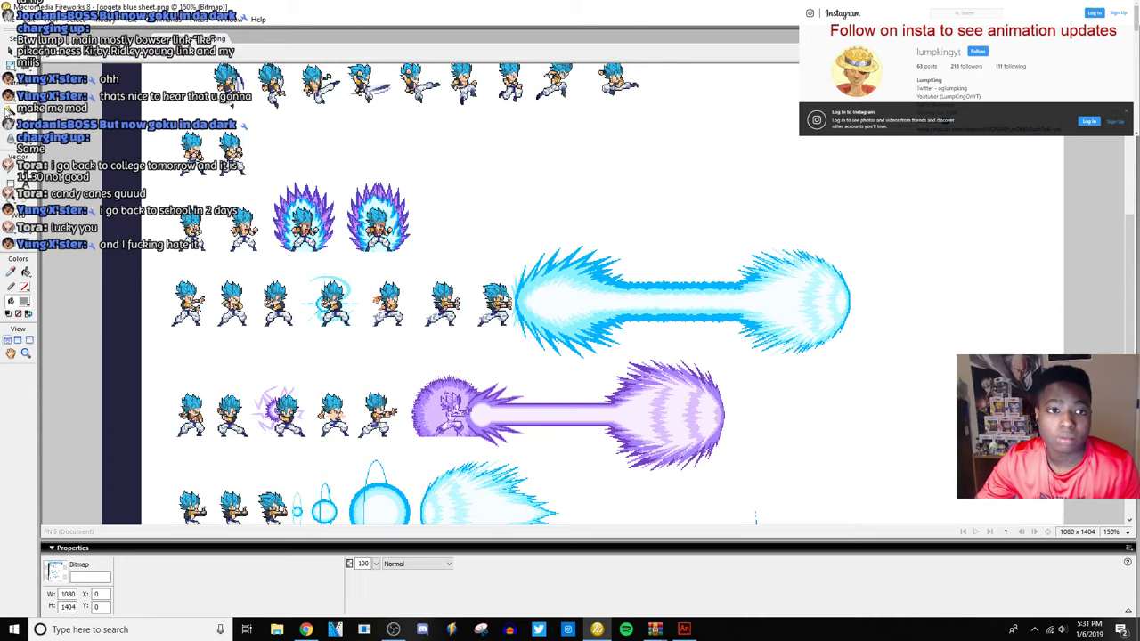
pyautogui.press('w')
pyautogui.click(397, 178)
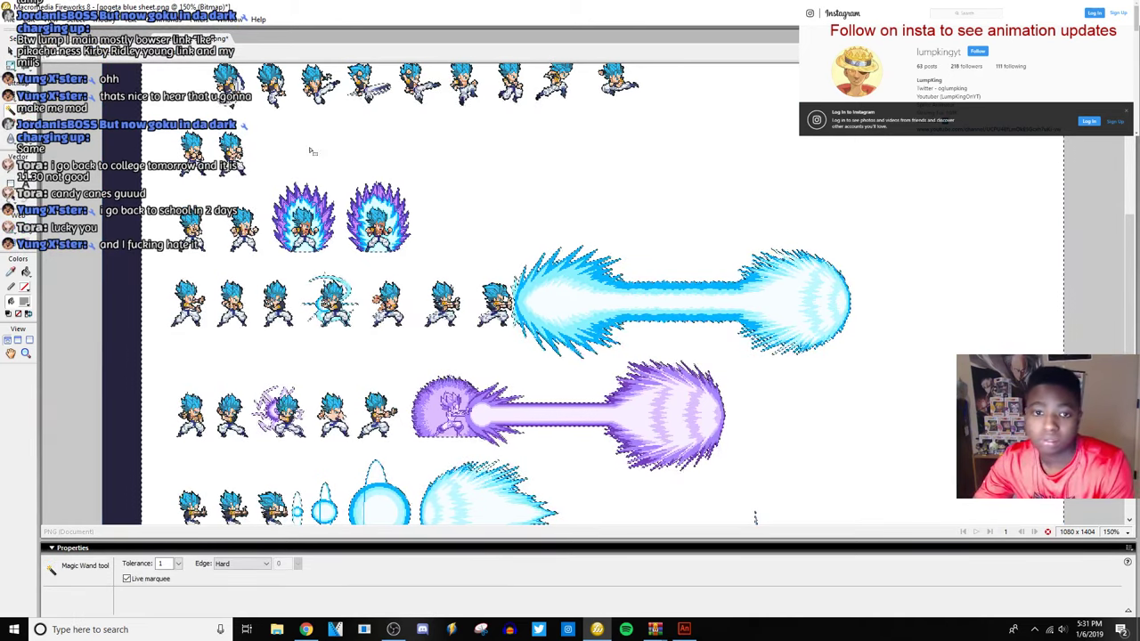
pyautogui.click(78, 19)
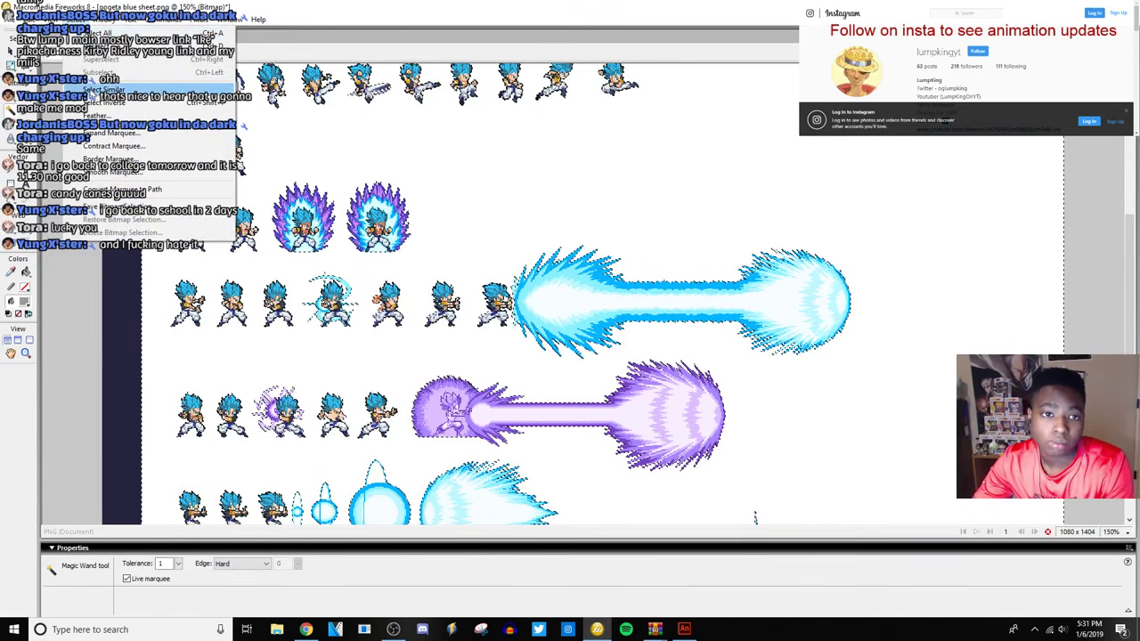
pyautogui.click(98, 90)
pyautogui.press('Delete')
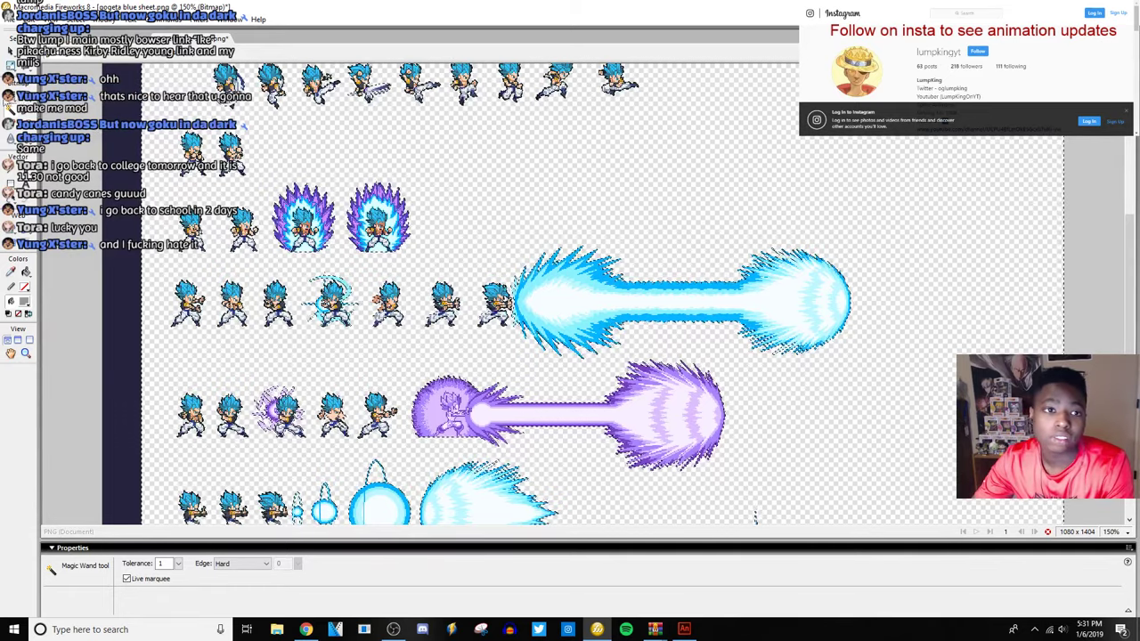
pyautogui.press('m')
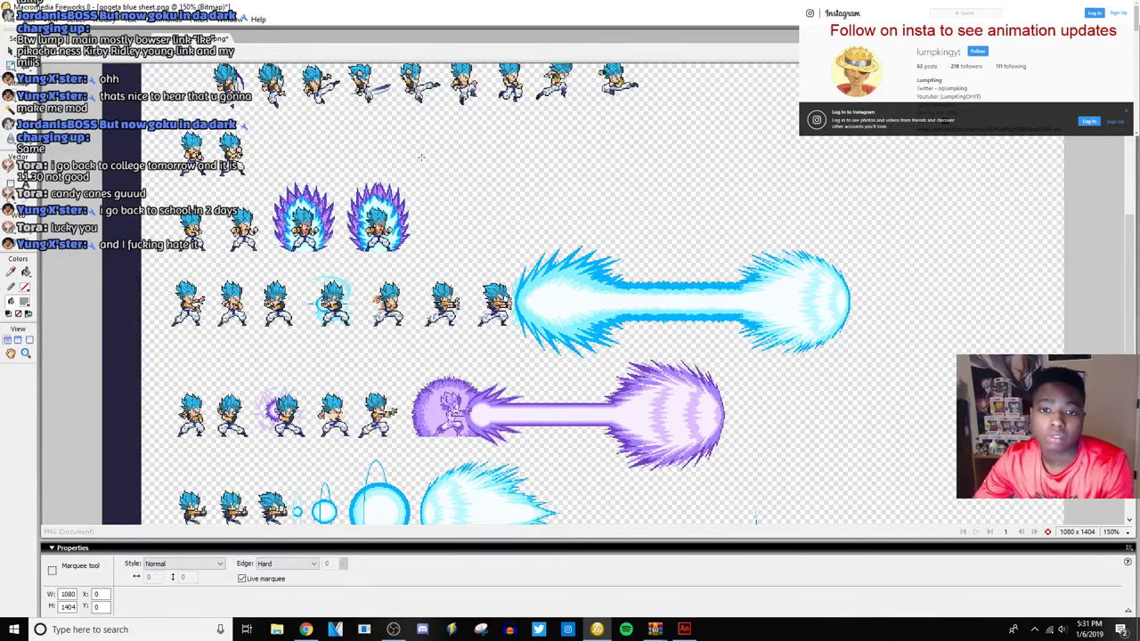
# Switch to Chrome, check the playing music video, and review the notifications and chat on the YouTube live dashboard.
pyautogui.click(305, 630)
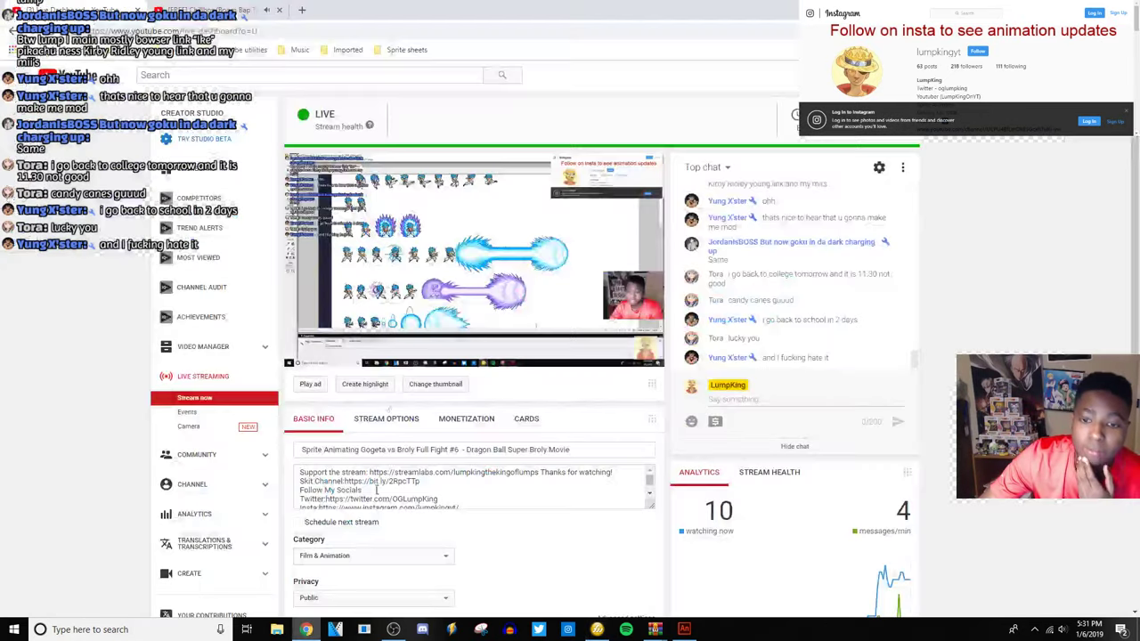
pyautogui.click(212, 11)
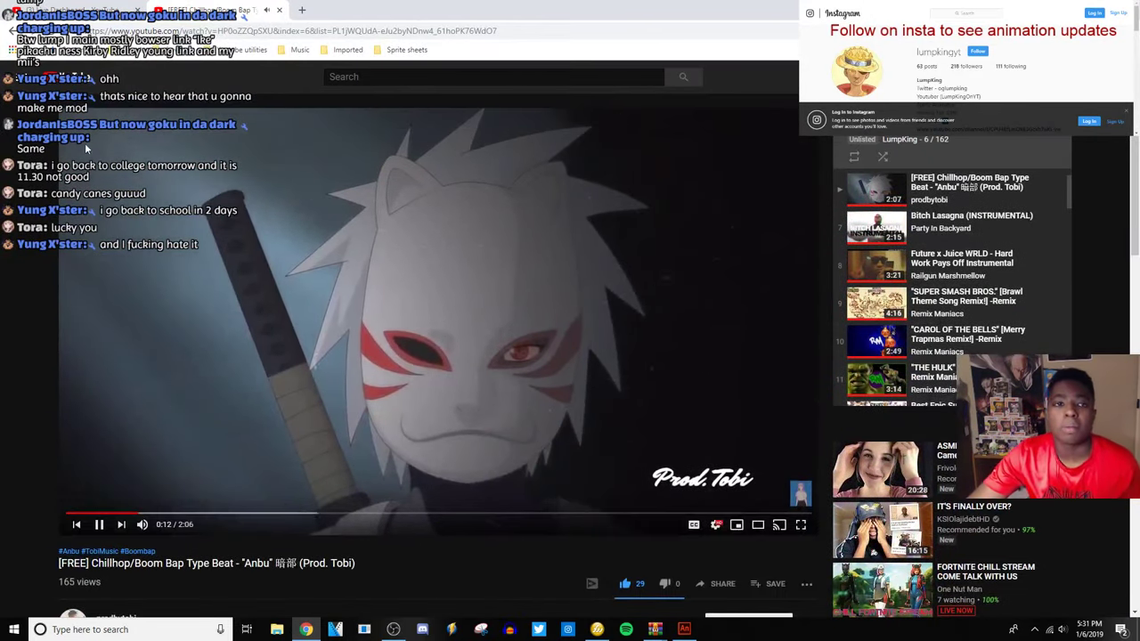
pyautogui.click(80, 10)
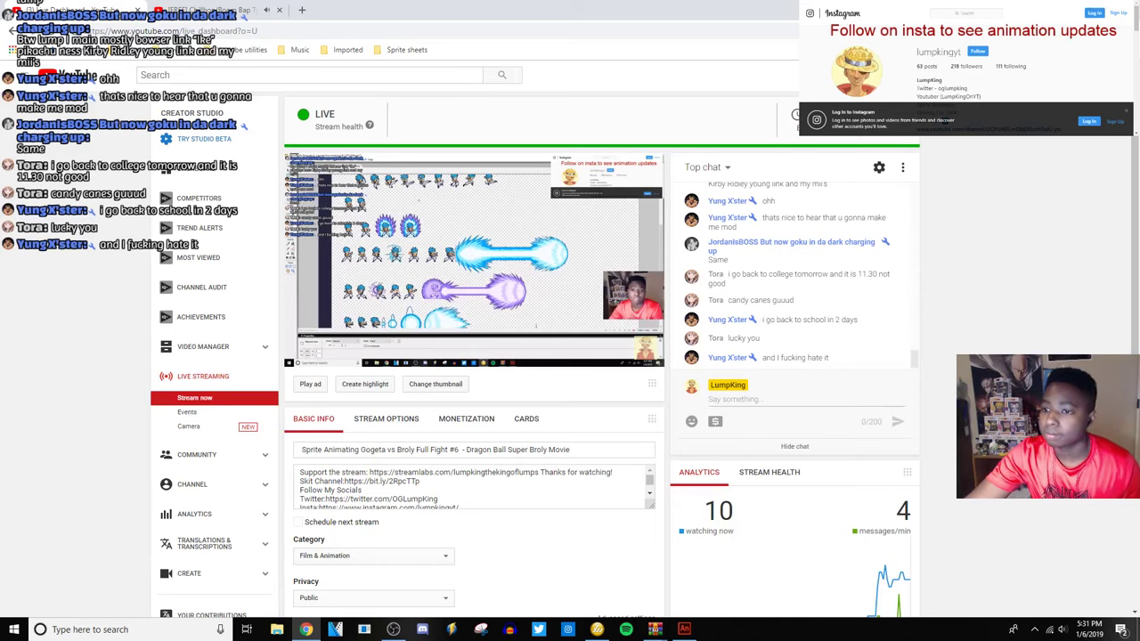
pyautogui.click(1069, 75)
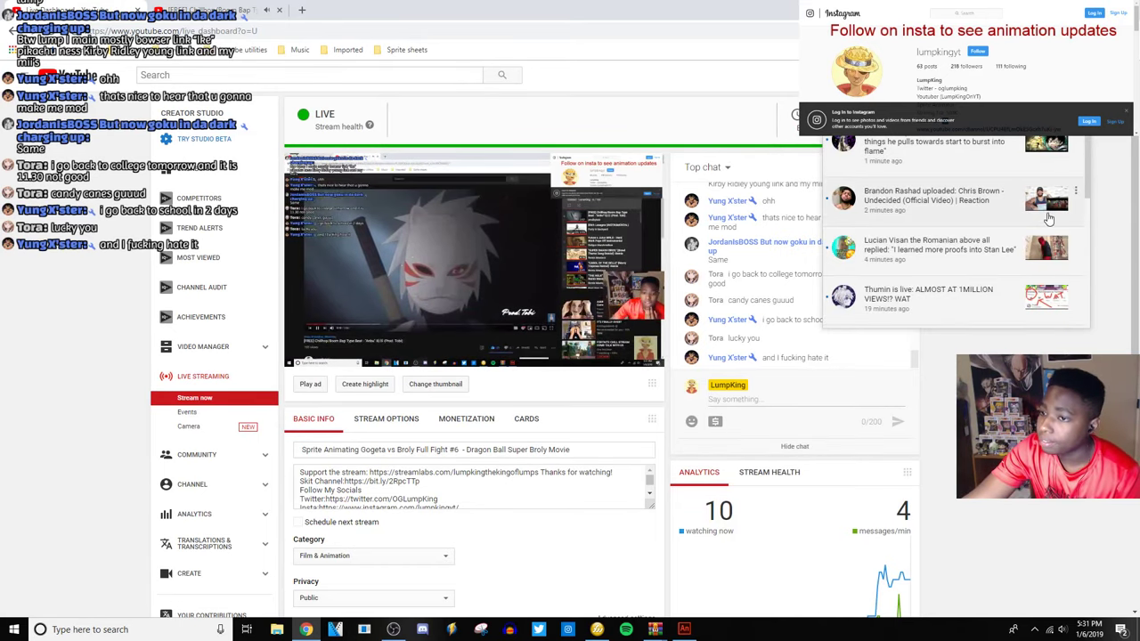
pyautogui.scroll(-1, 953, 223)
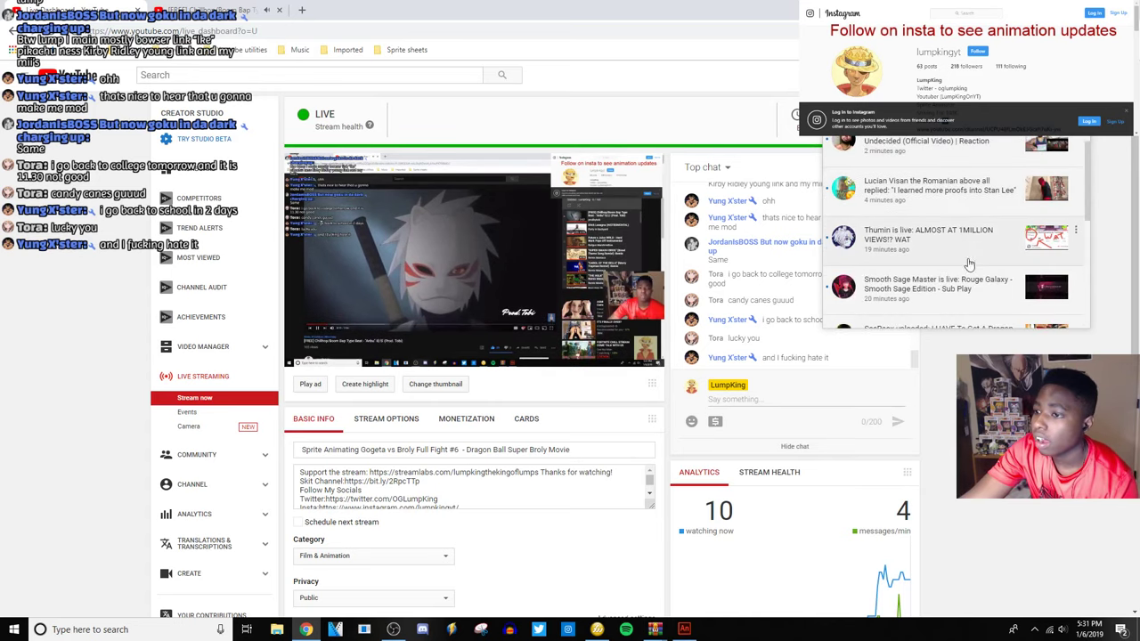
pyautogui.click(896, 413)
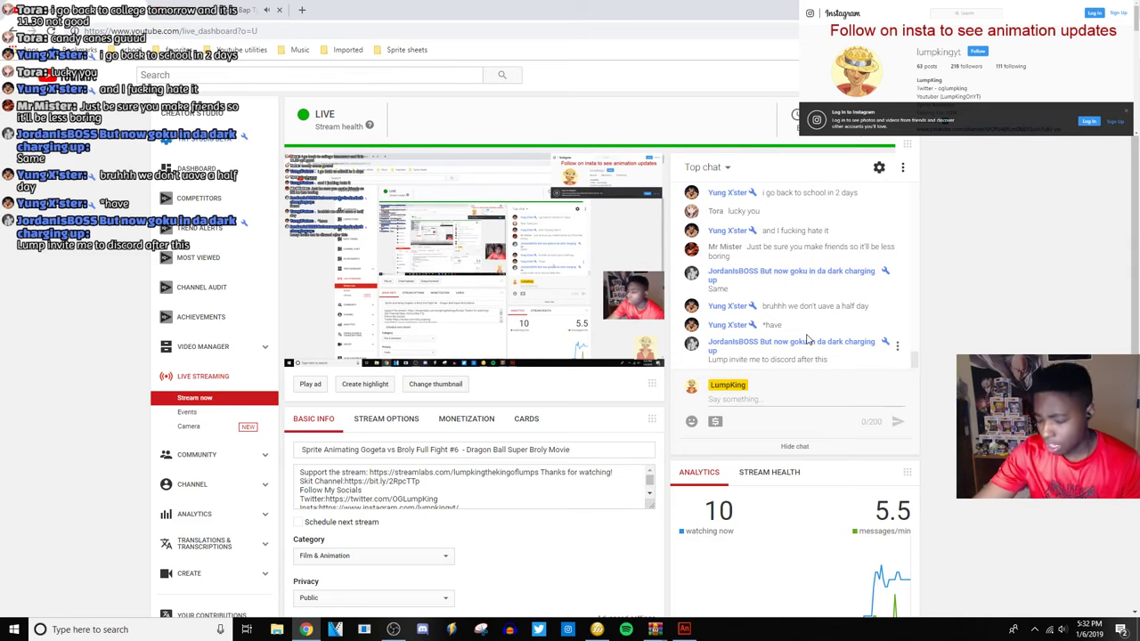
pyautogui.moveTo(587, 269)
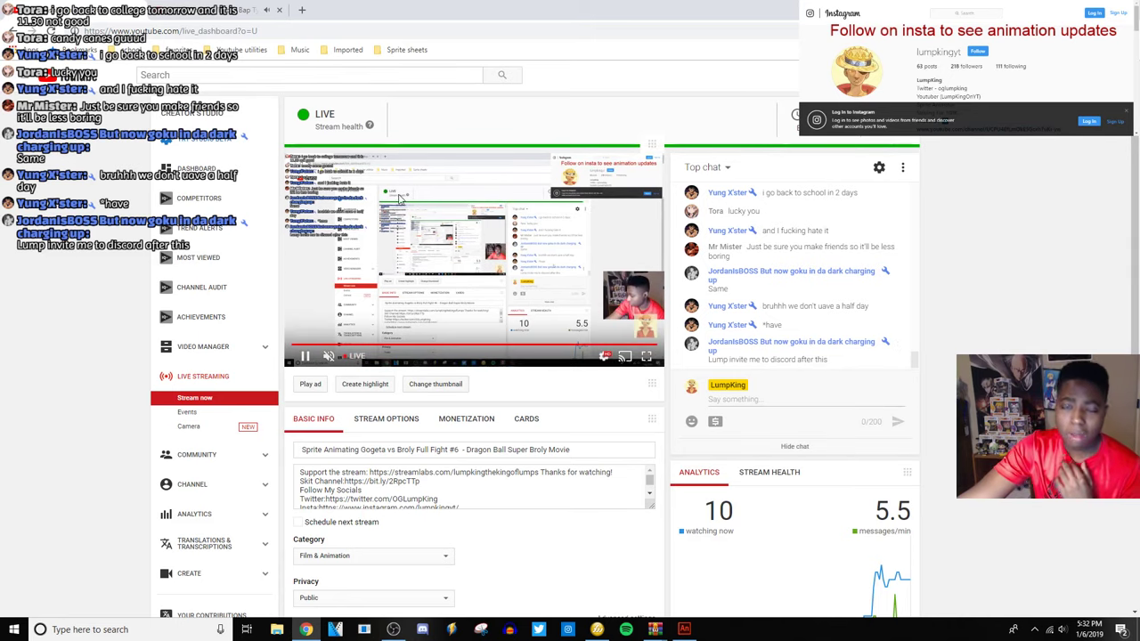
# Check the music playlist and live dashboard, pause and resume the instrumental video, and return to the dashboard.
pyautogui.click(224, 10)
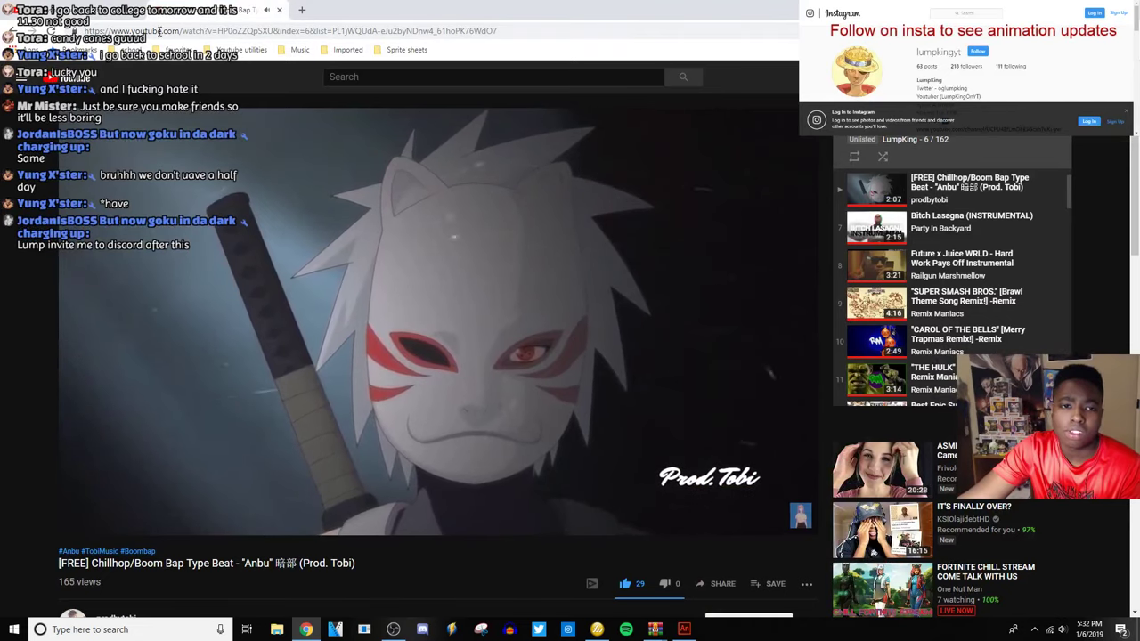
pyautogui.click(85, 8)
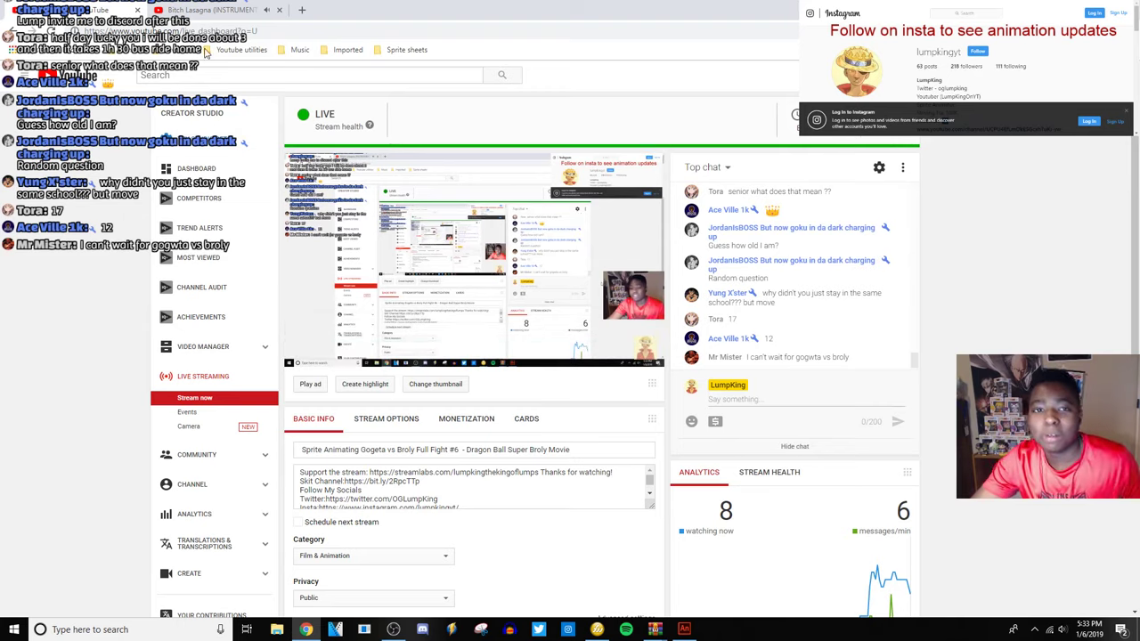
pyautogui.click(223, 12)
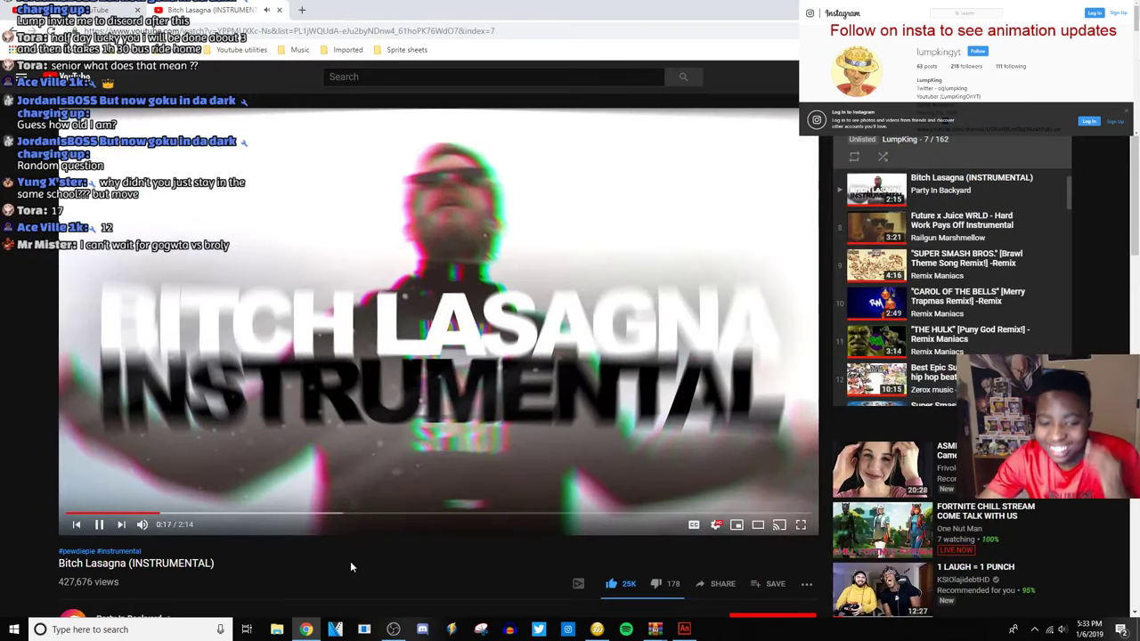
pyautogui.click(373, 430)
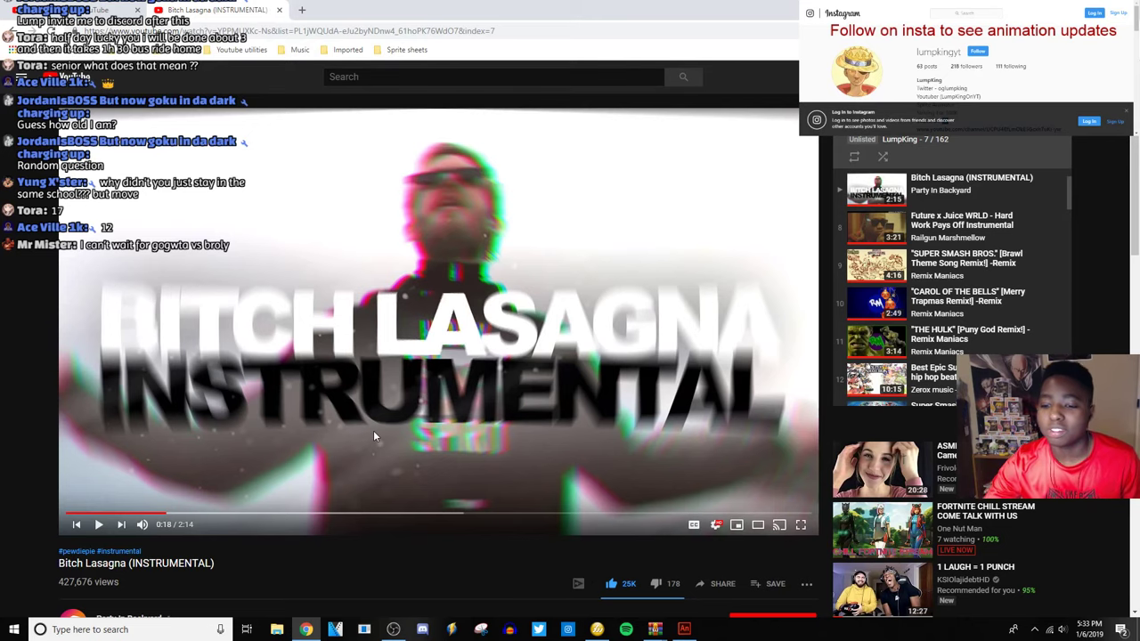
pyautogui.click(292, 429)
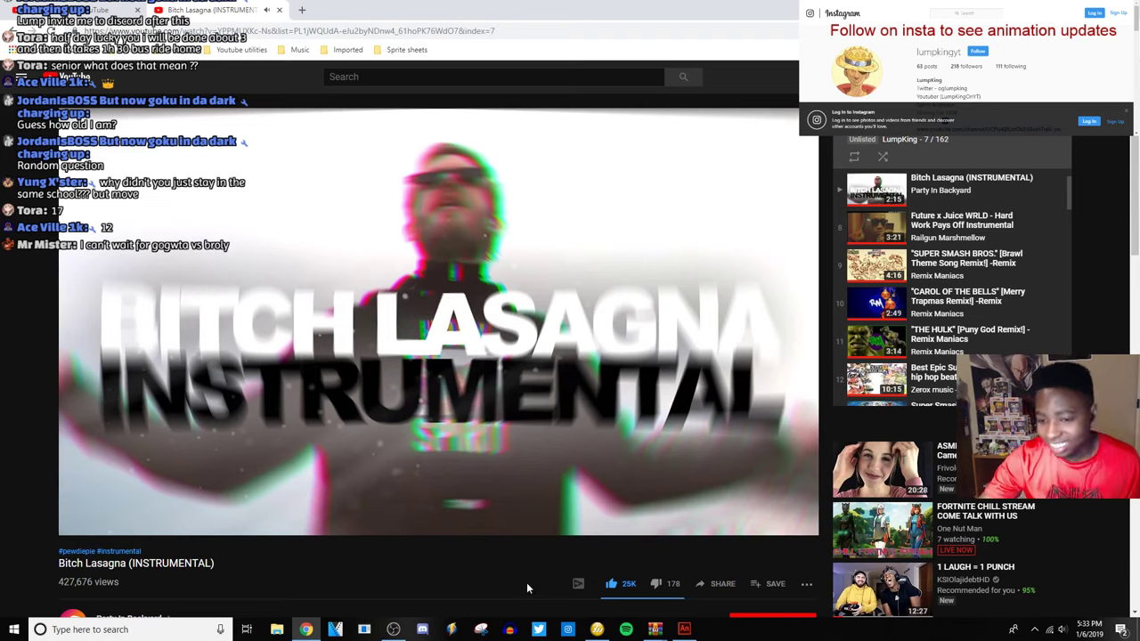
pyautogui.click(89, 9)
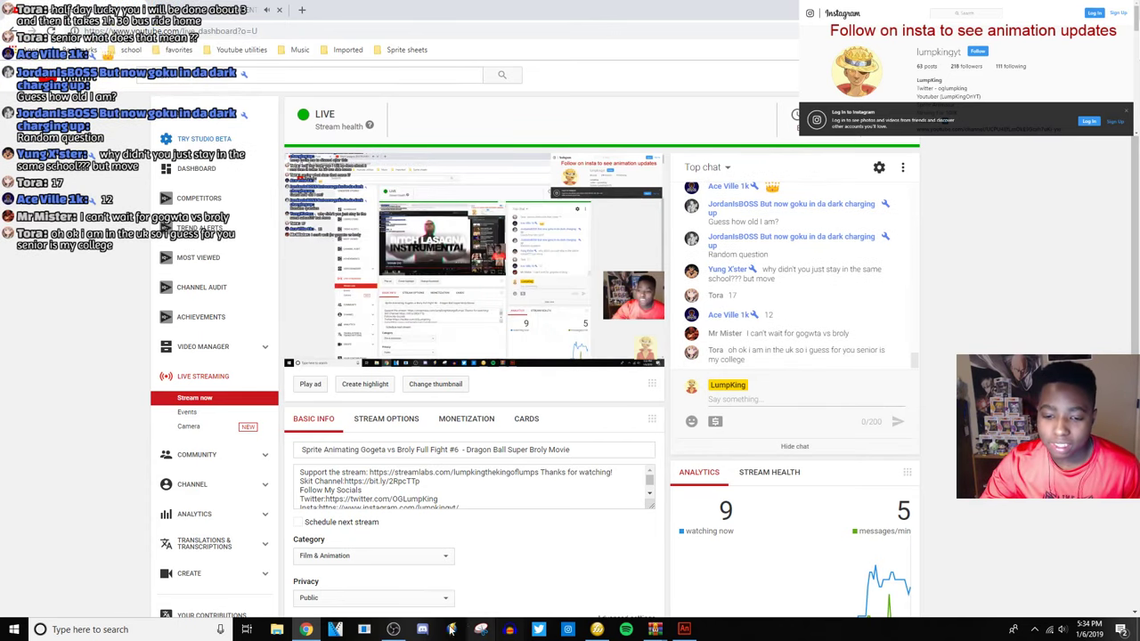
# Switch to Fireworks and marquee-select the second Gogeta sprite in the second row of the Gogeta blue sheet.
pyautogui.hotkey('alt', 'Tab')
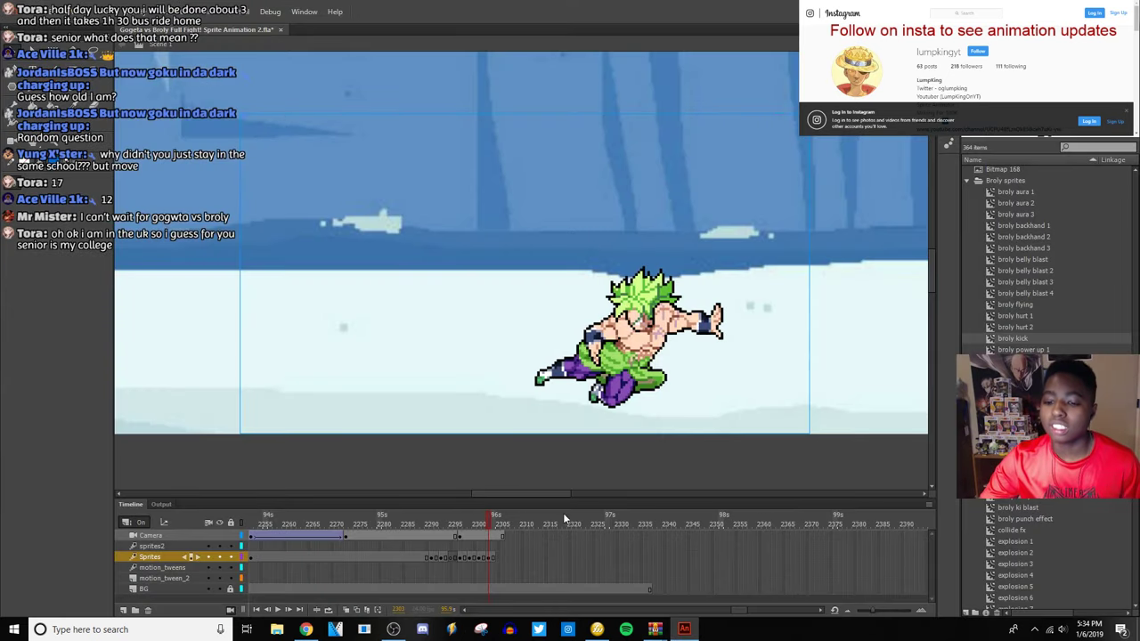
pyautogui.click(598, 632)
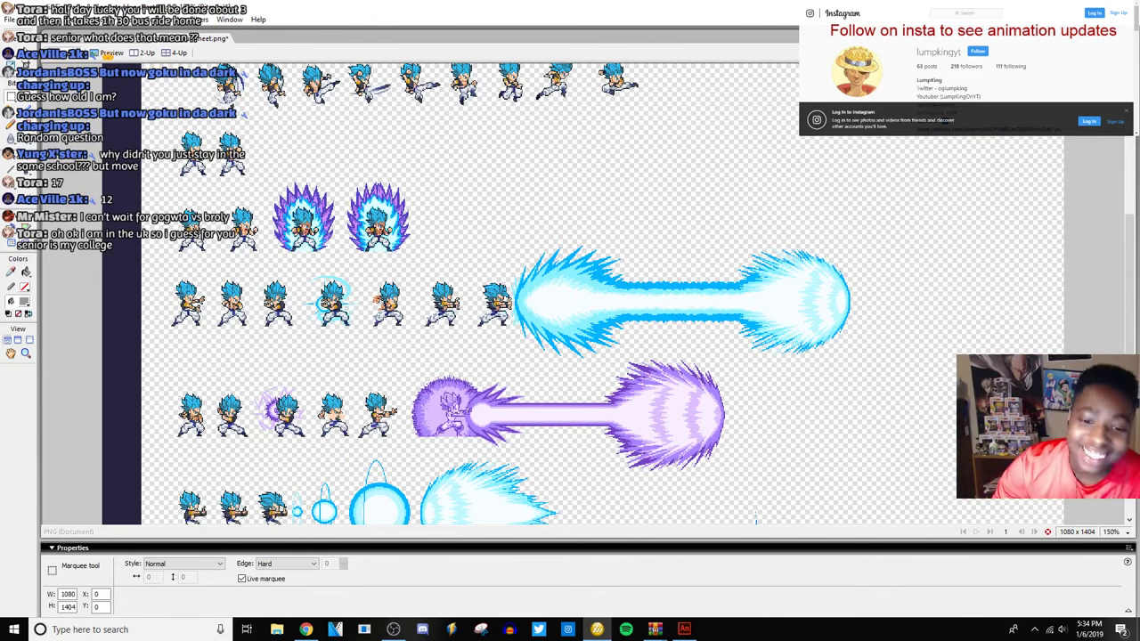
pyautogui.scroll(-9, 364, 324)
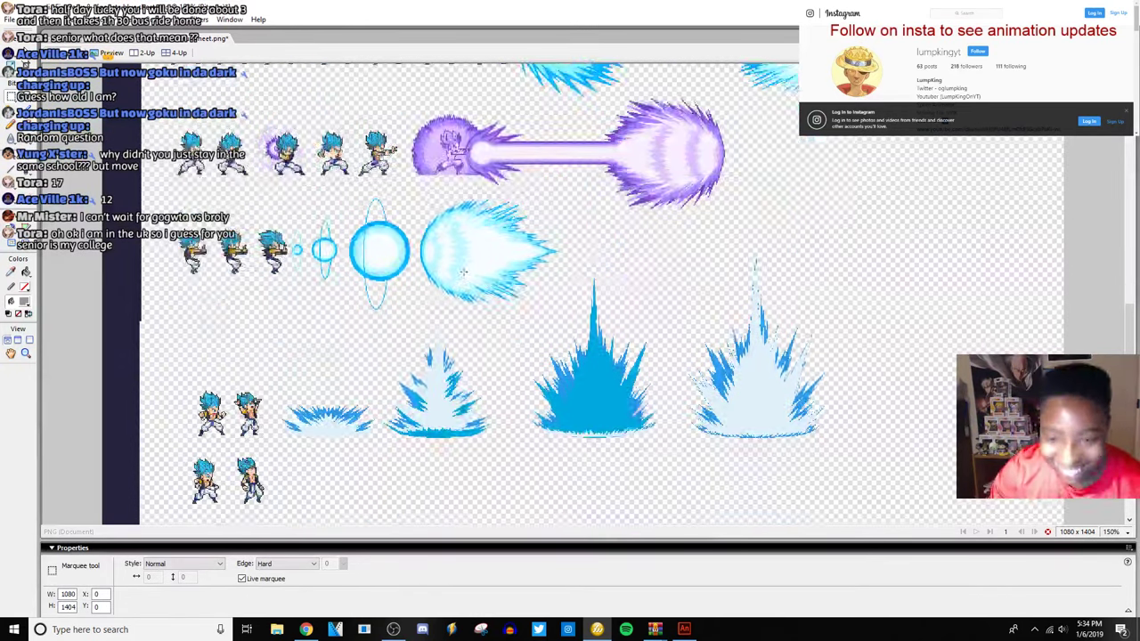
pyautogui.scroll(3, 405, 344)
pyautogui.scroll(10, 186, 438)
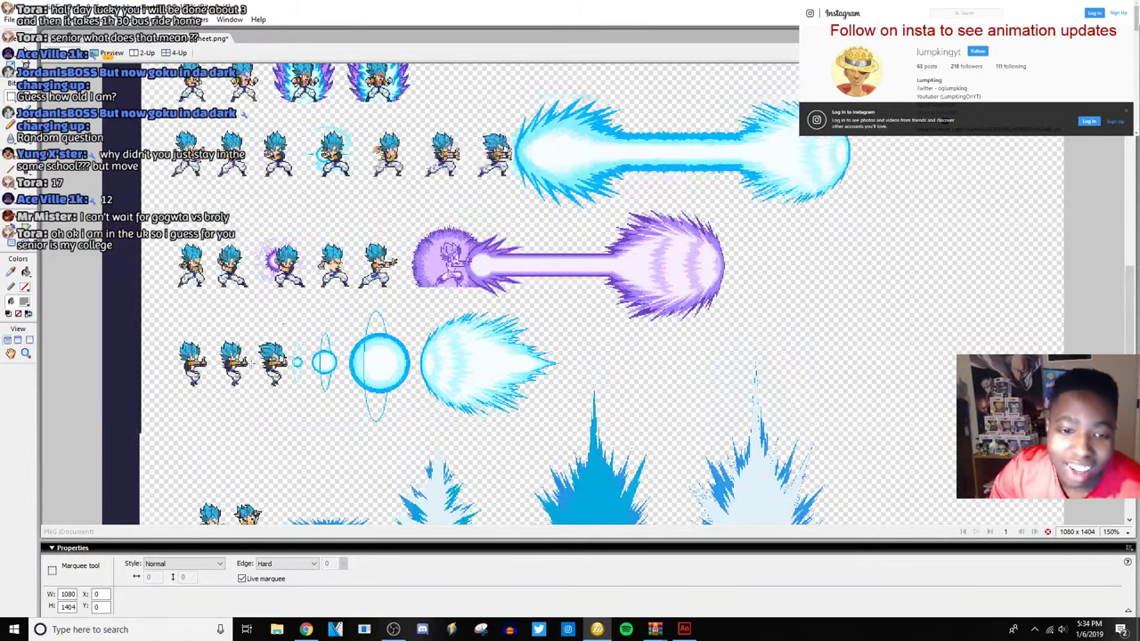
pyautogui.scroll(5, 276, 341)
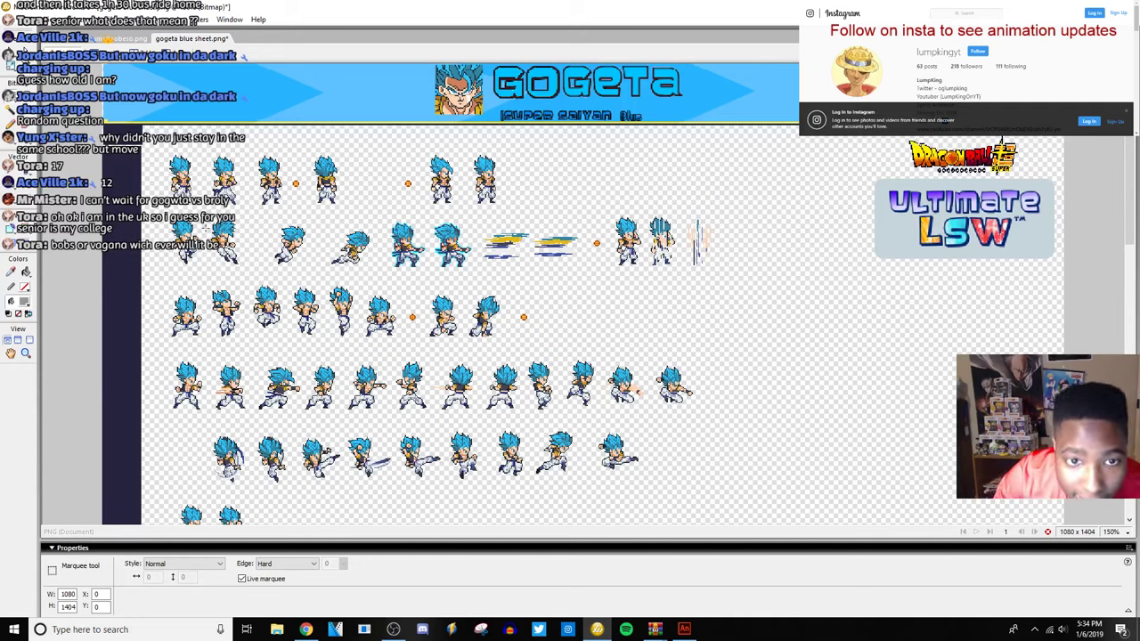
pyautogui.moveTo(203, 215); pyautogui.dragTo(255, 269)
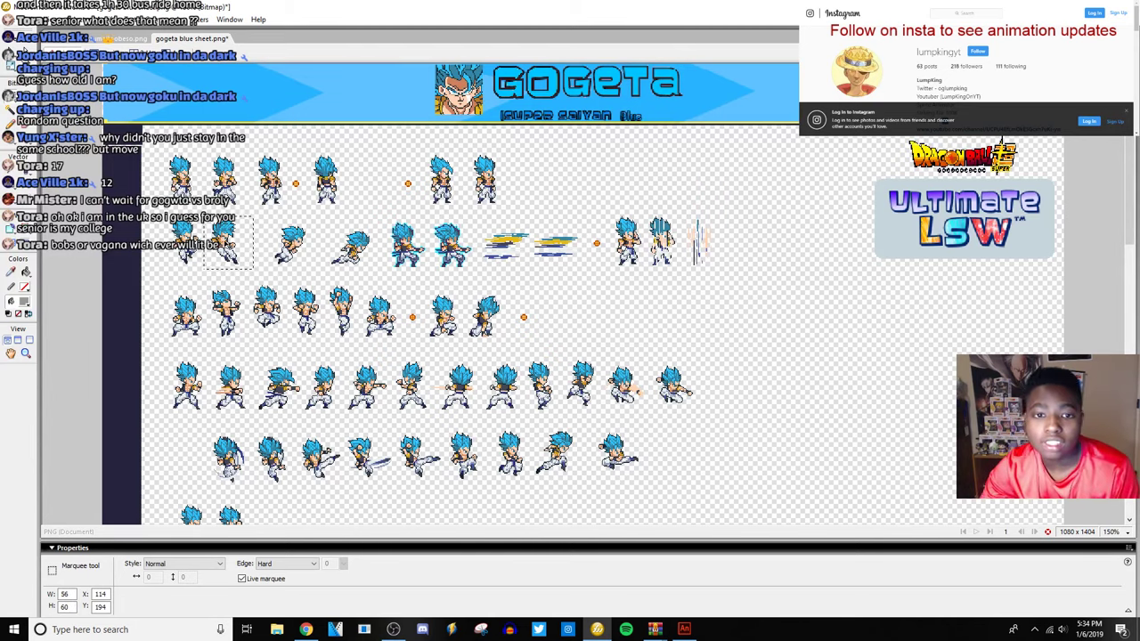
# Return to Animate, paste the Gogeta sprite at frame 2303, and place it on the snow to the left of Broly.
pyautogui.moveTo(686, 625)
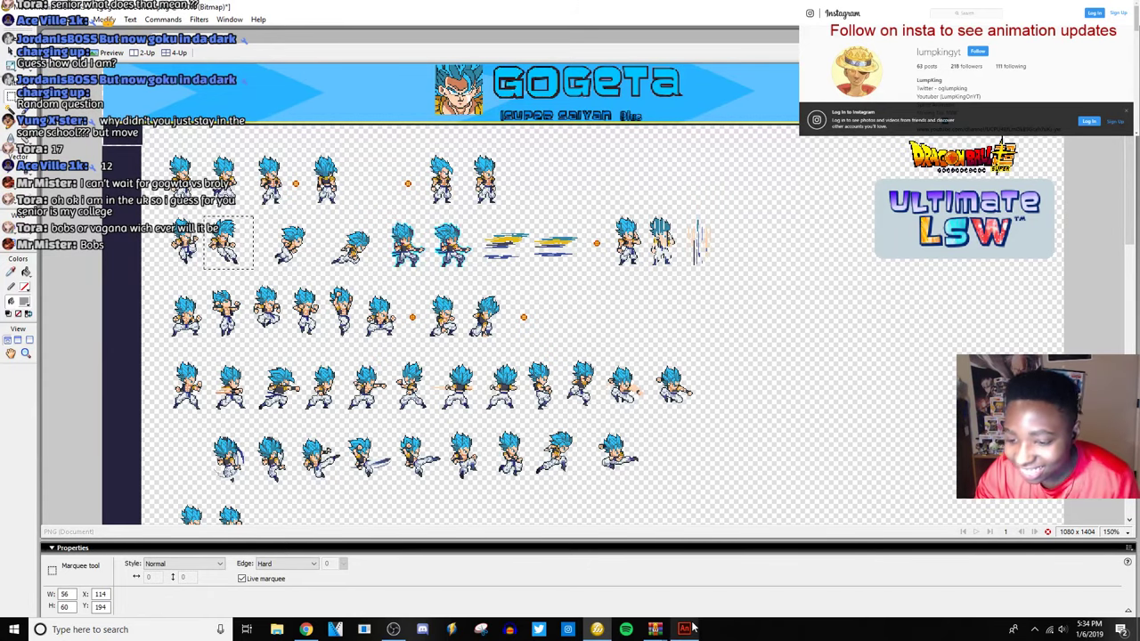
pyautogui.hotkey('alt', 'Tab')
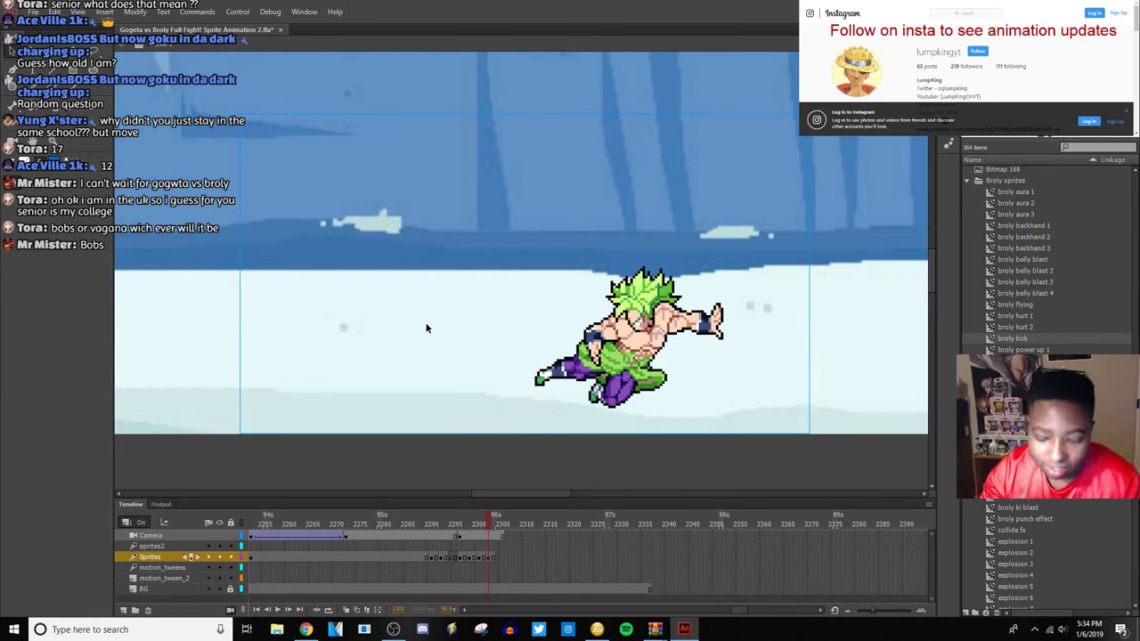
pyautogui.hotkey('ctrl', 'v')
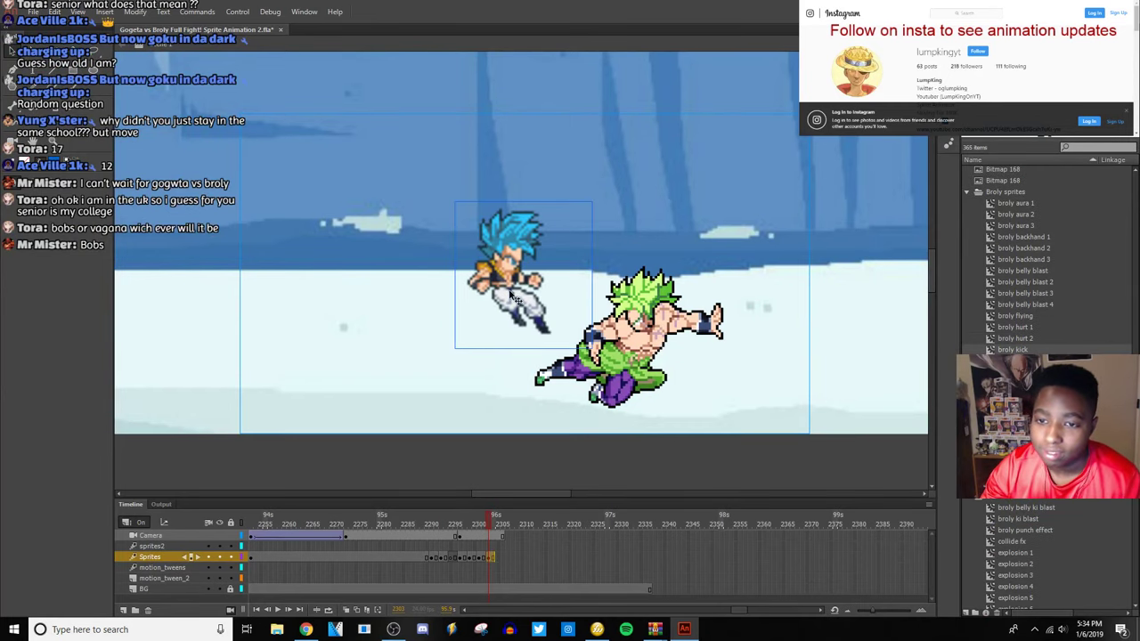
pyautogui.moveTo(498, 313); pyautogui.dragTo(476, 349)
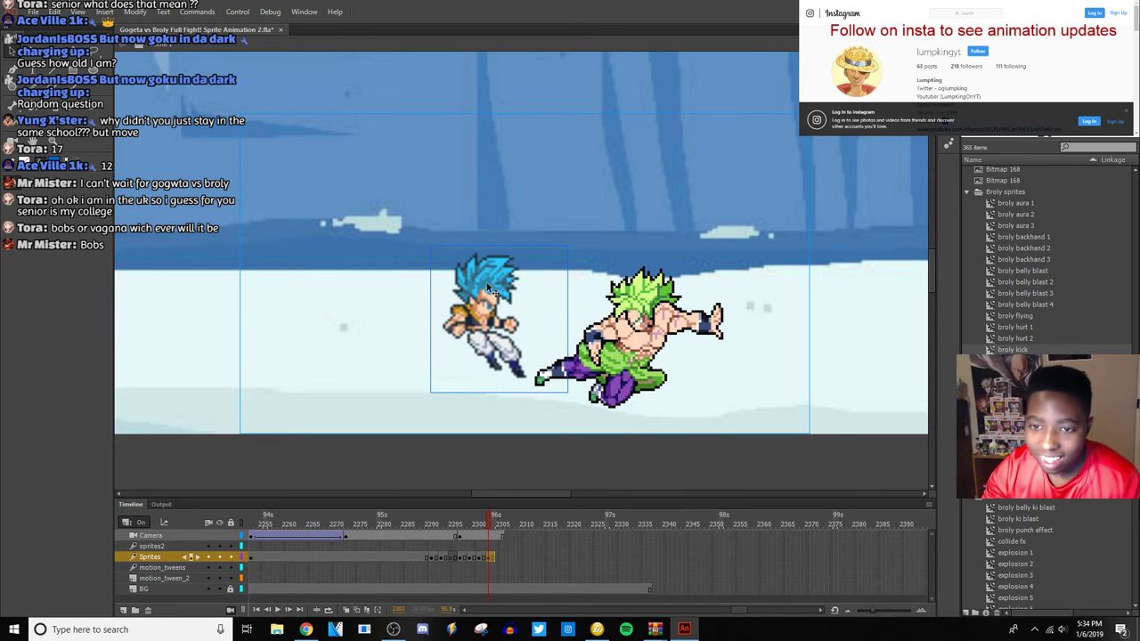
pyautogui.moveTo(510, 264); pyautogui.dragTo(403, 259)
# Trace the Gogeta bitmap with minimum area 1, Many Corners and Pixels curve fit, and convert the result to a symbol.
pyautogui.click(135, 12)
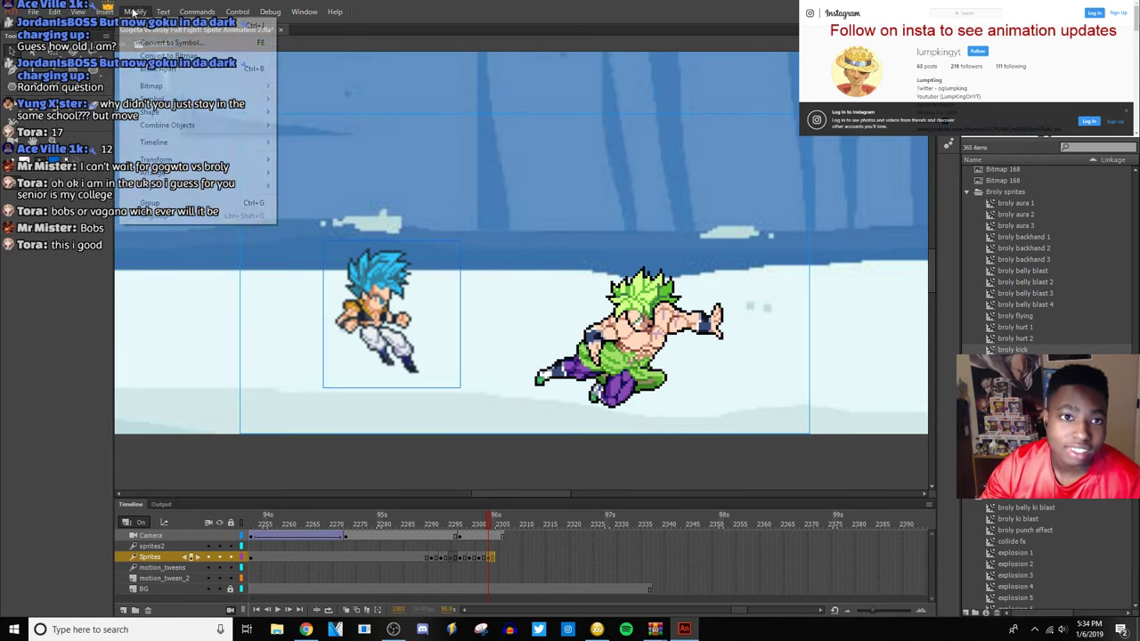
pyautogui.moveTo(195, 85)
pyautogui.click(312, 100)
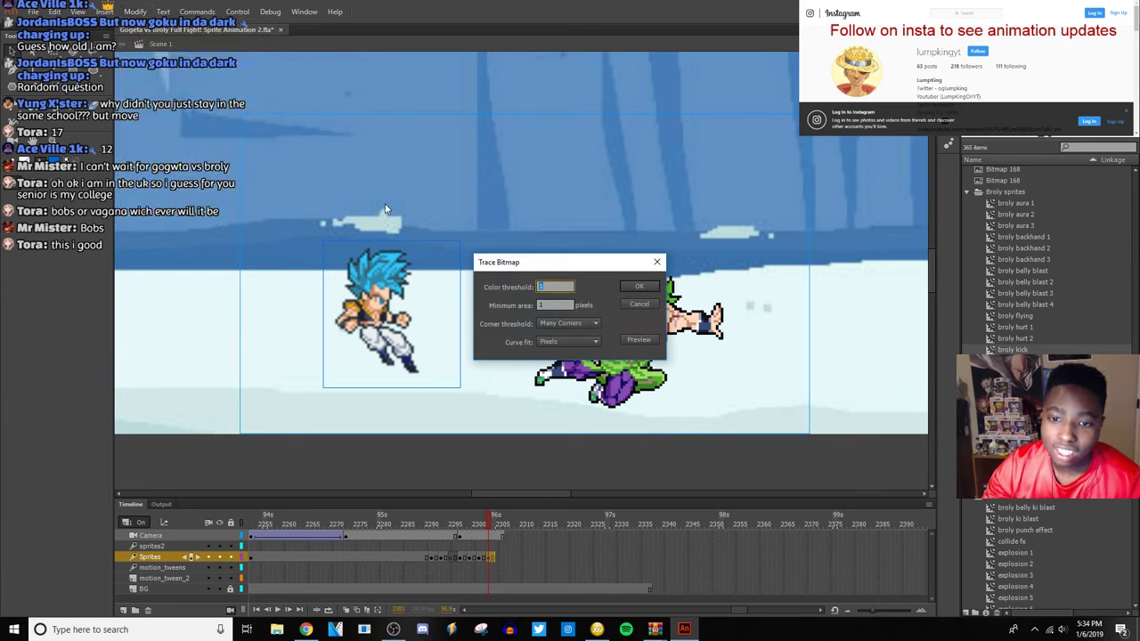
pyautogui.press('Return')
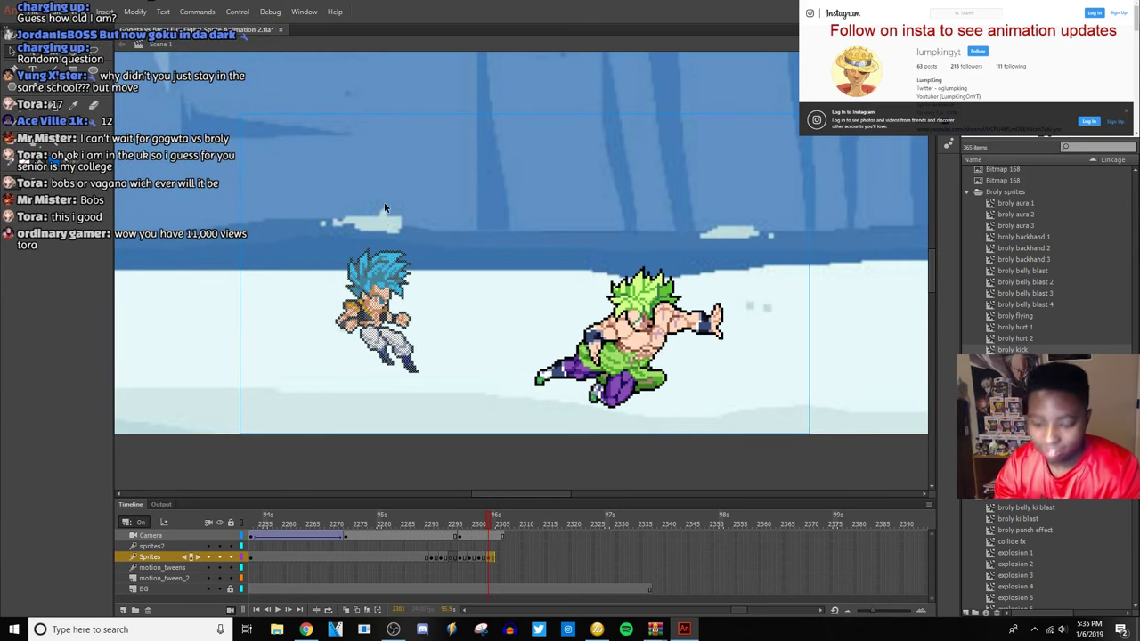
pyautogui.press('F8')
pyautogui.press('Return')
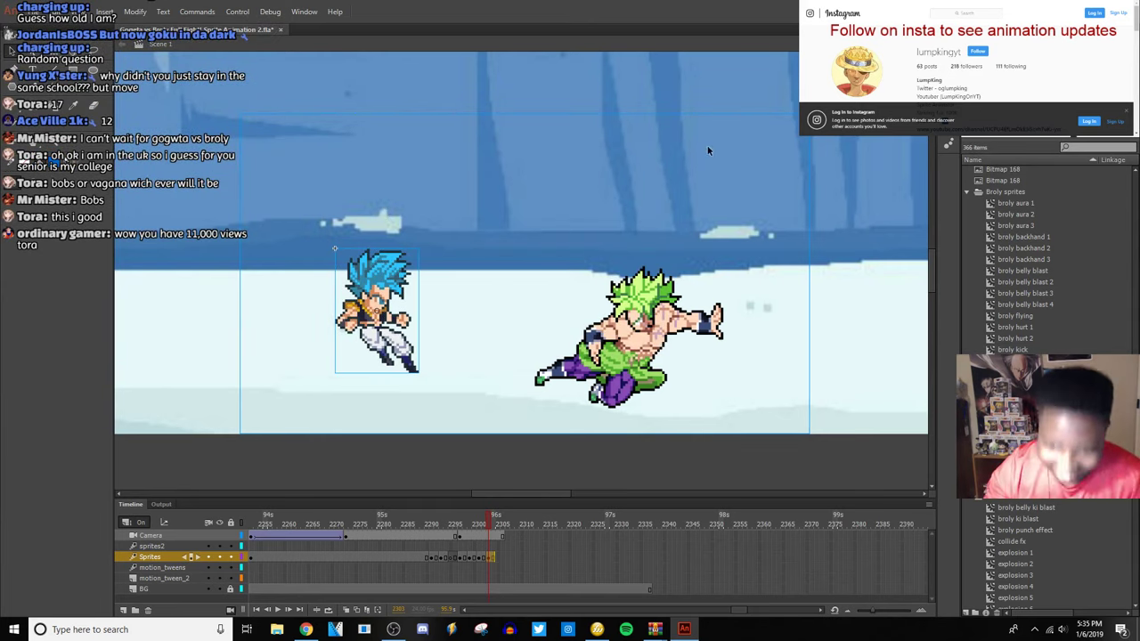
# Turn on onion skinning, flip Gogeta horizontally, and place him against Broly's kicking foot, aligned with his previous-frame ghost.
pyautogui.click(346, 611)
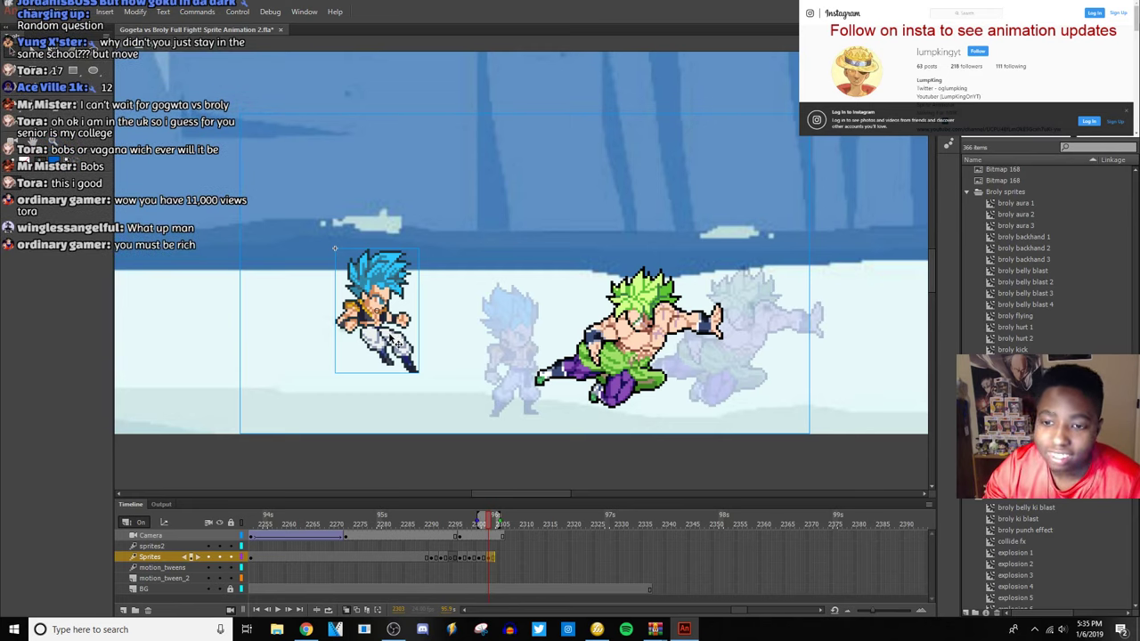
pyautogui.rightClick(383, 336)
pyautogui.moveTo(445, 366)
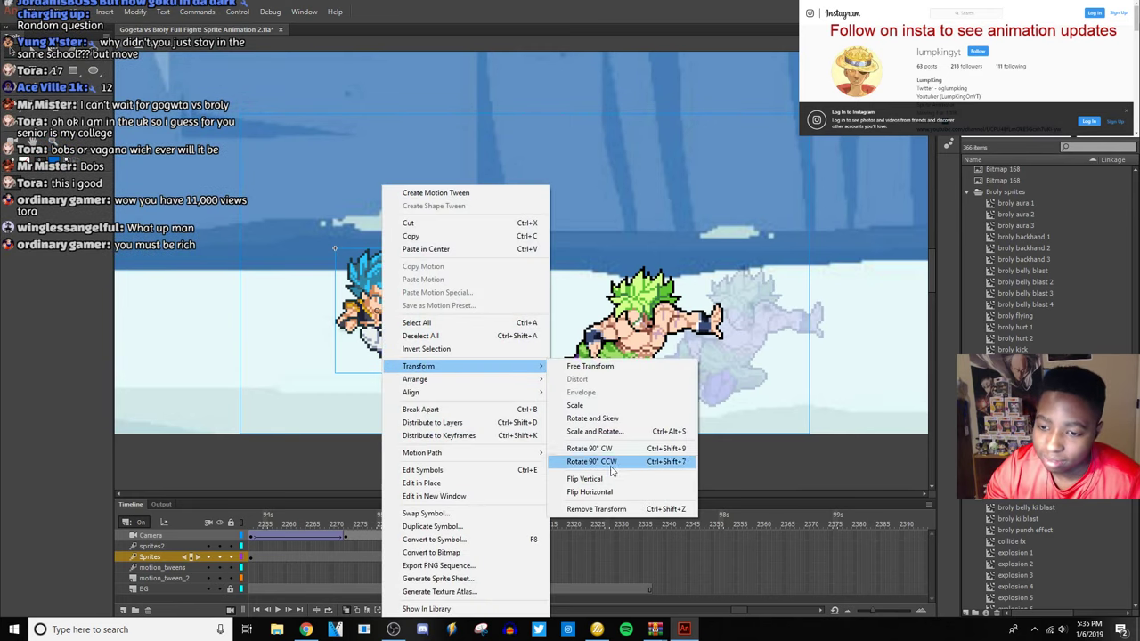
pyautogui.click(590, 492)
pyautogui.moveTo(426, 381); pyautogui.dragTo(563, 412)
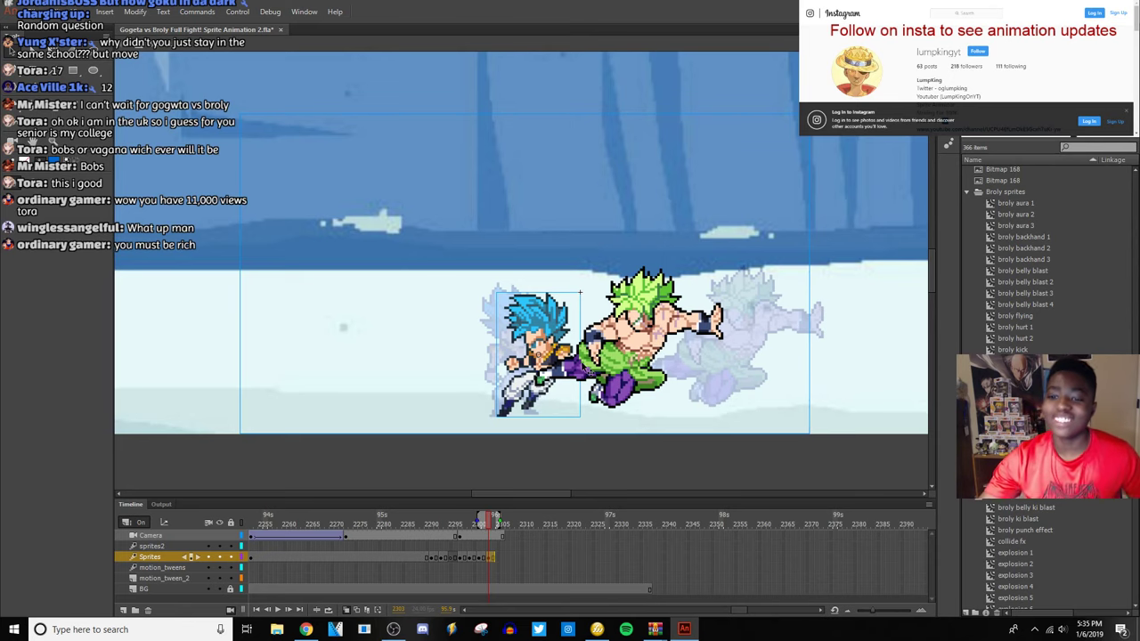
# Add a Sprites keyframe at frame 2305, shifting Gogeta slightly right and moving Broly left past him.
pyautogui.click(496, 557)
pyautogui.click(499, 558)
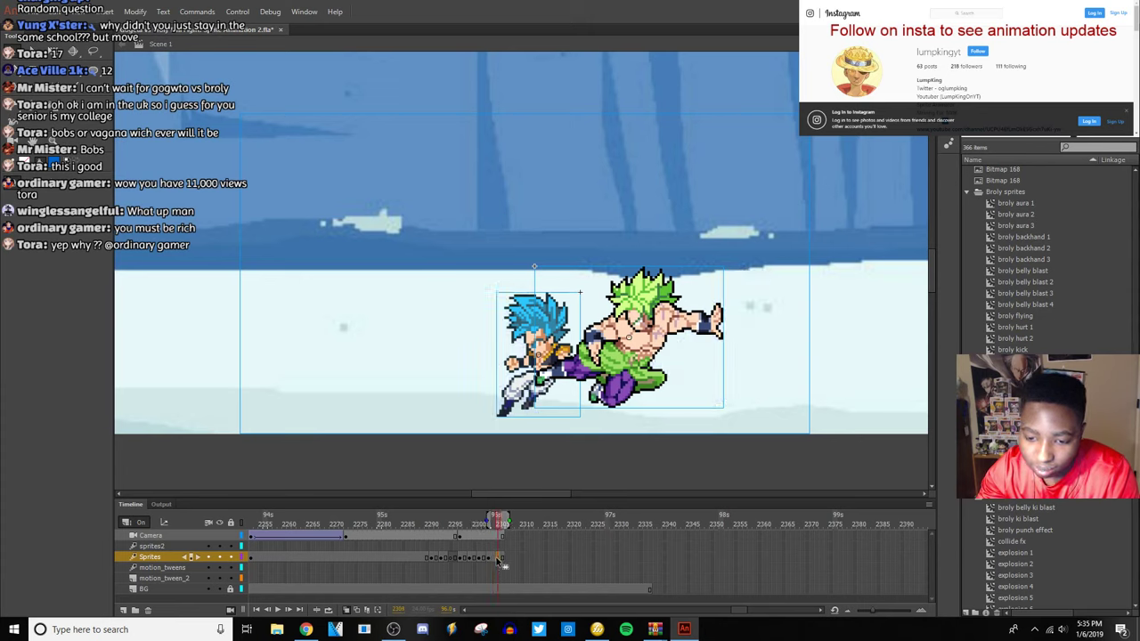
pyautogui.click(432, 400)
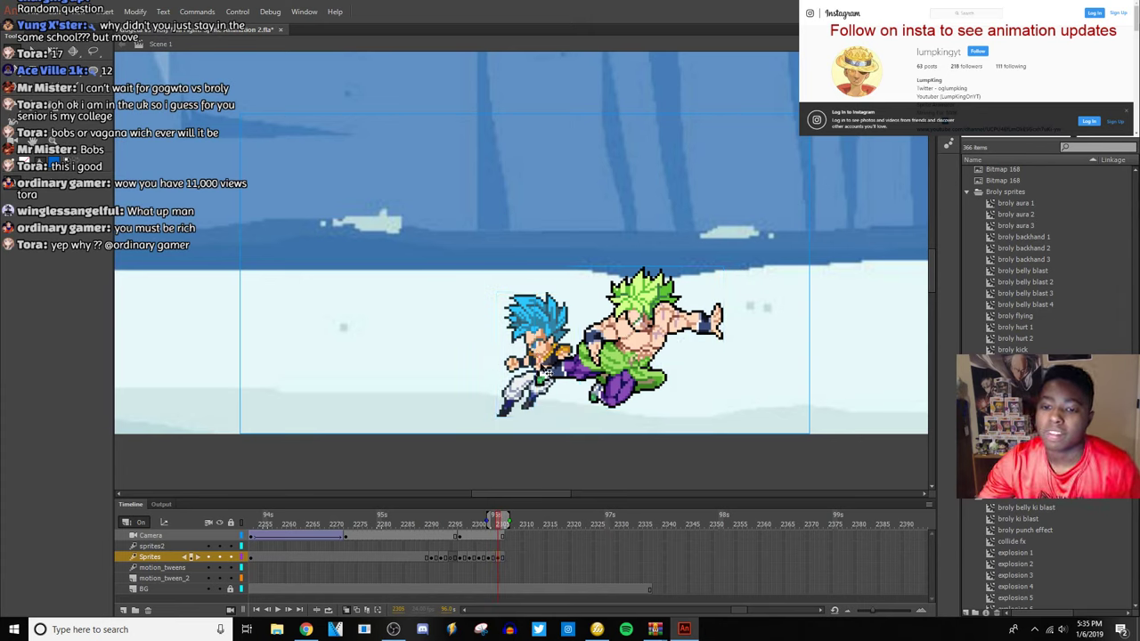
pyautogui.click(540, 354)
pyautogui.moveTo(541, 354); pyautogui.dragTo(587, 353)
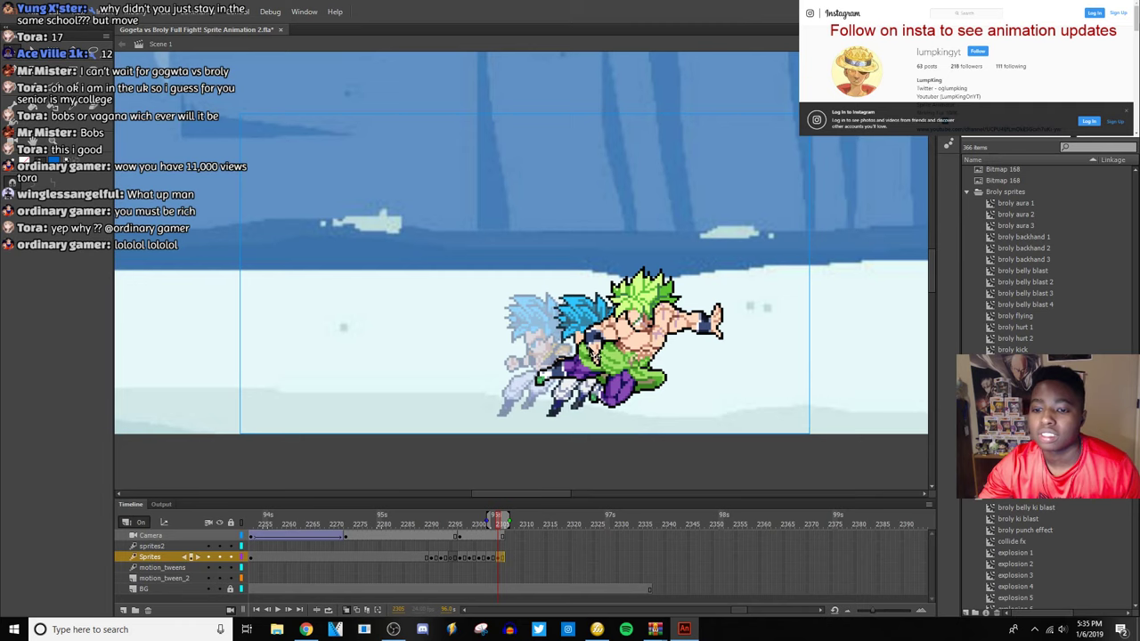
pyautogui.moveTo(590, 349); pyautogui.dragTo(592, 351)
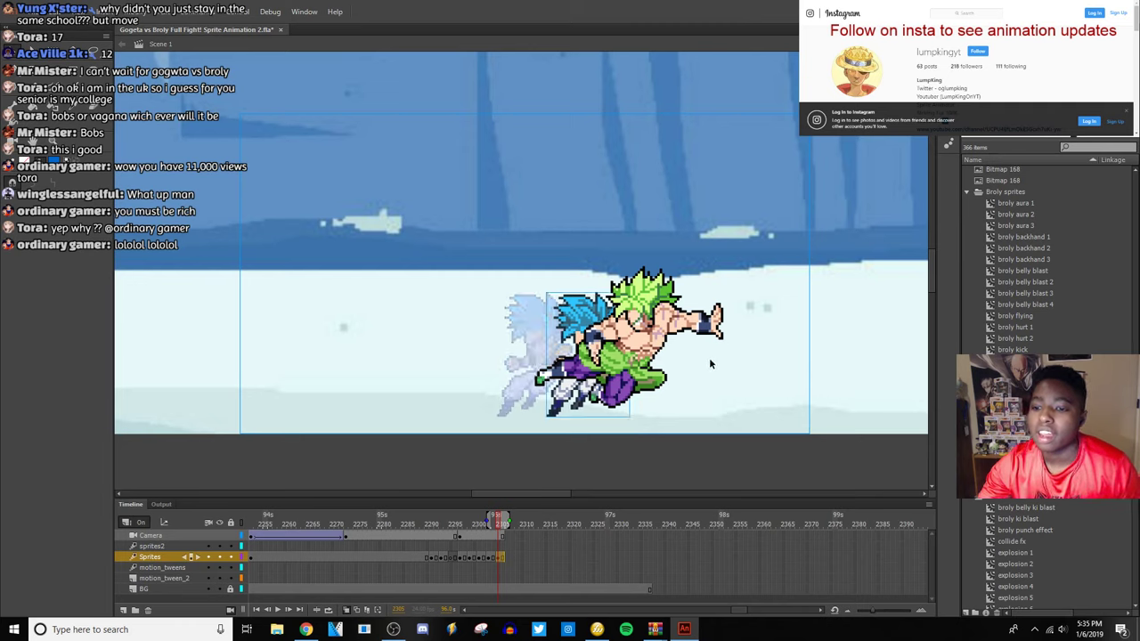
pyautogui.click(651, 360)
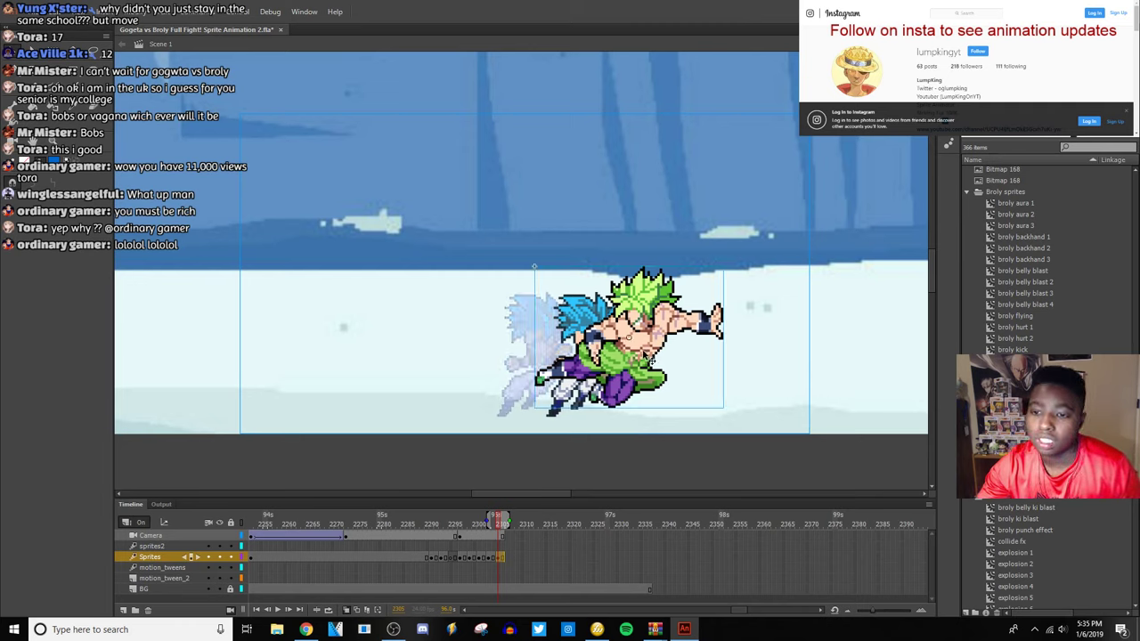
pyautogui.moveTo(625, 359); pyautogui.dragTo(479, 368)
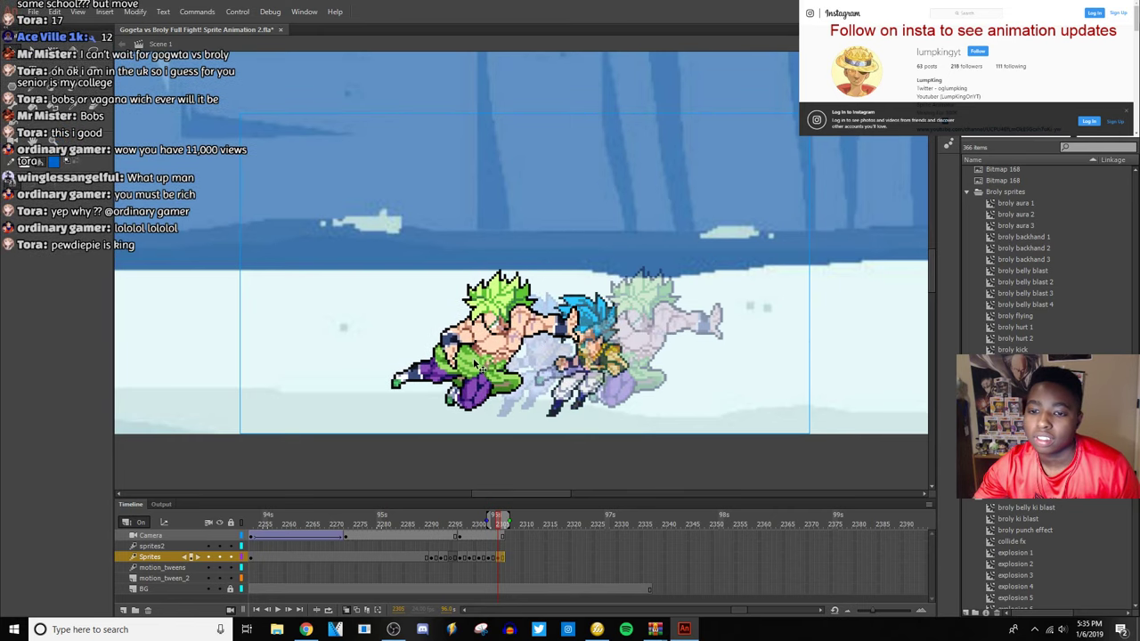
pyautogui.click(490, 557)
# Switch to Chrome and play the original PewDiePie "bitch lasagna" video suggested at the end of the instrumental.
pyautogui.click(305, 630)
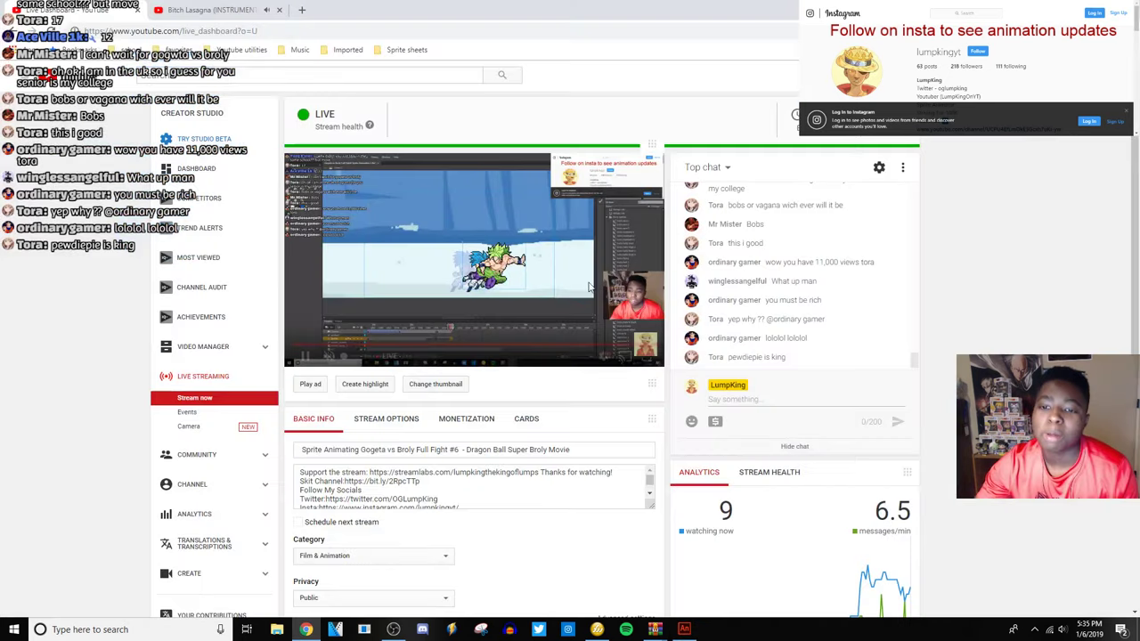
pyautogui.click(206, 10)
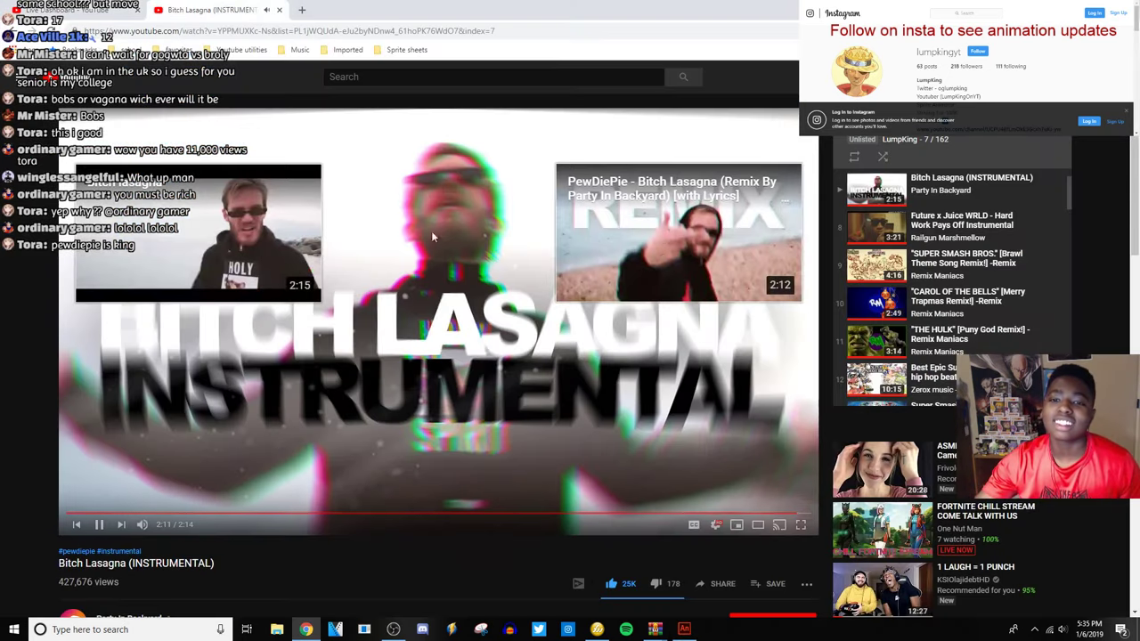
pyautogui.click(267, 383)
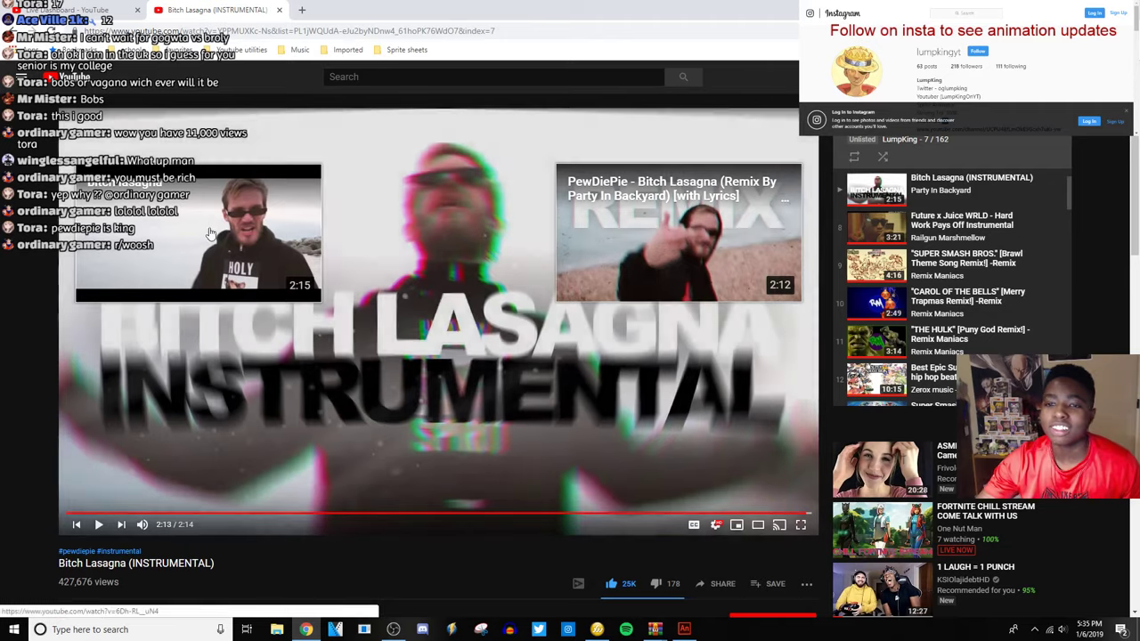
pyautogui.click(210, 233)
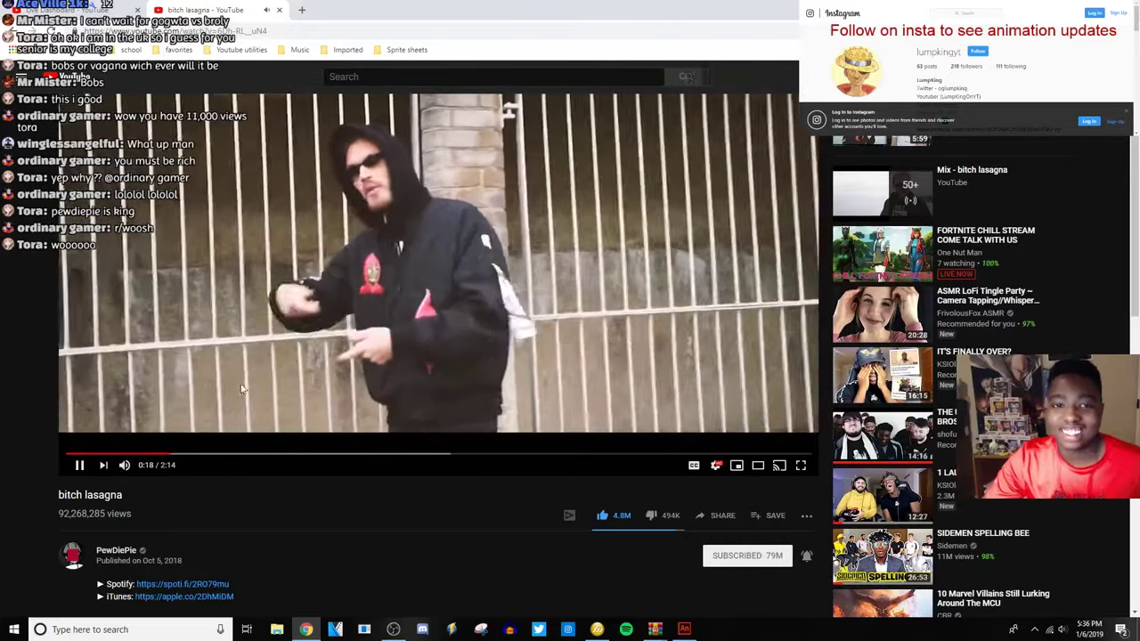
# Open the YouTube live dashboard and read through the recent chat messages.
pyautogui.hotkey('alt', 'Tab')
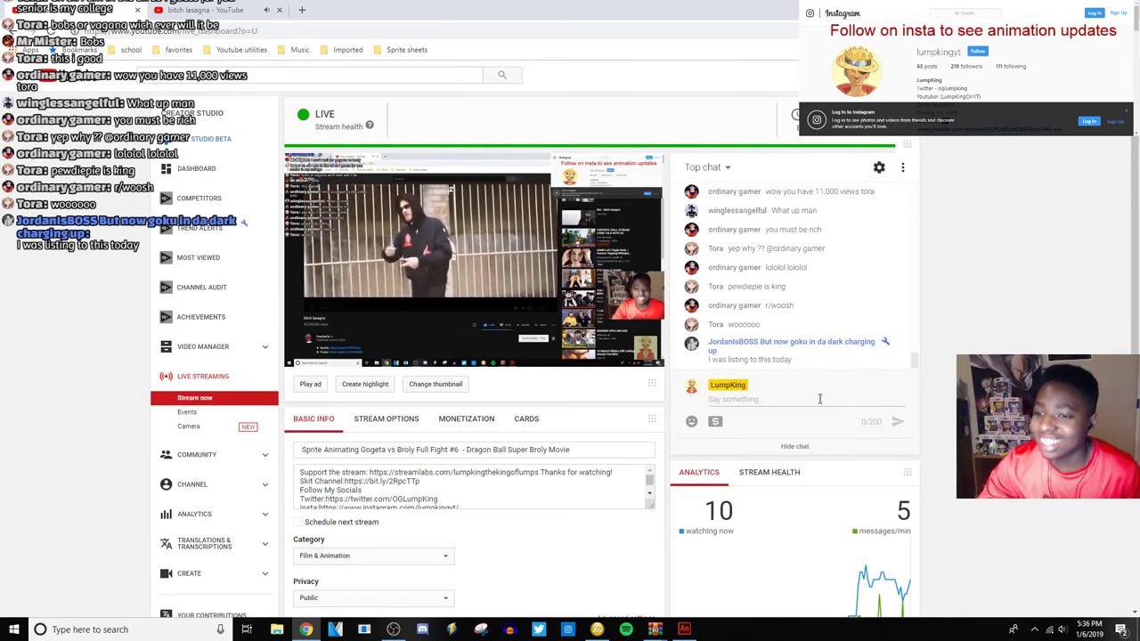
pyautogui.scroll(1, 844, 310)
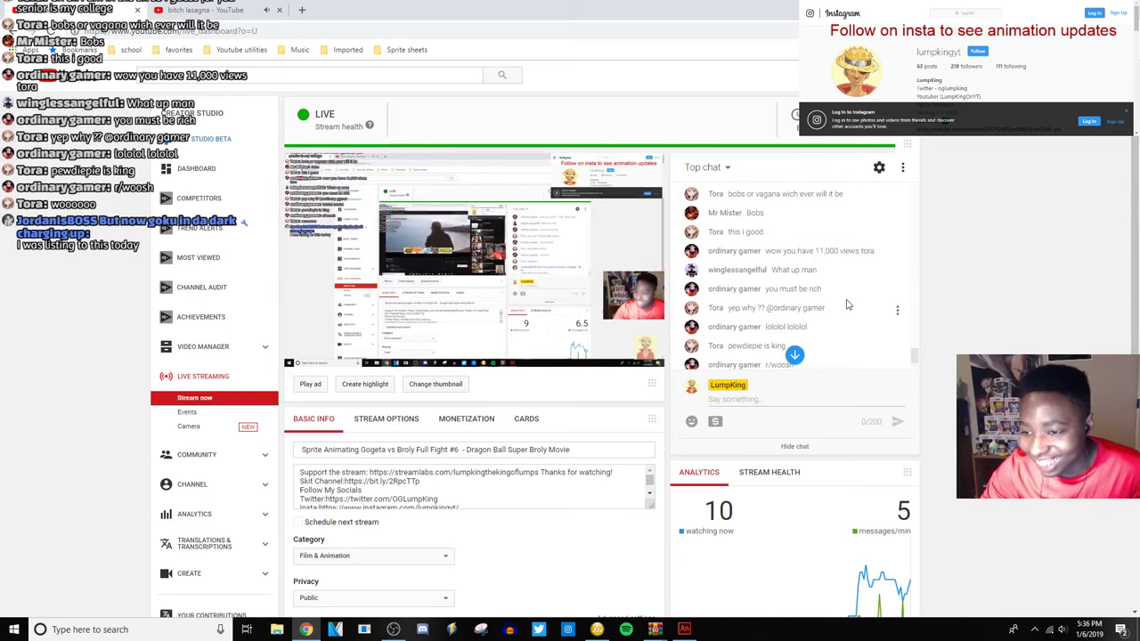
pyautogui.scroll(-2, 833, 318)
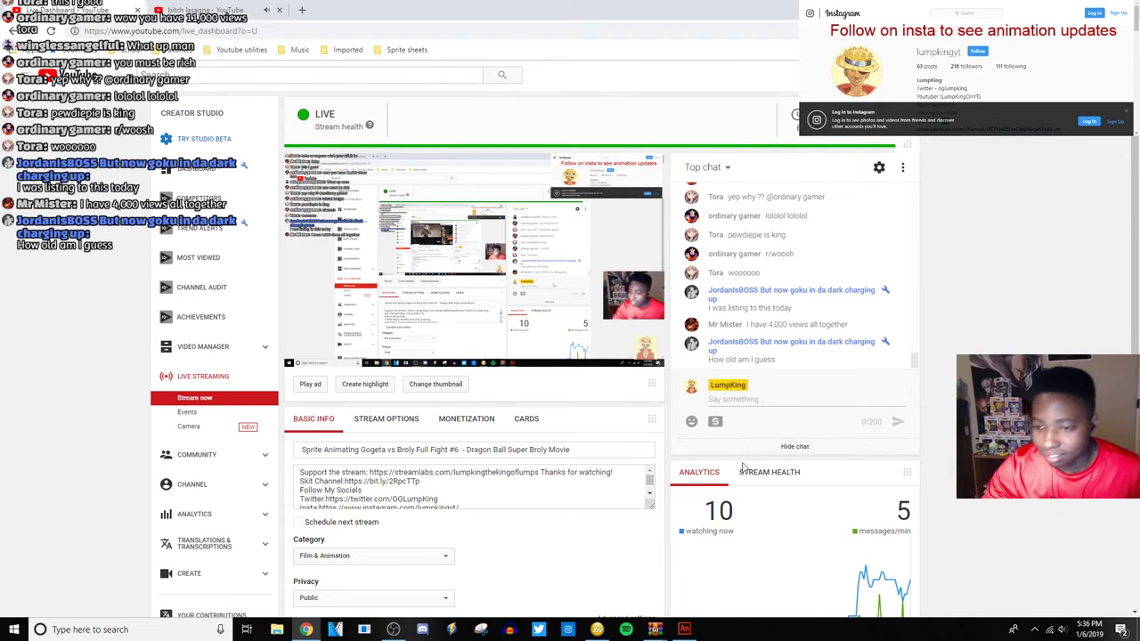
# Return to Animate, compare the sprite poses at frames 2304 and 2305, and select Broly at frame 2305.
pyautogui.hotkey('alt', 'Tab')
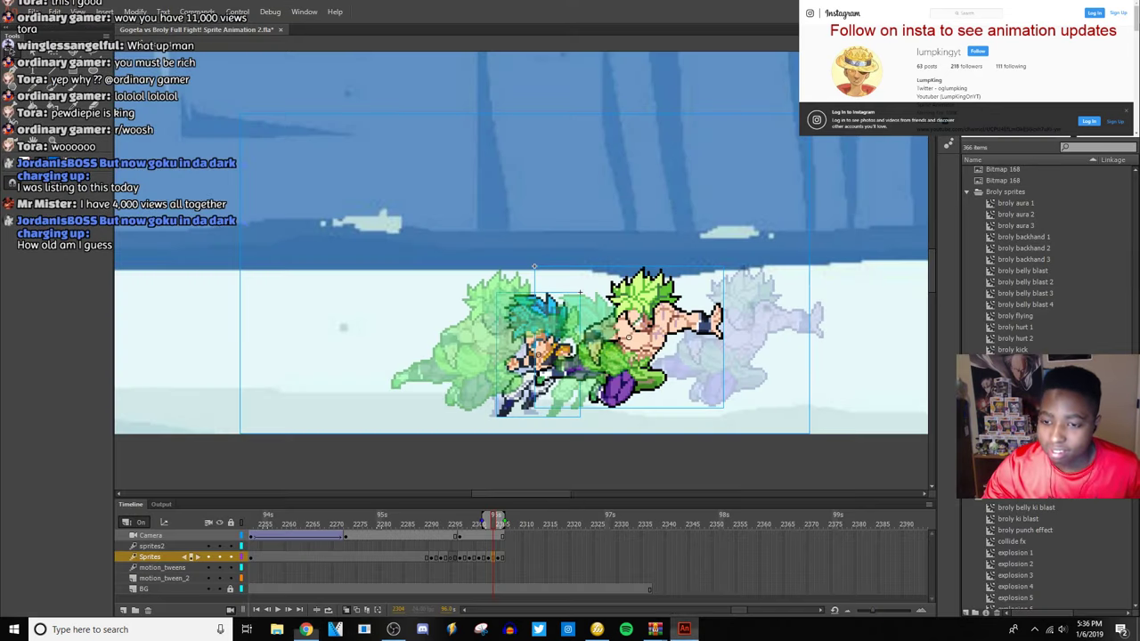
pyautogui.click(499, 560)
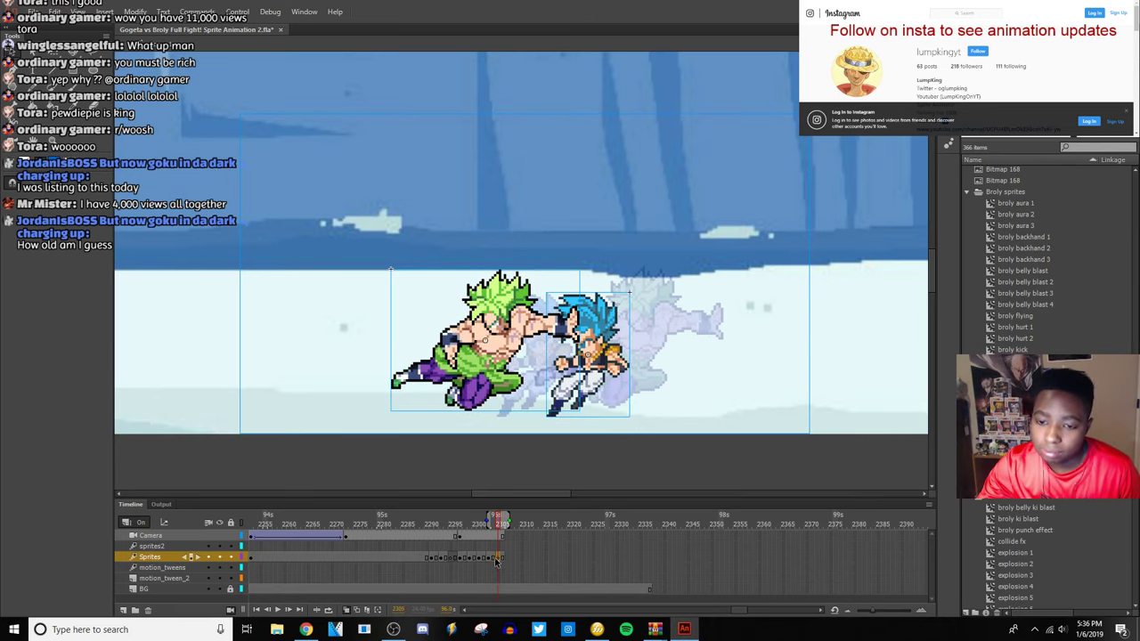
pyautogui.click(496, 559)
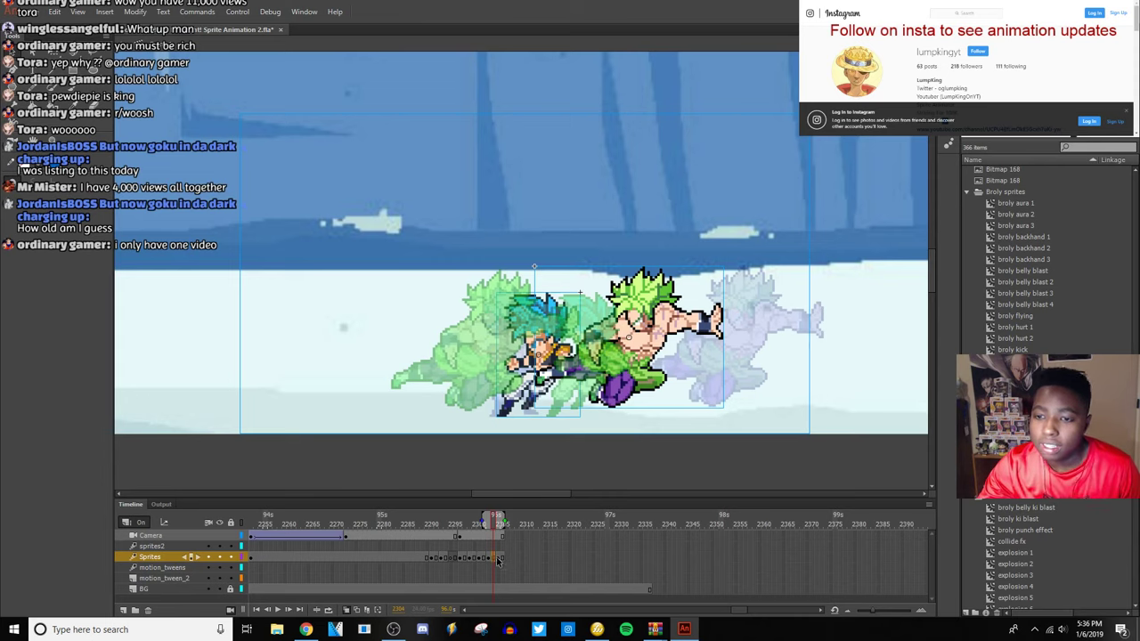
pyautogui.click(499, 558)
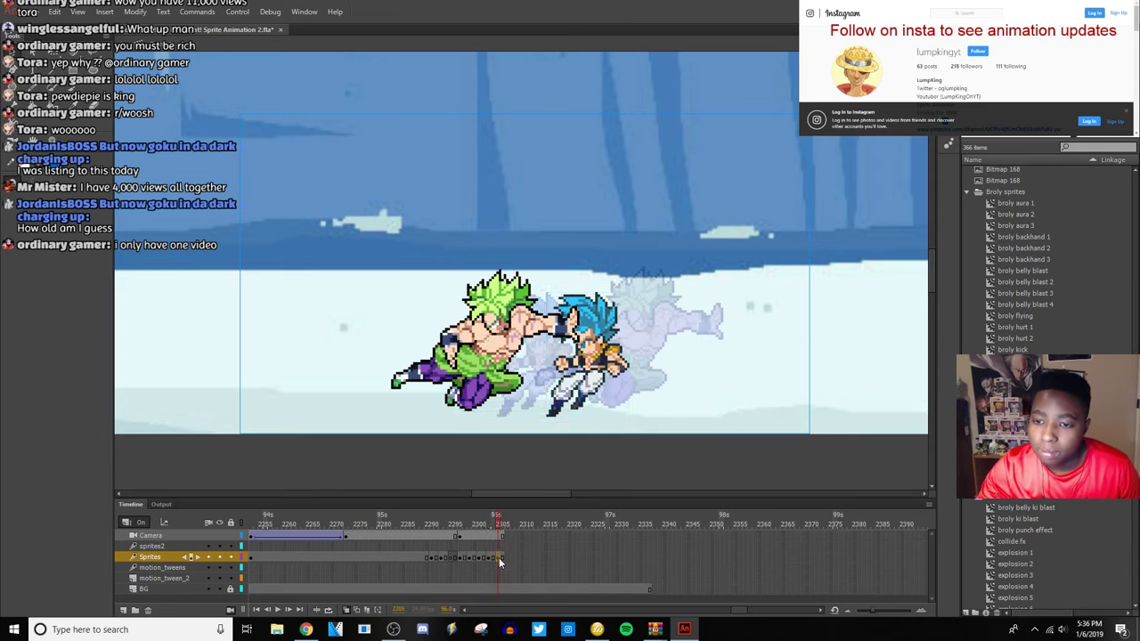
pyautogui.click(361, 408)
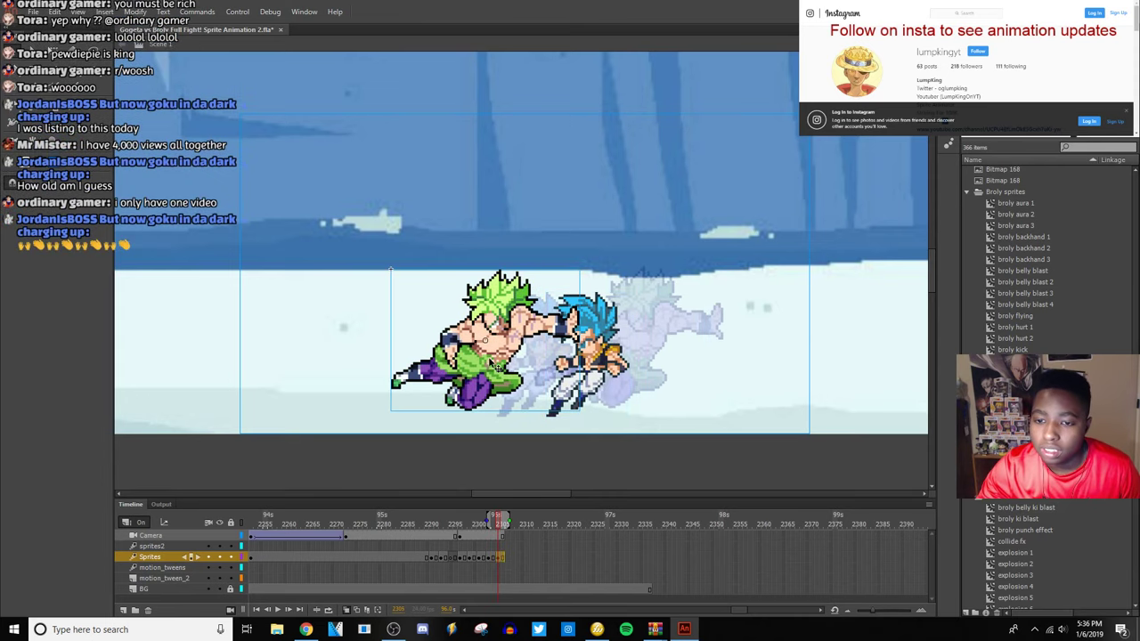
# Move Broly right at frame 2305 so he overlaps Gogeta, and compare with the earlier pose at frame 2303.
pyautogui.press('.')
pyautogui.moveTo(528, 370); pyautogui.dragTo(552, 377)
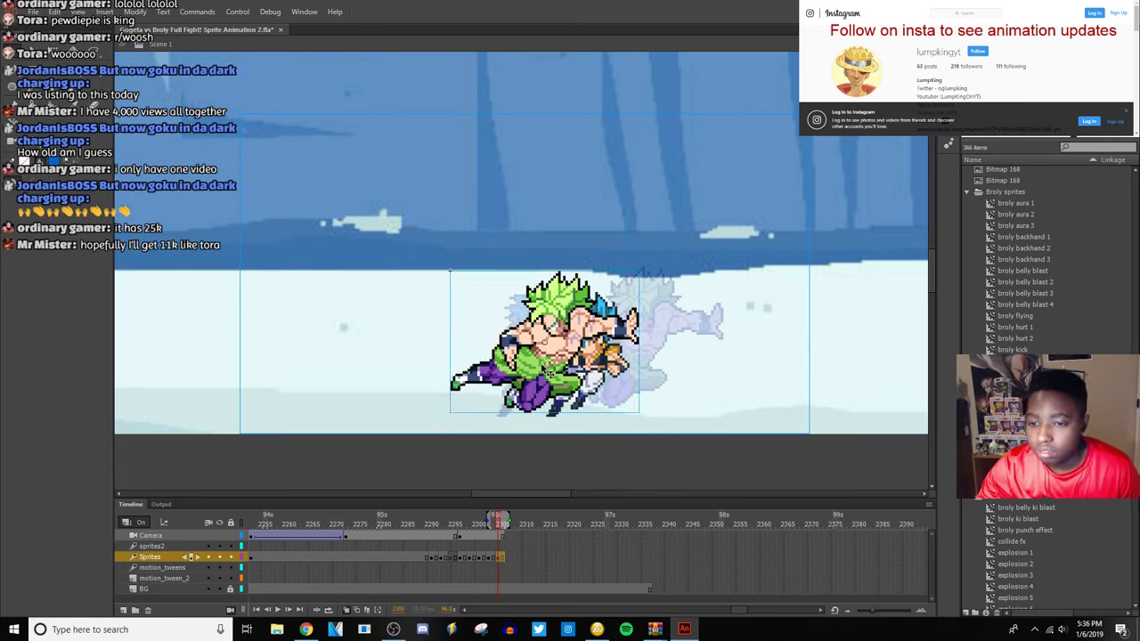
pyautogui.click(489, 560)
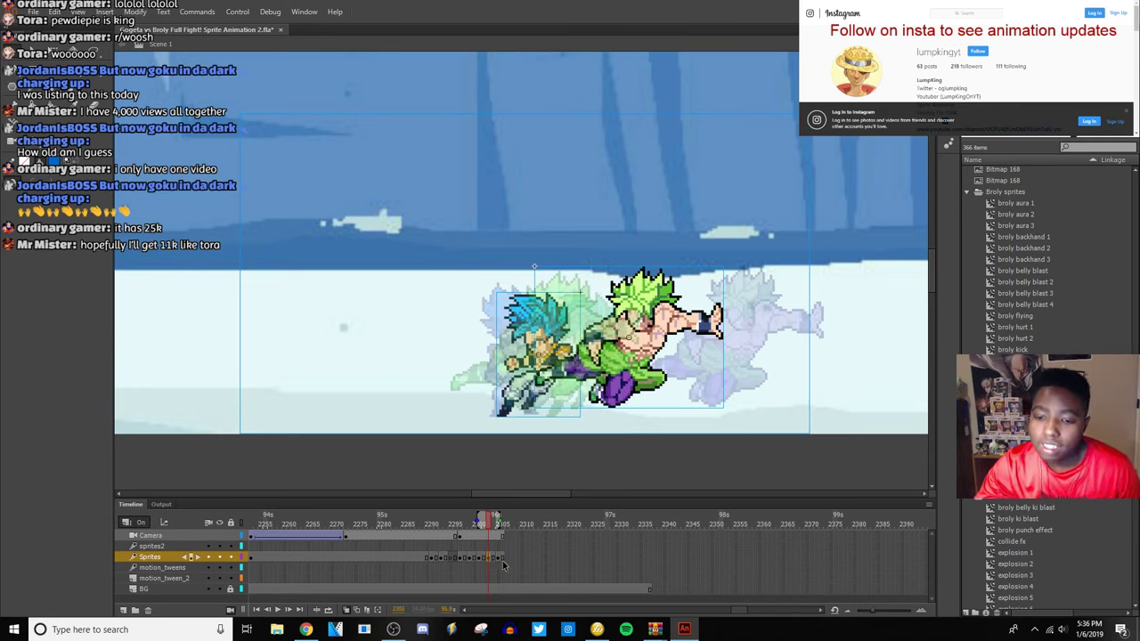
# Extend the Camera layer from frame 2306 to about frame 2348 and save the file.
pyautogui.click(501, 538)
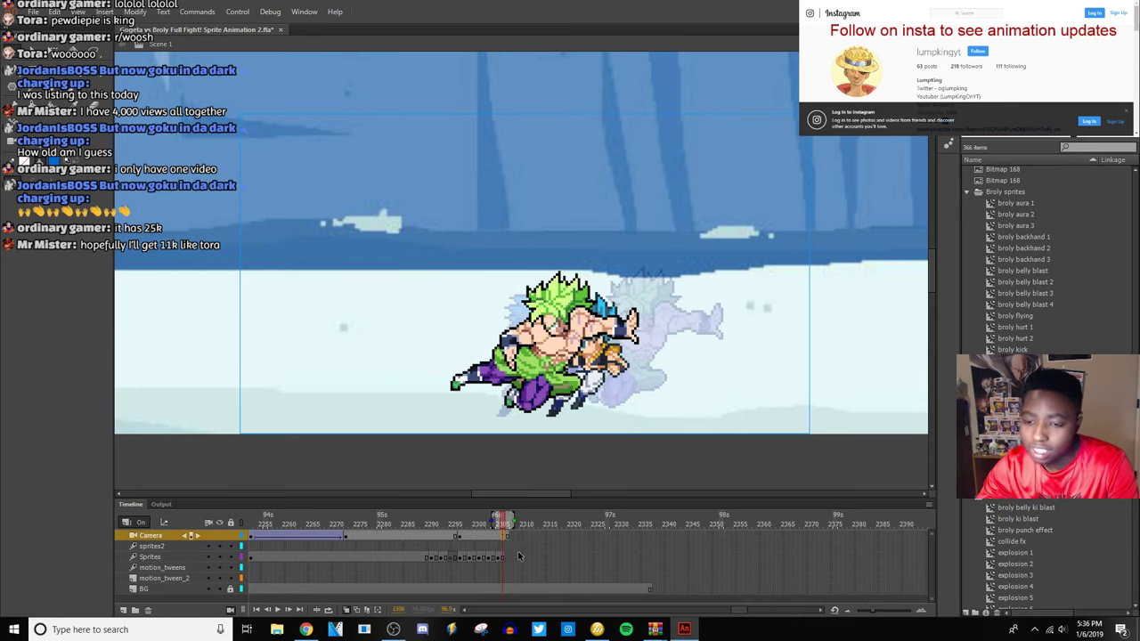
pyautogui.press('F5')
pyautogui.press('F5')
pyautogui.press('F5')
pyautogui.press('F5')
pyautogui.press('F5')
pyautogui.press('F5')
pyautogui.press('F5')
pyautogui.press('F5')
pyautogui.press('F5')
pyautogui.press('F5')
pyautogui.press('F5')
pyautogui.press('F5')
pyautogui.press('F5')
pyautogui.press('F5')
pyautogui.press('F5')
pyautogui.press('F5')
pyautogui.press('F5')
pyautogui.press('F5')
pyautogui.press('F5')
pyautogui.press('F5')
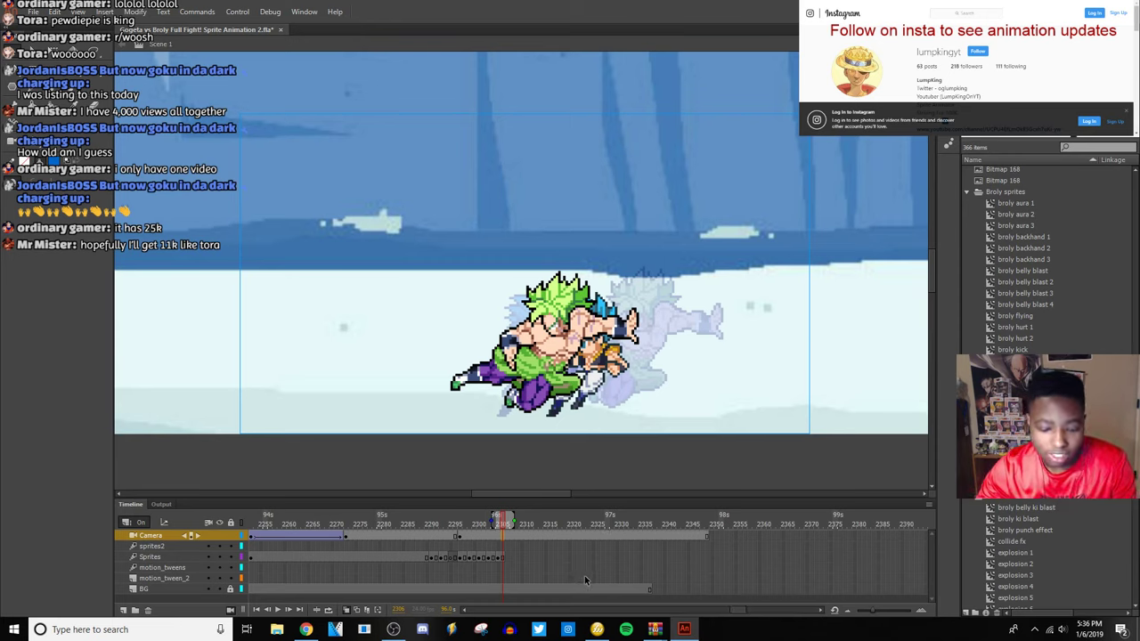
pyautogui.hotkey('ctrl', 's')
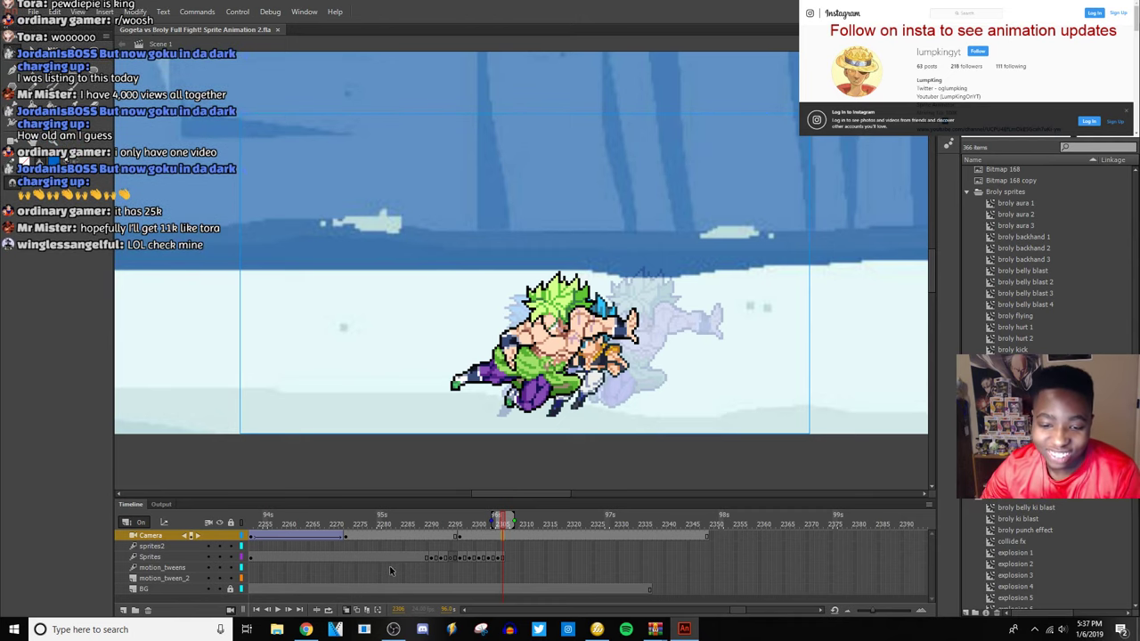
# Play back the animation from frame 2267 through the end of the new sprite poses.
pyautogui.click(317, 556)
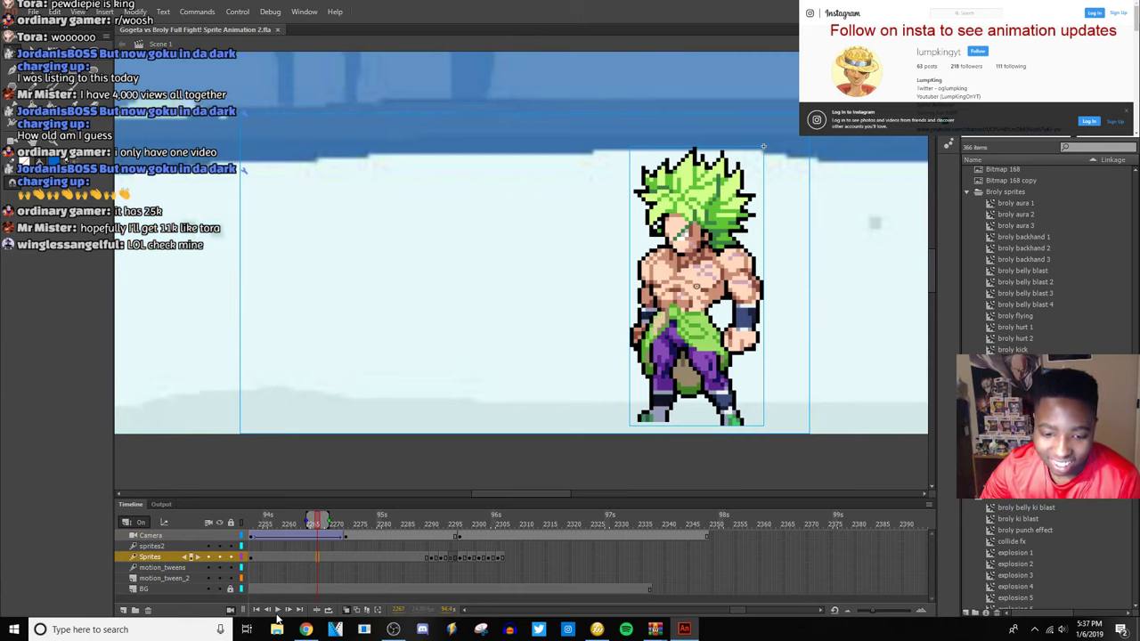
pyautogui.click(277, 610)
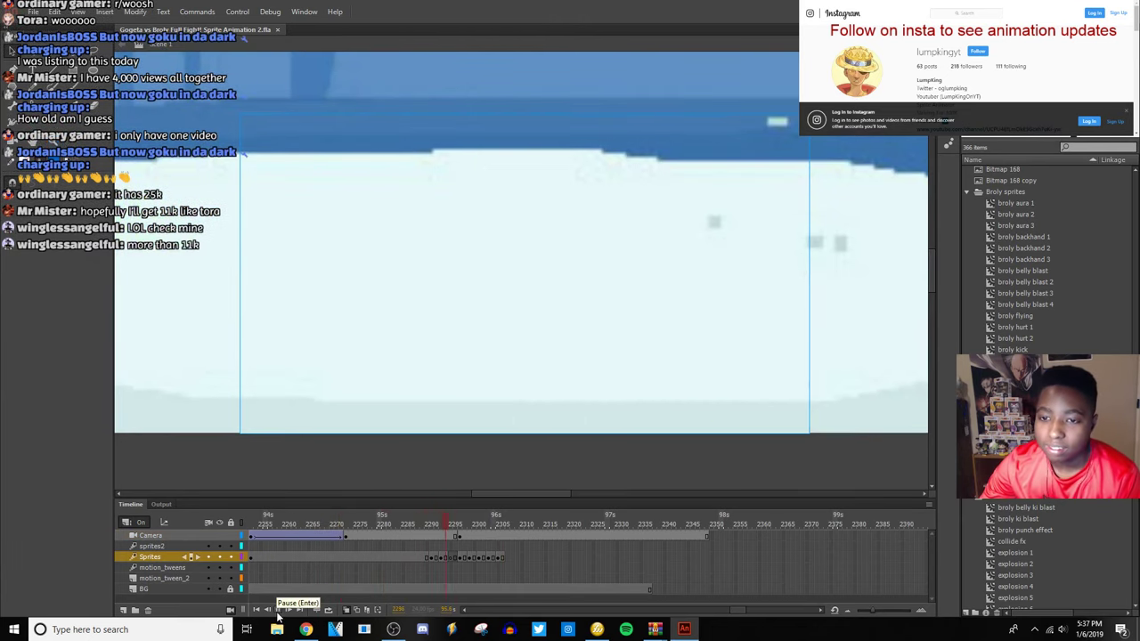
pyautogui.click(277, 610)
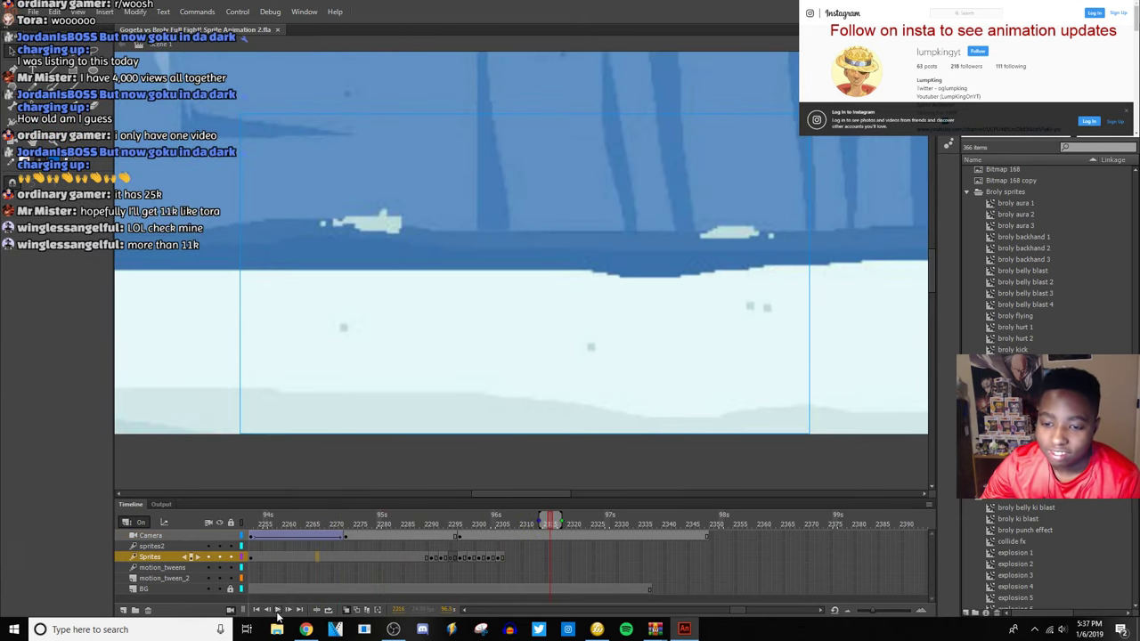
# Add a Sprites keyframe at frame 2307, moving Gogeta right and Broly left to open a gap between them.
pyautogui.click(501, 559)
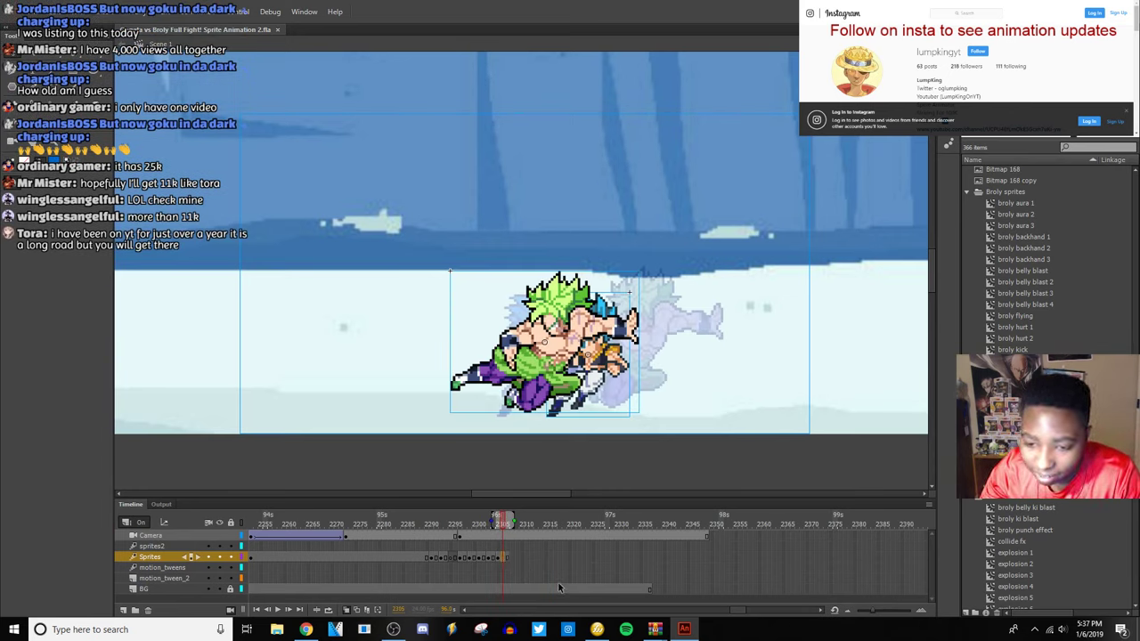
pyautogui.click(509, 559)
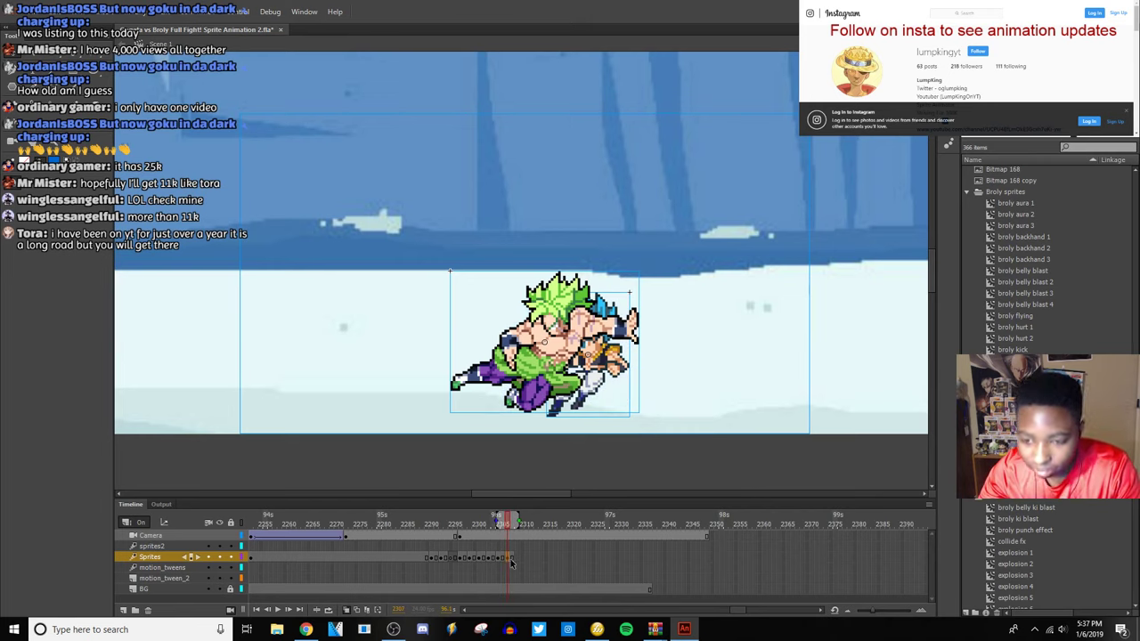
pyautogui.click(660, 395)
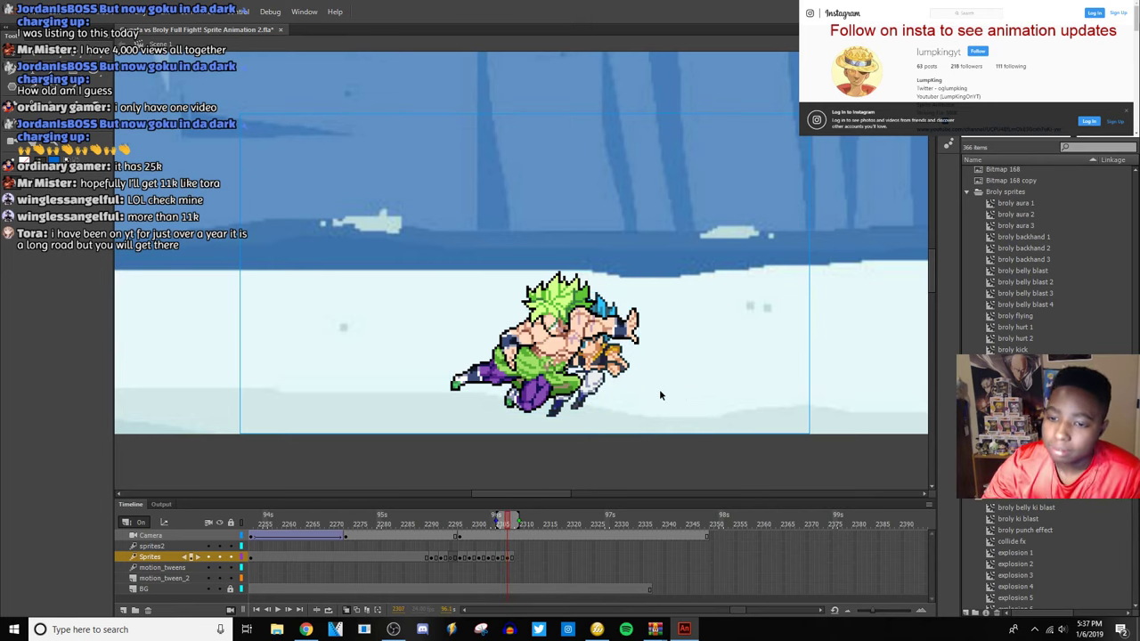
pyautogui.click(610, 390)
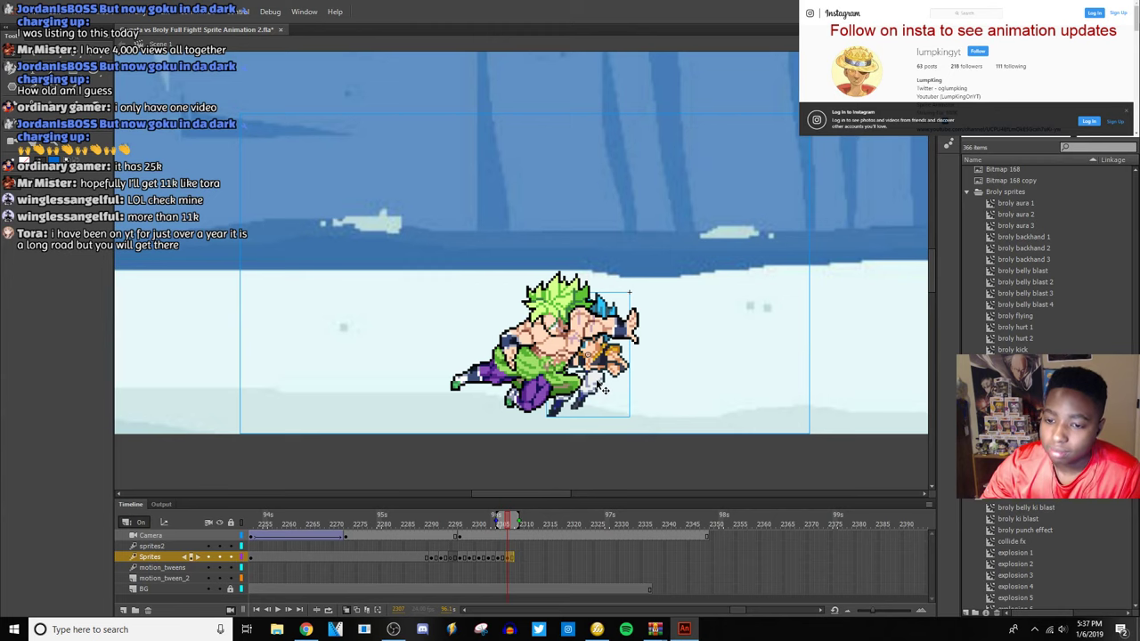
pyautogui.hotkey('shift', 'Right')
pyautogui.hotkey('shift', 'Right')
pyautogui.hotkey('shift', 'Right')
pyautogui.hotkey('shift', 'Right')
pyautogui.hotkey('shift', 'Right')
pyautogui.hotkey('shift', 'Right')
pyautogui.hotkey('shift', 'Right')
pyautogui.hotkey('shift', 'Right')
pyautogui.hotkey('shift', 'Right')
pyautogui.hotkey('shift', 'Right')
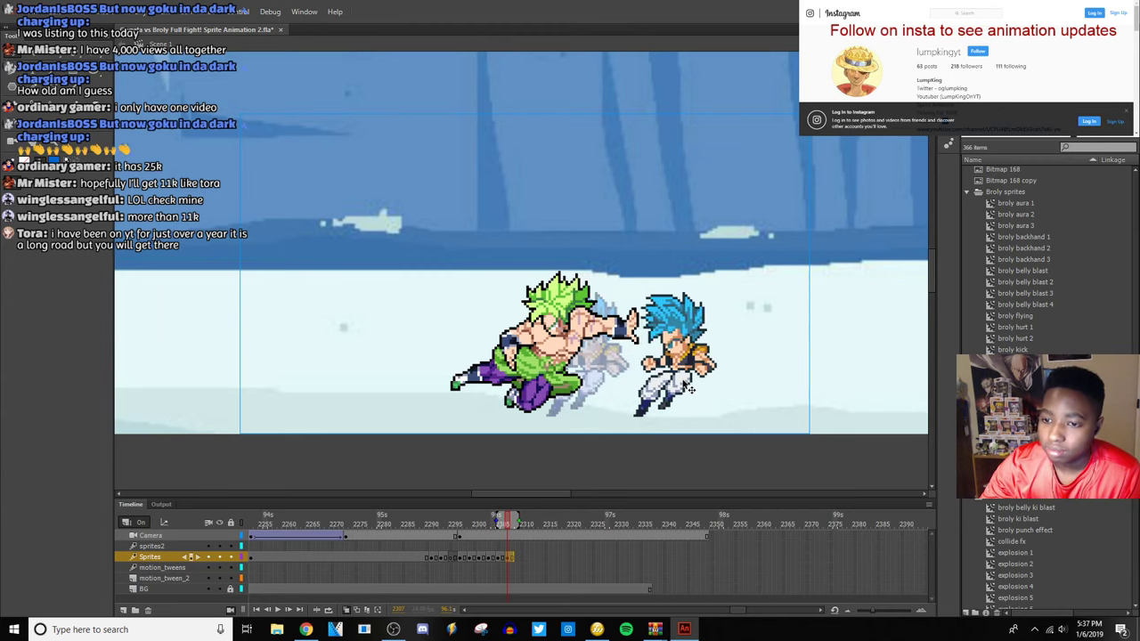
pyautogui.moveTo(561, 392); pyautogui.dragTo(428, 391)
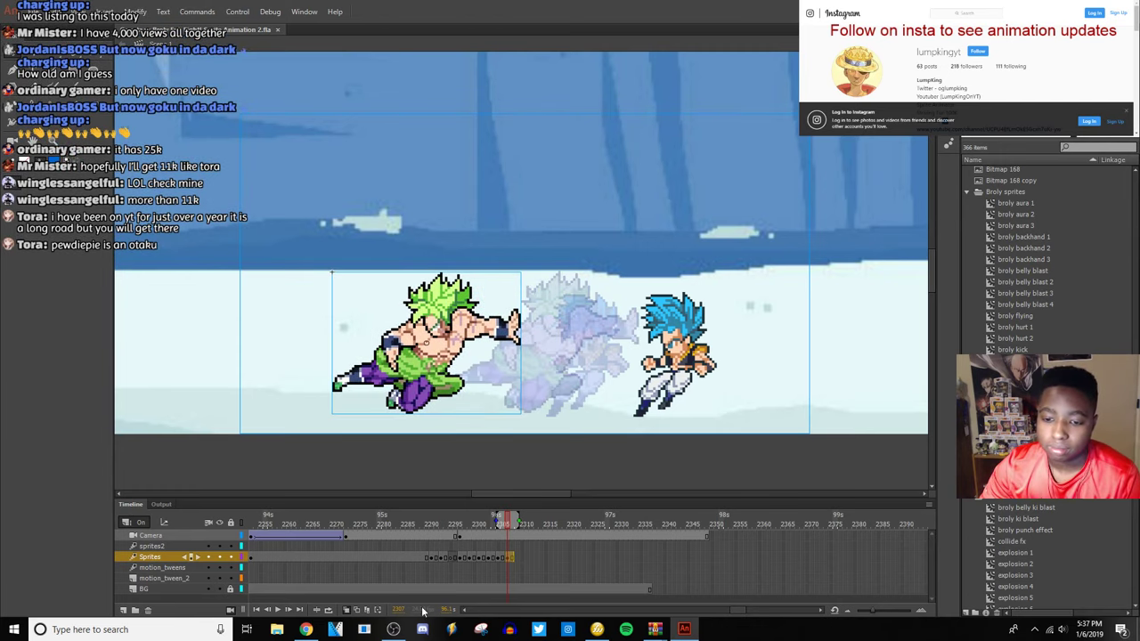
# Play back the revised animation from frame 2296 and again from frame 2255.
pyautogui.click(457, 566)
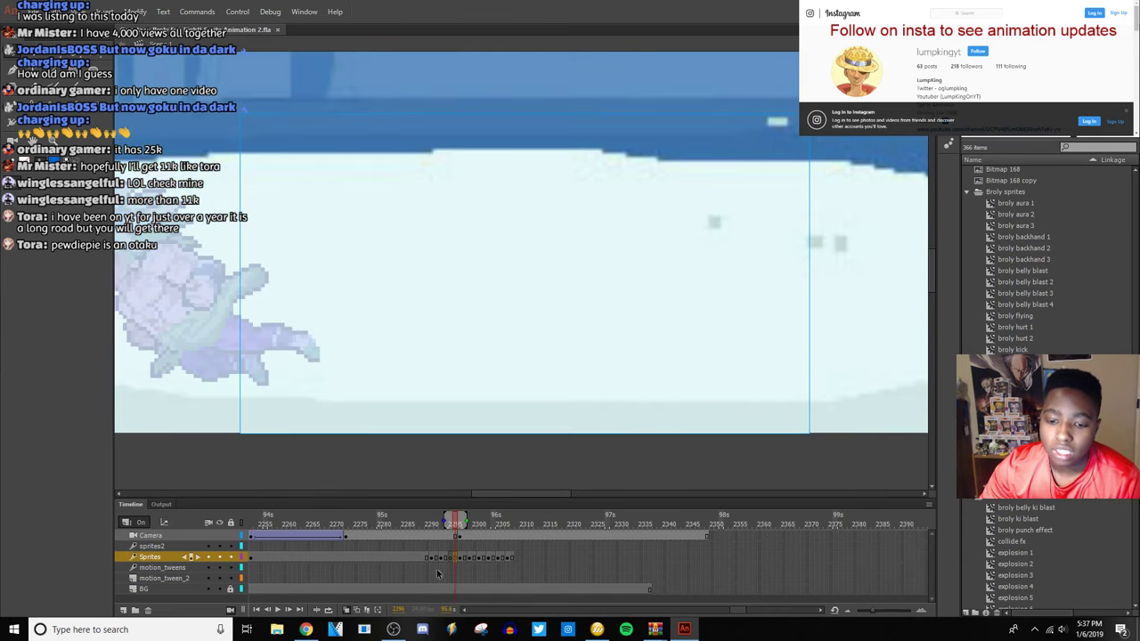
pyautogui.click(277, 610)
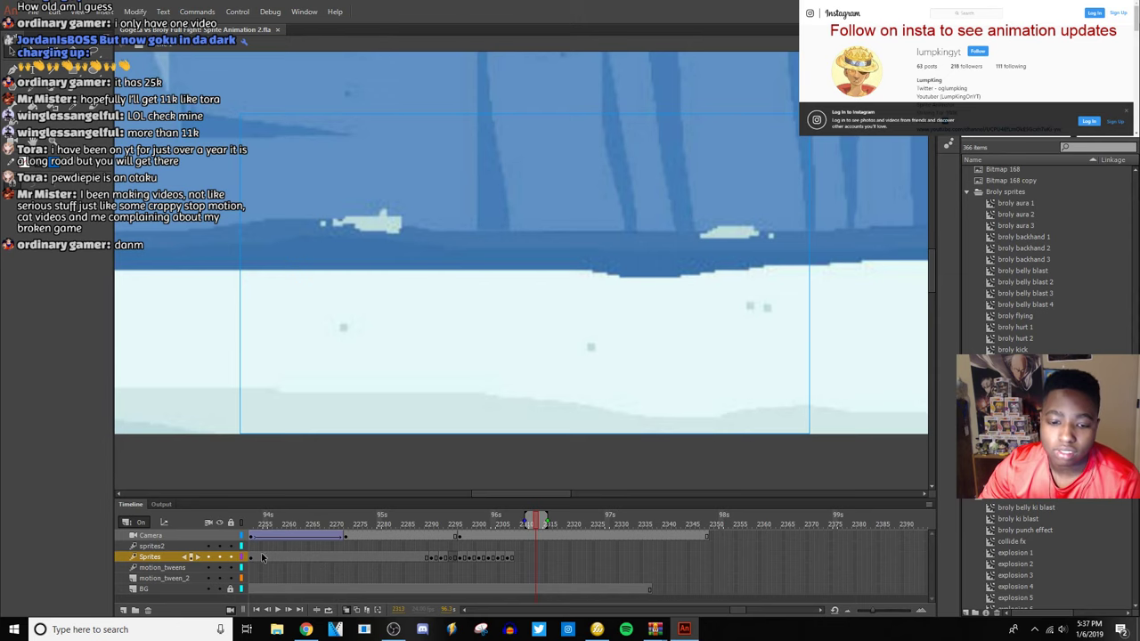
pyautogui.click(264, 558)
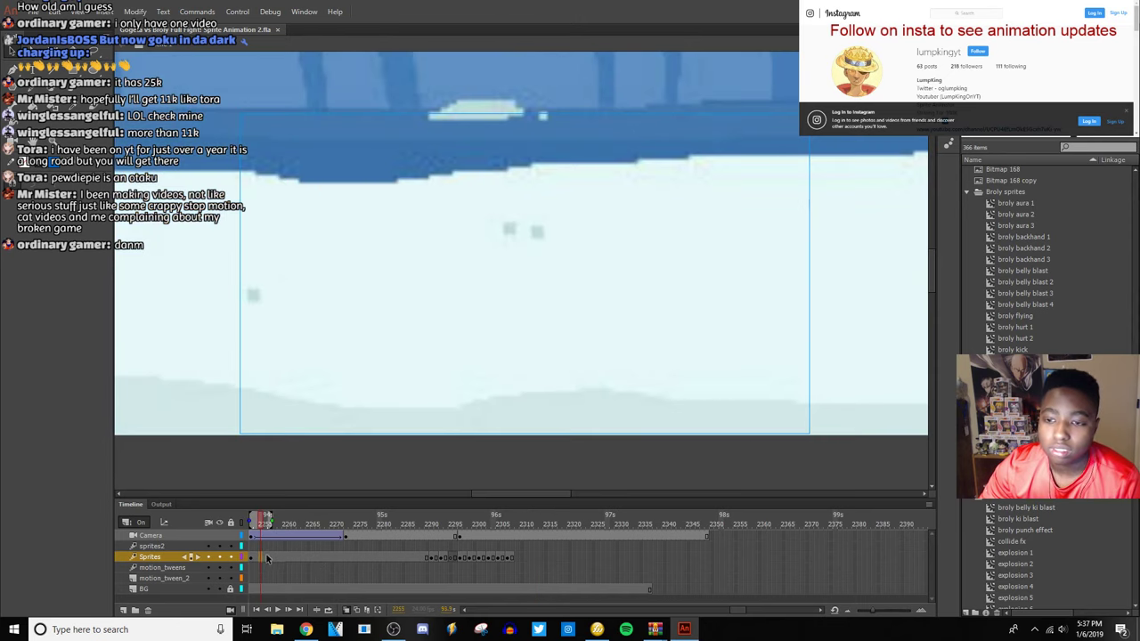
pyautogui.click(277, 611)
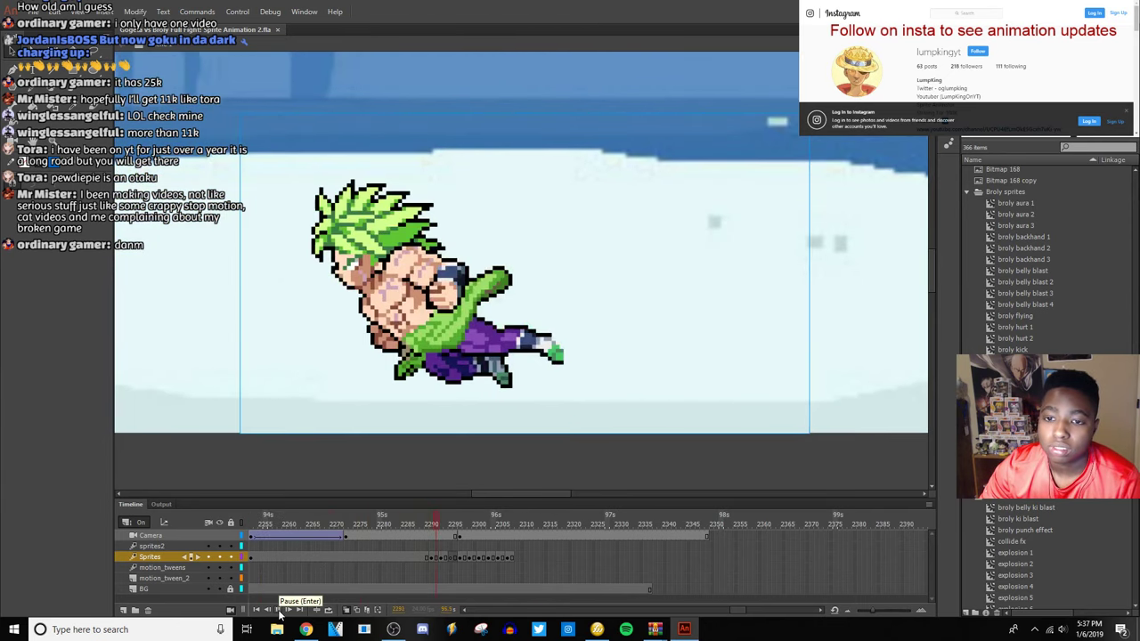
pyautogui.click(277, 611)
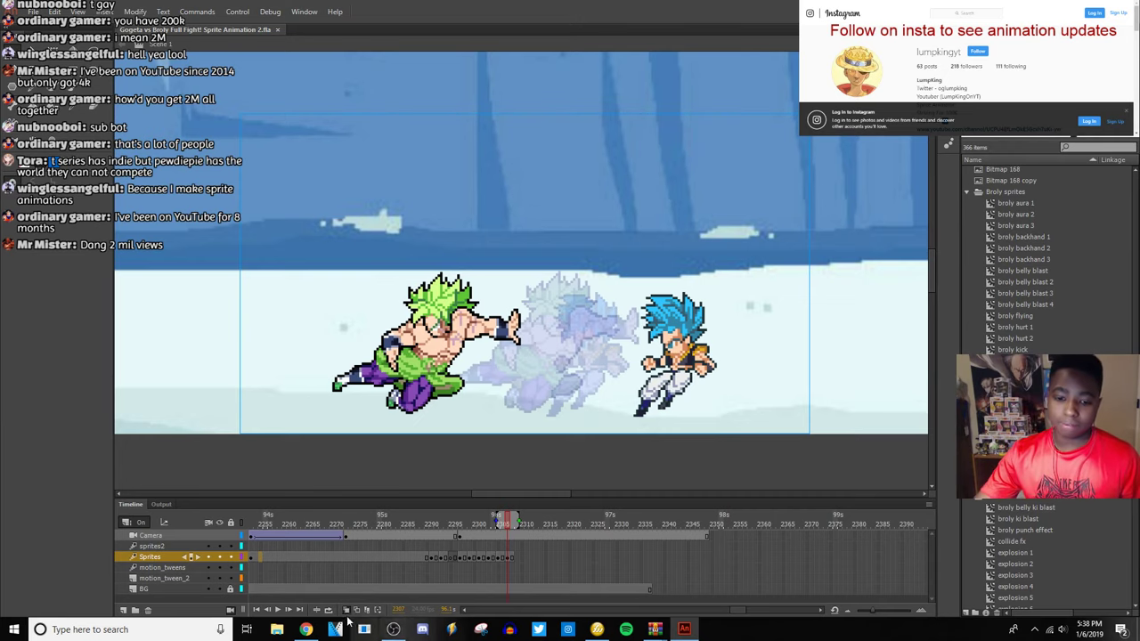
# Switch to Chrome and play "Bitch Lasagna (INSTRUMENTAL)" by Party In Backyard in the YouTube tab.
pyautogui.click(305, 629)
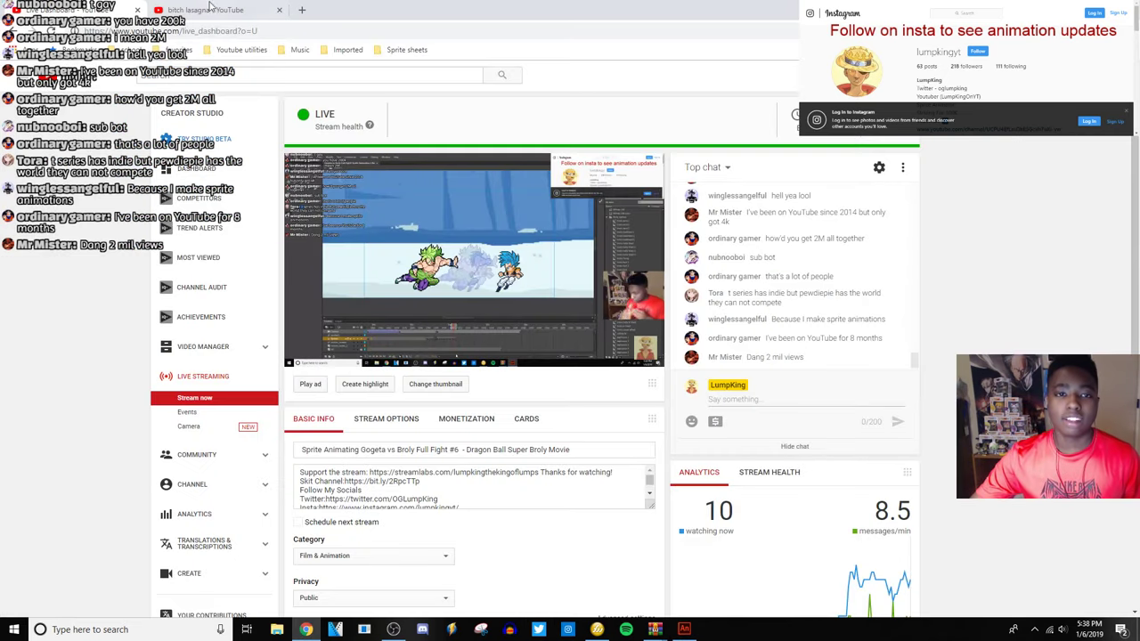
pyautogui.click(210, 10)
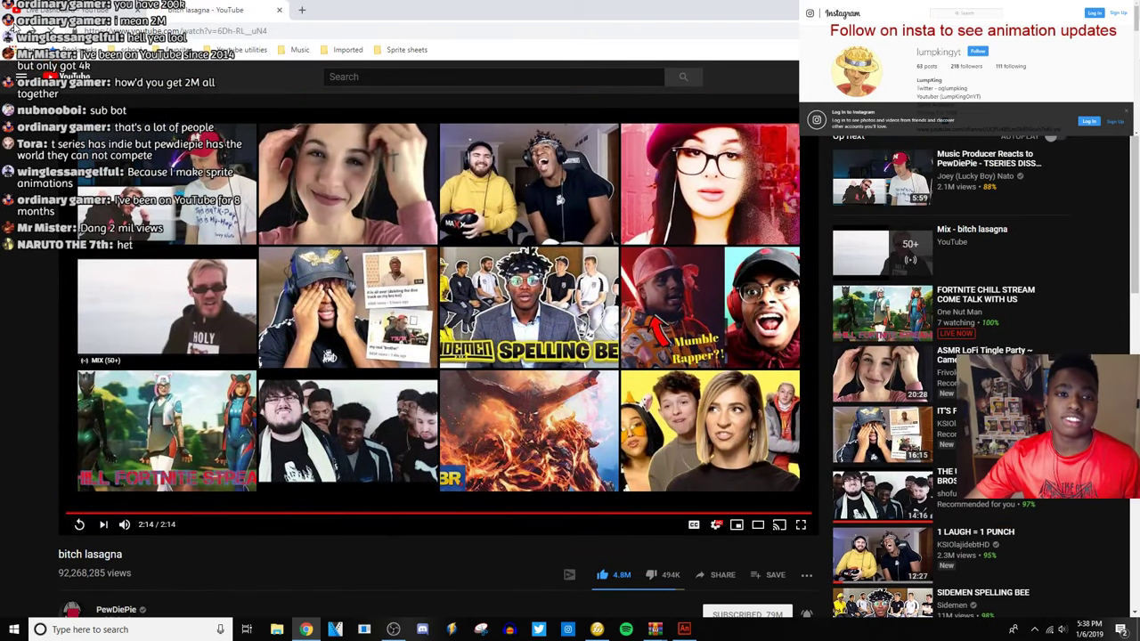
pyautogui.click(504, 306)
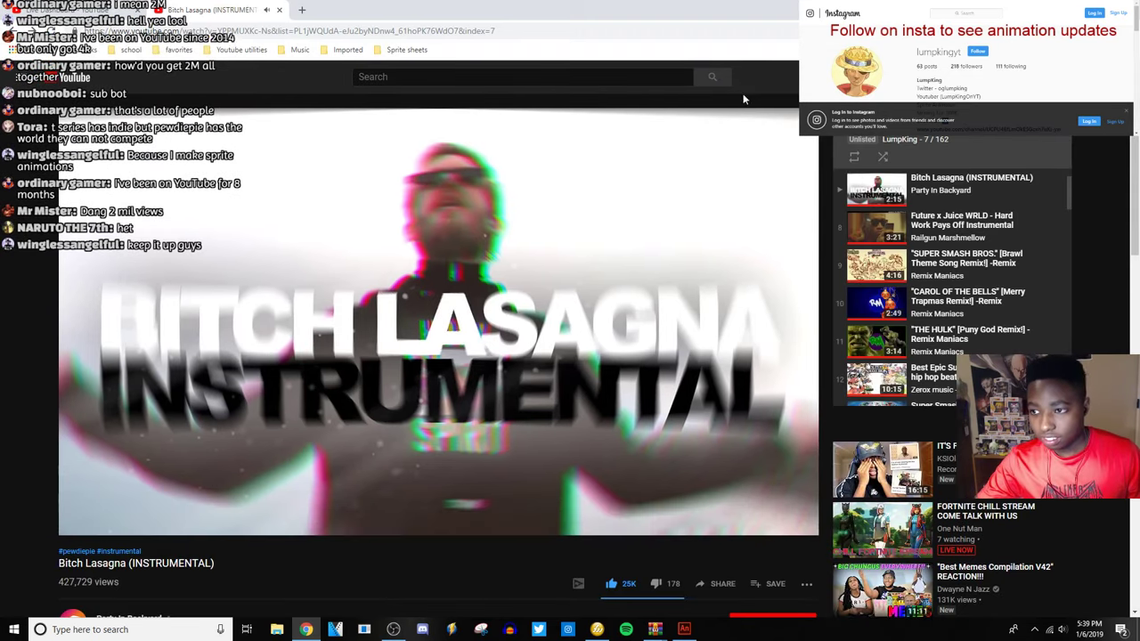
# Read the recent chat messages on the YouTube live dashboard and check the playing instrumental video.
pyautogui.hotkey('ctrl', 'shift', 'Tab')
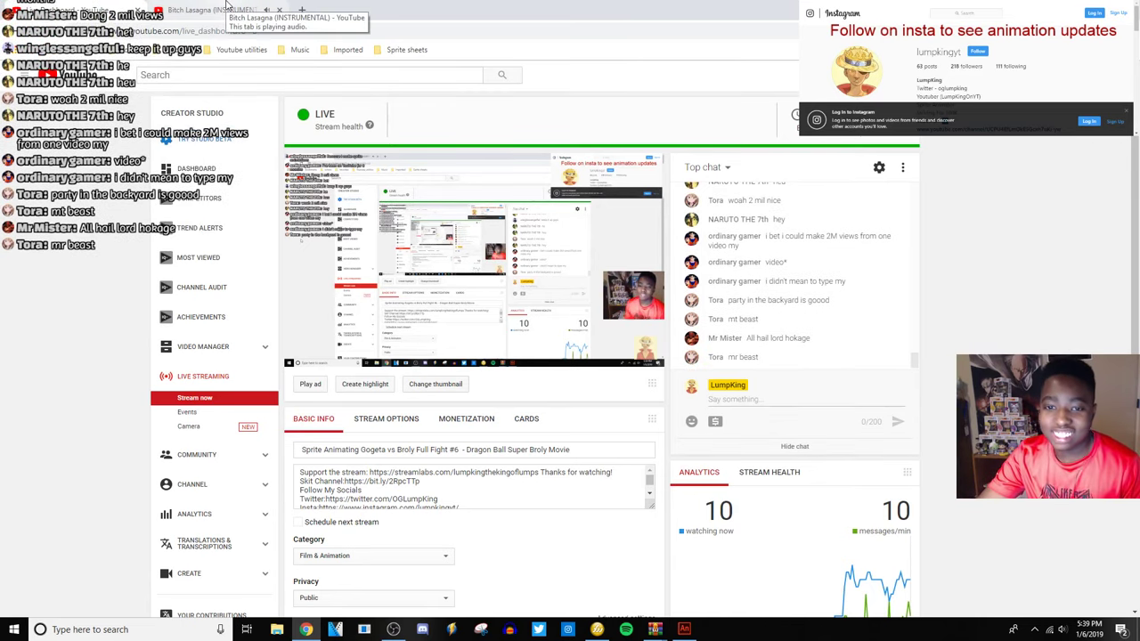
pyautogui.click(237, 12)
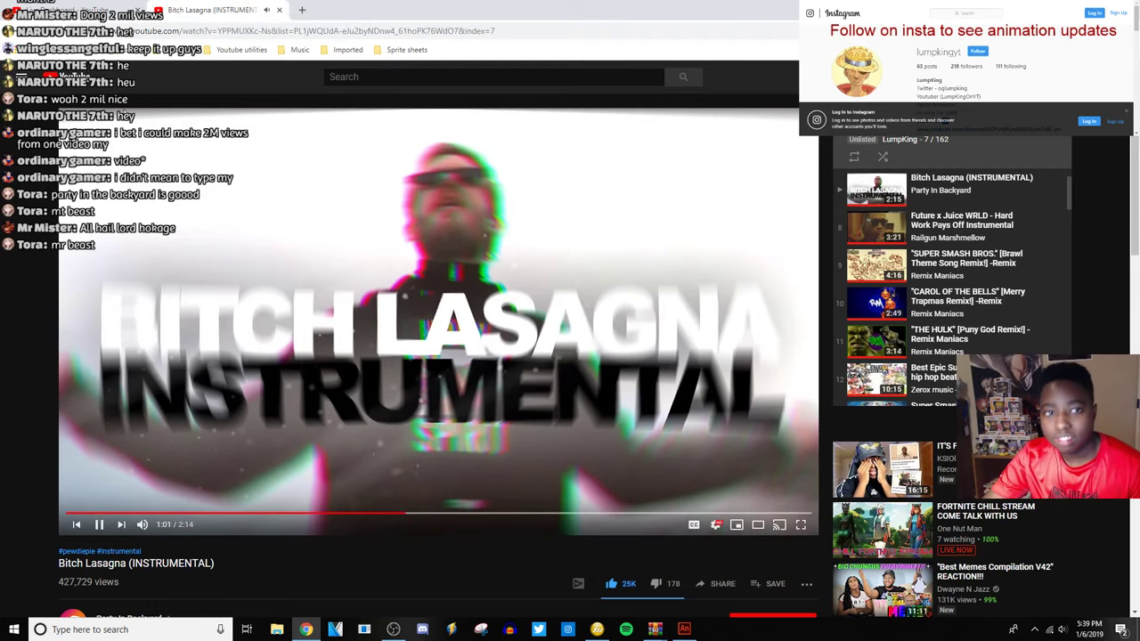
pyautogui.click(107, 10)
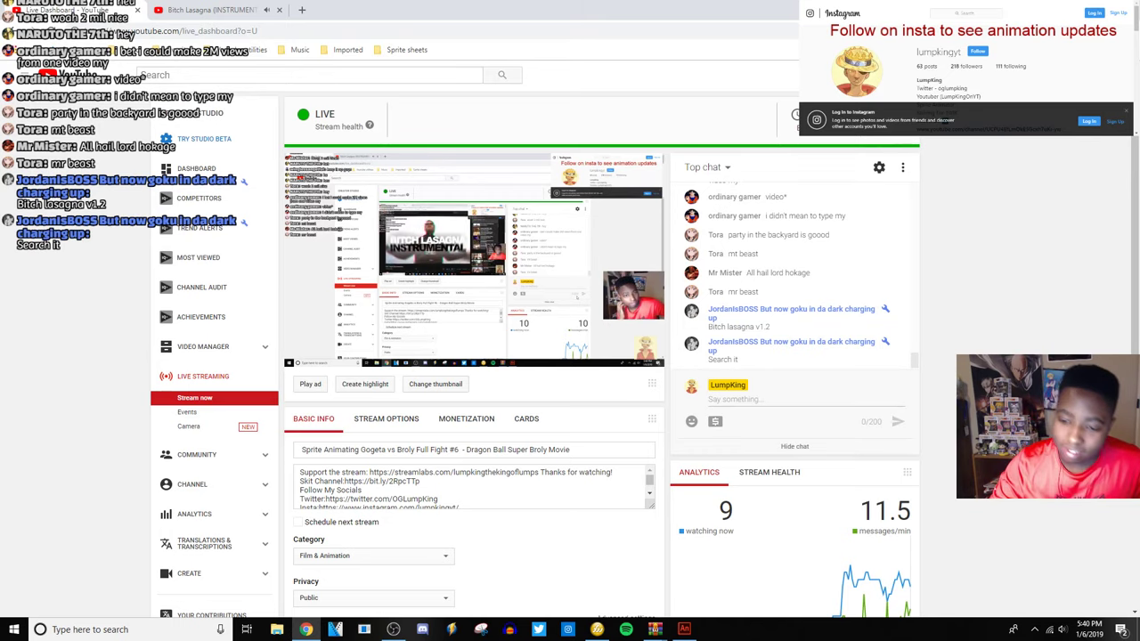
# Return to Animate and play back the animation from about frame 2275.
pyautogui.click(684, 630)
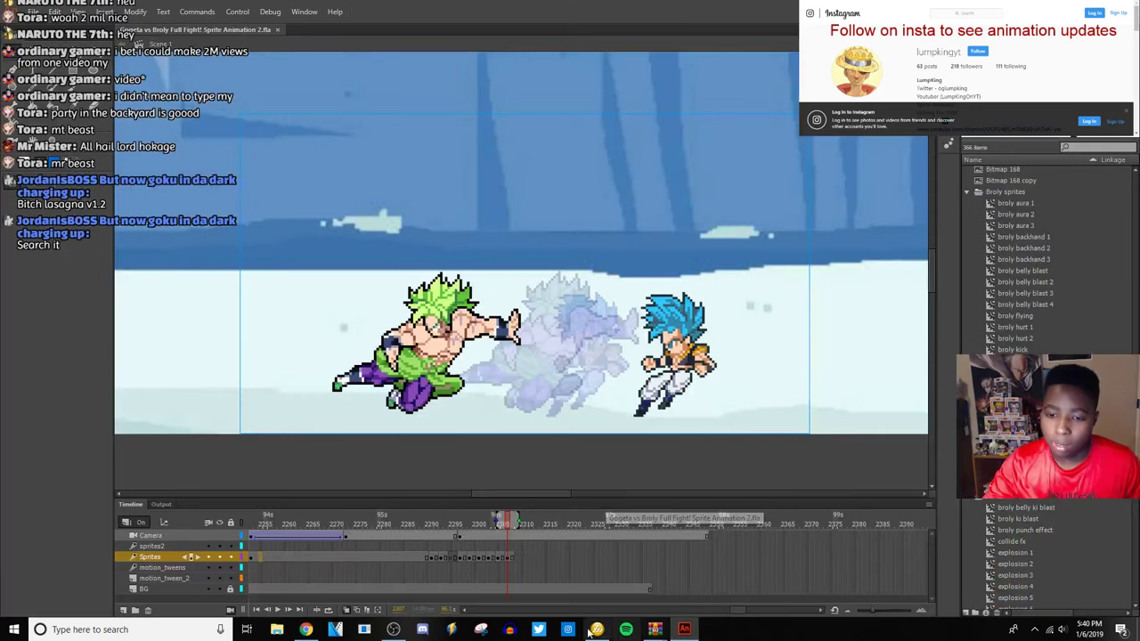
pyautogui.click(356, 589)
pyautogui.click(277, 610)
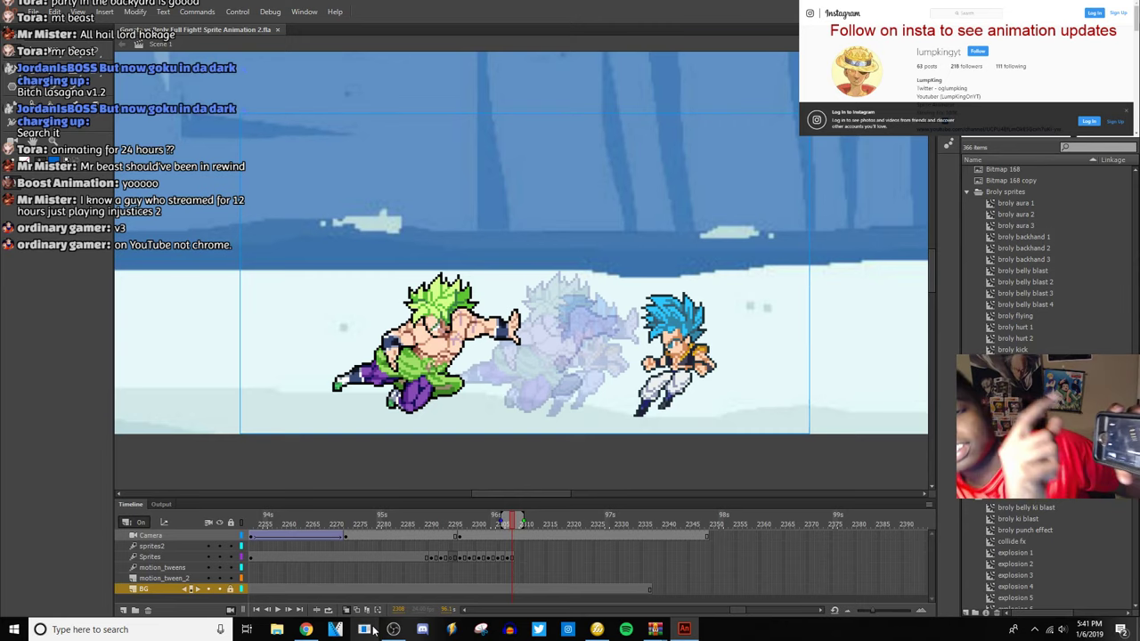
# Switch to Chrome, play "Best Epic Super smash bros trap hip hop beat remix mix" from the playlist, and skip the ad.
pyautogui.click(306, 630)
pyautogui.click(196, 10)
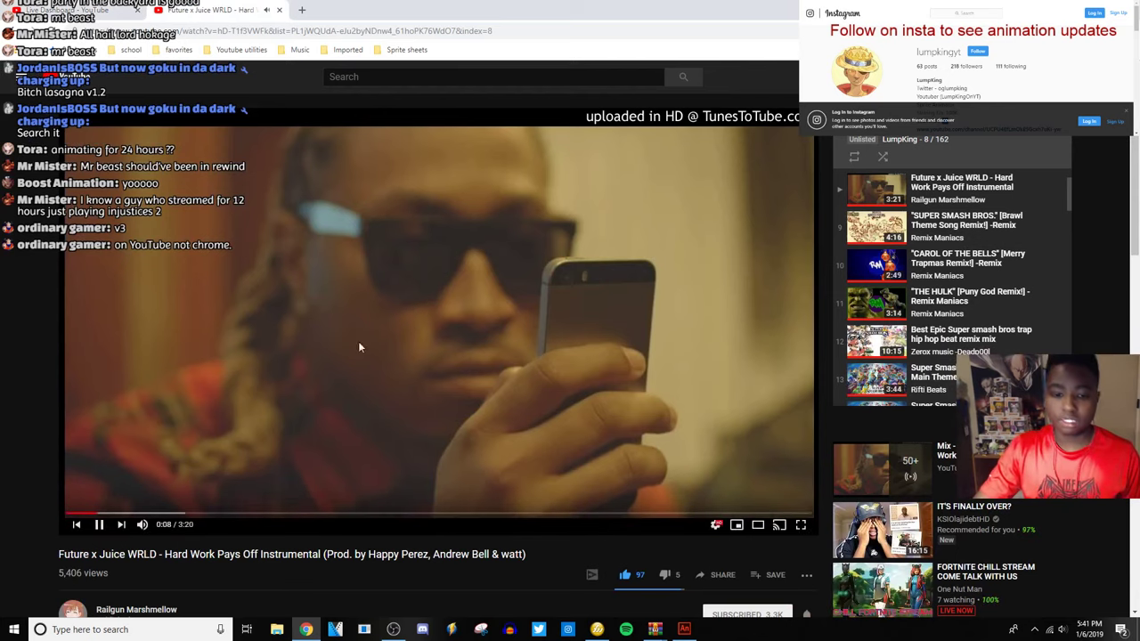
pyautogui.click(297, 403)
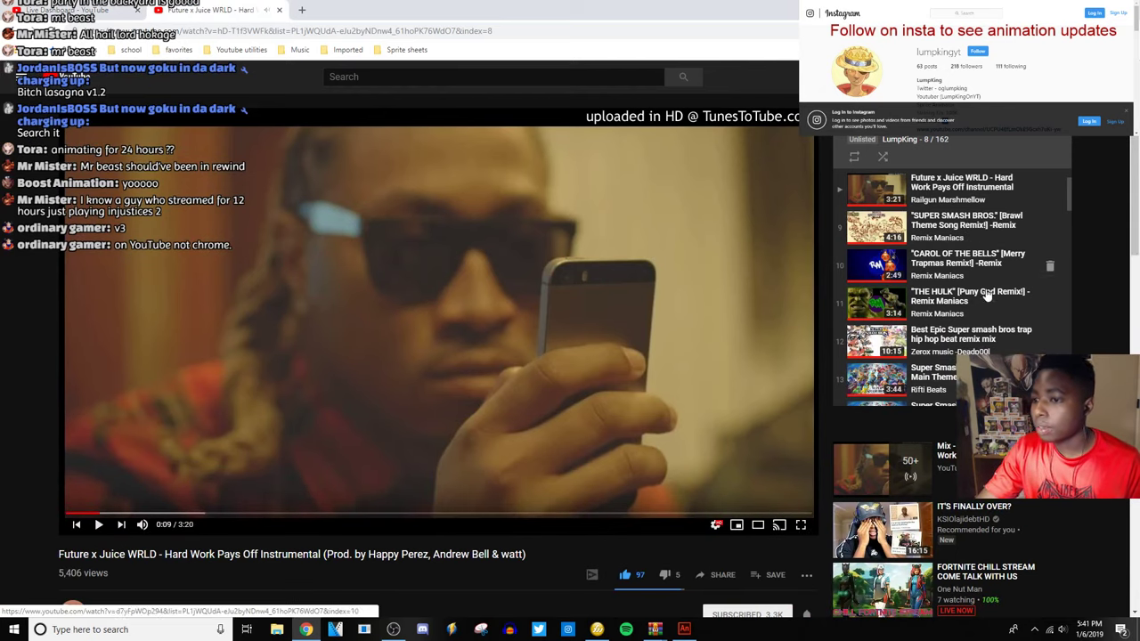
pyautogui.click(974, 341)
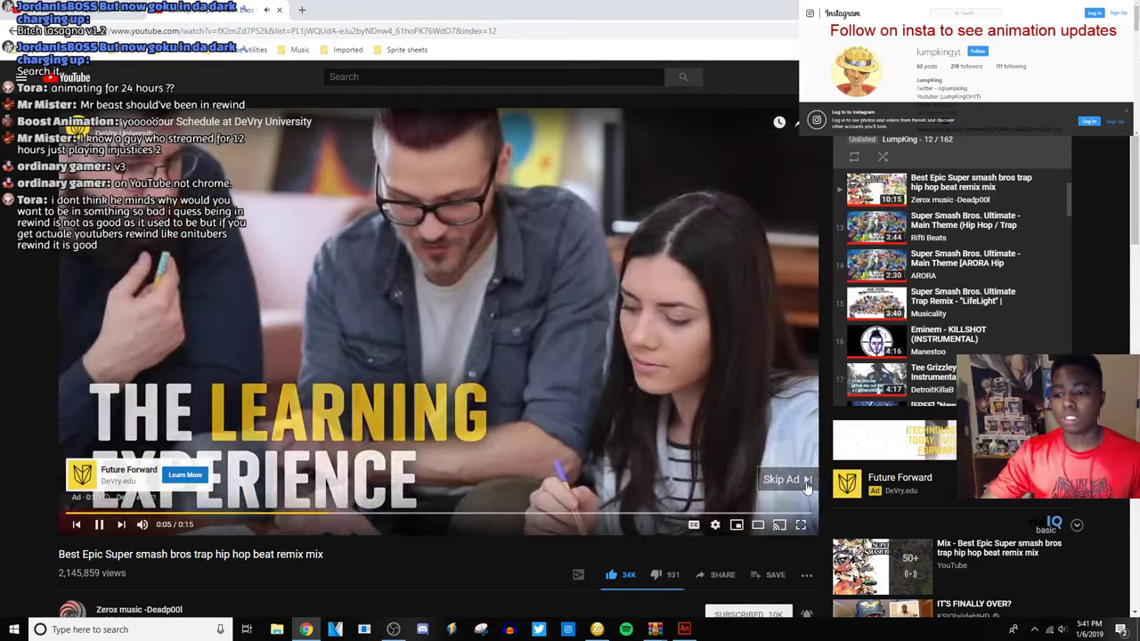
pyautogui.click(807, 482)
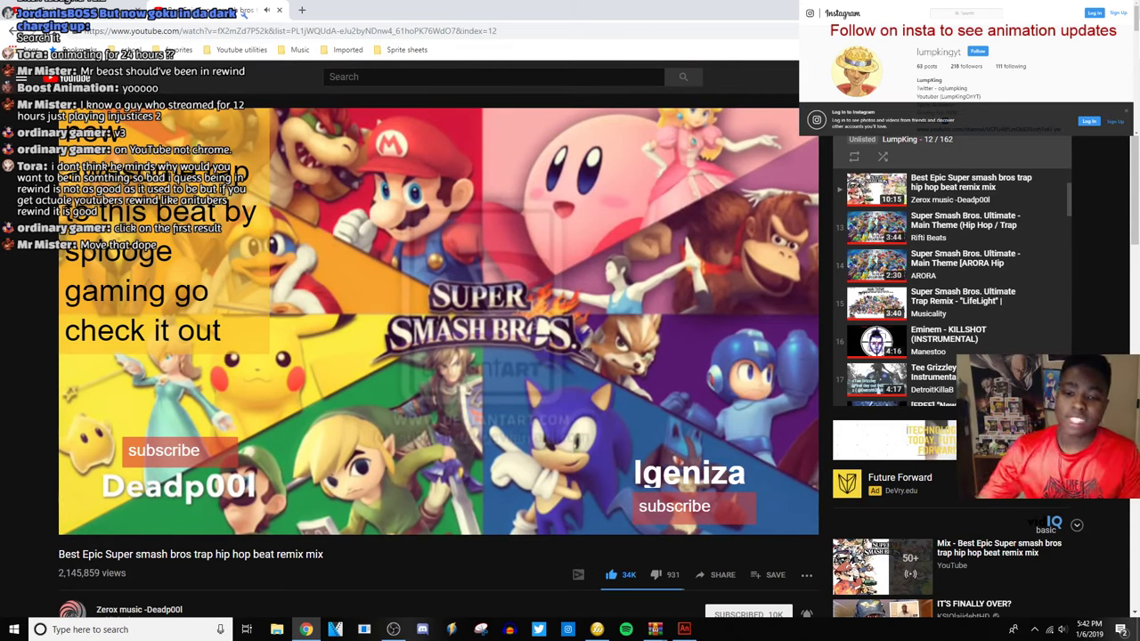
# Read the recent viewer messages in the live chat on the YouTube live dashboard.
pyautogui.click(175, 7)
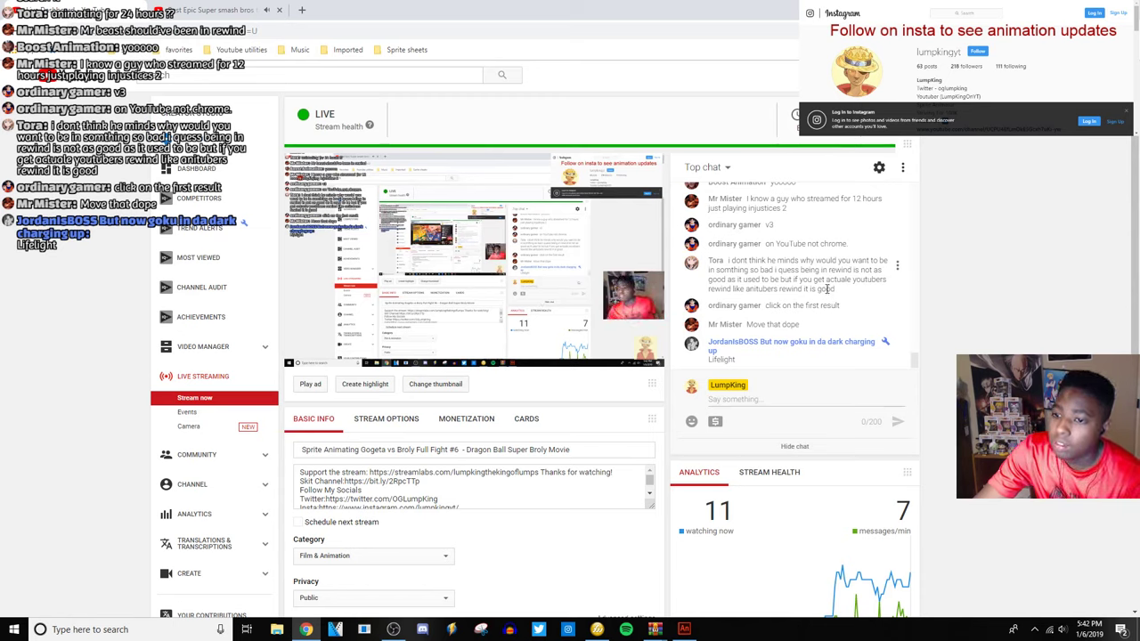
pyautogui.scroll(1, 825, 290)
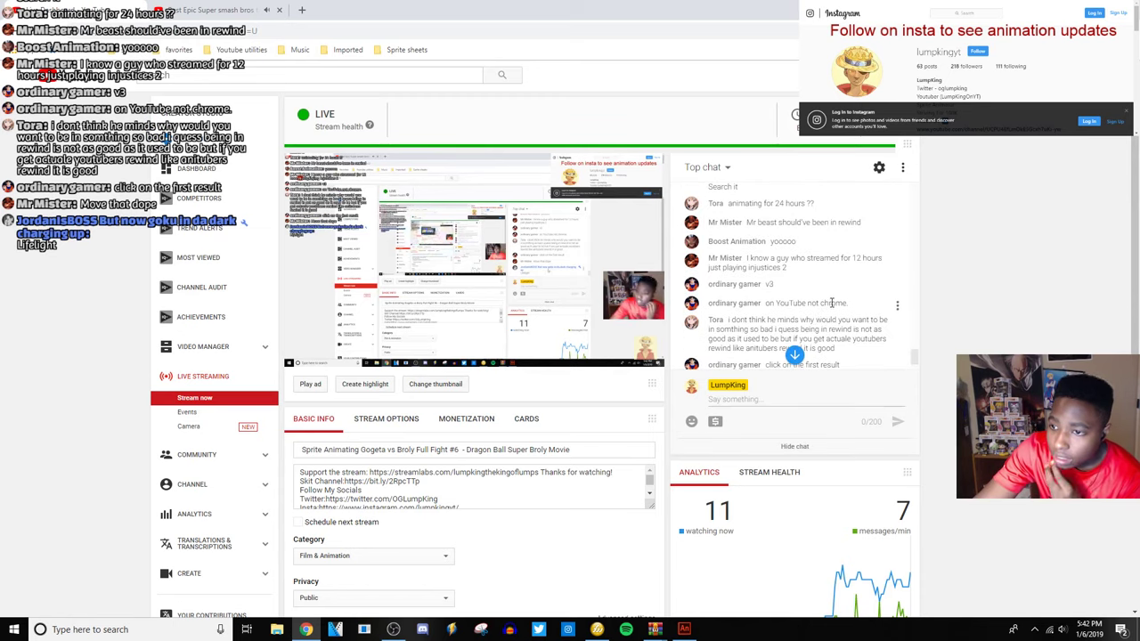
pyautogui.scroll(1, 832, 303)
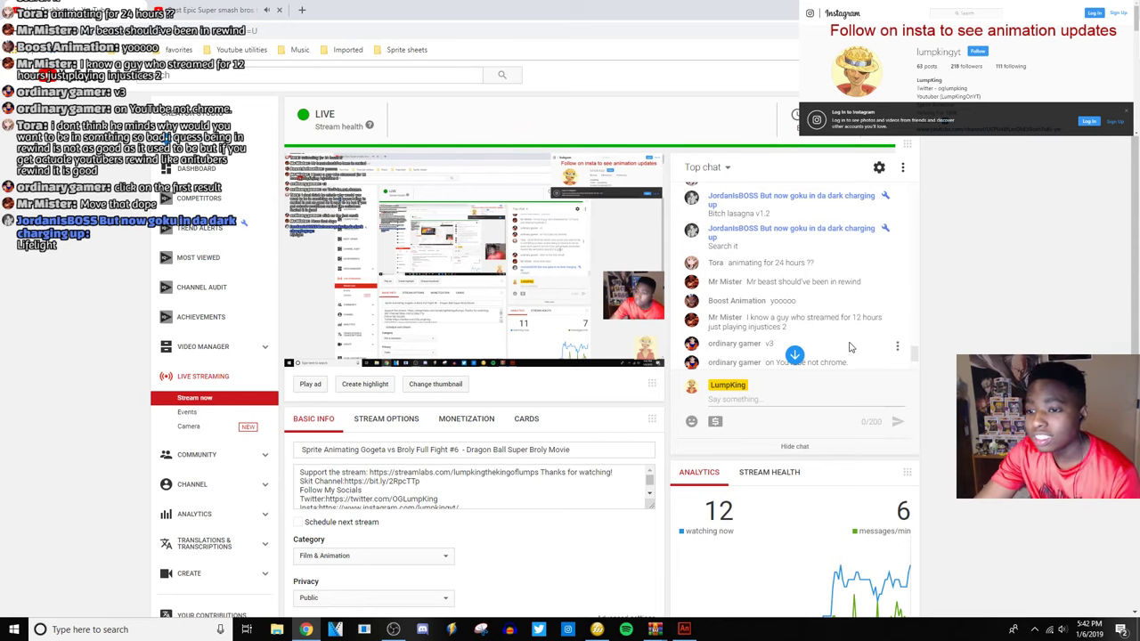
pyautogui.scroll(-2, 846, 352)
# Post a live chat message that mentions the Boost Animation channel and reads "SUBSCRIBE TO BOOST".
pyautogui.click(788, 399)
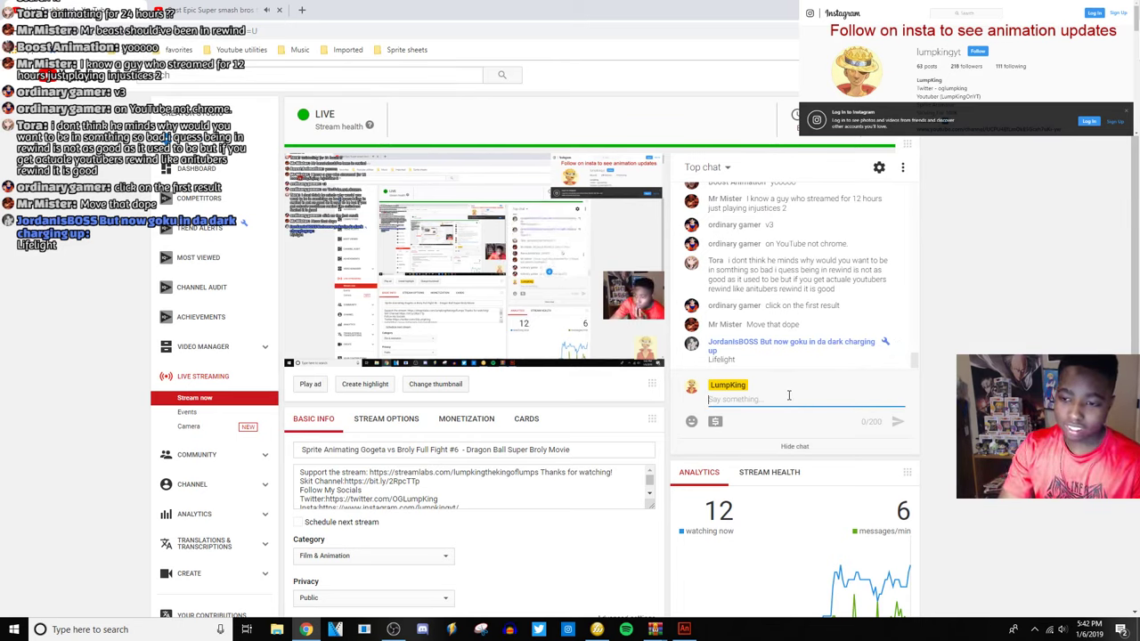
pyautogui.write('@B')
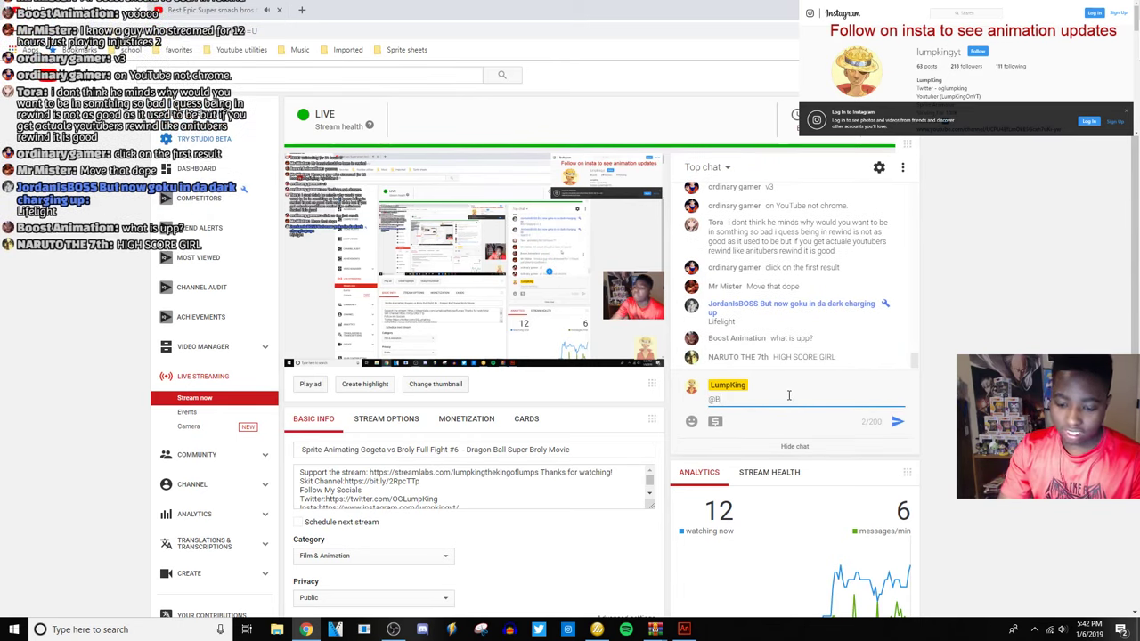
pyautogui.write('oo')
pyautogui.click(771, 376)
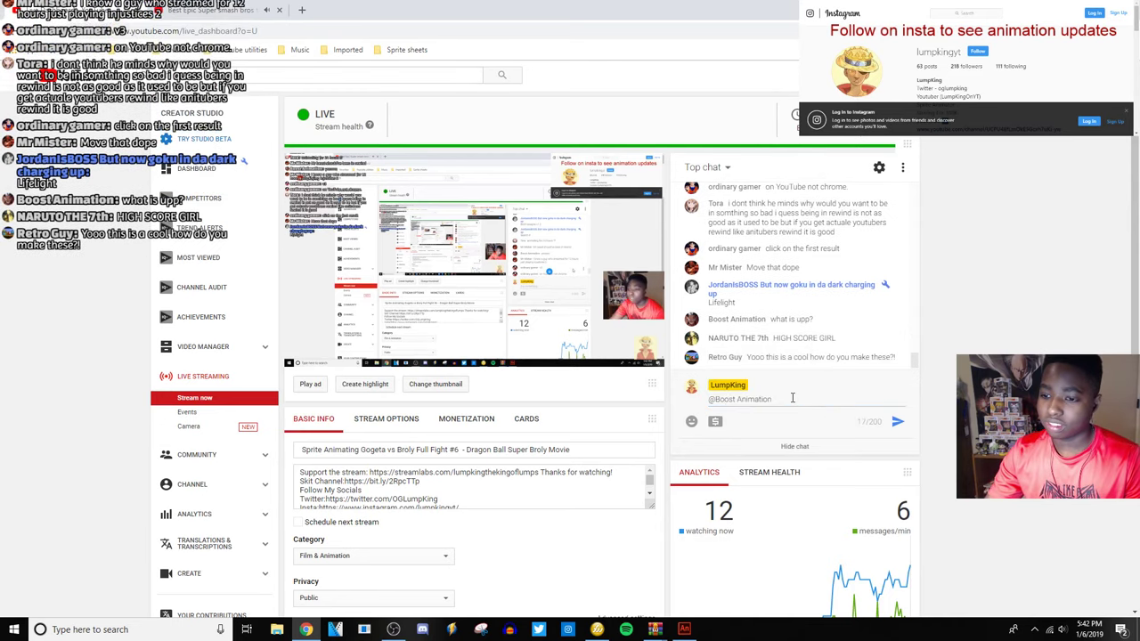
pyautogui.write('SUBS')
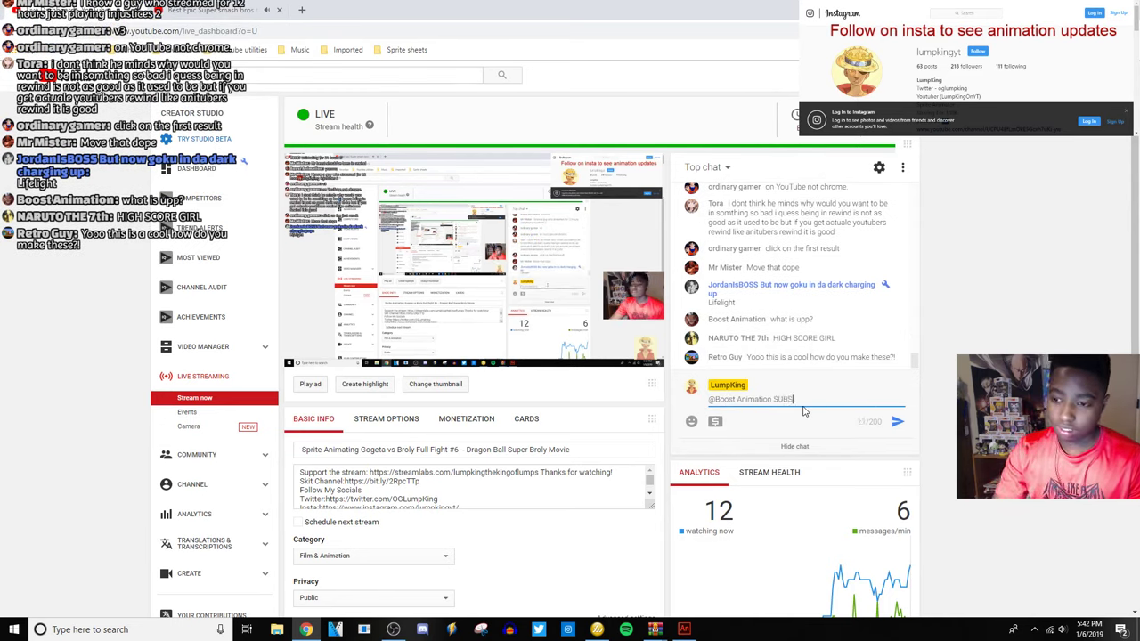
pyautogui.write('C')
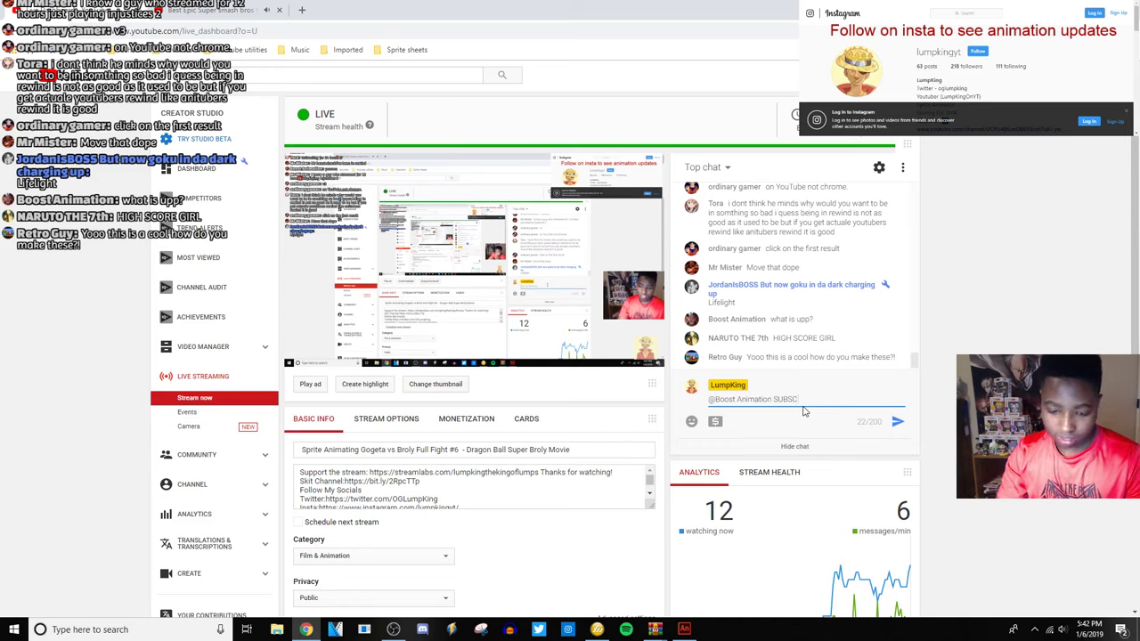
pyautogui.write('RIBE TO BOO')
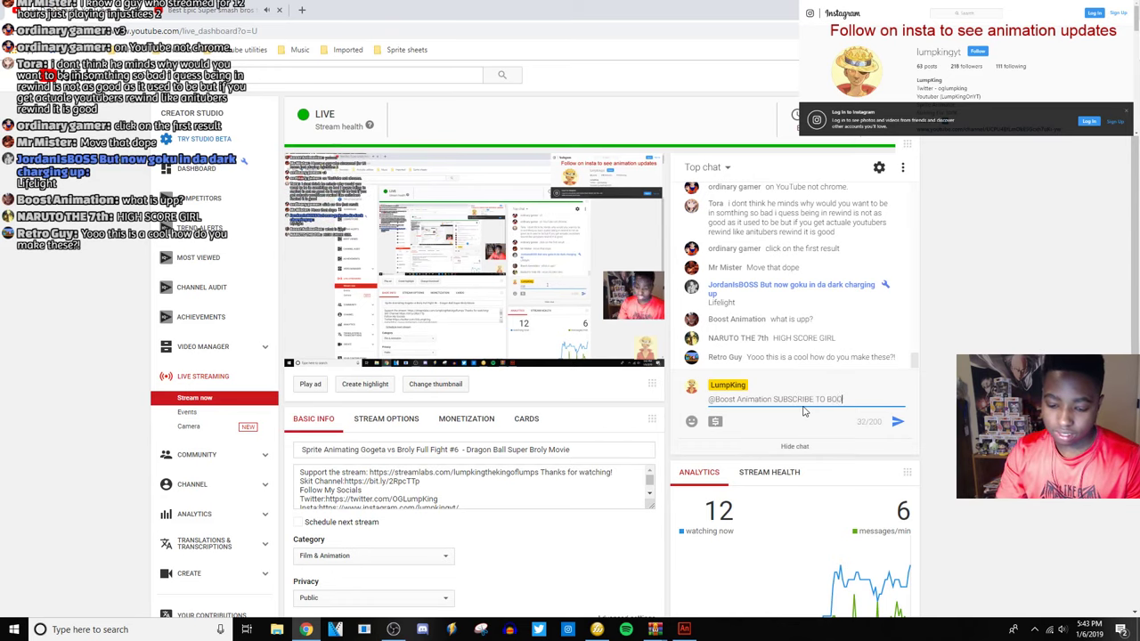
pyautogui.write('ST')
pyautogui.press('Return')
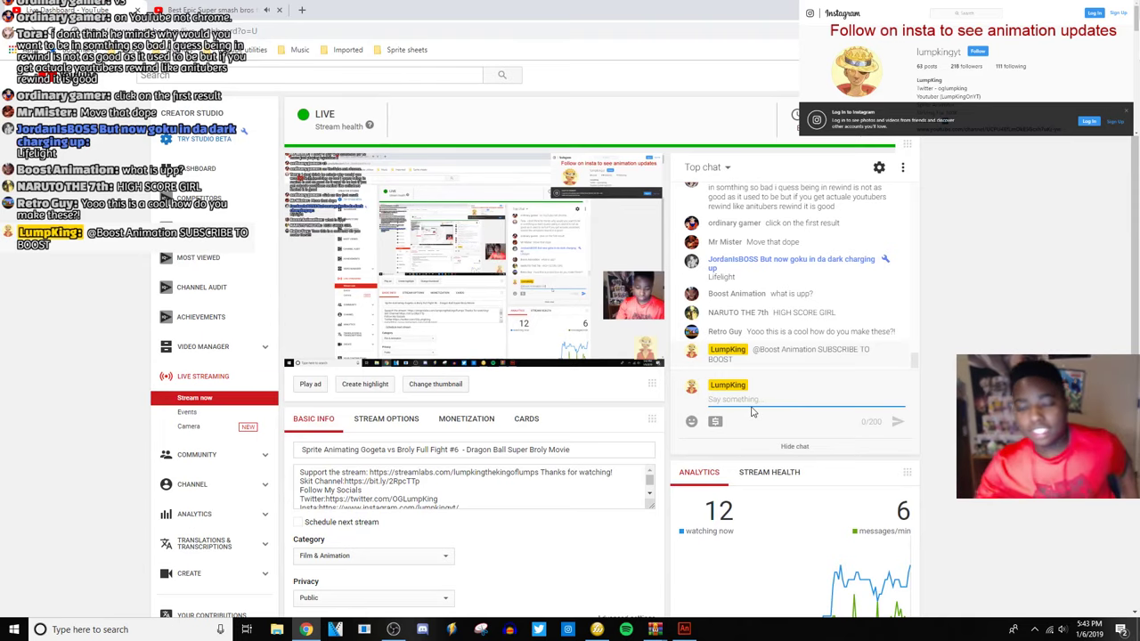
# Check the playing Super Smash Bros. beat video and the newest messages on the live dashboard.
pyautogui.click(218, 9)
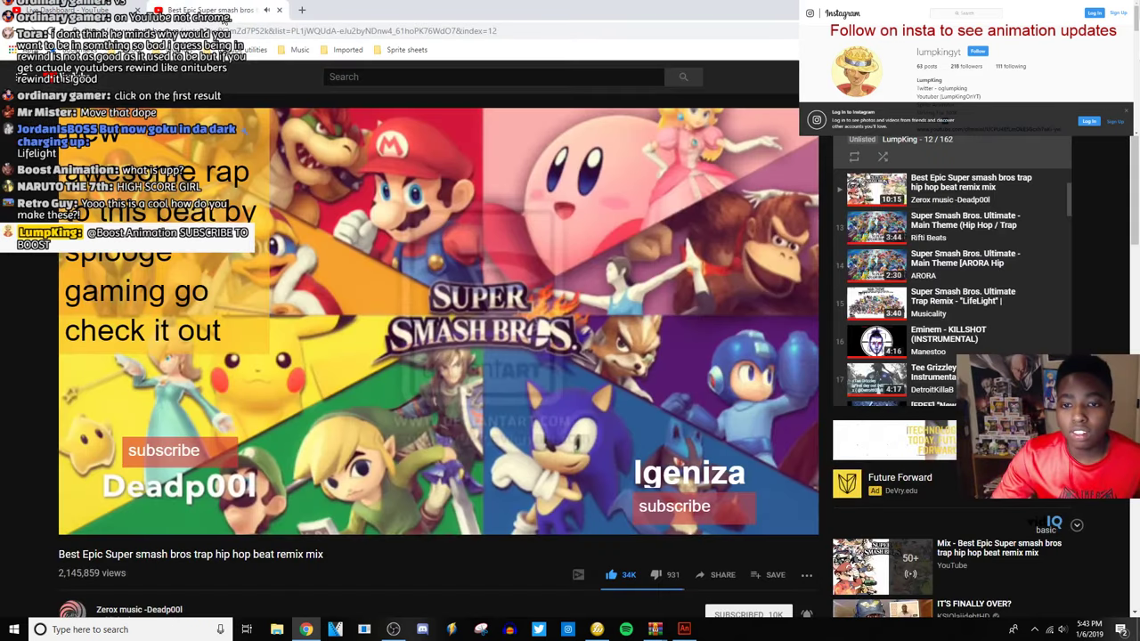
pyautogui.click(268, 118)
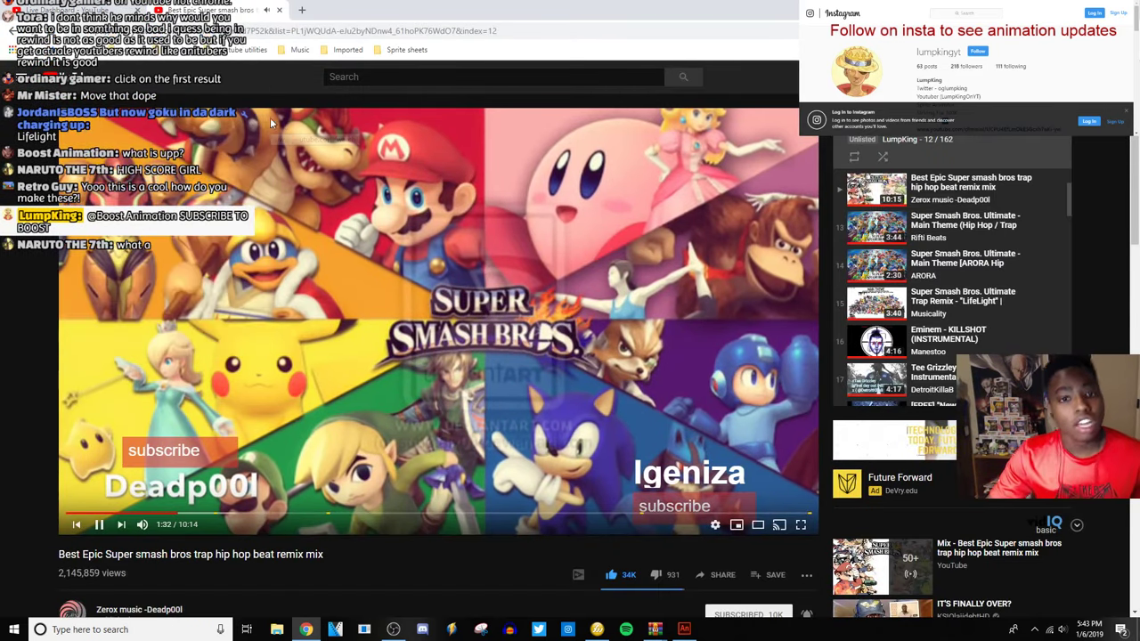
pyautogui.click(31, 9)
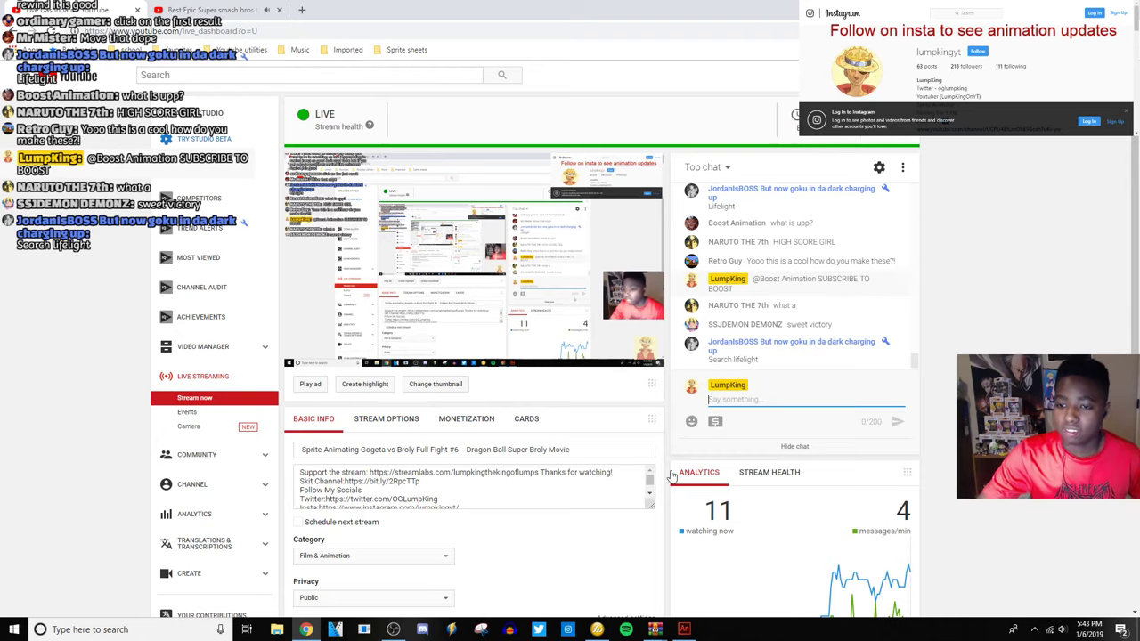
pyautogui.click(209, 9)
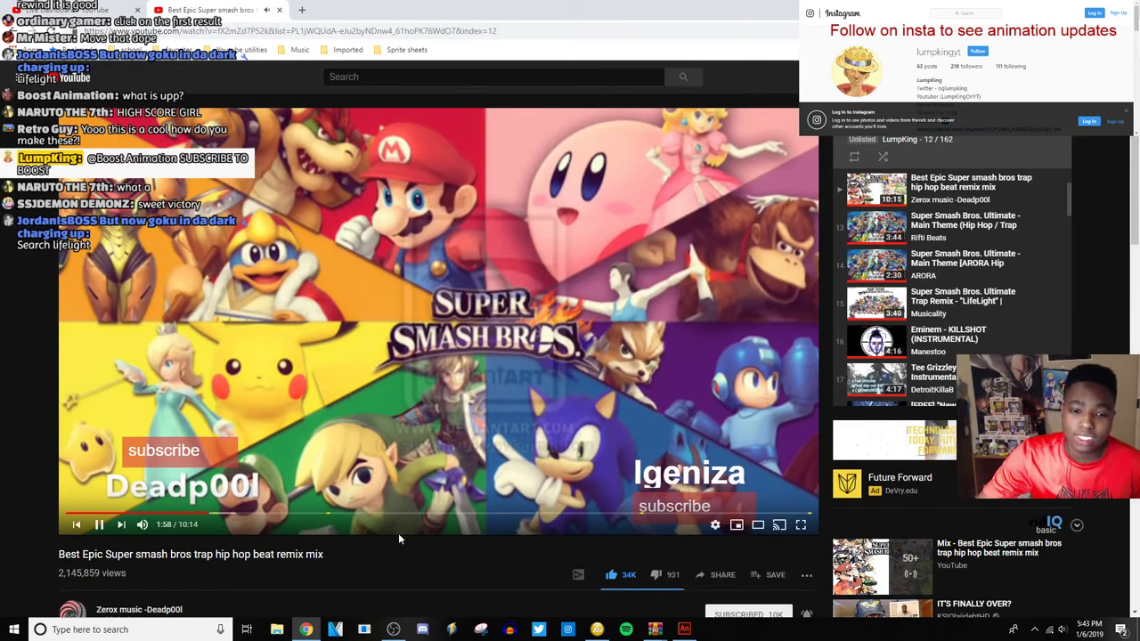
# Switch to Animate and play back the fight from about frame 2294.
pyautogui.click(684, 628)
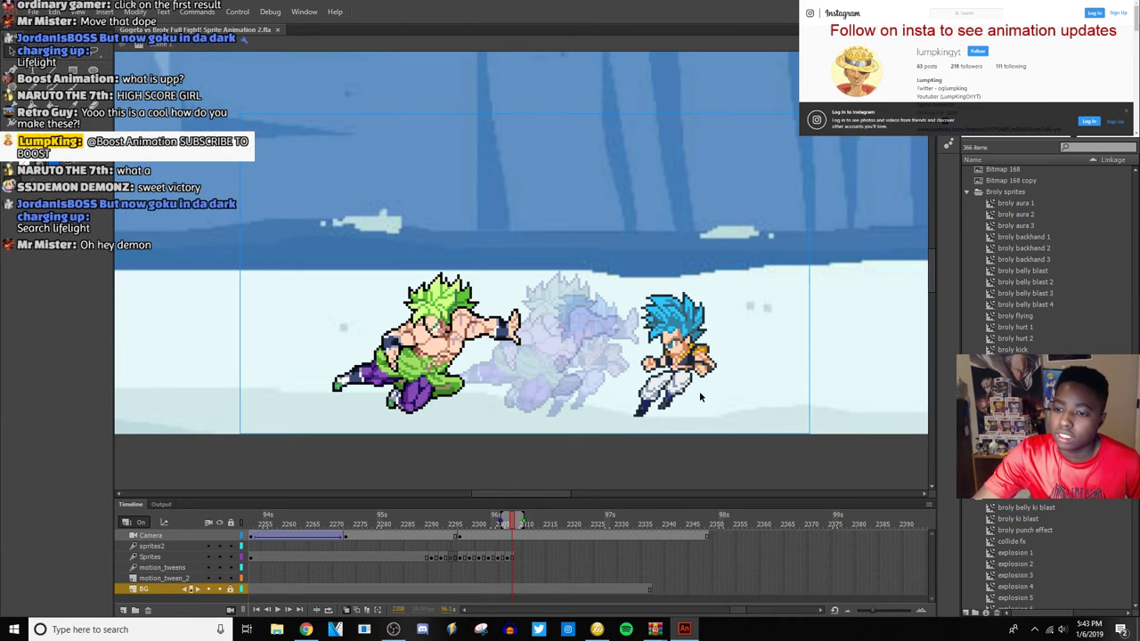
pyautogui.click(448, 559)
pyautogui.click(277, 610)
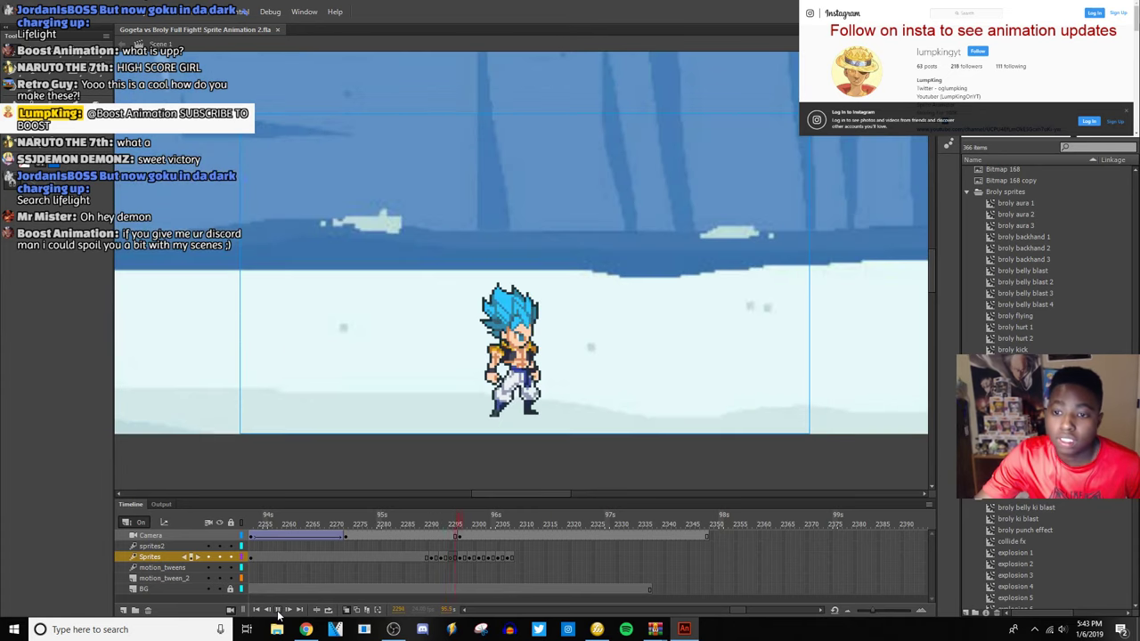
# Add a keyframe at frame 2309 on the Sprites layer with Gogeta farther right and Broly farther left, and play the motion from frame 2294.
pyautogui.click(507, 559)
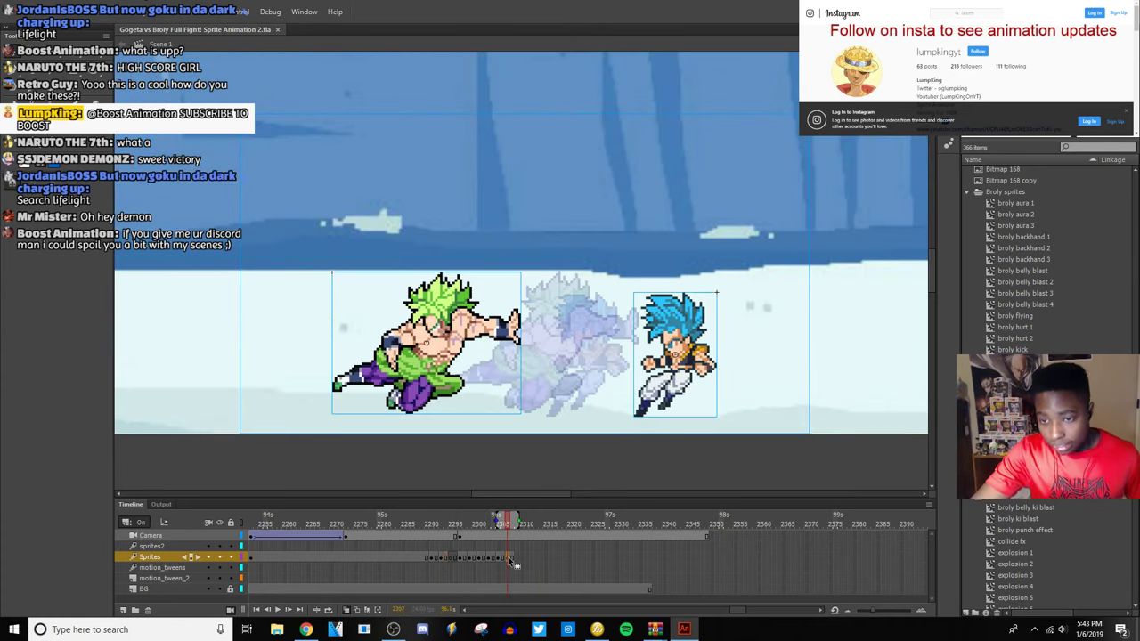
pyautogui.click(511, 558)
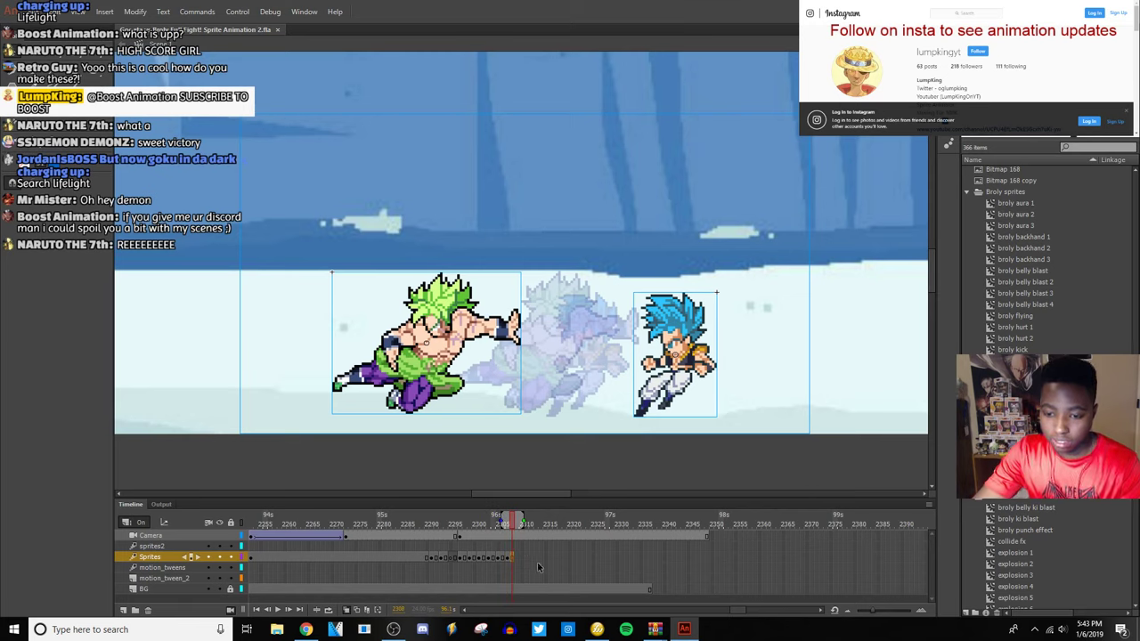
pyautogui.click(515, 558)
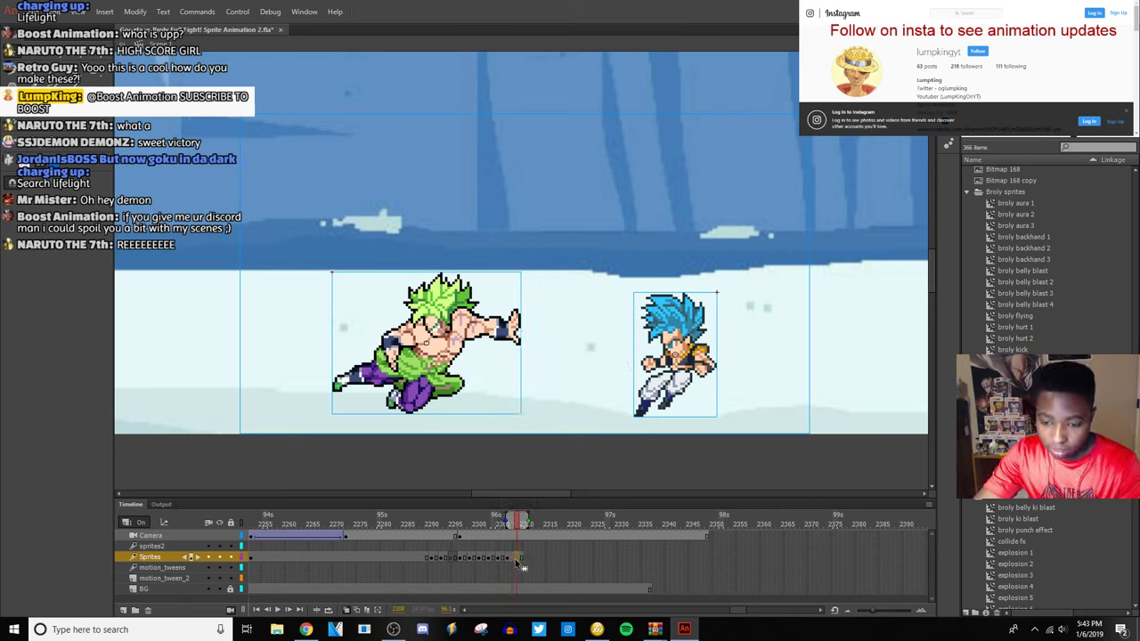
pyautogui.click(599, 381)
pyautogui.moveTo(670, 395); pyautogui.dragTo(725, 394)
pyautogui.click(445, 381)
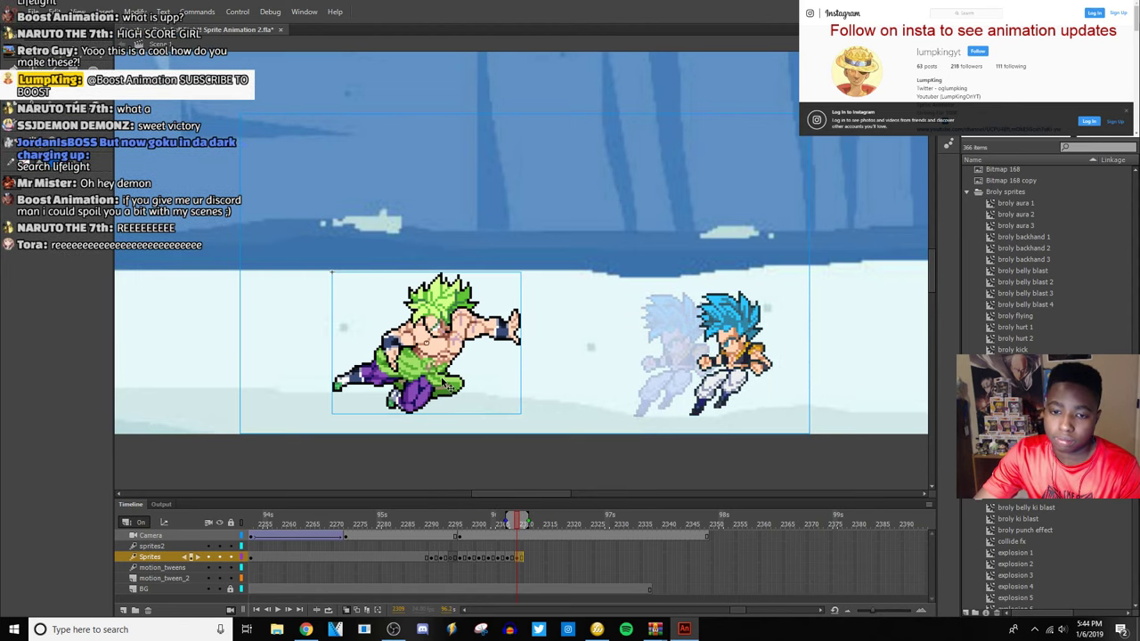
pyautogui.moveTo(445, 381); pyautogui.dragTo(402, 388)
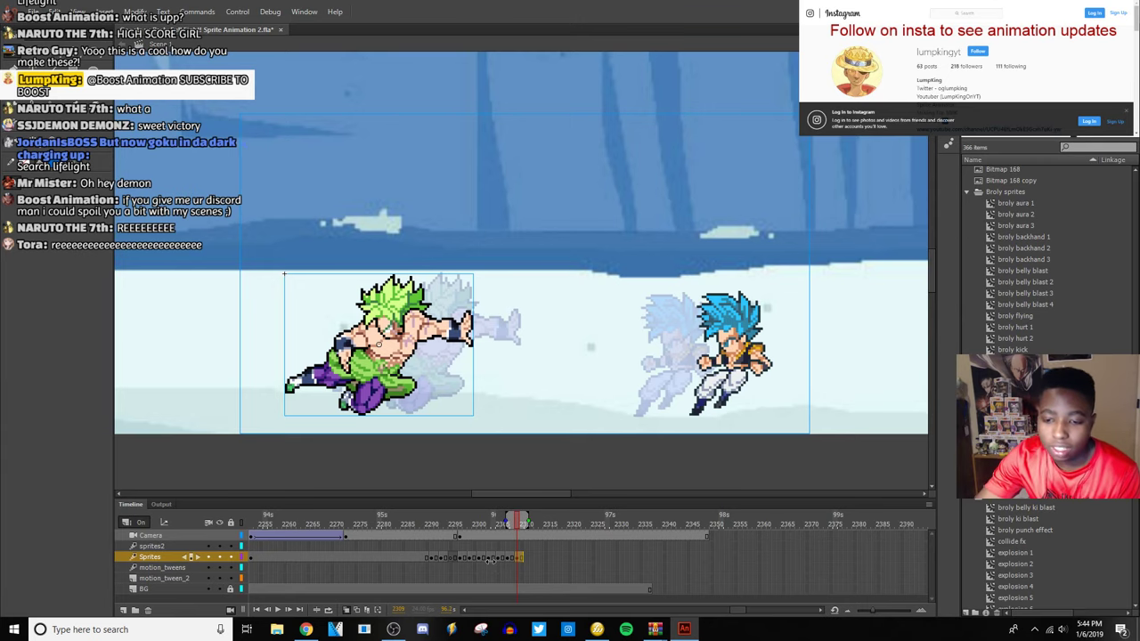
pyautogui.click(447, 561)
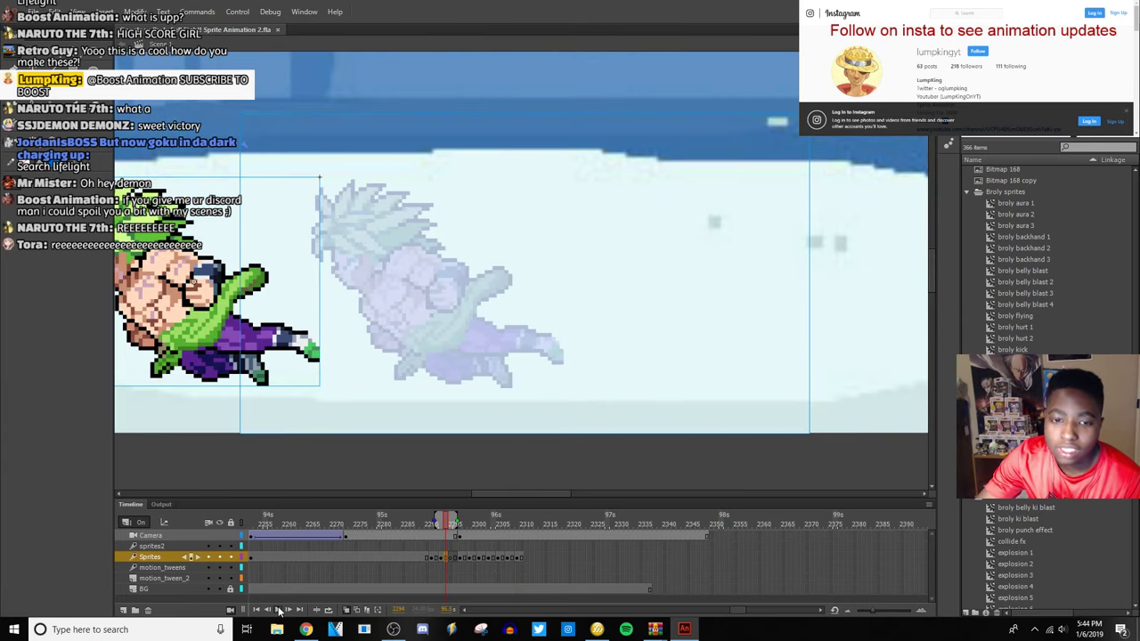
pyautogui.click(277, 610)
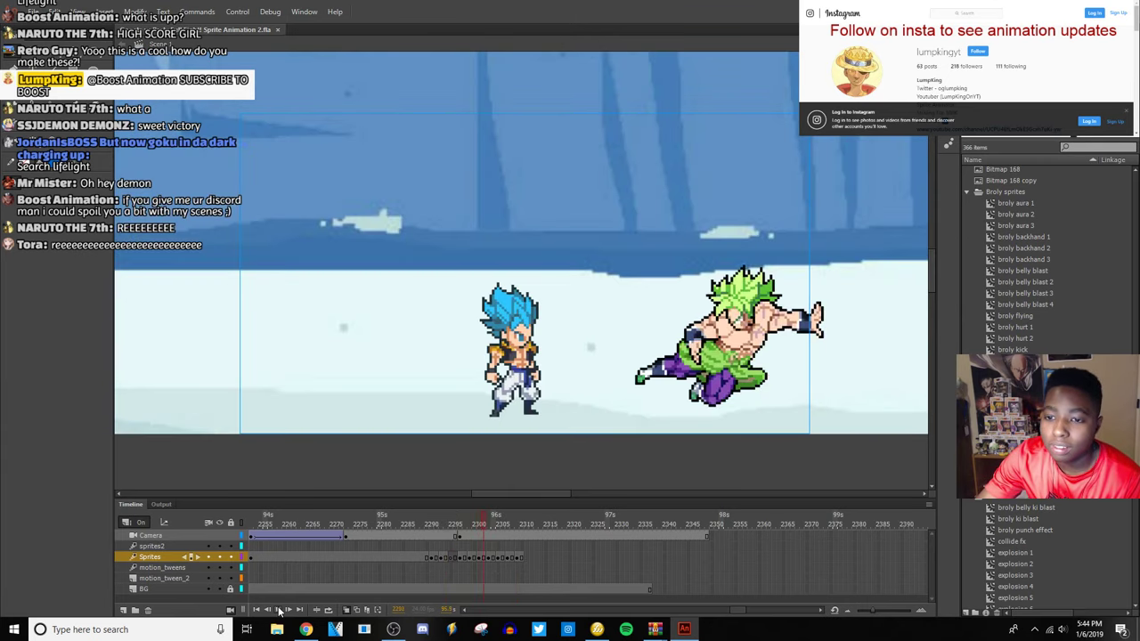
# Continue the Sprites layer with keyframes at frames 2310 and 2311, and clear both characters from frame 2312.
pyautogui.click(521, 561)
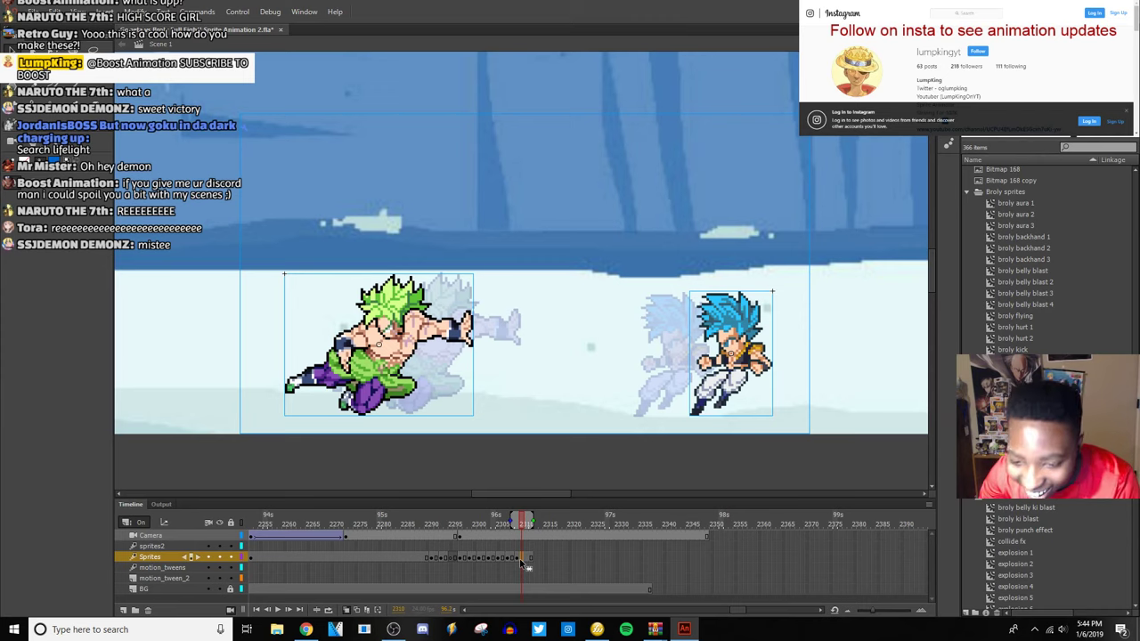
pyautogui.press('F5')
pyautogui.click(525, 561)
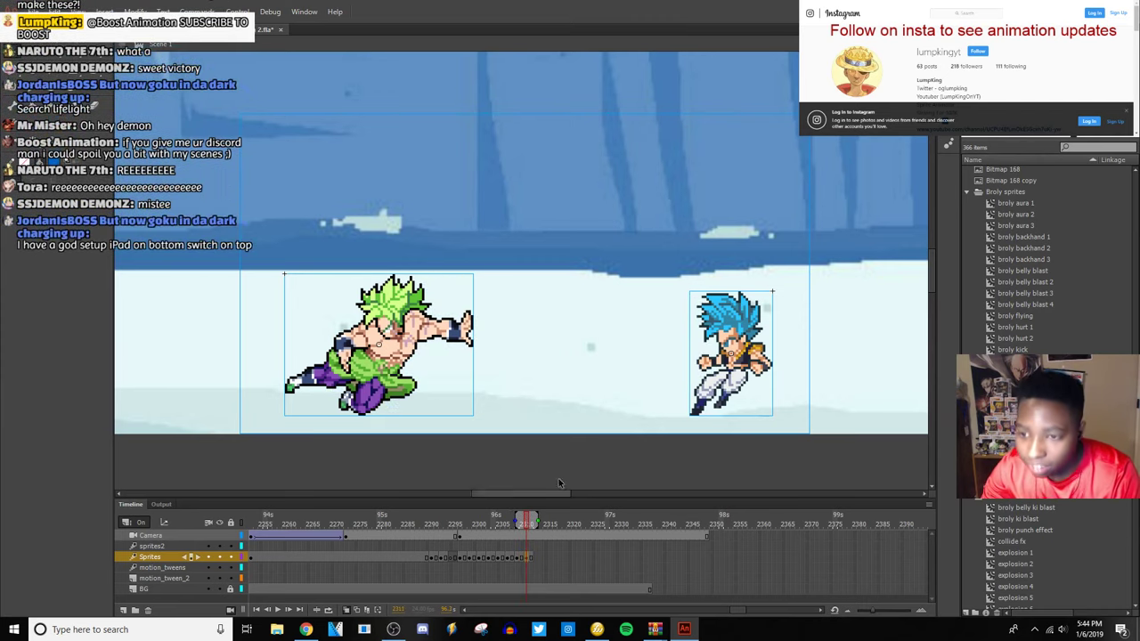
pyautogui.click(638, 382)
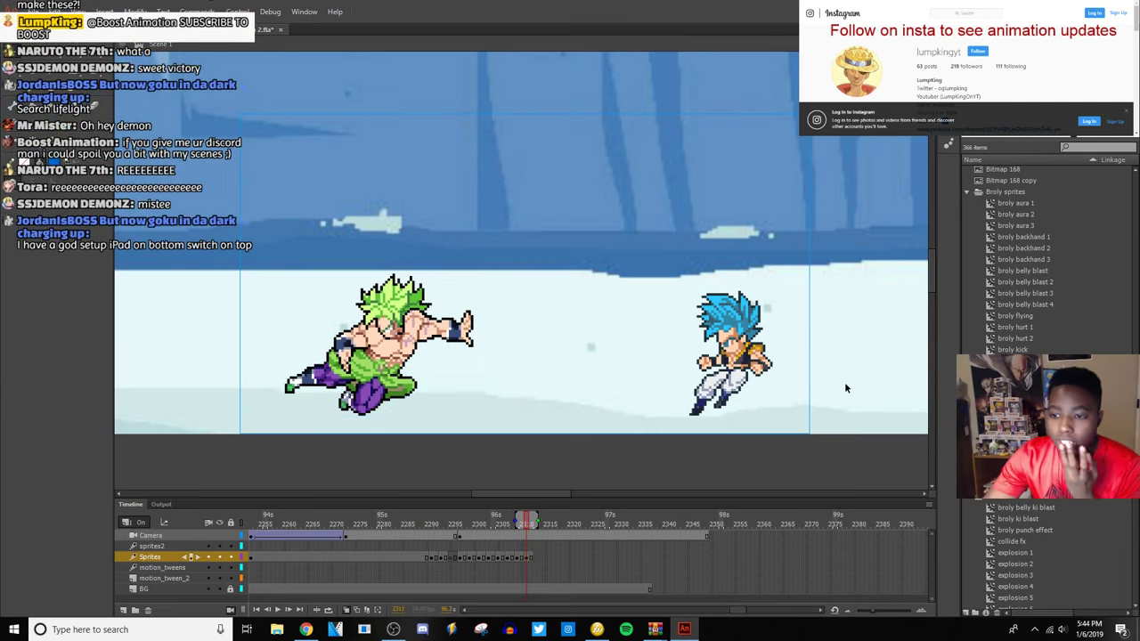
pyautogui.click(744, 388)
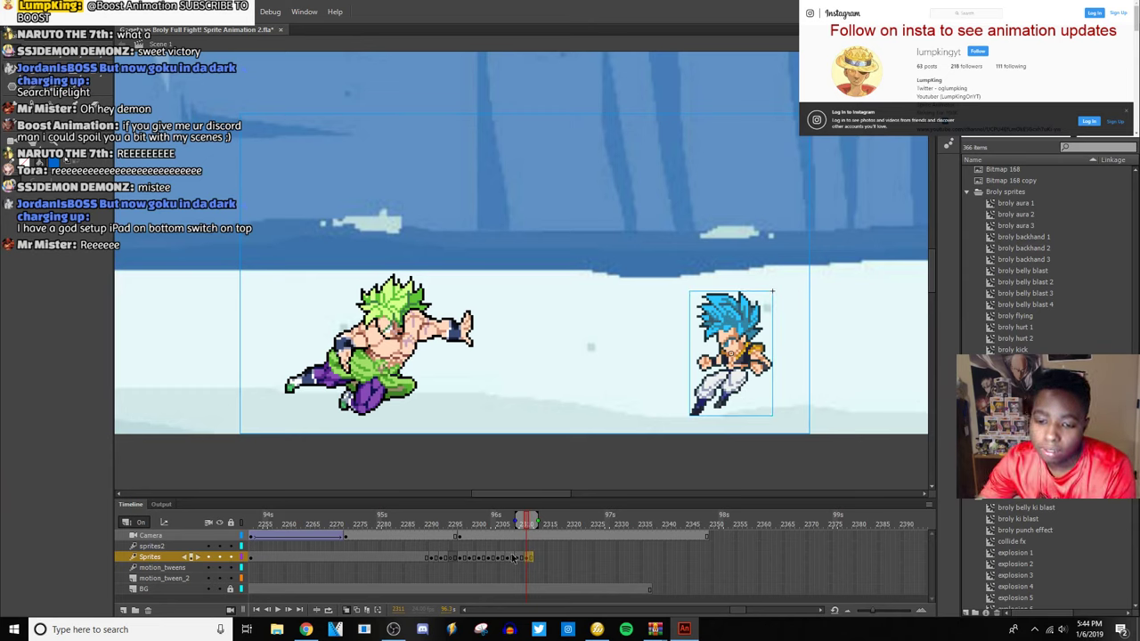
pyautogui.click(513, 558)
pyautogui.click(528, 559)
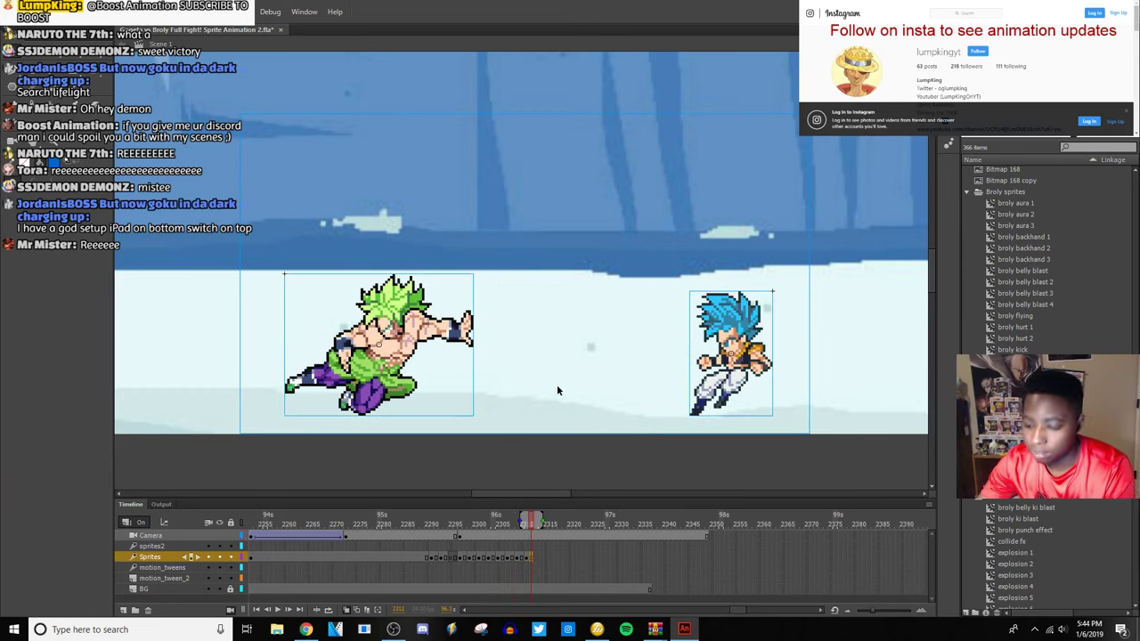
pyautogui.press('.')
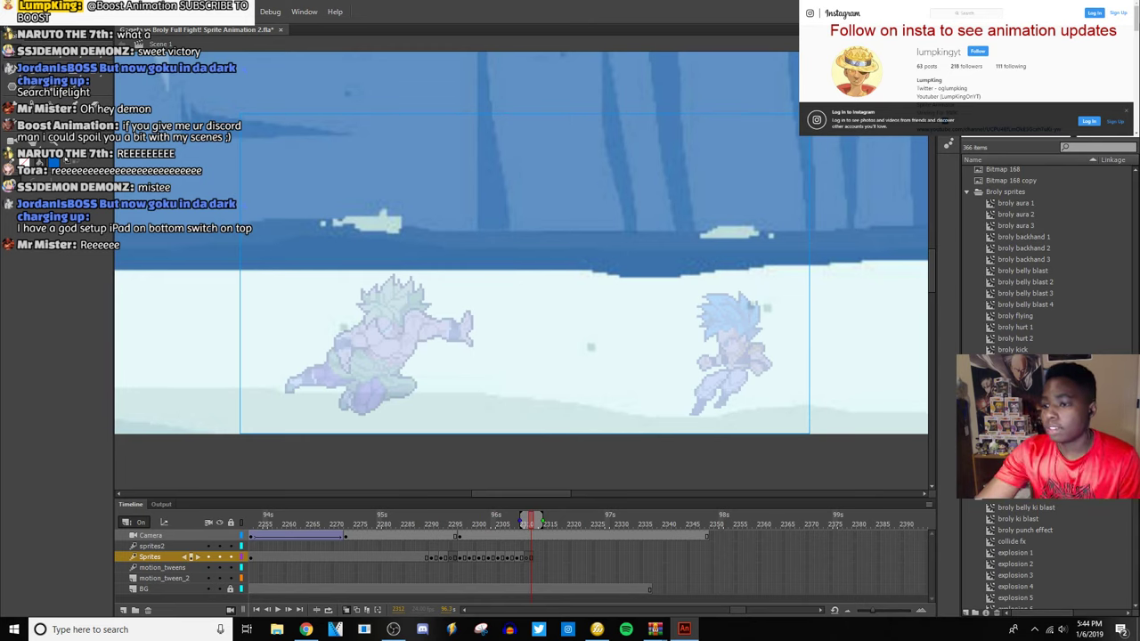
# Look over the blue Gogeta sprite sheet in Fireworks and return to Animate.
pyautogui.scroll(-6, 1037, 250)
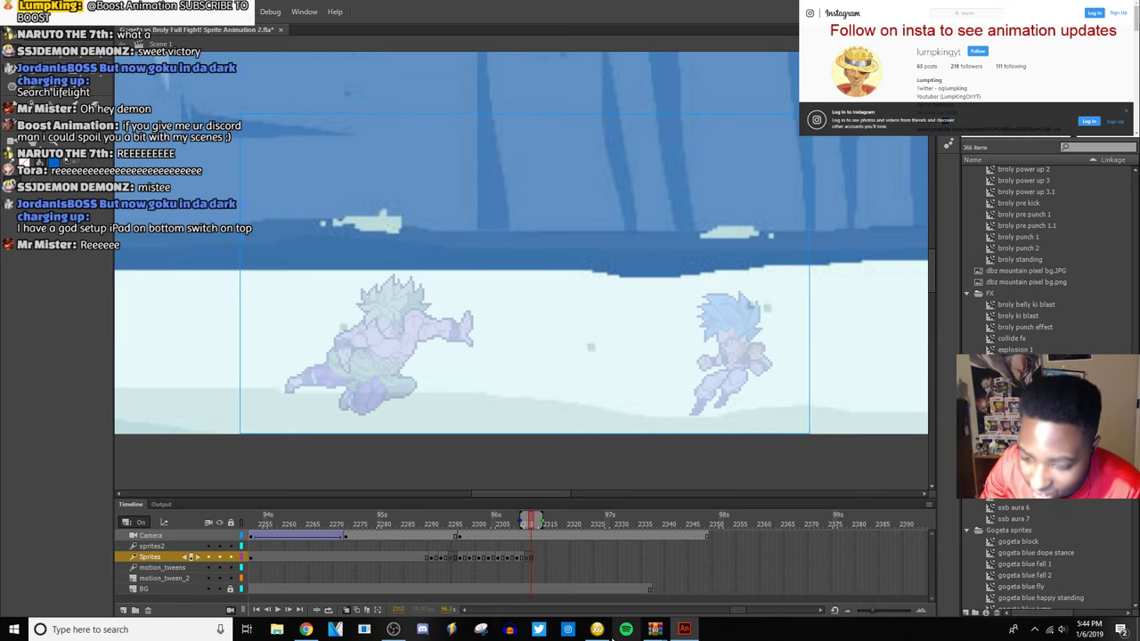
pyautogui.click(596, 630)
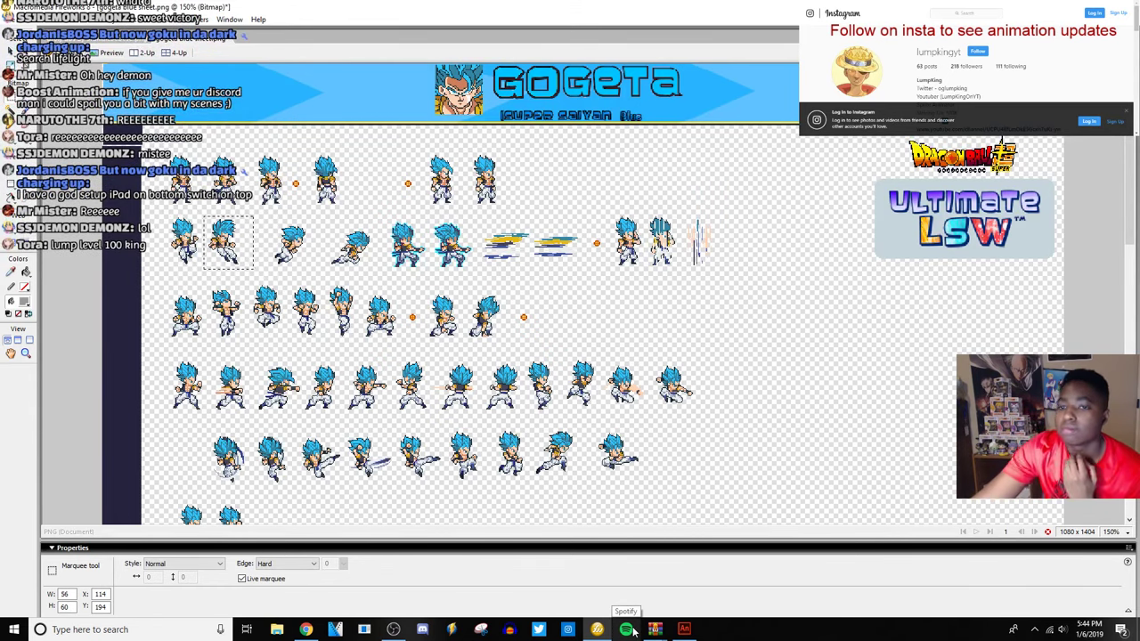
pyautogui.click(685, 631)
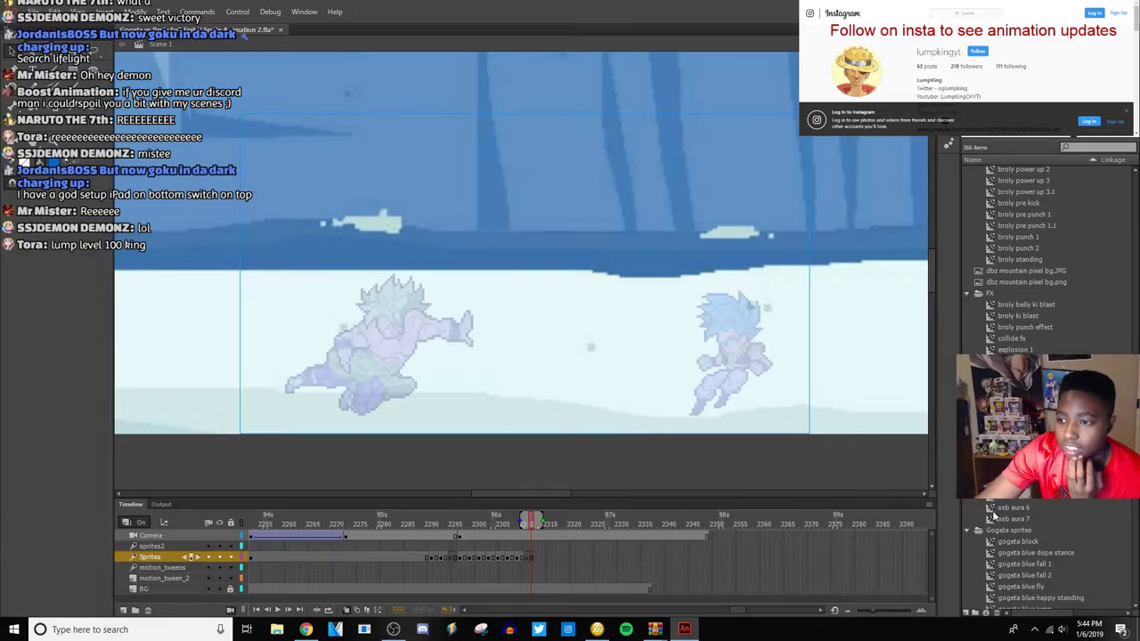
# Find the crouching blue Gogeta sprite in the library and place it over his onion-skinned pose on the Sprites layer.
pyautogui.scroll(-8, 1033, 268)
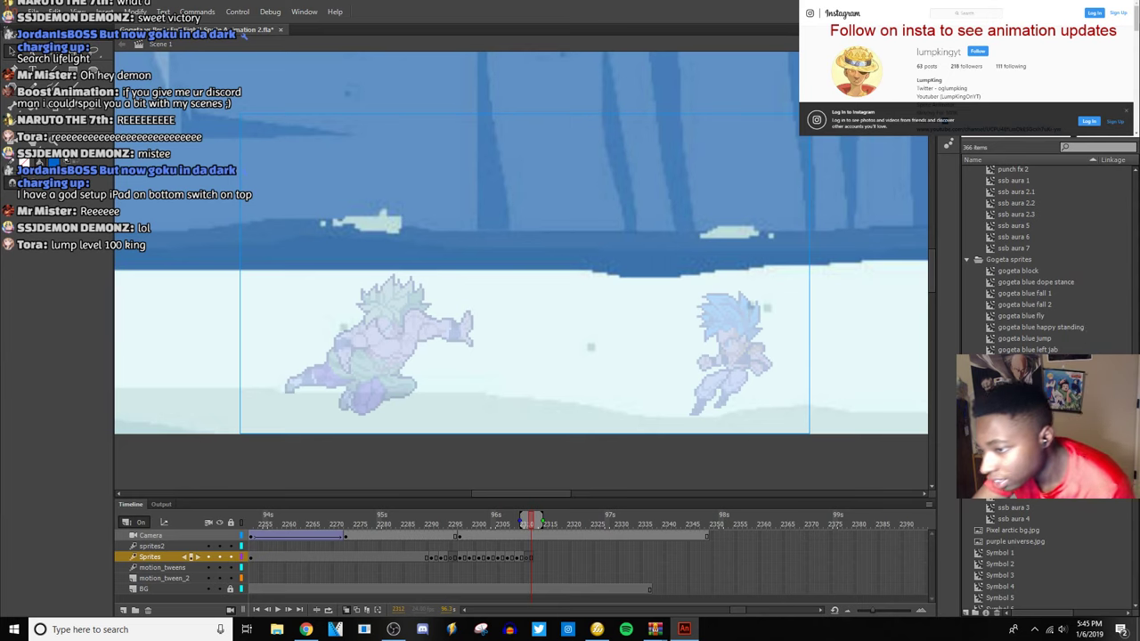
pyautogui.click(1039, 282)
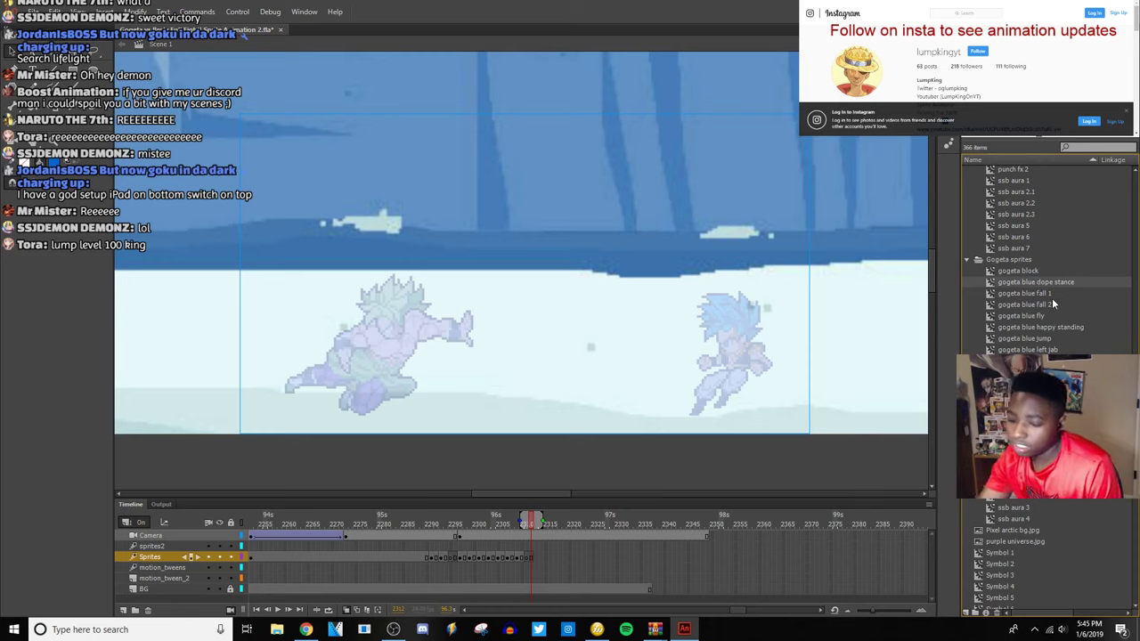
pyautogui.press('Down')
pyautogui.press('Down')
pyautogui.press('Down')
pyautogui.press('Down')
pyautogui.press('Down')
pyautogui.press('Down')
pyautogui.press('Down')
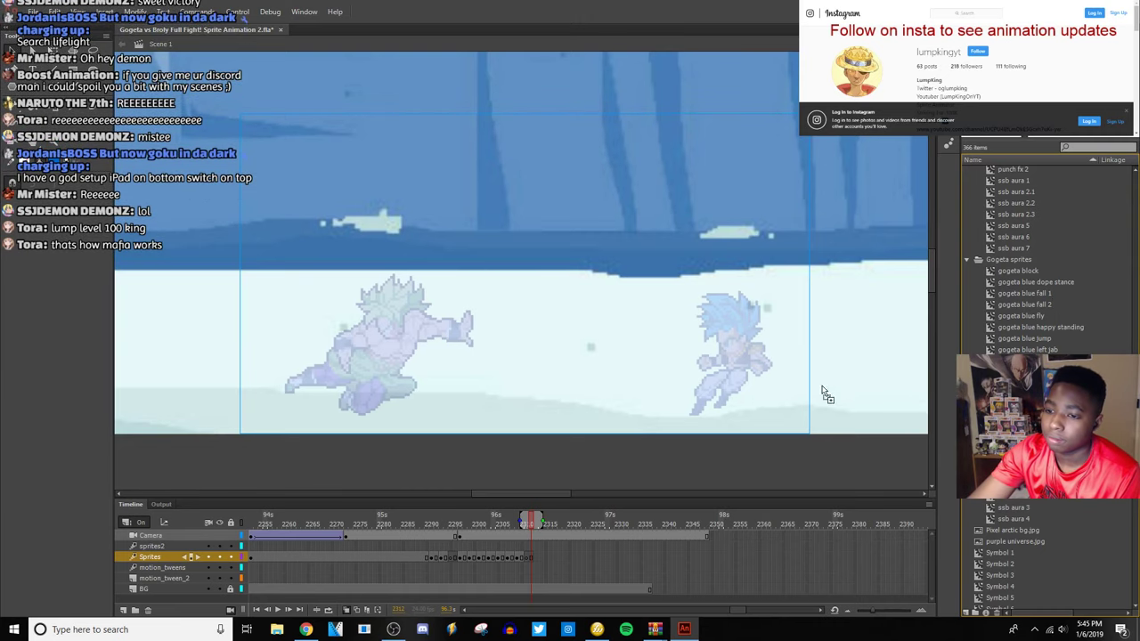
pyautogui.click(726, 352)
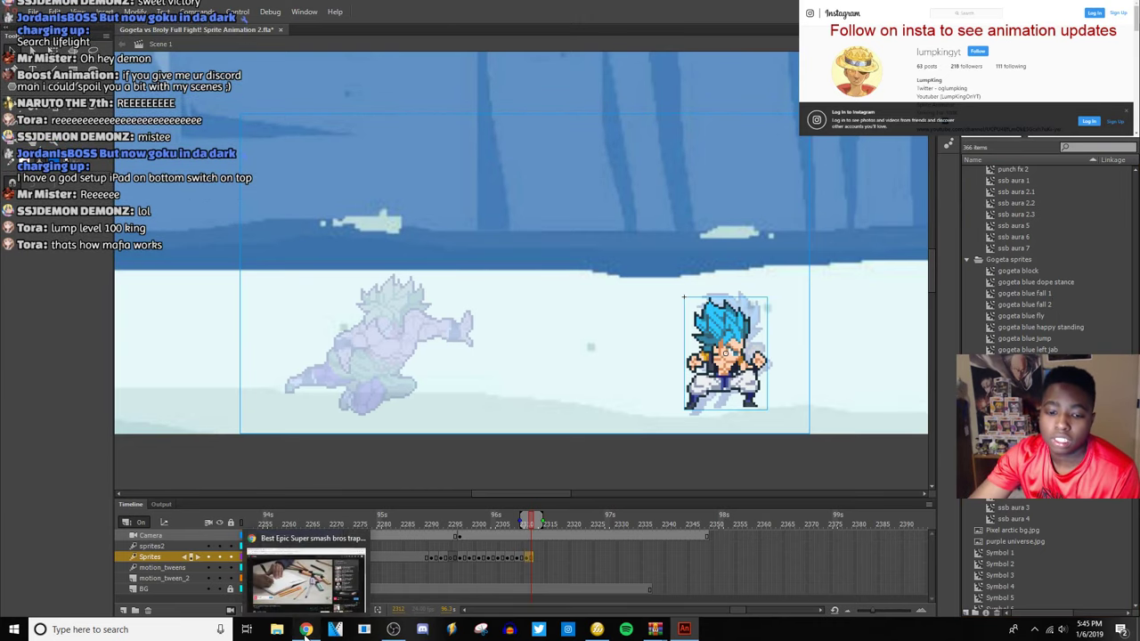
# Check the YouTube music in Chrome, return to Animate, and flip the placed Gogeta horizontally and shift him slightly right.
pyautogui.click(305, 629)
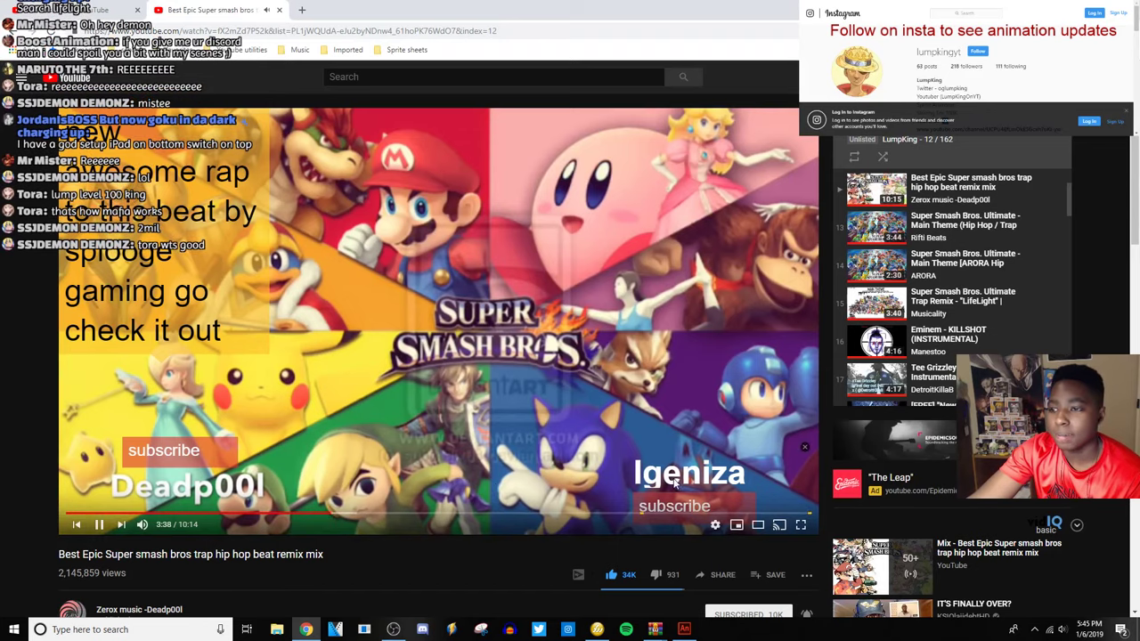
pyautogui.click(682, 630)
pyautogui.rightClick(730, 383)
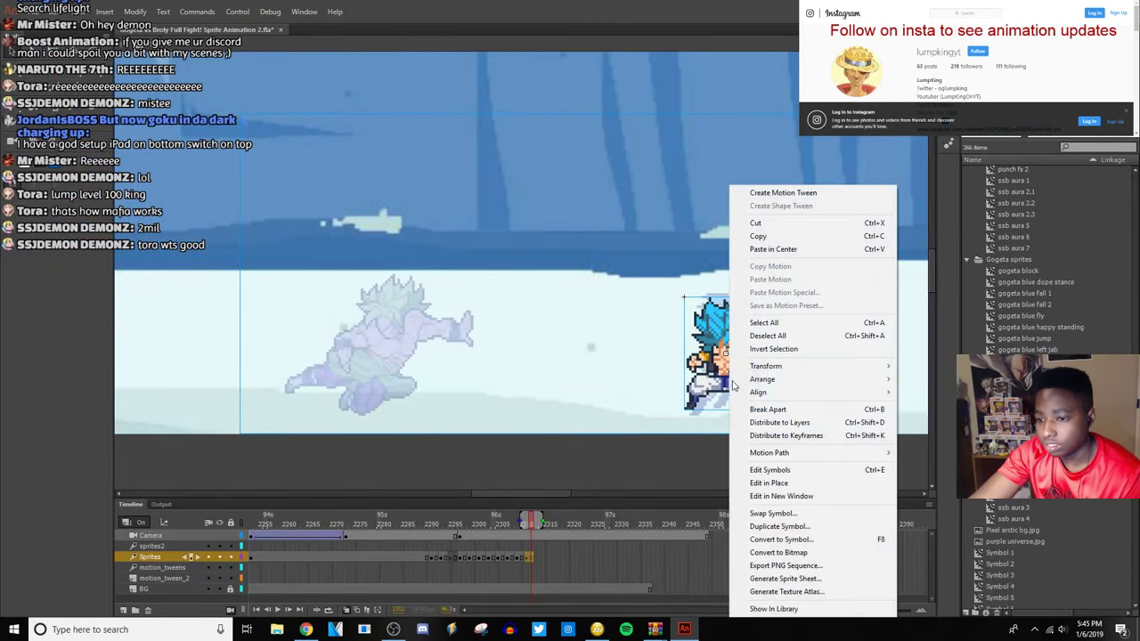
pyautogui.moveTo(802, 365)
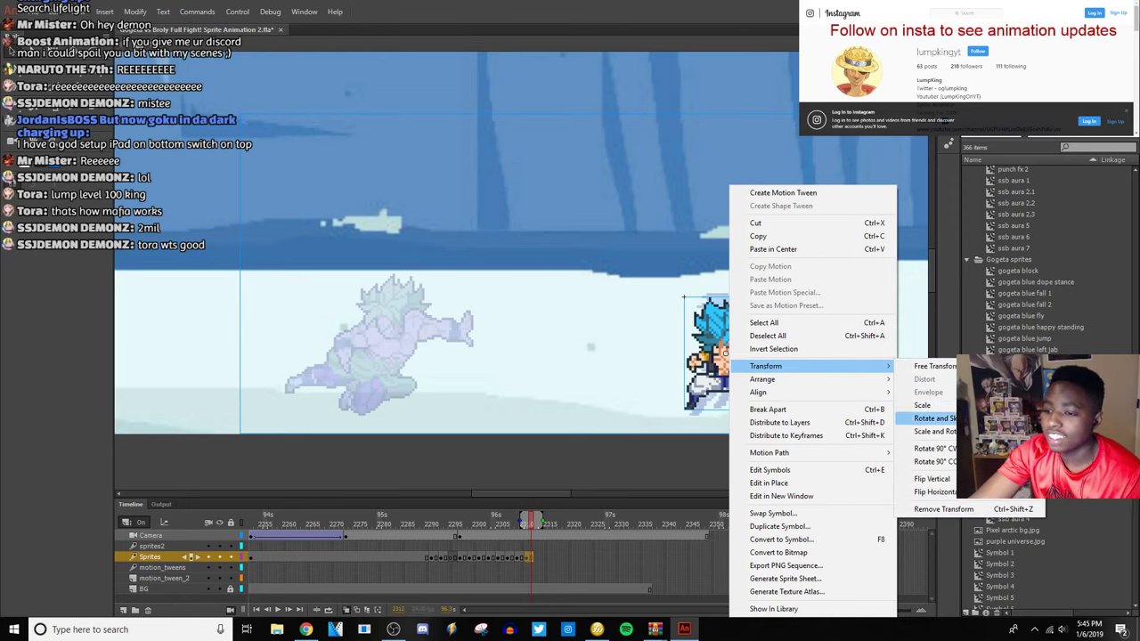
pyautogui.click(954, 491)
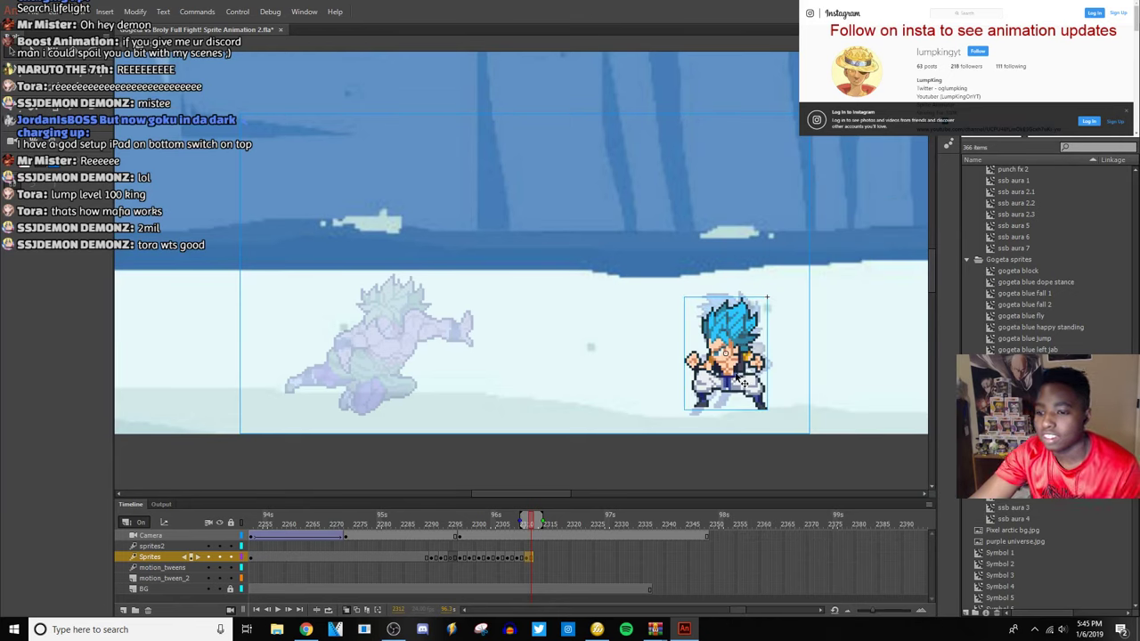
pyautogui.moveTo(750, 384)
pyautogui.mouseDown()
pyautogui.moveTo(751, 365)
pyautogui.moveTo(746, 389)
pyautogui.moveTo(759, 392)
pyautogui.mouseUp()
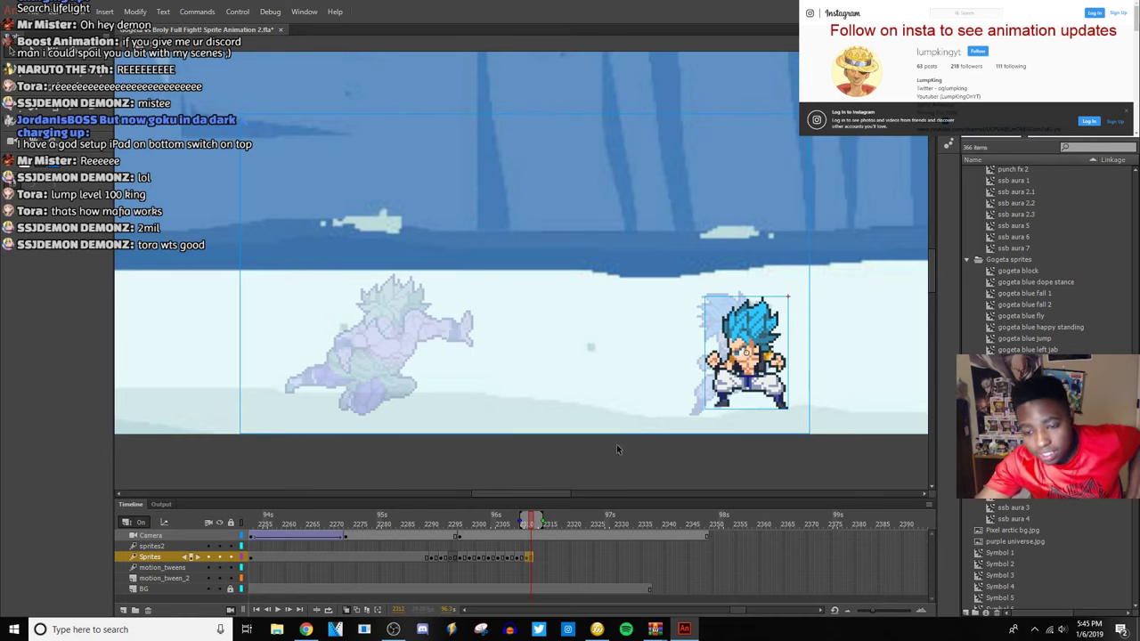
# Switch to the Broly sprite sheet in Fireworks at 150% zoom and erase its white background with the Magic Wand.
pyautogui.click(597, 630)
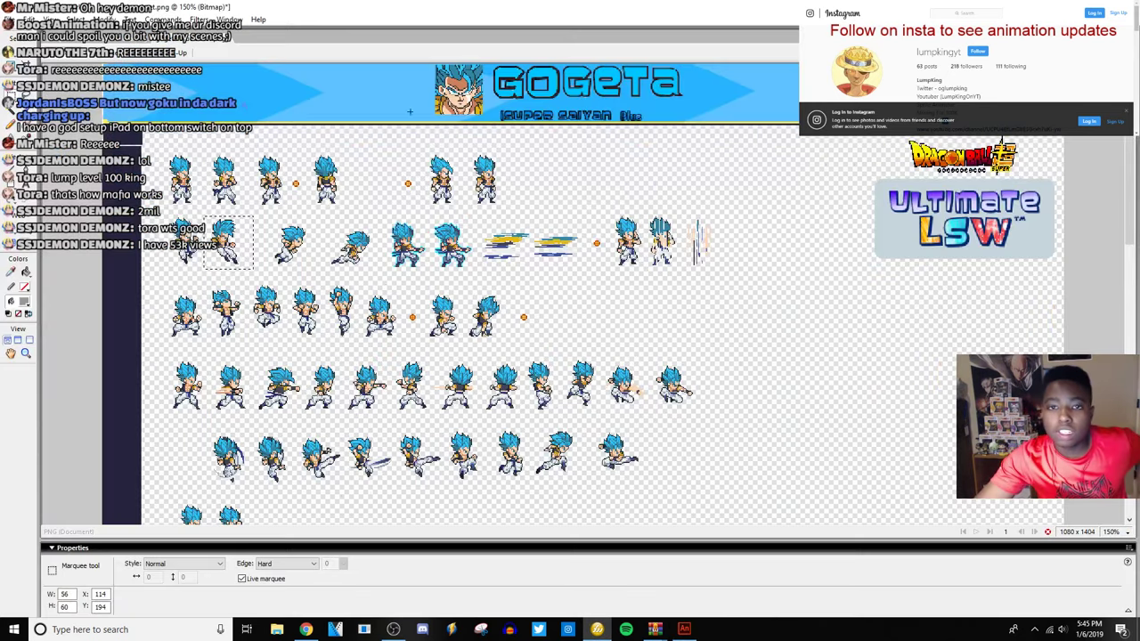
pyautogui.click(125, 44)
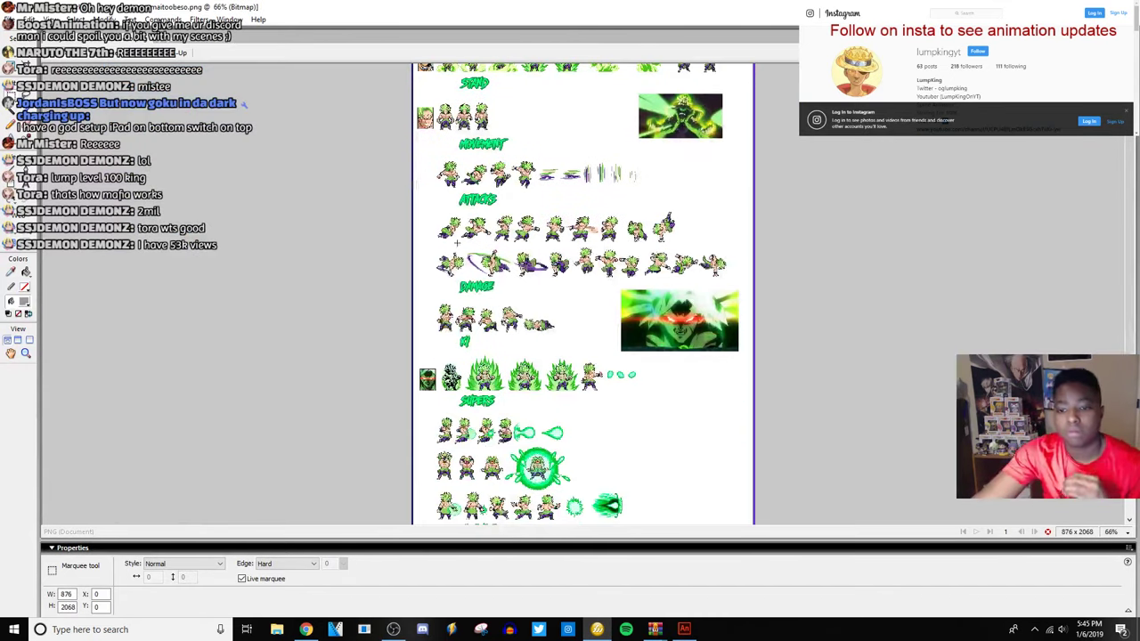
pyautogui.hotkey('ctrl', '=')
pyautogui.hotkey('ctrl', '=')
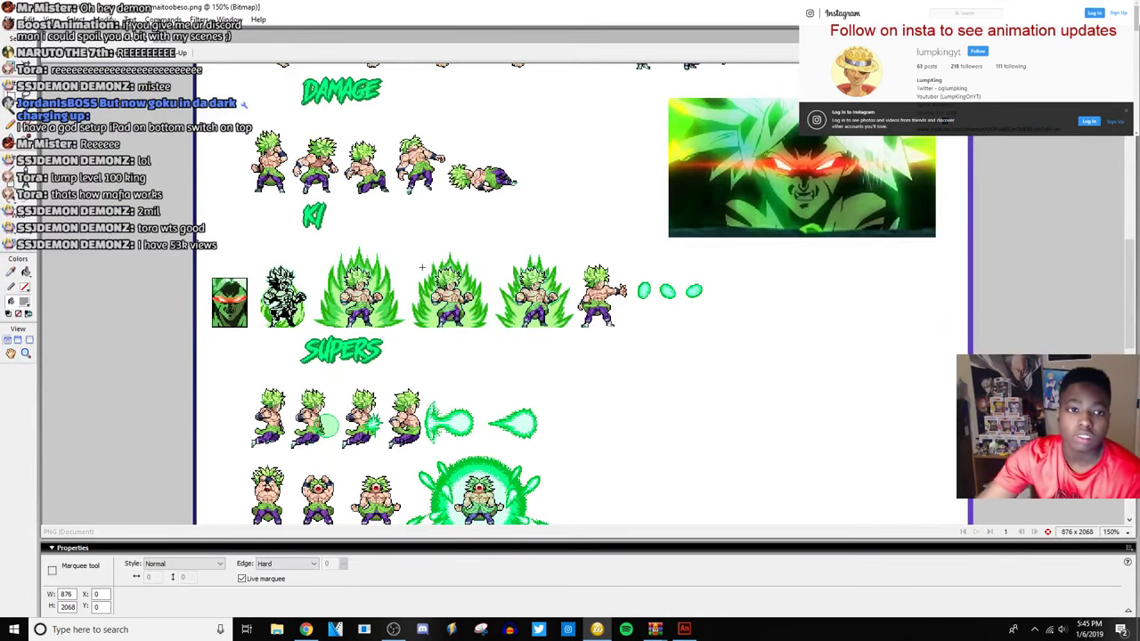
pyautogui.press('w')
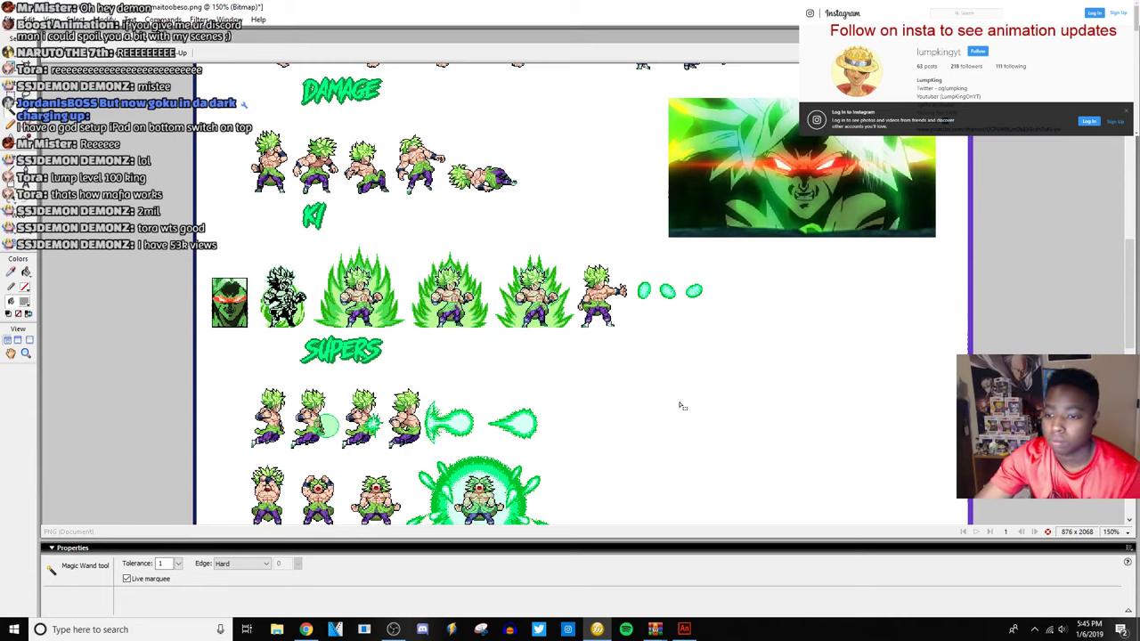
pyautogui.click(682, 406)
pyautogui.press('Delete')
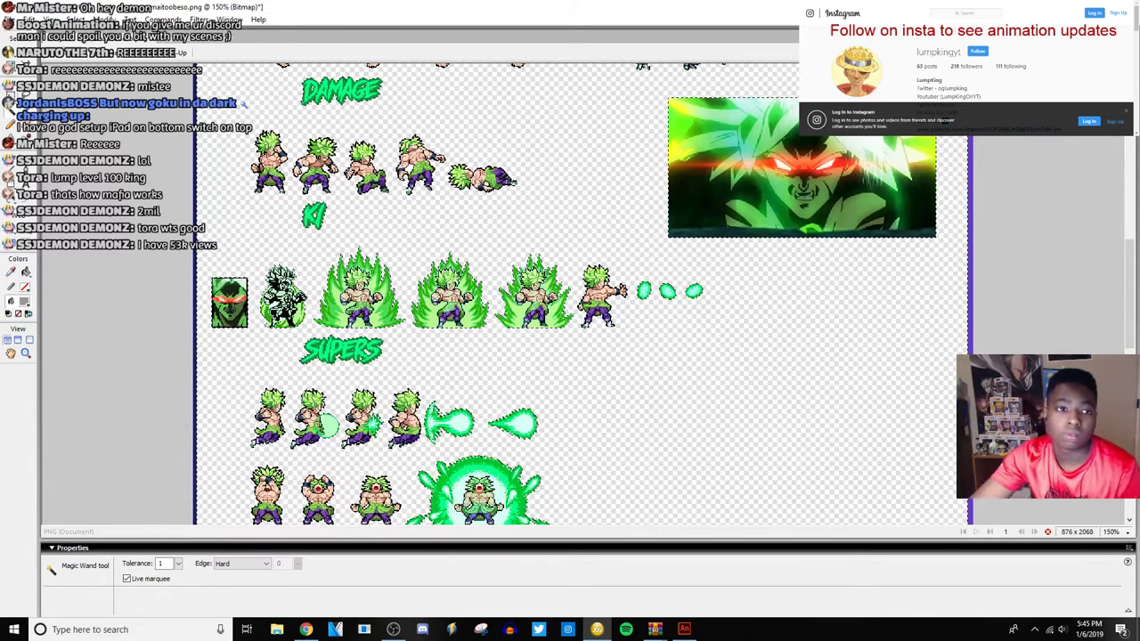
pyautogui.press('m')
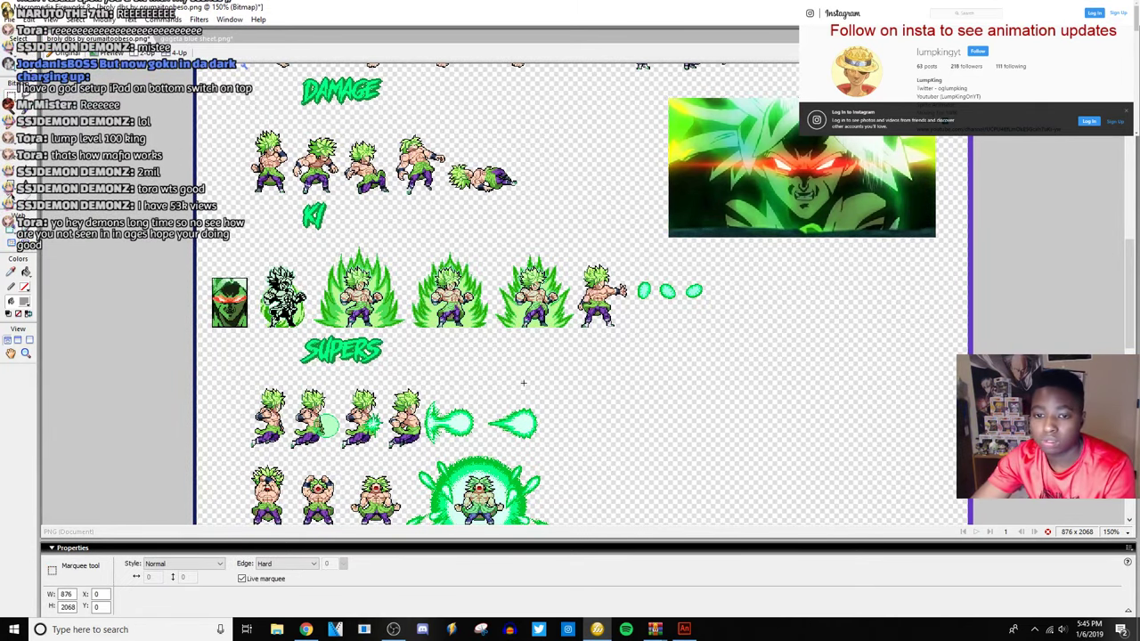
# Look over the super and ultimate attack poses on the Broly sheet and return to Animate.
pyautogui.scroll(-5, 524, 383)
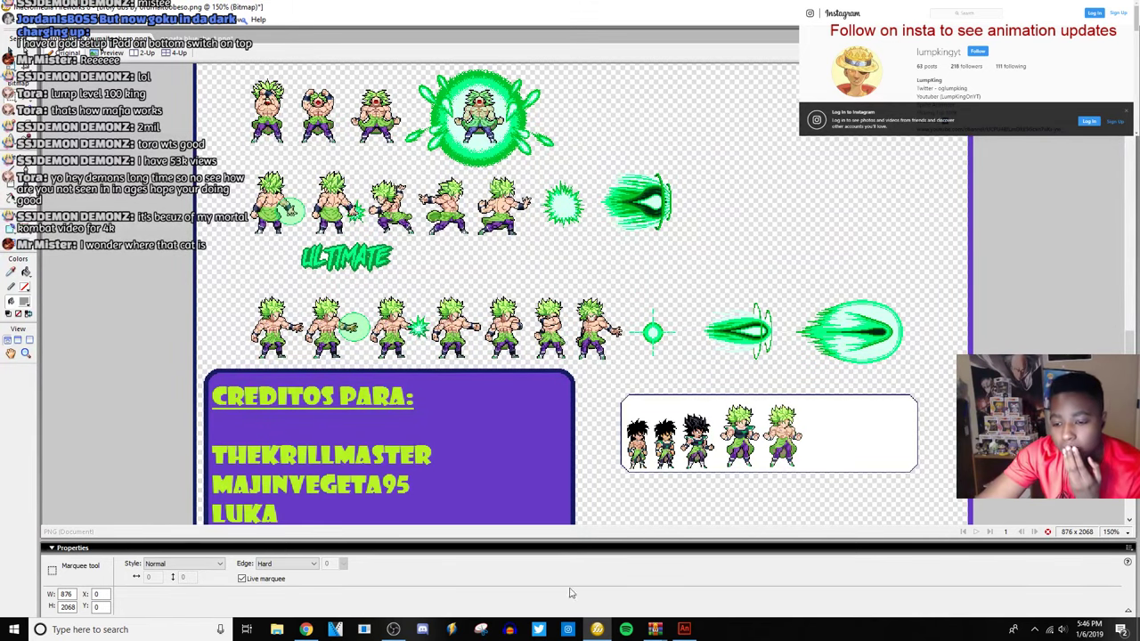
pyautogui.click(684, 629)
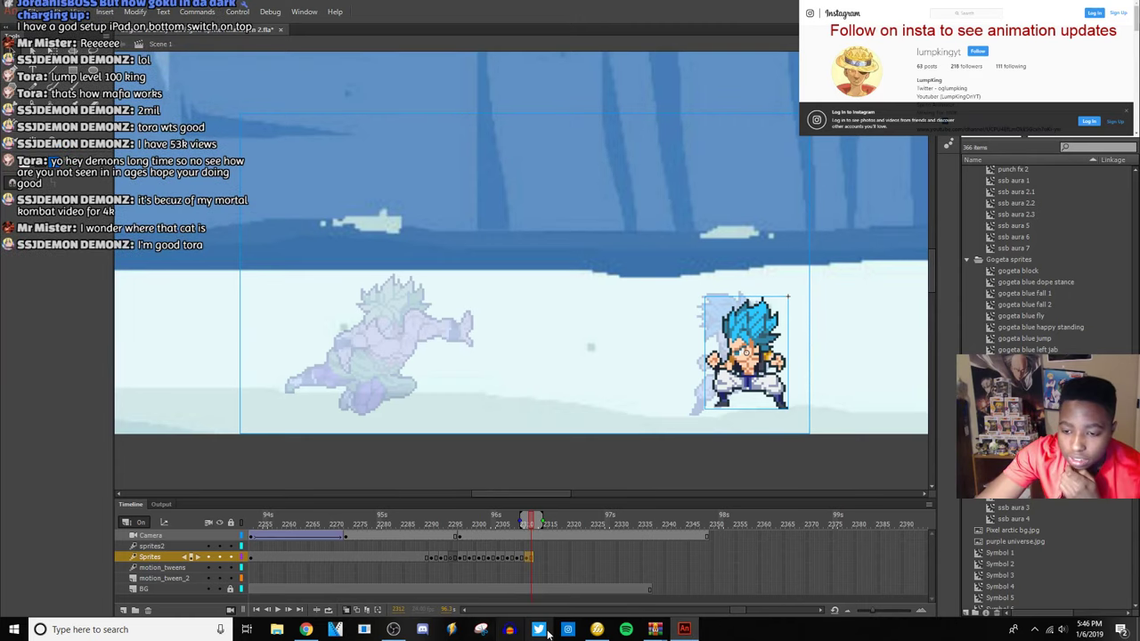
pyautogui.click(598, 632)
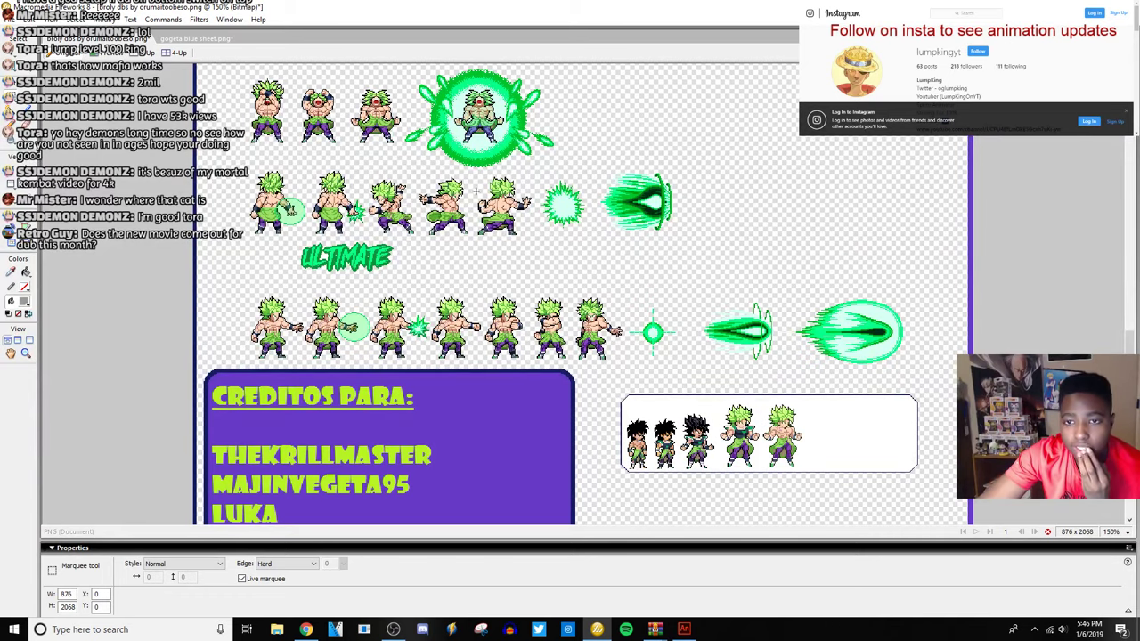
pyautogui.click(684, 628)
# Find the unnamed Broly ki-throwing symbol near the end of the library's numbered symbols and rename it "broly ki throw".
pyautogui.scroll(-10, 1042, 258)
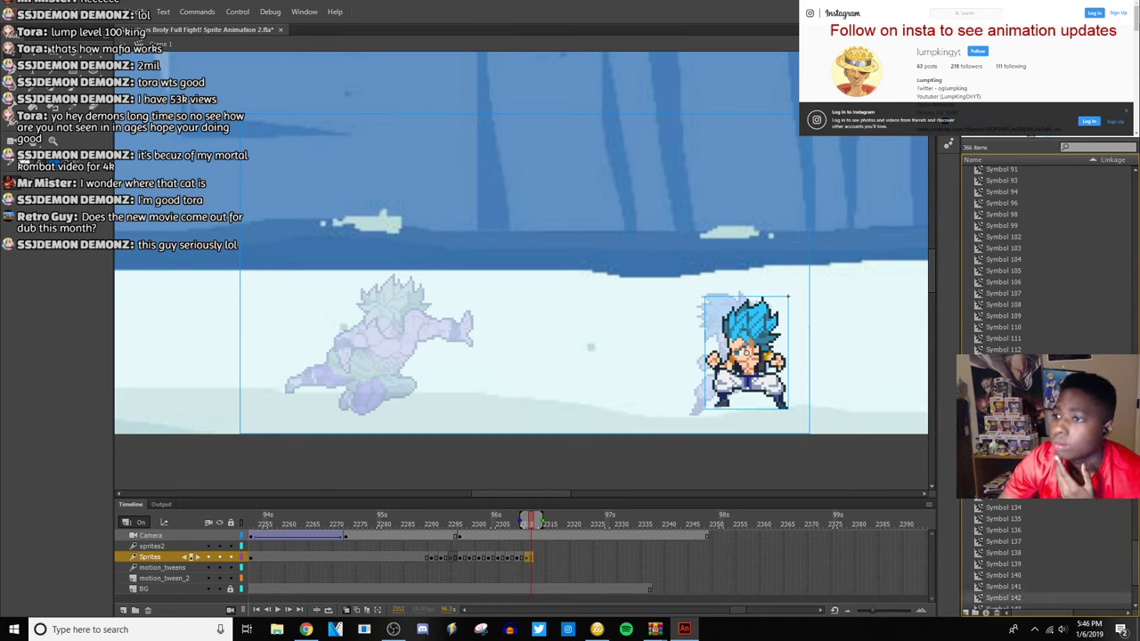
pyautogui.scroll(-1, 1051, 599)
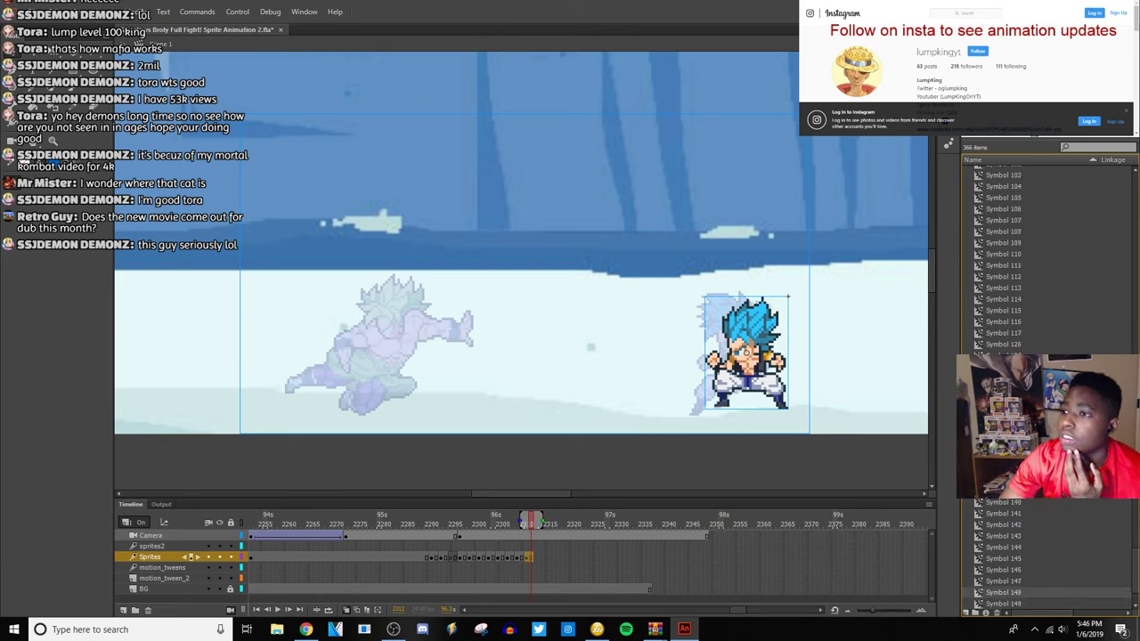
pyautogui.doubleClick(996, 593)
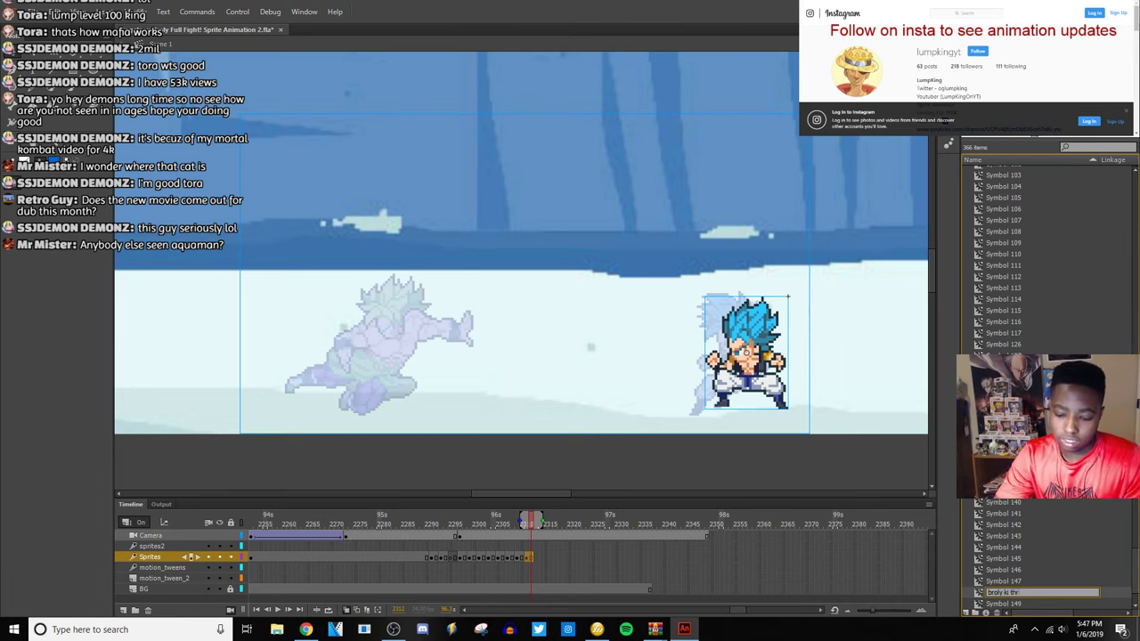
pyautogui.press('Return')
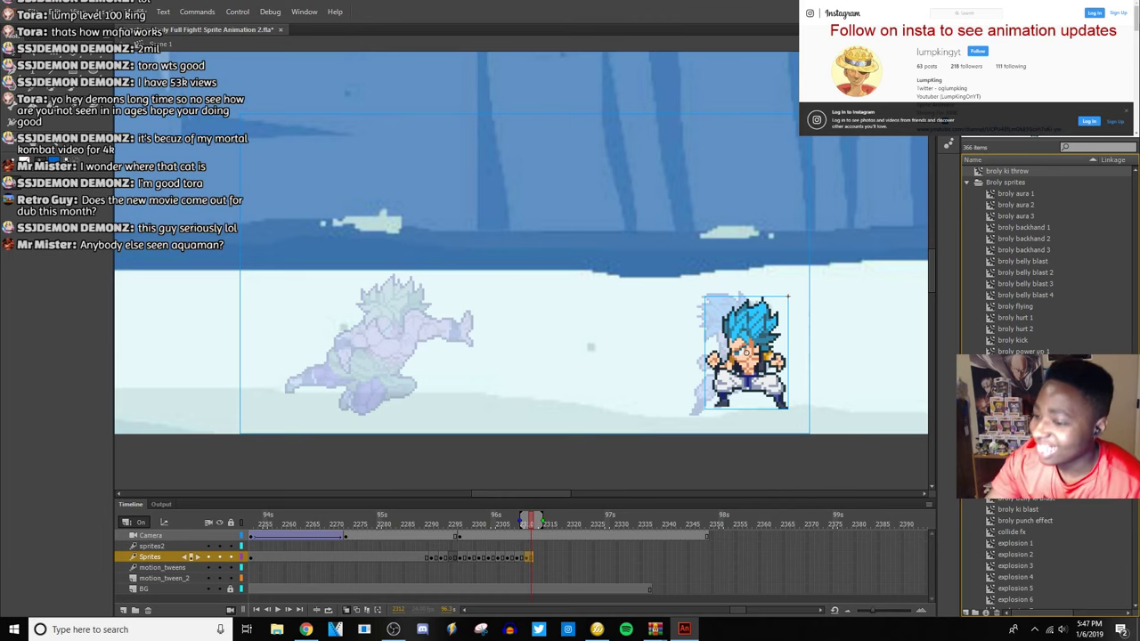
# Compare frames 2310 and 2311 on the Sprites layer and lower Gogeta slightly in frame 2311.
pyautogui.scroll(-10, 1095, 353)
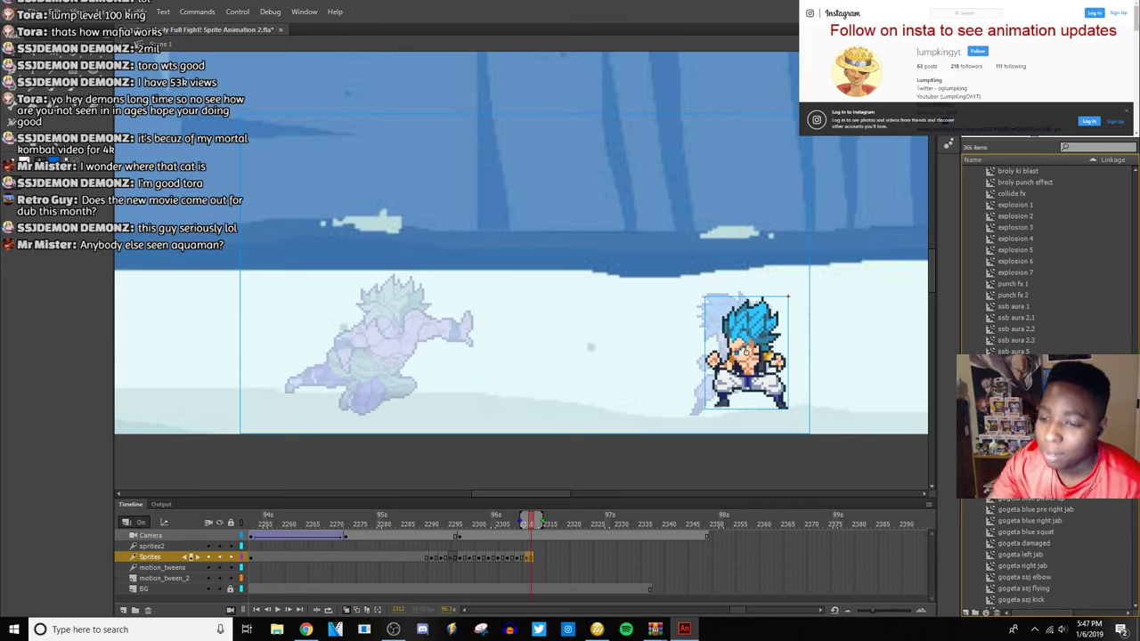
pyautogui.click(653, 396)
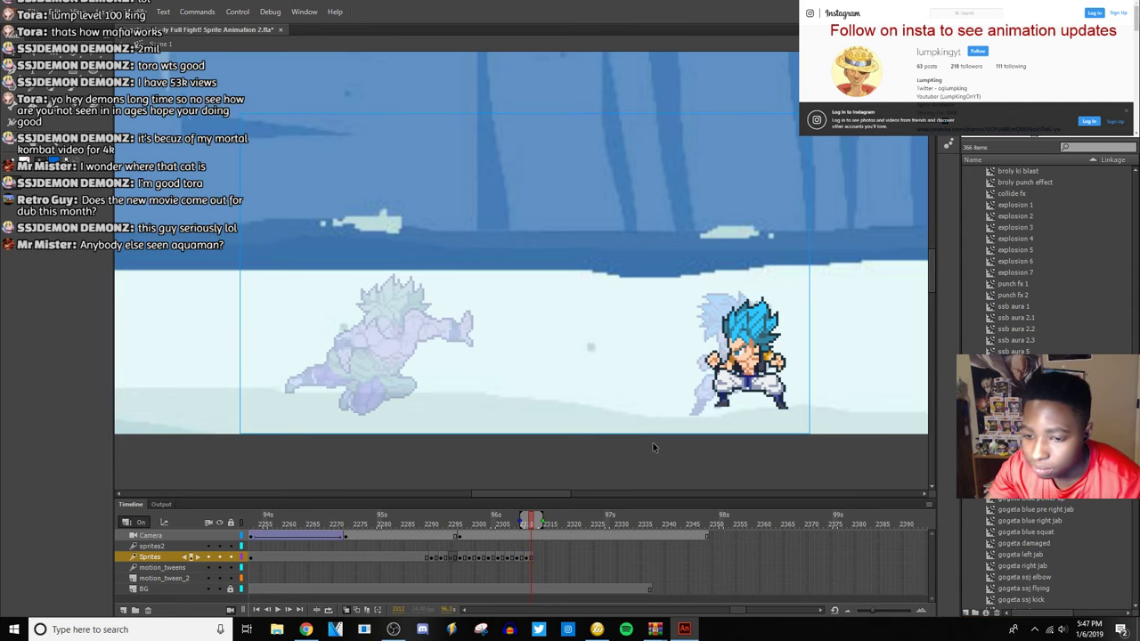
pyautogui.click(524, 560)
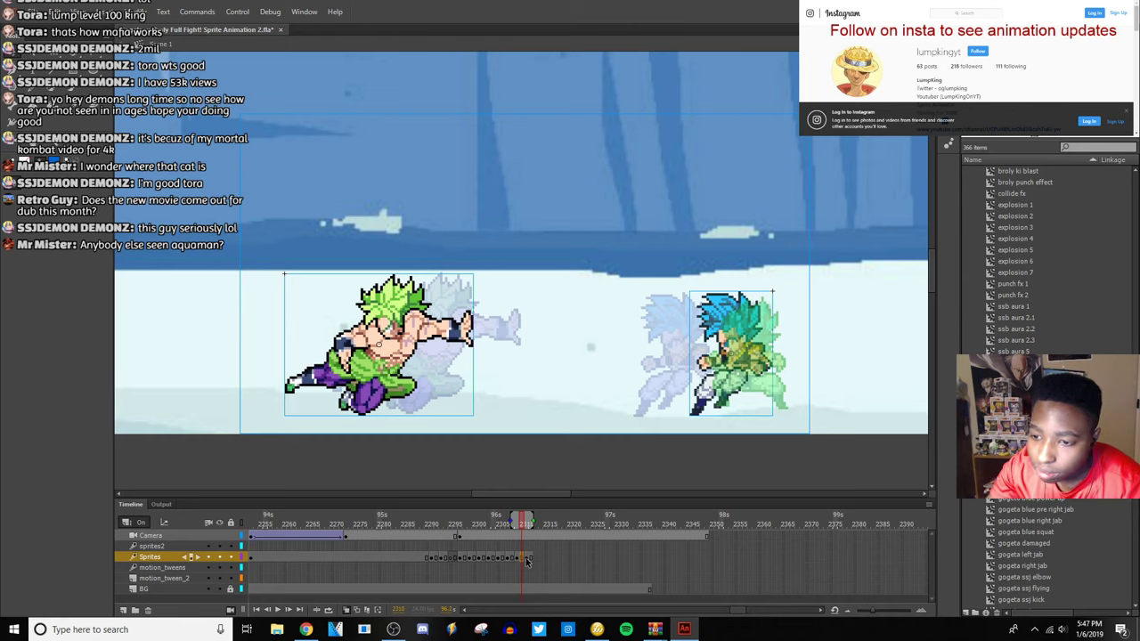
pyautogui.click(527, 559)
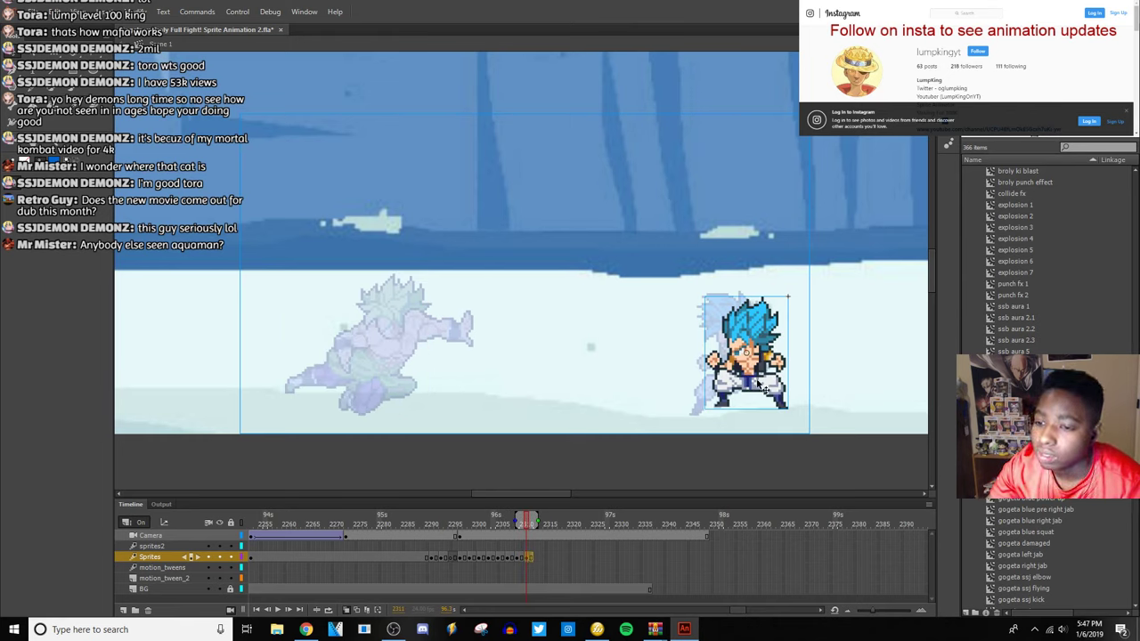
pyautogui.hotkey('ctrl', 'z')
pyautogui.hotkey('ctrl', 'y')
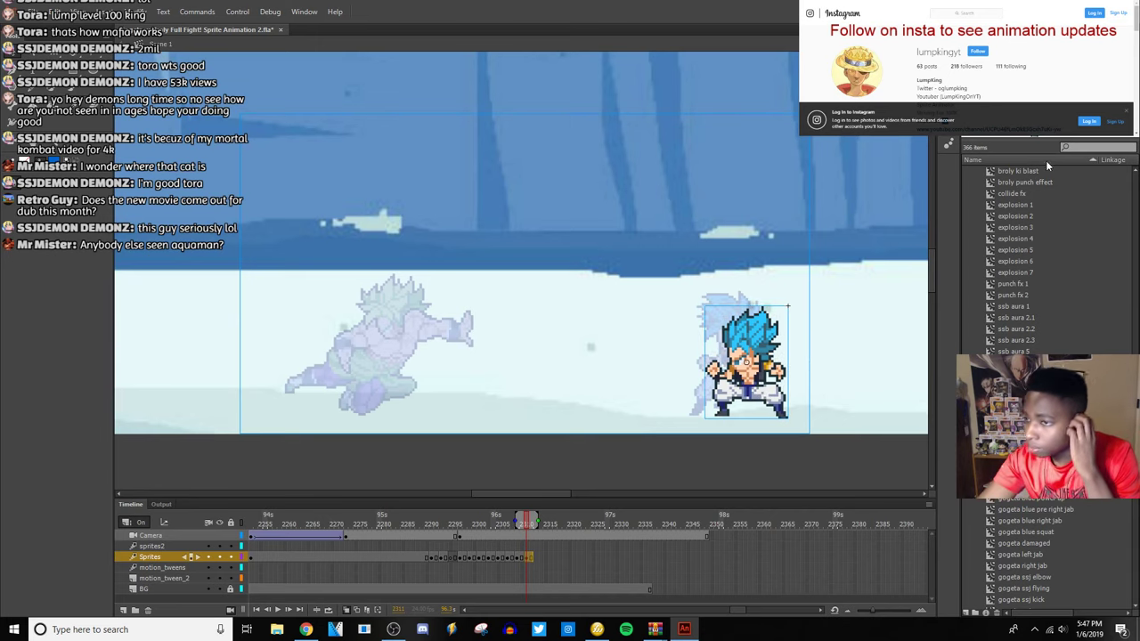
# Place a standing Broly sprite with his arm stretched back over his onion-skinned pose, and add a Sprites keyframe at frame 2313.
pyautogui.scroll(10, 1037, 223)
pyautogui.moveTo(1030, 269); pyautogui.dragTo(379, 356)
pyautogui.scroll(2, 1034, 339)
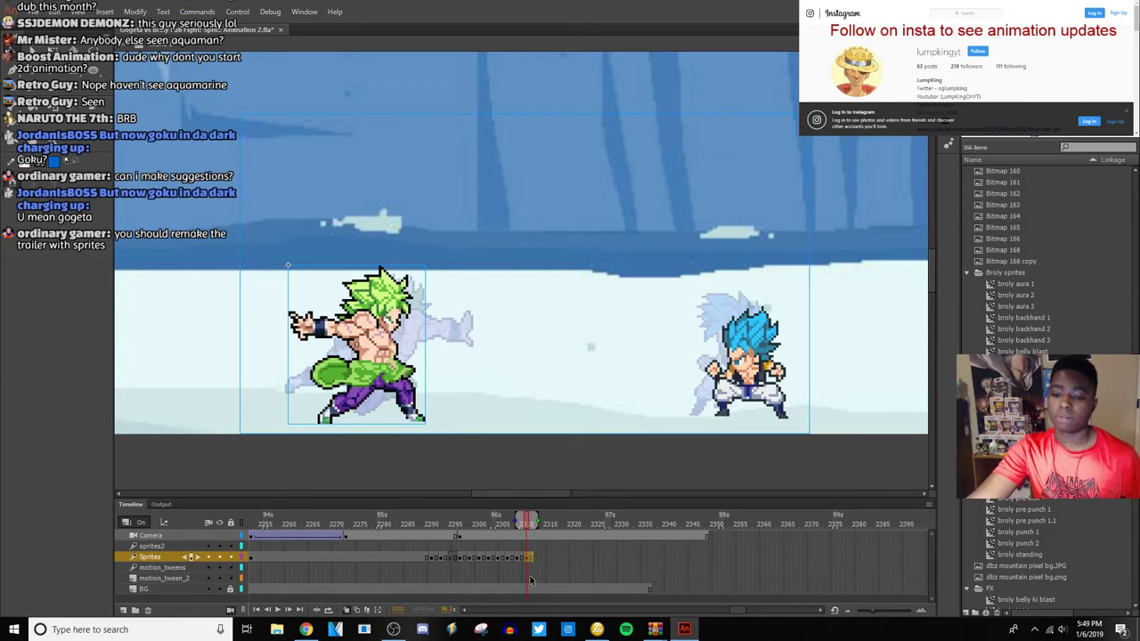
pyautogui.press('F6')
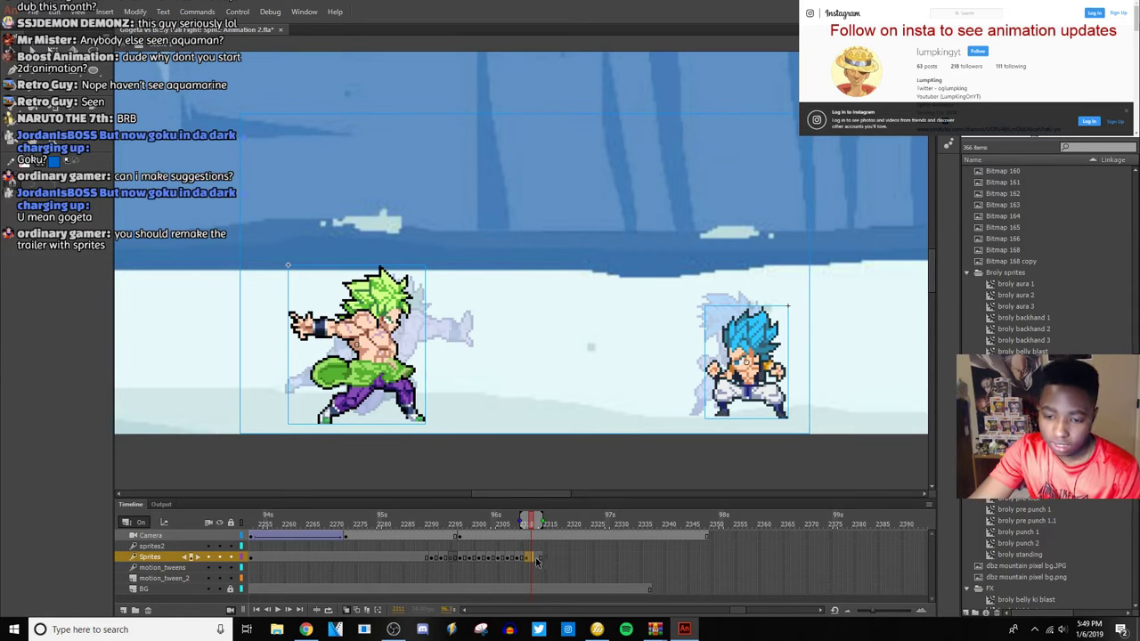
pyautogui.click(535, 557)
# Skip the advertisement on the YouTube music video in Chrome and return to Animate.
pyautogui.hotkey('alt', 'Tab')
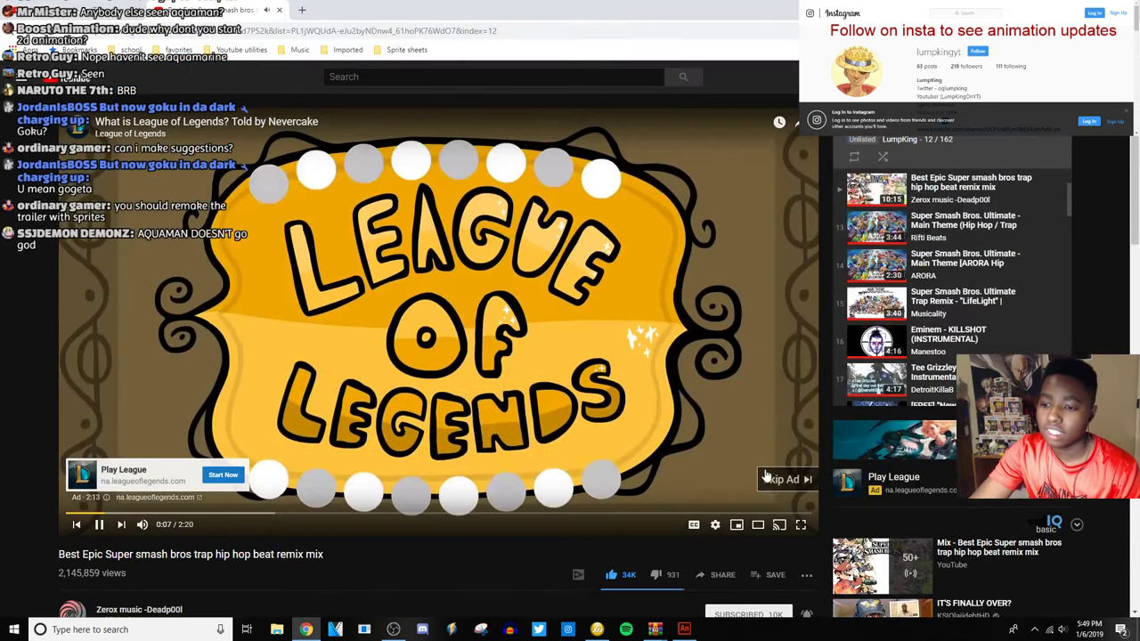
pyautogui.click(767, 476)
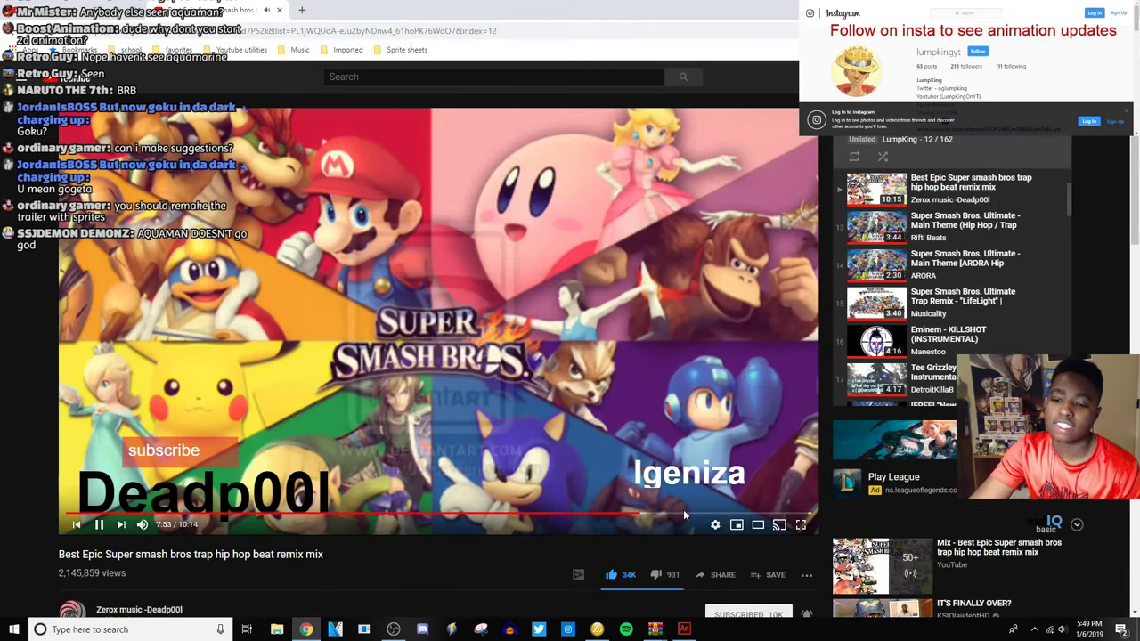
pyautogui.click(684, 629)
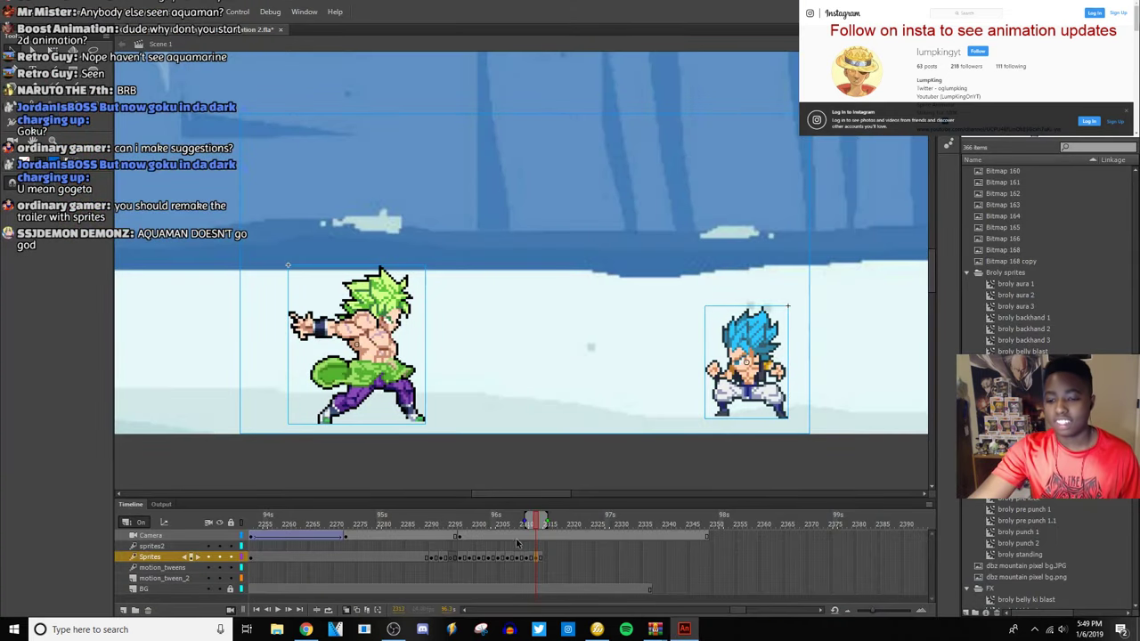
# Delete the Gogeta sprite from frame 2313 on the Sprites layer.
pyautogui.click(690, 401)
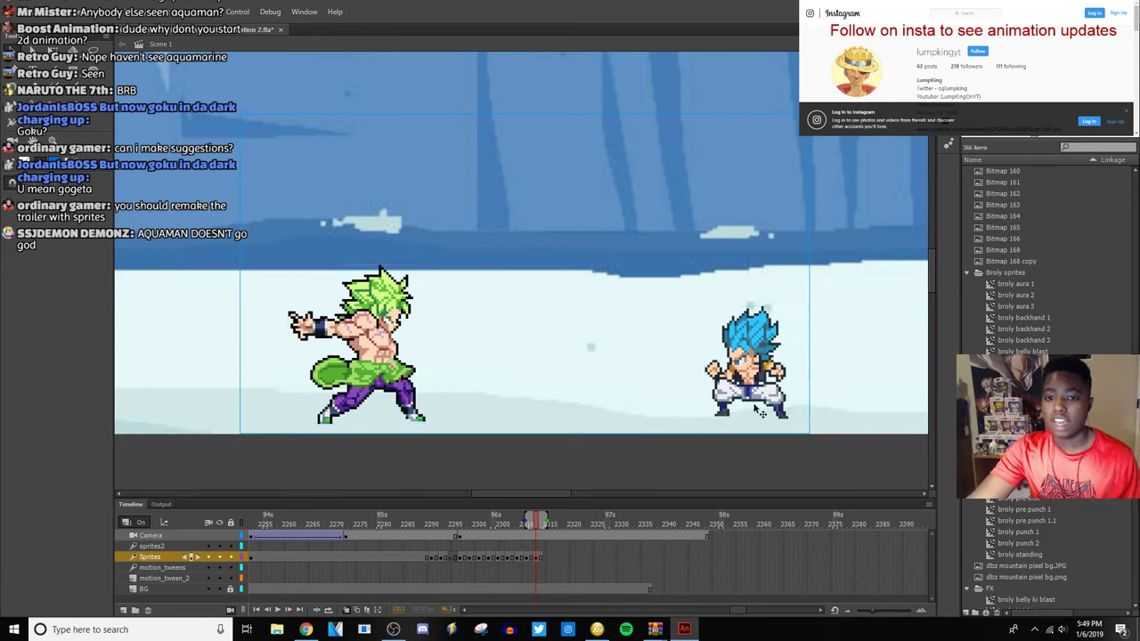
pyautogui.click(743, 410)
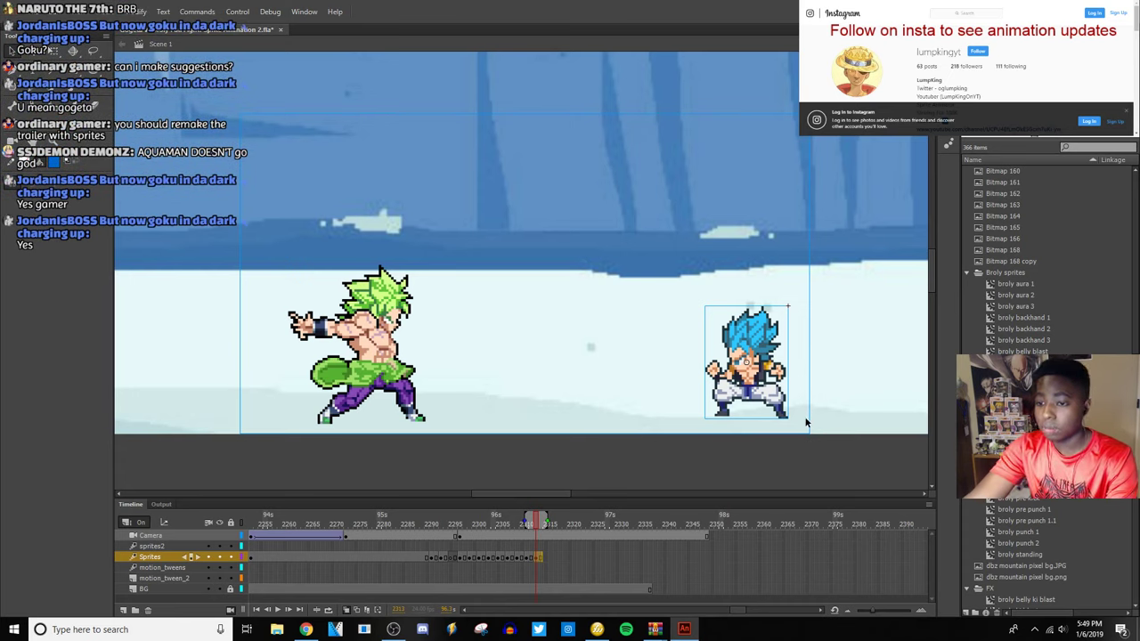
pyautogui.click(805, 414)
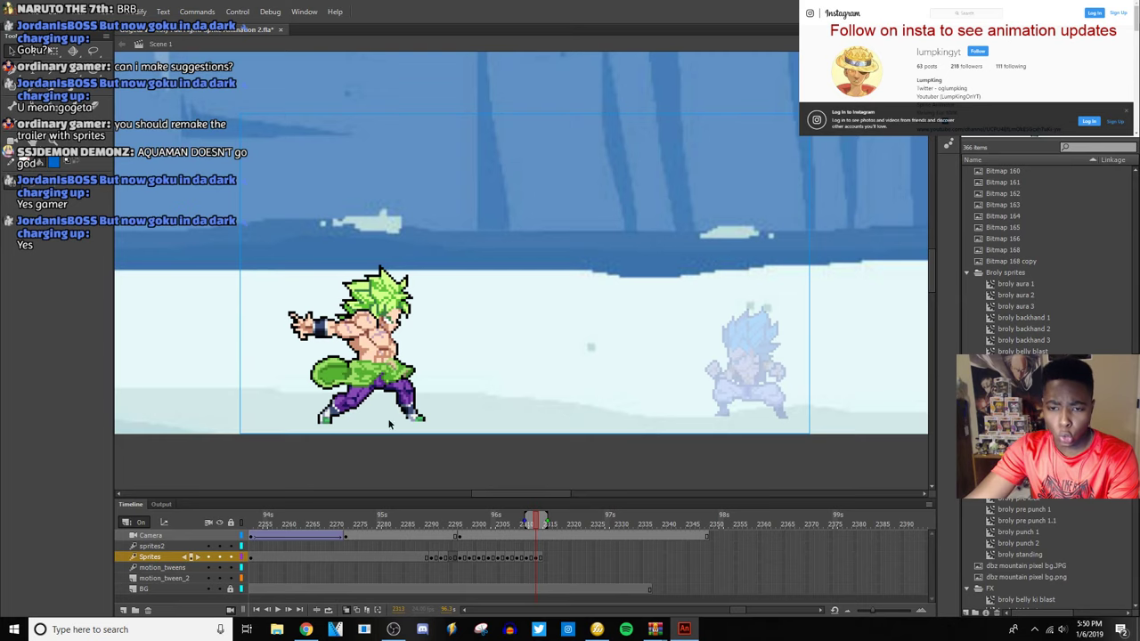
# Check the YouTube music video in Chrome, then return to Animate and look through the library's sprite symbols.
pyautogui.click(310, 629)
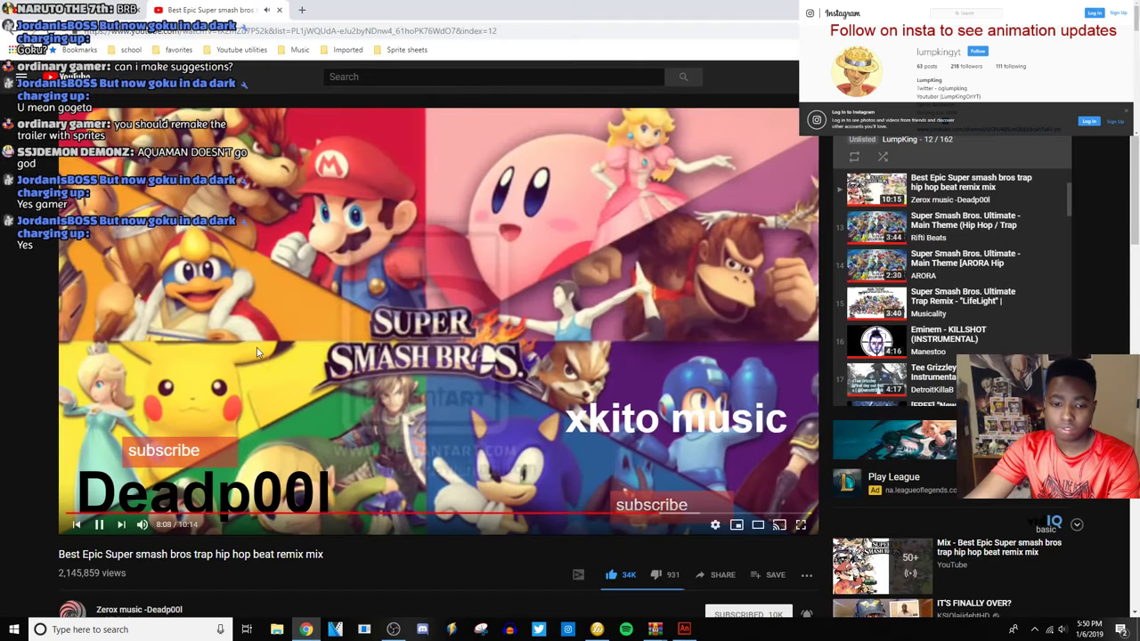
pyautogui.click(678, 630)
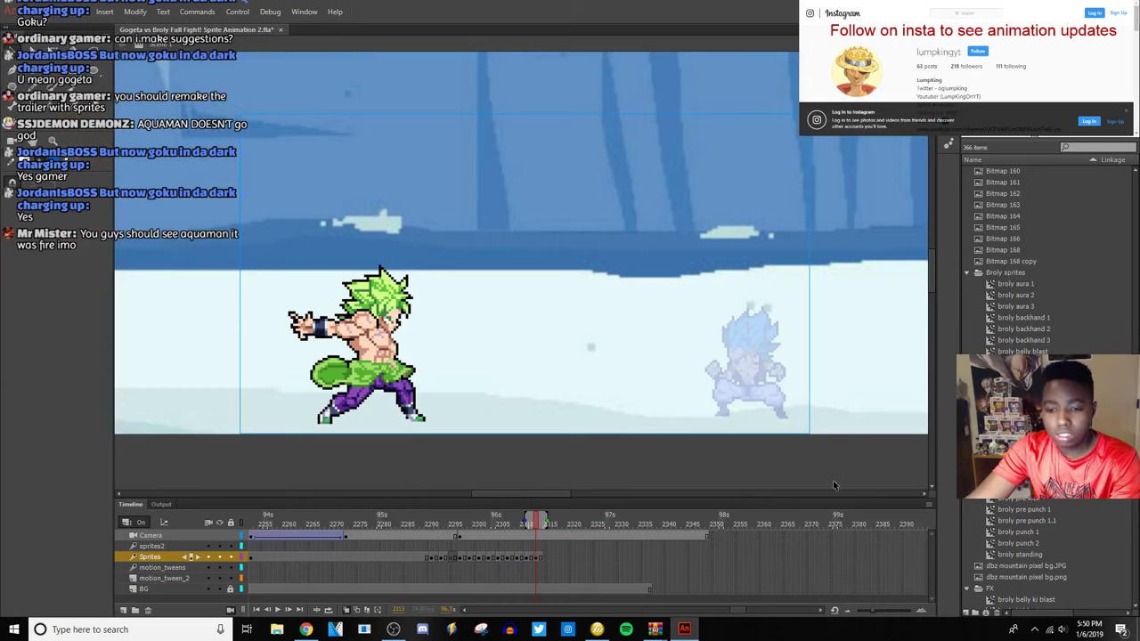
pyautogui.scroll(-10, 1065, 334)
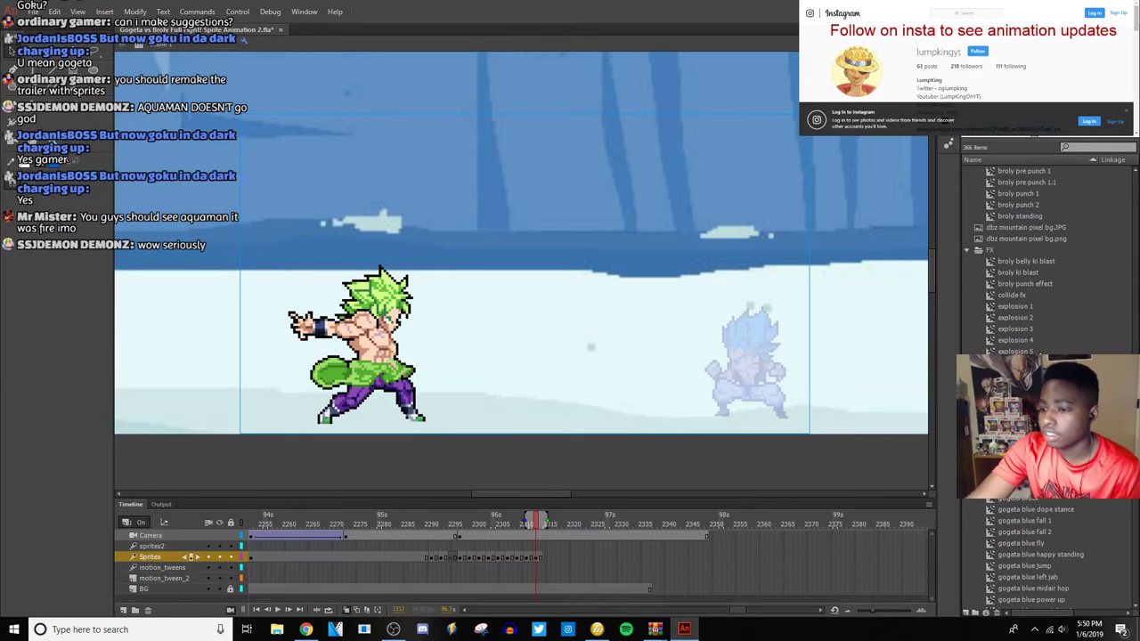
pyautogui.scroll(-4, 1051, 268)
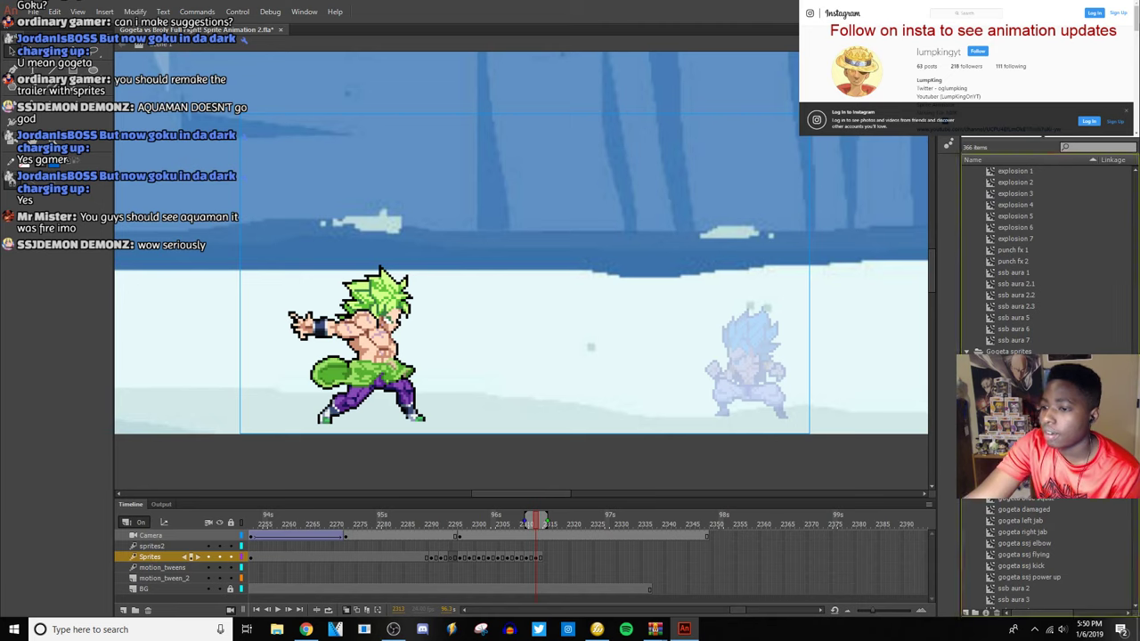
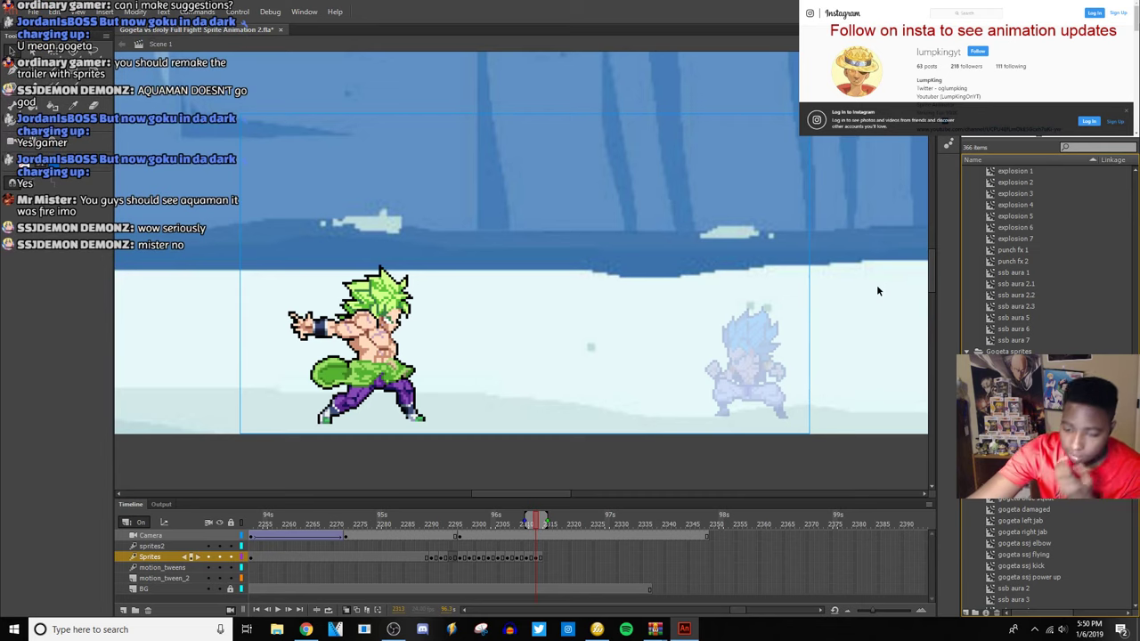
# Copy the fighting-stance Gogeta from the gogeta blue sheet in Fireworks and paste it into frame 2313 in Animate.
pyautogui.click(596, 629)
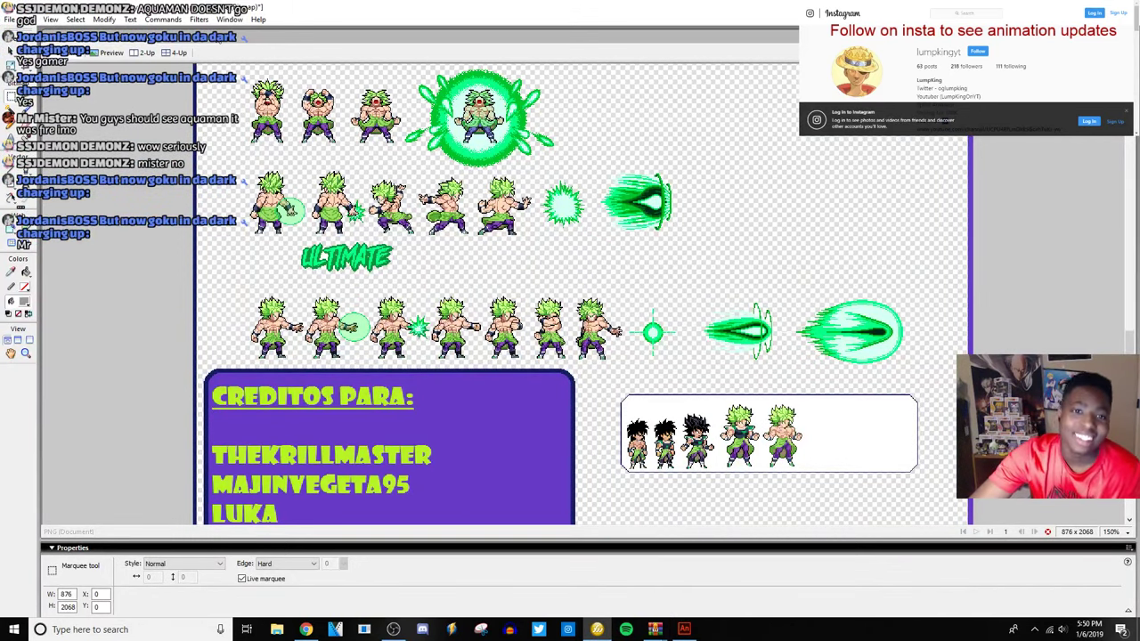
pyautogui.click(211, 39)
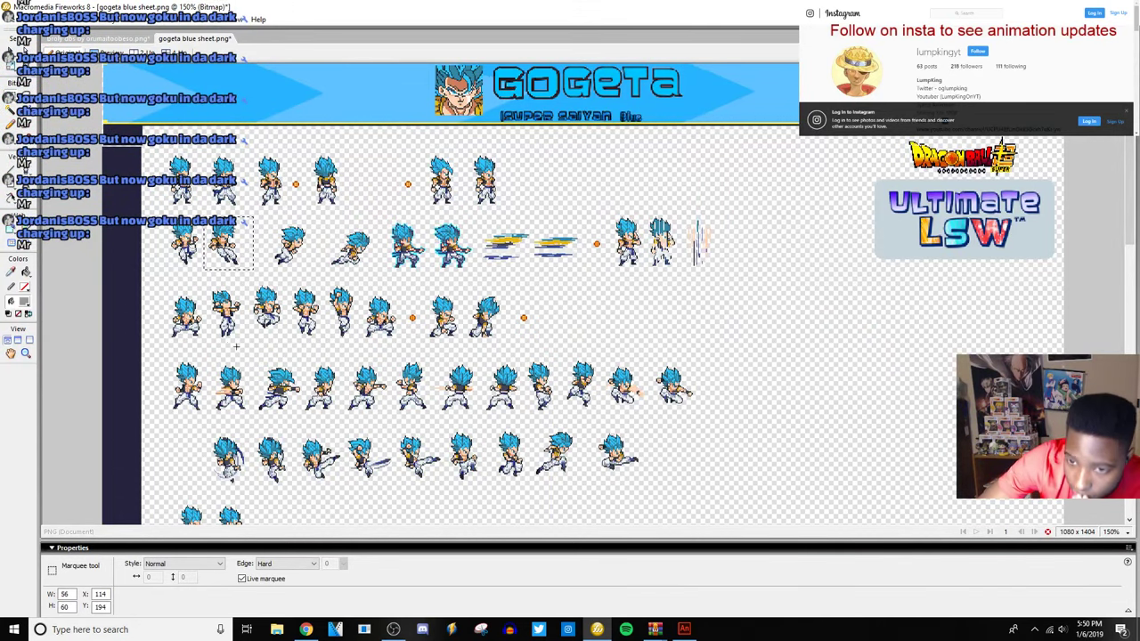
pyautogui.scroll(-1, 211, 399)
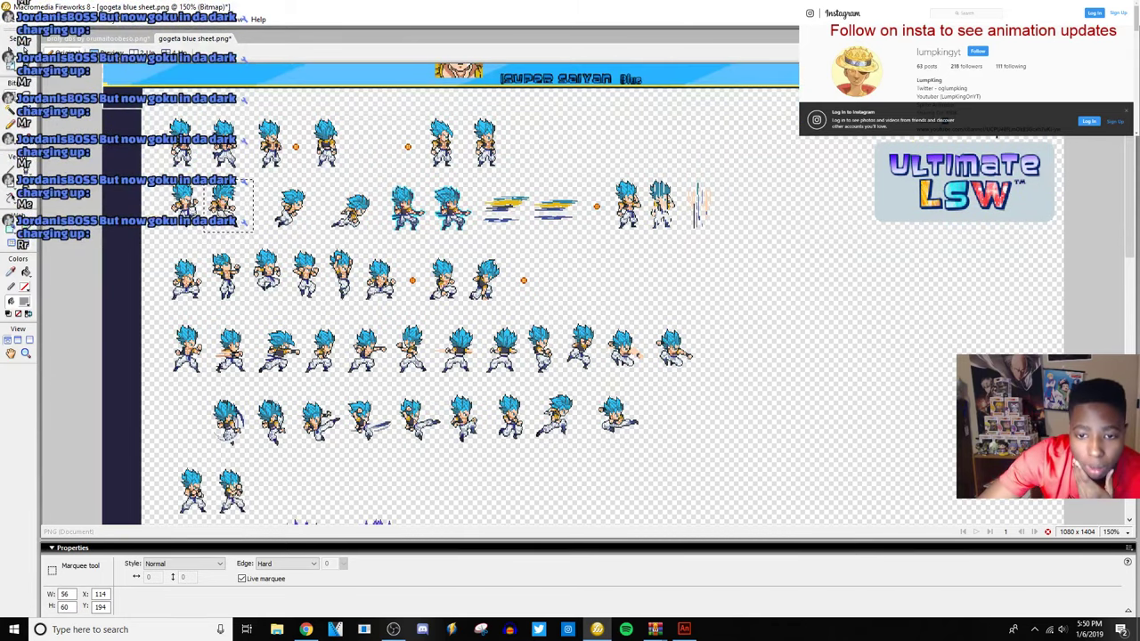
pyautogui.moveTo(170, 321); pyautogui.dragTo(211, 378)
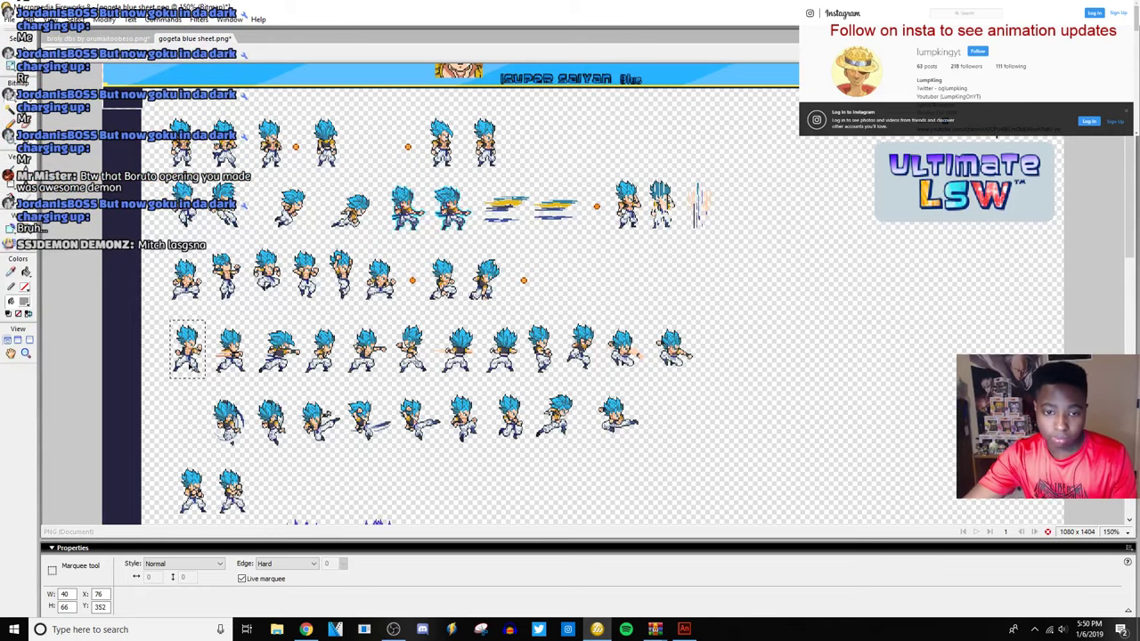
pyautogui.click(684, 628)
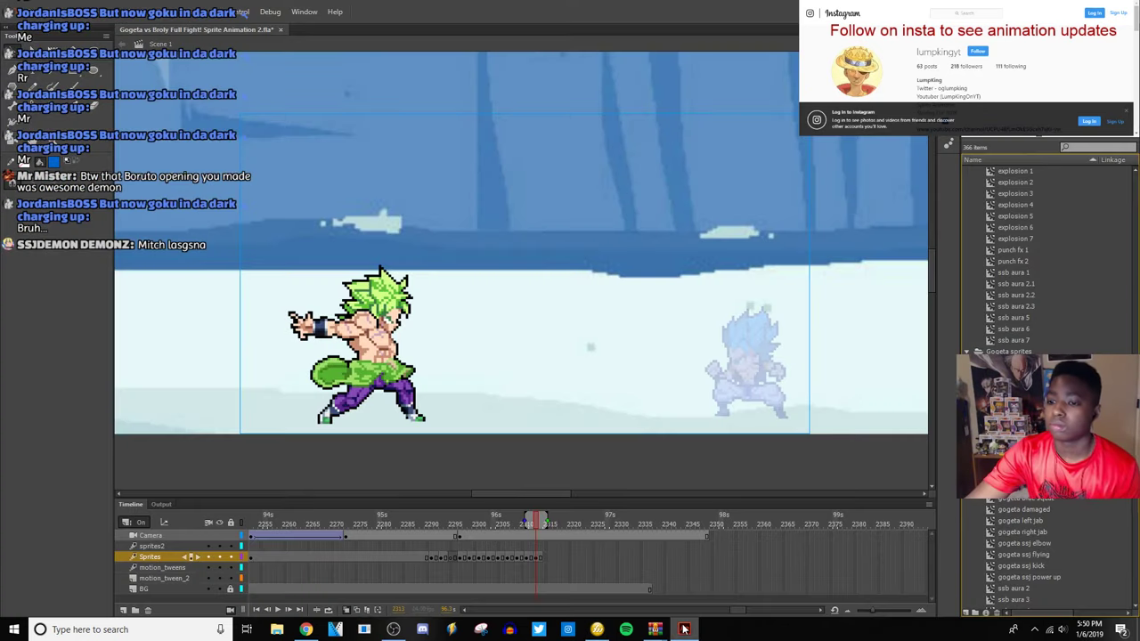
pyautogui.hotkey('ctrl', 'v')
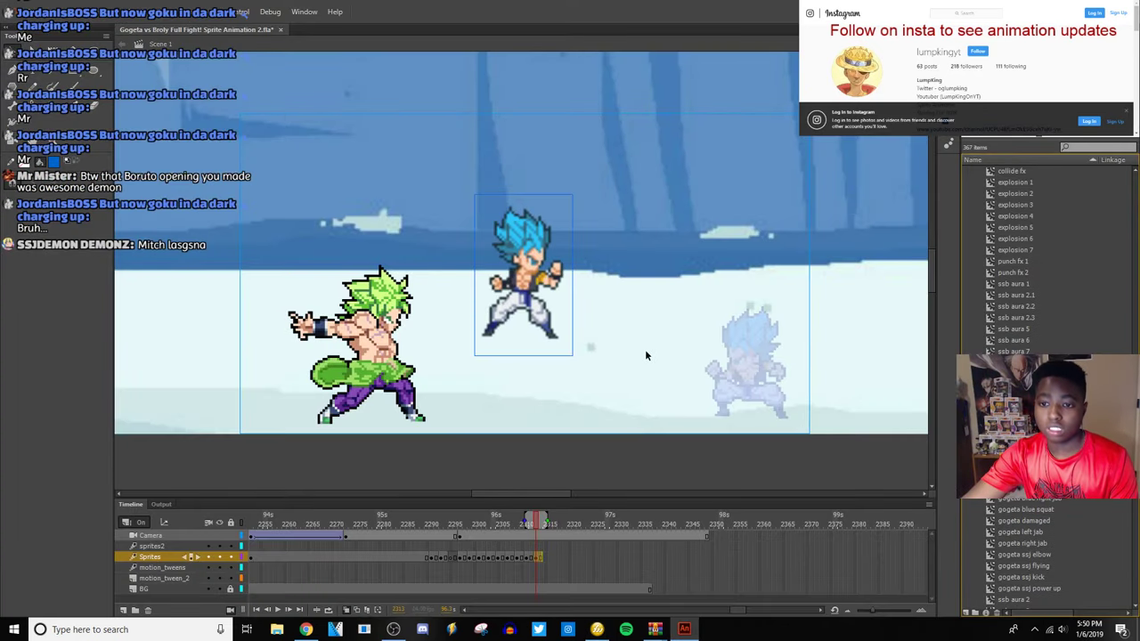
# Convert the pasted Gogeta bitmap to vector artwork with Trace Bitmap.
pyautogui.rightClick(539, 316)
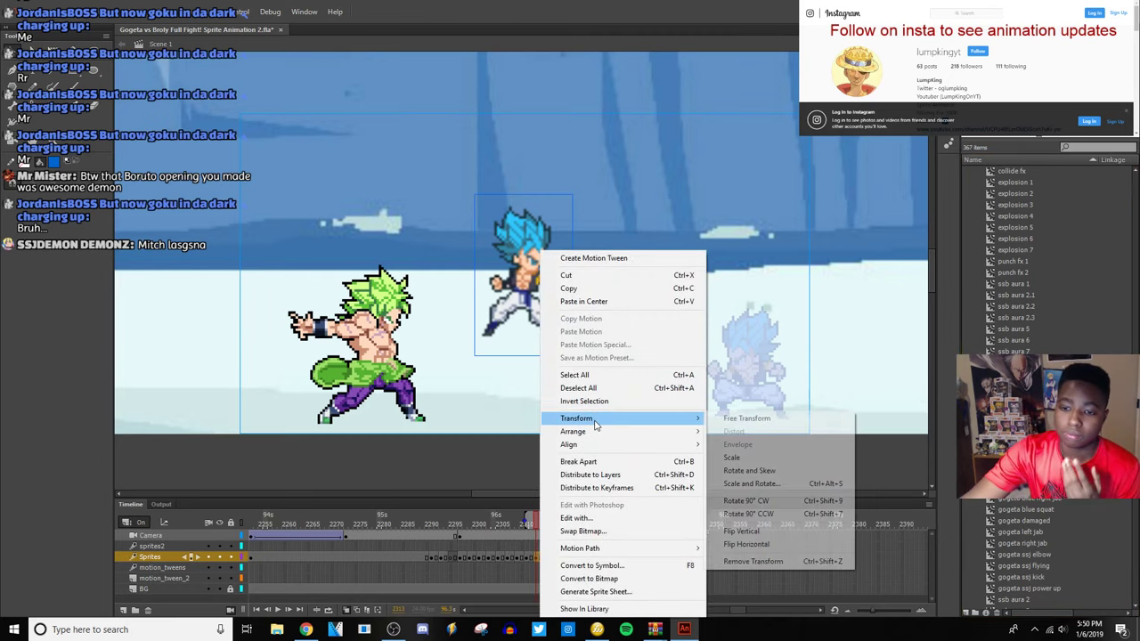
pyautogui.click(486, 220)
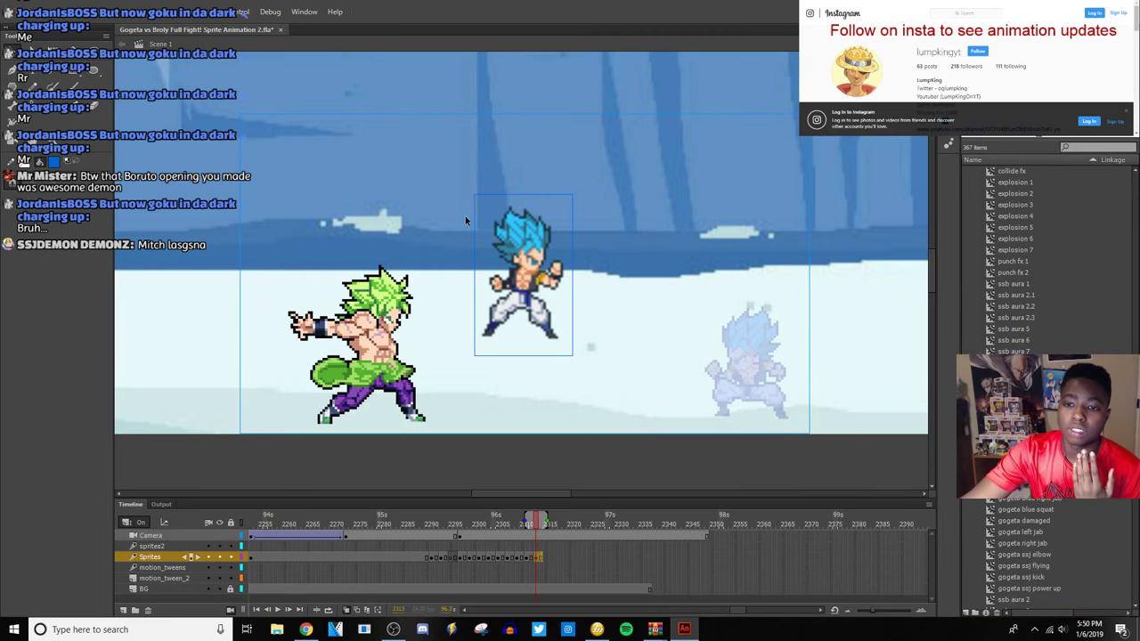
pyautogui.click(136, 11)
pyautogui.moveTo(208, 86)
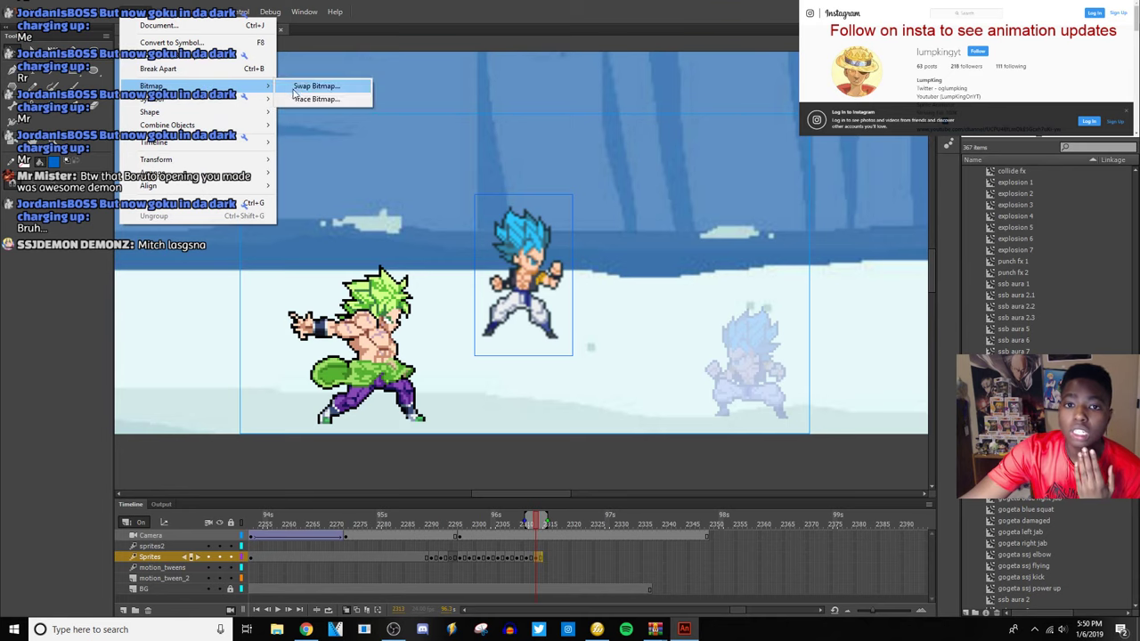
pyautogui.click(299, 94)
pyautogui.press('Return')
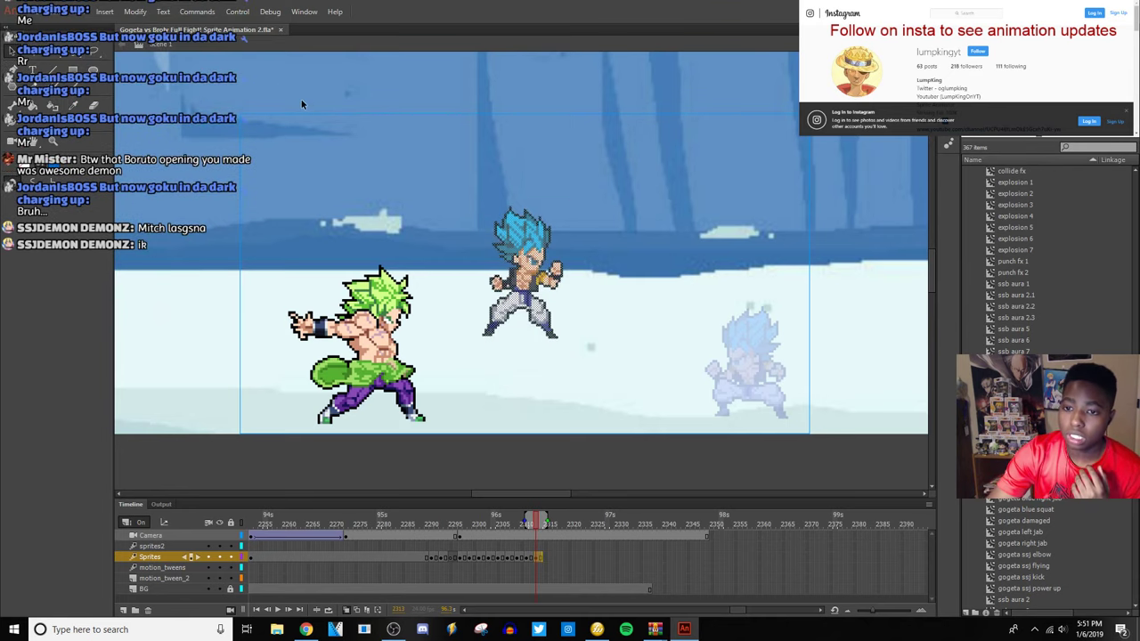
# Convert the traced Gogeta to a movie clip symbol named "gogeta blue fight stance" in the Gogeta sprites folder.
pyautogui.press('F8')
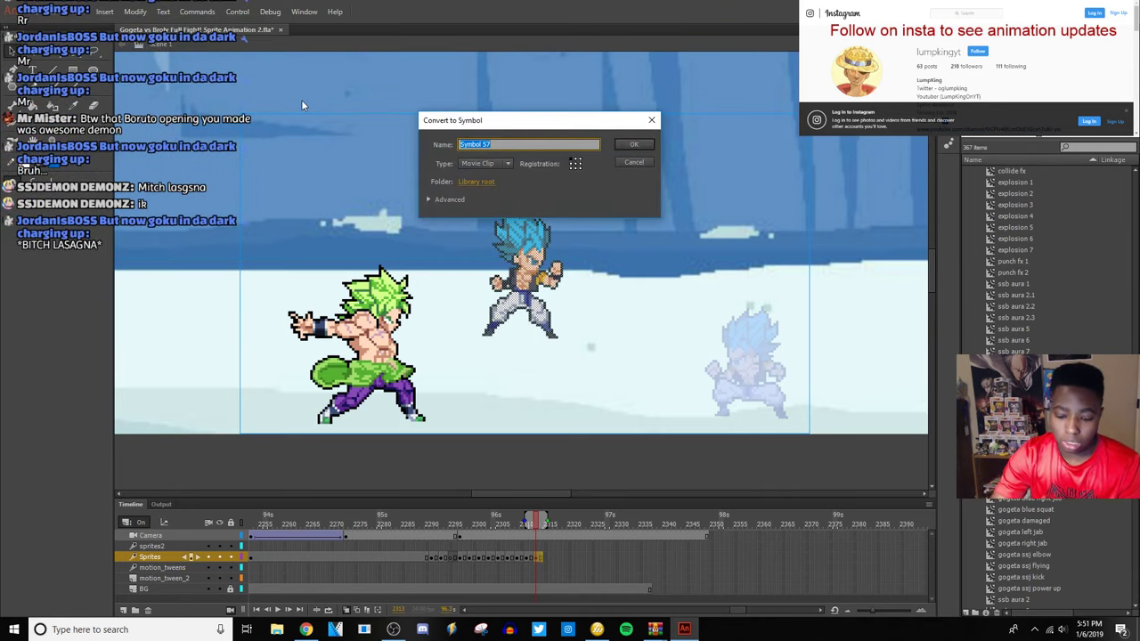
pyautogui.write('gogeta ')
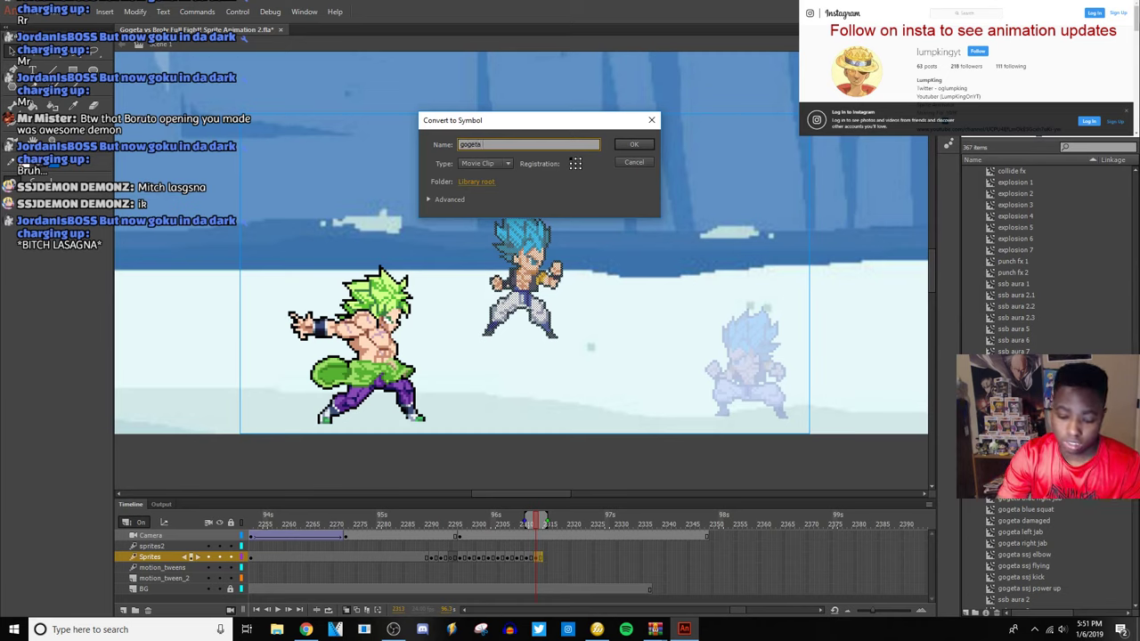
pyautogui.write('blue figh')
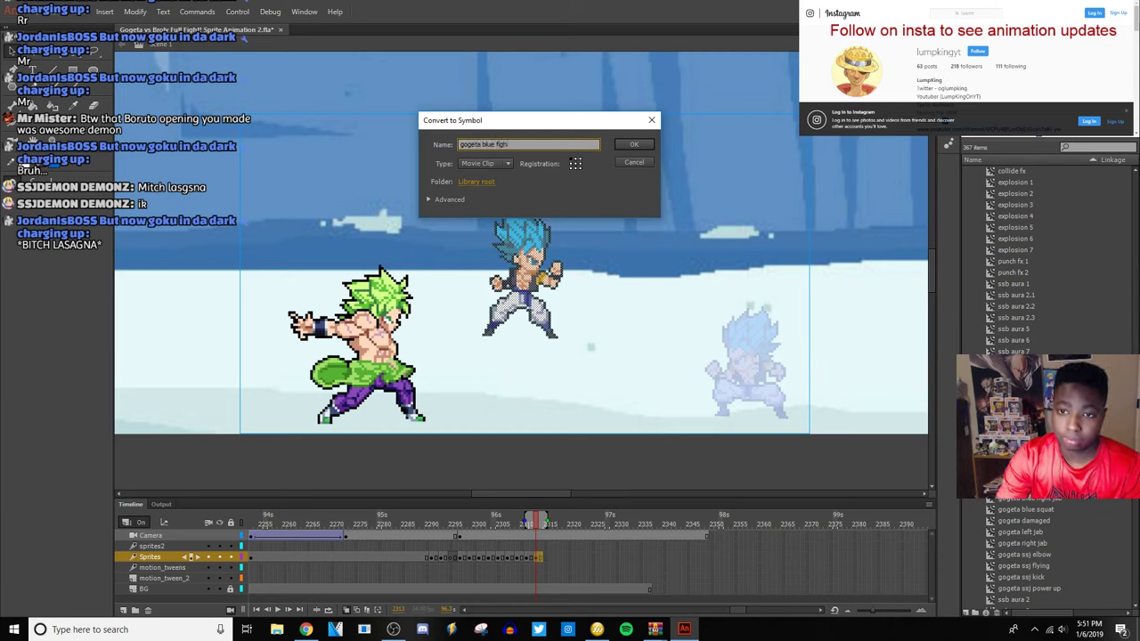
pyautogui.write('t stance')
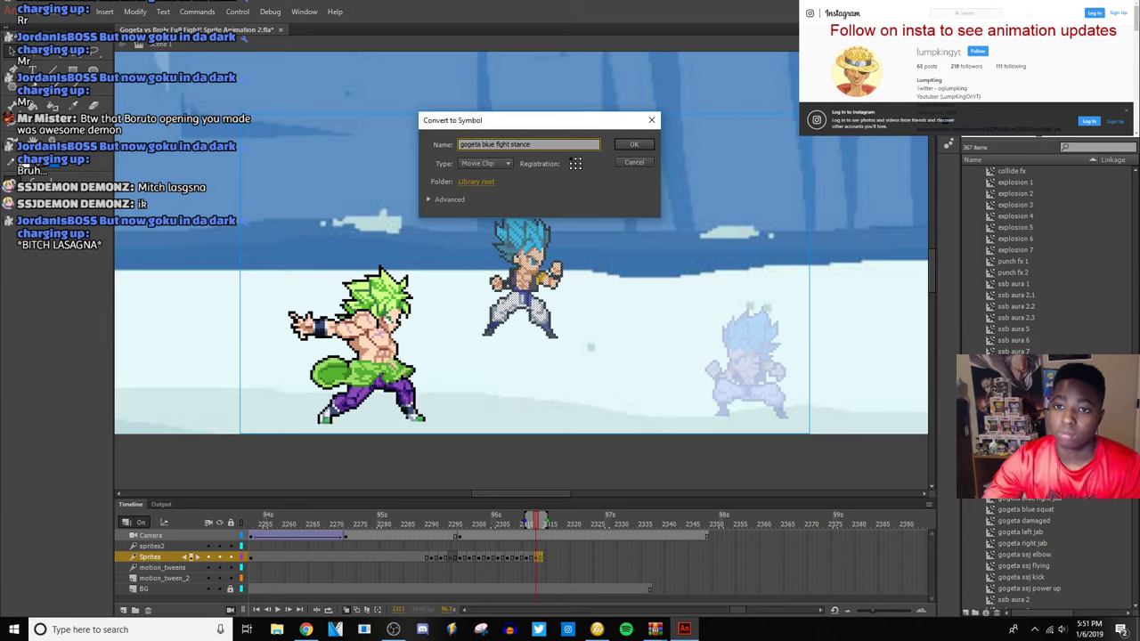
pyautogui.click(489, 182)
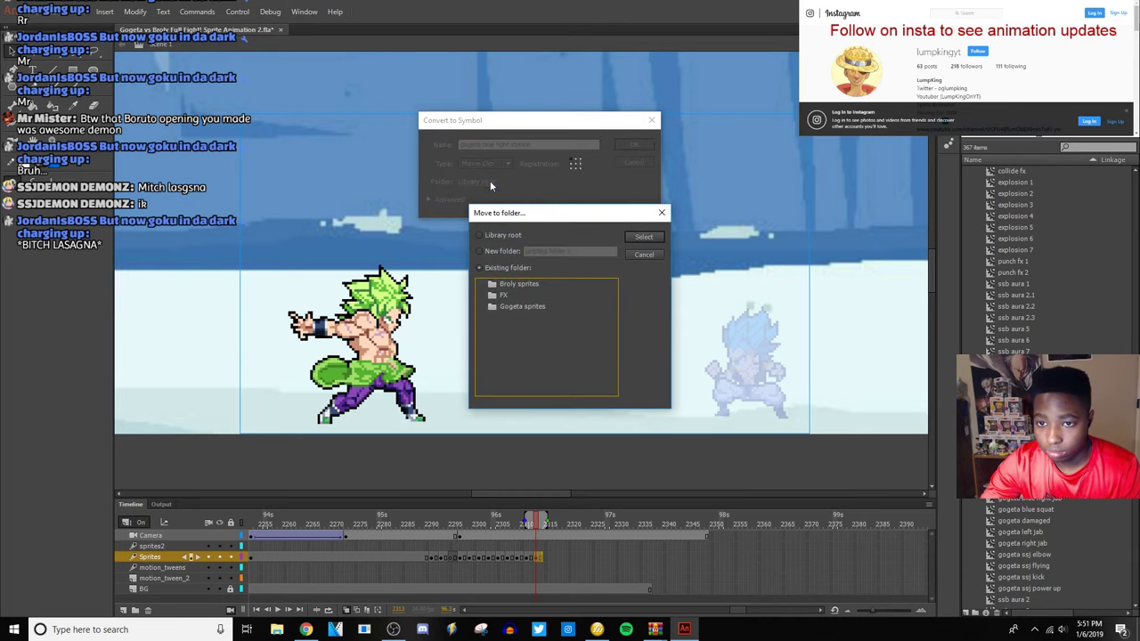
pyautogui.click(541, 304)
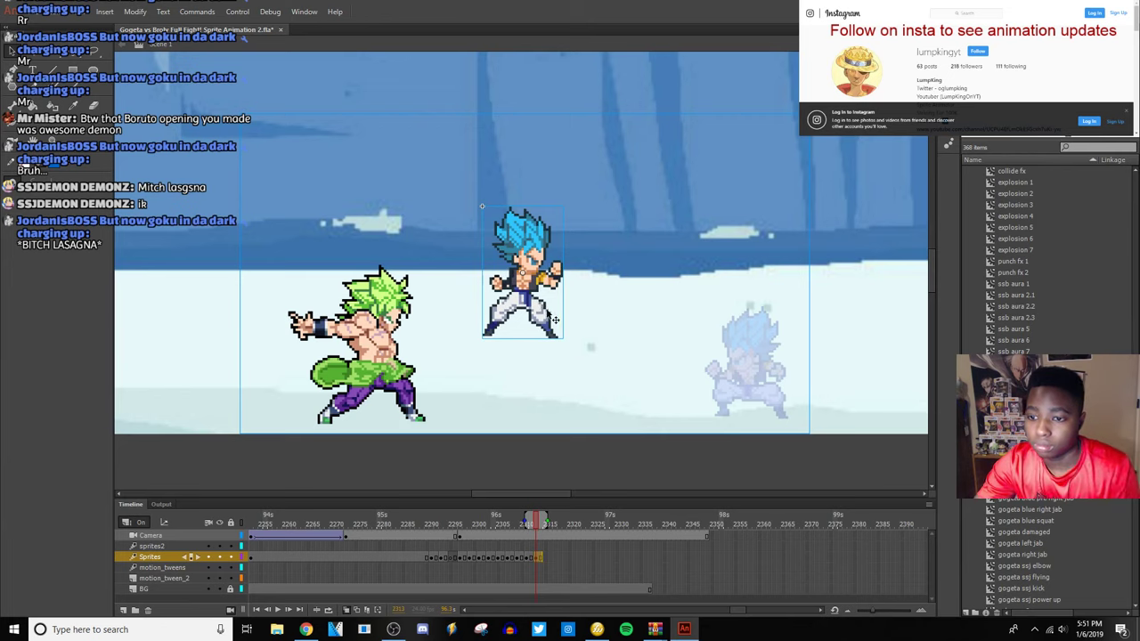
# Flip the Gogeta fight stance horizontally to face Broly and move it over his onion-skinned pose.
pyautogui.rightClick(536, 317)
pyautogui.moveTo(658, 368)
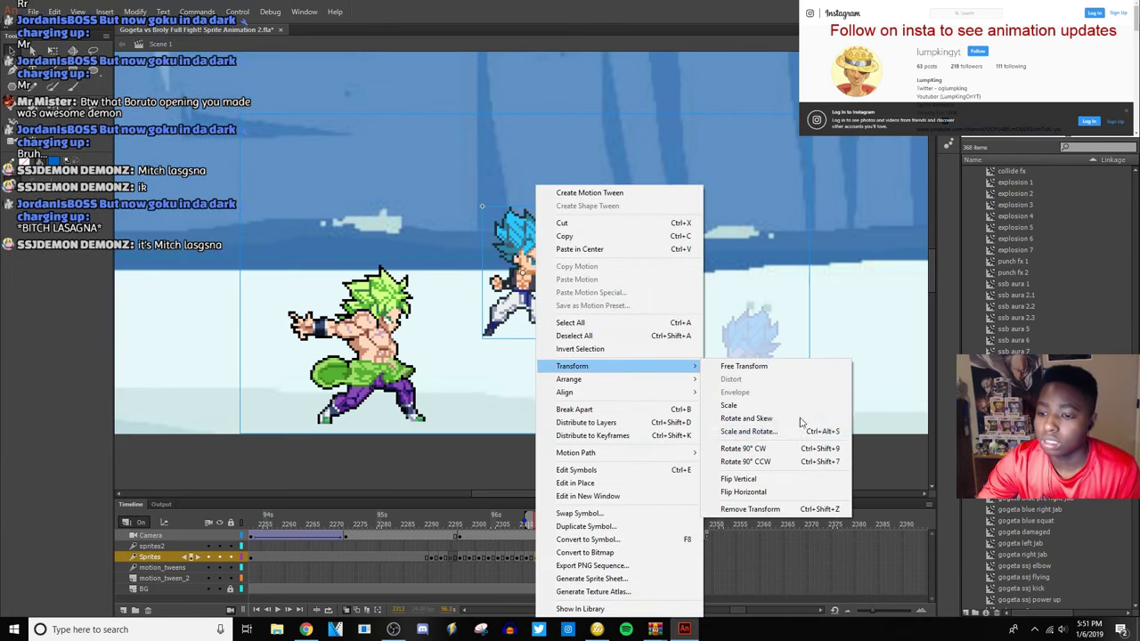
pyautogui.click(742, 491)
pyautogui.press('.')
pyautogui.press('.')
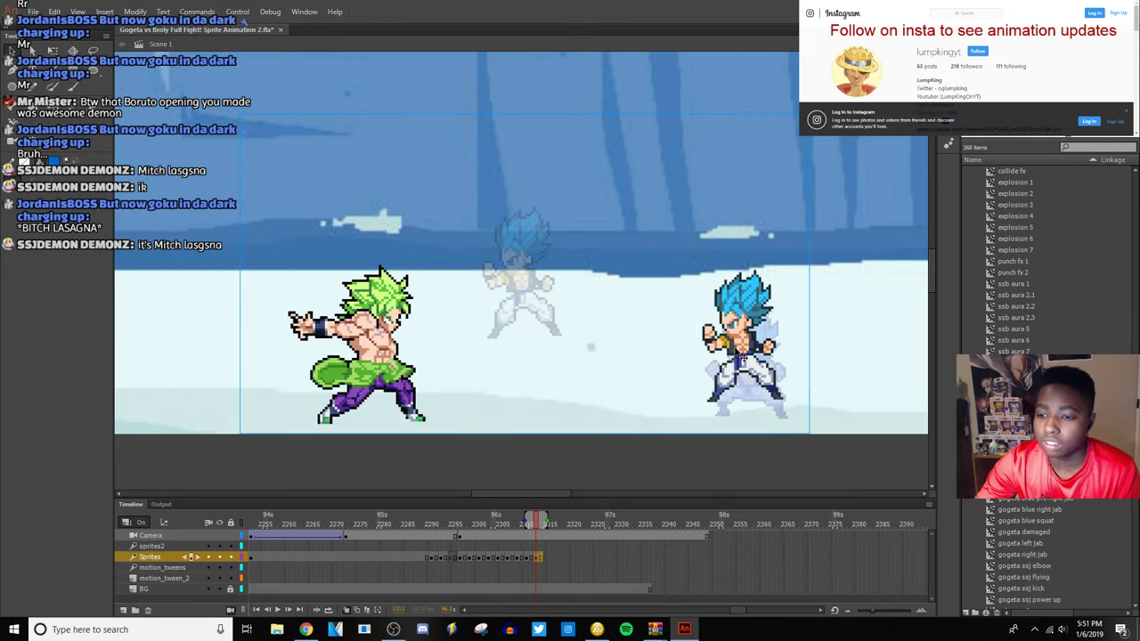
pyautogui.press('.')
pyautogui.press('.')
# Fine-tune the Gogeta fight stance's position against his onion-skinned pose in frame 2313.
pyautogui.scroll(2, 751, 364)
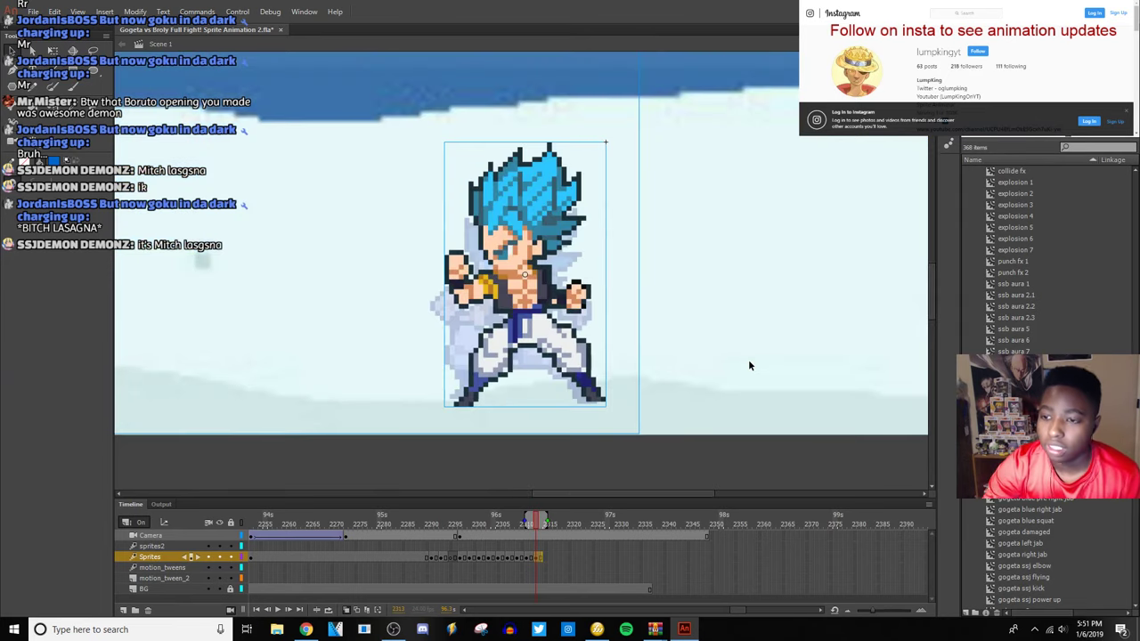
pyautogui.moveTo(498, 392); pyautogui.dragTo(508, 357)
pyautogui.moveTo(600, 351); pyautogui.dragTo(589, 354)
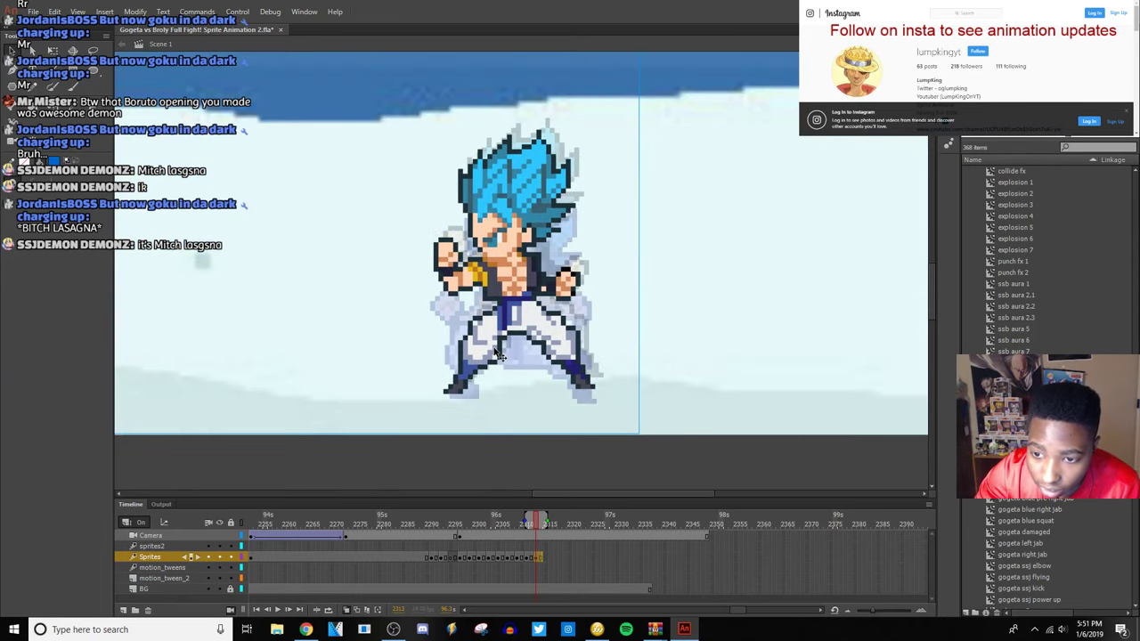
pyautogui.hotkey('ctrl', 'z')
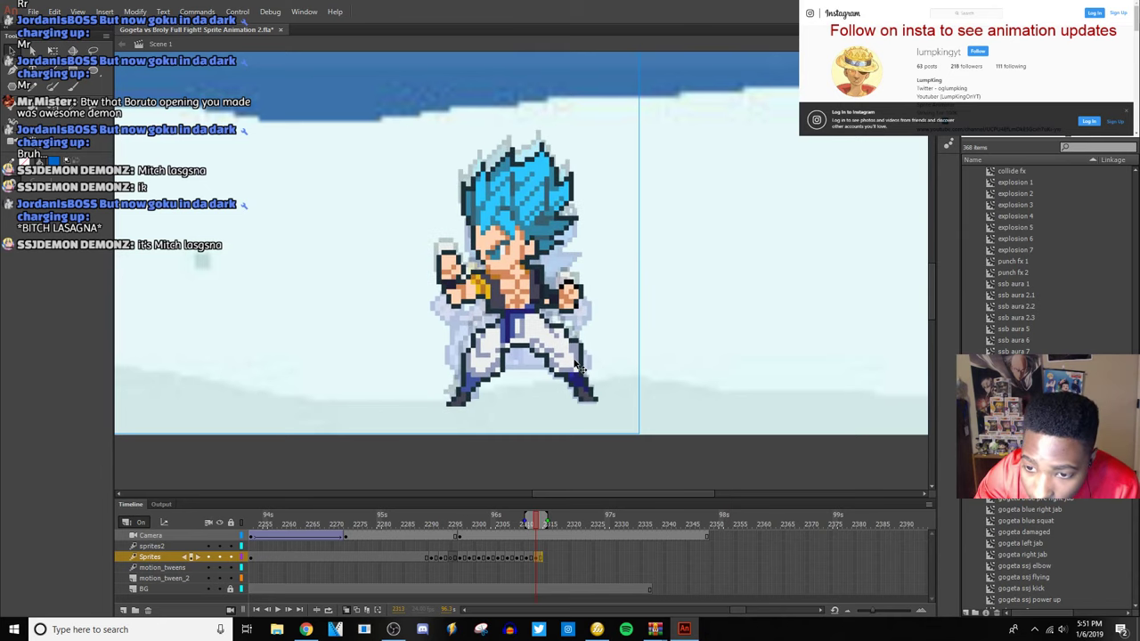
pyautogui.click(577, 370)
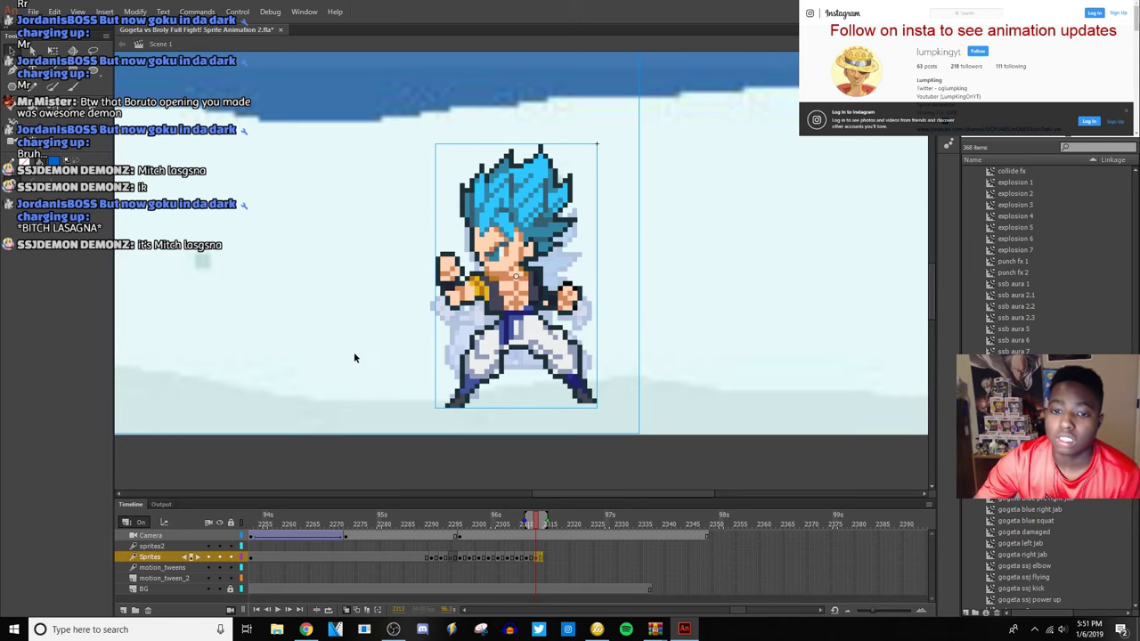
# Delete the Broly sprite from frame 2313 on the Sprites layer.
pyautogui.hotkey('ctrl', '-')
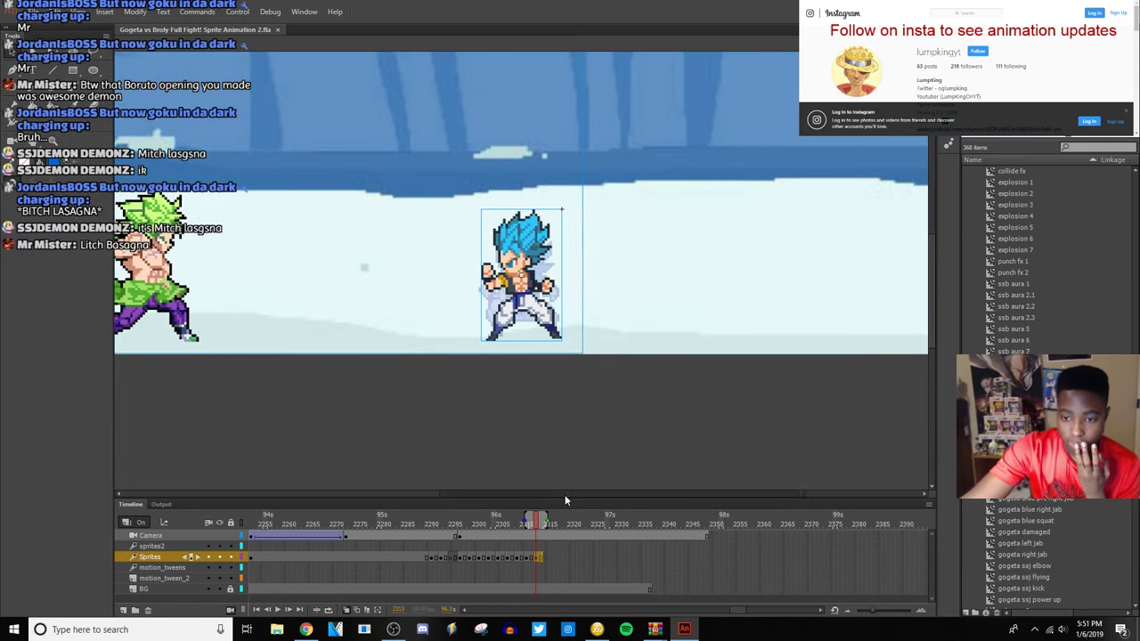
pyautogui.moveTo(565, 494); pyautogui.dragTo(493, 492)
pyautogui.click(356, 284)
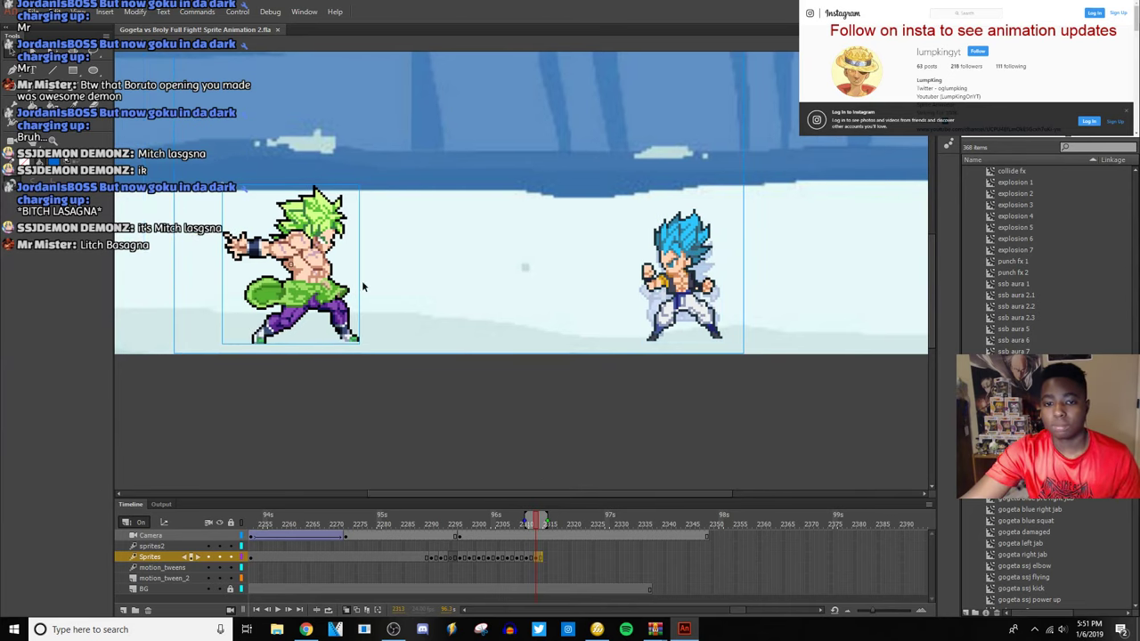
pyautogui.click(585, 287)
# Rename the library's Symbol 149 to "broly ki throw 2" and move it into the Broly sprites folder.
pyautogui.scroll(-10, 1033, 259)
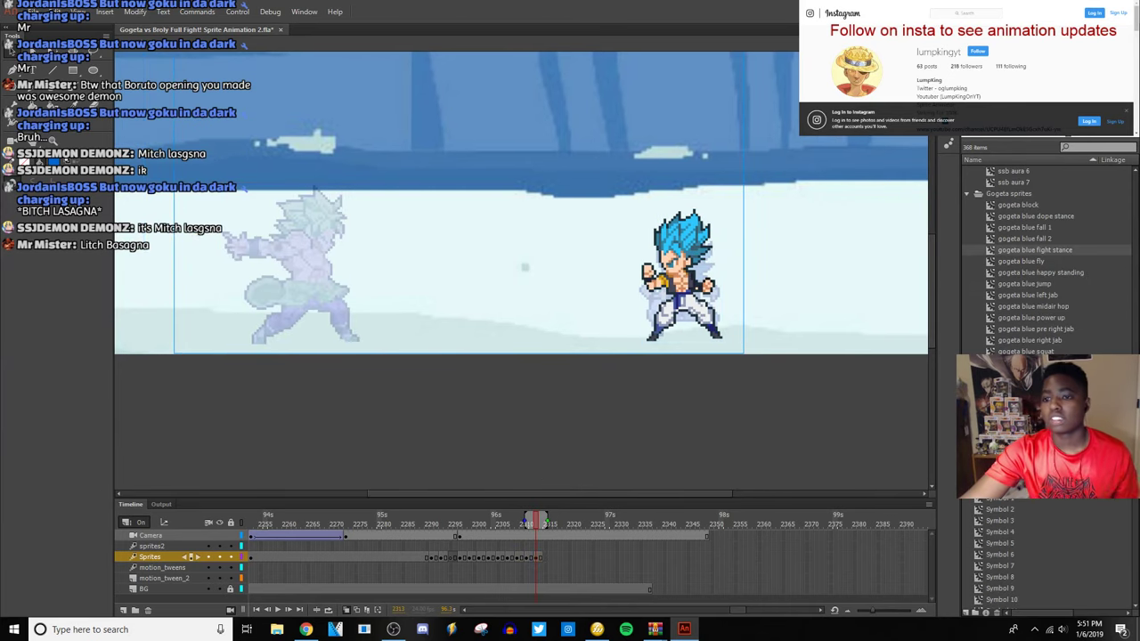
pyautogui.scroll(-10, 1033, 258)
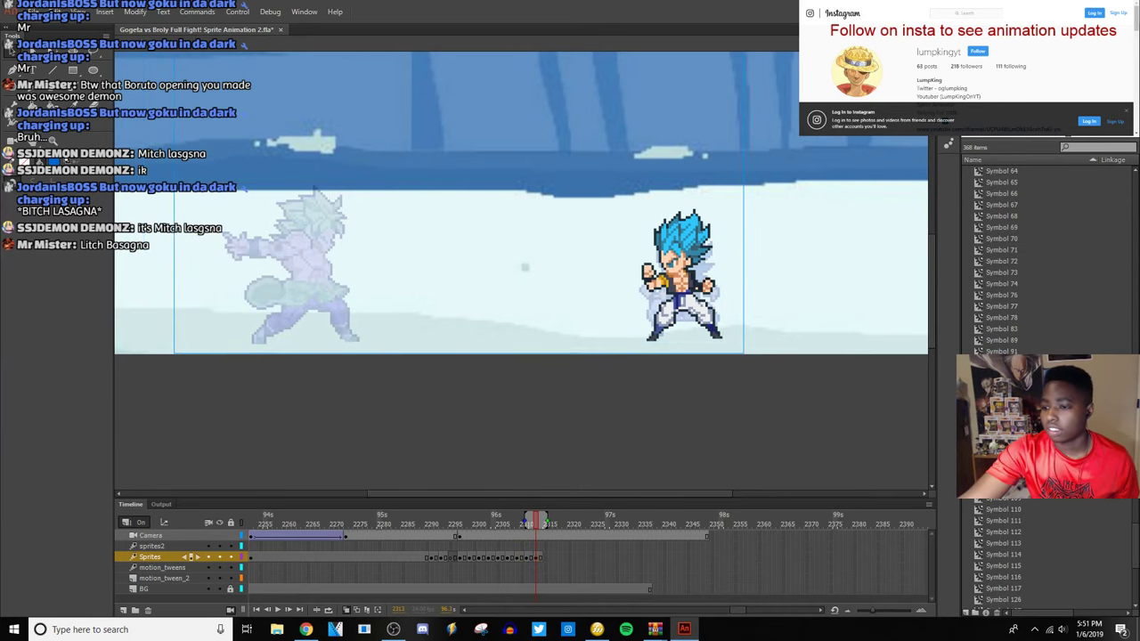
pyautogui.click(1011, 514)
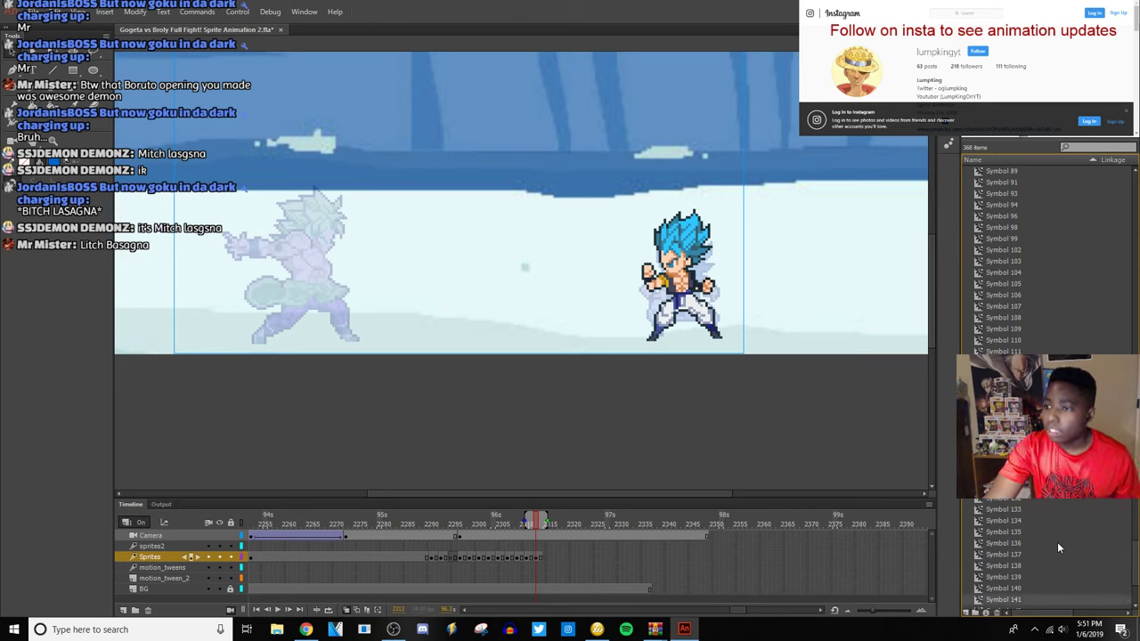
pyautogui.scroll(-1, 1058, 548)
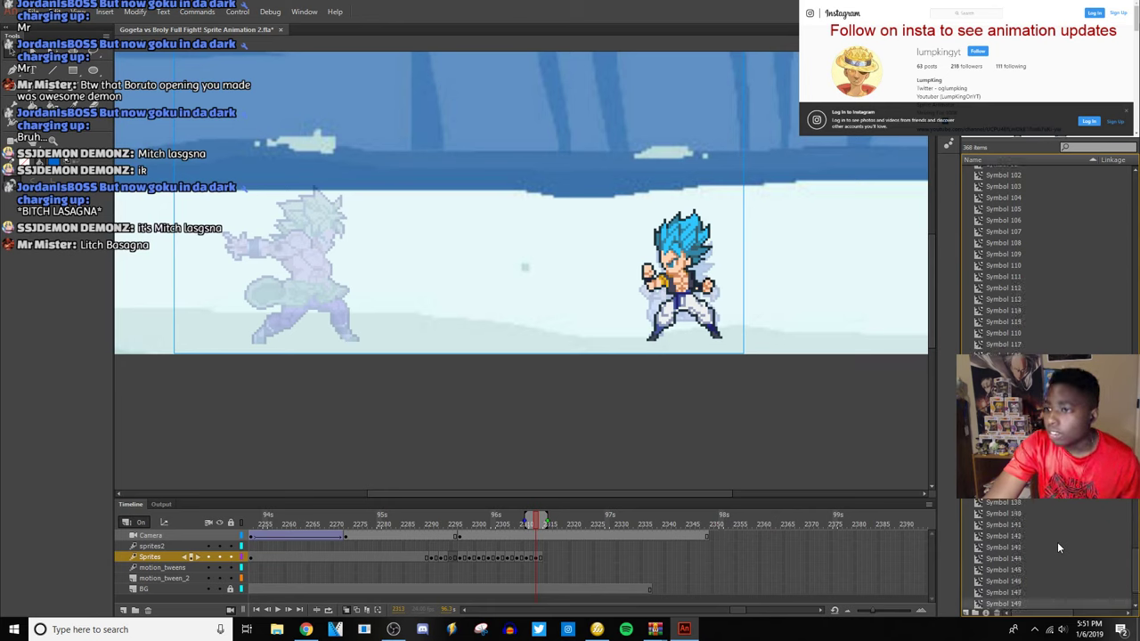
pyautogui.scroll(-1, 1058, 548)
pyautogui.scroll(-1, 1058, 548)
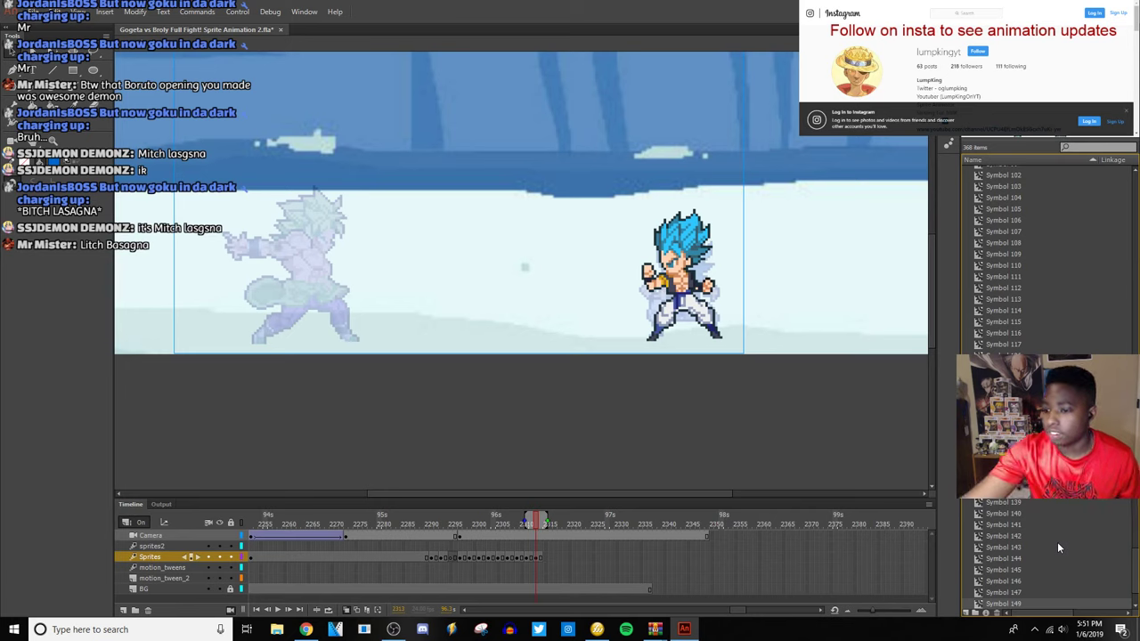
pyautogui.scroll(-1, 1051, 550)
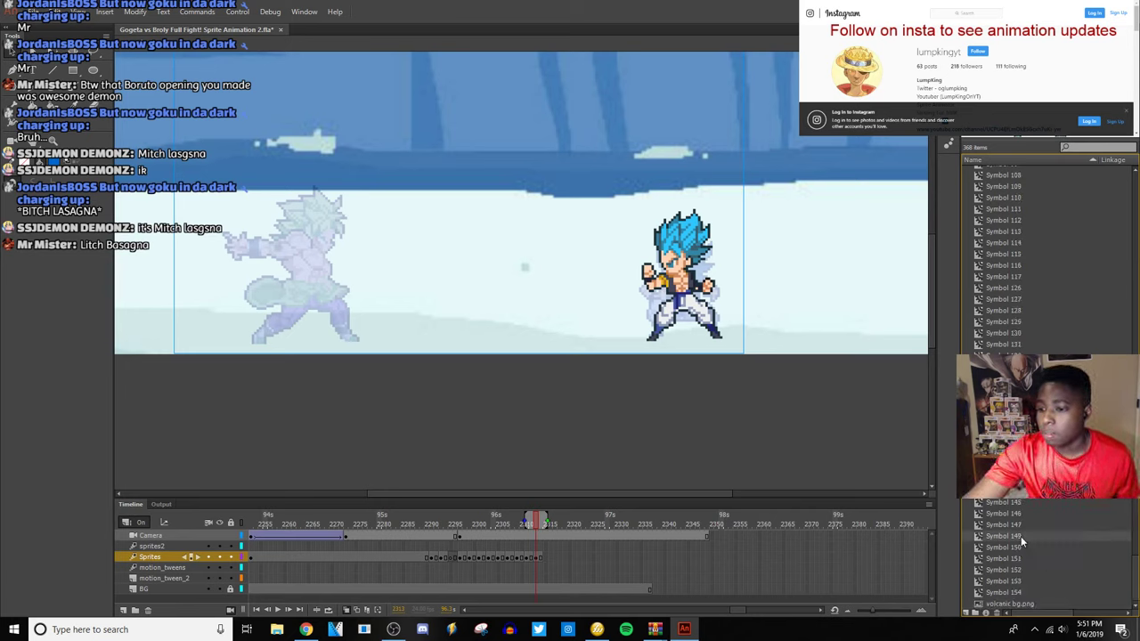
pyautogui.doubleClick(1020, 536)
pyautogui.write('br')
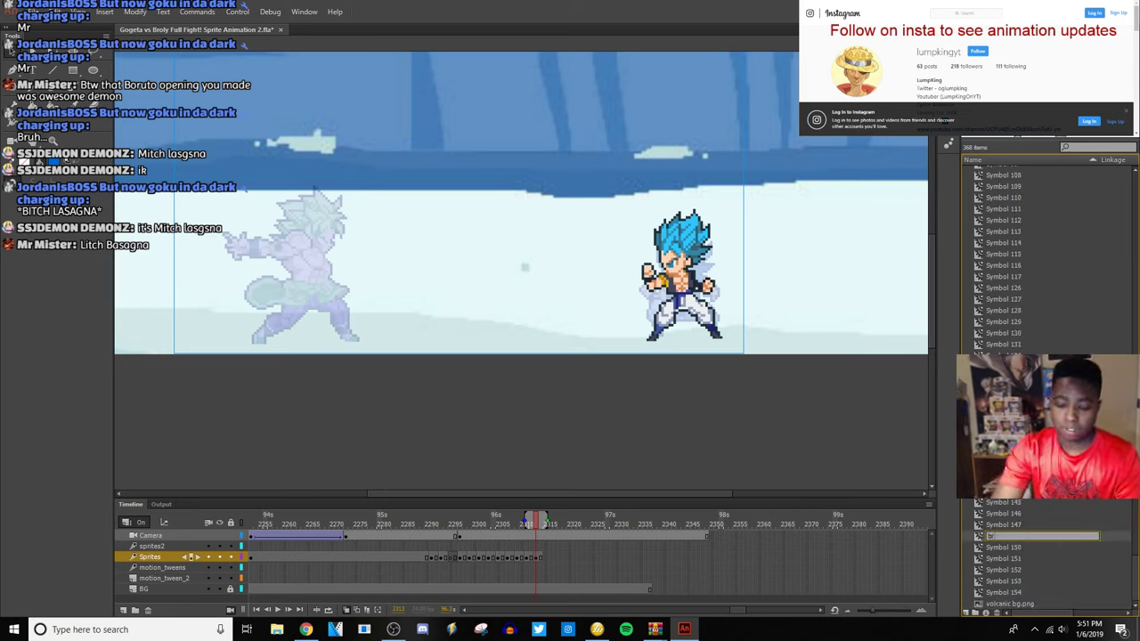
pyautogui.write('oly ki')
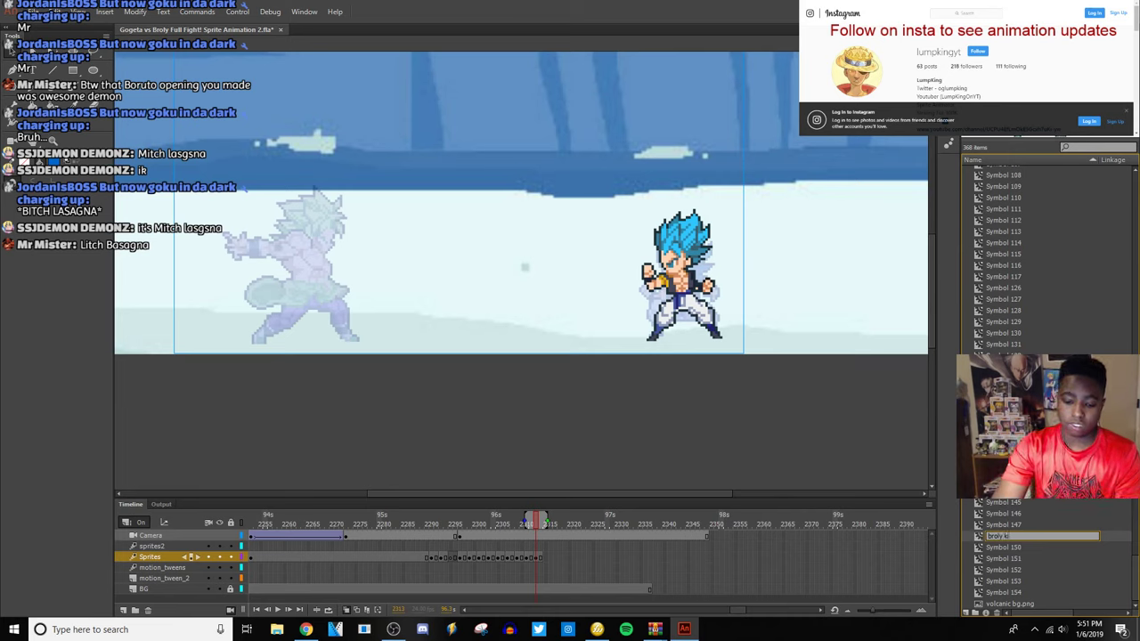
pyautogui.write(' thr')
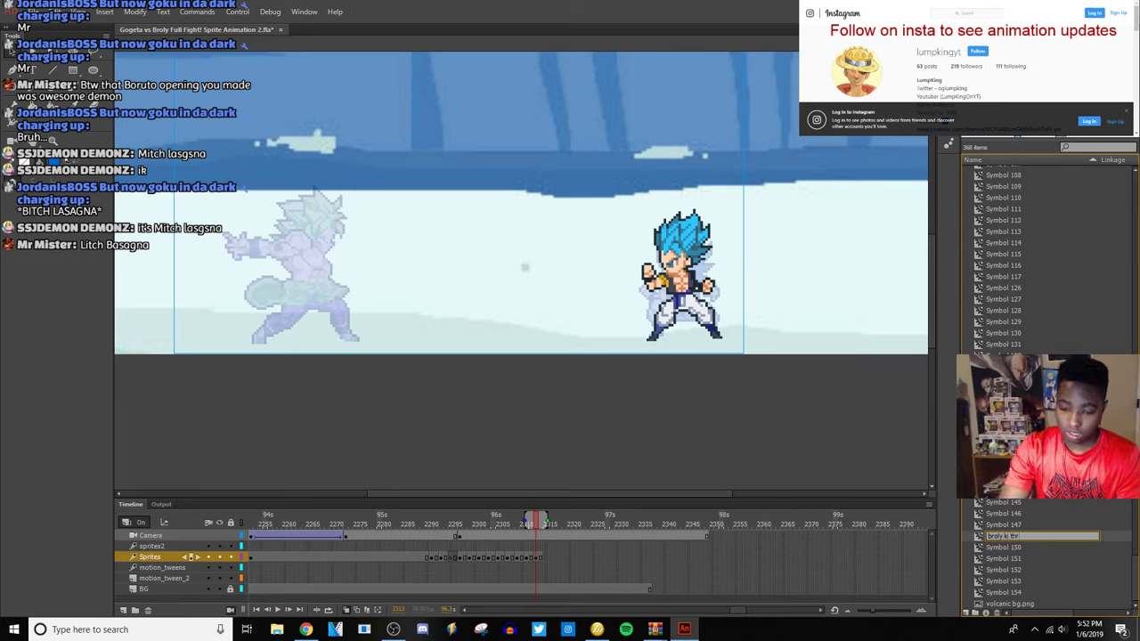
pyautogui.write('ow 2')
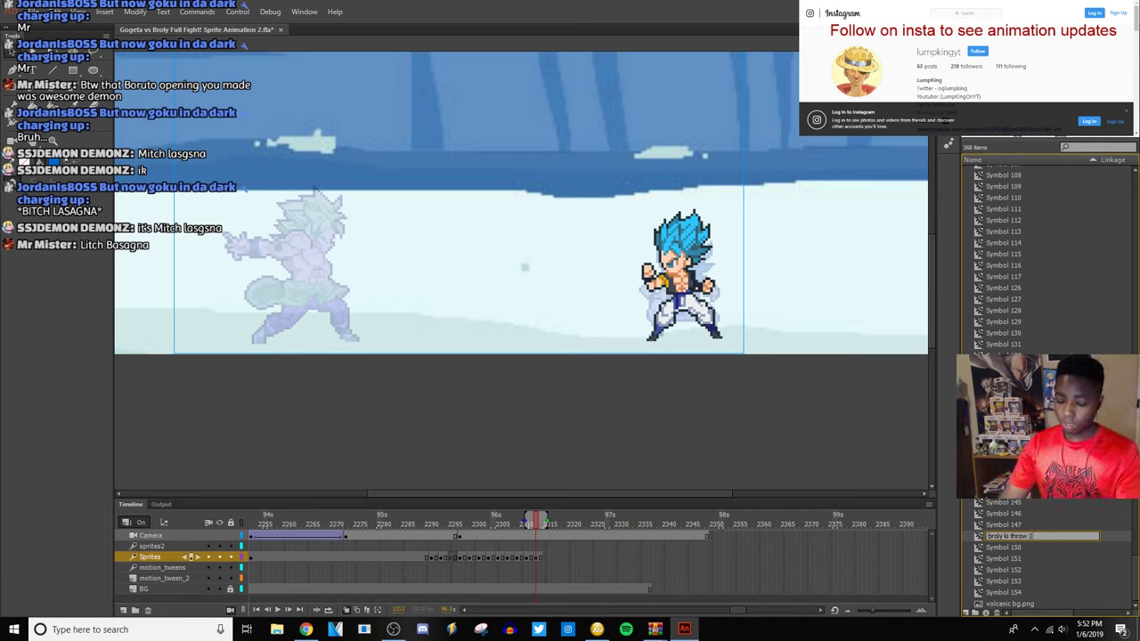
pyautogui.press('Return')
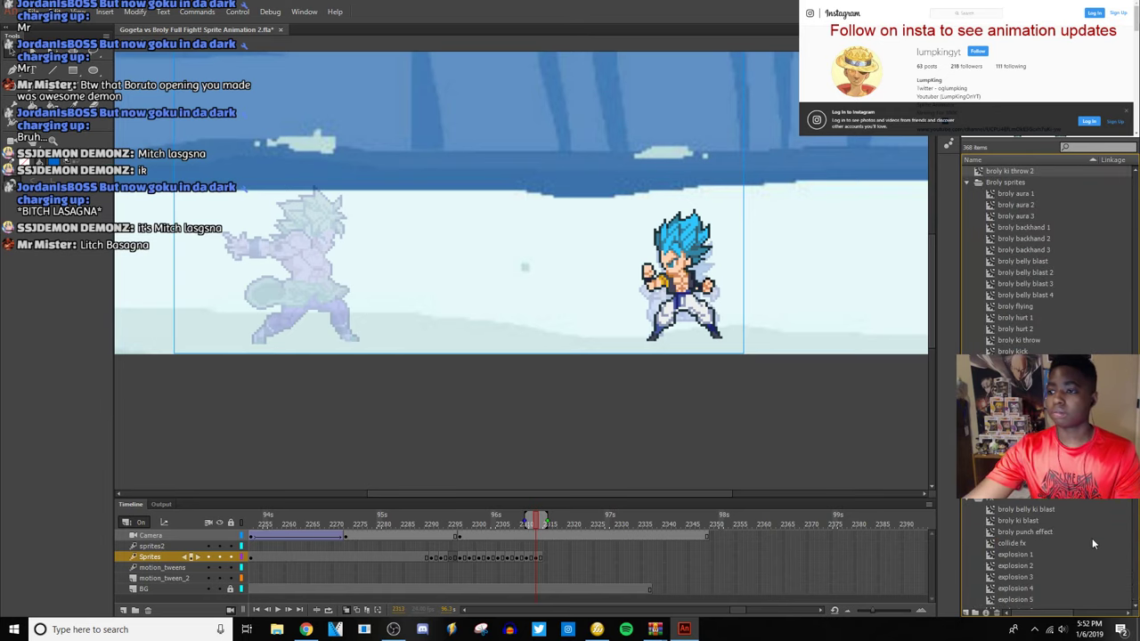
pyautogui.scroll(4, 1092, 538)
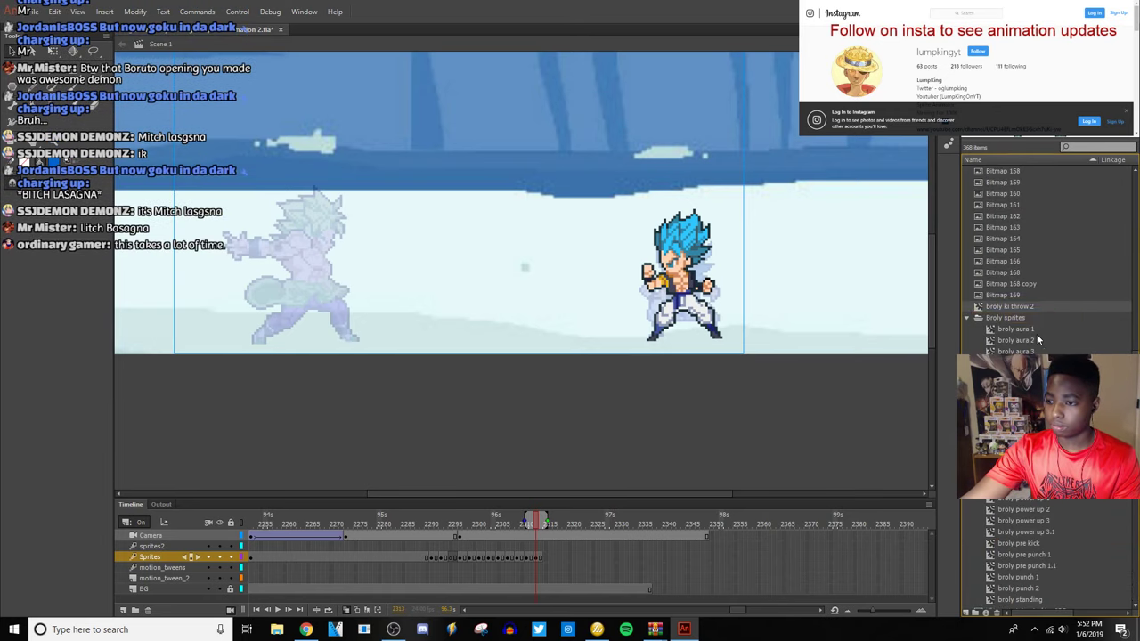
# Switch to YouTube in Chrome and play the "Super Smash Bros. Ultimate - Main Theme" ARORA remix from the playlist.
pyautogui.click(305, 630)
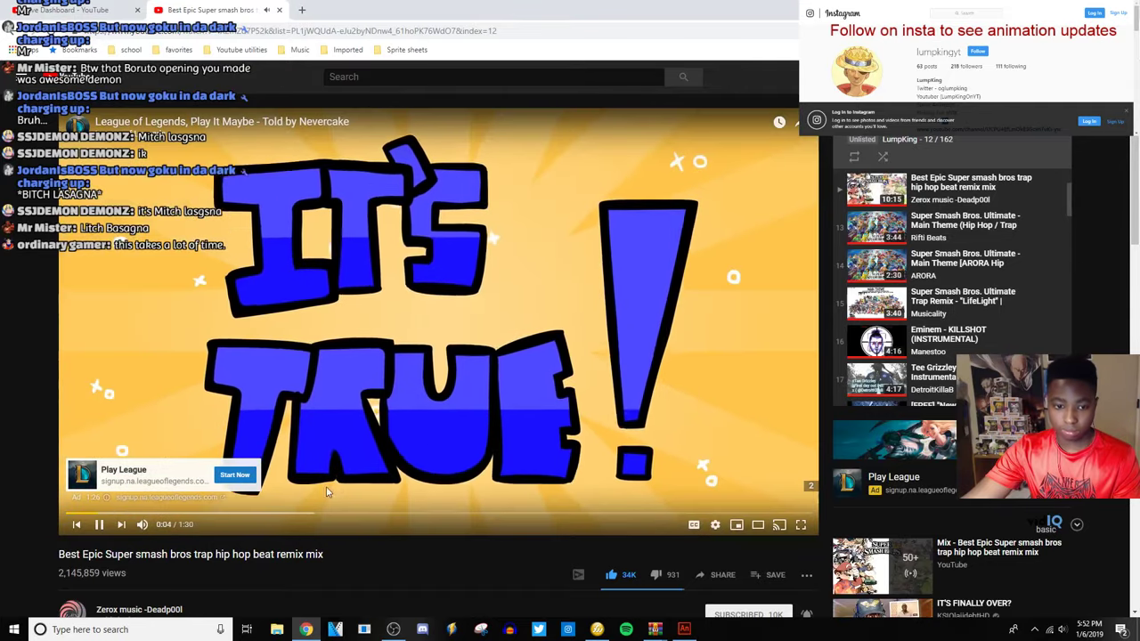
pyautogui.click(418, 441)
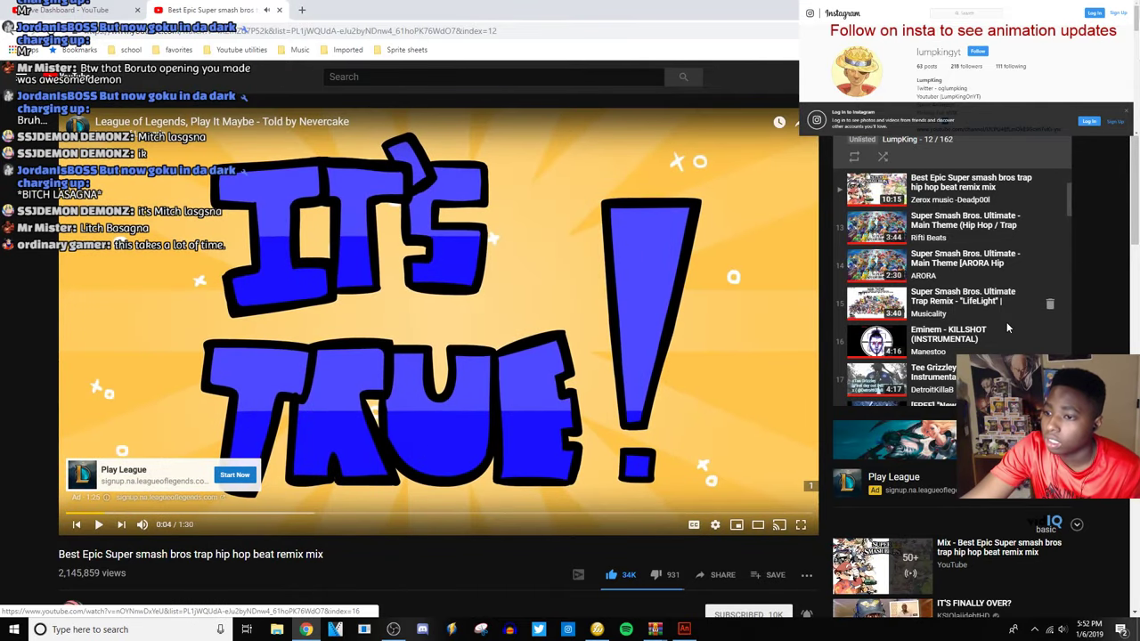
pyautogui.click(942, 271)
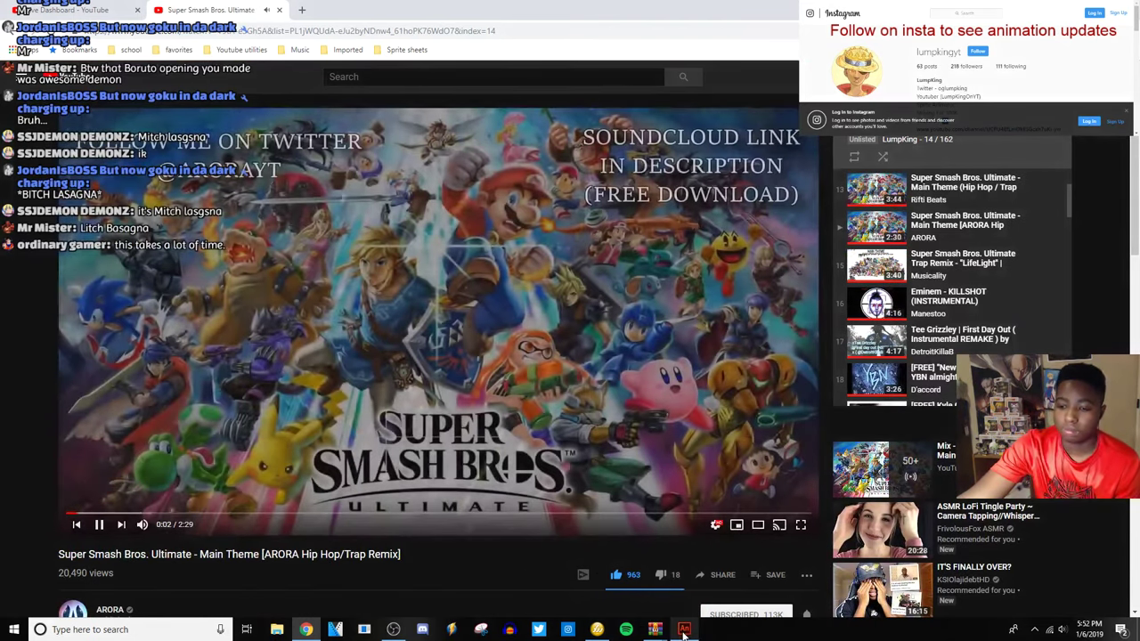
# Return to Animate, place the back-facing Broly sprite in frame 2313 and align its feet with his onion-skinned pose.
pyautogui.click(684, 629)
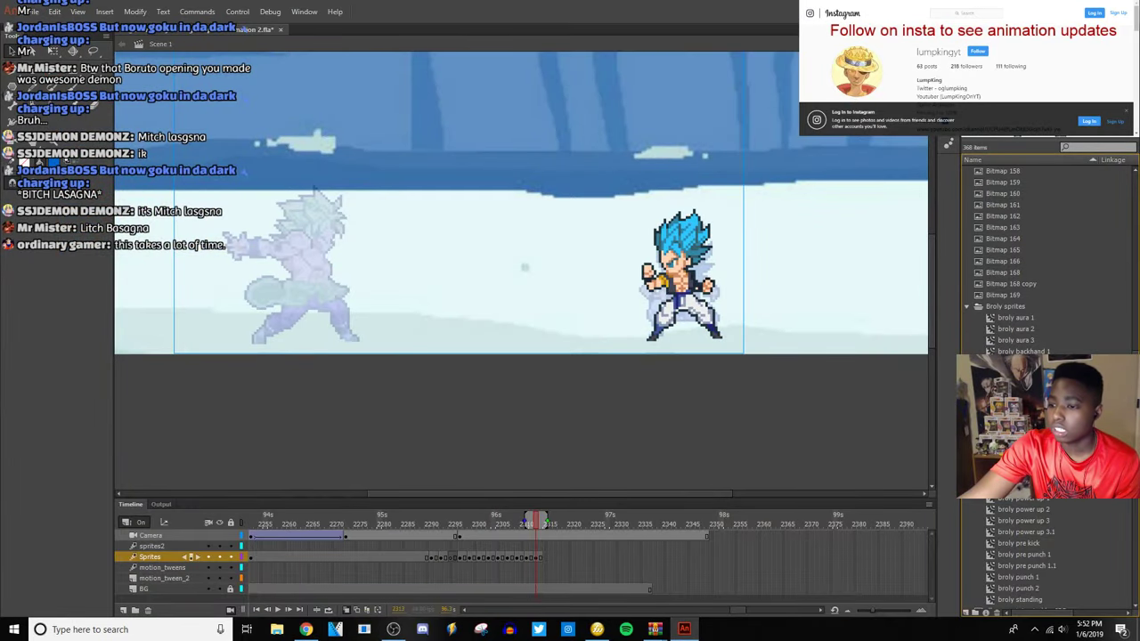
pyautogui.hotkey('ctrl', 'shift', 'v')
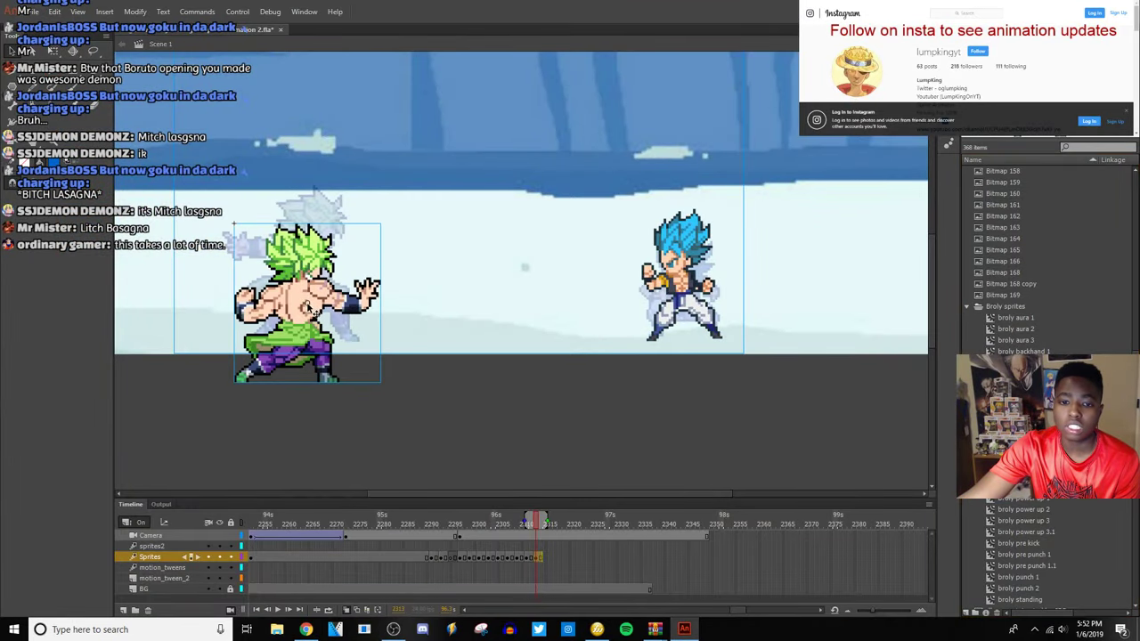
pyautogui.scroll(3, 378, 286)
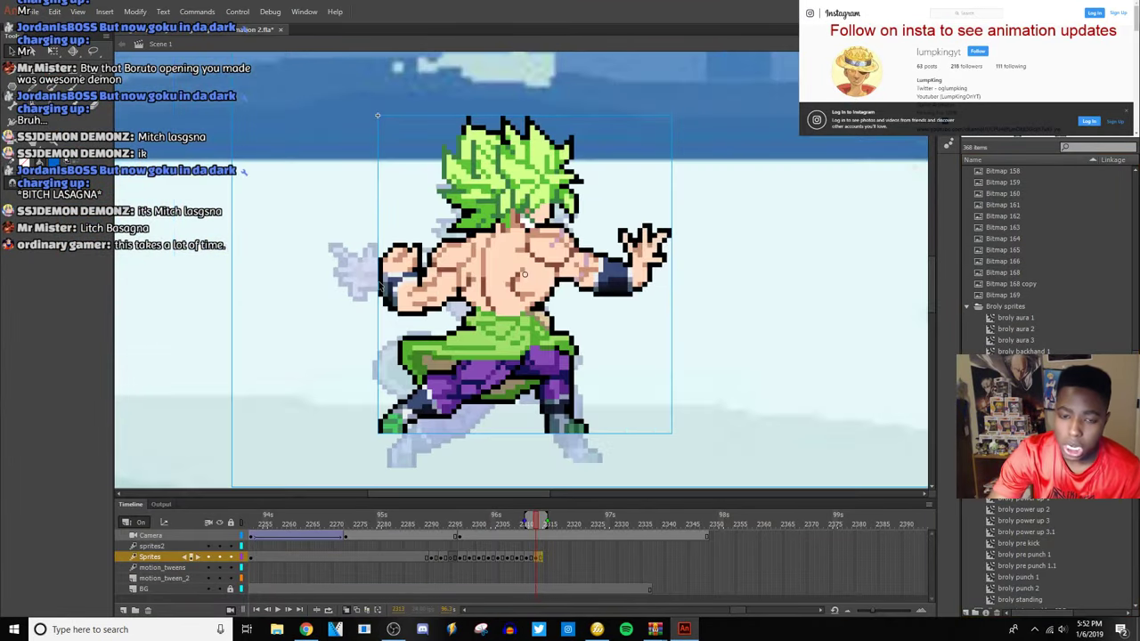
pyautogui.scroll(2, 613, 251)
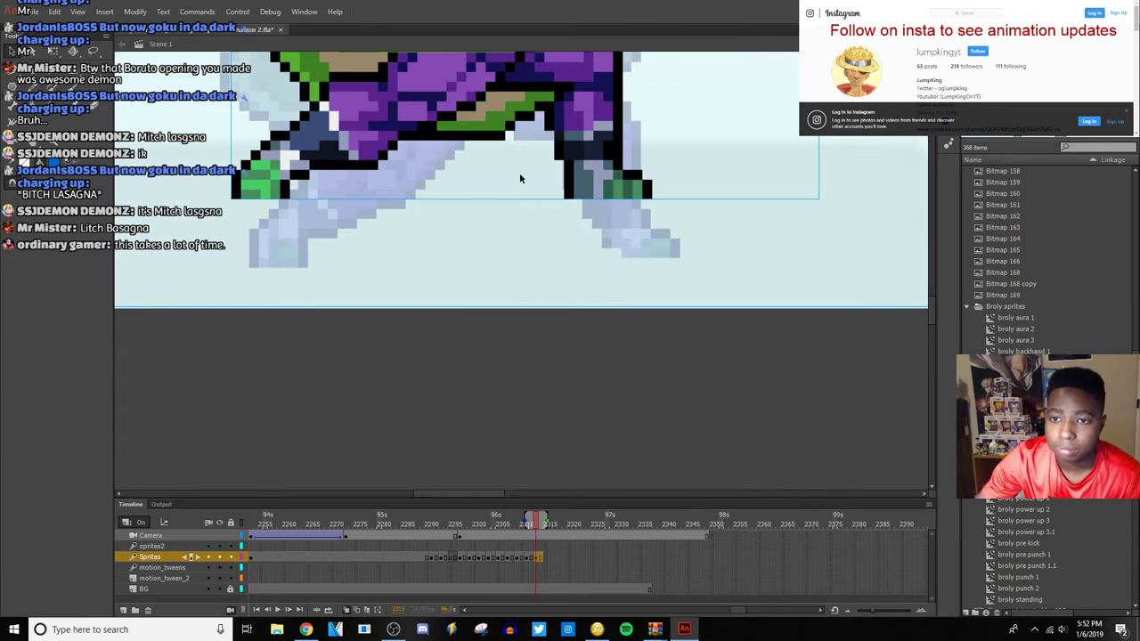
pyautogui.scroll(5, 519, 174)
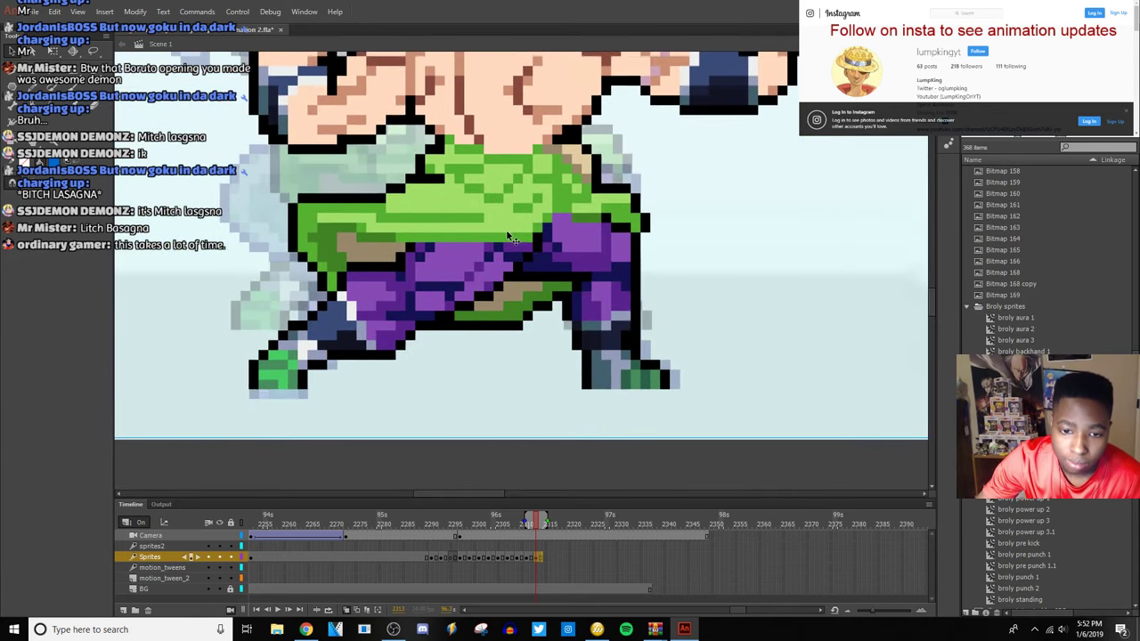
pyautogui.moveTo(513, 238); pyautogui.dragTo(514, 249)
pyautogui.moveTo(598, 361); pyautogui.dragTo(602, 289)
pyautogui.moveTo(252, 308); pyautogui.dragTo(321, 353)
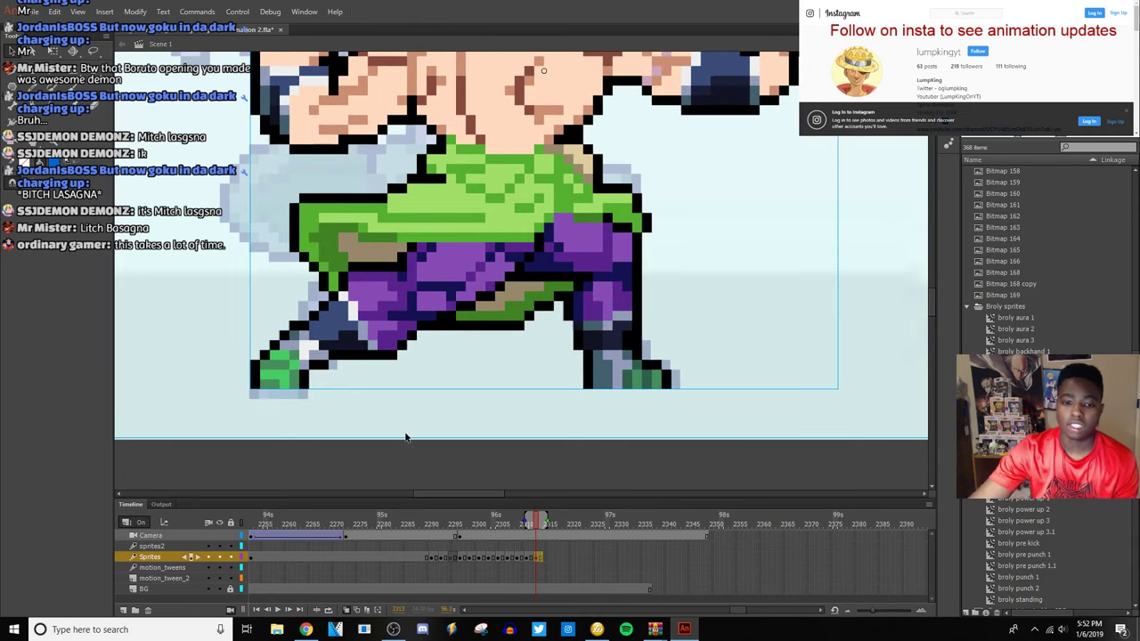
pyautogui.hotkey('ctrl', '-')
pyautogui.scroll(3, 385, 421)
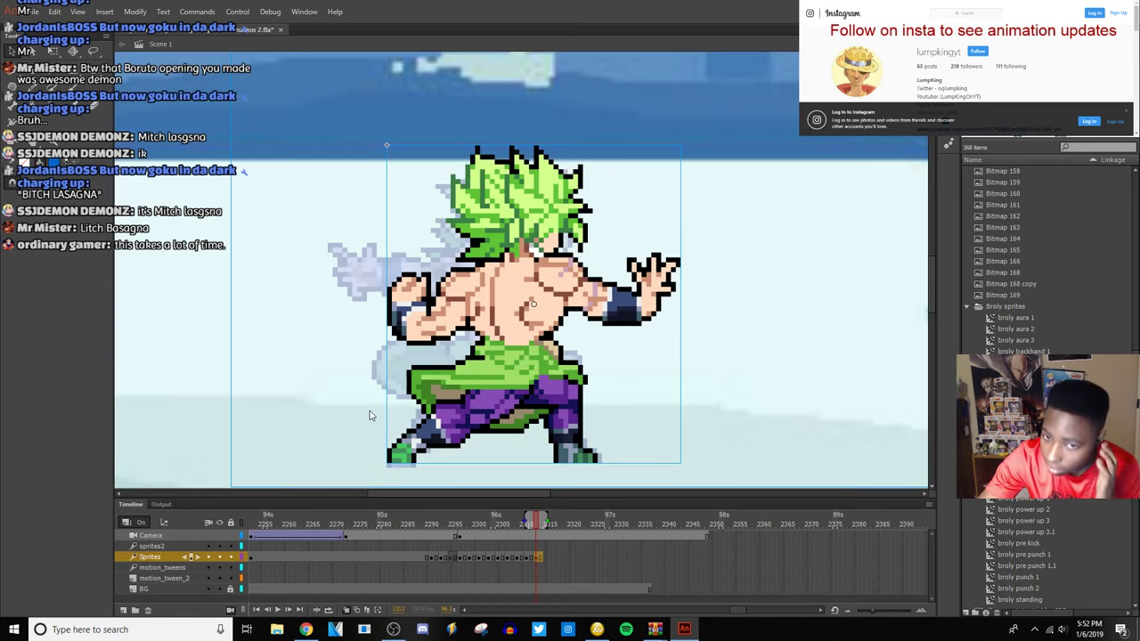
pyautogui.click(366, 400)
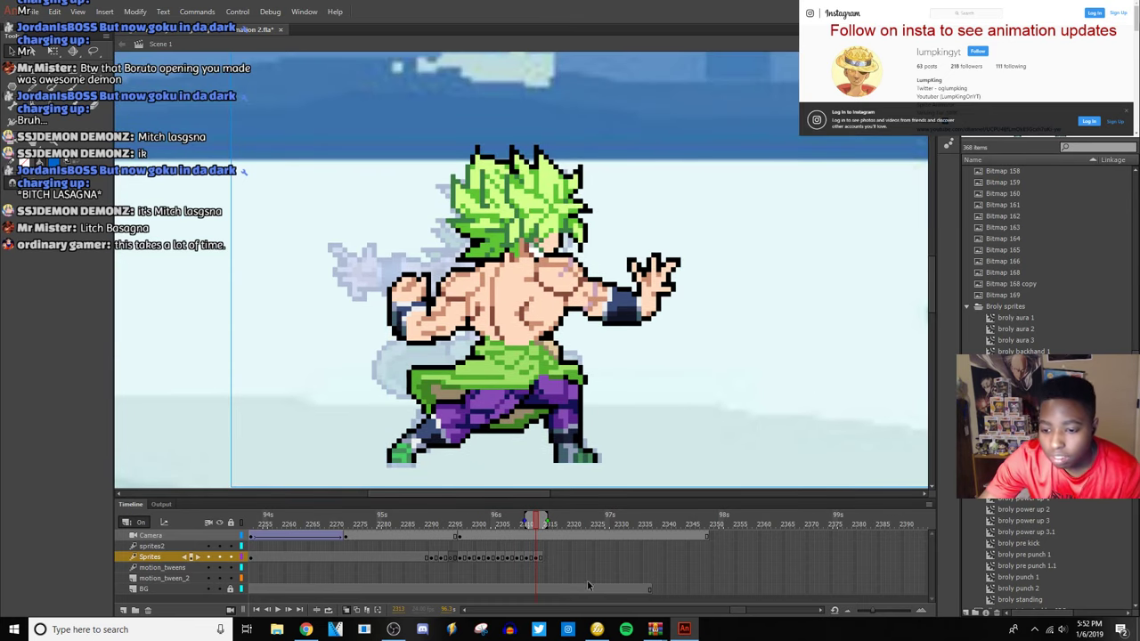
# Switch to Fireworks and, on the Broly sheet, marquee-select and copy the fourth Broly pose in the row above the Ultimate heading.
pyautogui.click(597, 630)
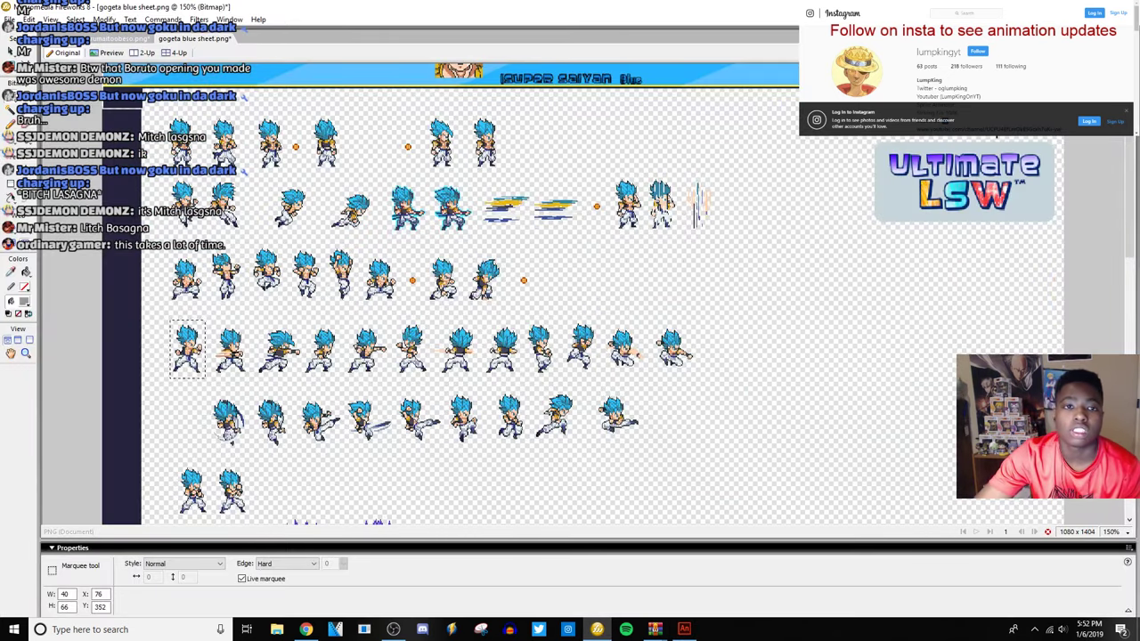
pyautogui.click(134, 39)
pyautogui.scroll(-10, 396, 312)
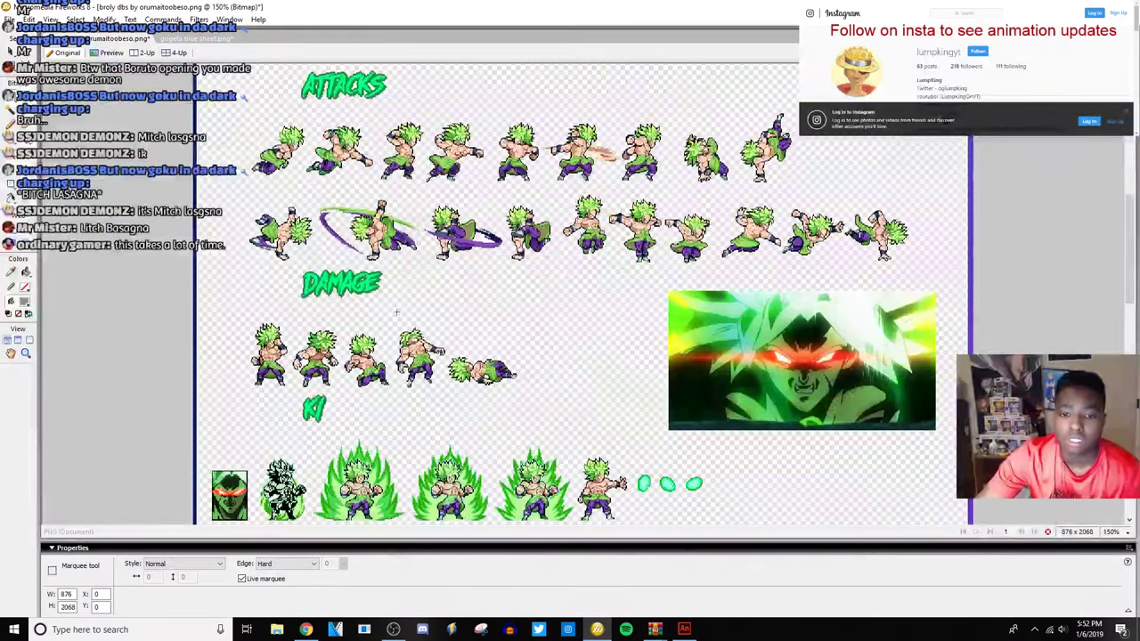
pyautogui.scroll(-4, 1060, 229)
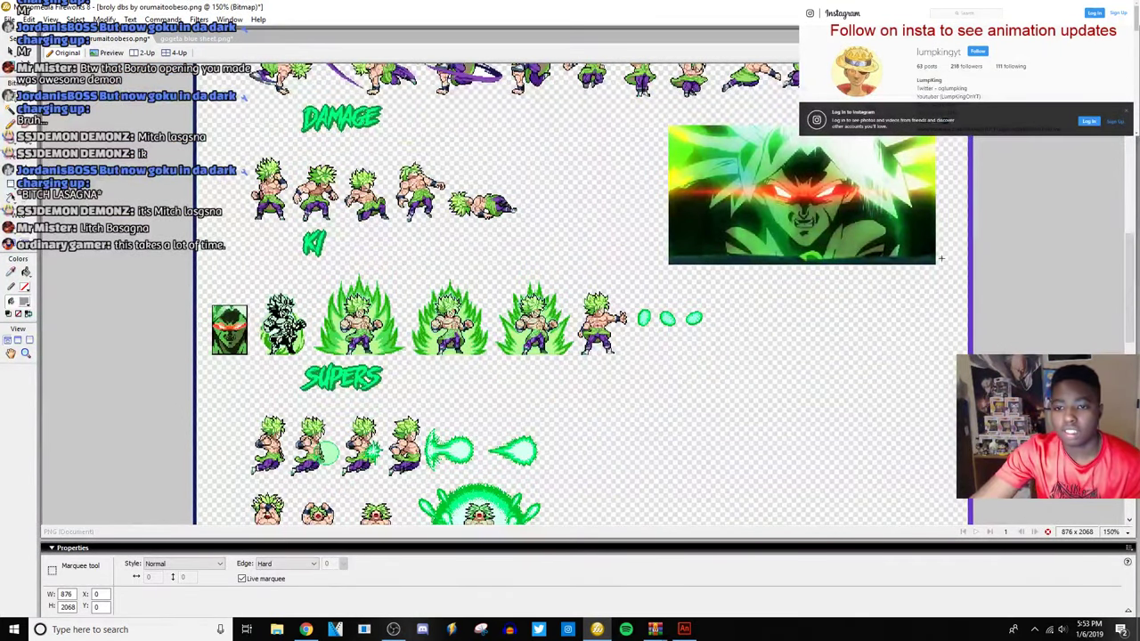
pyautogui.scroll(-9, 889, 290)
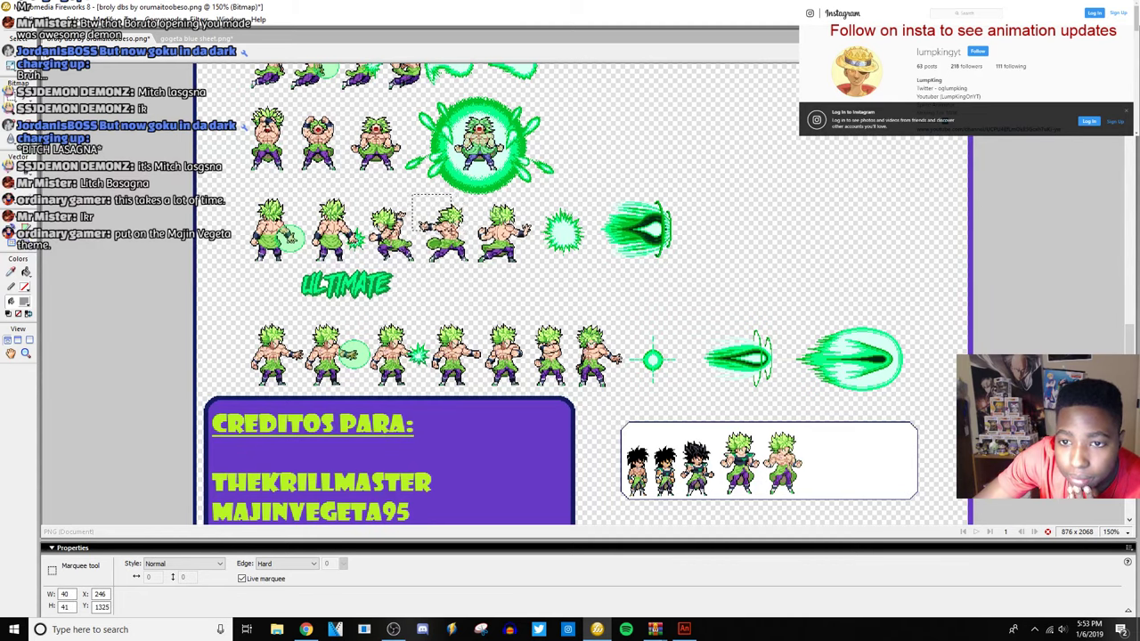
pyautogui.moveTo(470, 259); pyautogui.dragTo(471, 260)
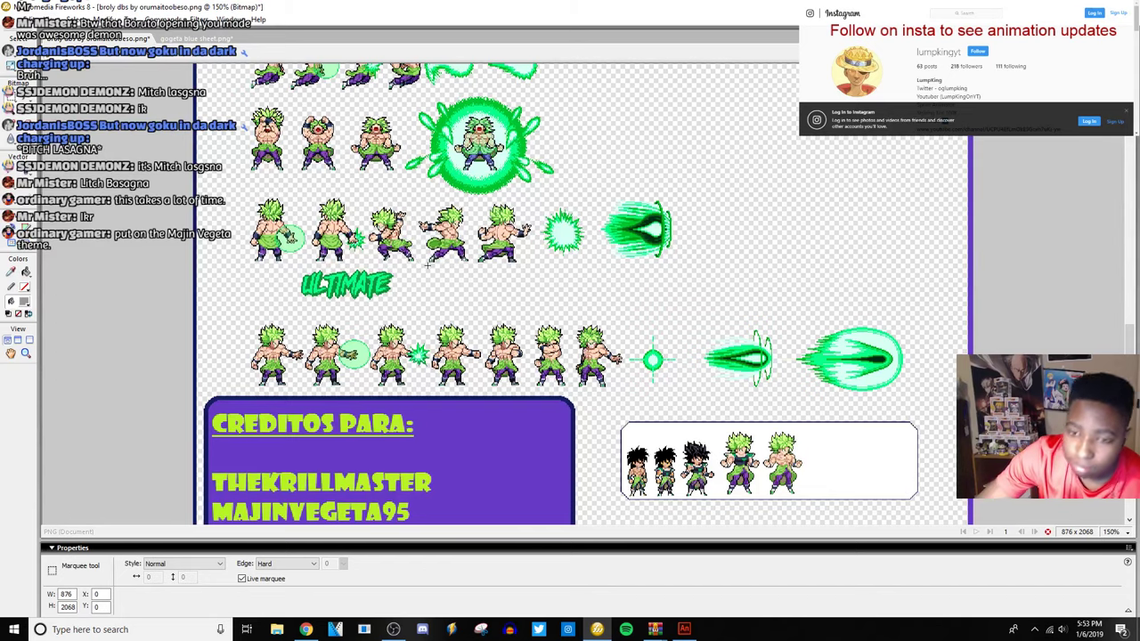
pyautogui.hotkey('ctrl', '=')
pyautogui.hotkey('ctrl', '=')
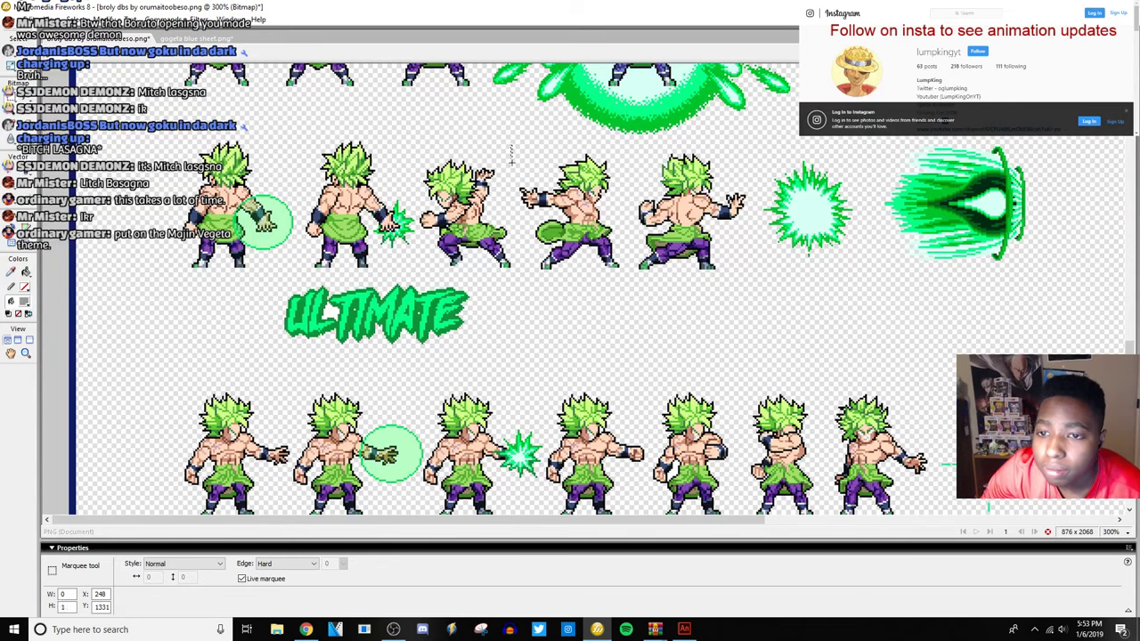
pyautogui.moveTo(576, 261); pyautogui.dragTo(624, 290)
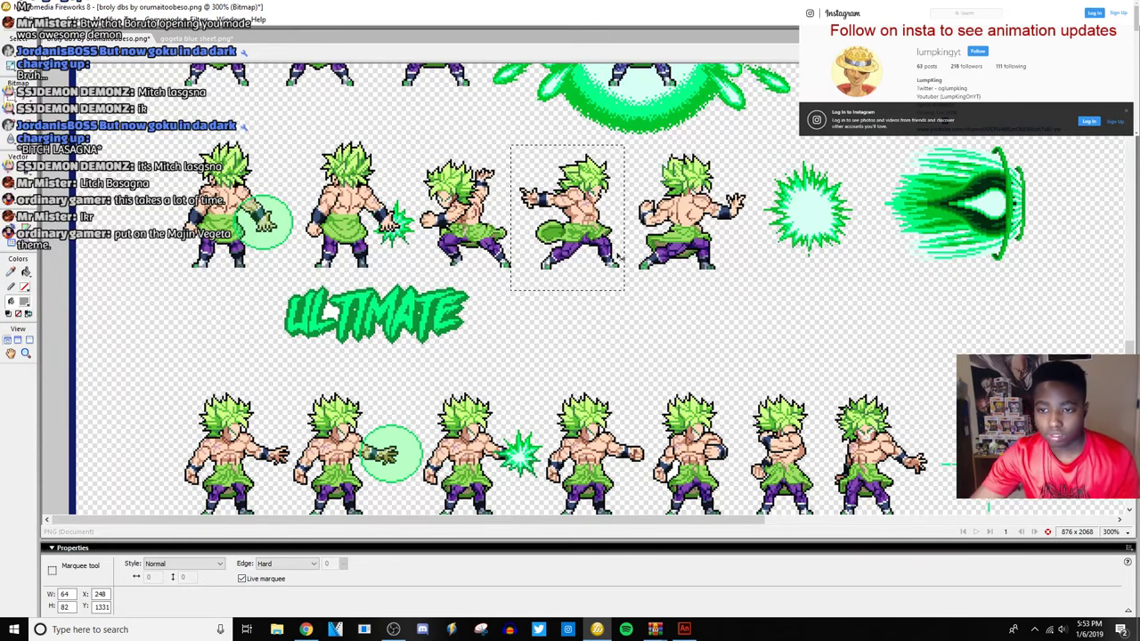
# Try pasting the copied Broly pose beside the back-facing Broly in Animate's frame 2313, and delete the pasted bitmap.
pyautogui.click(684, 630)
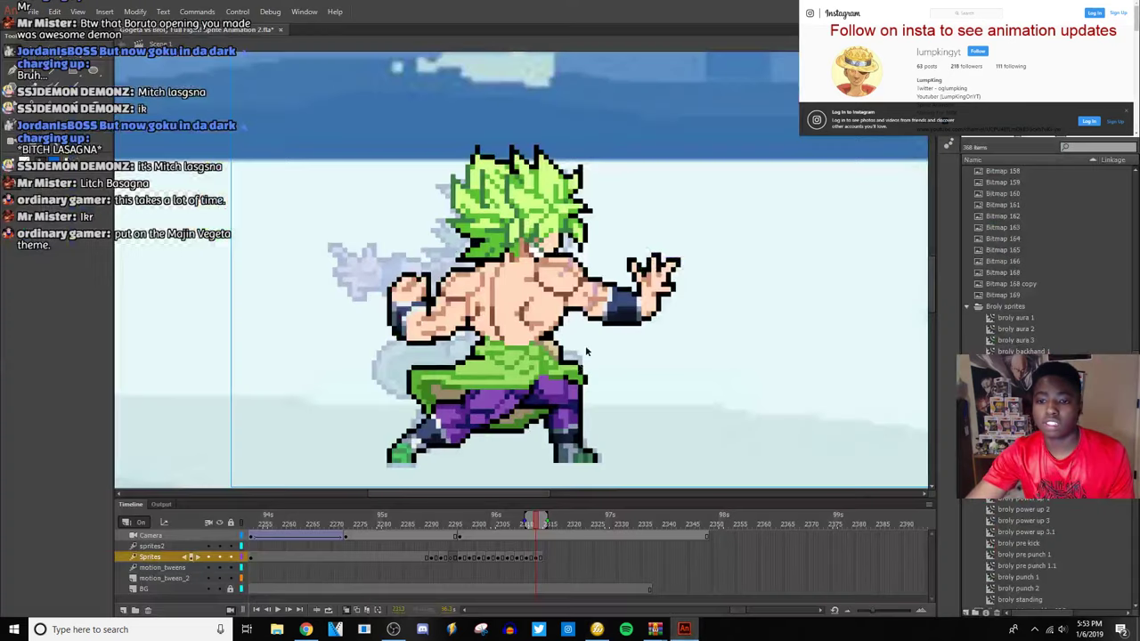
pyautogui.hotkey('ctrl', '-')
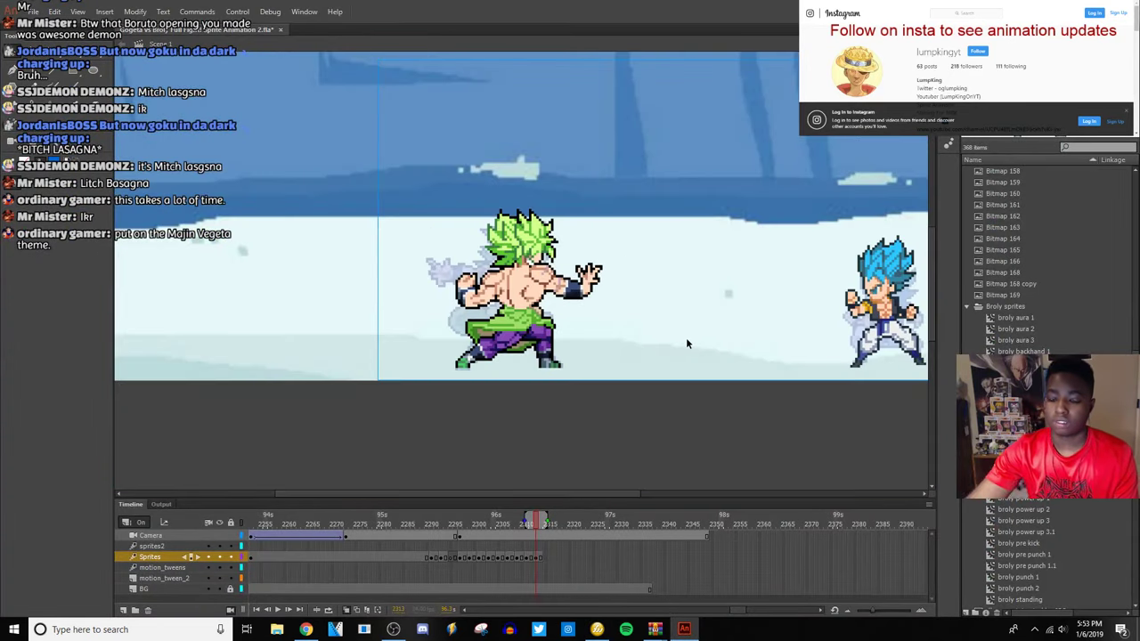
pyautogui.hotkey('ctrl', 'v')
pyautogui.moveTo(573, 295); pyautogui.dragTo(655, 314)
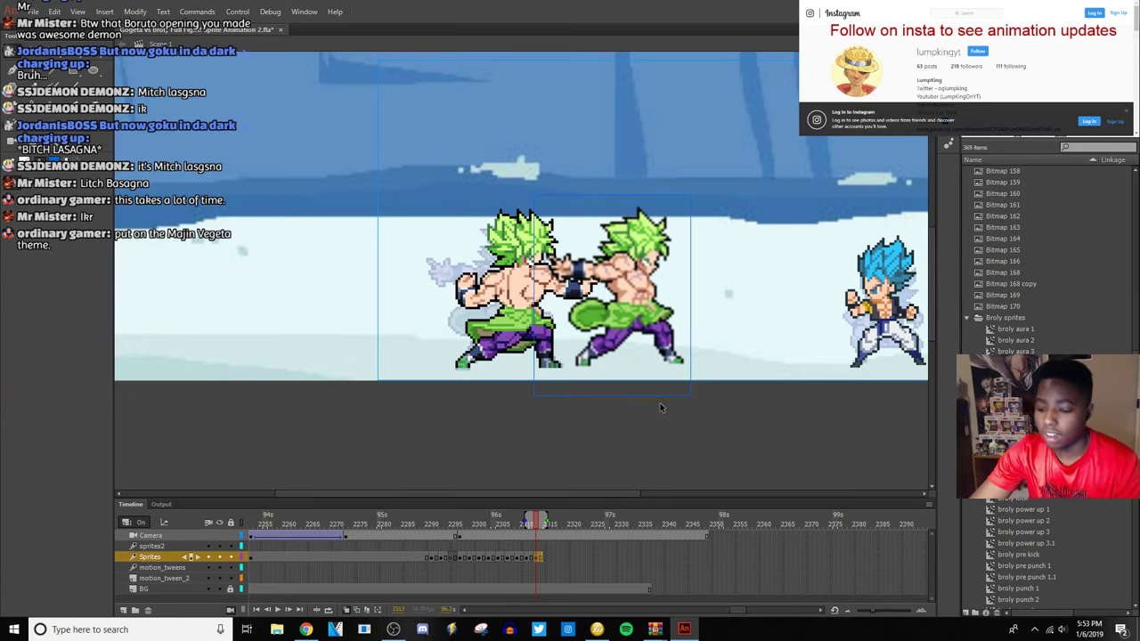
pyautogui.press('Delete')
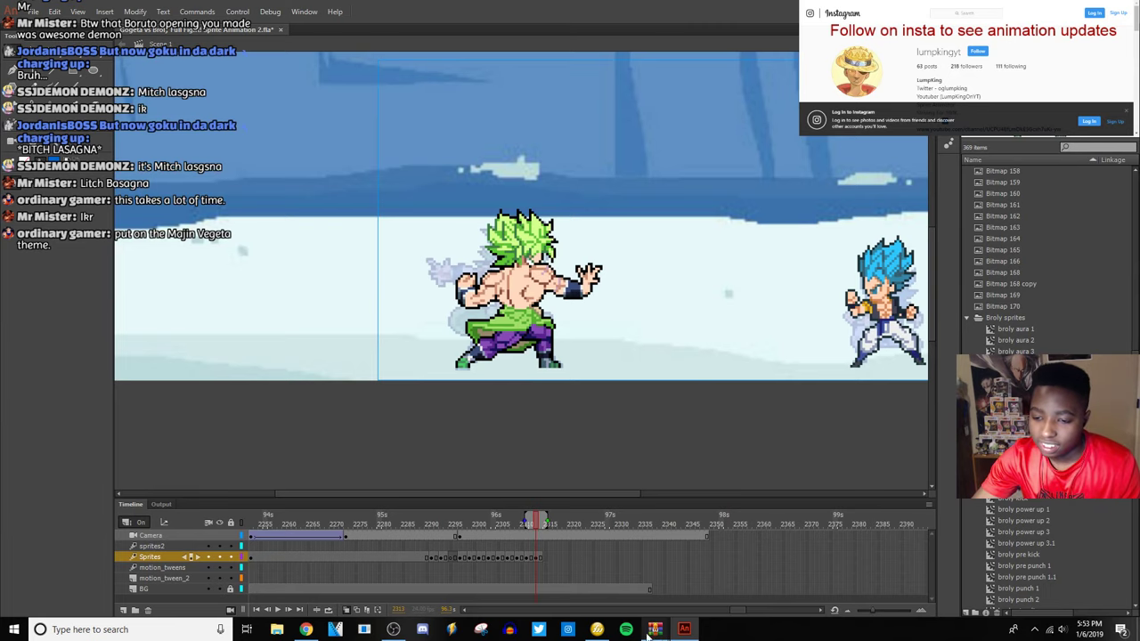
# Switch to Fireworks and, on the Broly sheet, marquee-select and copy the fifth Broly pose in the row above the Ultimate heading.
pyautogui.click(597, 629)
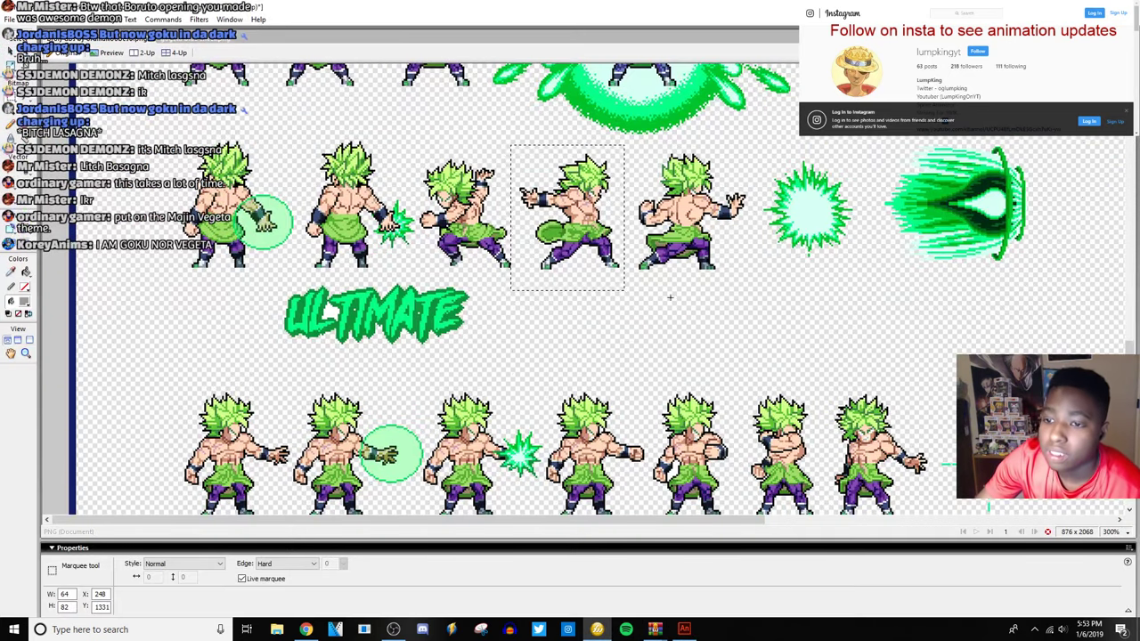
pyautogui.click(630, 264)
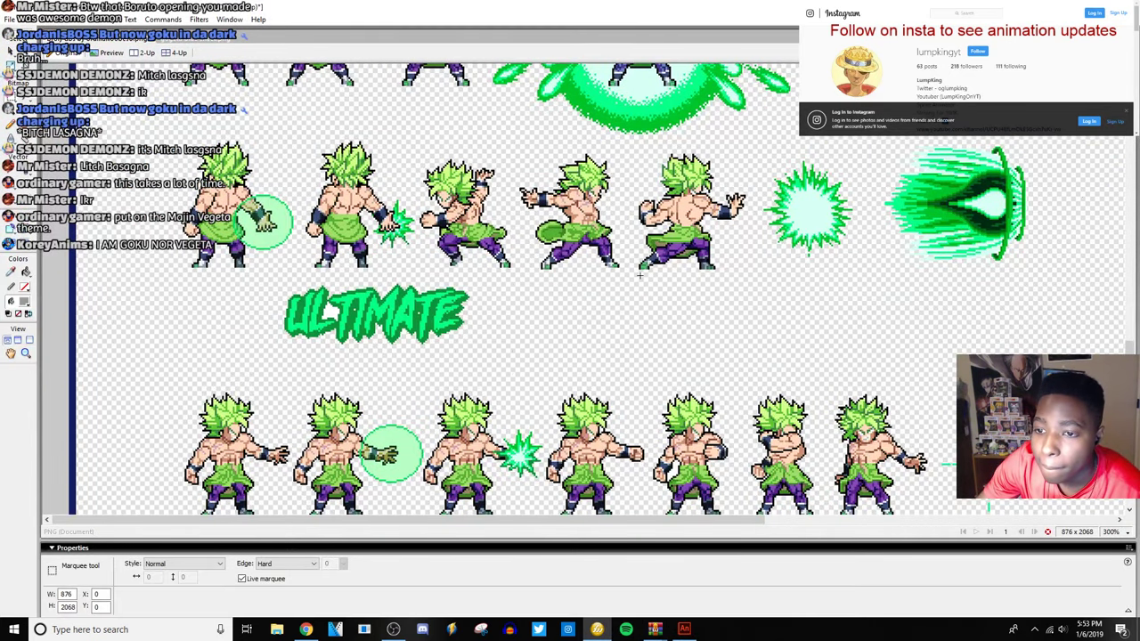
pyautogui.moveTo(742, 158); pyautogui.dragTo(754, 151)
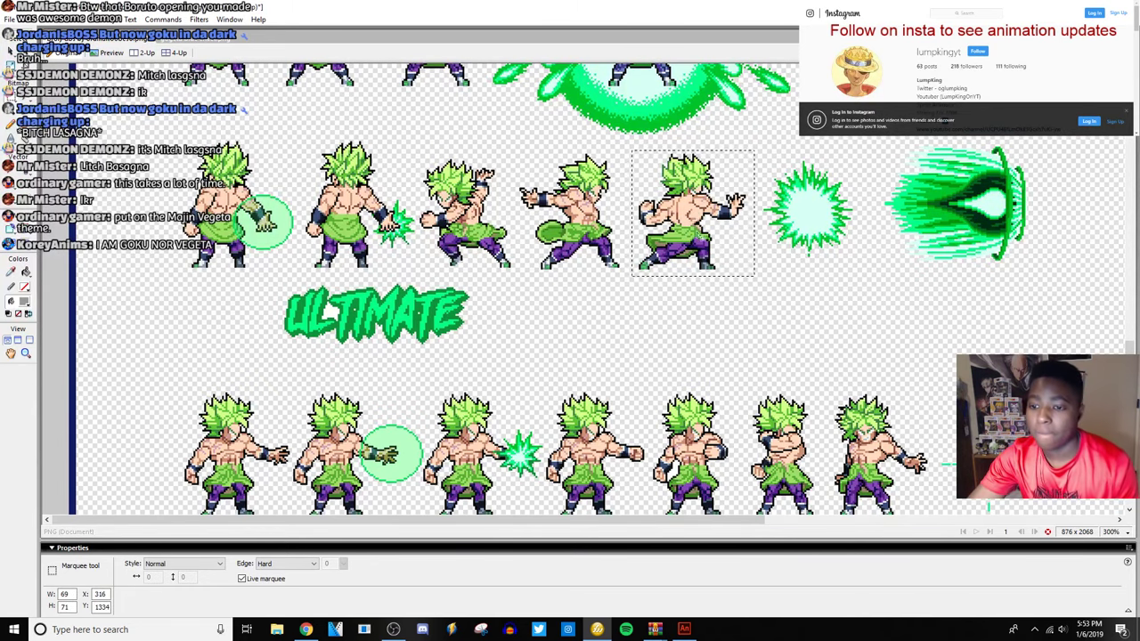
# Return to Animate, try the copied fifth pose beside the back-facing Broly in frame 2313, and delete the pasted bitmap.
pyautogui.click(683, 629)
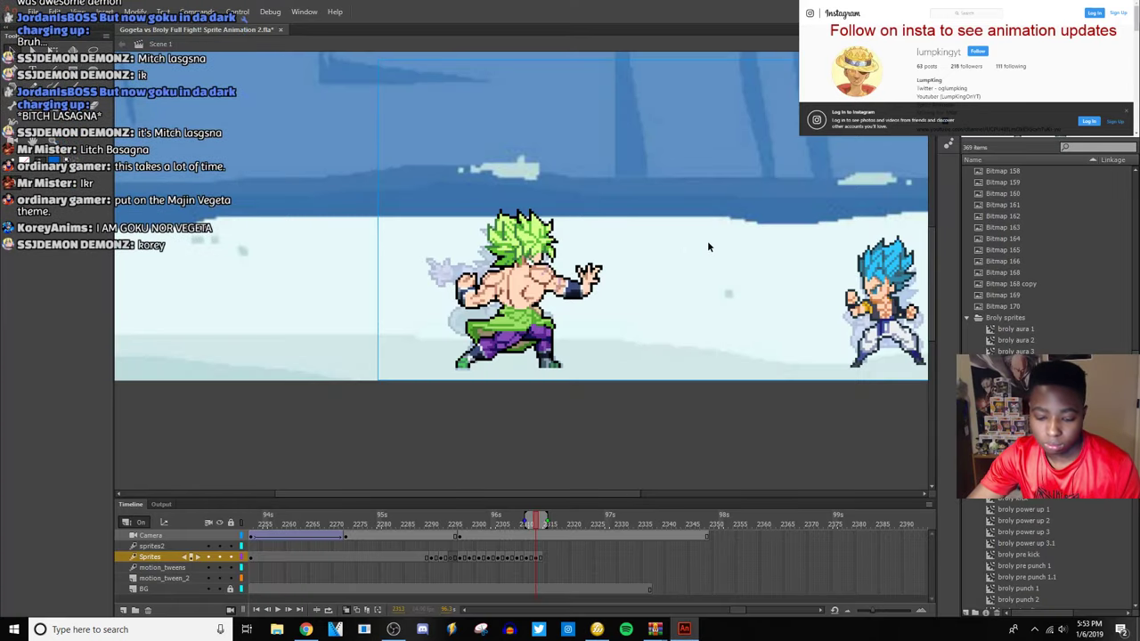
pyautogui.hotkey('ctrl', 'v')
pyautogui.moveTo(508, 300); pyautogui.dragTo(628, 302)
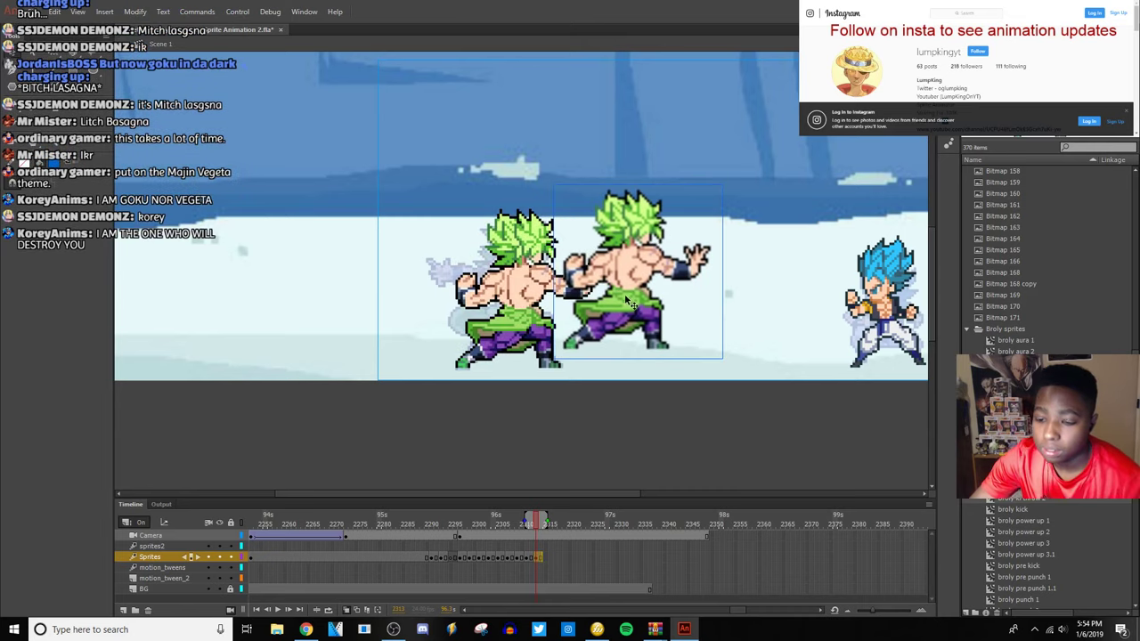
pyautogui.press('Delete')
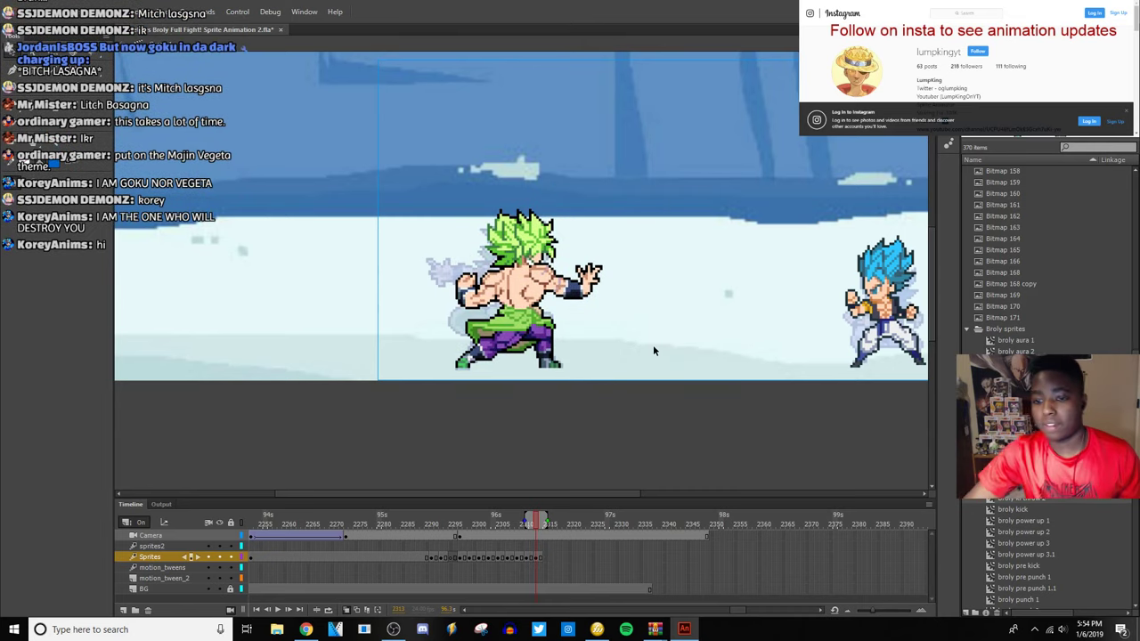
# Shift the back-facing Broly in frame 2313 so its feet rest level with the onion-skinned feet, and save the file.
pyautogui.hotkey('ctrl', '=')
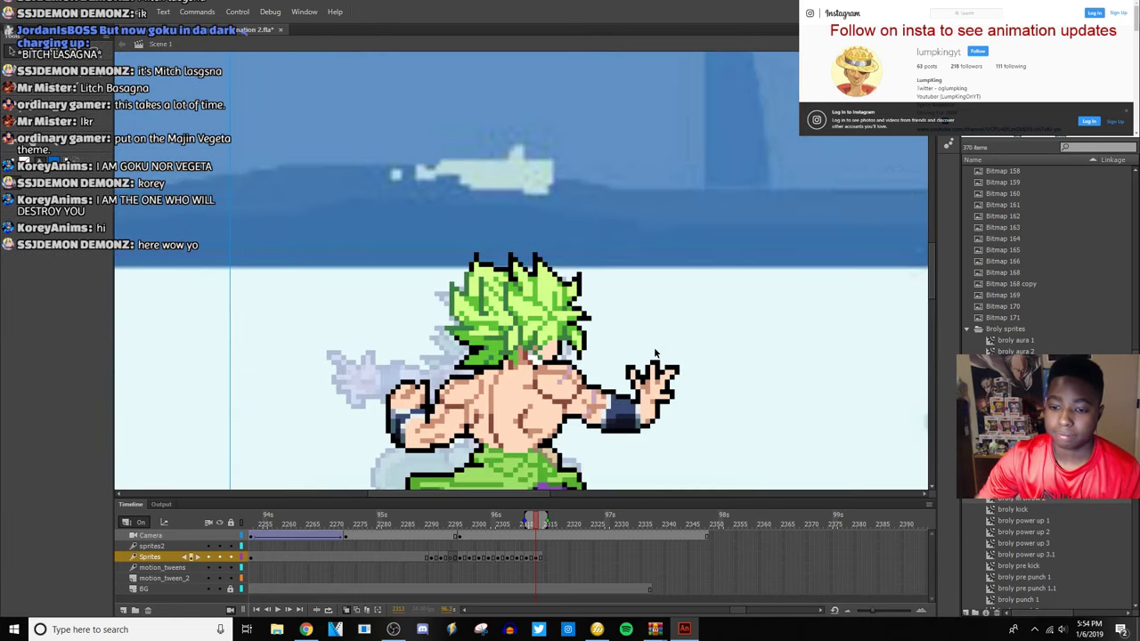
pyautogui.hotkey('ctrl', '=')
pyautogui.scroll(-5, 503, 347)
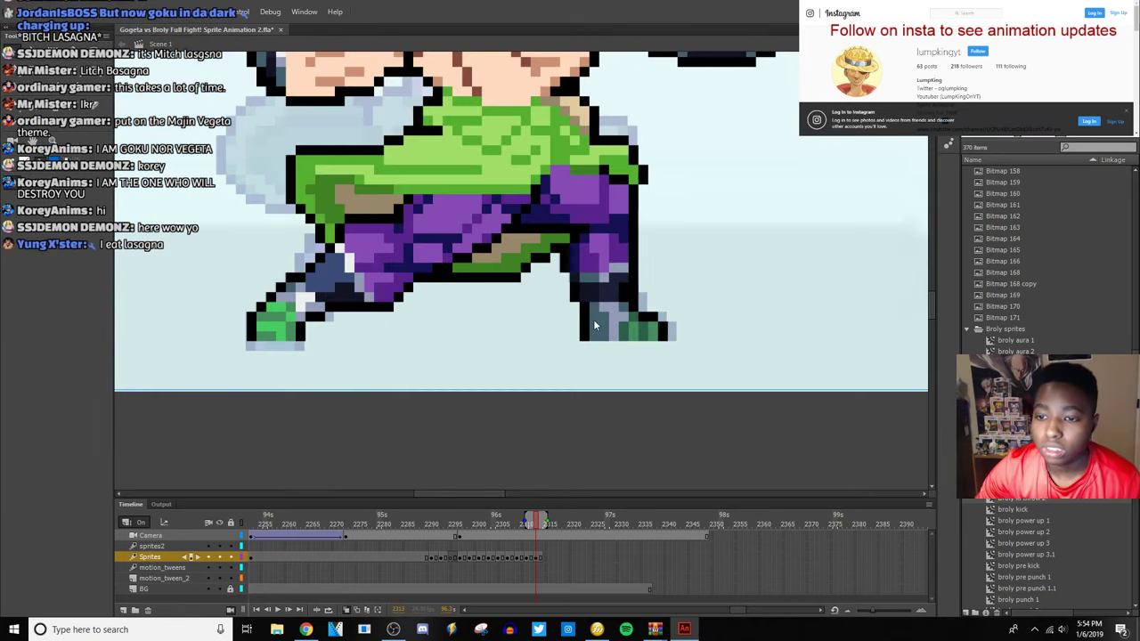
pyautogui.moveTo(620, 331); pyautogui.dragTo(629, 301)
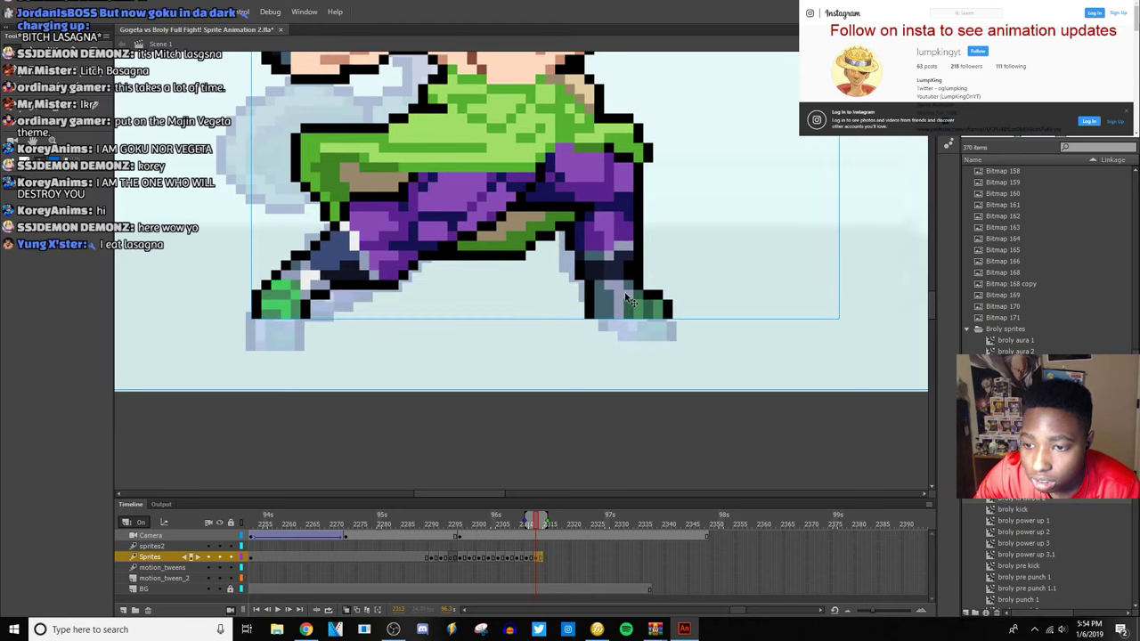
pyautogui.moveTo(661, 359); pyautogui.dragTo(678, 398)
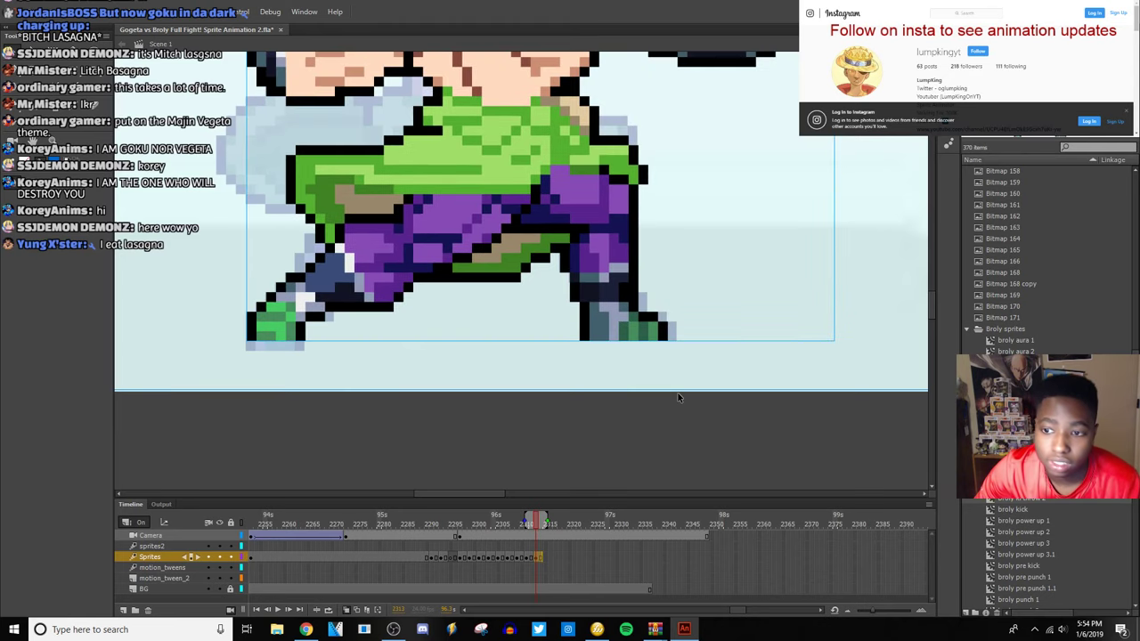
pyautogui.click(672, 372)
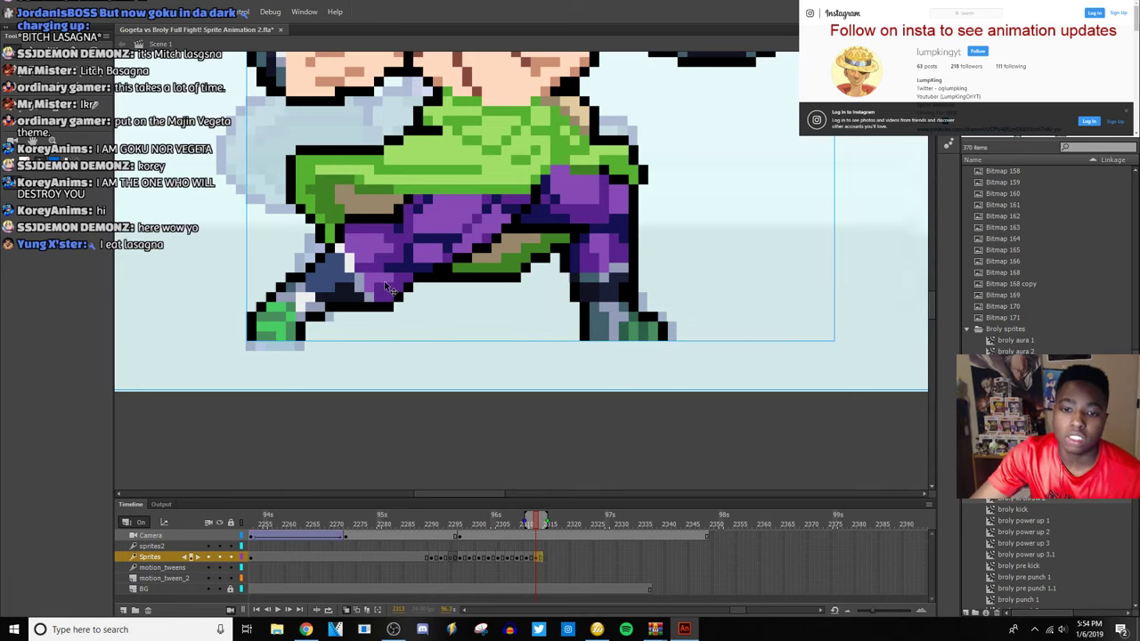
pyautogui.moveTo(388, 294); pyautogui.dragTo(343, 305)
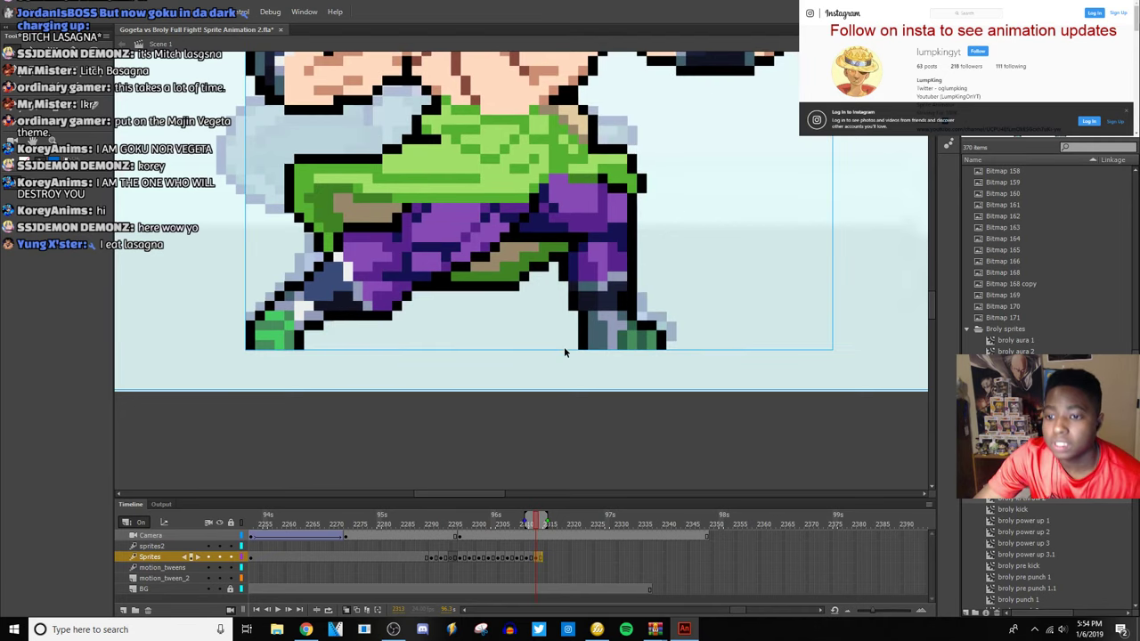
pyautogui.hotkey('ctrl', '-')
pyautogui.hotkey('ctrl', '-')
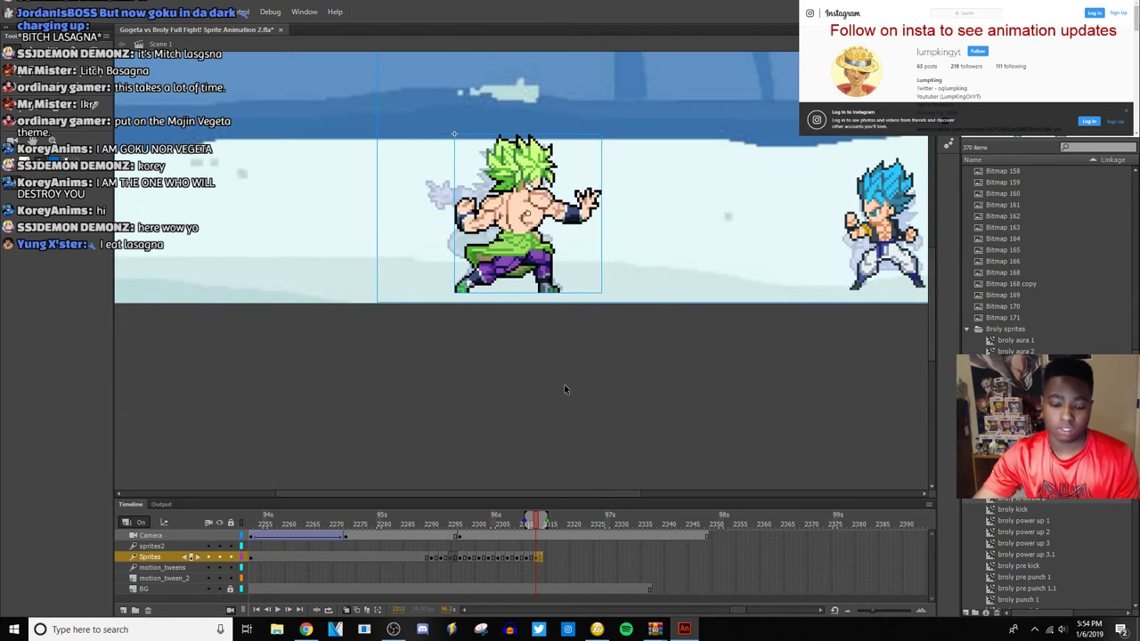
pyautogui.hotkey('ctrl', 's')
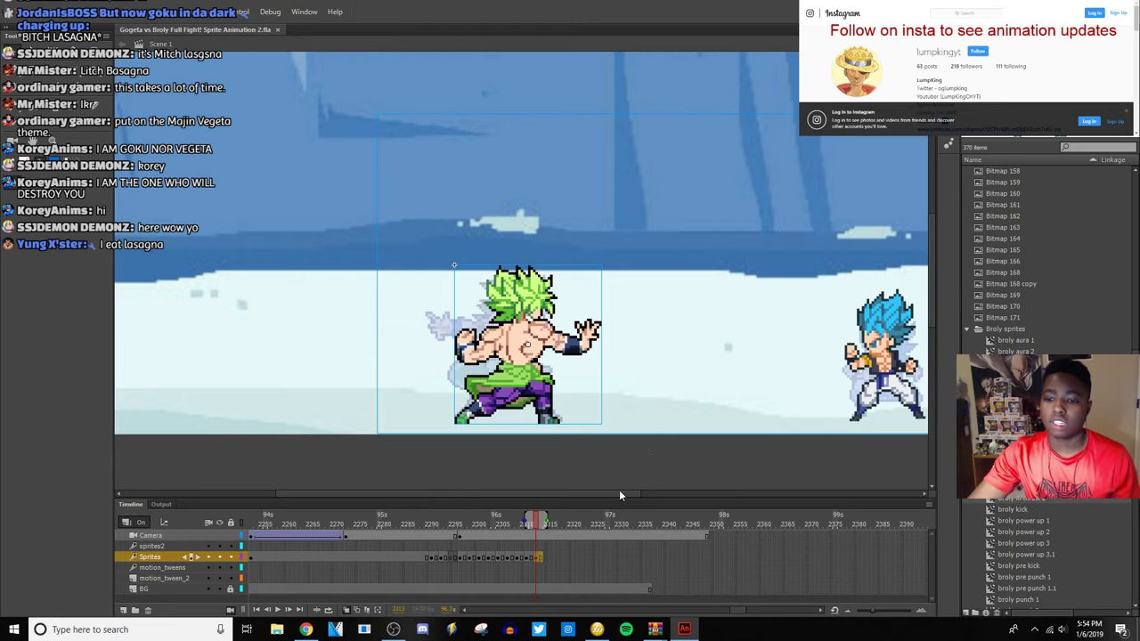
# Switch to Fireworks and bring up the gogeta blue sheet.png document.
pyautogui.moveTo(621, 495); pyautogui.dragTo(674, 495)
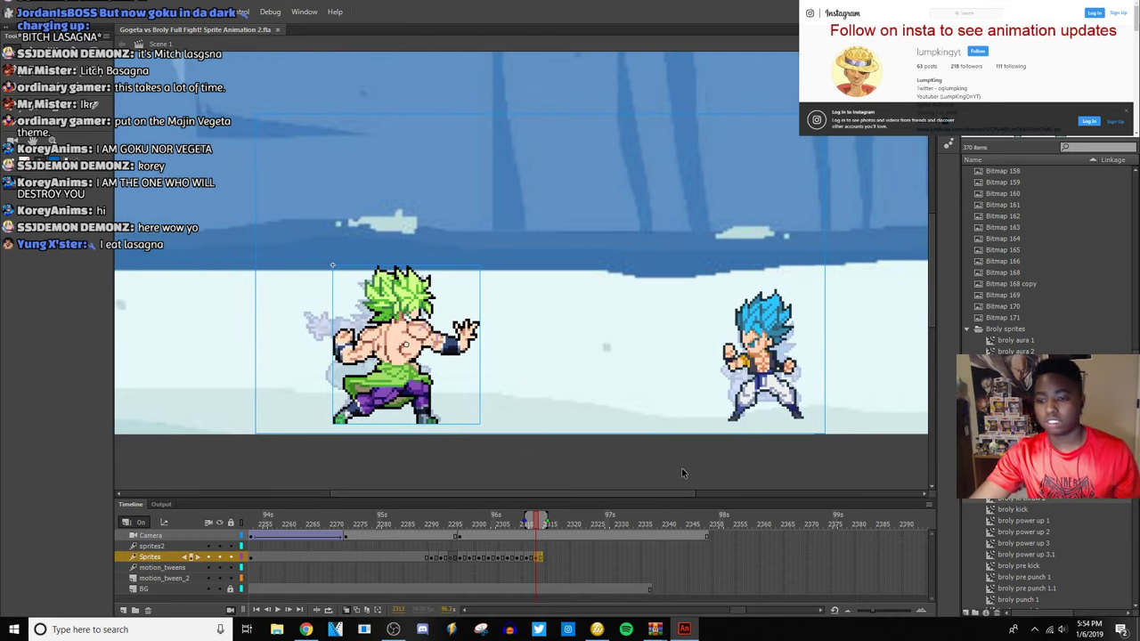
pyautogui.click(597, 629)
pyautogui.click(218, 43)
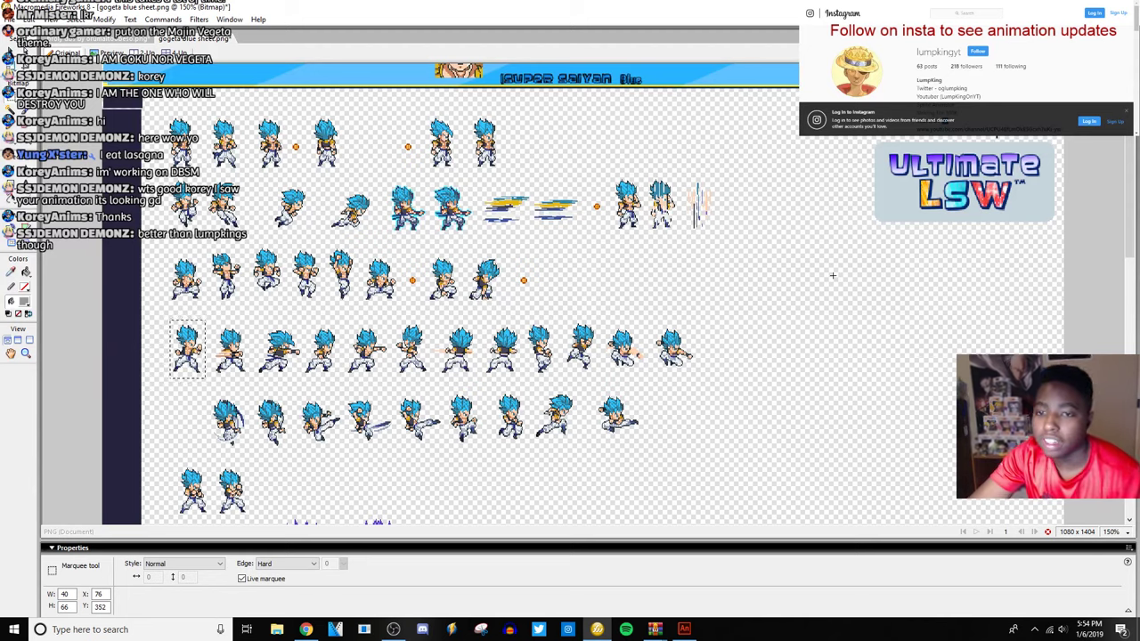
# Switch to the YouTube live dashboard in Chrome and post "SUBSCRIBE TO" in the stream chat, followed by a mention of the fellow animator's channel.
pyautogui.click(305, 629)
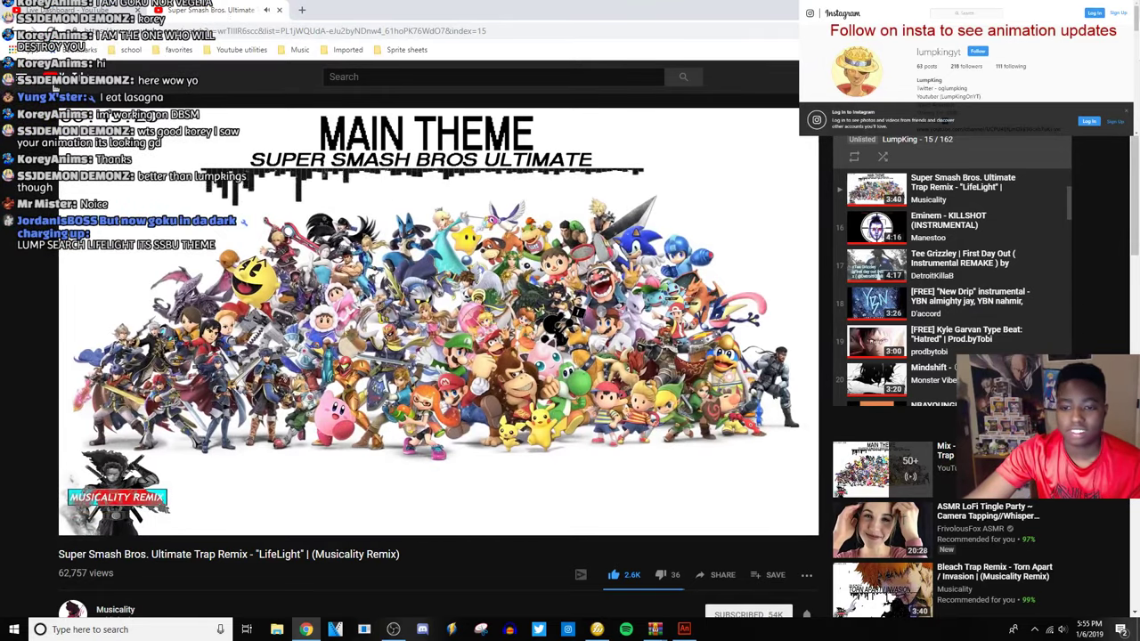
pyautogui.hotkey('ctrl', 'shift', 'Tab')
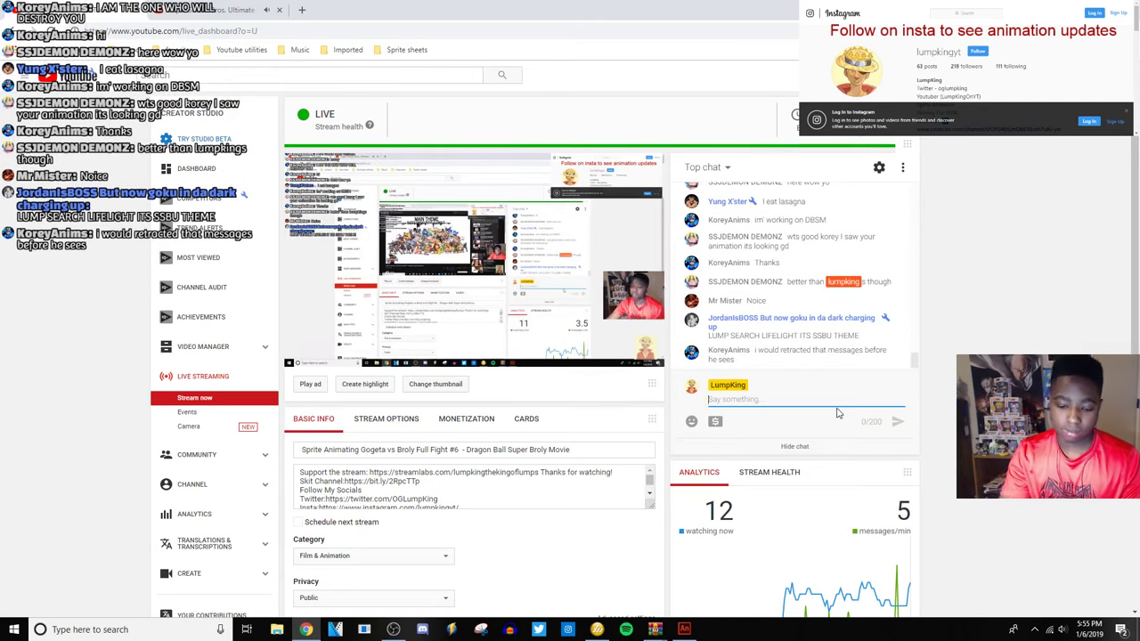
pyautogui.write('SUBS')
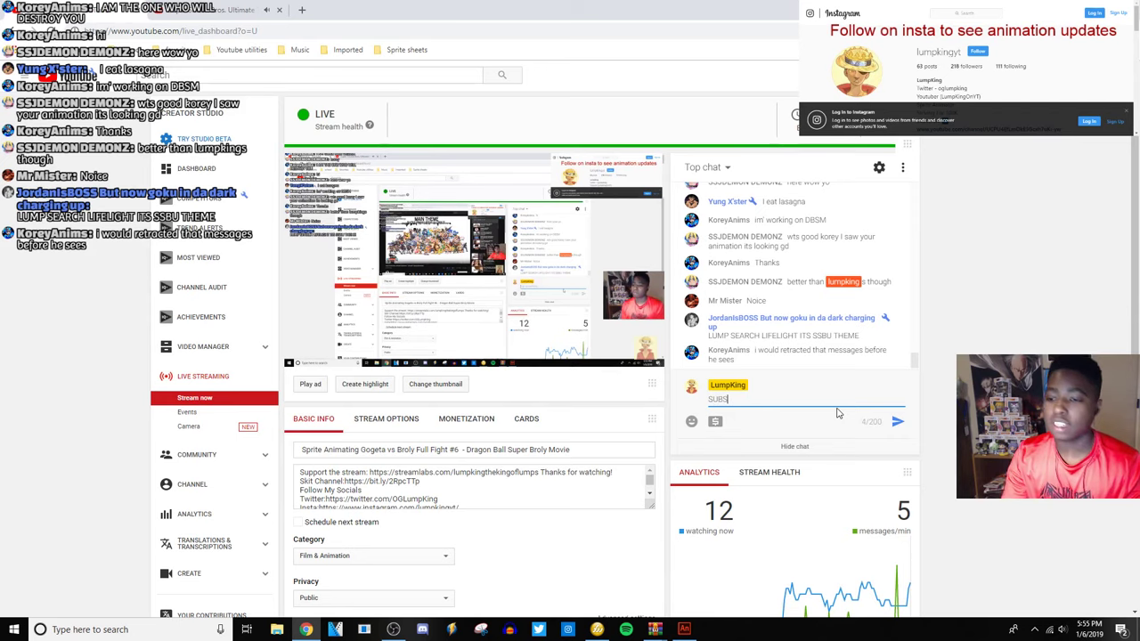
pyautogui.write('HI')
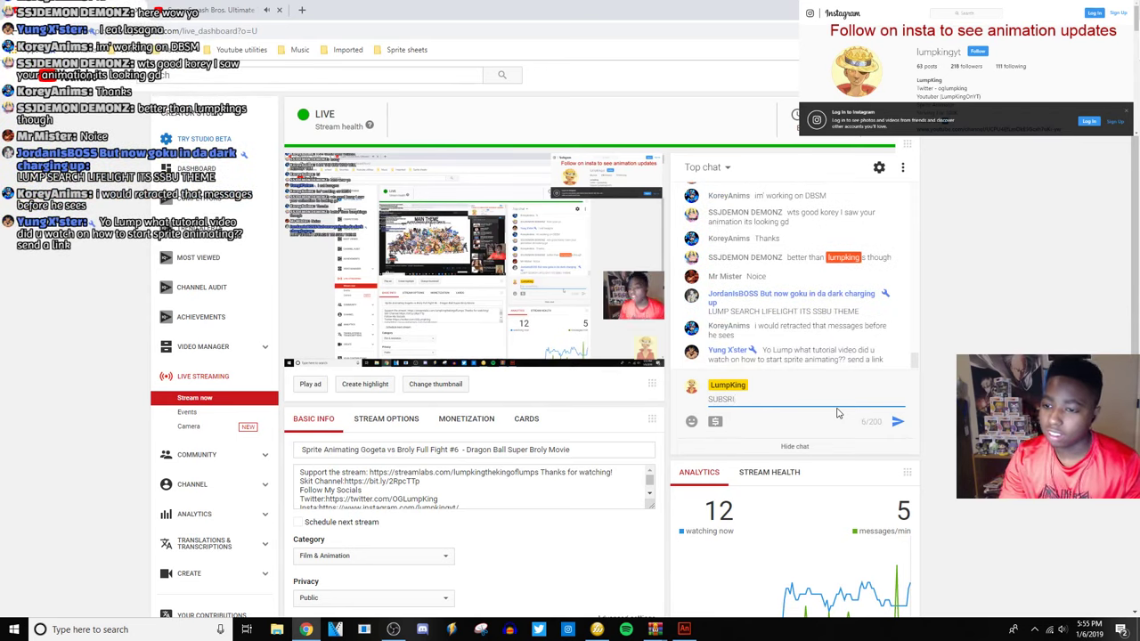
pyautogui.press('BackSpace')
pyautogui.press('BackSpace')
pyautogui.write('CRIBE ')
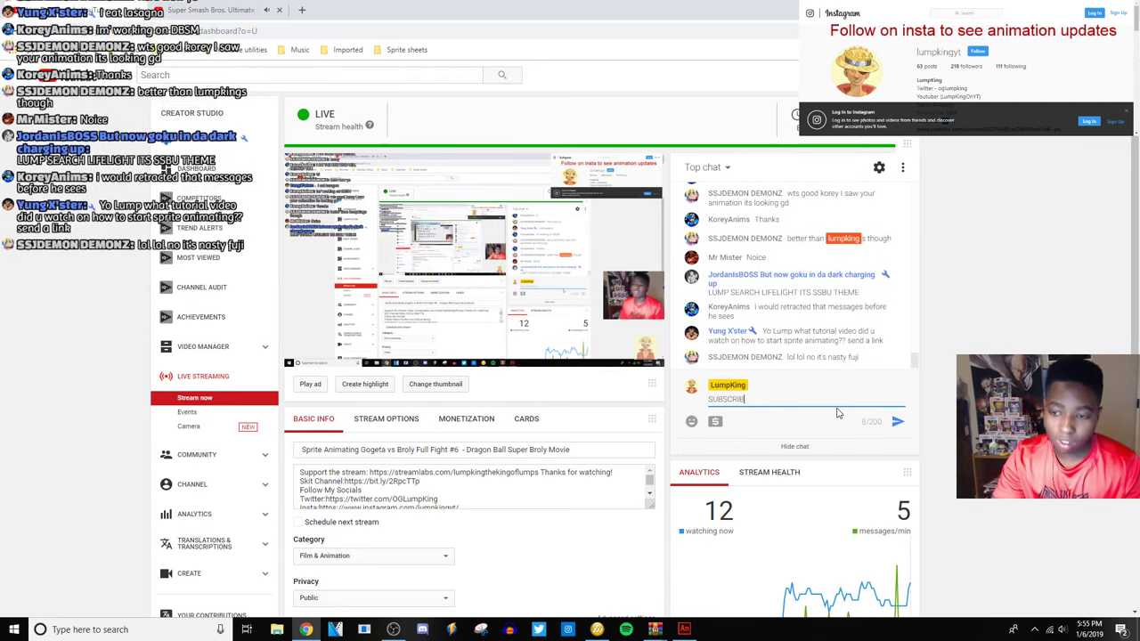
pyautogui.write('TO ')
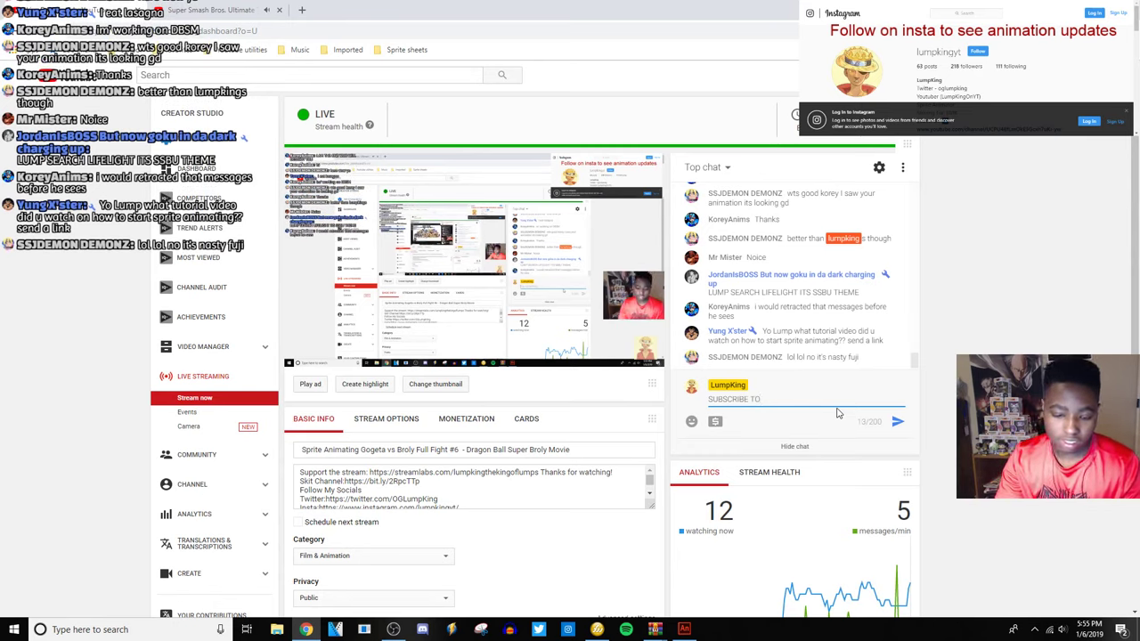
pyautogui.write('@KO')
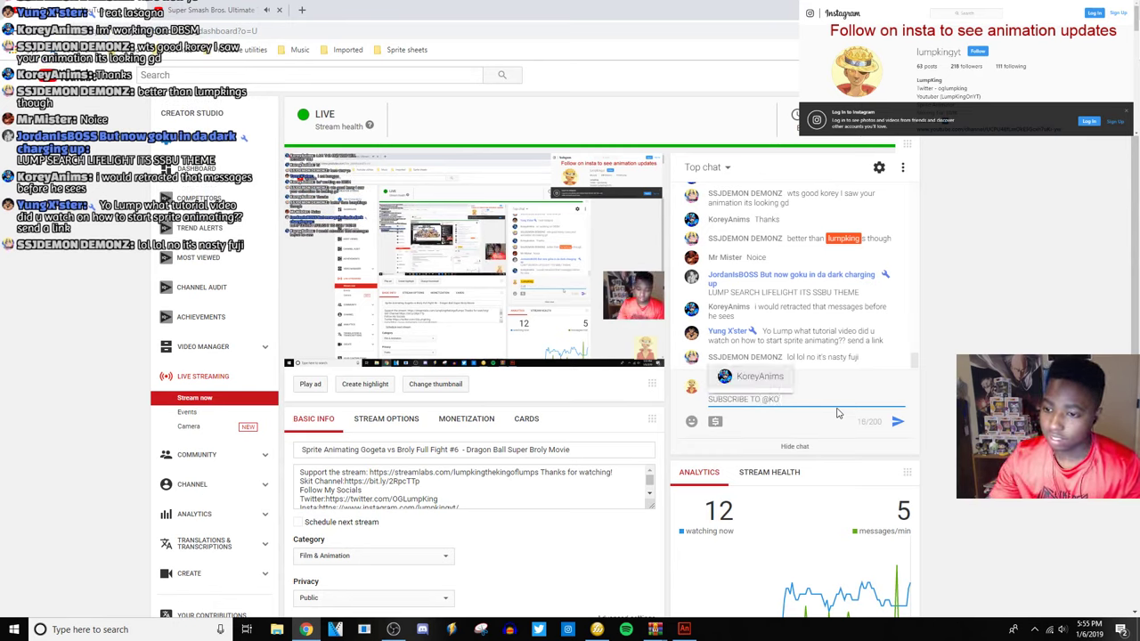
pyautogui.click(756, 376)
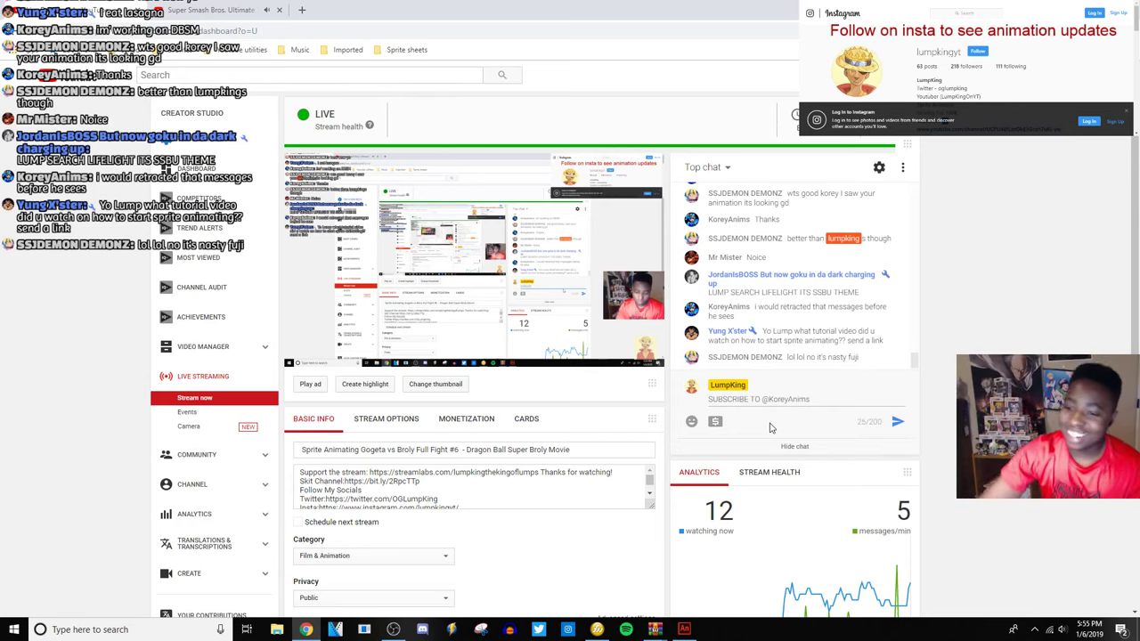
pyautogui.click(897, 422)
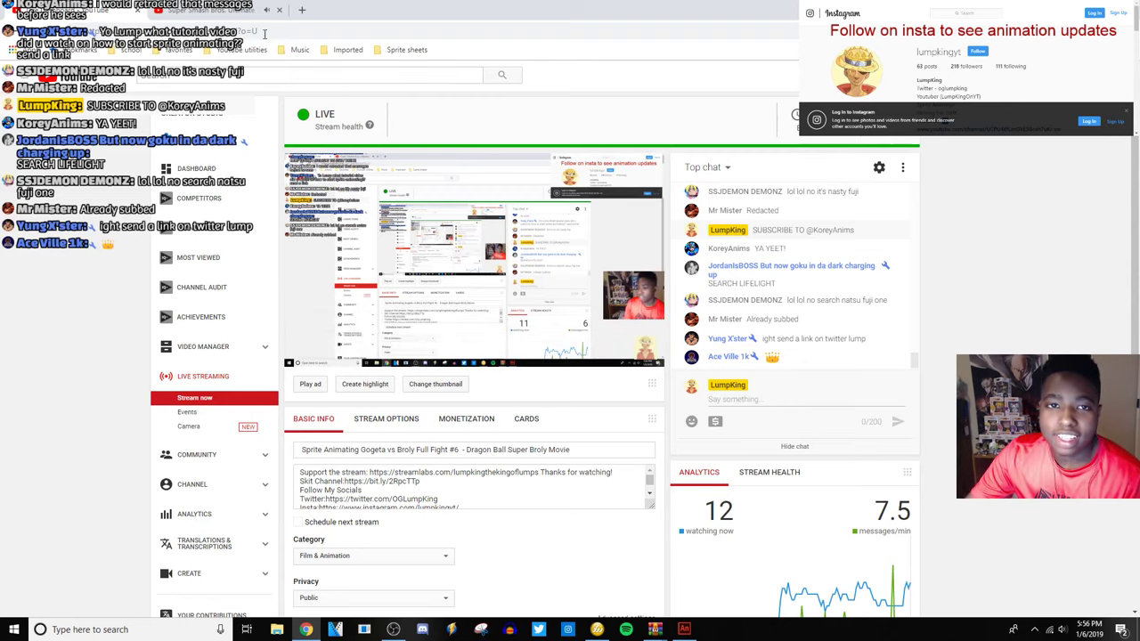
pyautogui.click(242, 16)
pyautogui.click(97, 11)
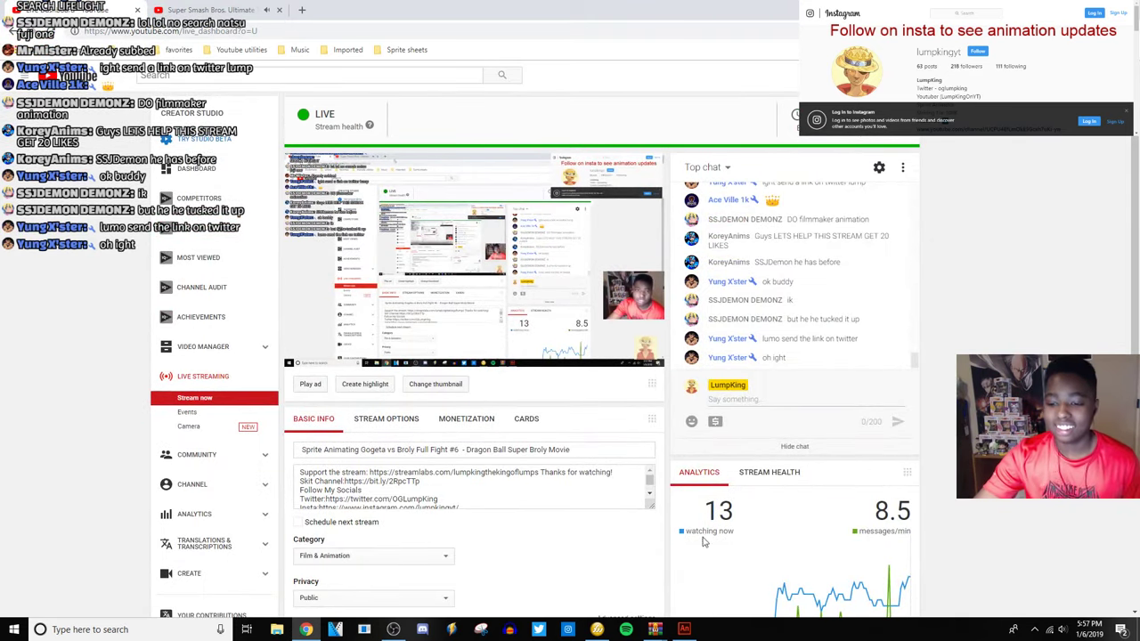
# Return to Animate and play back the Broly animation from frame 2284.
pyautogui.moveTo(684, 628)
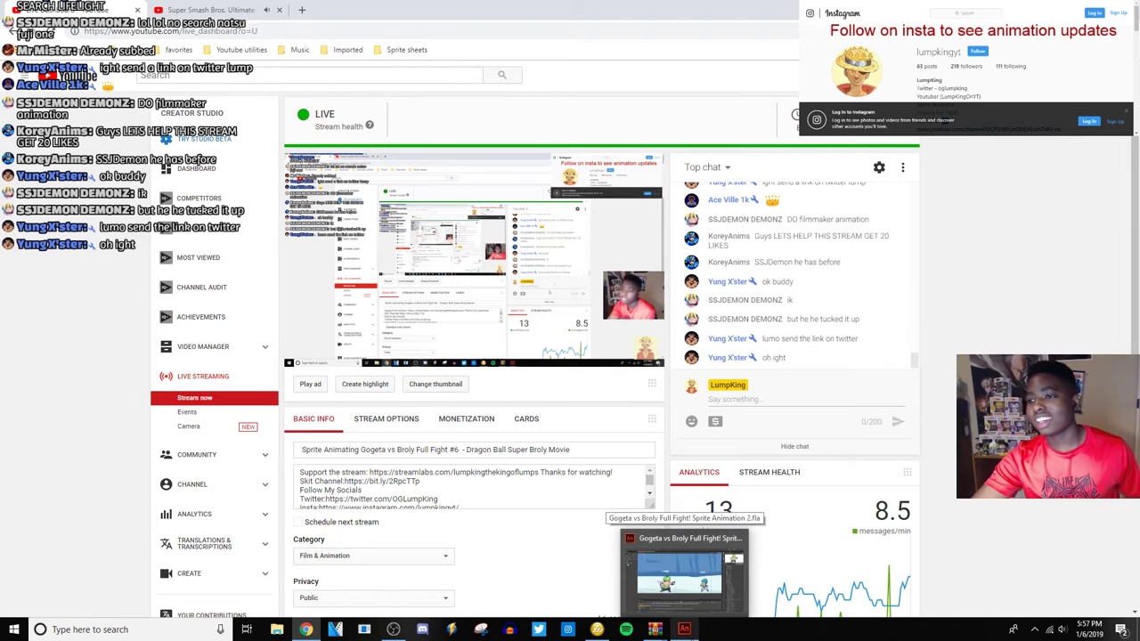
pyautogui.click(663, 604)
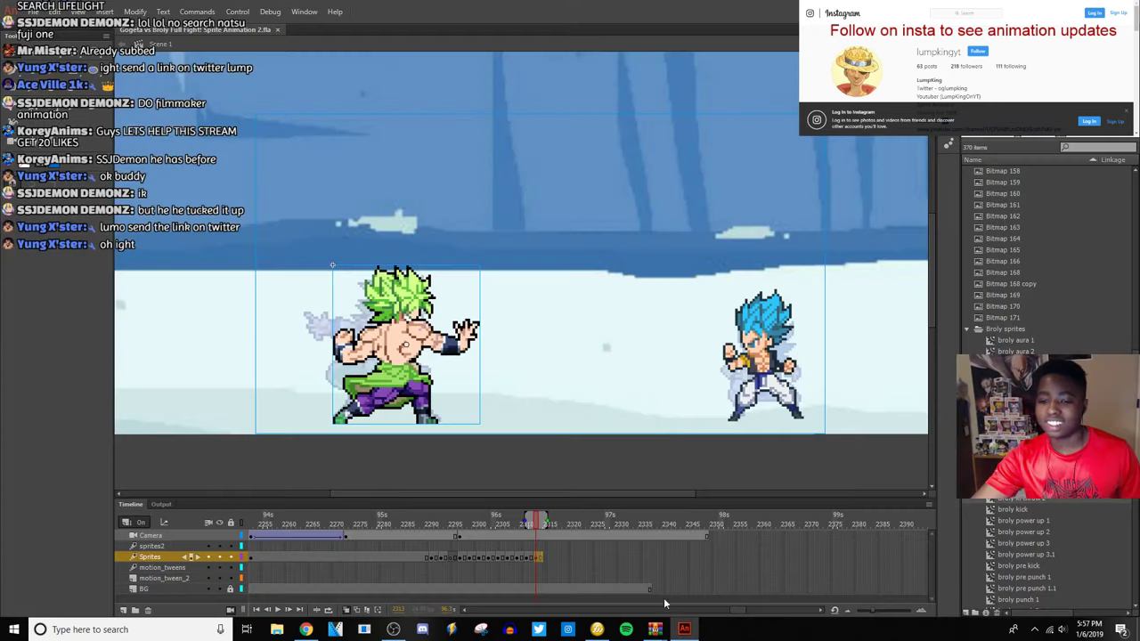
pyautogui.click(399, 556)
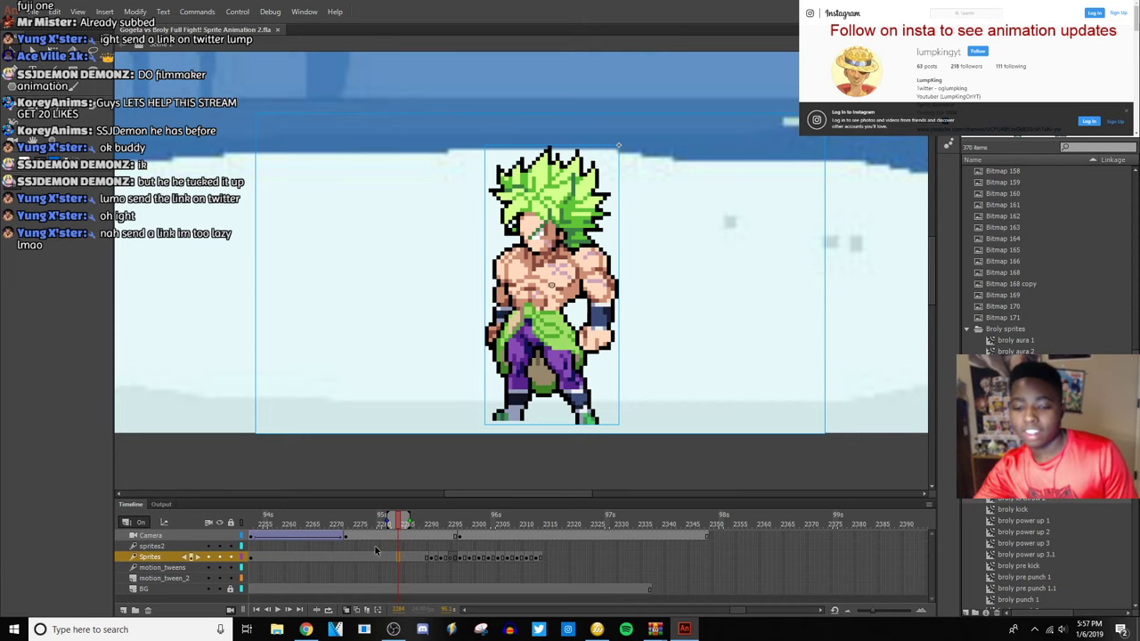
pyautogui.click(279, 611)
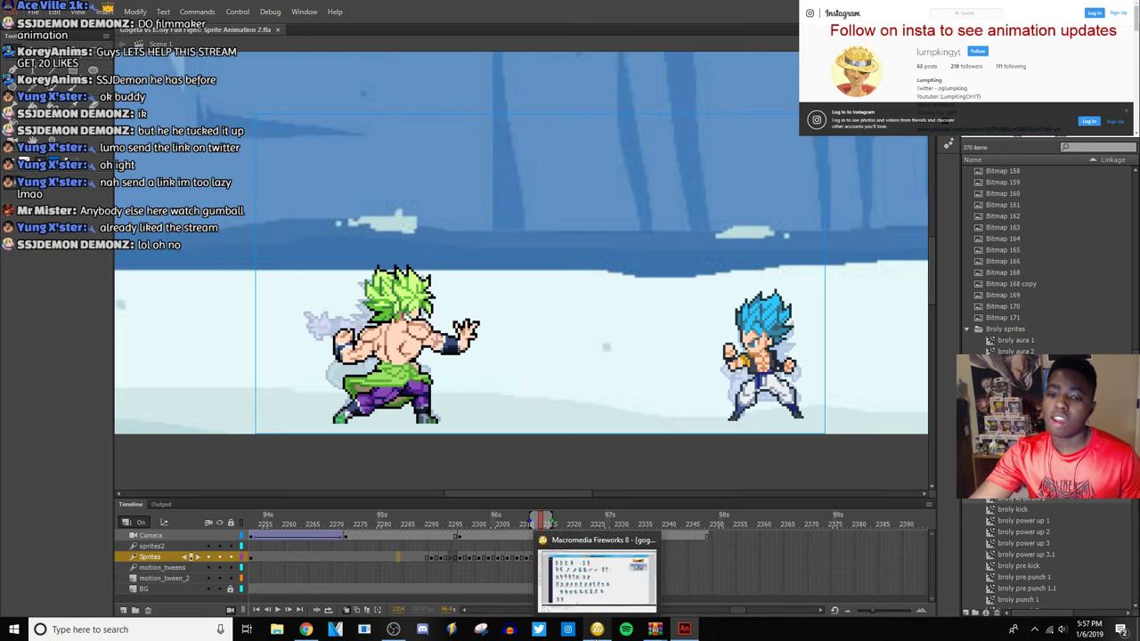
# Switch to Fireworks and examine the attack, aura and beam sprites on the Gogeta blue sheet for a pose to animate.
pyautogui.click(597, 629)
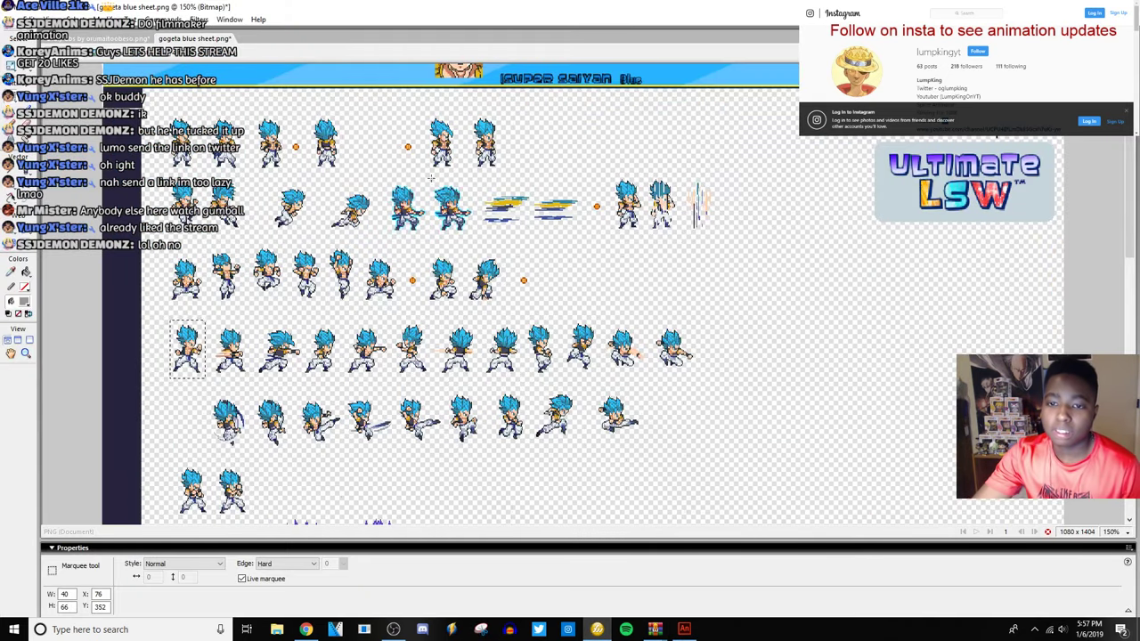
pyautogui.scroll(-1, 431, 178)
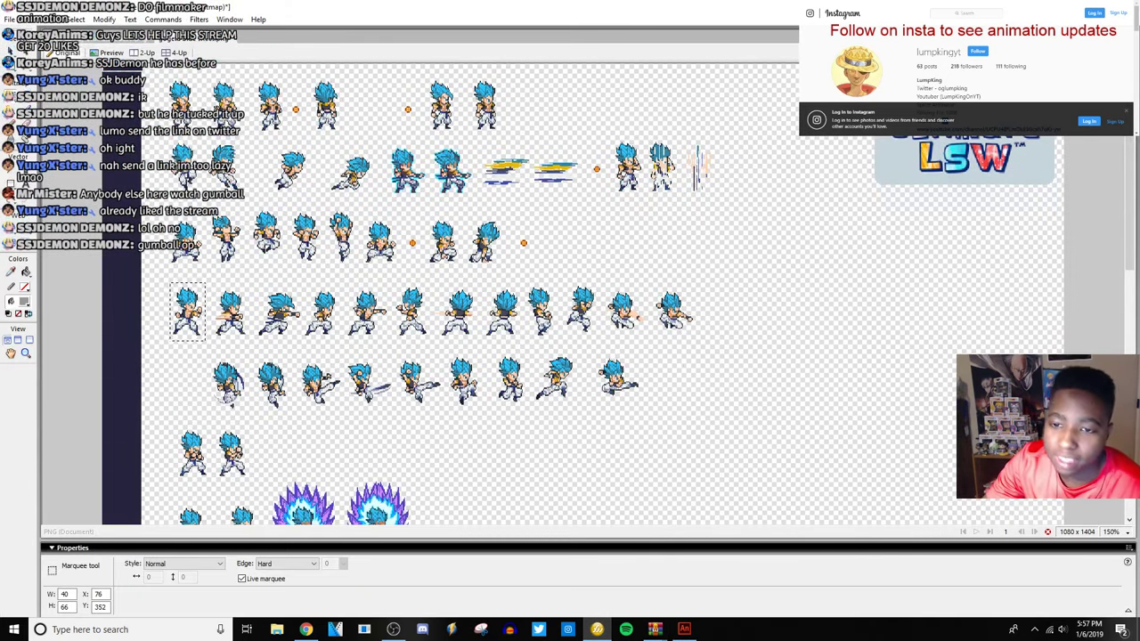
pyautogui.scroll(-2, 431, 294)
pyautogui.scroll(-2, 527, 252)
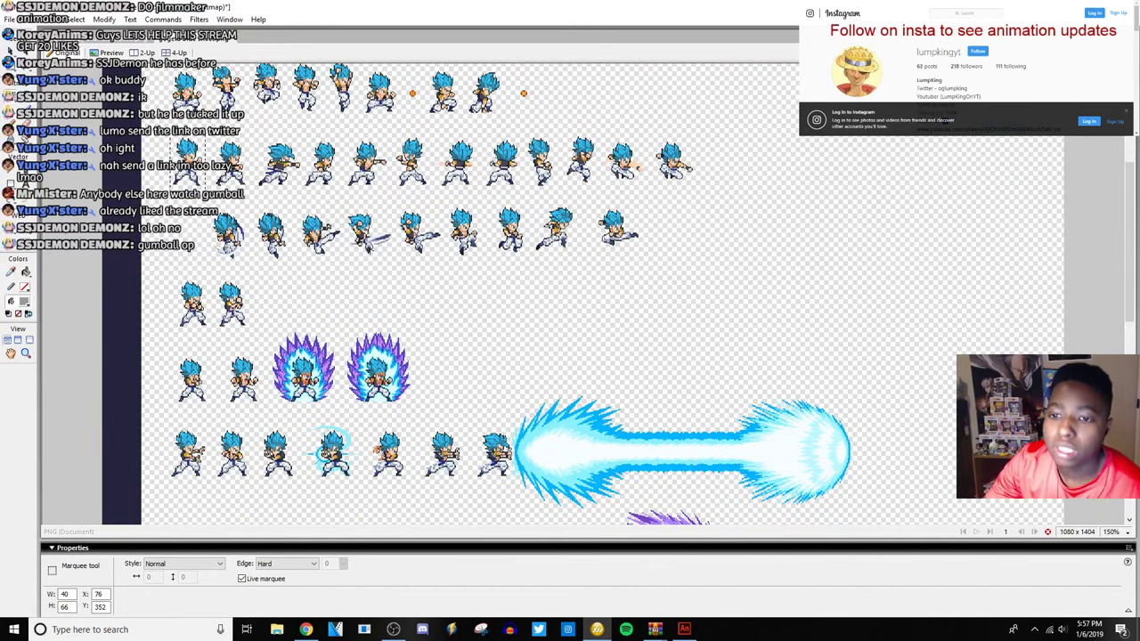
pyautogui.scroll(-10, 385, 247)
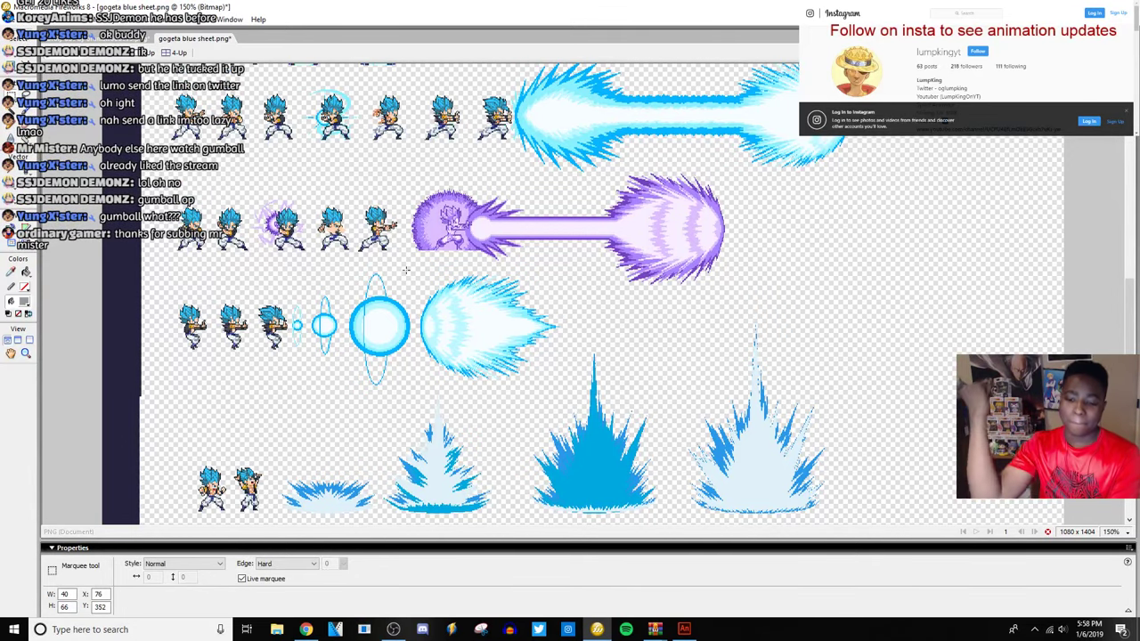
pyautogui.scroll(-5, 449, 356)
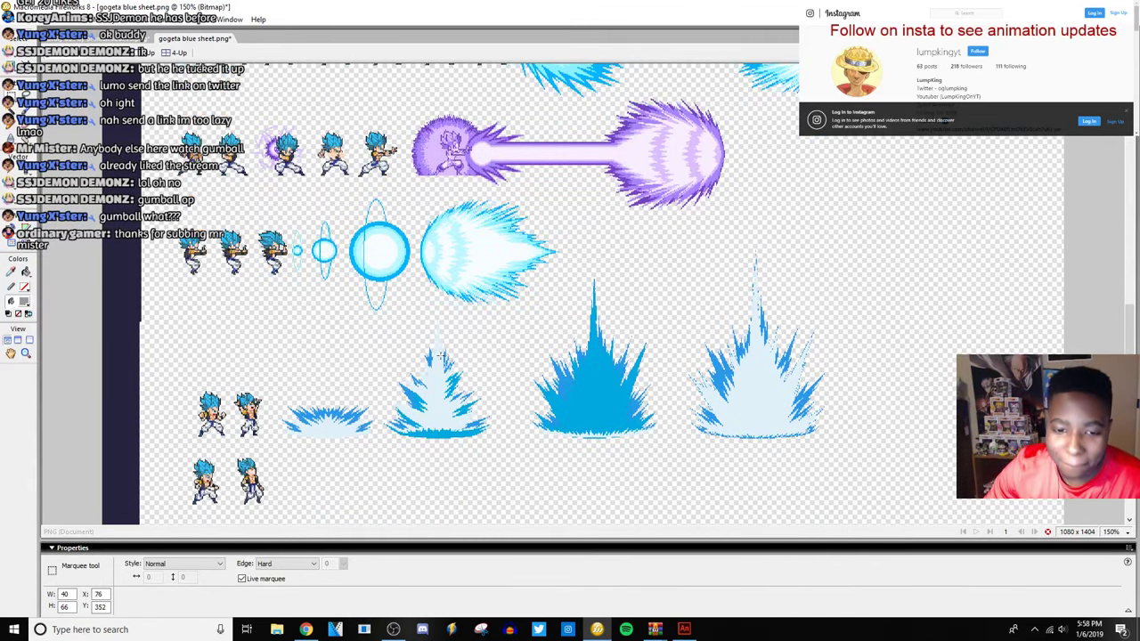
pyautogui.scroll(7, 258, 379)
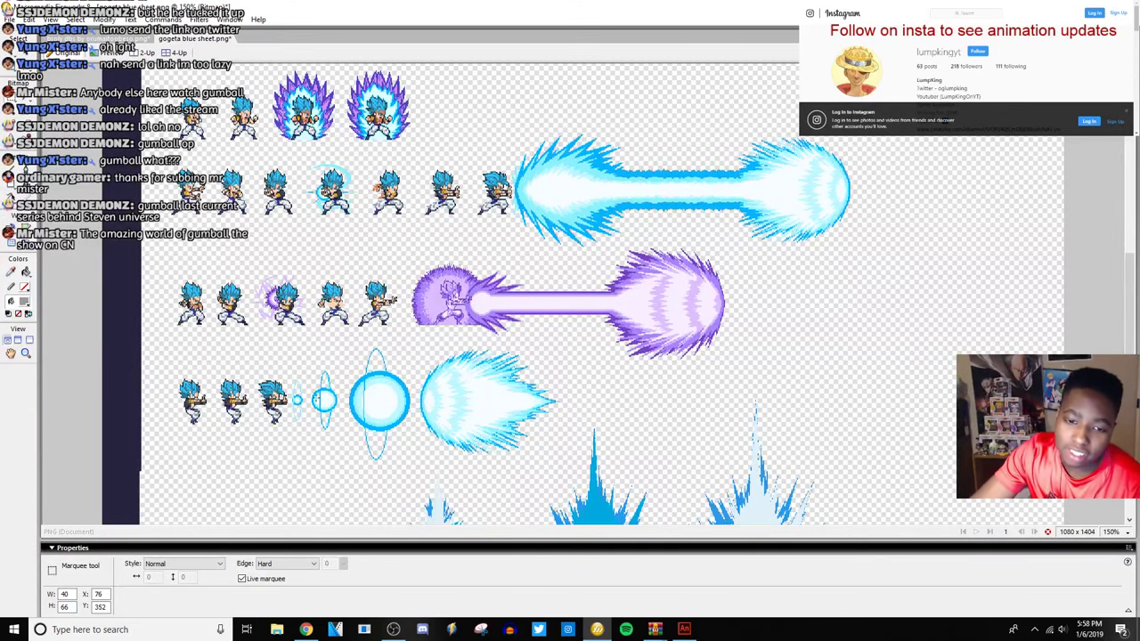
pyautogui.scroll(6, 190, 381)
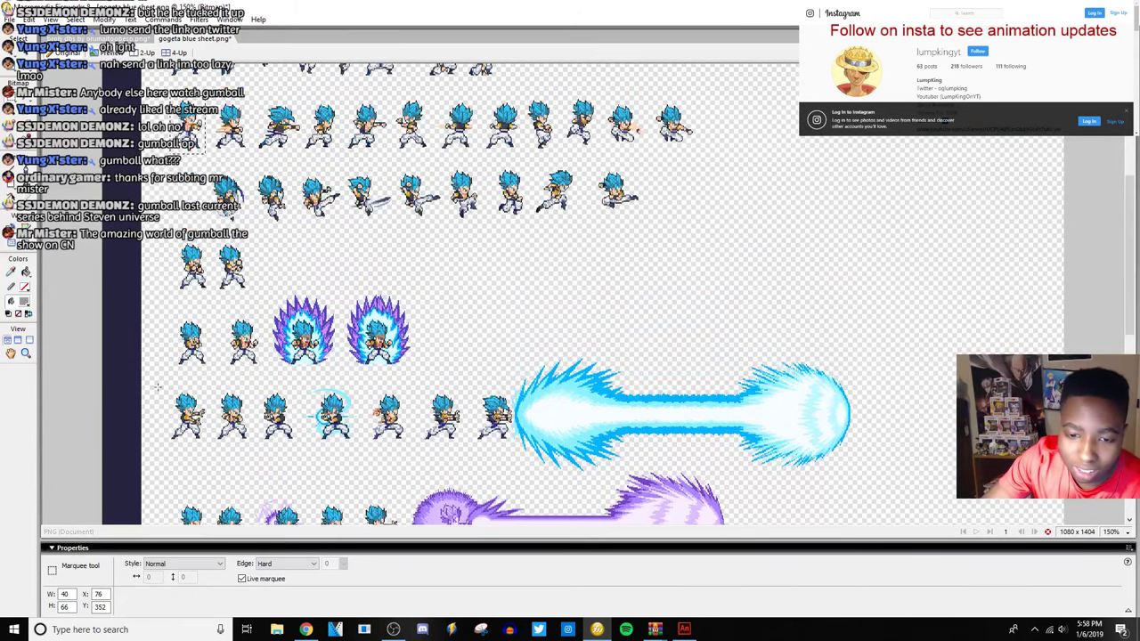
pyautogui.scroll(1, 164, 403)
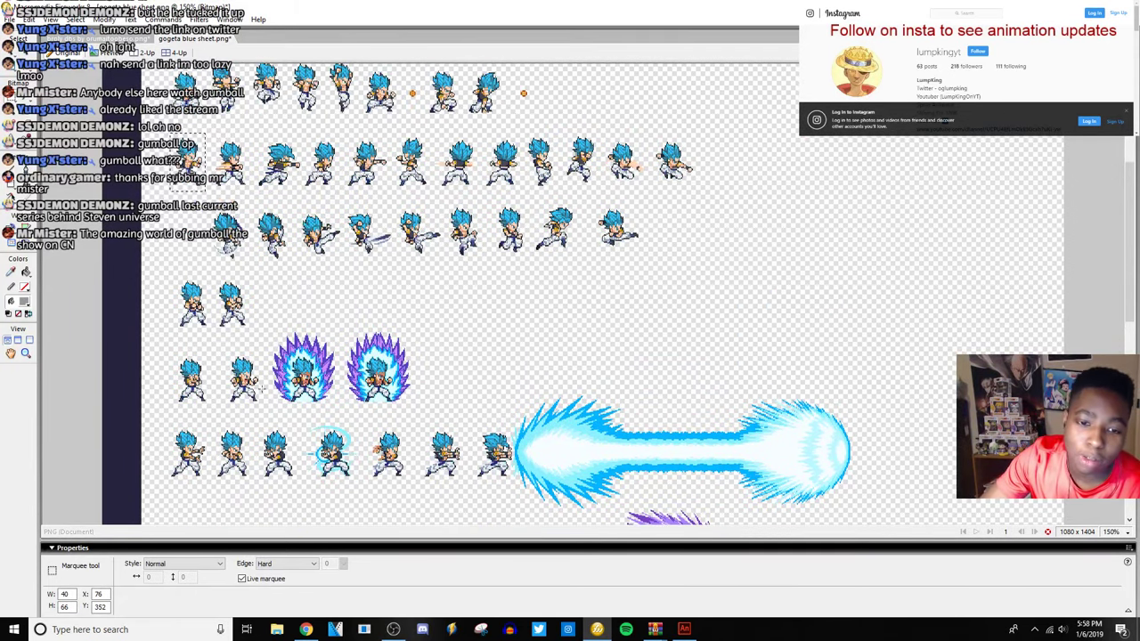
pyautogui.scroll(4, 164, 403)
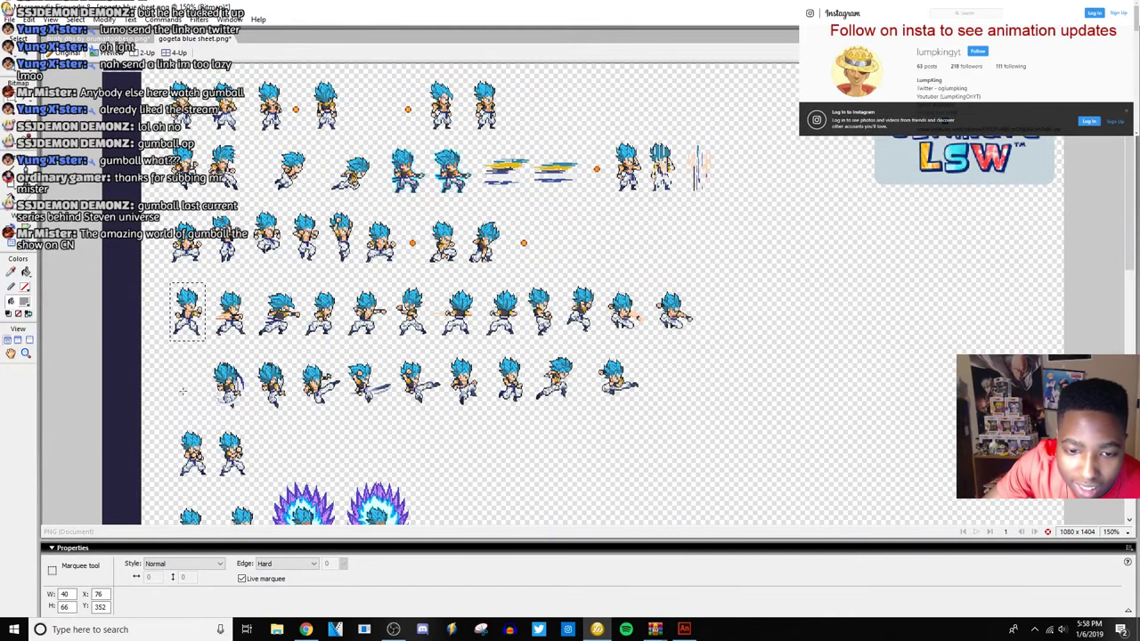
# Check the stream chat on the YouTube live dashboard in Chrome and return to the Gogeta sheet in Fireworks.
pyautogui.click(683, 629)
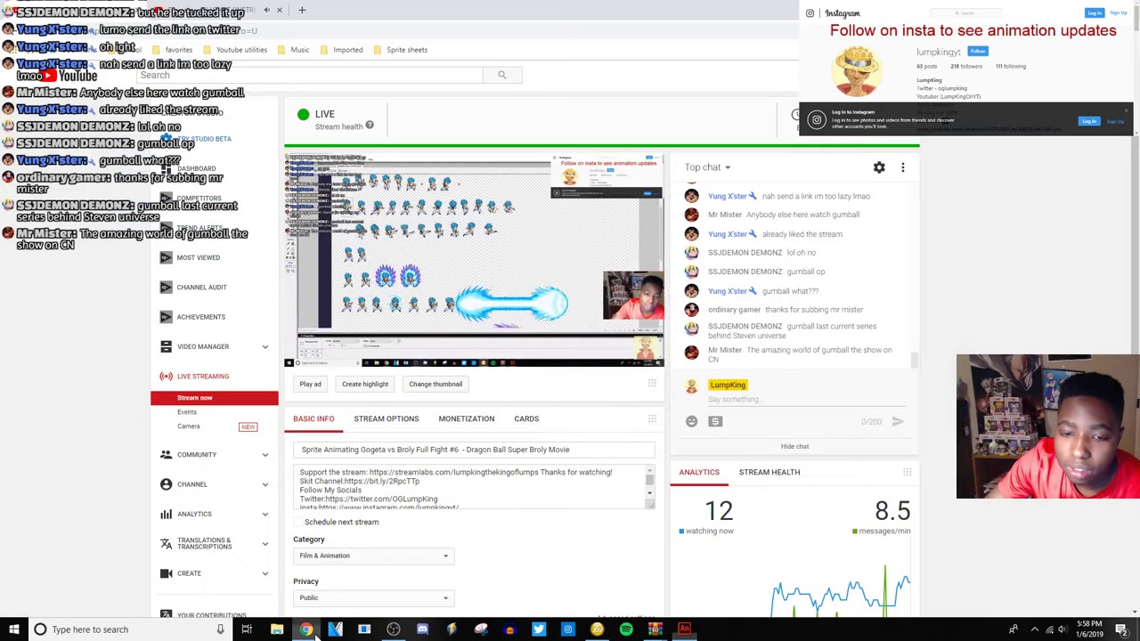
pyautogui.click(305, 629)
pyautogui.click(596, 630)
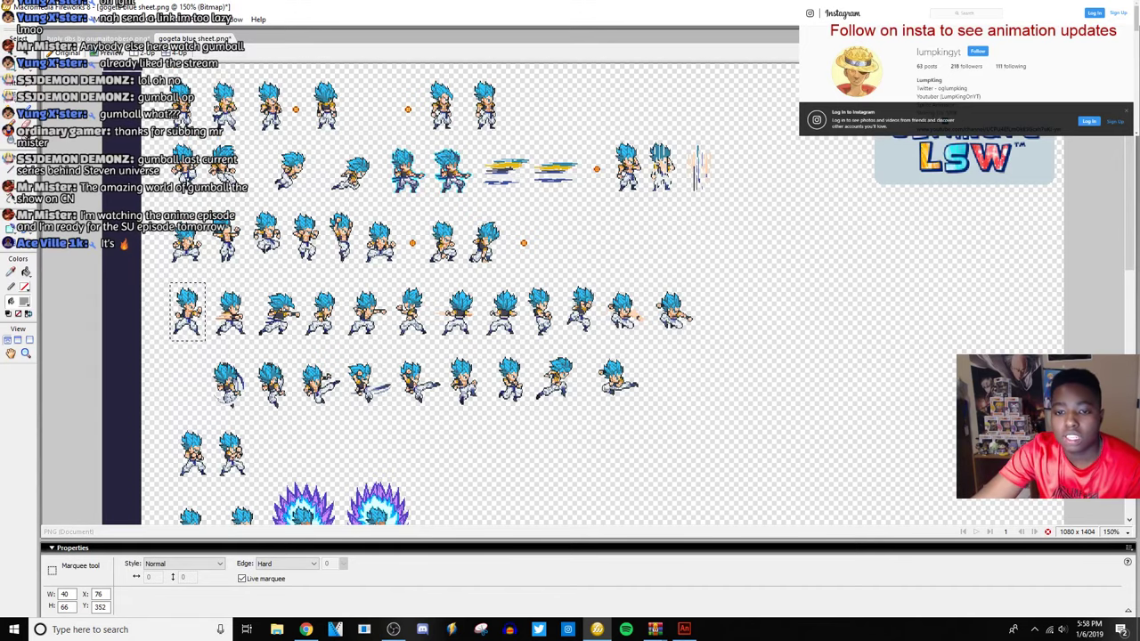
# Look through the Gogeta blue sheet again, comparing the stance, punch and kick rows with the energy-attack rows.
pyautogui.scroll(1, 312, 297)
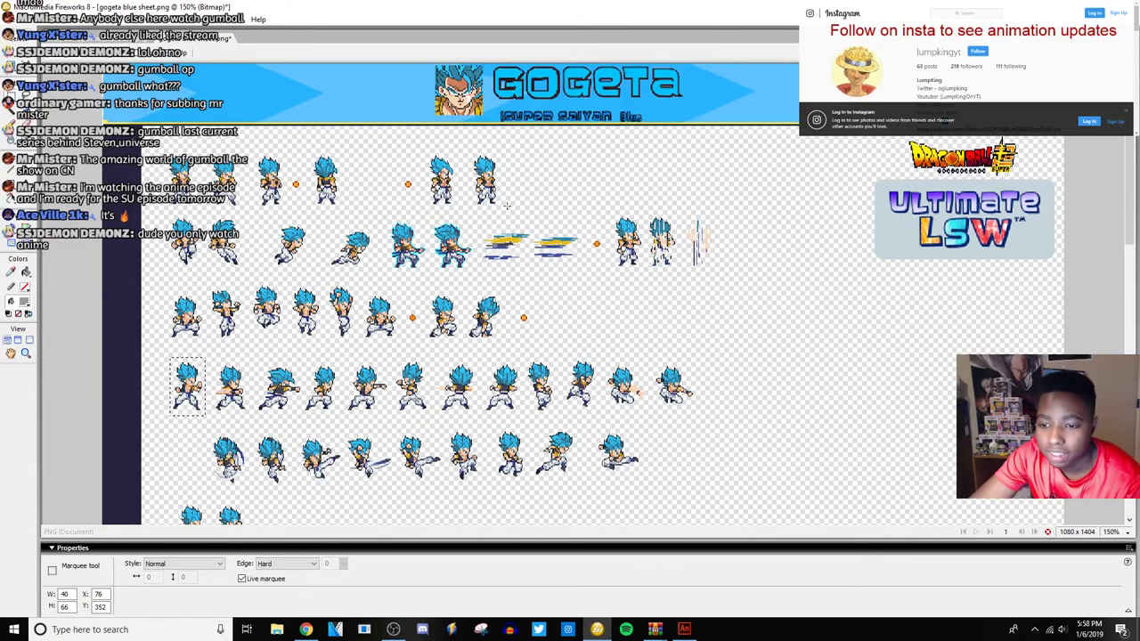
pyautogui.scroll(-1, 501, 209)
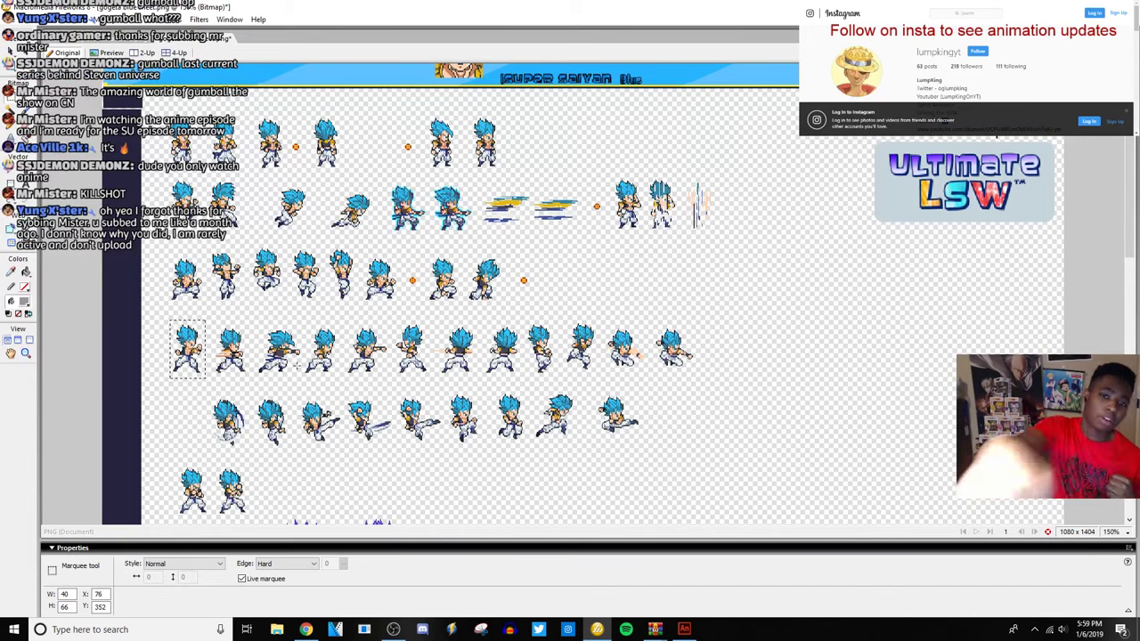
pyautogui.scroll(-4, 166, 358)
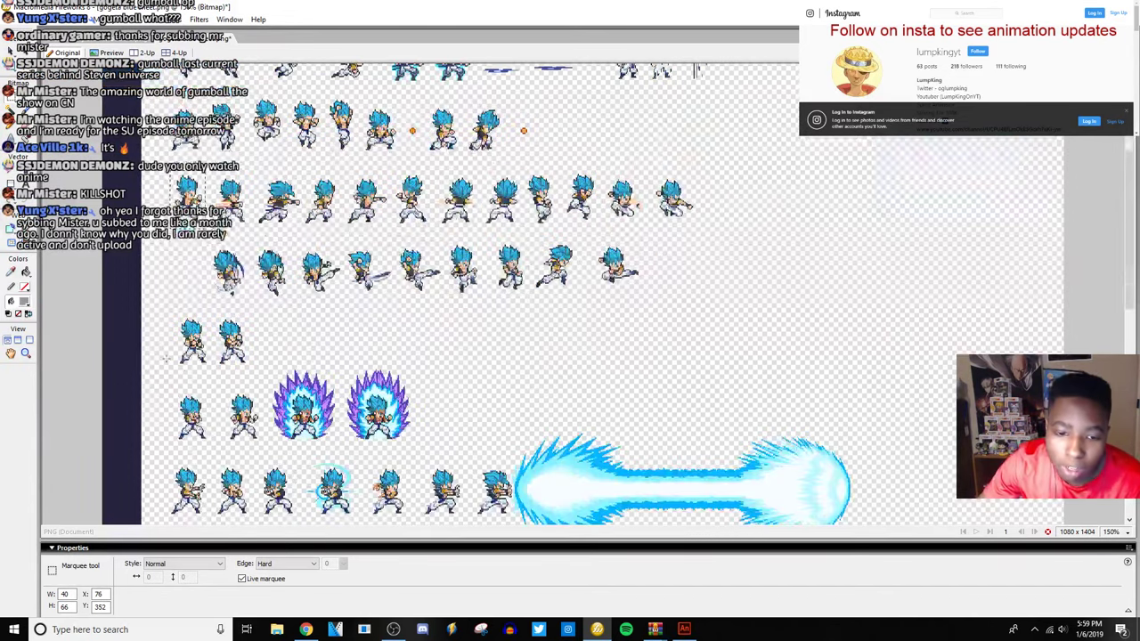
pyautogui.scroll(-6, 166, 358)
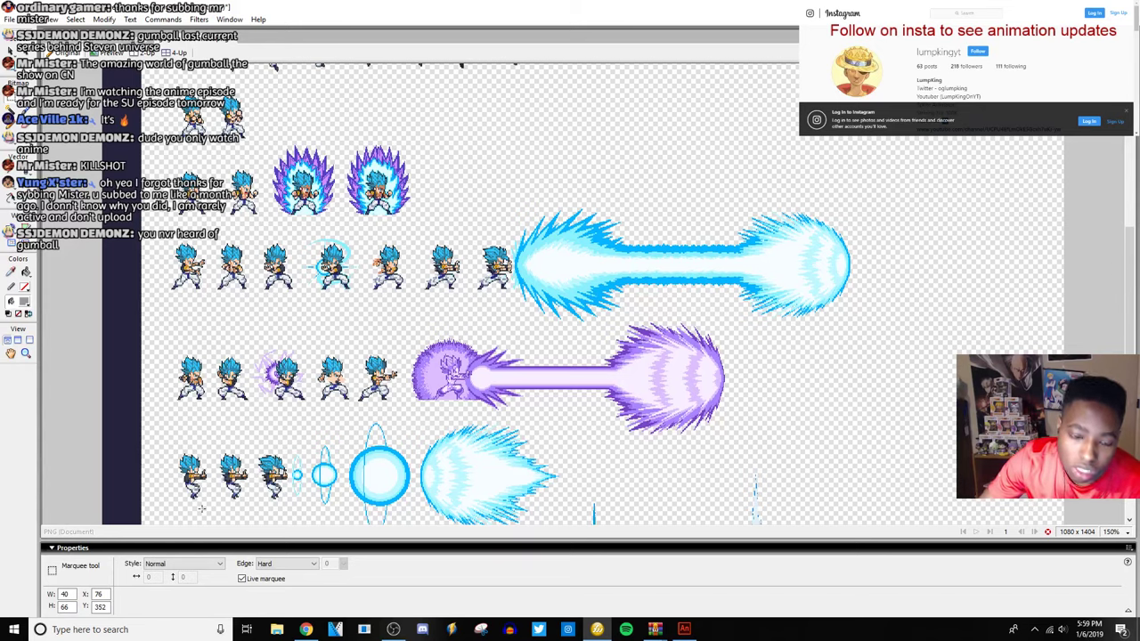
pyautogui.scroll(6, 348, 329)
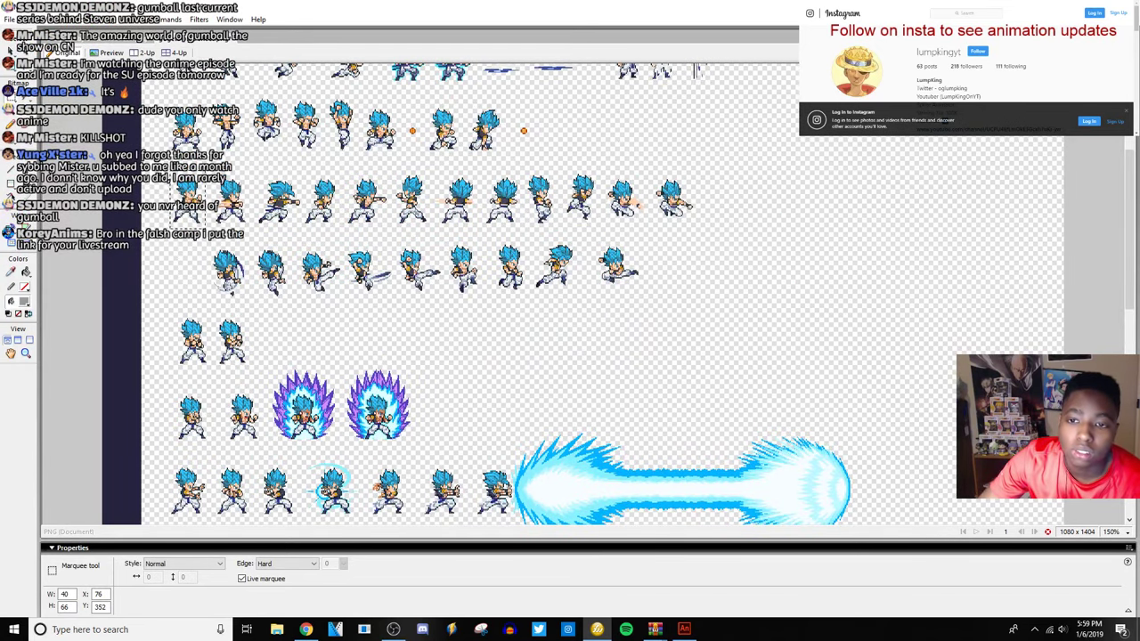
pyautogui.scroll(-3, 474, 294)
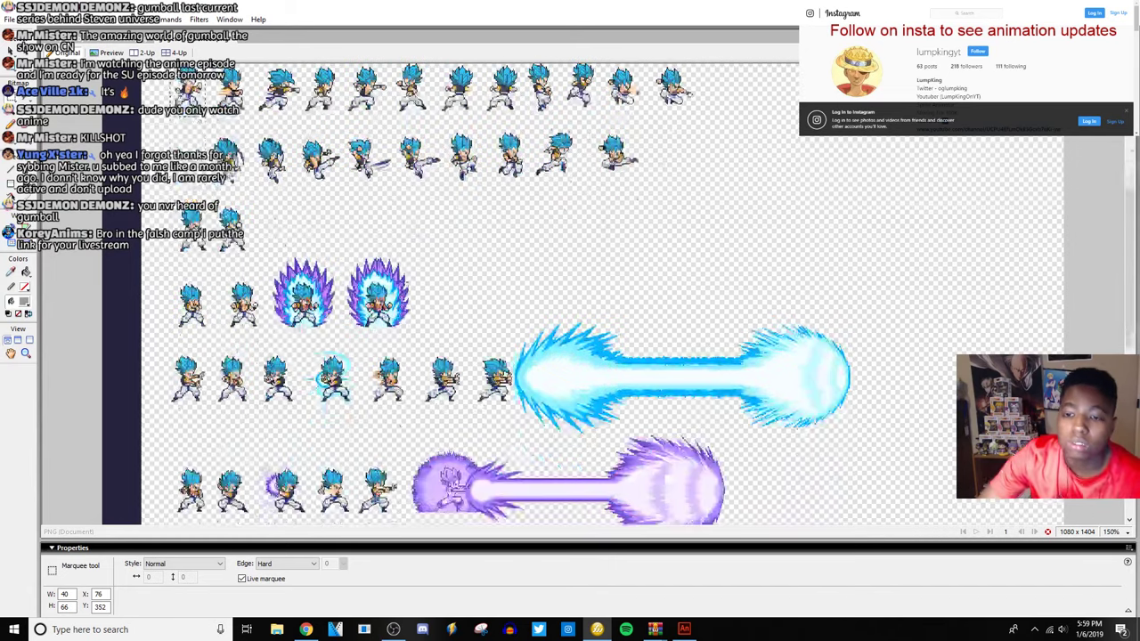
pyautogui.scroll(8, 475, 294)
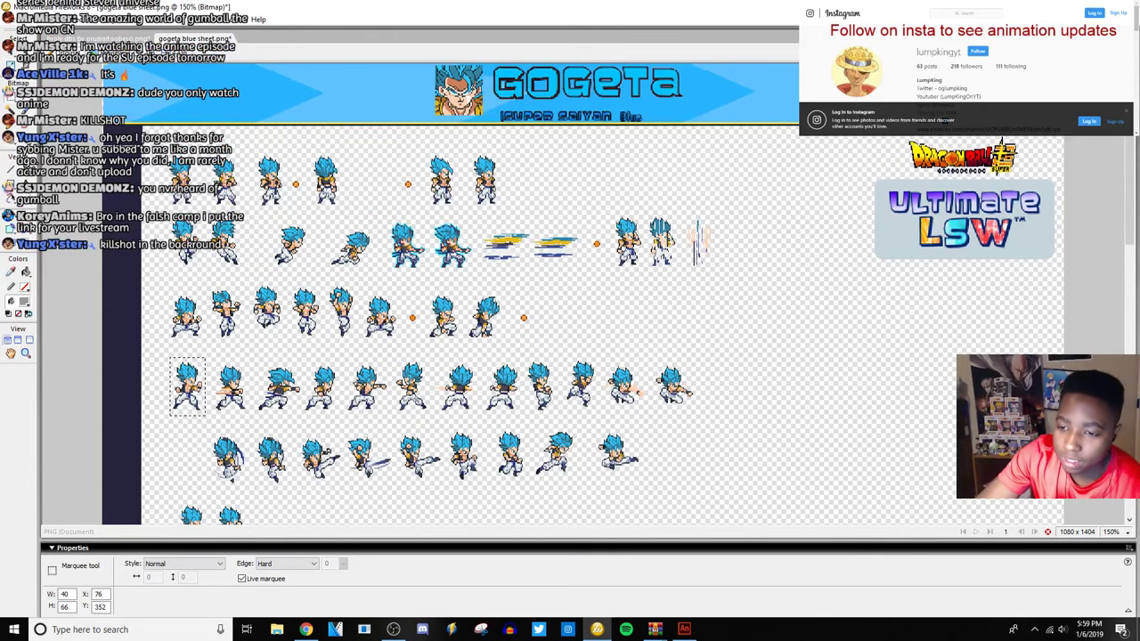
pyautogui.scroll(-2, 580, 393)
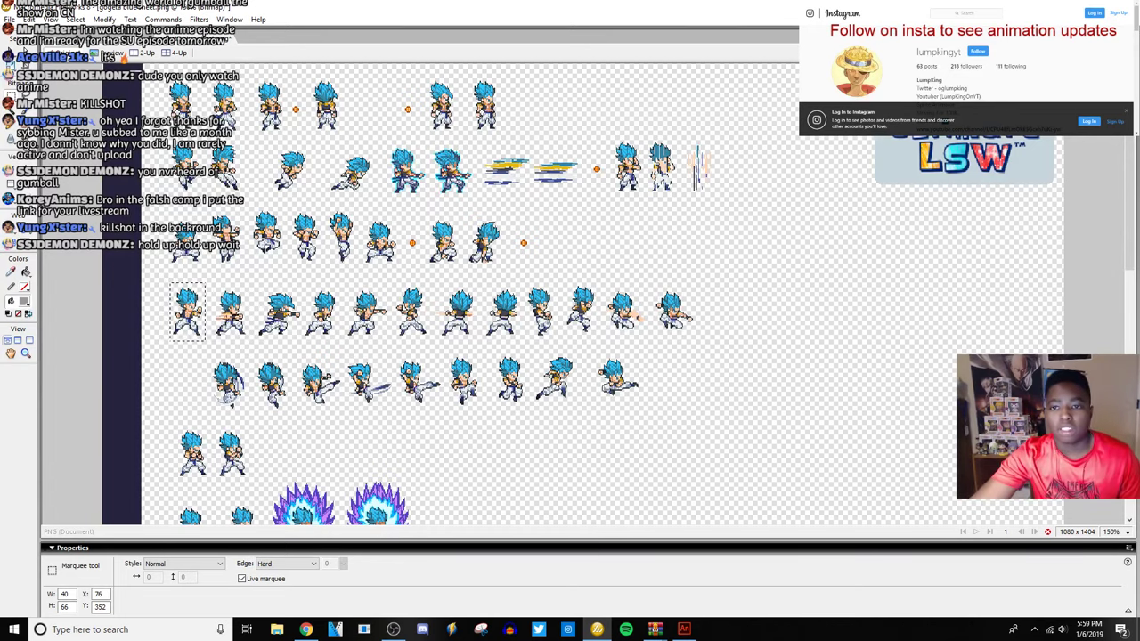
# Marquee-select the first sprite in the energy-ball row of the Gogeta sheet, about 48 by 68 px.
pyautogui.scroll(-8, 499, 293)
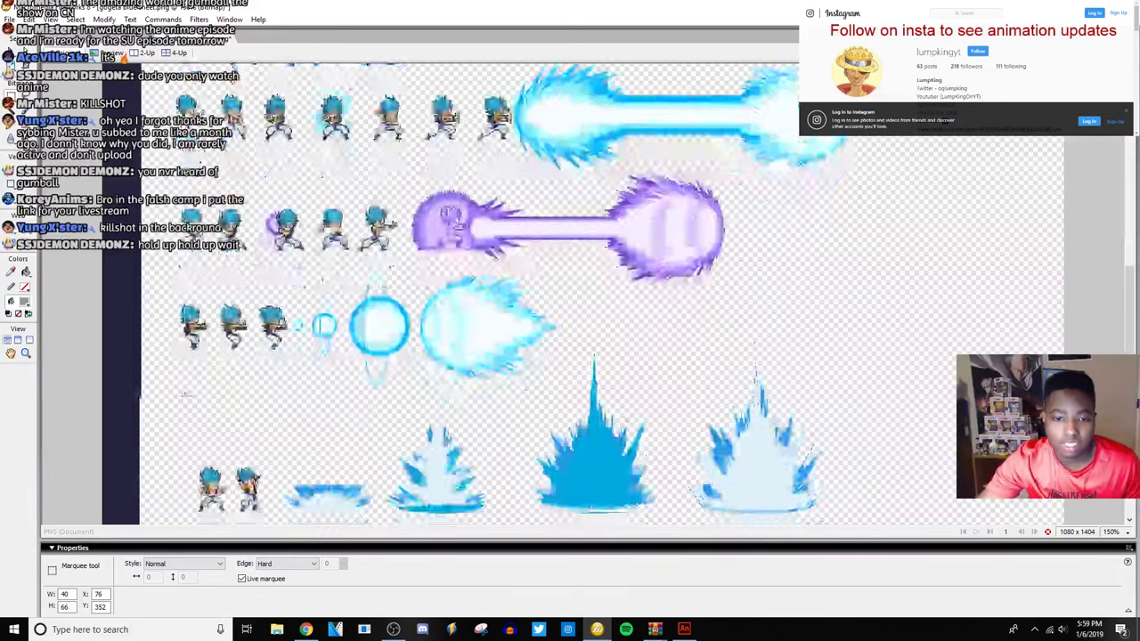
pyautogui.scroll(-2, 499, 294)
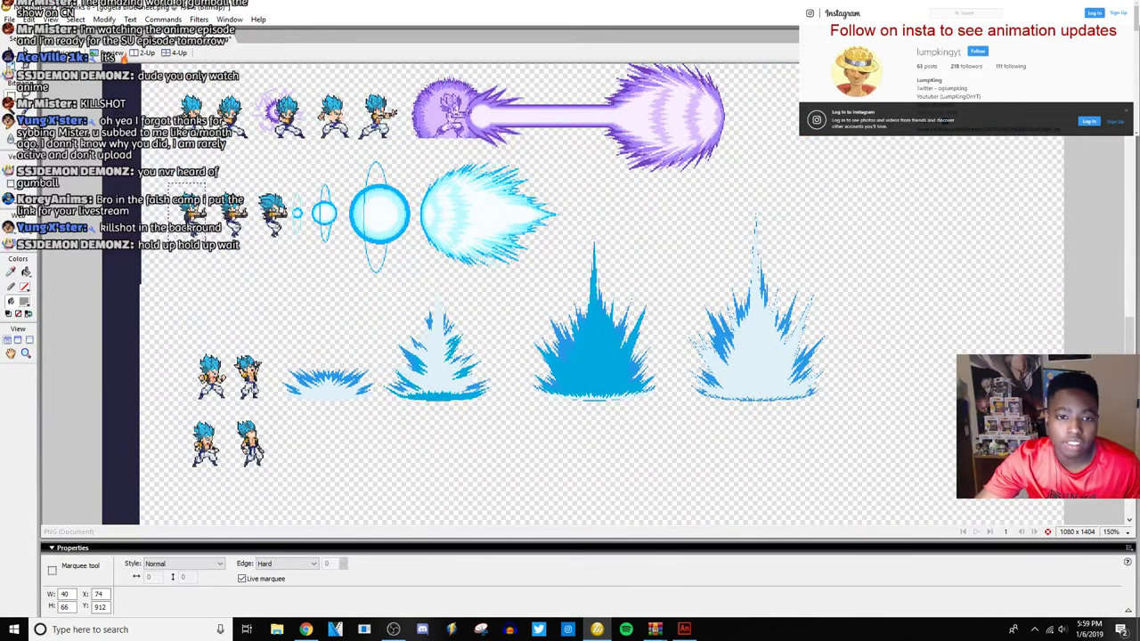
pyautogui.moveTo(204, 238); pyautogui.dragTo(212, 242)
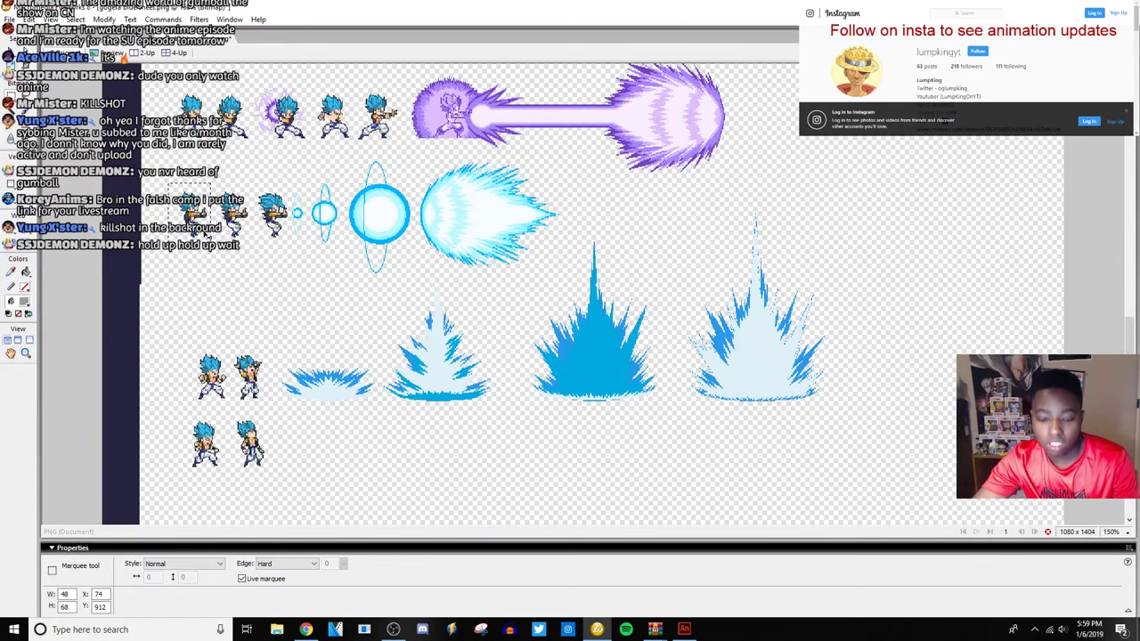
# Switch to Animate, extend the last pose on the Sprites layer and add a keyframe at frame 2315.
pyautogui.click(684, 629)
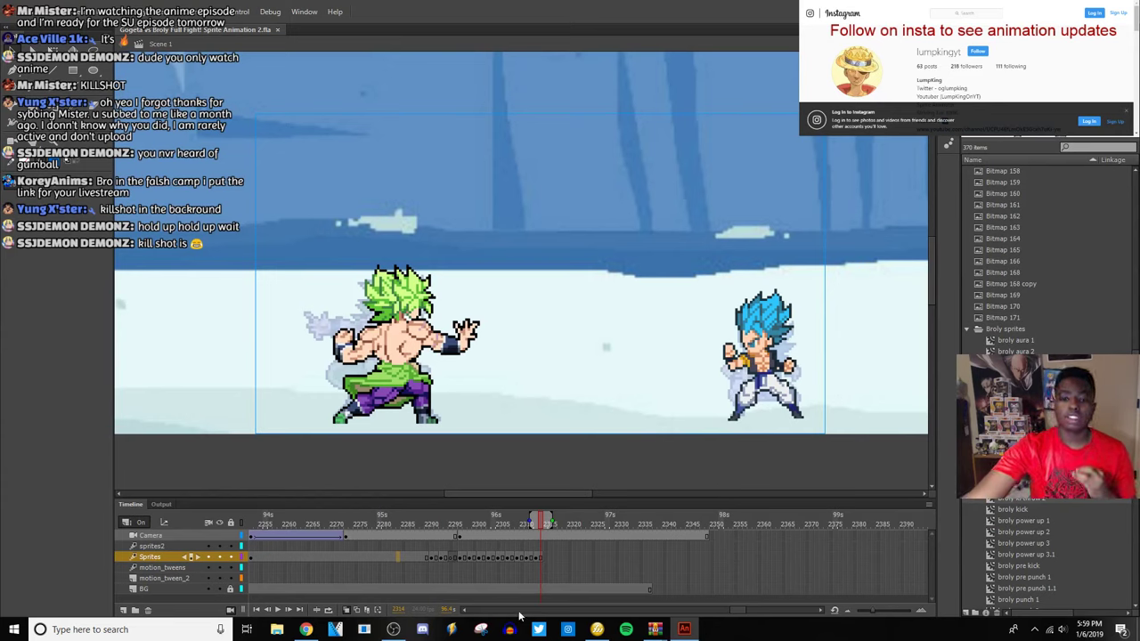
pyautogui.click(542, 559)
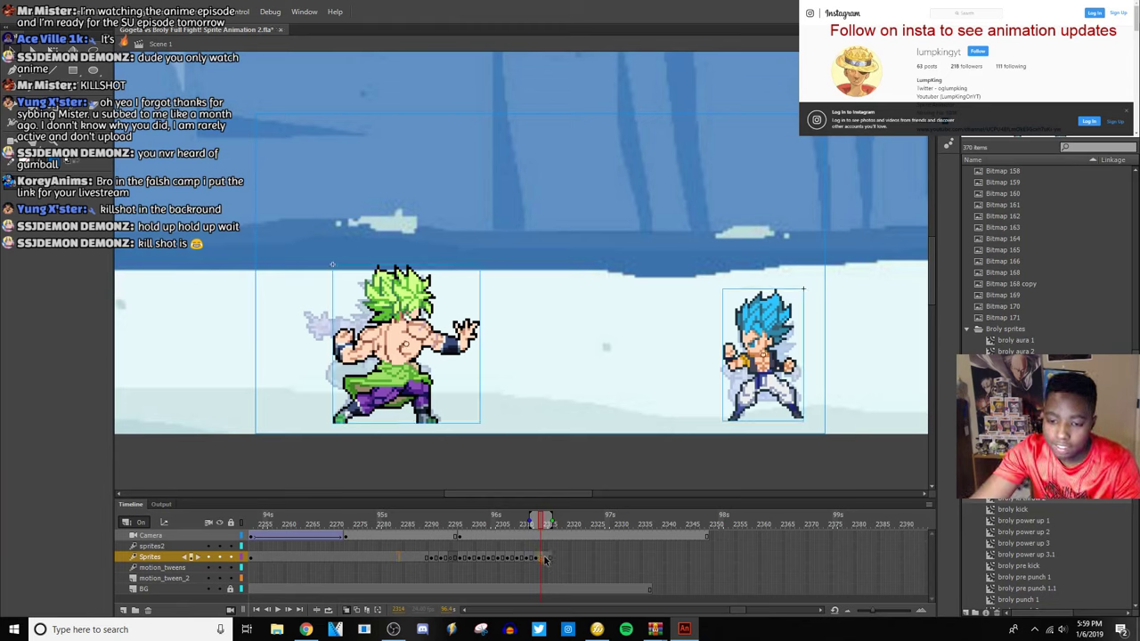
pyautogui.click(546, 559)
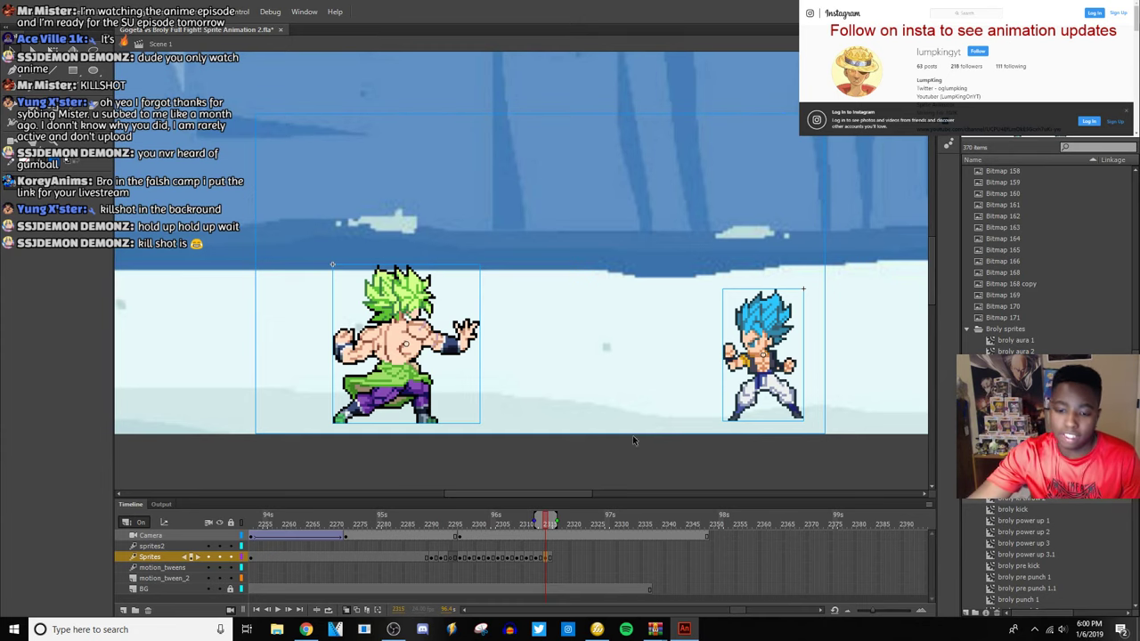
# Play back the sprite fight from frame 2295 through the end of the Sprites layer.
pyautogui.click(453, 561)
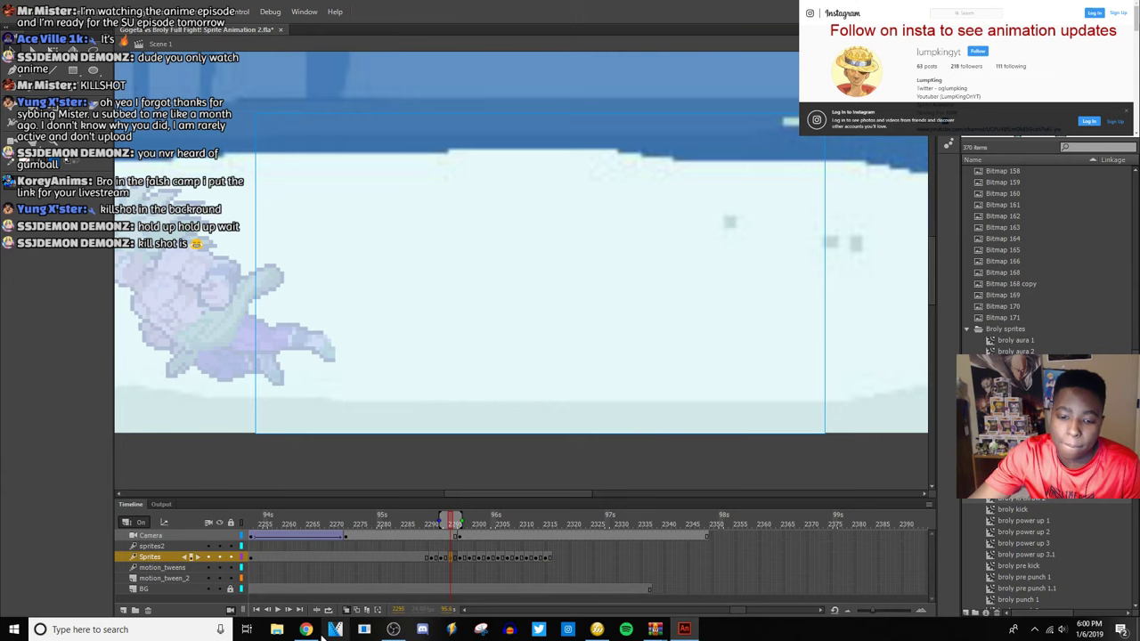
pyautogui.click(277, 611)
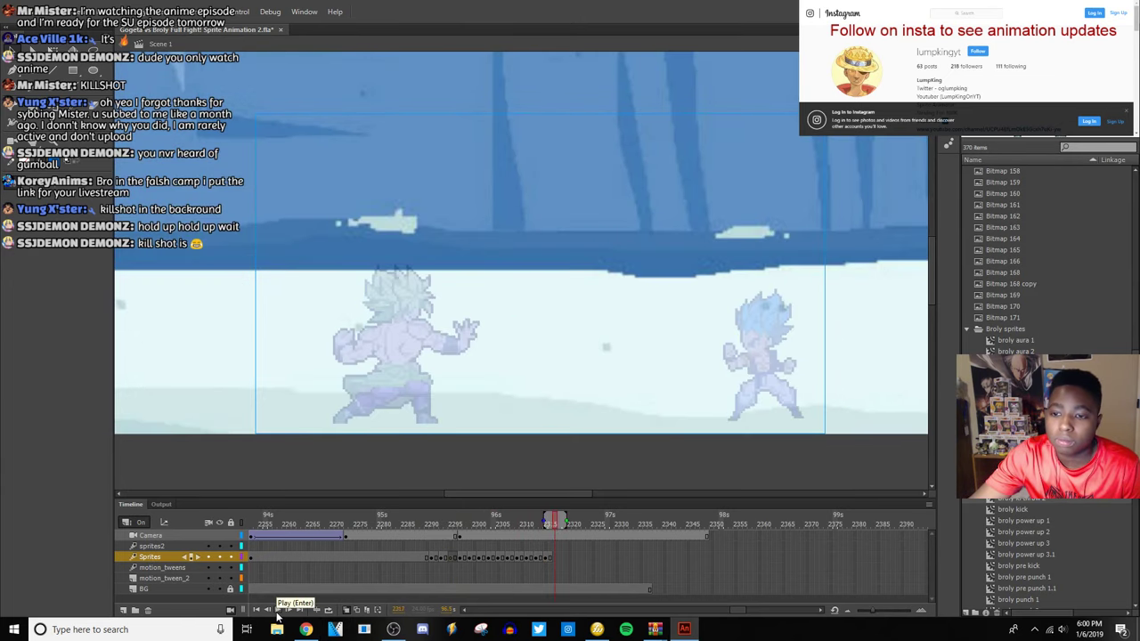
pyautogui.click(277, 611)
# Remove the extra keyframes at the end of the Sprites layer and hold the standing pose through frame 2316.
pyautogui.click(552, 568)
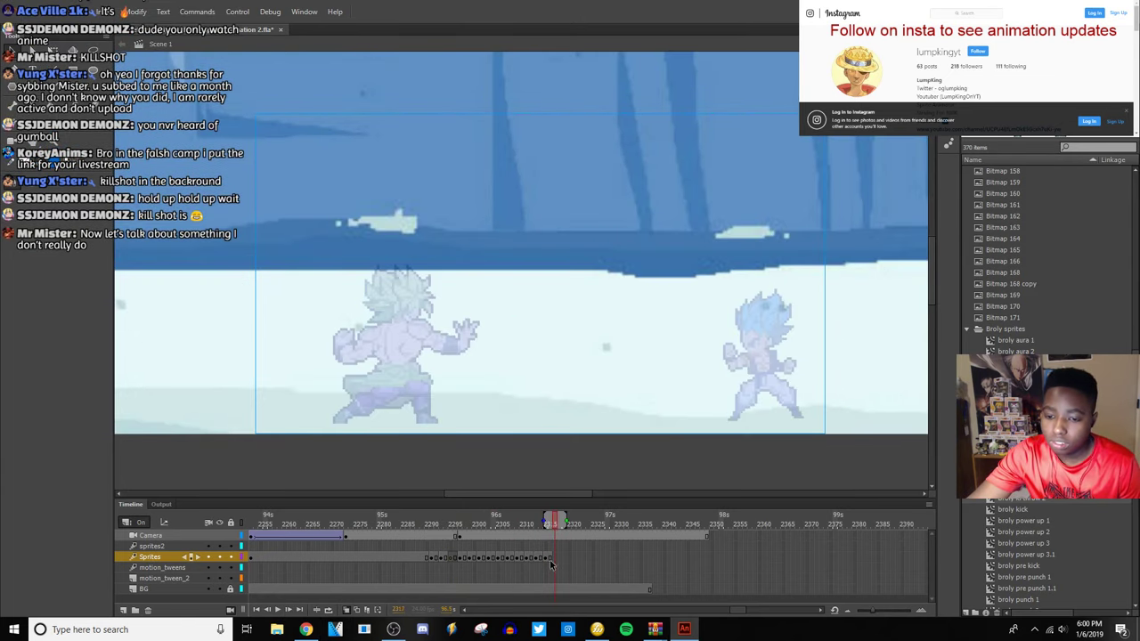
pyautogui.click(553, 564)
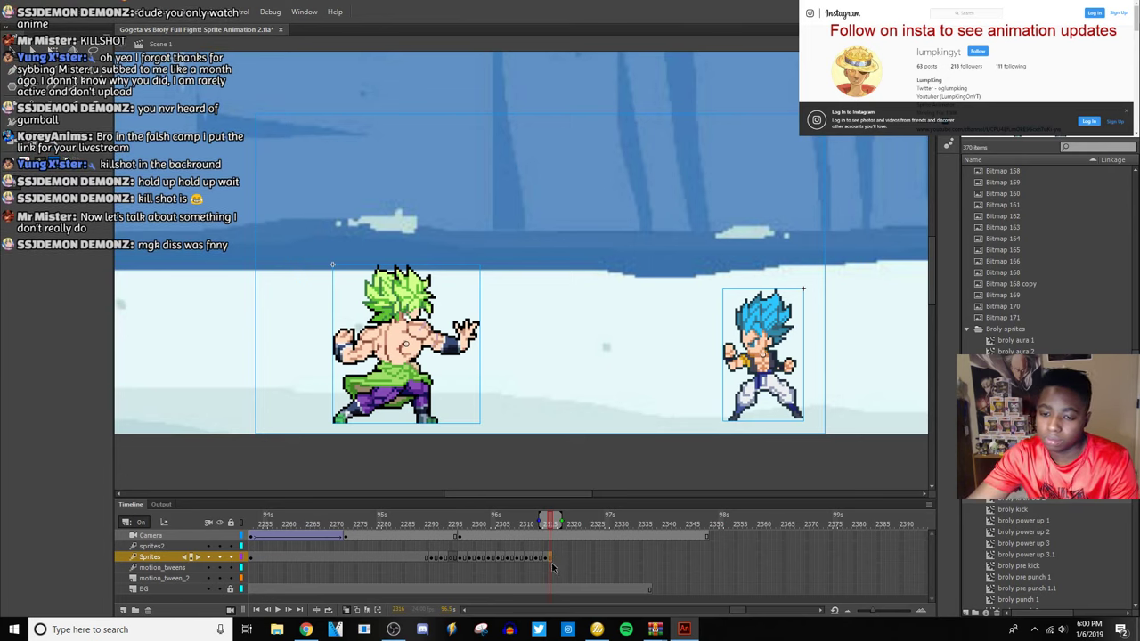
pyautogui.click(543, 558)
pyautogui.click(551, 559)
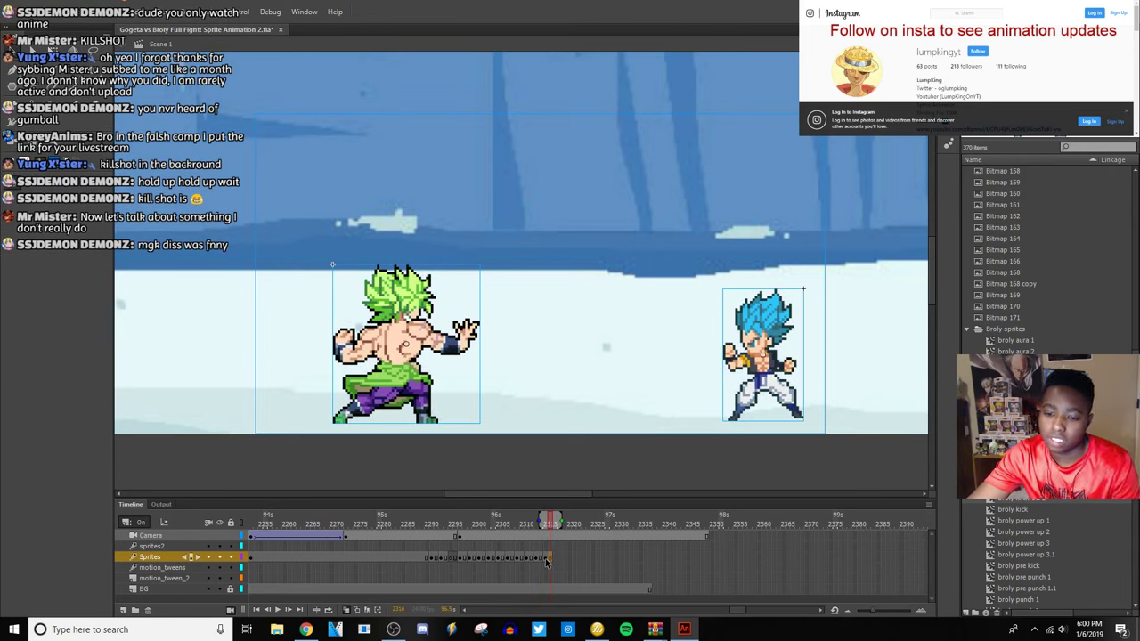
pyautogui.click(550, 558)
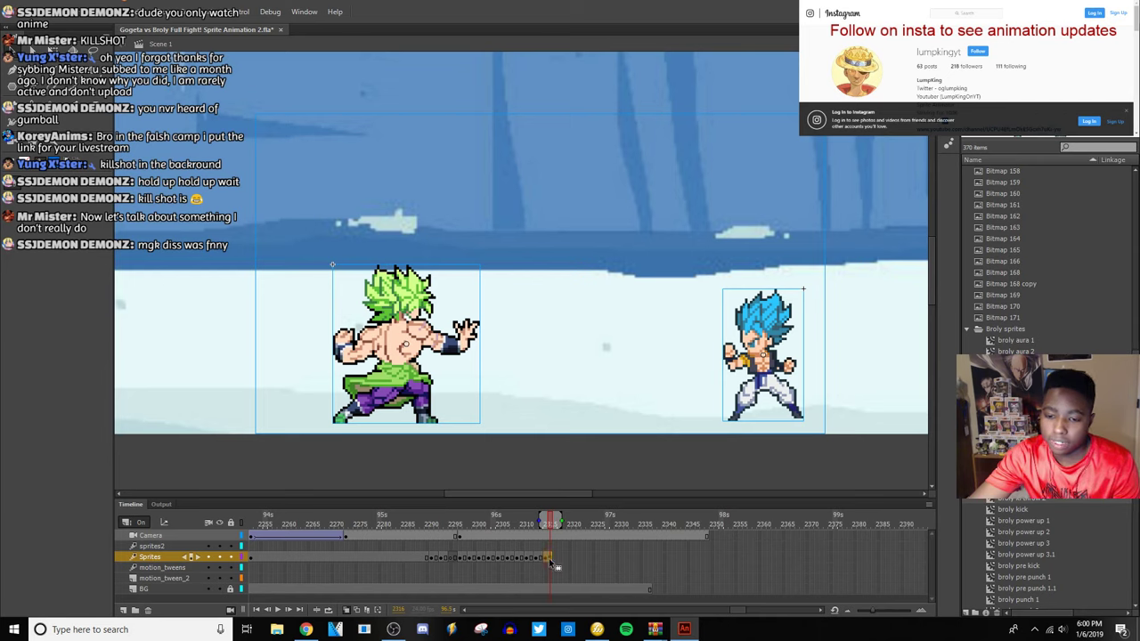
pyautogui.rightClick(548, 558)
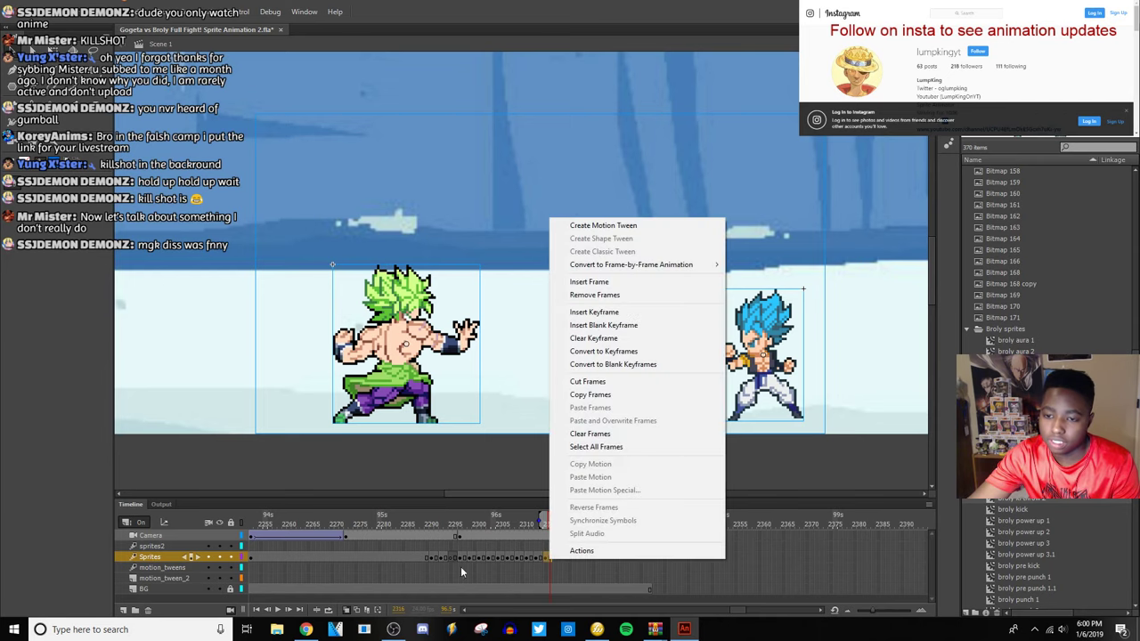
pyautogui.click(661, 294)
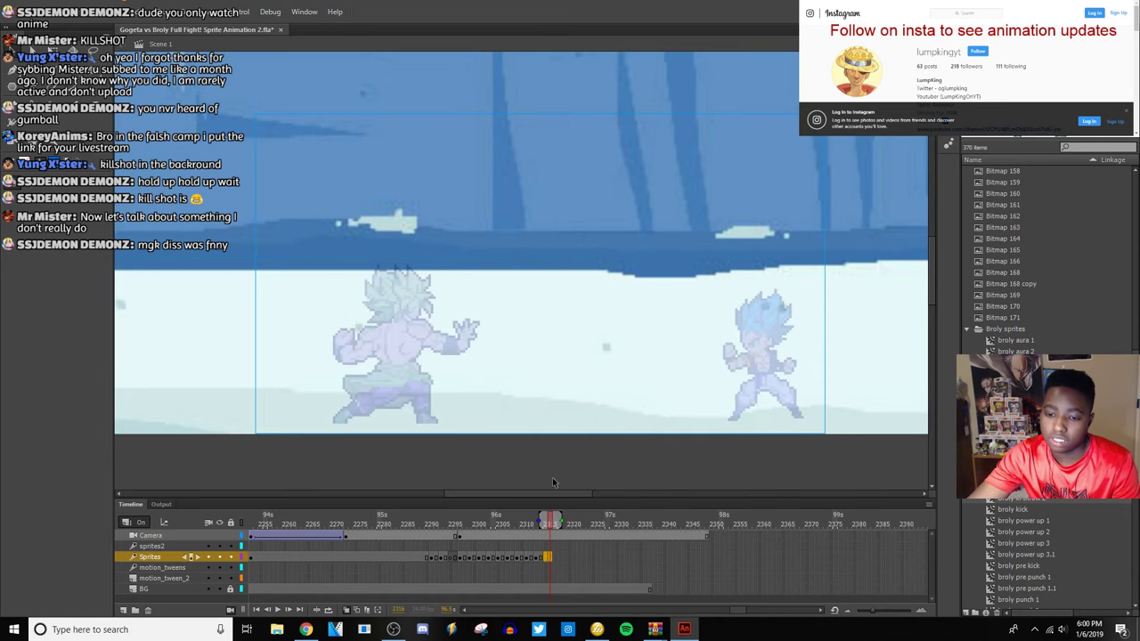
pyautogui.click(549, 559)
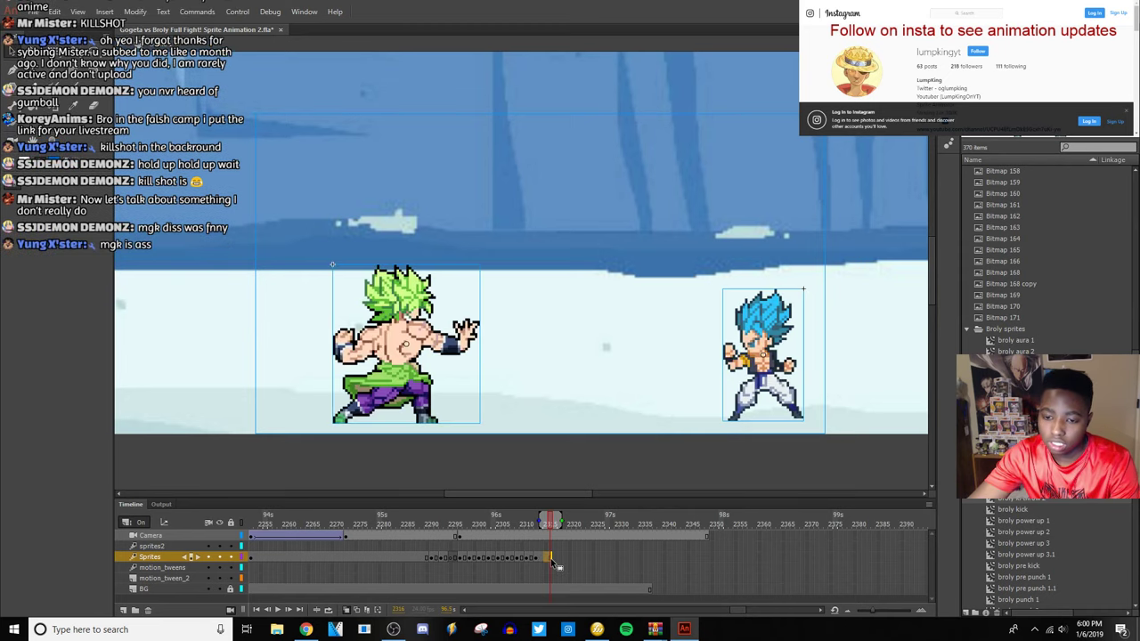
# Play back the animation from the characters' clash and extend the final hold on the Sprites layer by one frame.
pyautogui.click(498, 561)
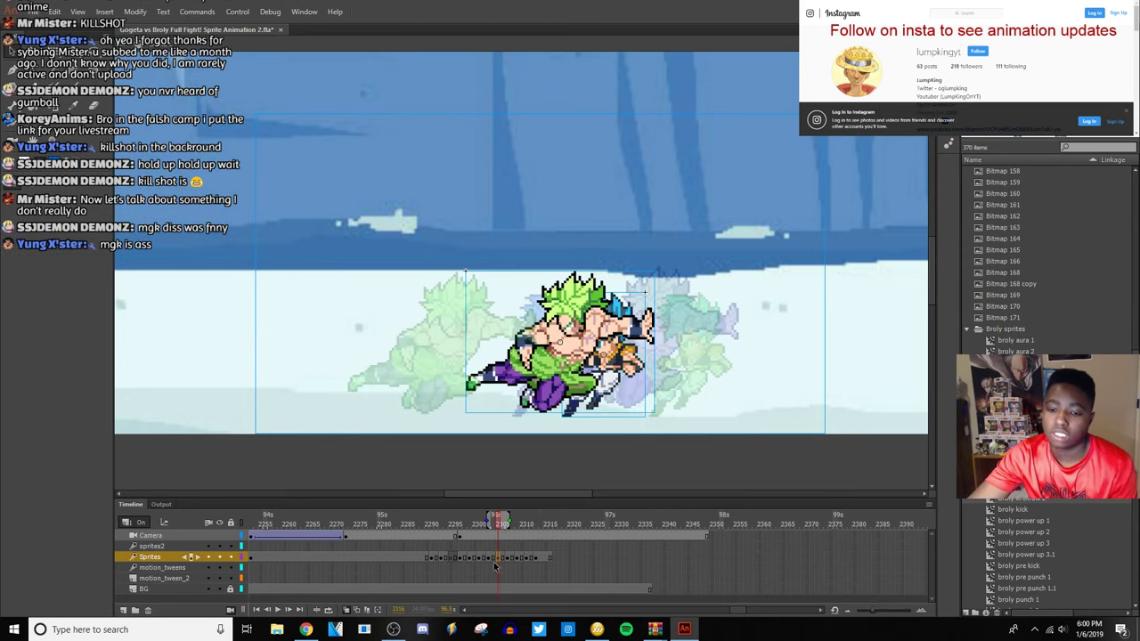
pyautogui.click(277, 610)
pyautogui.click(277, 610)
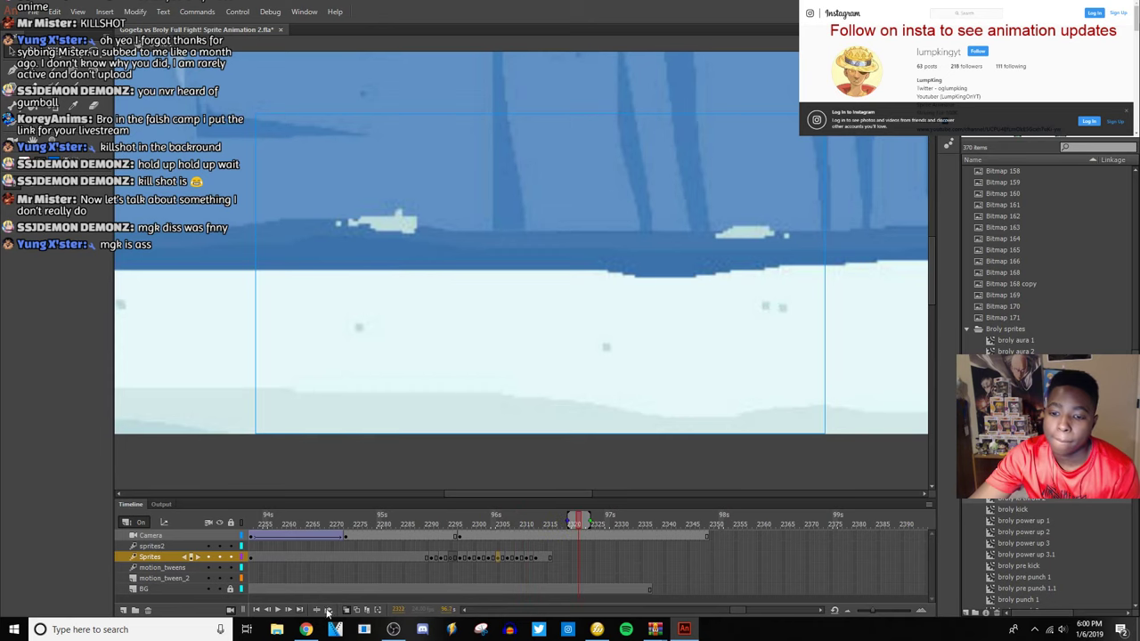
pyautogui.click(550, 560)
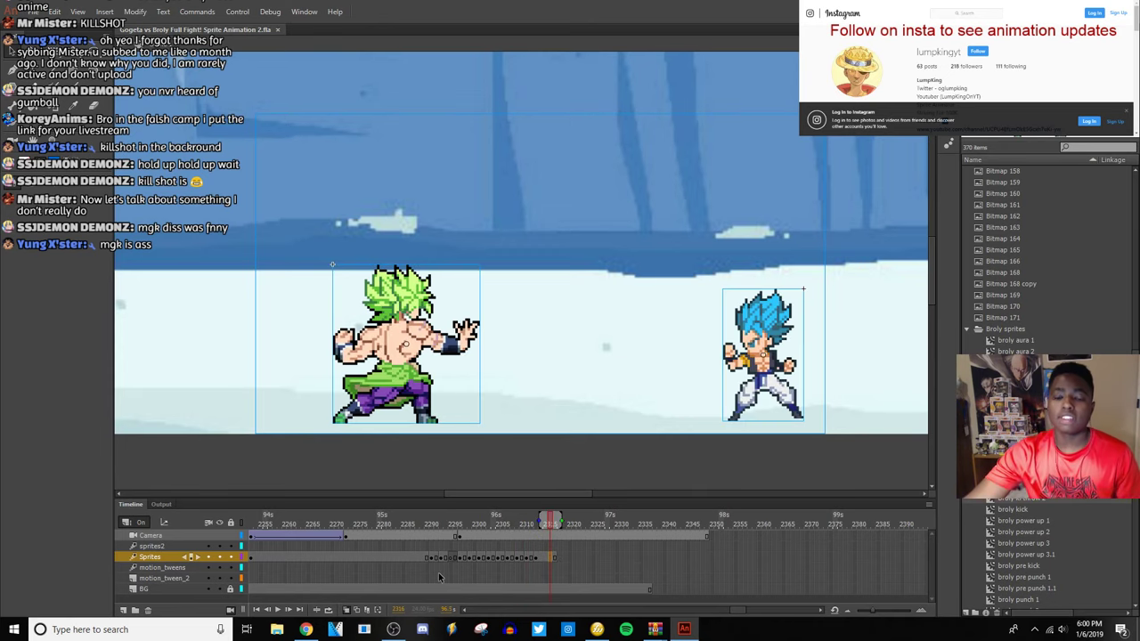
# Switch to the browser and check the live stream dashboard, the music video tab and the YouTube notifications.
pyautogui.click(307, 630)
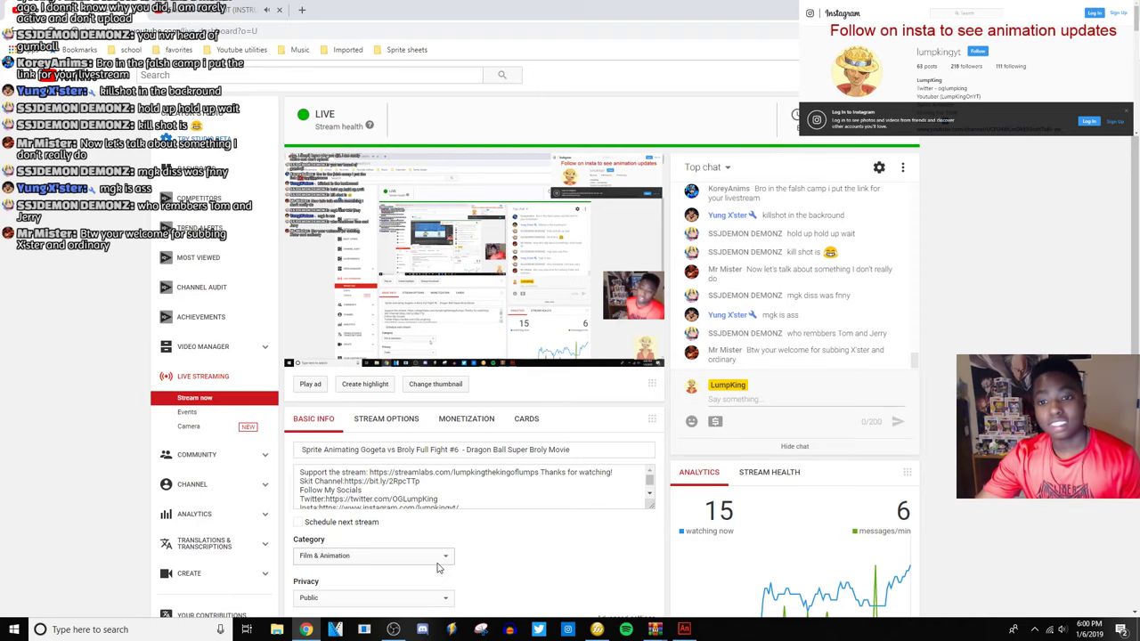
pyautogui.click(229, 8)
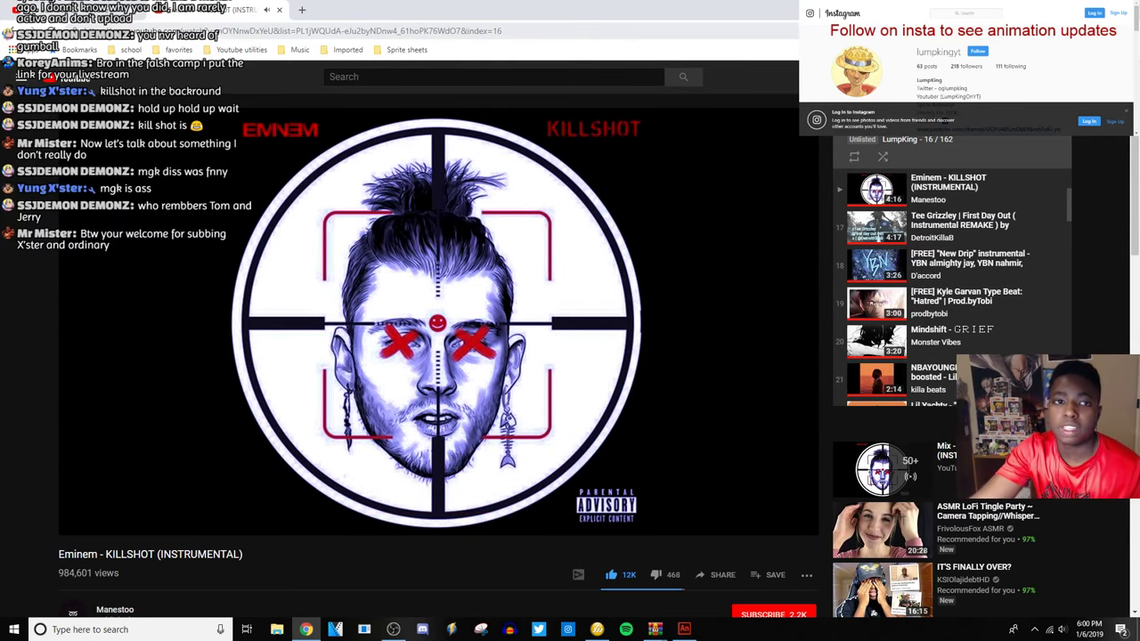
pyautogui.click(82, 11)
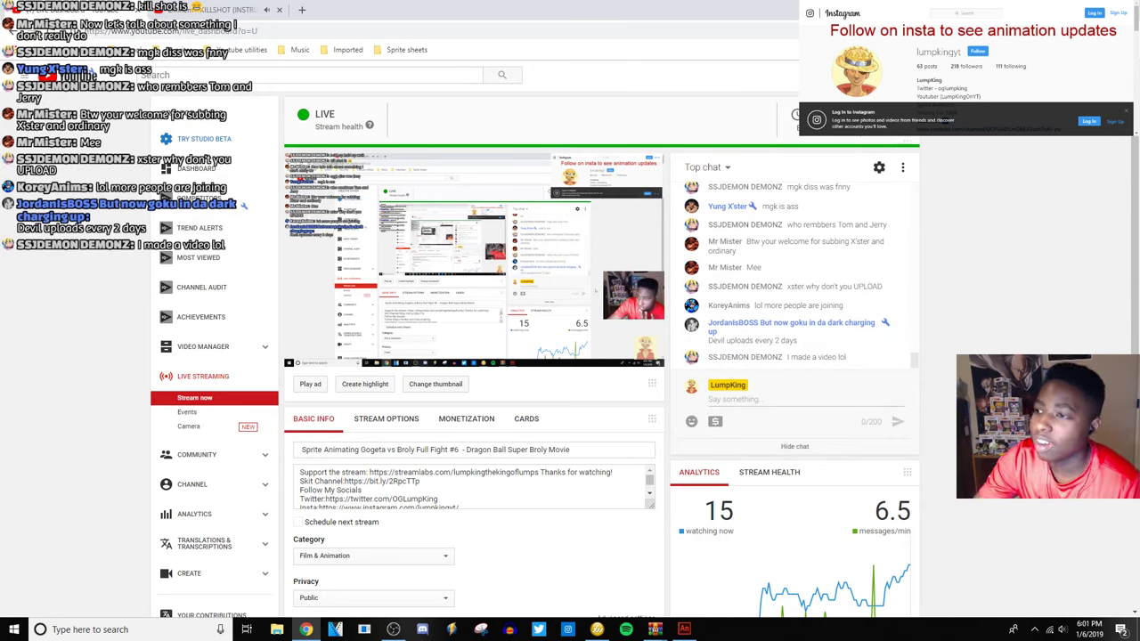
pyautogui.click(1064, 74)
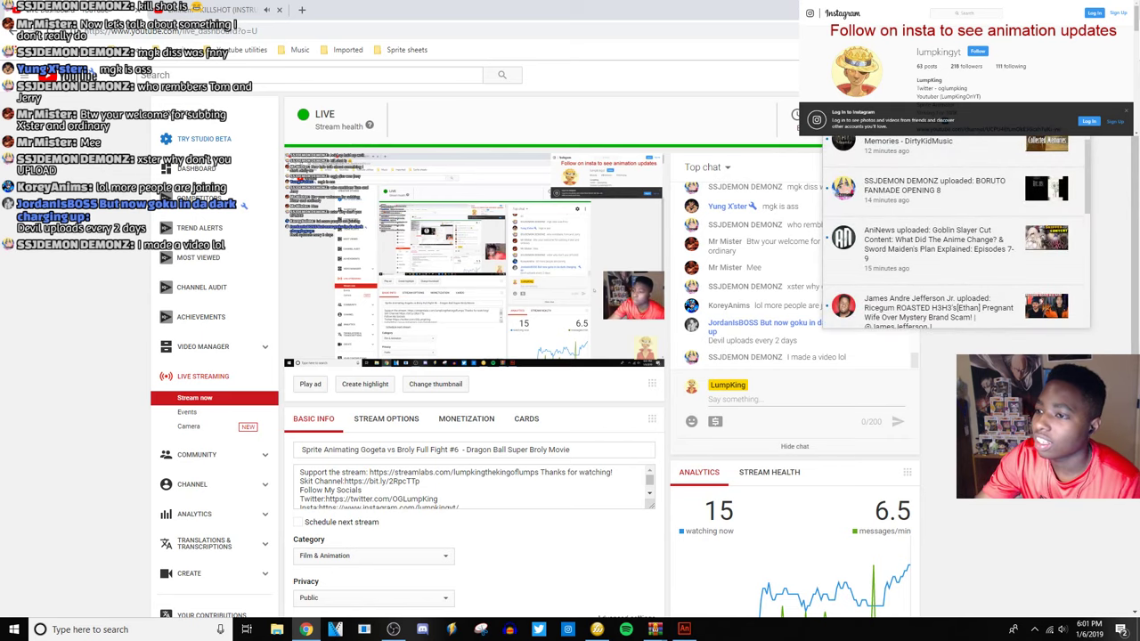
pyautogui.press('Escape')
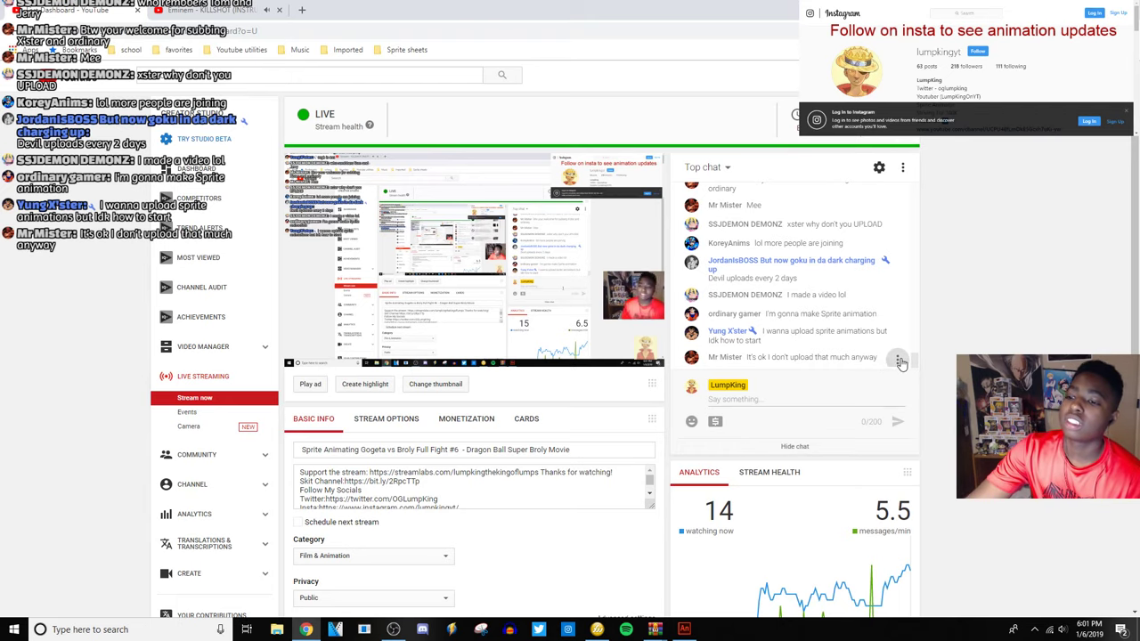
# Open the channel of the latest chat commenter and look through its list of subscribed channels.
pyautogui.click(896, 358)
pyautogui.click(834, 189)
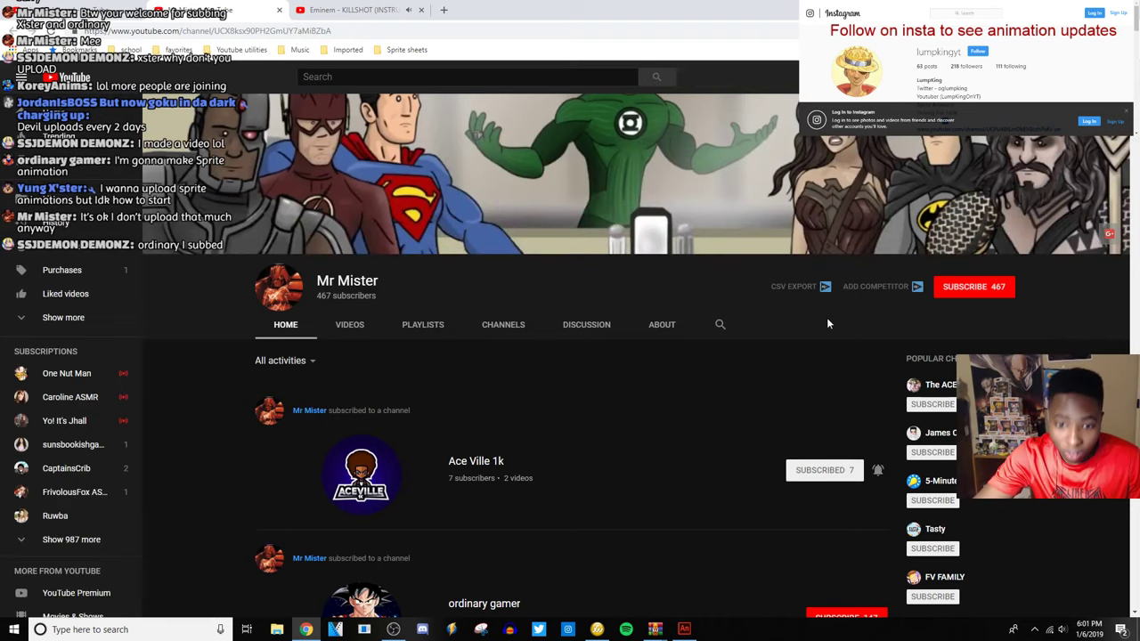
pyautogui.scroll(-4, 739, 317)
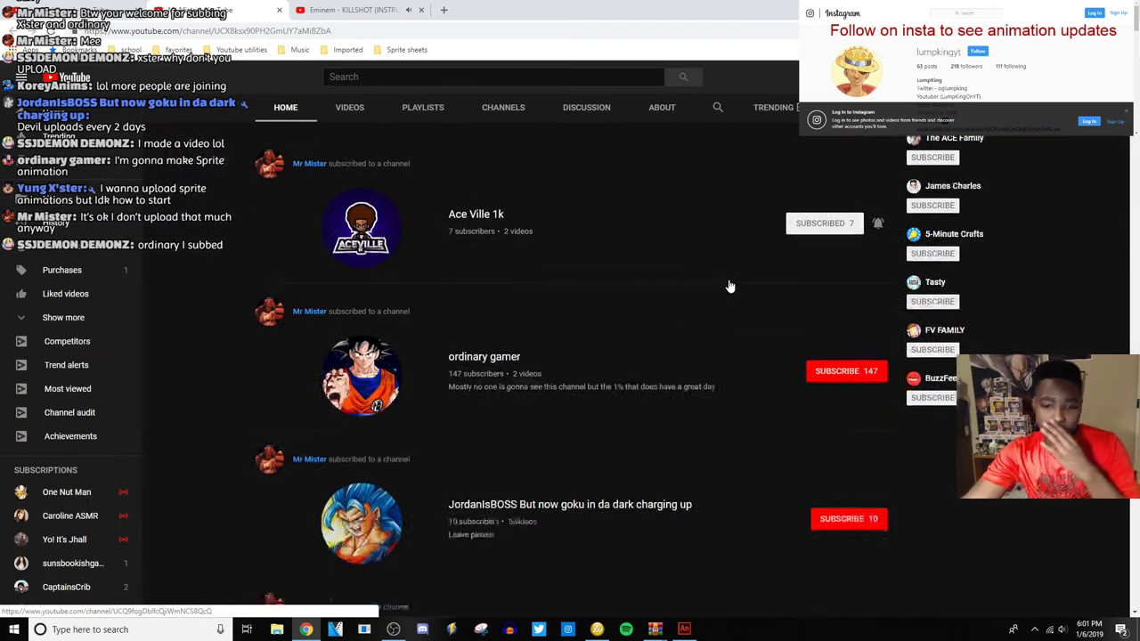
pyautogui.scroll(-3, 674, 279)
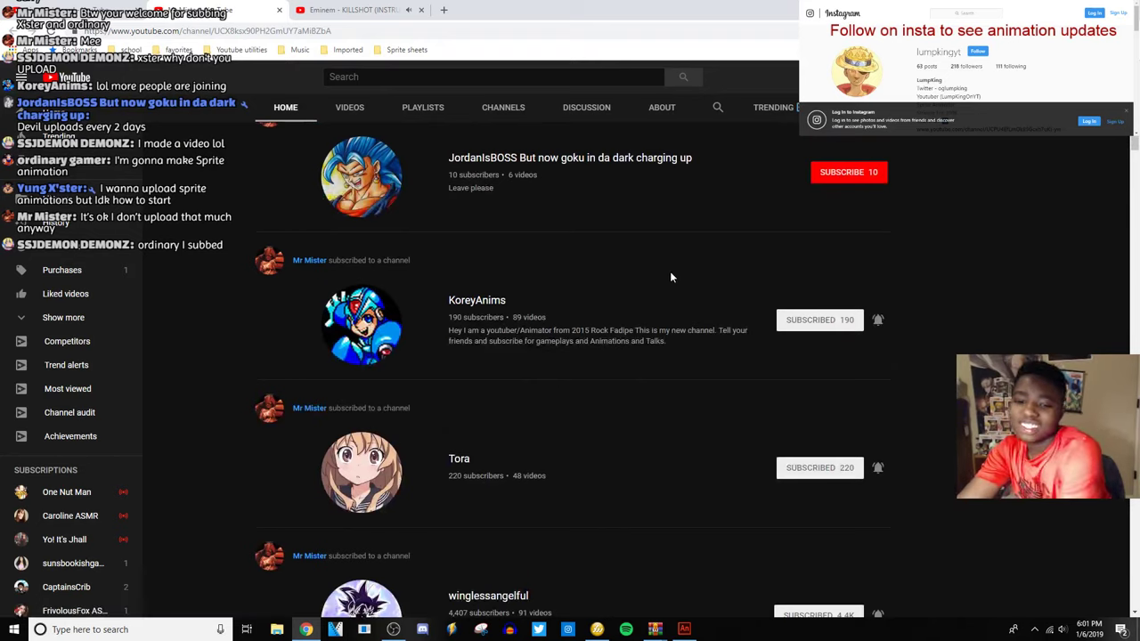
pyautogui.scroll(-3, 671, 281)
pyautogui.scroll(-2, 642, 286)
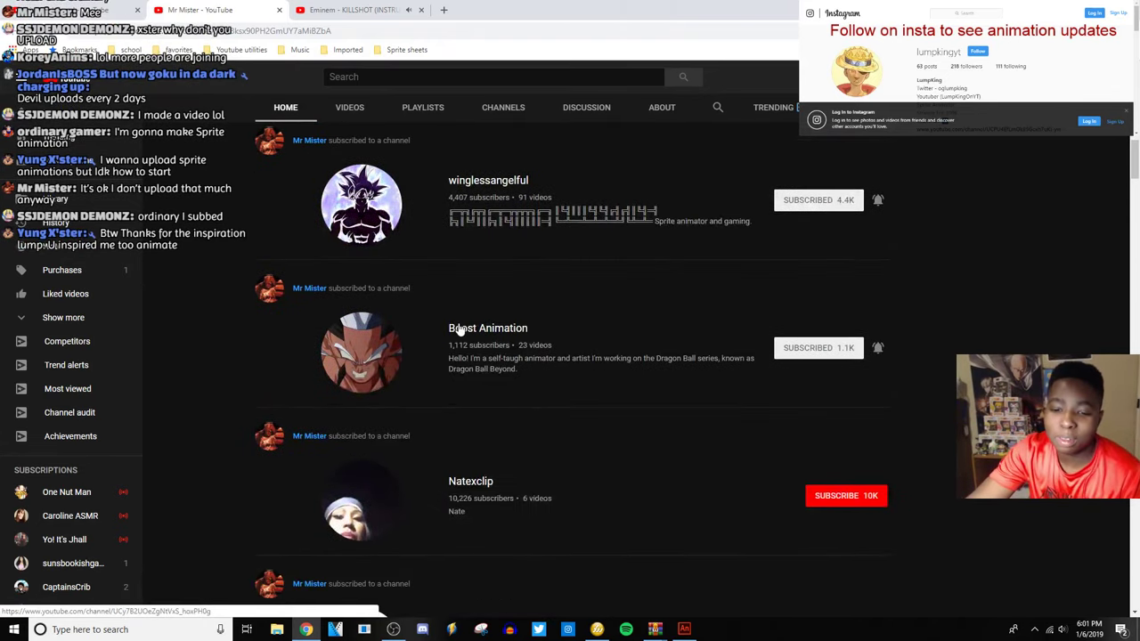
pyautogui.scroll(-3, 460, 329)
pyautogui.scroll(-7, 470, 327)
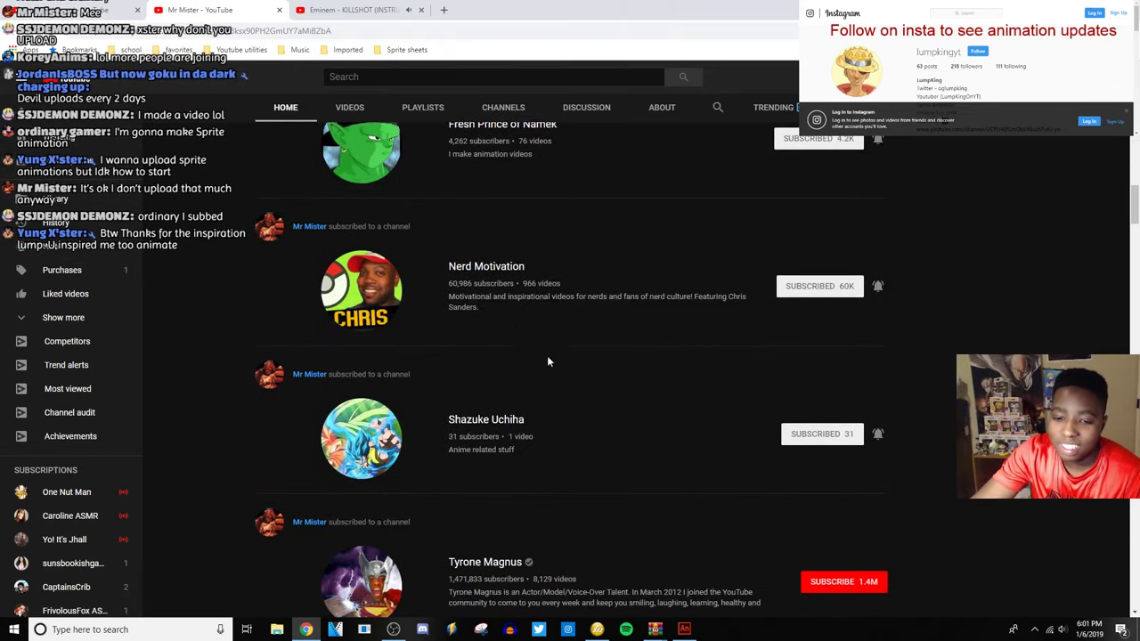
pyautogui.scroll(-3, 501, 330)
pyautogui.scroll(3, 422, 331)
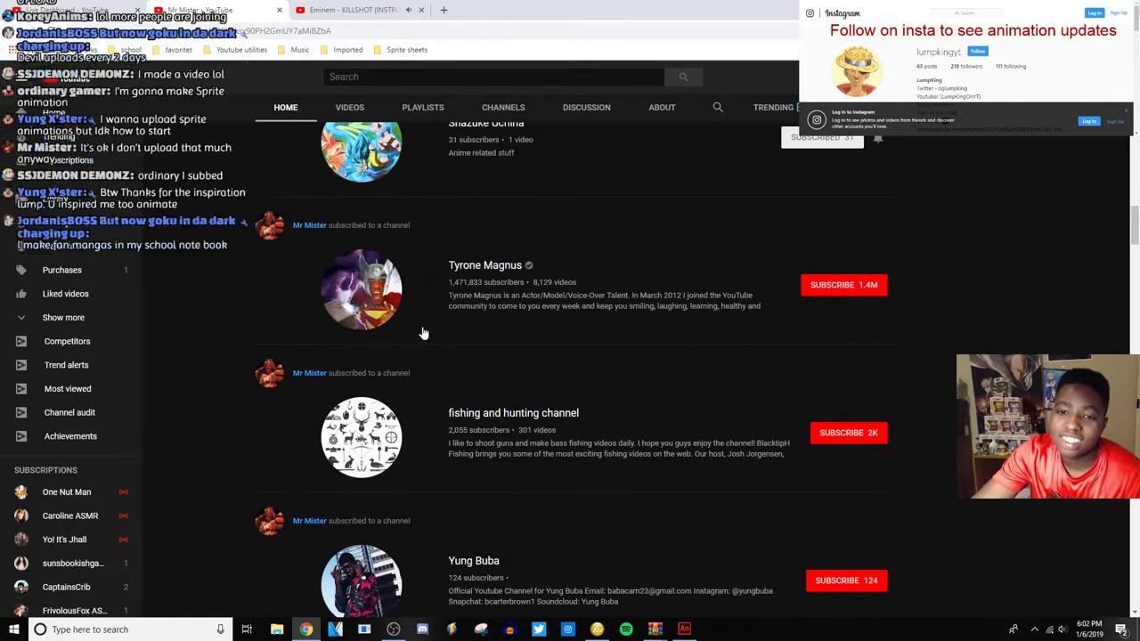
pyautogui.scroll(-3, 422, 330)
pyautogui.scroll(20, 422, 326)
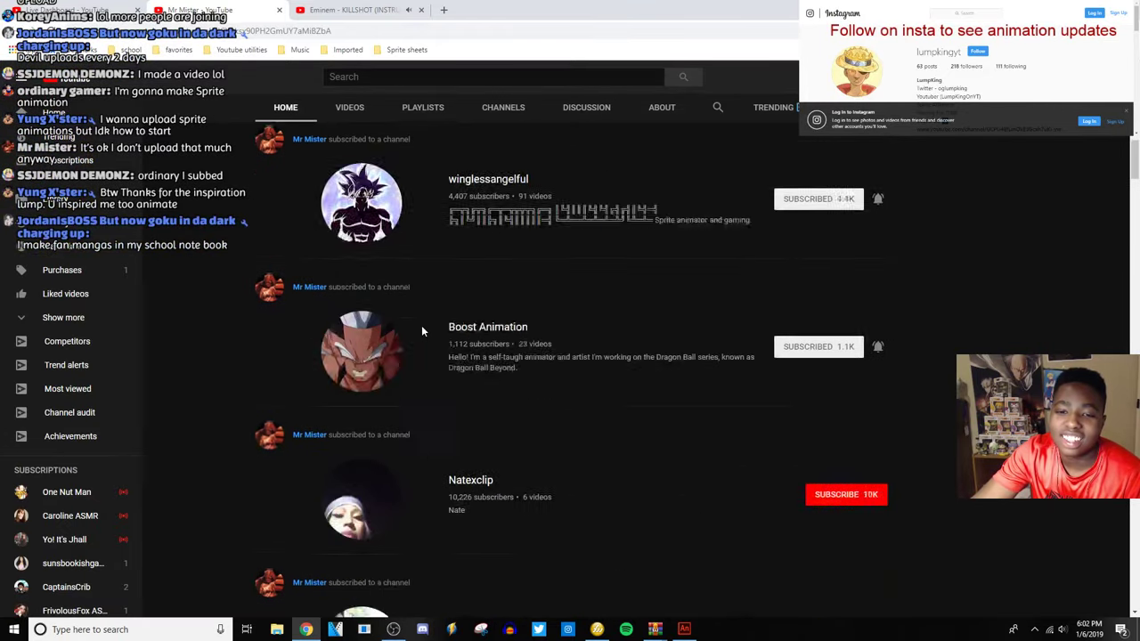
pyautogui.scroll(5, 435, 434)
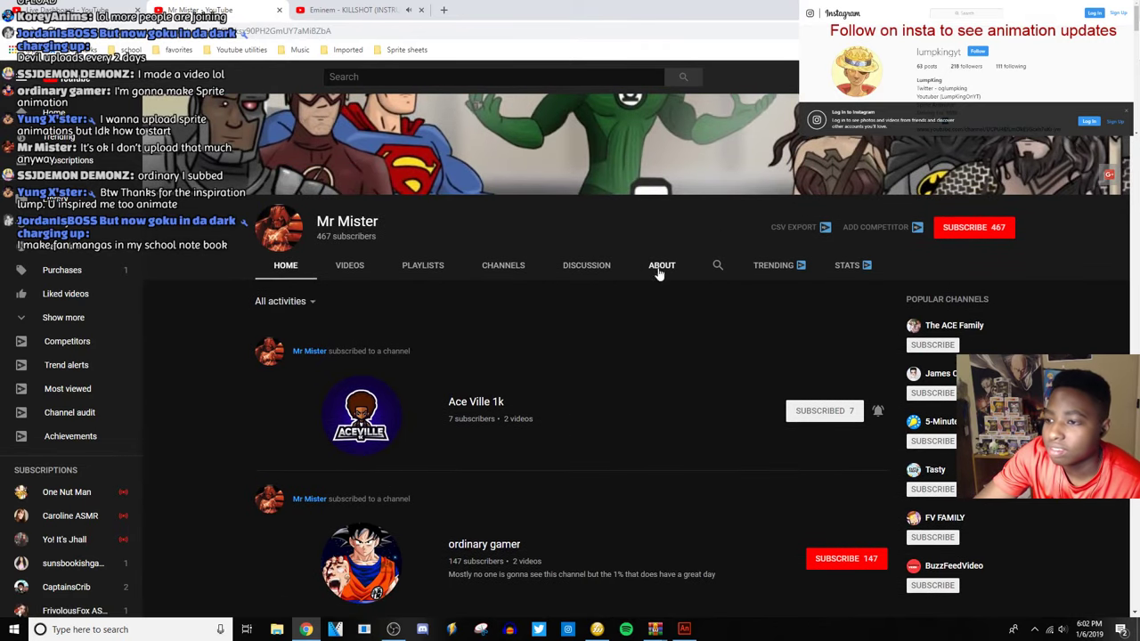
# Look over the channel's uploaded videos, then close its tab and return to the music playlist.
pyautogui.click(350, 266)
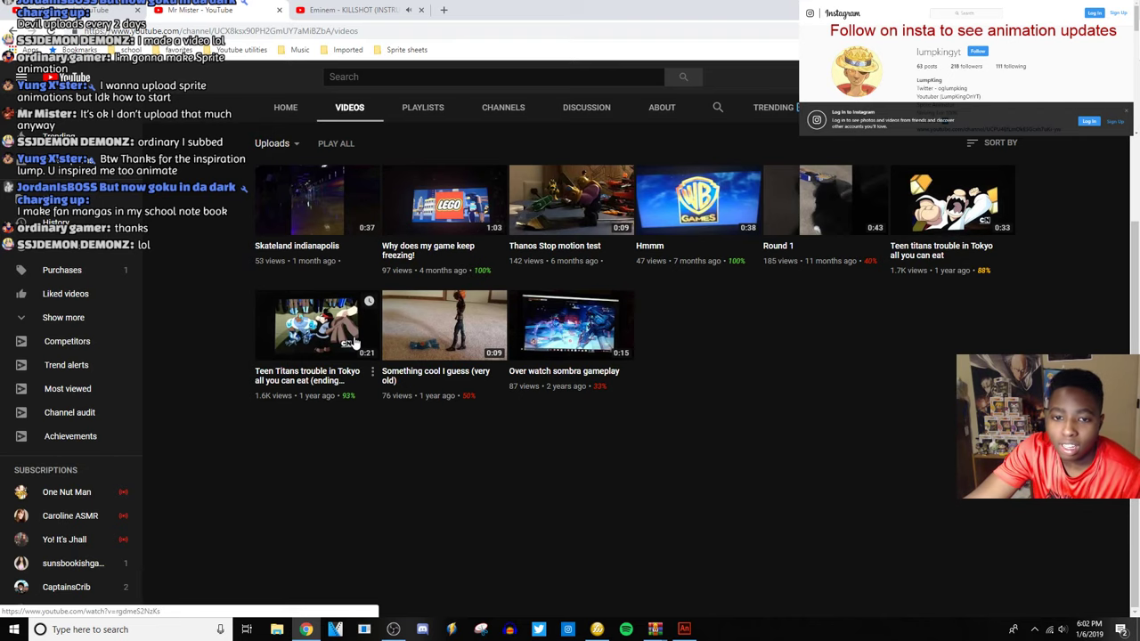
pyautogui.scroll(3, 564, 326)
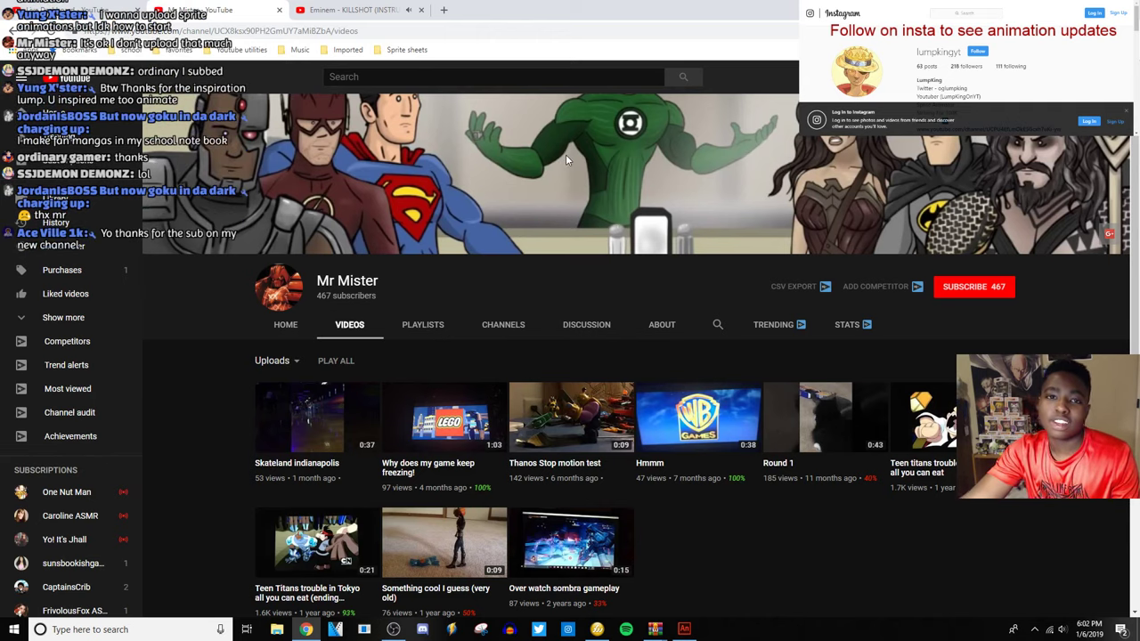
pyautogui.click(279, 10)
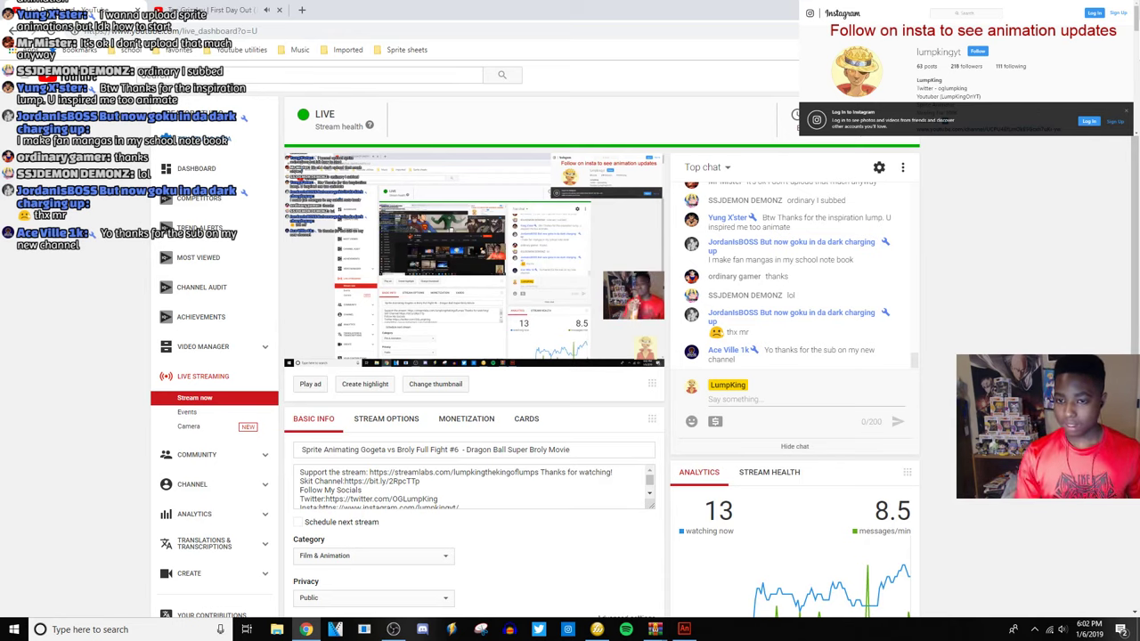
pyautogui.click(214, 10)
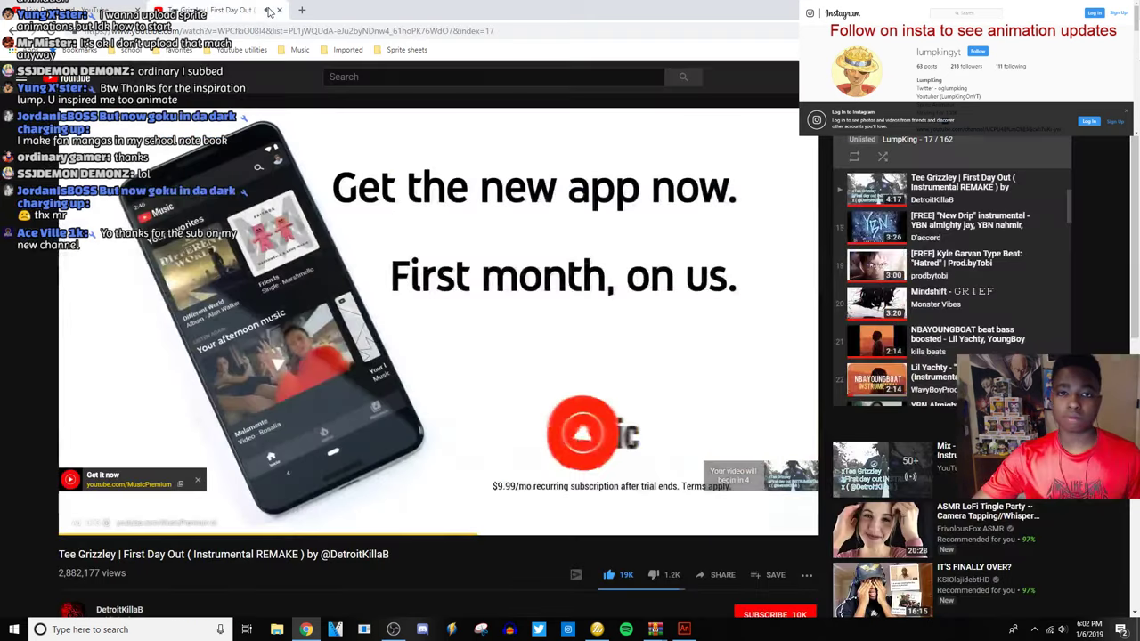
# Play "Super Smash Bros. Ultimate | A Link Between Worlds | Trap Beat" from the music playlist and skip ahead in it.
pyautogui.click(376, 286)
pyautogui.scroll(-3, 975, 267)
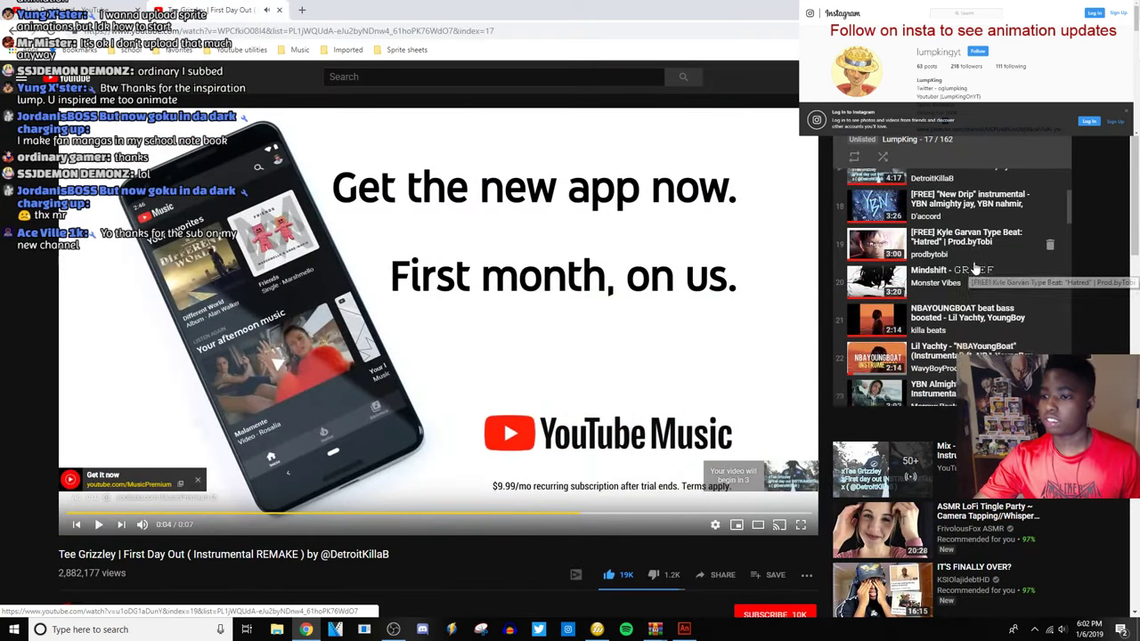
pyautogui.scroll(-1, 978, 269)
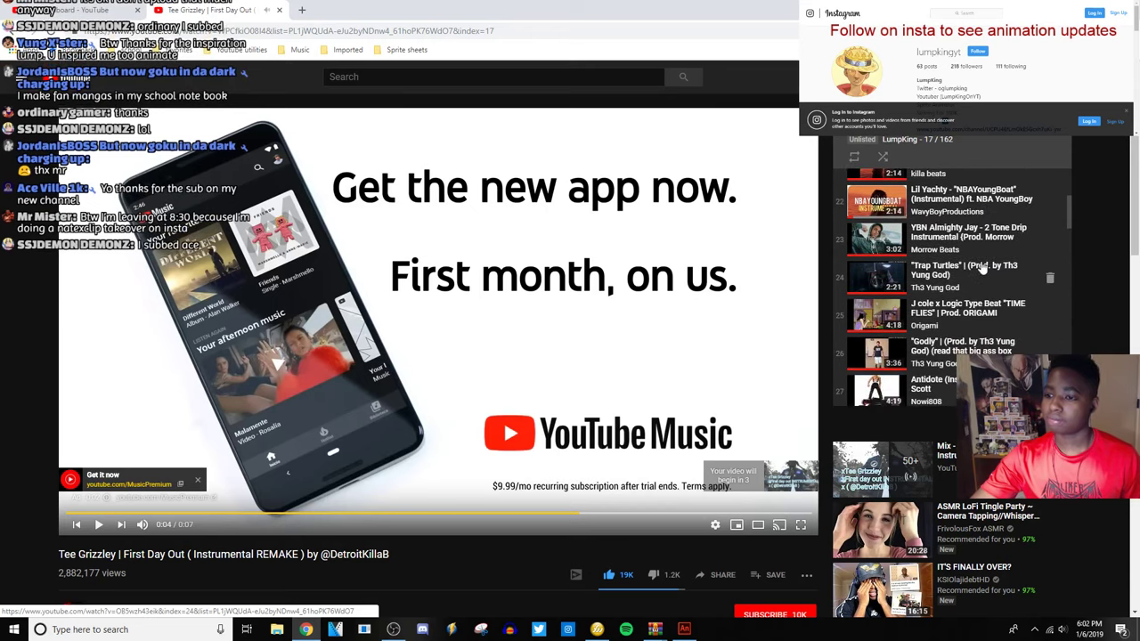
pyautogui.scroll(-2, 985, 271)
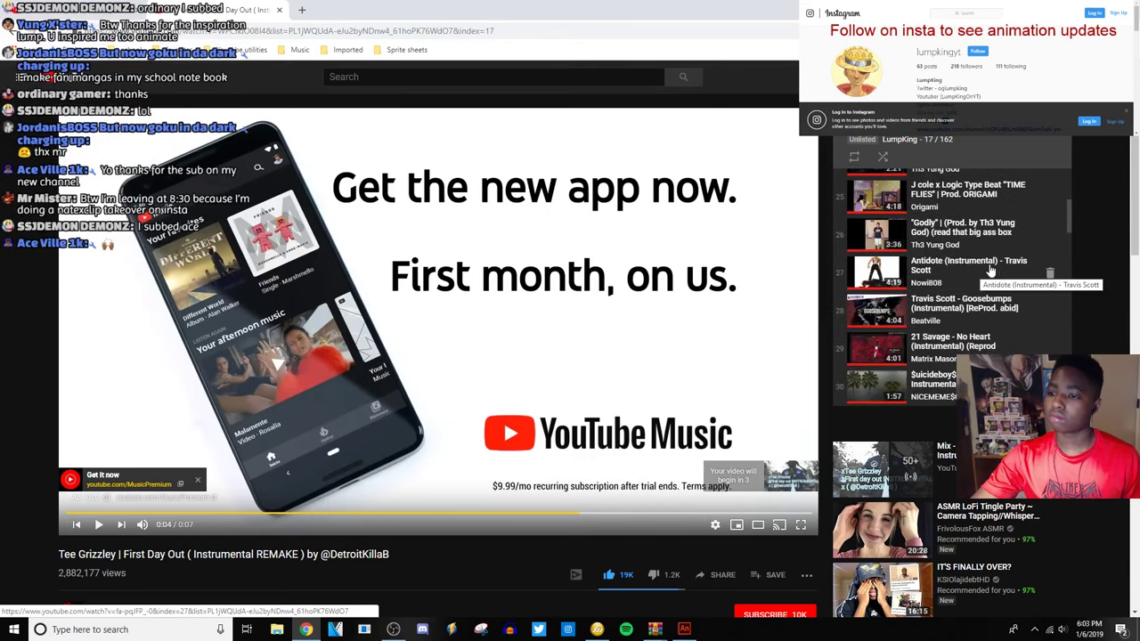
pyautogui.scroll(-1, 996, 270)
pyautogui.scroll(-3, 996, 270)
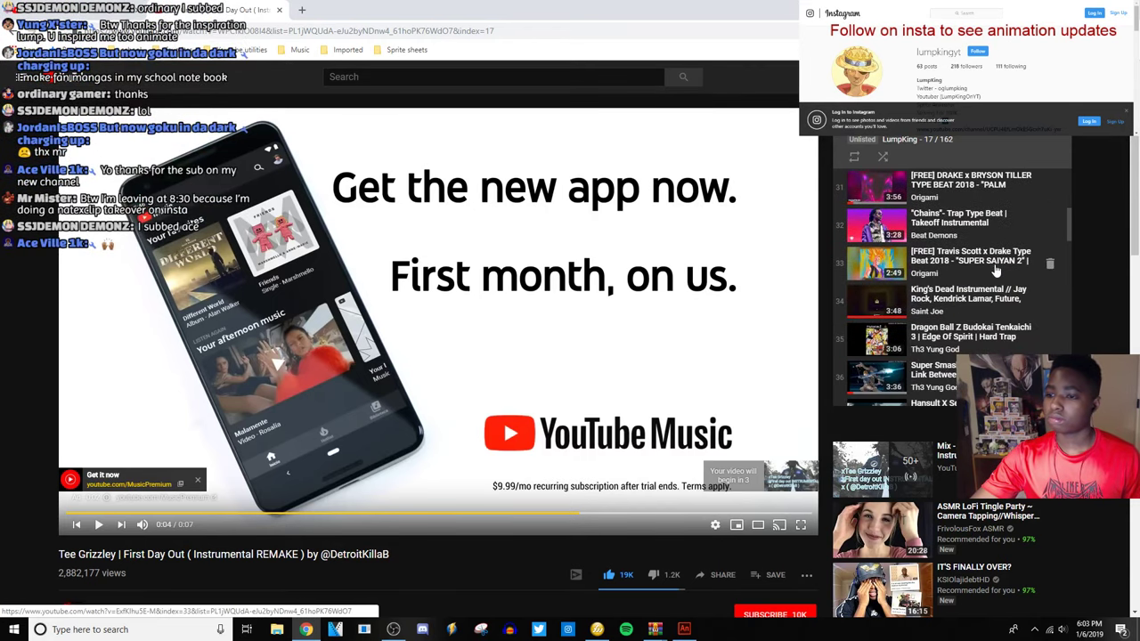
pyautogui.scroll(-1, 992, 273)
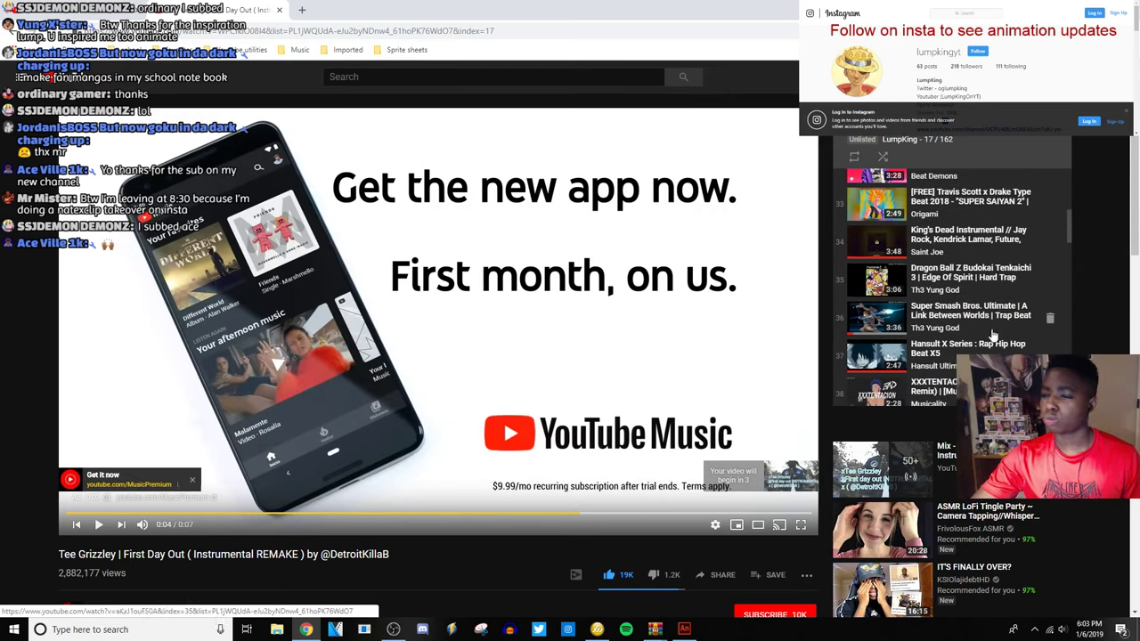
pyautogui.scroll(-3, 960, 318)
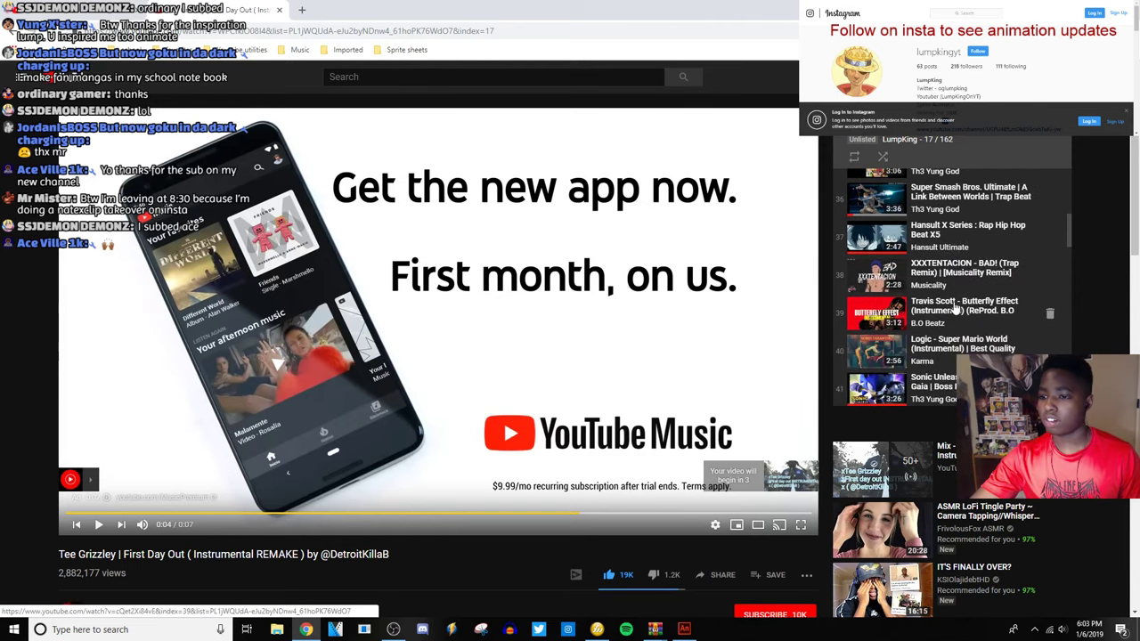
pyautogui.scroll(1, 955, 307)
pyautogui.click(946, 257)
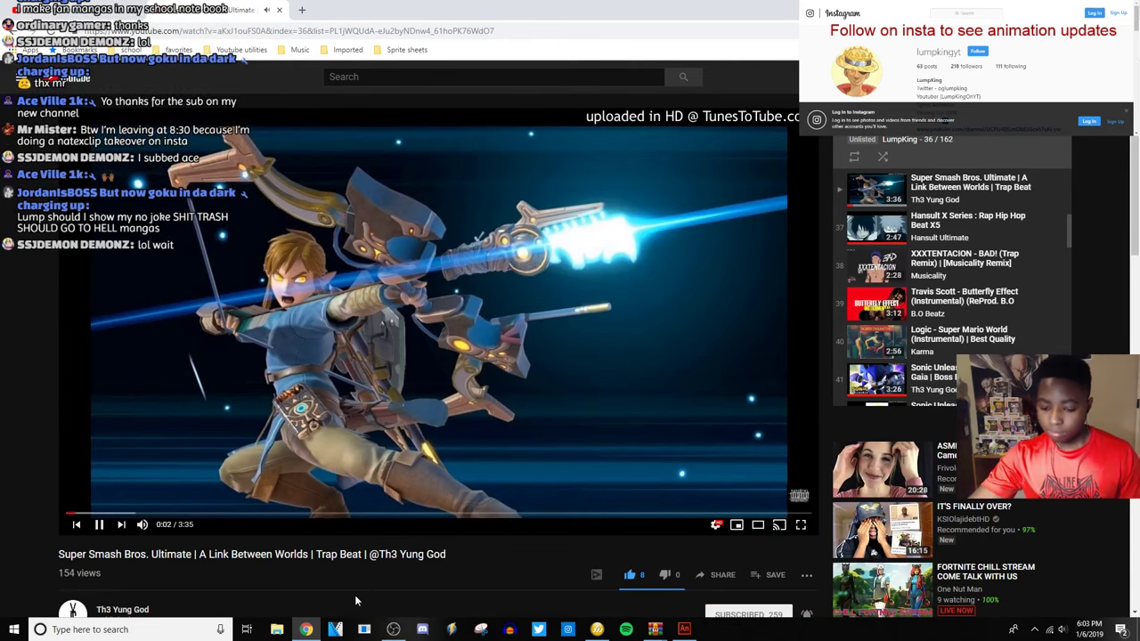
pyautogui.press('l')
pyautogui.press('l')
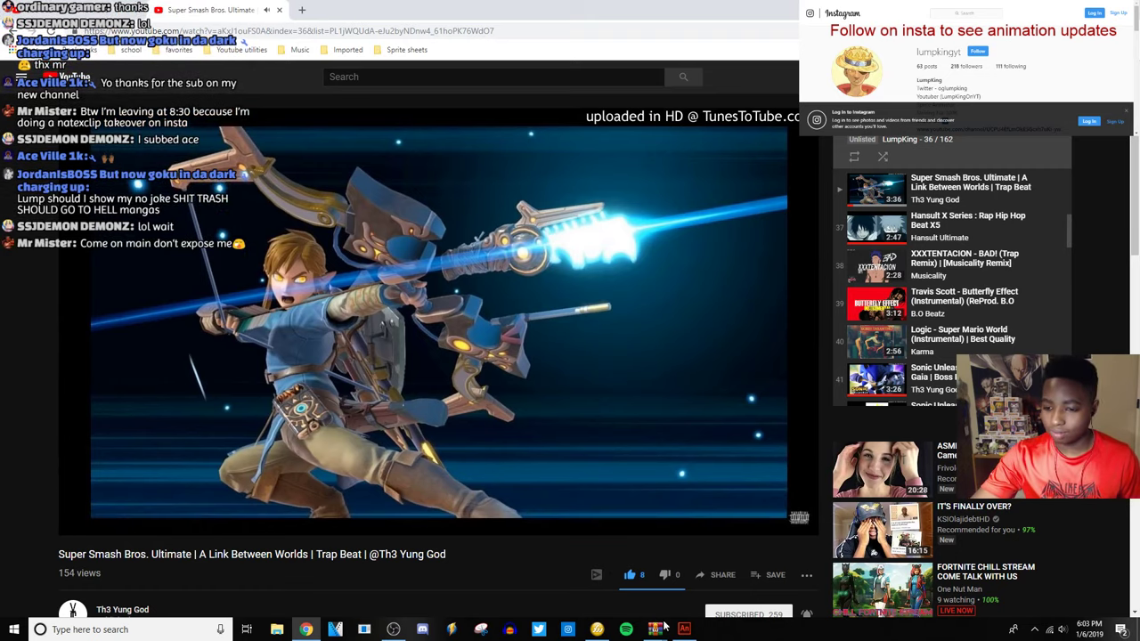
# Switch to Animate and play back the fight from frame 2300 past the end of the sprites.
pyautogui.hotkey('alt', 'Tab')
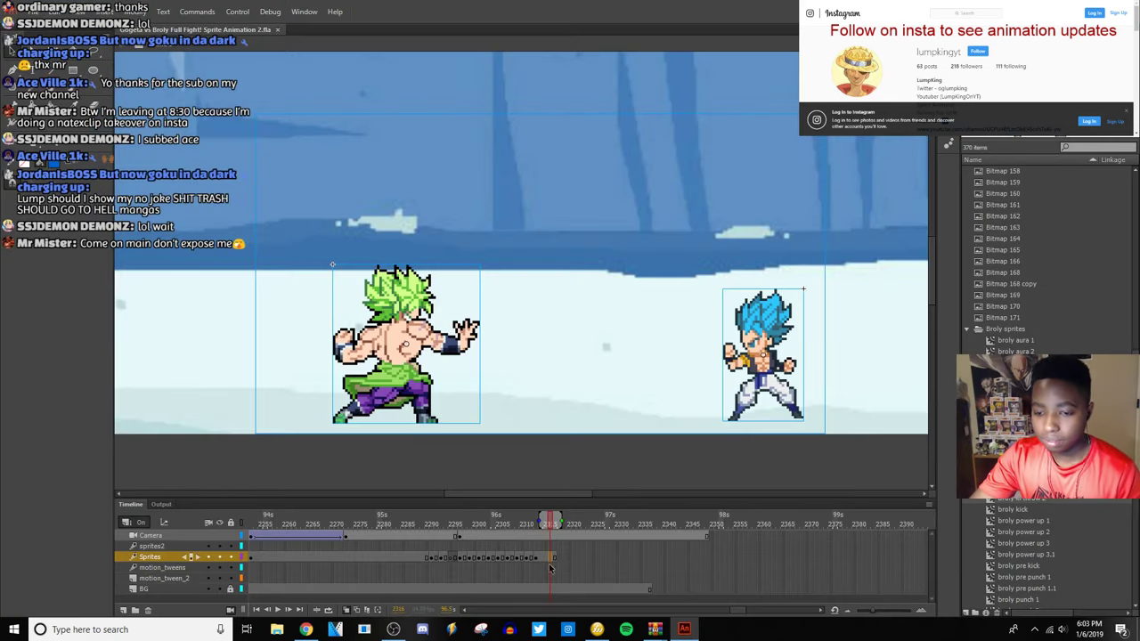
pyautogui.click(474, 561)
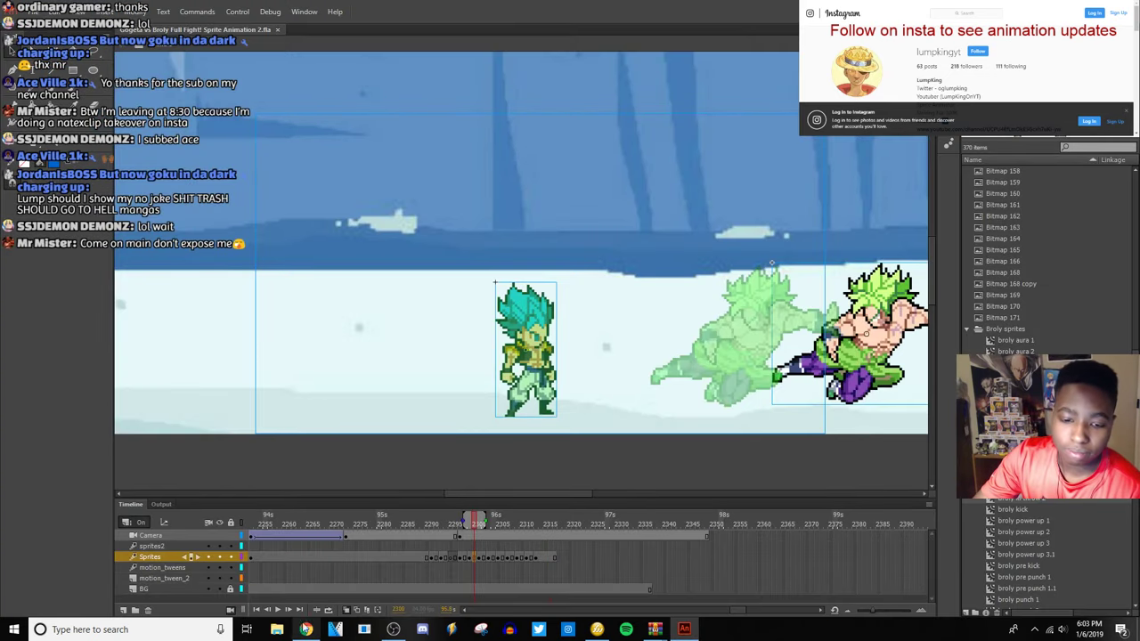
pyautogui.click(277, 610)
pyautogui.click(277, 610)
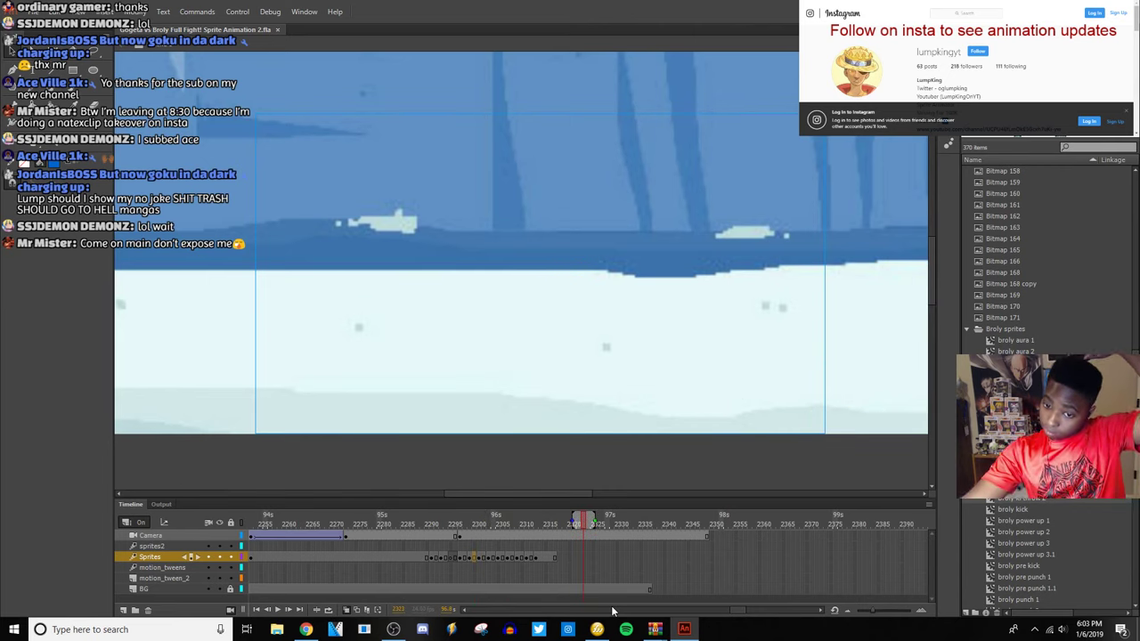
# Insert a keyframe at frame 2318 on the Sprites layer, directly after the final hold, and deselect the sprites.
pyautogui.click(553, 558)
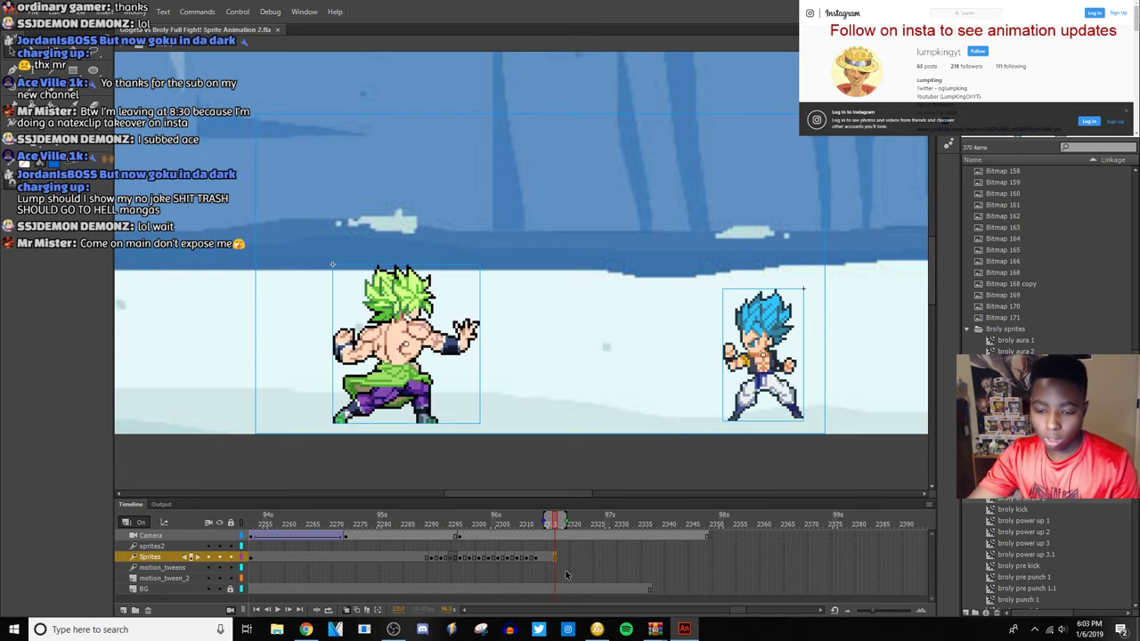
pyautogui.press('.')
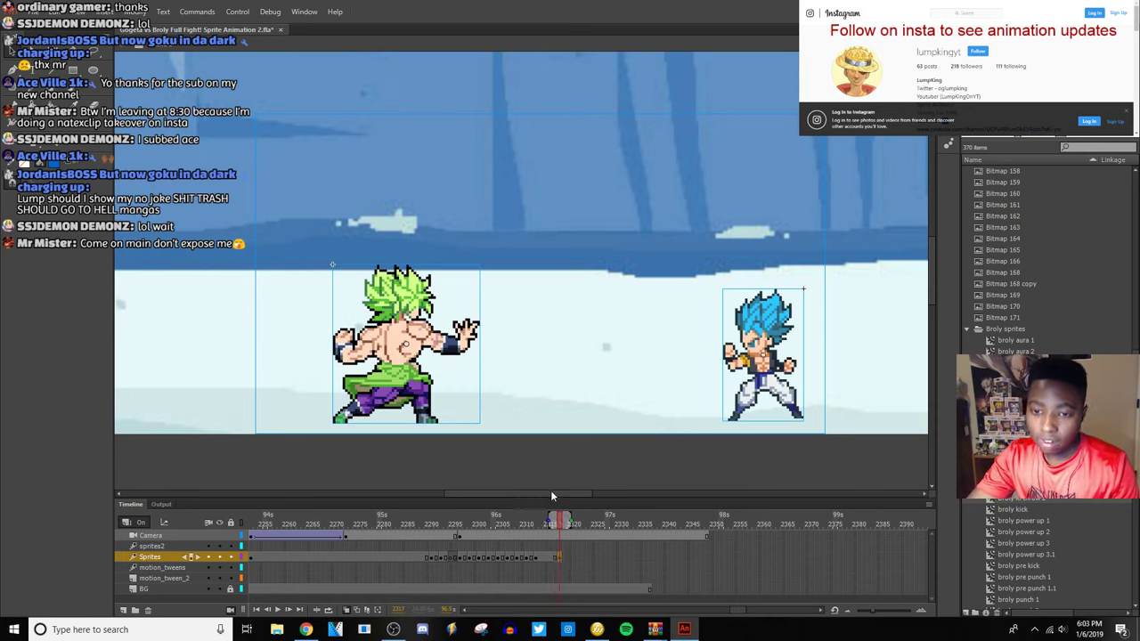
pyautogui.click(548, 382)
# Look through the FX folder in the library for Broly's ki blast effects.
pyautogui.scroll(-1, 1037, 267)
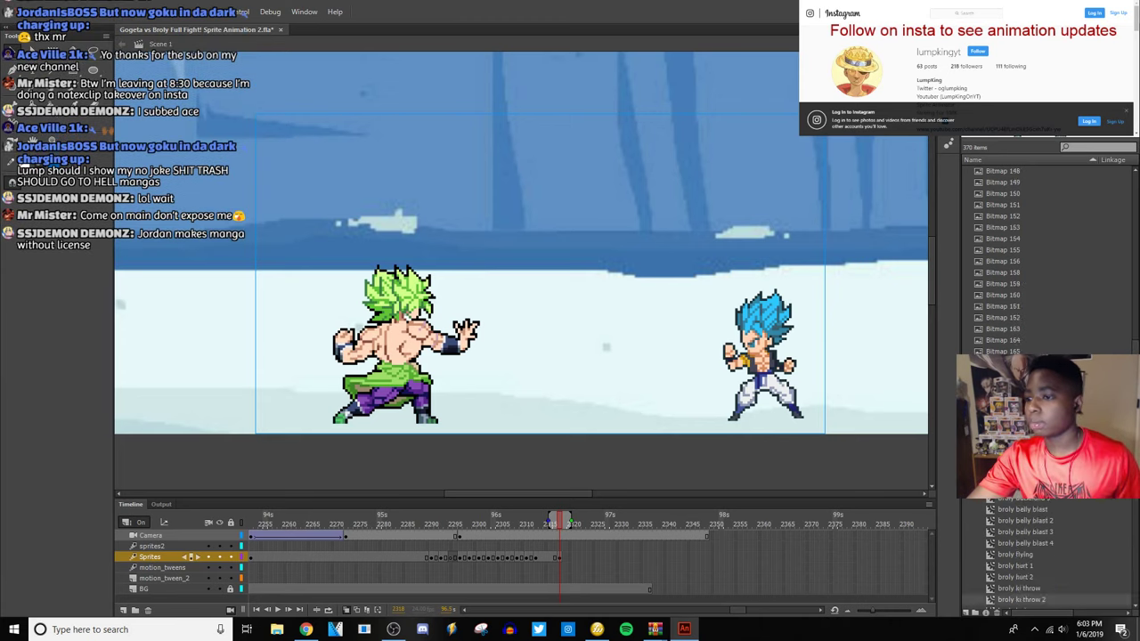
pyautogui.scroll(-10, 1033, 334)
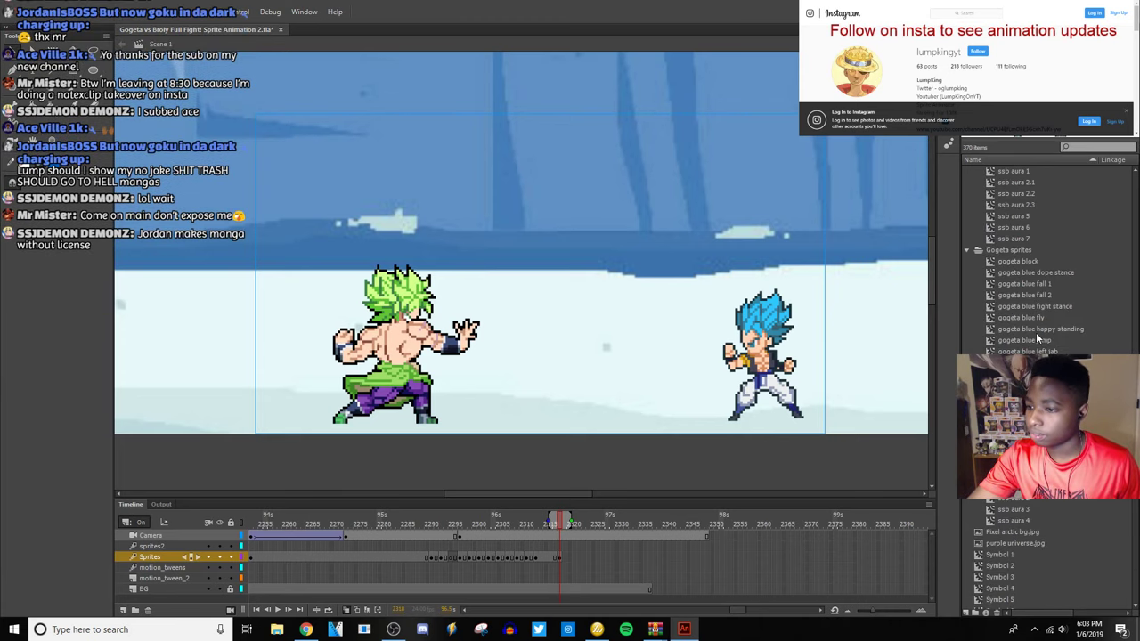
pyautogui.scroll(5, 1025, 323)
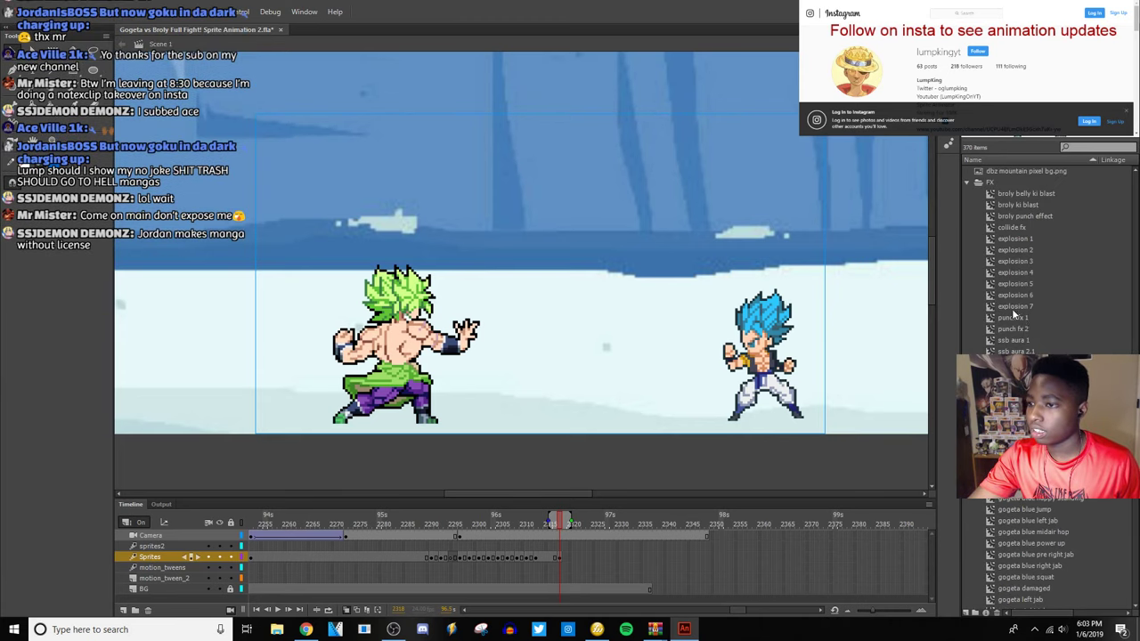
pyautogui.click(1023, 263)
pyautogui.press('Up')
pyautogui.press('Up')
pyautogui.press('Up')
pyautogui.press('Up')
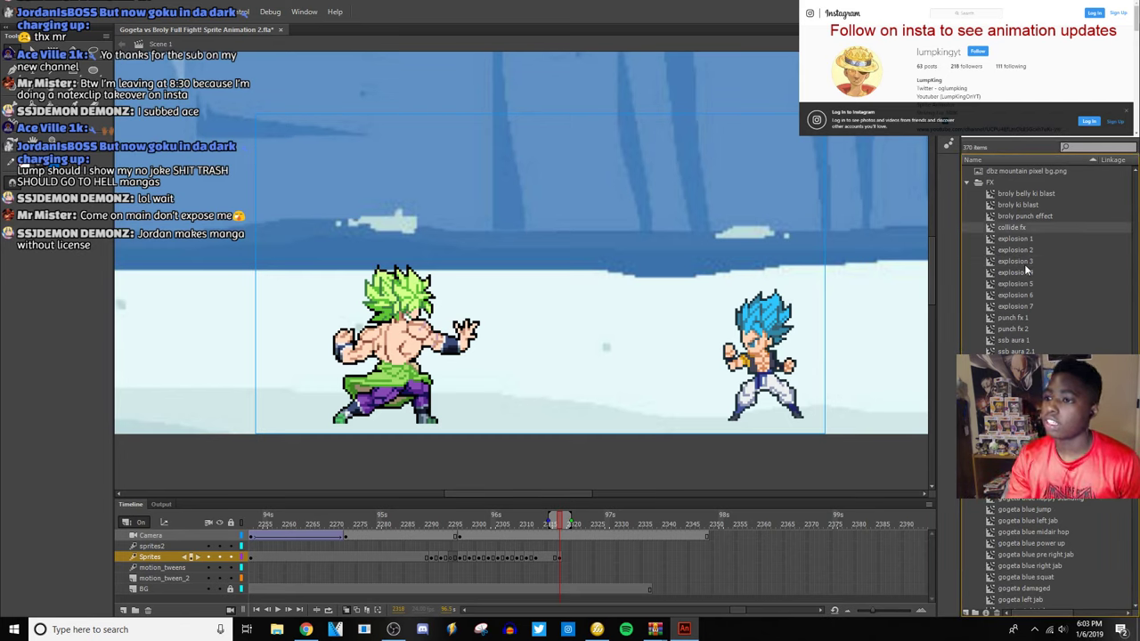
pyautogui.press('Up')
pyautogui.press('Up')
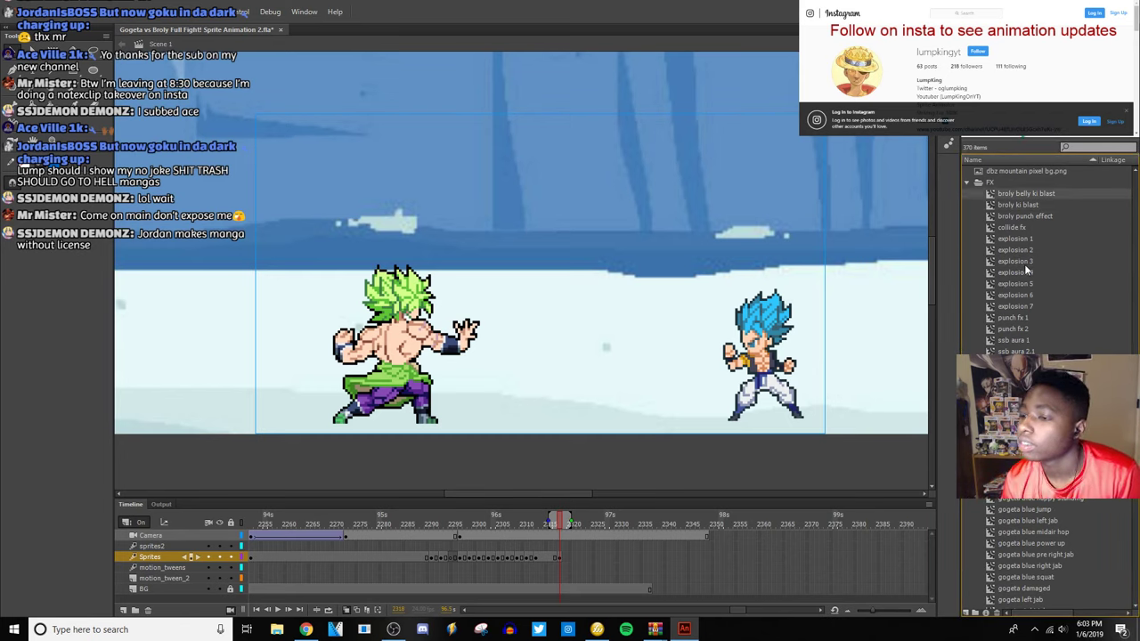
pyautogui.press('Down')
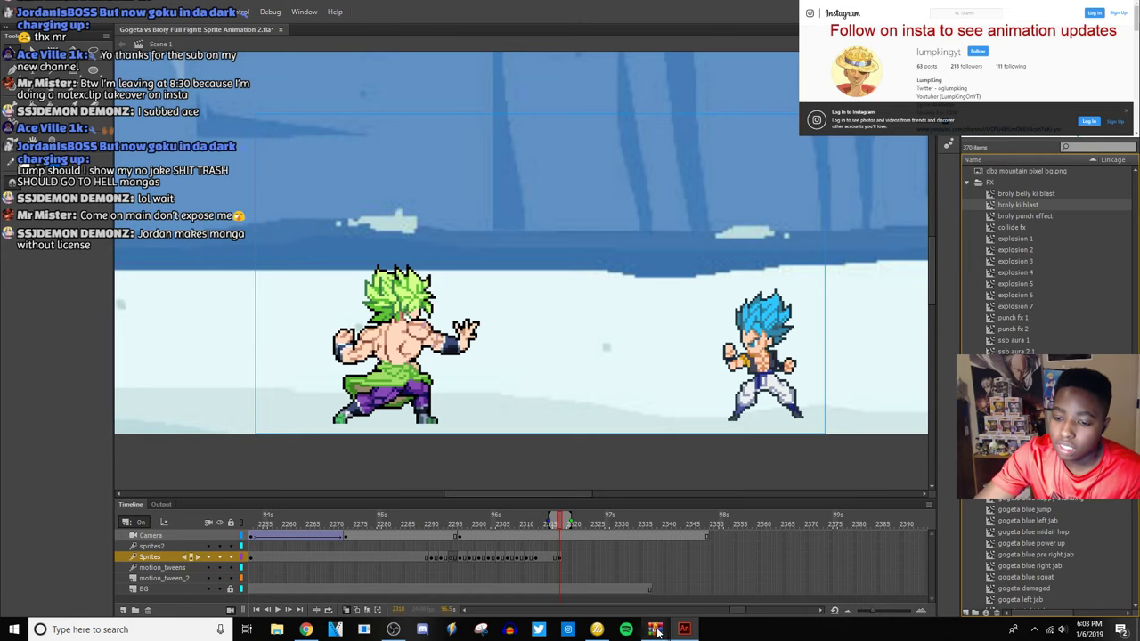
# Switch to Fireworks, check the Broly sprite sheet for the large green ki blast, and return to Animate.
pyautogui.click(597, 629)
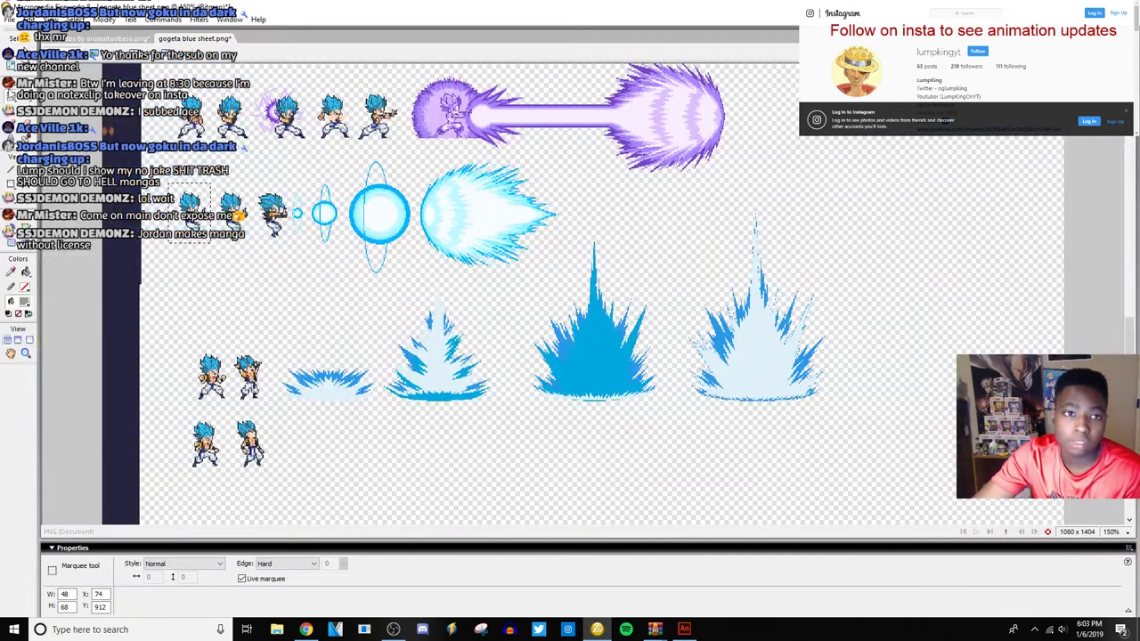
pyautogui.click(89, 38)
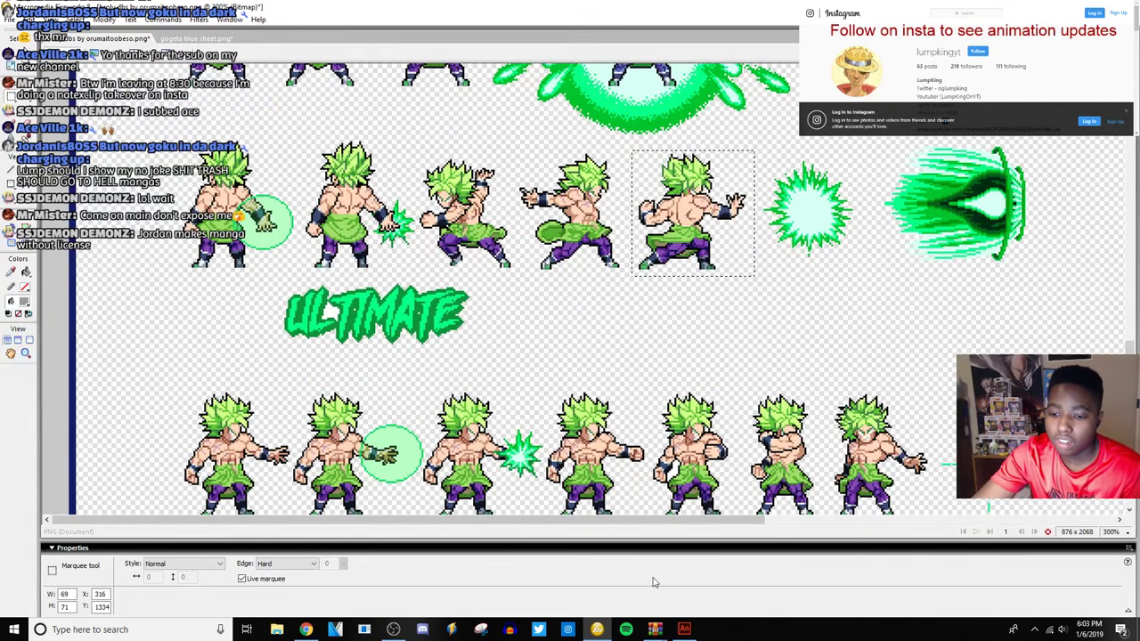
pyautogui.click(685, 630)
# Rename the library's Symbol 153 as "Broly super ki blast" and move it into the FX folder.
pyautogui.scroll(-10, 957, 313)
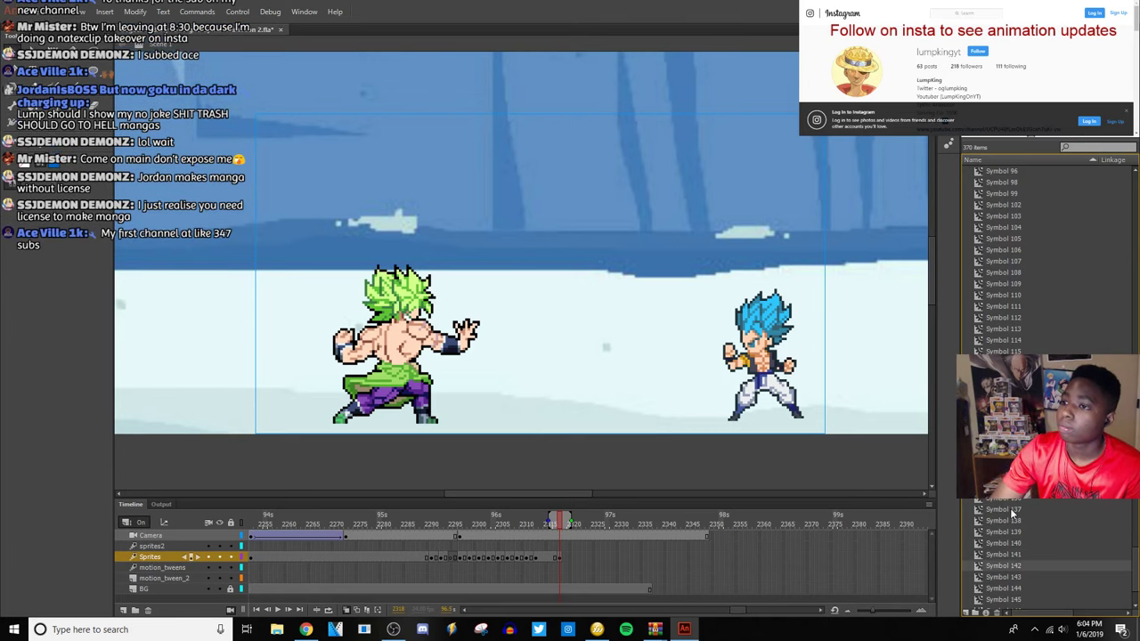
pyautogui.scroll(-1, 1012, 514)
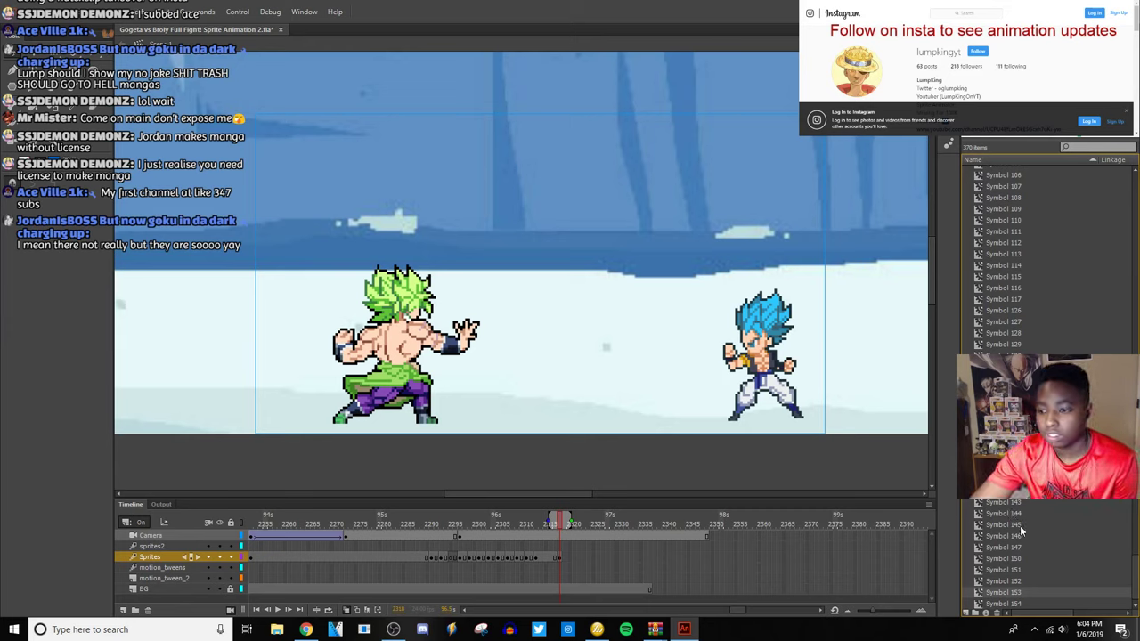
pyautogui.doubleClick(1004, 592)
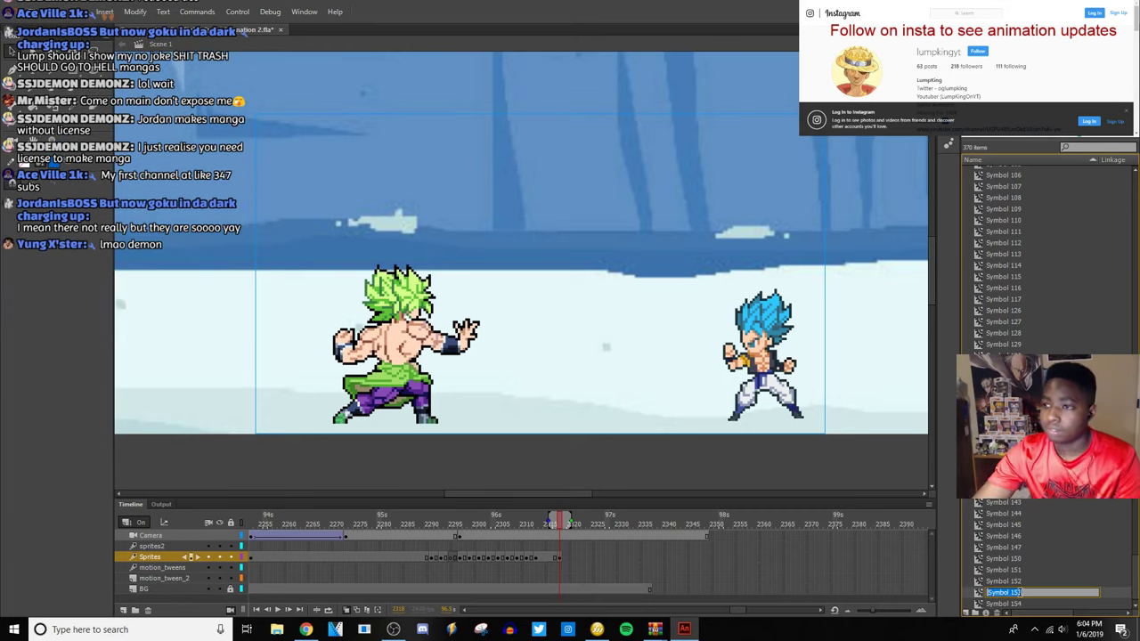
pyautogui.write('BROLY')
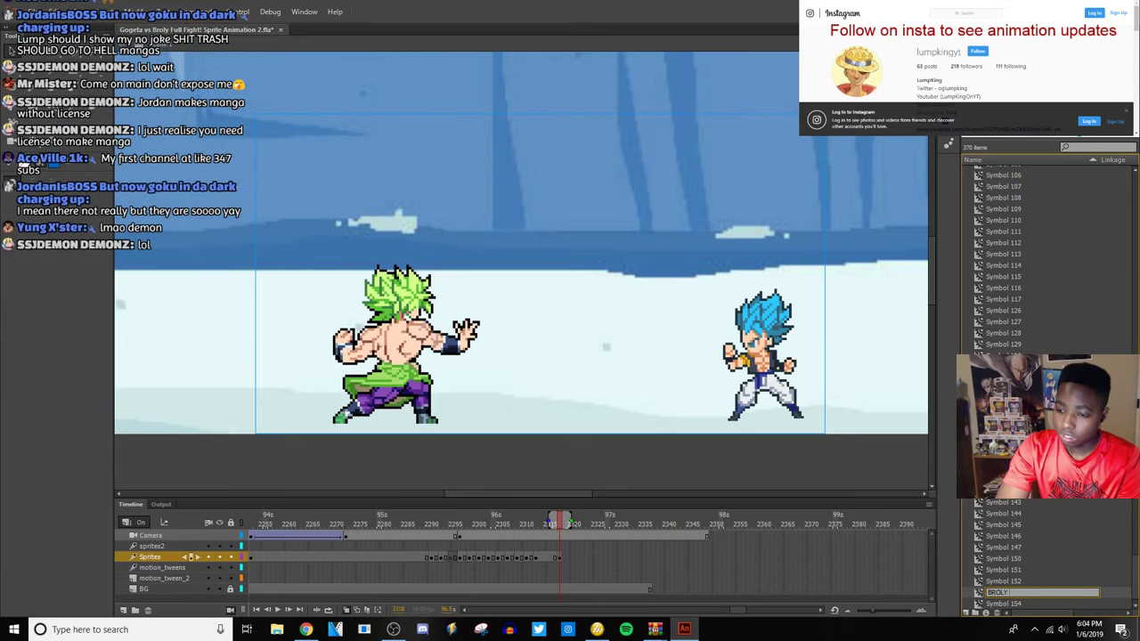
pyautogui.press('BackSpace')
pyautogui.press('BackSpace')
pyautogui.press('BackSpace')
pyautogui.press('BackSpace')
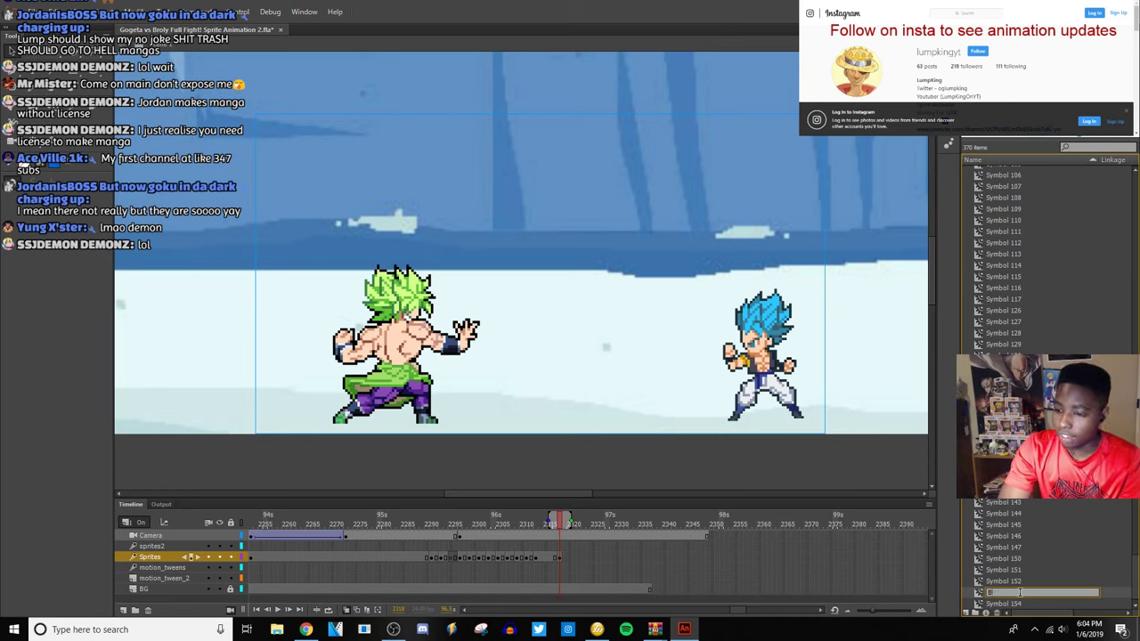
pyautogui.write('roly')
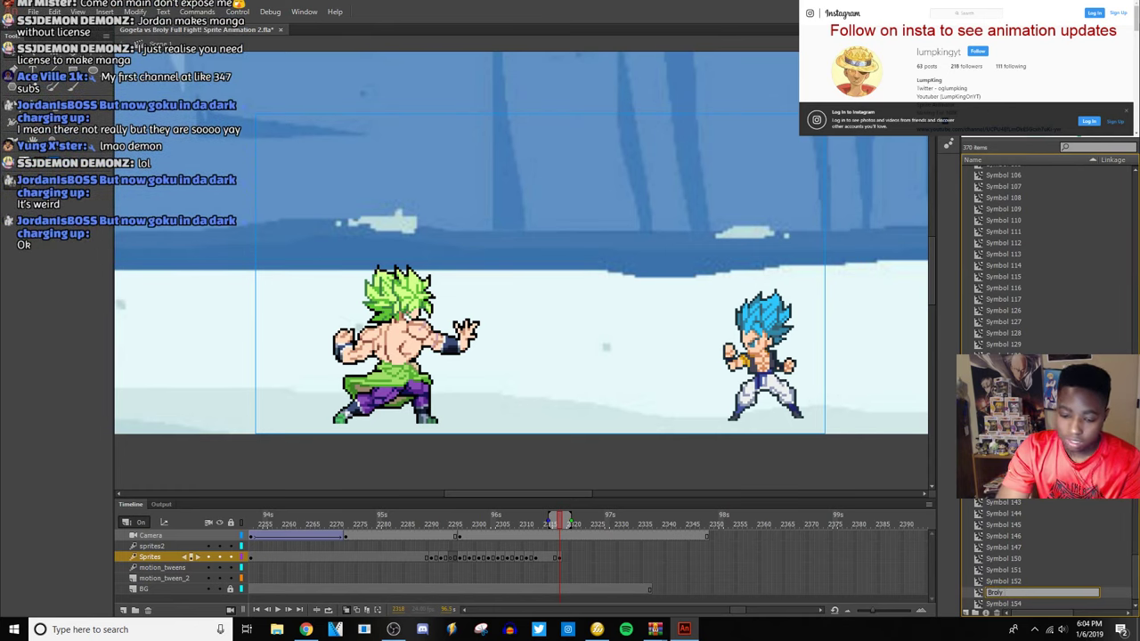
pyautogui.write(' super')
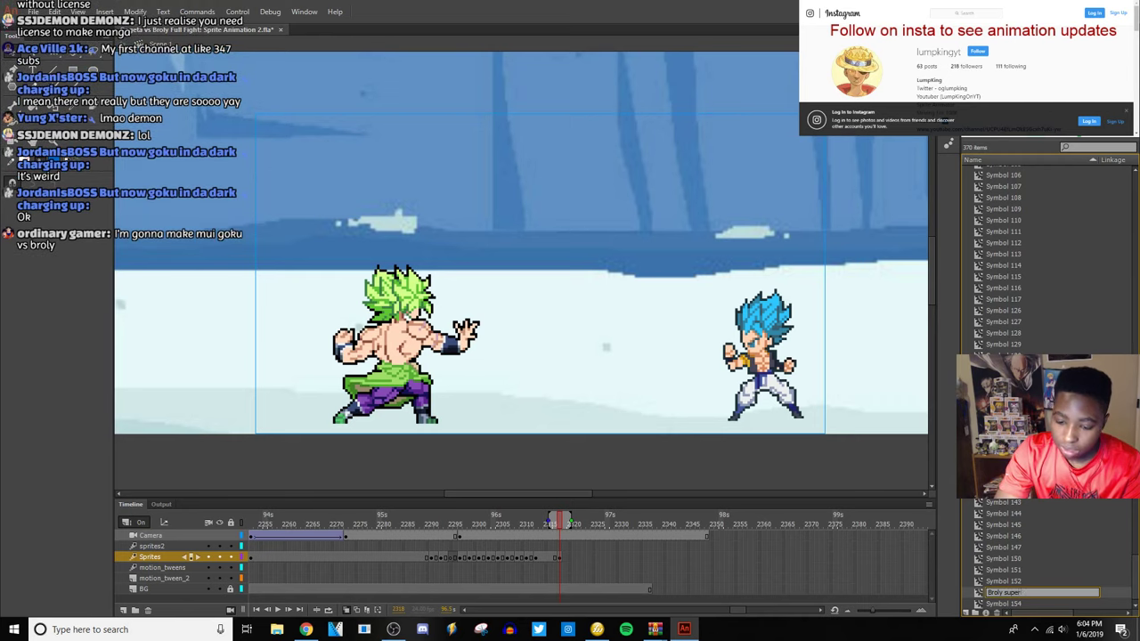
pyautogui.write(' ki blast')
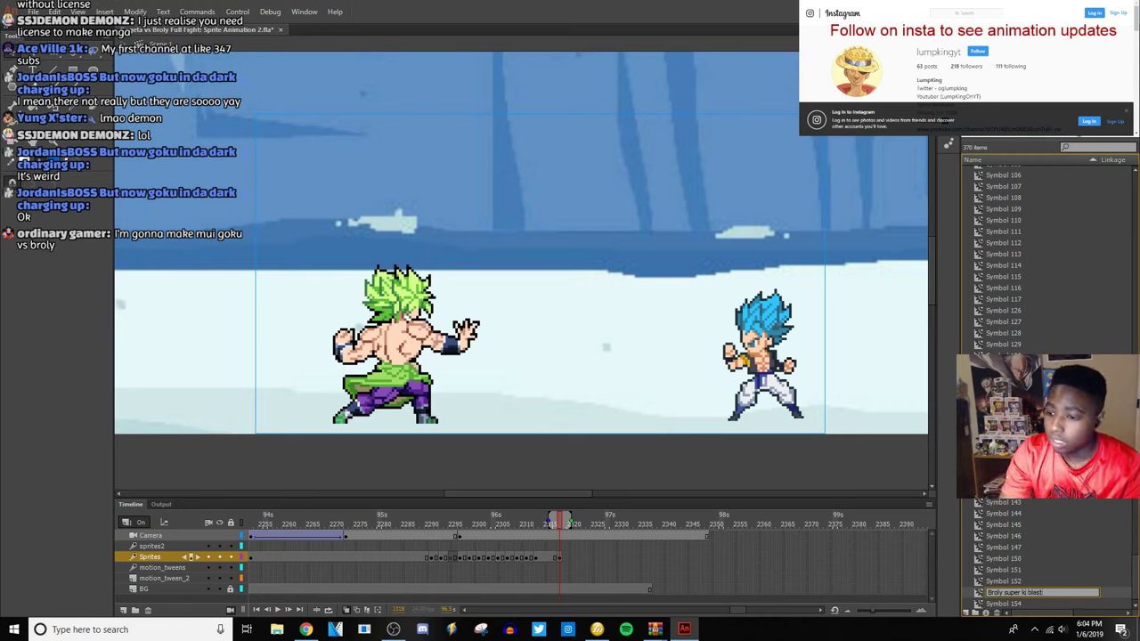
pyautogui.press('Return')
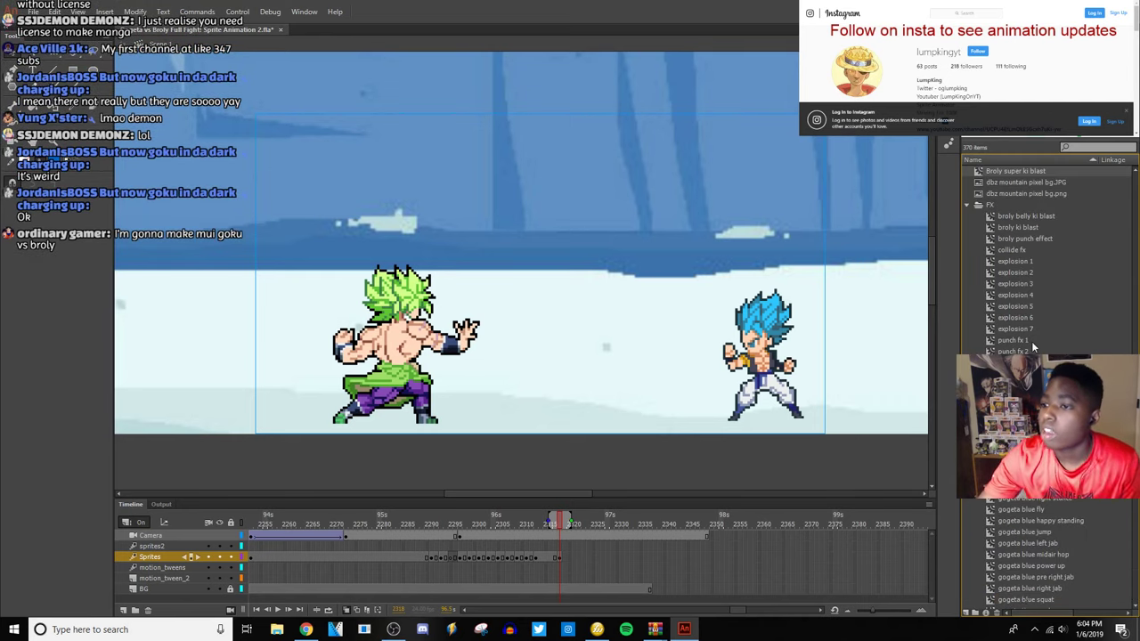
pyautogui.scroll(4, 1033, 339)
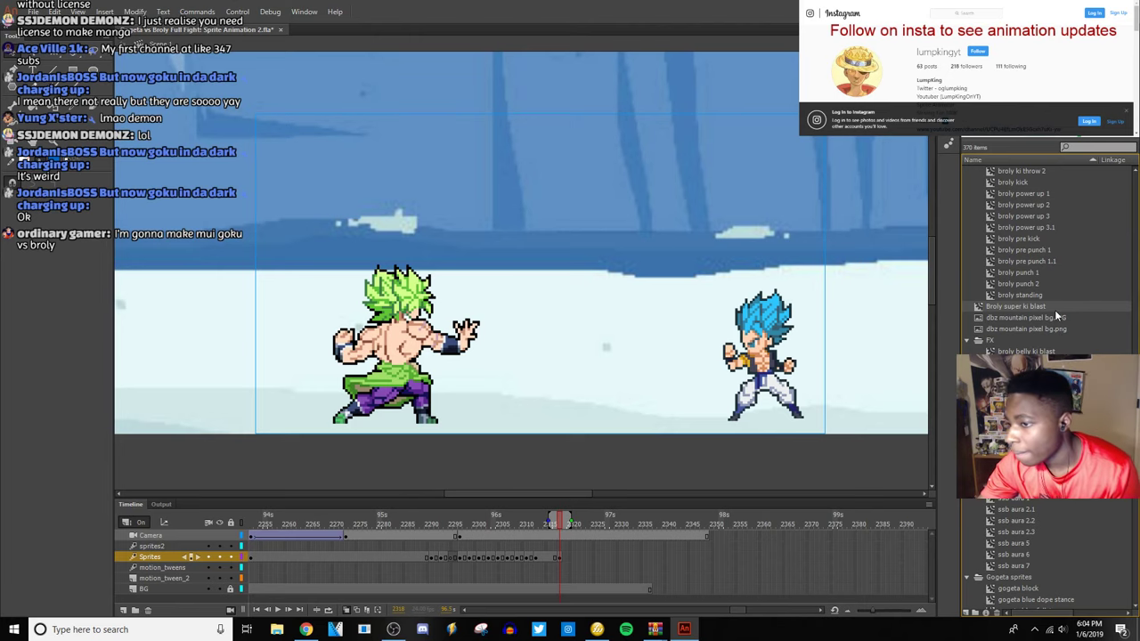
pyautogui.moveTo(1015, 306); pyautogui.dragTo(989, 340)
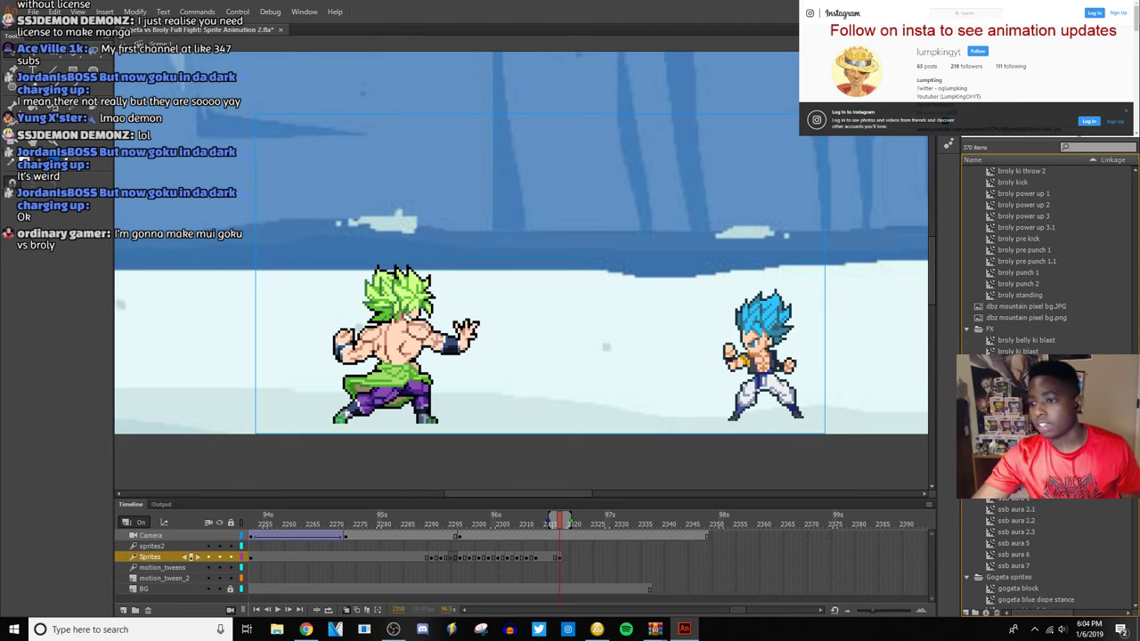
# Place the super ki blast on the stage, scale it down to about half size and position it in front of Broly's hand.
pyautogui.moveTo(460, 285); pyautogui.dragTo(597, 387)
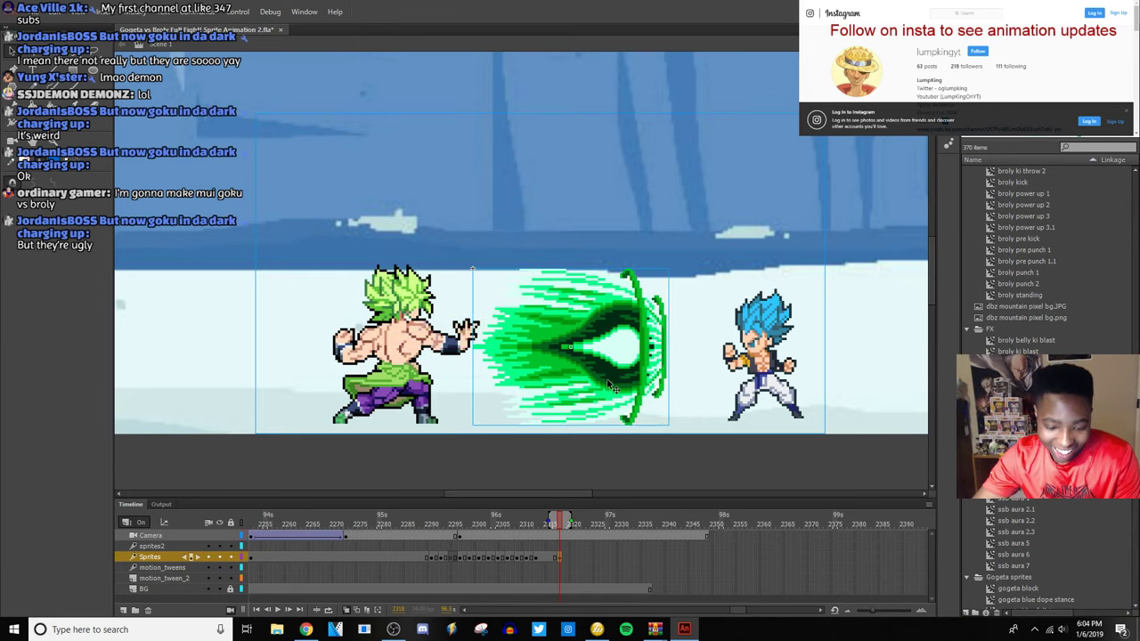
pyautogui.press('q')
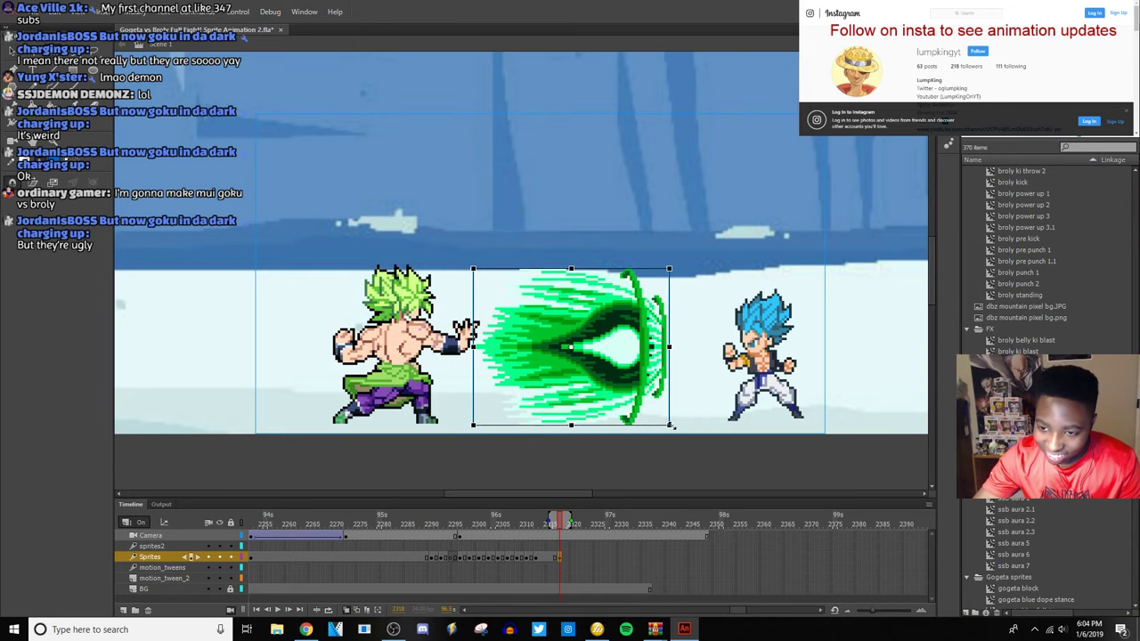
pyautogui.moveTo(670, 425); pyautogui.dragTo(645, 402)
pyautogui.moveTo(641, 398); pyautogui.dragTo(582, 360)
pyautogui.press('v')
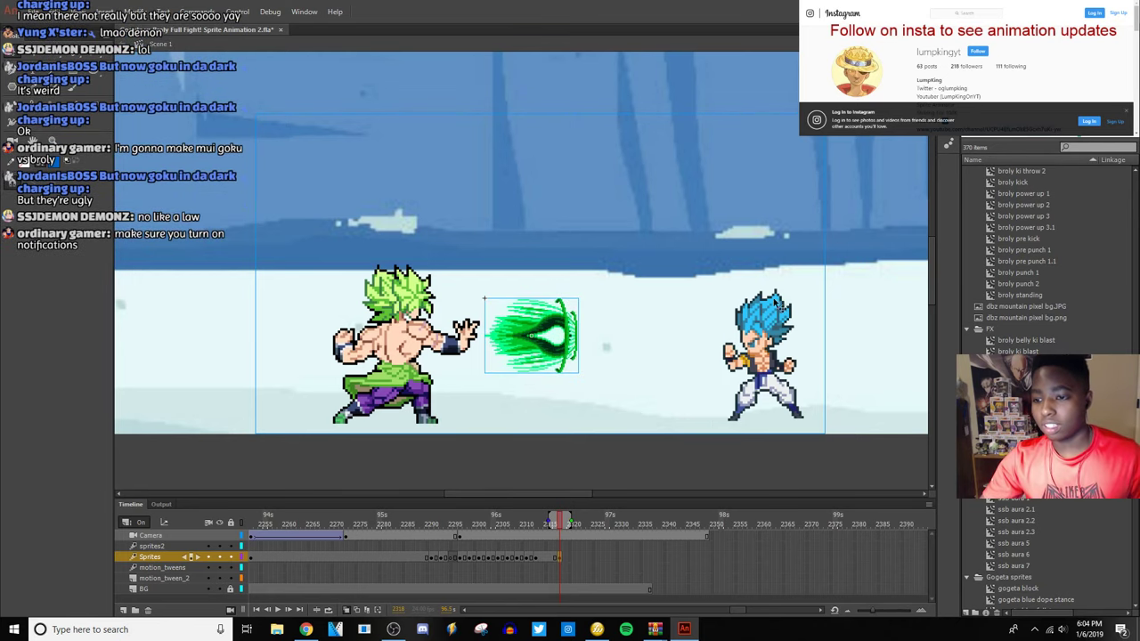
# Replace the standing Gogeta on the stage with the arms-forward pose from Fireworks' gogeta blue sheet, moved near his former position.
pyautogui.click(789, 383)
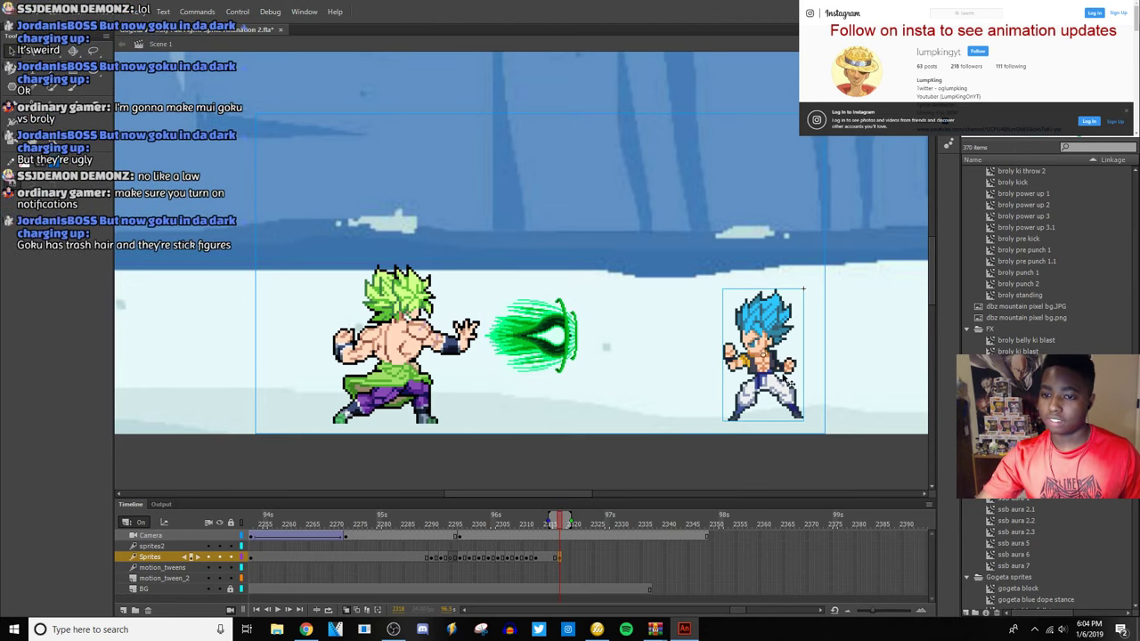
pyautogui.click(615, 443)
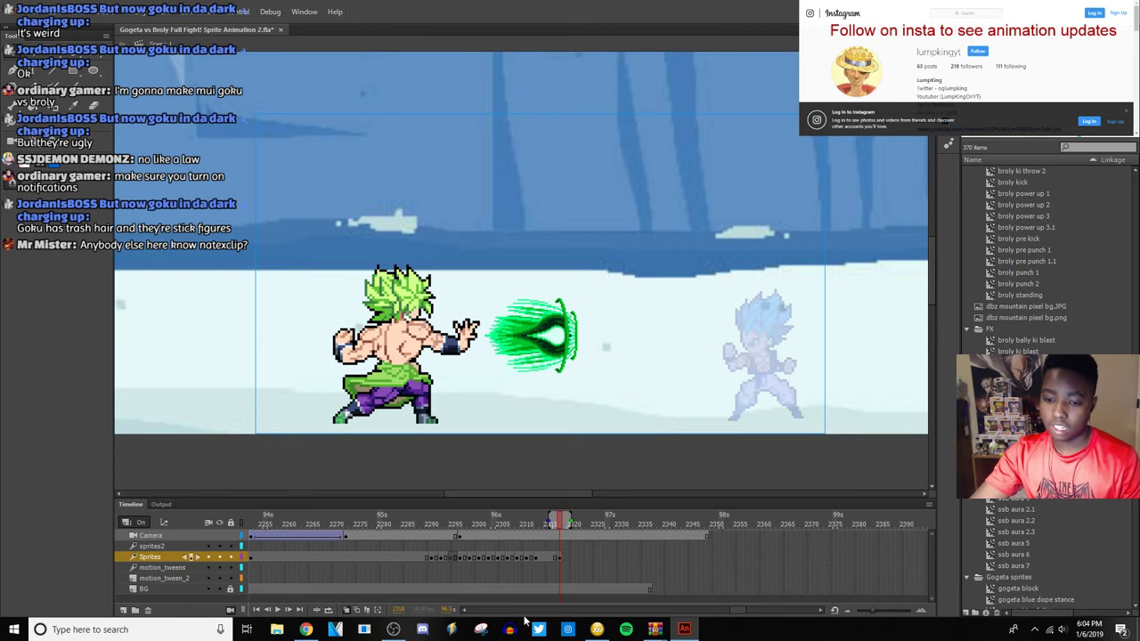
pyautogui.click(598, 631)
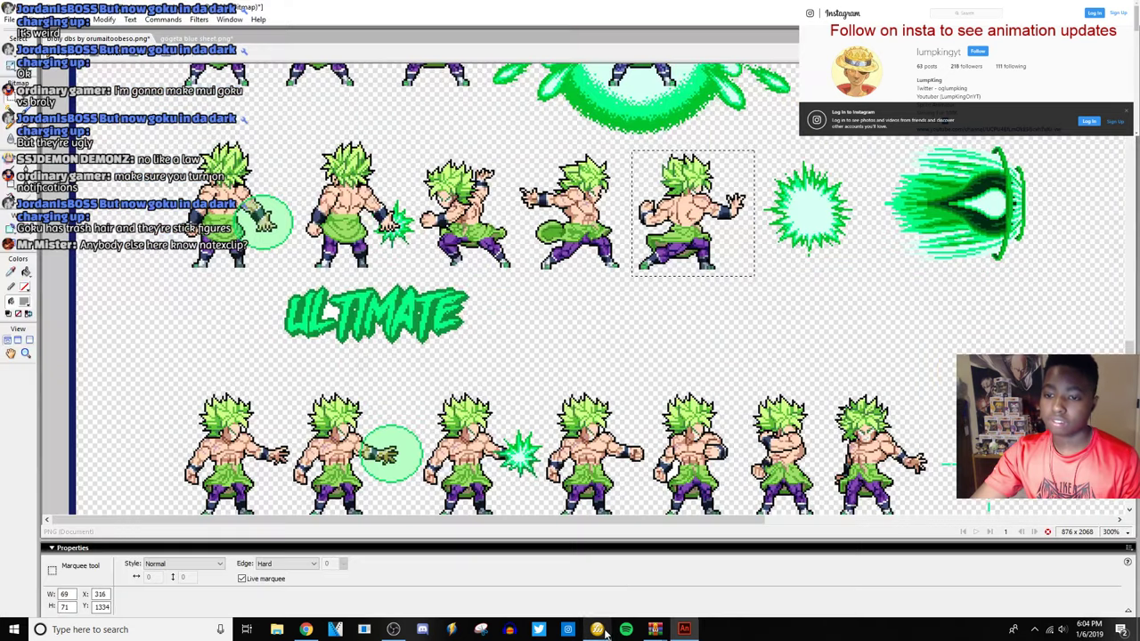
pyautogui.click(194, 39)
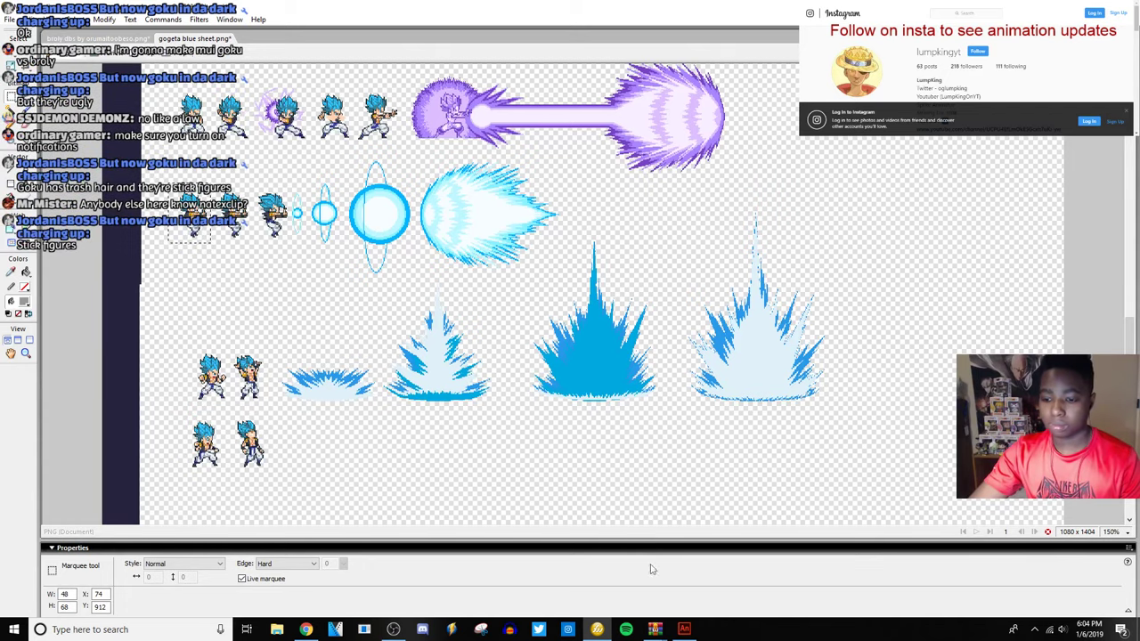
pyautogui.click(684, 630)
pyautogui.hotkey('ctrl', 'v')
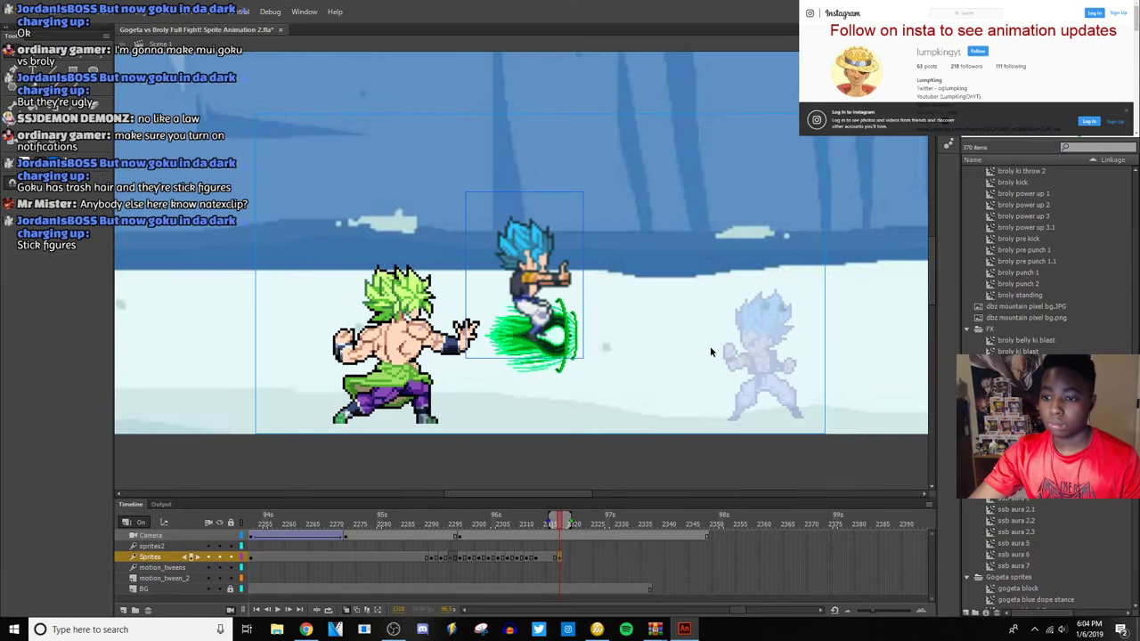
pyautogui.moveTo(521, 254); pyautogui.dragTo(710, 320)
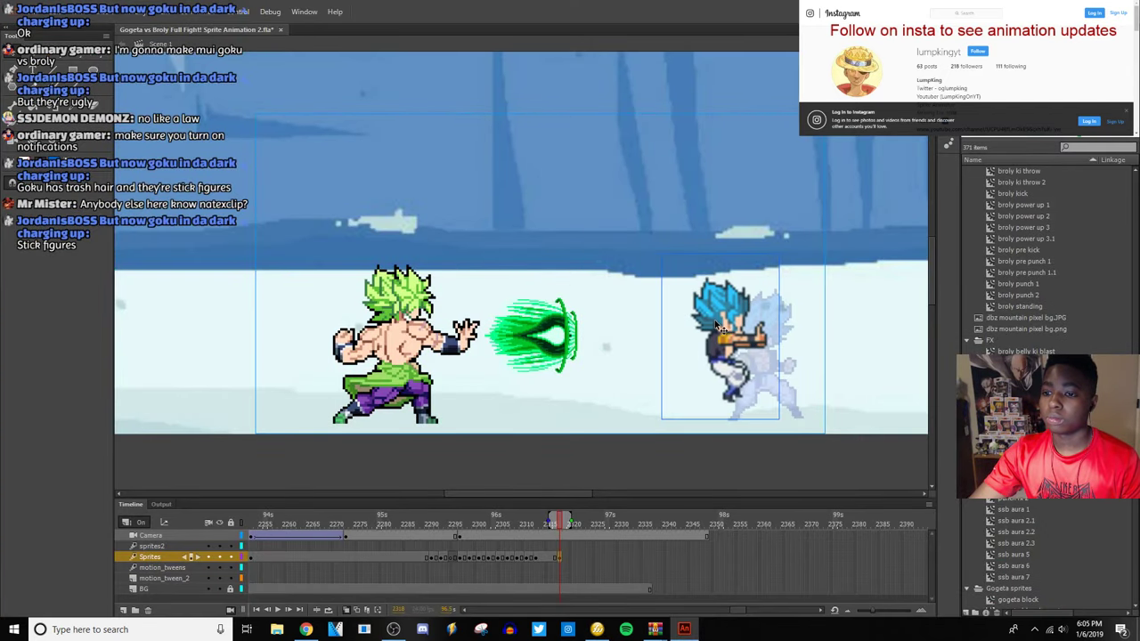
# Trace the pasted Gogeta bitmap into vector artwork with the preset trace settings.
pyautogui.click(130, 13)
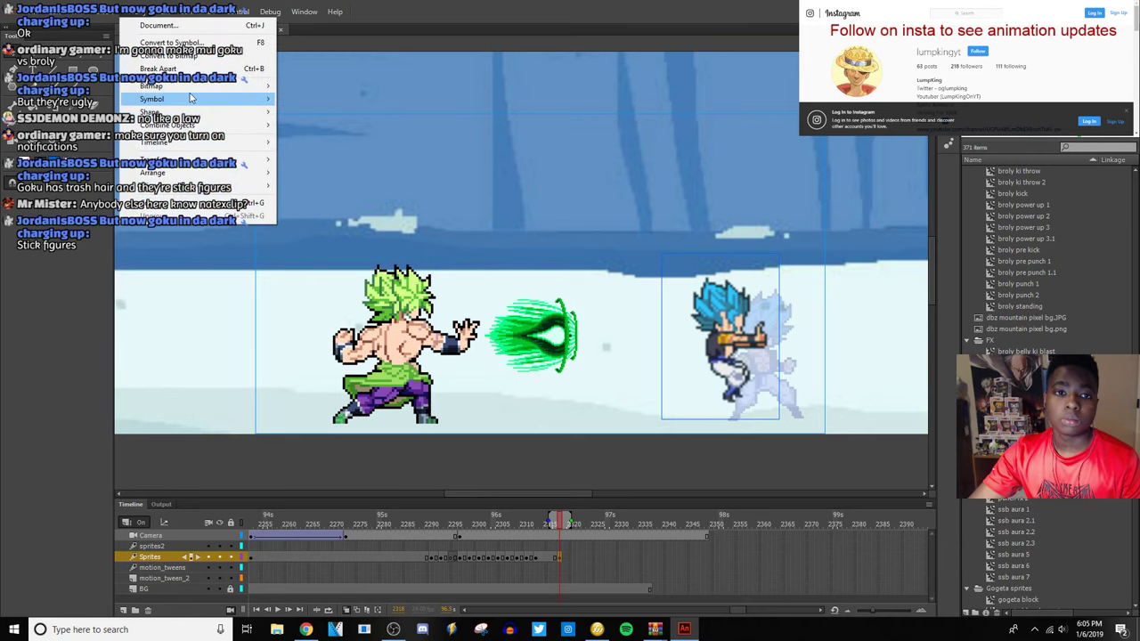
pyautogui.moveTo(192, 89)
pyautogui.click(309, 98)
pyautogui.press('Return')
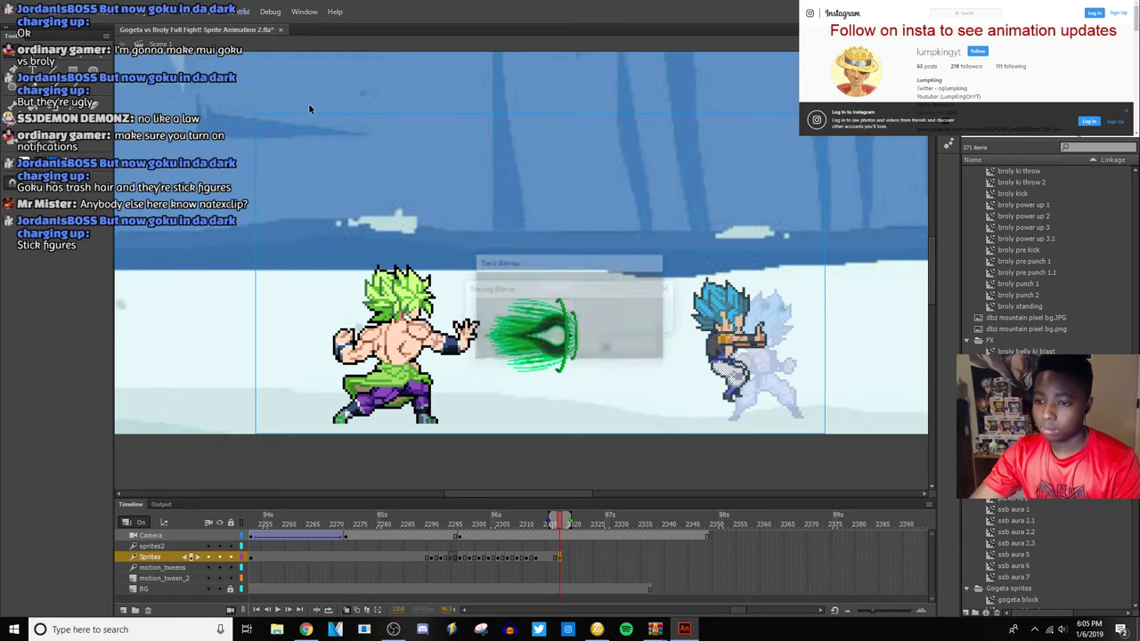
# Convert the traced Gogeta into a movie clip symbol named "gogeta blue big bang KAMEHAMHEHA" in the Gogeta sprites folder.
pyautogui.press('F8')
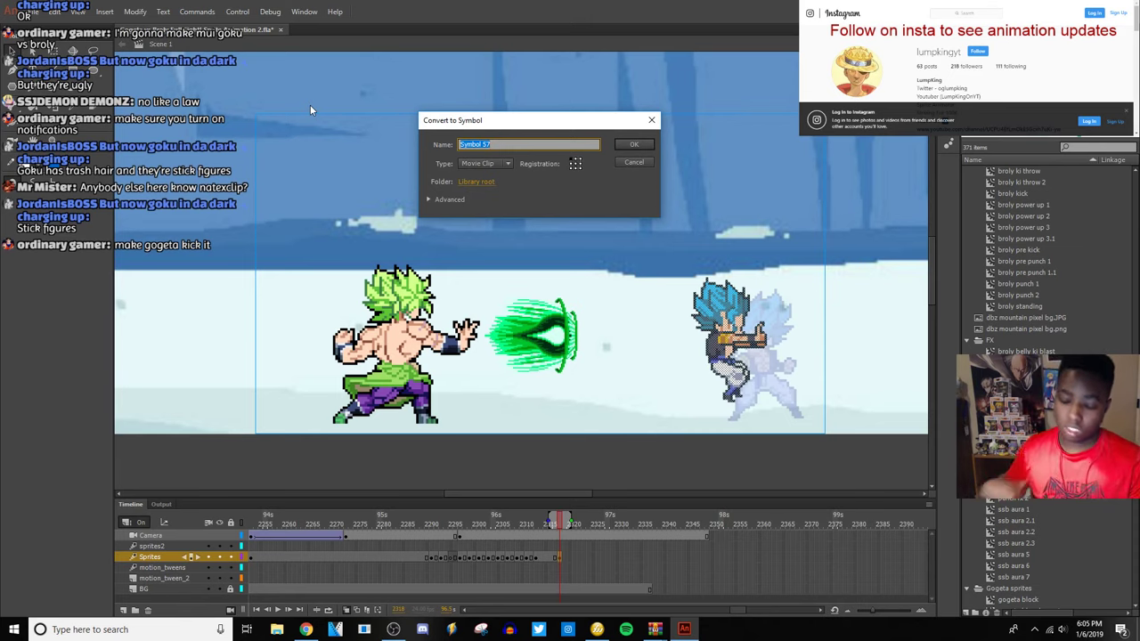
pyautogui.write('bro')
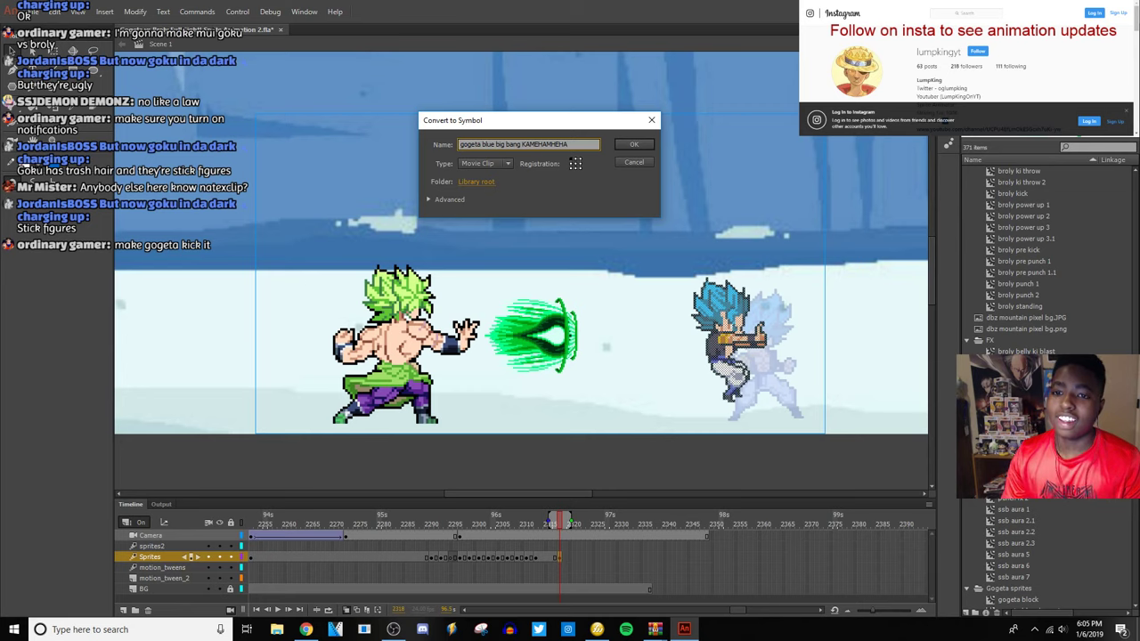
pyautogui.click(475, 182)
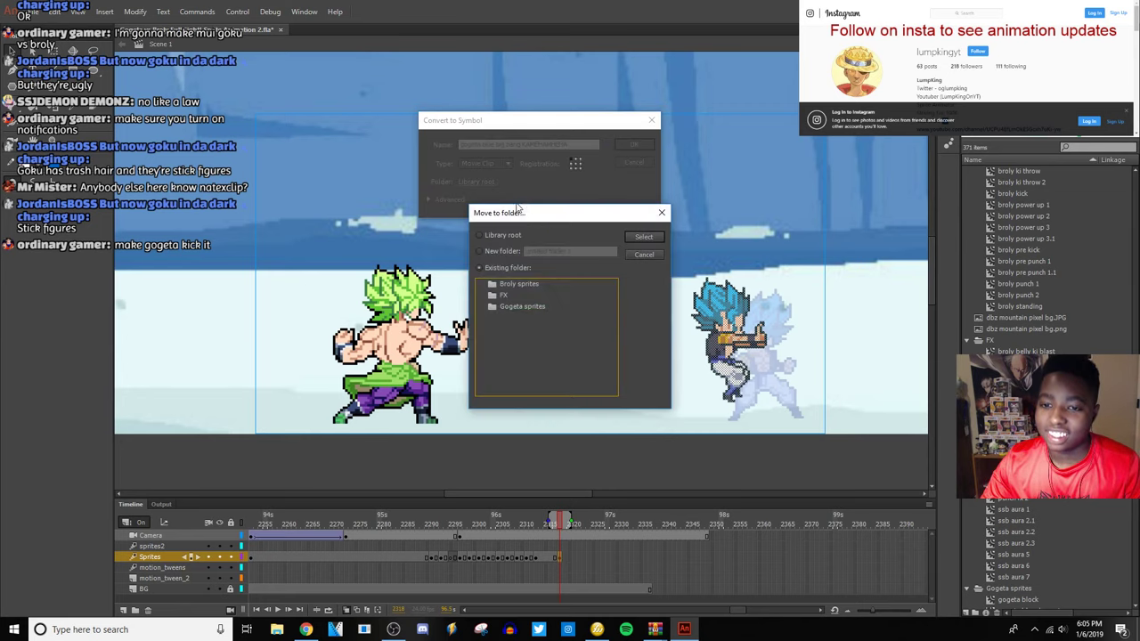
pyautogui.click(539, 306)
pyautogui.press('Return')
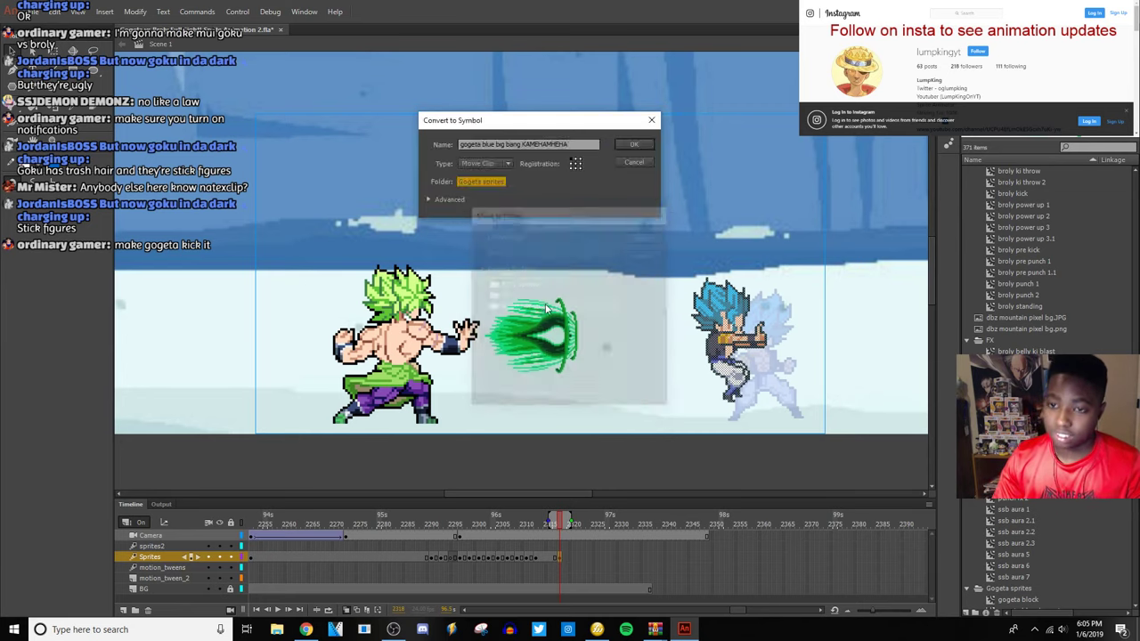
pyautogui.press('Return')
# Flip the new Gogeta symbol at frame 2318 horizontally to face Broly, place it over the onion-skinned standing pose, and save the file.
pyautogui.click(704, 523)
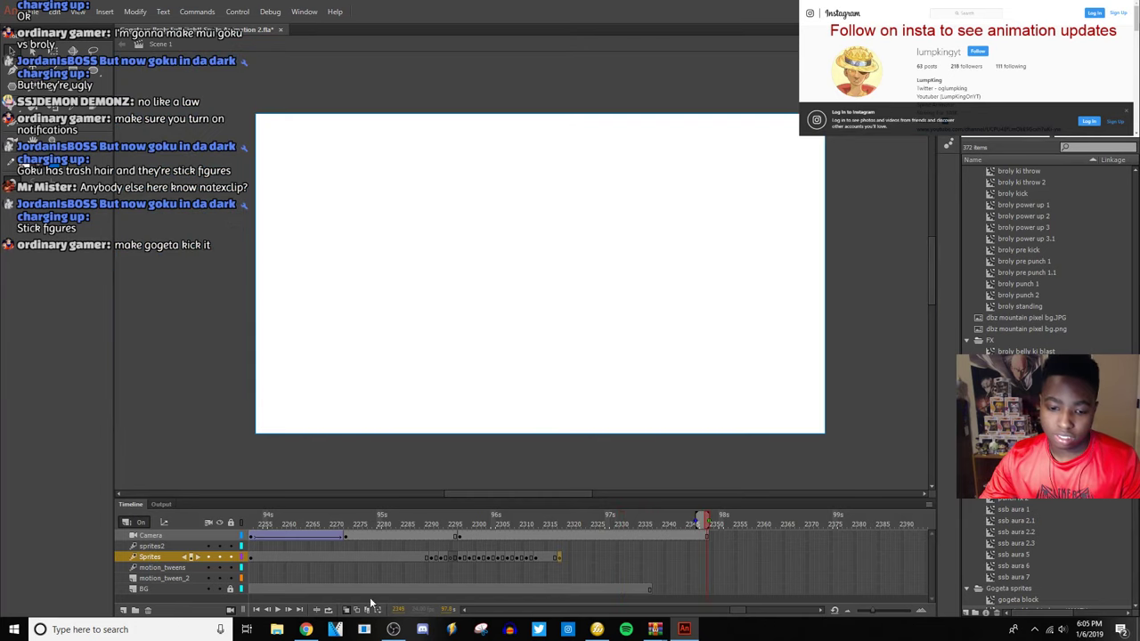
pyautogui.click(563, 557)
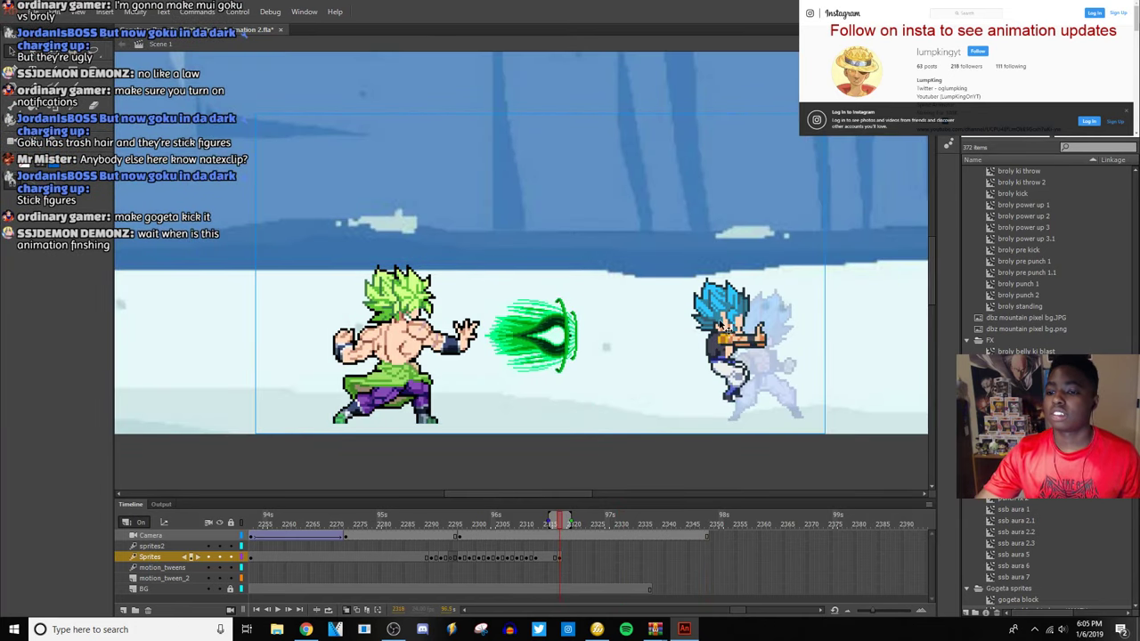
pyautogui.rightClick(717, 387)
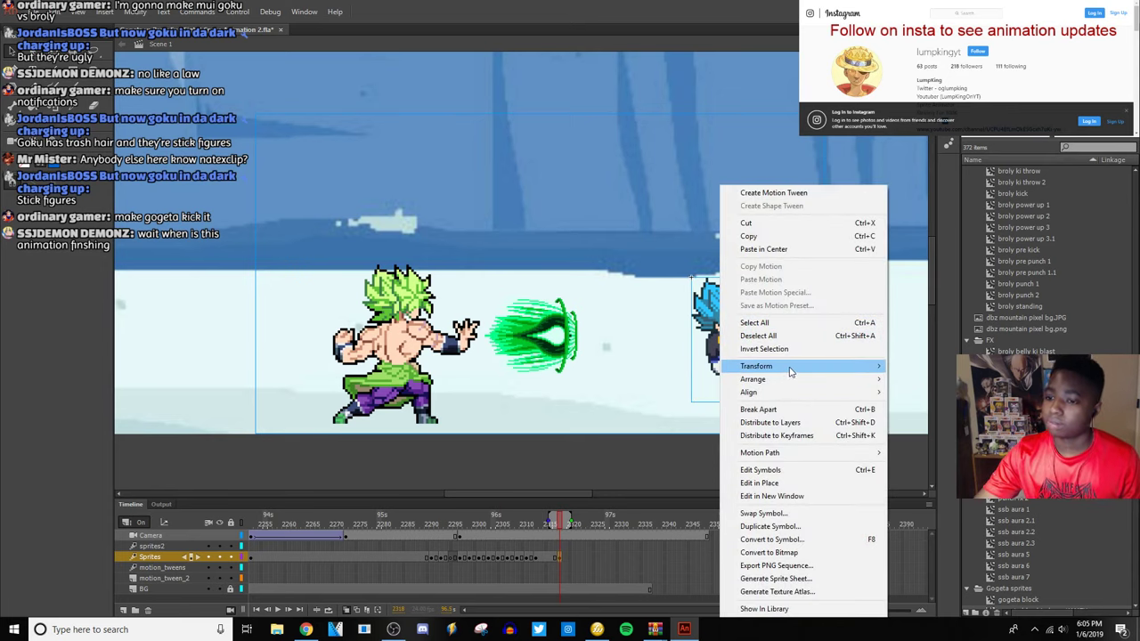
pyautogui.moveTo(791, 369)
pyautogui.click(927, 492)
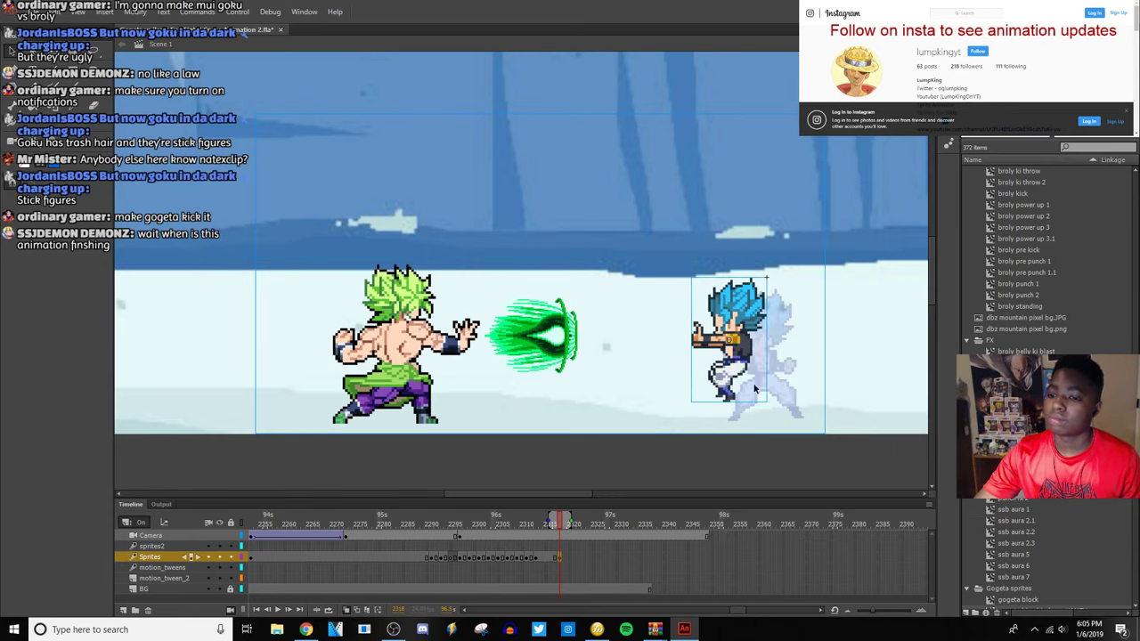
pyautogui.click(773, 394)
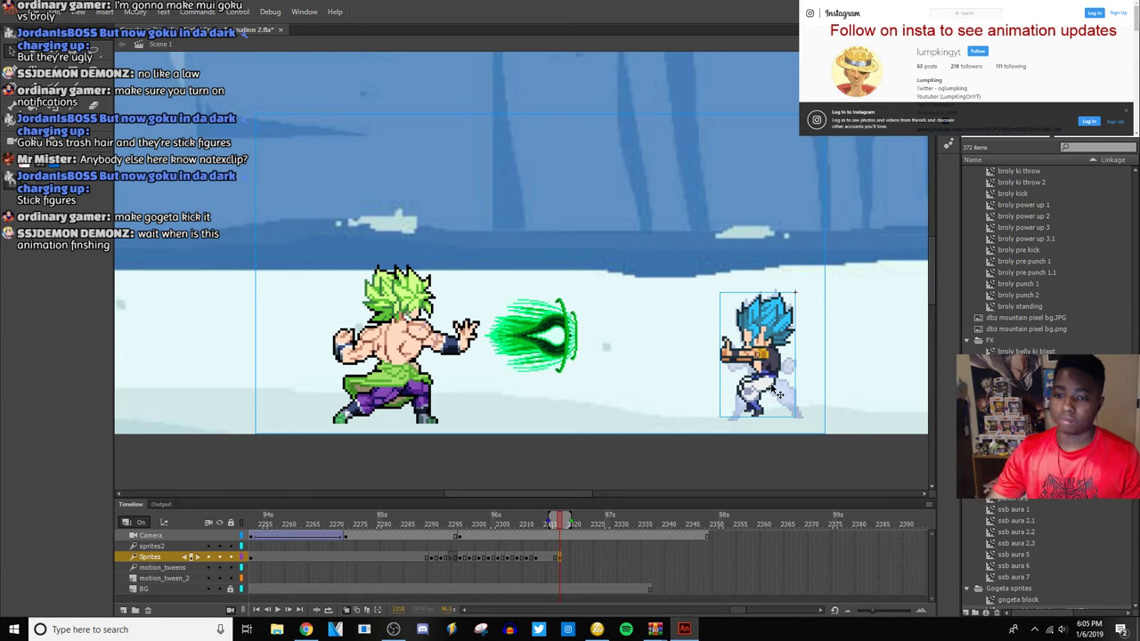
pyautogui.hotkey('ctrl', 's')
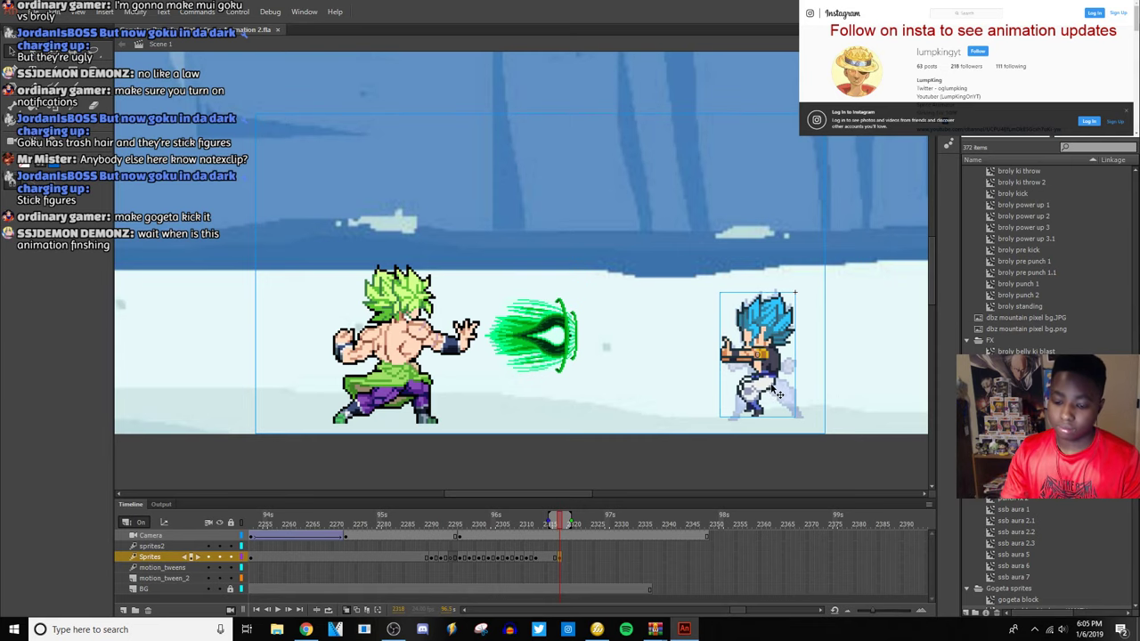
# Shift Gogeta slightly down and away from Broly so he lines up with the onion-skinned previous pose.
pyautogui.hotkey('ctrl', '=')
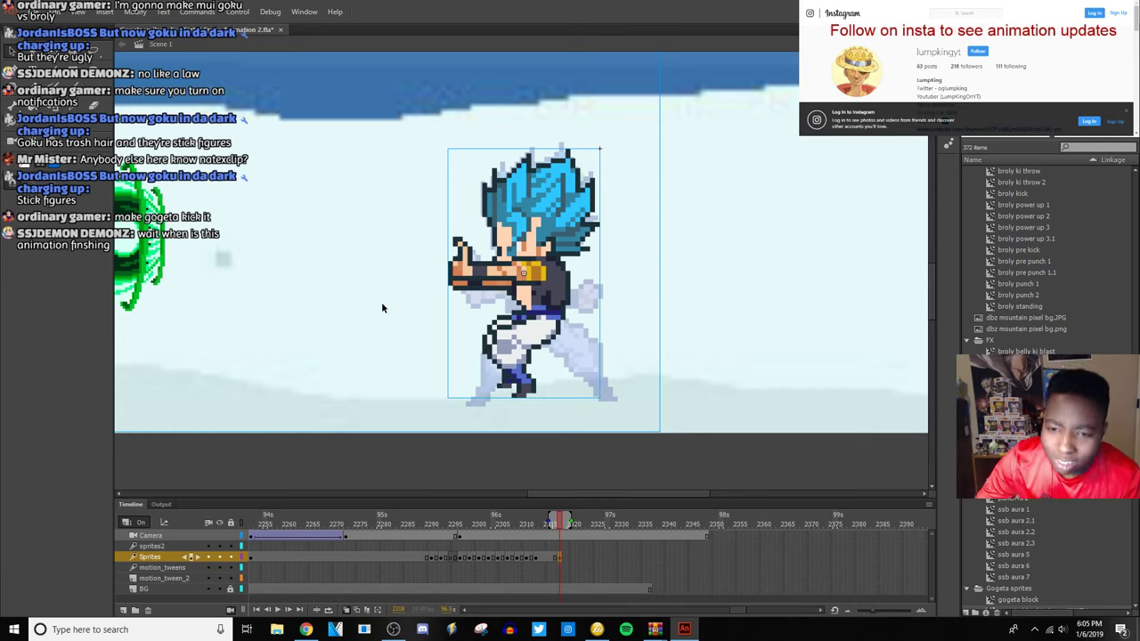
pyautogui.hotkey('ctrl', '=')
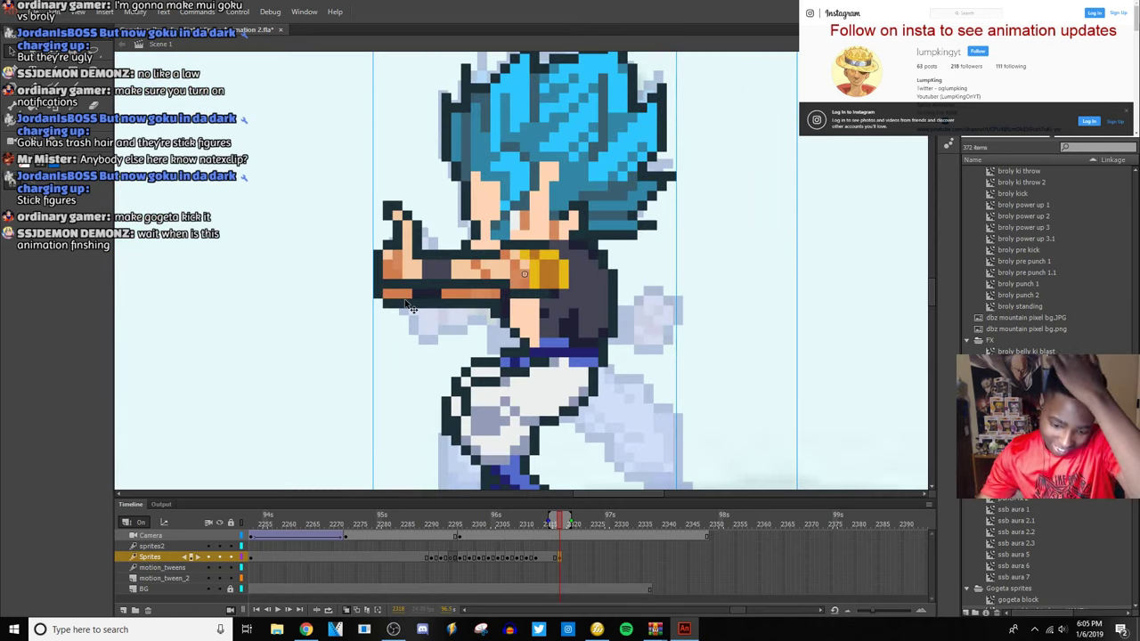
pyautogui.hotkey('ctrl', '-')
pyautogui.click(389, 312)
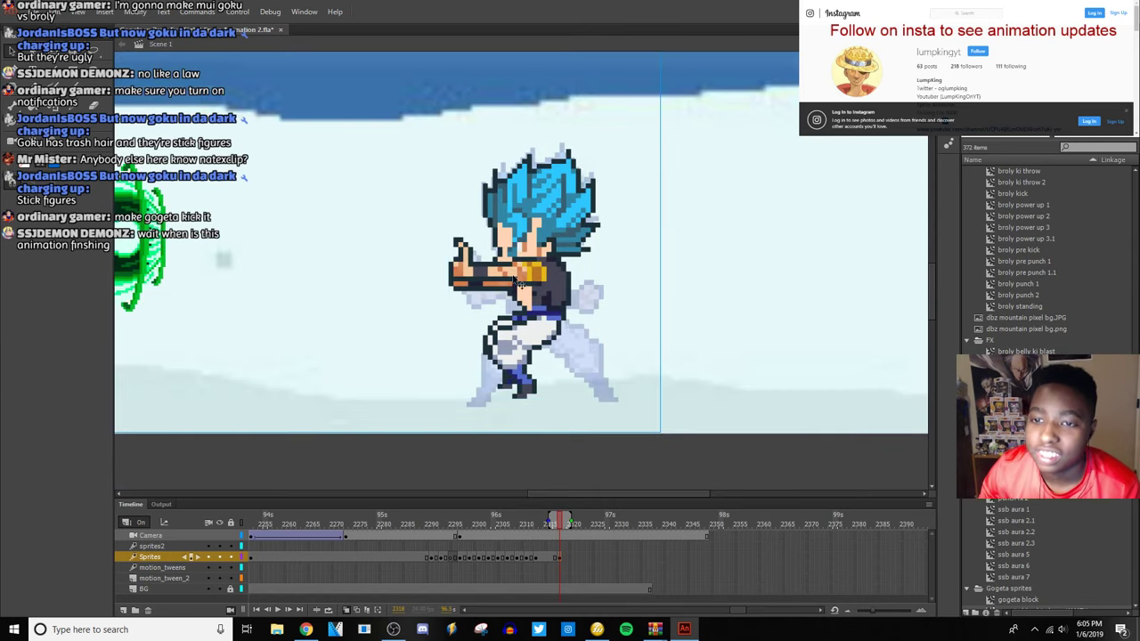
pyautogui.moveTo(551, 262)
pyautogui.mouseDown()
pyautogui.moveTo(568, 283)
pyautogui.moveTo(553, 266)
pyautogui.moveTo(565, 267)
pyautogui.moveTo(552, 280)
pyautogui.mouseUp()
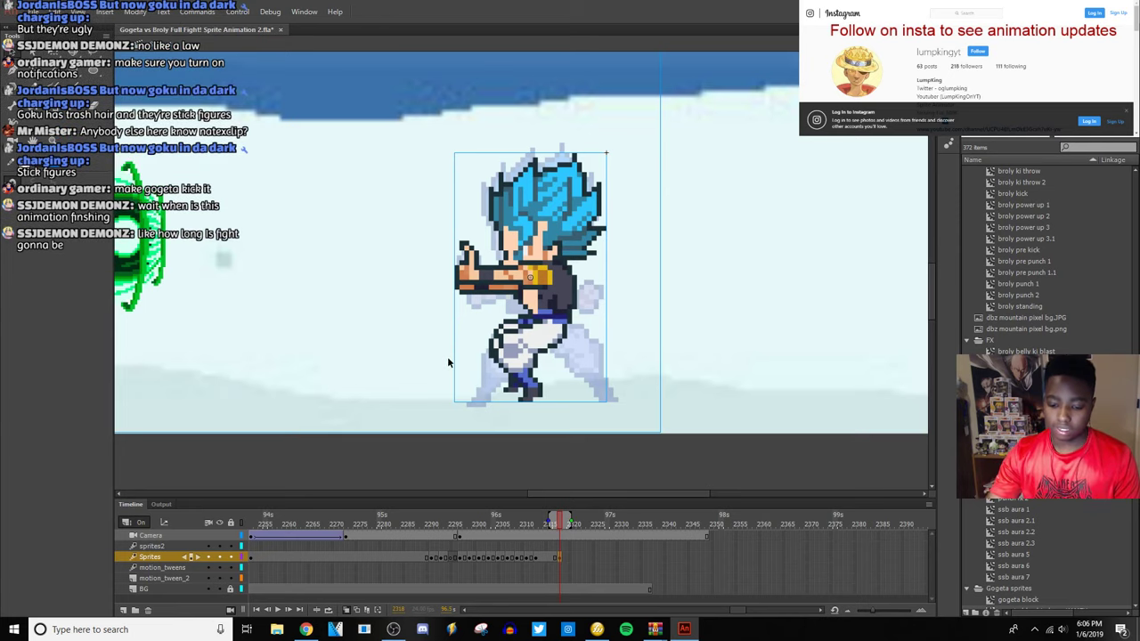
pyautogui.hotkey('ctrl', '-')
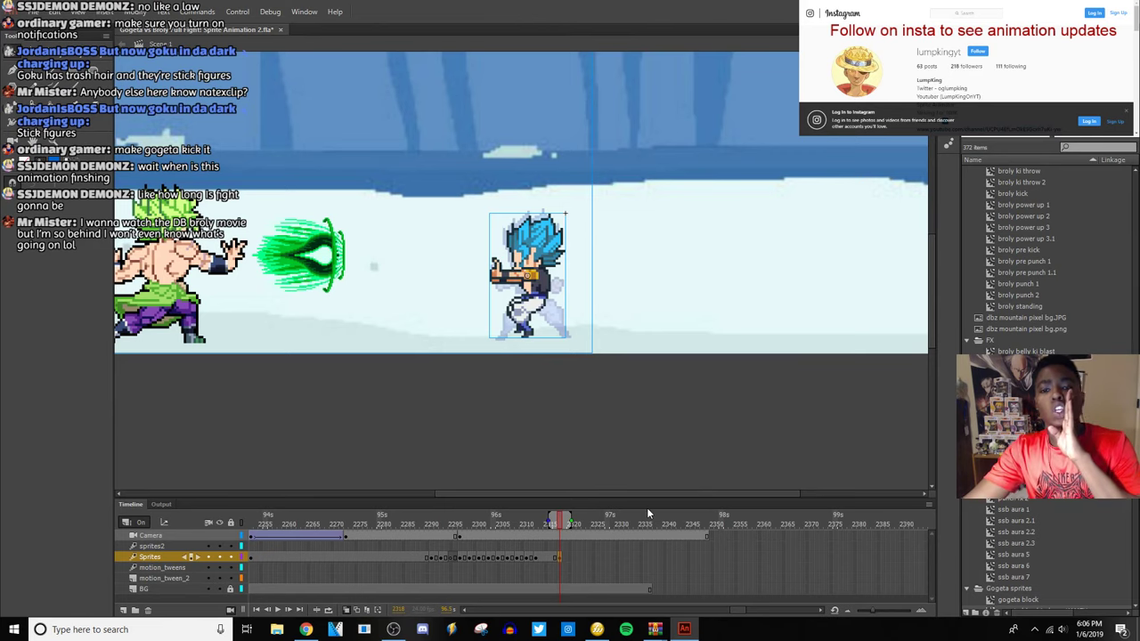
# Extend the Sprites layer and insert a keyframe at frame 2320 that holds the current sprites.
pyautogui.hotkey('ctrl', 'a')
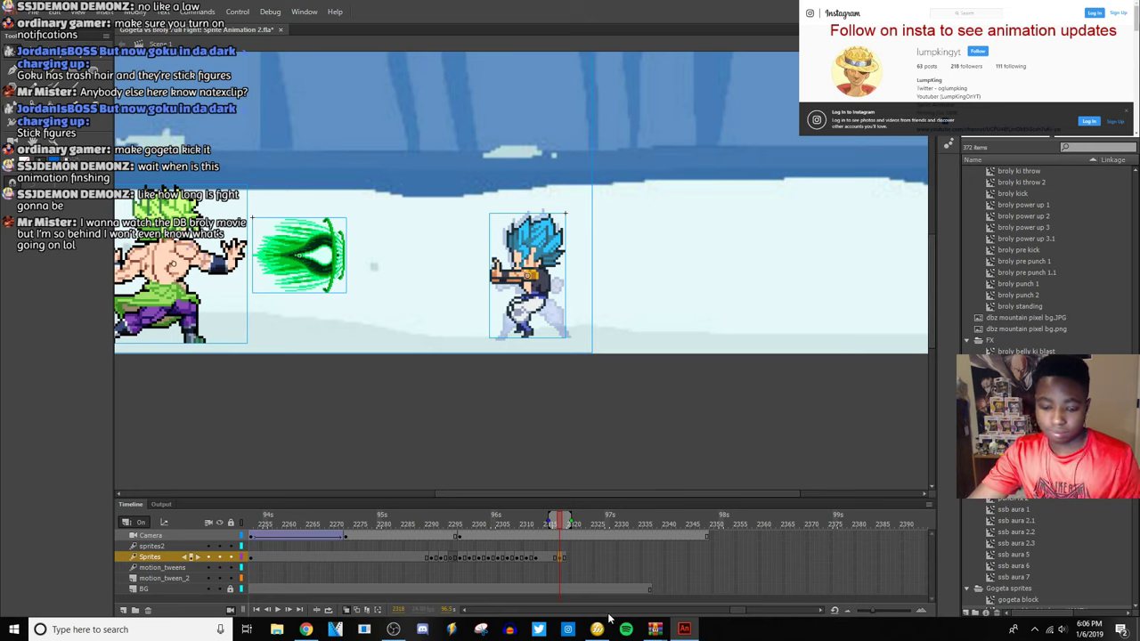
pyautogui.click(569, 559)
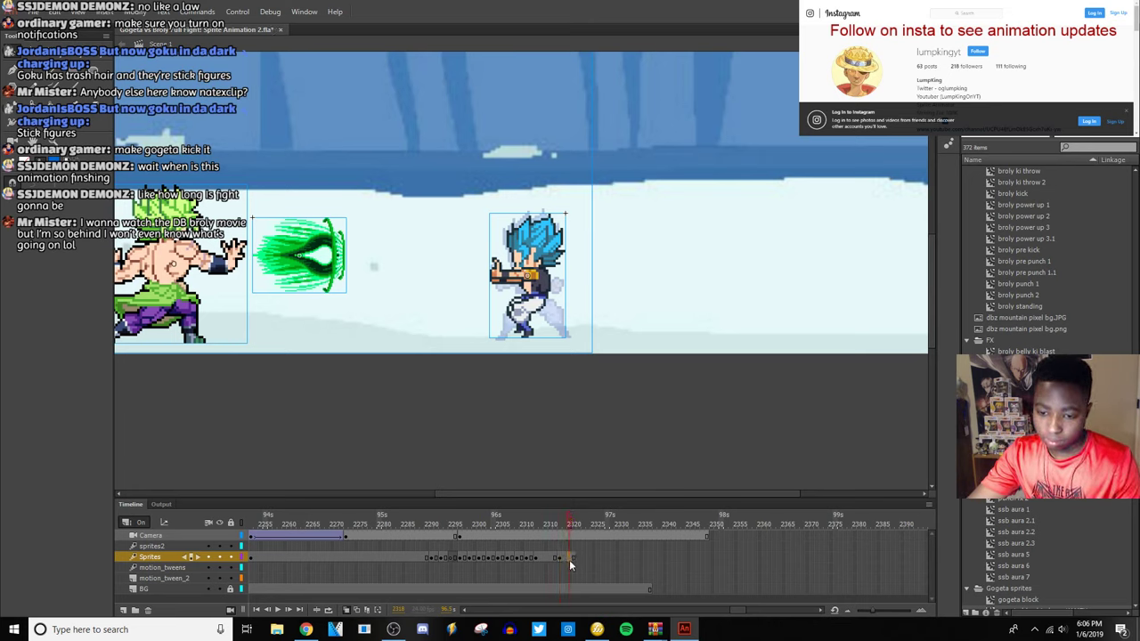
pyautogui.click(427, 312)
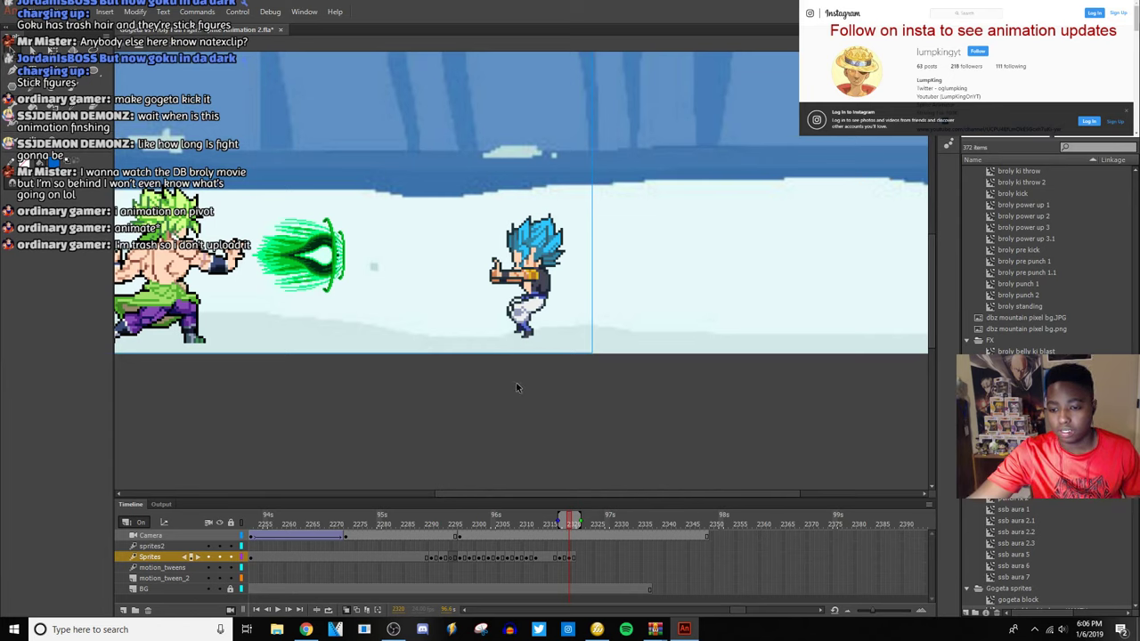
pyautogui.click(558, 558)
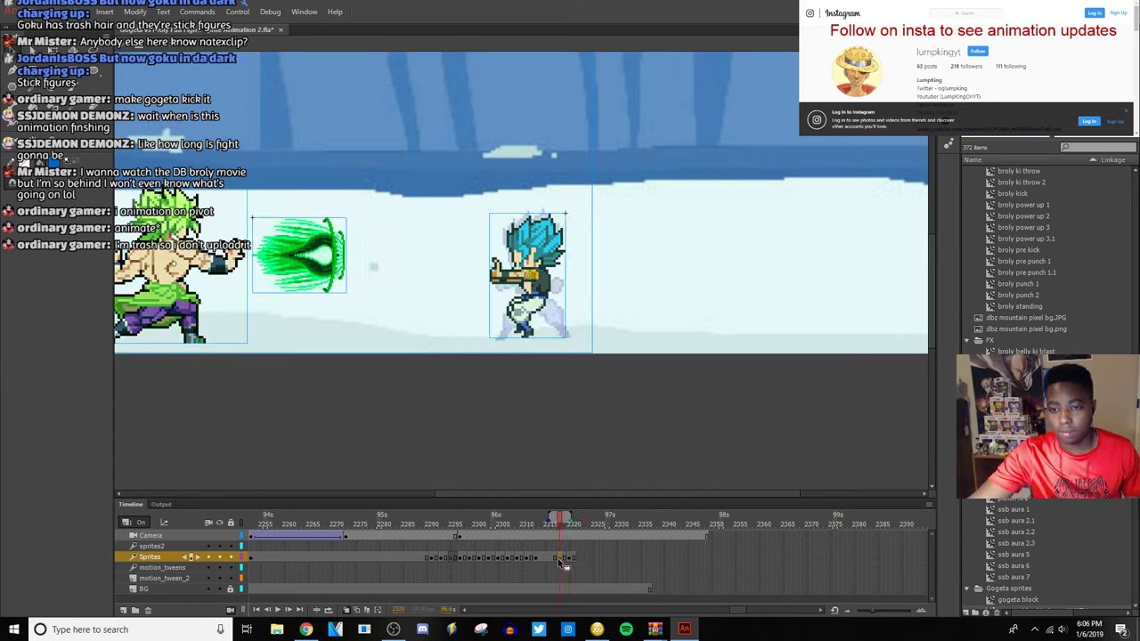
pyautogui.click(556, 558)
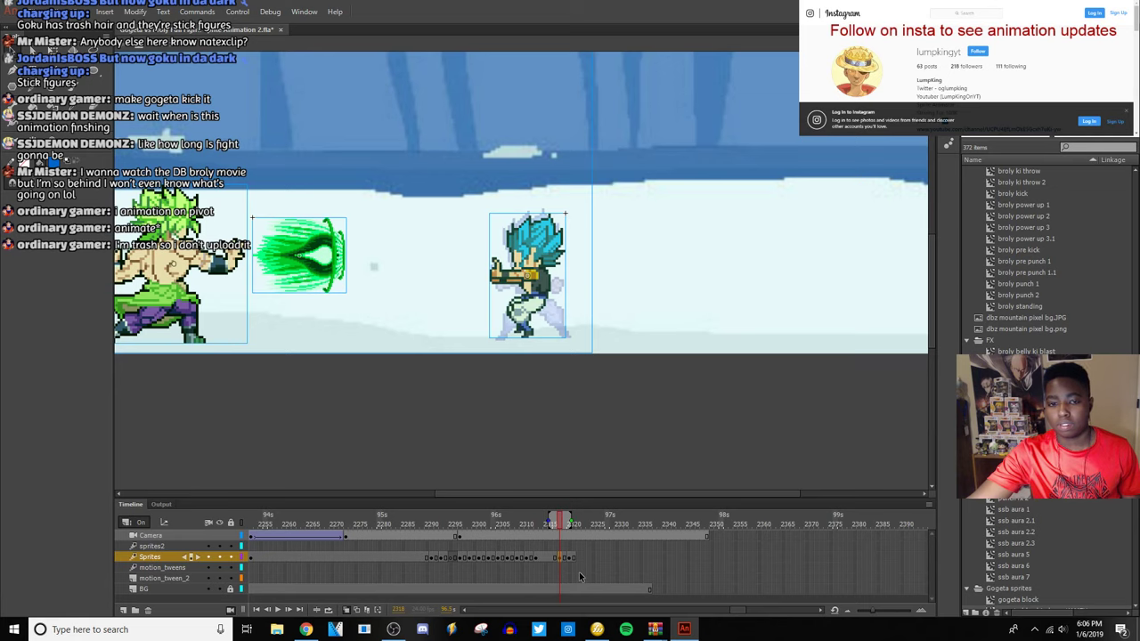
pyautogui.click(571, 559)
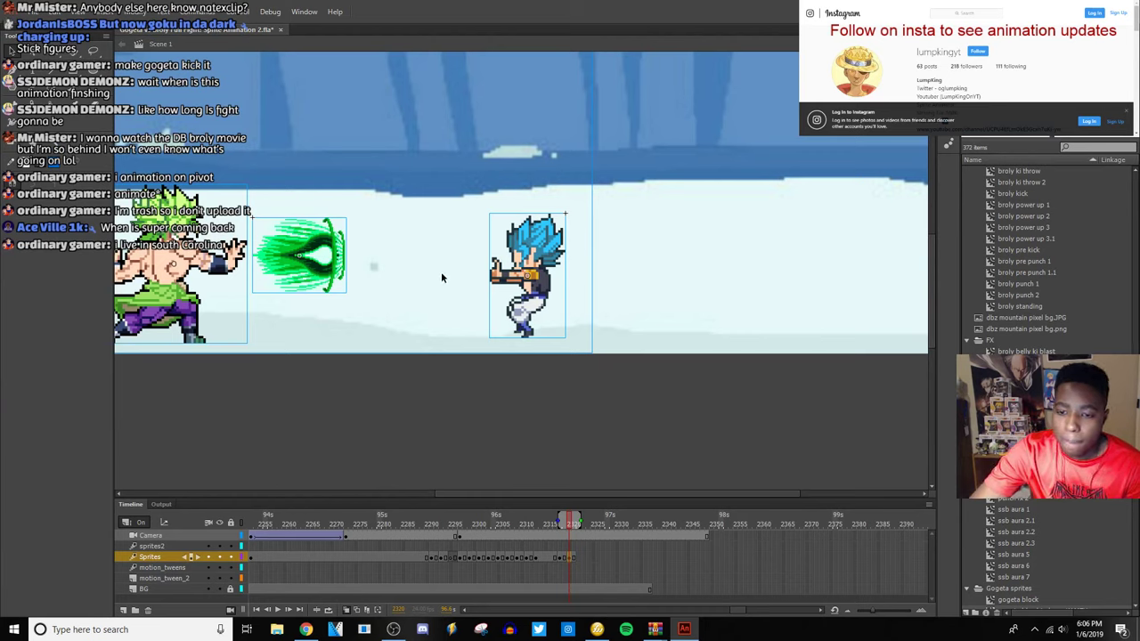
pyautogui.click(345, 301)
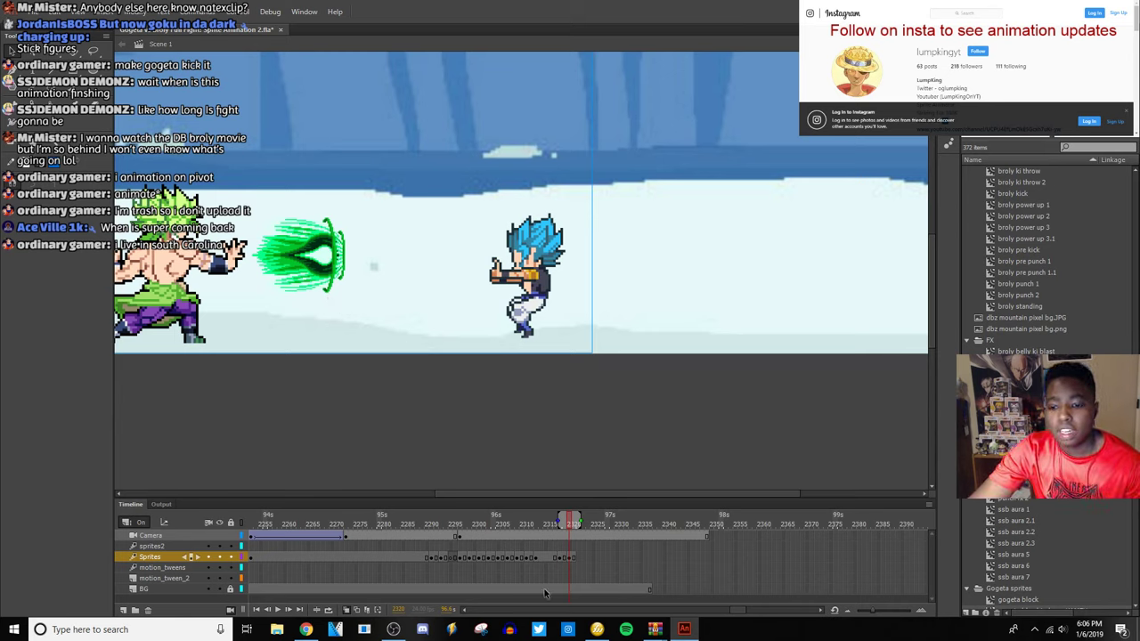
pyautogui.click(558, 557)
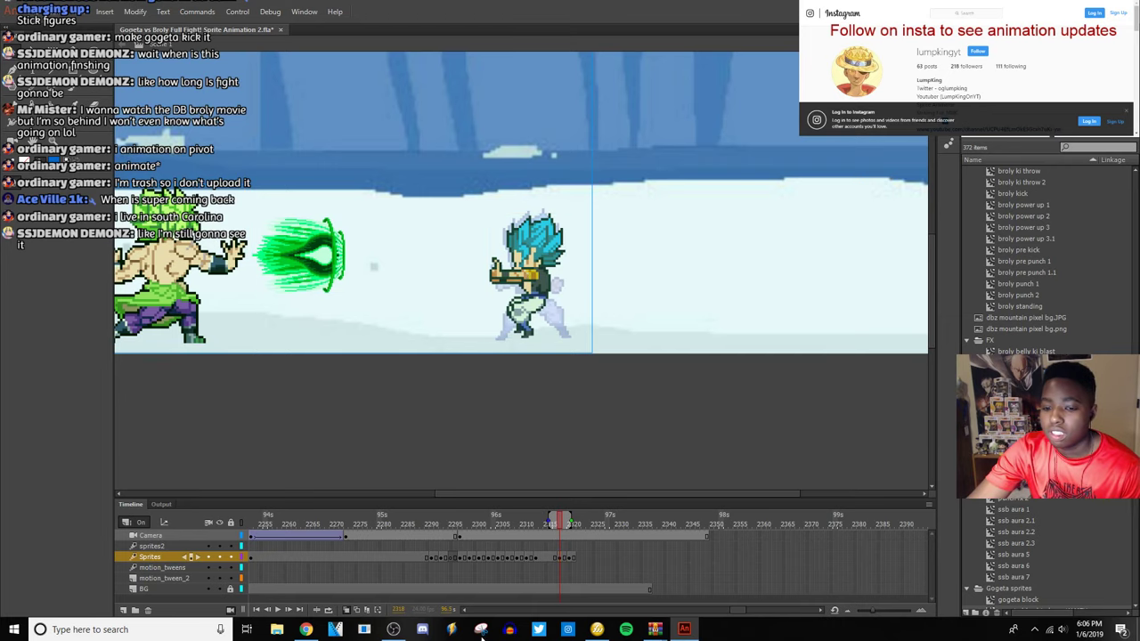
# Switch to Fireworks and look over the sprites and energy effects on the gogeta blue sheet.
pyautogui.click(596, 630)
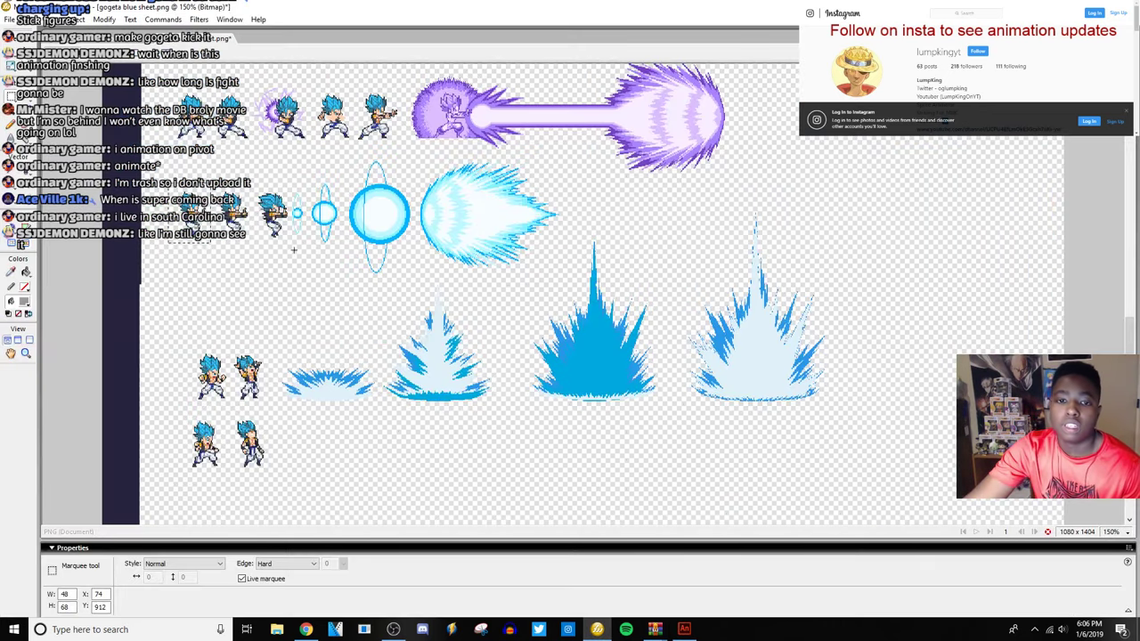
pyautogui.scroll(-1, 293, 250)
pyautogui.scroll(3, 339, 285)
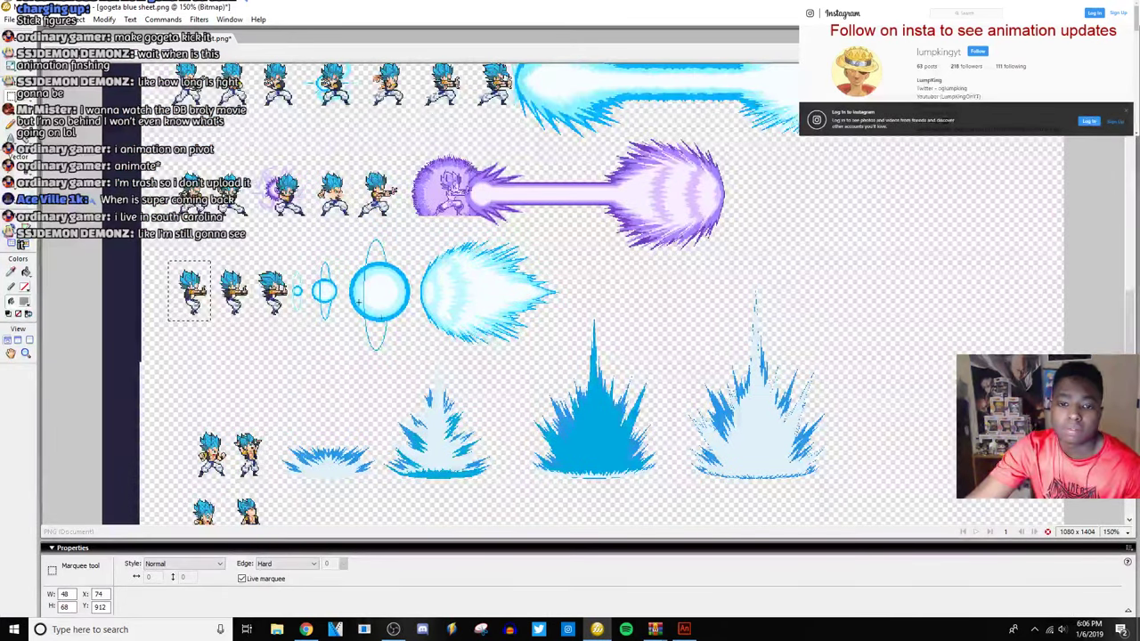
pyautogui.scroll(10, 392, 290)
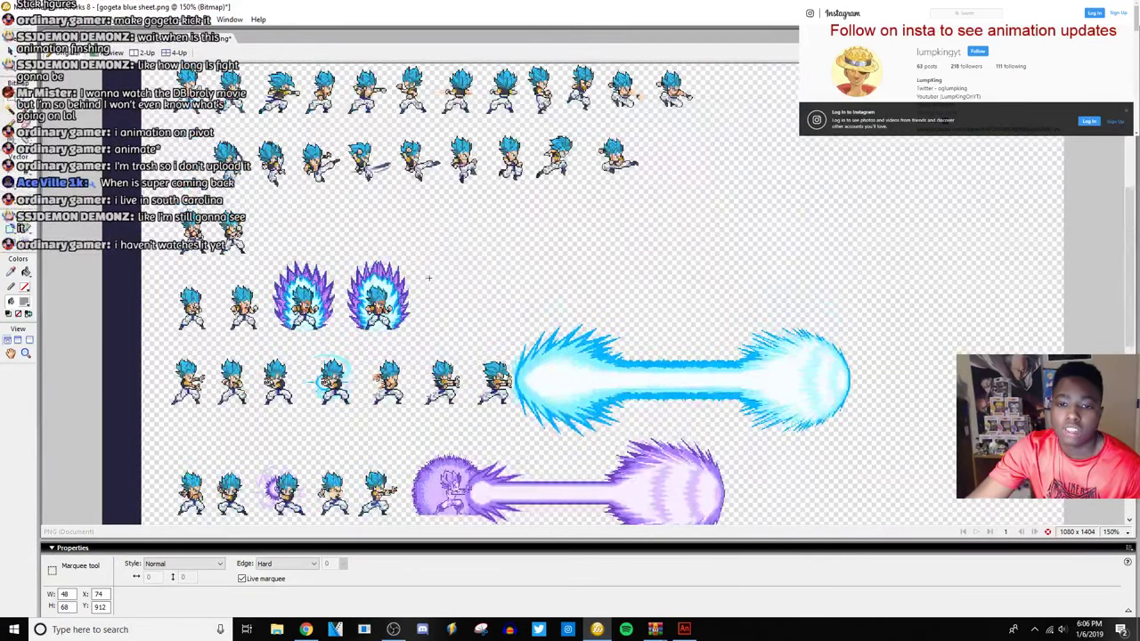
pyautogui.scroll(10, 428, 277)
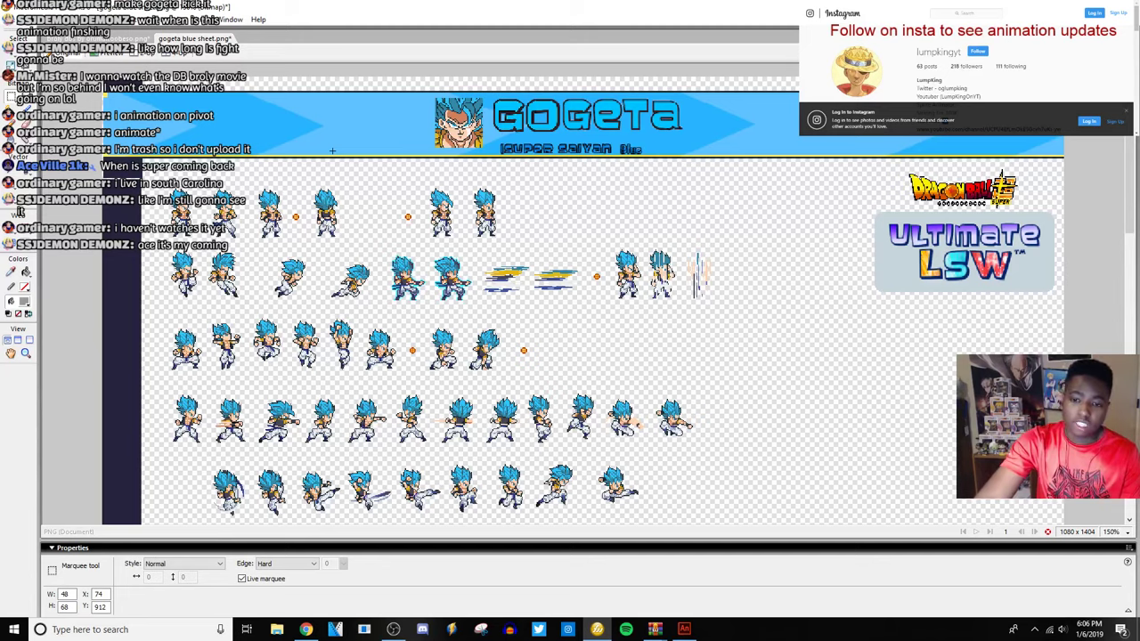
# Open the "gogeta base form by zangetsuichigo1000" sprite sheet from the DB Sheets folder.
pyautogui.hotkey('ctrl', 'o')
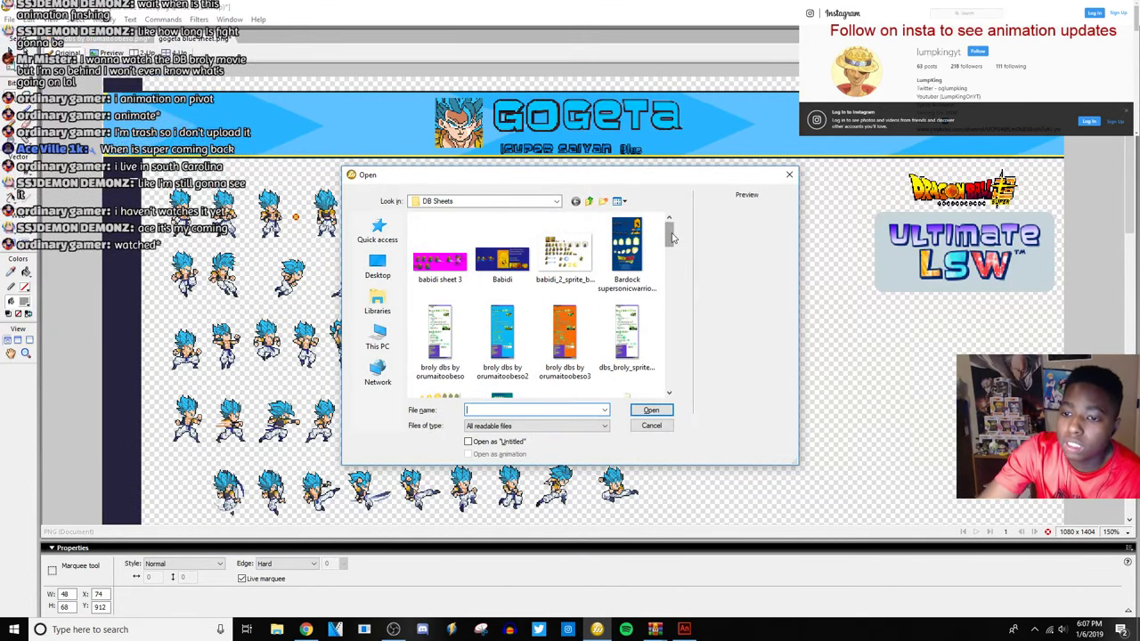
pyautogui.moveTo(672, 237); pyautogui.dragTo(674, 260)
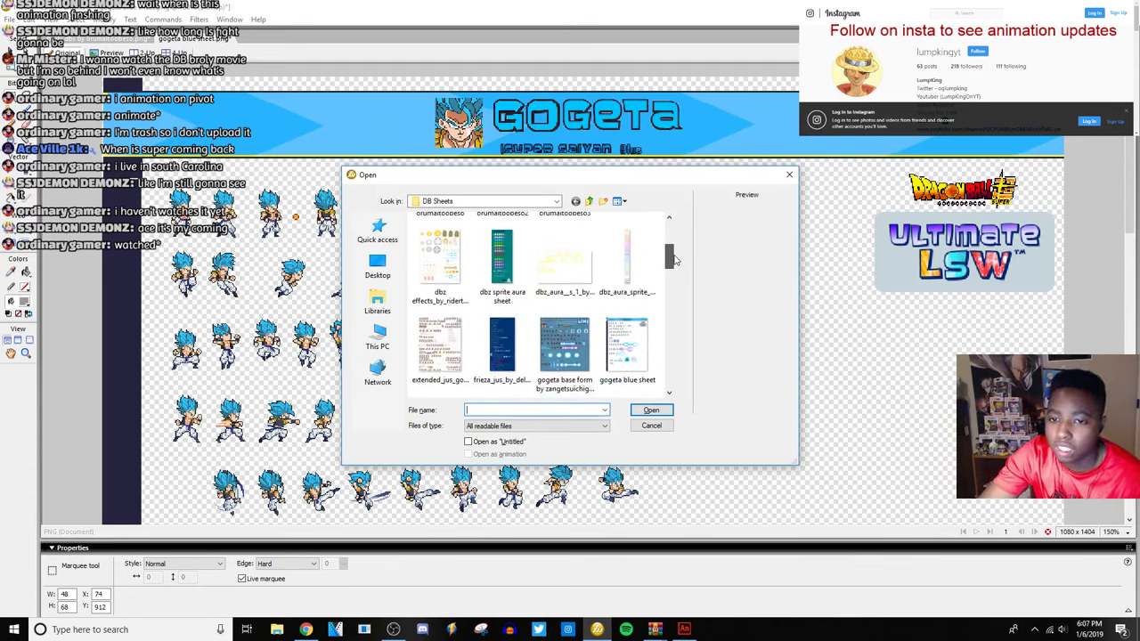
pyautogui.moveTo(674, 259); pyautogui.dragTo(673, 270)
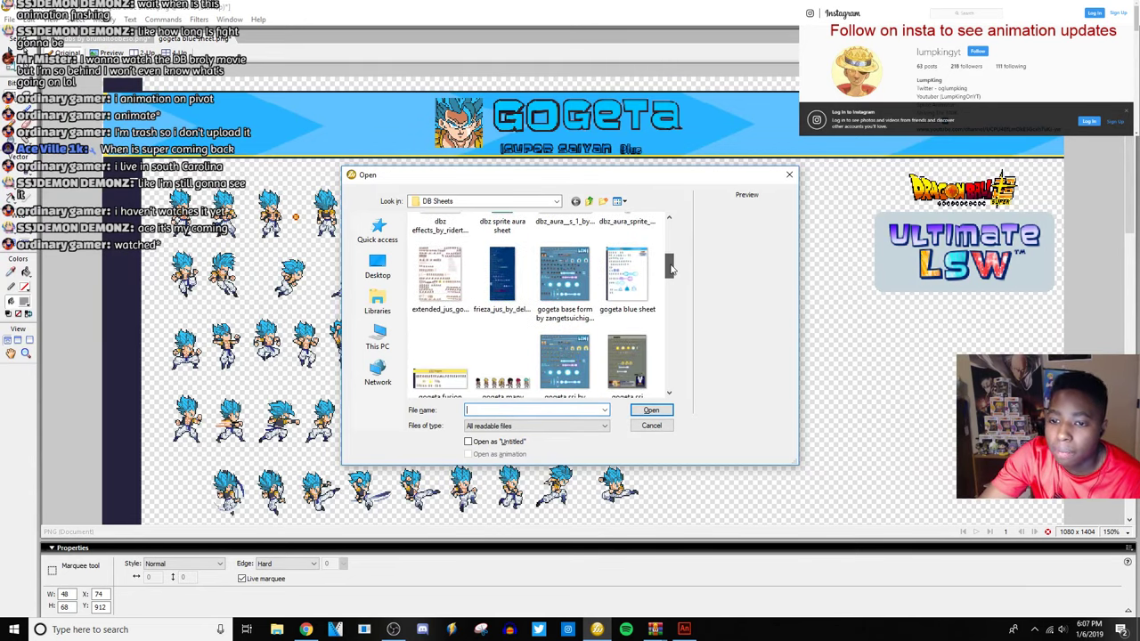
pyautogui.click(581, 290)
pyautogui.doubleClick(580, 316)
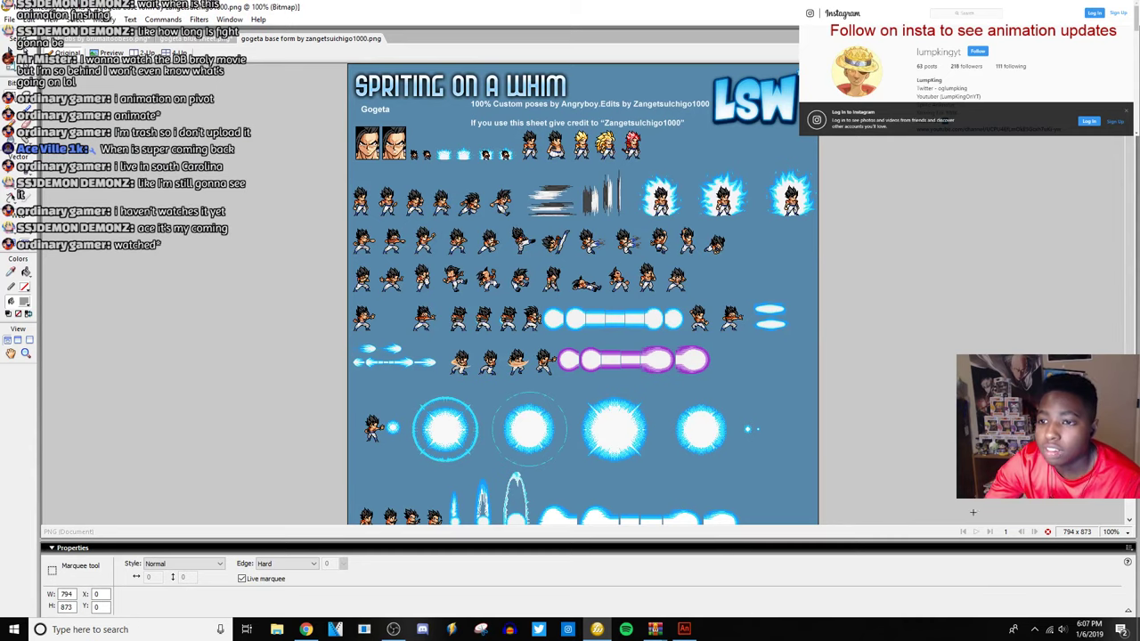
# Delete the sheet's solid blue background with the Magic Wand, including all similarly coloured areas, and clear the selection.
pyautogui.click(18, 123)
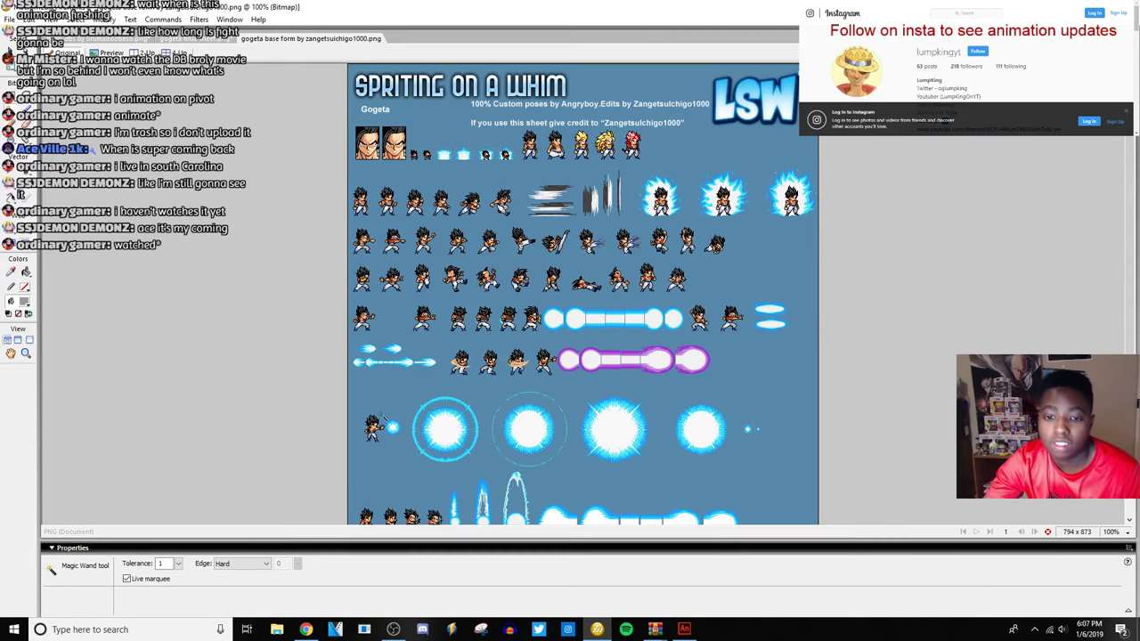
pyautogui.click(407, 397)
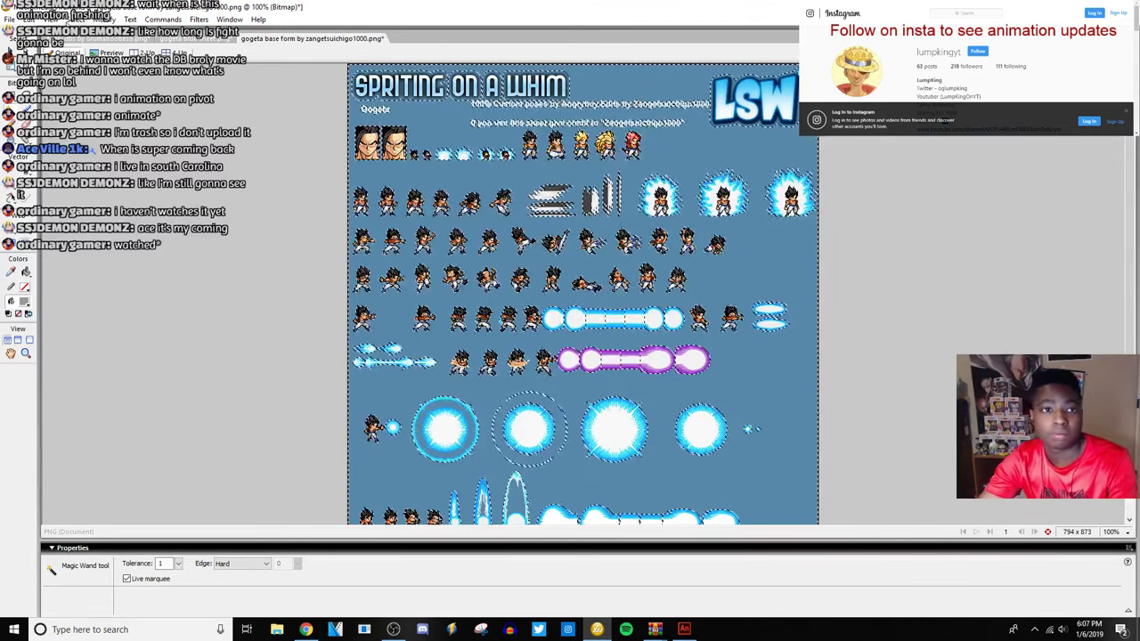
pyautogui.click(76, 19)
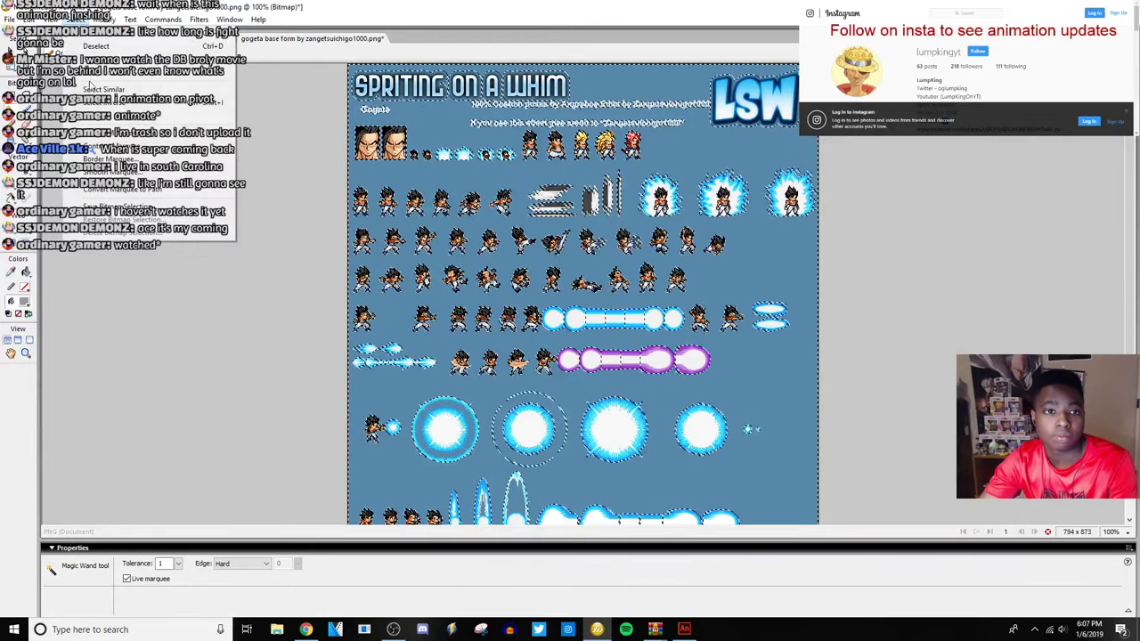
pyautogui.click(98, 89)
pyautogui.press('Delete')
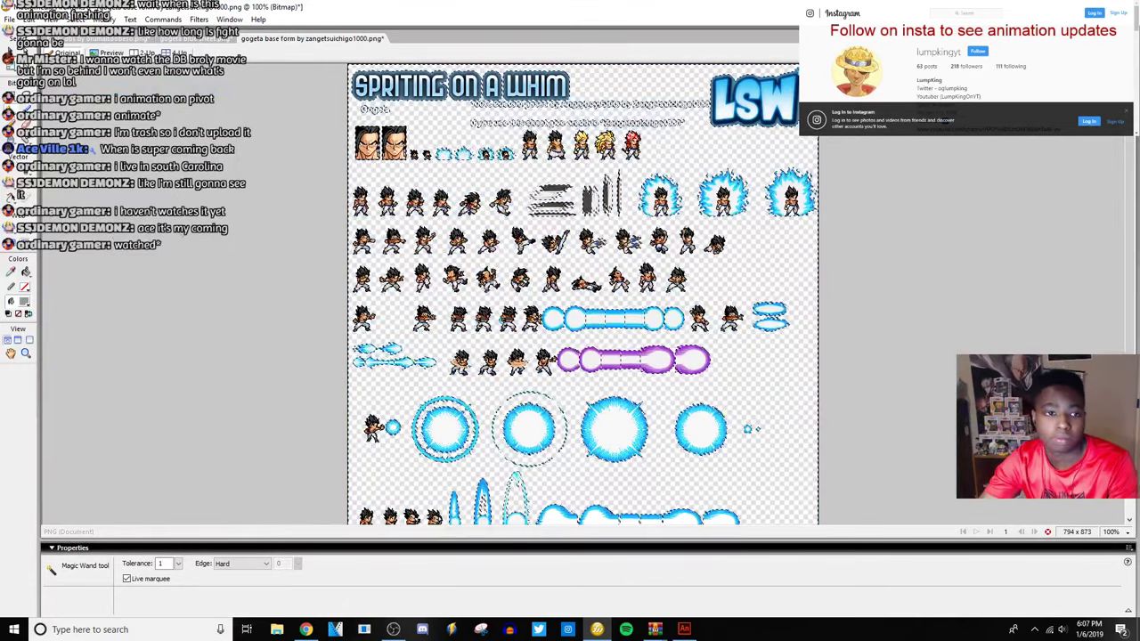
pyautogui.press('m')
pyautogui.click(401, 394)
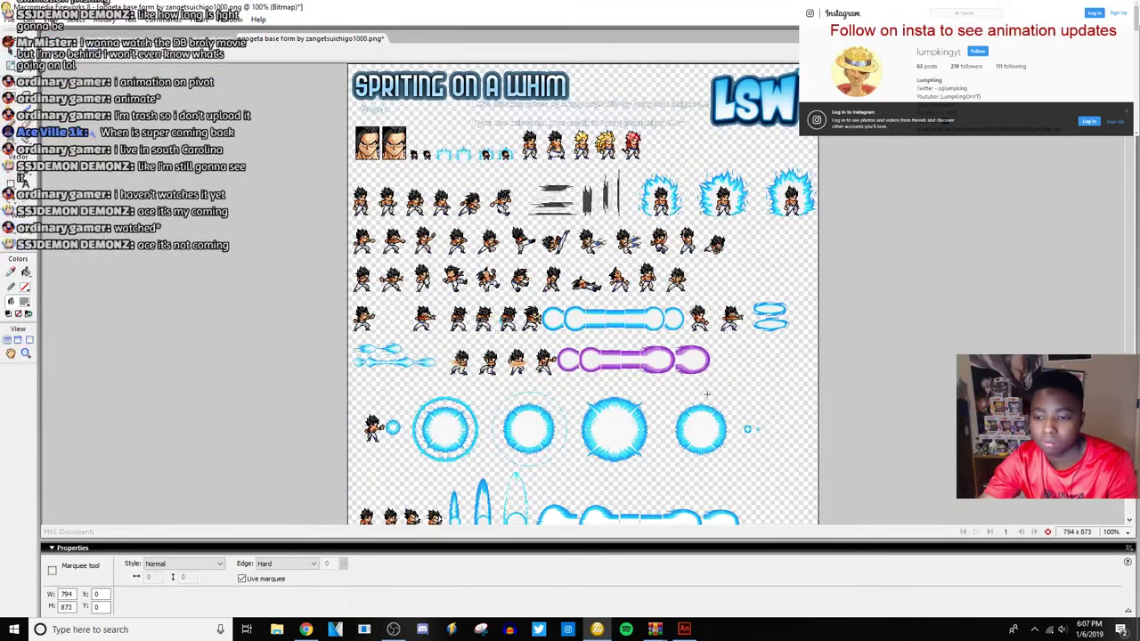
# Examine the energy balls and beams on the base form sheet at 400% zoom for a suitable ki blast.
pyautogui.scroll(-2, 707, 392)
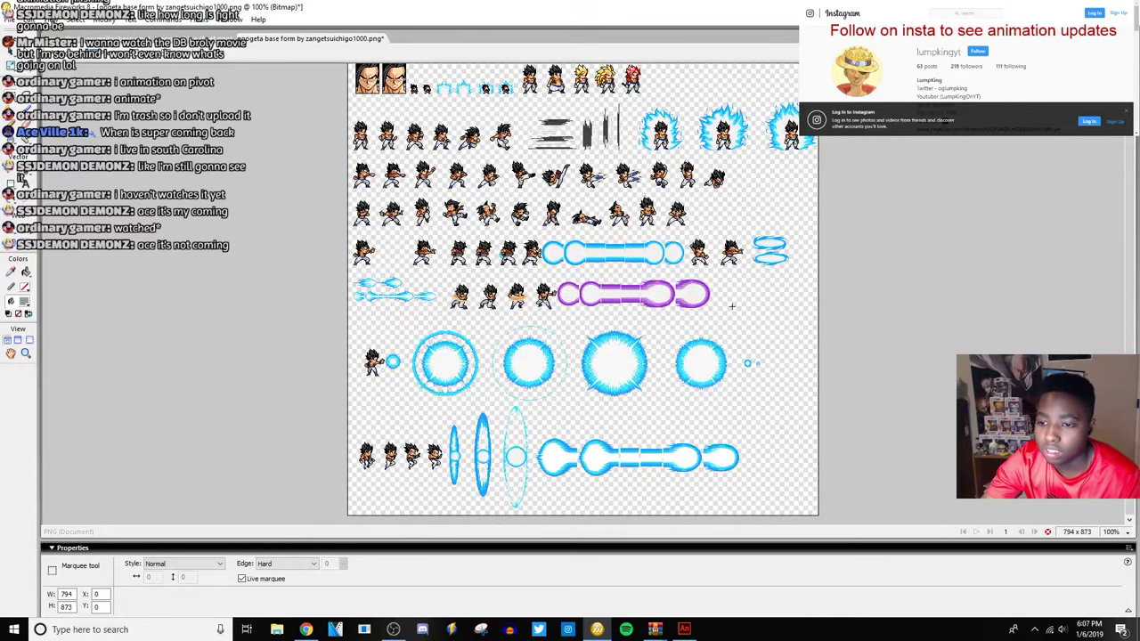
pyautogui.moveTo(732, 306); pyautogui.dragTo(753, 326)
pyautogui.hotkey('ctrl', '=')
pyautogui.hotkey('ctrl', '=')
pyautogui.hotkey('ctrl', '=')
pyautogui.hotkey('ctrl', '=')
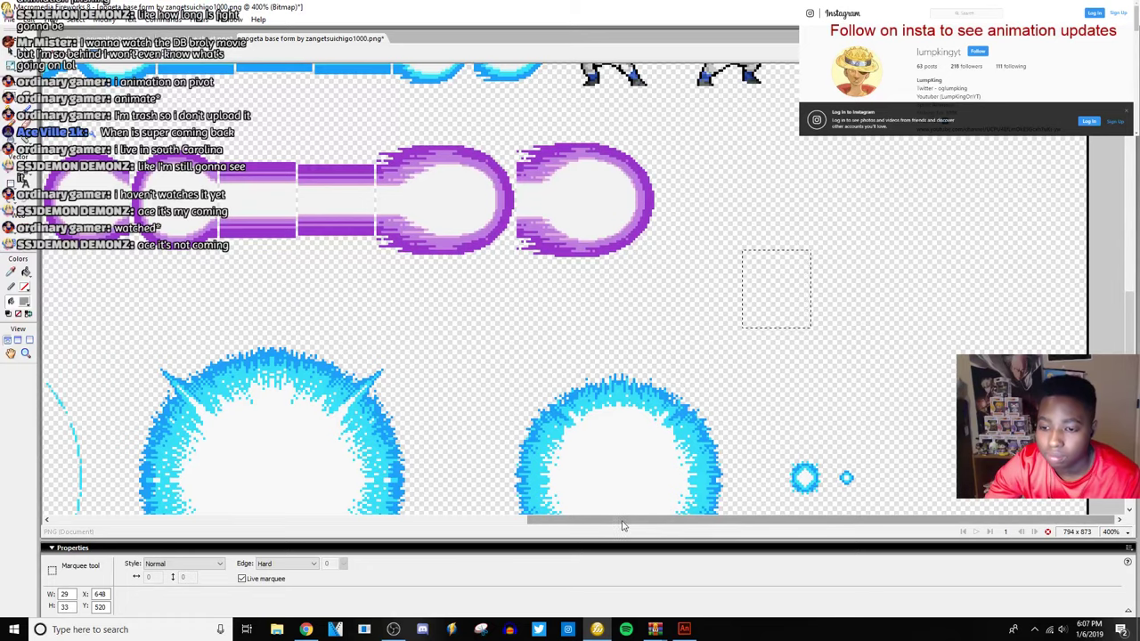
pyautogui.hscroll(-5, 728, 525)
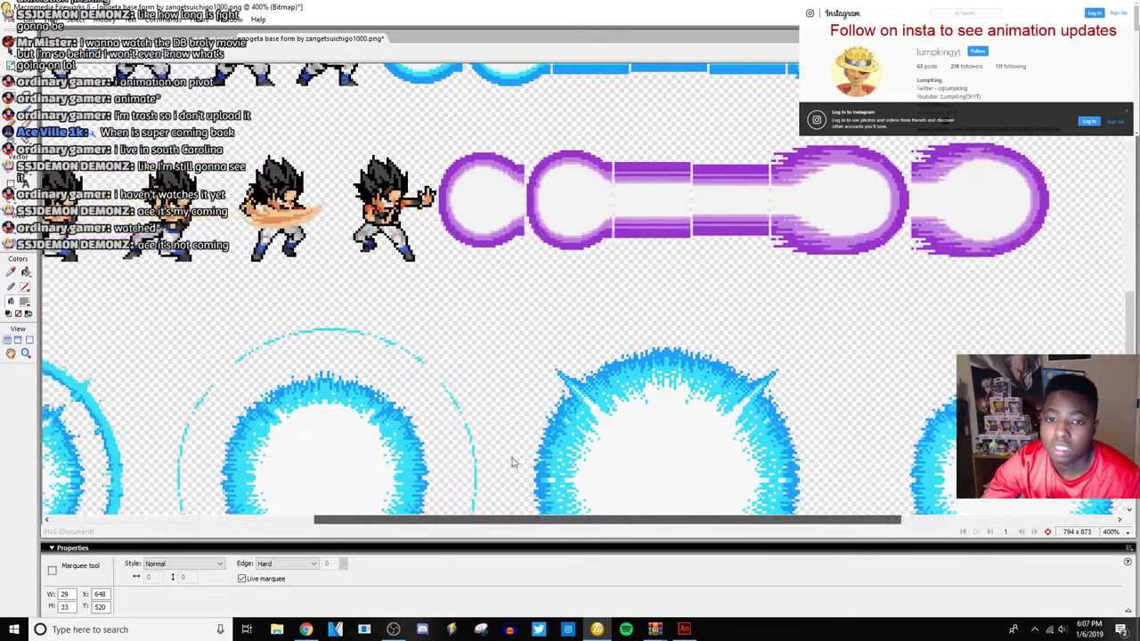
pyautogui.scroll(-5, 435, 392)
pyautogui.scroll(-5, 435, 393)
pyautogui.scroll(8, 445, 427)
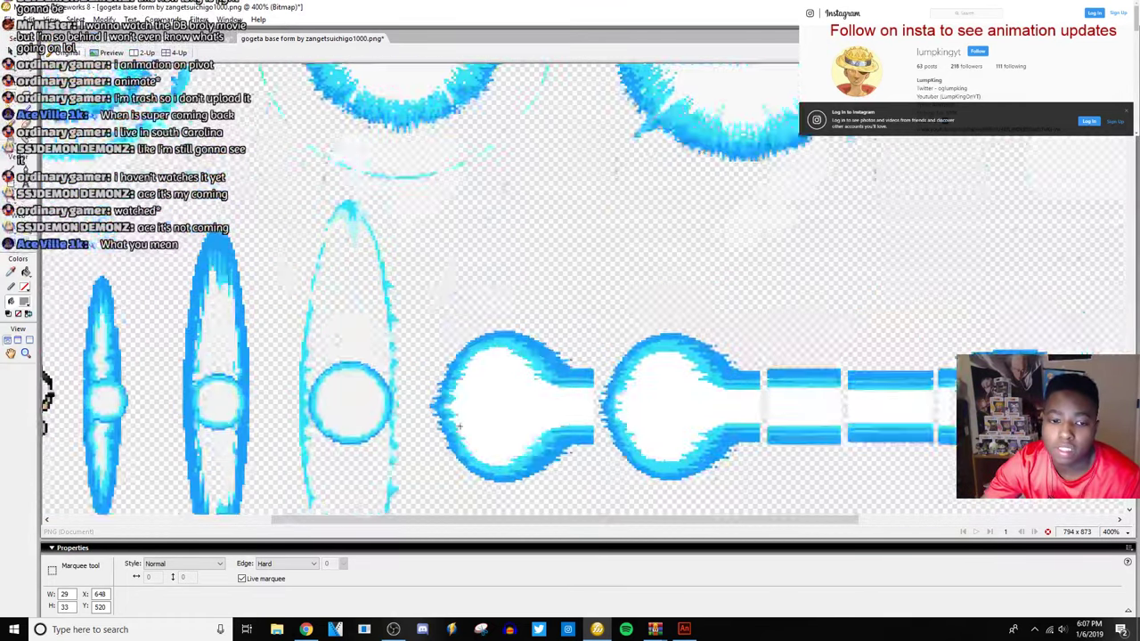
pyautogui.scroll(-4, 459, 497)
pyautogui.scroll(-4, 460, 497)
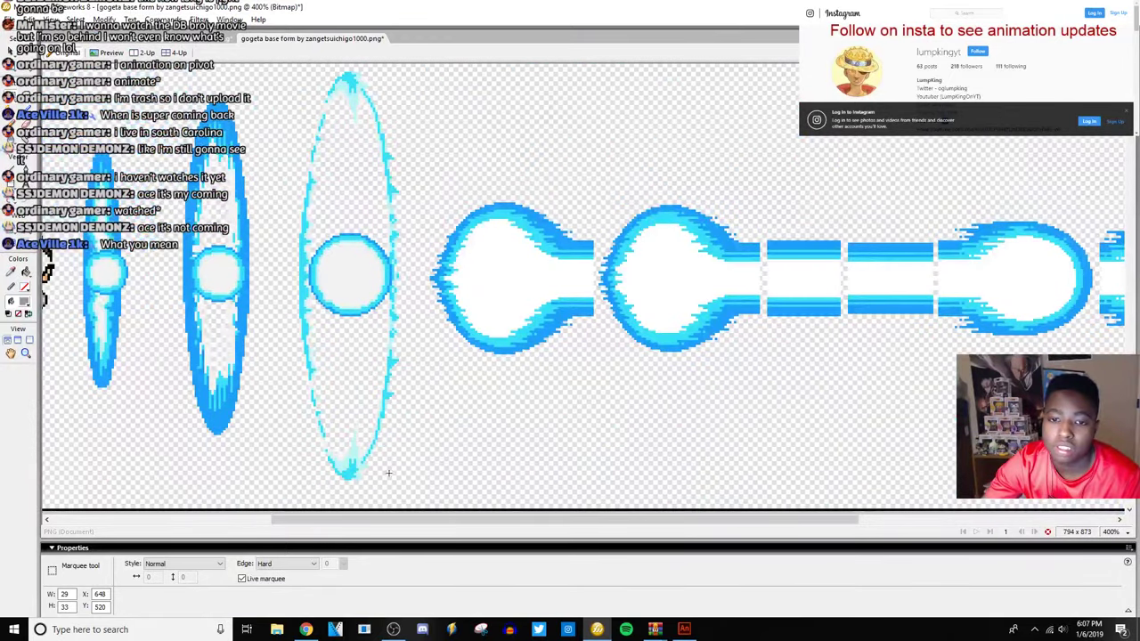
pyautogui.scroll(6, 455, 473)
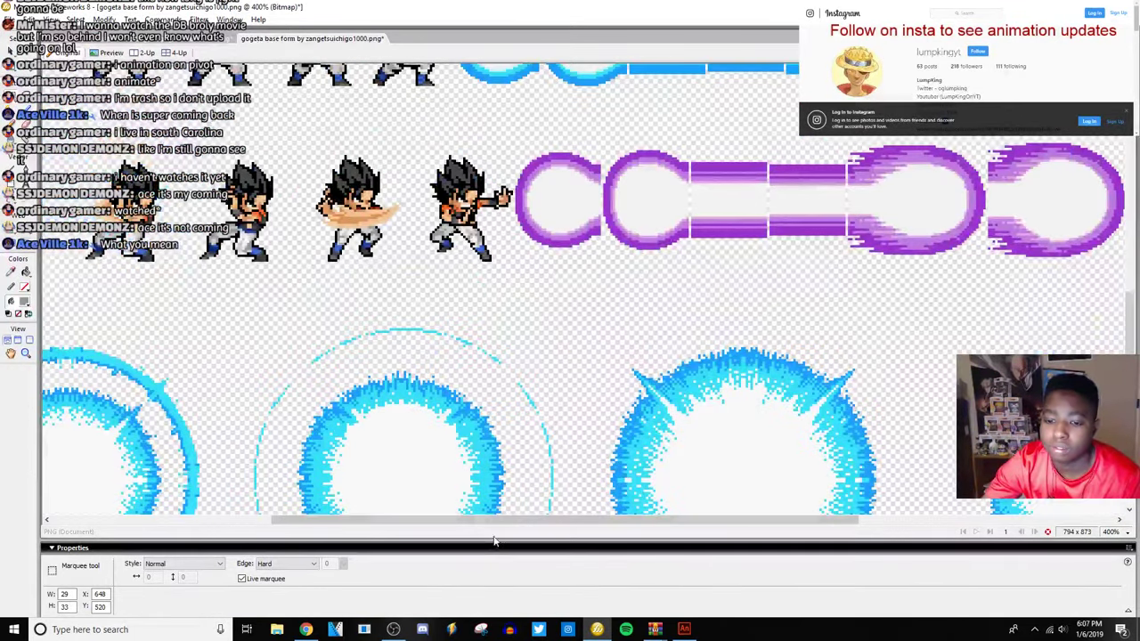
pyautogui.hscroll(5, 501, 521)
pyautogui.scroll(-3, 624, 401)
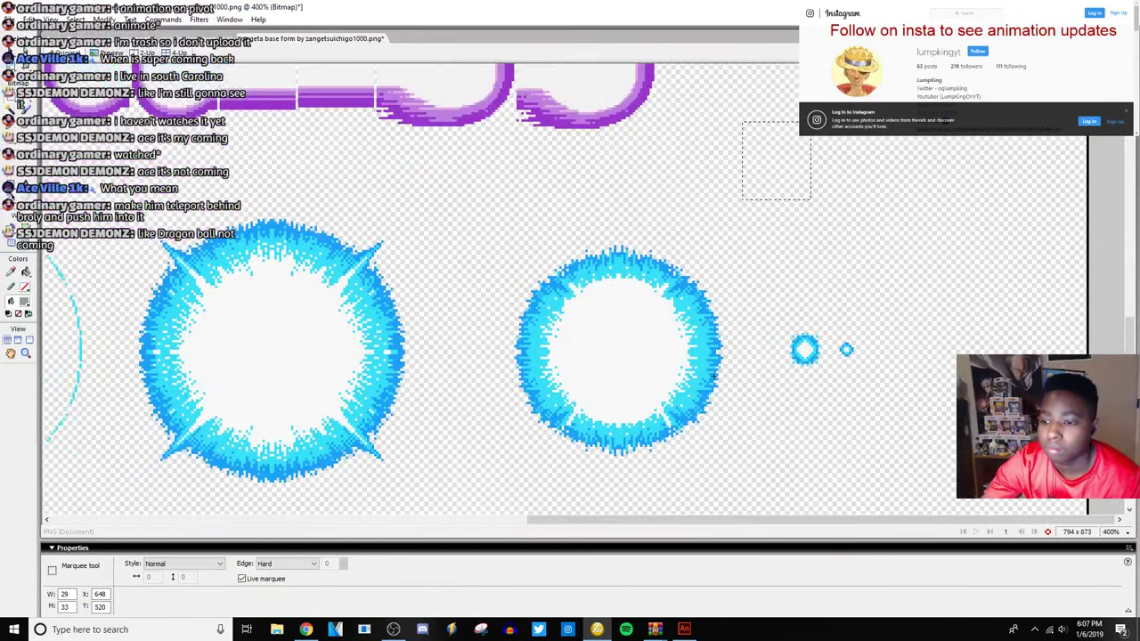
# Copy the larger of the two tiny blue ki balls into Animate at frame 2318, placing it between Broly's blast and Gogeta.
pyautogui.moveTo(780, 328); pyautogui.dragTo(825, 375)
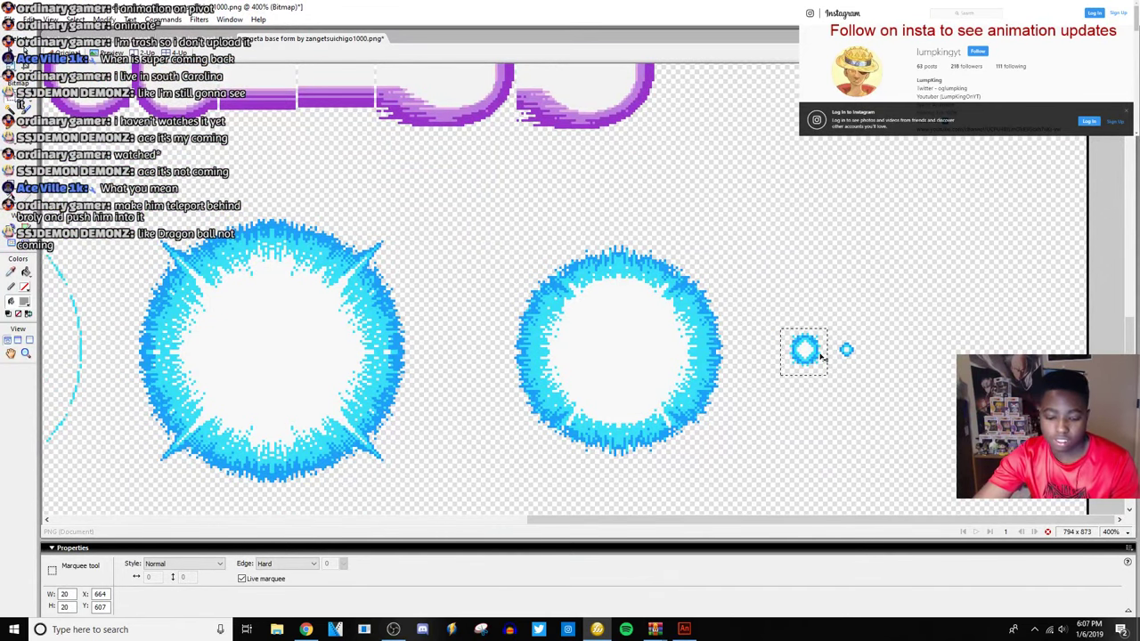
pyautogui.click(679, 630)
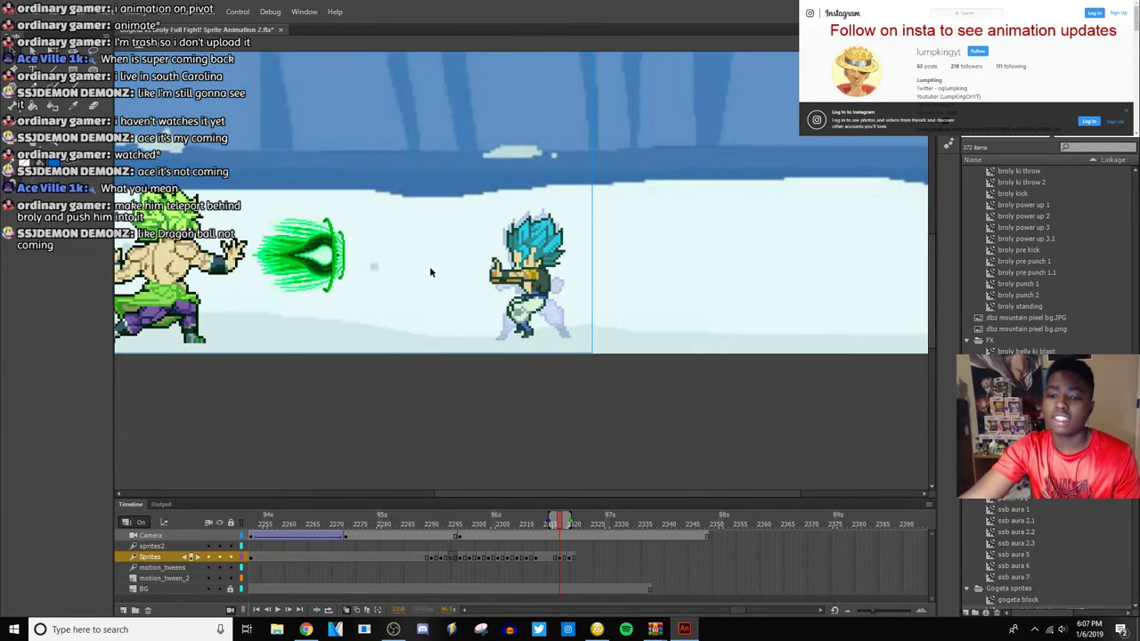
pyautogui.hotkey('ctrl', 'v')
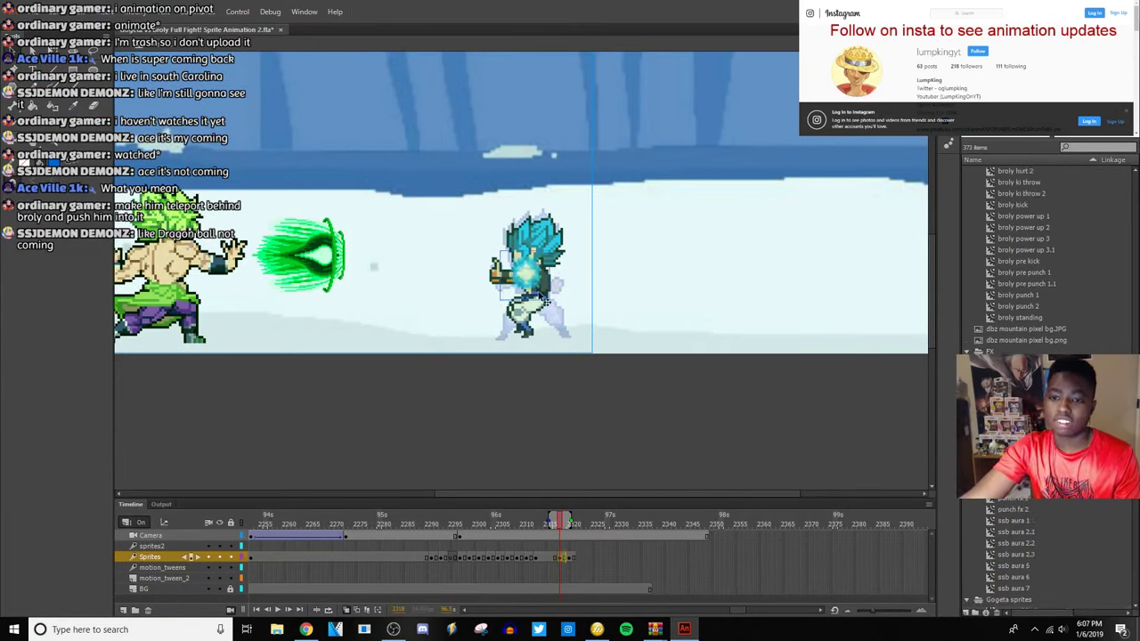
pyautogui.moveTo(532, 294); pyautogui.dragTo(438, 265)
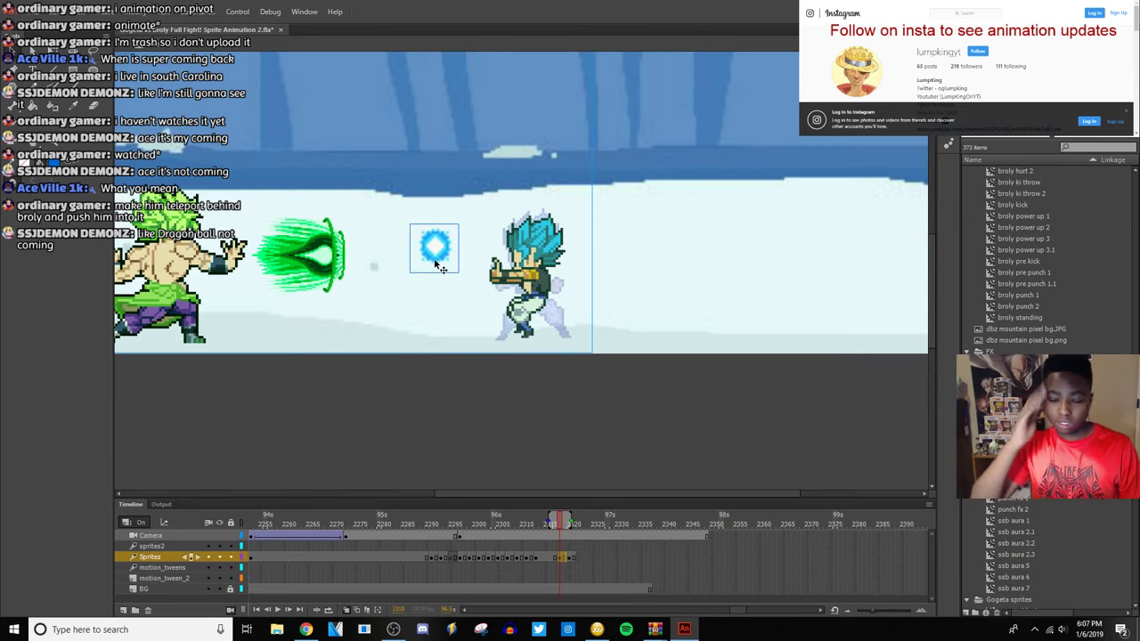
# Trace the pasted ki ball bitmap with Many Corners as corner threshold and Pixels as curve fit.
pyautogui.click(136, 11)
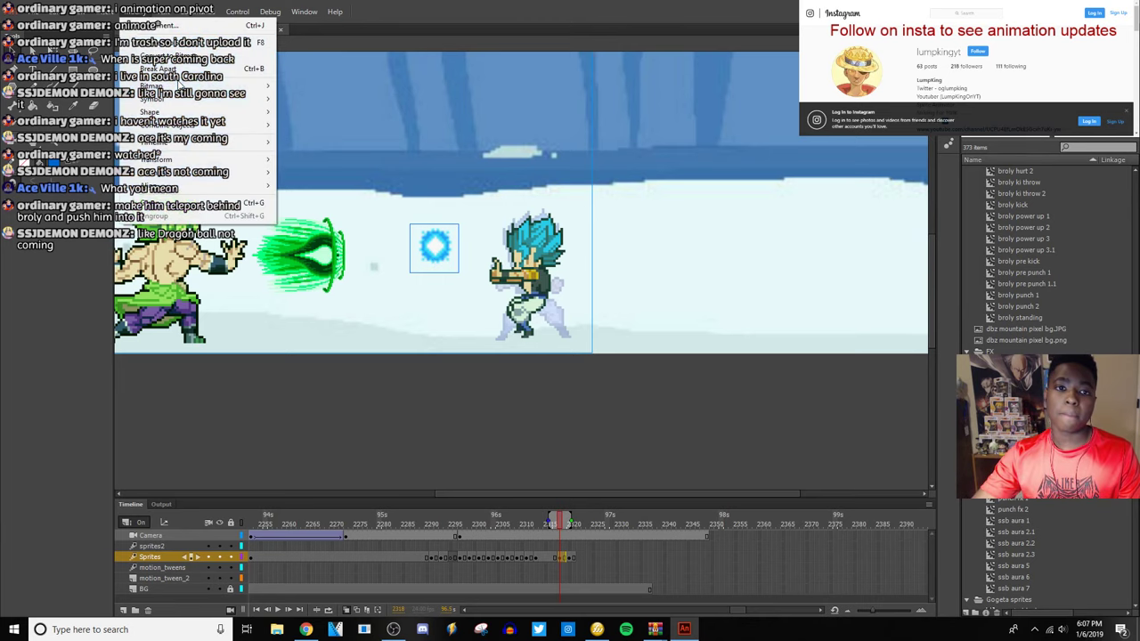
pyautogui.moveTo(178, 85)
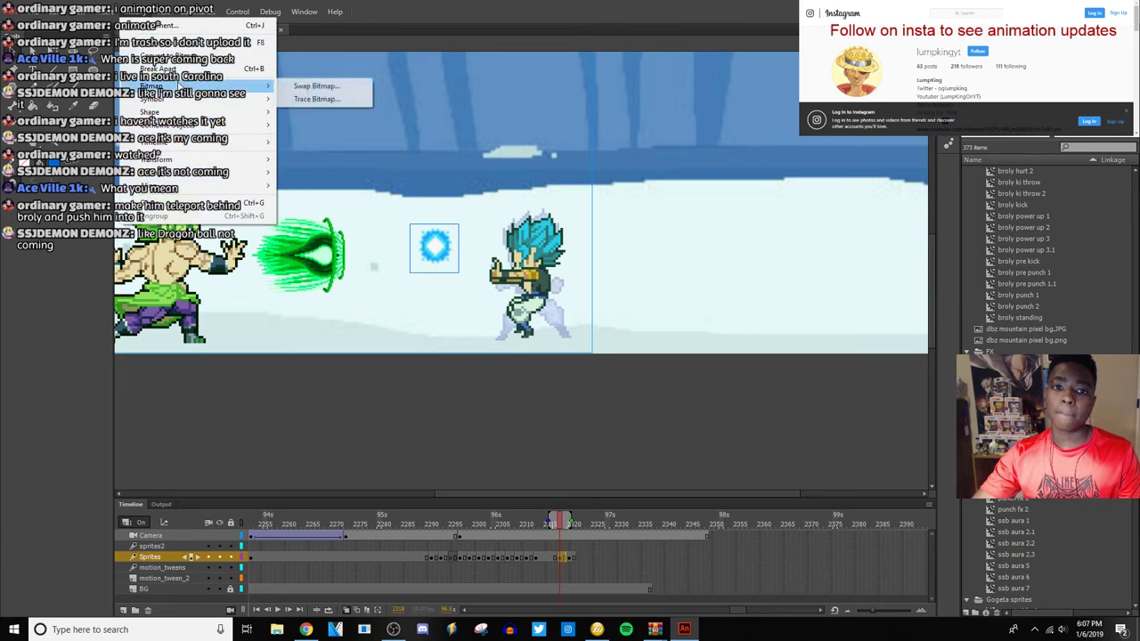
pyautogui.click(316, 98)
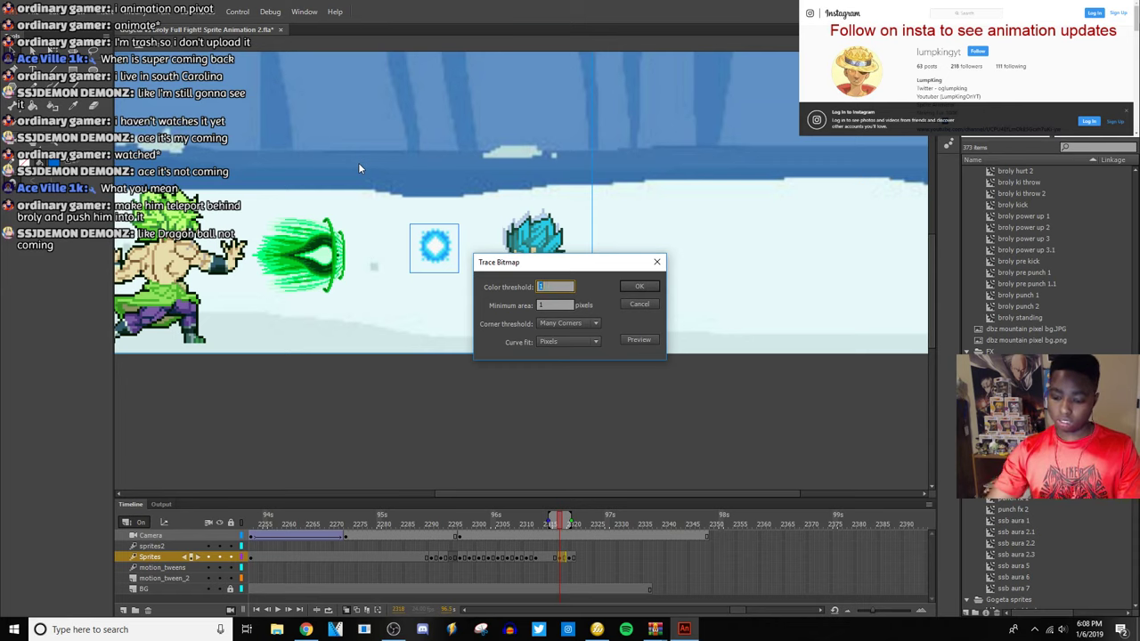
pyautogui.press('Return')
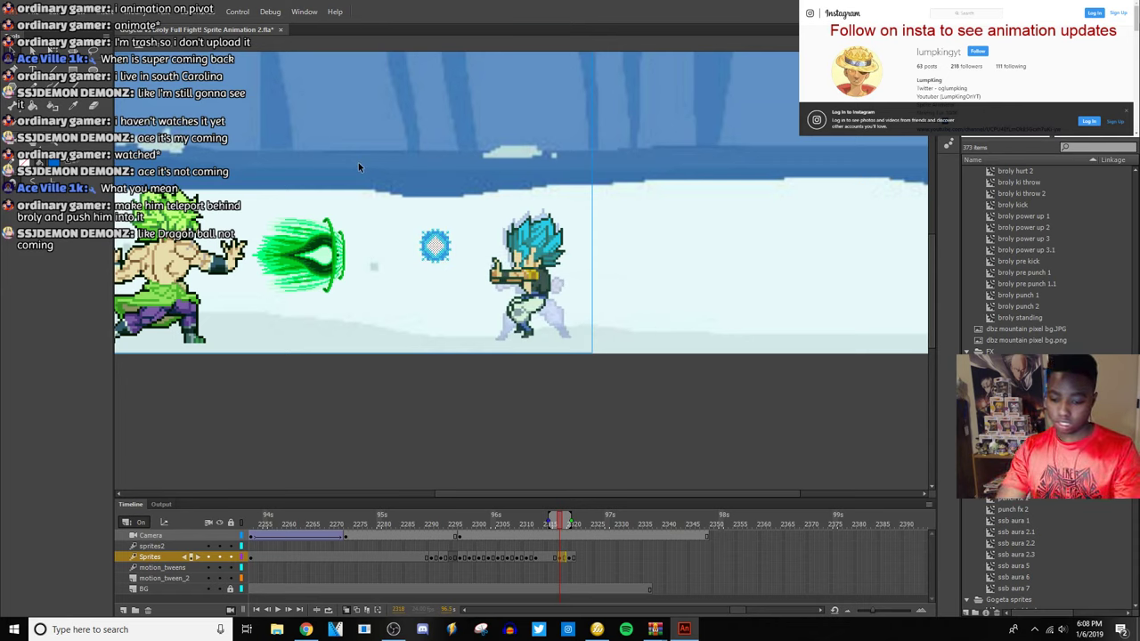
# Convert the traced ki ball into a movie clip symbol named "blue ki blast" in the Gogeta sprites folder and place it before Gogeta's hands.
pyautogui.press('F8')
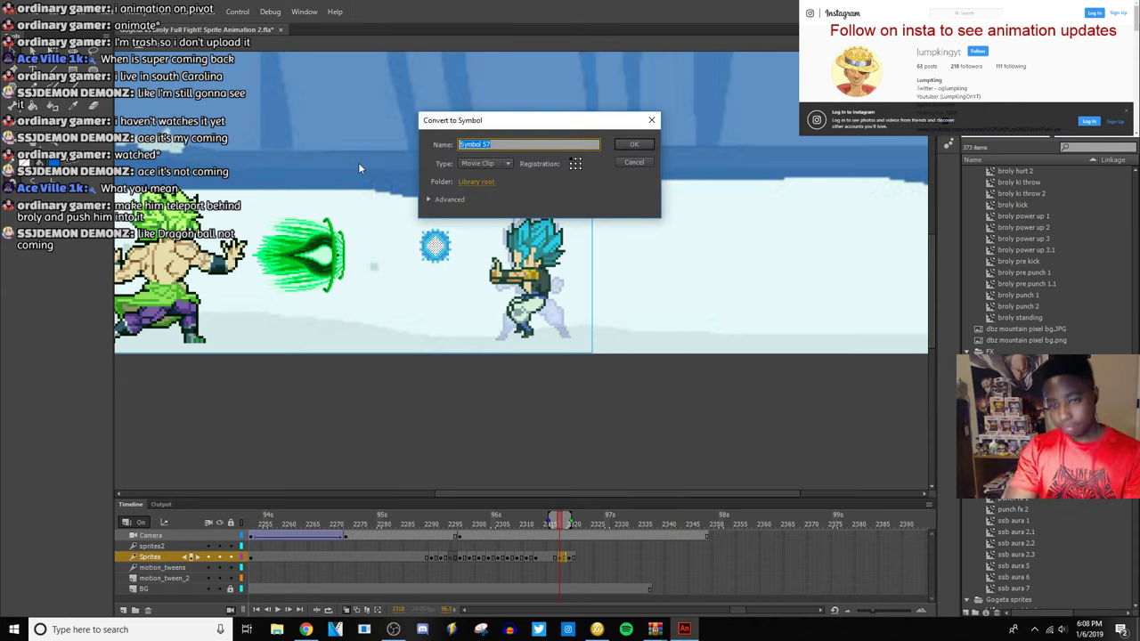
pyautogui.write('blue ki blast')
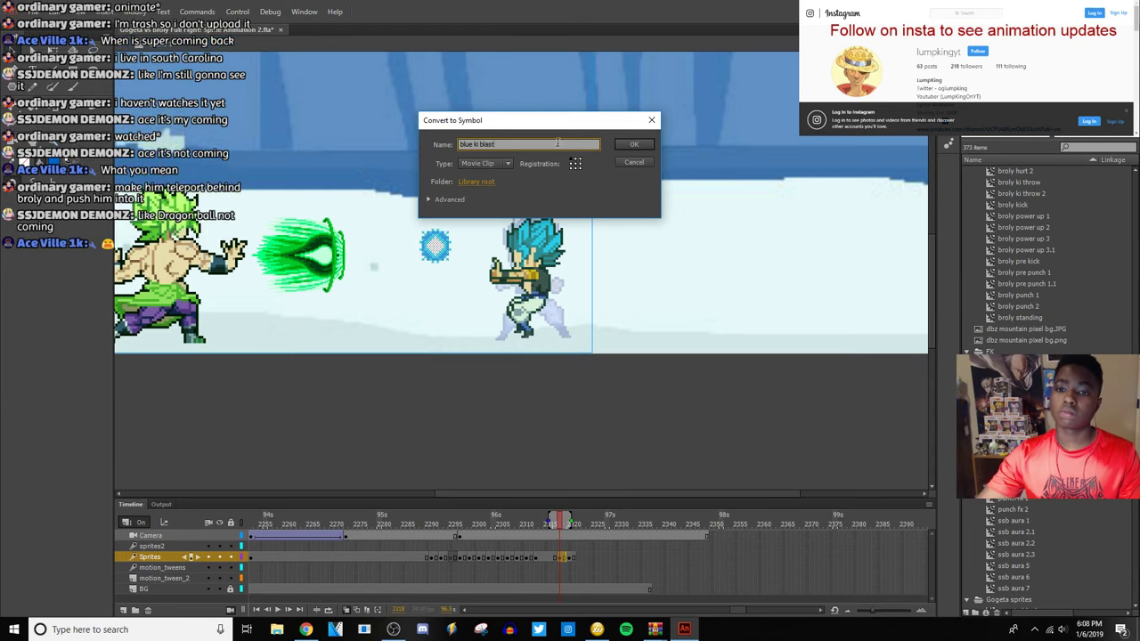
pyautogui.click(476, 181)
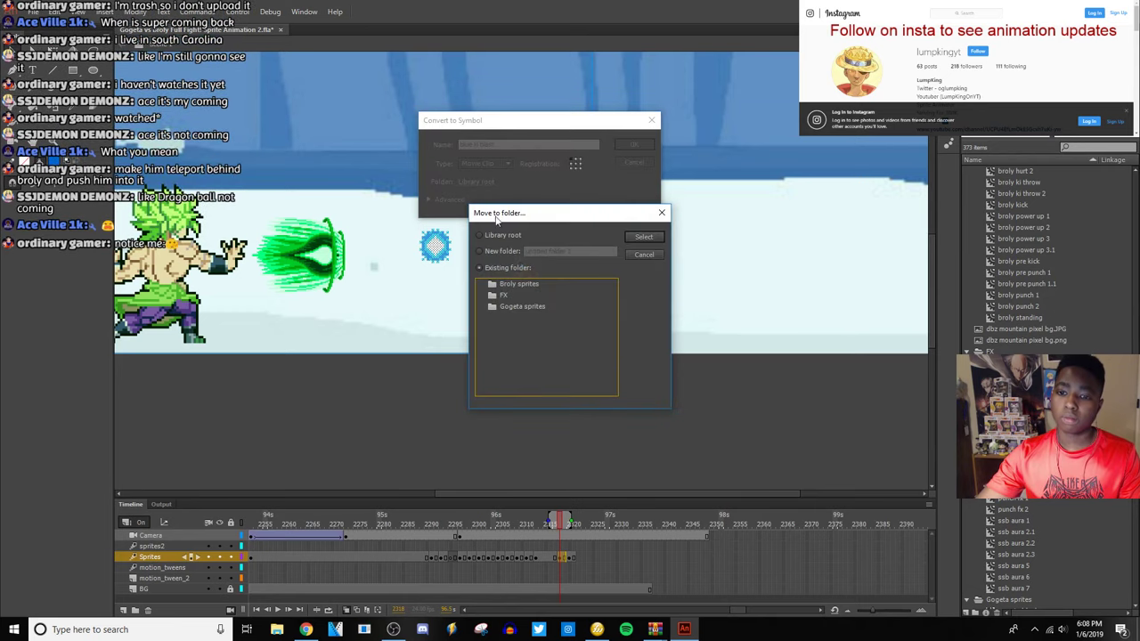
pyautogui.click(531, 303)
pyautogui.press('Return')
pyautogui.press('Return')
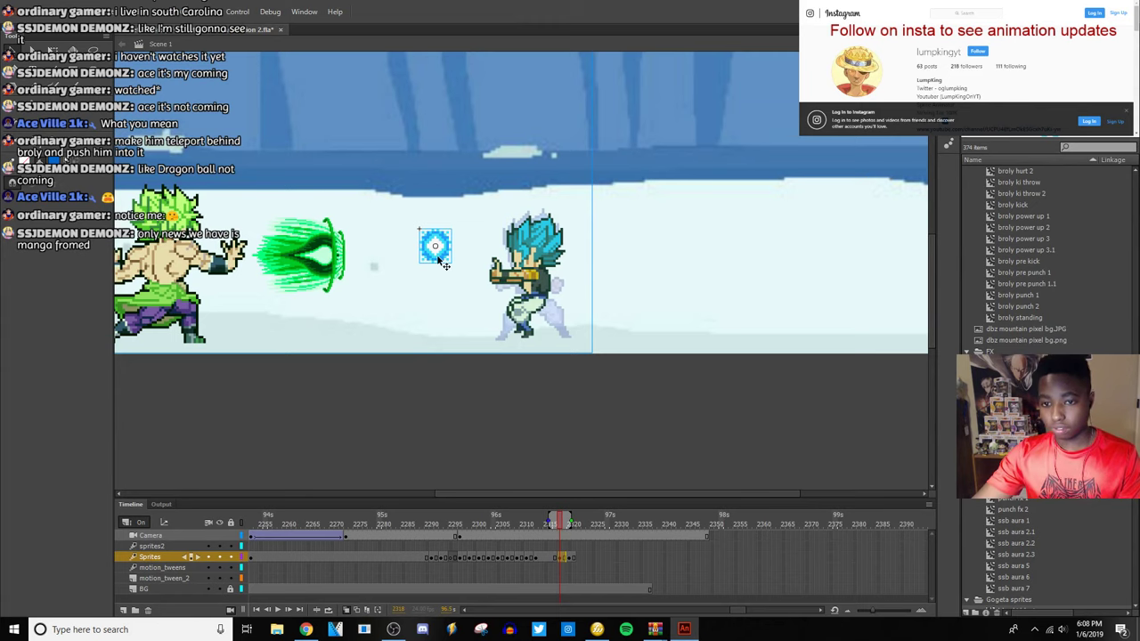
pyautogui.moveTo(437, 258); pyautogui.dragTo(467, 281)
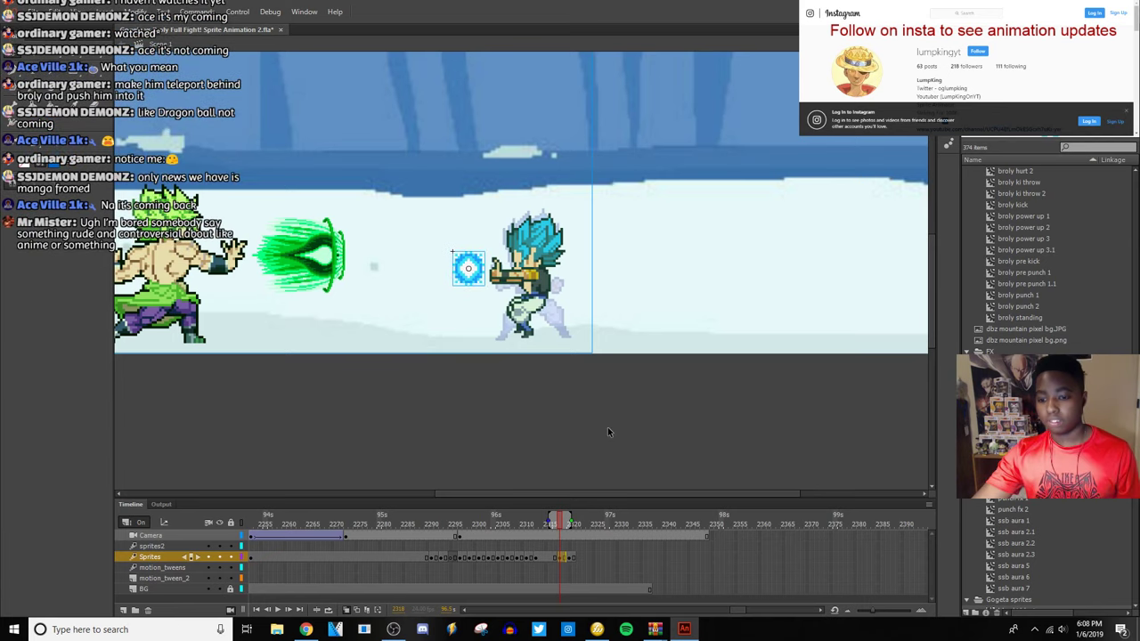
# At frame 2320, move Broly's green ki blast horizontally toward Gogeta.
pyautogui.click(571, 557)
pyautogui.click(323, 277)
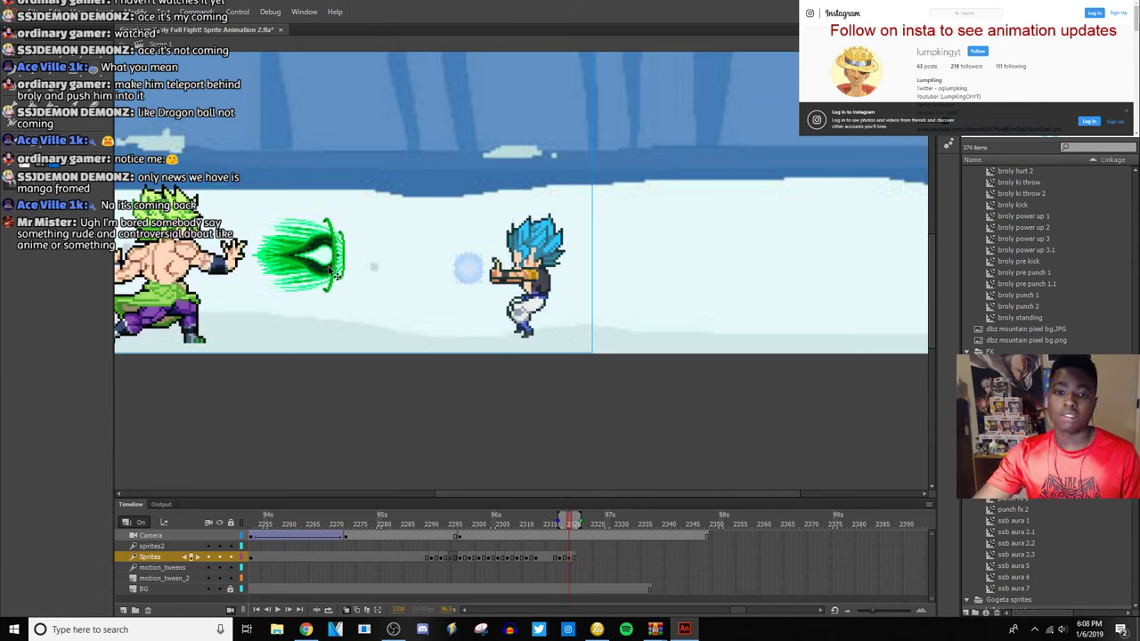
pyautogui.moveTo(322, 277); pyautogui.dragTo(395, 277)
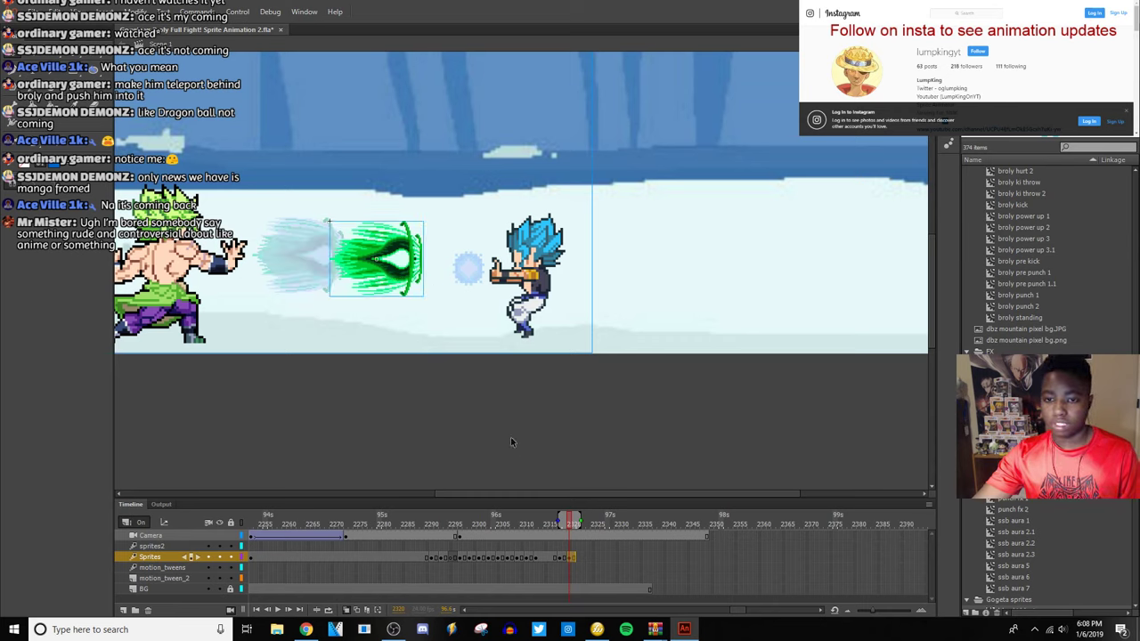
# Copy the blue ki blast from frame 2319 of the Sprites layer and paste it in place at frame 2320.
pyautogui.click(568, 557)
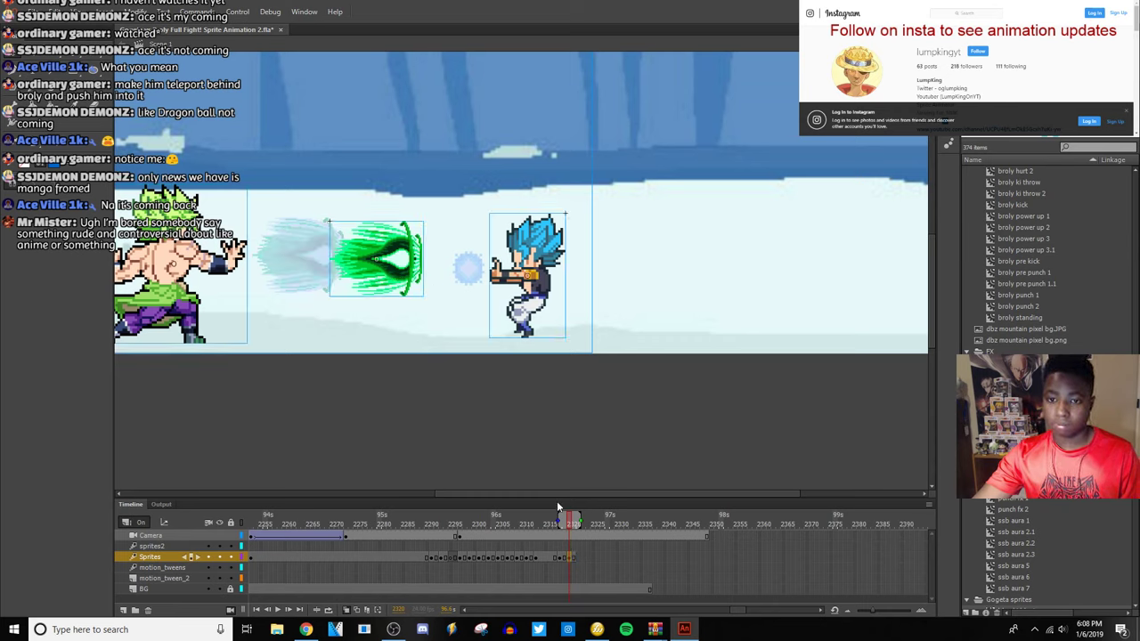
pyautogui.click(565, 558)
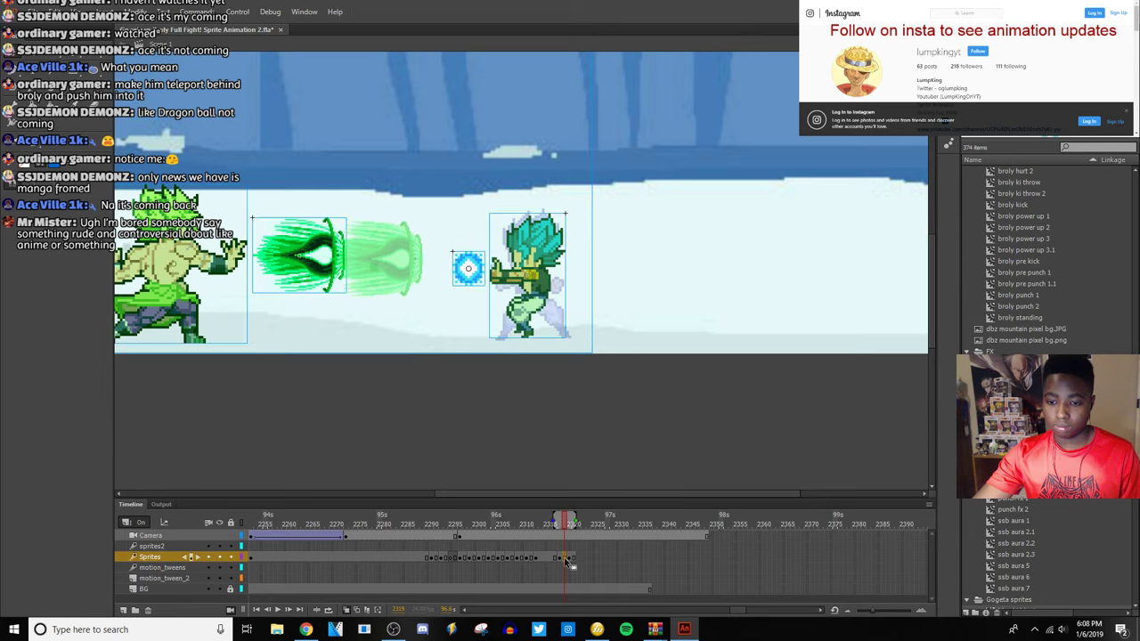
pyautogui.click(462, 279)
pyautogui.rightClick(464, 281)
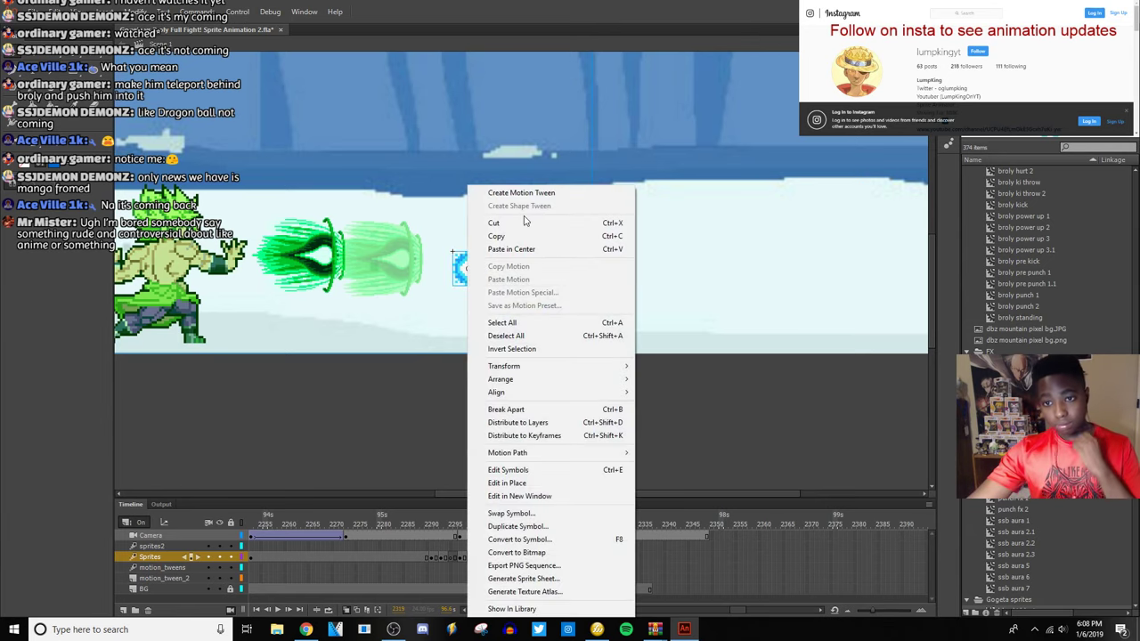
pyautogui.click(496, 236)
pyautogui.press('.')
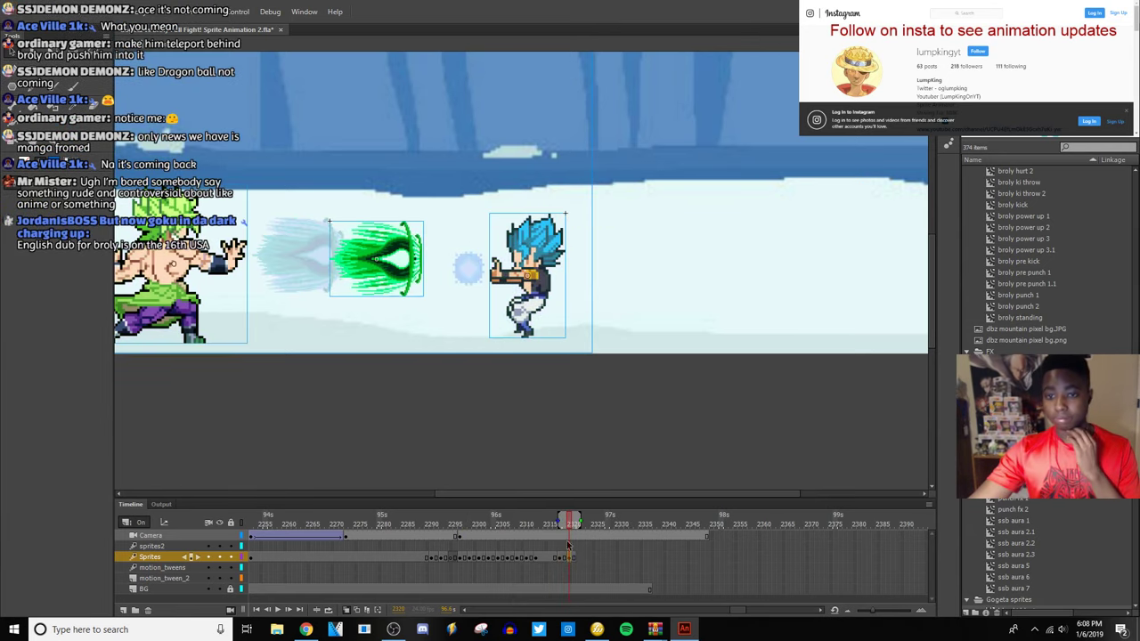
pyautogui.rightClick(450, 298)
pyautogui.click(481, 342)
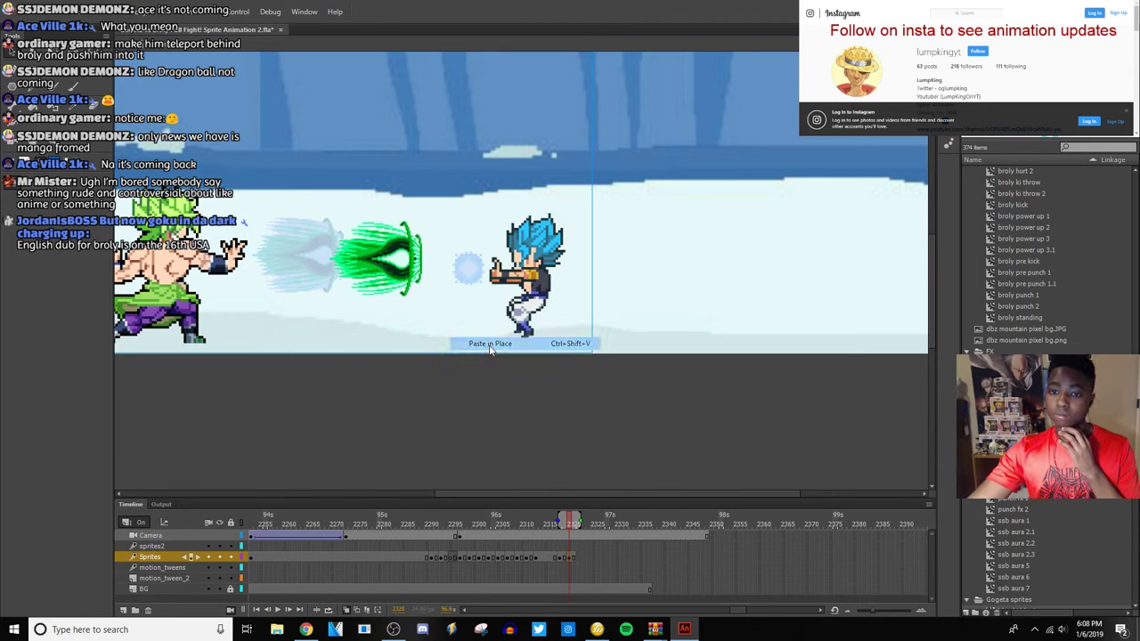
# At frame 2320, move the pasted blue ki blast a short distance horizontally from Gogeta's hands toward Broly's green blast.
pyautogui.click(472, 294)
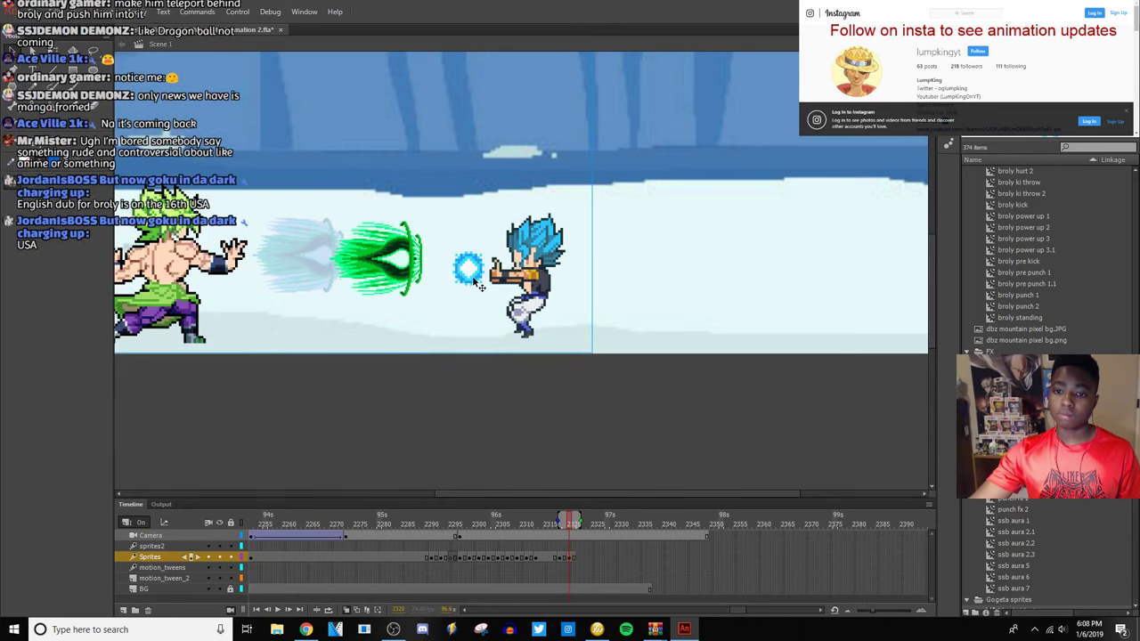
pyautogui.moveTo(478, 283); pyautogui.dragTo(460, 283)
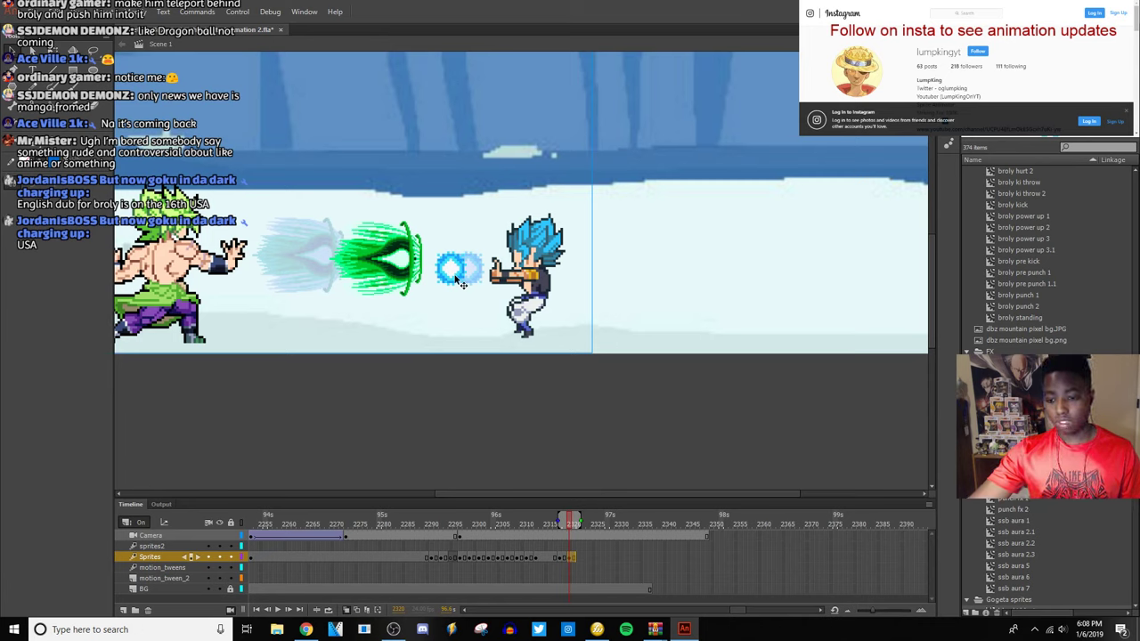
pyautogui.moveTo(459, 282); pyautogui.dragTo(450, 283)
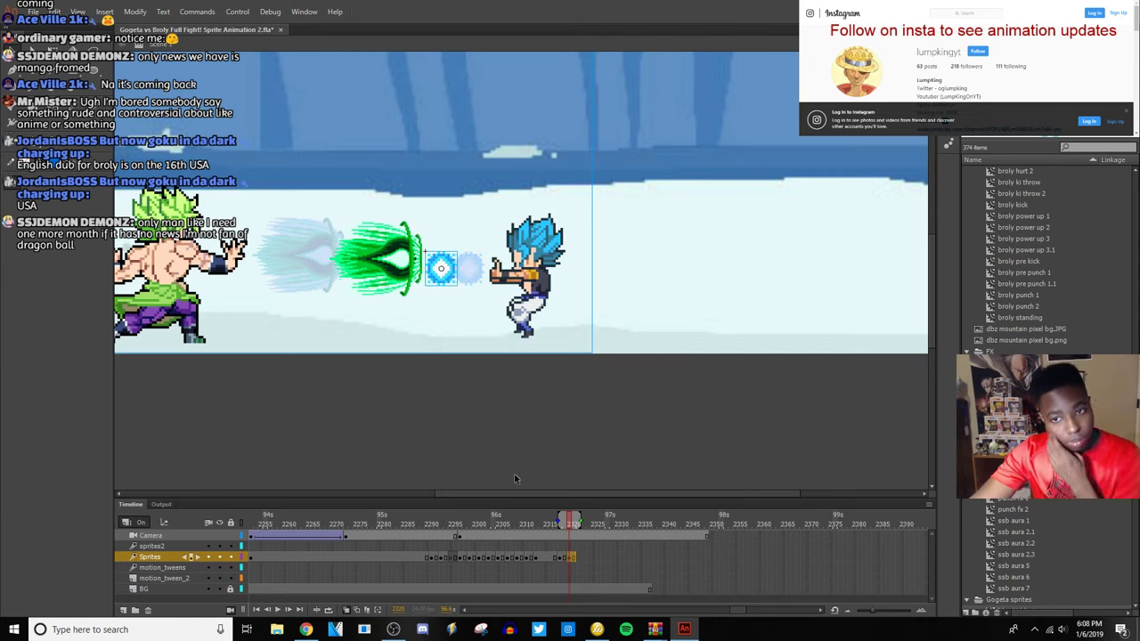
pyautogui.hotkey('shift', 'Right')
pyautogui.hotkey('shift', 'Right')
pyautogui.hotkey('shift', 'Right')
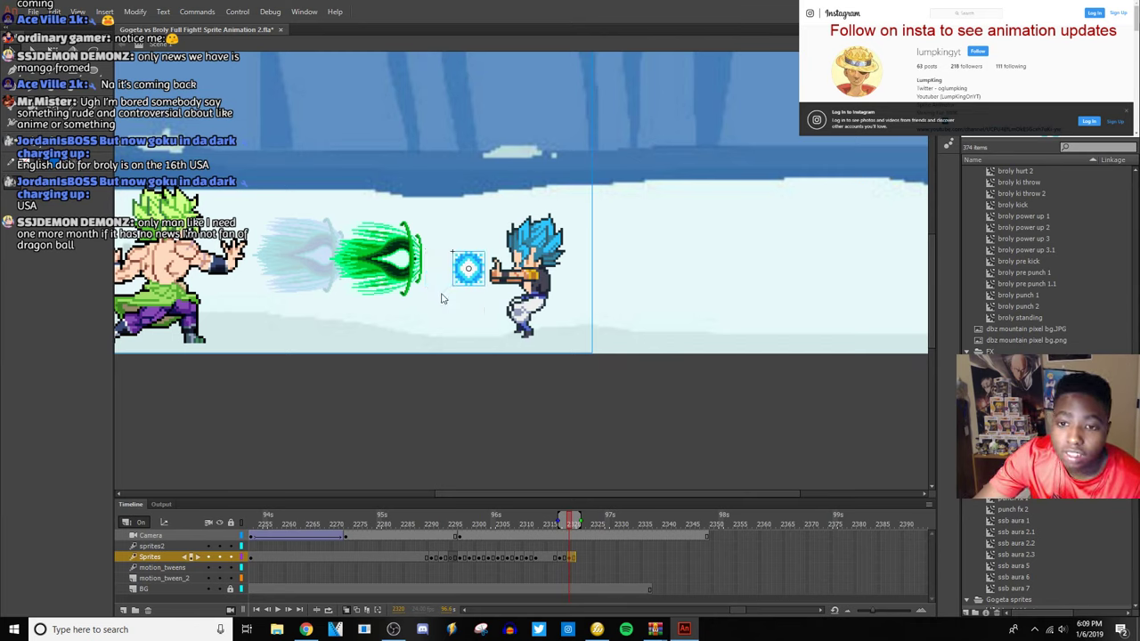
pyautogui.moveTo(471, 281); pyautogui.dragTo(457, 281)
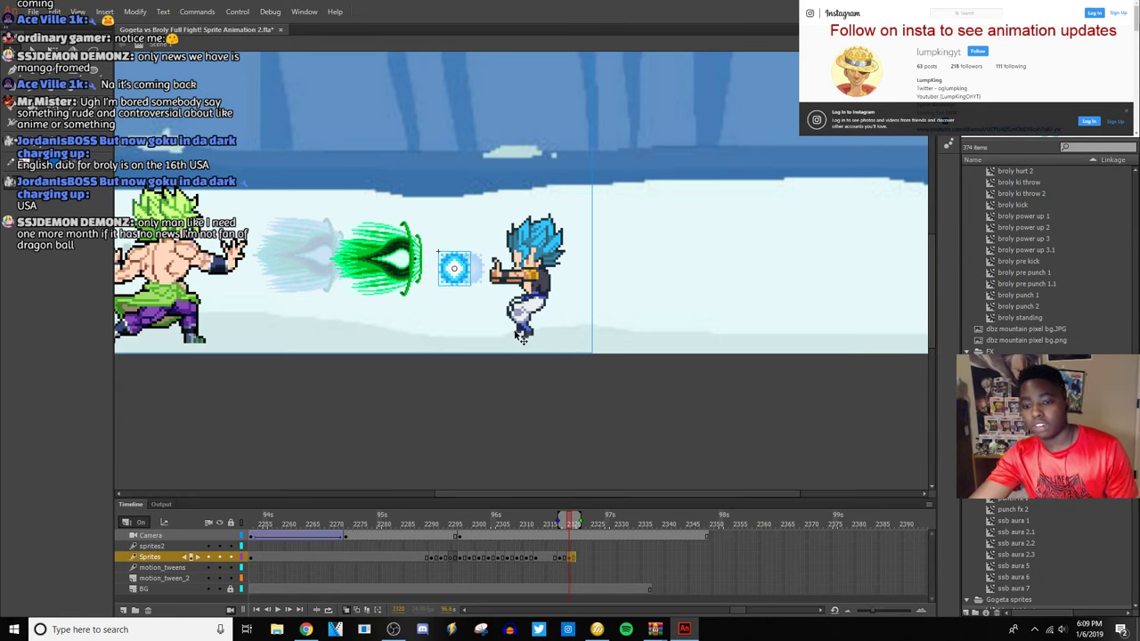
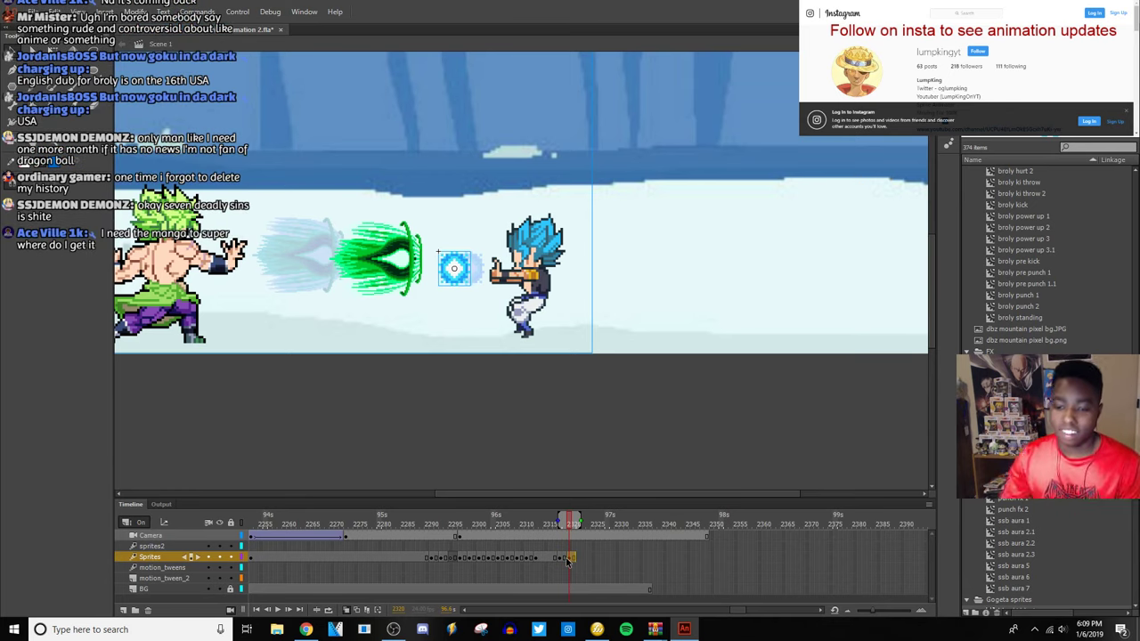
# Play back the fight from frame 2287, then return to frame 2318 with both fighters in view.
pyautogui.click(407, 560)
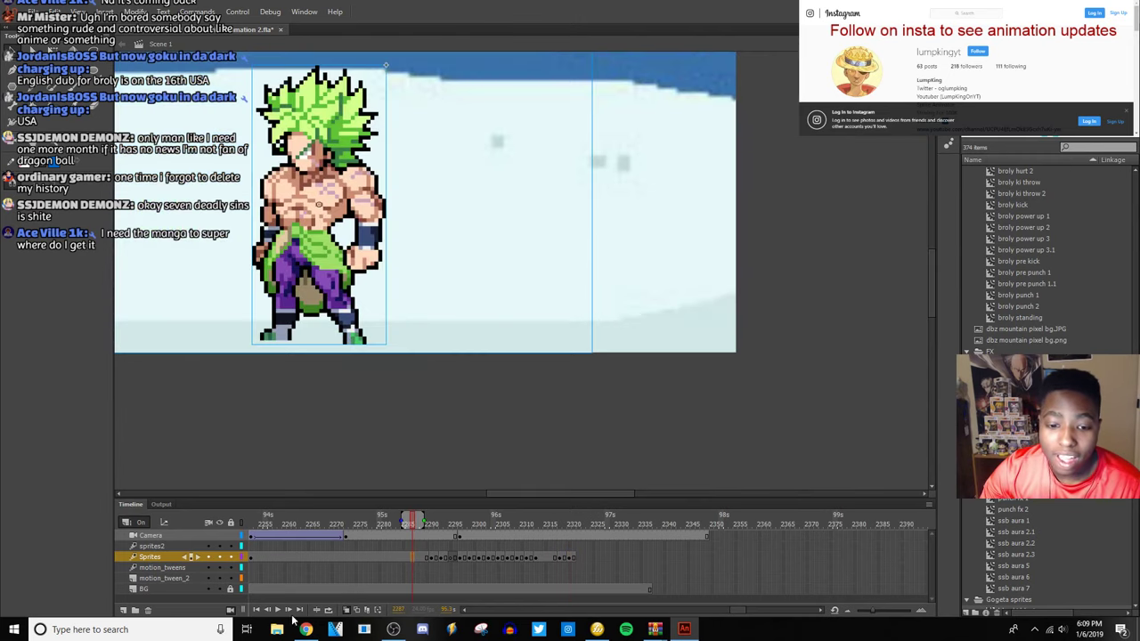
pyautogui.click(277, 611)
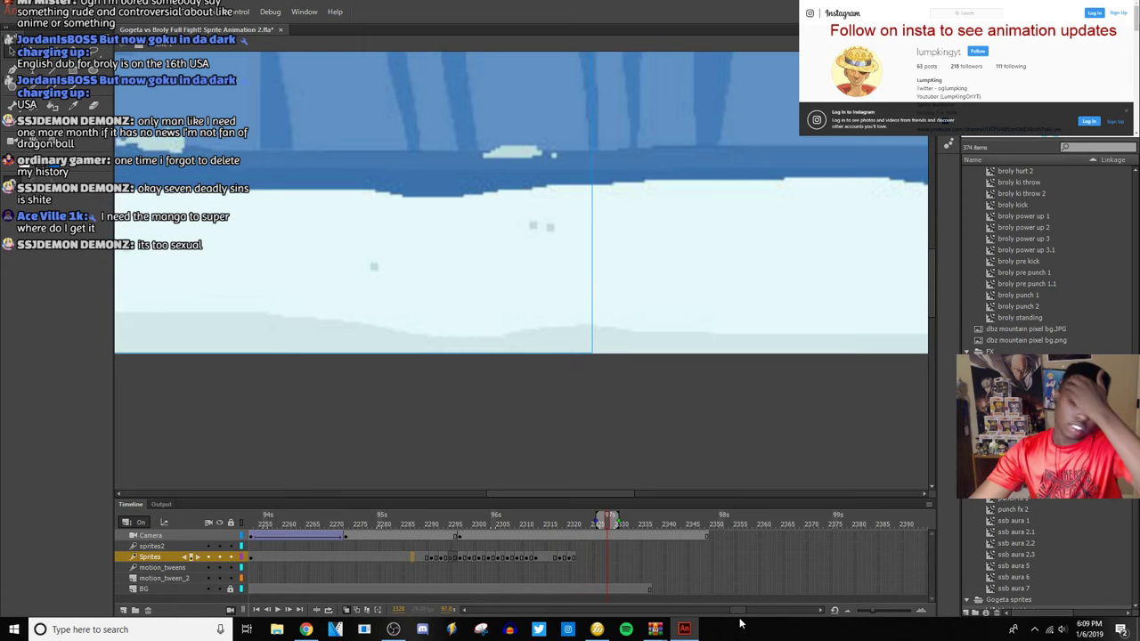
pyautogui.click(562, 561)
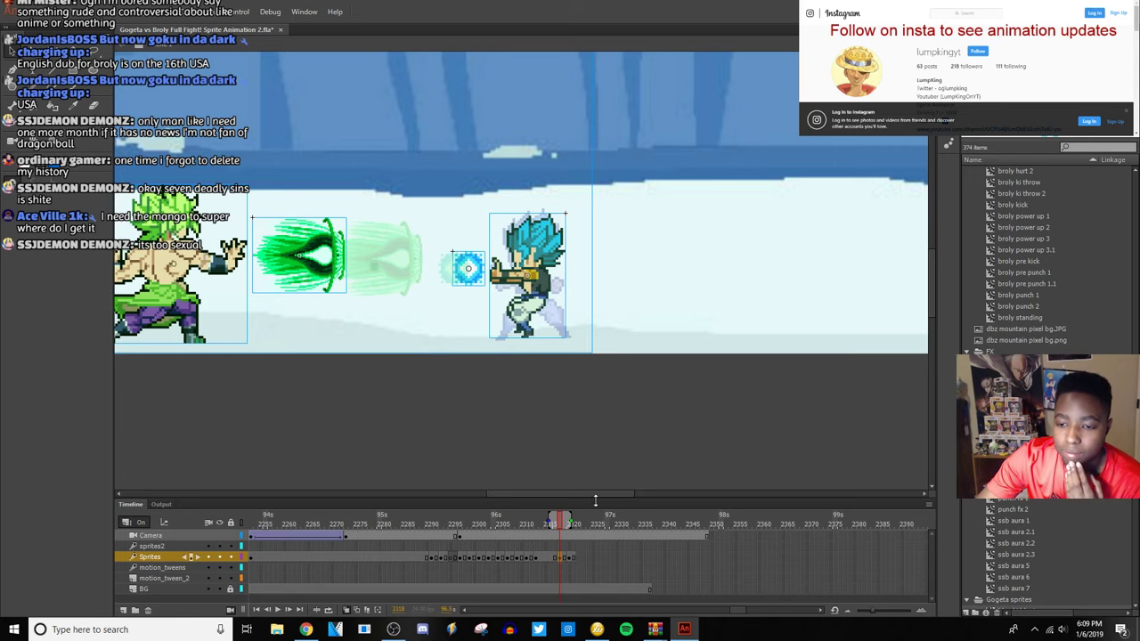
pyautogui.moveTo(594, 494); pyautogui.dragTo(576, 495)
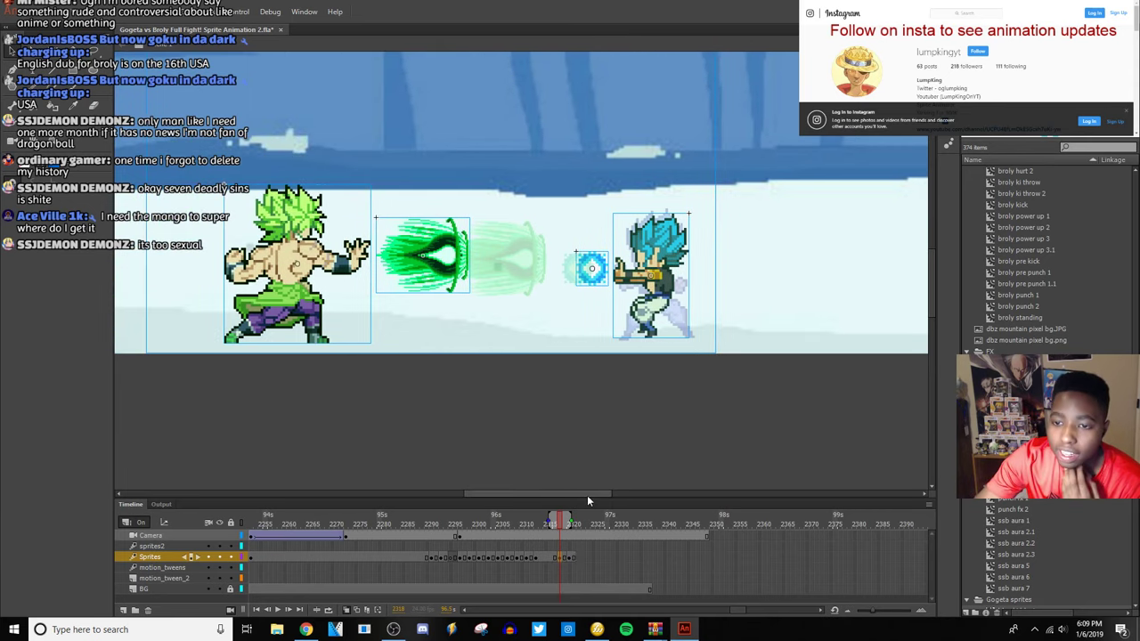
# Step through the ki blast frames and add Sprites layer keyframes at frames 2321 and 2322.
pyautogui.click(567, 560)
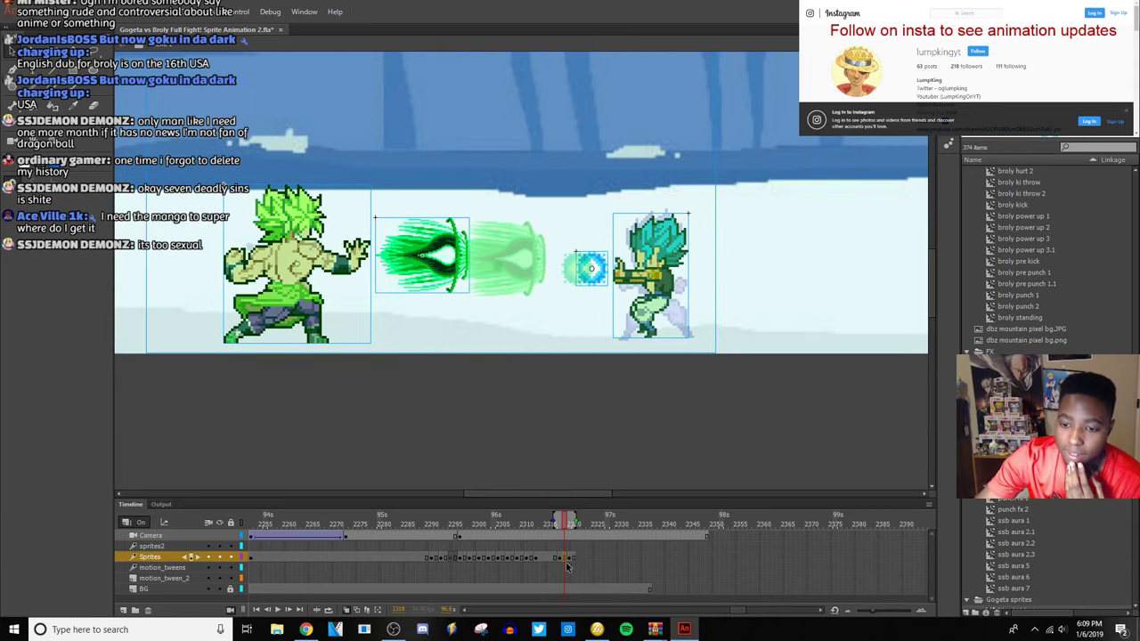
pyautogui.click(572, 561)
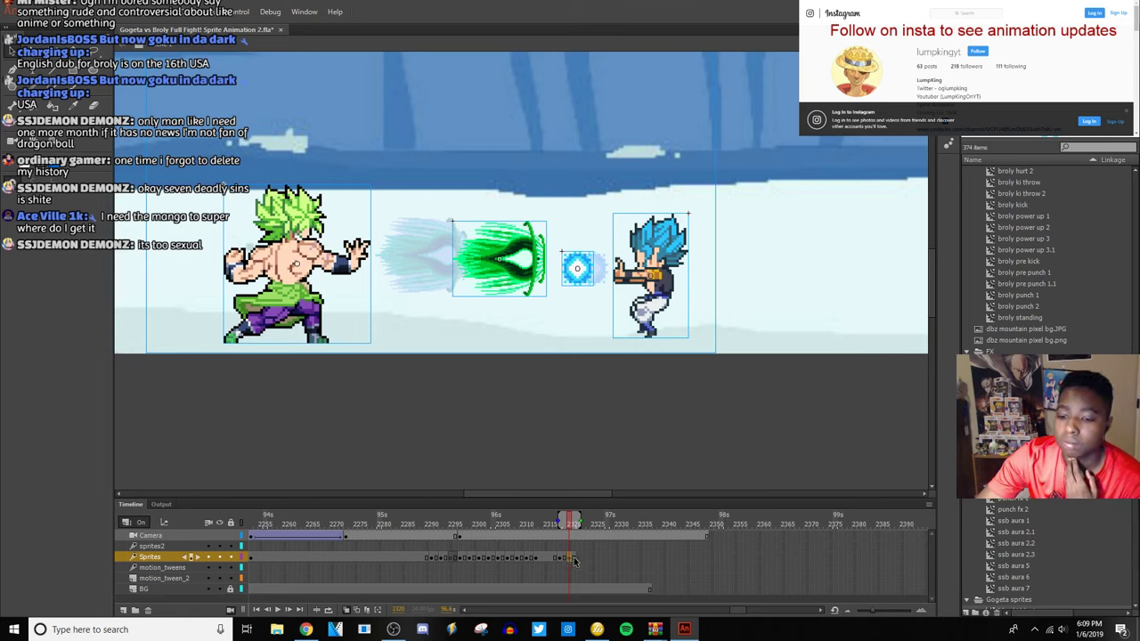
pyautogui.click(575, 560)
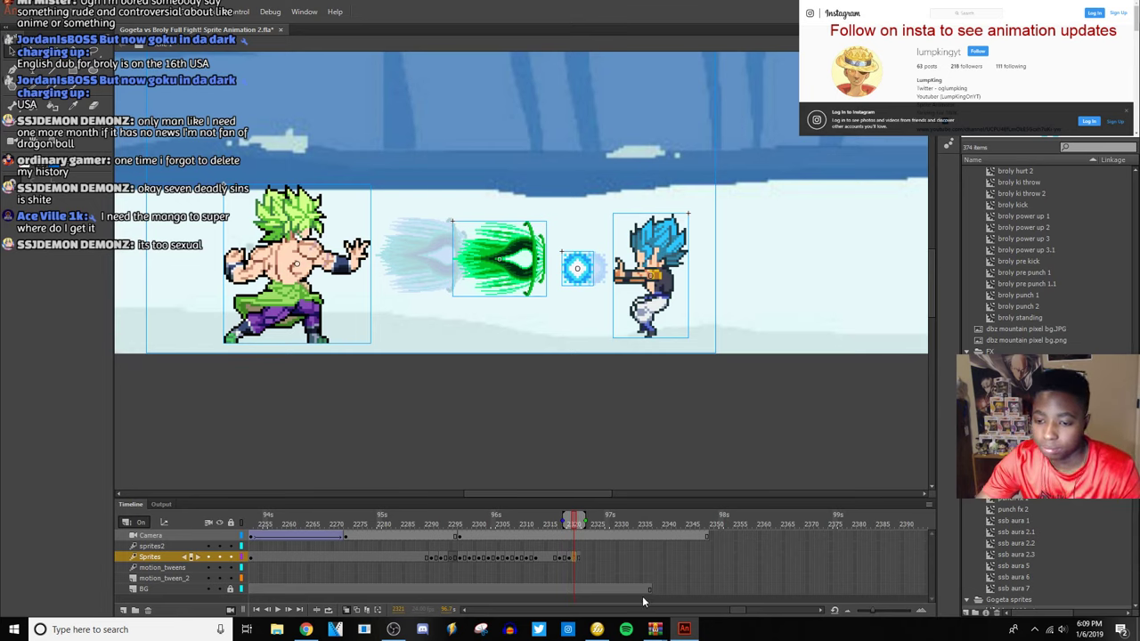
pyautogui.click(579, 559)
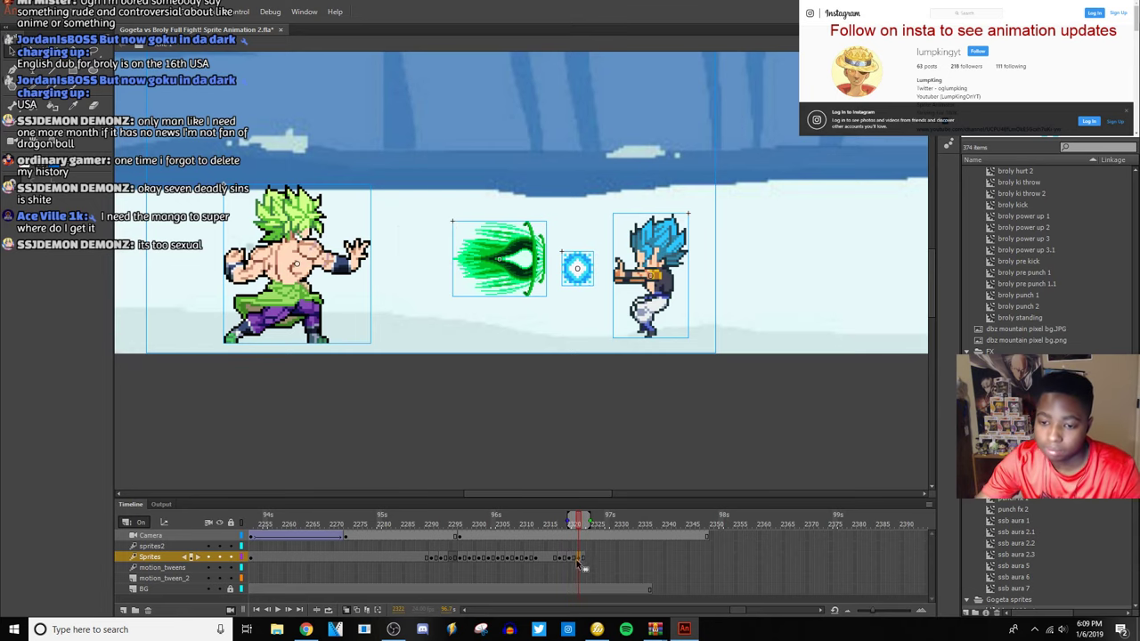
# Switch to the browser, dismiss the ad over the playing YouTube music video, and return to Animate.
pyautogui.click(305, 630)
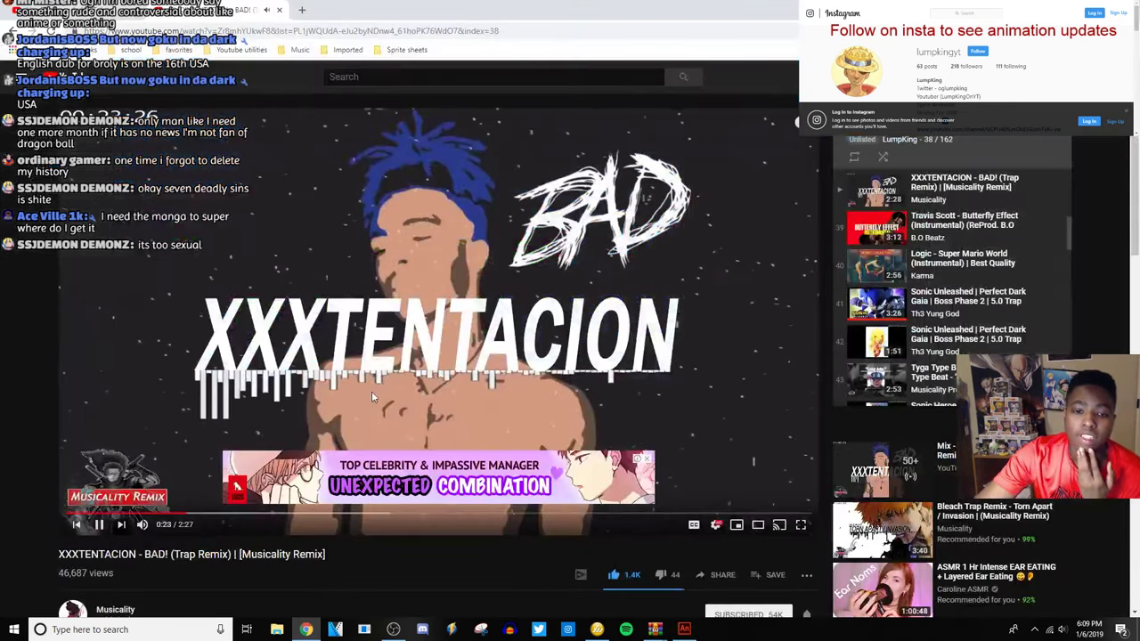
pyautogui.click(649, 460)
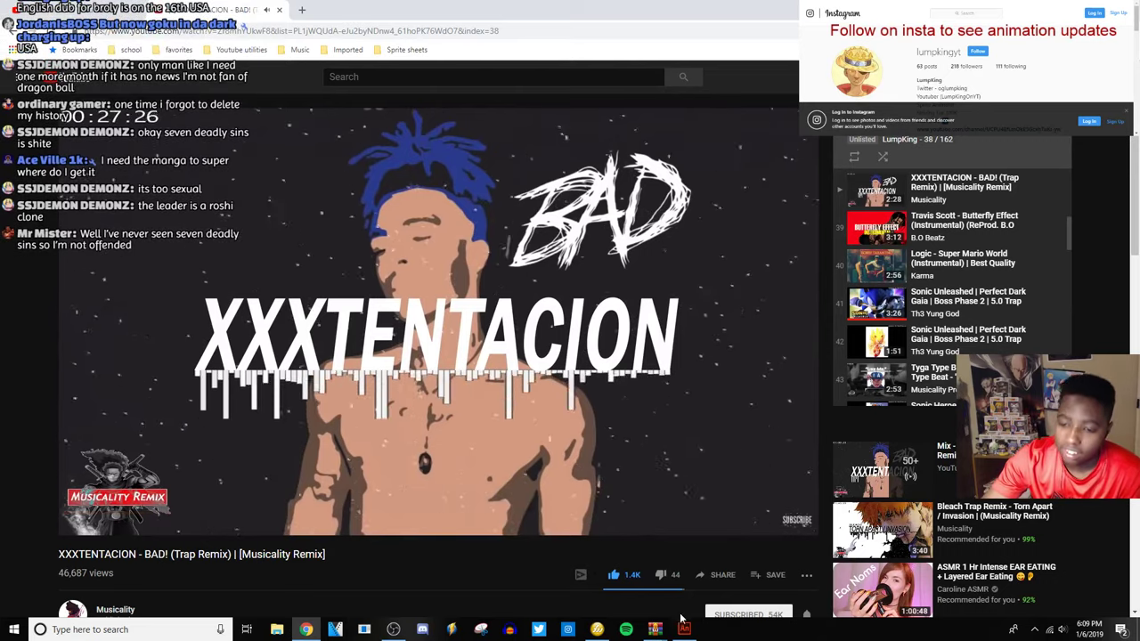
pyautogui.moveTo(684, 628)
pyautogui.click(678, 558)
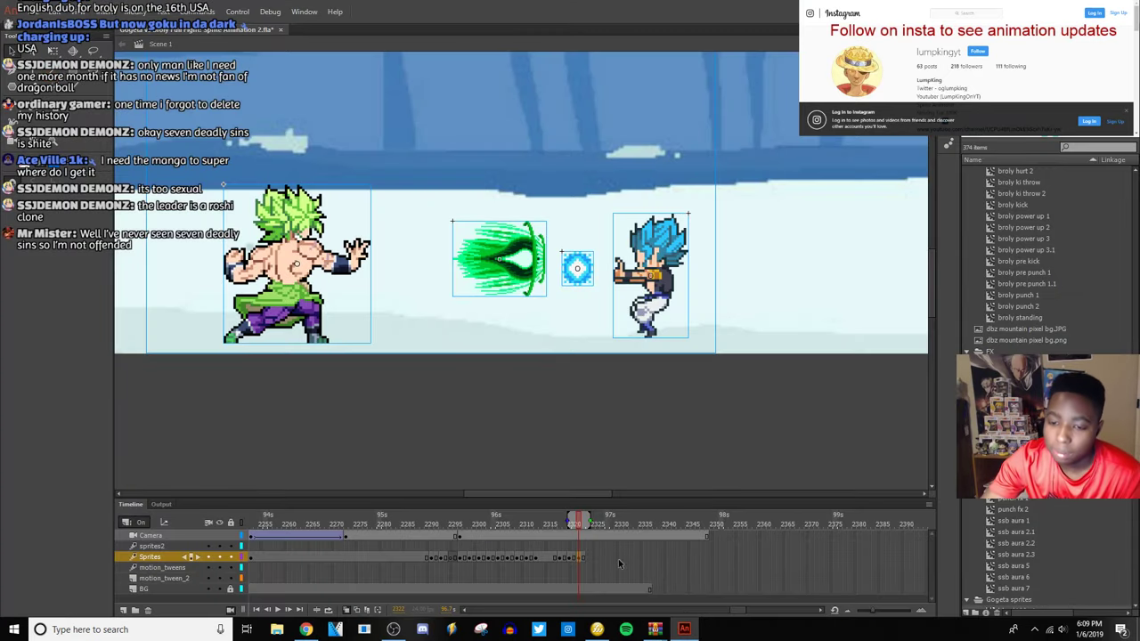
# At frame 2322, shift the green blast slightly toward Gogeta and the blue blast slightly toward Broly so they meet.
pyautogui.click(529, 353)
pyautogui.click(517, 280)
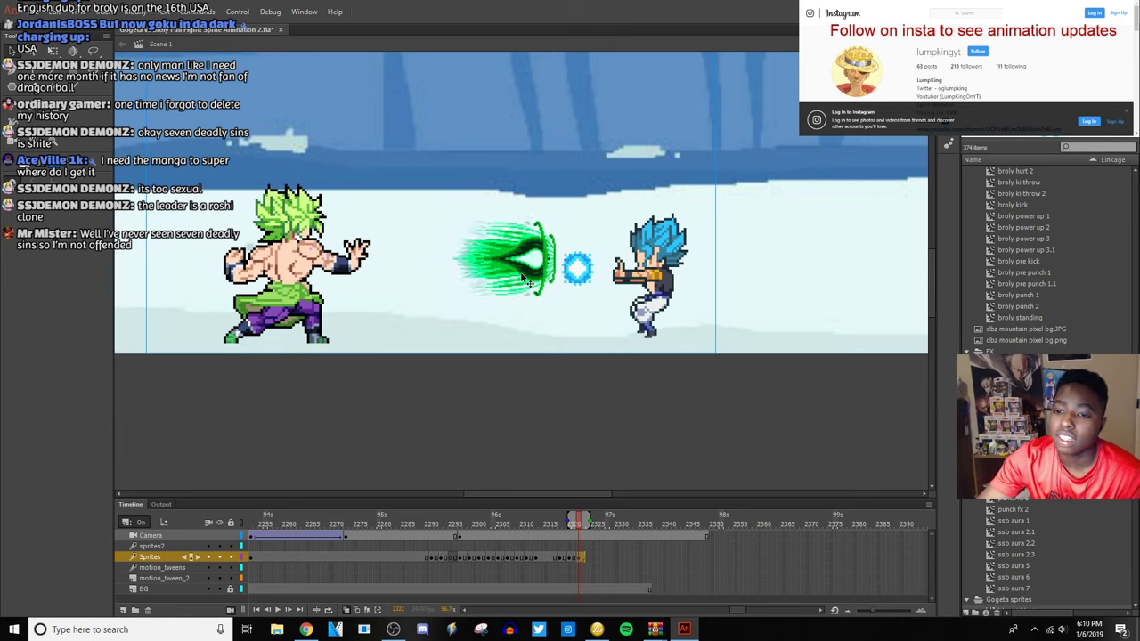
pyautogui.click(576, 270)
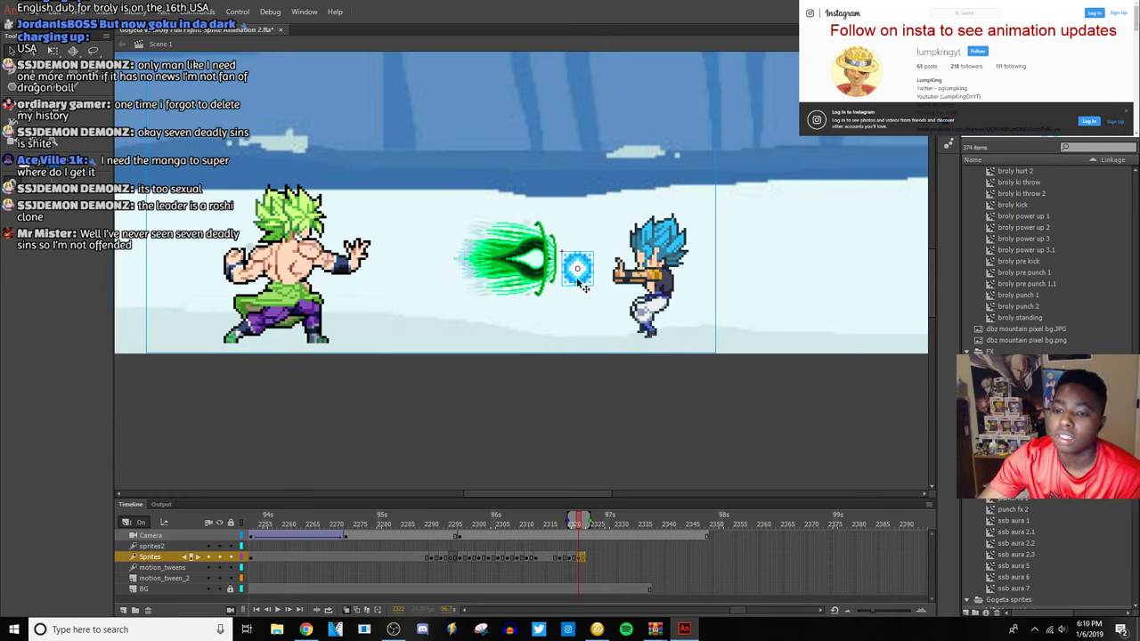
pyautogui.moveTo(579, 284); pyautogui.dragTo(576, 283)
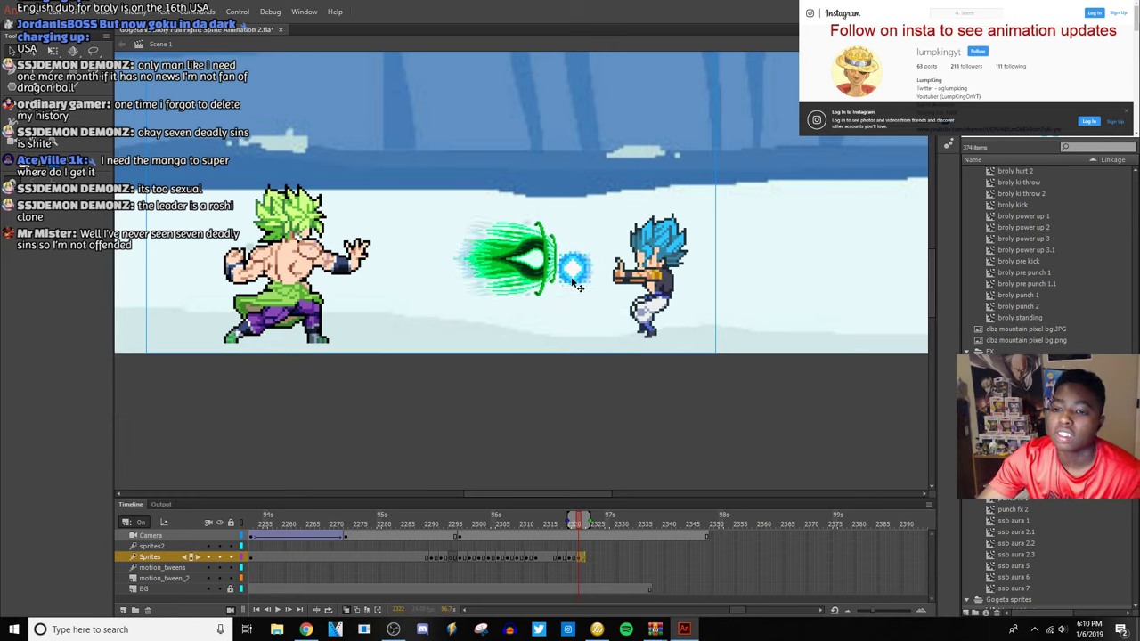
pyautogui.click(577, 285)
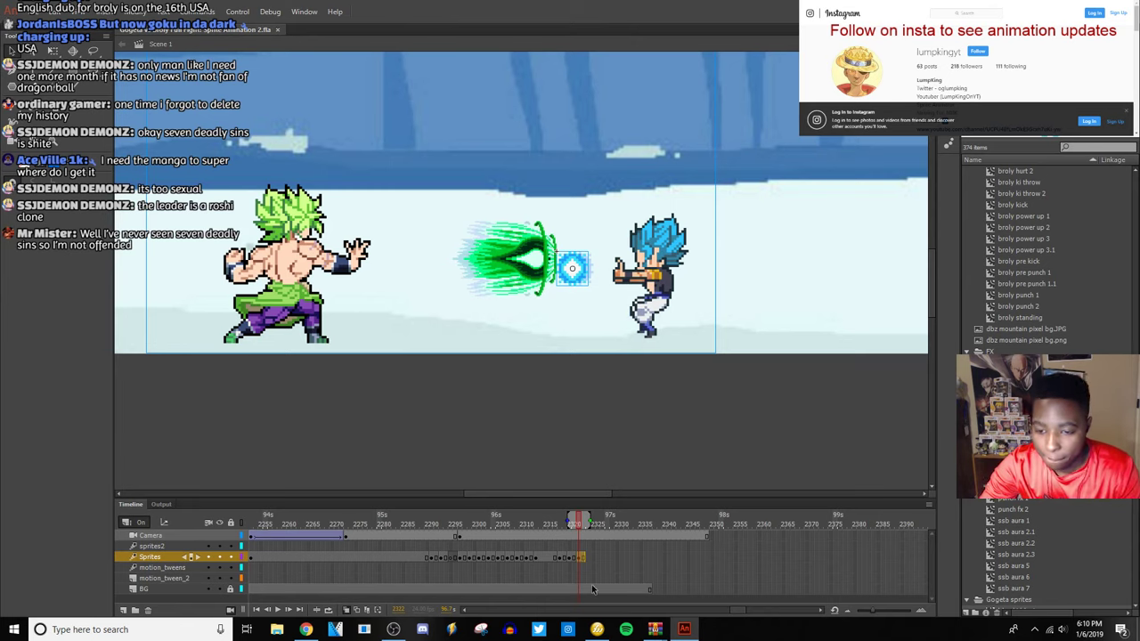
# Extend the Sprites layer with keyframes holding the meeting blasts through frame 2326.
pyautogui.press('F6')
pyautogui.click(589, 557)
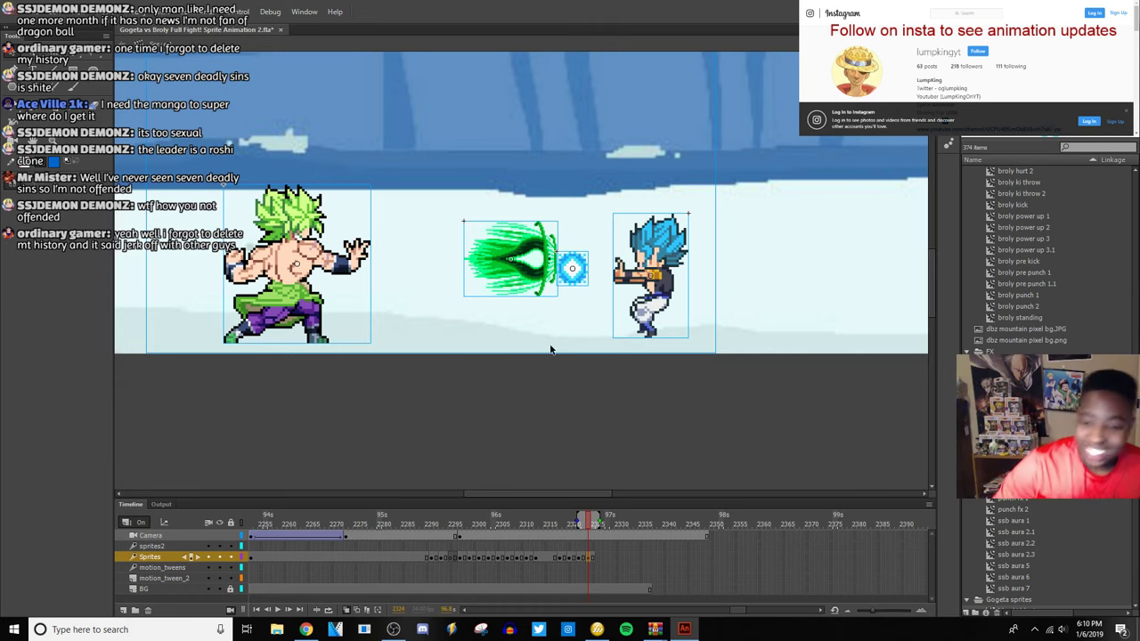
pyautogui.click(602, 559)
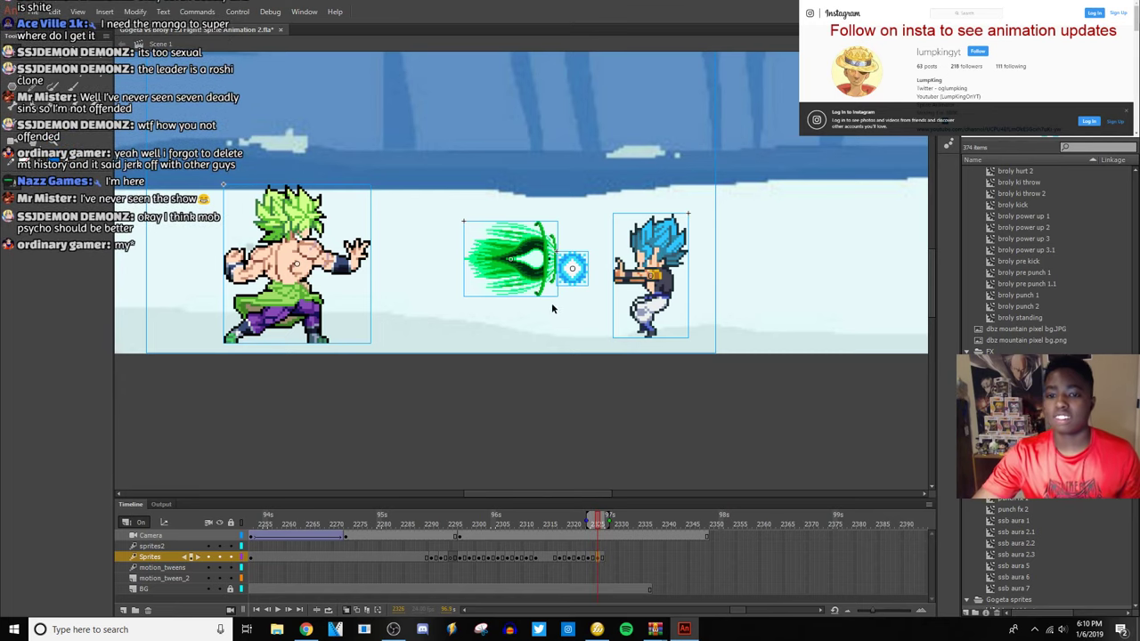
# Delete both the green and the blue ki blast at frame 2326 and save the file.
pyautogui.click(538, 276)
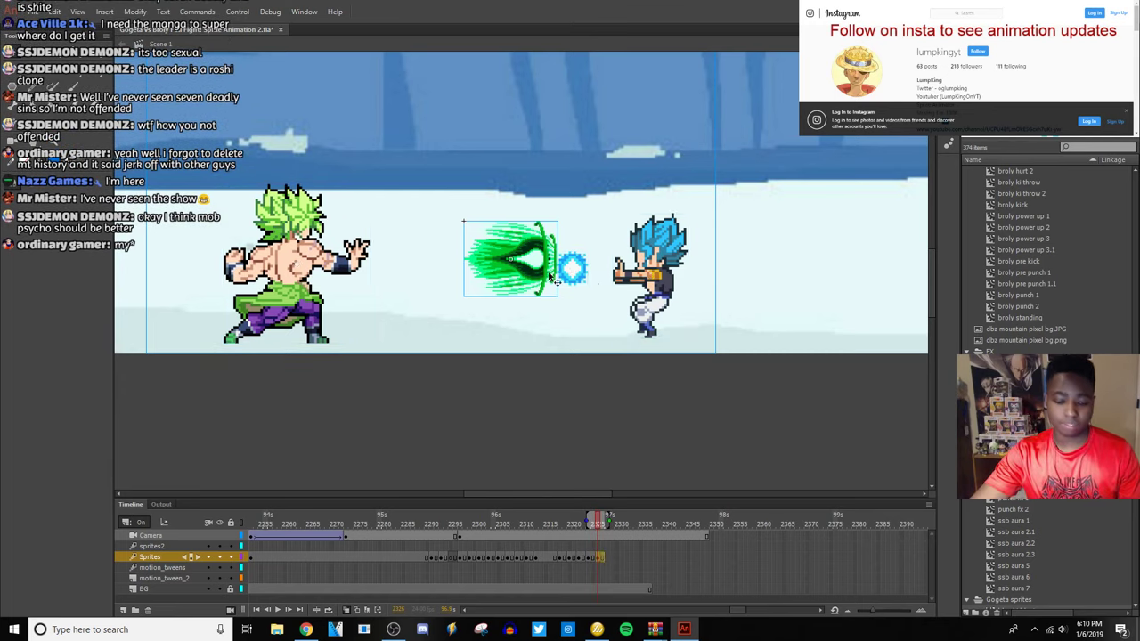
pyautogui.keyDown('shift'); pyautogui.click(575, 272); pyautogui.keyUp('shift')
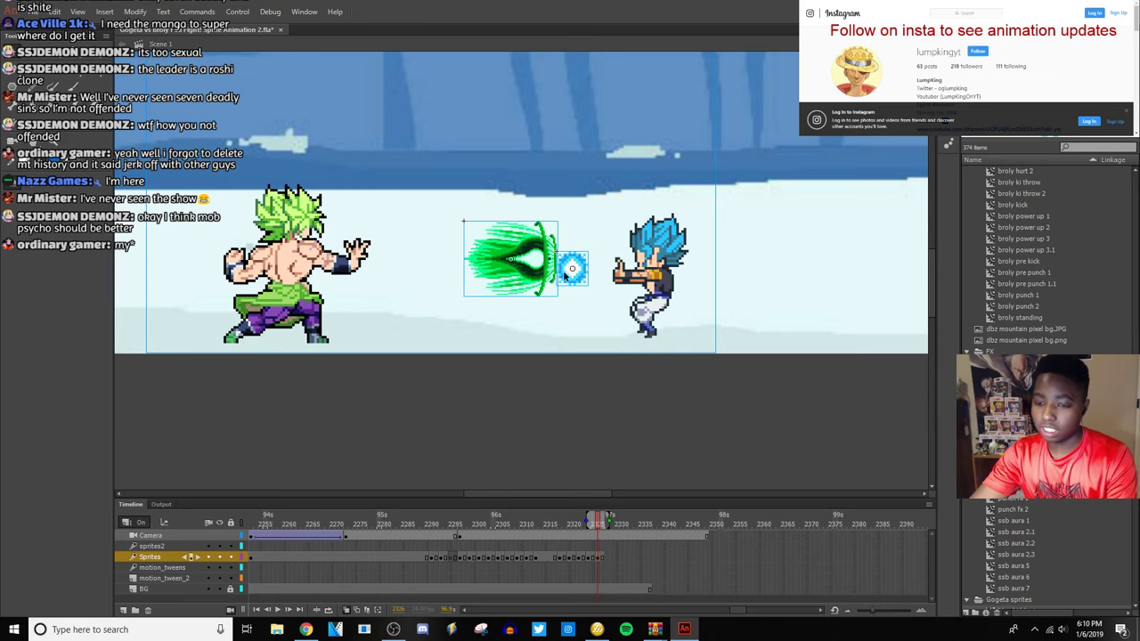
pyautogui.click(570, 377)
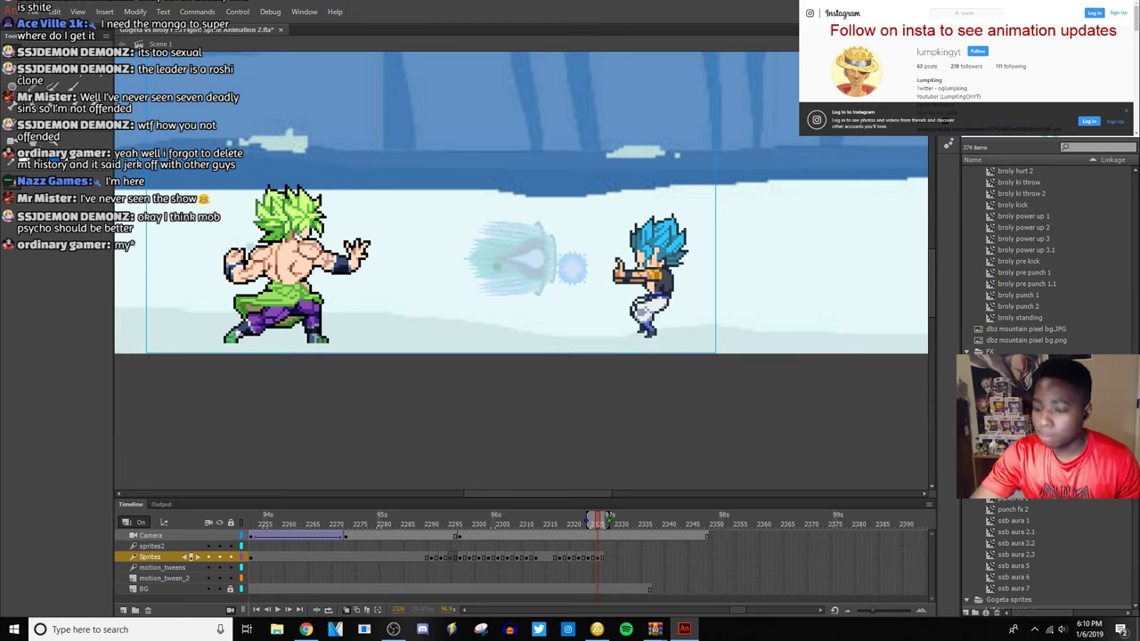
pyautogui.hotkey('ctrl', 's')
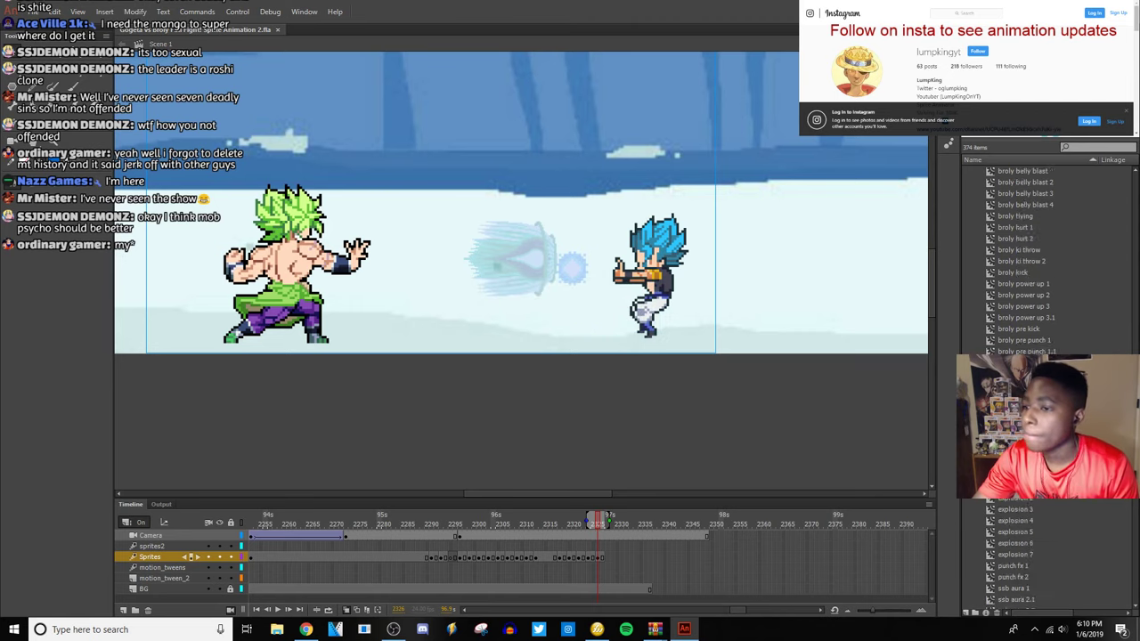
# Place the explosion 1 symbol from the library's FX folder between Broly and Gogeta at frame 2326.
pyautogui.scroll(-8, 1042, 383)
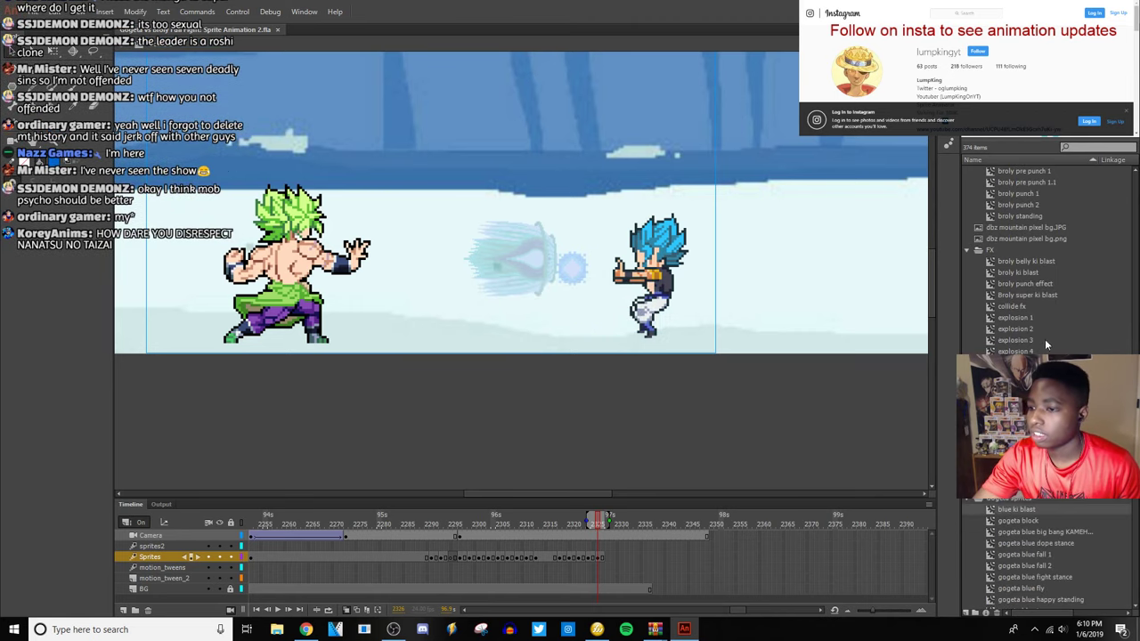
pyautogui.scroll(5, 1028, 313)
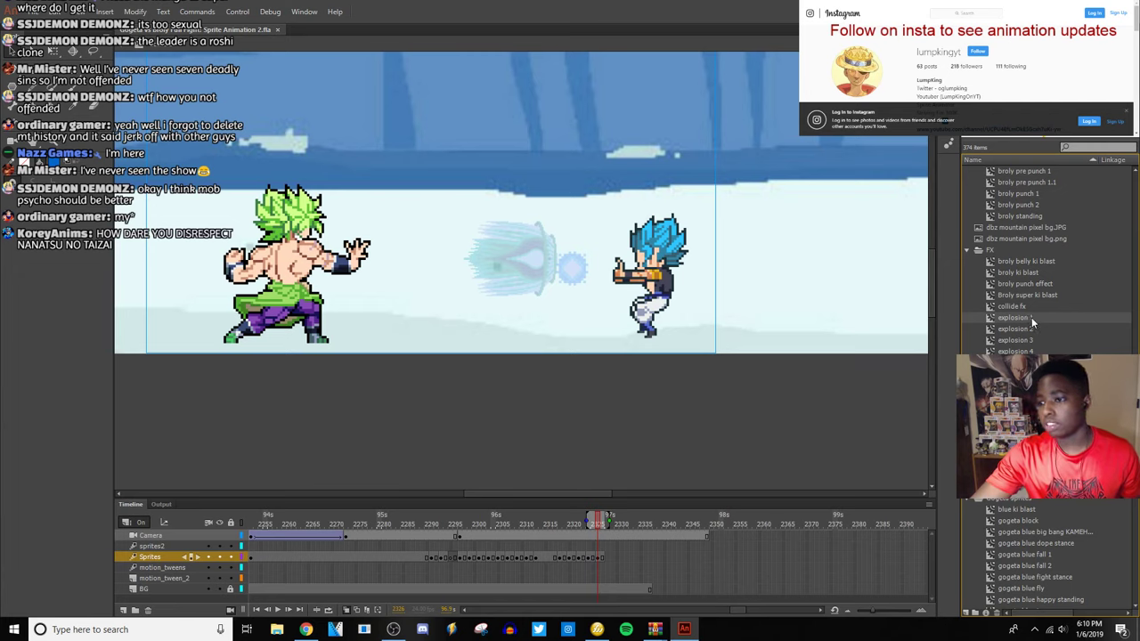
pyautogui.moveTo(1031, 317); pyautogui.dragTo(505, 275)
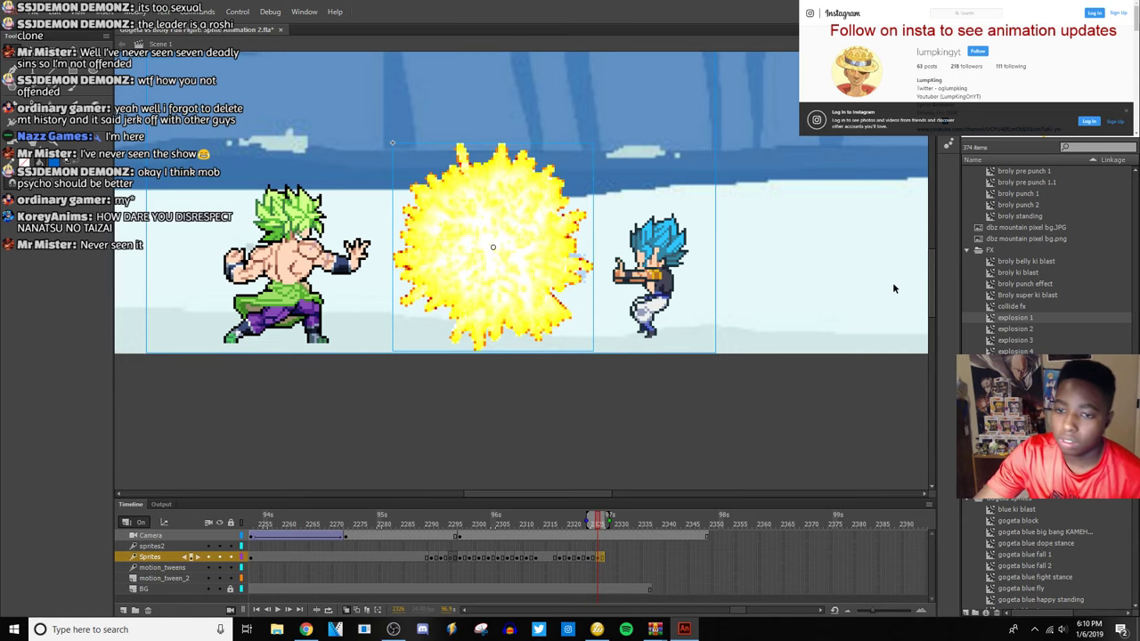
# Replace explosion 1 with the explosion 2 symbol at frame 2328, centred between Broly and Gogeta.
pyautogui.click(610, 558)
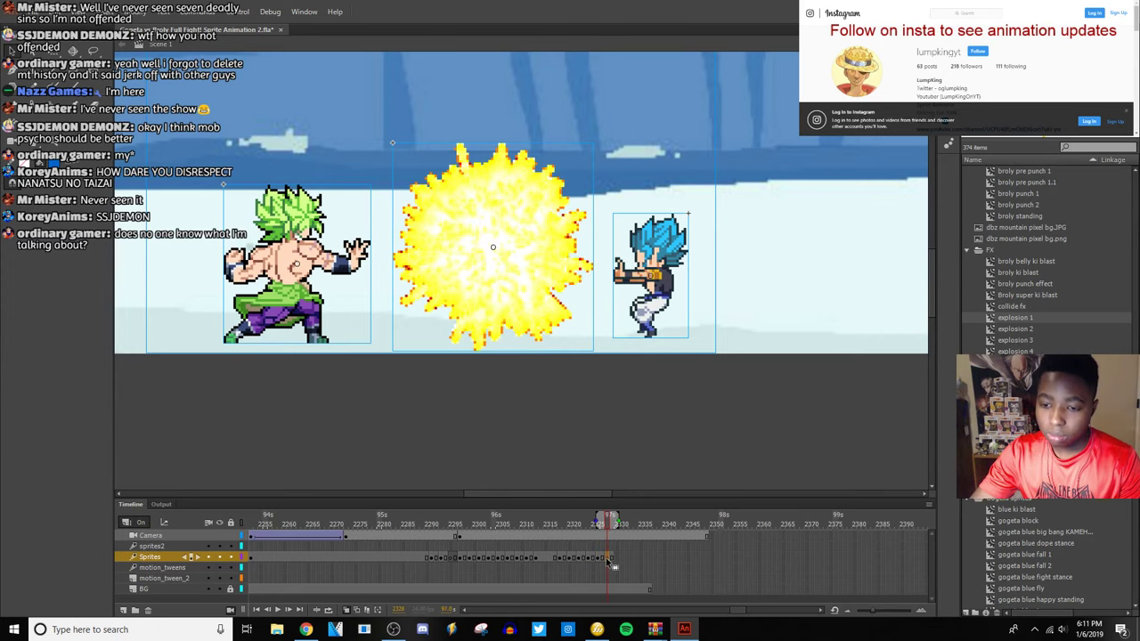
pyautogui.click(393, 315)
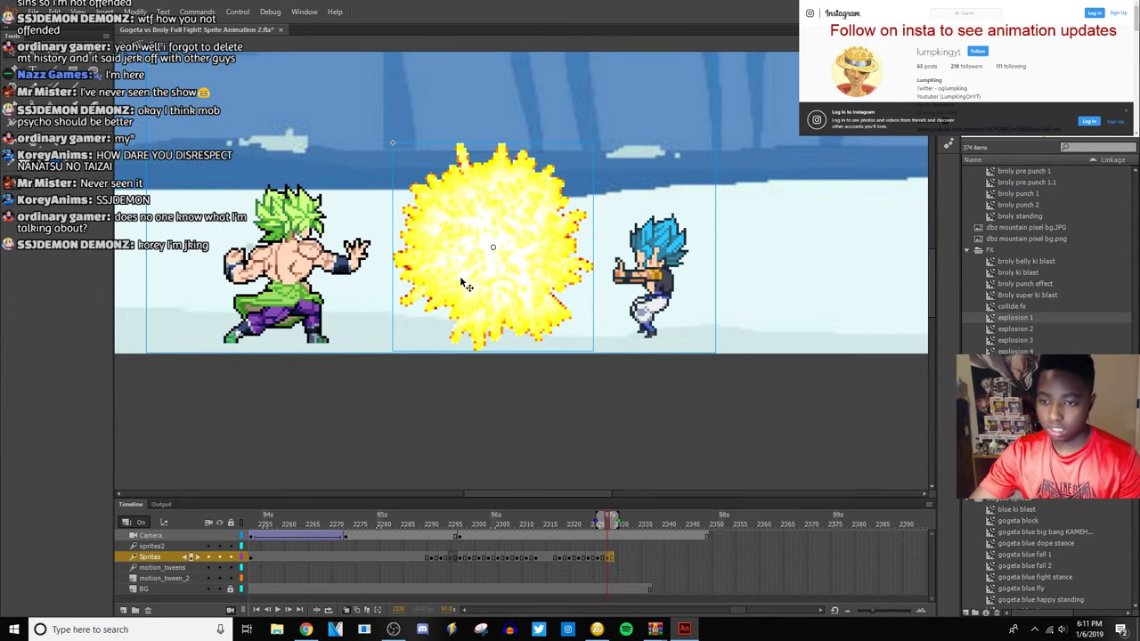
pyautogui.moveTo(1041, 330); pyautogui.dragTo(458, 248)
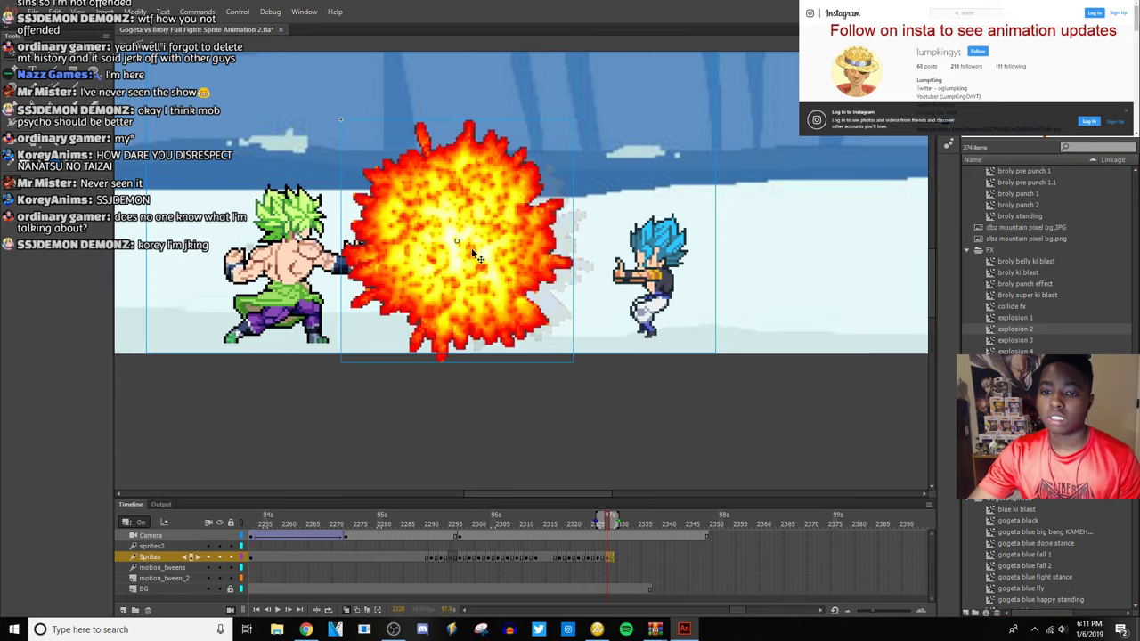
pyautogui.click(505, 261)
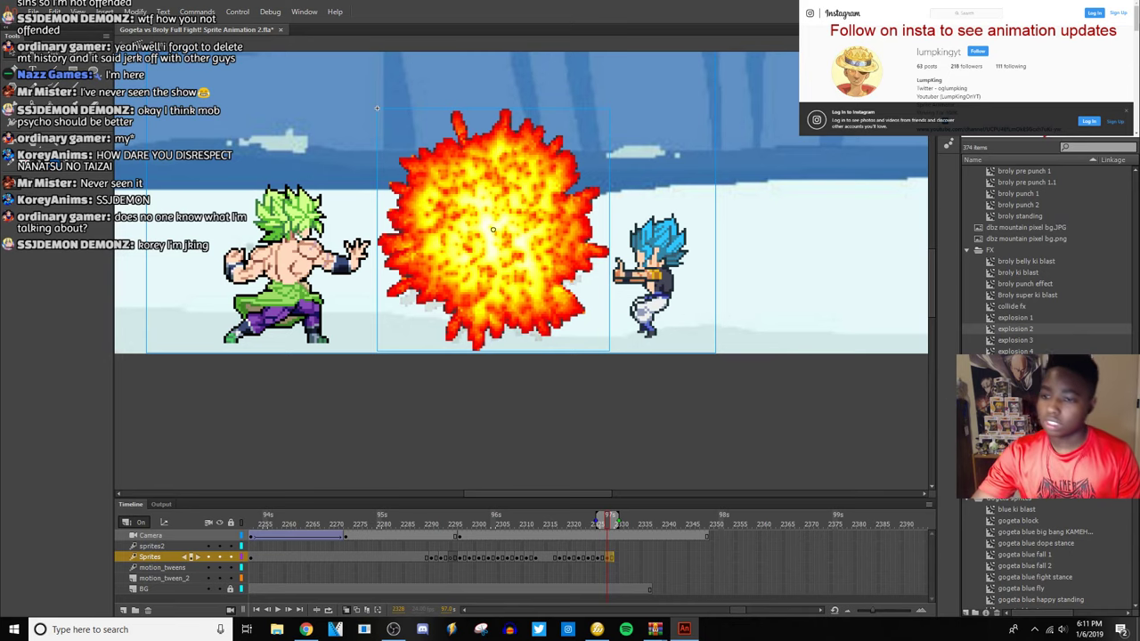
# Continue the blast on the Sprites layer by swapping in explosion 3 at frame 2330 and explosion 4 at frame 2332.
pyautogui.click(619, 557)
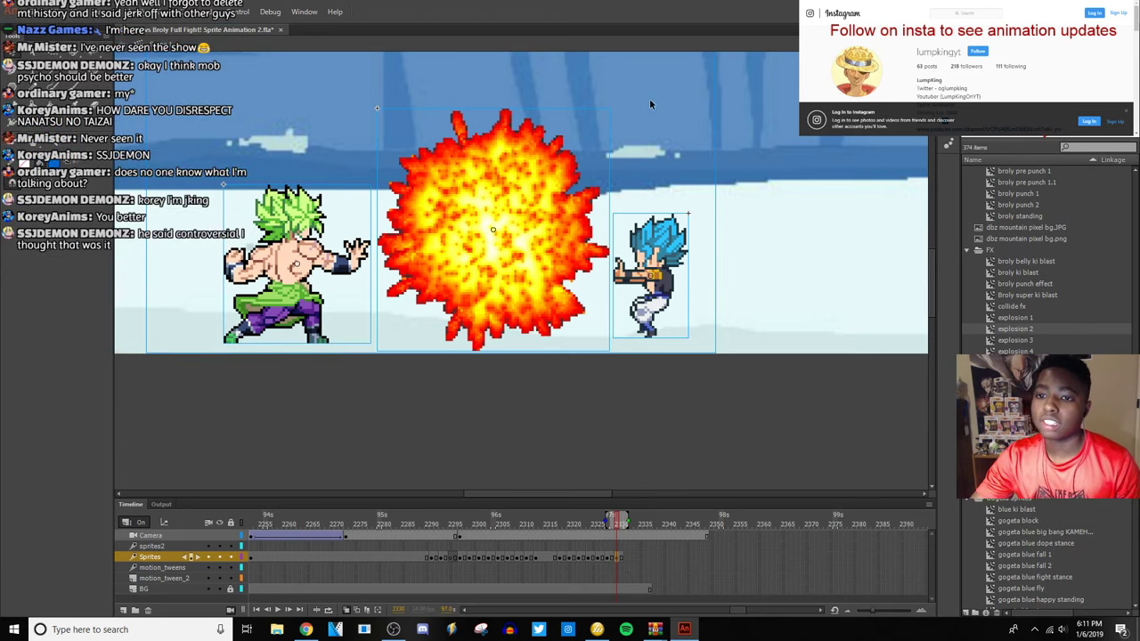
pyautogui.click(541, 187)
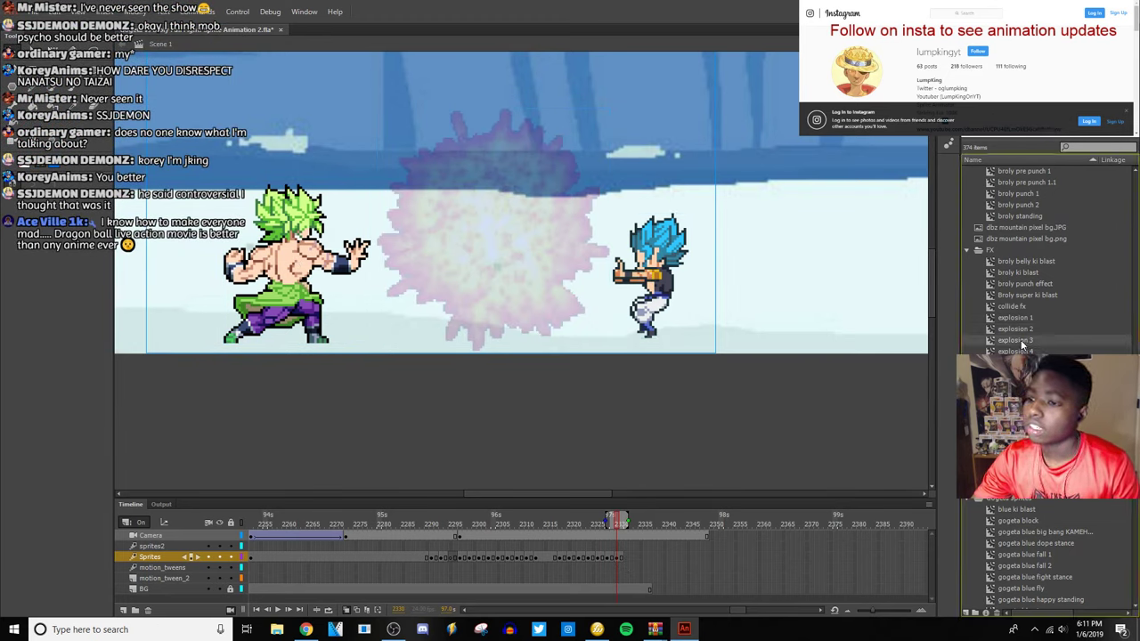
pyautogui.moveTo(1022, 342); pyautogui.dragTo(487, 268)
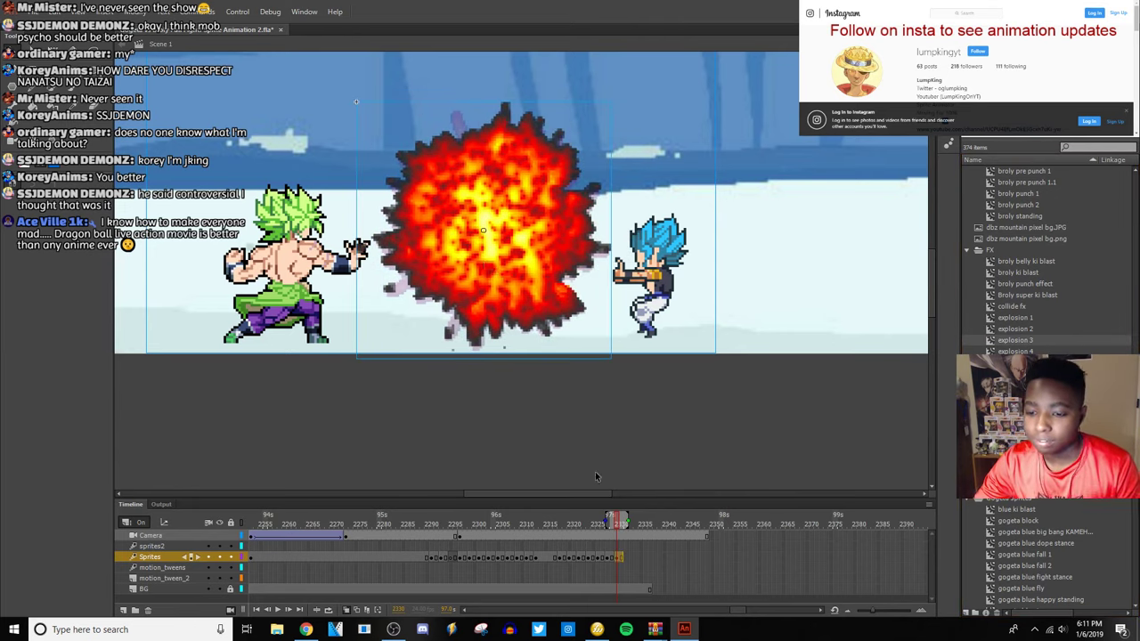
pyautogui.click(628, 558)
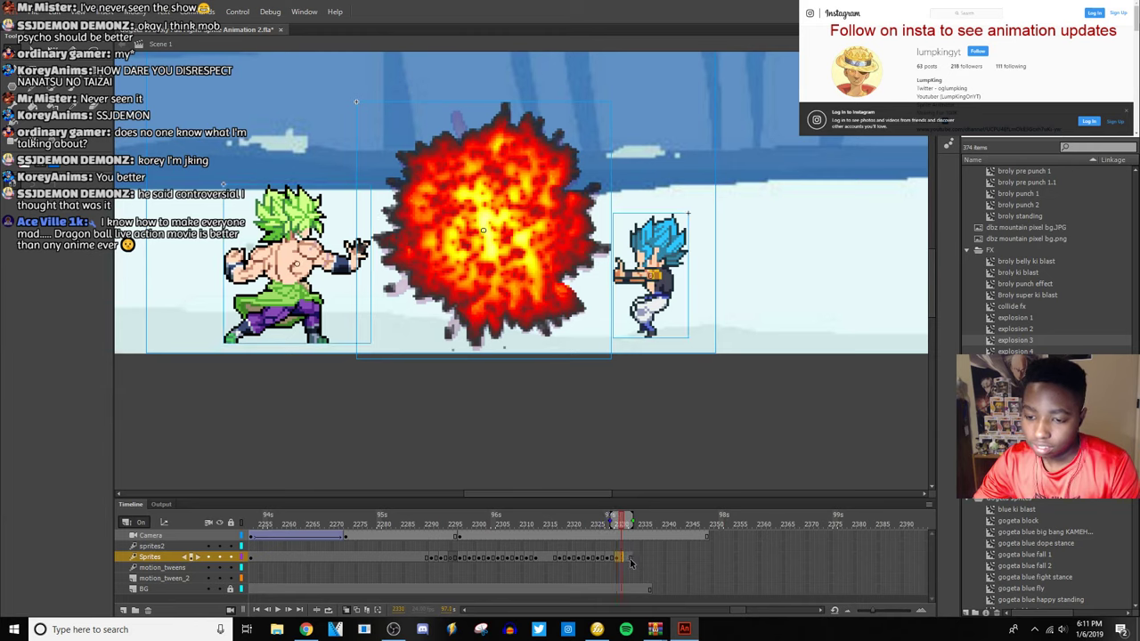
pyautogui.click(628, 560)
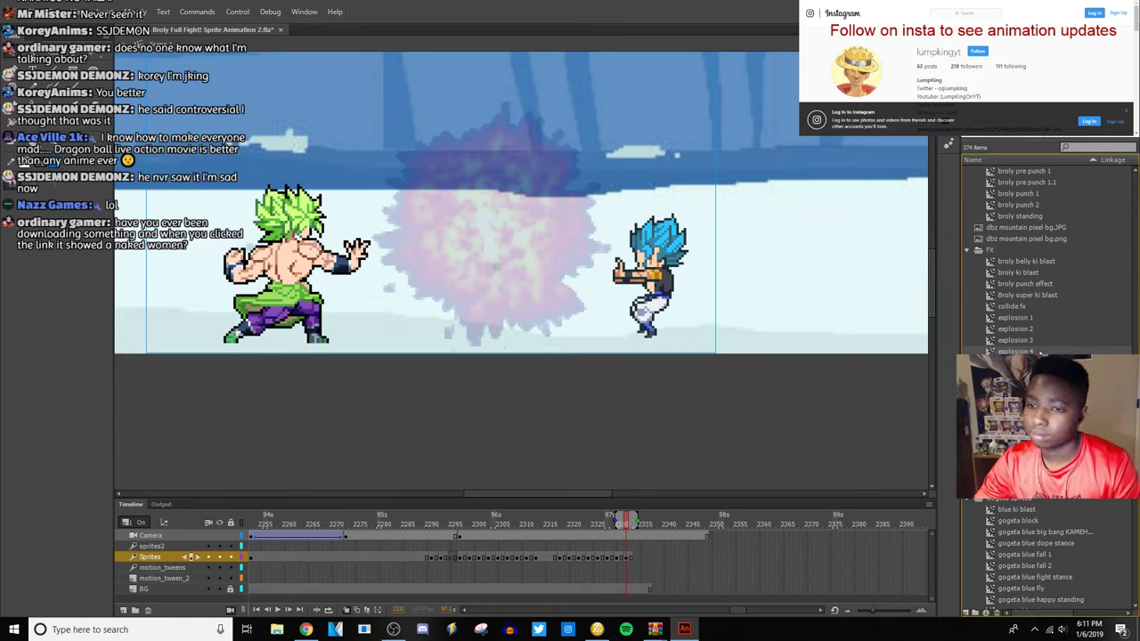
pyautogui.moveTo(1040, 354); pyautogui.dragTo(508, 262)
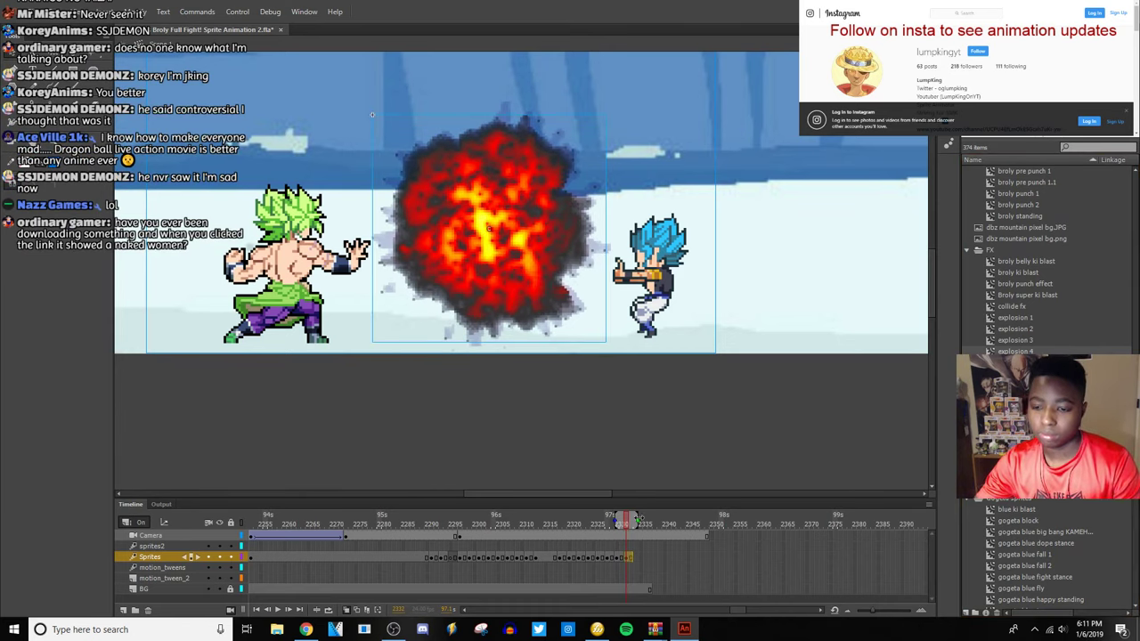
# Swap in the next two smokier explosion symbols at frames 2334 and 2336, aligned with the previous blast.
pyautogui.click(635, 519)
pyautogui.click(634, 558)
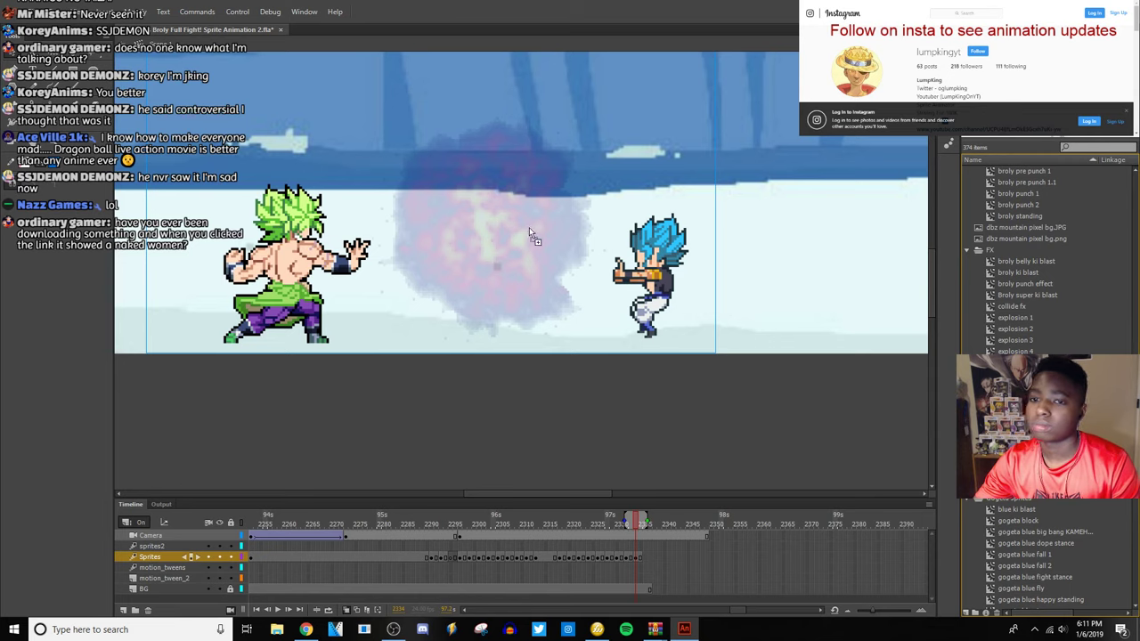
pyautogui.moveTo(454, 217); pyautogui.dragTo(507, 263)
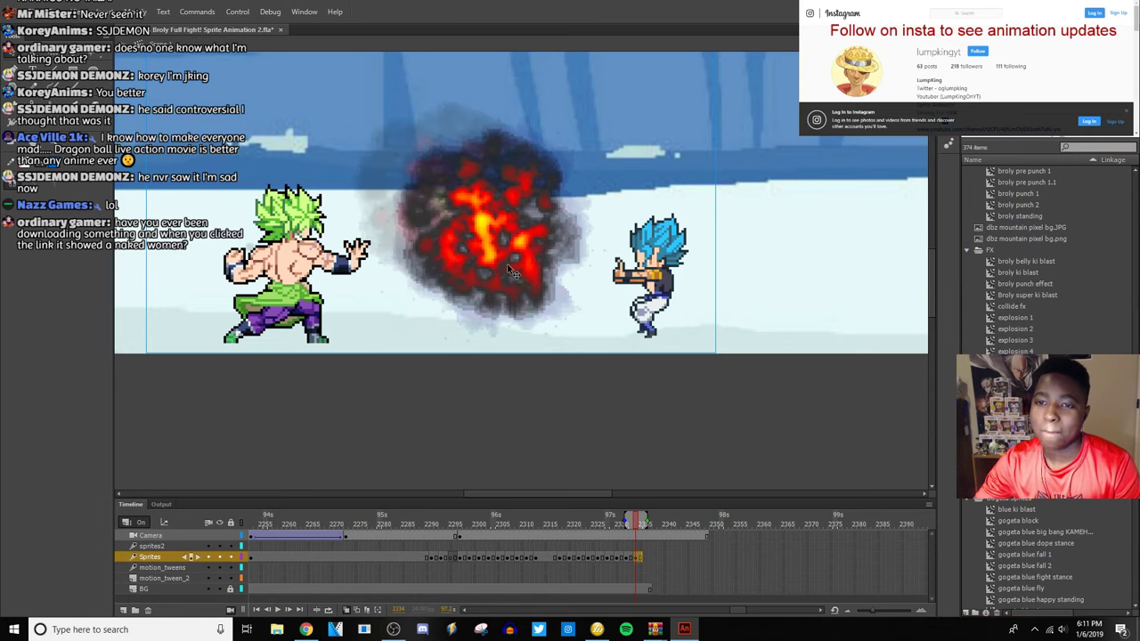
pyautogui.click(647, 559)
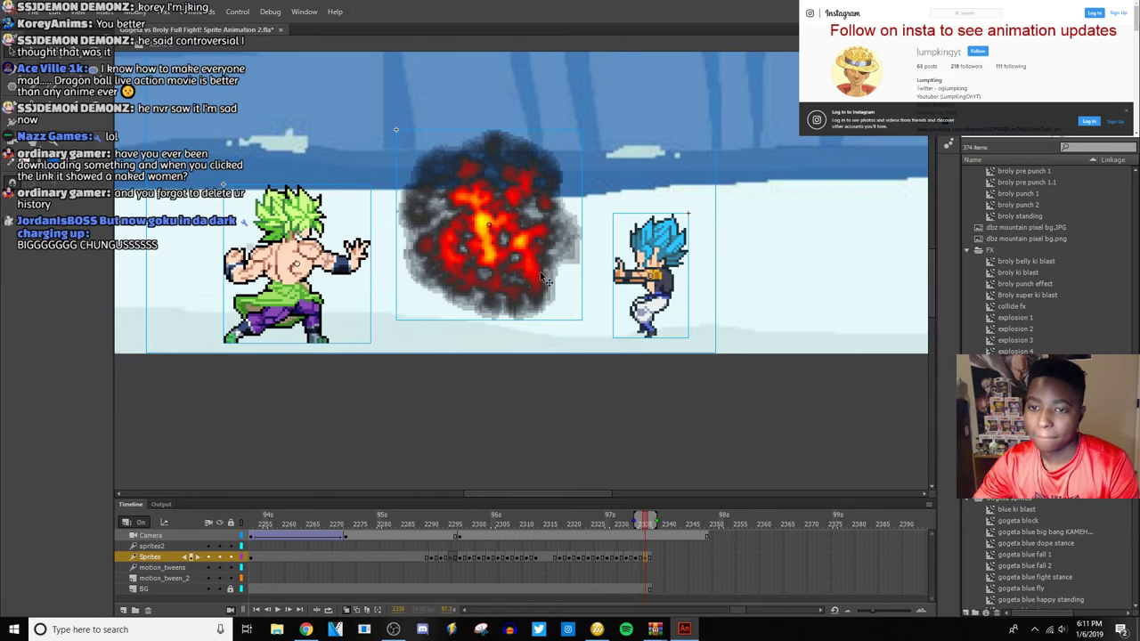
pyautogui.press('.')
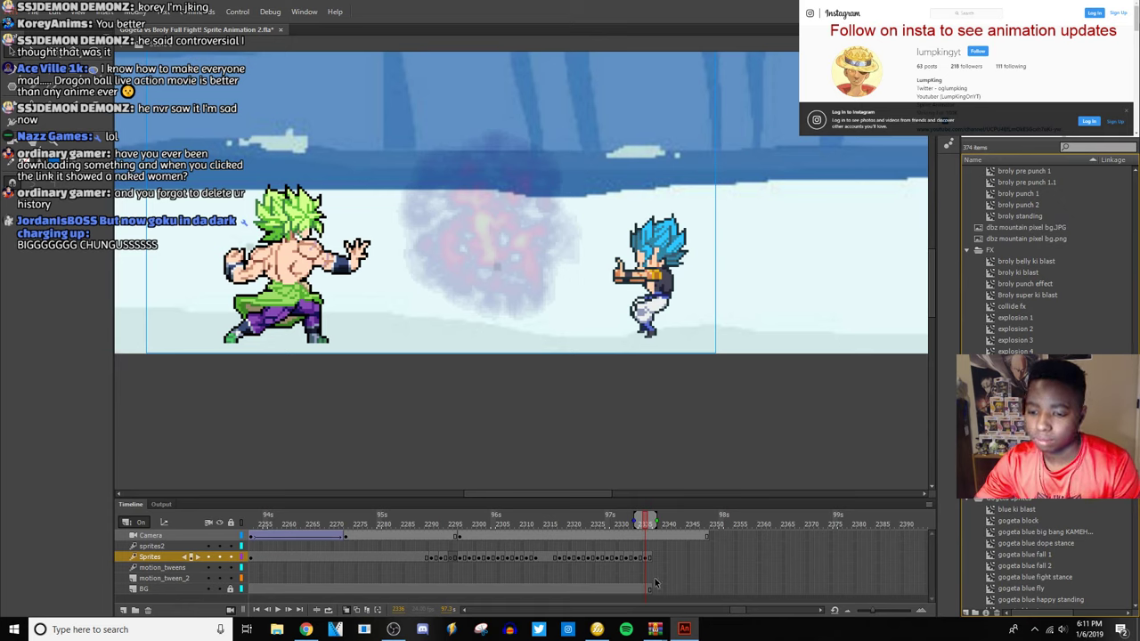
pyautogui.moveTo(642, 558); pyautogui.dragTo(645, 557)
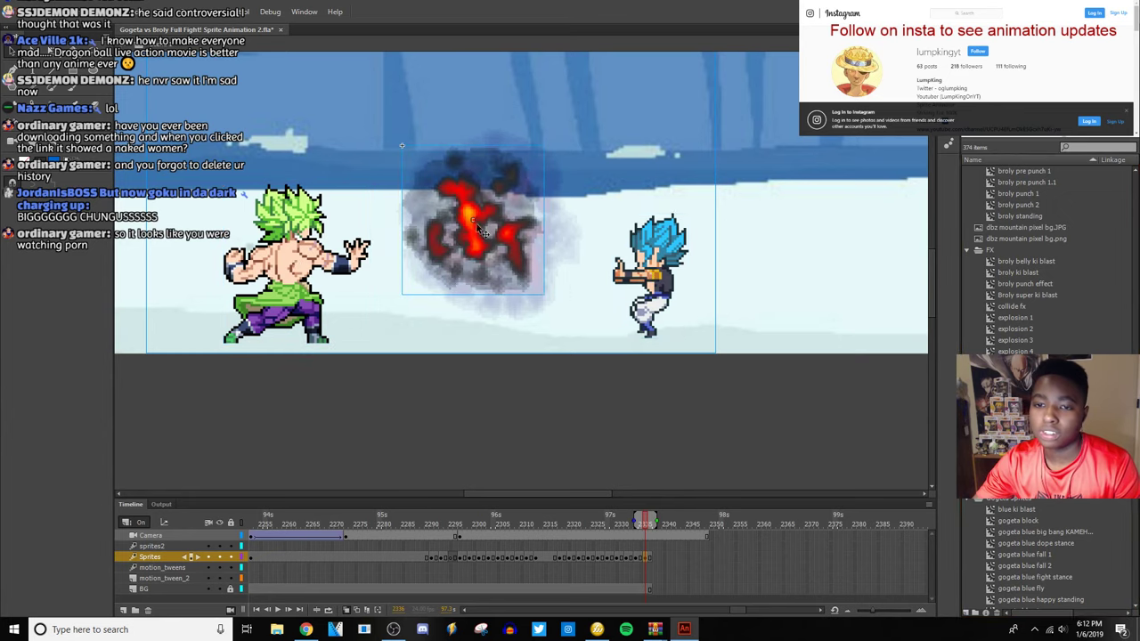
pyautogui.click(493, 245)
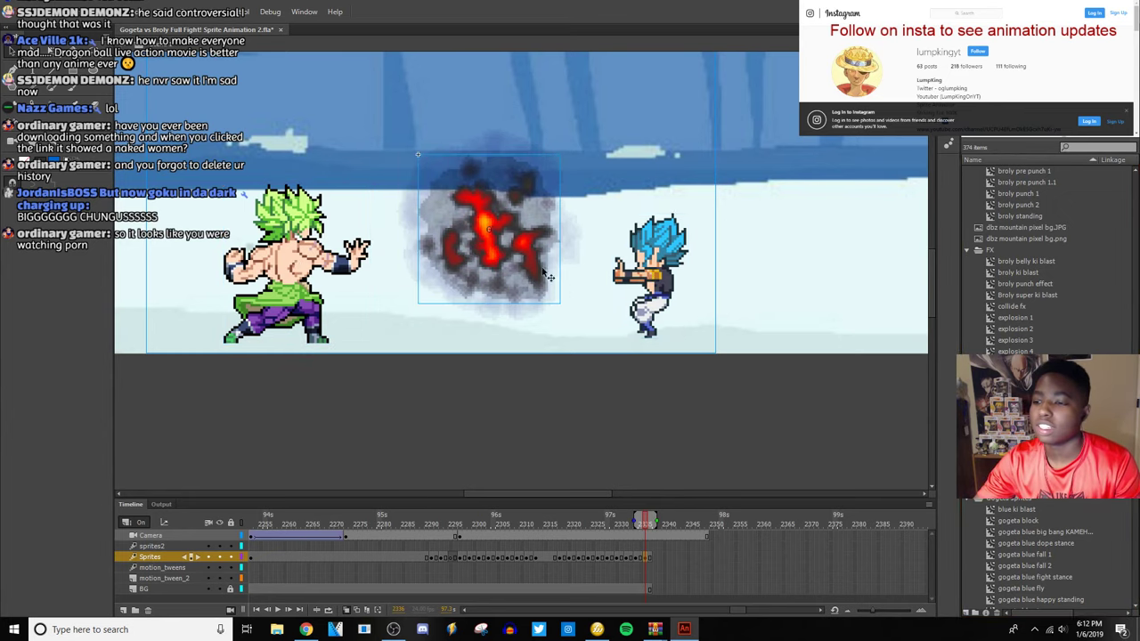
# Extend the Sprites layer with keyframes through frame 2338 and the BG layer to about frame 2370, saving the file.
pyautogui.click(650, 557)
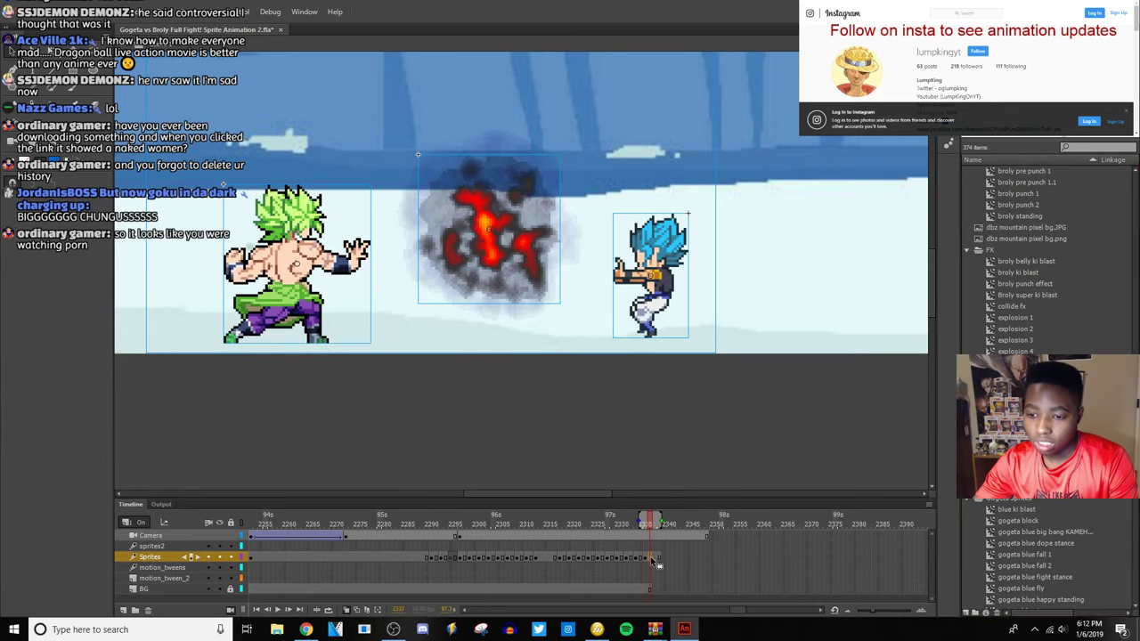
pyautogui.click(654, 558)
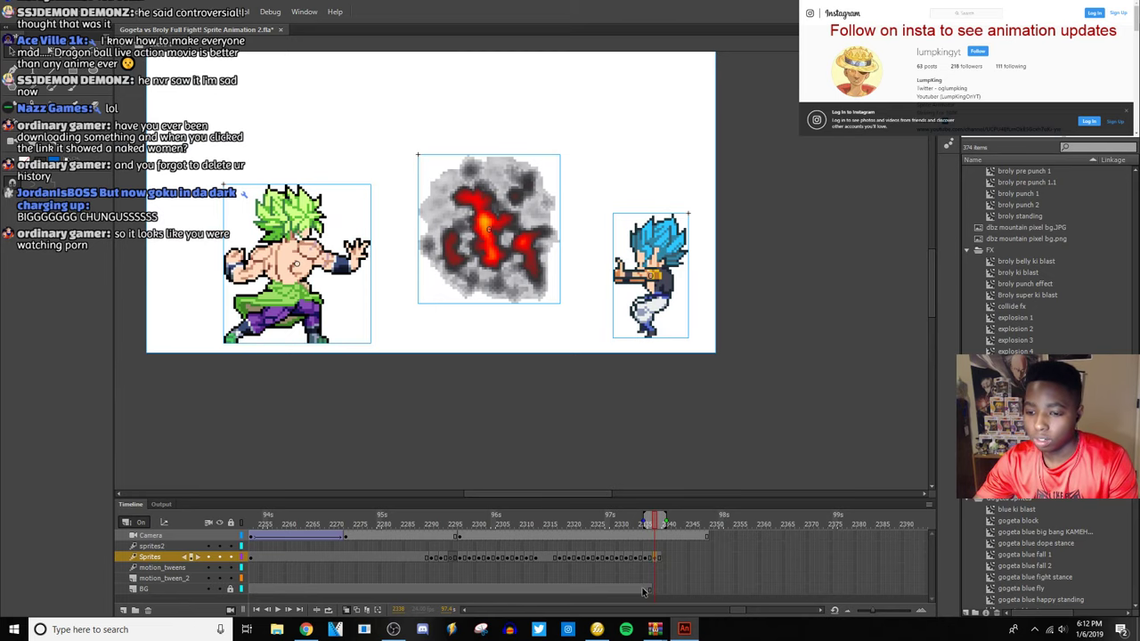
pyautogui.click(650, 590)
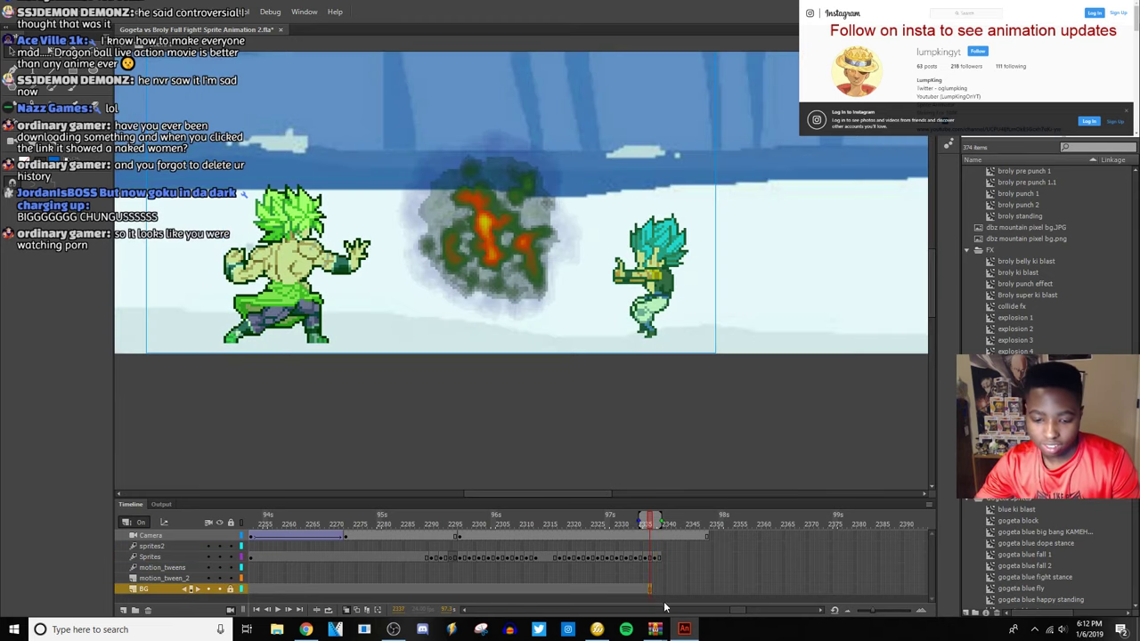
pyautogui.press('F5')
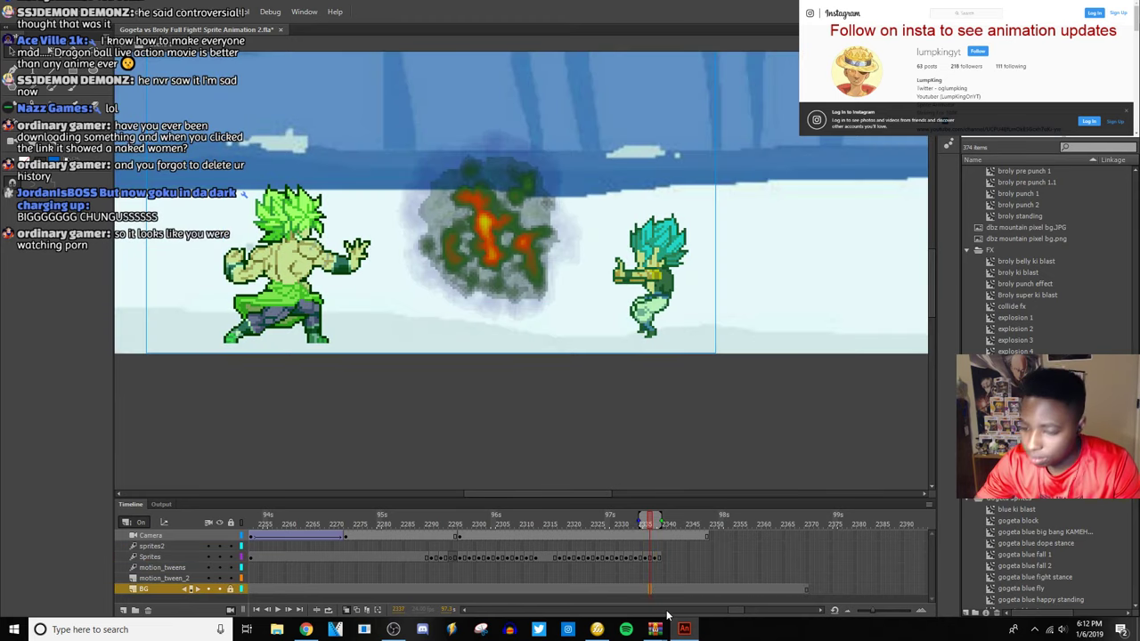
pyautogui.hotkey('ctrl', 's')
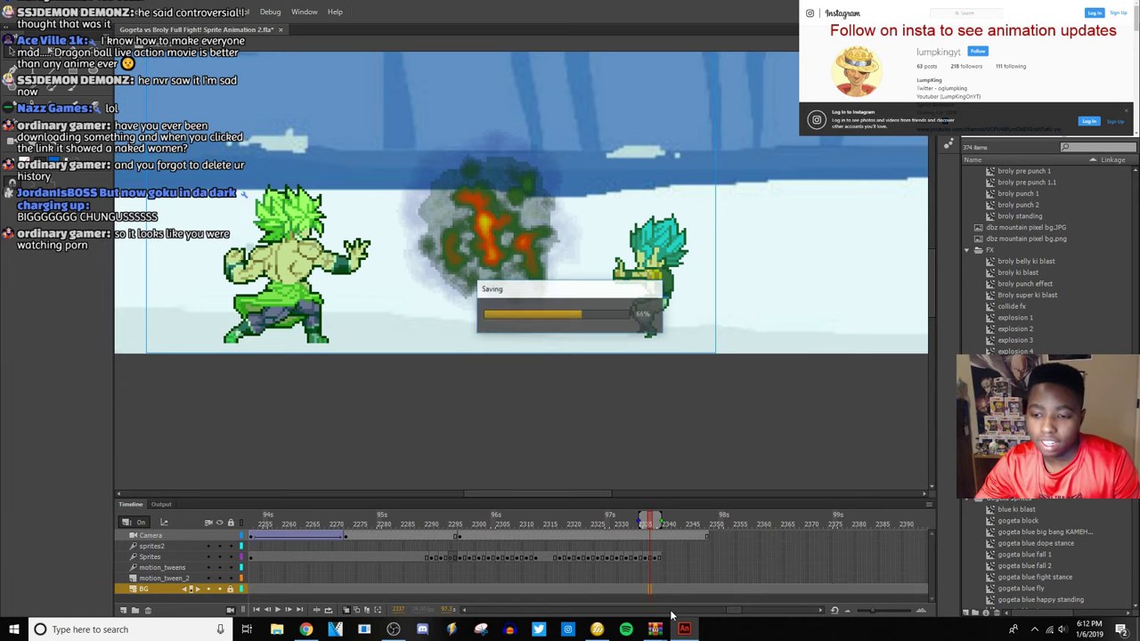
# At frame 2340, replace the explosion with the small fading explosion symbol, centred on the previous blast.
pyautogui.click(659, 557)
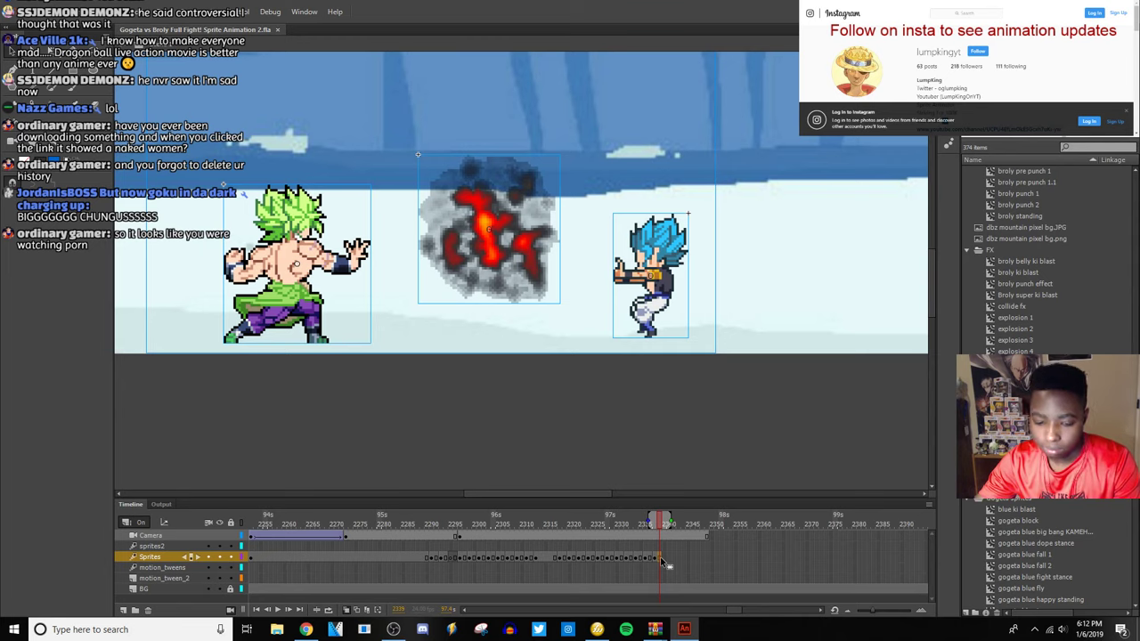
pyautogui.press('F6')
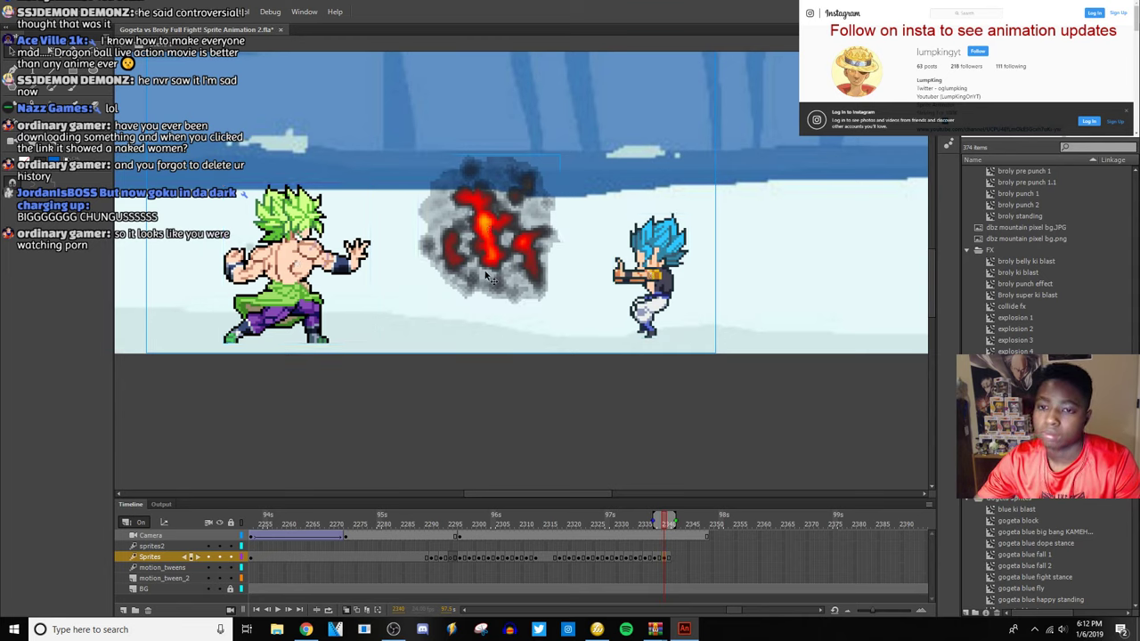
pyautogui.click(719, 331)
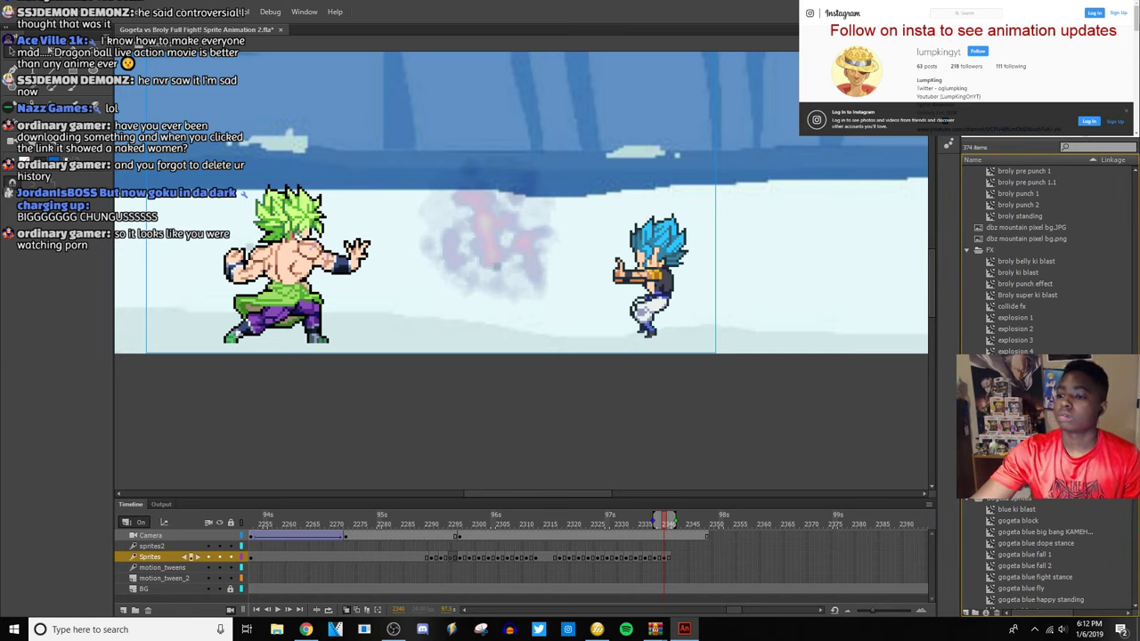
pyautogui.click(472, 258)
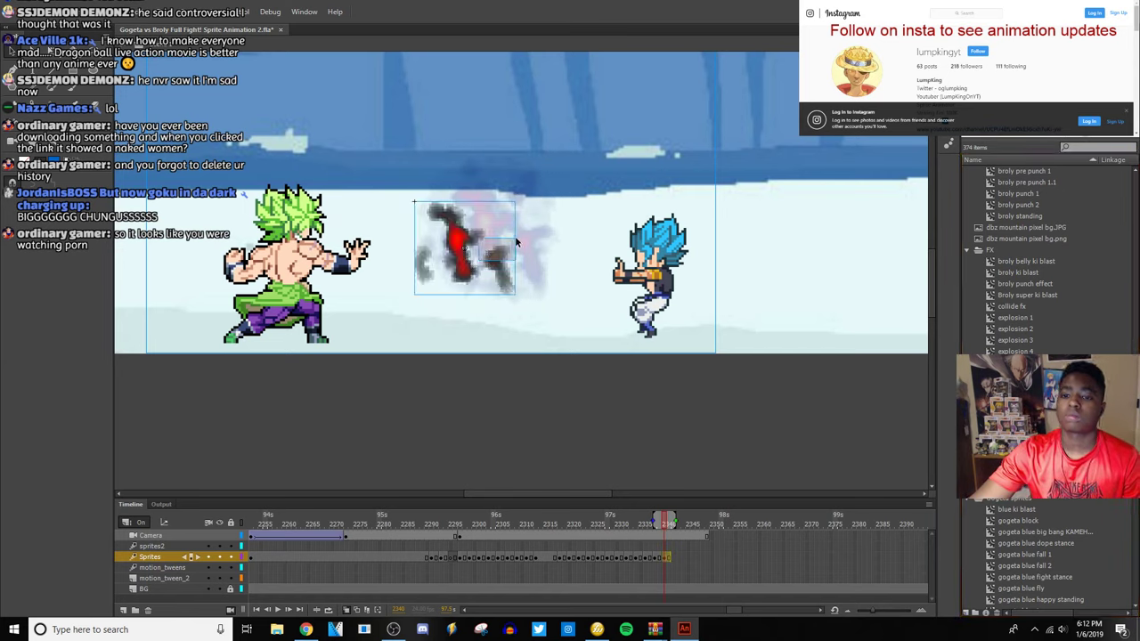
pyautogui.moveTo(469, 250); pyautogui.dragTo(505, 234)
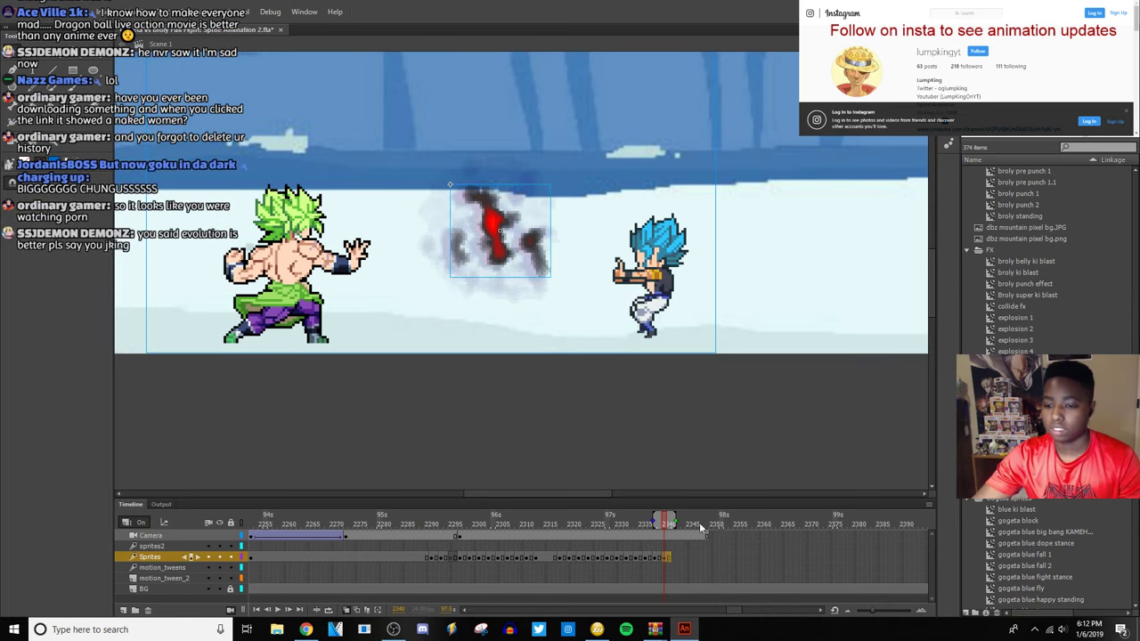
# Add a Sprites keyframe at frame 2342, delete the last explosion remnant there and save the file.
pyautogui.click(675, 581)
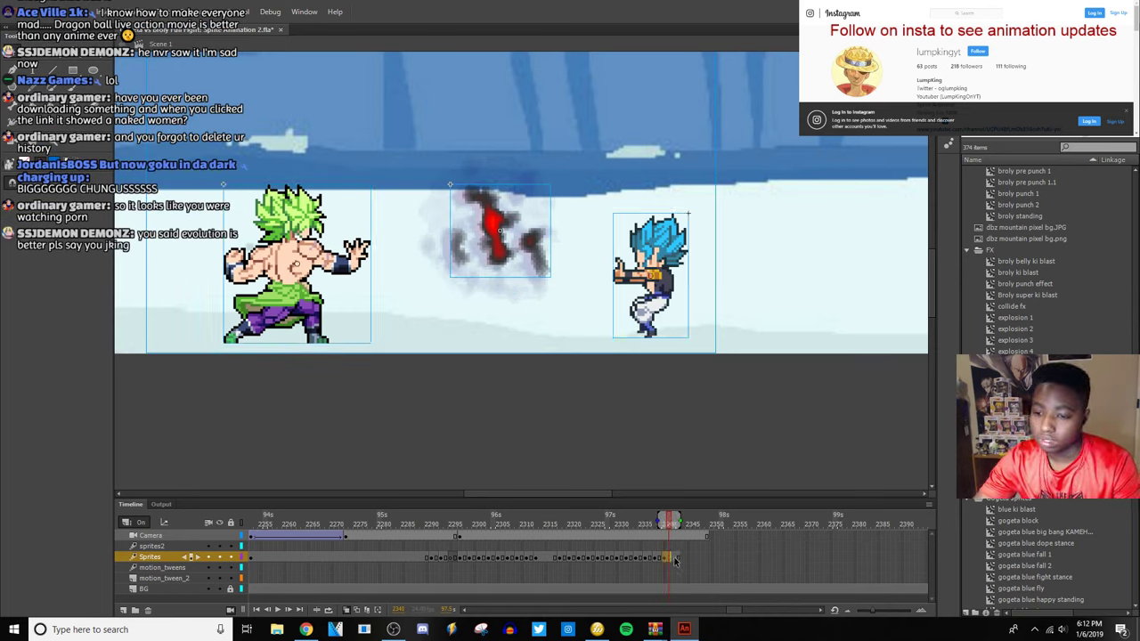
pyautogui.click(675, 559)
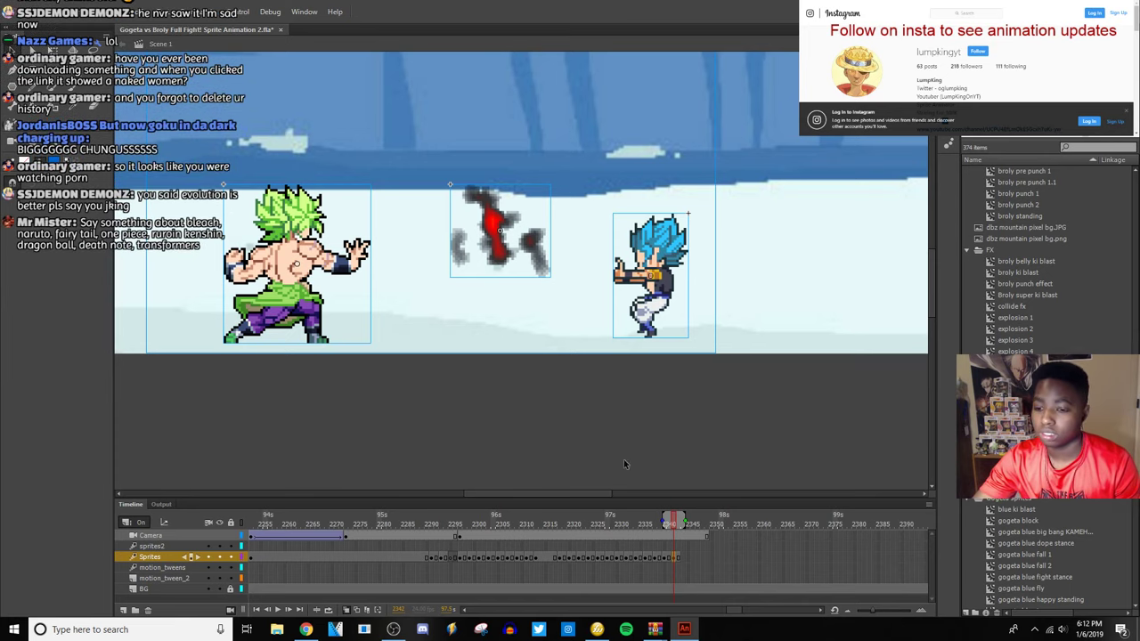
pyautogui.click(544, 308)
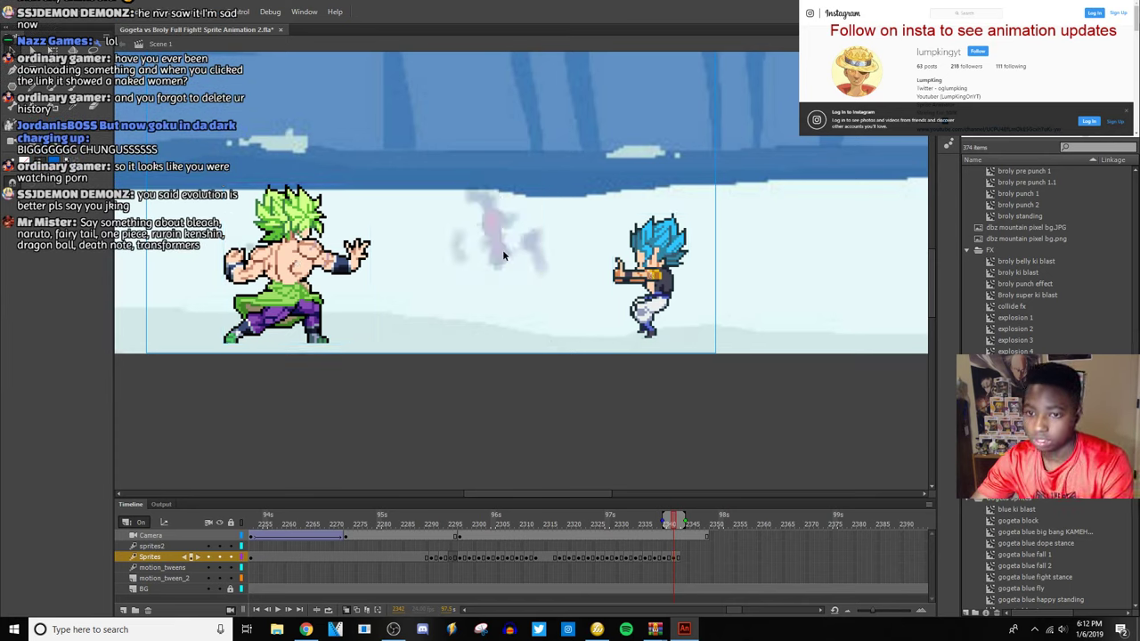
pyautogui.hotkey('ctrl', 's')
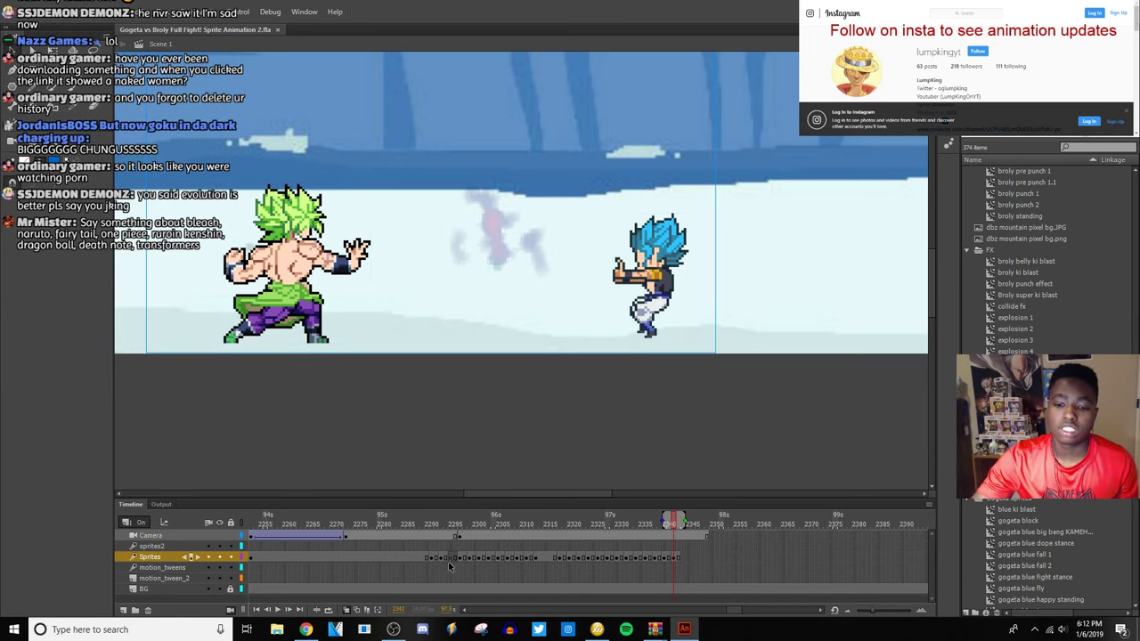
# Check the earlier Sprites frames, such as Broly's flying pose, and play the scene from frame 2232 to the end of the sequence.
pyautogui.click(446, 557)
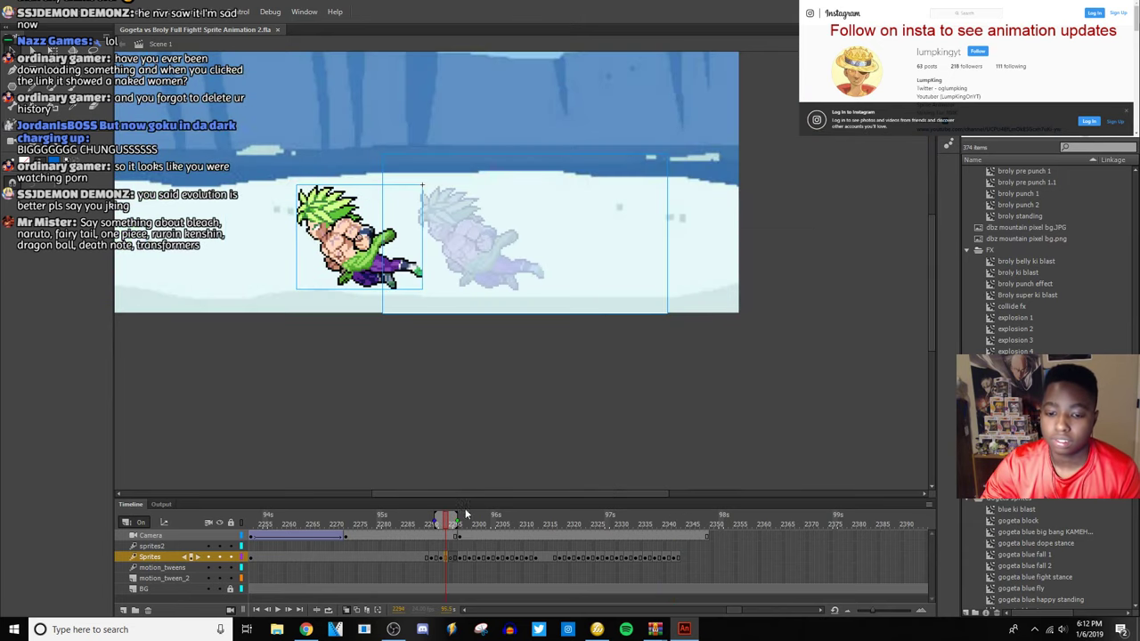
pyautogui.hotkey('ctrl', '=')
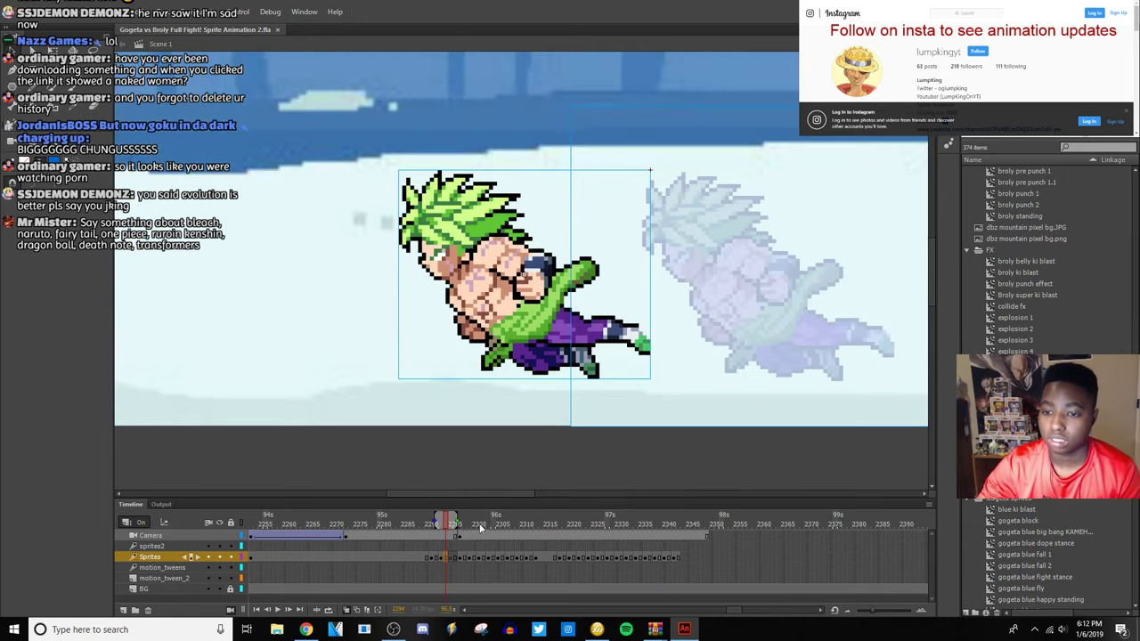
pyautogui.click(617, 441)
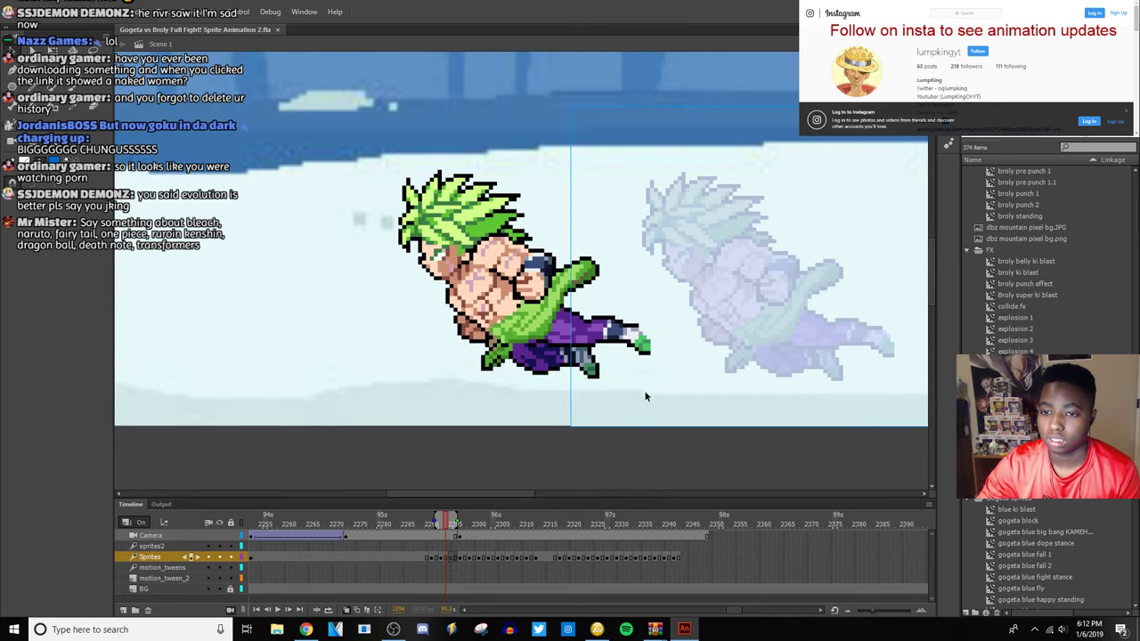
pyautogui.moveTo(530, 493); pyautogui.dragTo(592, 494)
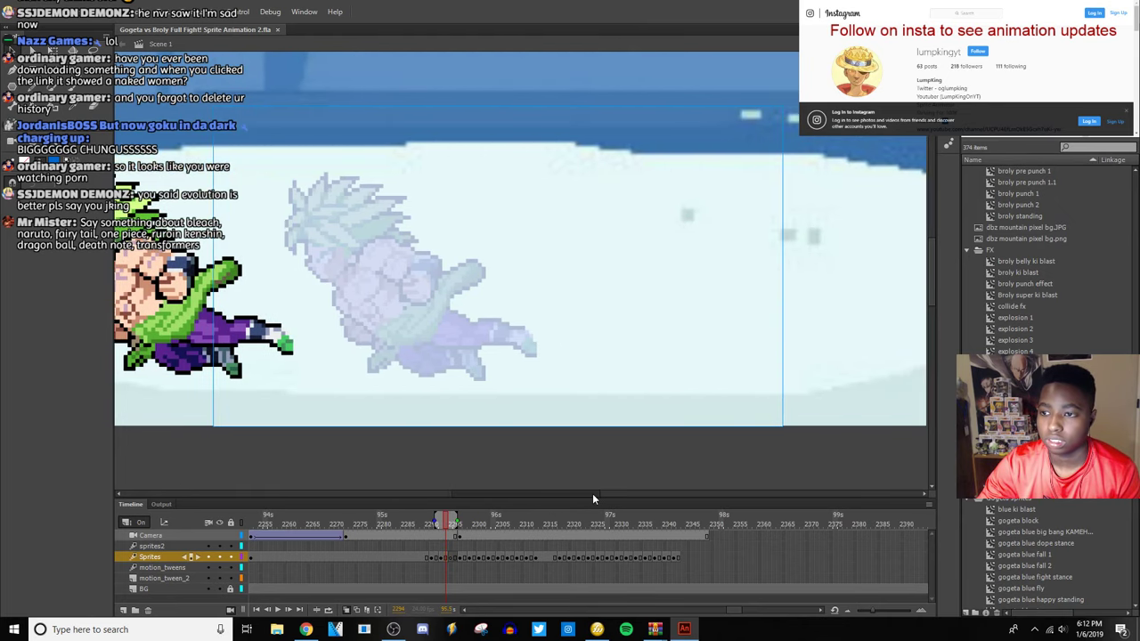
pyautogui.click(413, 558)
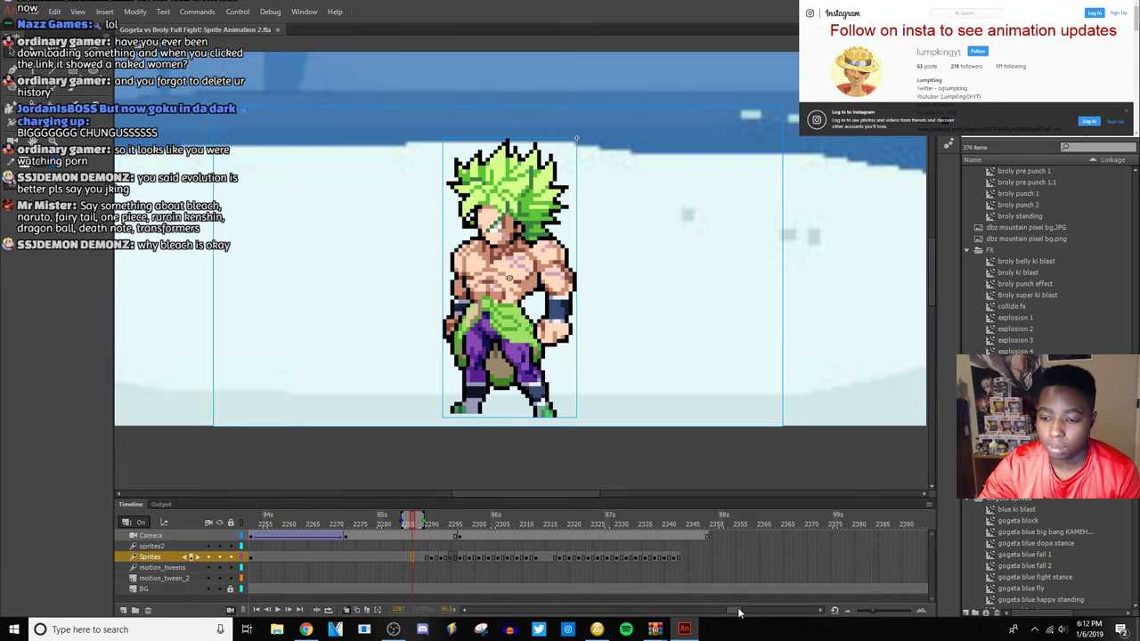
pyautogui.scroll(3, 732, 613)
pyautogui.click(300, 563)
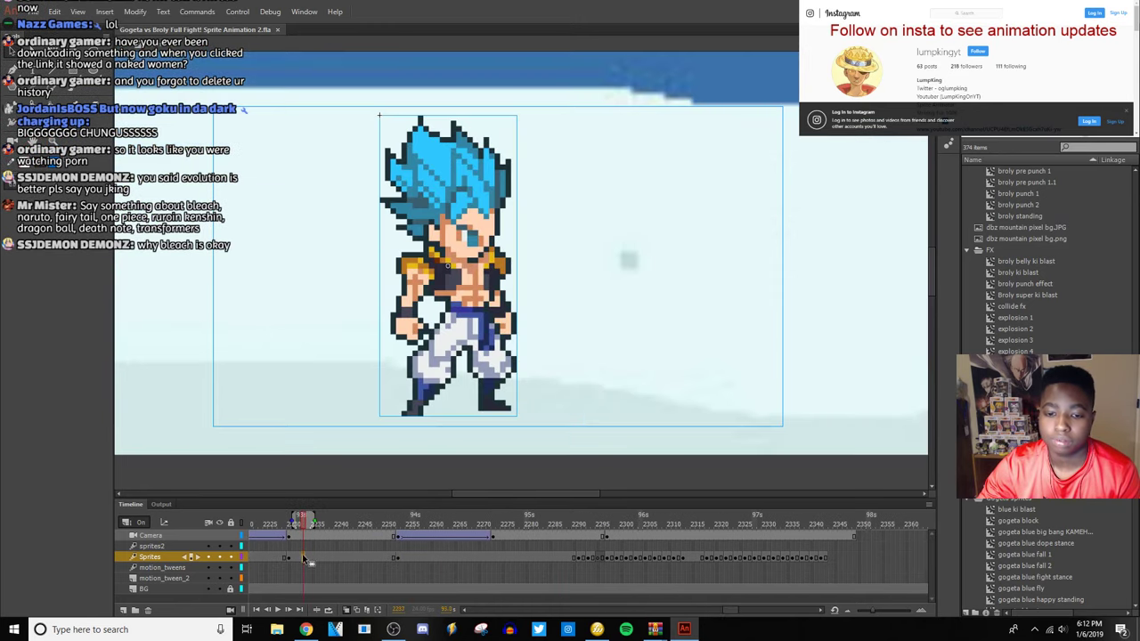
pyautogui.click(277, 610)
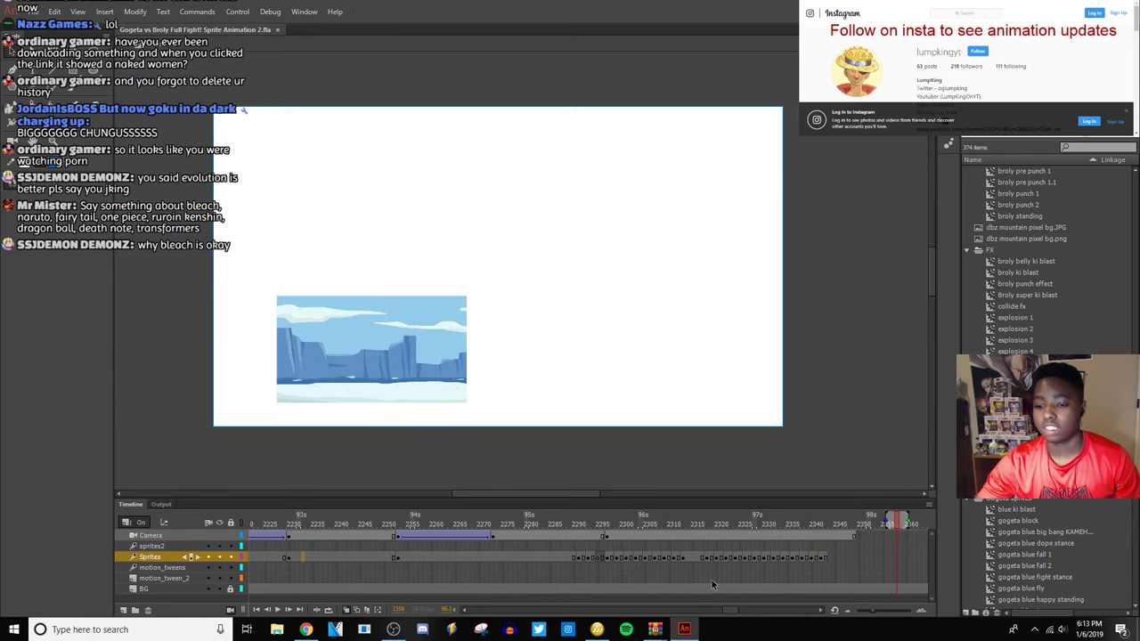
# Replay the sequence twice from about frame 2280 to review the ki blast collision and its explosion.
pyautogui.click(526, 557)
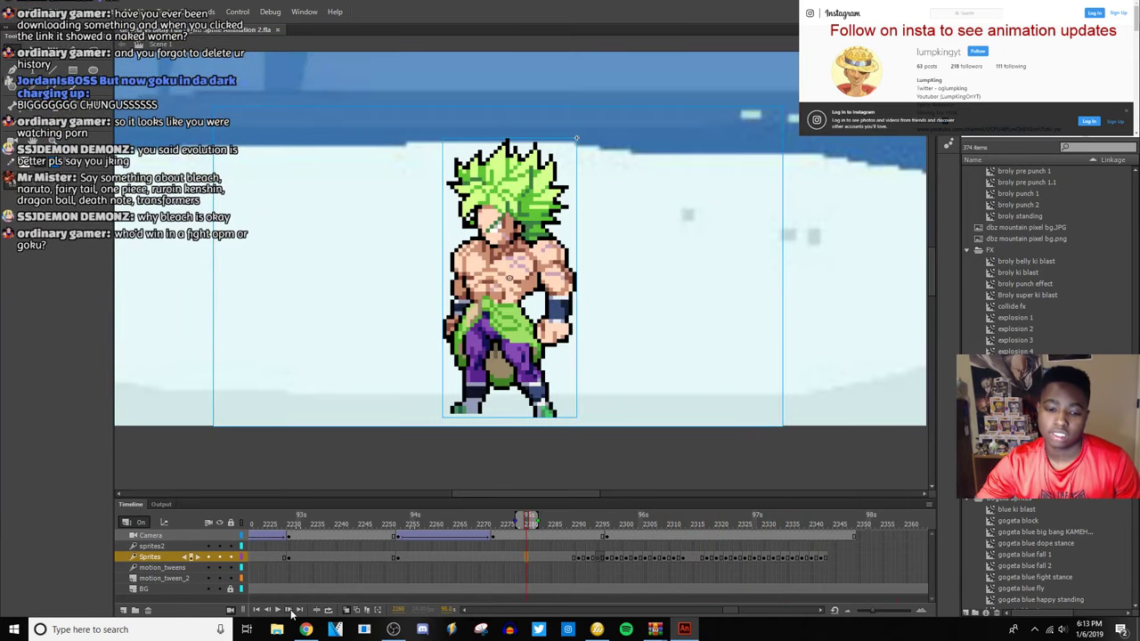
pyautogui.click(278, 610)
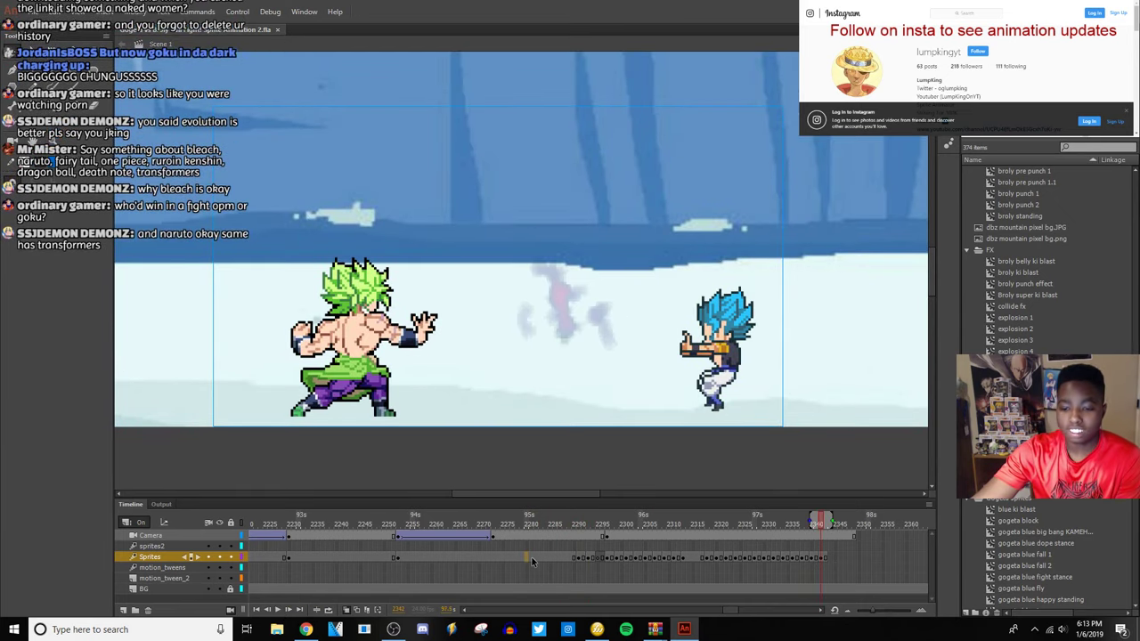
pyautogui.click(532, 560)
pyautogui.click(277, 611)
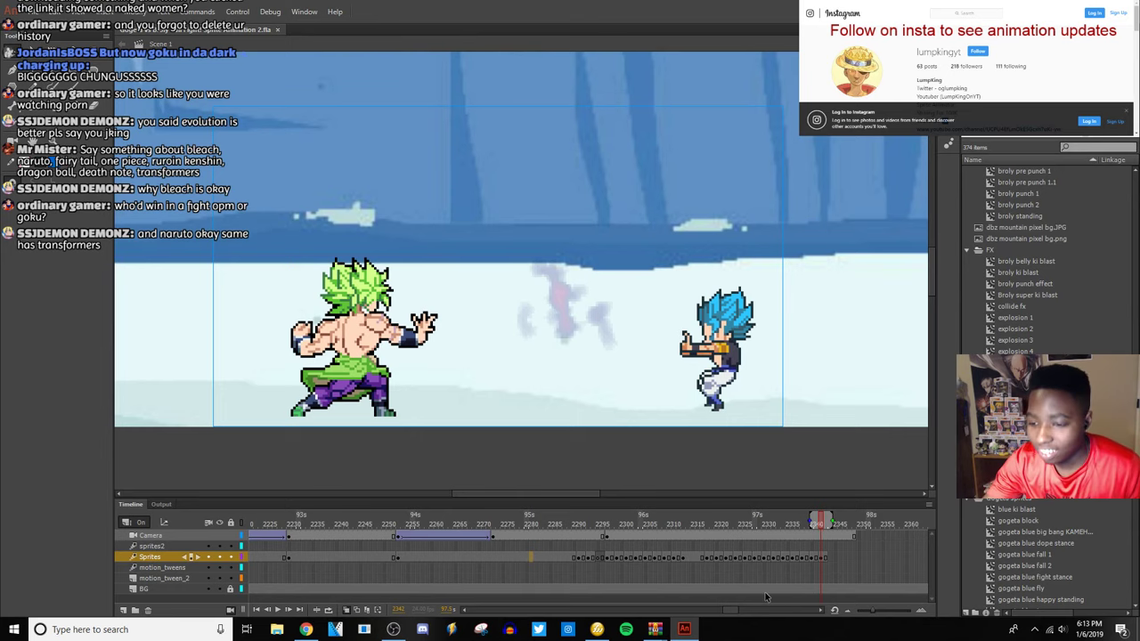
# Add a Sprites keyframe at frame 2344, delete both fighters there and save the file.
pyautogui.moveTo(730, 612); pyautogui.dragTo(737, 612)
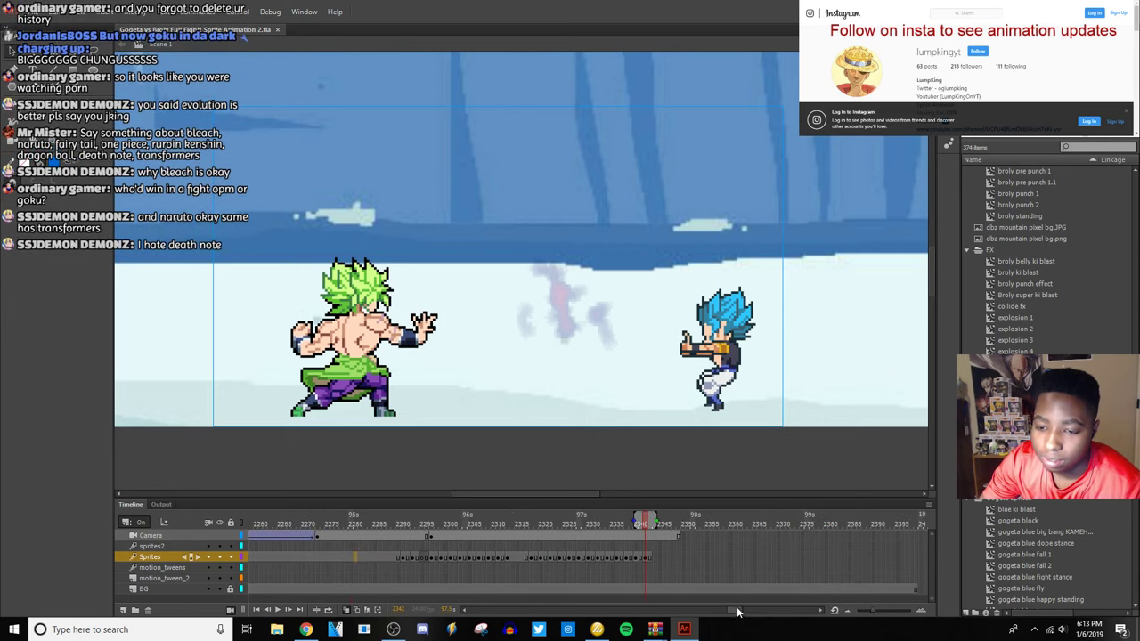
pyautogui.click(650, 559)
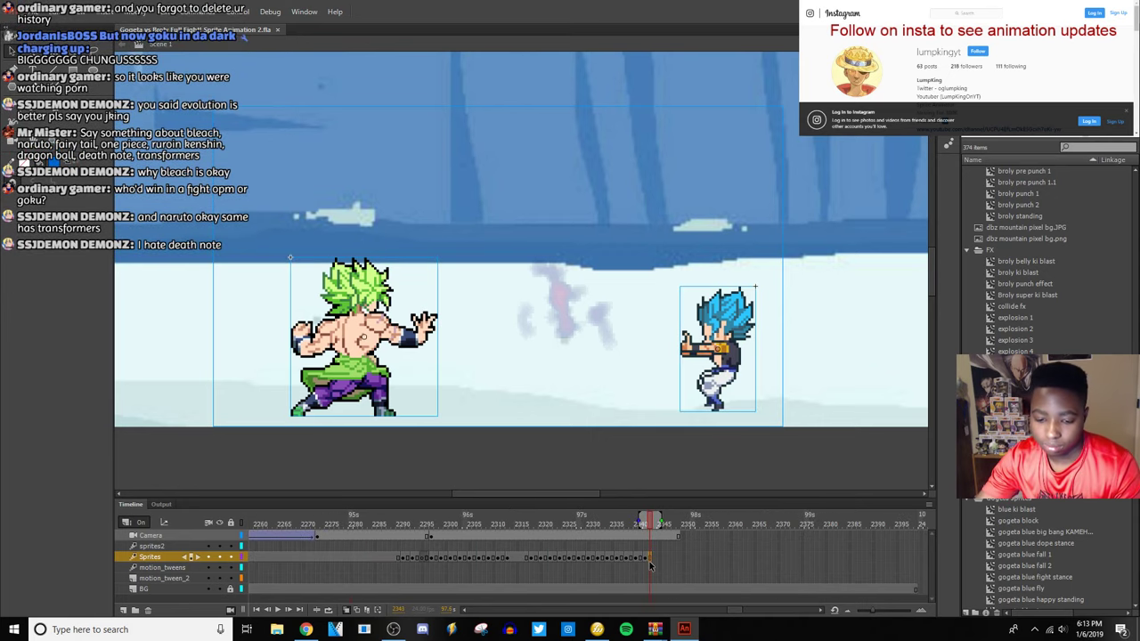
pyautogui.click(659, 559)
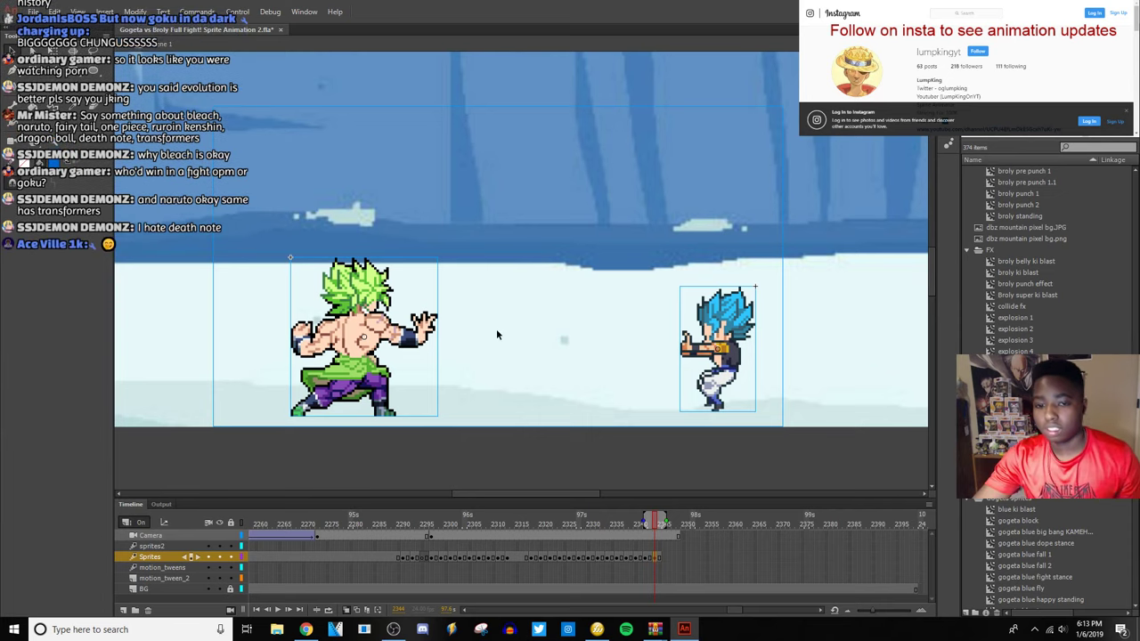
pyautogui.doubleClick(508, 359)
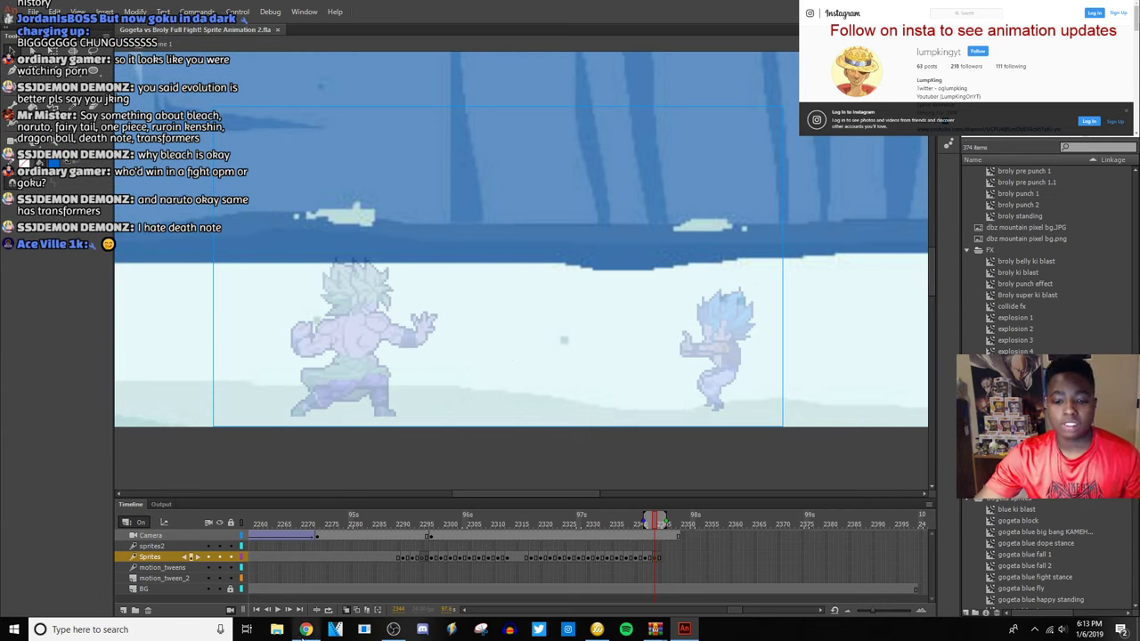
# Switch to Chrome, look over the YouTube notifications and read through the live dashboard's stream chat.
pyautogui.click(306, 630)
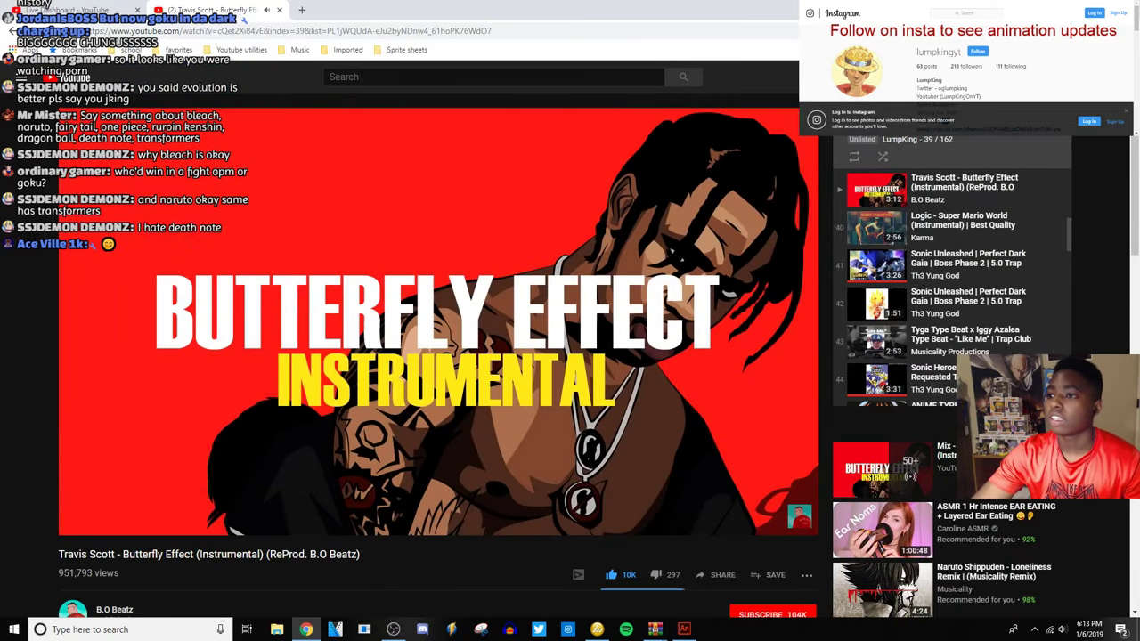
pyautogui.click(1059, 76)
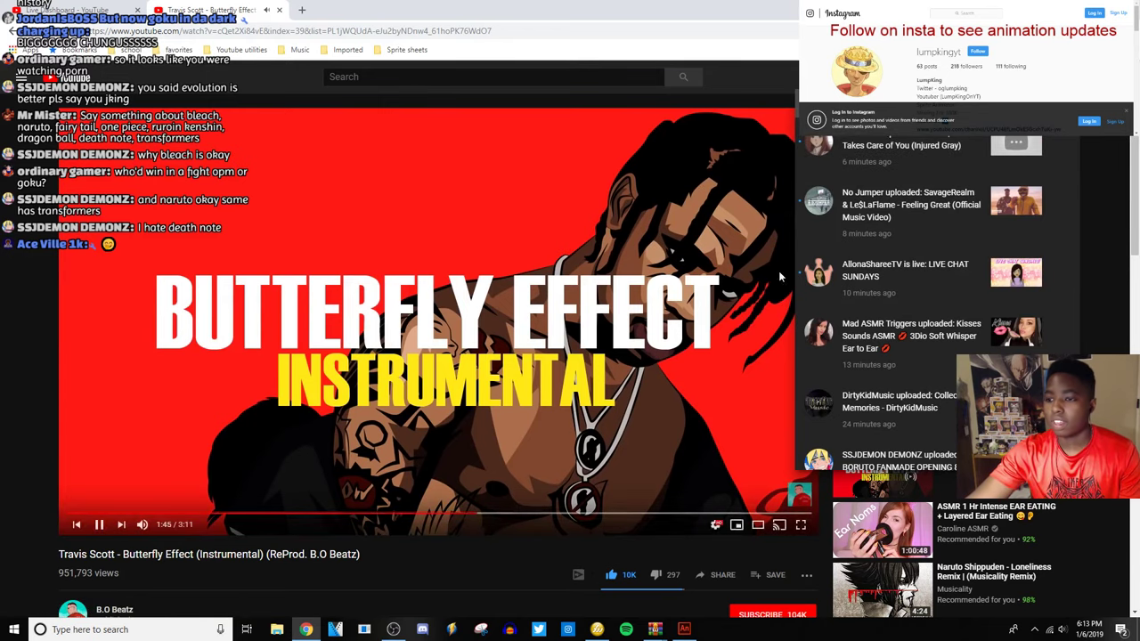
pyautogui.click(80, 10)
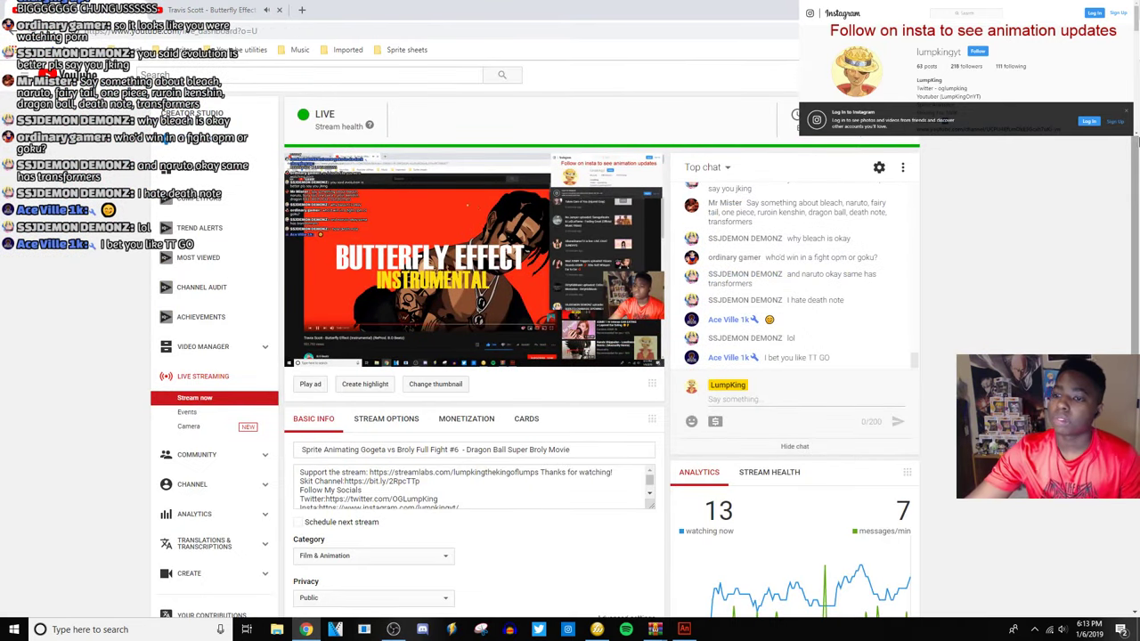
pyautogui.scroll(2, 863, 331)
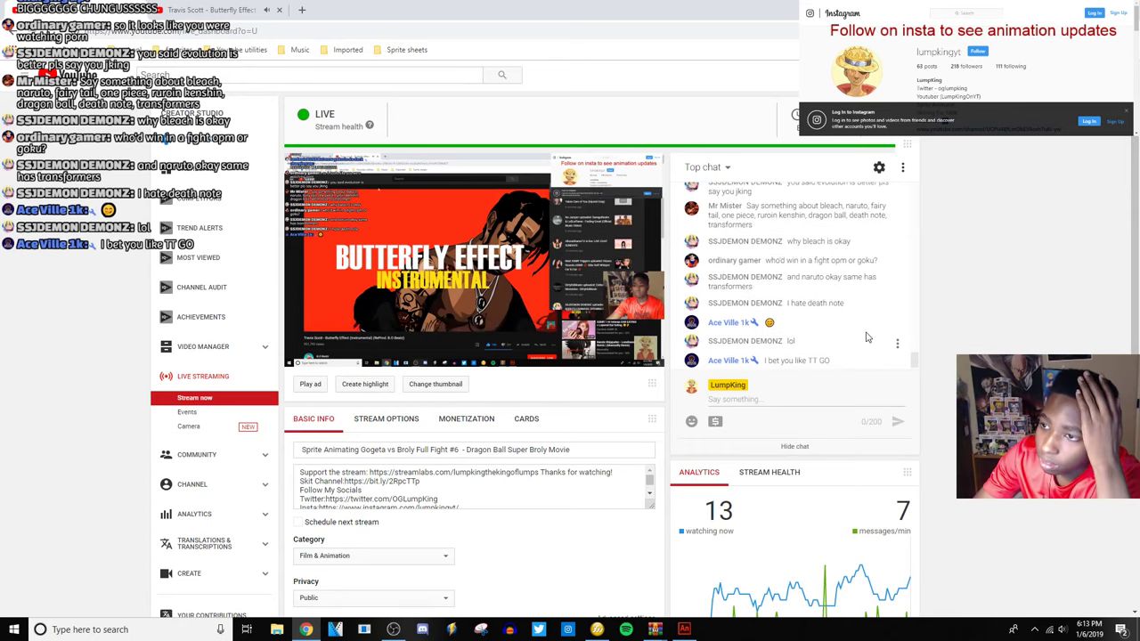
pyautogui.scroll(3, 861, 330)
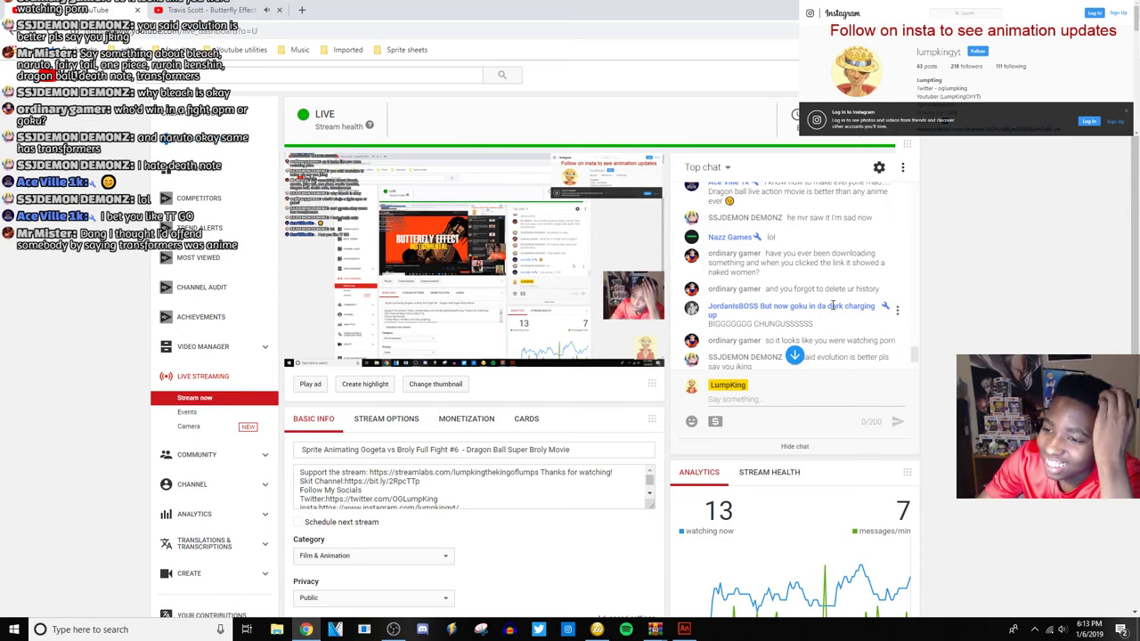
pyautogui.scroll(-2, 837, 301)
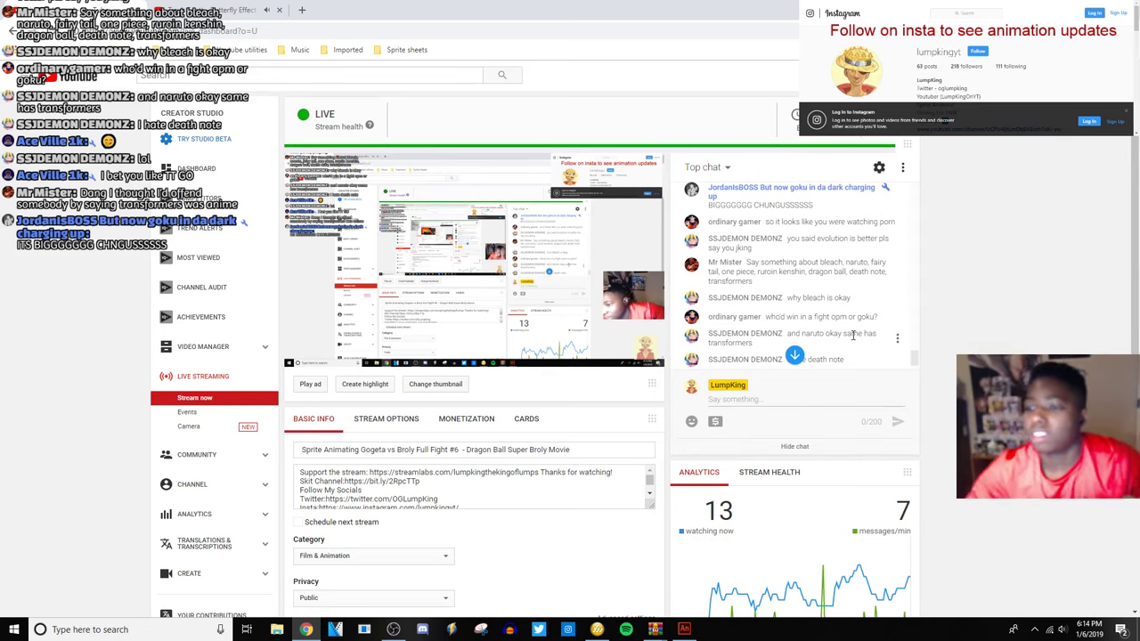
pyautogui.scroll(-3, 859, 267)
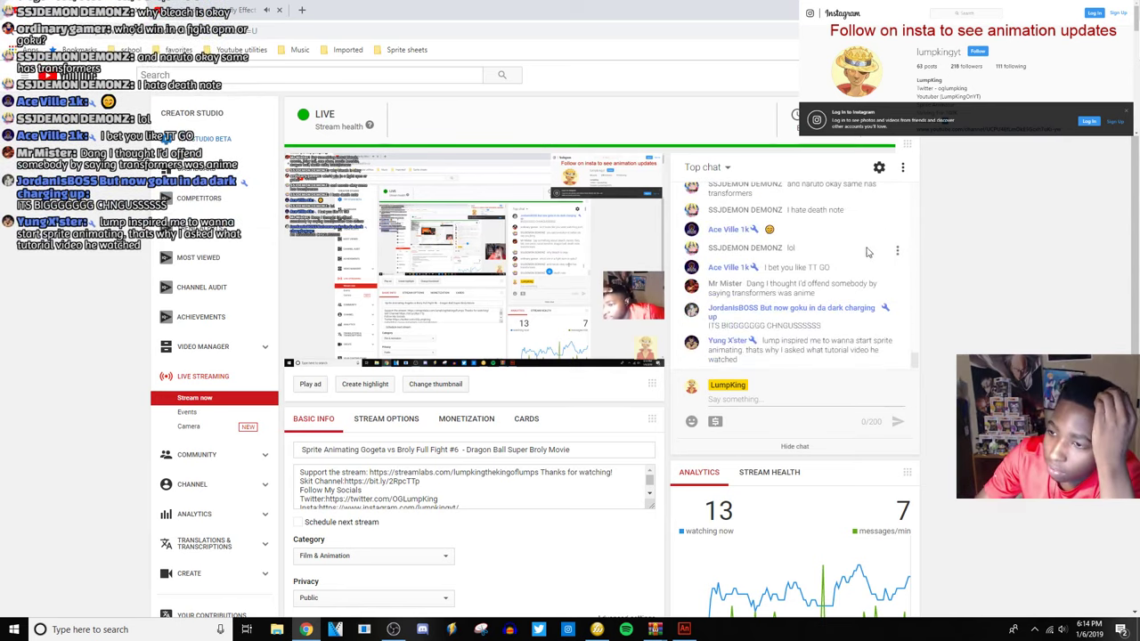
pyautogui.scroll(1, 871, 255)
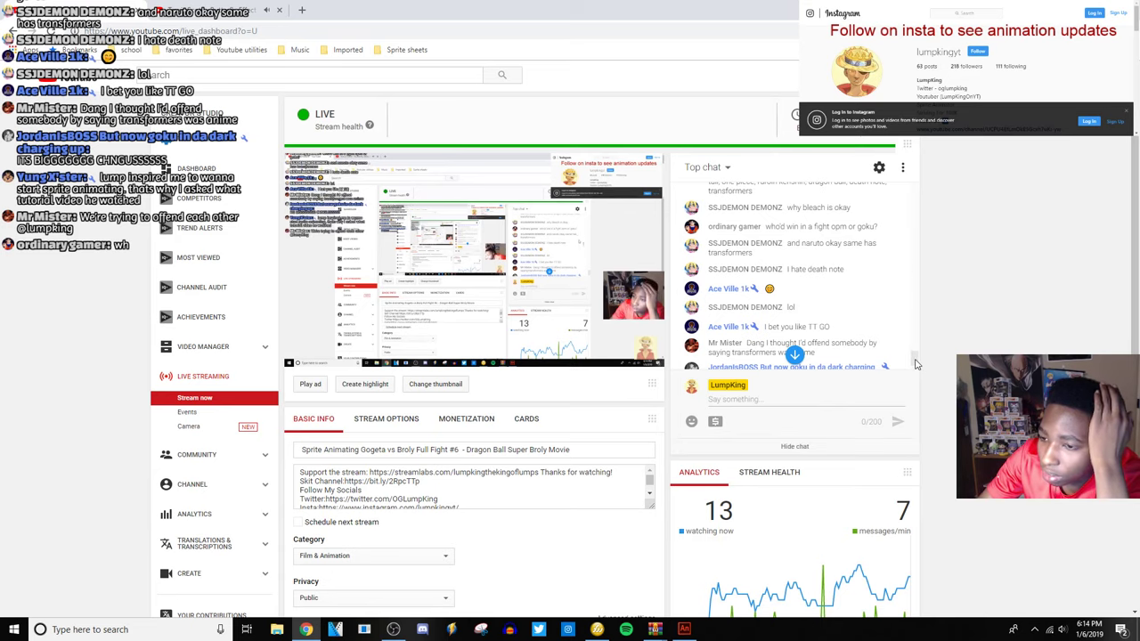
pyautogui.scroll(-2, 916, 364)
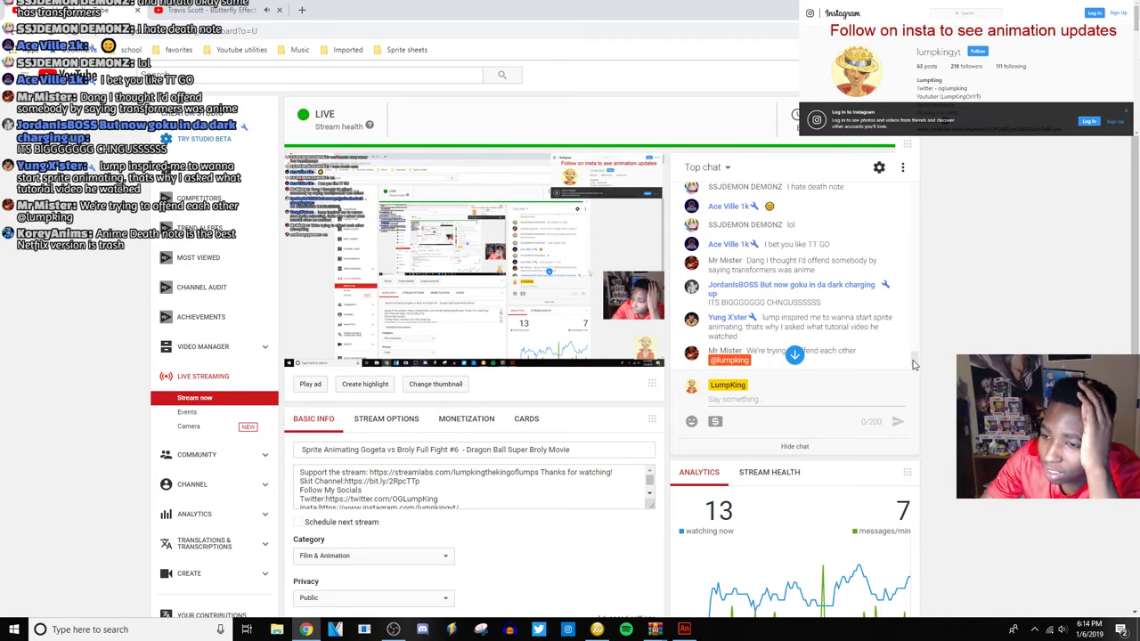
pyautogui.scroll(-2, 912, 365)
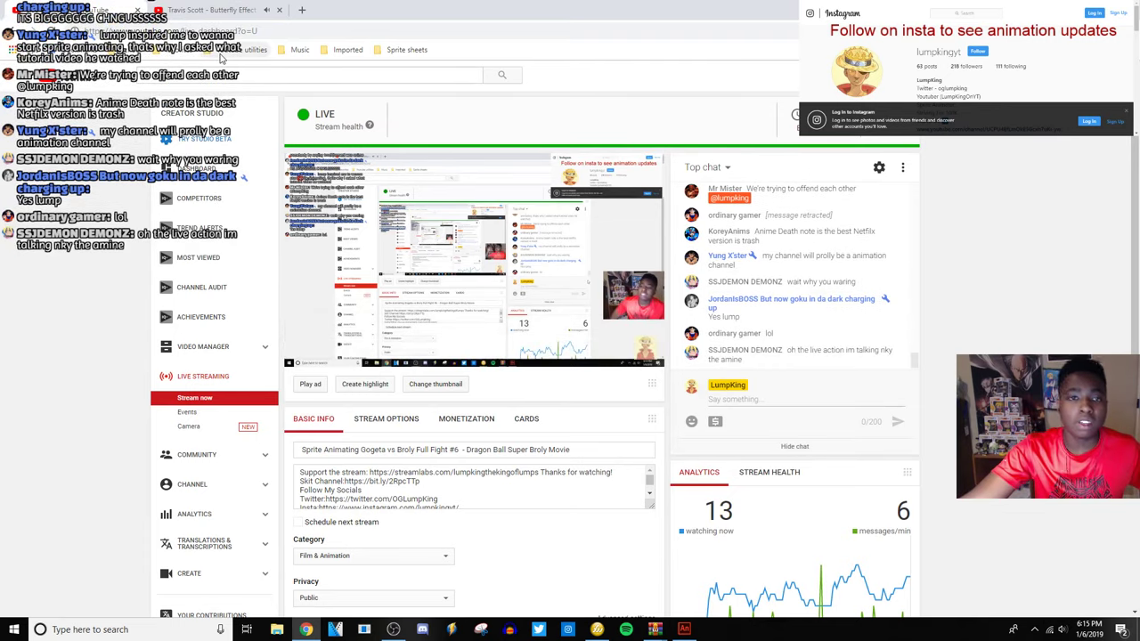
# Return to the instrumentals playlist on YouTube, browse further down and open the Trippie Redd - Topanga instrumental remake.
pyautogui.hotkey('ctrl', 'Tab')
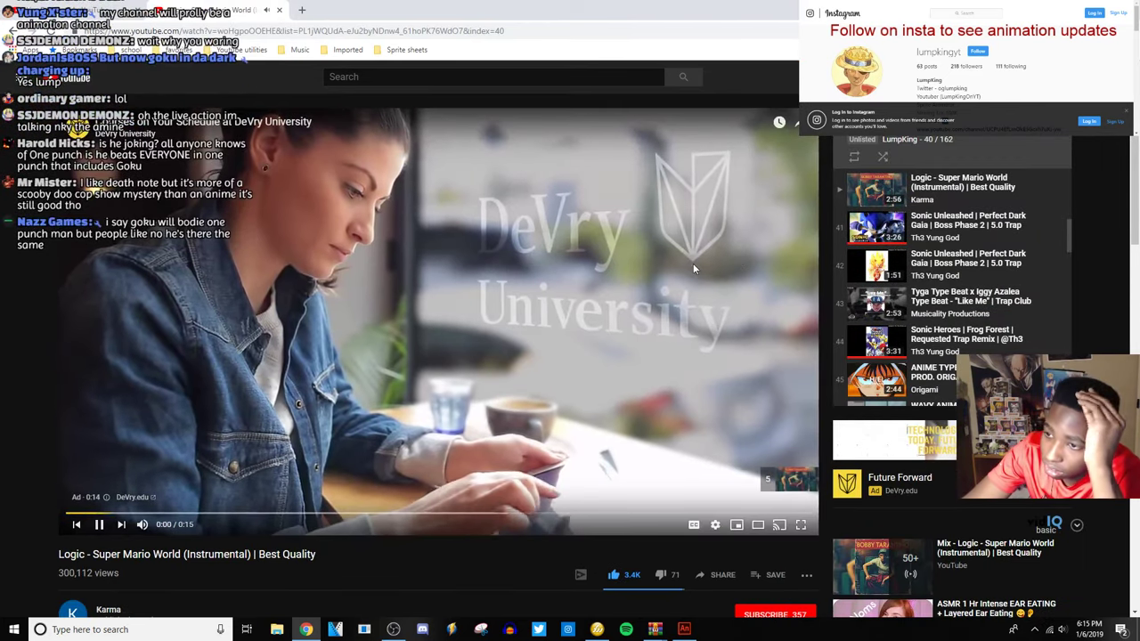
pyautogui.scroll(-3, 951, 277)
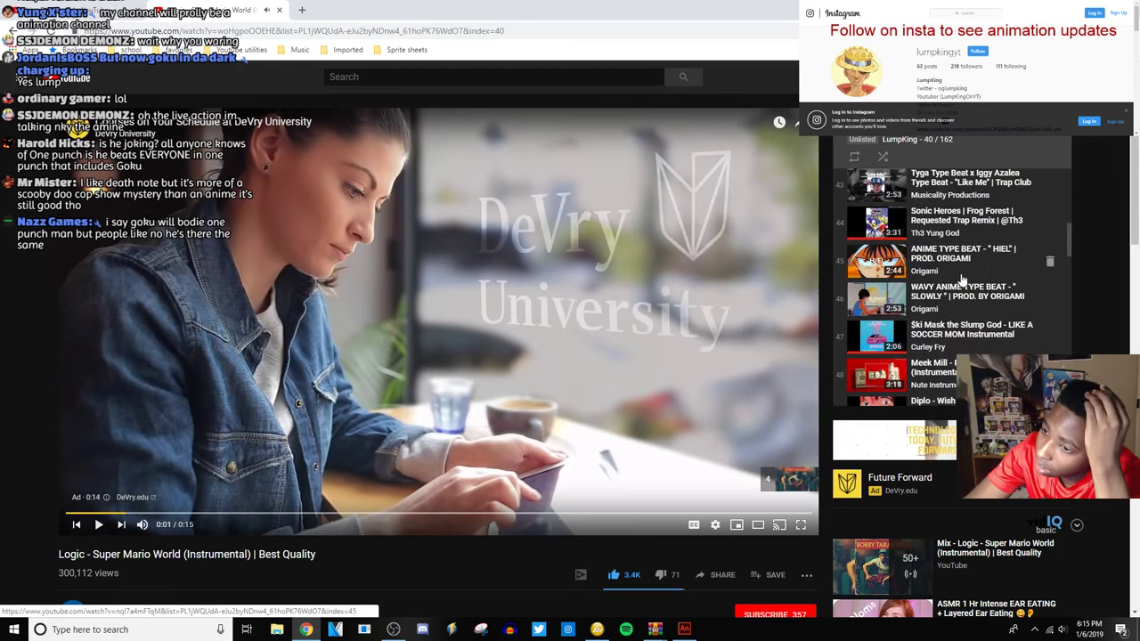
pyautogui.scroll(-3, 964, 282)
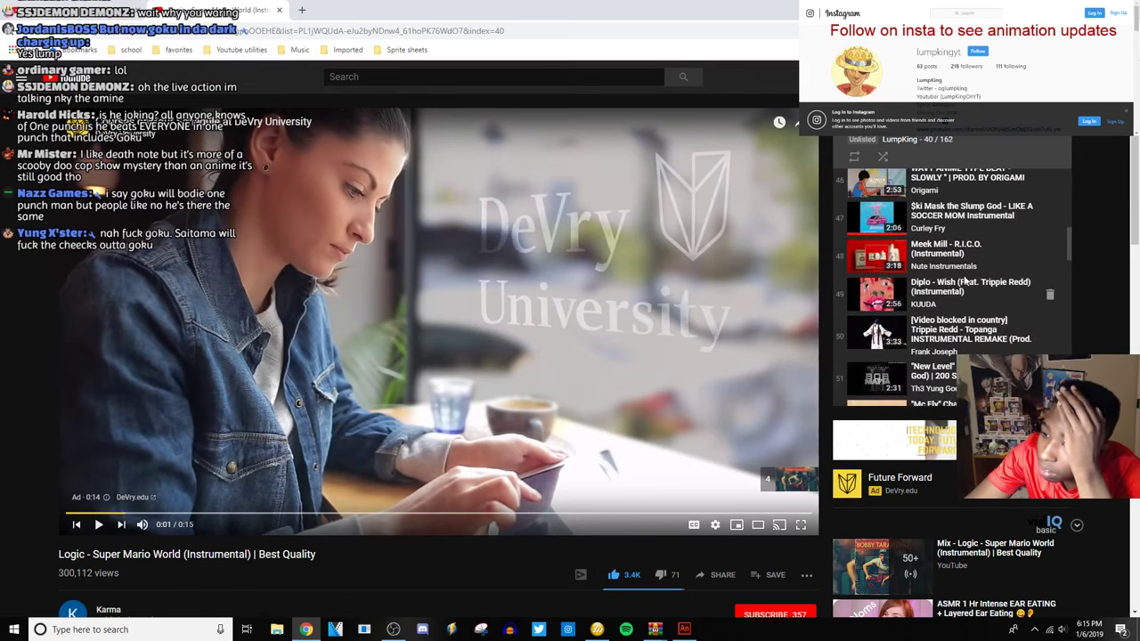
pyautogui.scroll(-2, 965, 281)
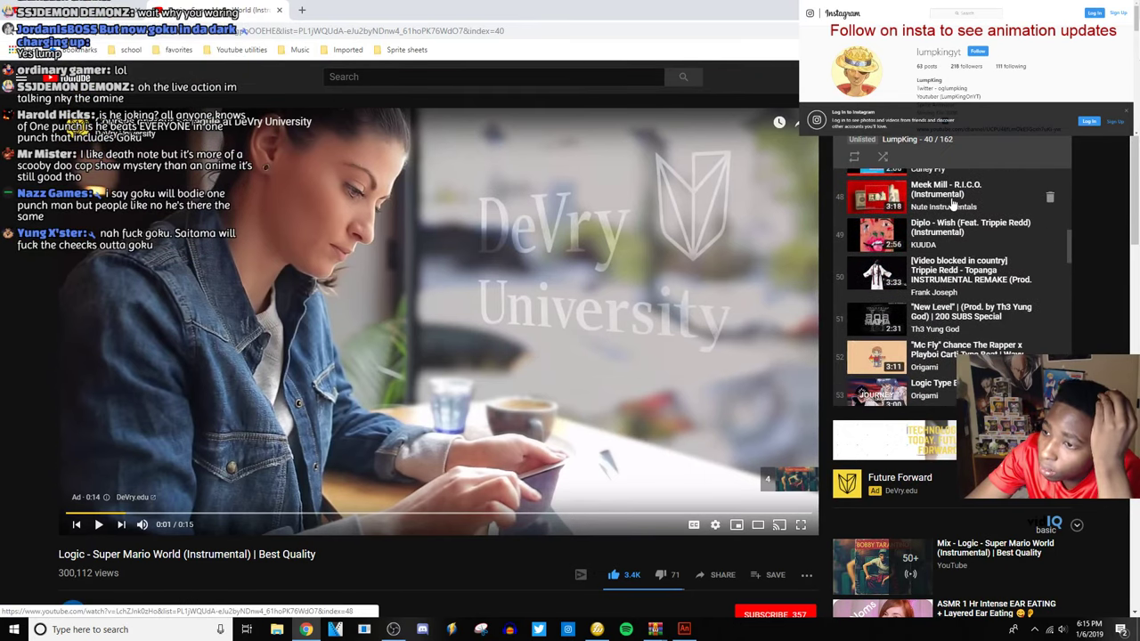
pyautogui.click(974, 272)
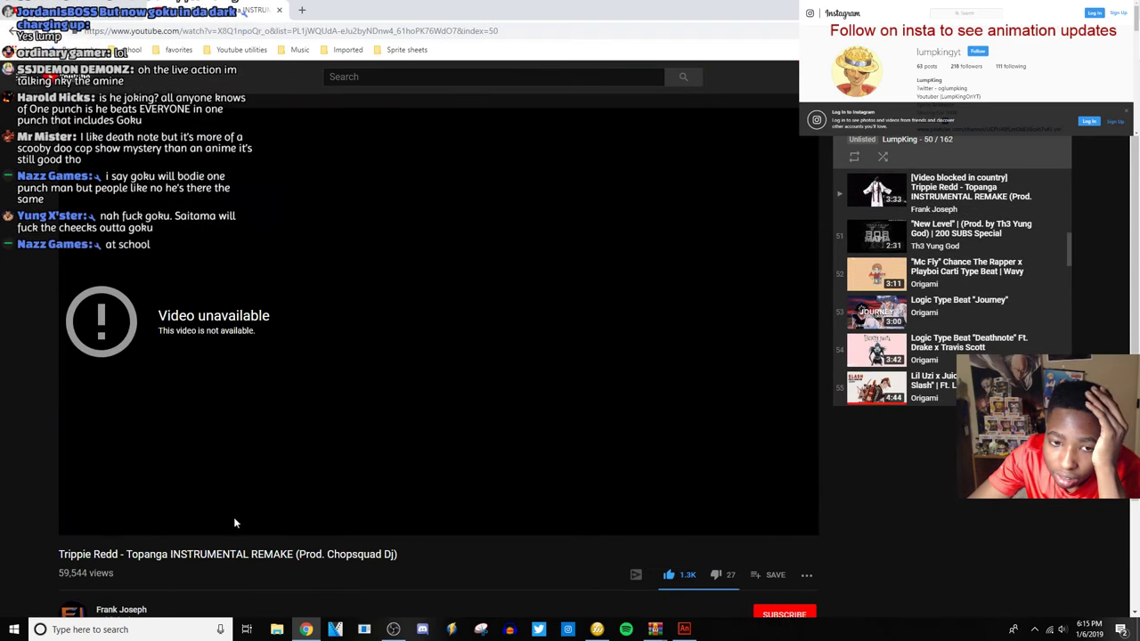
# Remove the blocked Topanga instrumental remake from the playlist and pause the "New Level" track.
pyautogui.scroll(1, 944, 242)
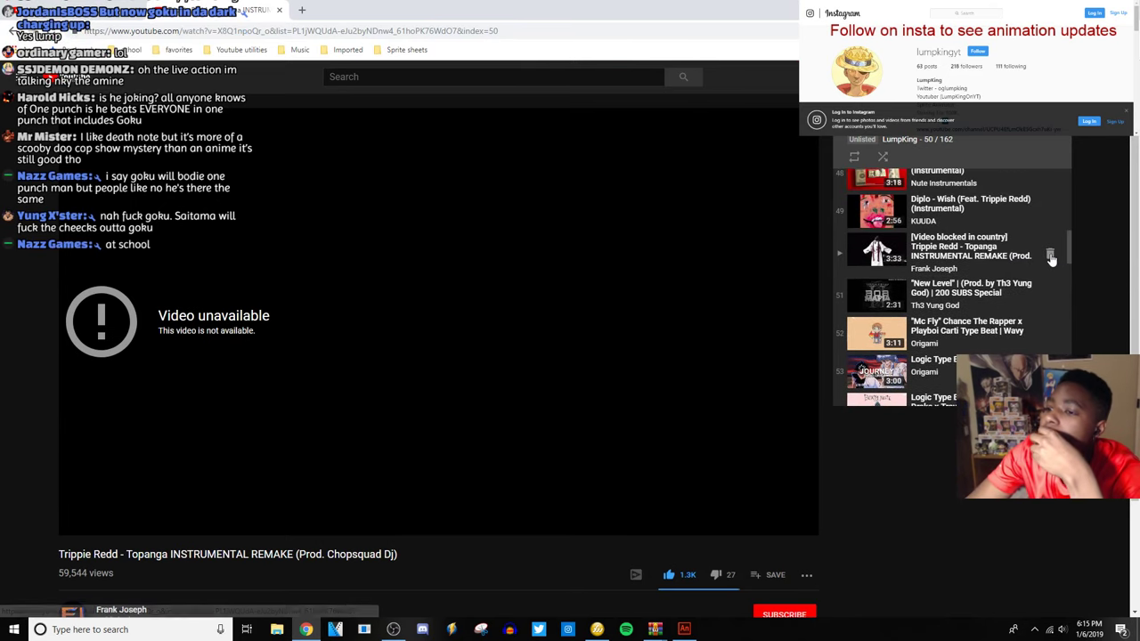
pyautogui.click(1051, 257)
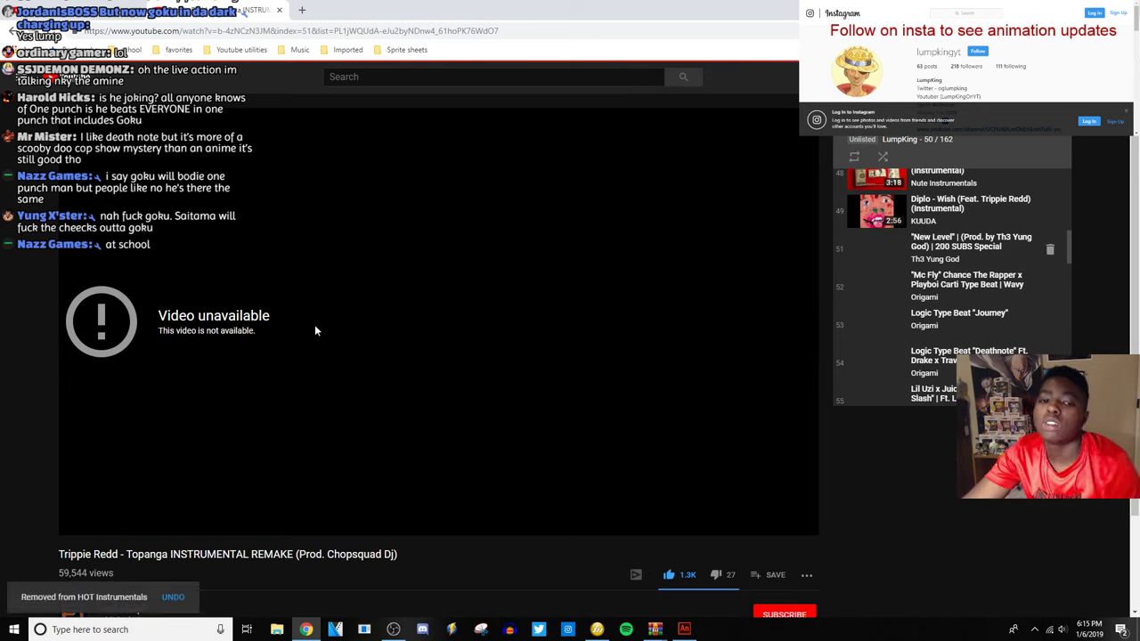
pyautogui.click(461, 374)
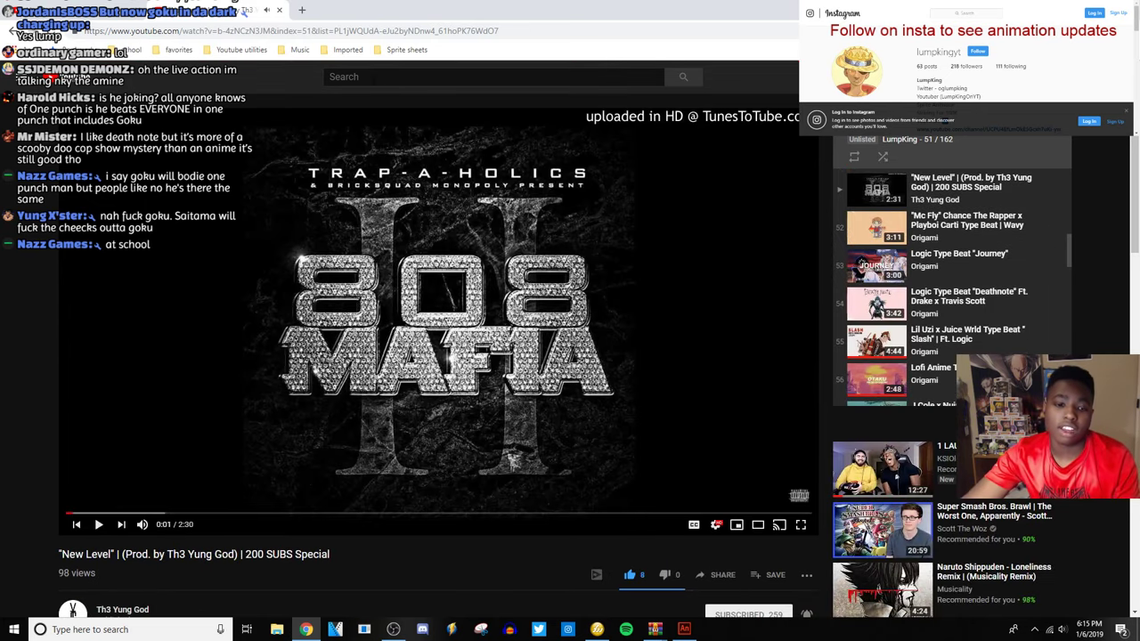
# Search YouTube for "topanga trippie redd instrumental" and open the video "Trippie Redd - Topanga (Instrumental)".
pyautogui.click(388, 79)
pyautogui.write('topanga')
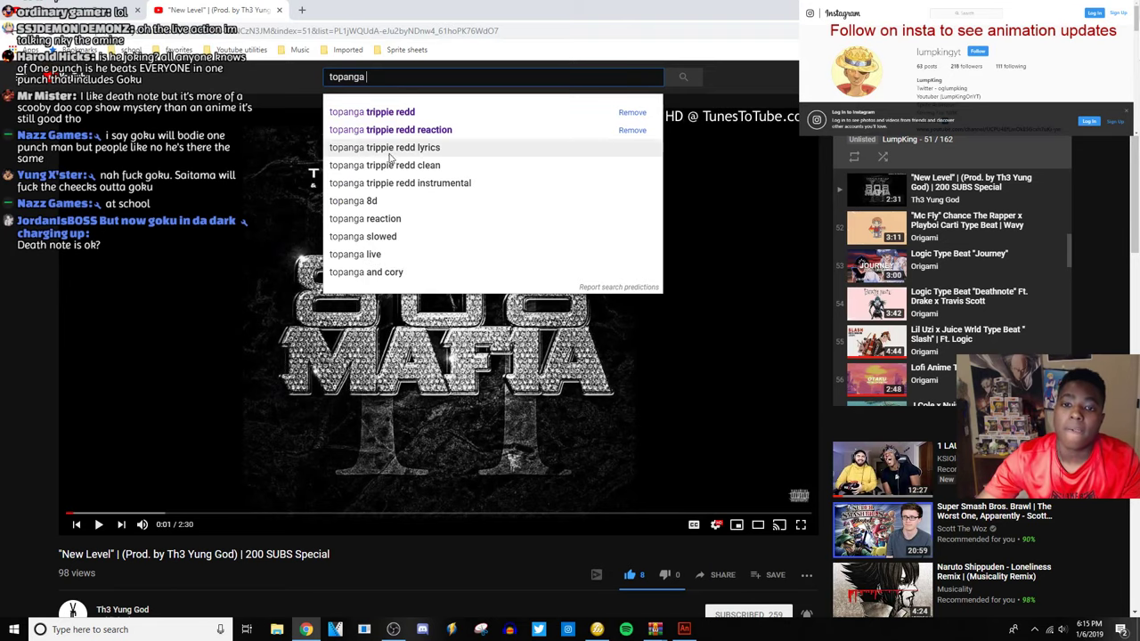
pyautogui.click(396, 184)
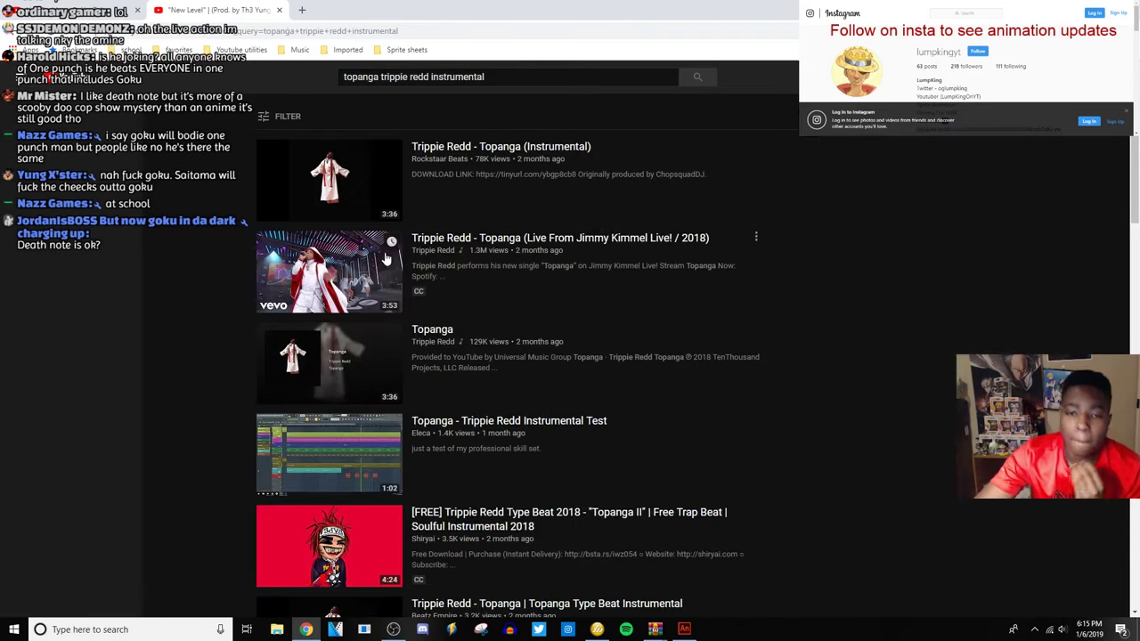
pyautogui.click(530, 149)
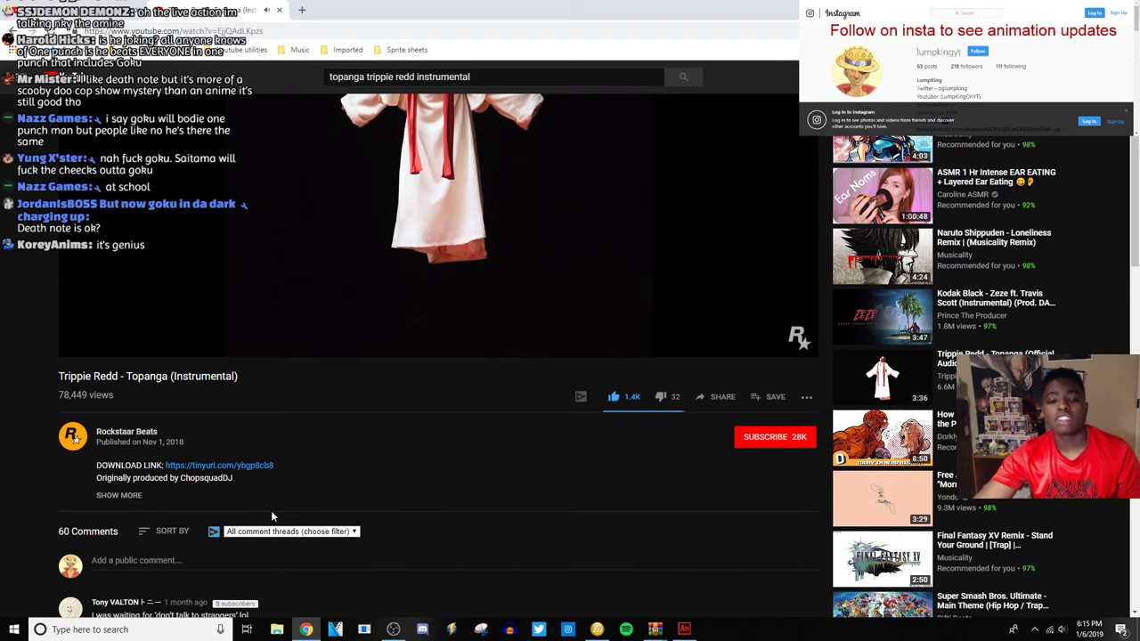
# Look over the Topanga instrumental's video page and check which playlists it can be saved to, leaving it unsaved.
pyautogui.scroll(3, 272, 517)
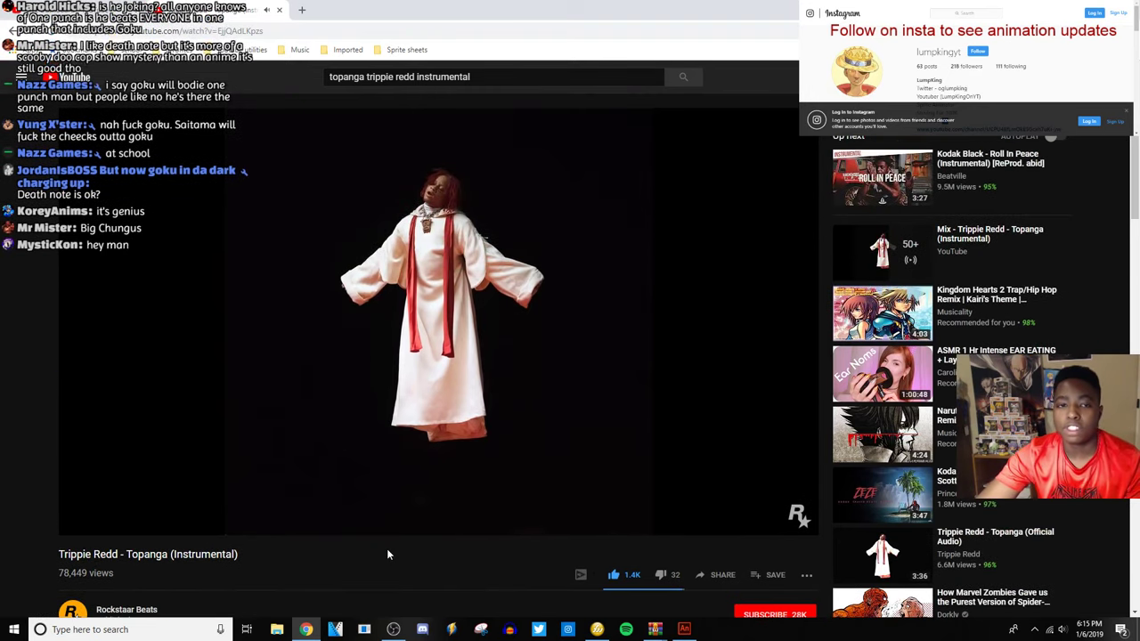
pyautogui.scroll(-3, 746, 281)
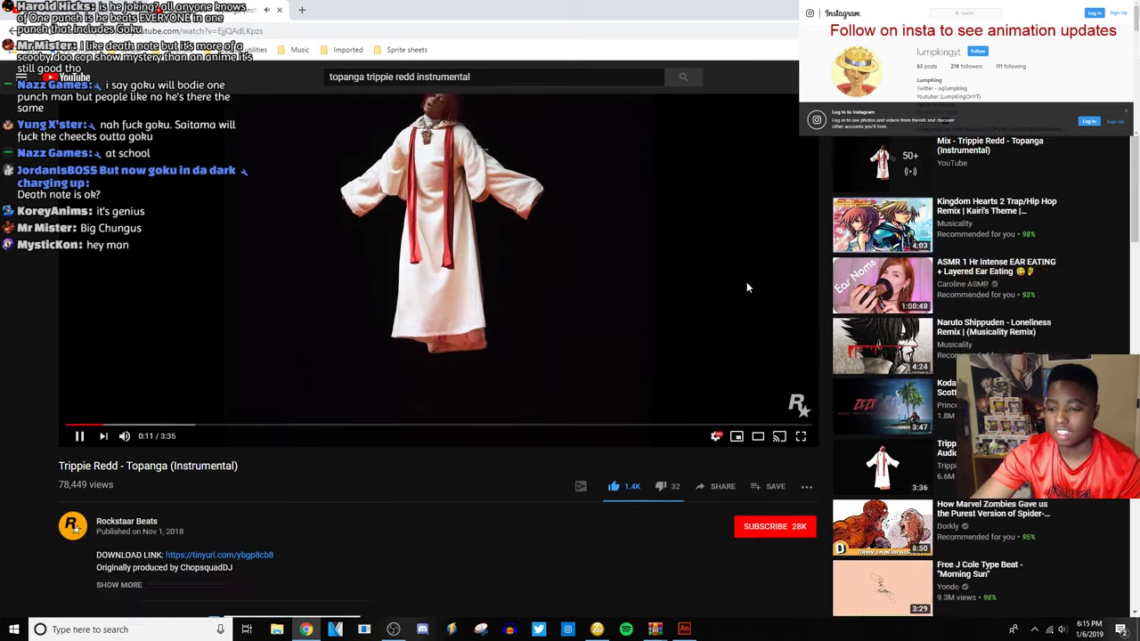
pyautogui.scroll(3, 637, 426)
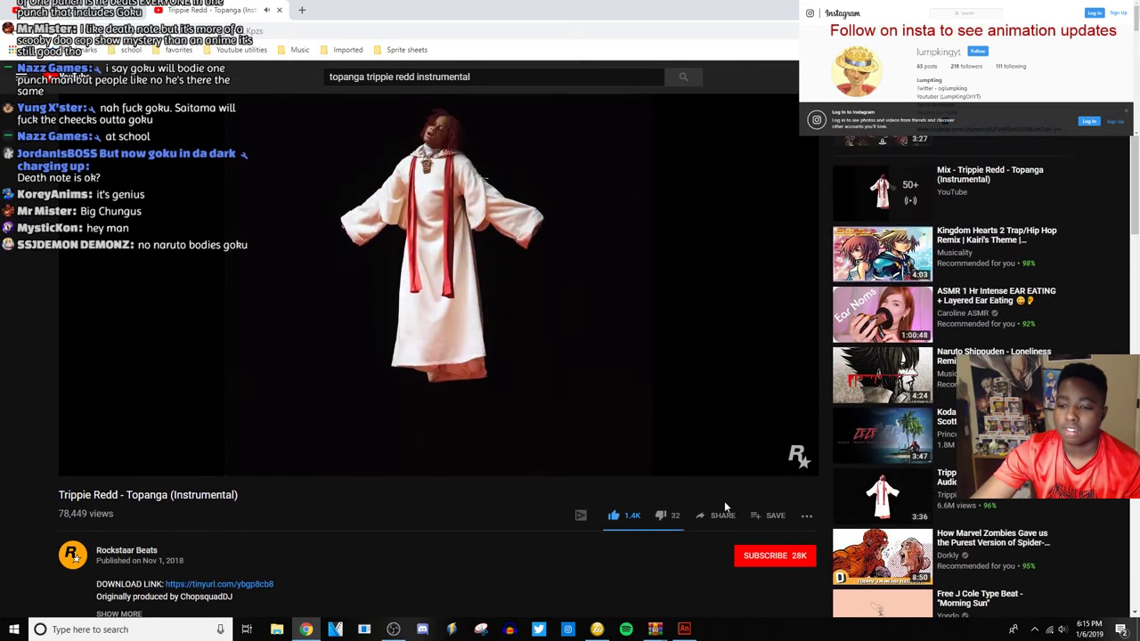
pyautogui.click(756, 521)
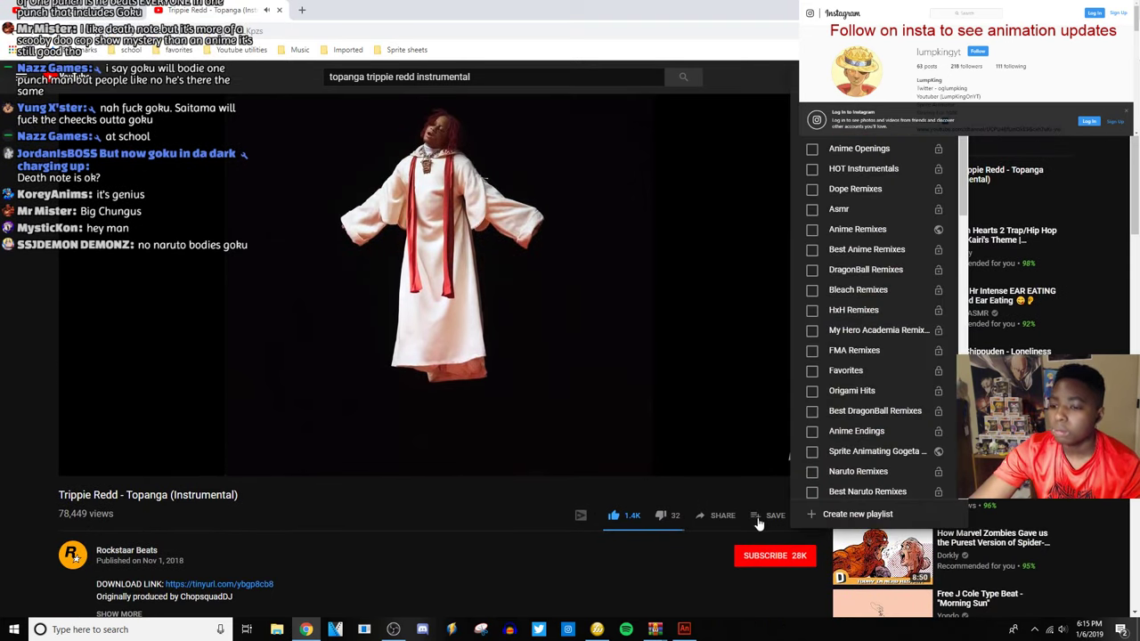
pyautogui.click(527, 532)
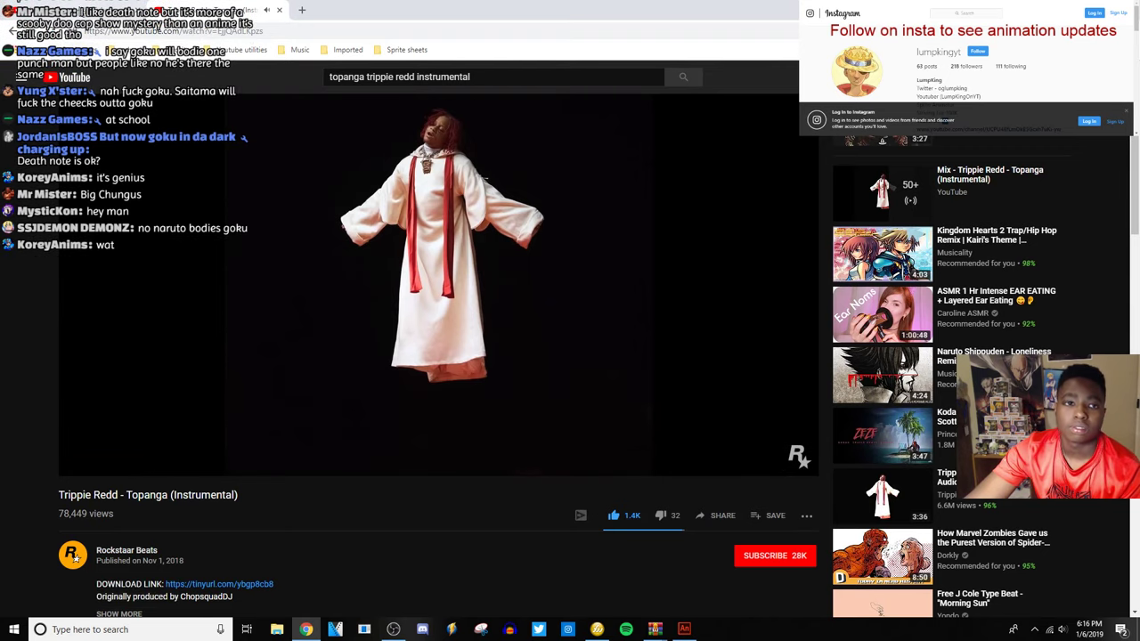
pyautogui.click(160, 10)
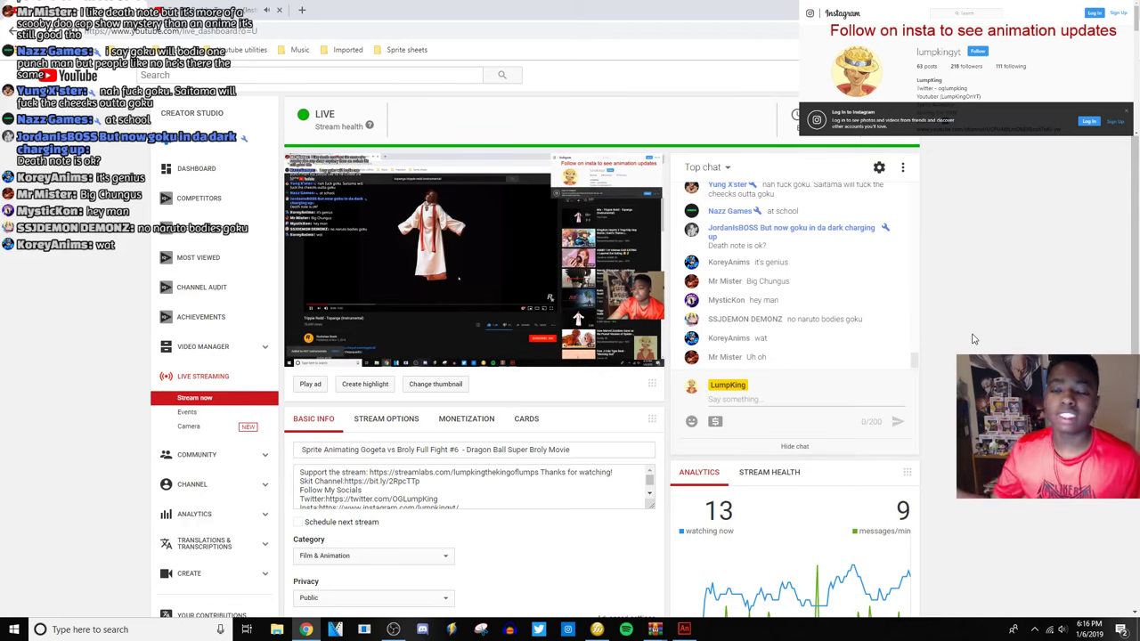
pyautogui.click(779, 403)
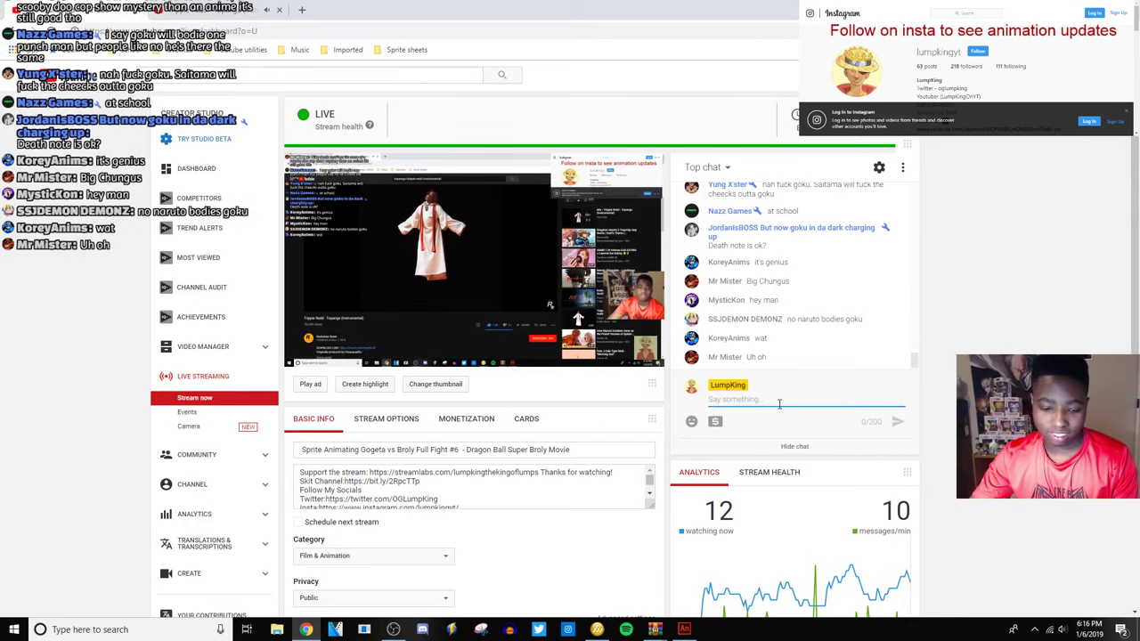
pyautogui.write('@mys')
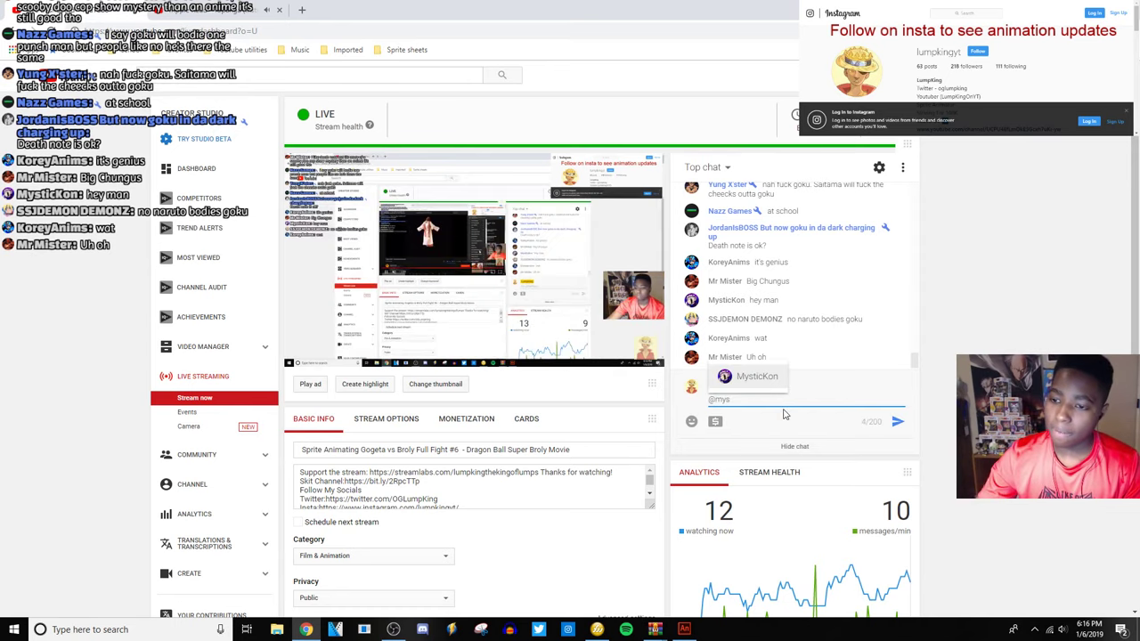
pyautogui.click(772, 385)
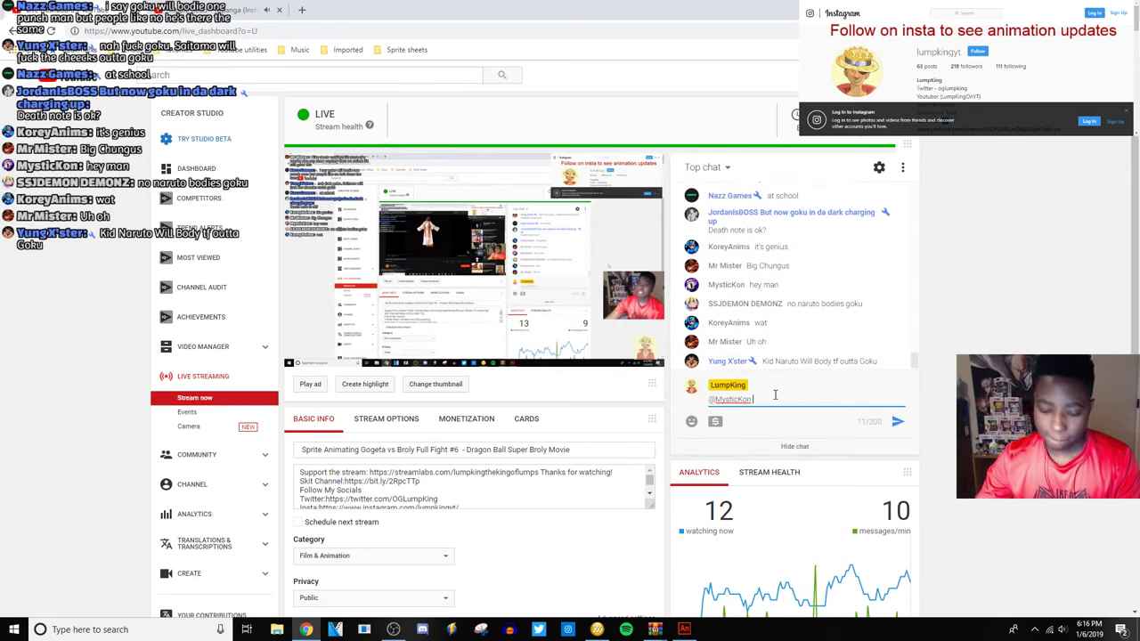
pyautogui.write('SUBSC')
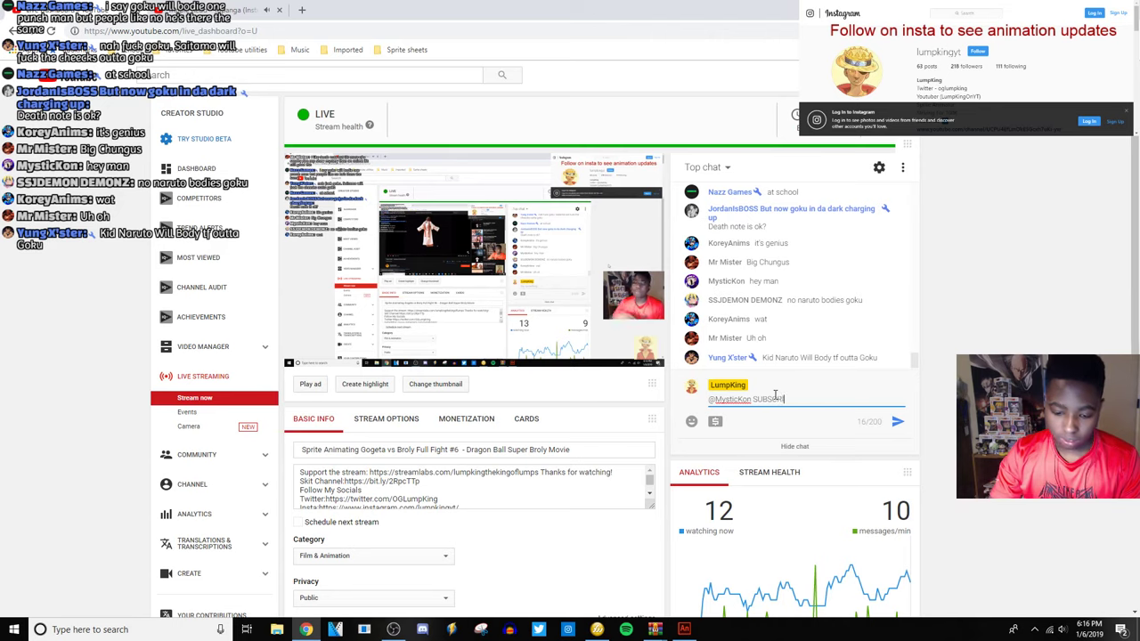
pyautogui.write('RIBE TO MYS')
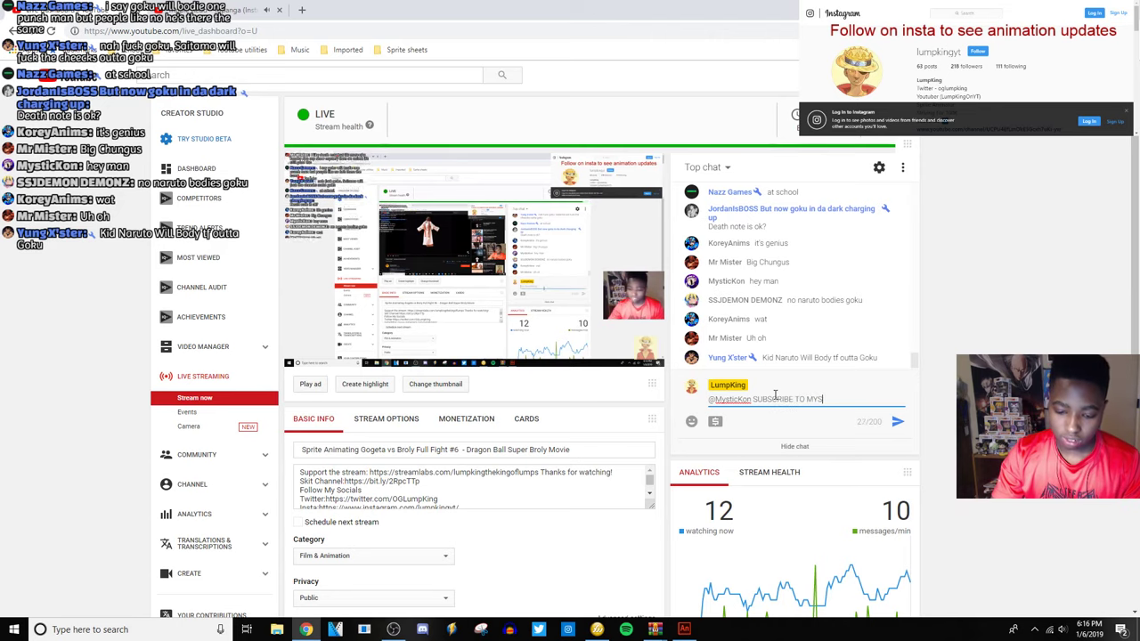
pyautogui.write('TIC FOR ')
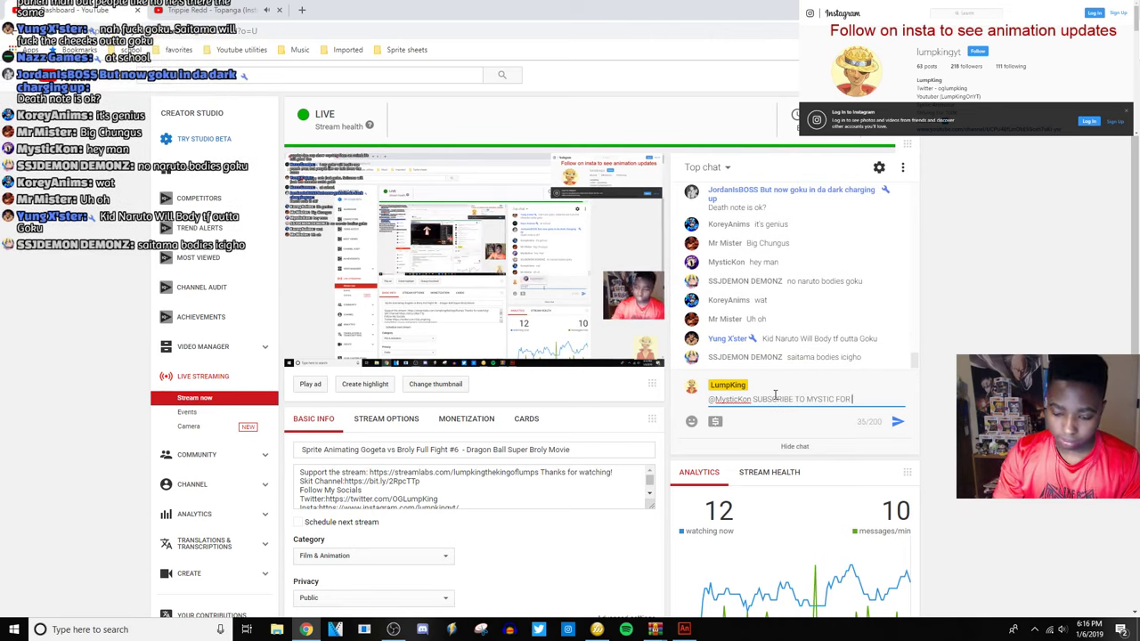
pyautogui.write('DOPE ANI')
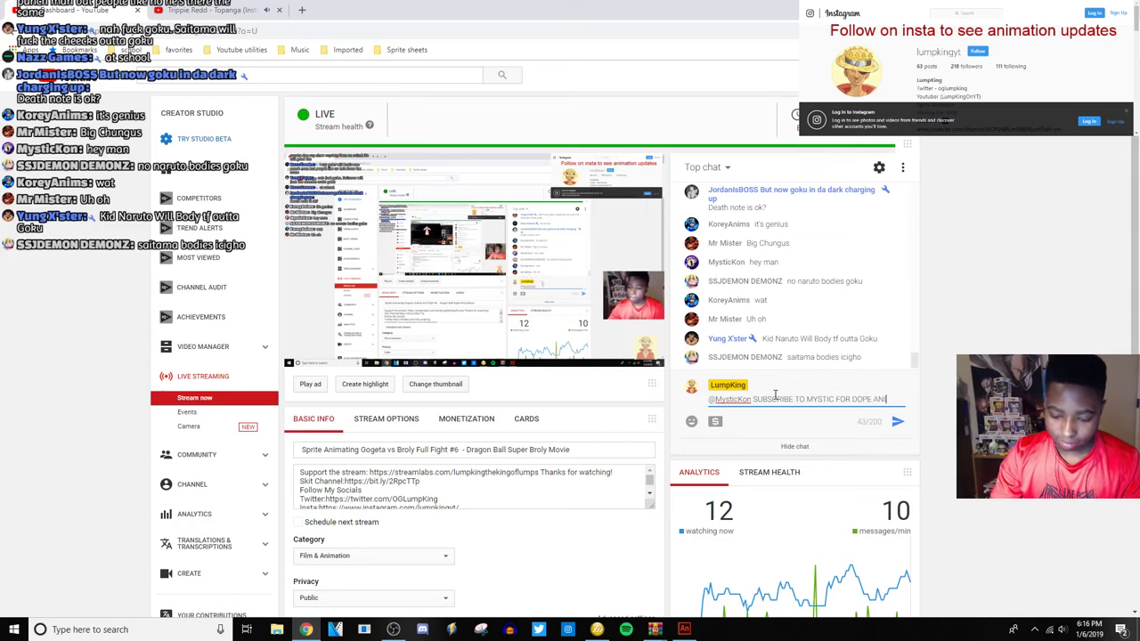
pyautogui.write('MATIONS')
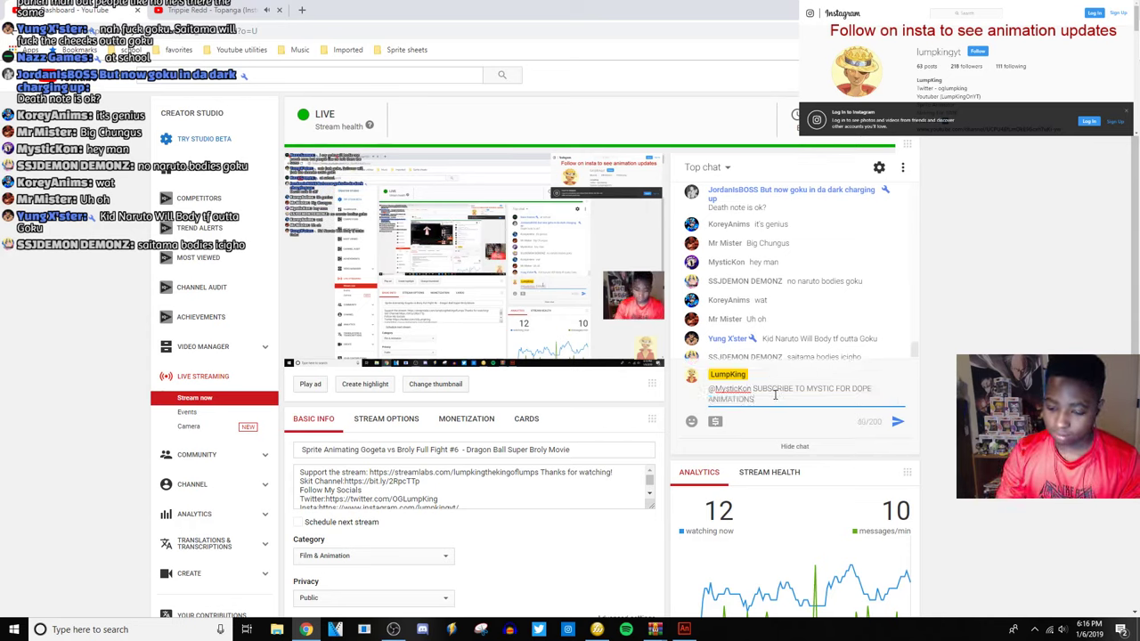
pyautogui.press('Return')
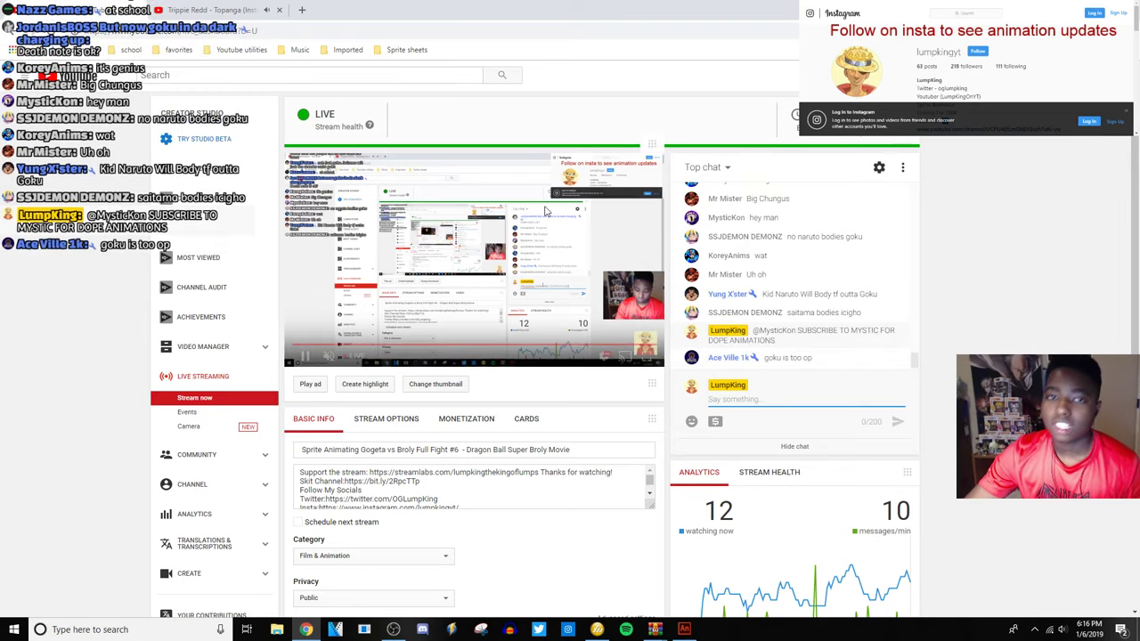
# Go back to the playing "Trippie Redd - Topanga (Instrumental)" video.
pyautogui.click(187, 9)
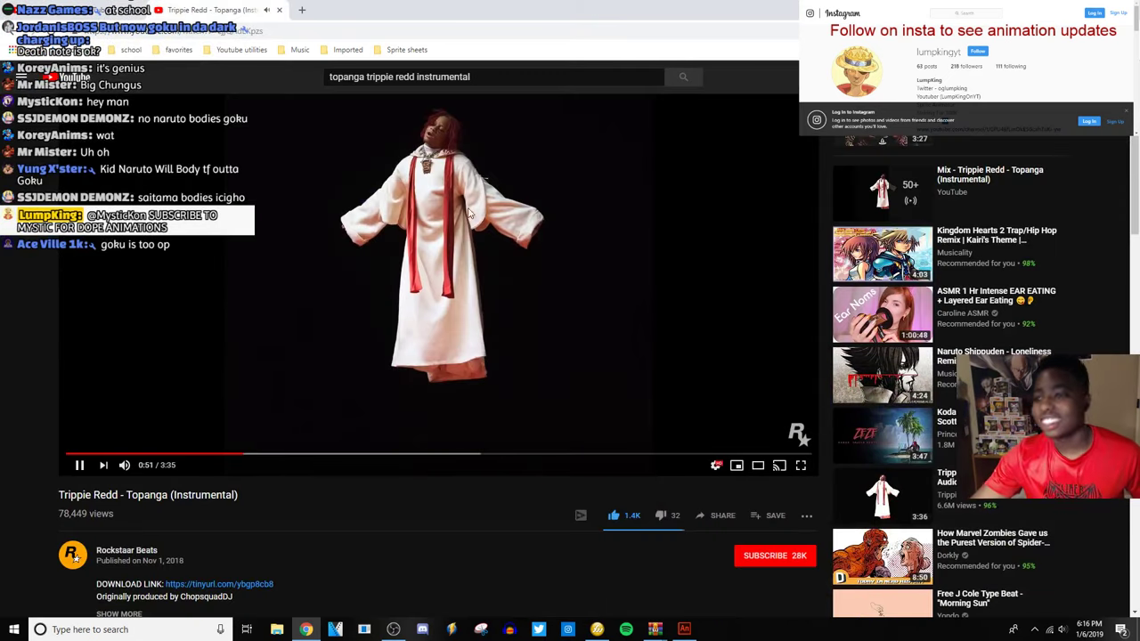
pyautogui.click(68, 7)
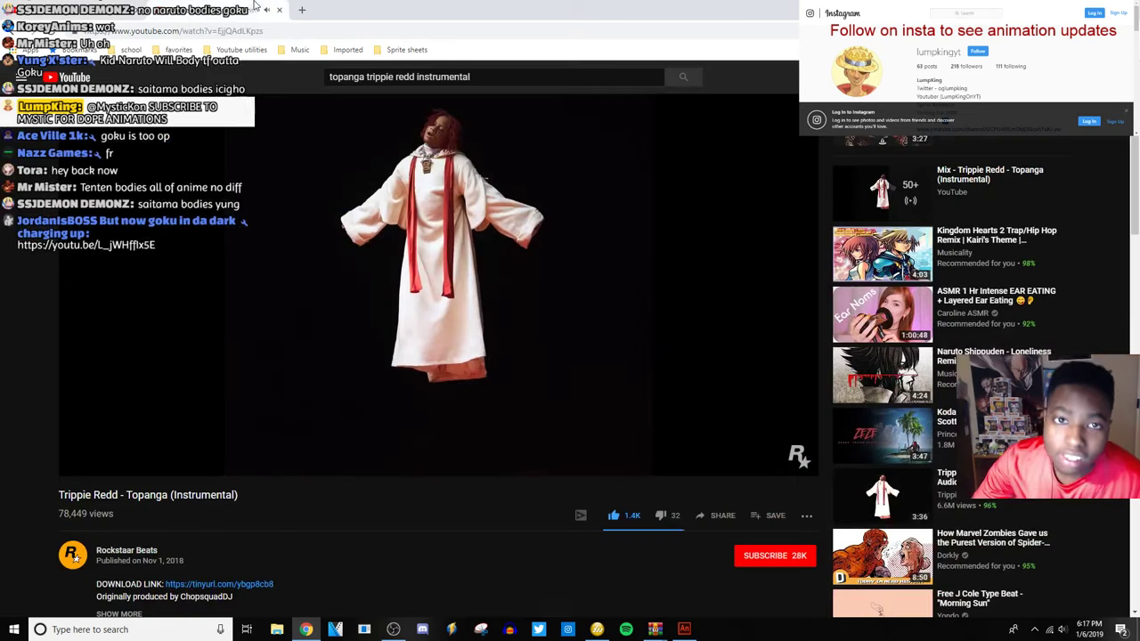
pyautogui.click(241, 10)
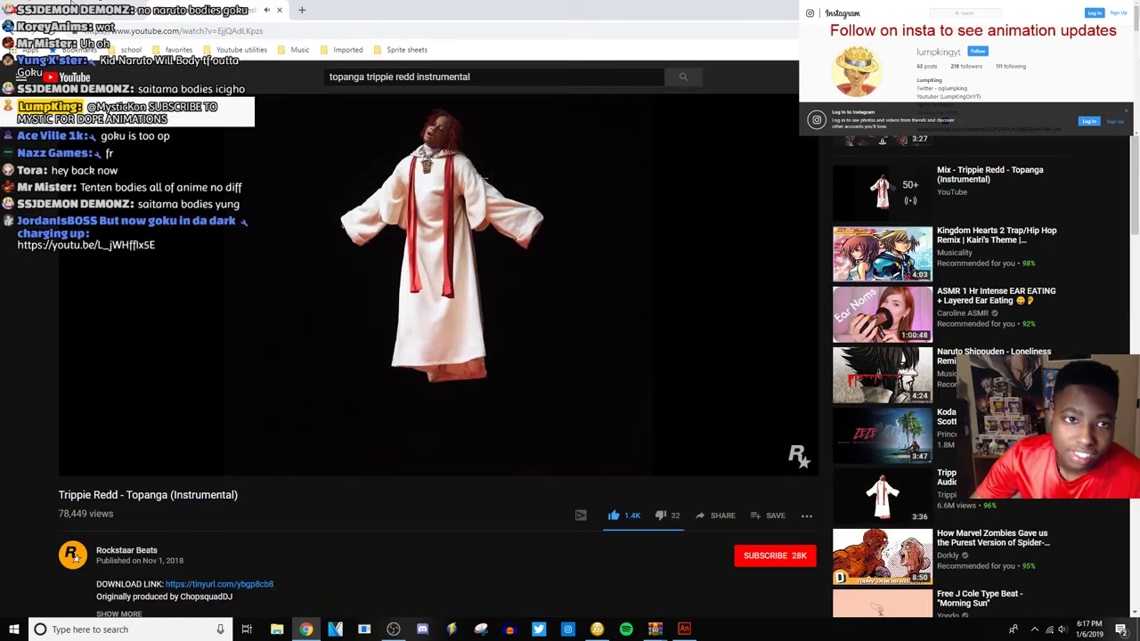
# Open the MysticKon channel from the live dashboard's chat, browse its uploads and return to the dashboard.
pyautogui.click(89, 10)
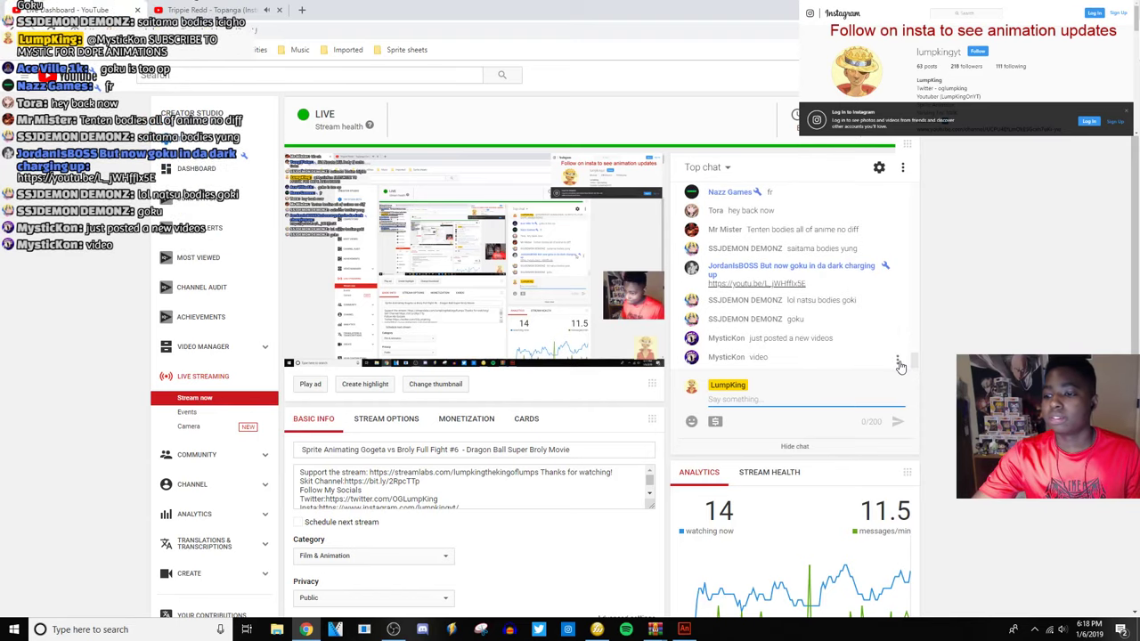
pyautogui.click(898, 360)
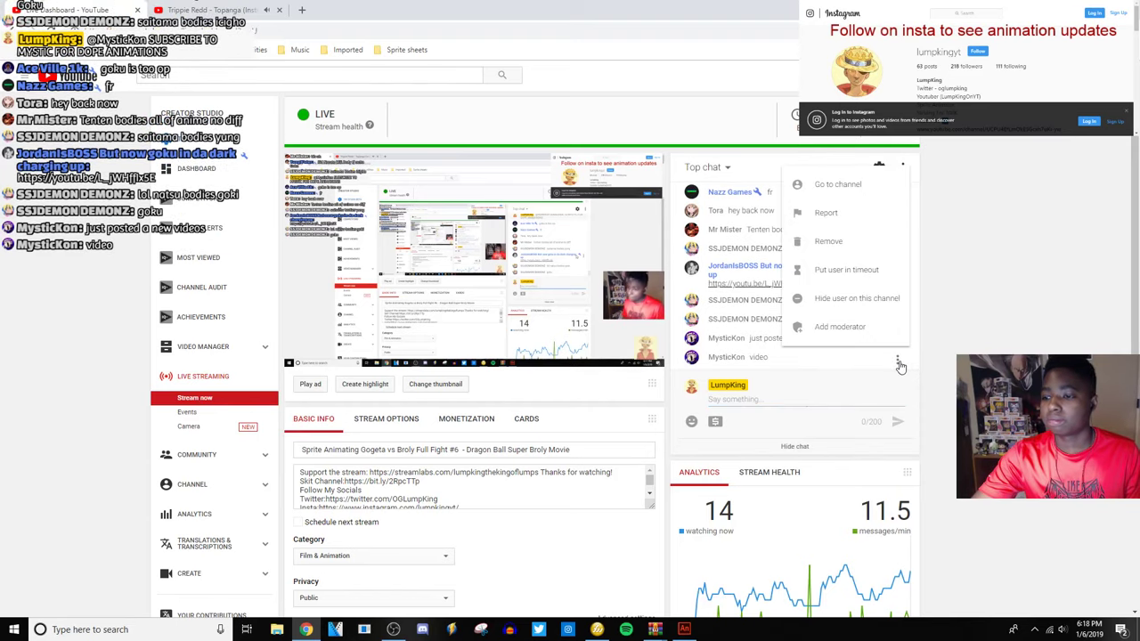
pyautogui.click(856, 192)
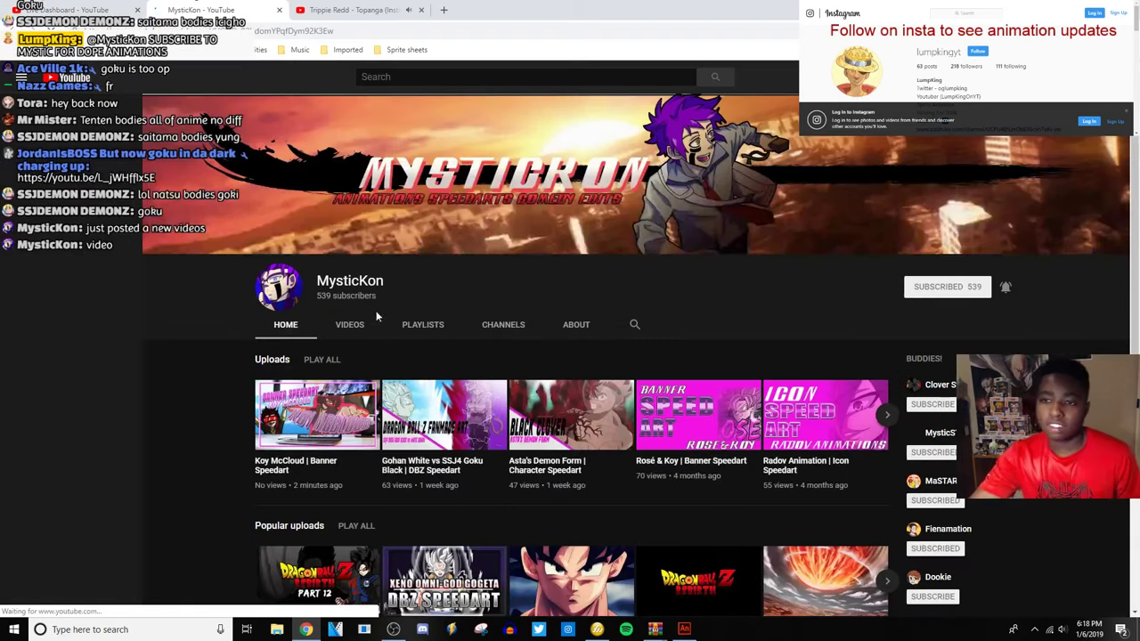
pyautogui.scroll(-2, 501, 277)
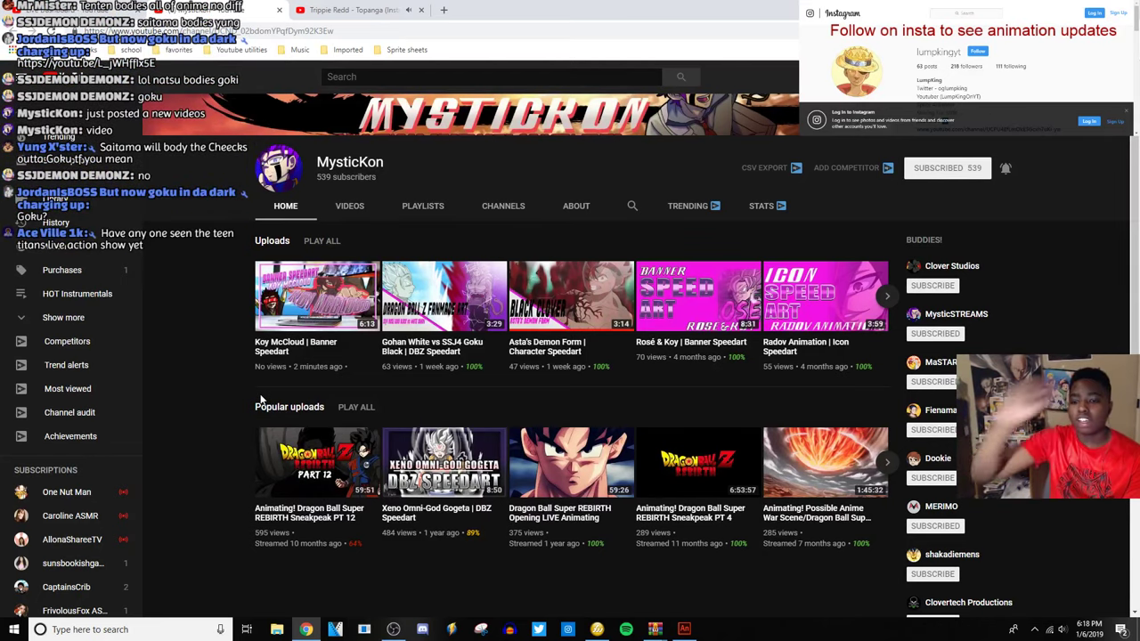
pyautogui.click(886, 295)
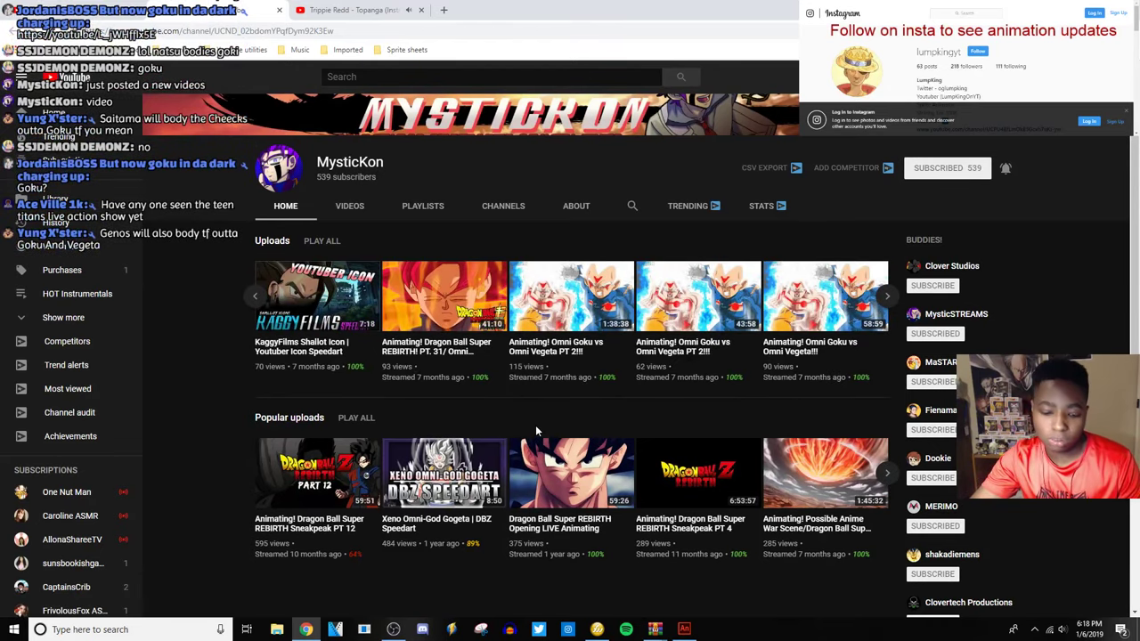
pyautogui.hotkey('alt', 'Tab')
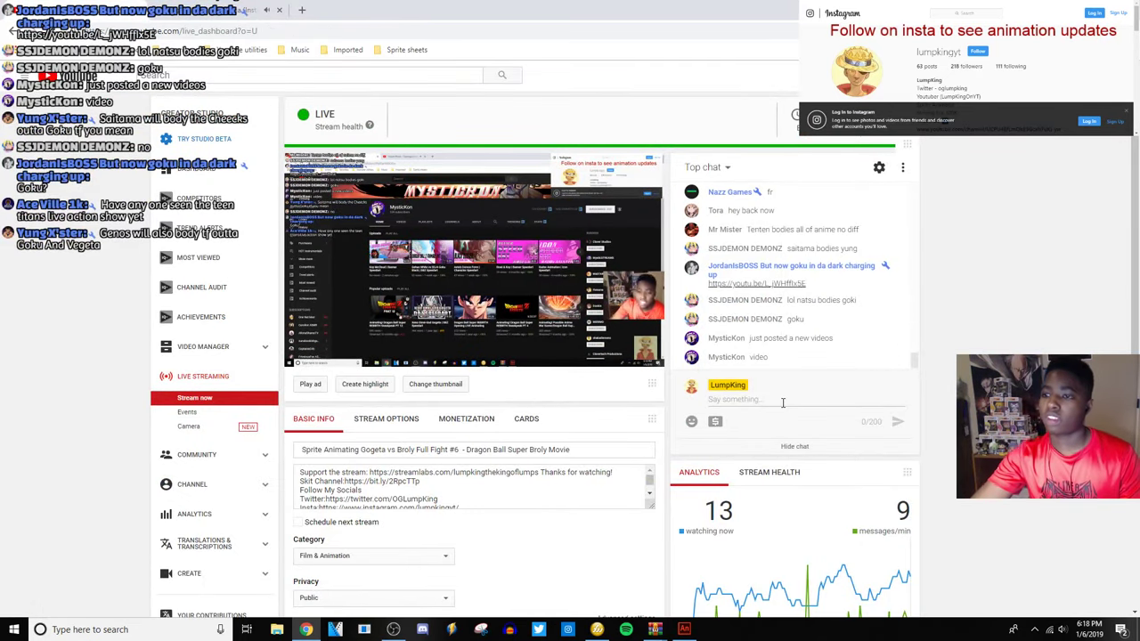
# Open the Ace Ville 1k channel from its chat message about the new banner.
pyautogui.moveTo(688, 631)
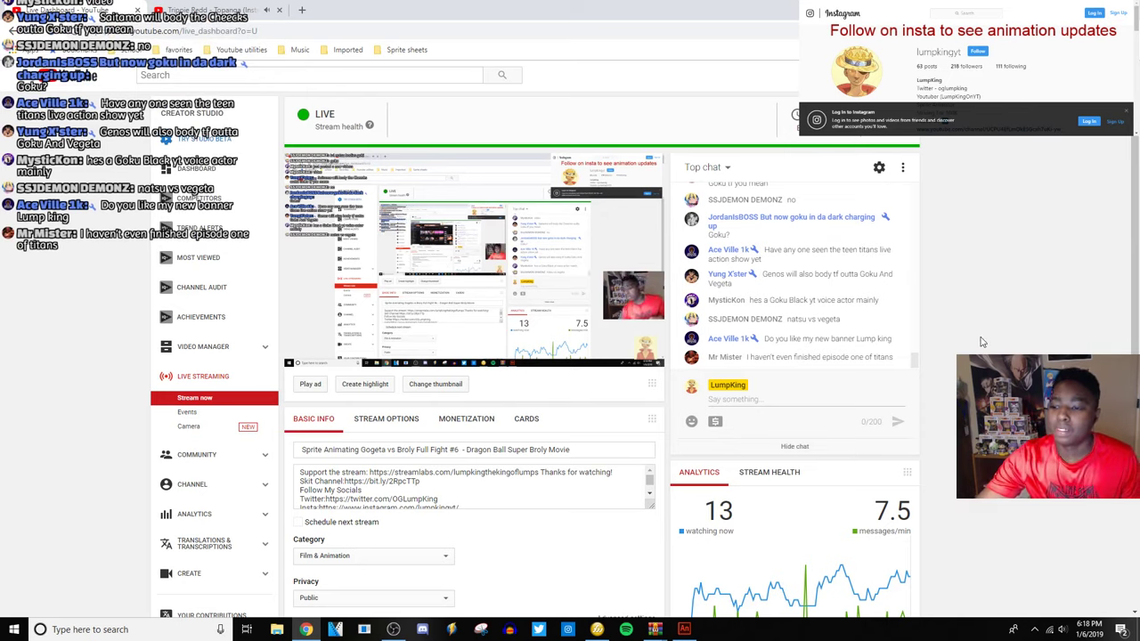
pyautogui.rightClick(899, 341)
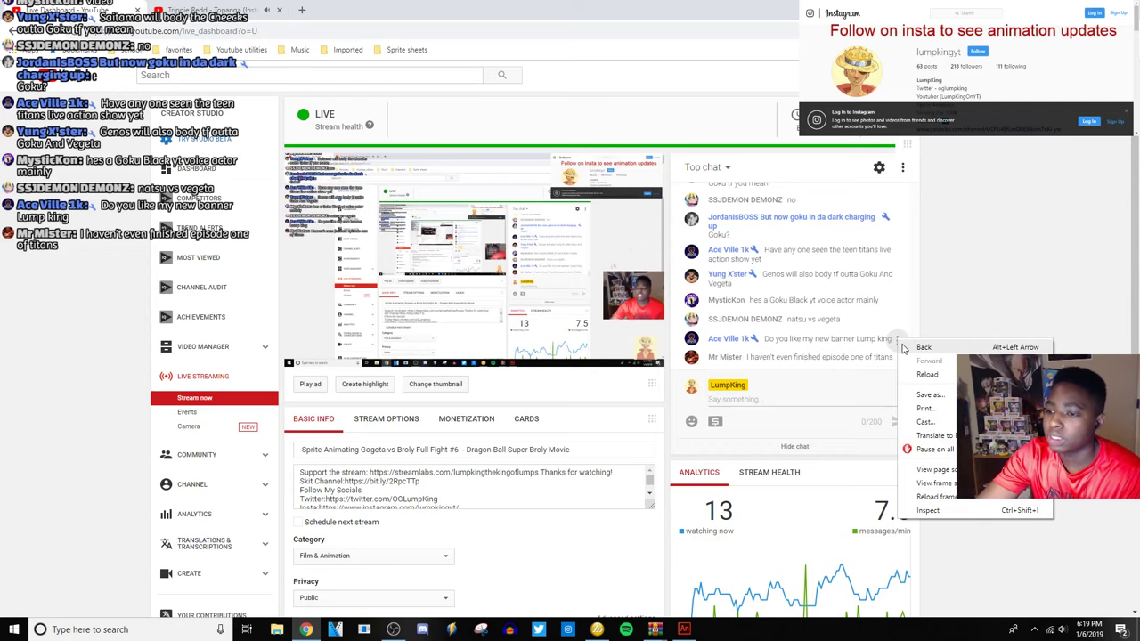
pyautogui.press('Escape')
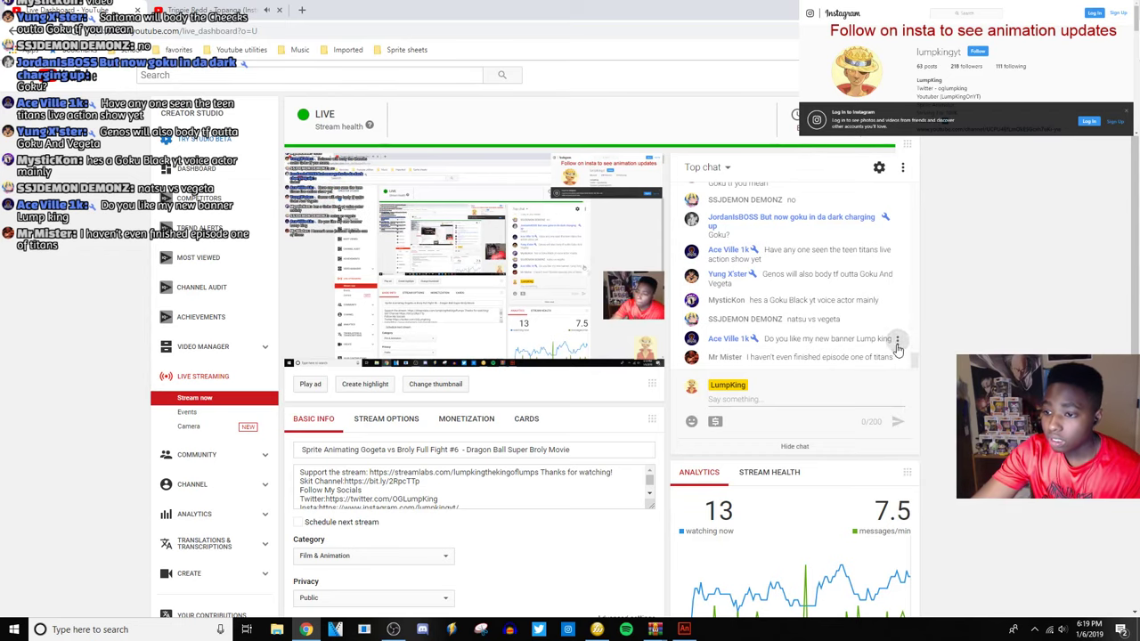
pyautogui.click(897, 341)
pyautogui.click(806, 187)
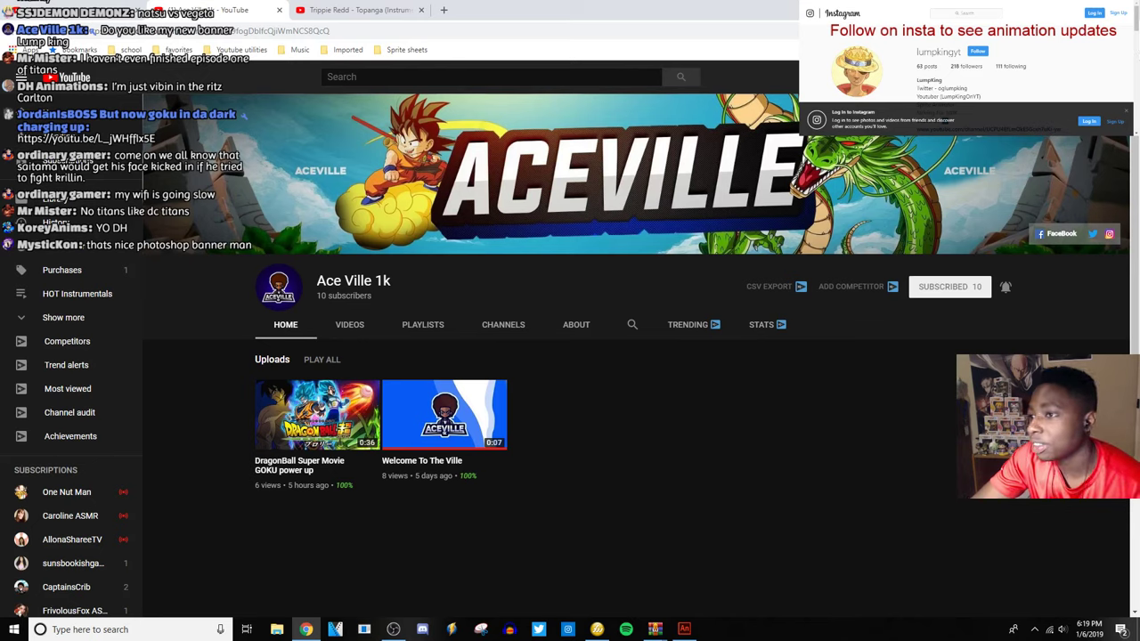
# Look over the YouTube notifications, close the Ace Ville 1k channel and check the finished Topanga video's page.
pyautogui.click(1073, 76)
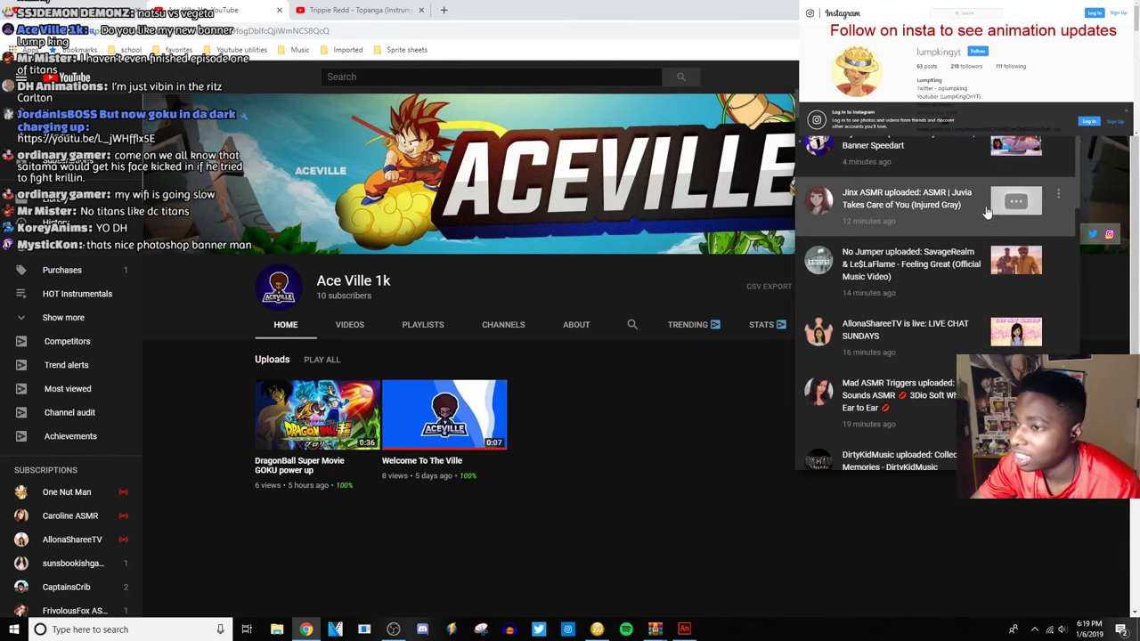
pyautogui.click(734, 433)
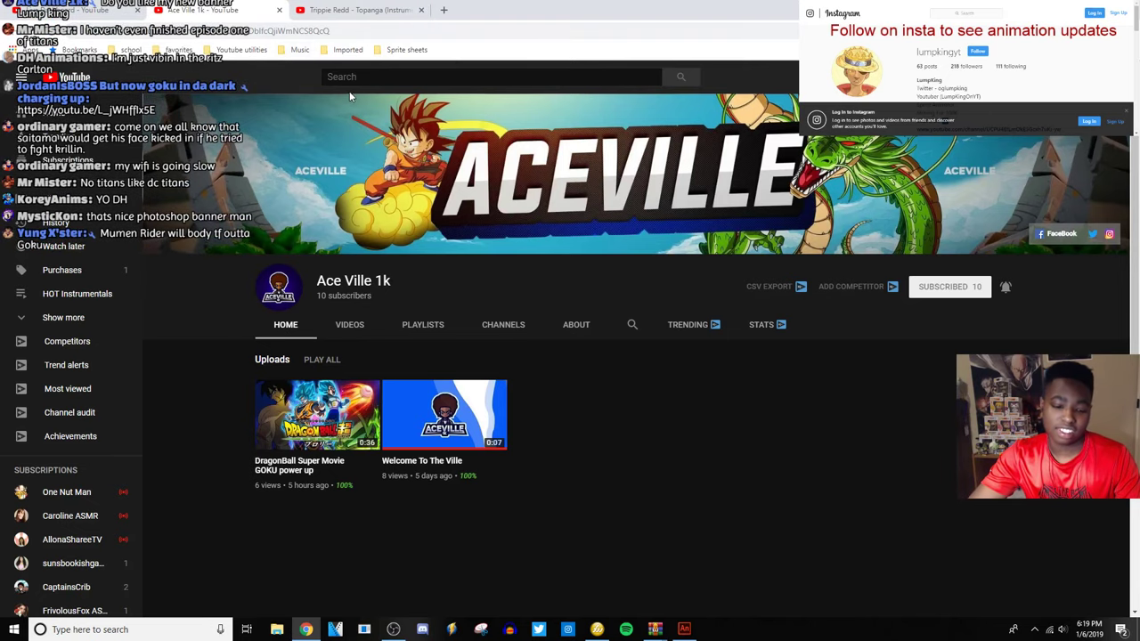
pyautogui.click(279, 10)
pyautogui.click(229, 9)
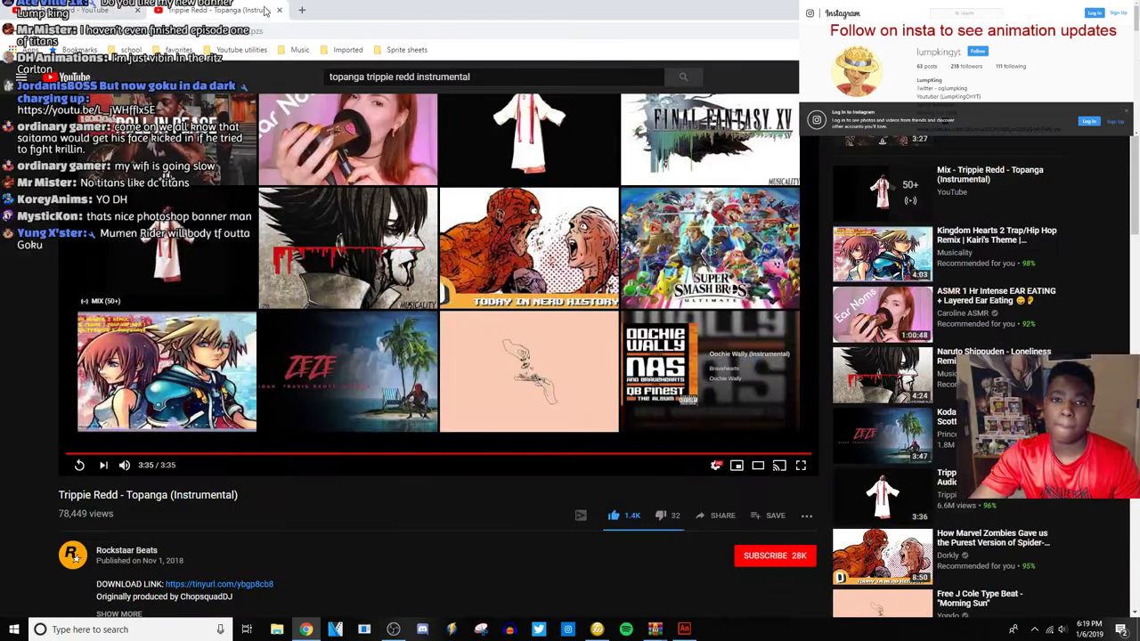
pyautogui.scroll(1, 321, 178)
pyautogui.scroll(-3, 360, 271)
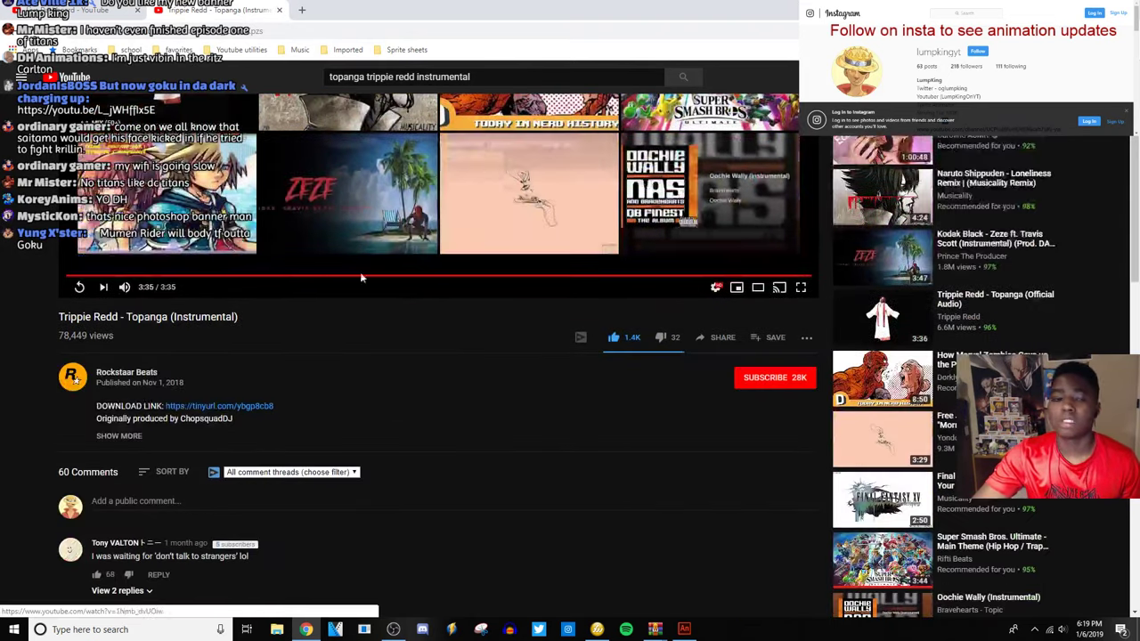
# Look over the saved music bookmarks and YouTube playlists, and open the Dragon Ball Beats playlist.
pyautogui.click(300, 50)
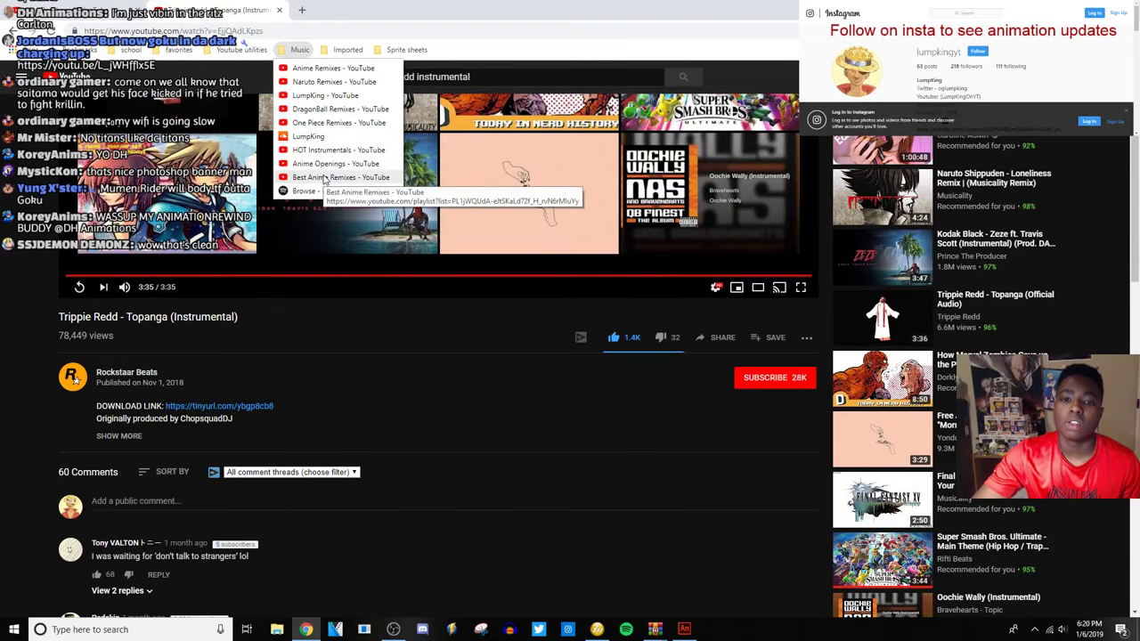
pyautogui.click(20, 77)
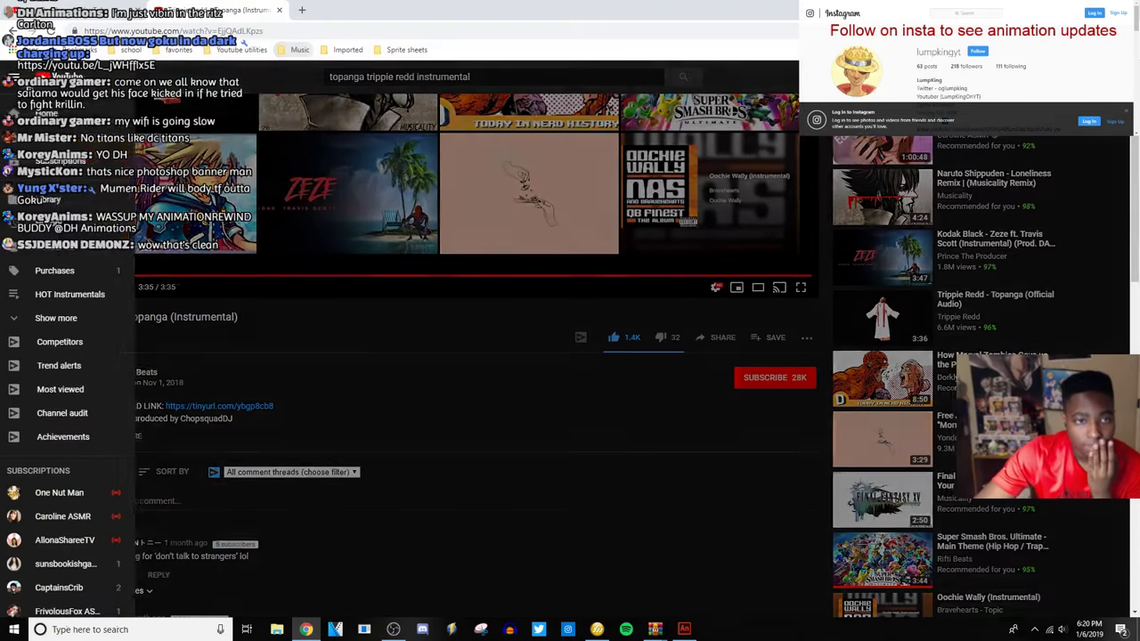
pyautogui.click(47, 319)
pyautogui.scroll(-2, 43, 303)
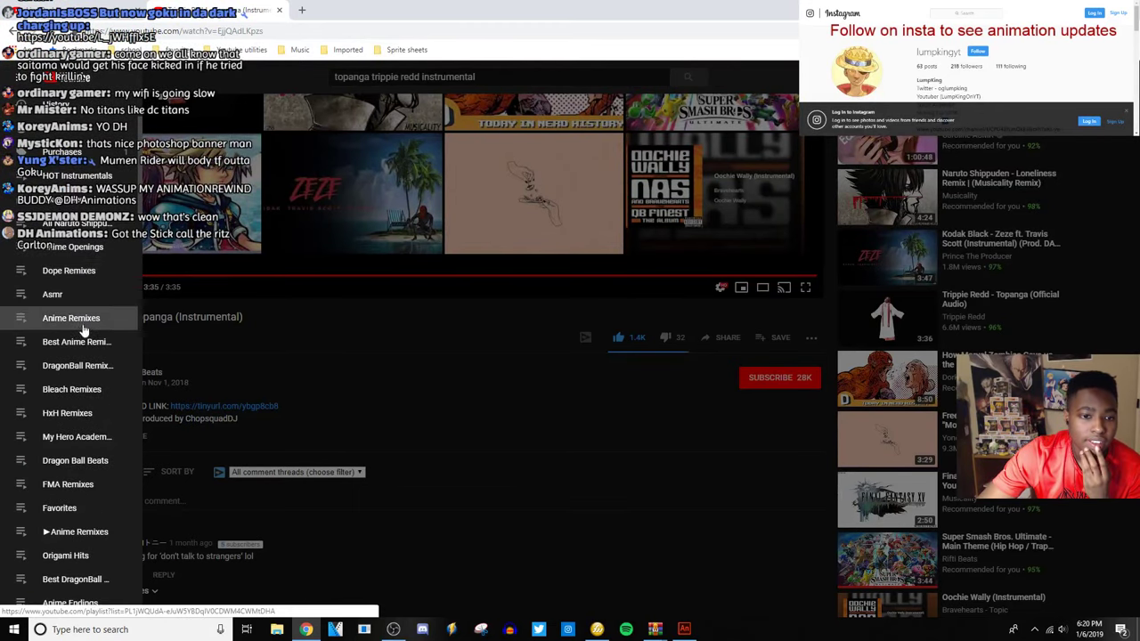
pyautogui.scroll(-1, 78, 292)
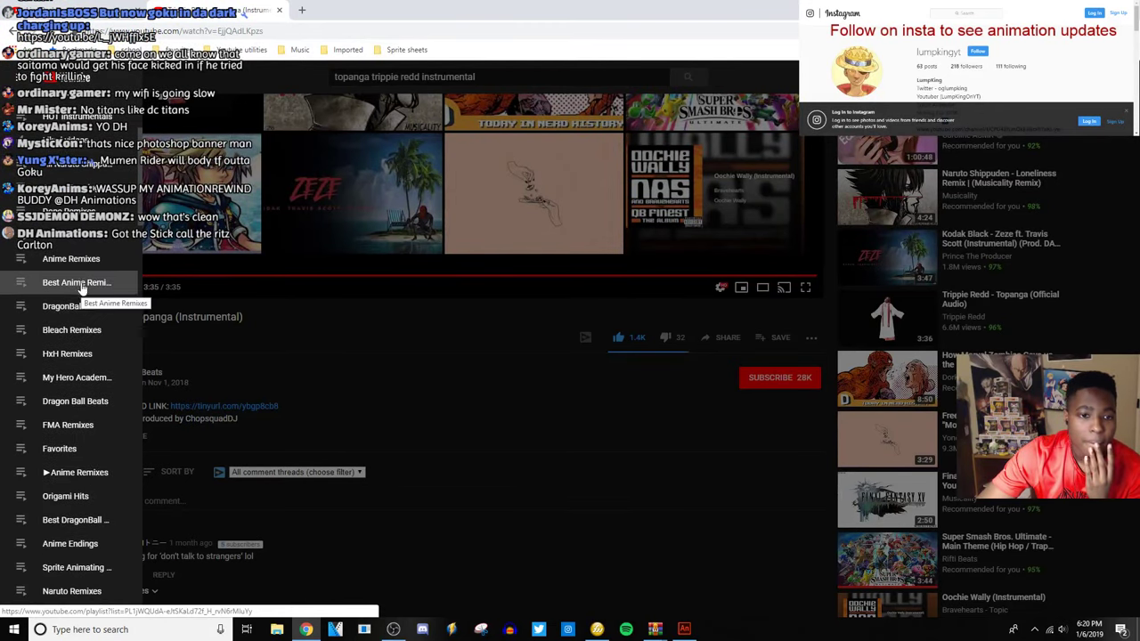
pyautogui.scroll(-1, 82, 283)
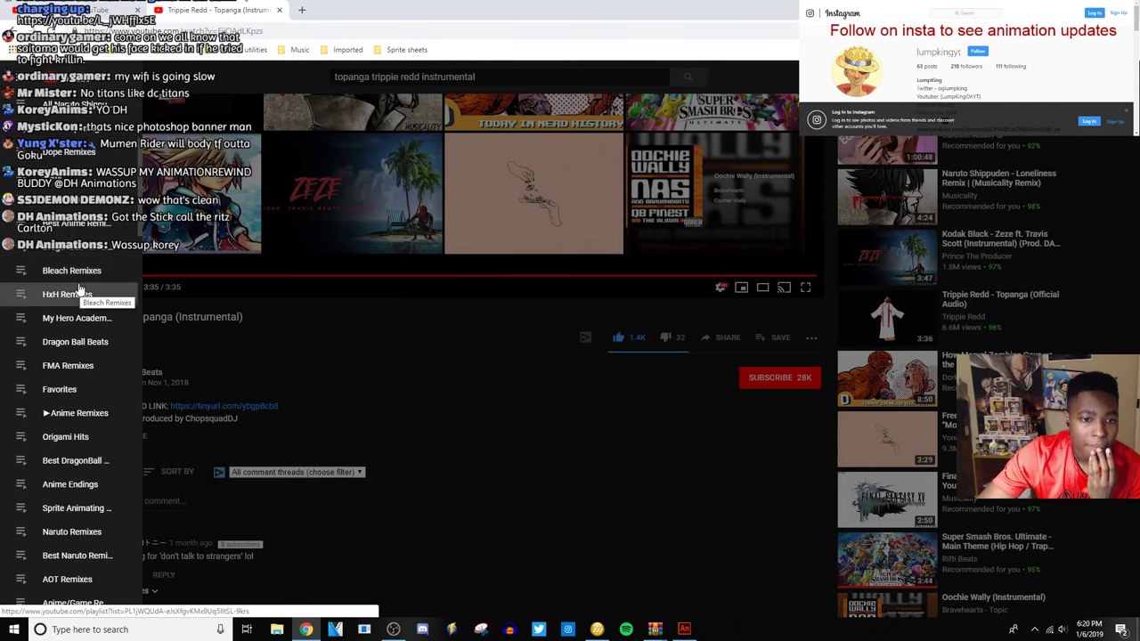
pyautogui.scroll(-1, 84, 331)
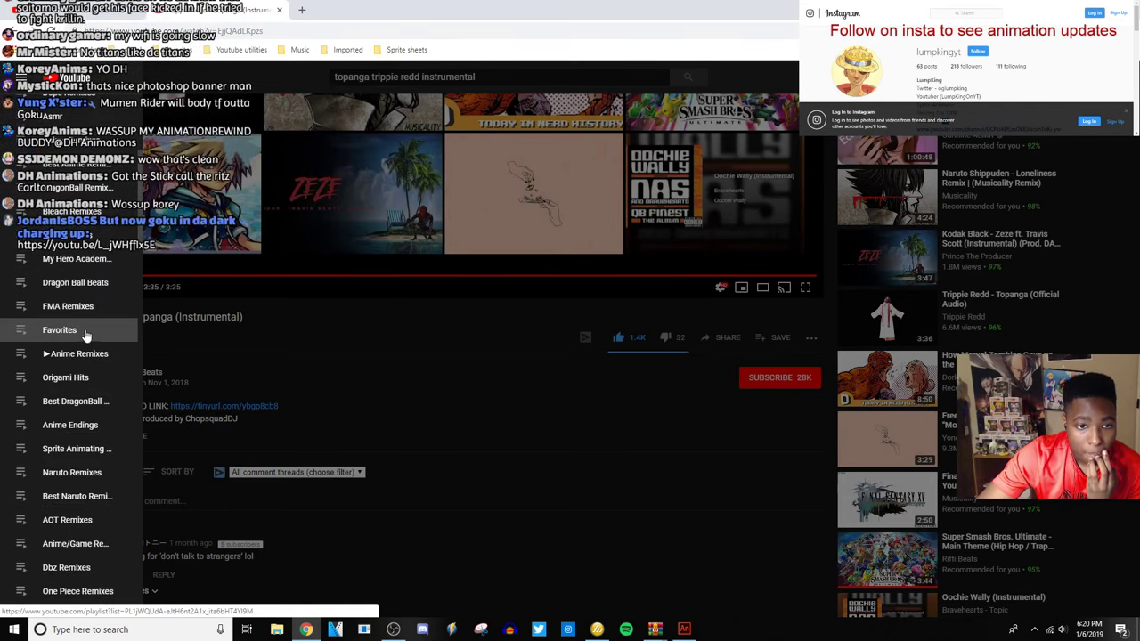
pyautogui.click(96, 282)
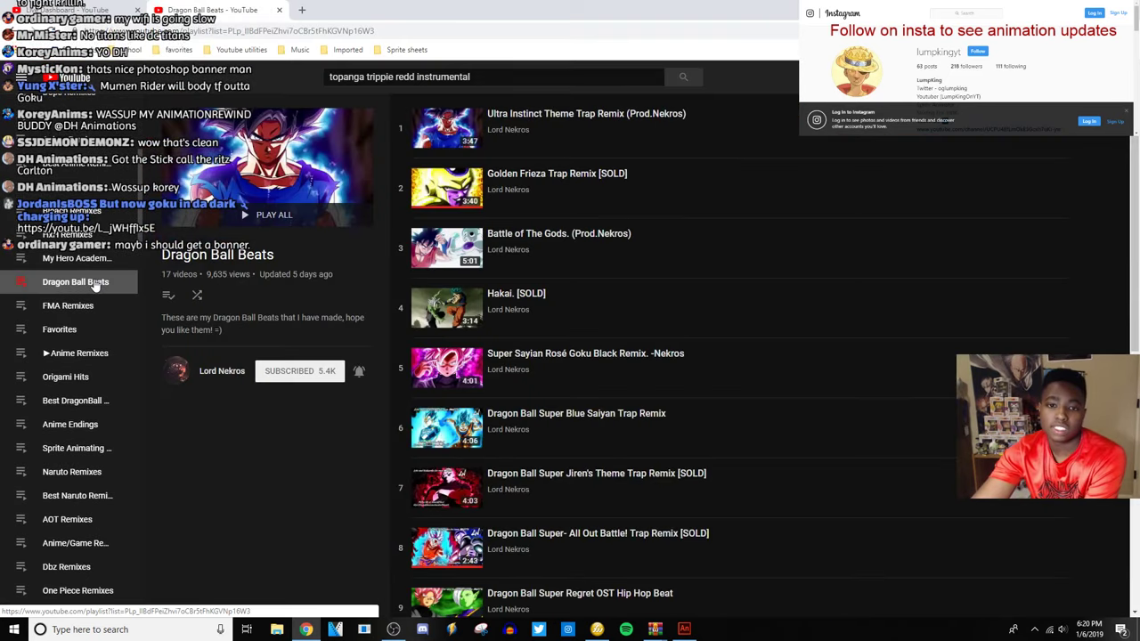
# Browse the Dragon Ball Beats playlist and play "Budokai Tenkaichi 3 The Meteor Trap Remix".
pyautogui.scroll(-4, 497, 258)
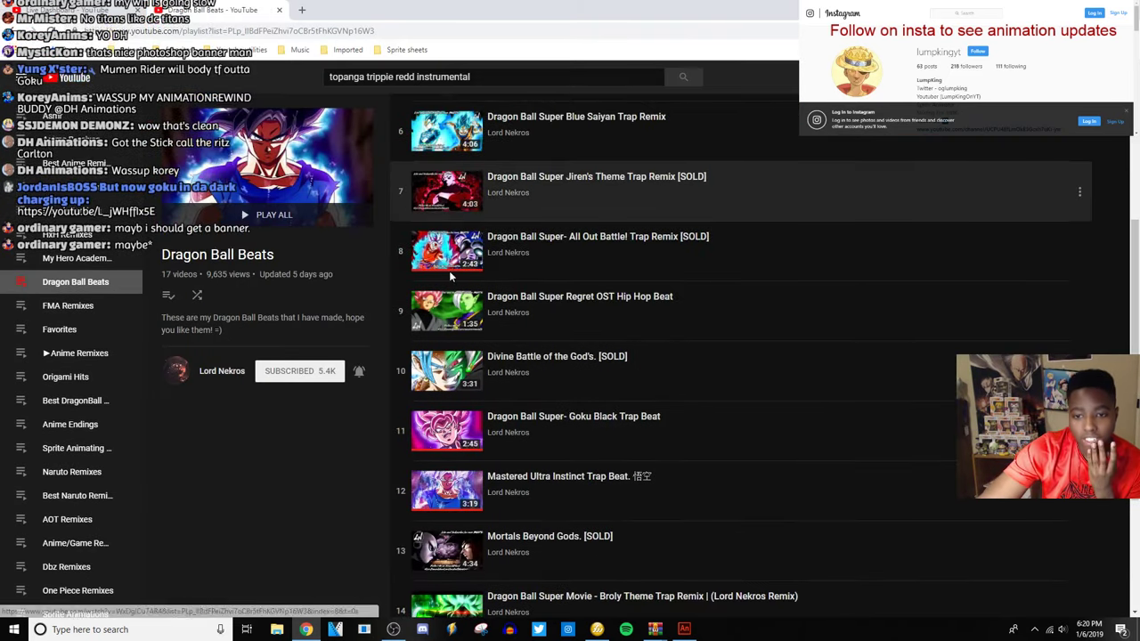
pyautogui.scroll(-2, 496, 279)
pyautogui.scroll(6, 453, 365)
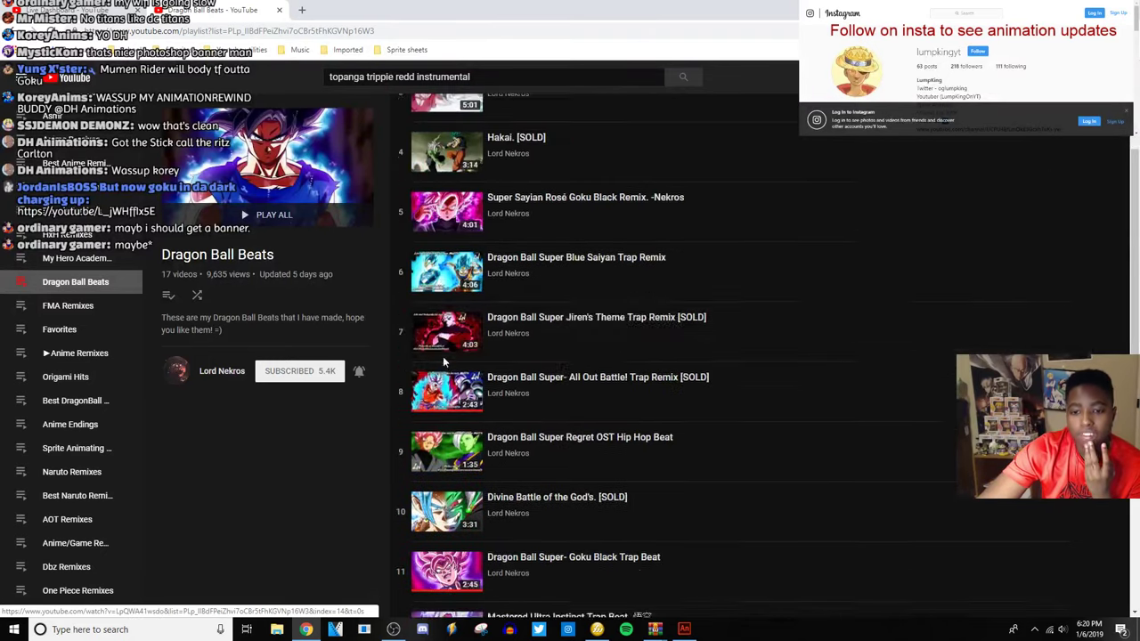
pyautogui.scroll(-5, 498, 330)
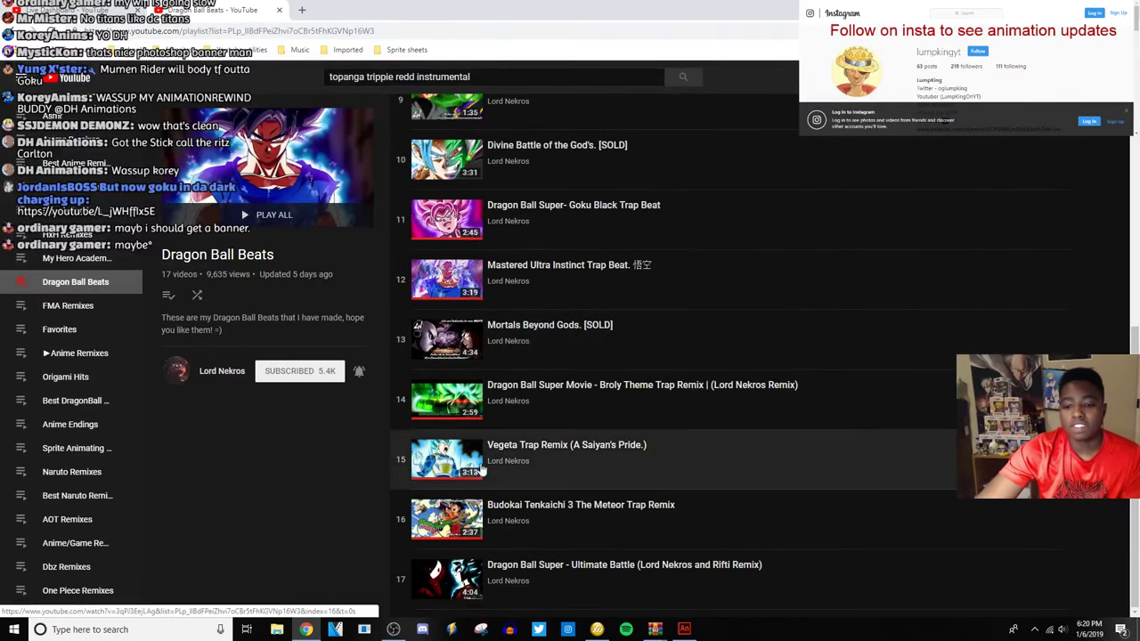
pyautogui.click(526, 515)
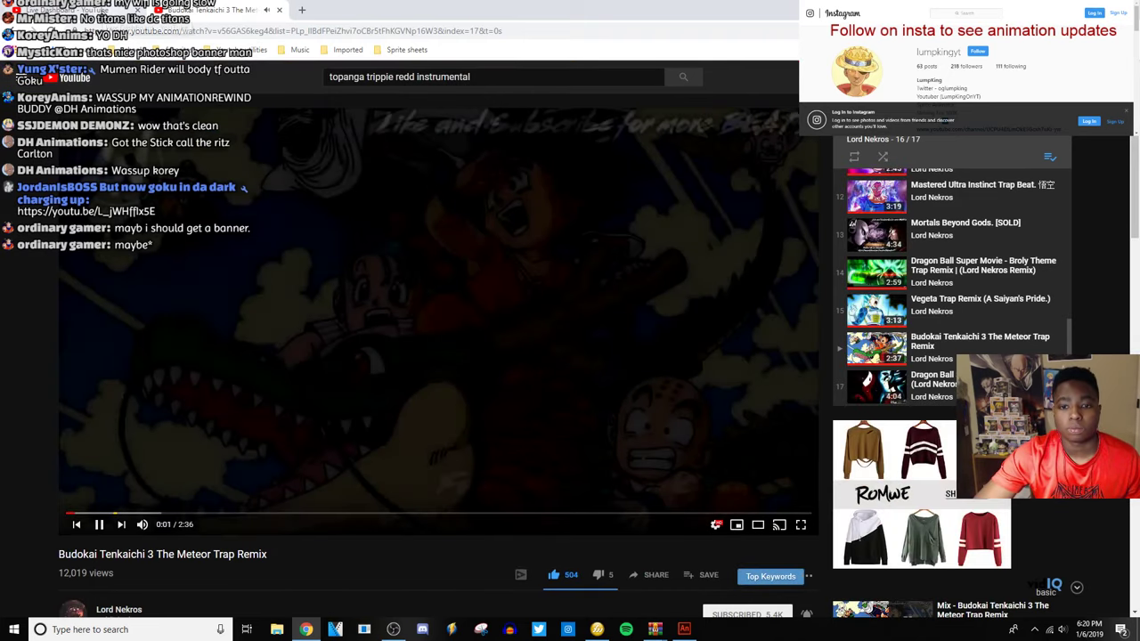
# Return to the live dashboard and read through the recent and earlier messages in the stream chat.
pyautogui.hotkey('ctrl', '1')
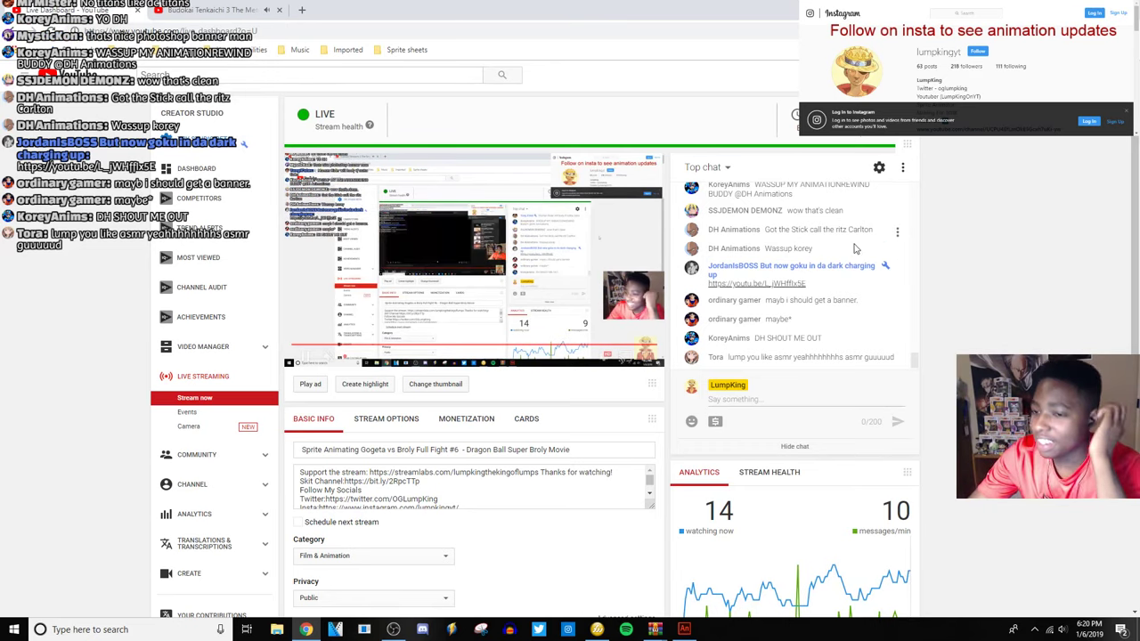
pyautogui.scroll(3, 846, 257)
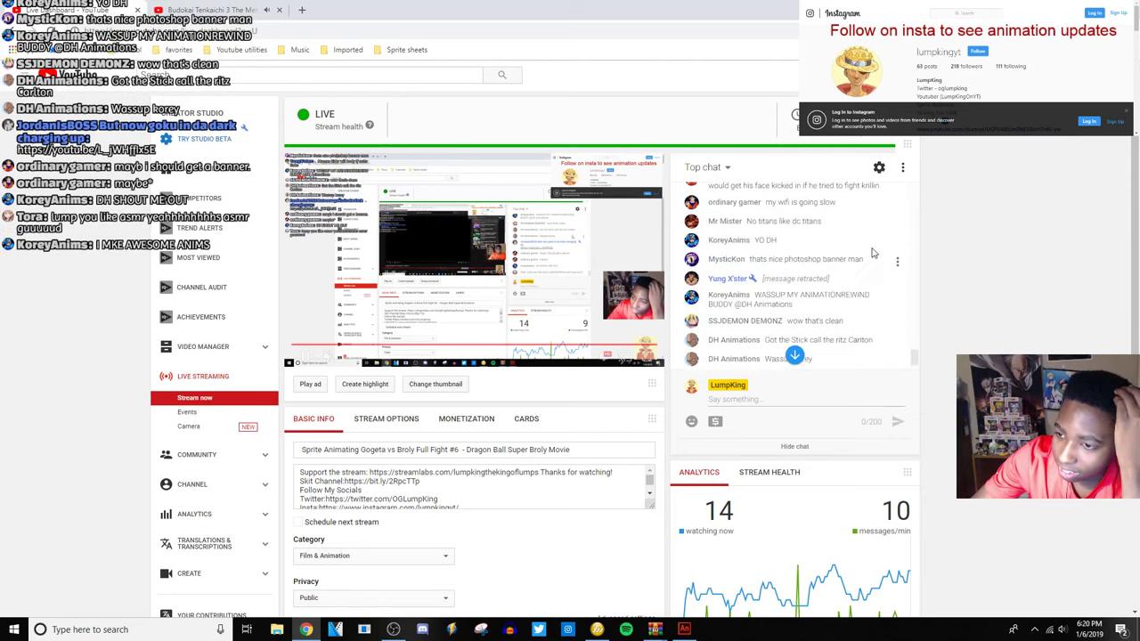
pyautogui.scroll(-5, 846, 253)
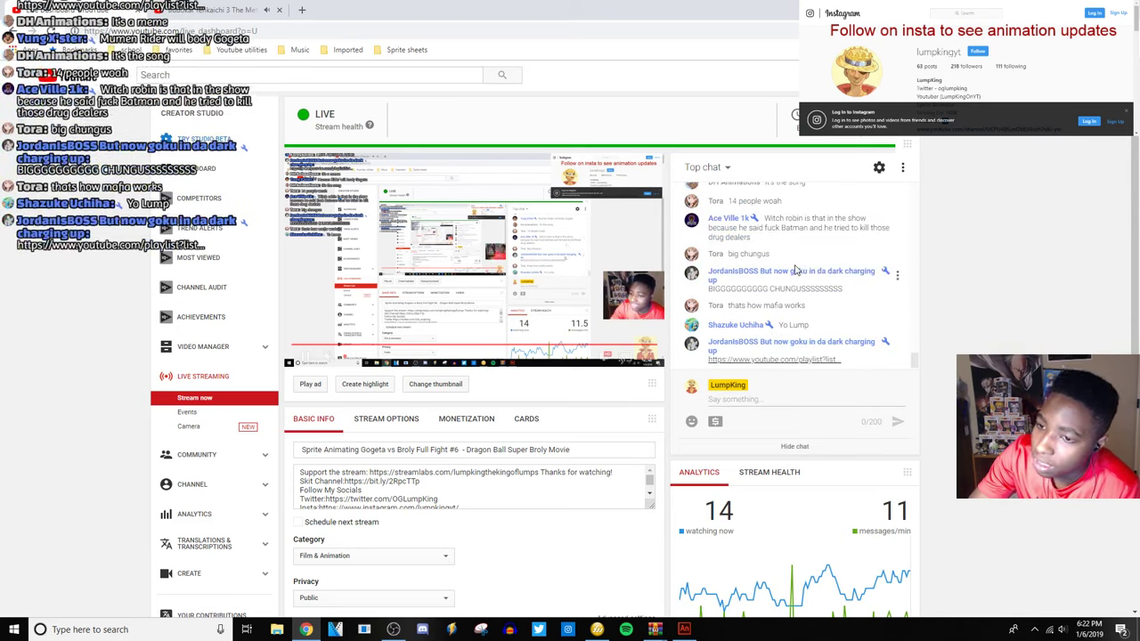
pyautogui.scroll(4, 863, 316)
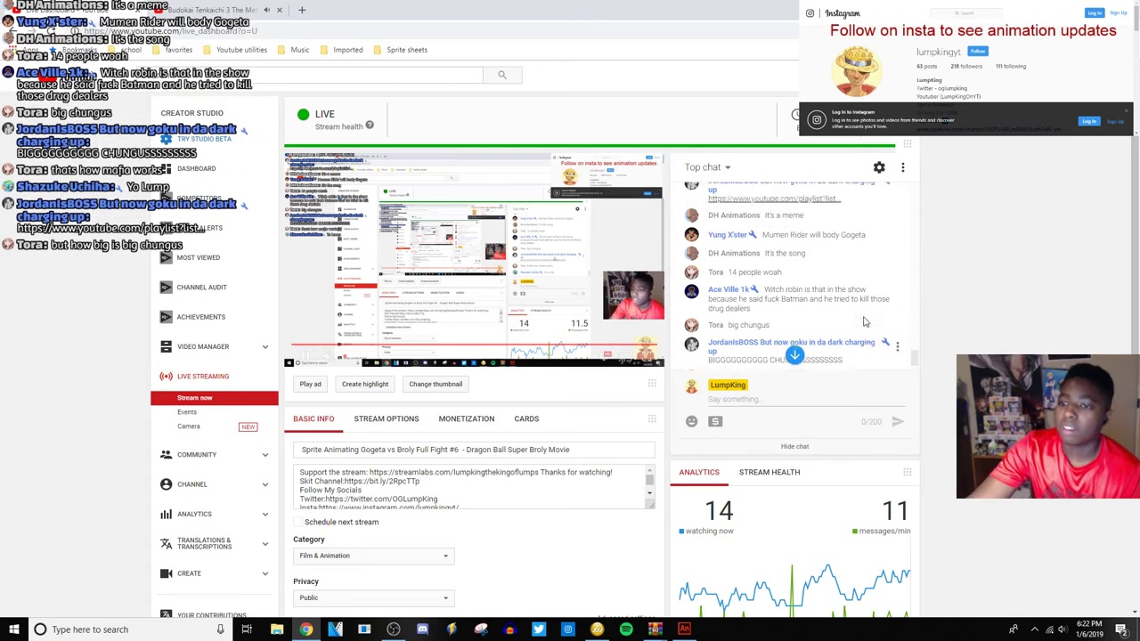
pyautogui.scroll(-5, 855, 317)
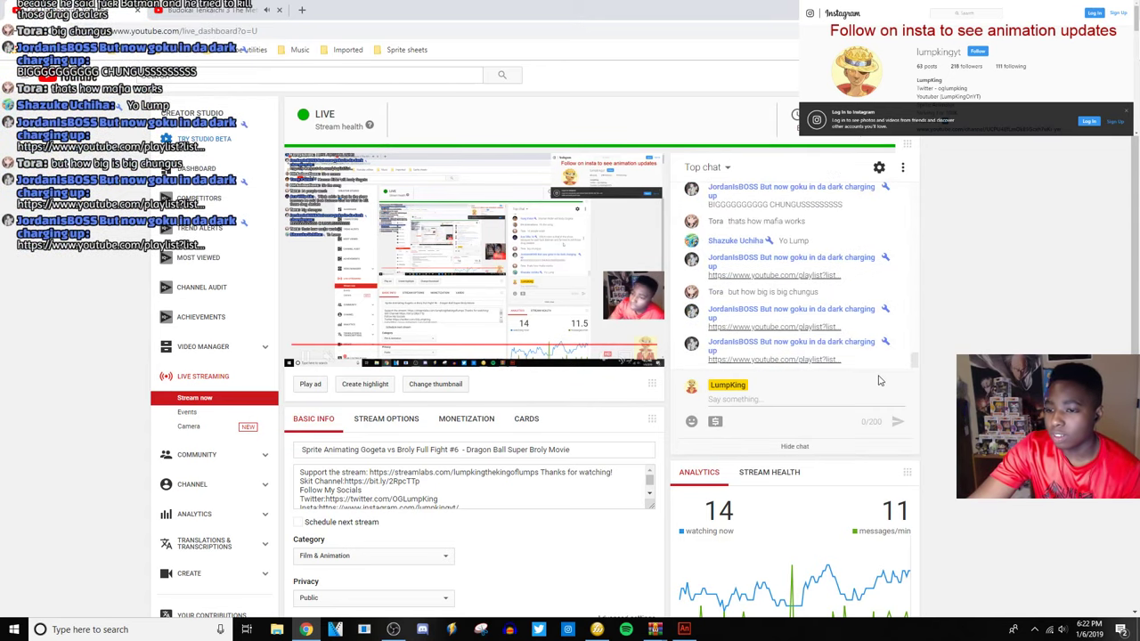
# Open the latest playlist link from the chat in a new tab, look over the LIT REMIXES playlist and close it.
pyautogui.rightClick(797, 366)
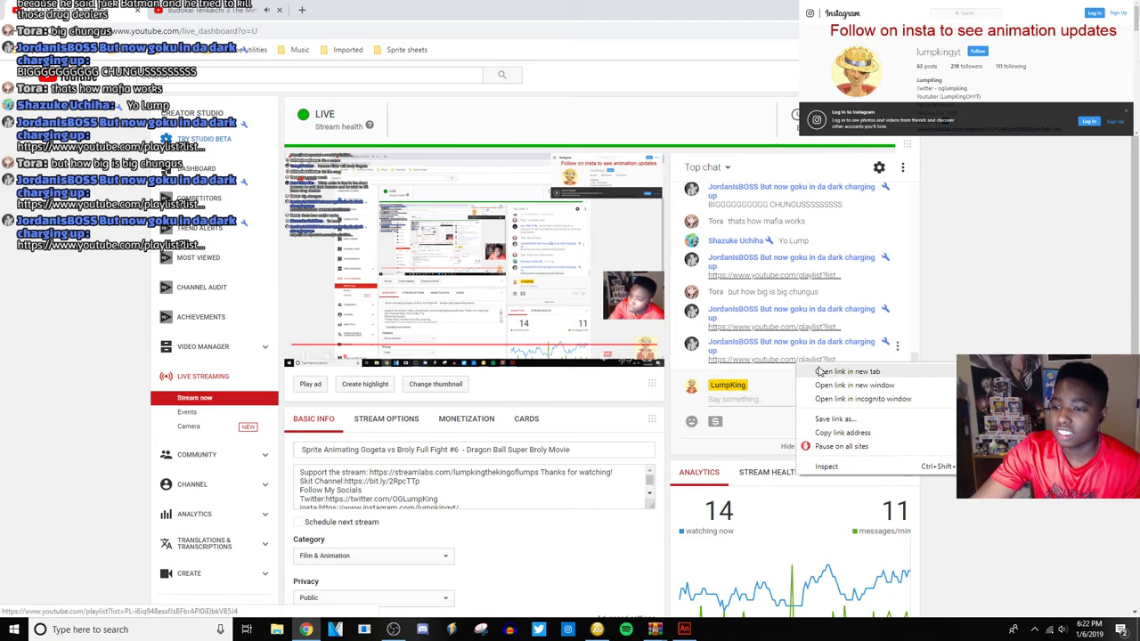
pyautogui.click(819, 372)
pyautogui.click(209, 10)
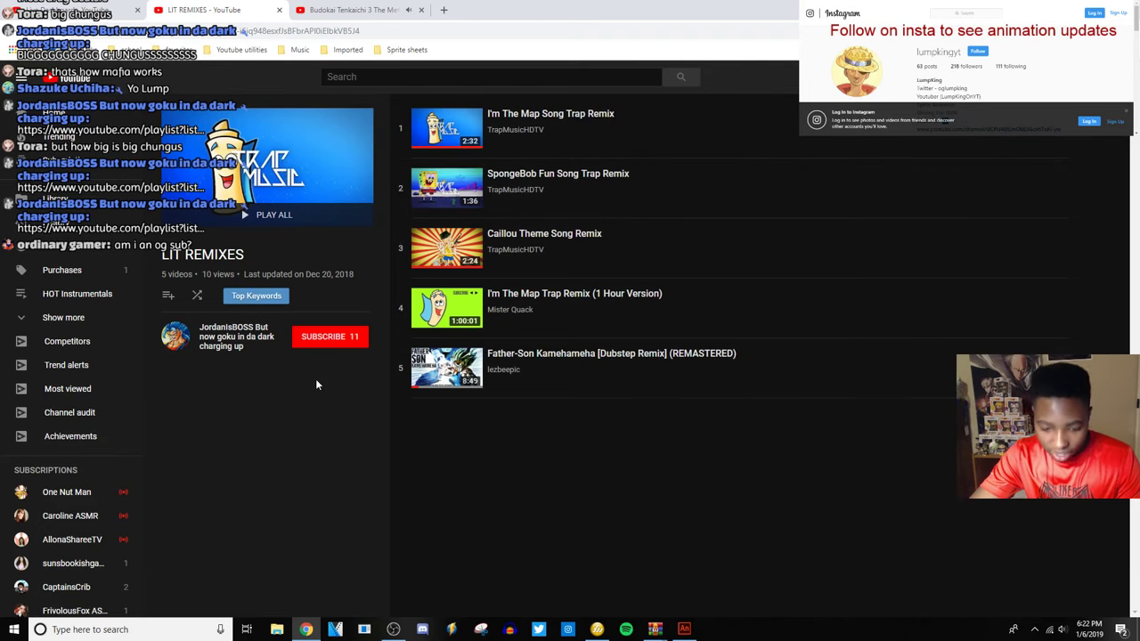
pyautogui.hotkey('ctrl', 'w')
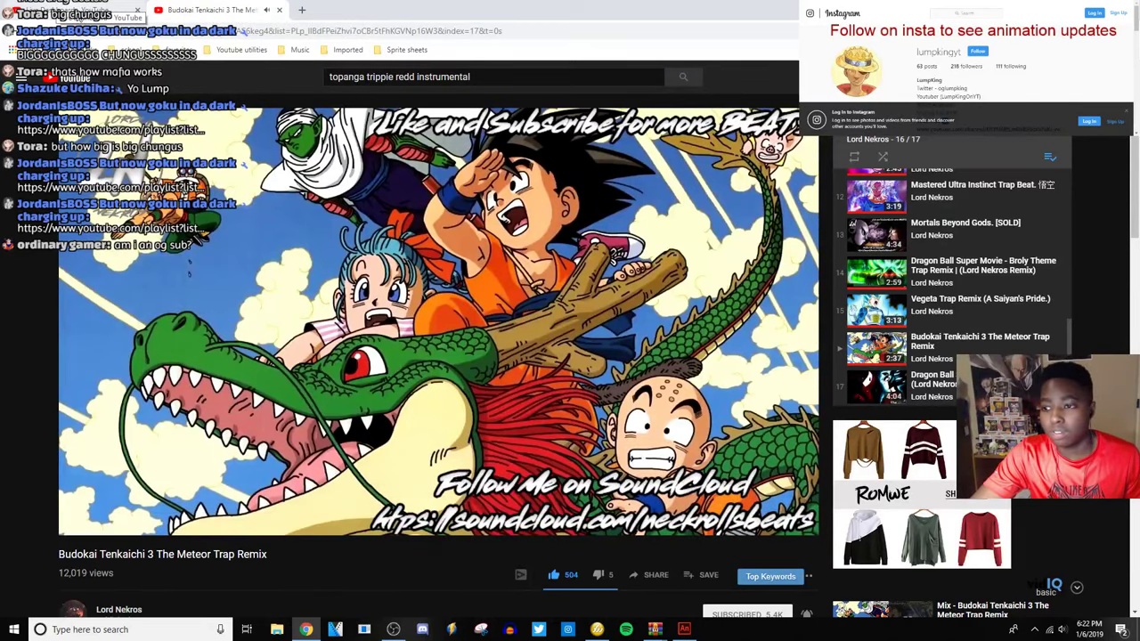
# Check the live dashboard's chat and the playing Ultimate Battle video, and switch to the Gogeta vs Broly project in Animate.
pyautogui.hotkey('ctrl', '1')
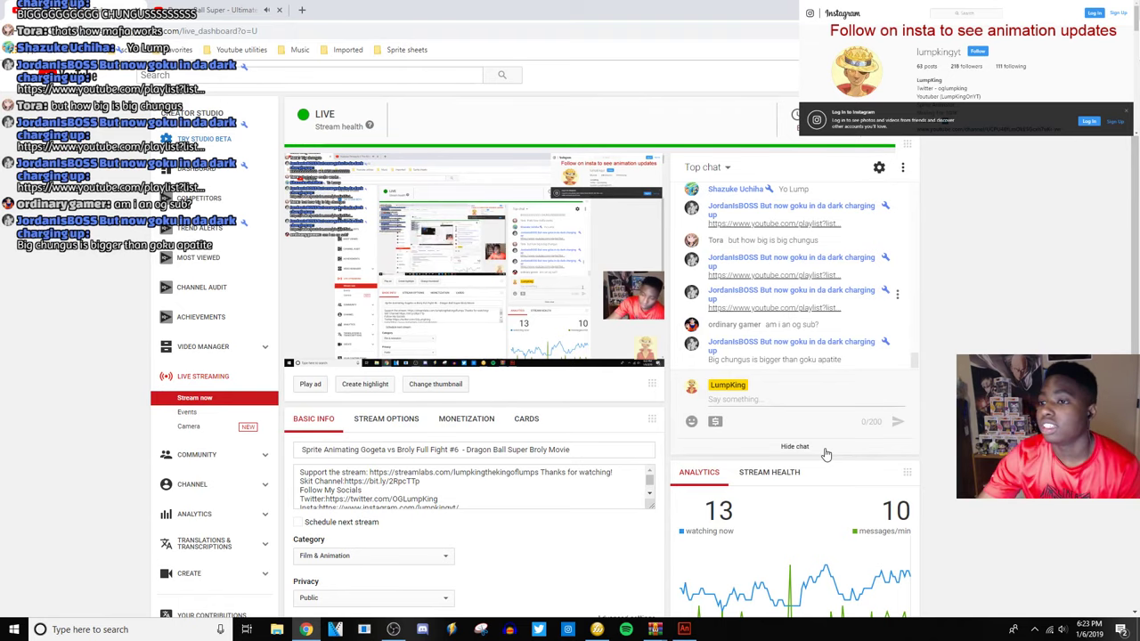
pyautogui.hotkey('ctrl', 'Tab')
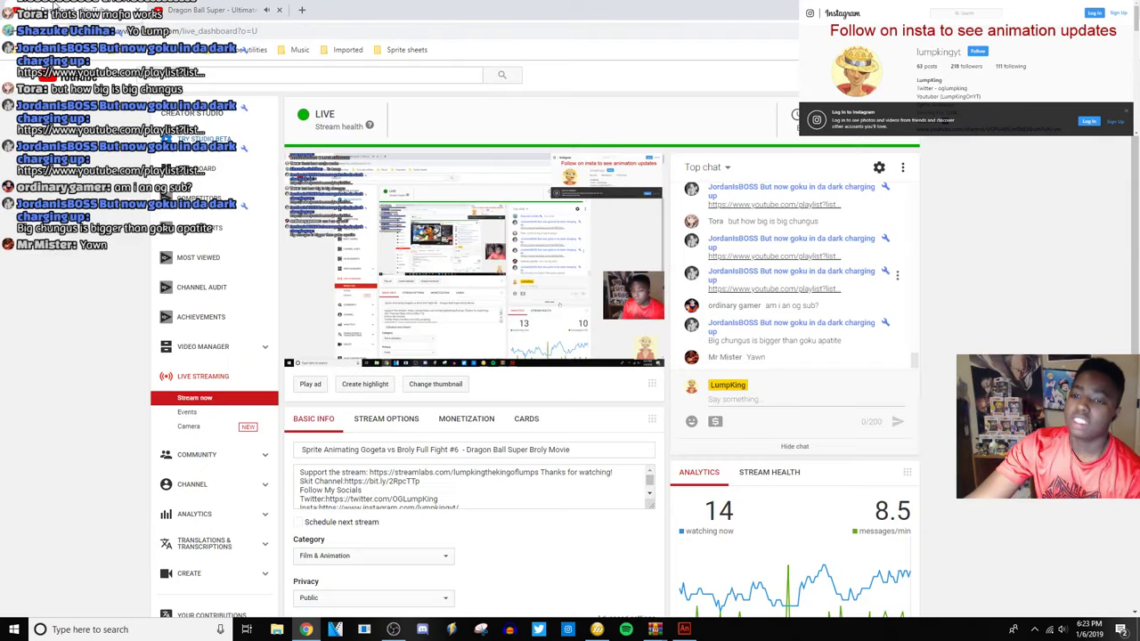
pyautogui.hotkey('ctrl', 'Tab')
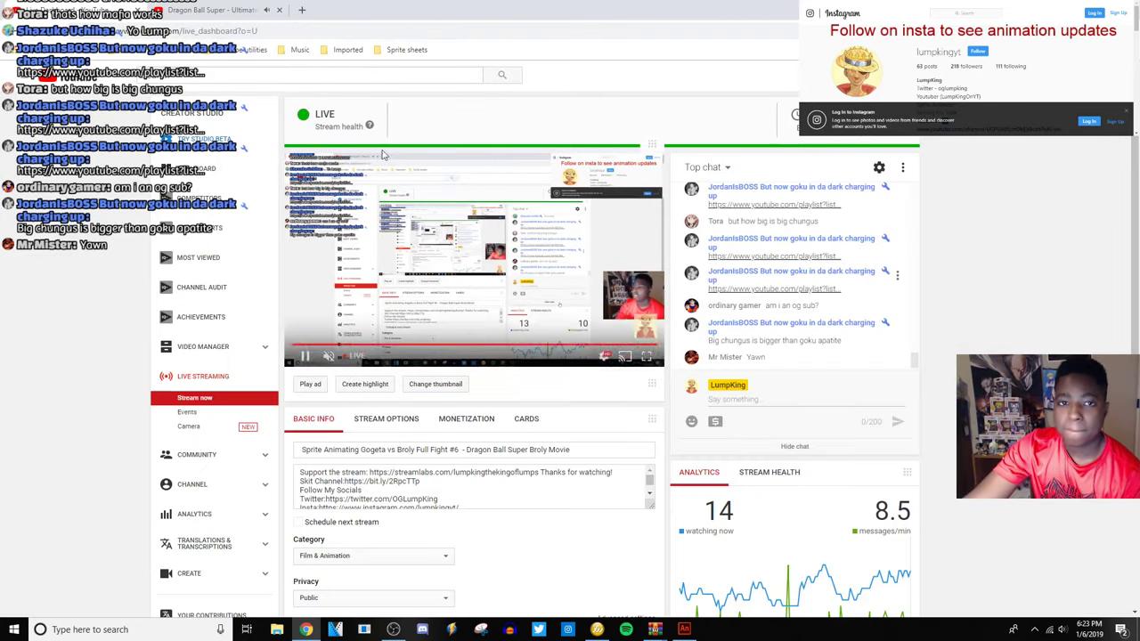
pyautogui.hotkey('ctrl', 'Tab')
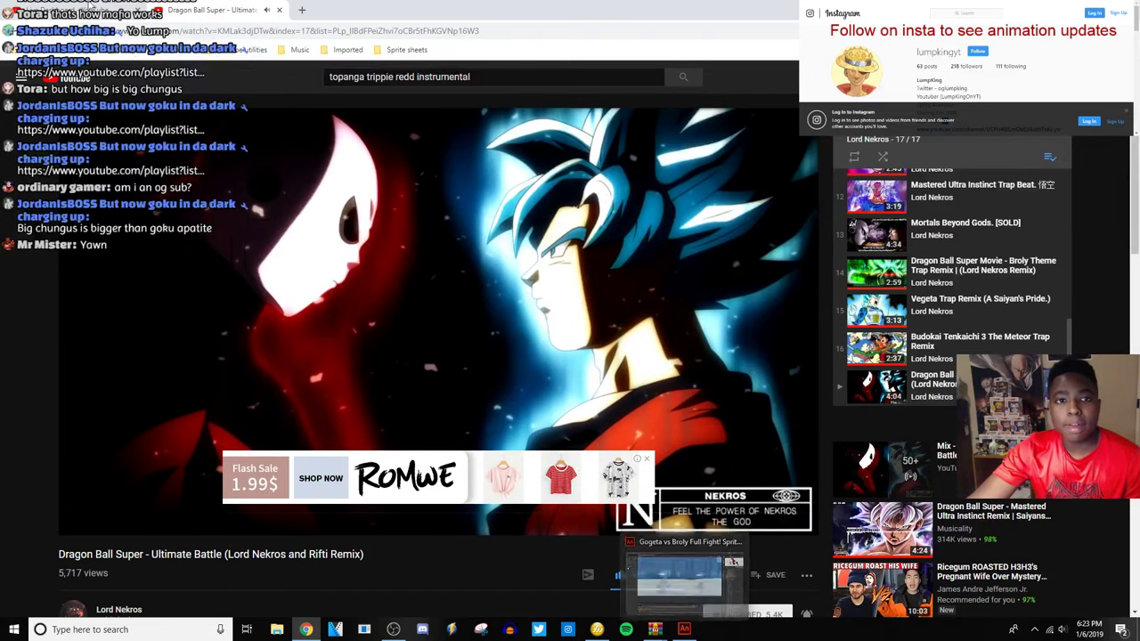
pyautogui.click(686, 630)
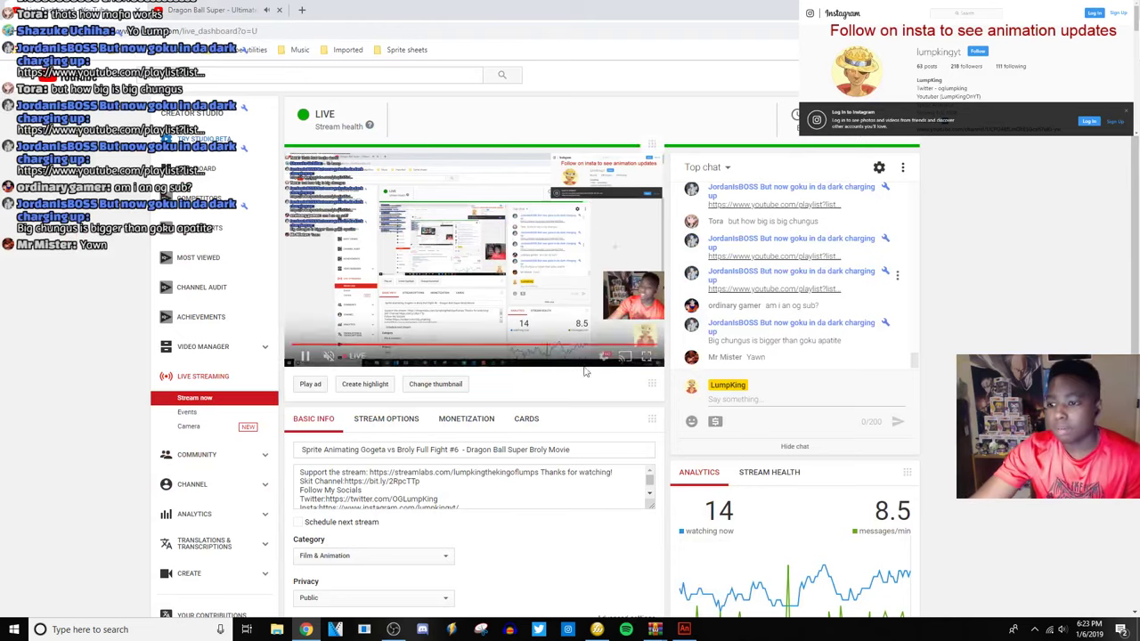
pyautogui.click(686, 629)
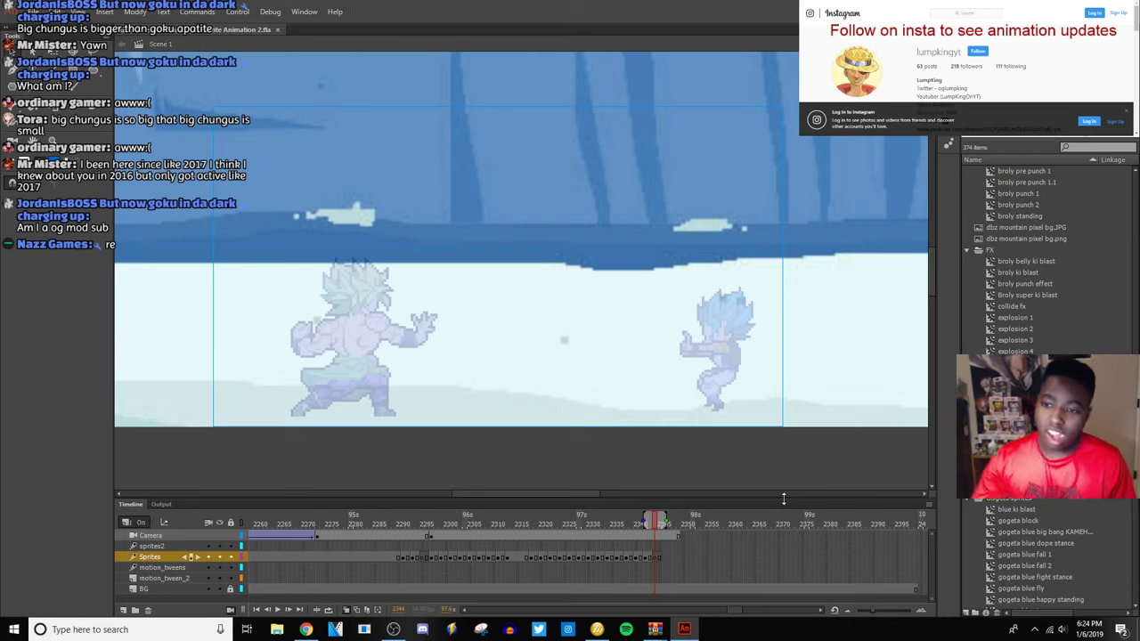
# Switch to Fireworks and look through all the sprites and effects in "gogeta blue sheet.png".
pyautogui.click(602, 634)
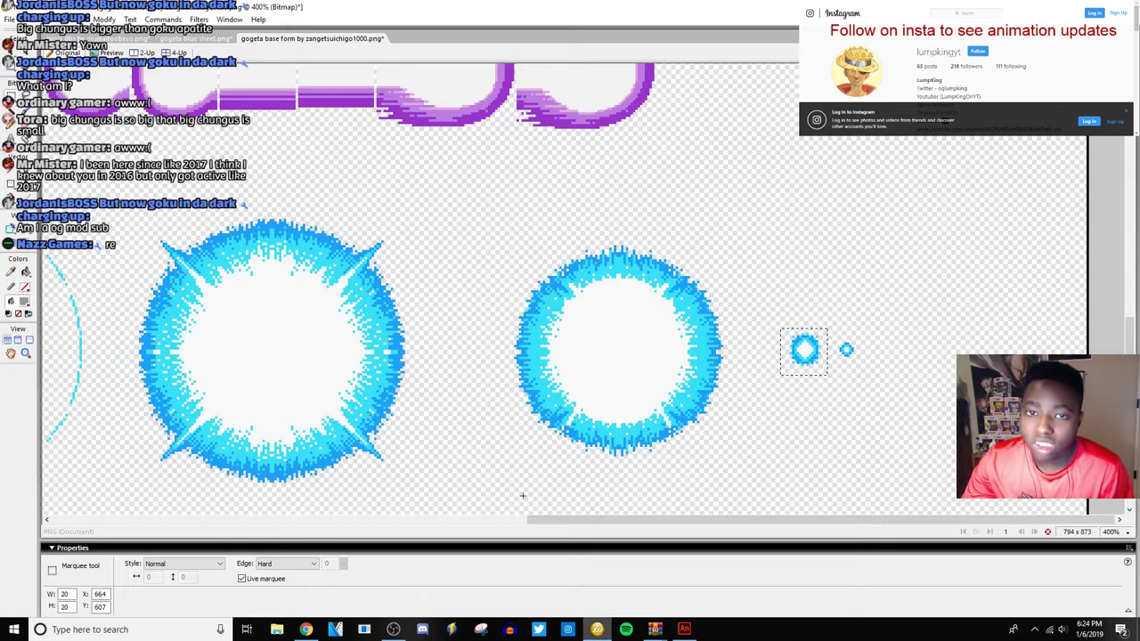
pyautogui.click(200, 40)
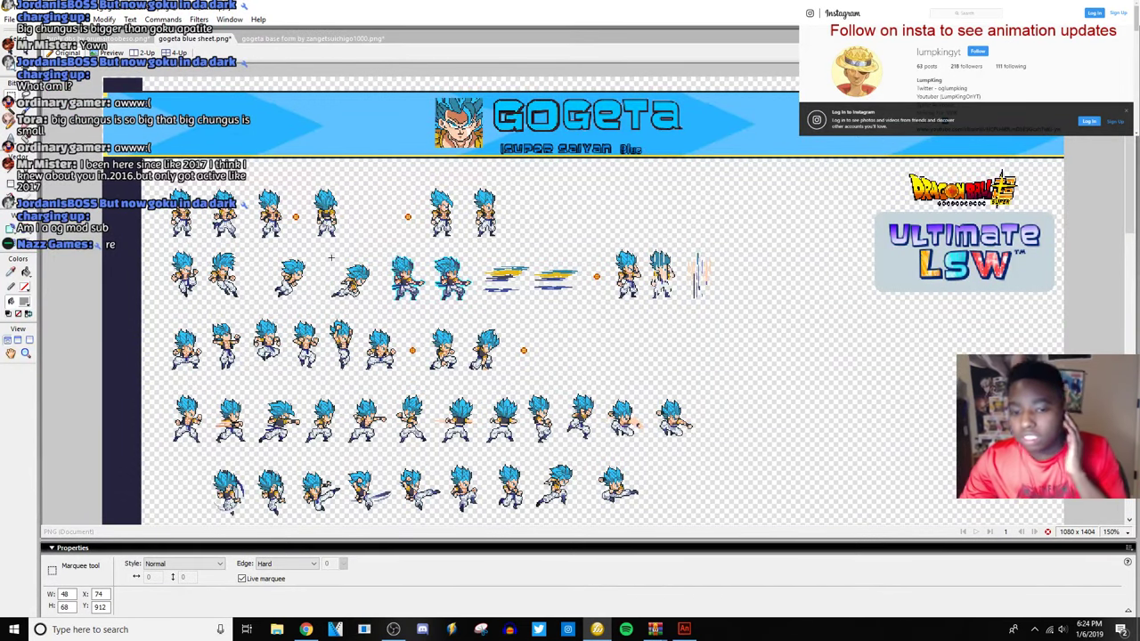
pyautogui.scroll(-2, 429, 355)
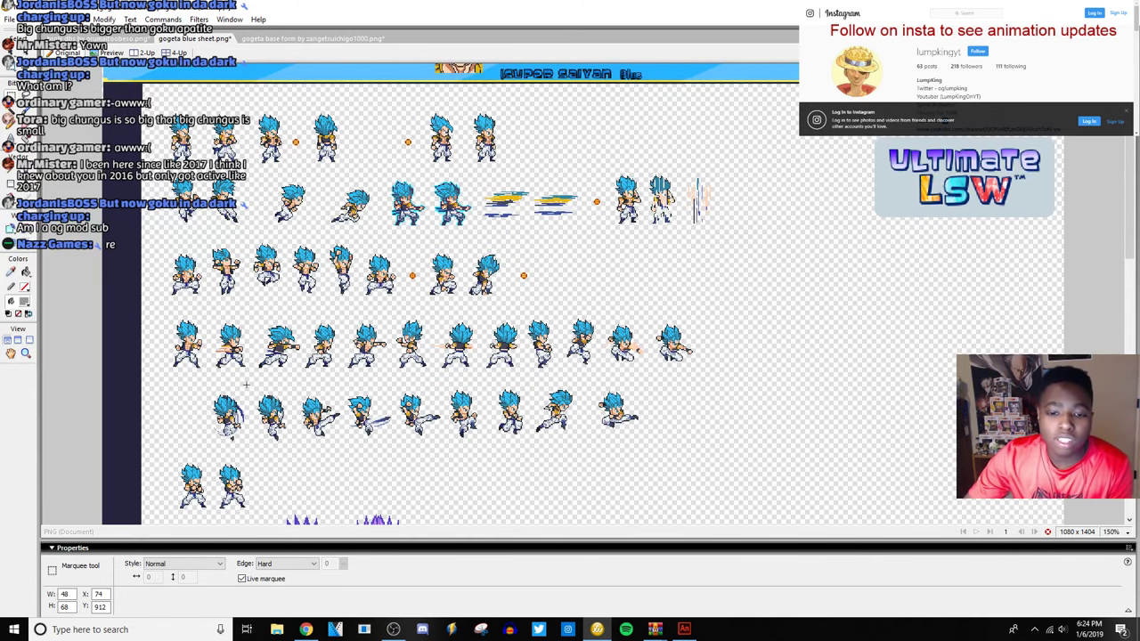
pyautogui.scroll(-5, 296, 385)
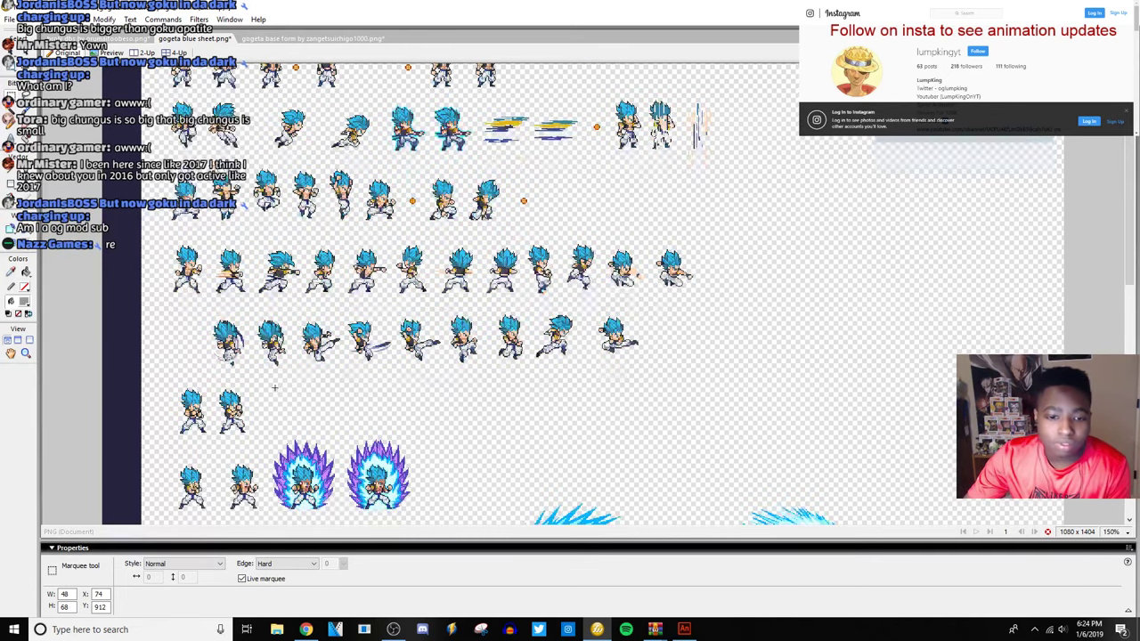
pyautogui.scroll(-2, 283, 392)
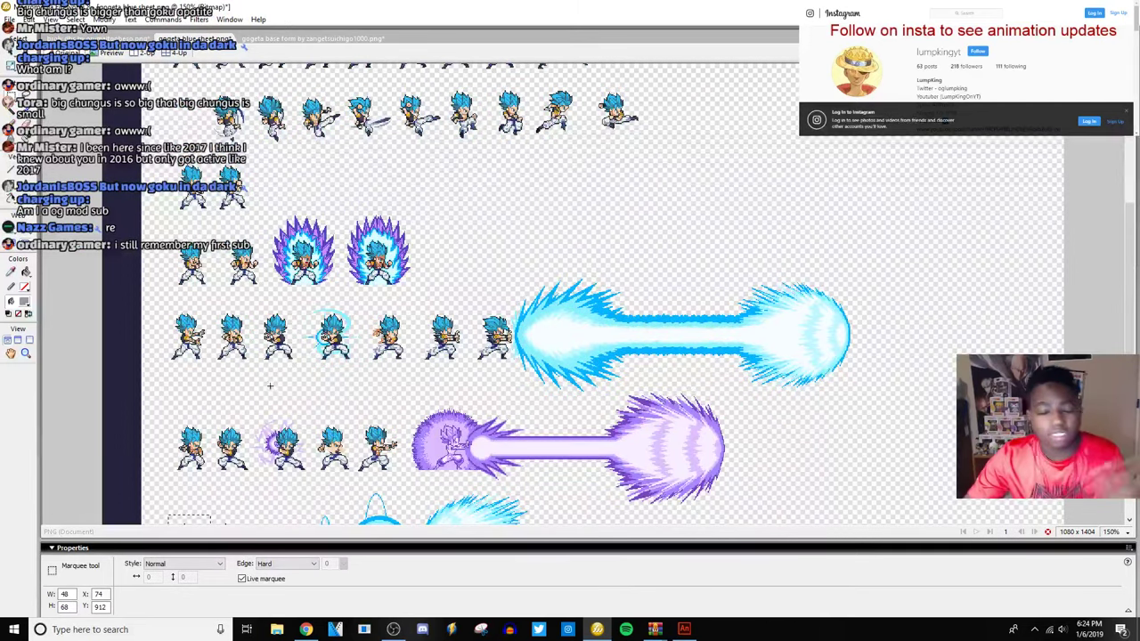
pyautogui.scroll(-4, 283, 392)
pyautogui.scroll(-4, 282, 391)
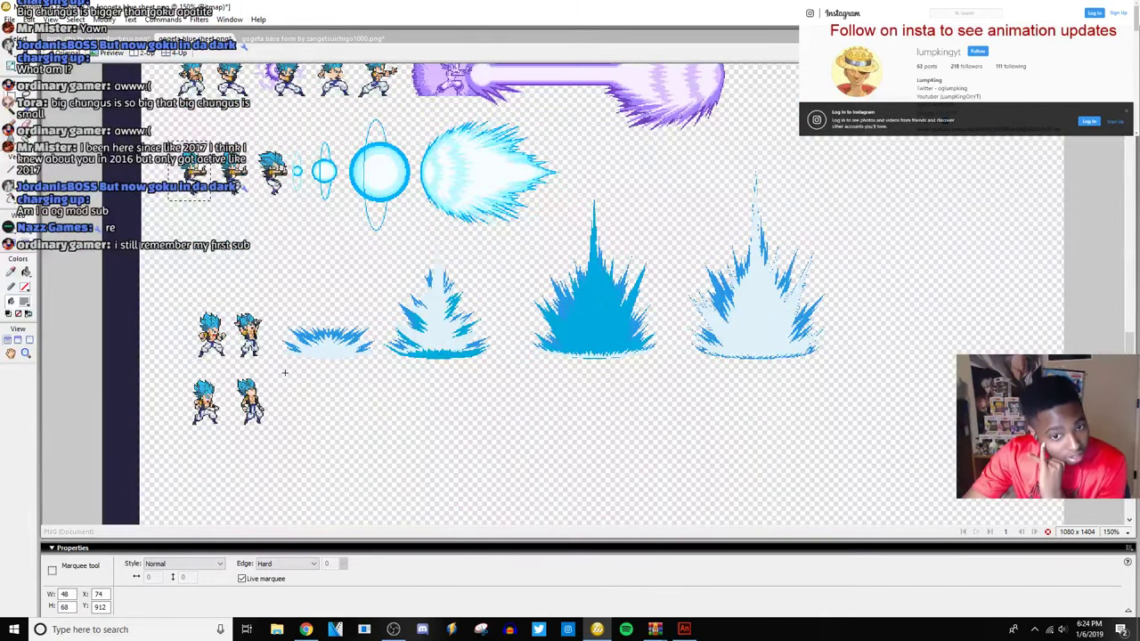
pyautogui.scroll(7, 183, 139)
pyautogui.scroll(13, 262, 377)
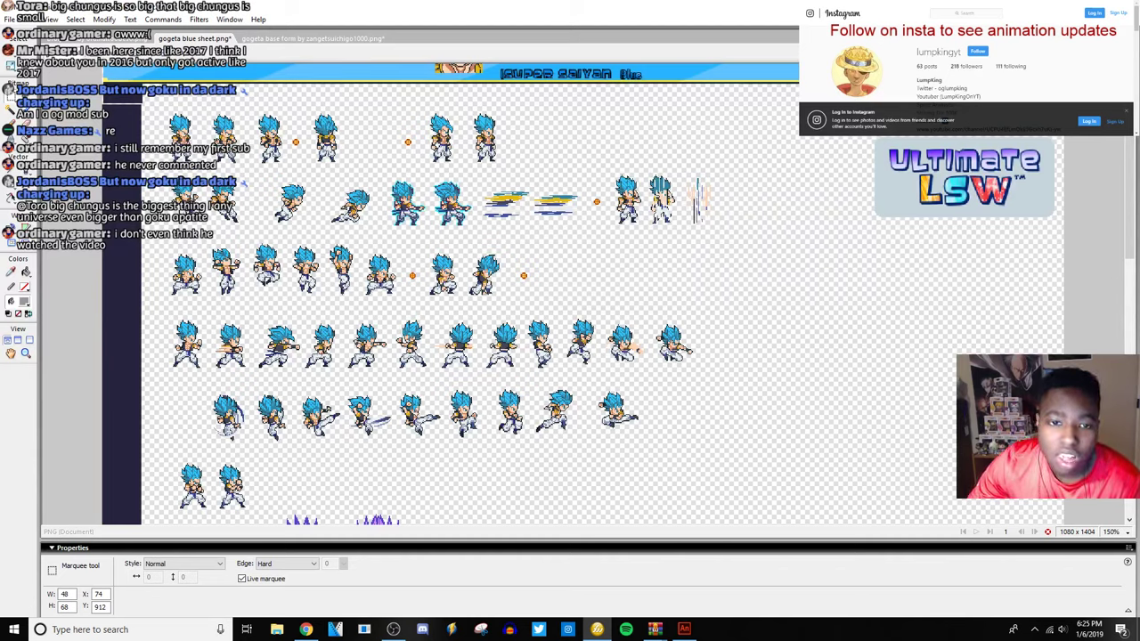
# Copy the upright flying Gogeta sprite from the second row of "gogeta blue sheet.png" and paste it into the Sprites layer in Animate.
pyautogui.scroll(-1, 332, 200)
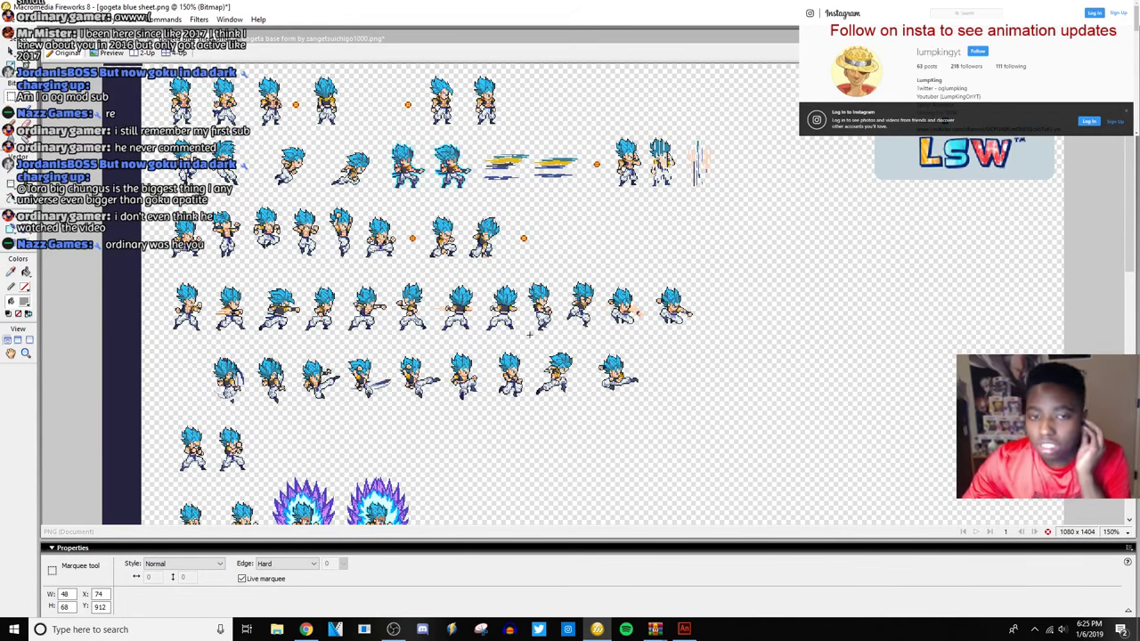
pyautogui.scroll(3, 181, 238)
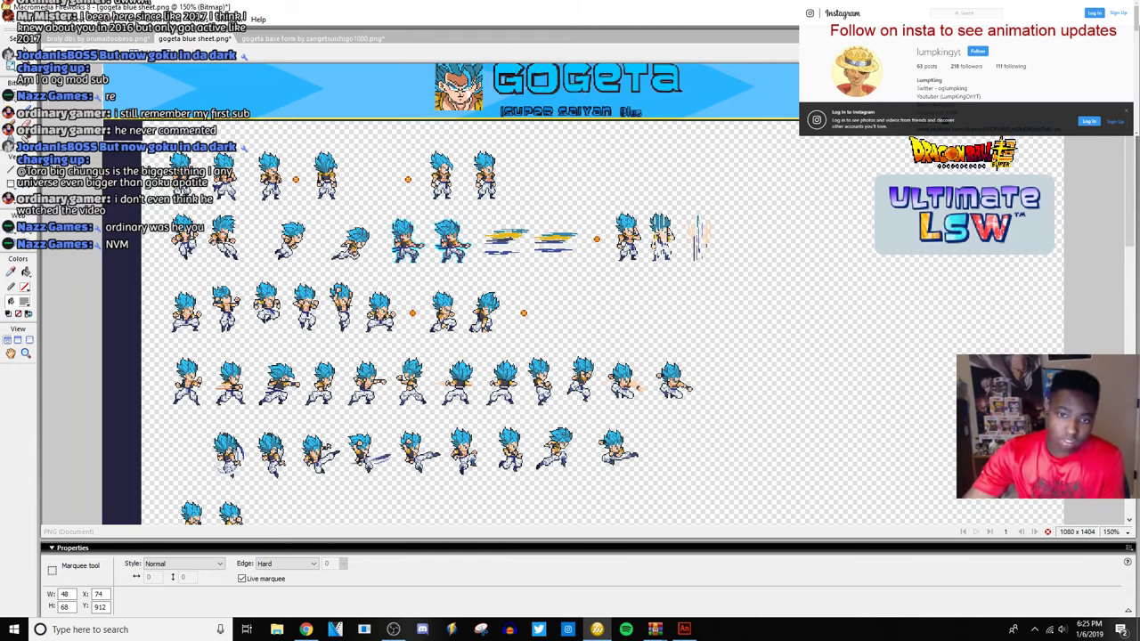
pyautogui.moveTo(273, 217); pyautogui.dragTo(317, 260)
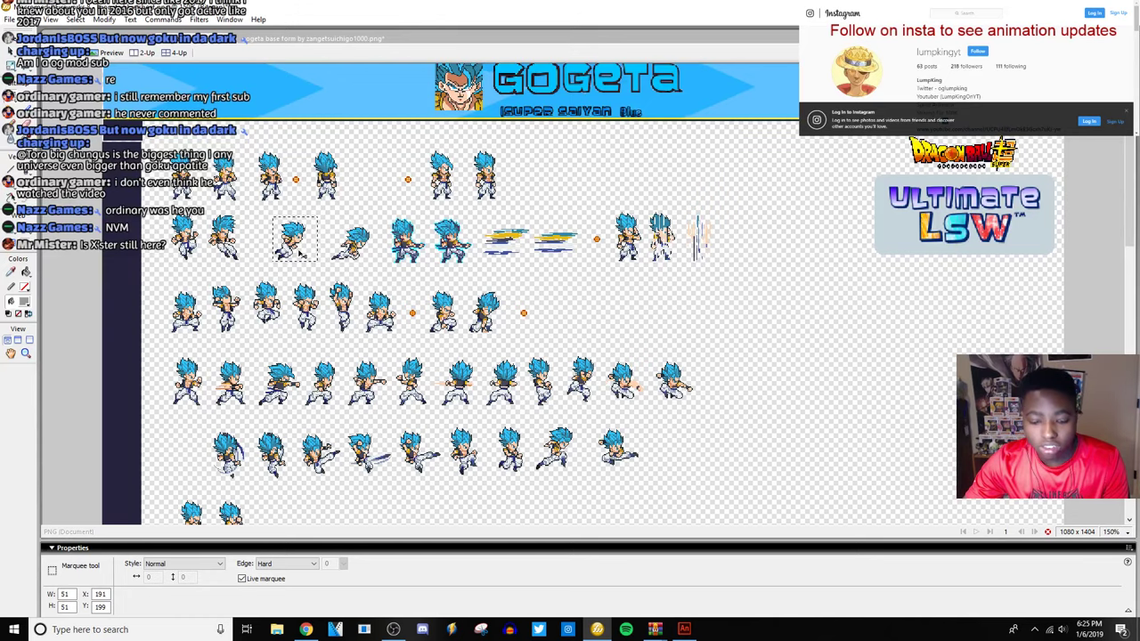
pyautogui.hotkey('alt', 'Tab')
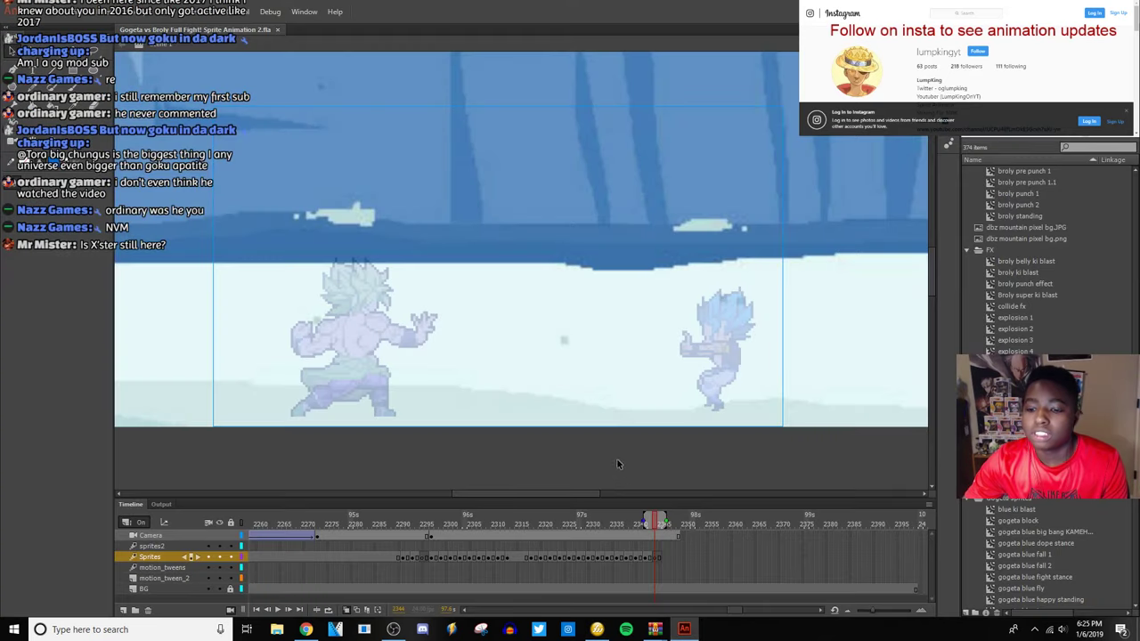
pyautogui.hotkey('ctrl', 'v')
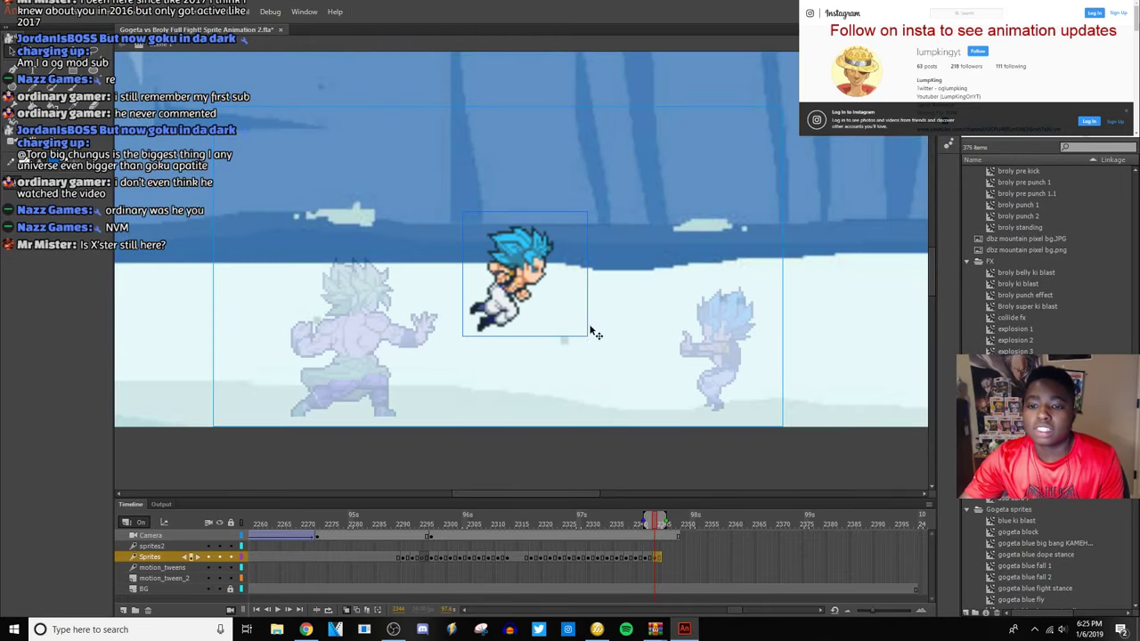
# Trace the pasted flying Gogeta bitmap into vector artwork with Trace Bitmap, keeping the dialog's settings.
pyautogui.click(142, 11)
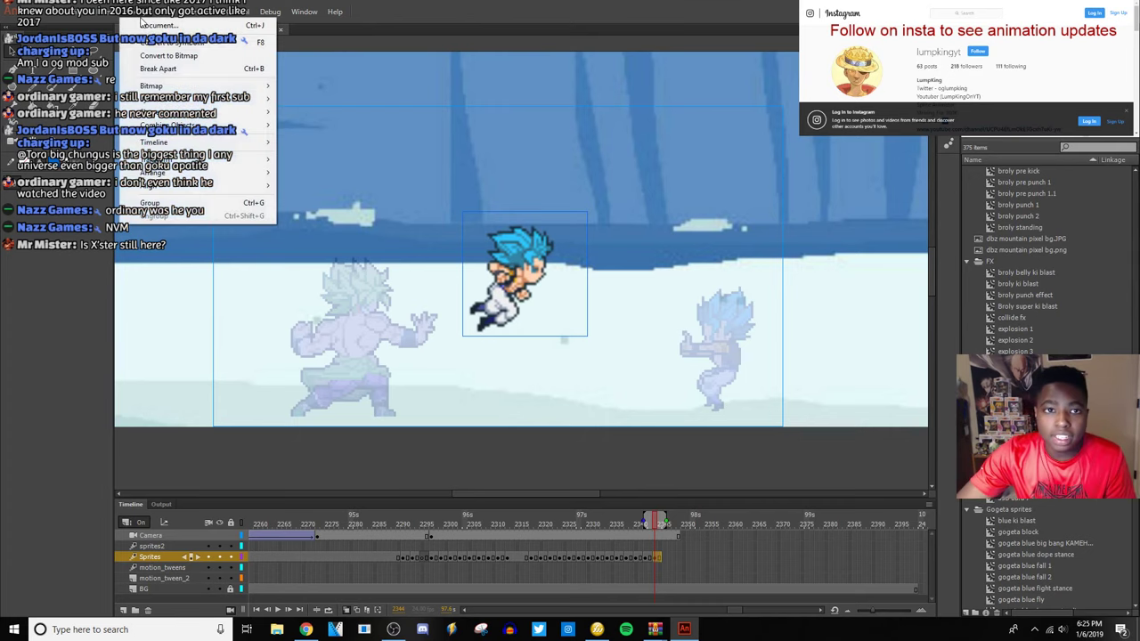
pyautogui.moveTo(183, 89)
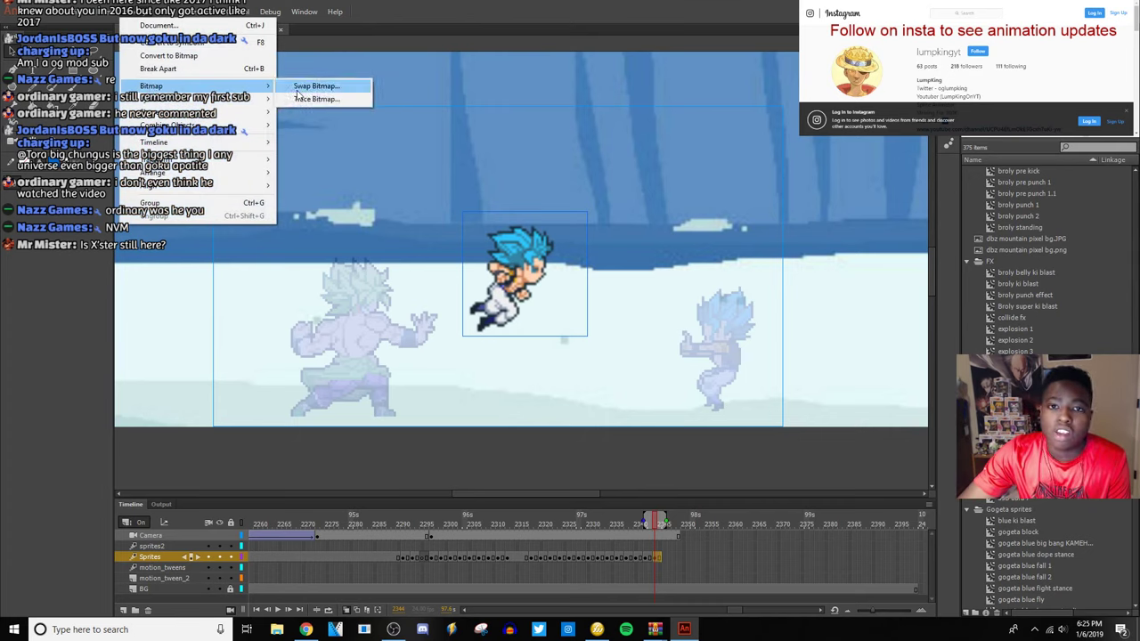
pyautogui.click(303, 99)
pyautogui.press('Return')
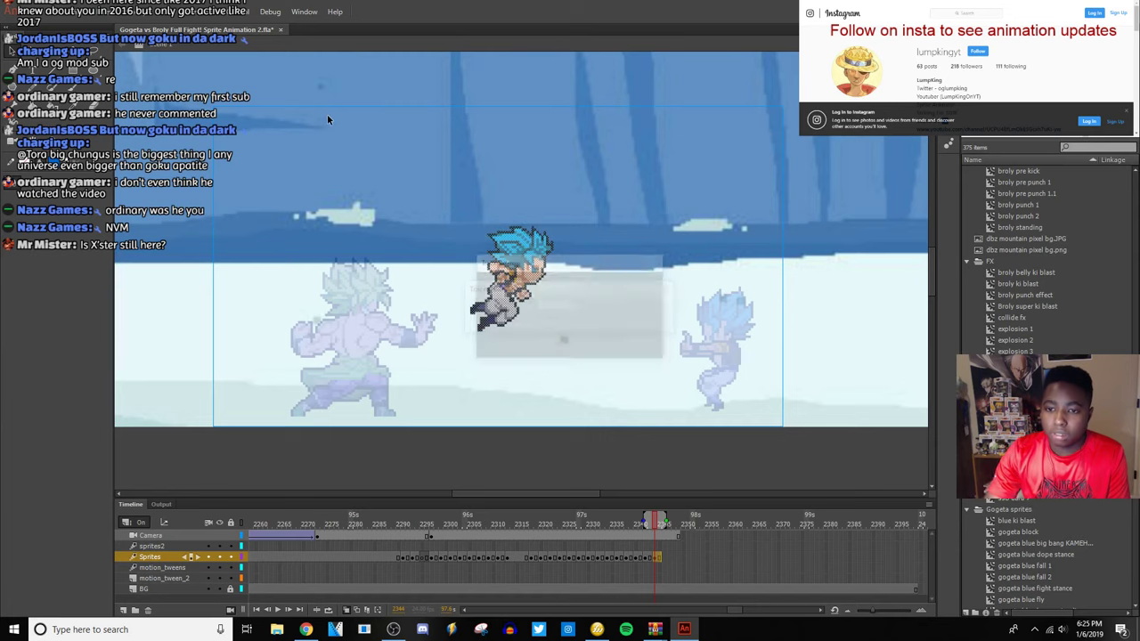
# Convert the traced Gogeta into a movie clip symbol named "gogeta blue fly 2" in the Gogeta sprites folder.
pyautogui.press('F8')
pyautogui.write('go')
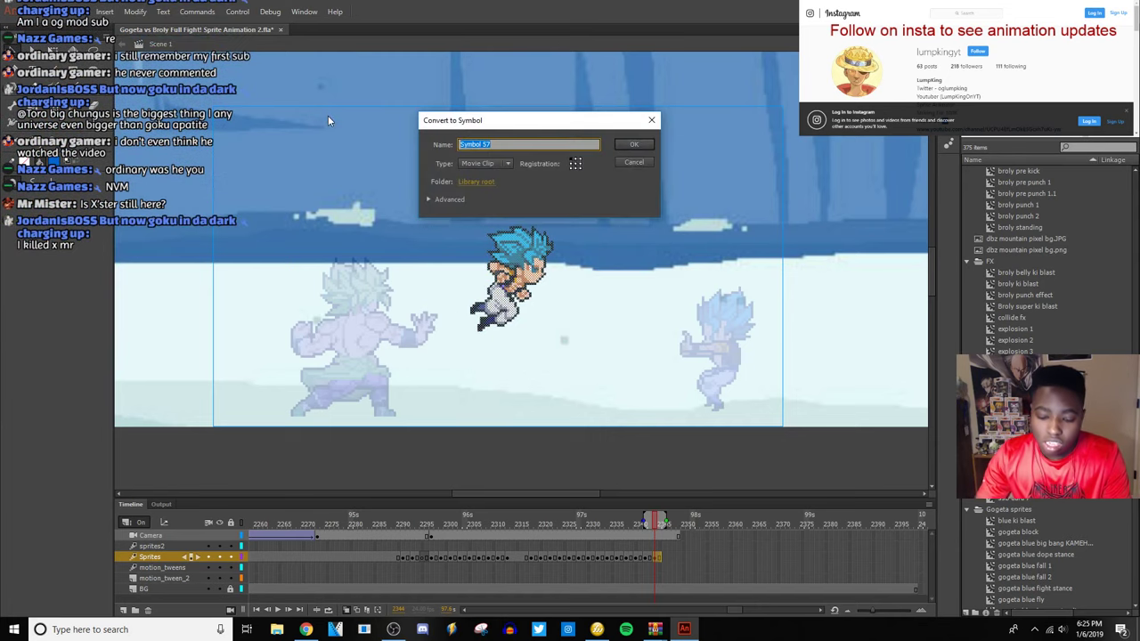
pyautogui.write('geta')
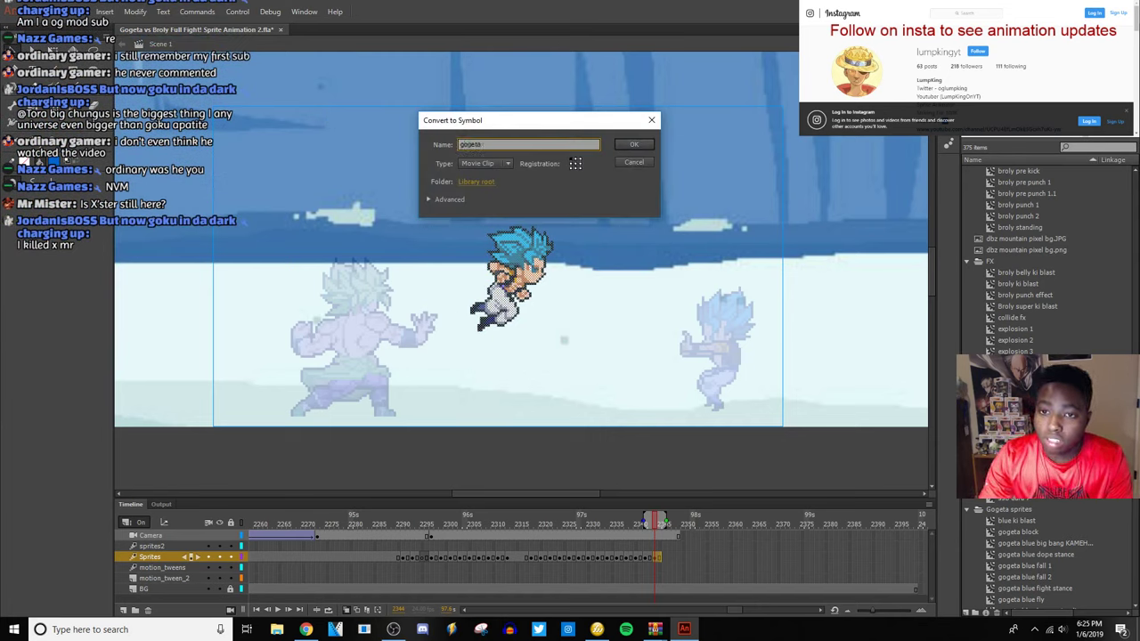
pyautogui.write(' blue fly 2')
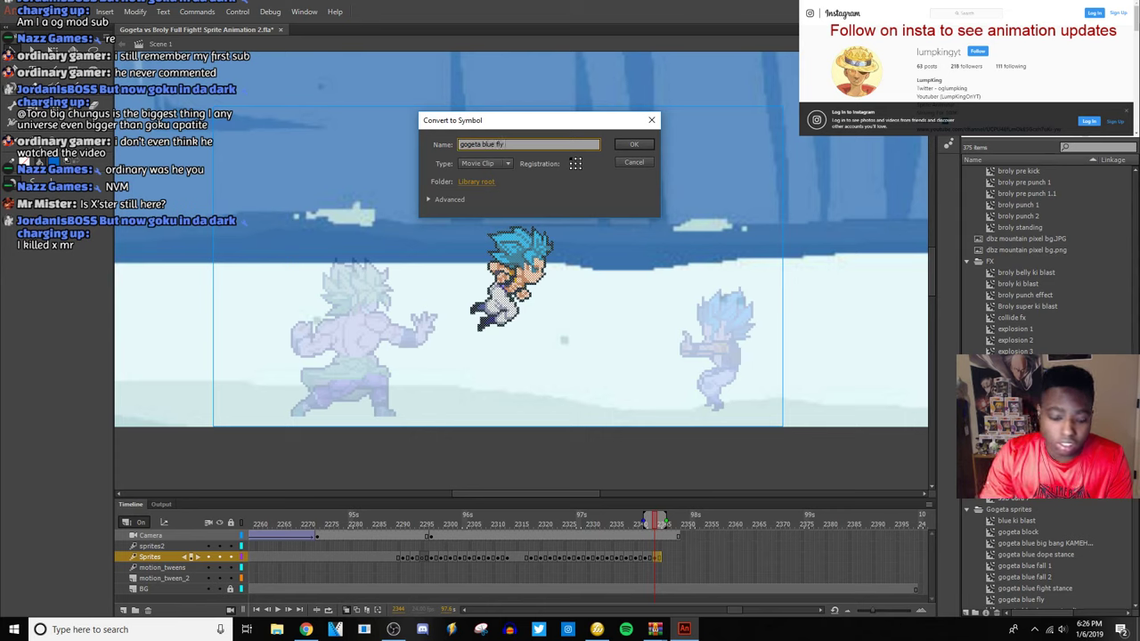
pyautogui.click(487, 183)
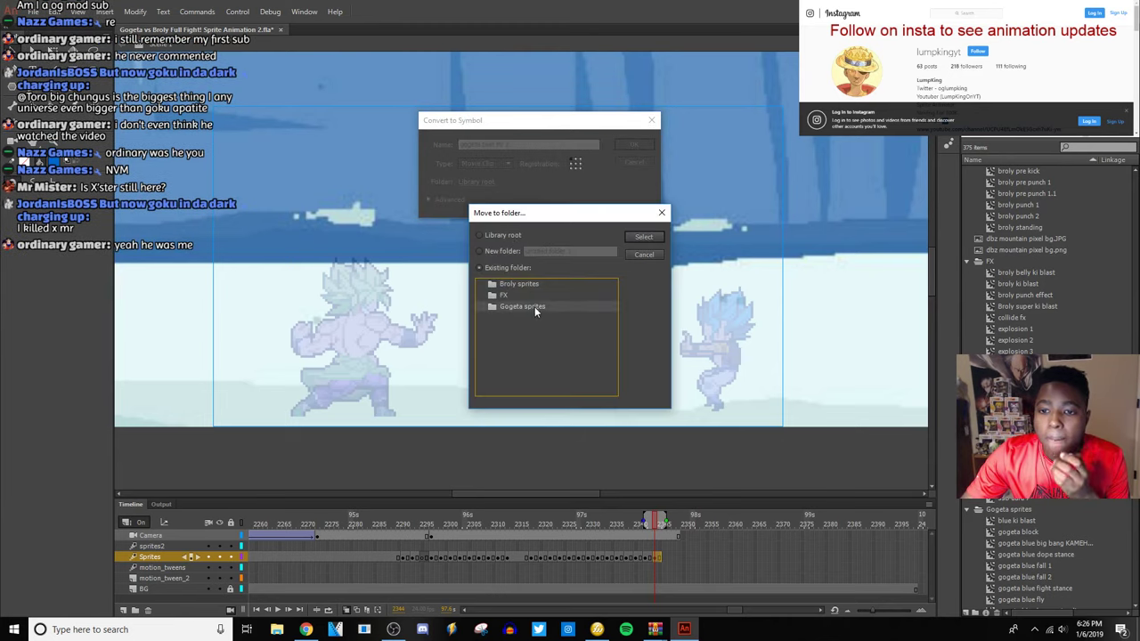
pyautogui.doubleClick(534, 306)
pyautogui.press('Return')
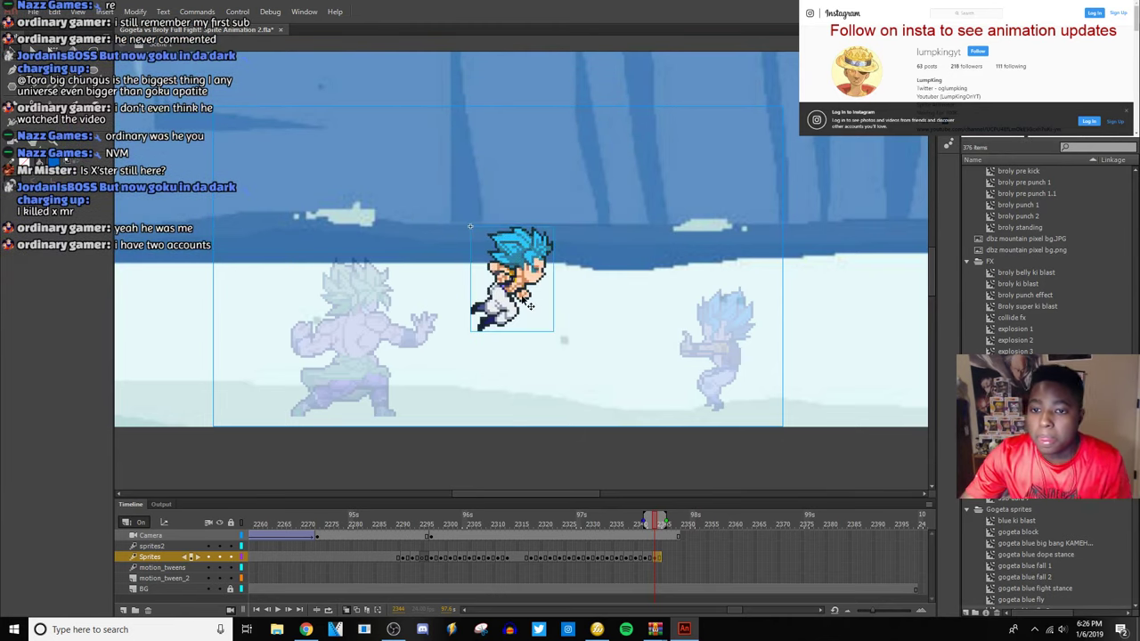
# Flip the flying Gogeta horizontally so he faces Broly and place him just in front of his previous pose.
pyautogui.rightClick(530, 306)
pyautogui.moveTo(614, 366)
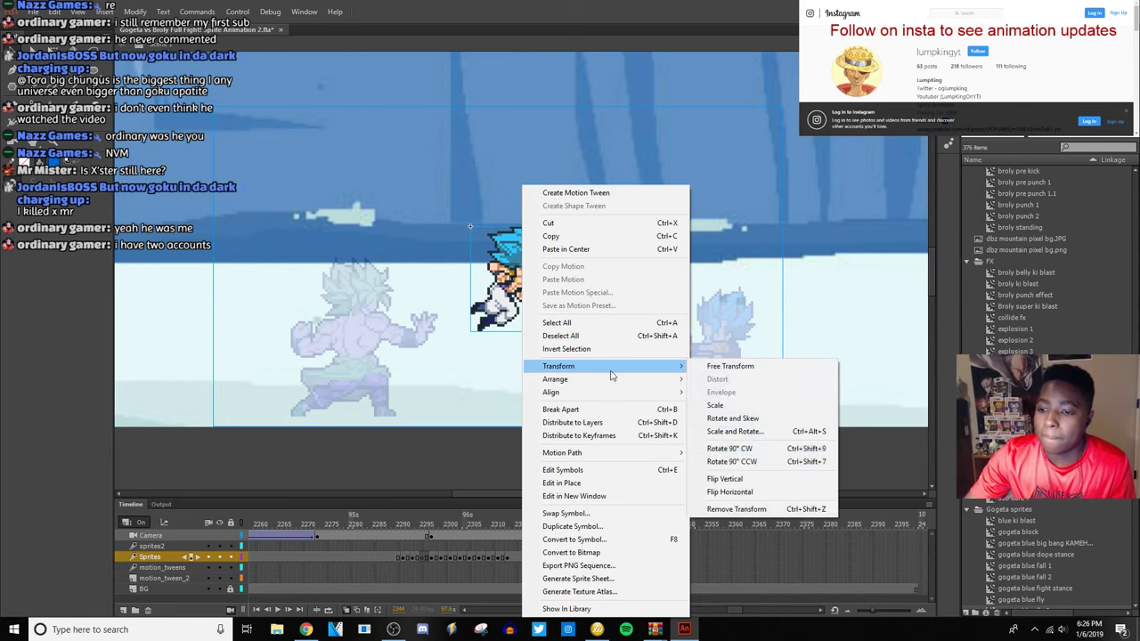
pyautogui.click(728, 492)
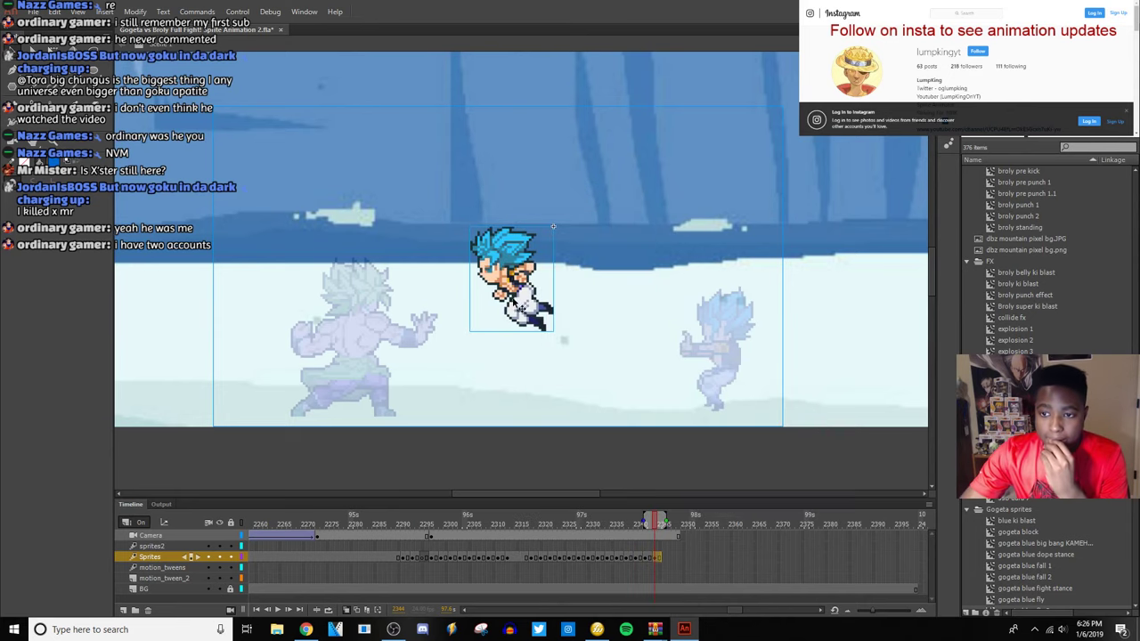
pyautogui.moveTo(516, 305); pyautogui.dragTo(651, 381)
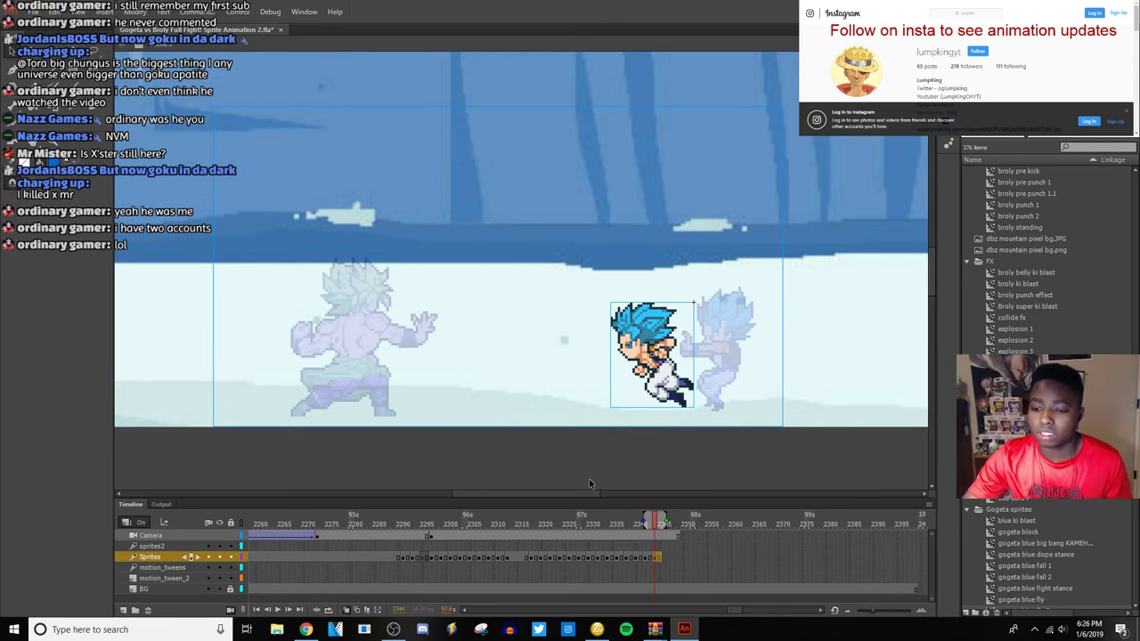
# Extend the Camera layer's frames to about frame 2365 and go to frame 2345 on the Sprites layer.
pyautogui.click(675, 536)
pyautogui.click(681, 537)
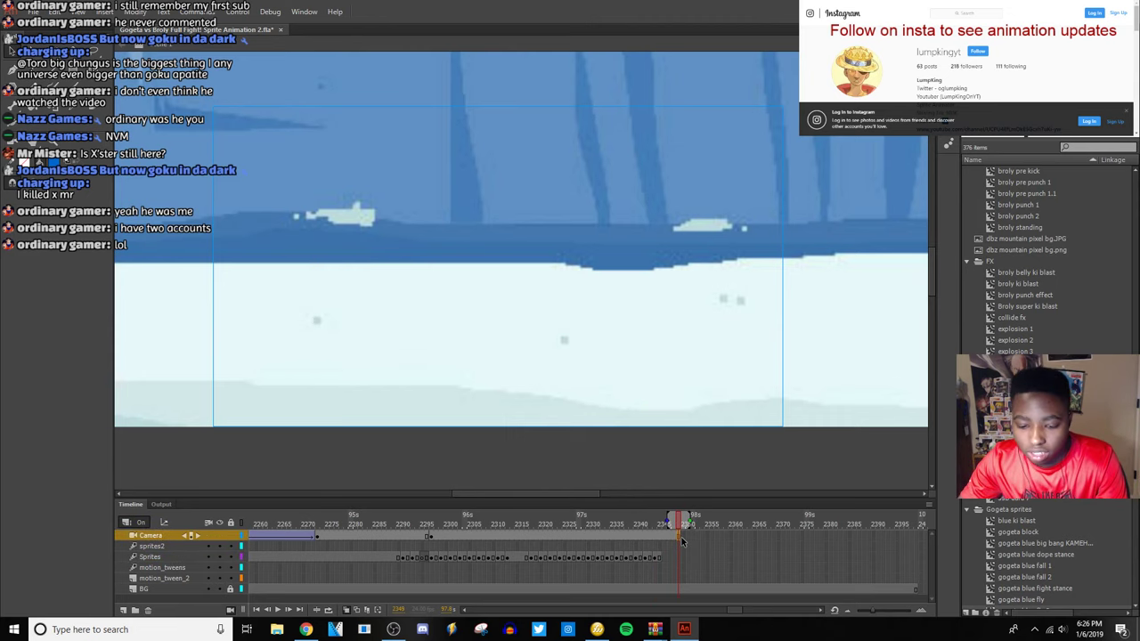
pyautogui.press('F5')
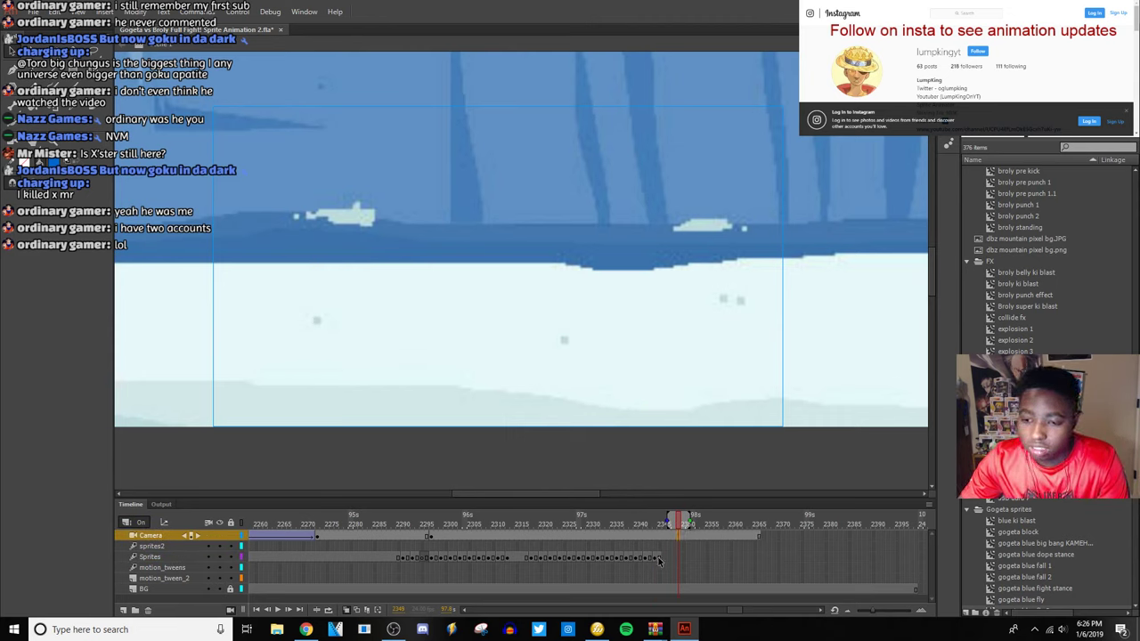
pyautogui.click(660, 559)
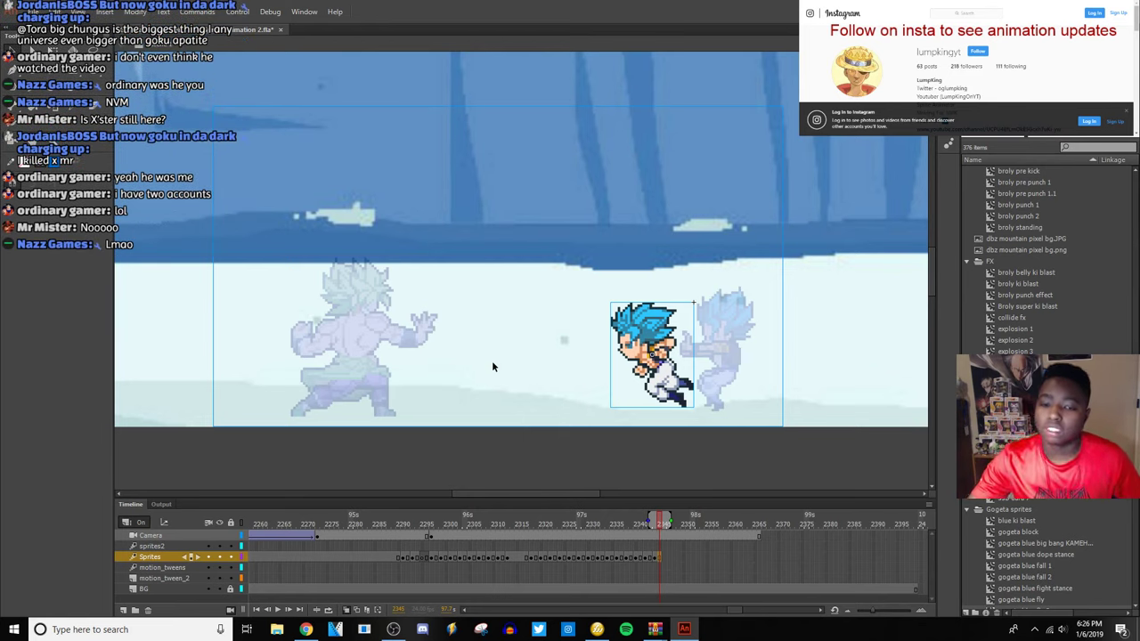
# Look through the Broly sprite sheet in Fireworks up to the Damage and Ki sections, and return to Animate.
pyautogui.click(596, 628)
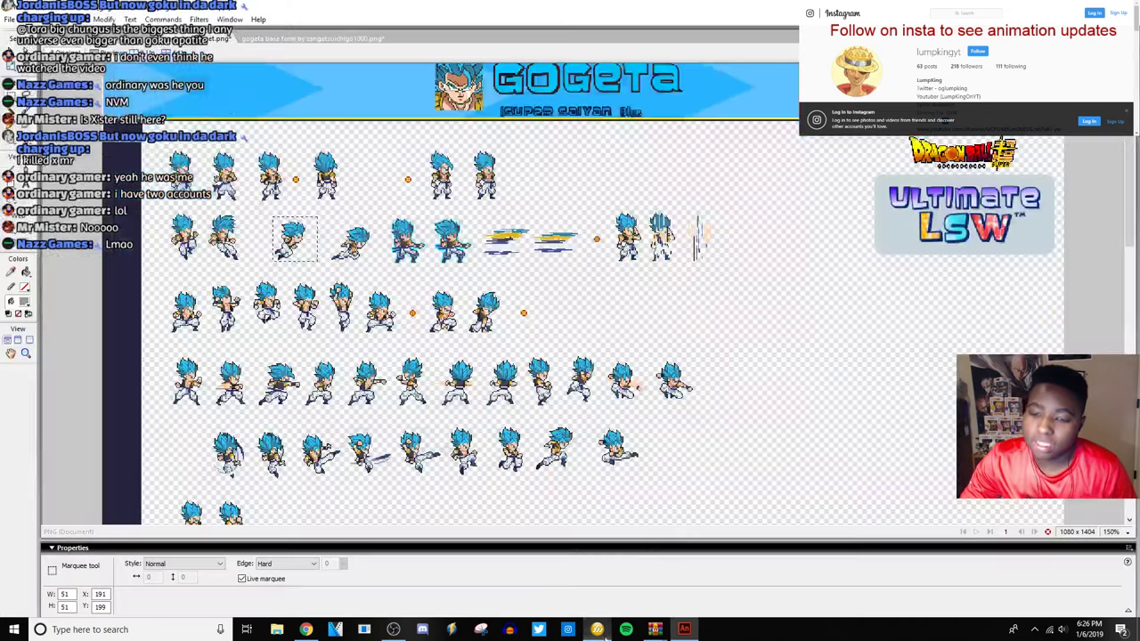
pyautogui.hotkey('ctrl', 'Tab')
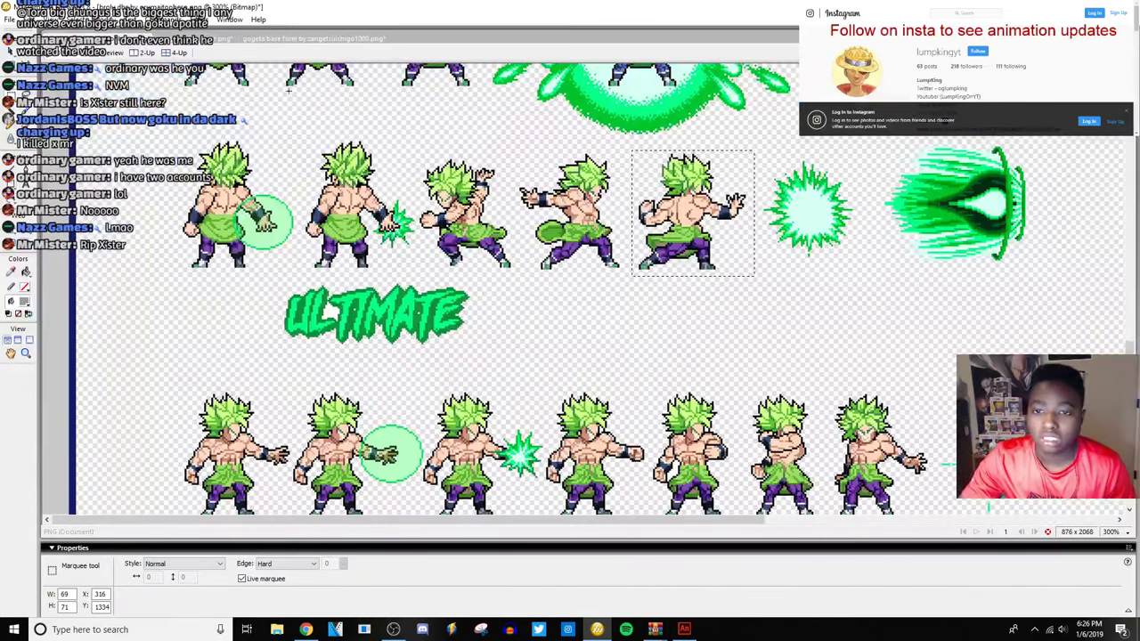
pyautogui.scroll(3, 666, 346)
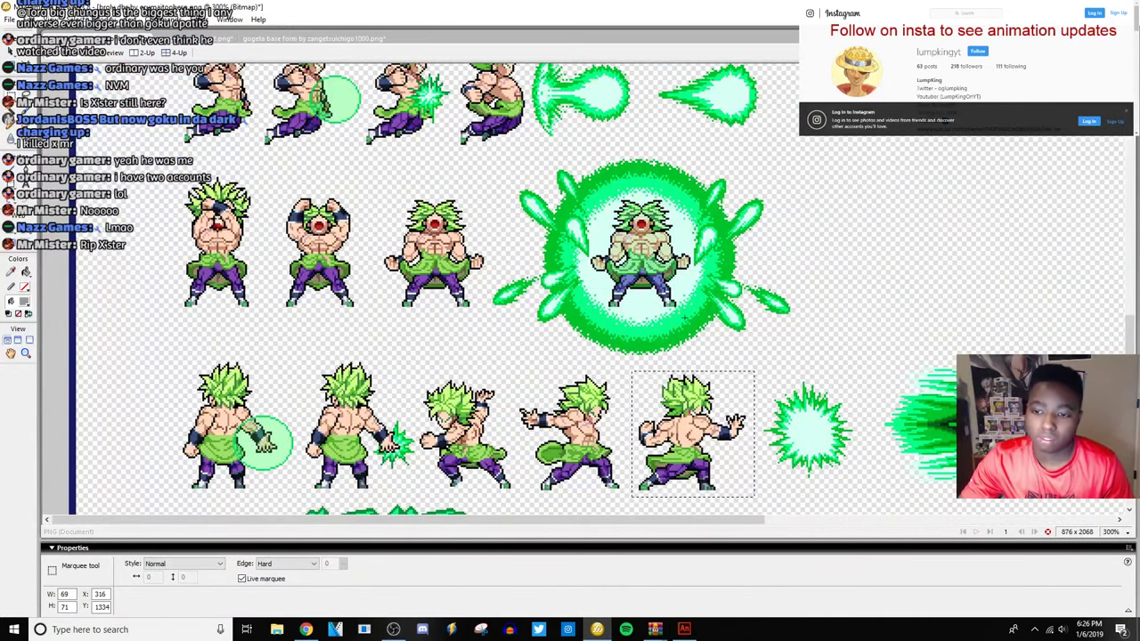
pyautogui.scroll(15, 591, 303)
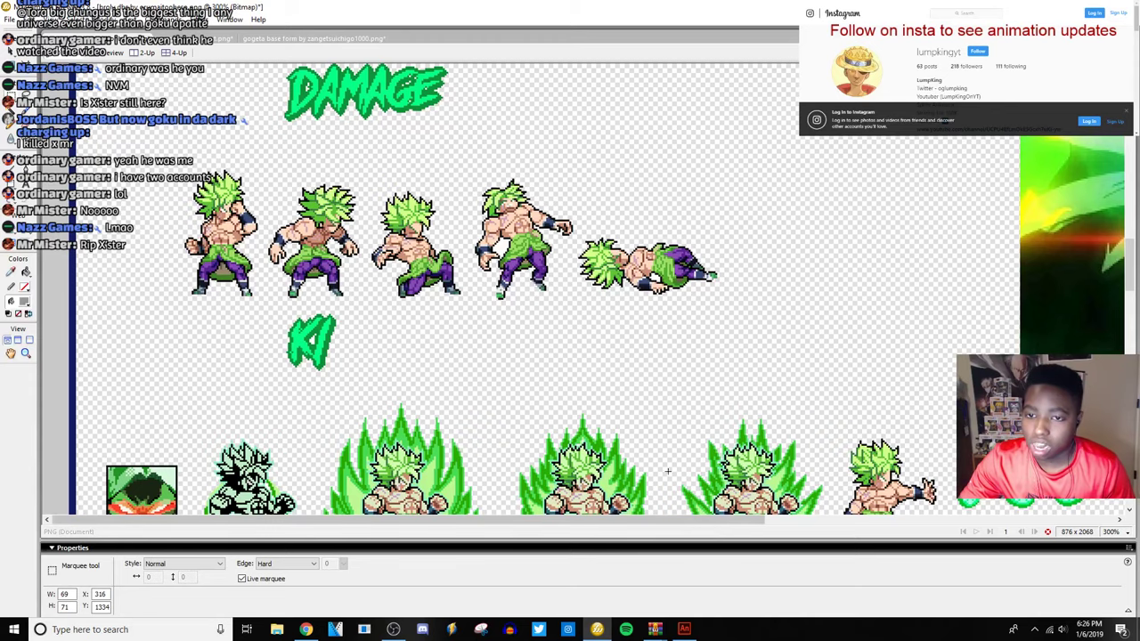
pyautogui.click(684, 630)
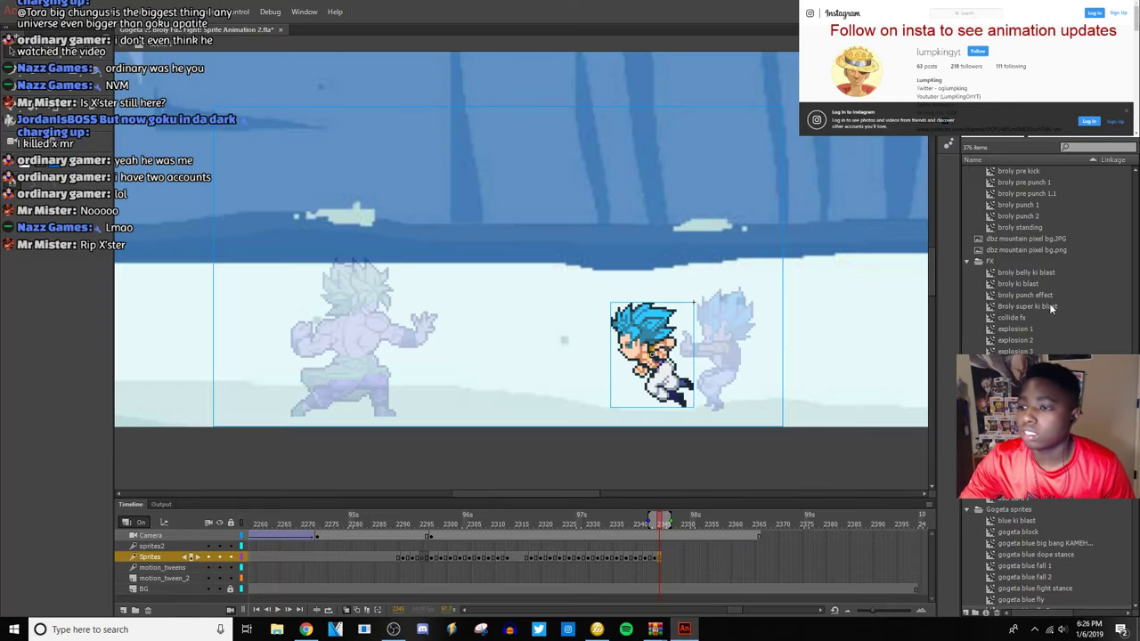
# Add the "broly power up 1" symbol to the Sprites layer and align it with Broly's previous pose on the ground.
pyautogui.scroll(-1, 1098, 302)
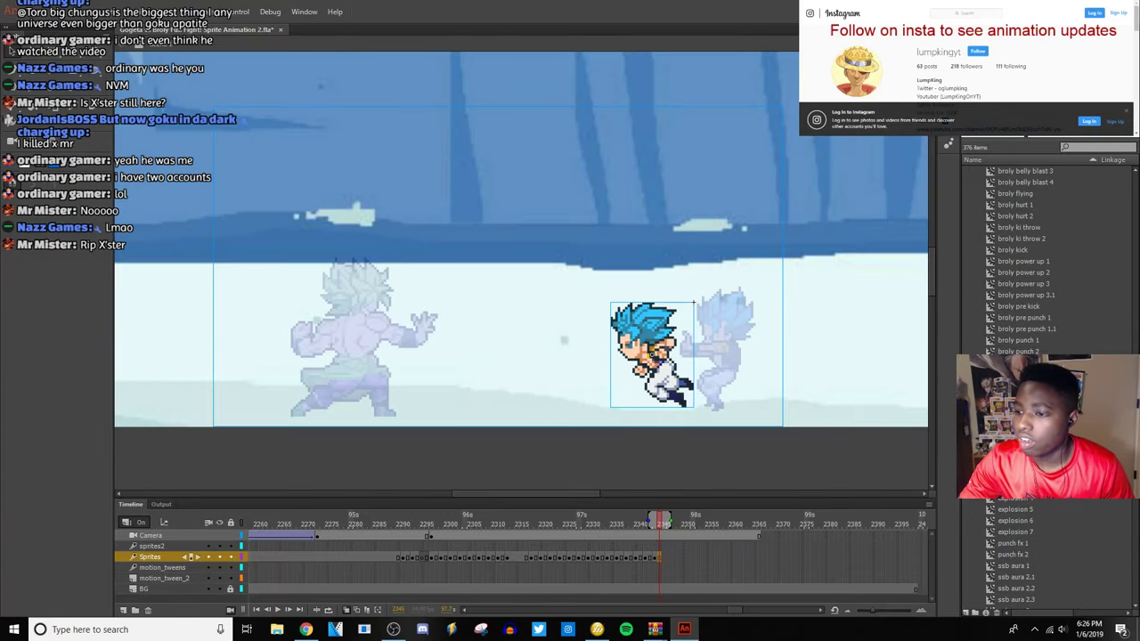
pyautogui.moveTo(1024, 261); pyautogui.dragTo(356, 330)
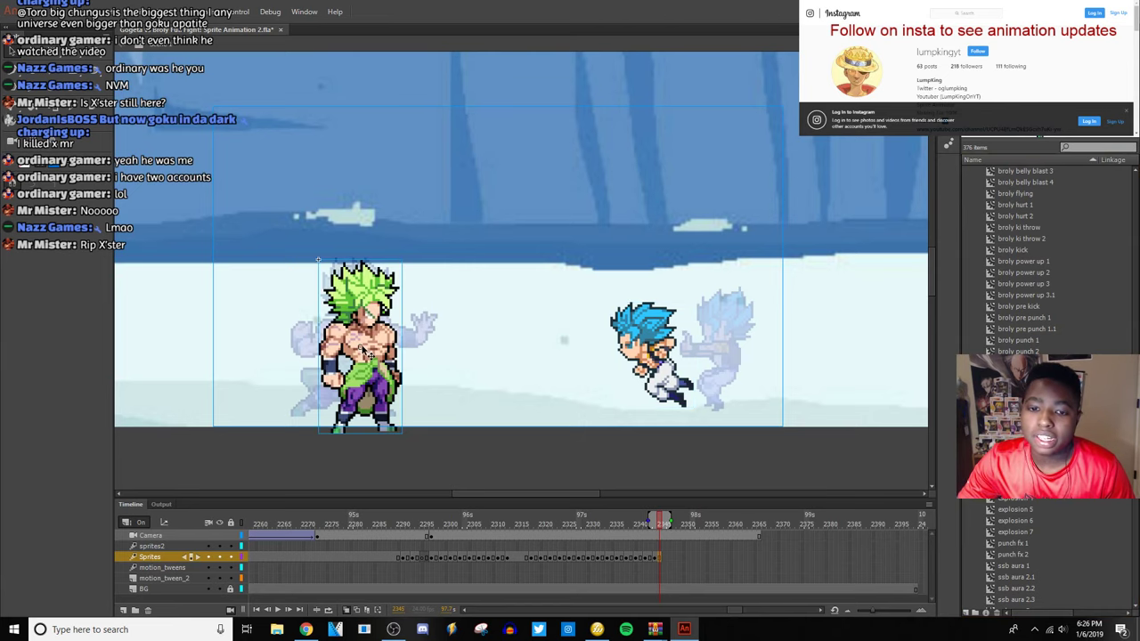
pyautogui.hotkey('ctrl', '=')
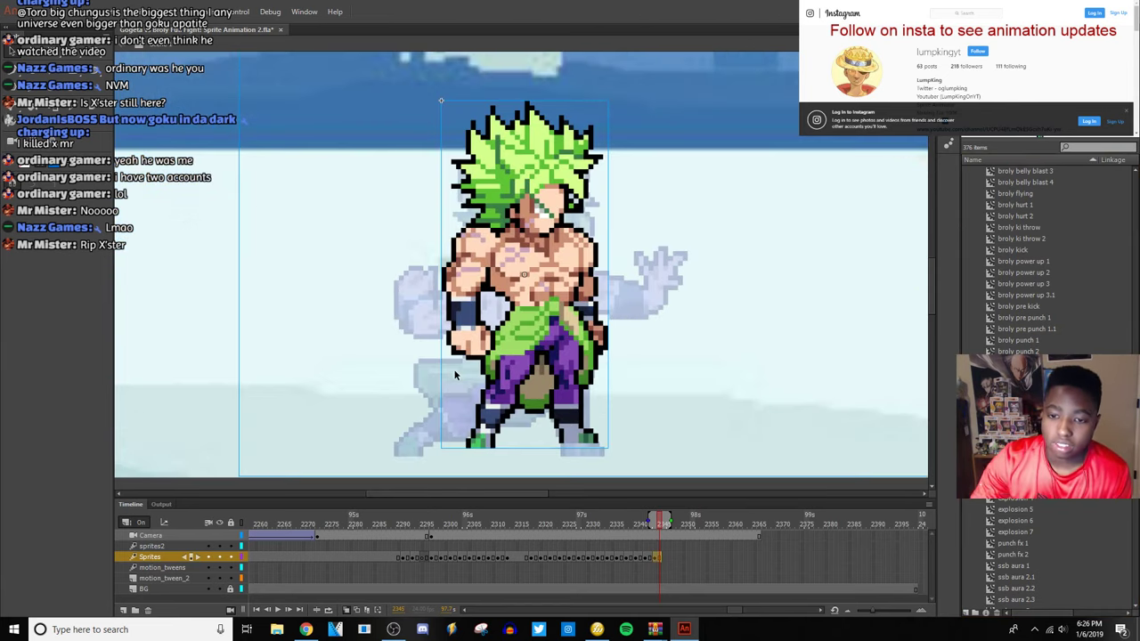
pyautogui.moveTo(527, 396); pyautogui.dragTo(453, 402)
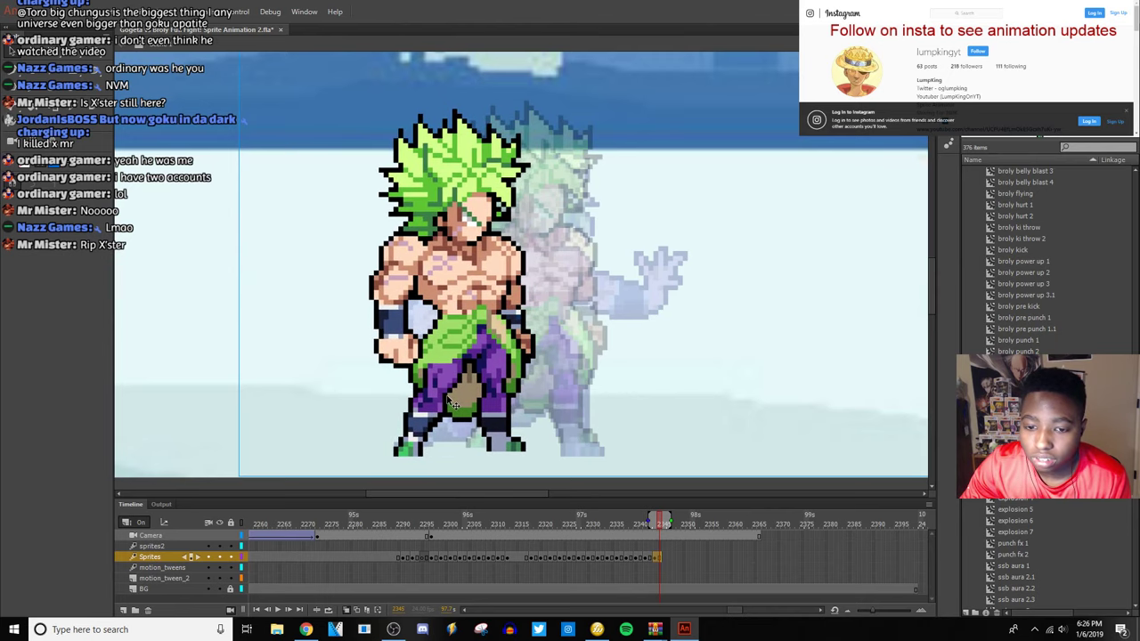
pyautogui.hotkey('ctrl', '-')
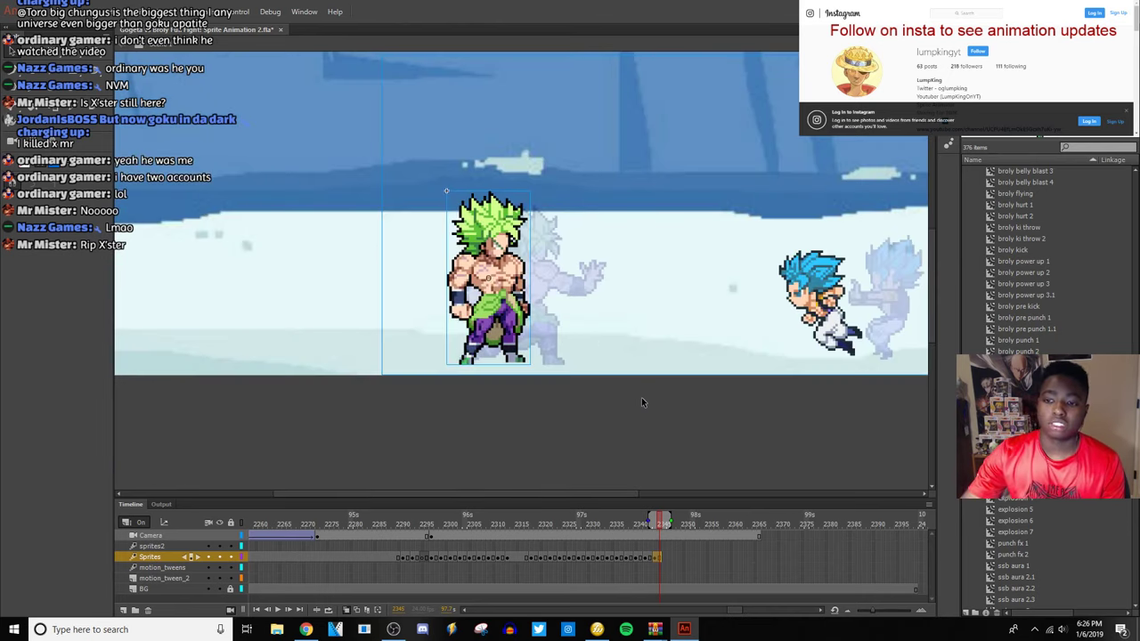
pyautogui.moveTo(630, 494); pyautogui.dragTo(672, 501)
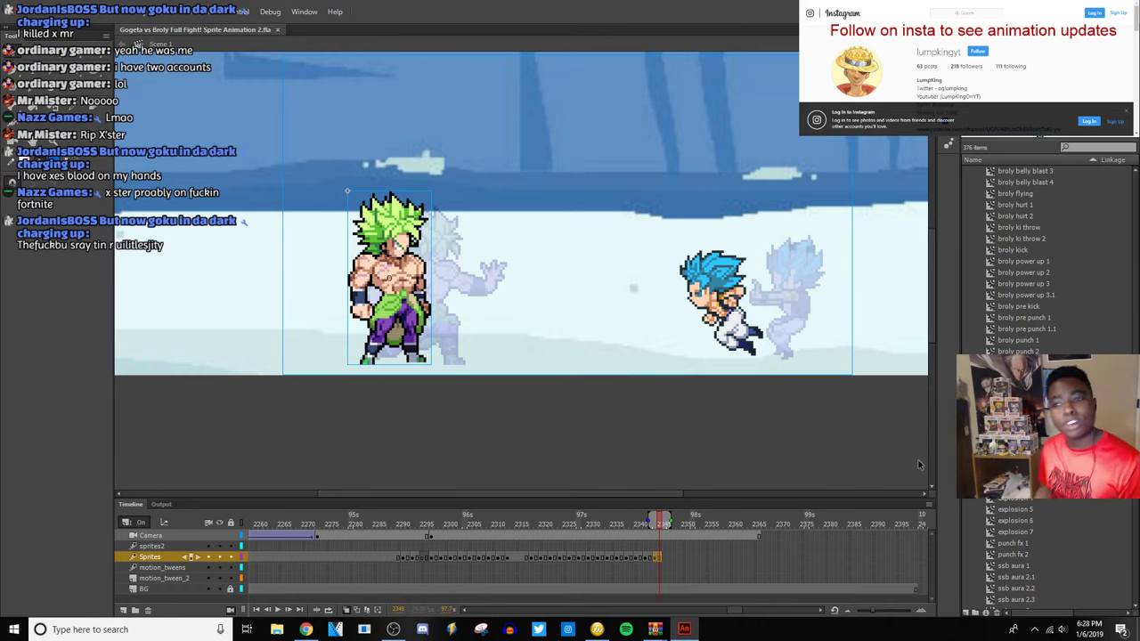
# Switch to Chrome, read the recent messages in the live dashboard's chat and check the Ultimate Battle video.
pyautogui.click(331, 630)
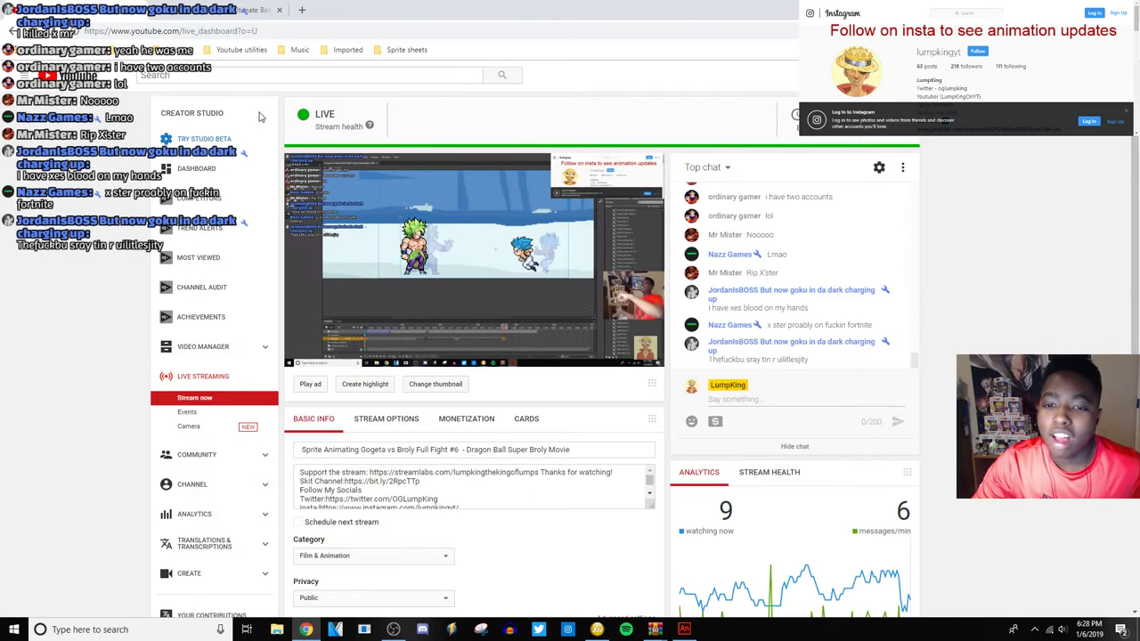
pyautogui.moveTo(504, 169)
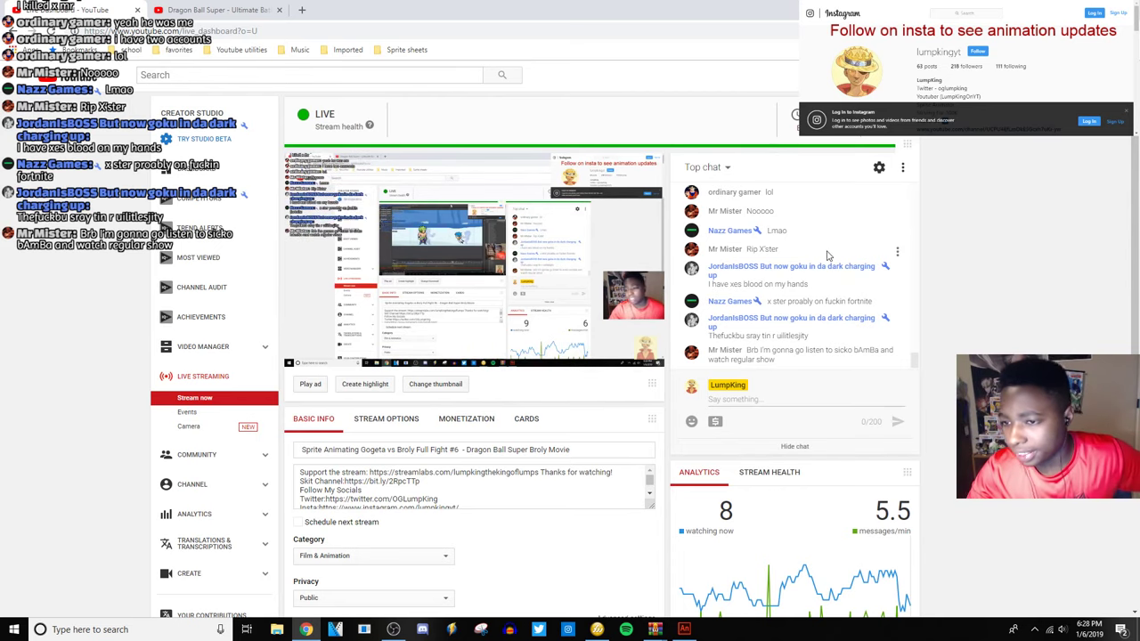
pyautogui.scroll(4, 828, 256)
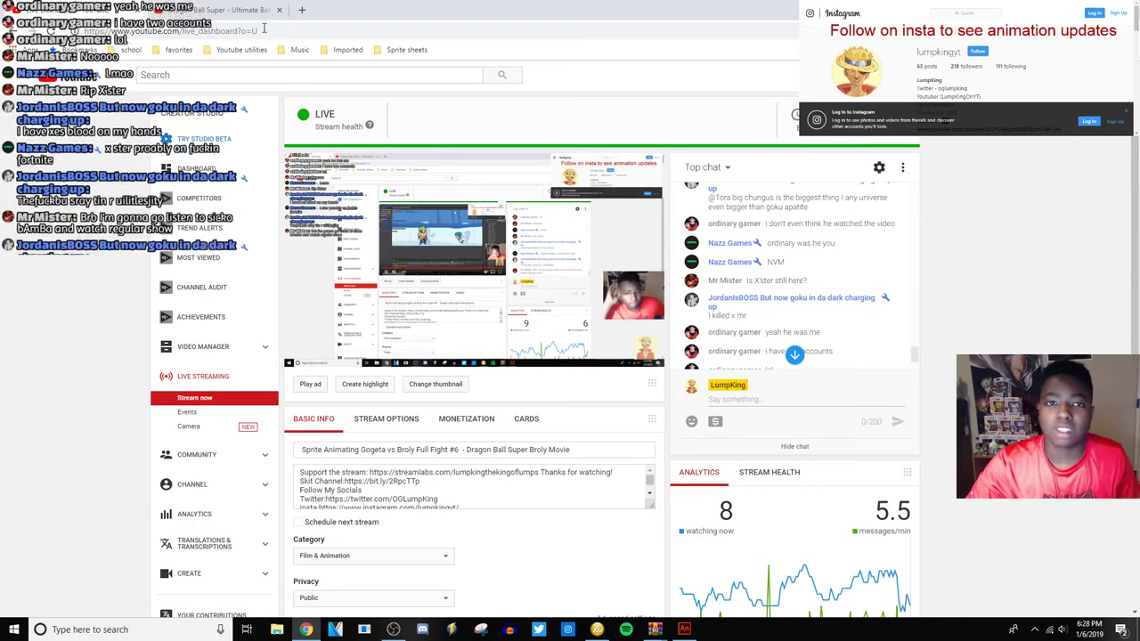
pyautogui.click(227, 10)
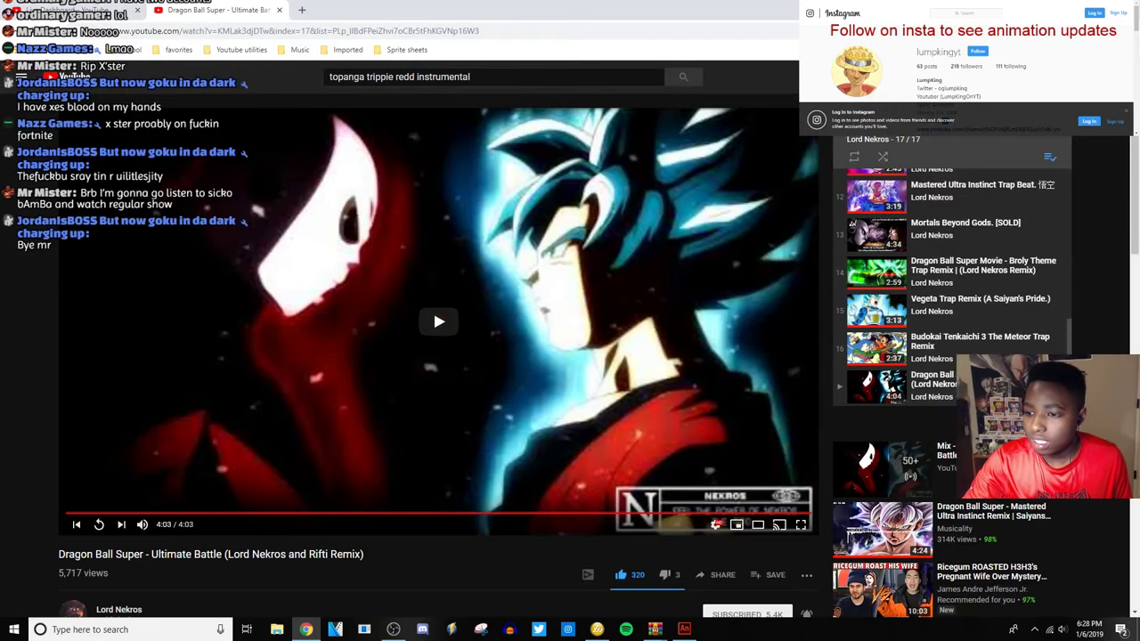
# Turn on shuffle for the Lord Nekros playlist and skip to the next track.
pyautogui.scroll(5, 962, 326)
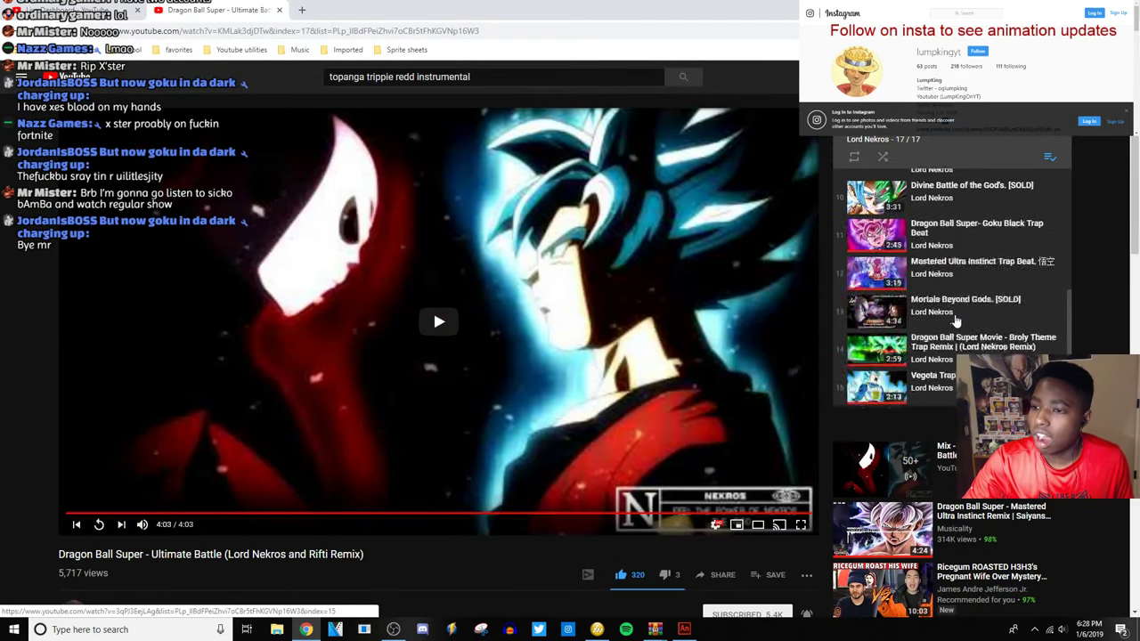
pyautogui.click(883, 157)
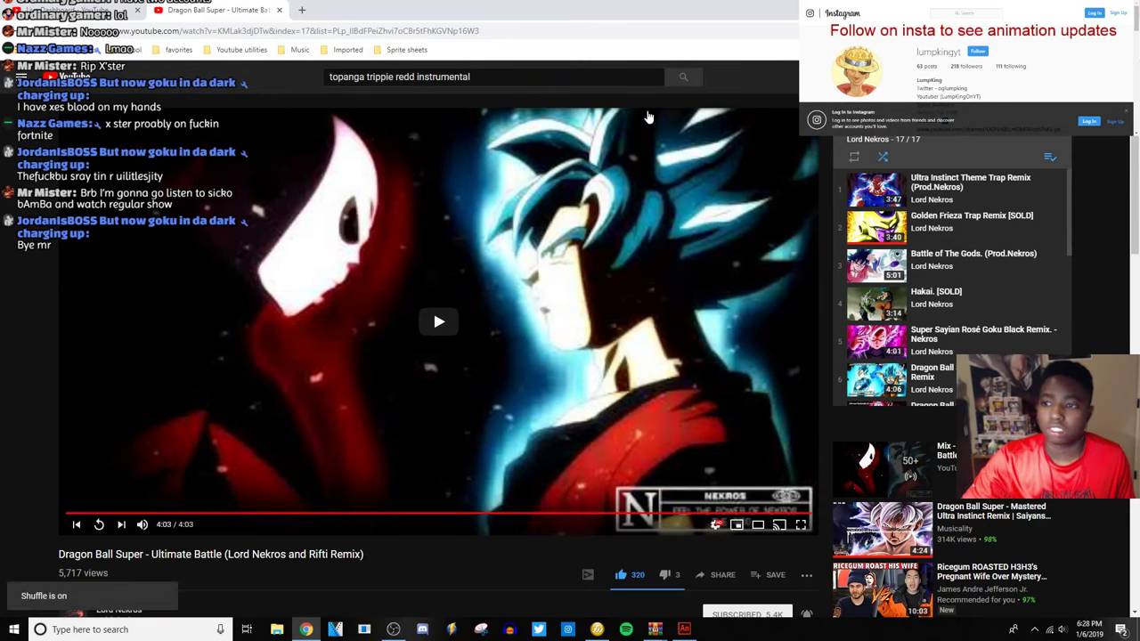
pyautogui.click(121, 524)
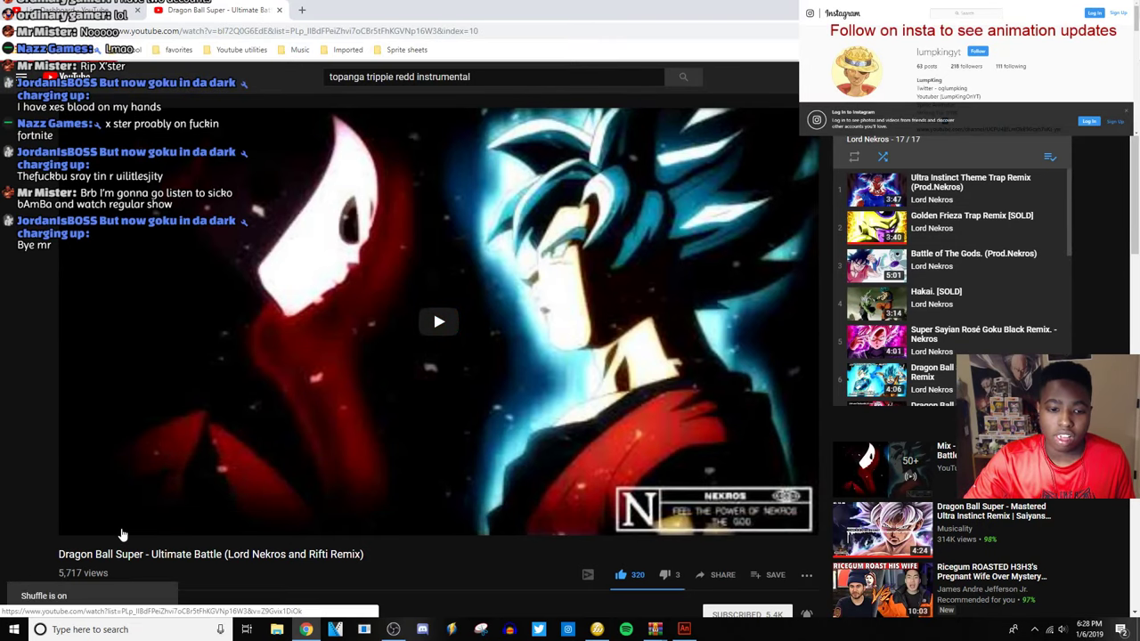
# Look through the tracks in the Lord Nekros playlist.
pyautogui.hotkey('ctrl', 'shift', 'Tab')
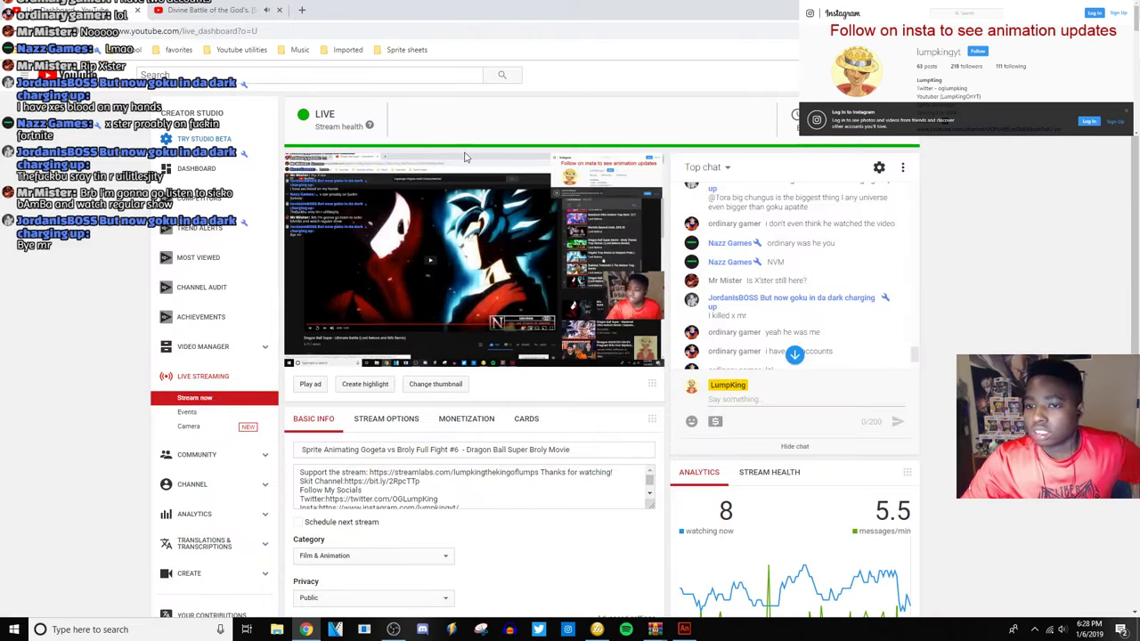
pyautogui.hotkey('ctrl', 'Tab')
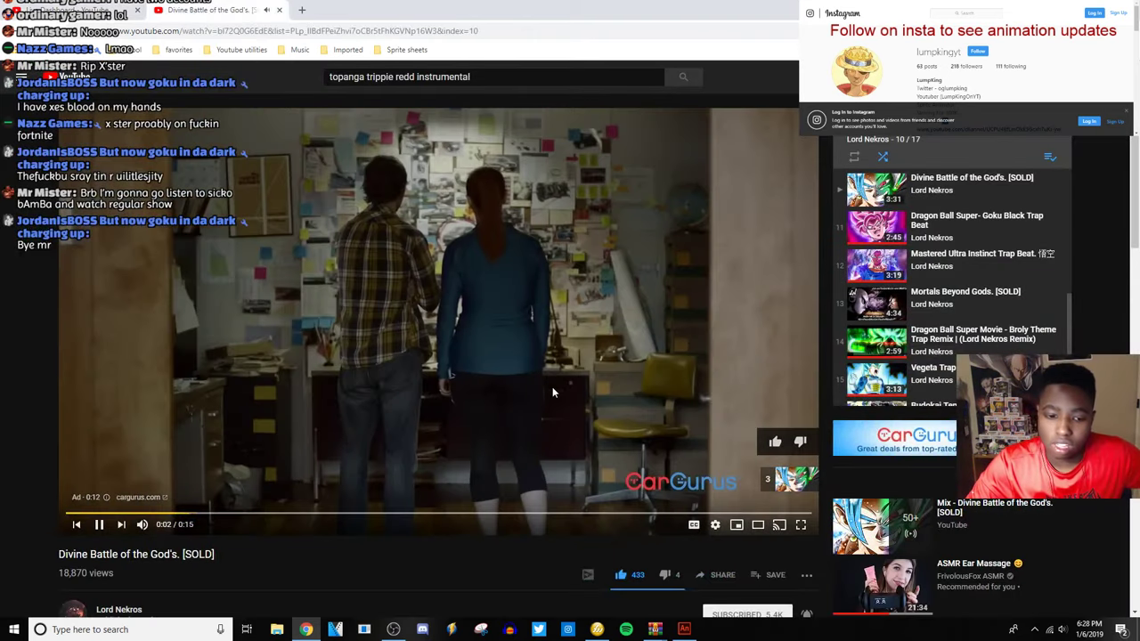
pyautogui.scroll(4, 910, 260)
pyautogui.scroll(1, 910, 260)
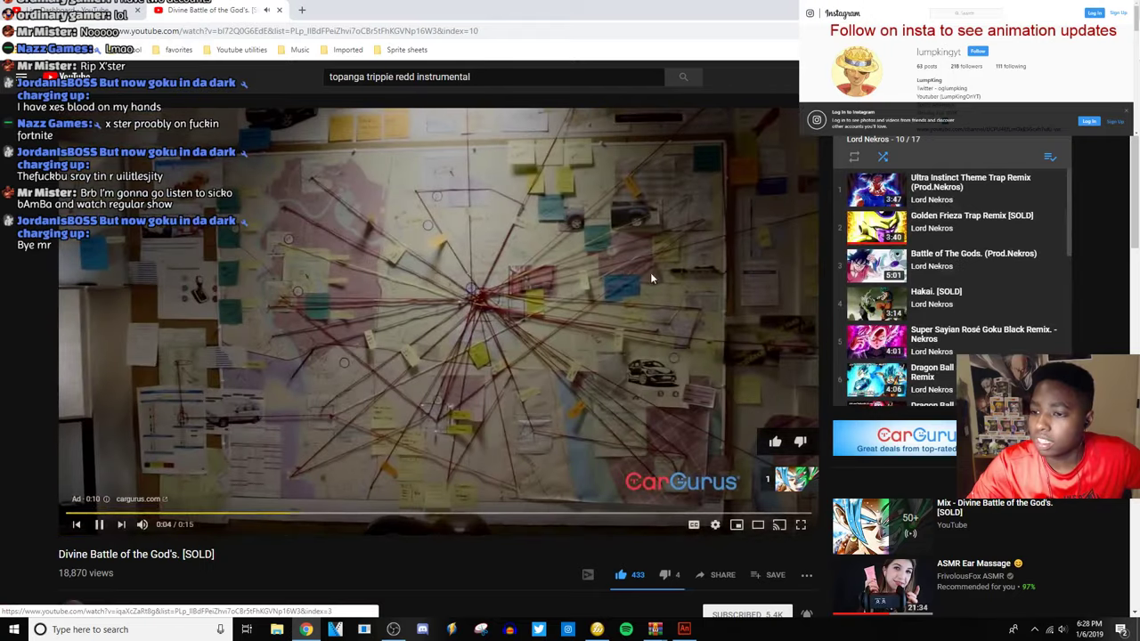
pyautogui.scroll(-4, 935, 267)
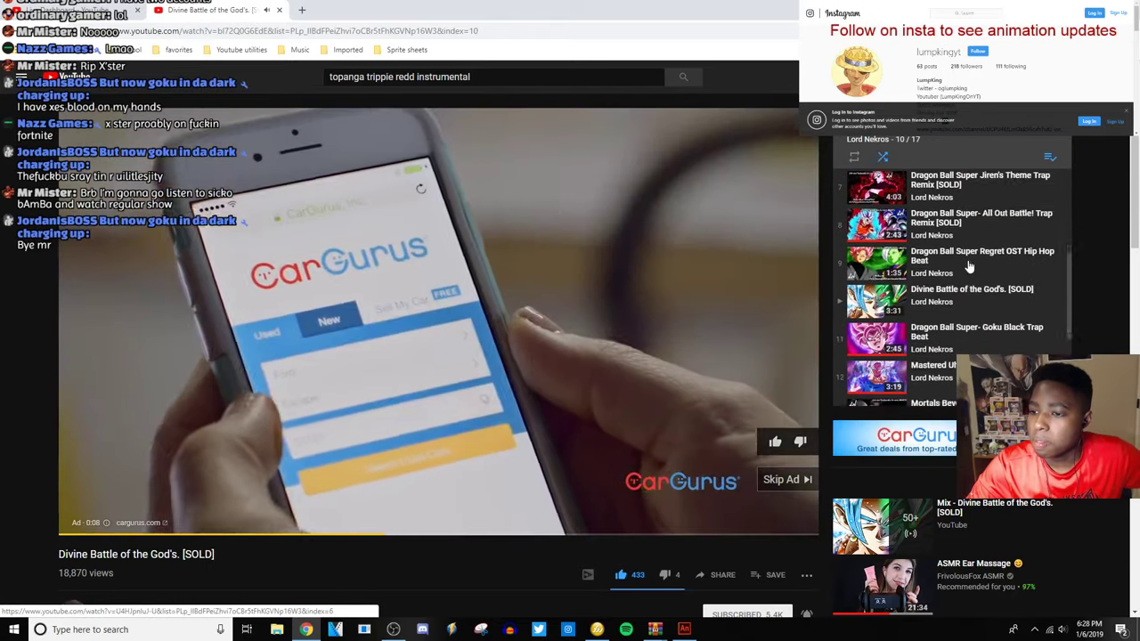
pyautogui.scroll(4, 934, 267)
# Return to the live stream dashboard and read through the recent live chat messages down to the newest.
pyautogui.hotkey('ctrl', 'Tab')
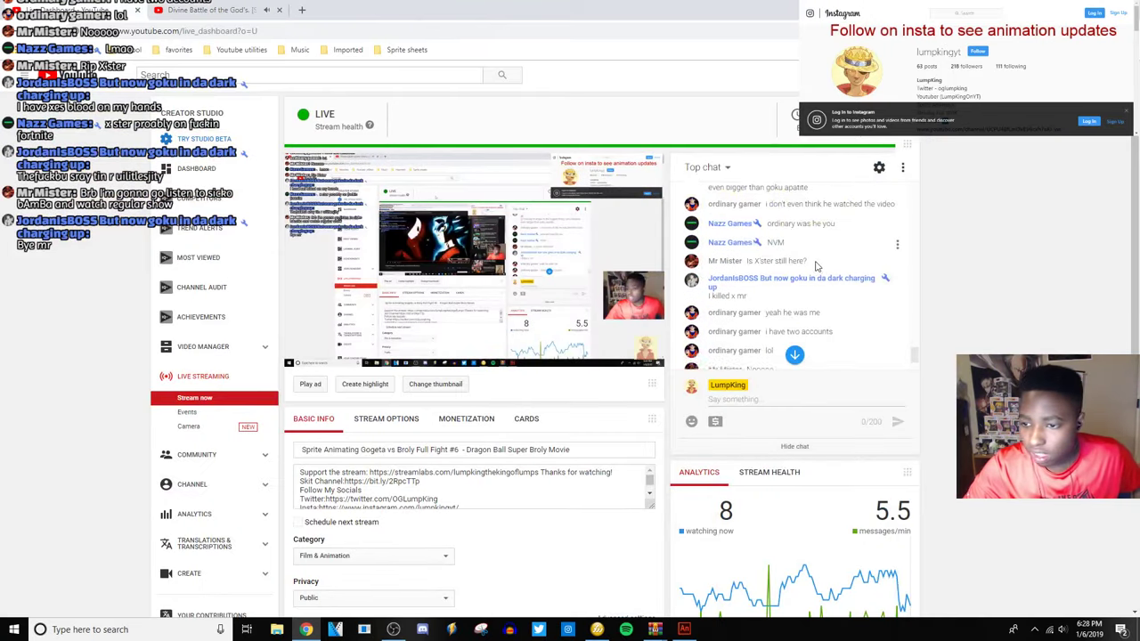
pyautogui.scroll(1, 817, 273)
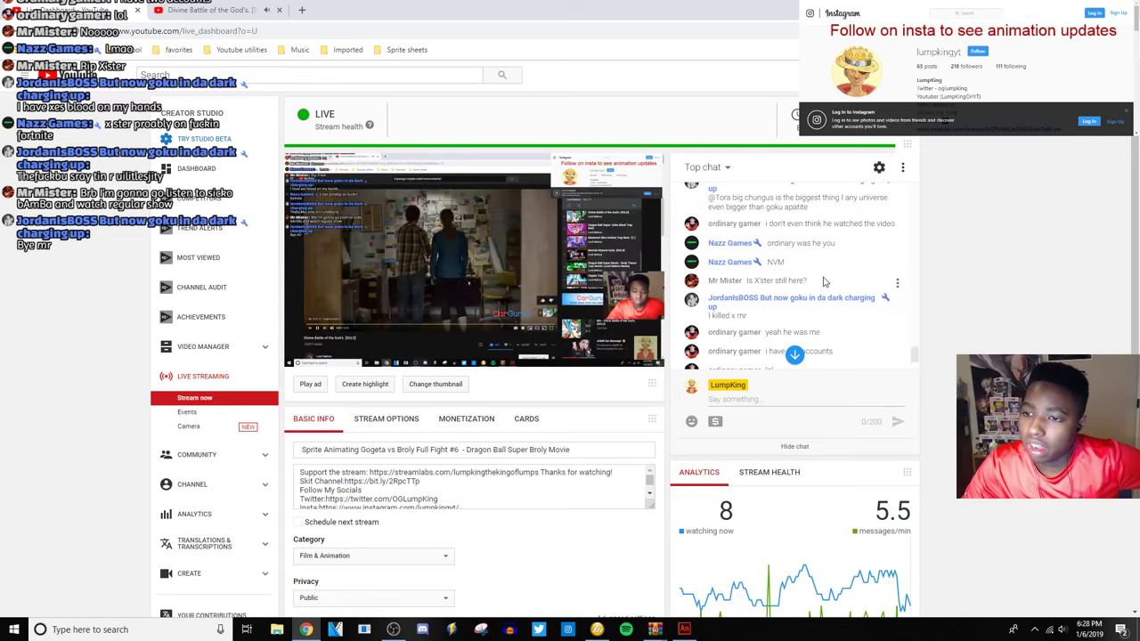
pyautogui.scroll(1, 821, 278)
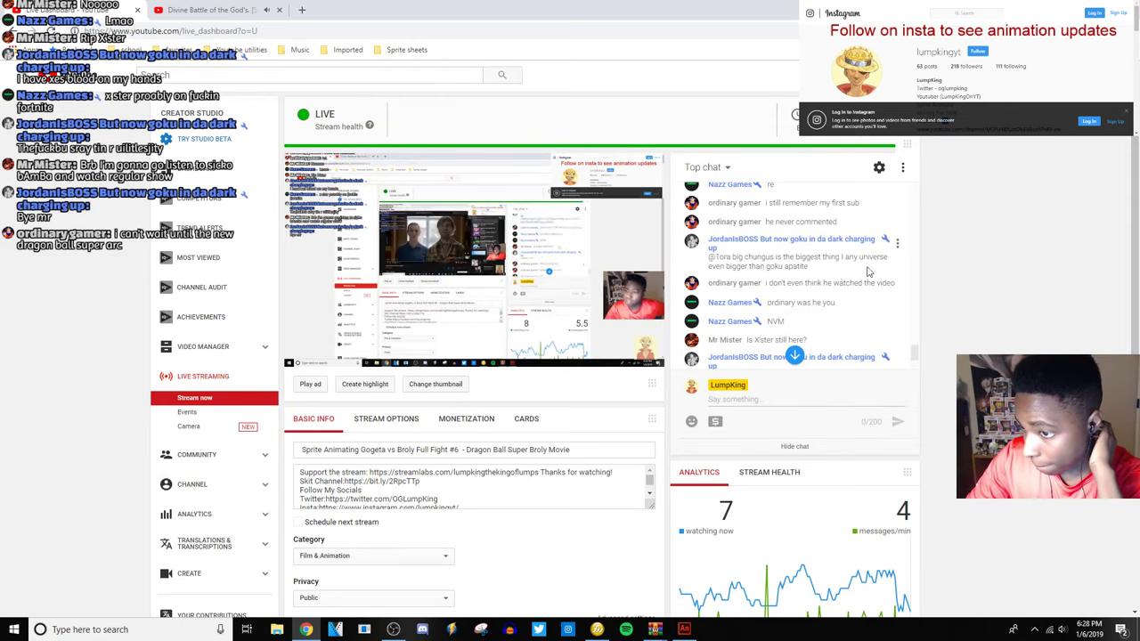
pyautogui.scroll(-1, 868, 272)
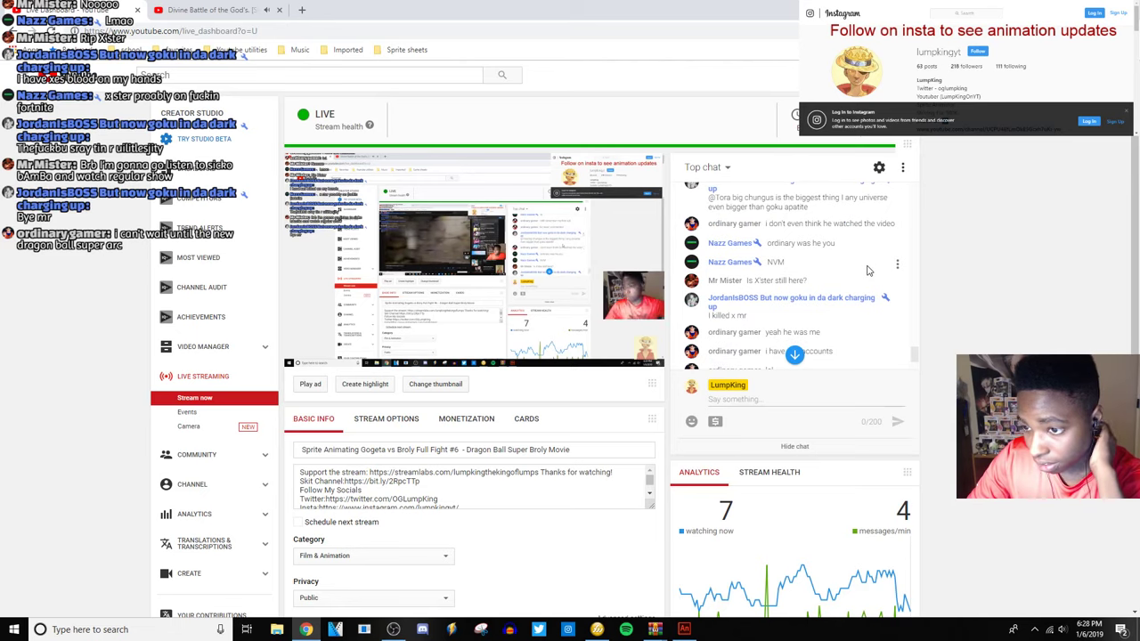
pyautogui.scroll(-1, 869, 271)
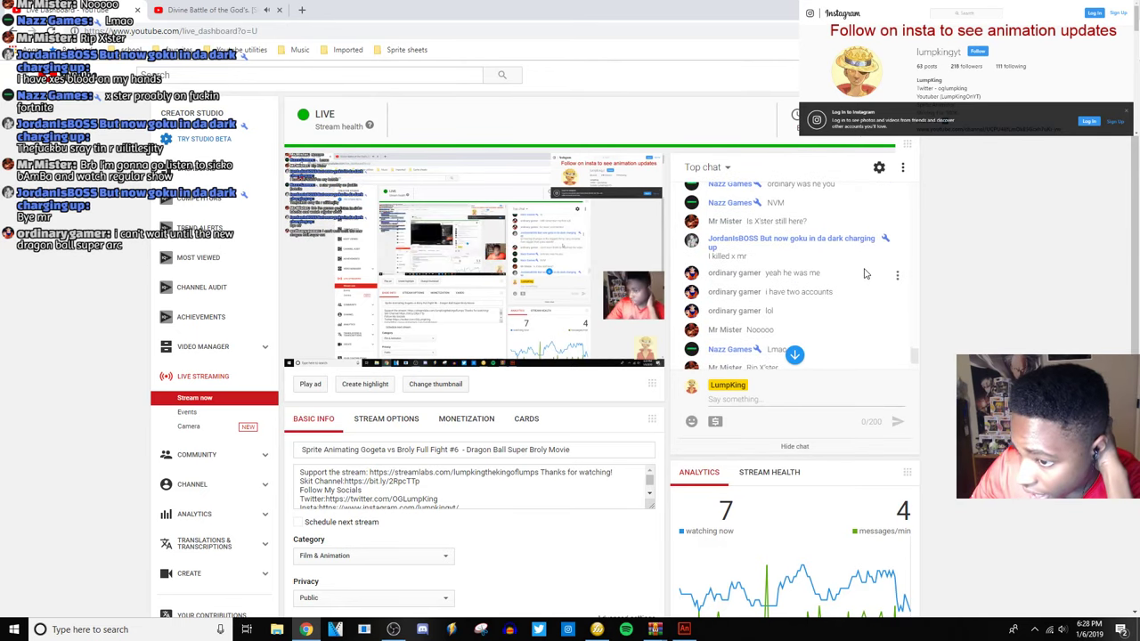
pyautogui.scroll(-1, 864, 274)
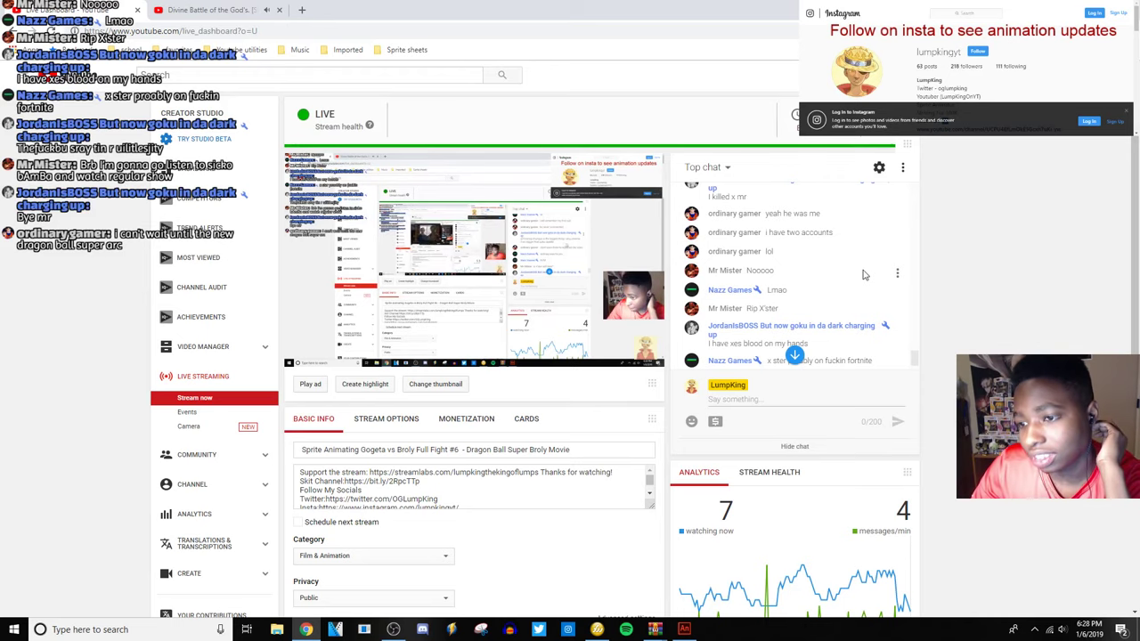
pyautogui.scroll(-2, 855, 272)
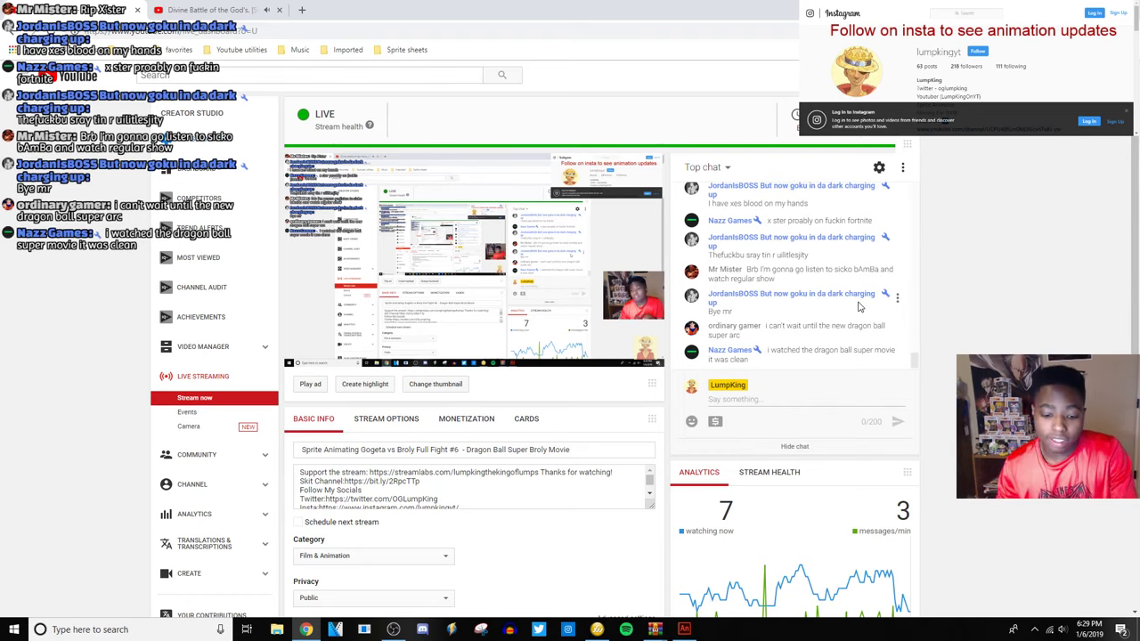
# Open a new browser tab.
pyautogui.hotkey('ctrl', 't')
pyautogui.write('vi')
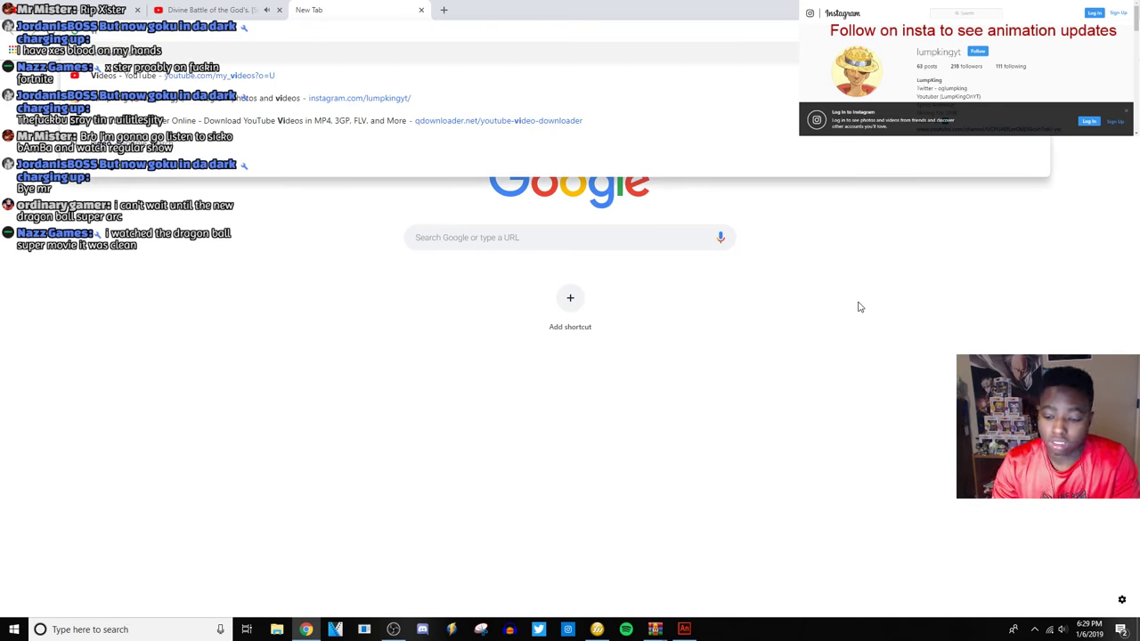
pyautogui.write('zio')
pyautogui.press('BackSpace')
pyautogui.press('BackSpace')
pyautogui.press('BackSpace')
pyautogui.press('BackSpace')
pyautogui.press('BackSpace')
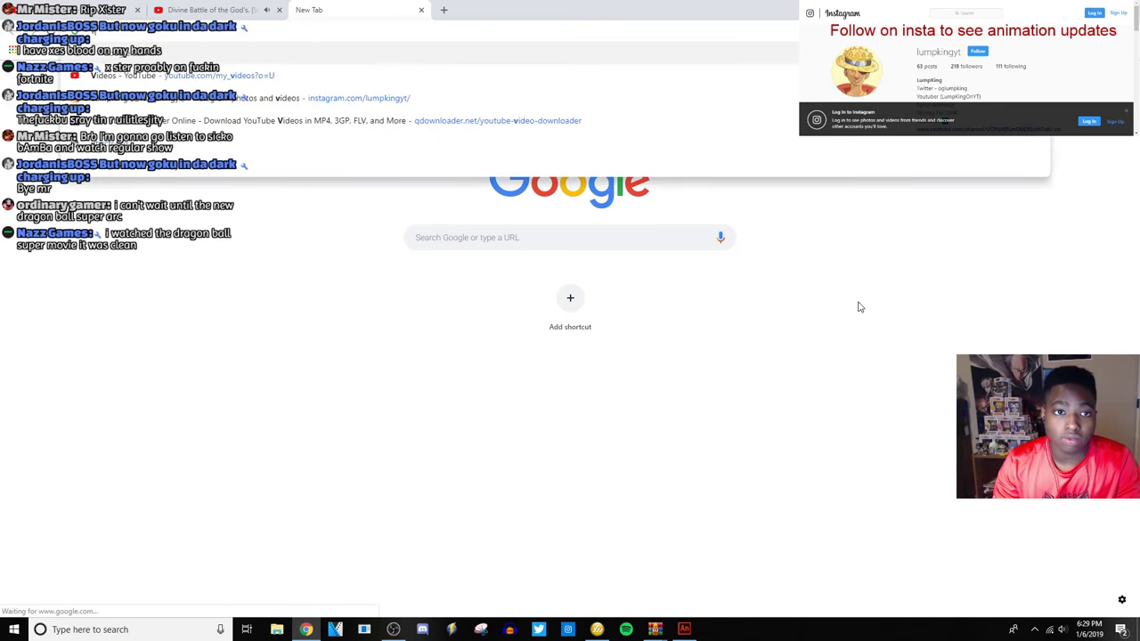
# Search the web for "dbs manga" and open the Dragon Ball Super Chapter 42 result from VIZ.
pyautogui.write('dbs manga')
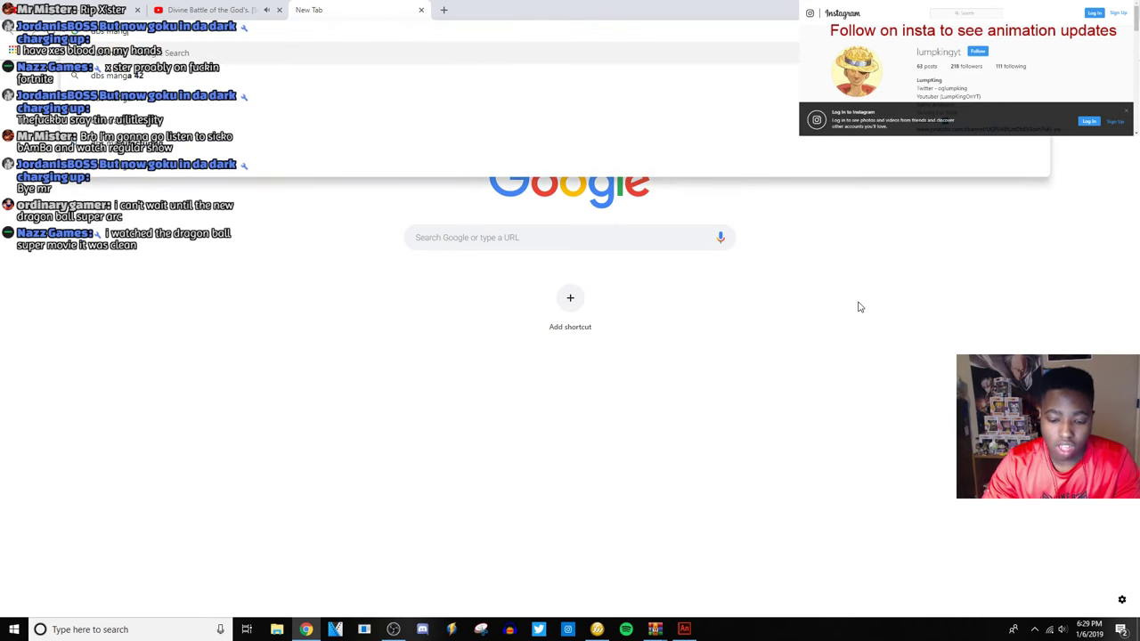
pyautogui.press('Return')
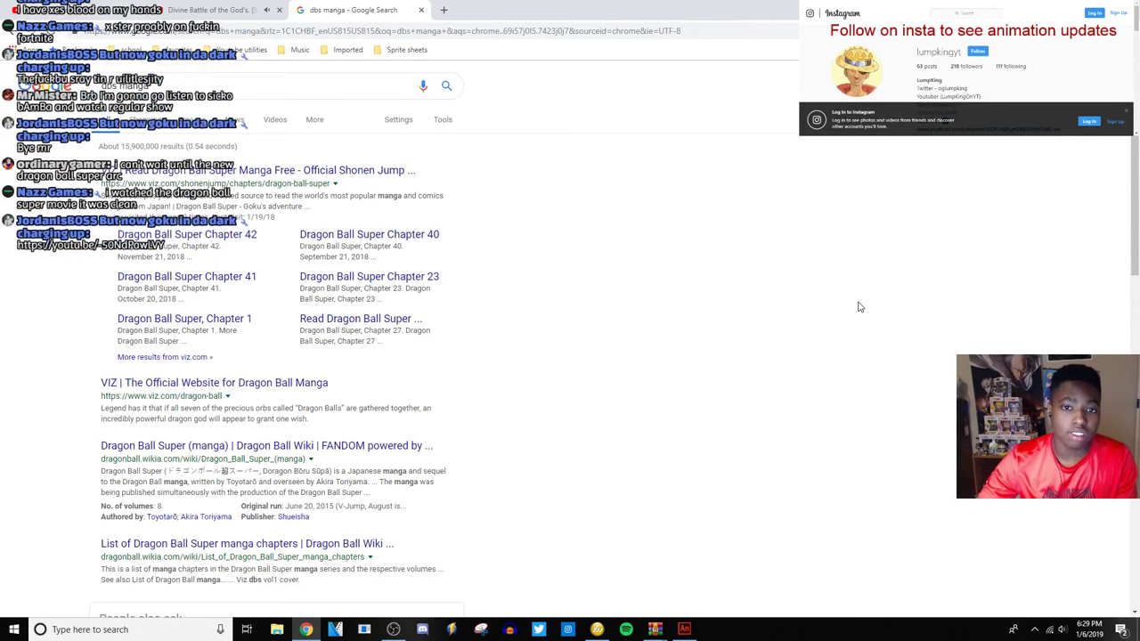
pyautogui.click(205, 231)
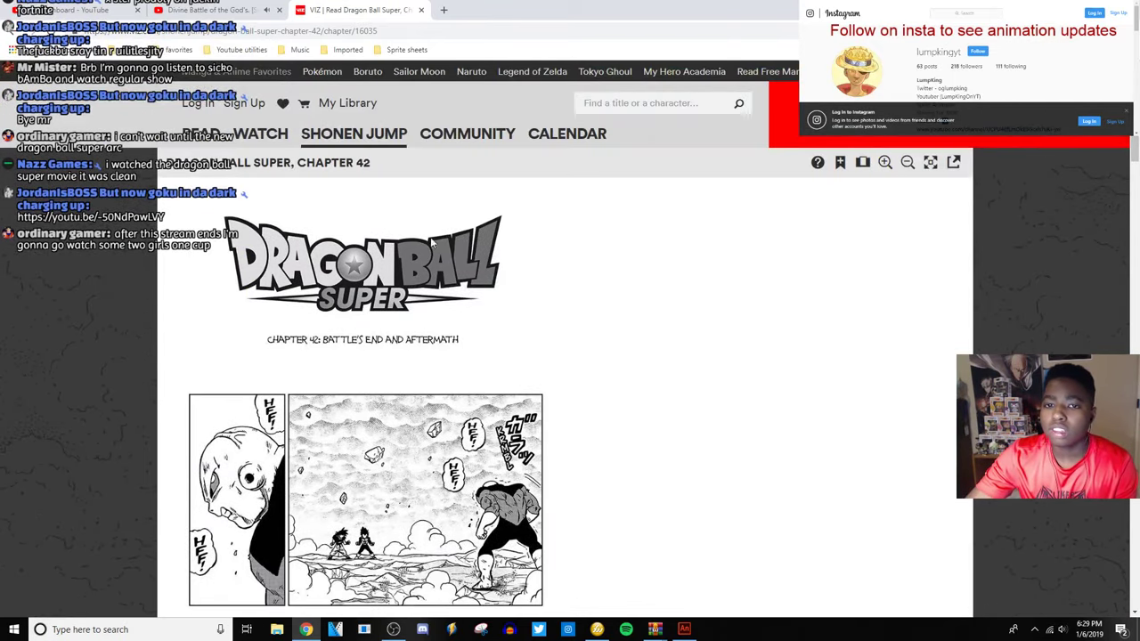
# Go from Chapter 42 to the Dragon Ball Super series page and open the free Chapter 43.
pyautogui.scroll(-3, 919, 198)
pyautogui.scroll(2, 287, 89)
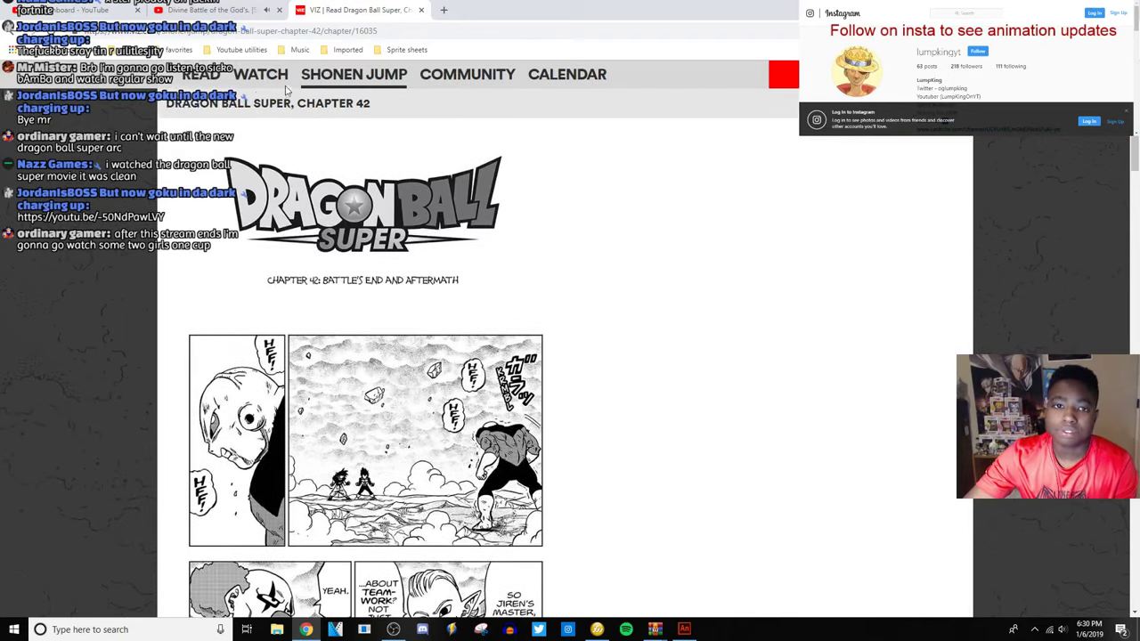
pyautogui.scroll(-3, 406, 402)
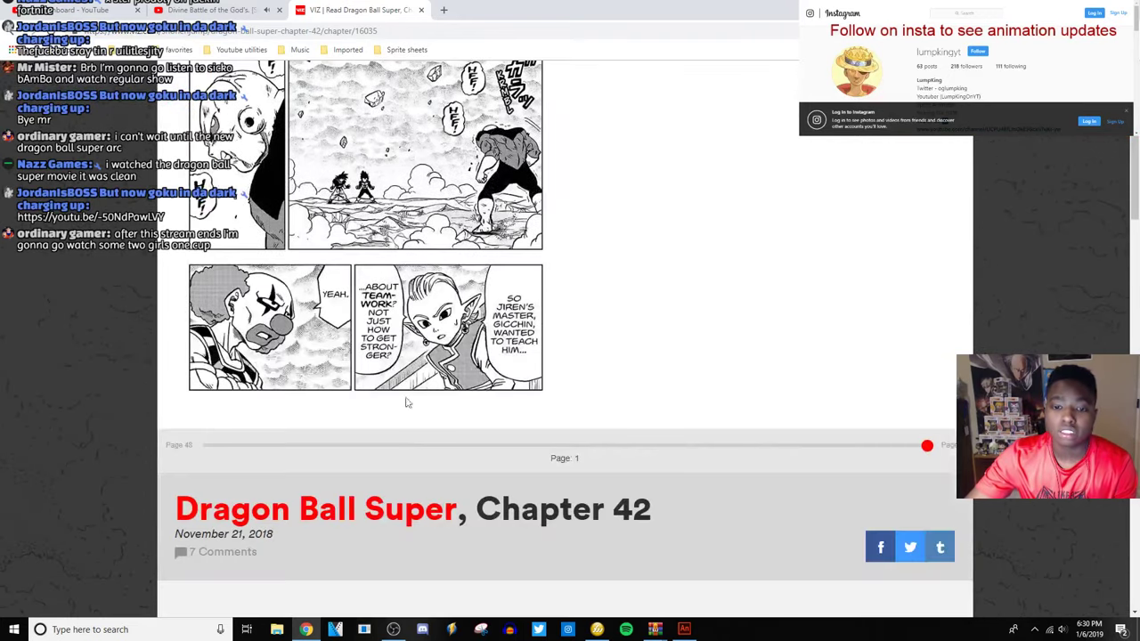
pyautogui.click(380, 521)
pyautogui.scroll(-4, 427, 344)
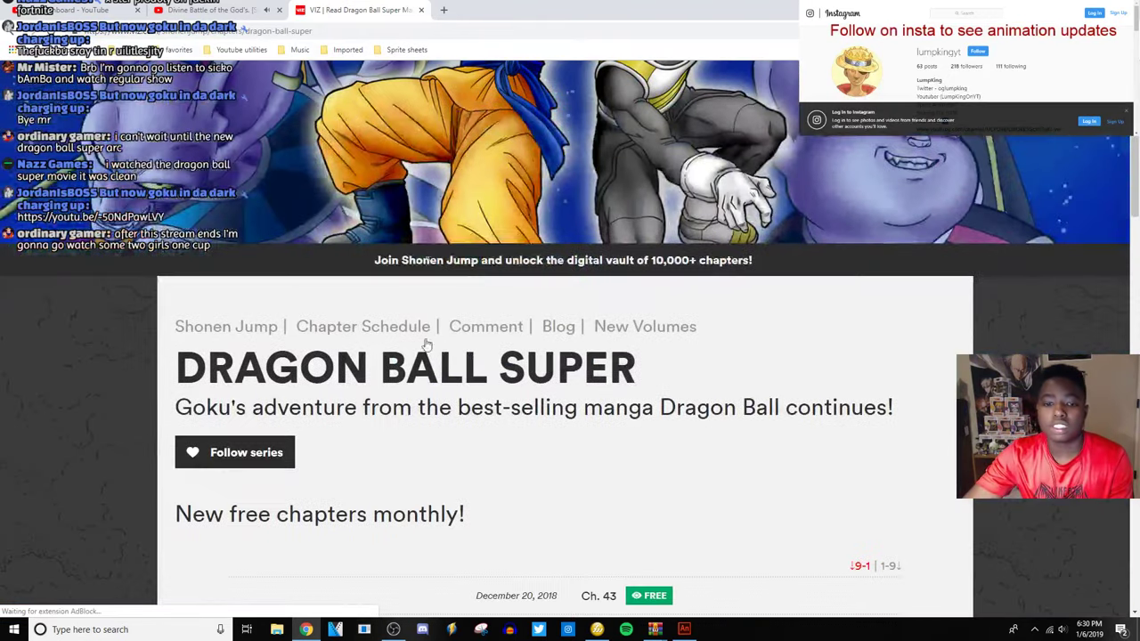
pyautogui.scroll(-2, 426, 344)
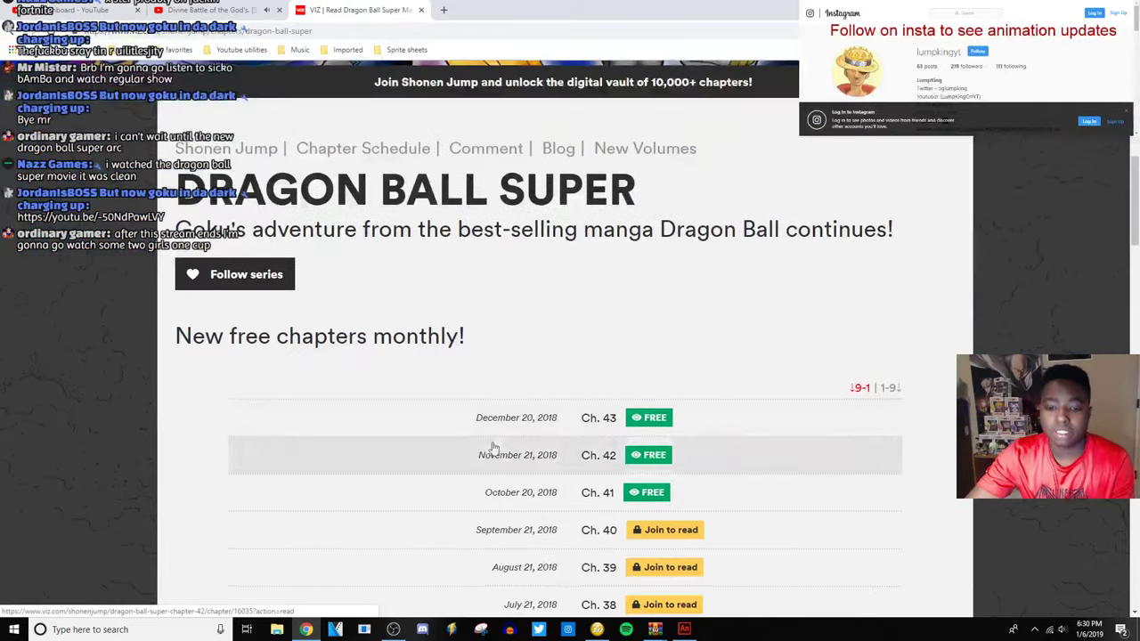
pyautogui.click(553, 419)
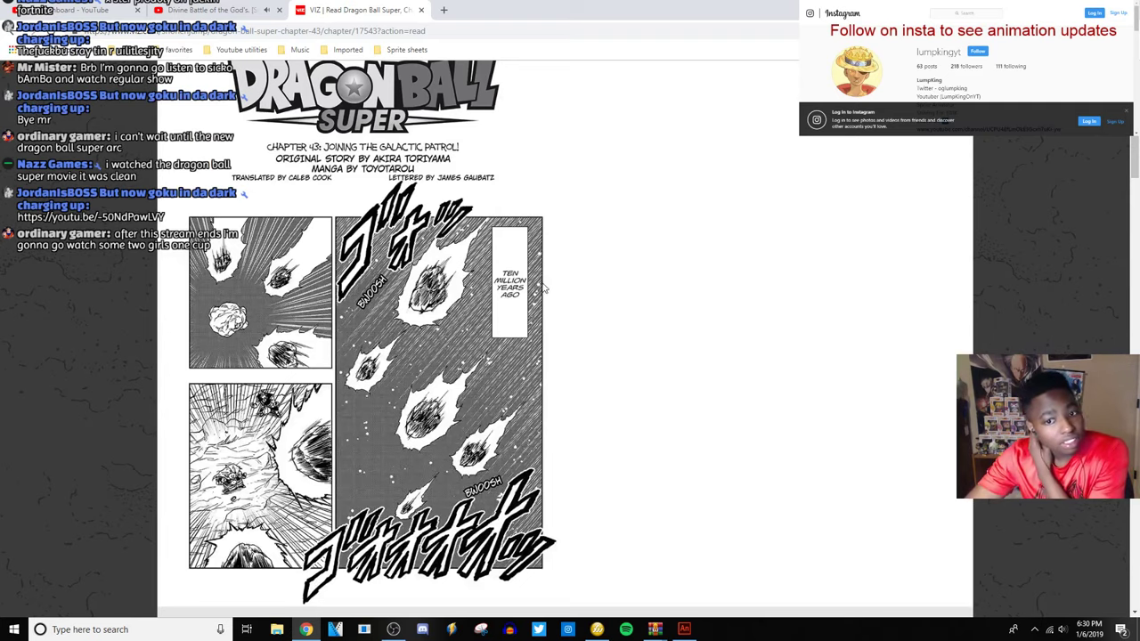
# Look over the first page of Chapter 43, show the reader in full screen and advance to pages 2-3.
pyautogui.scroll(2, 465, 263)
pyautogui.scroll(-3, 629, 330)
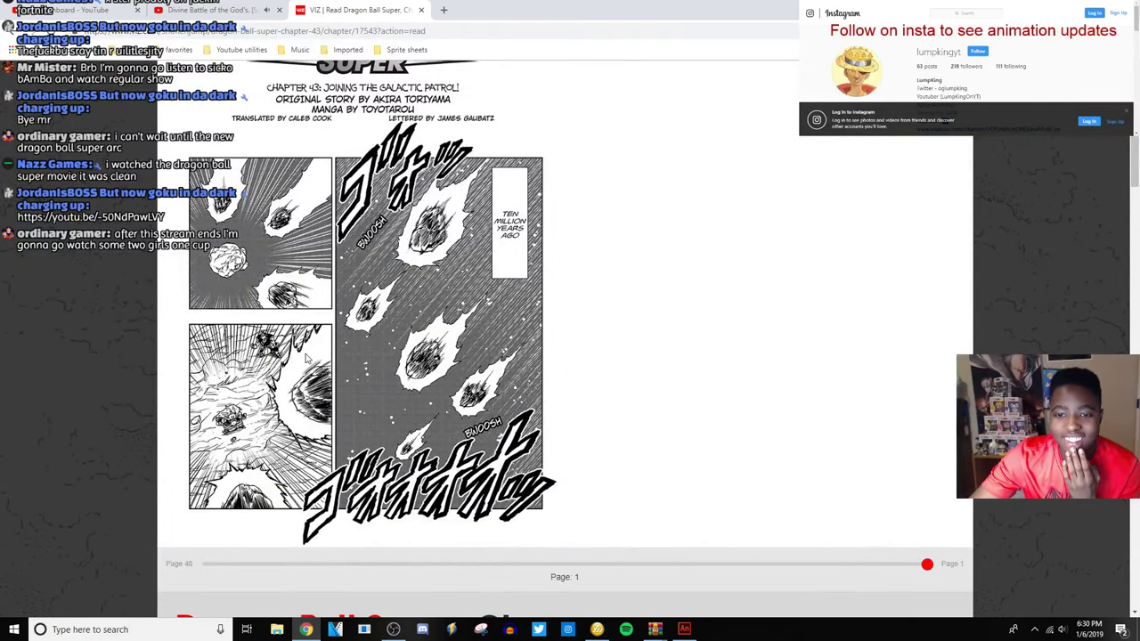
pyautogui.scroll(2, 223, 278)
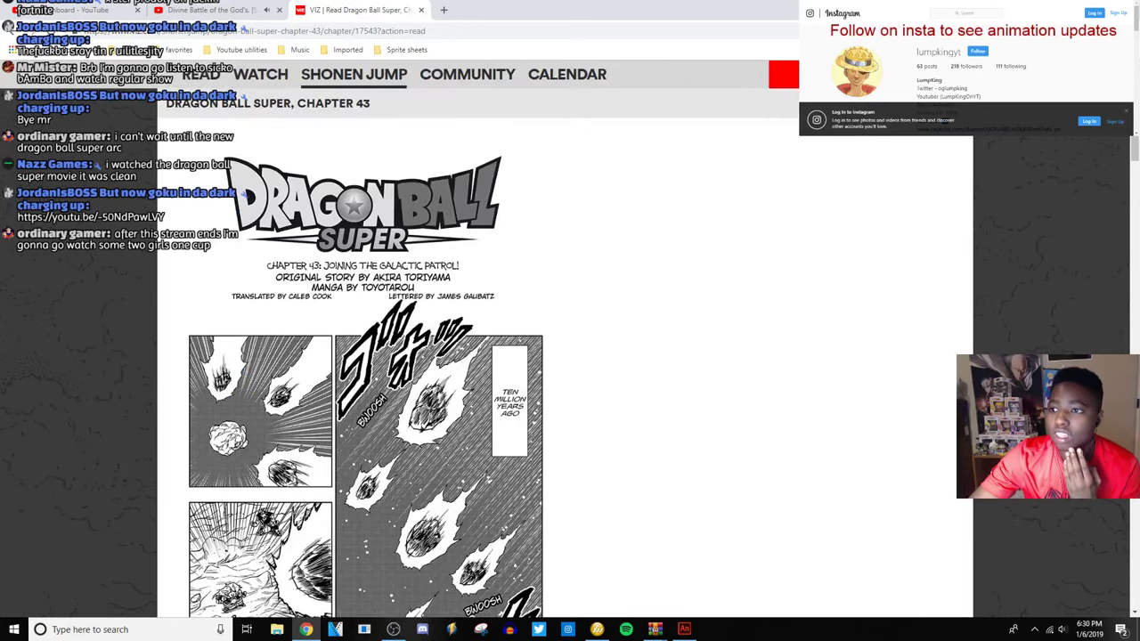
pyautogui.scroll(-4, 651, 172)
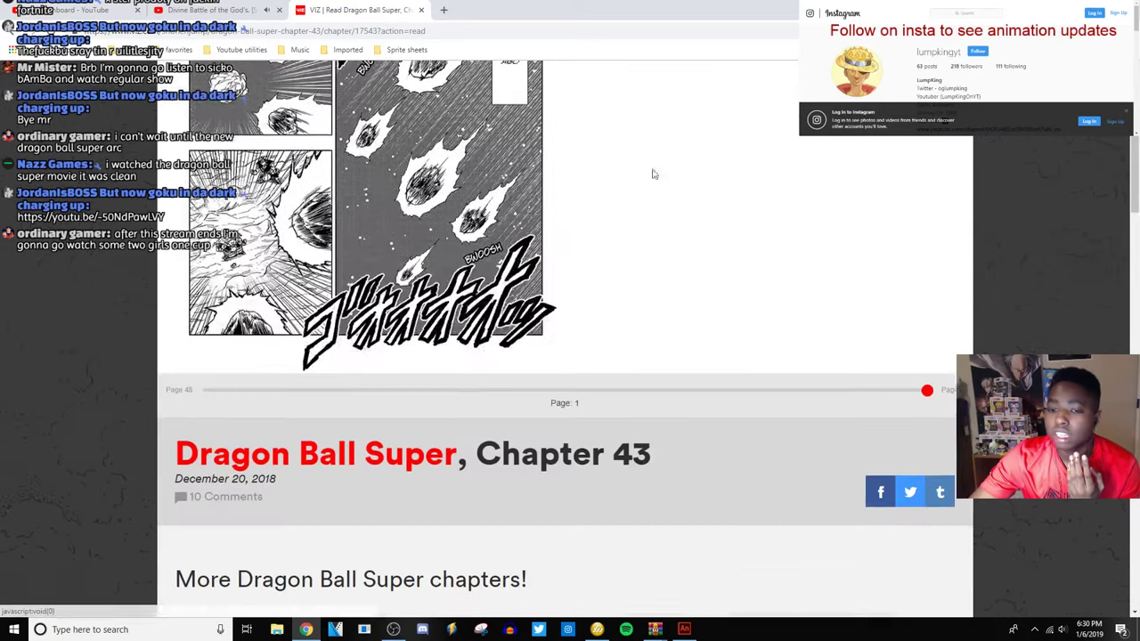
pyautogui.scroll(2, 626, 404)
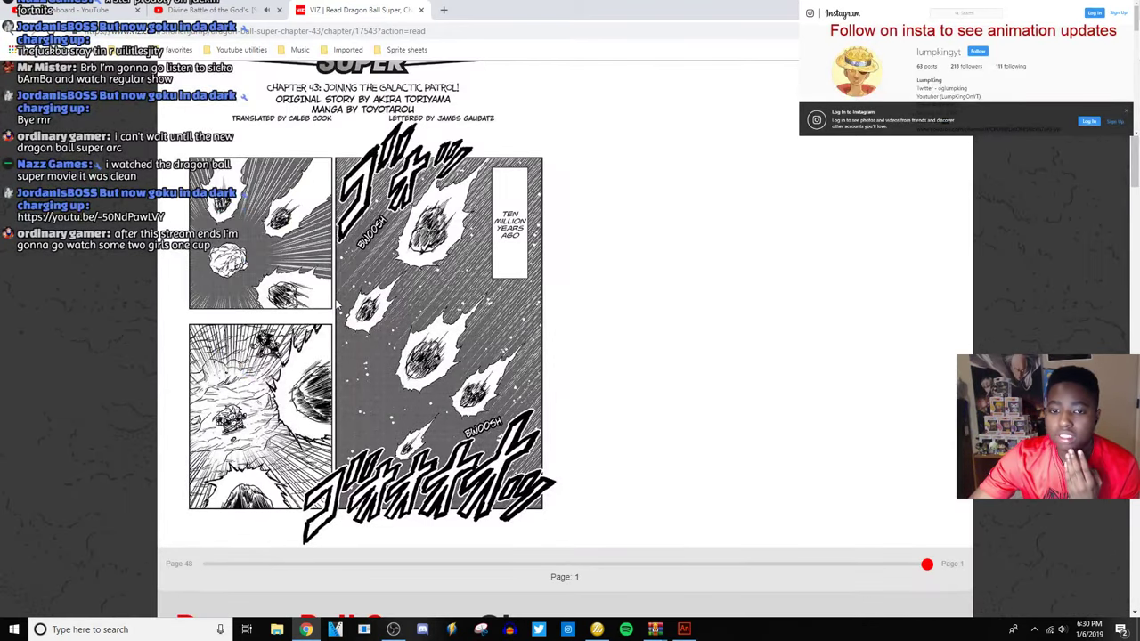
pyautogui.scroll(2, 264, 178)
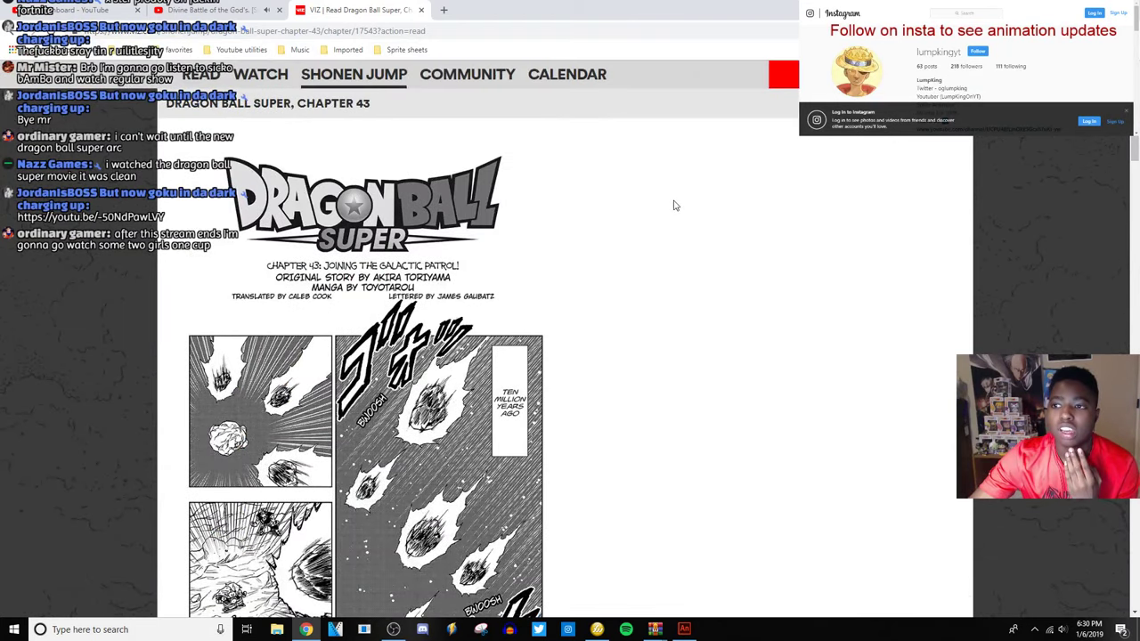
pyautogui.press('F11')
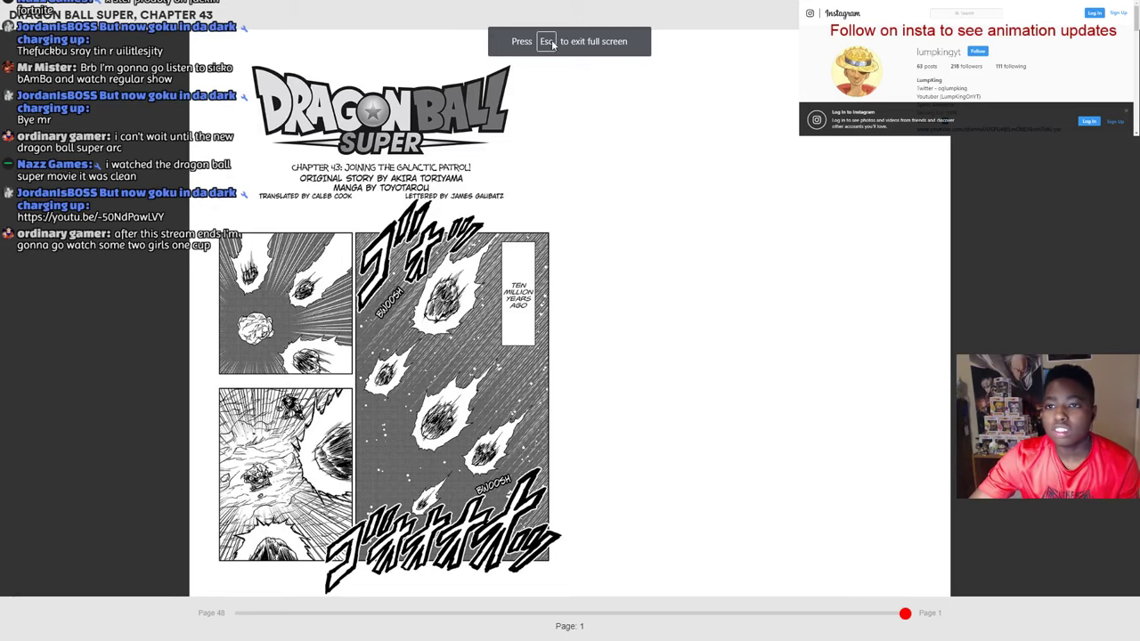
pyautogui.click(902, 614)
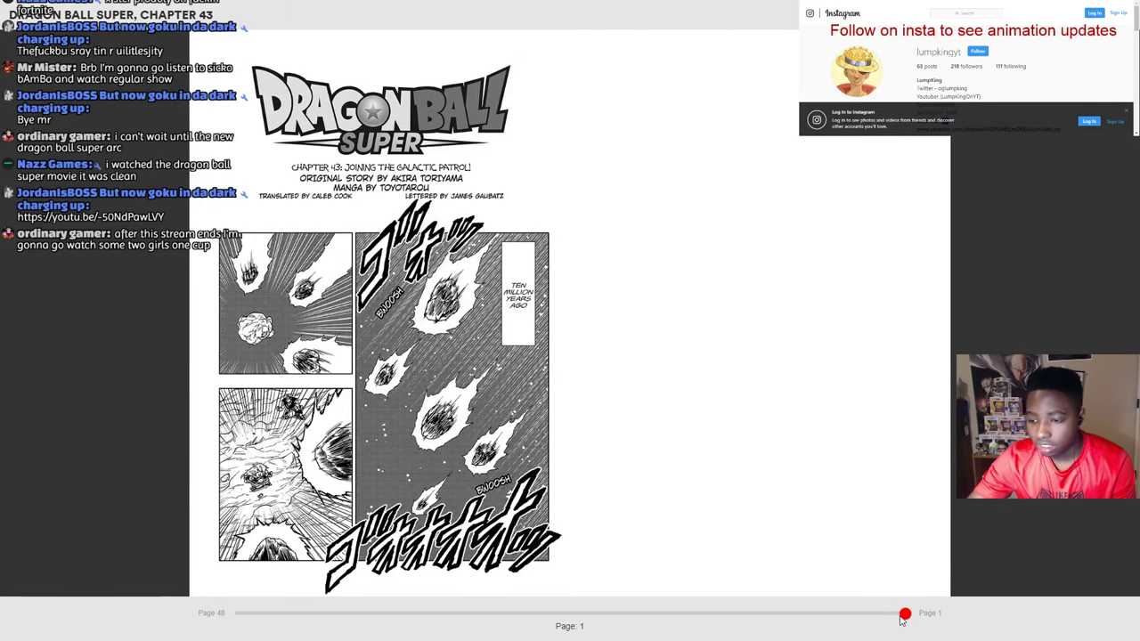
pyautogui.moveTo(903, 615); pyautogui.dragTo(872, 620)
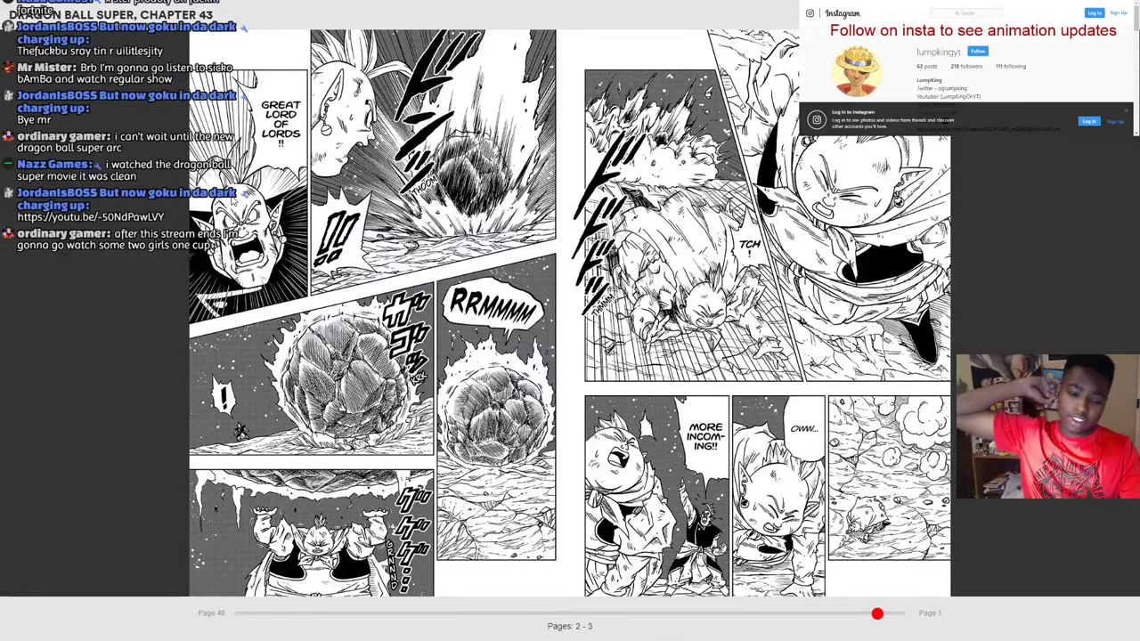
# Exit the full-screen manga reader and return to the live stream dashboard.
pyautogui.press('Escape')
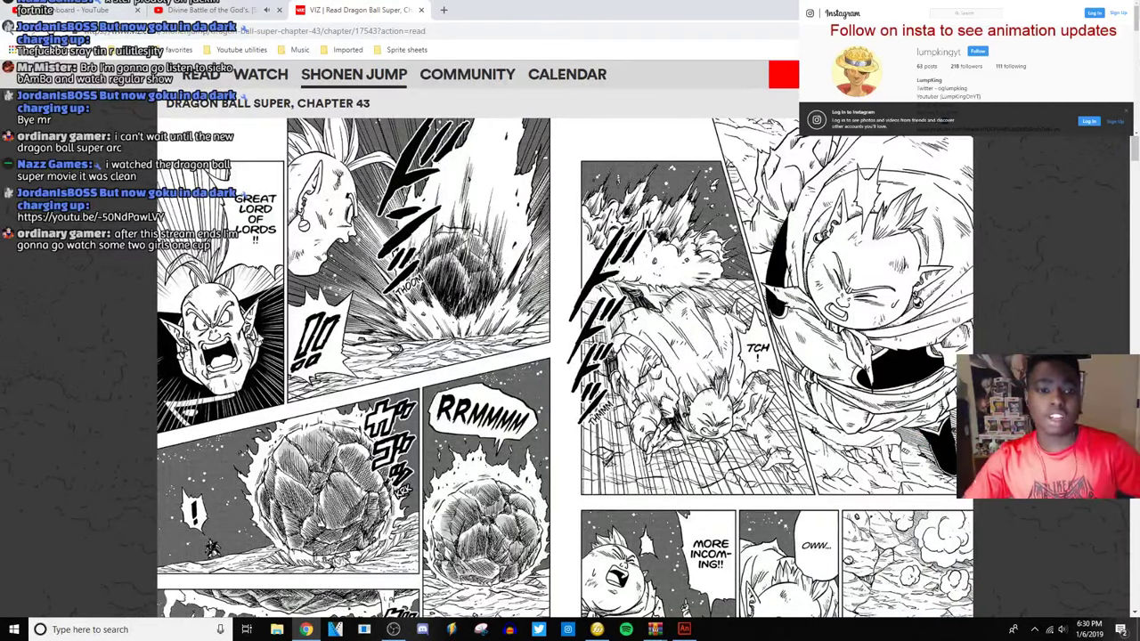
pyautogui.moveTo(655, 629)
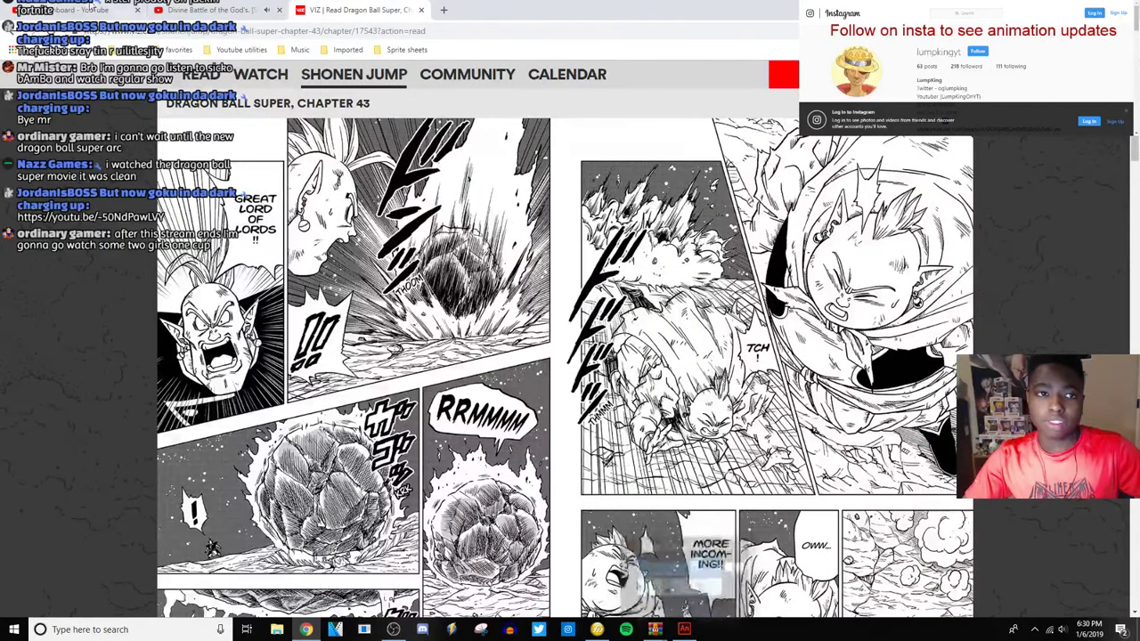
pyautogui.click(681, 561)
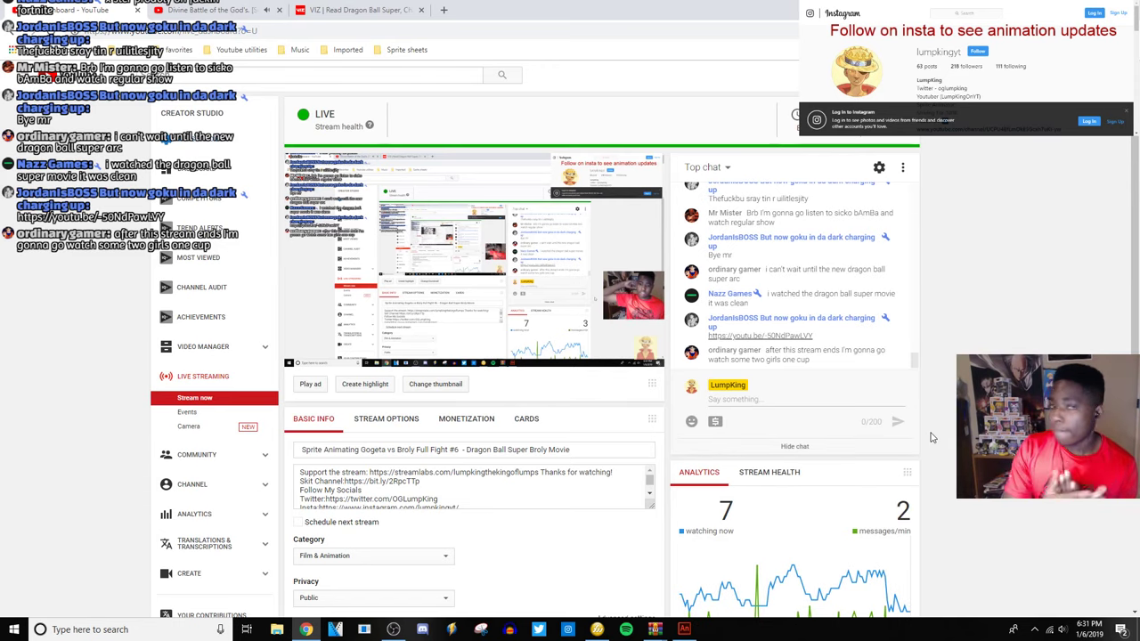
# Look over pages 2-3 of Dragon Ball Super Chapter 43, check the music video and return to the live stream dashboard.
pyautogui.scroll(-3, 552, 355)
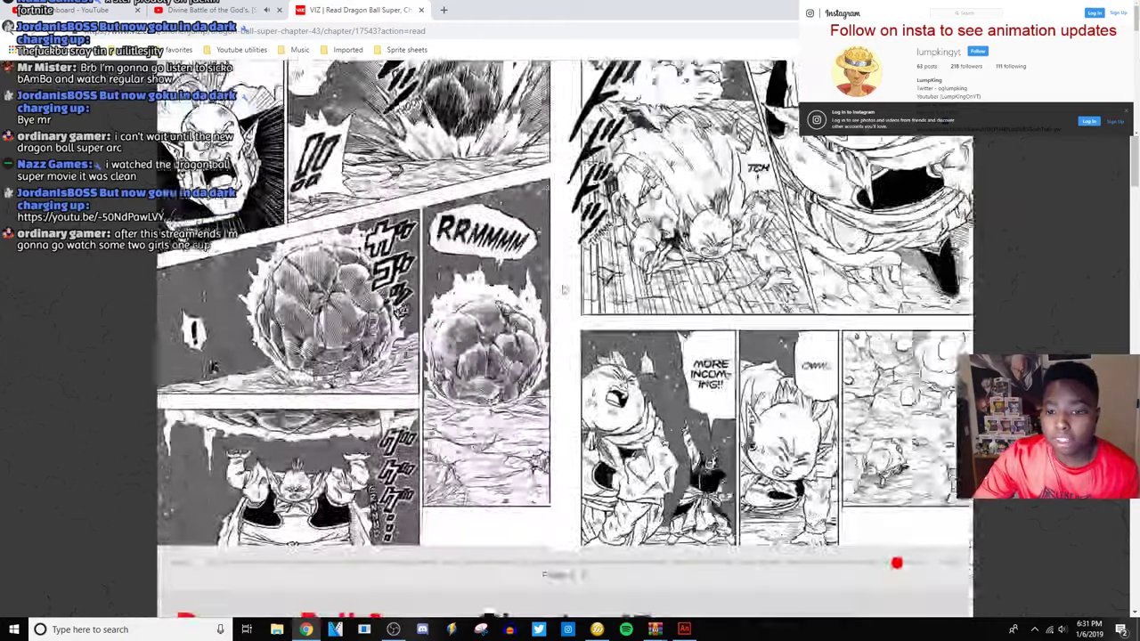
pyautogui.scroll(3, 552, 354)
pyautogui.scroll(-3, 552, 354)
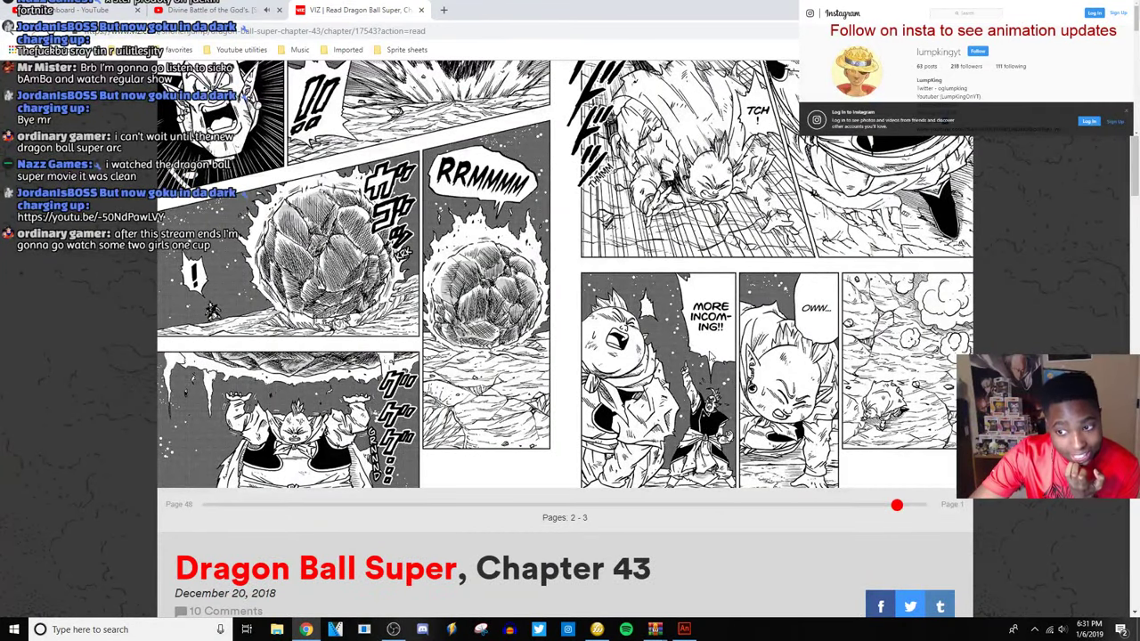
pyautogui.scroll(3, 44, 278)
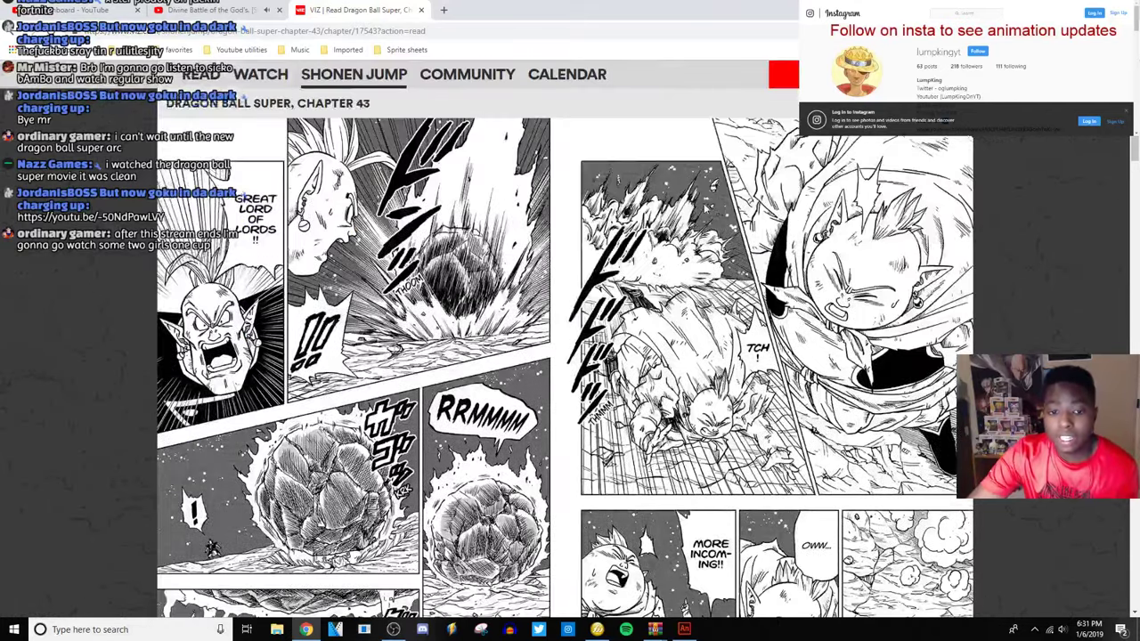
pyautogui.scroll(-4, 995, 229)
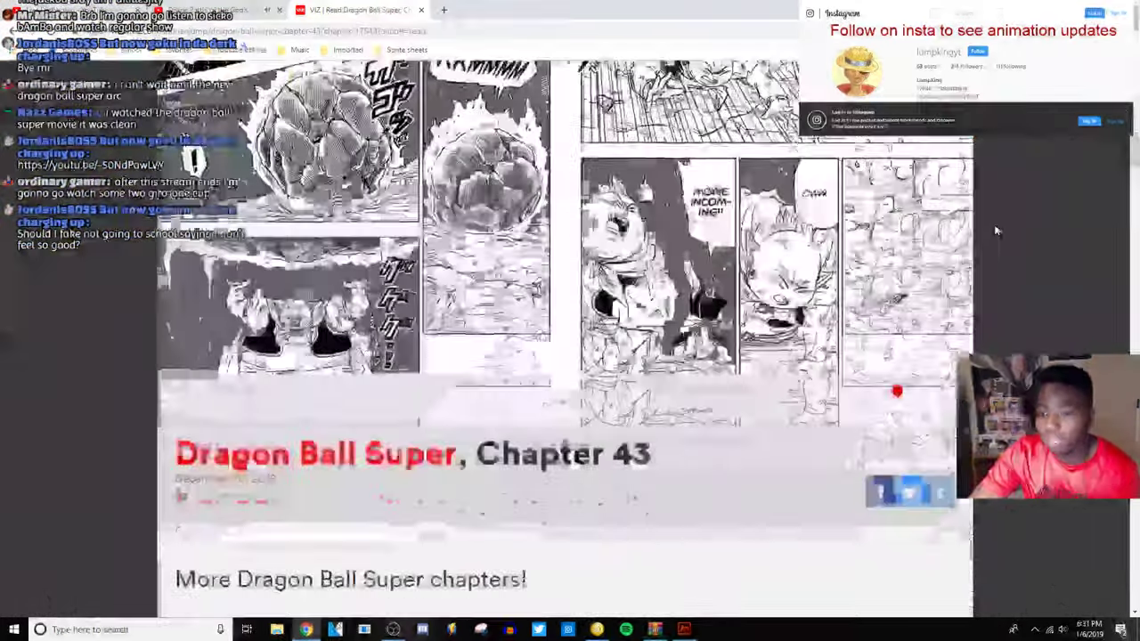
pyautogui.scroll(5, 994, 229)
pyautogui.click(174, 7)
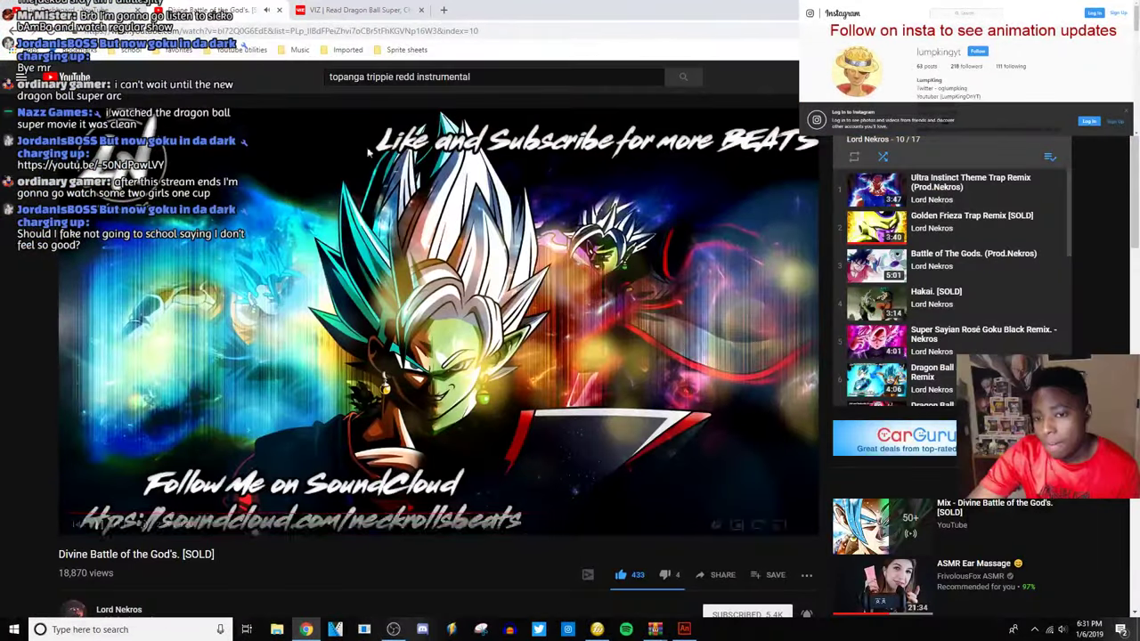
pyautogui.hotkey('ctrl', 'shift', 'Tab')
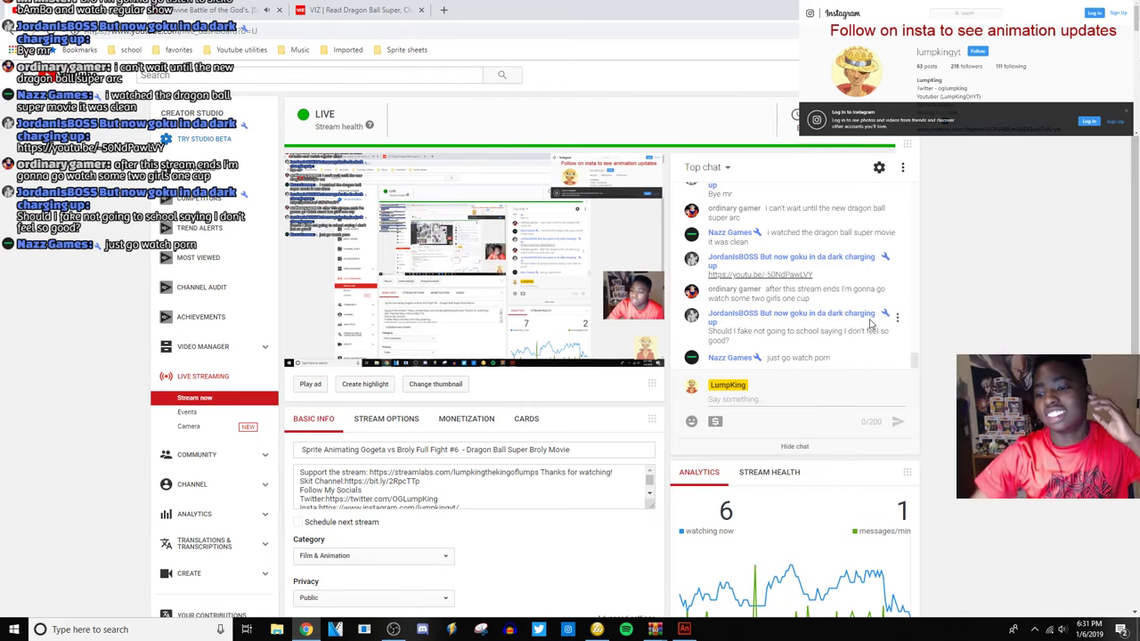
# Return to the VIZ page with Dragon Ball Super Chapter 43 and close it.
pyautogui.click(223, 10)
pyautogui.click(361, 10)
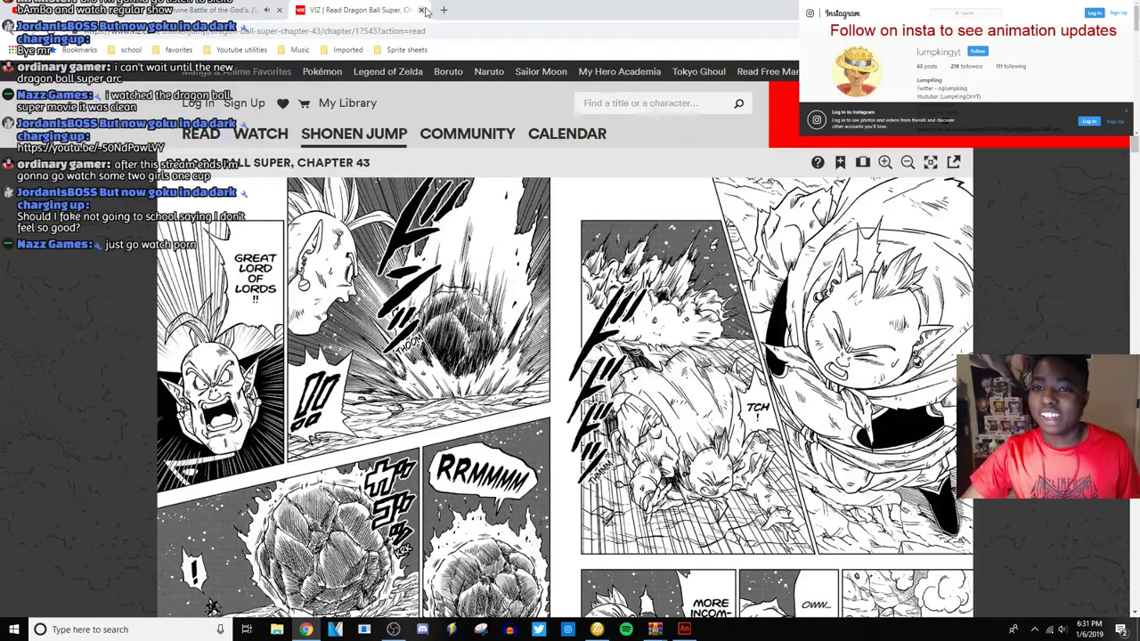
pyautogui.click(420, 10)
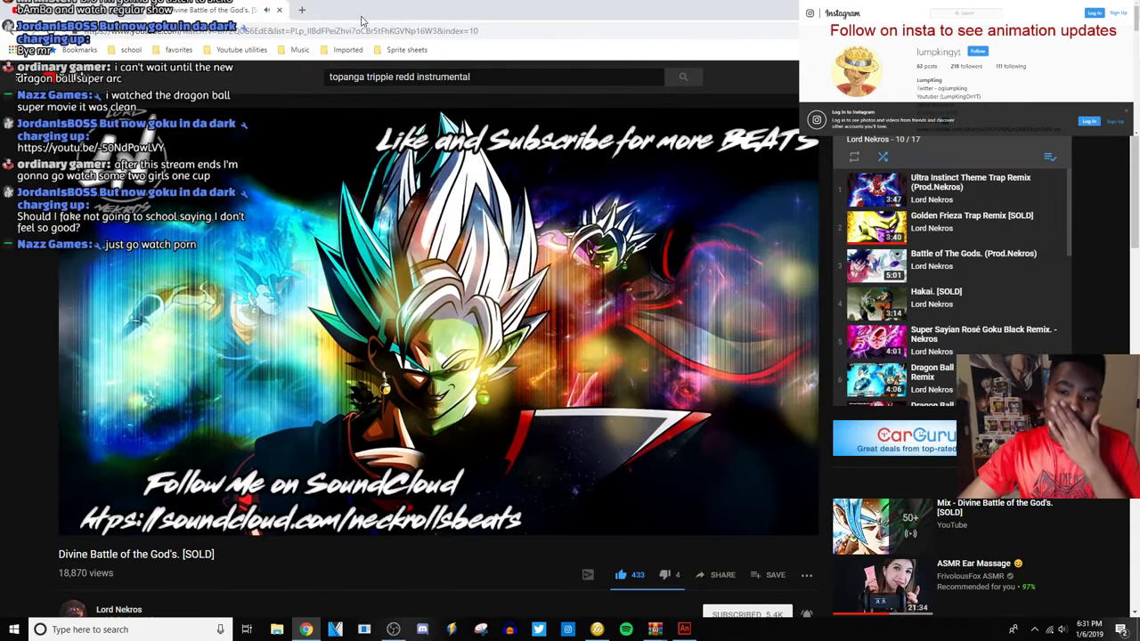
# Reopen Dragon Ball Super Chapter 43 from the browsing history, reload it and return to the live stream dashboard.
pyautogui.hotkey('ctrl', 'h')
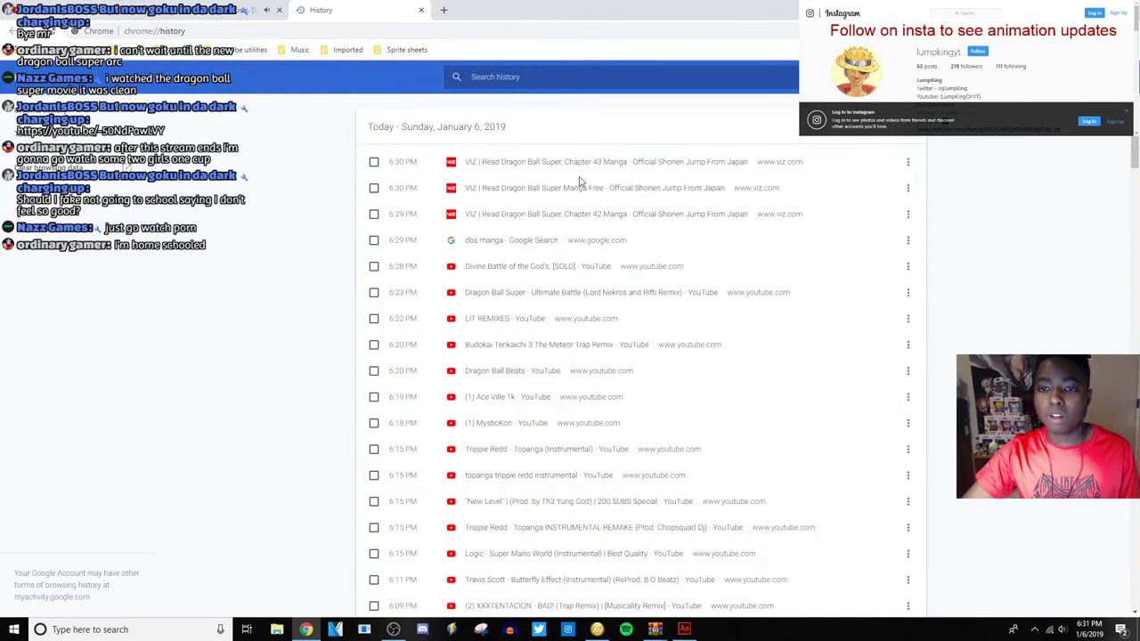
pyautogui.click(559, 171)
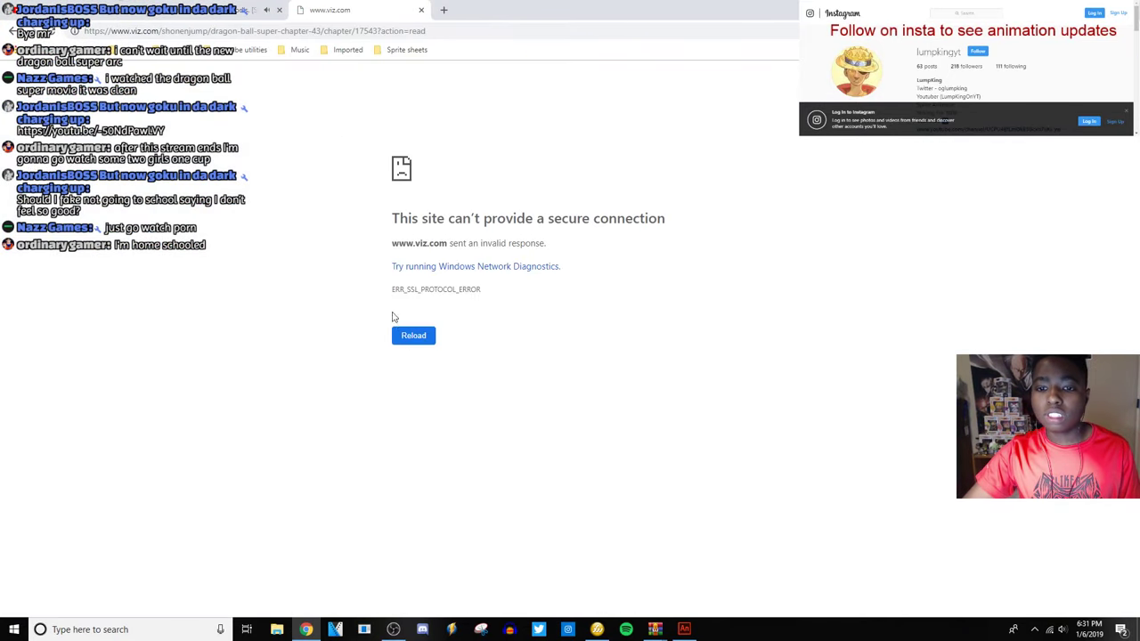
pyautogui.click(412, 337)
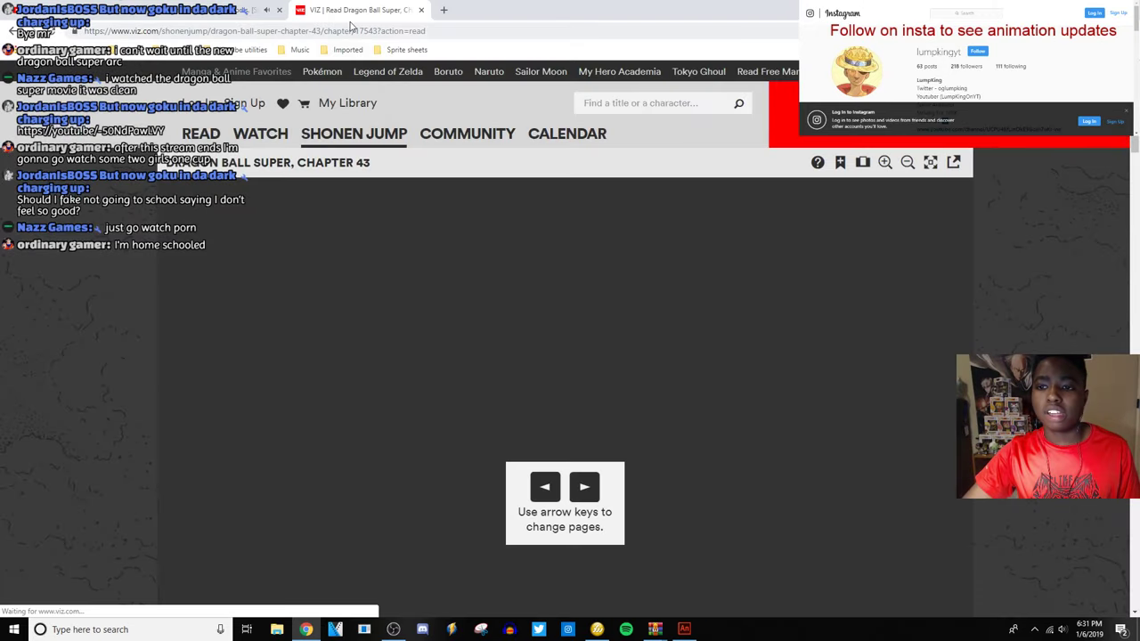
pyautogui.click(218, 12)
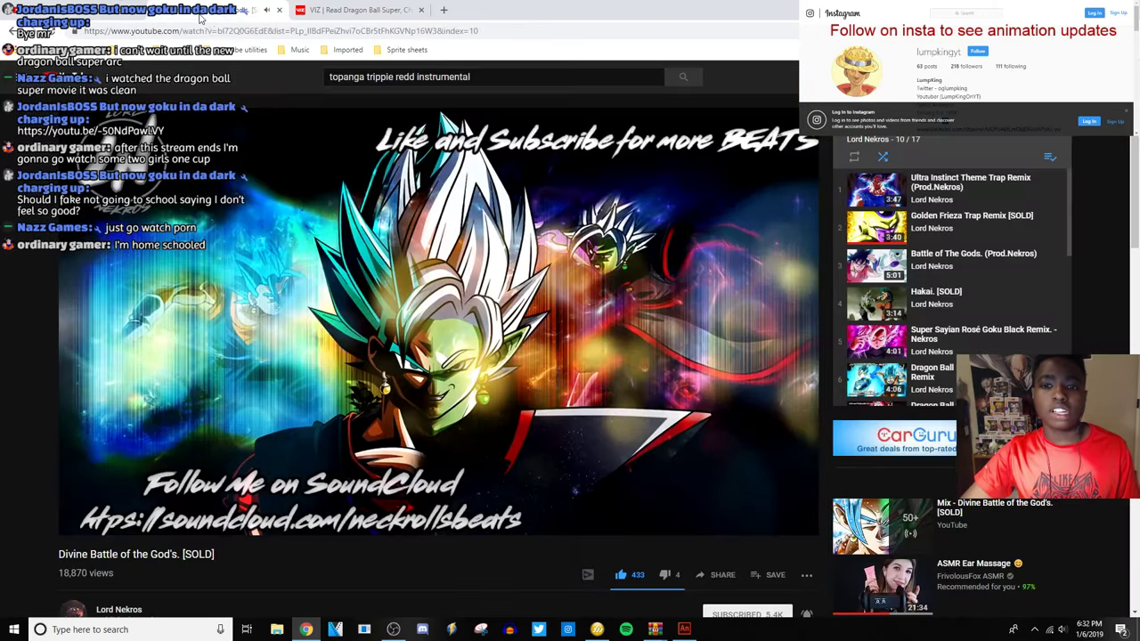
pyautogui.click(76, 9)
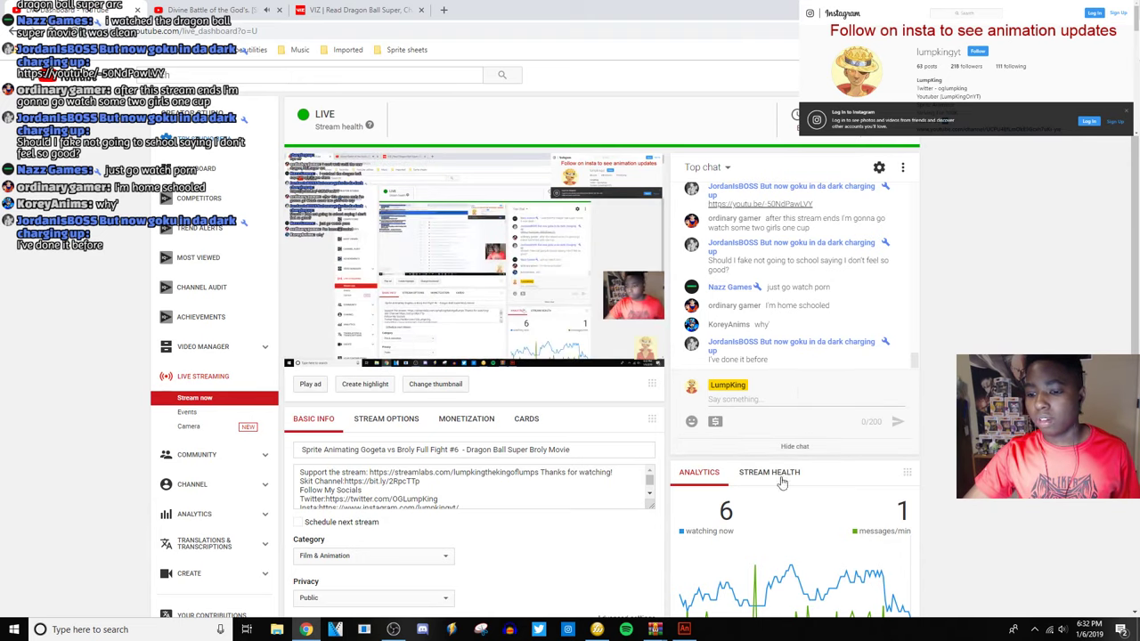
# Switch to Adobe Animate and play back the Gogeta and Broly fight from near the start of the Sprites keyframes.
pyautogui.click(680, 629)
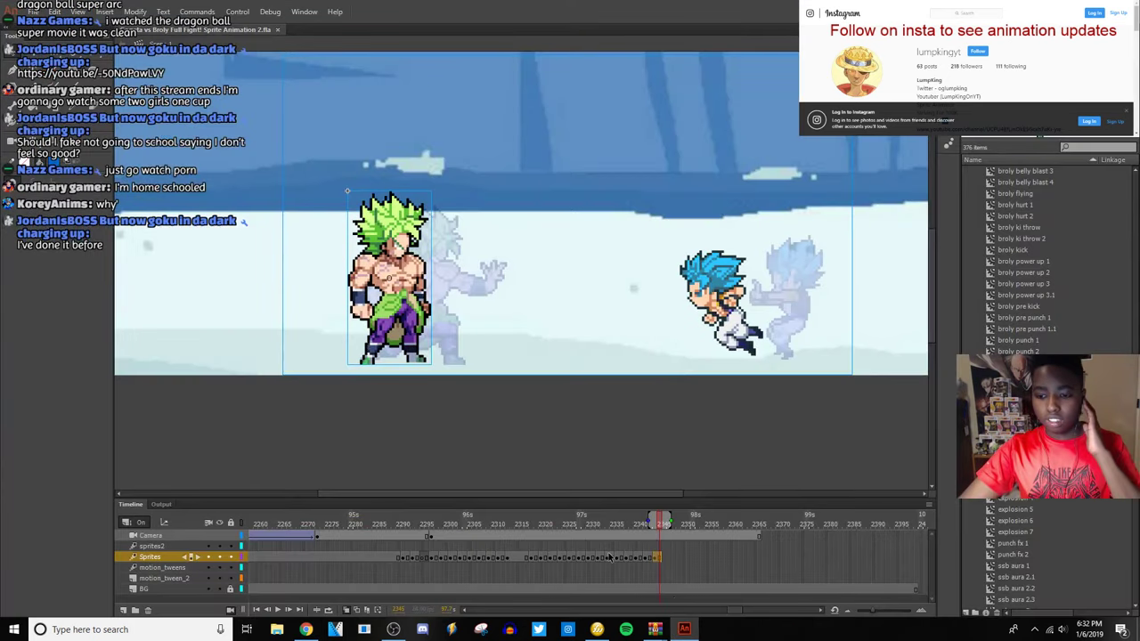
pyautogui.click(403, 557)
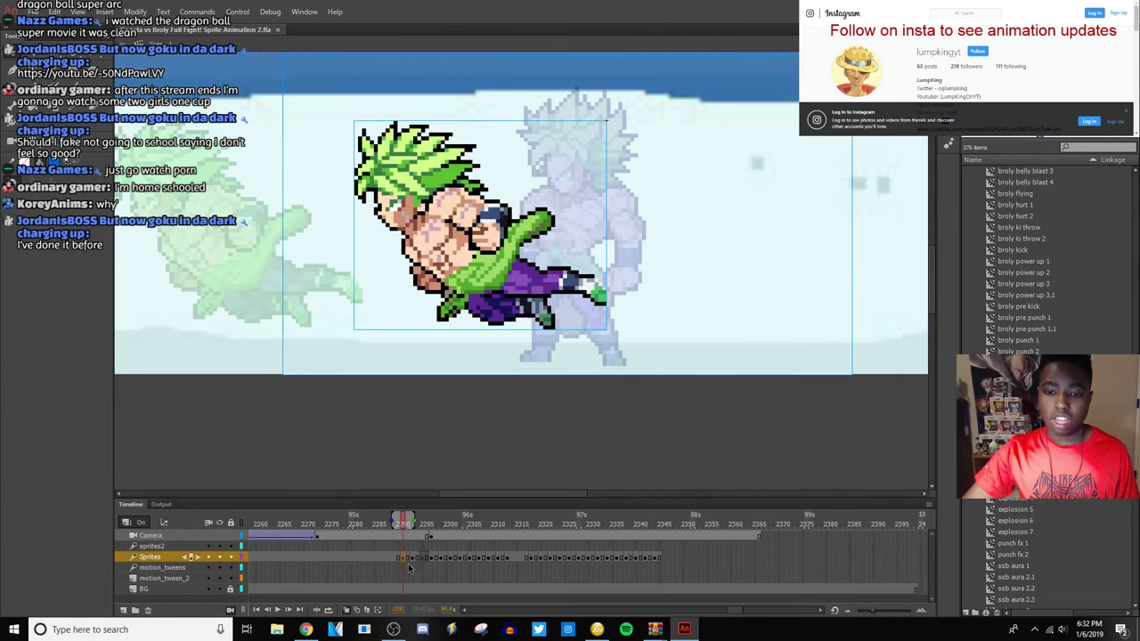
pyautogui.click(277, 610)
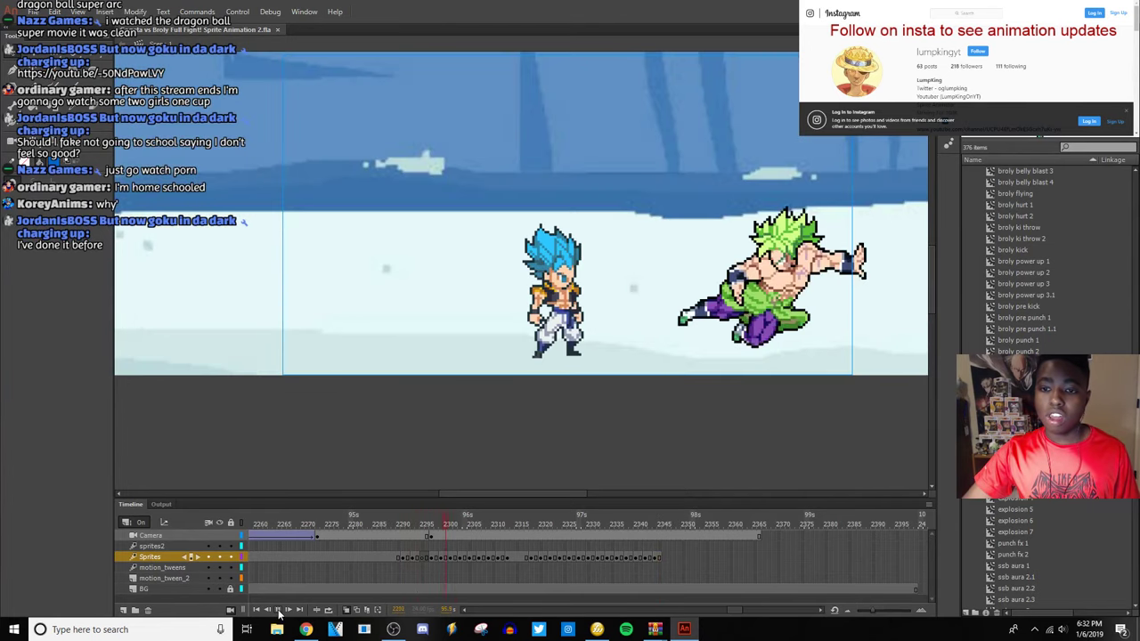
pyautogui.click(278, 610)
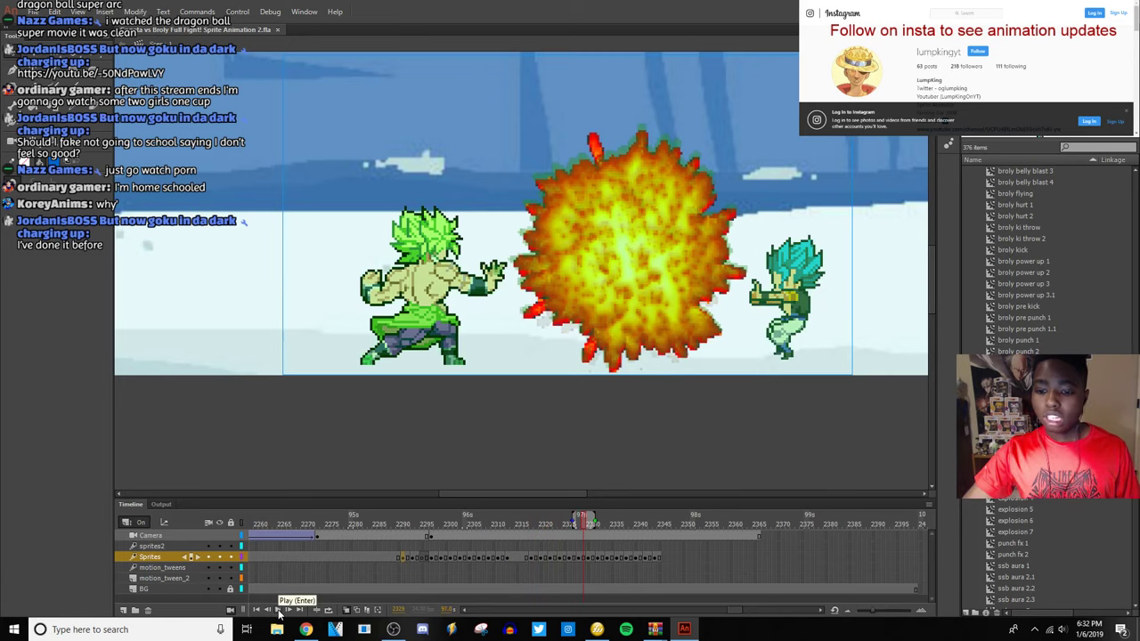
pyautogui.click(278, 610)
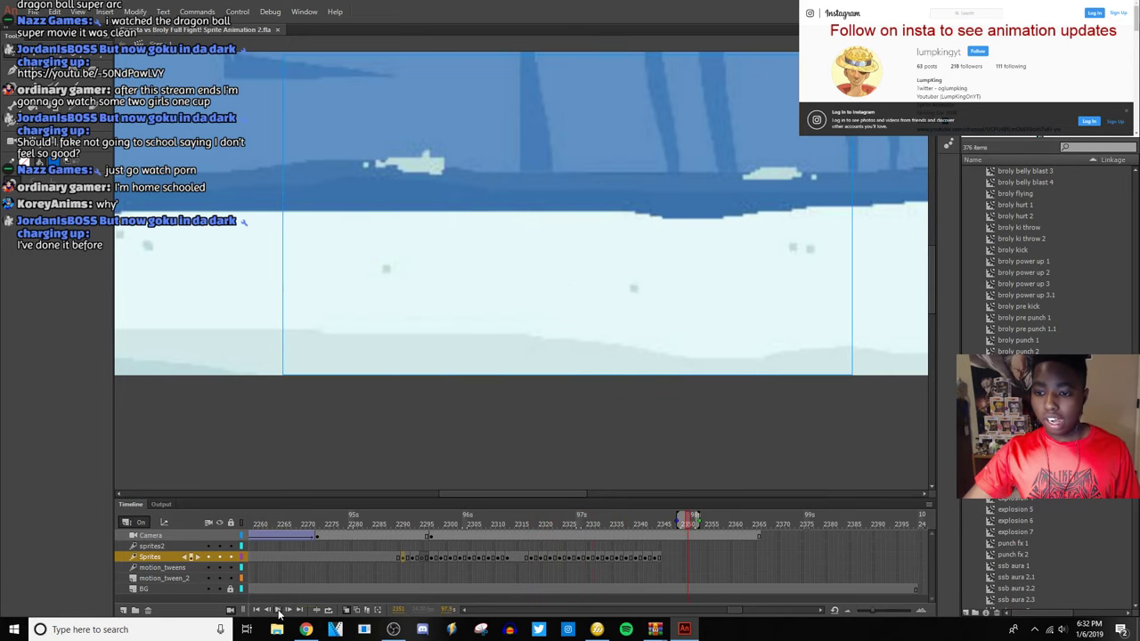
# Add a keyframe near frame 2346 on the Sprites layer and move flying Gogeta well closer to Broly.
pyautogui.click(655, 561)
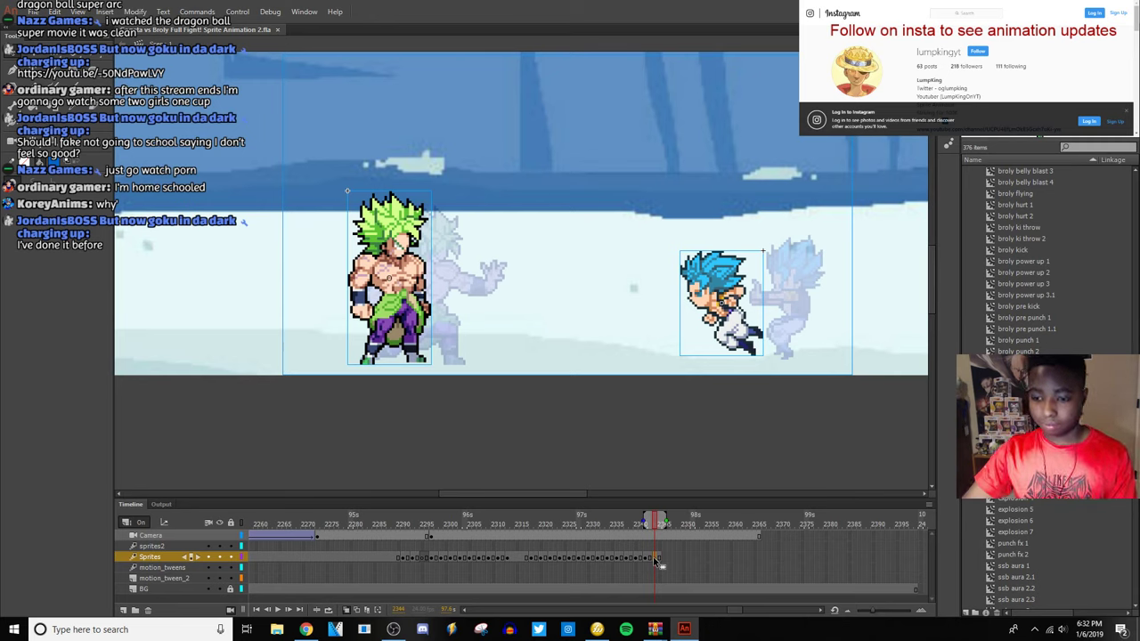
pyautogui.click(660, 562)
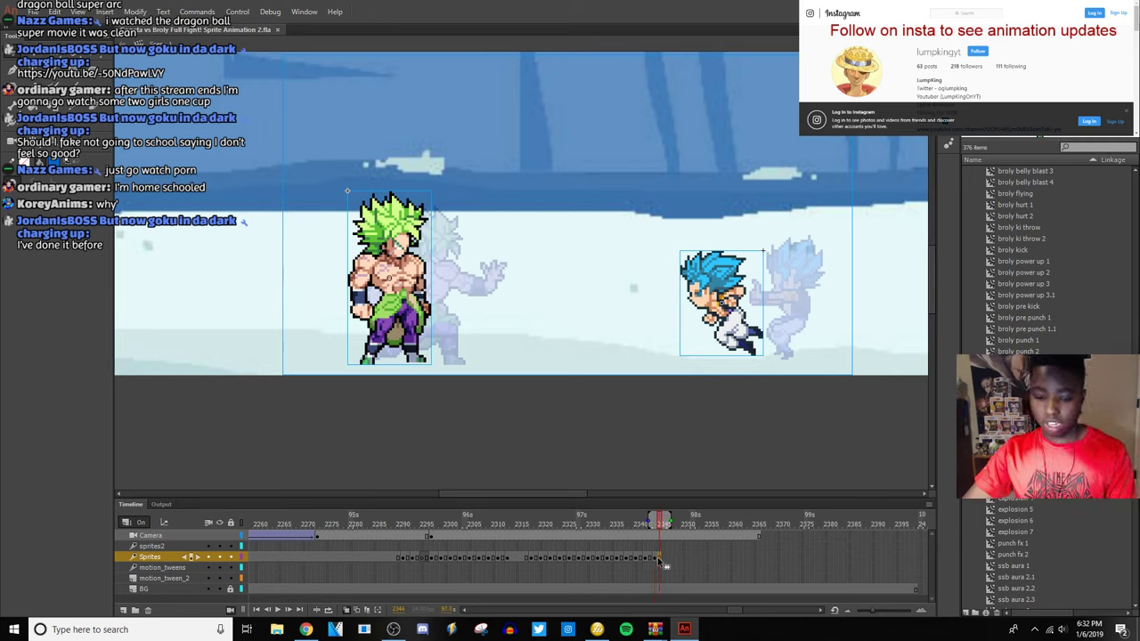
pyautogui.click(663, 559)
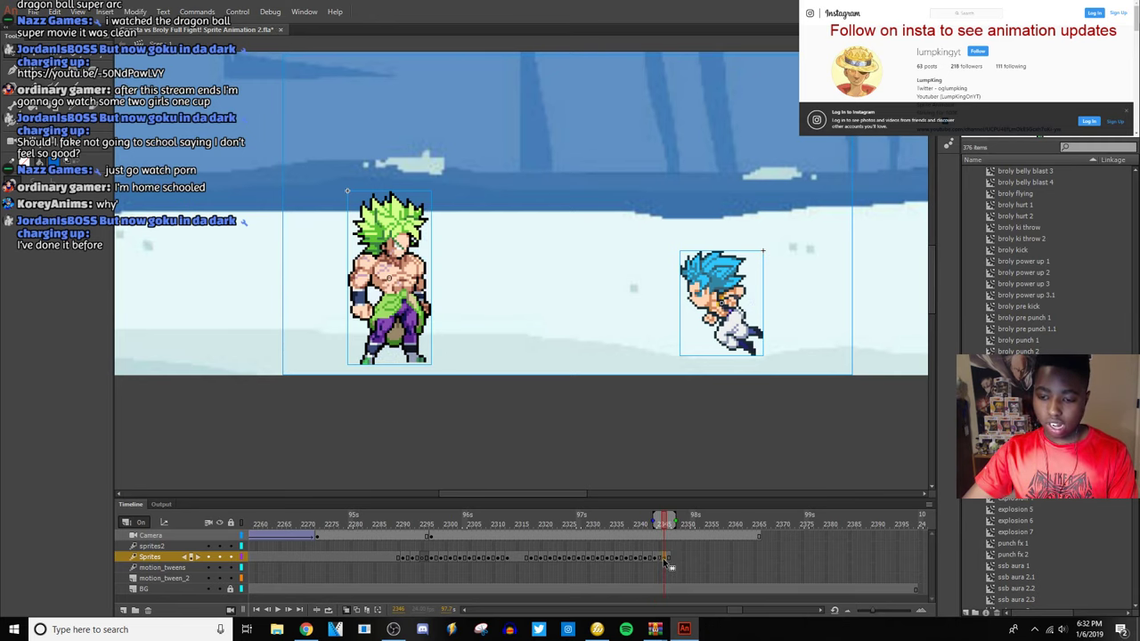
pyautogui.click(661, 336)
pyautogui.hotkey('ctrl', 's')
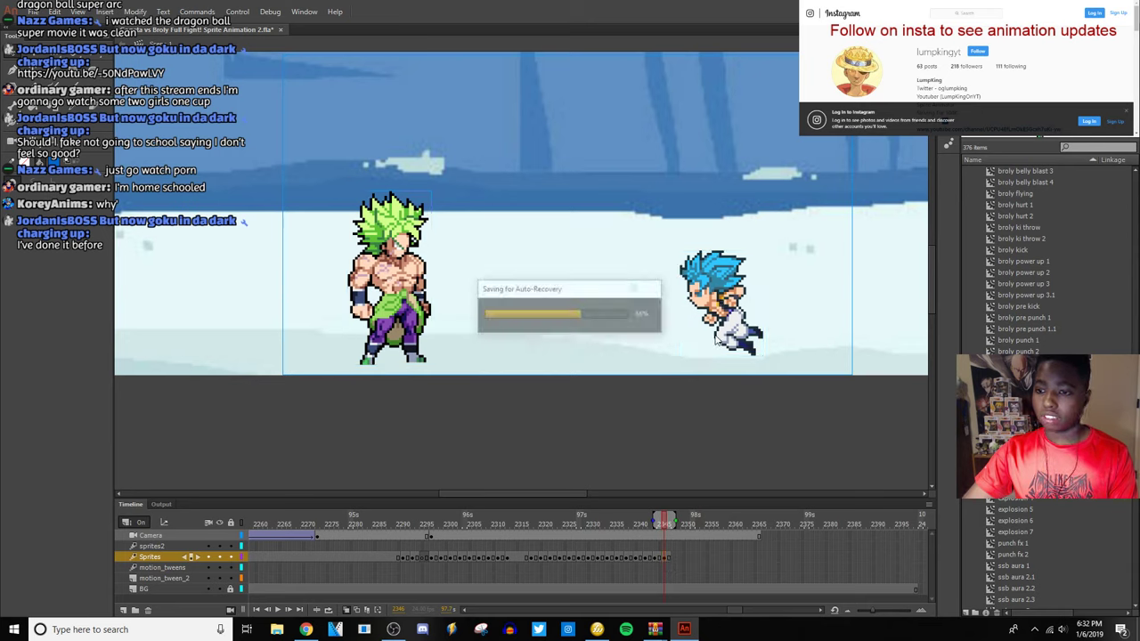
pyautogui.moveTo(727, 331); pyautogui.dragTo(608, 331)
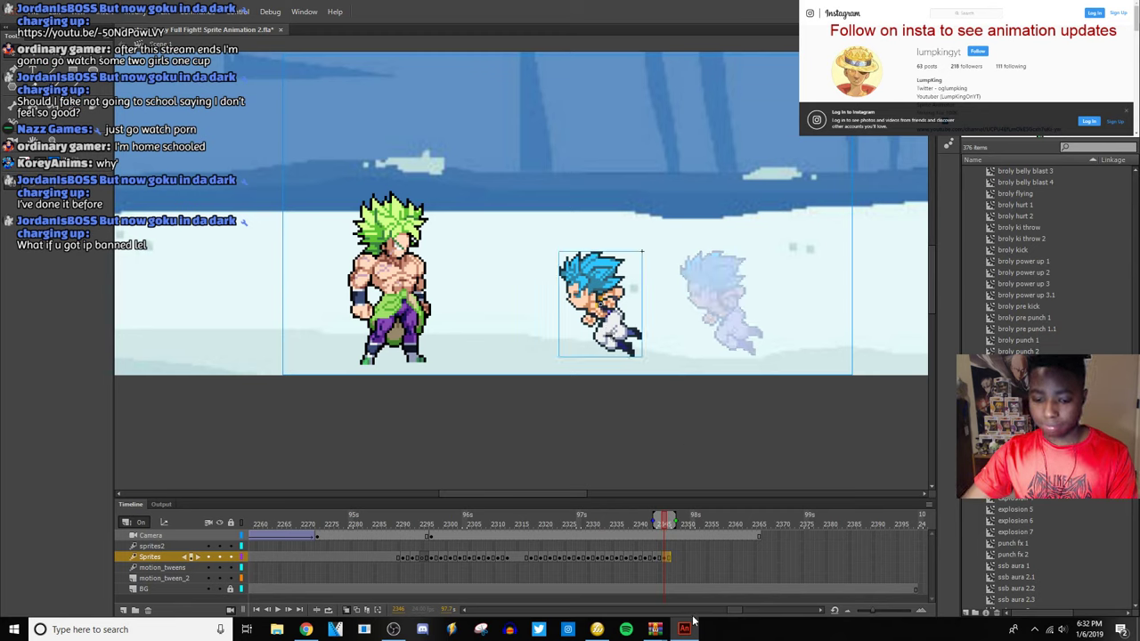
# Extend the Sprites layer to a new keyframe near frame 2348 and shift flying Gogeta slightly closer to Broly.
pyautogui.press('F6')
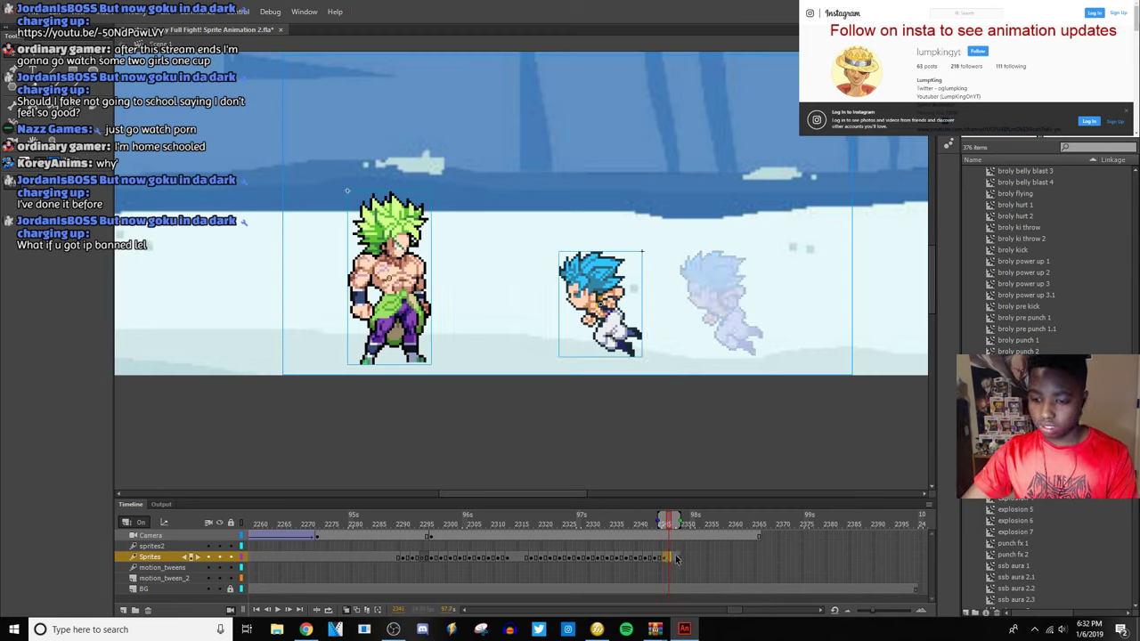
pyautogui.click(674, 559)
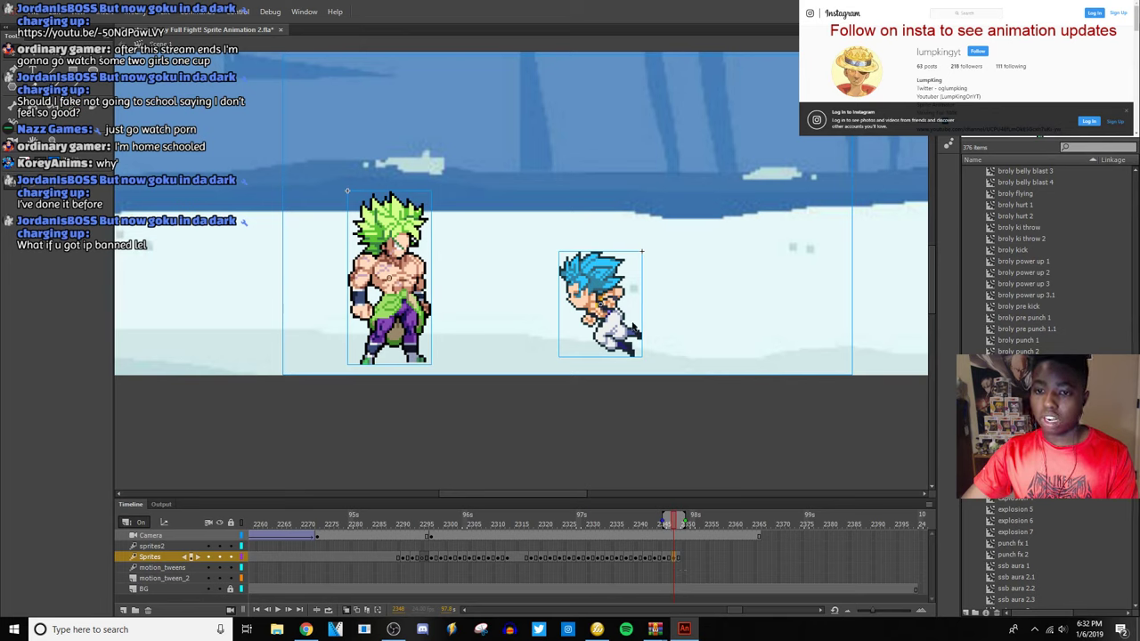
pyautogui.click(691, 317)
pyautogui.click(617, 331)
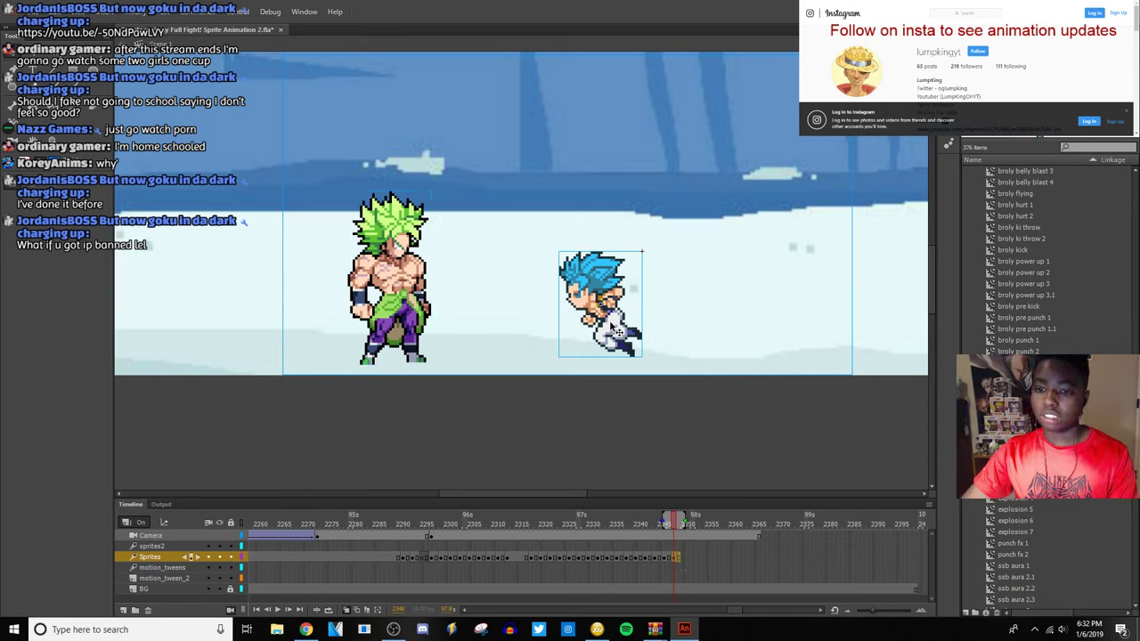
pyautogui.moveTo(617, 331); pyautogui.dragTo(583, 332)
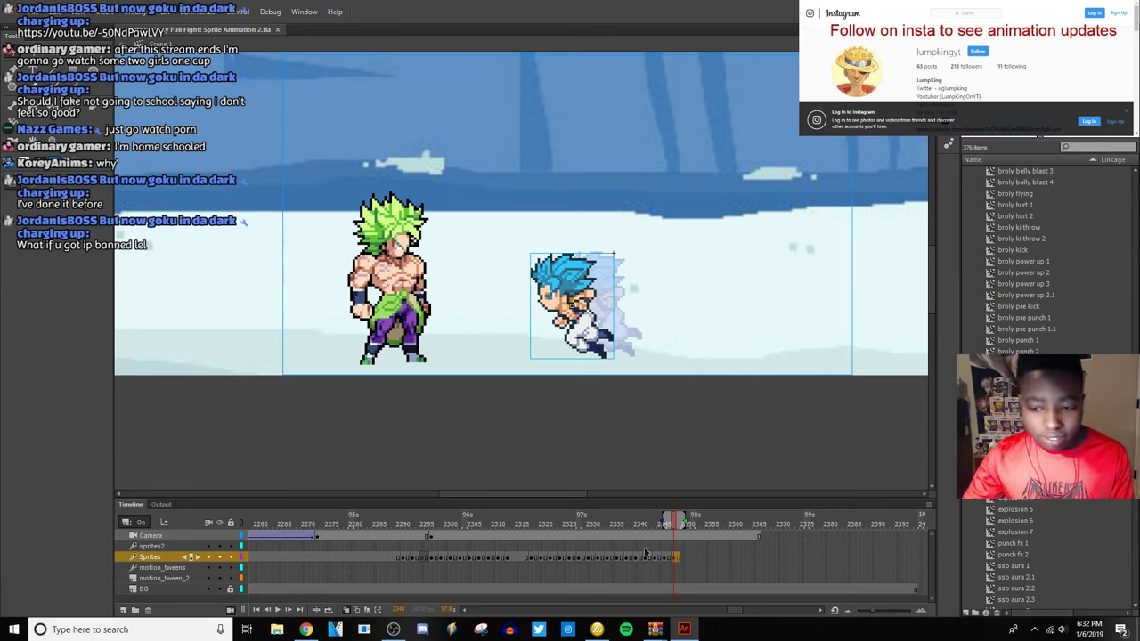
# Add a Sprites keyframe near frame 2350, delete the flying Gogeta sprite from it and save the animation.
pyautogui.click(672, 559)
pyautogui.click(679, 559)
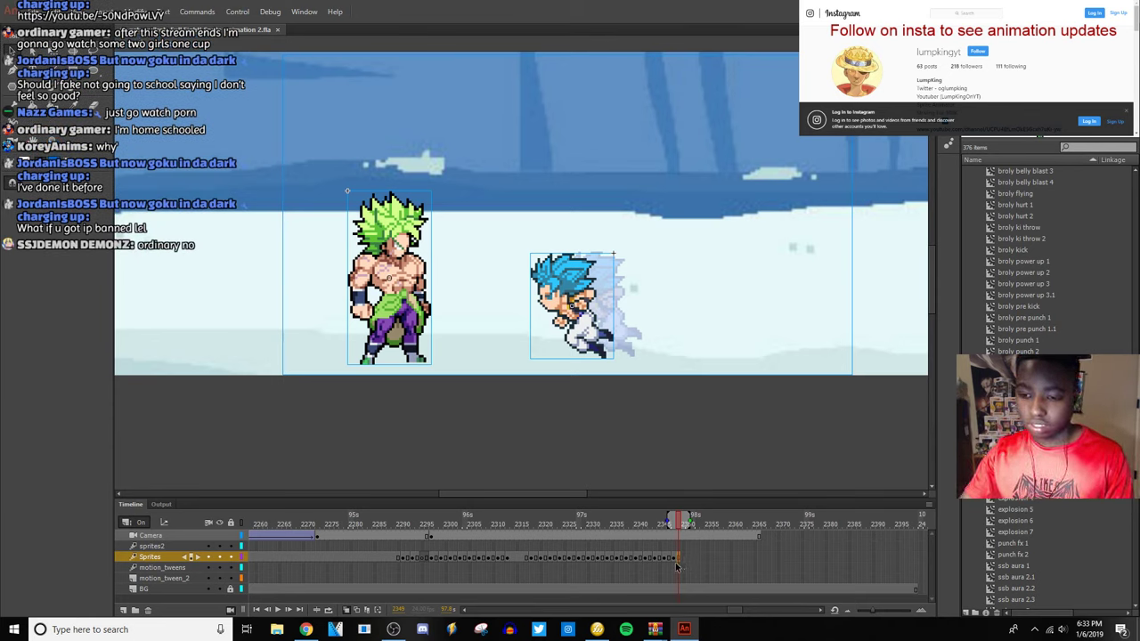
pyautogui.click(678, 562)
pyautogui.click(675, 562)
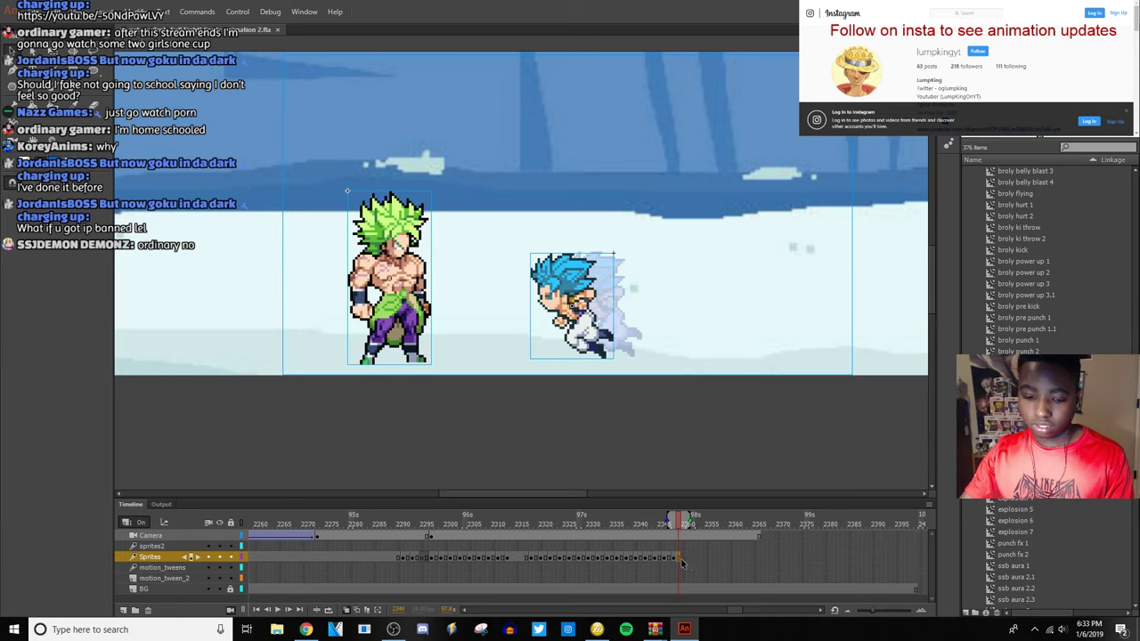
pyautogui.click(683, 563)
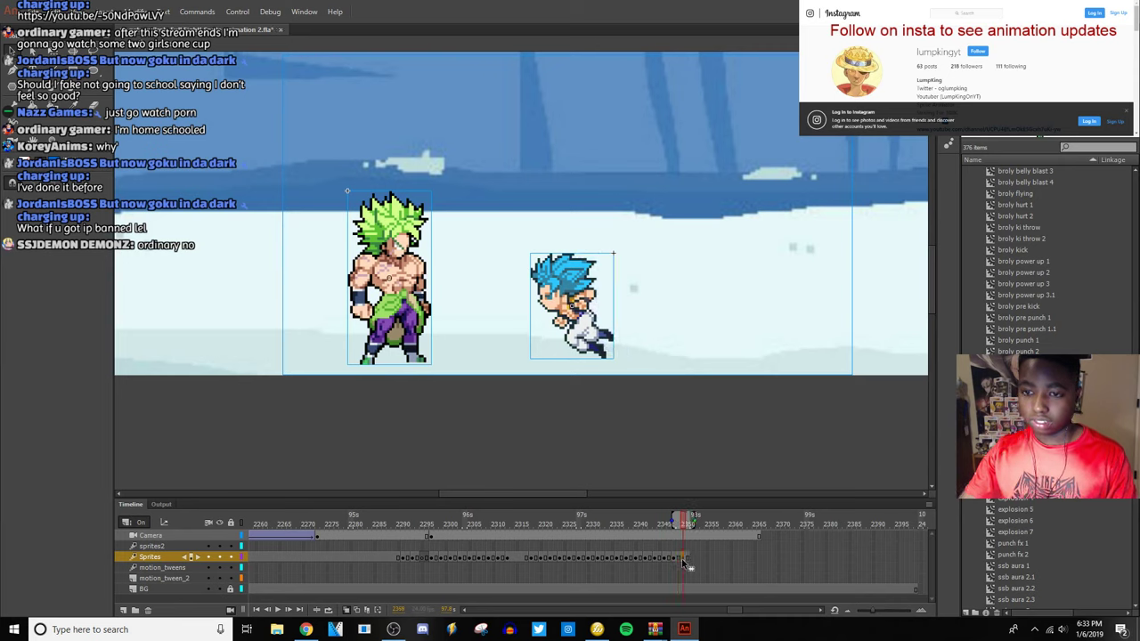
pyautogui.click(614, 343)
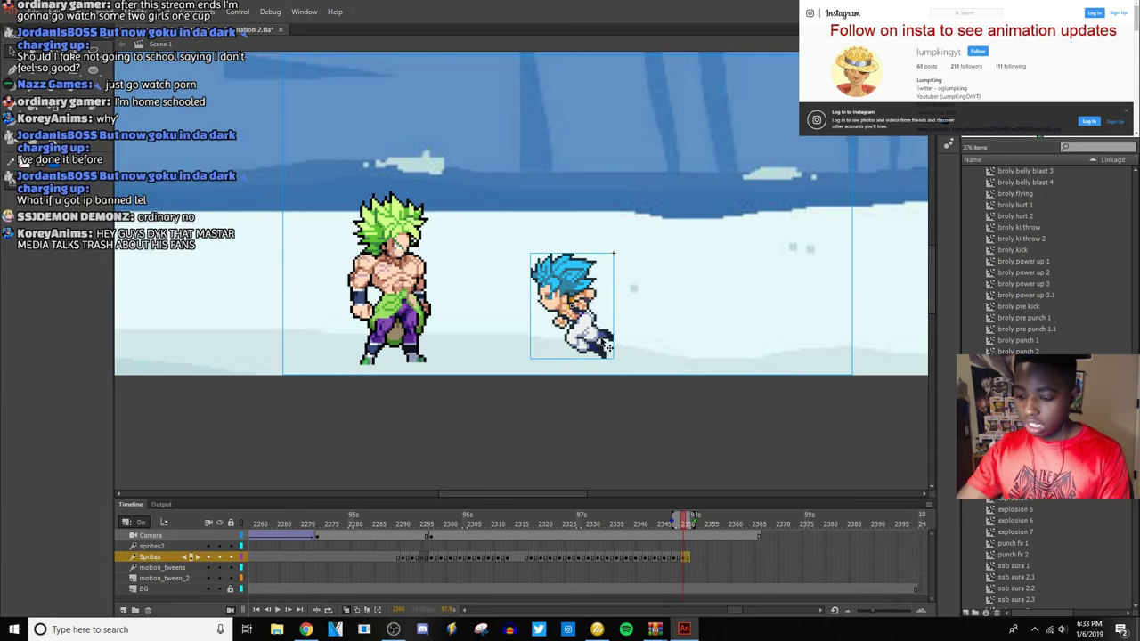
pyautogui.press('Delete')
pyautogui.hotkey('ctrl', 's')
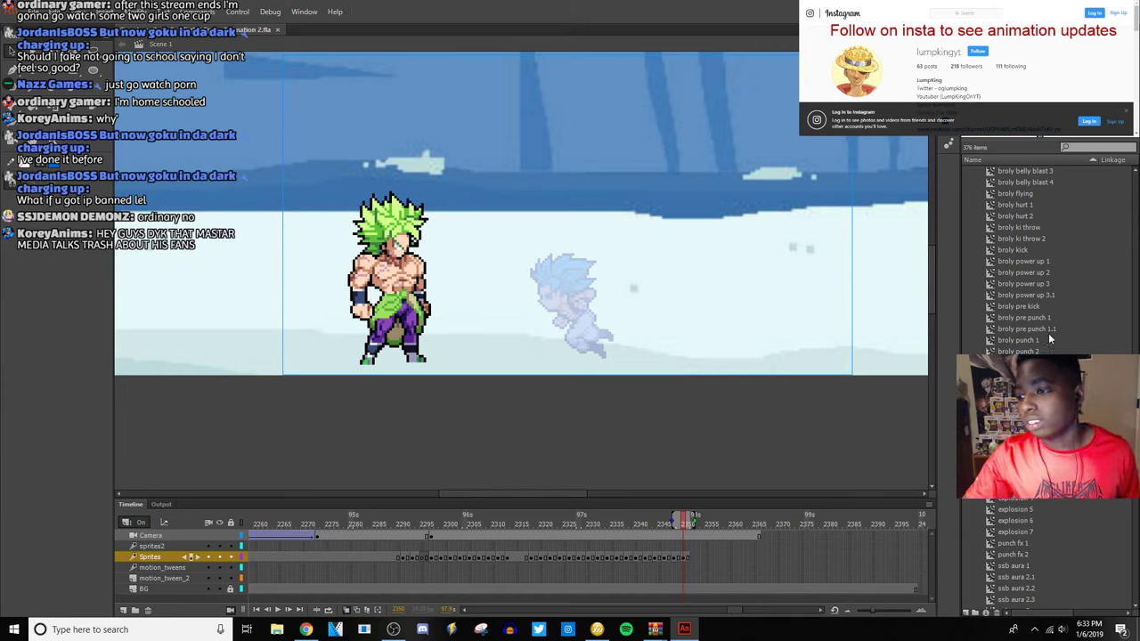
# Place a wide-stance blue-haired Gogeta sprite from the library on the stage, just ahead of his previous flying pose.
pyautogui.scroll(-10, 1041, 286)
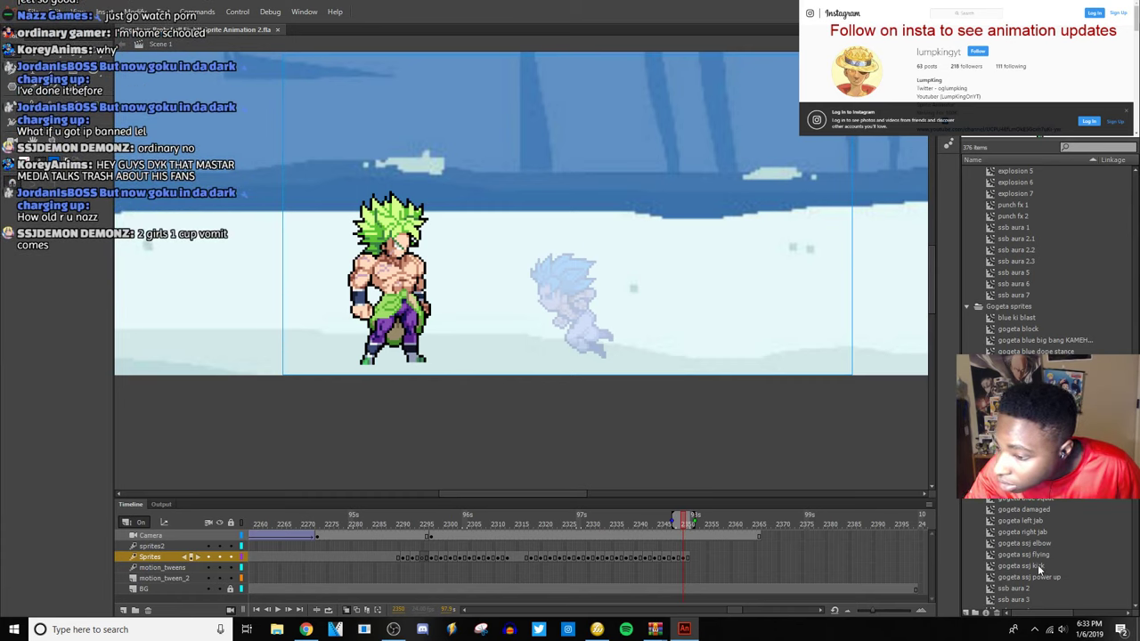
pyautogui.scroll(-1, 1039, 552)
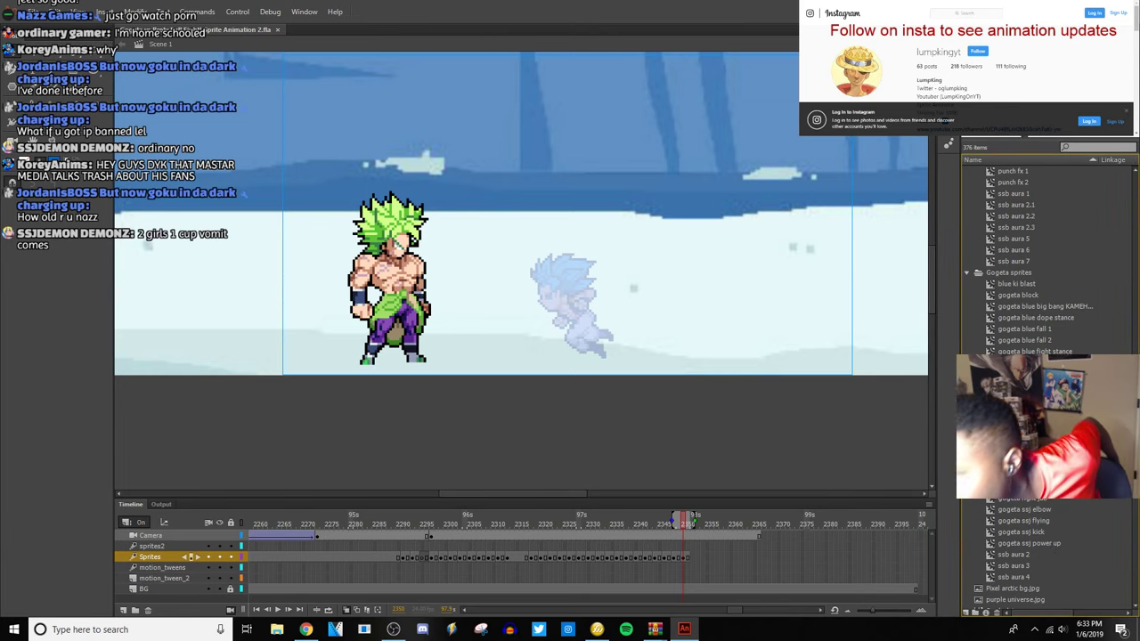
pyautogui.moveTo(512, 271); pyautogui.dragTo(539, 296)
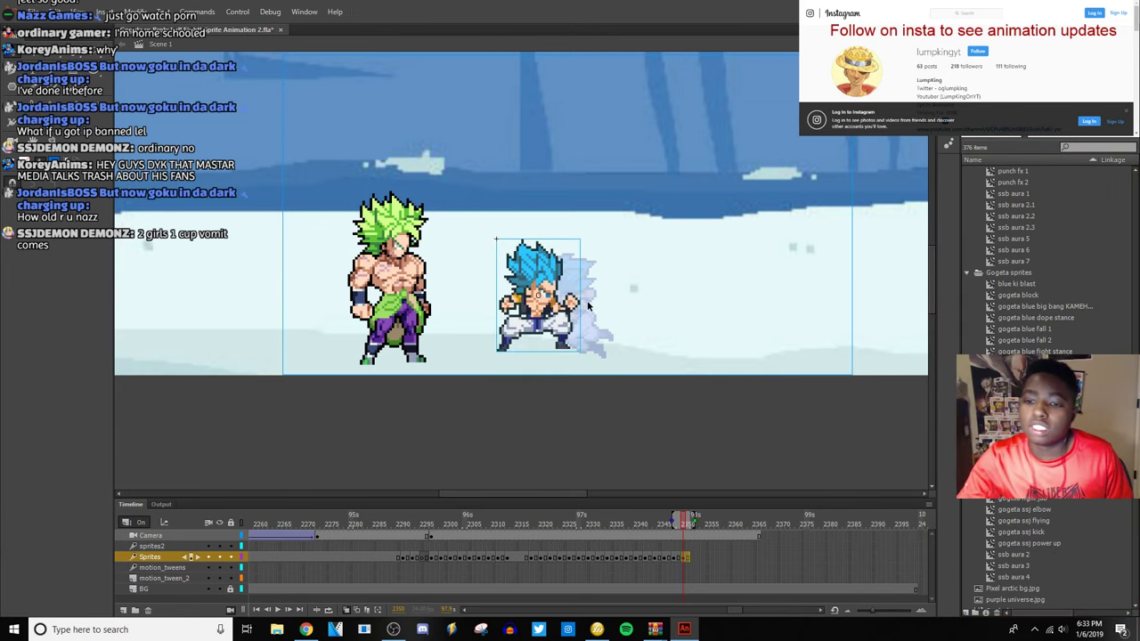
# Flip the wide-stance Gogeta sprite horizontally.
pyautogui.rightClick(570, 323)
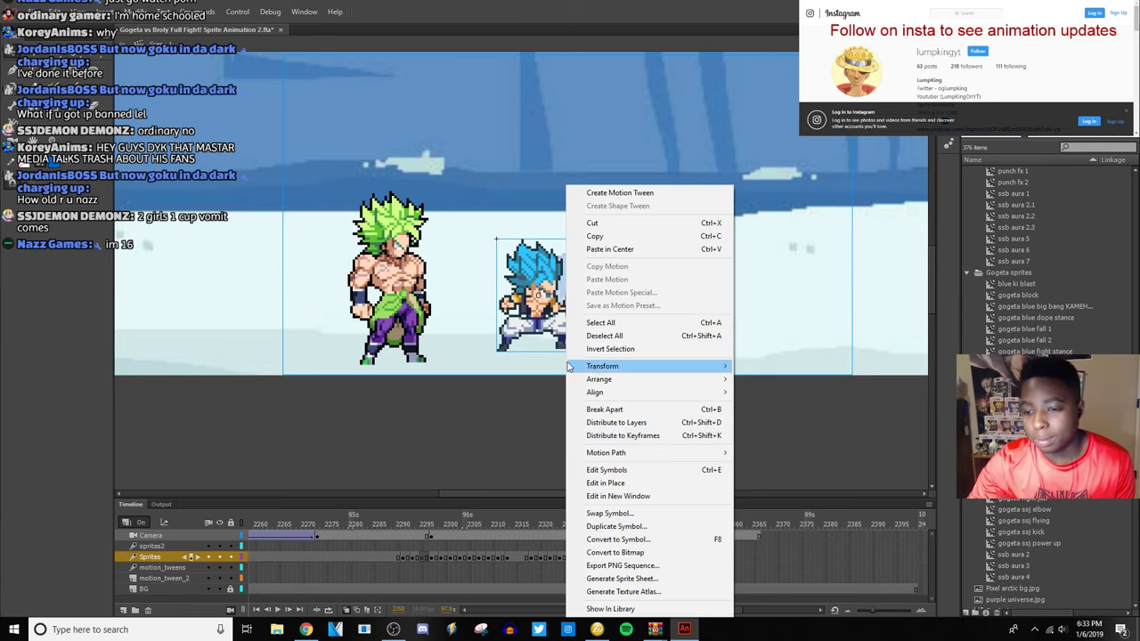
pyautogui.moveTo(636, 369)
pyautogui.click(835, 491)
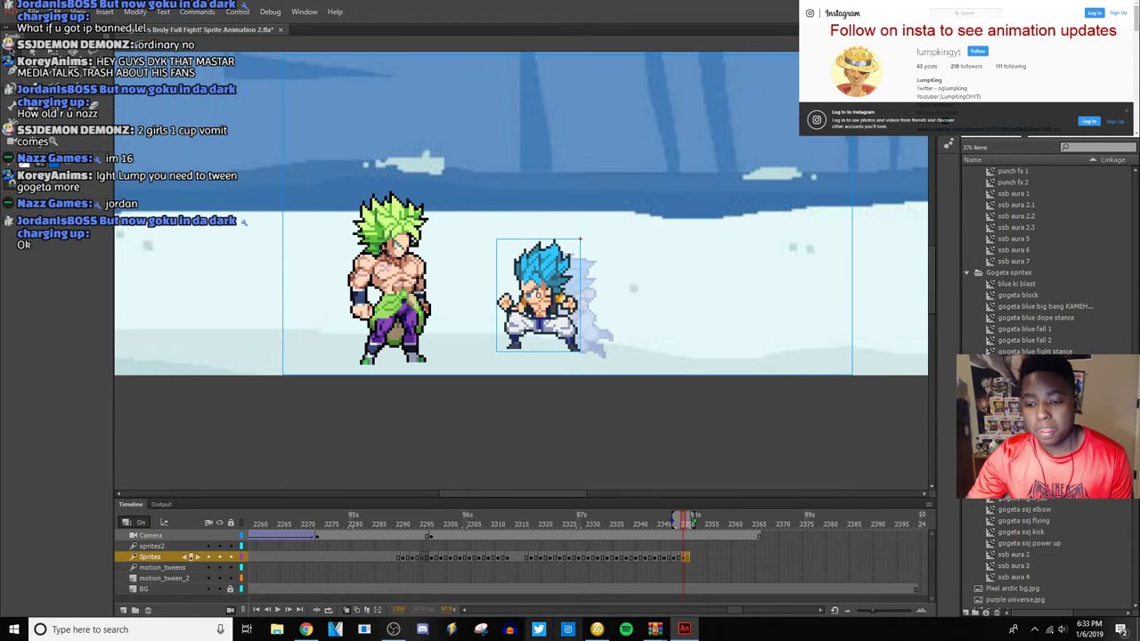
# Check the gogeta blue sheet in Fireworks, return to Animate and shift the wide-stance Gogeta slightly lower on the stage.
pyautogui.click(597, 629)
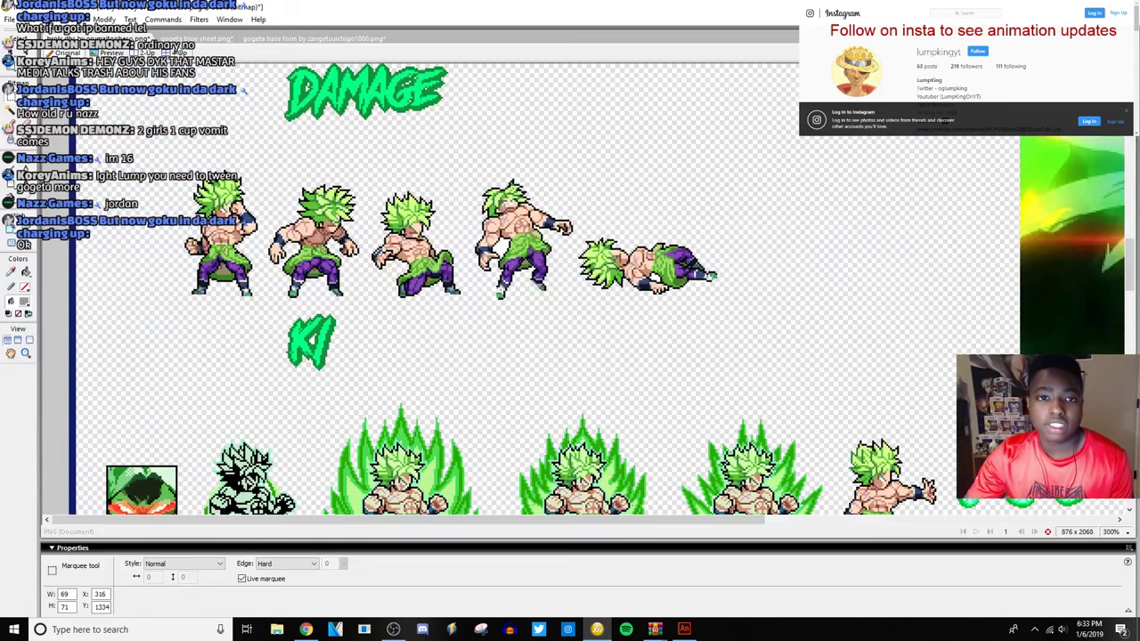
pyautogui.click(183, 39)
pyautogui.scroll(1, 402, 285)
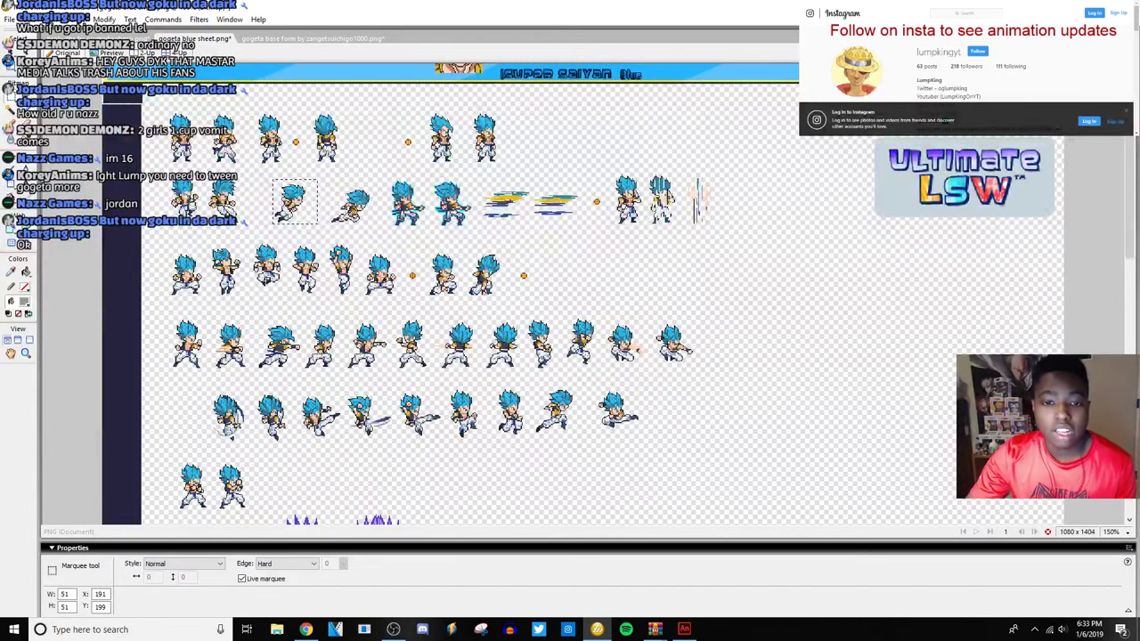
pyautogui.scroll(-2, 402, 285)
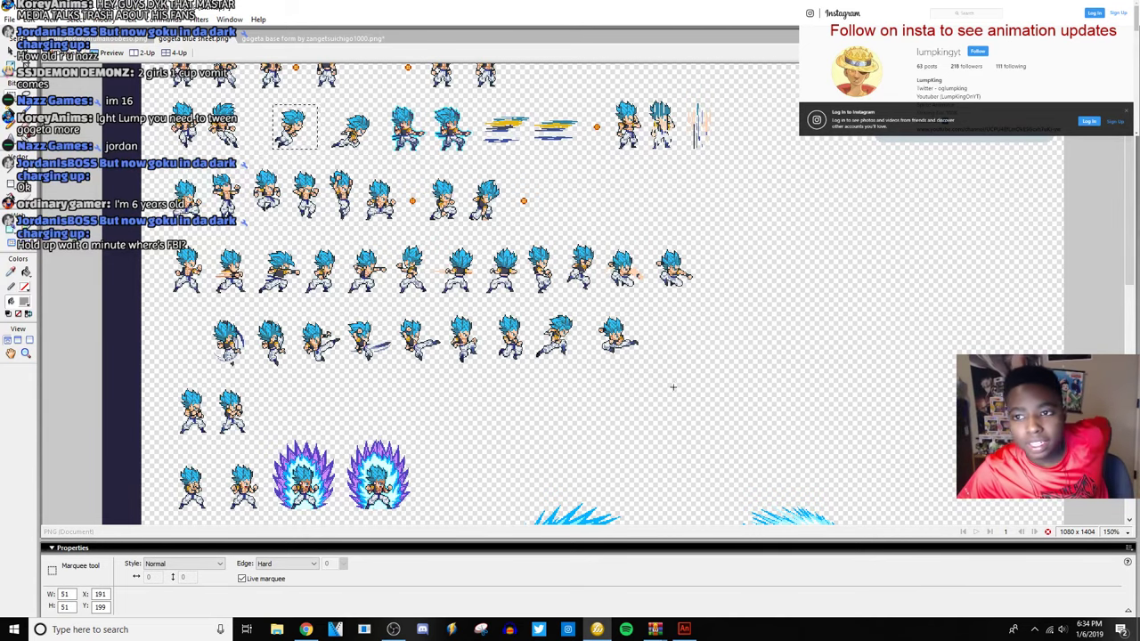
pyautogui.click(683, 630)
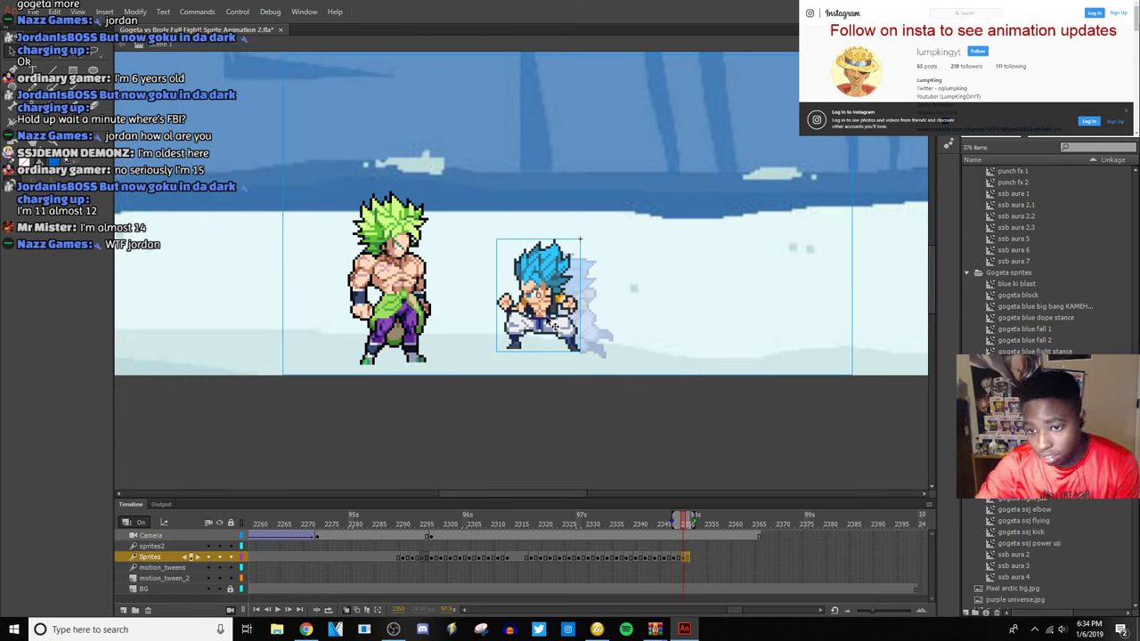
pyautogui.moveTo(555, 328); pyautogui.dragTo(564, 334)
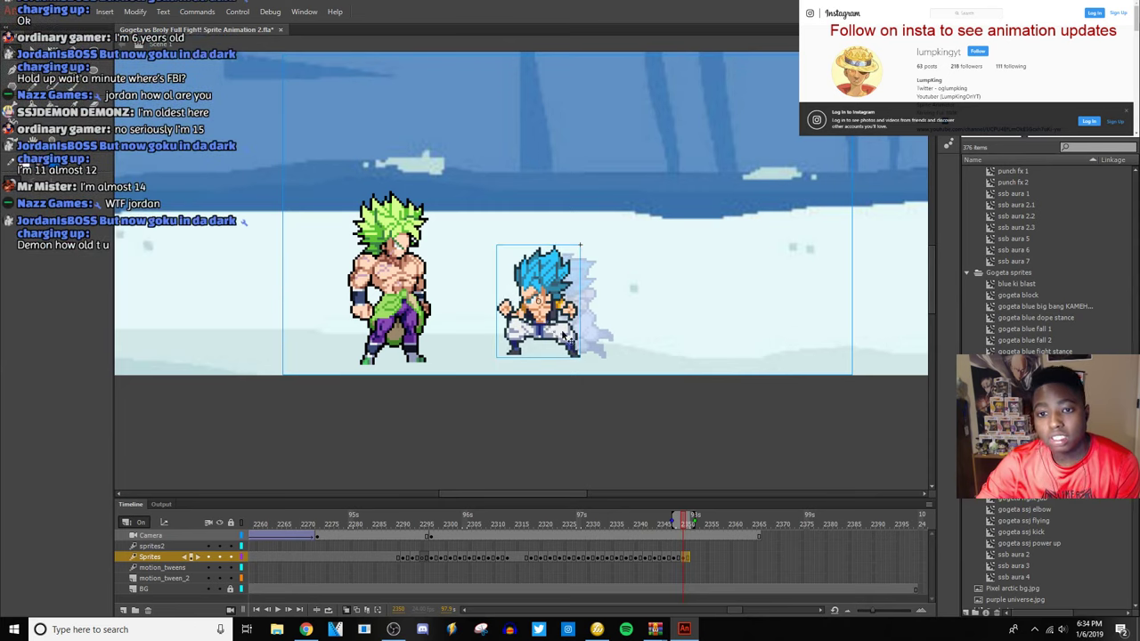
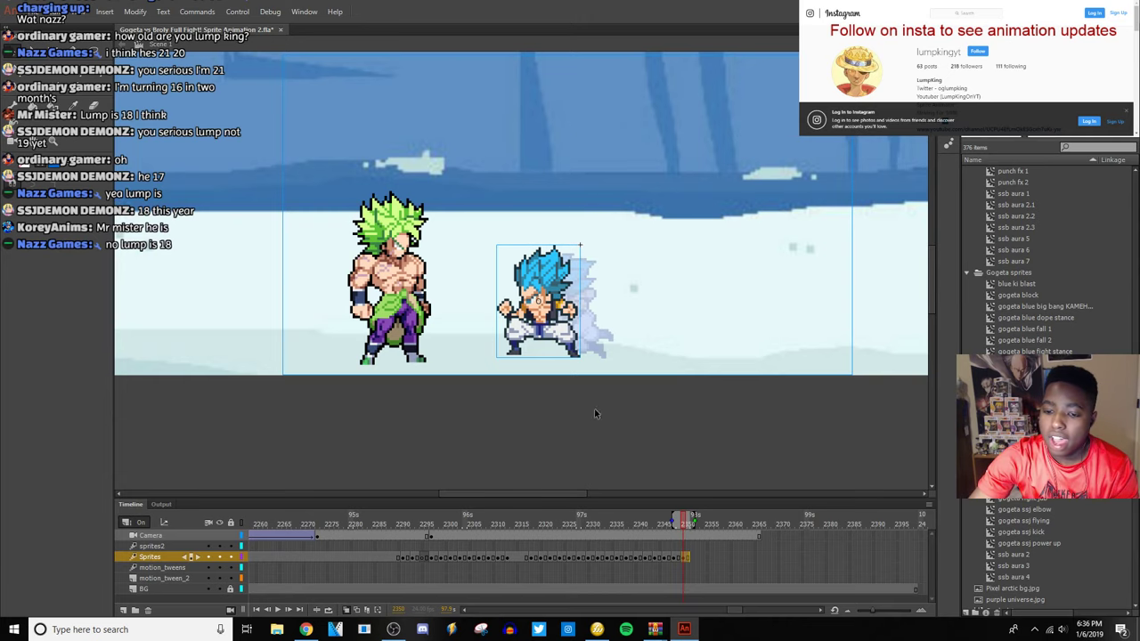
# Switch to Fireworks and look through the gogeta blue sheet for Gogeta's next pose, then return to Animate.
pyautogui.click(596, 629)
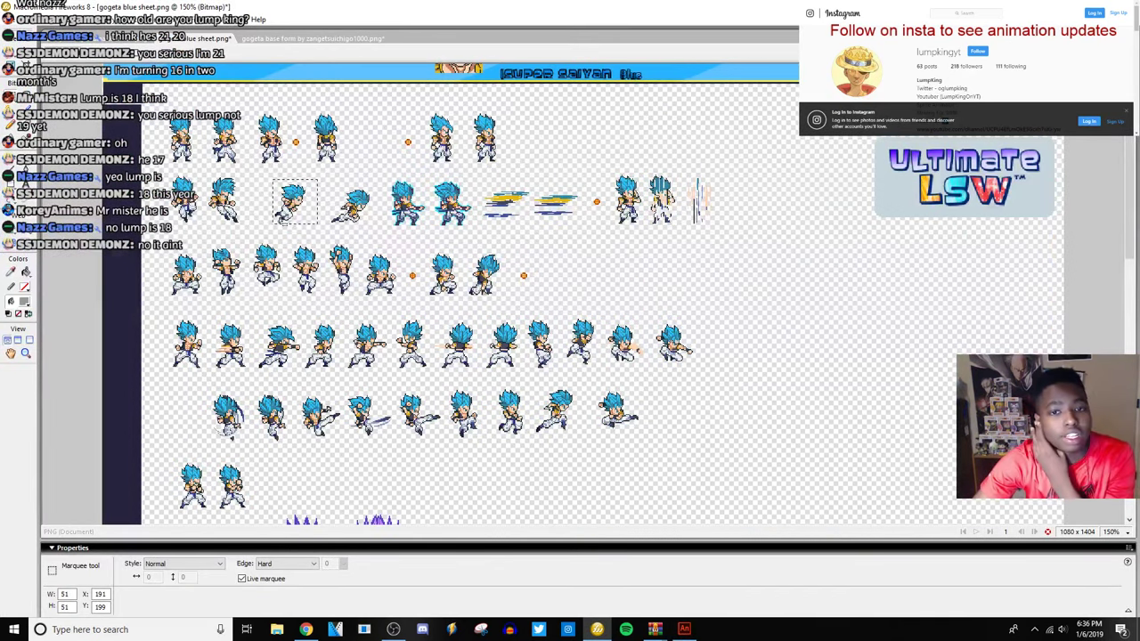
pyautogui.scroll(-3, 534, 267)
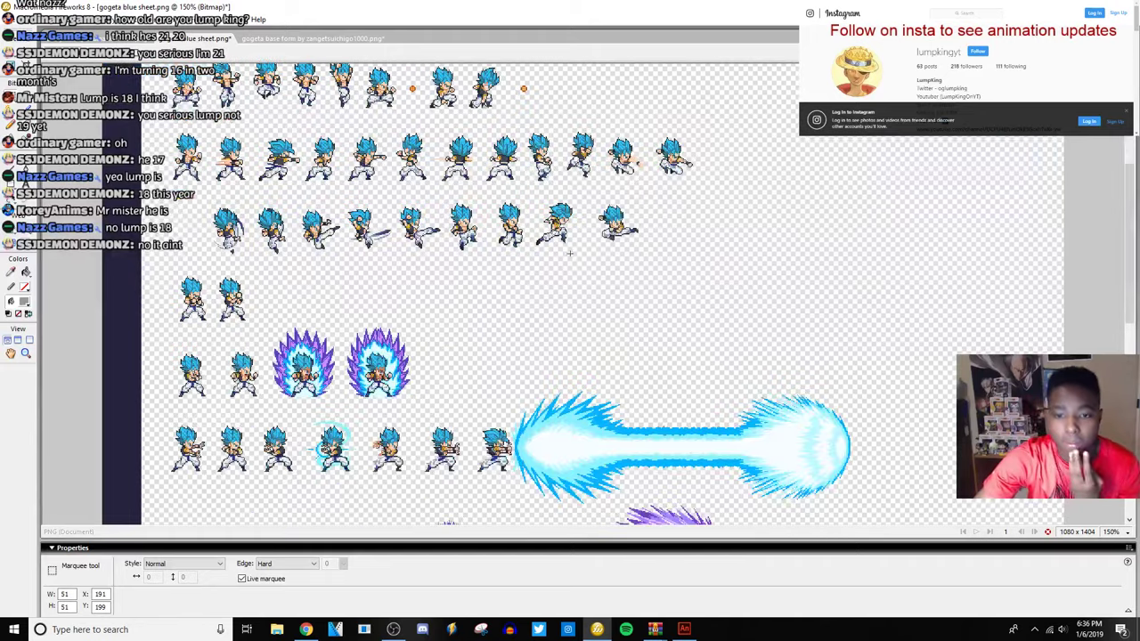
pyautogui.scroll(-9, 569, 254)
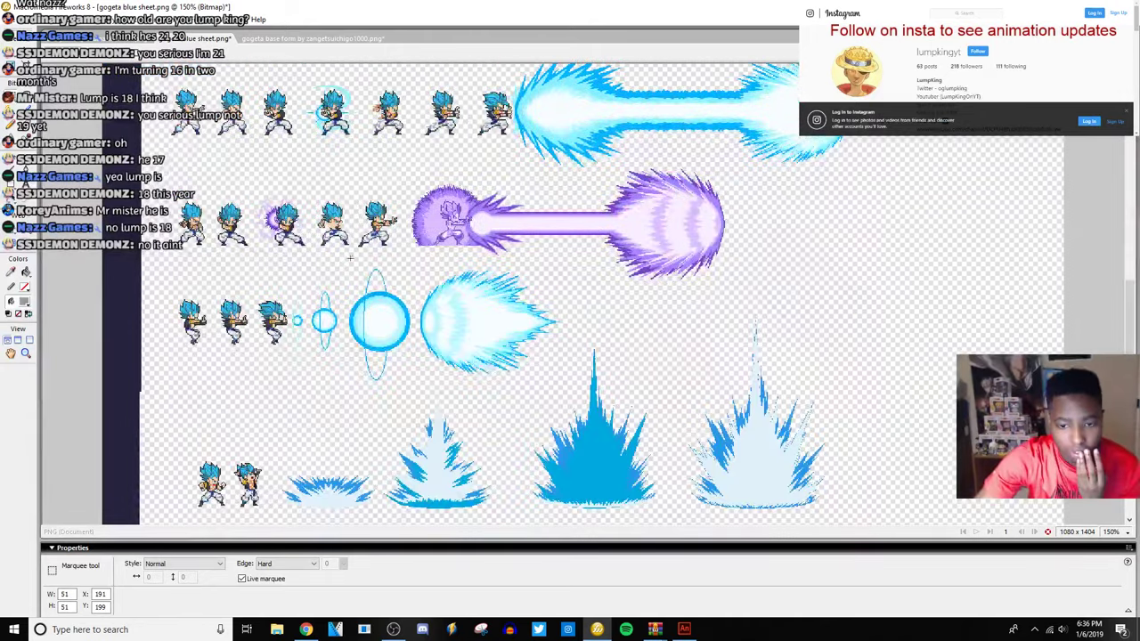
pyautogui.scroll(10, 372, 259)
pyautogui.scroll(4, 372, 258)
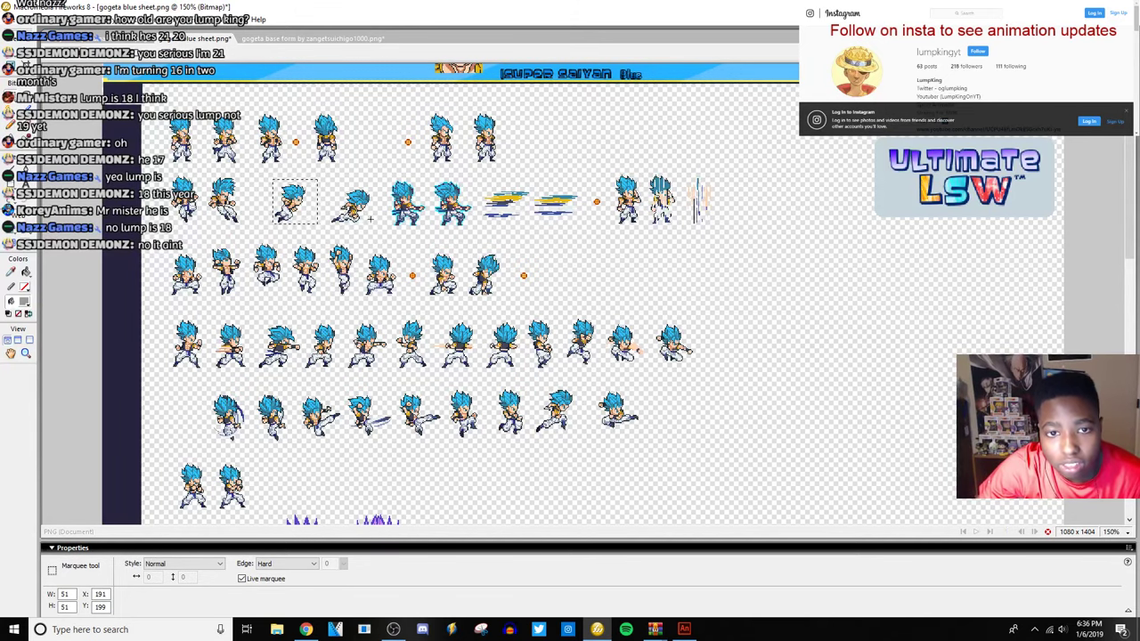
pyautogui.click(684, 629)
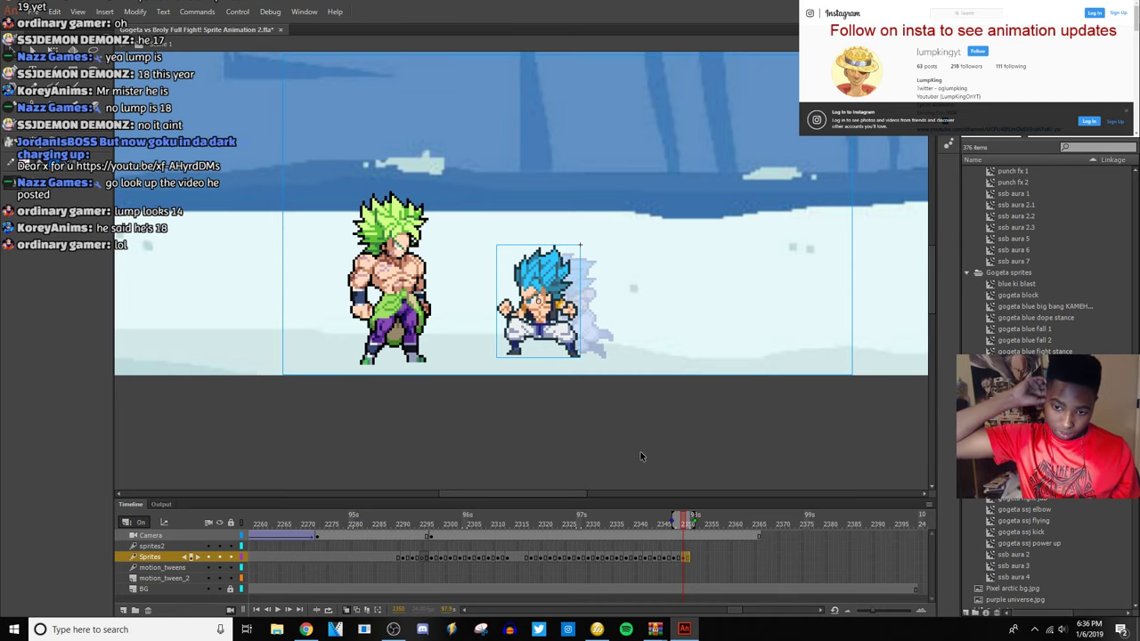
# Play back the animation from about frame 2294 to review the fight up to Gogeta's wide stance.
pyautogui.click(420, 559)
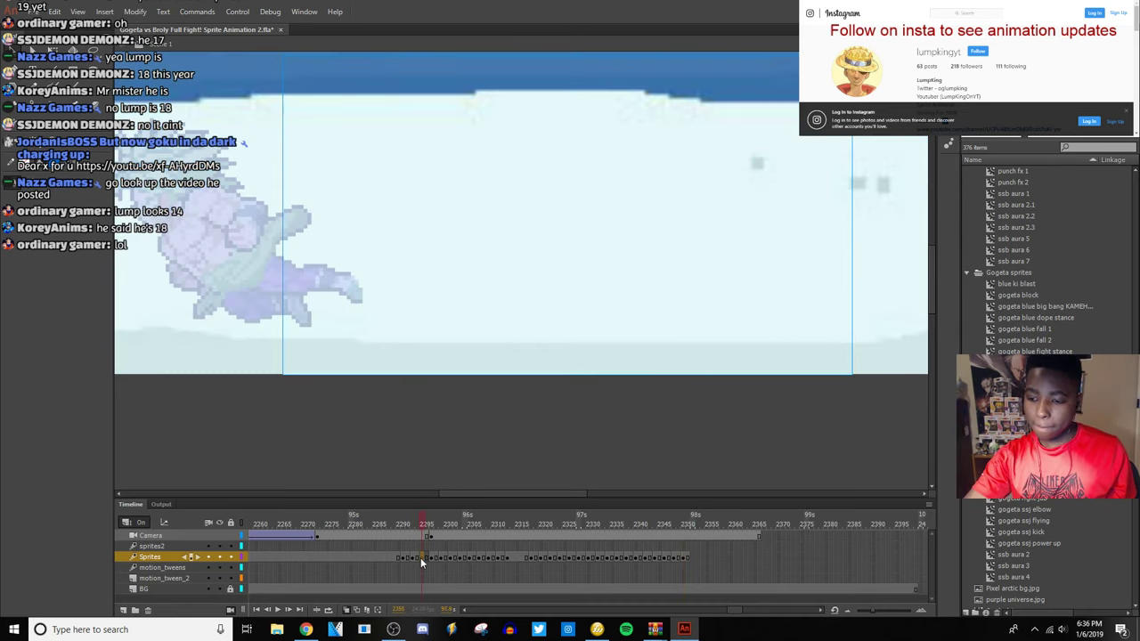
pyautogui.click(279, 611)
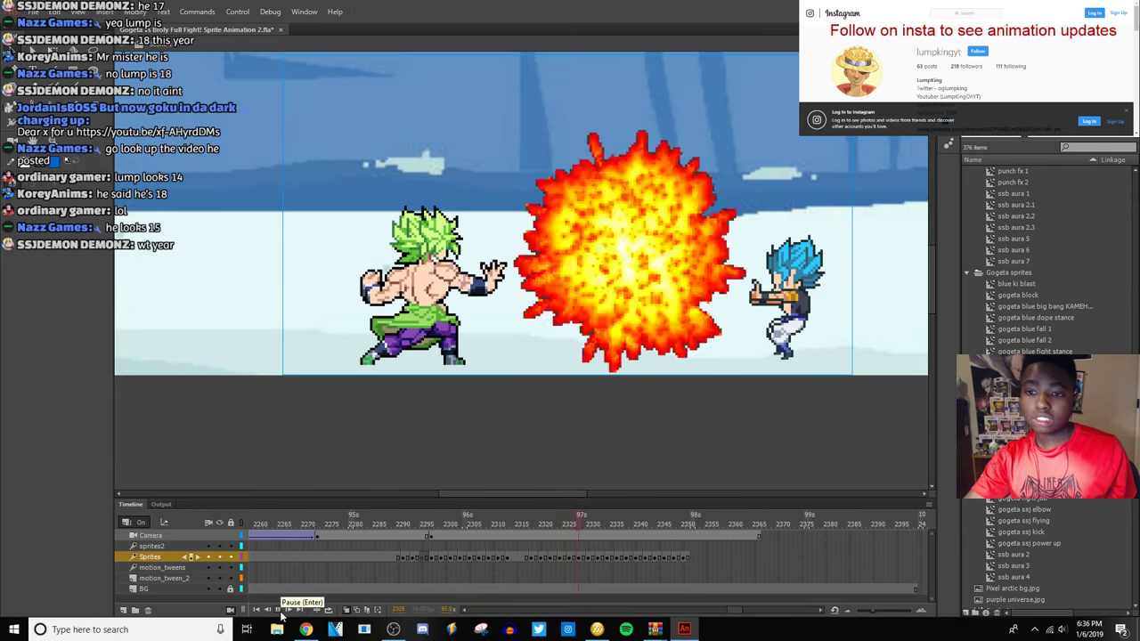
pyautogui.click(279, 611)
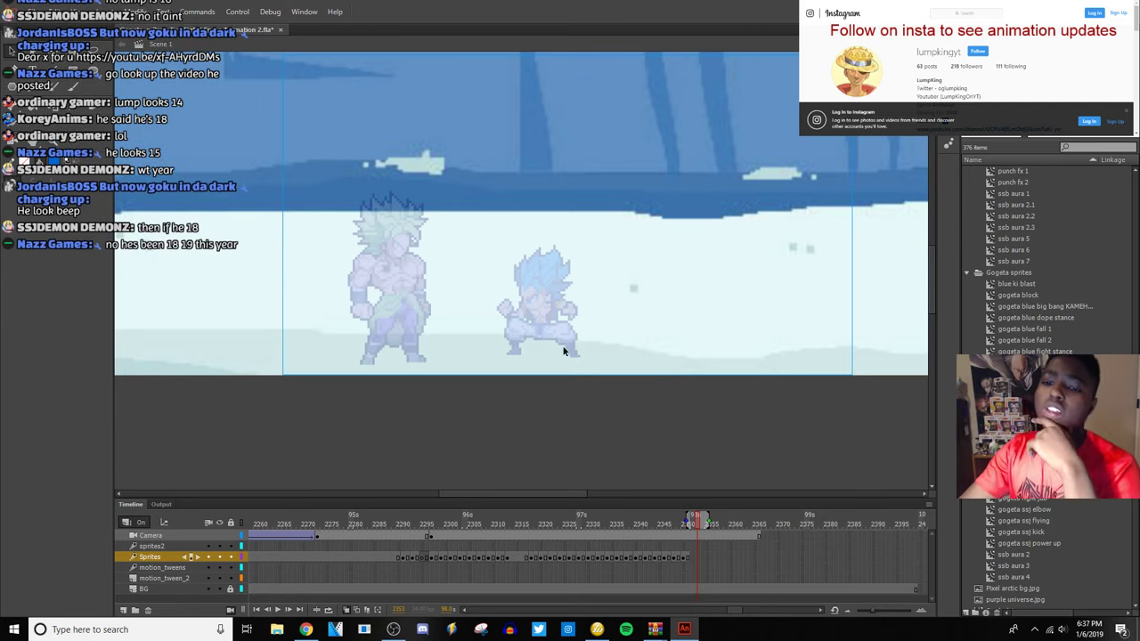
# Extend the Sprites layer to a new keyframe near frame 2352 and delete the wide-stance Gogeta from it.
pyautogui.click(686, 557)
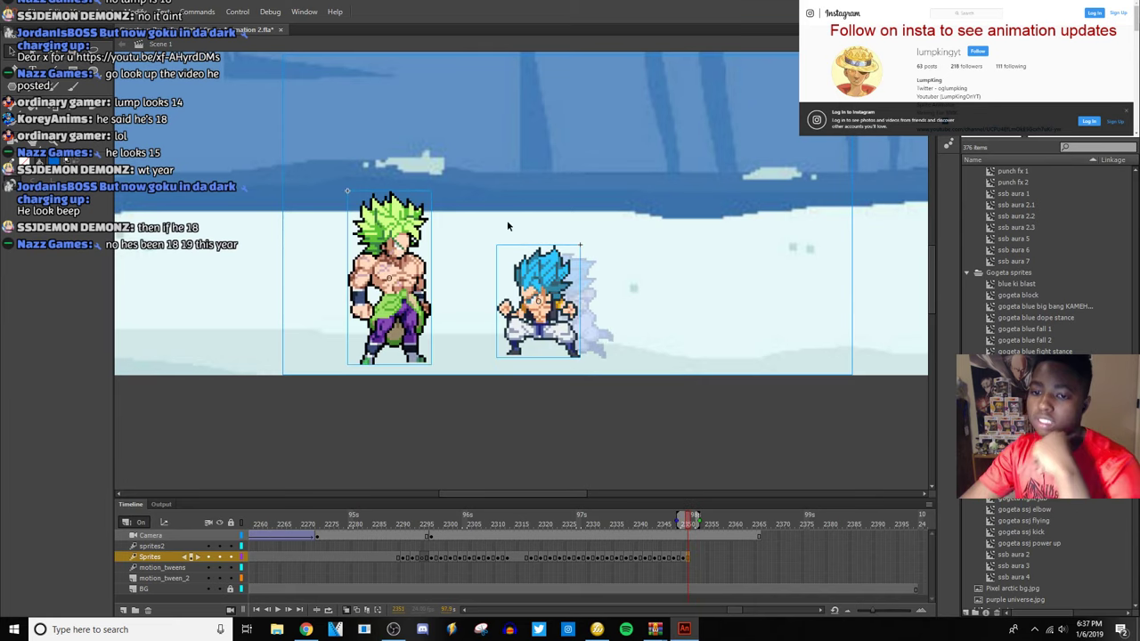
pyautogui.click(617, 249)
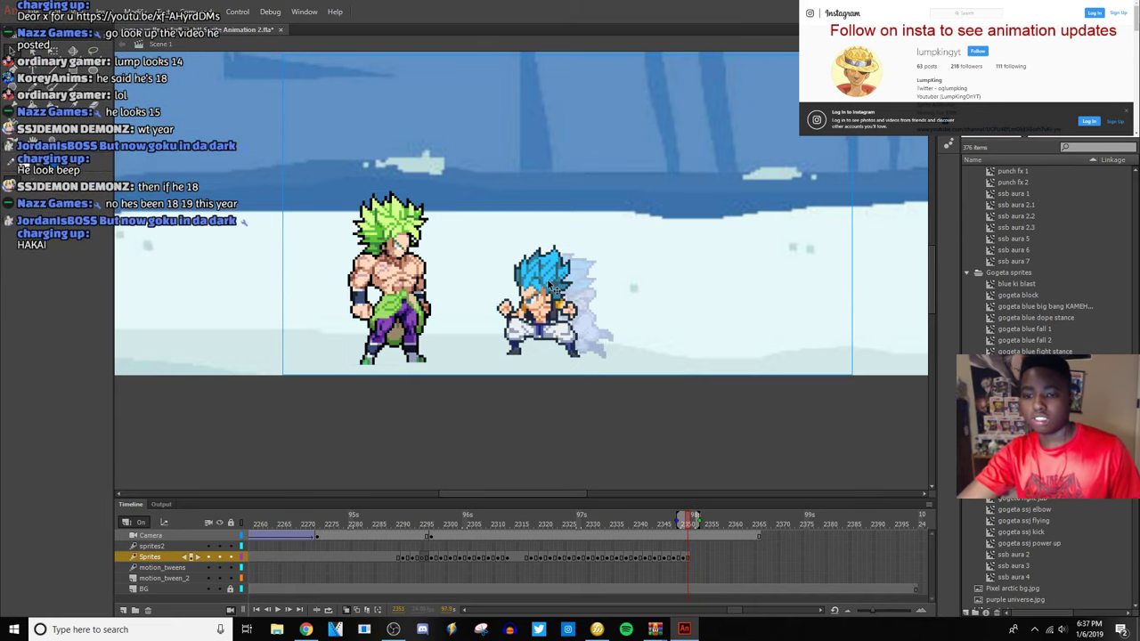
pyautogui.click(678, 557)
pyautogui.click(688, 558)
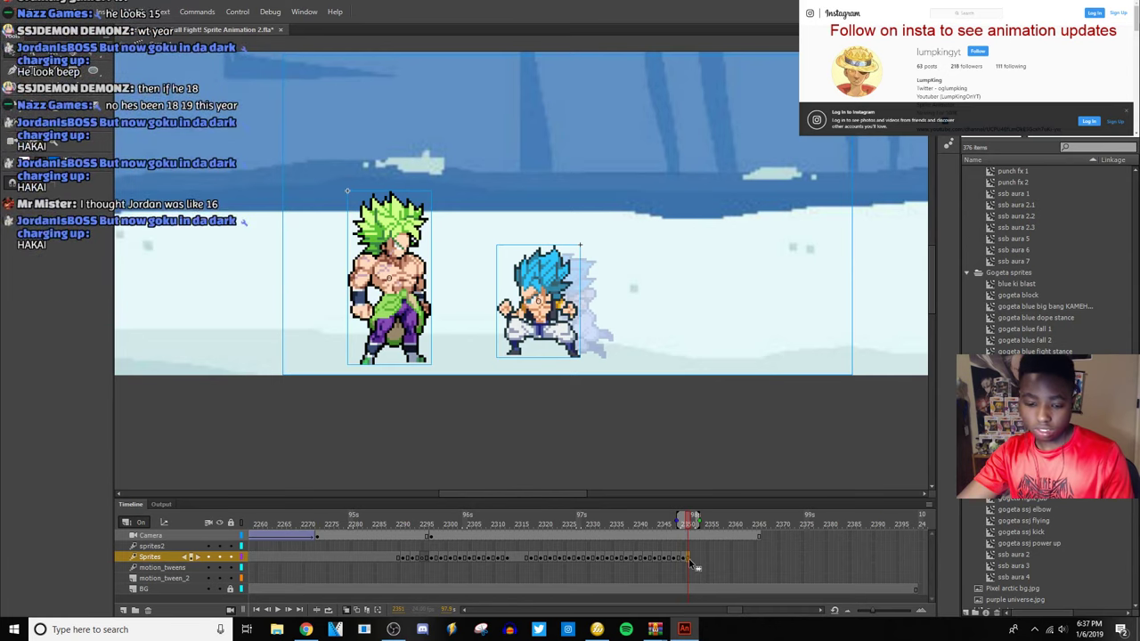
pyautogui.click(693, 559)
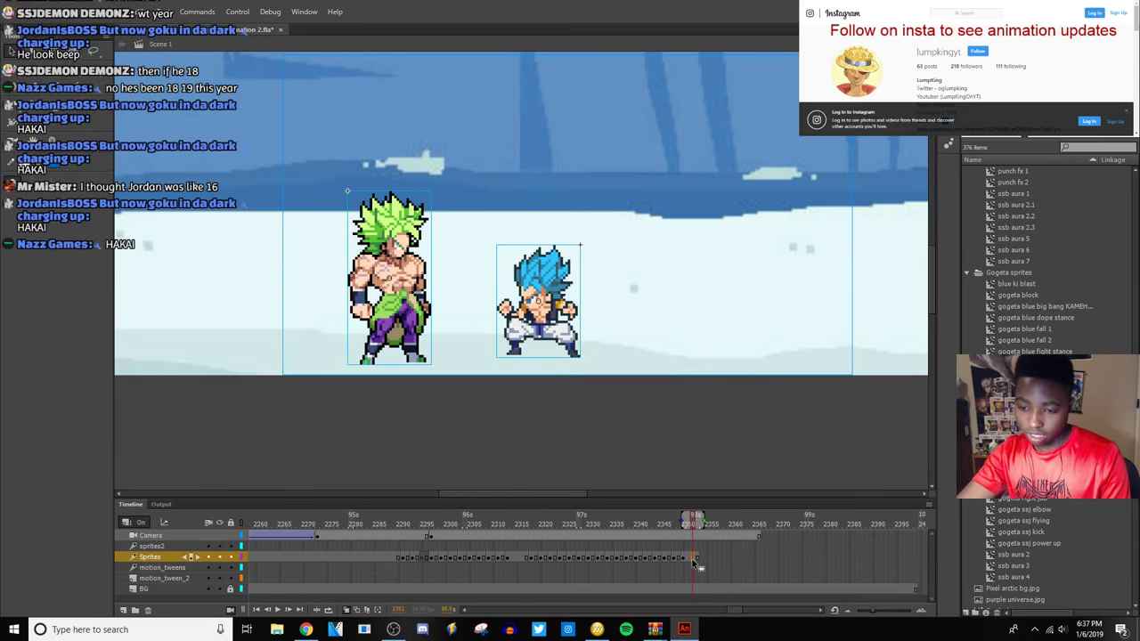
pyautogui.click(563, 328)
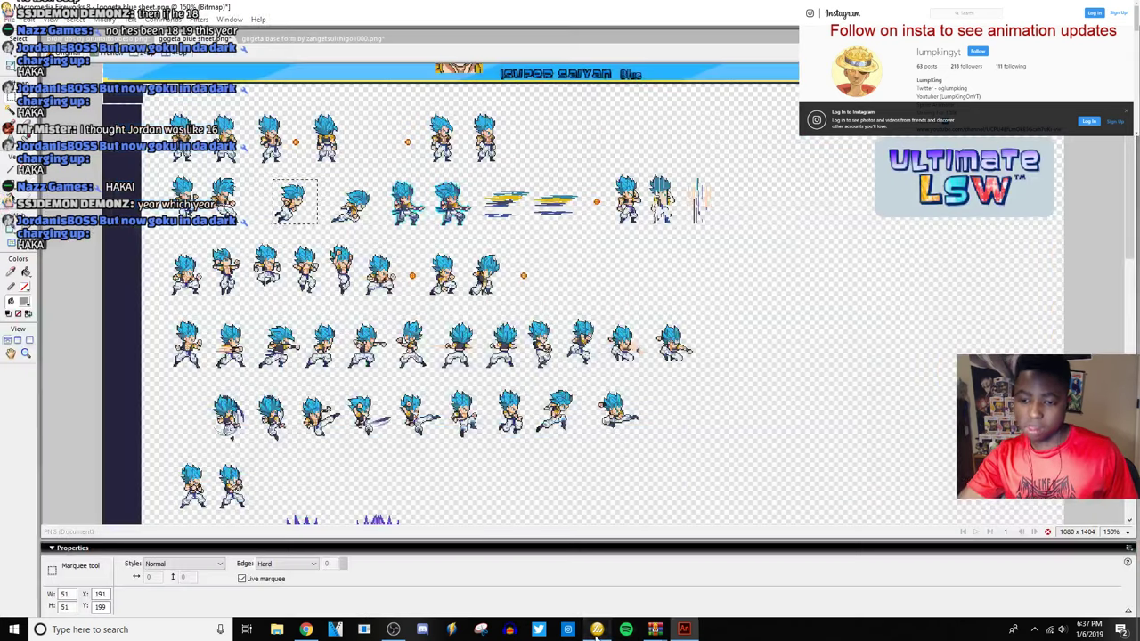
# Check the blue Gogeta poses in Fireworks and place a jumping Gogeta sprite with raised arms over his previous pose in Animate.
pyautogui.hotkey('alt', 'Tab')
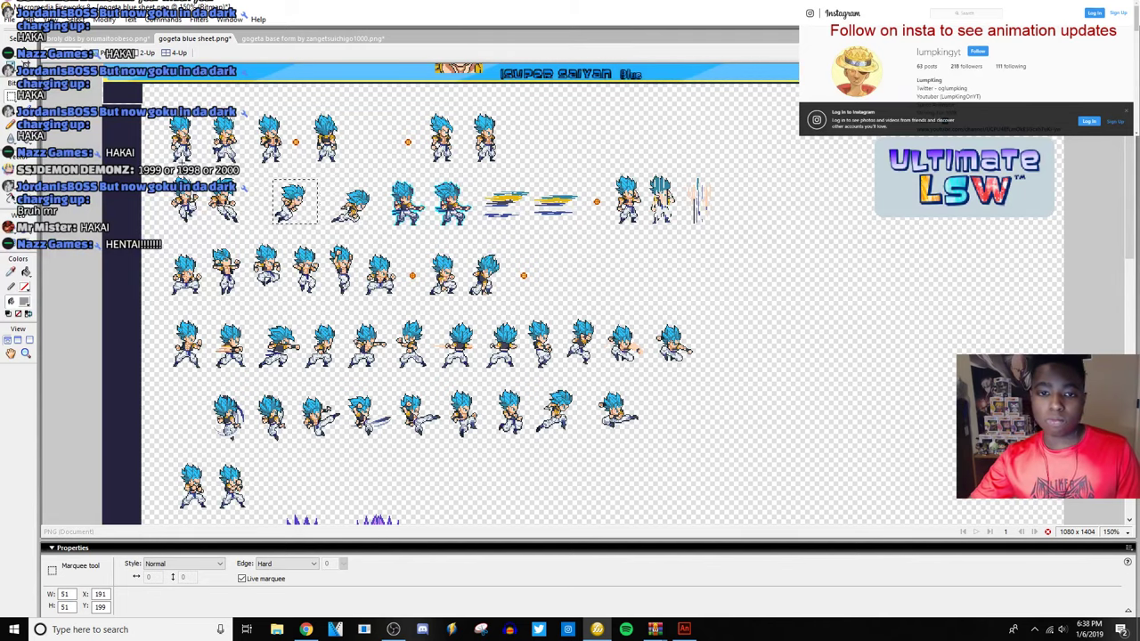
pyautogui.click(684, 629)
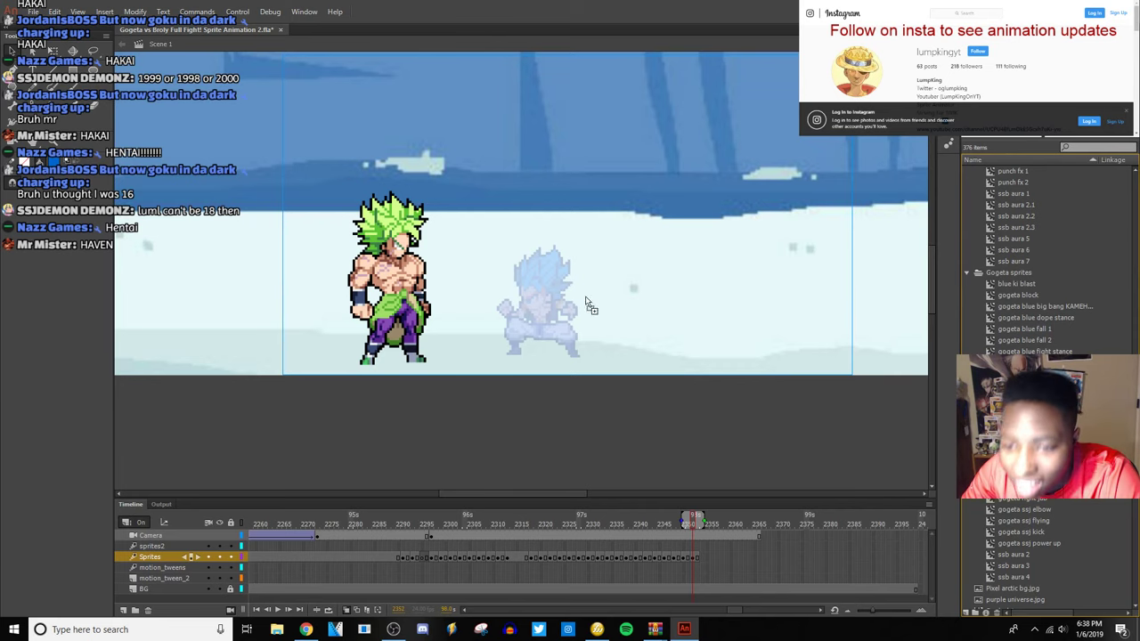
pyautogui.press('F7')
pyautogui.hotkey('ctrl', 'shift', 'v')
# Flip the jumping Gogeta horizontally and raise him into the air above his previous wide stance.
pyautogui.rightClick(534, 303)
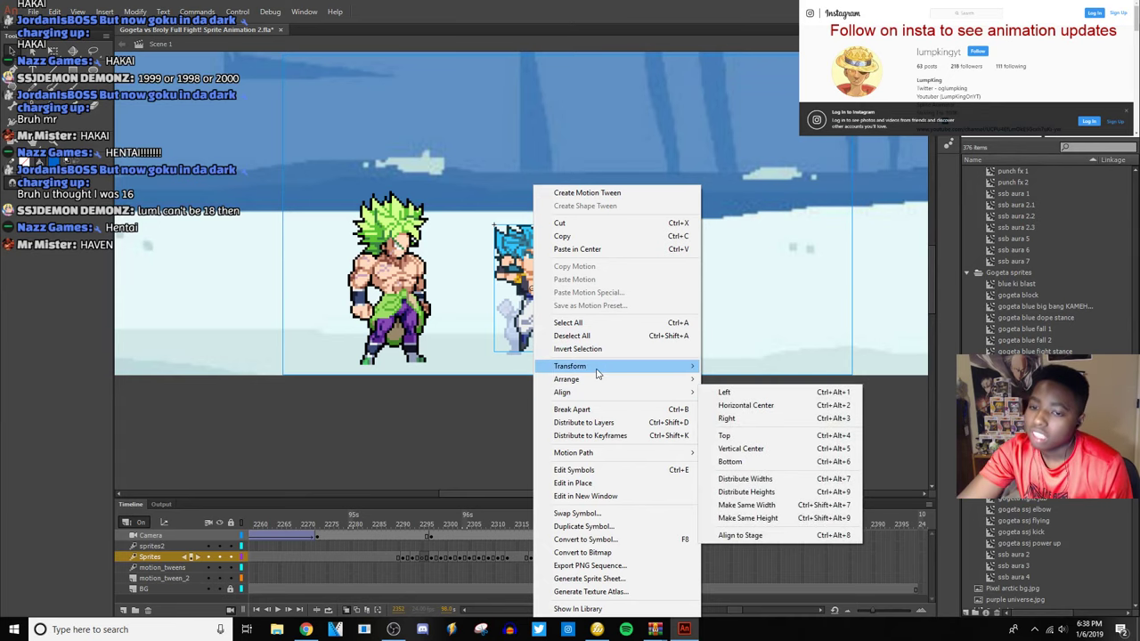
pyautogui.moveTo(623, 366)
pyautogui.click(759, 491)
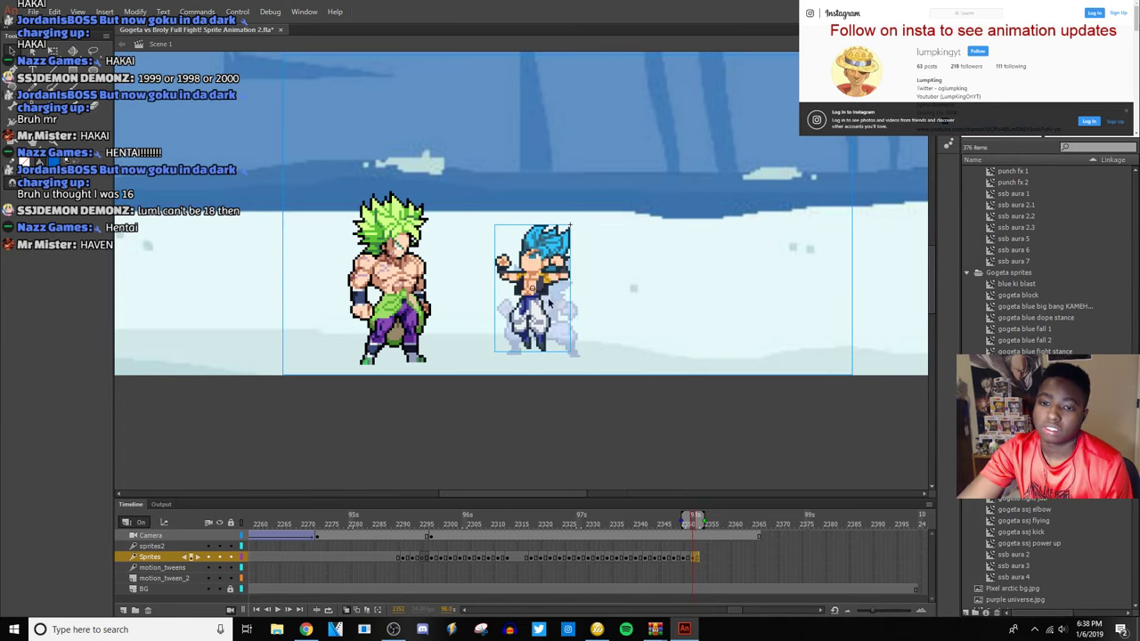
pyautogui.moveTo(539, 298); pyautogui.dragTo(547, 268)
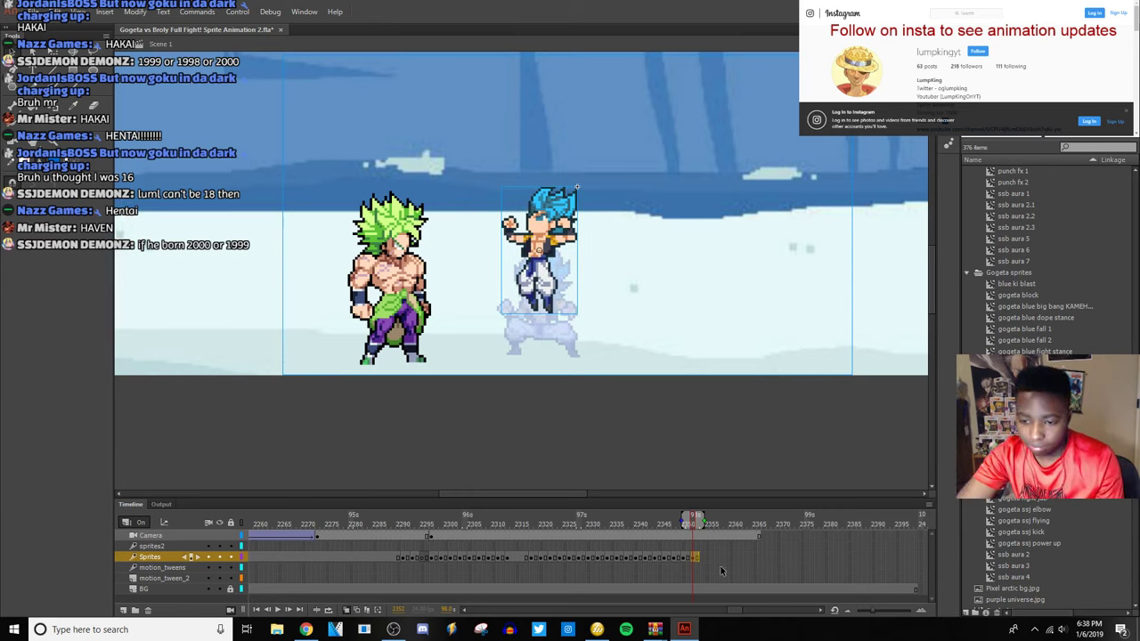
# Save the animation and extend the jumping Gogeta pose on the Sprites layer to about frame 2354.
pyautogui.click(658, 558)
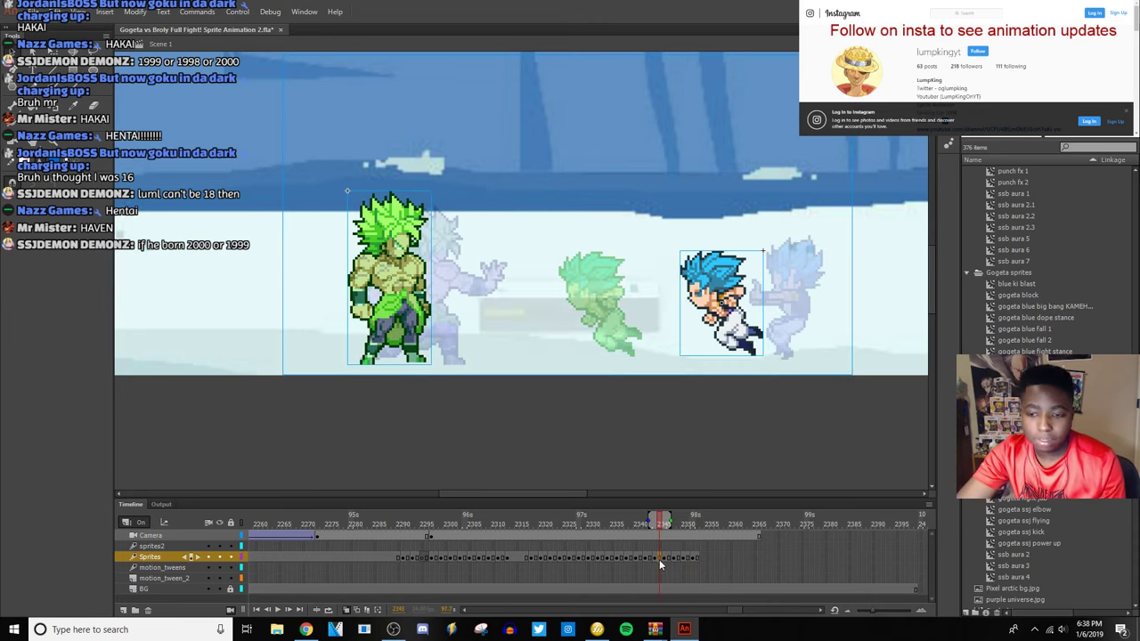
pyautogui.click(697, 558)
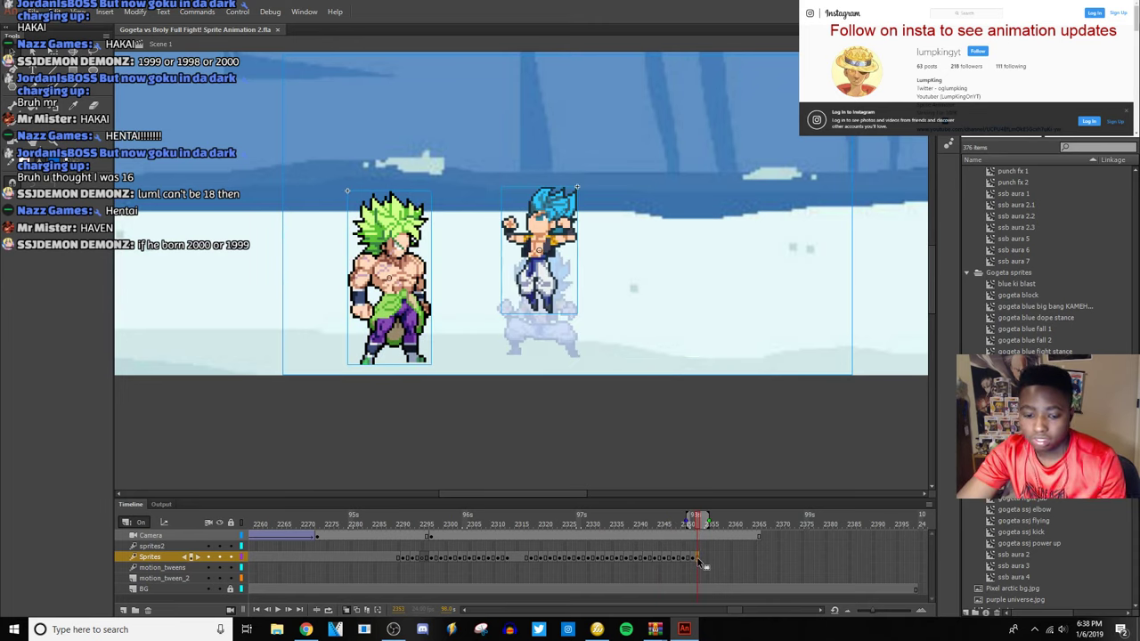
# Play back the animation from the explosion near frame 2327 to review Gogeta's approach and jump.
pyautogui.click(673, 558)
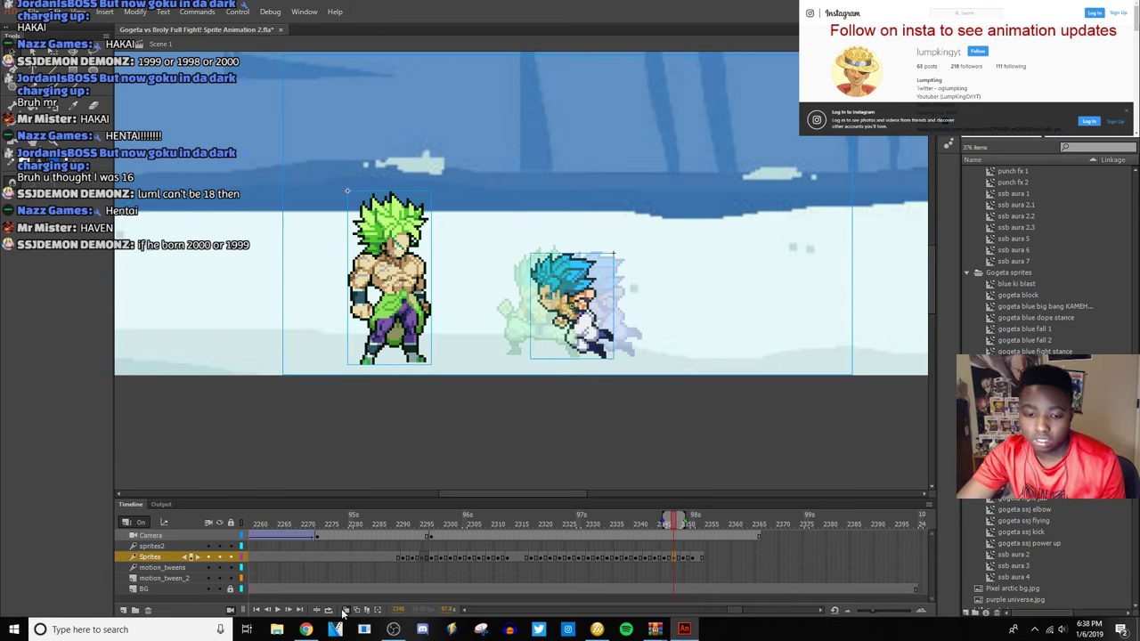
pyautogui.click(285, 610)
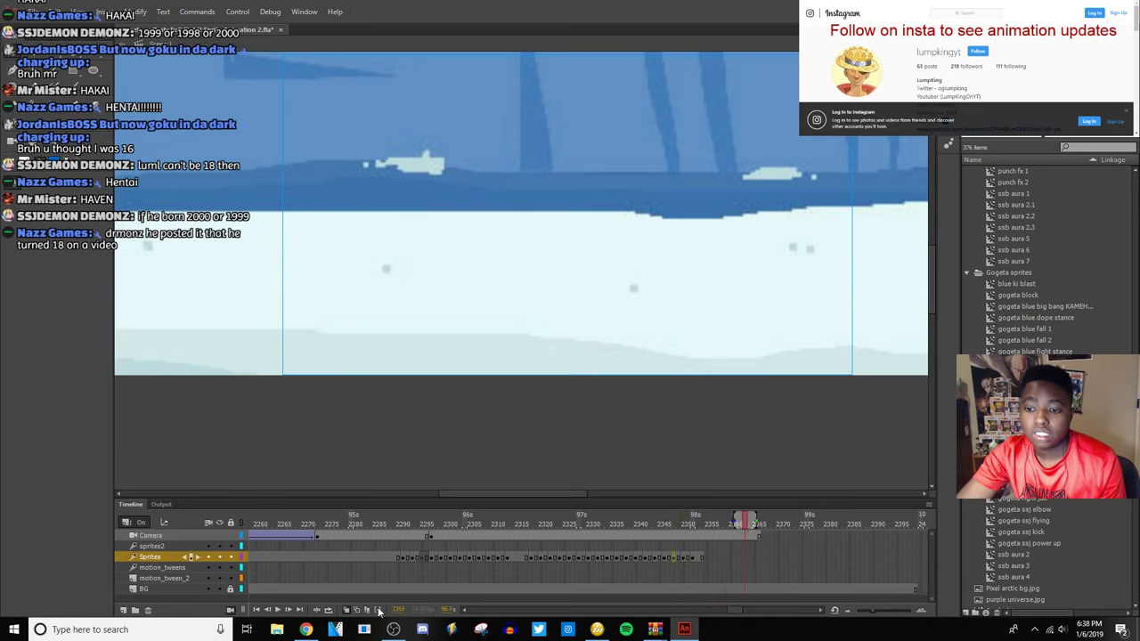
pyautogui.click(703, 558)
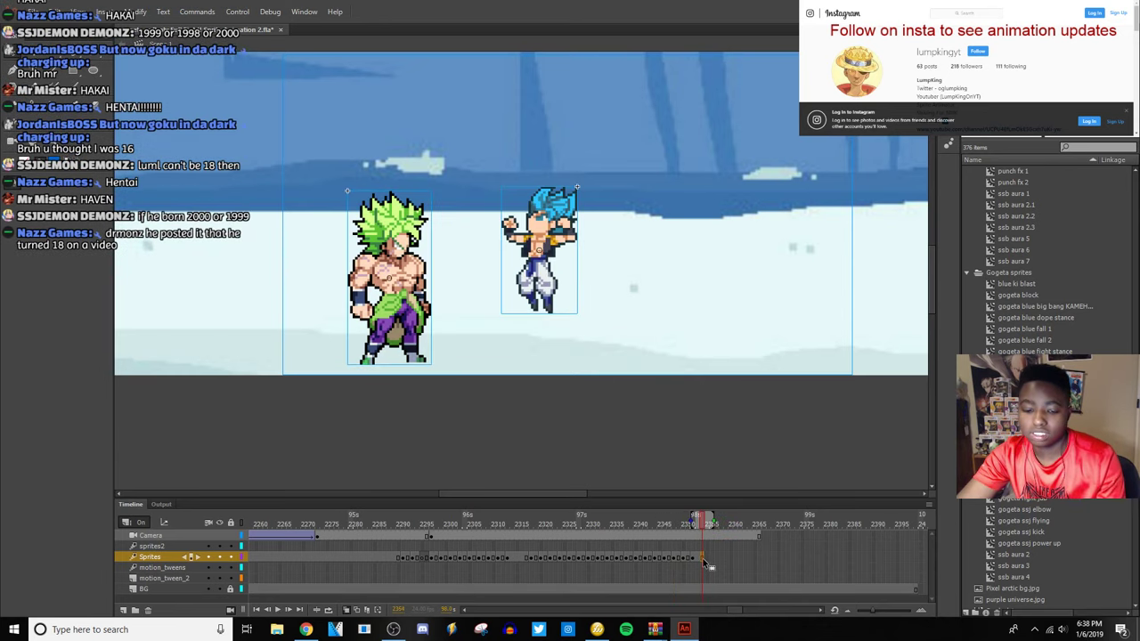
pyautogui.click(572, 558)
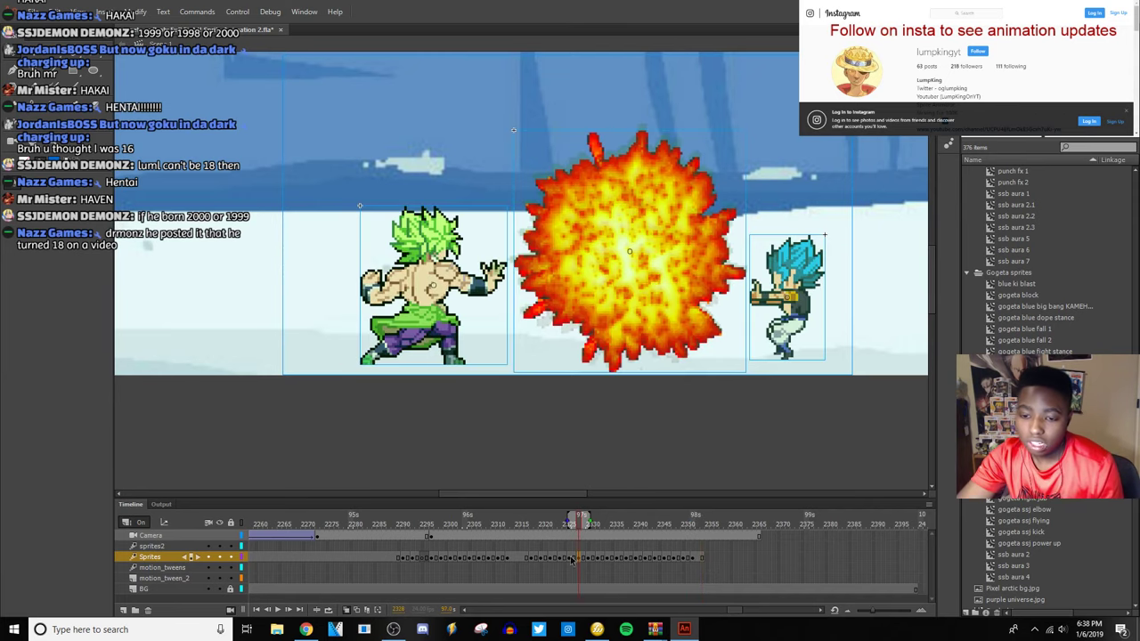
pyautogui.click(278, 610)
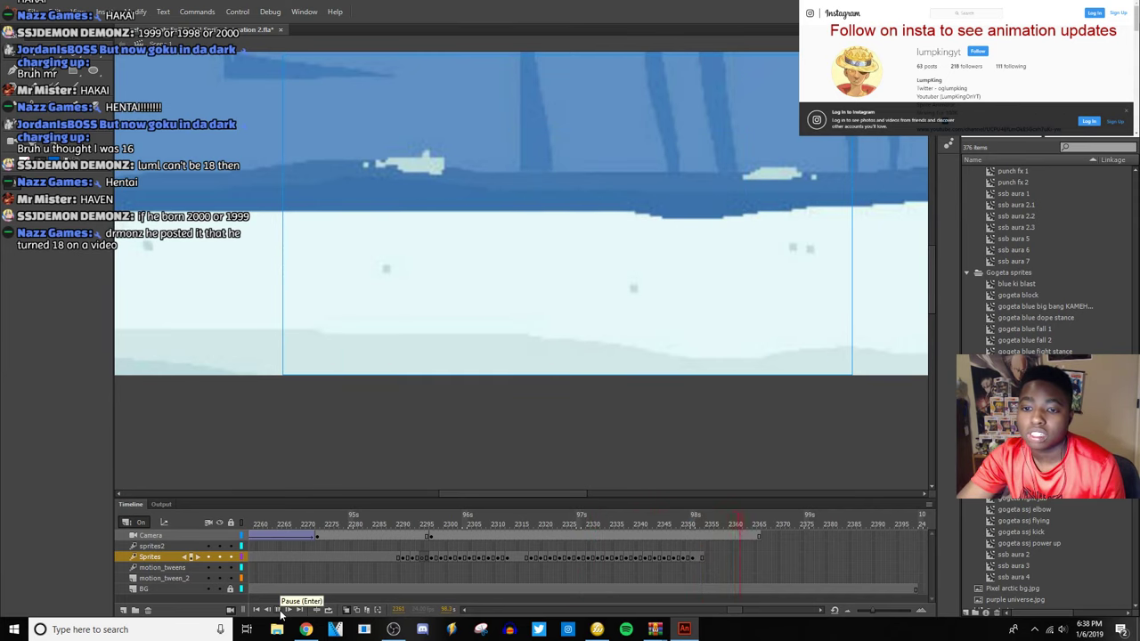
pyautogui.click(278, 611)
# Add keyframes on the Sprites layer up to frame 2356 and remove the jumping Gogeta from that last frame.
pyautogui.click(704, 559)
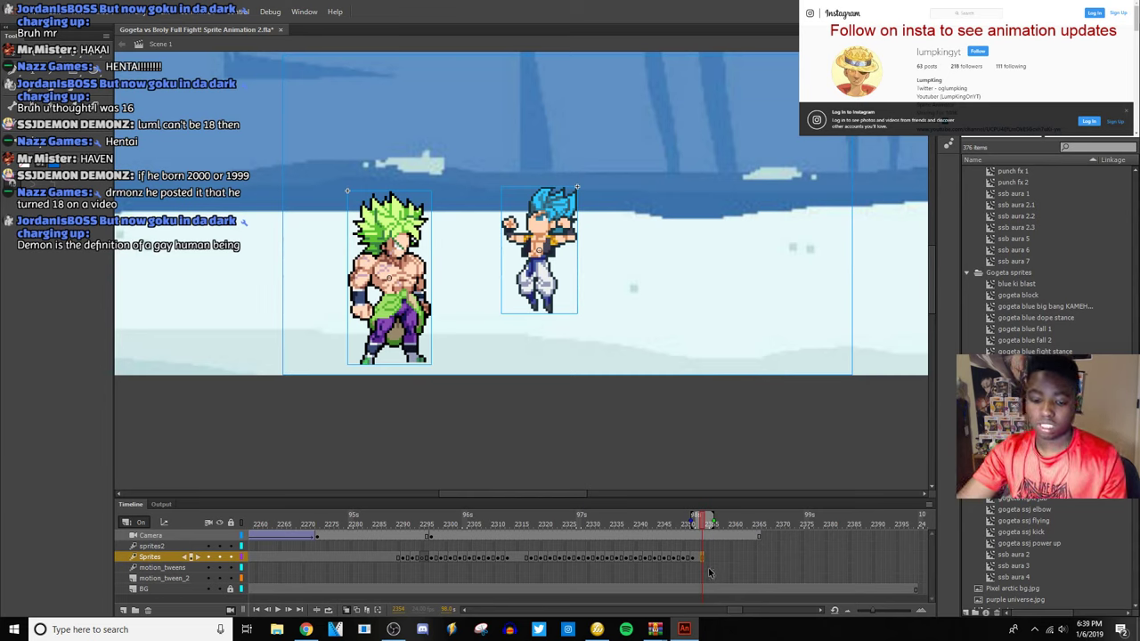
pyautogui.click(706, 557)
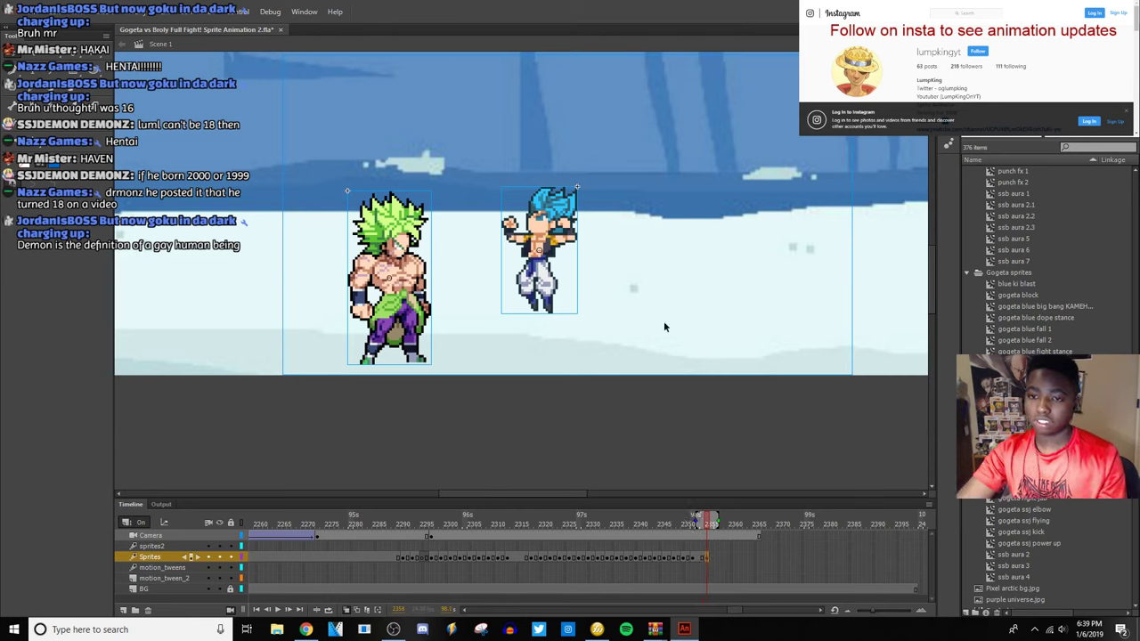
pyautogui.click(628, 295)
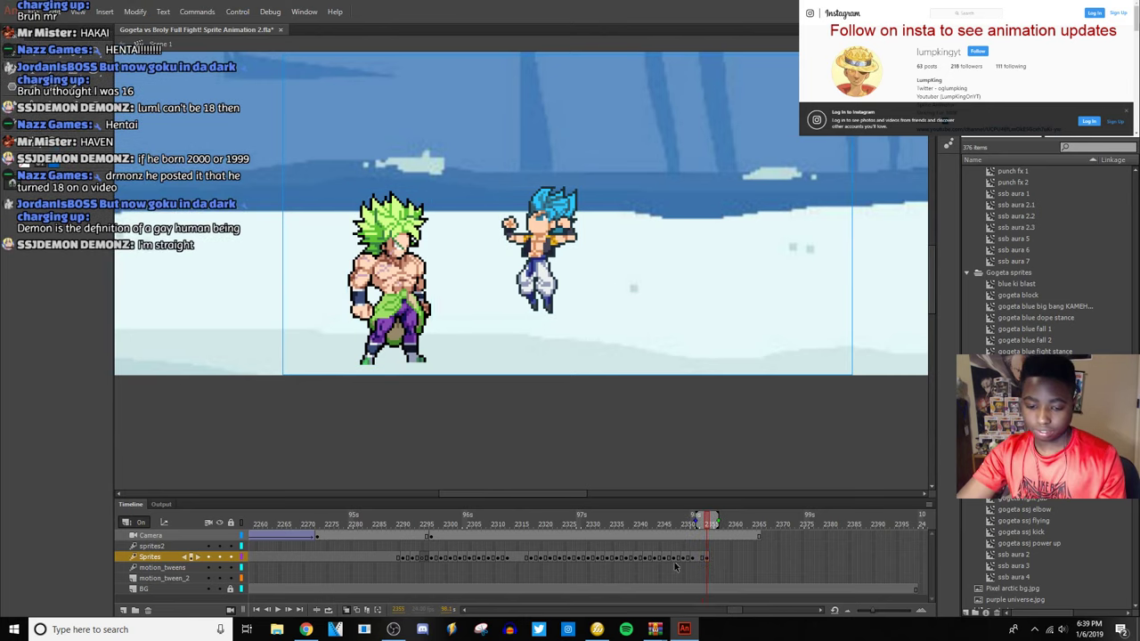
pyautogui.press('F6')
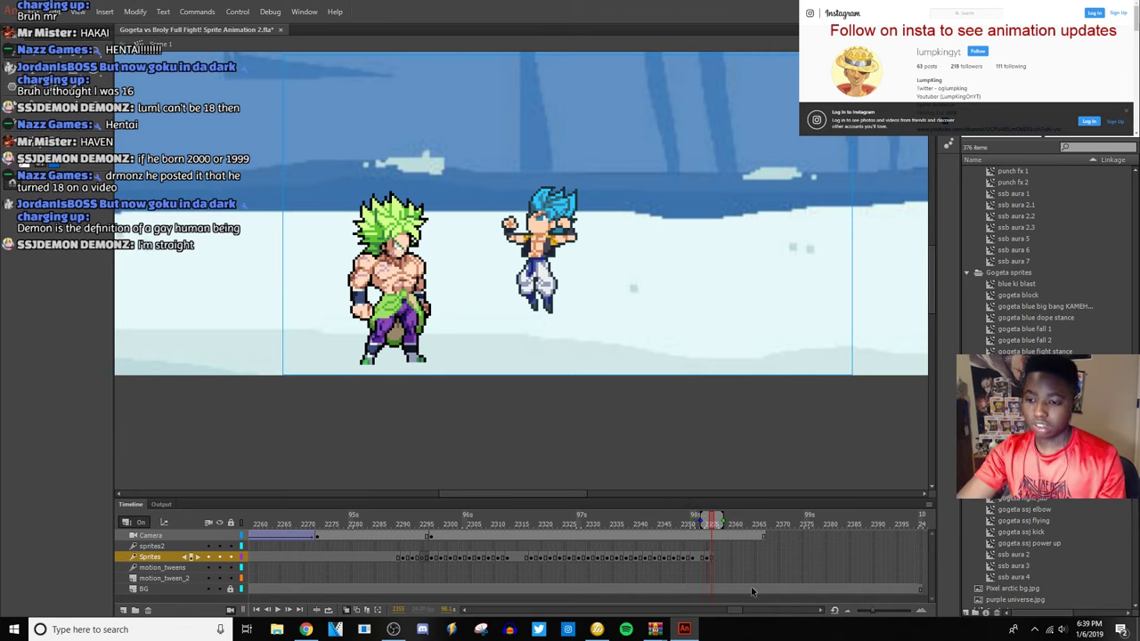
pyautogui.click(711, 558)
pyautogui.click(556, 282)
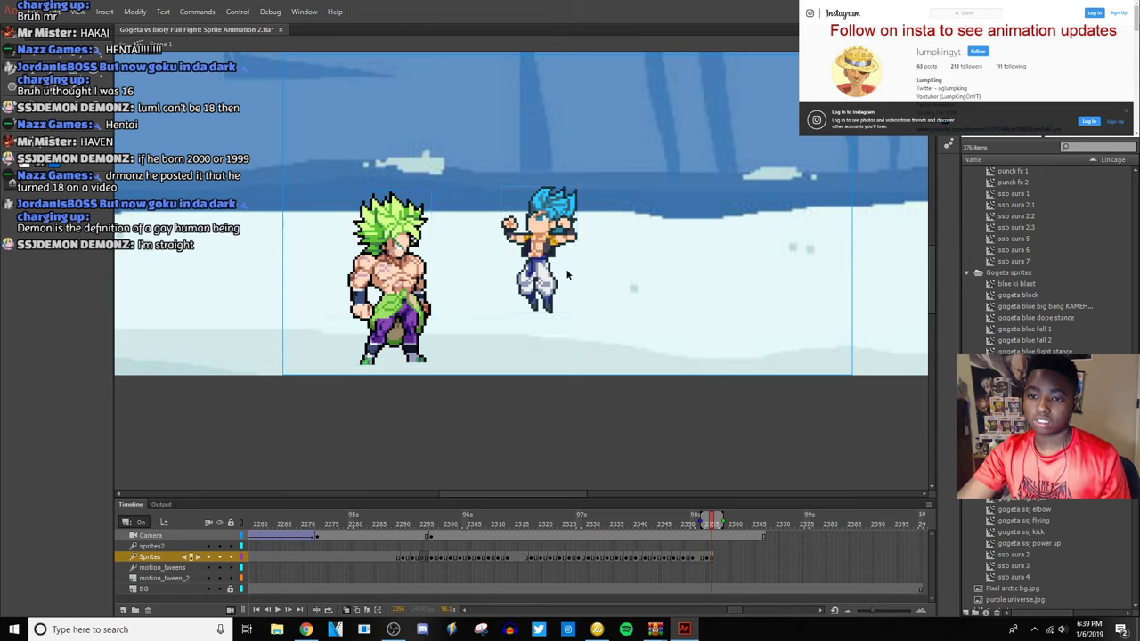
pyautogui.click(613, 324)
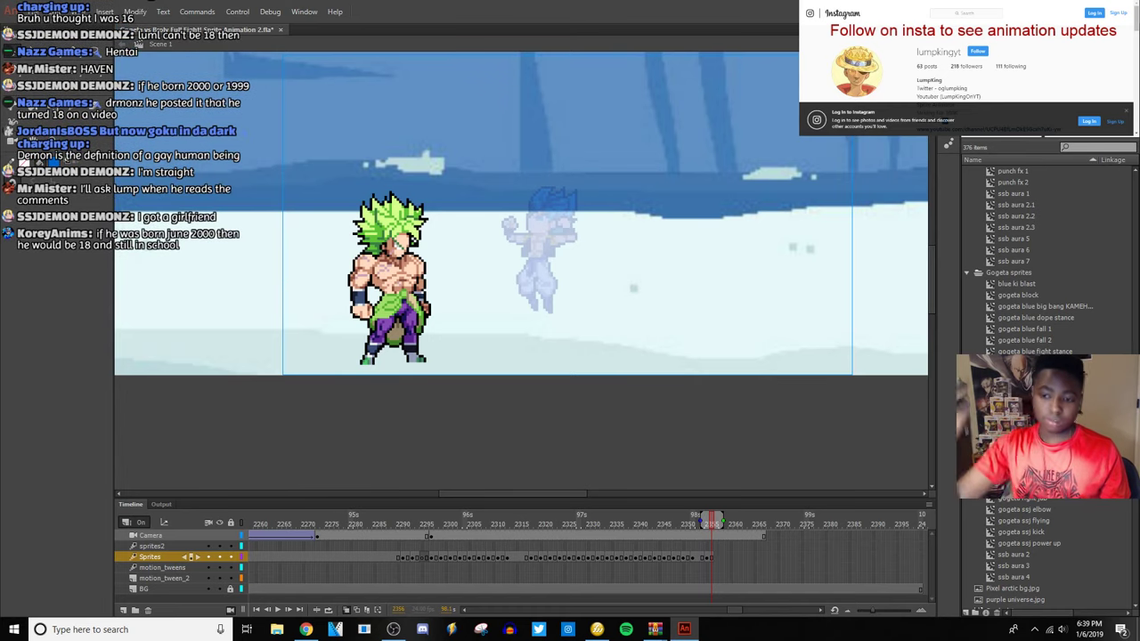
# Copy the second guarding pose from the blue Gogeta sheet in Fireworks and paste it into frame 2356 in Animate.
pyautogui.click(597, 629)
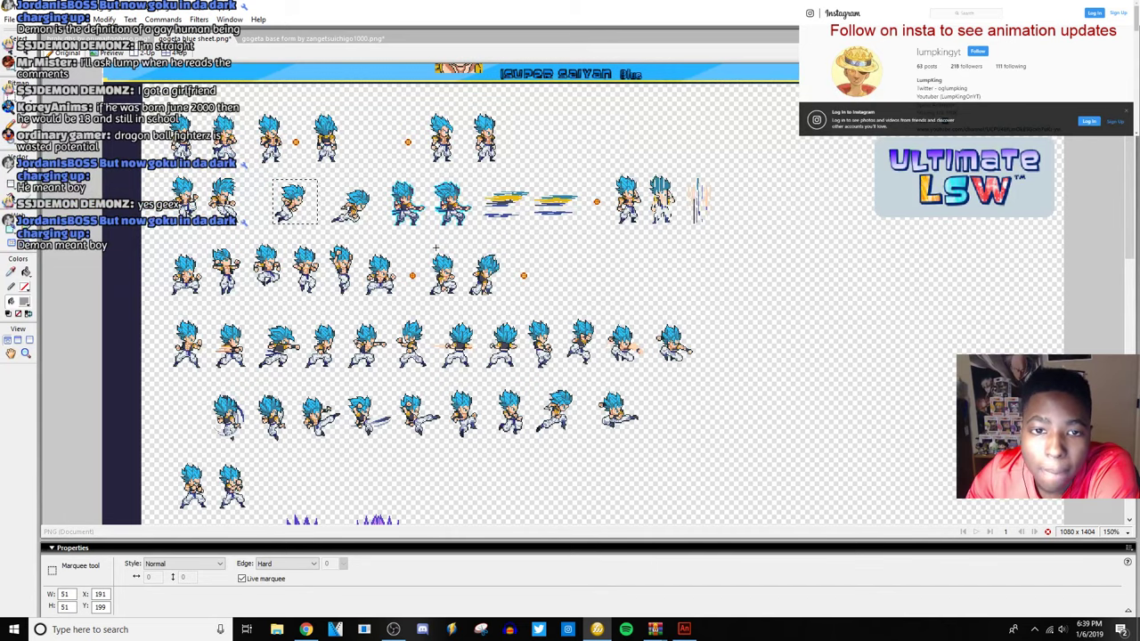
pyautogui.scroll(-2, 567, 252)
pyautogui.scroll(-3, 568, 252)
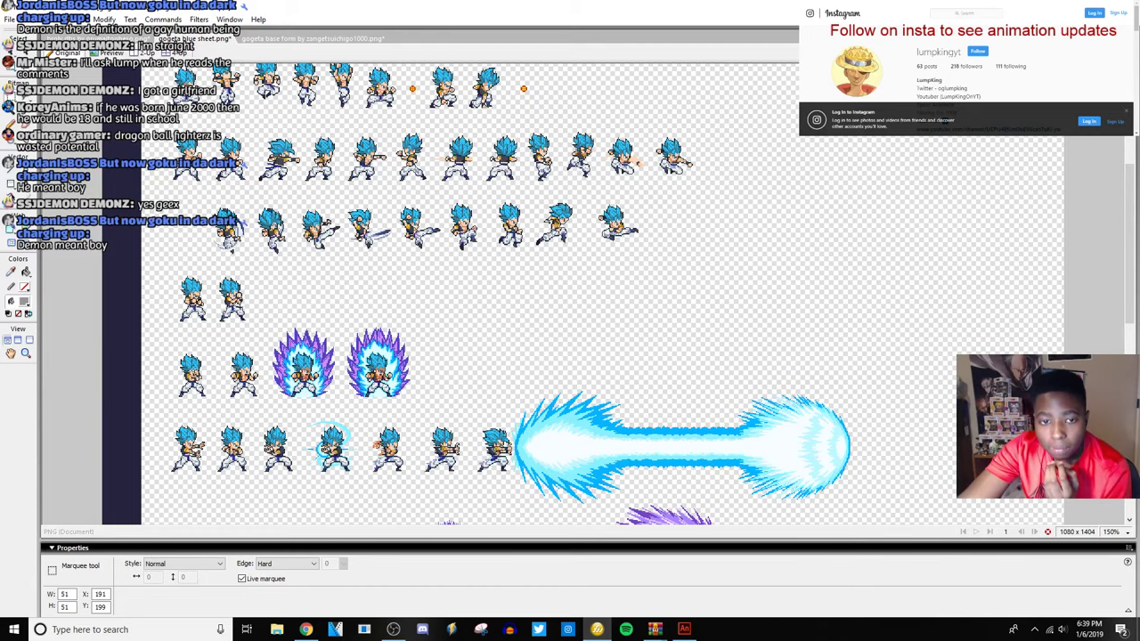
pyautogui.scroll(3, 446, 346)
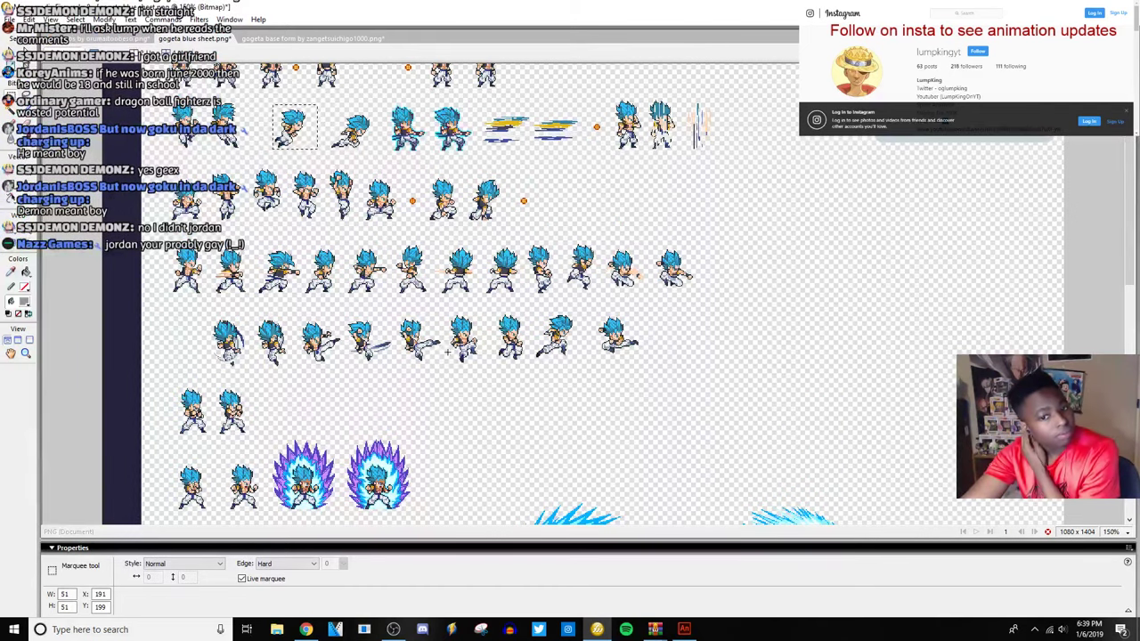
pyautogui.scroll(1, 447, 347)
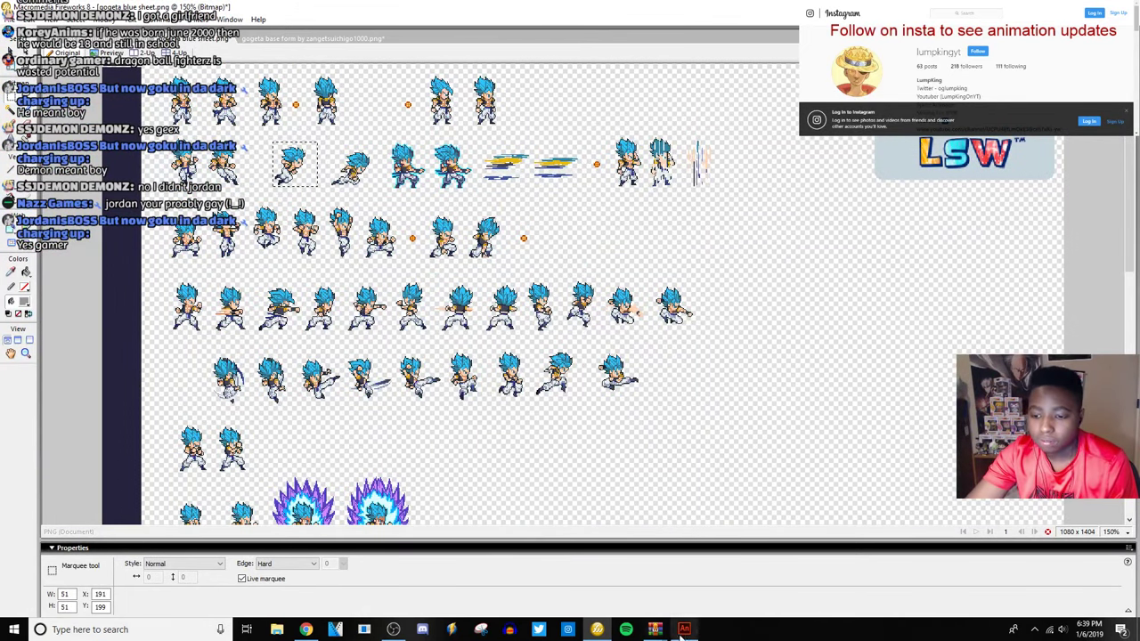
pyautogui.hotkey('alt', 'Tab')
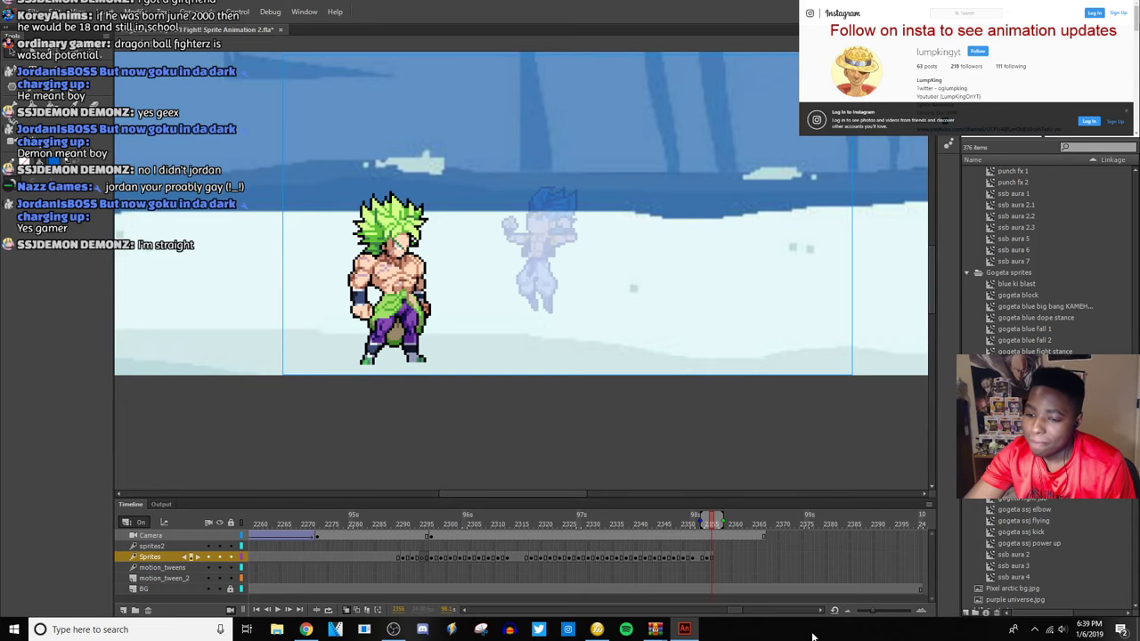
pyautogui.click(596, 630)
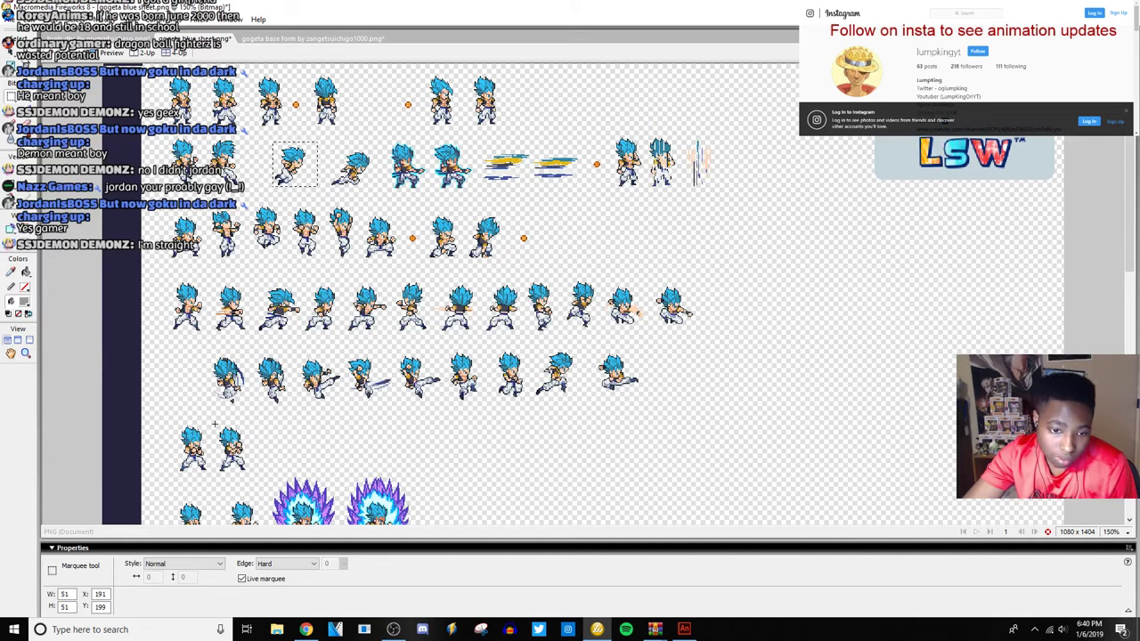
pyautogui.moveTo(214, 425); pyautogui.dragTo(269, 479)
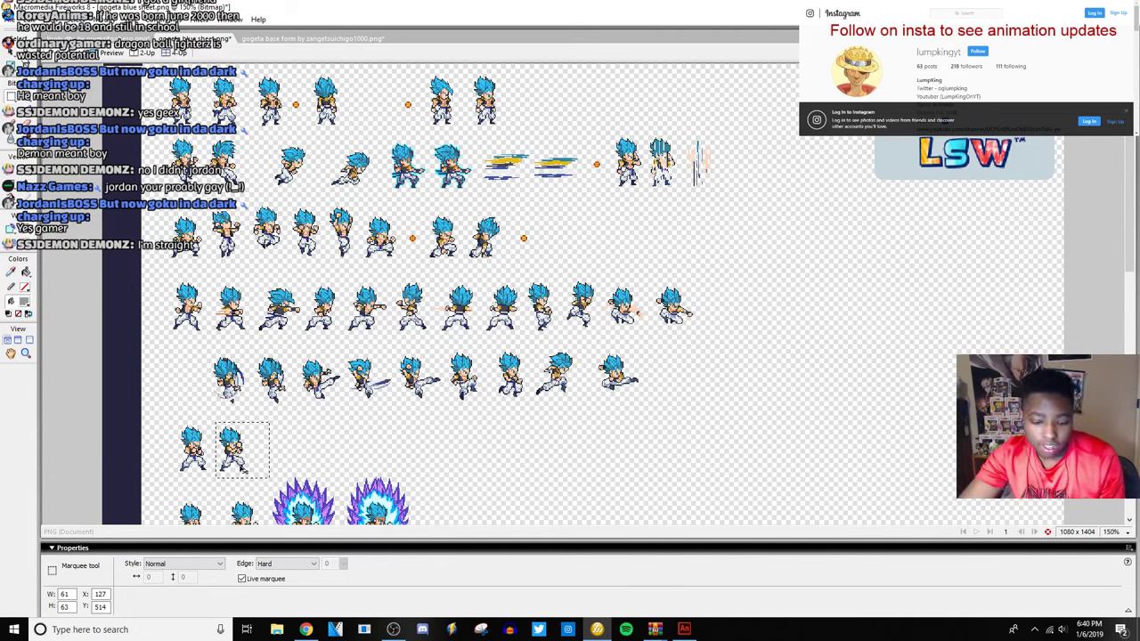
pyautogui.hotkey('alt', 'Tab')
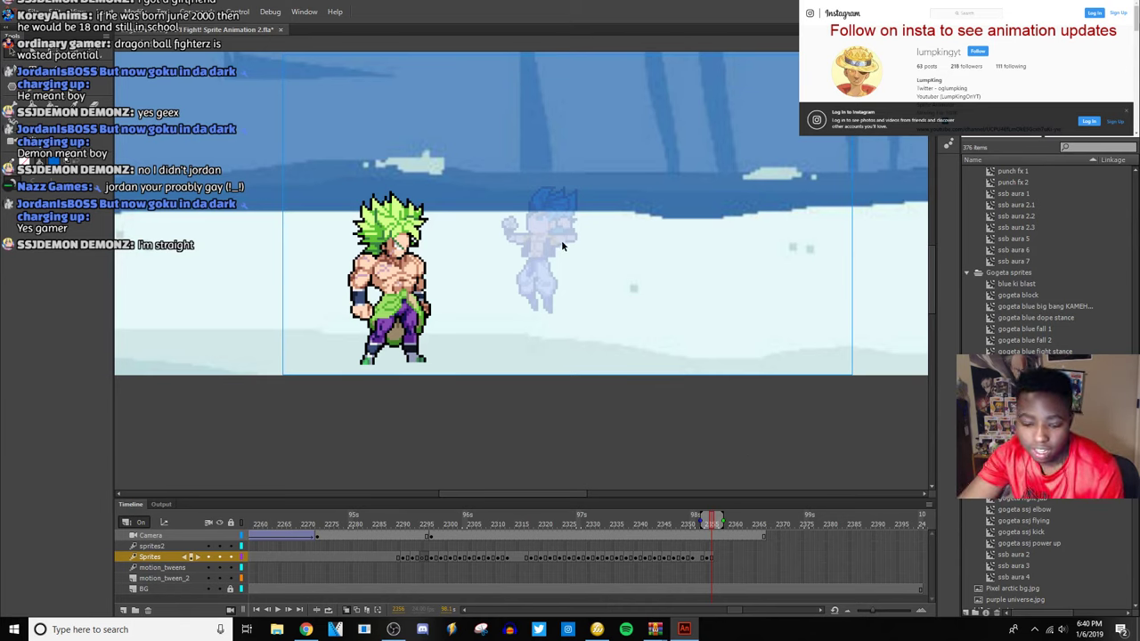
pyautogui.hotkey('ctrl', 'v')
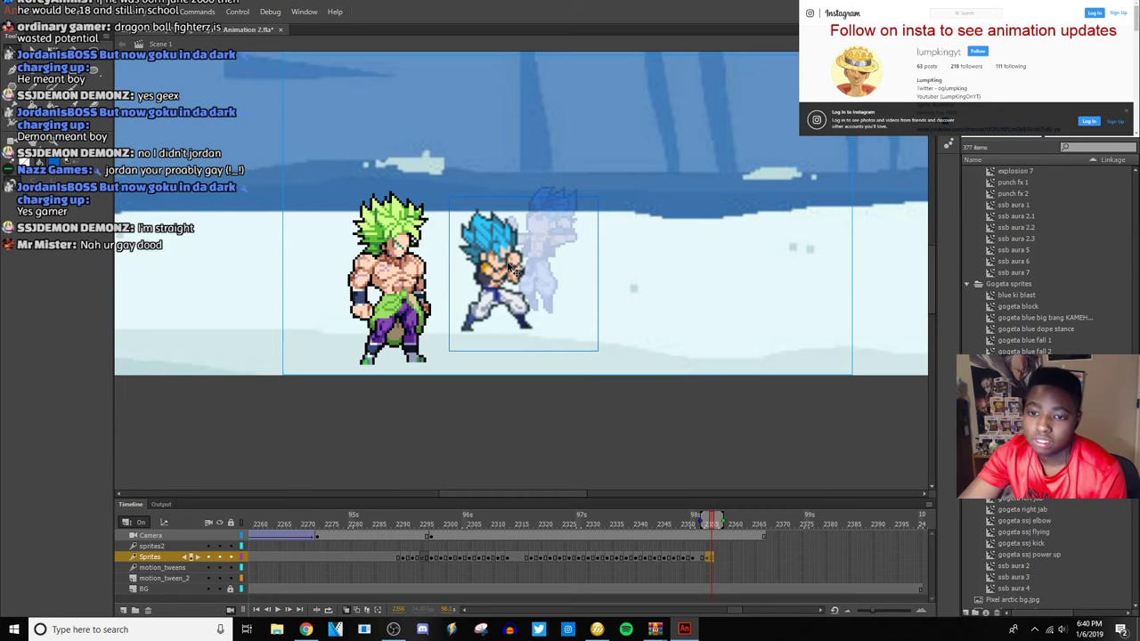
# Trace the pasted guarding Gogeta bitmap into vector shapes with many corners and the Pixels curve fit.
pyautogui.click(136, 12)
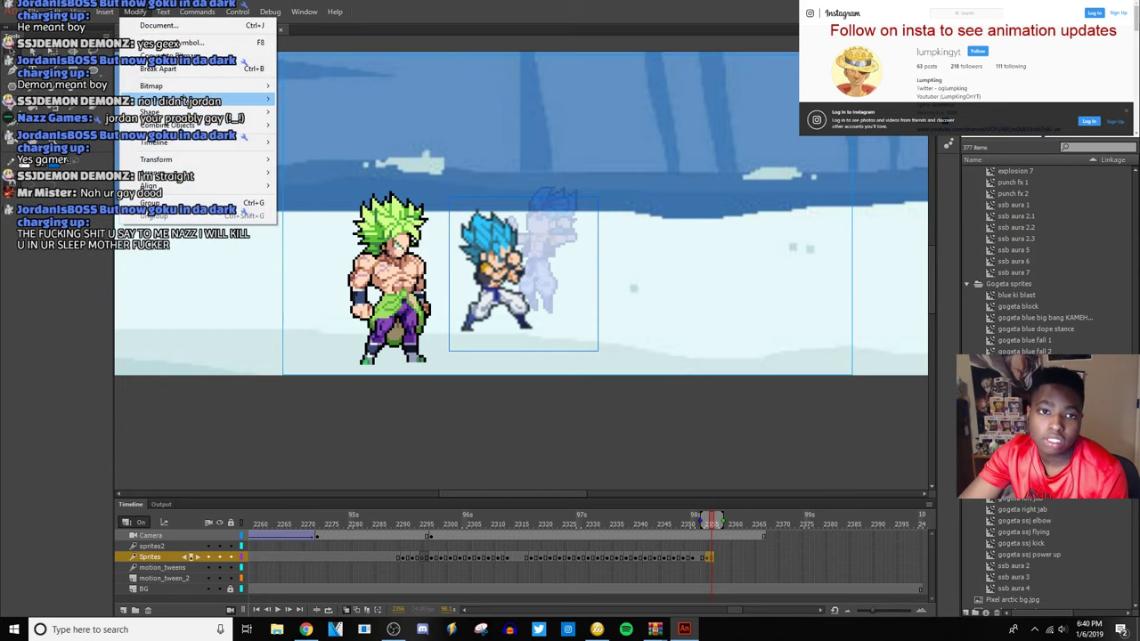
pyautogui.moveTo(185, 89)
pyautogui.click(285, 100)
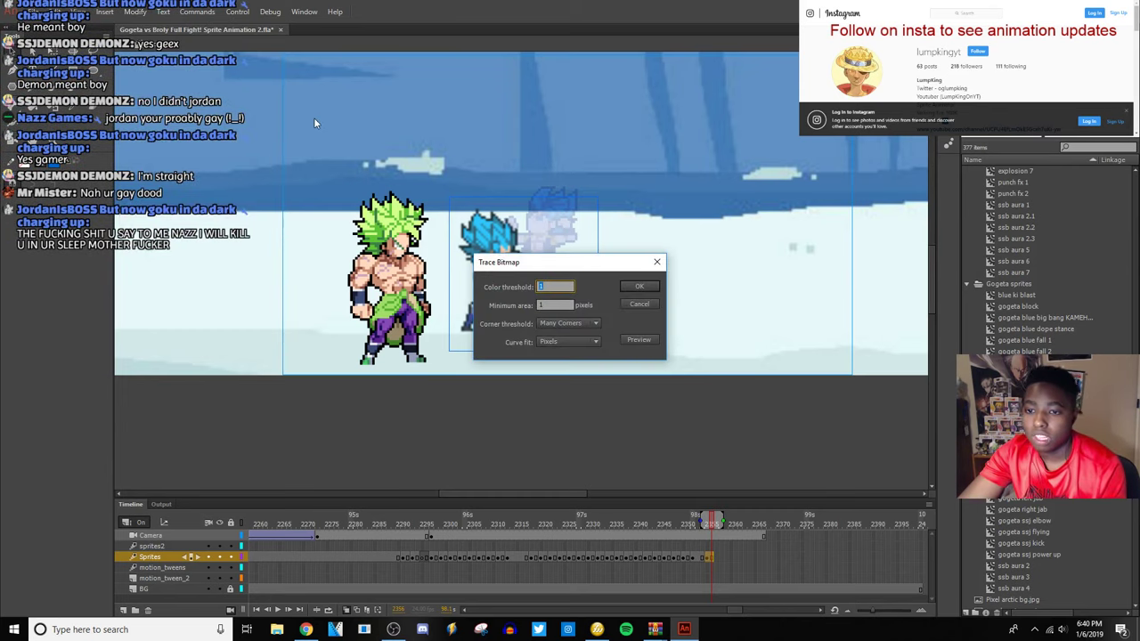
pyautogui.press('Return')
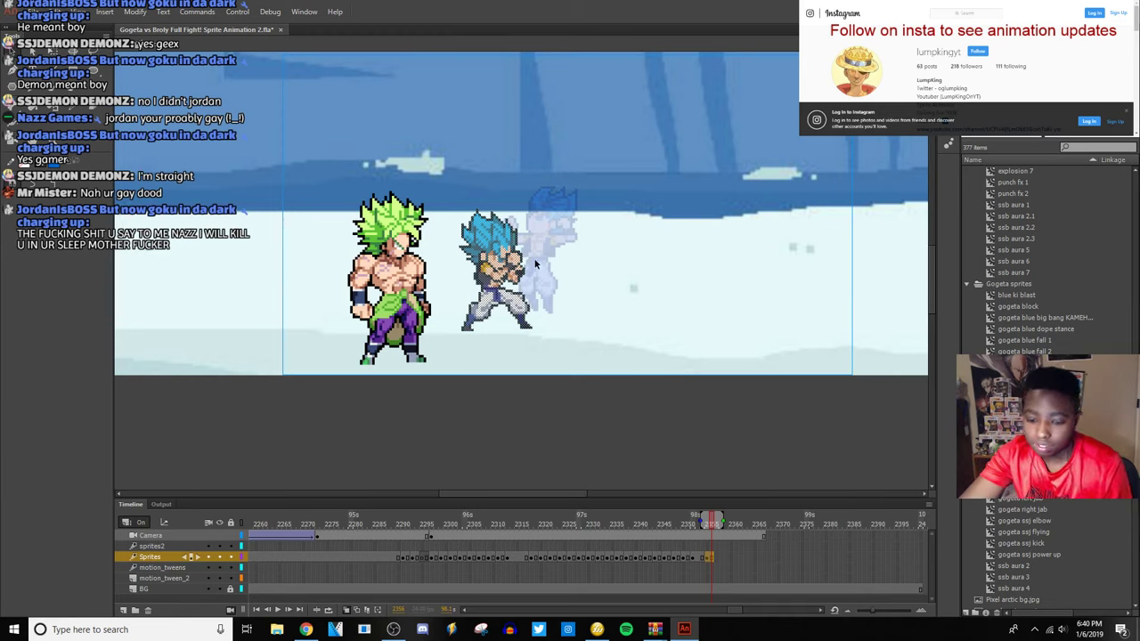
# Convert the traced Gogeta to a movie clip symbol named "gogeta blue block" in the Gogeta sprites folder.
pyautogui.press('F8')
pyautogui.write('gogeta blue block')
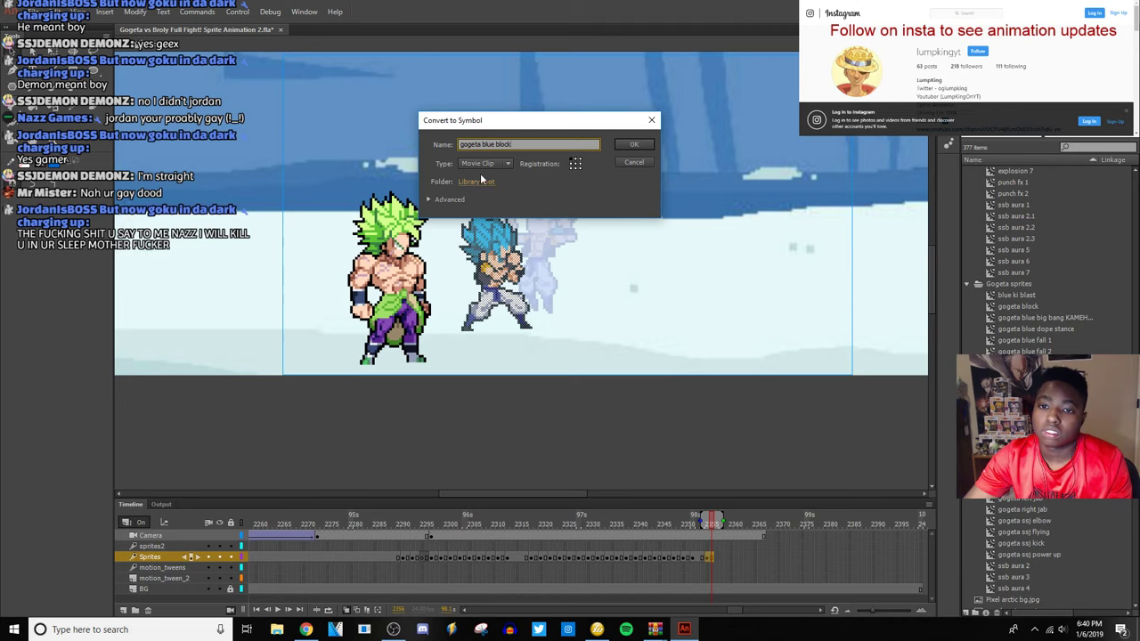
pyautogui.click(481, 181)
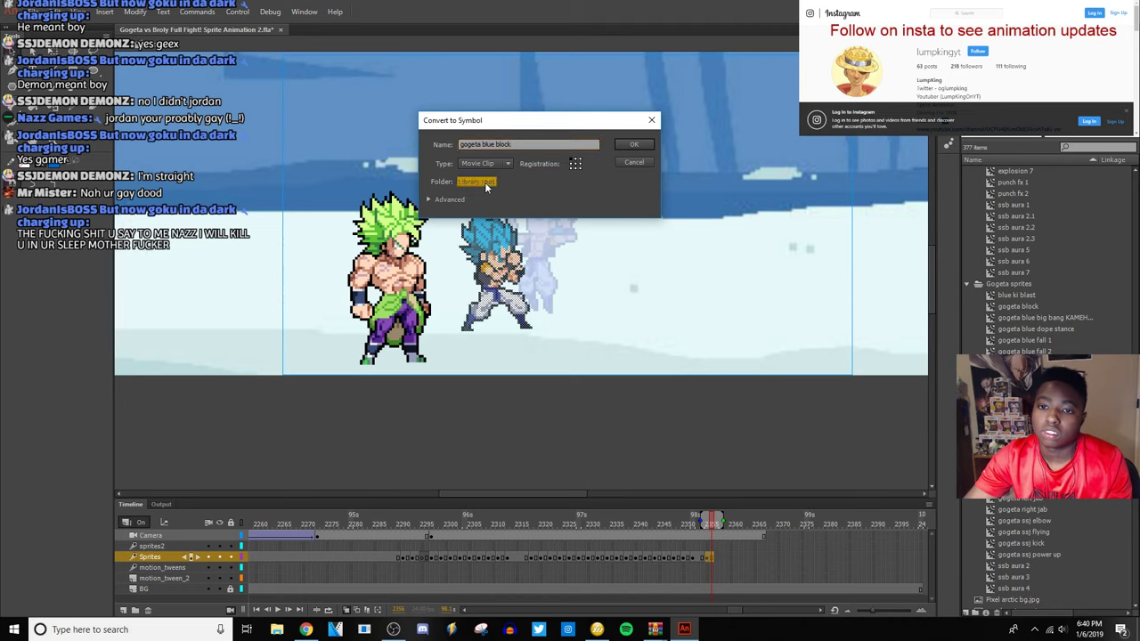
pyautogui.click(530, 306)
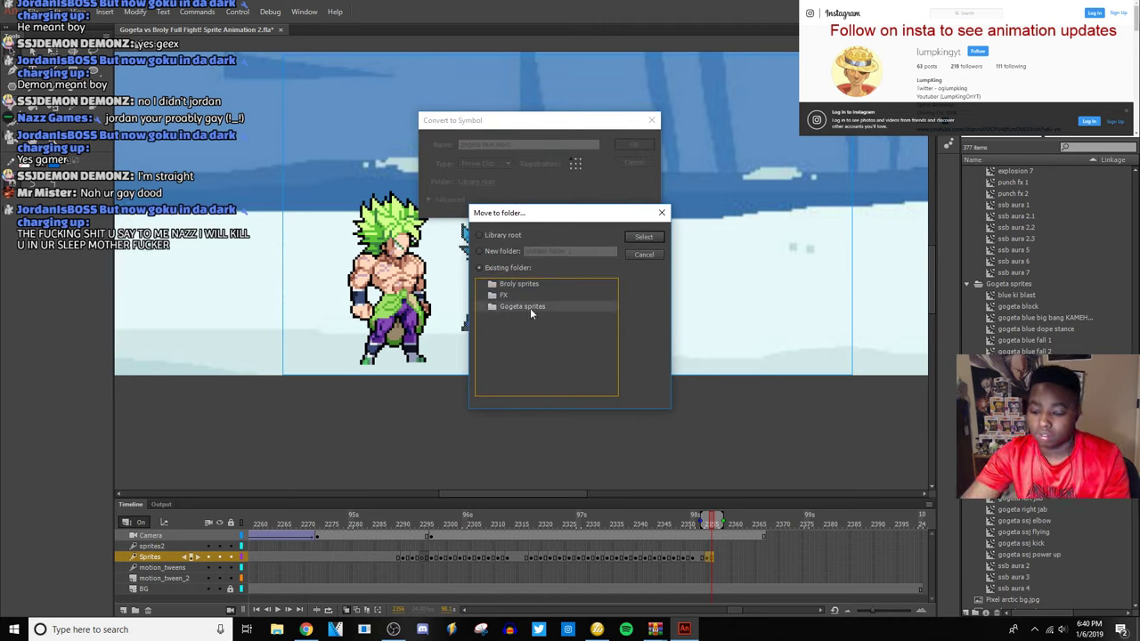
pyautogui.press('Return')
pyautogui.press('Return')
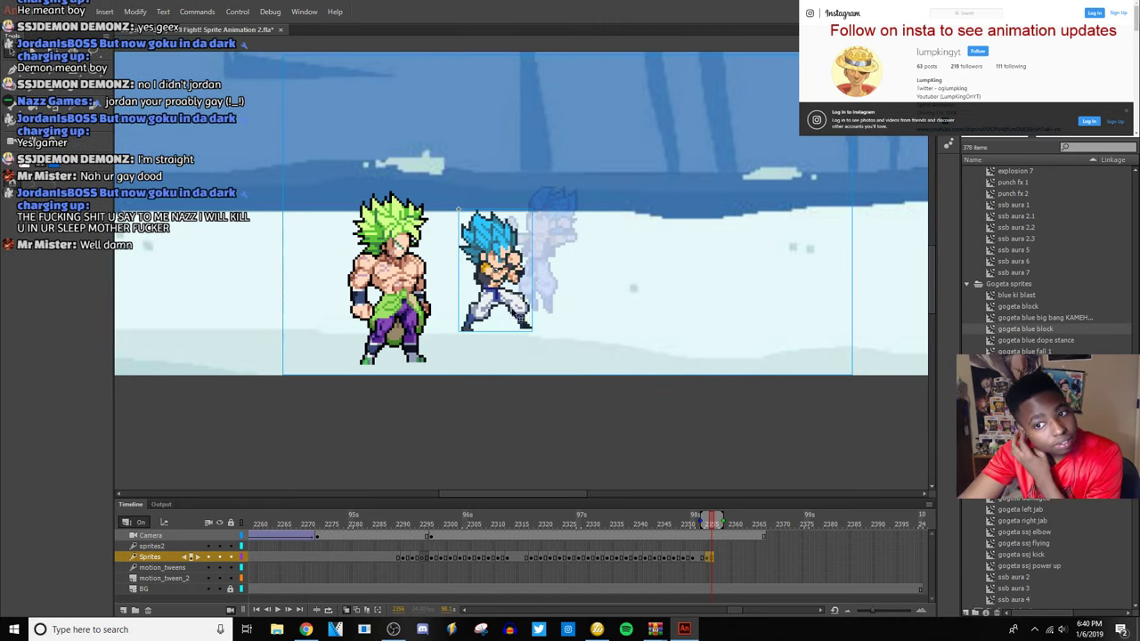
# Flip the blocking Gogeta horizontally to face Broly and raise him above his previous jumping pose.
pyautogui.rightClick(514, 316)
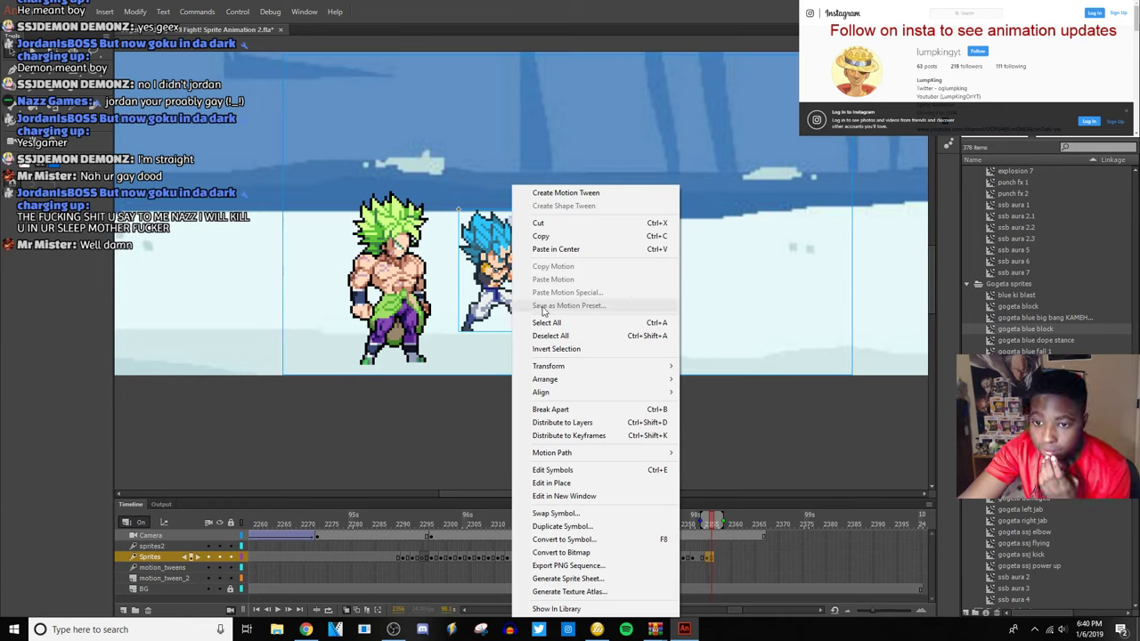
pyautogui.moveTo(562, 381)
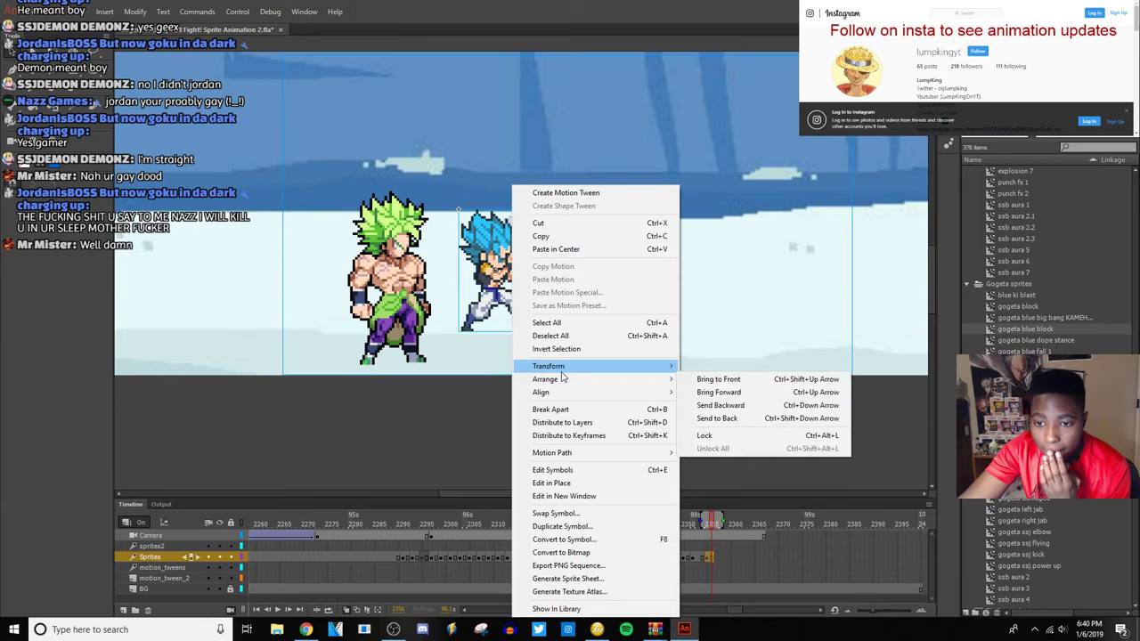
pyautogui.moveTo(615, 367)
pyautogui.click(740, 492)
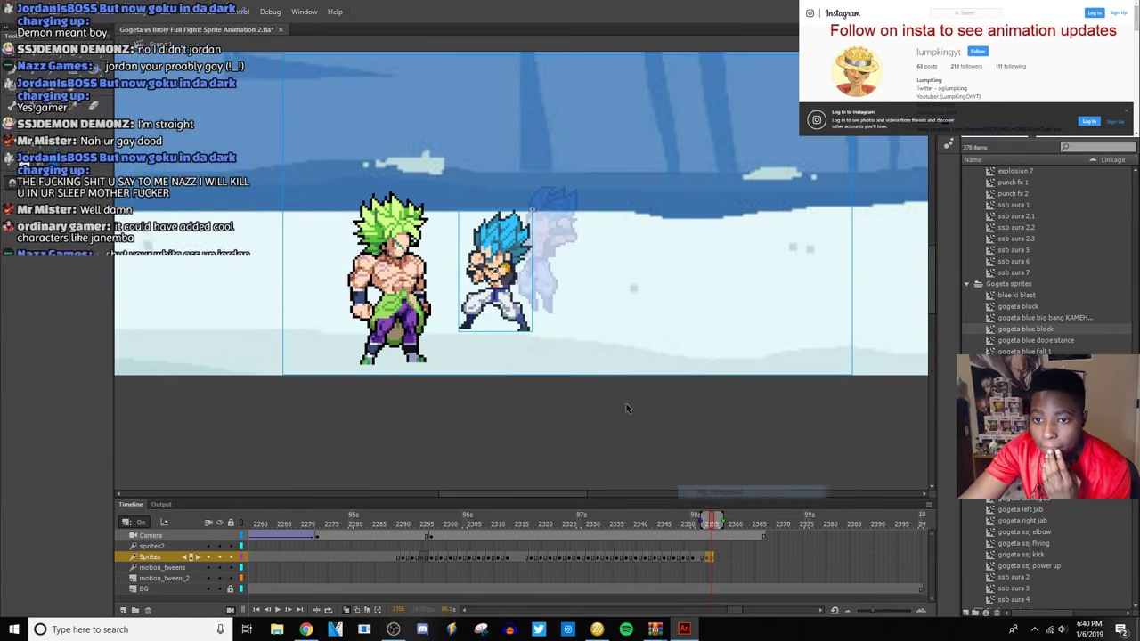
pyautogui.moveTo(546, 269); pyautogui.dragTo(551, 244)
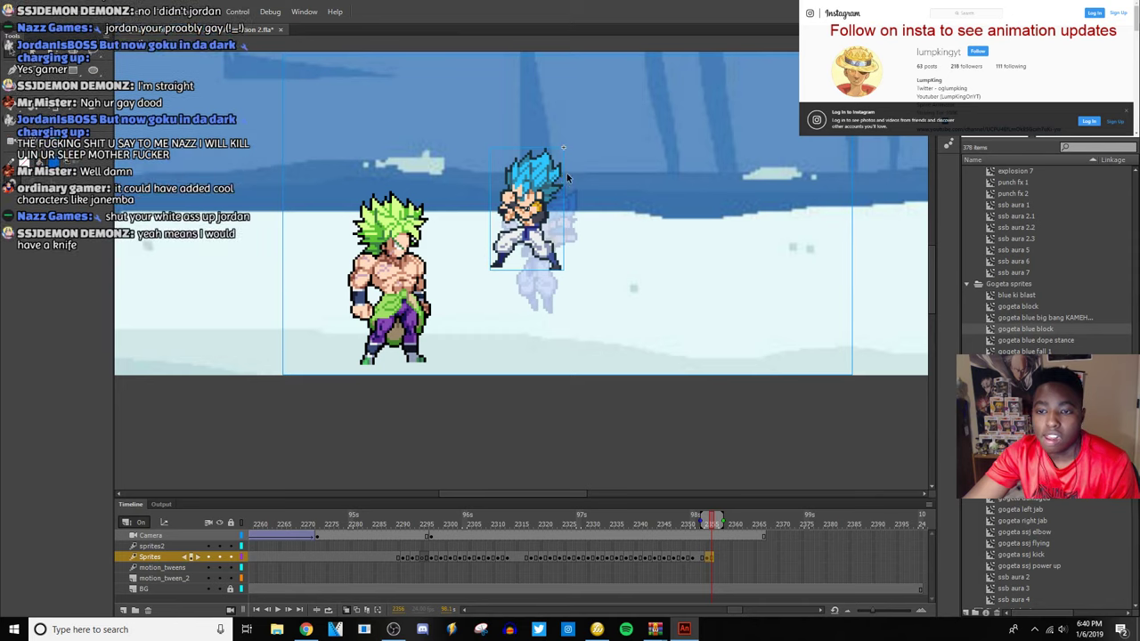
# Tilt the blocking Gogeta slightly clockwise, leaning him away from Broly, and continue the pose to frame 2357 on the Sprites layer.
pyautogui.press('q')
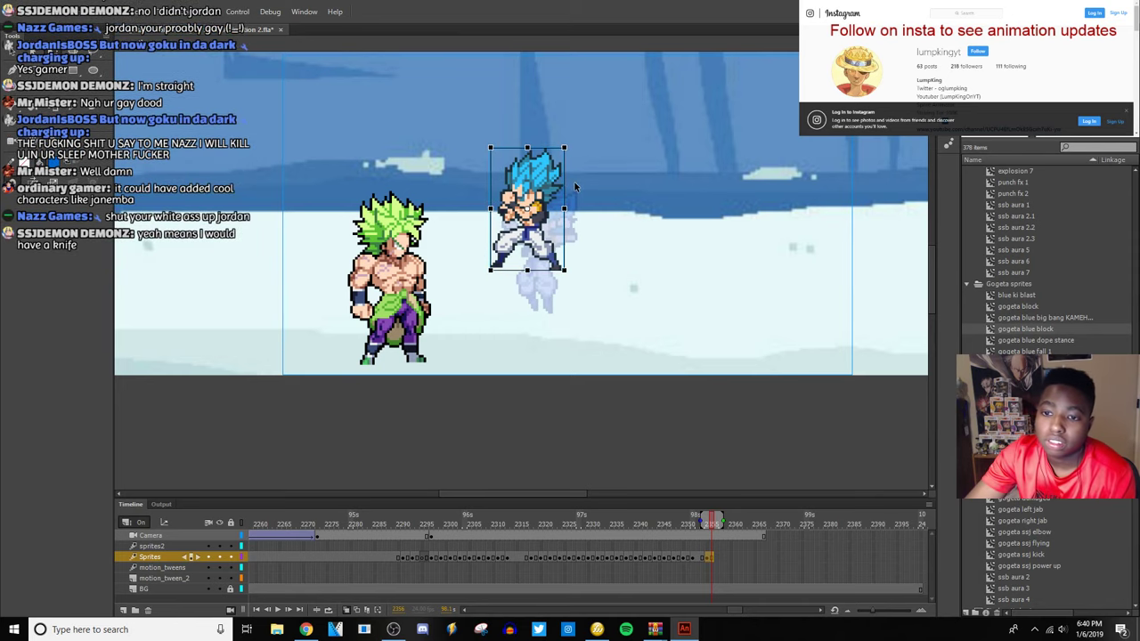
pyautogui.moveTo(579, 160); pyautogui.dragTo(595, 166)
pyautogui.press('v')
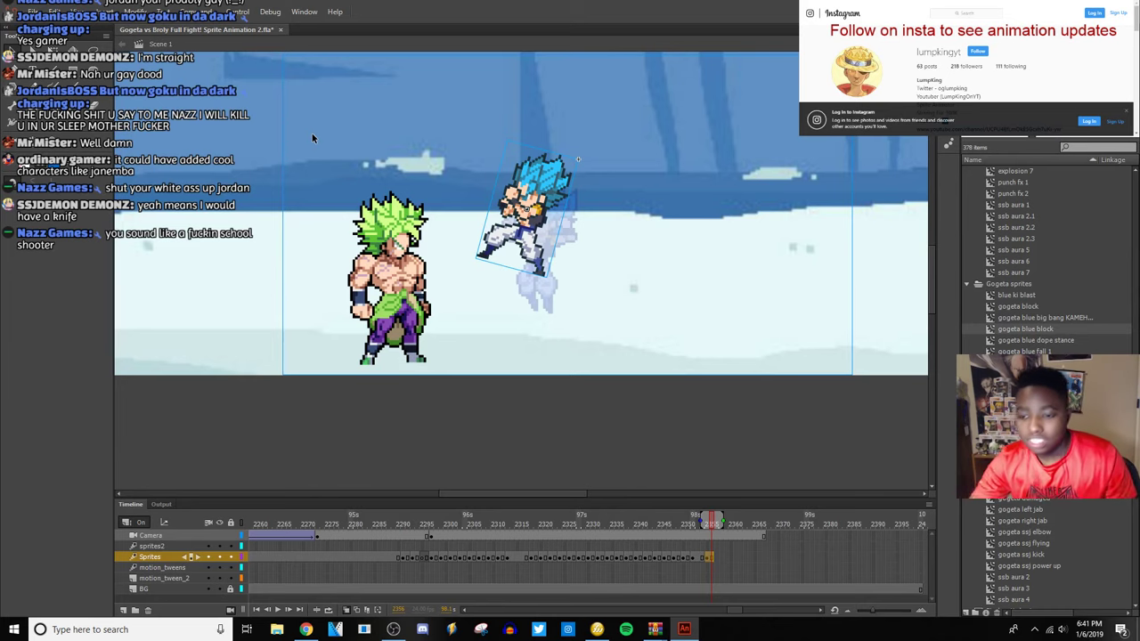
pyautogui.click(719, 561)
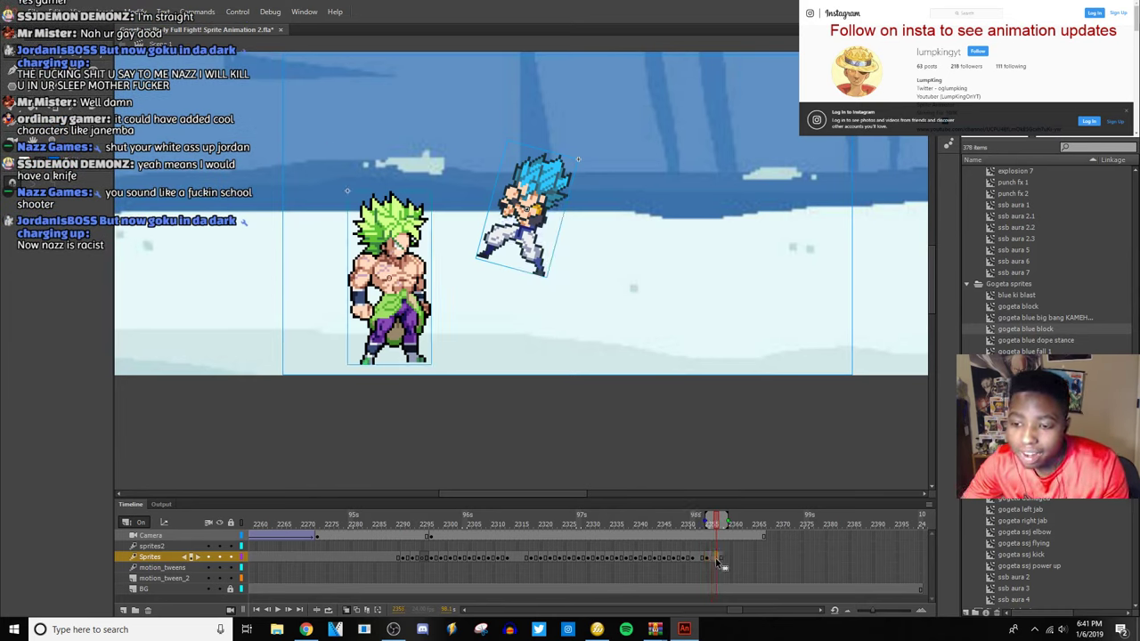
# Switch to YouTube in Chrome and save the playing Goku Black remix to the Best Anime Remixes and Best DragonBall Remixes playlists.
pyautogui.click(314, 629)
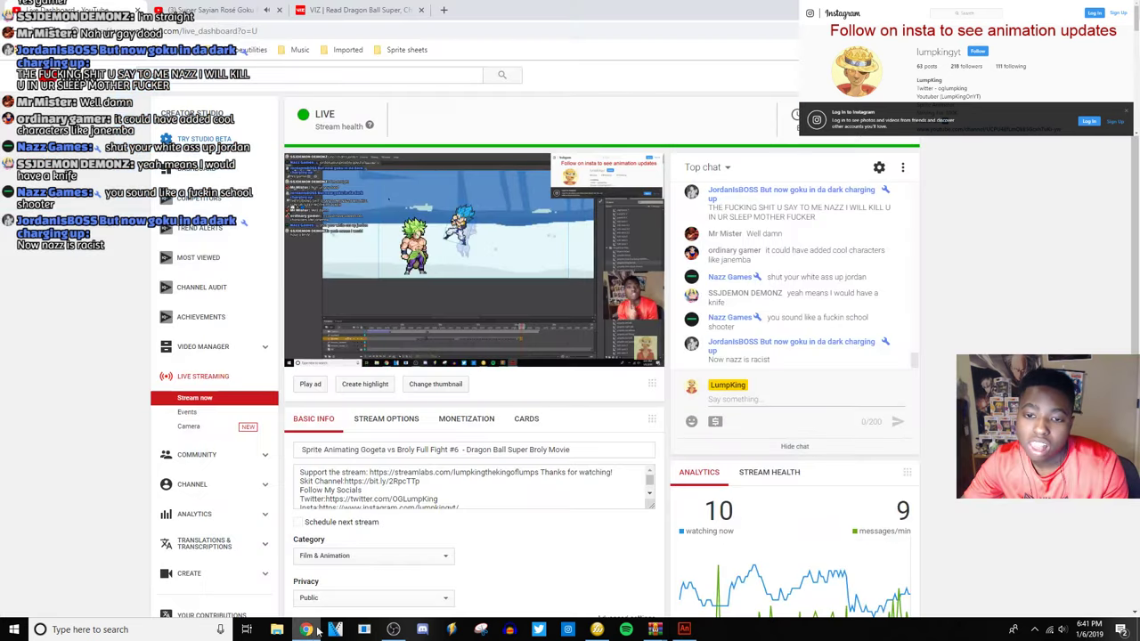
pyautogui.click(238, 9)
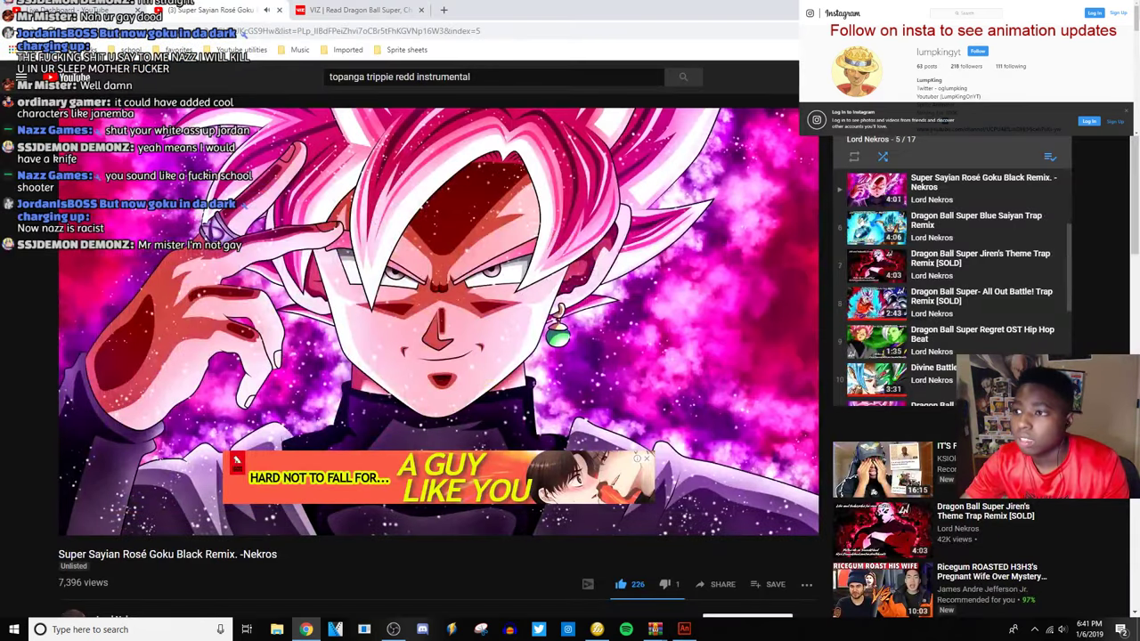
pyautogui.click(1042, 77)
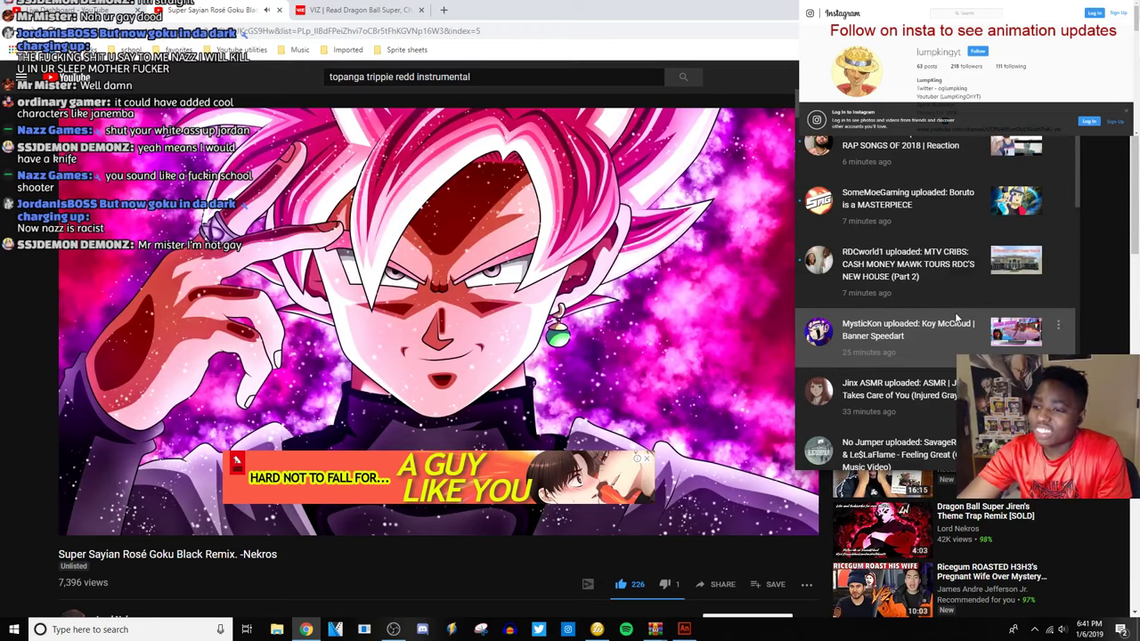
pyautogui.click(735, 563)
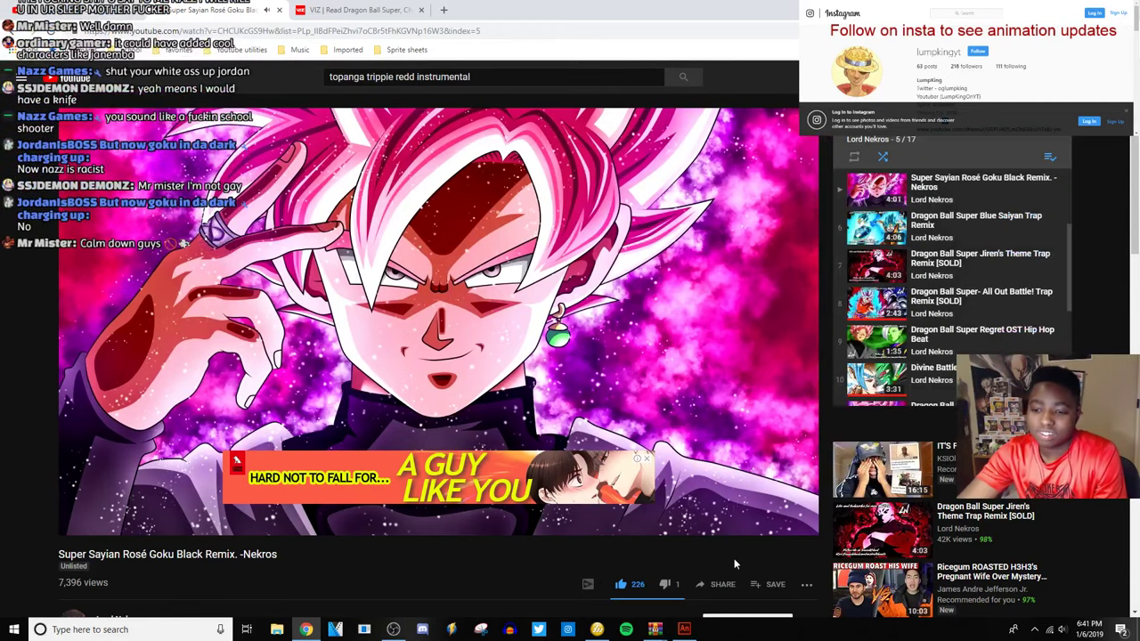
pyautogui.click(770, 584)
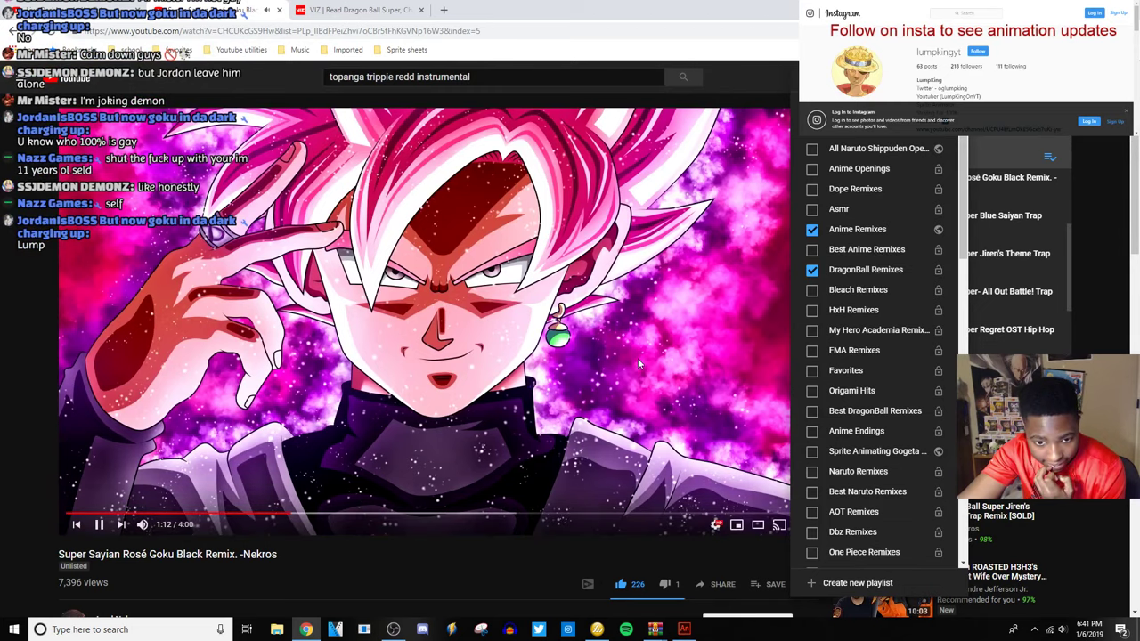
pyautogui.click(862, 257)
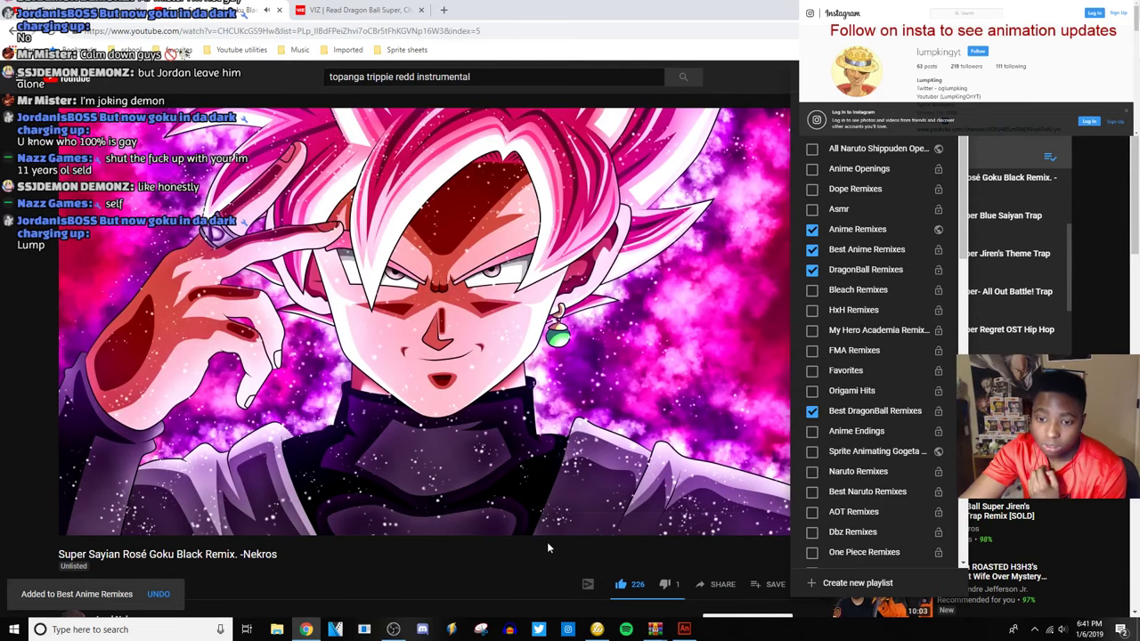
# Close the playlist options, switch back to the Adobe Animate project and check frame 2356 against frame 2357 on the Sprites layer.
pyautogui.click(531, 332)
pyautogui.click(71, 9)
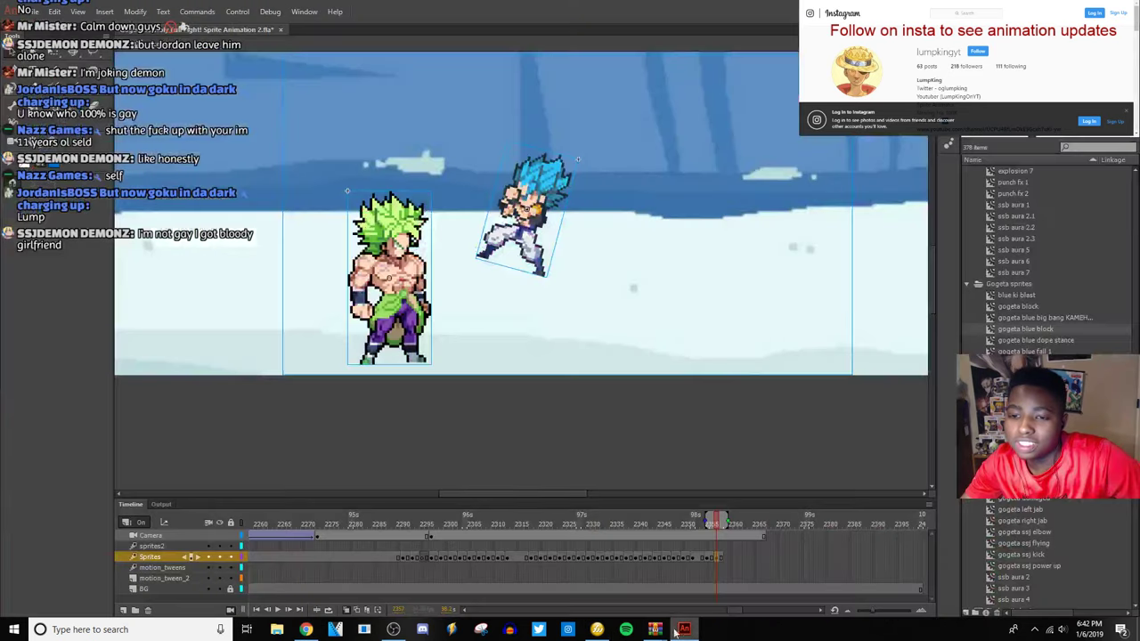
pyautogui.click(684, 630)
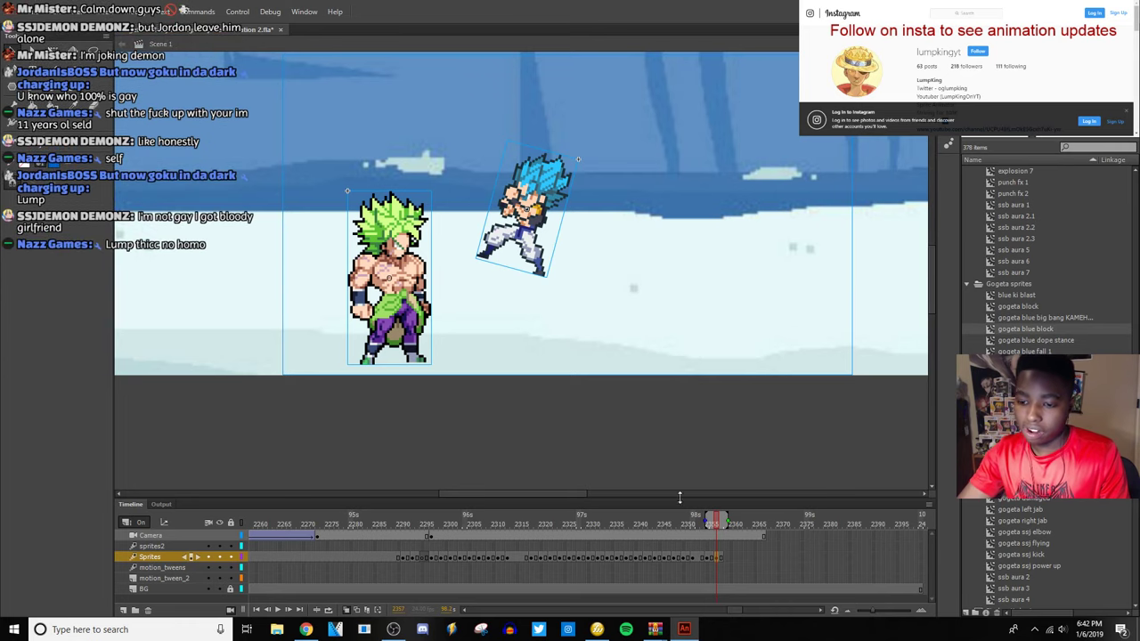
pyautogui.click(710, 556)
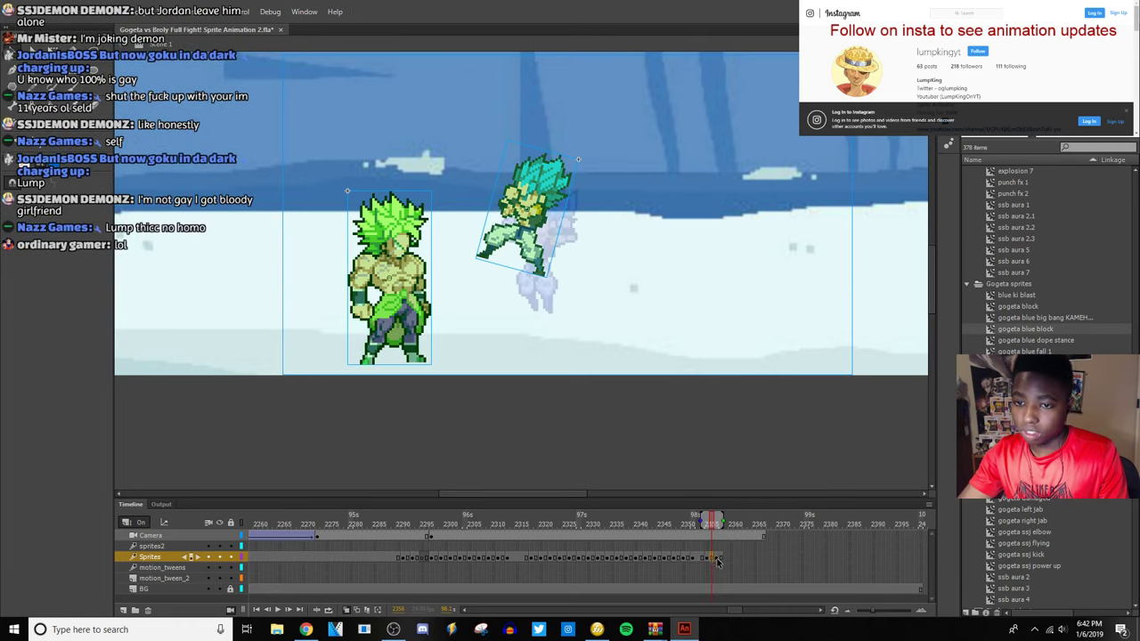
pyautogui.click(718, 559)
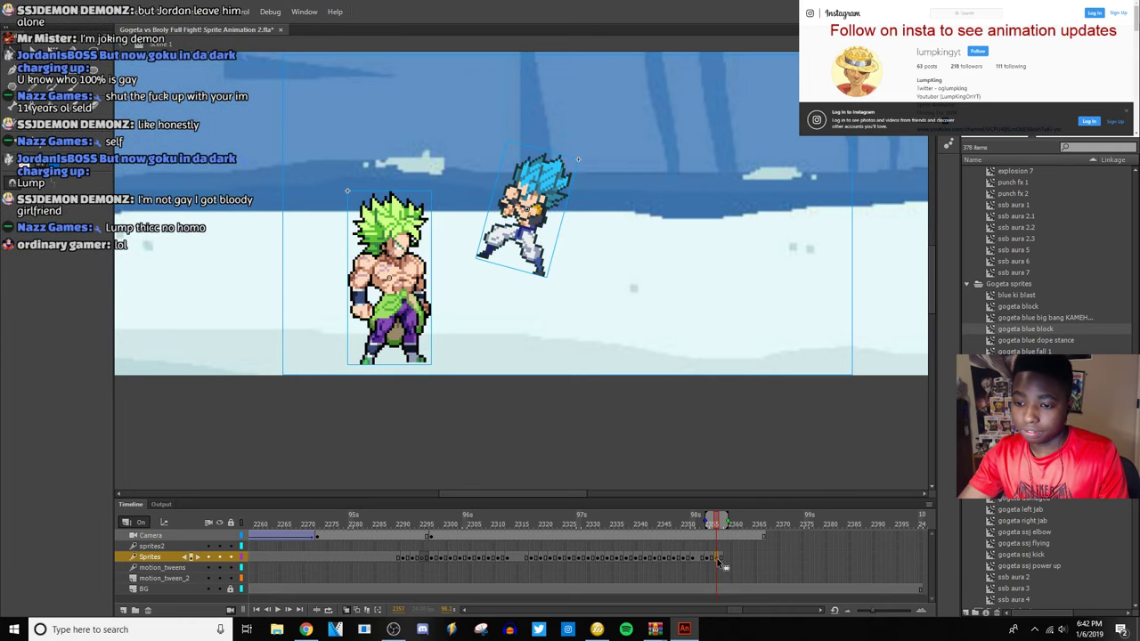
# Rotate the mid-air Gogeta clockwise until he is nearly horizontal with his feet towards Broly, and shift him slightly towards Broly.
pyautogui.click(567, 216)
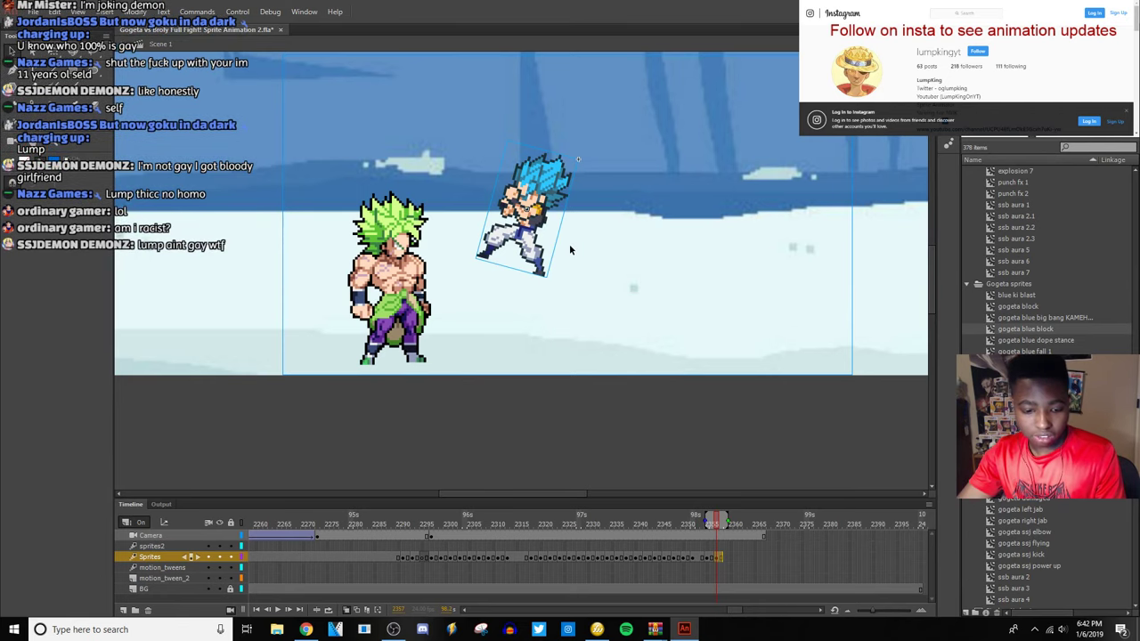
pyautogui.press('q')
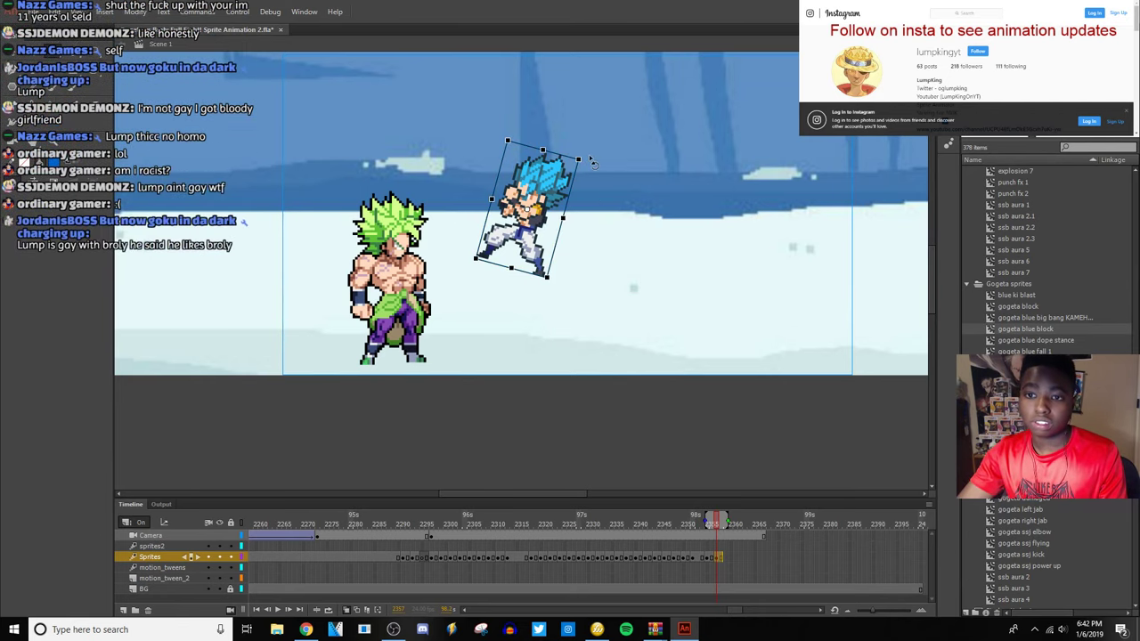
pyautogui.moveTo(591, 158); pyautogui.dragTo(614, 250)
pyautogui.hotkey('ctrl', 'z')
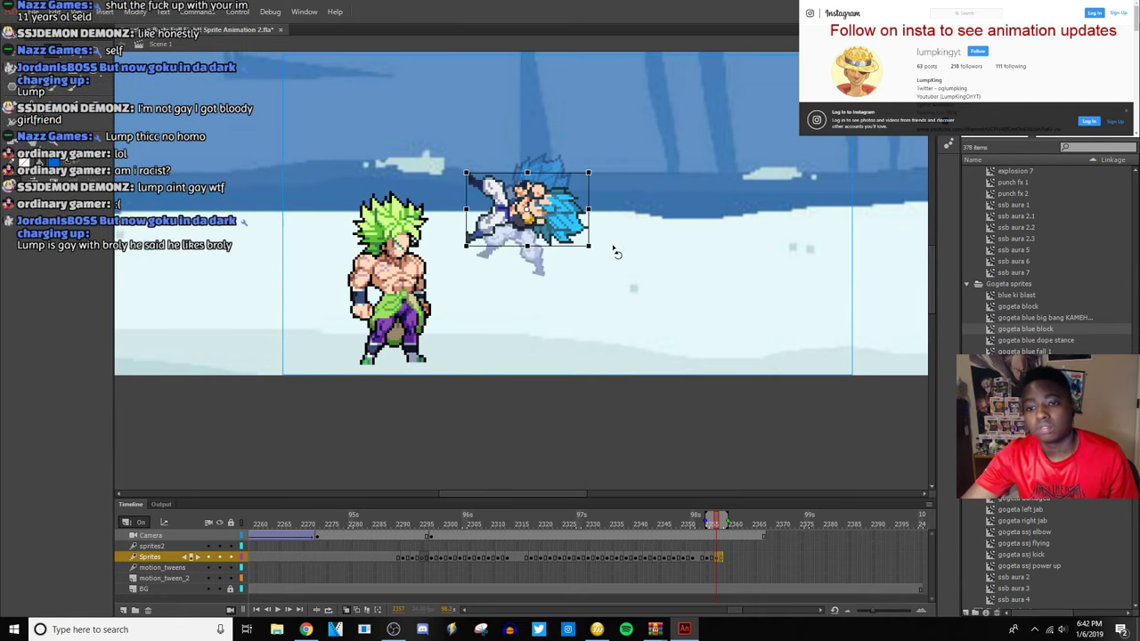
pyautogui.moveTo(611, 262); pyautogui.dragTo(660, 240)
pyautogui.hotkey('ctrl', 'z')
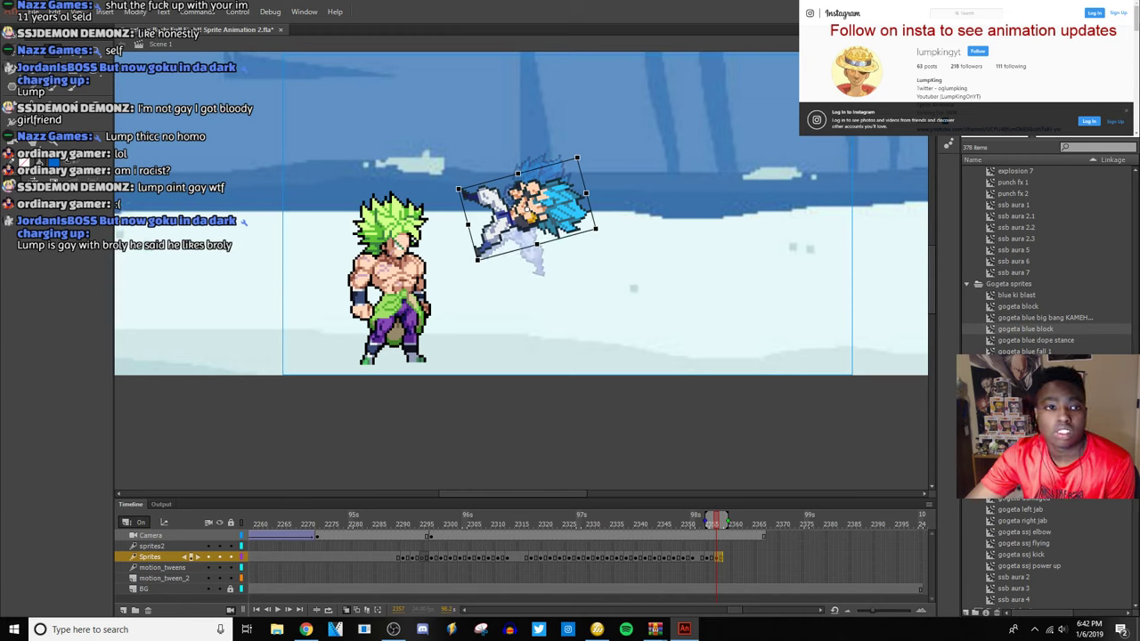
pyautogui.click(316, 133)
pyautogui.hotkey('ctrl', 'z')
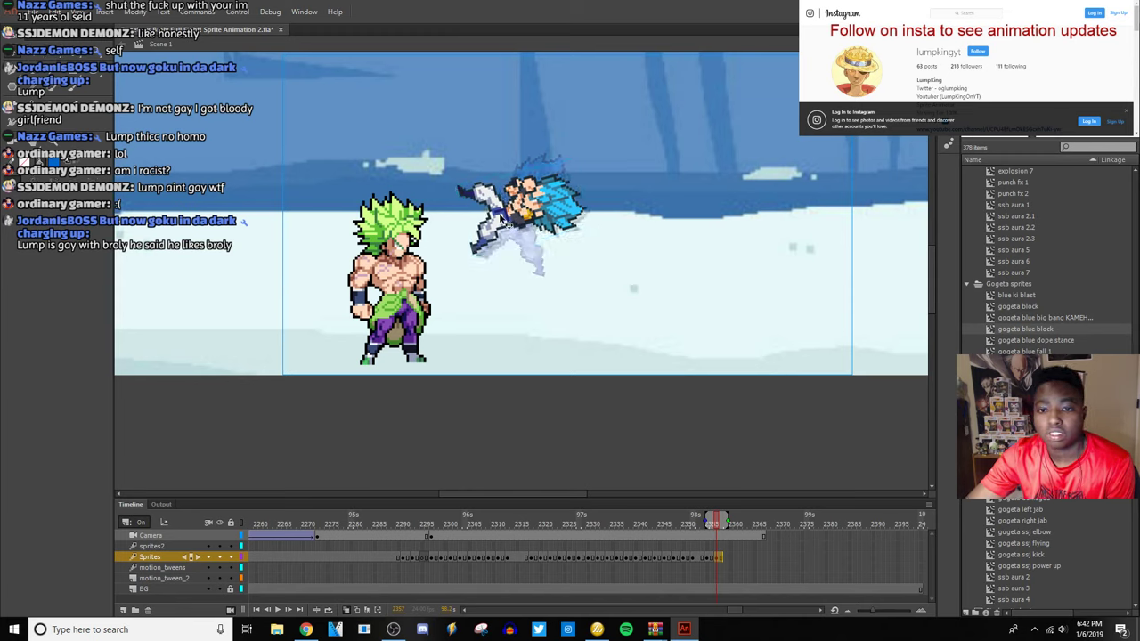
pyautogui.hotkey('ctrl', 'z')
pyautogui.hotkey('ctrl', 'z')
pyautogui.click(501, 216)
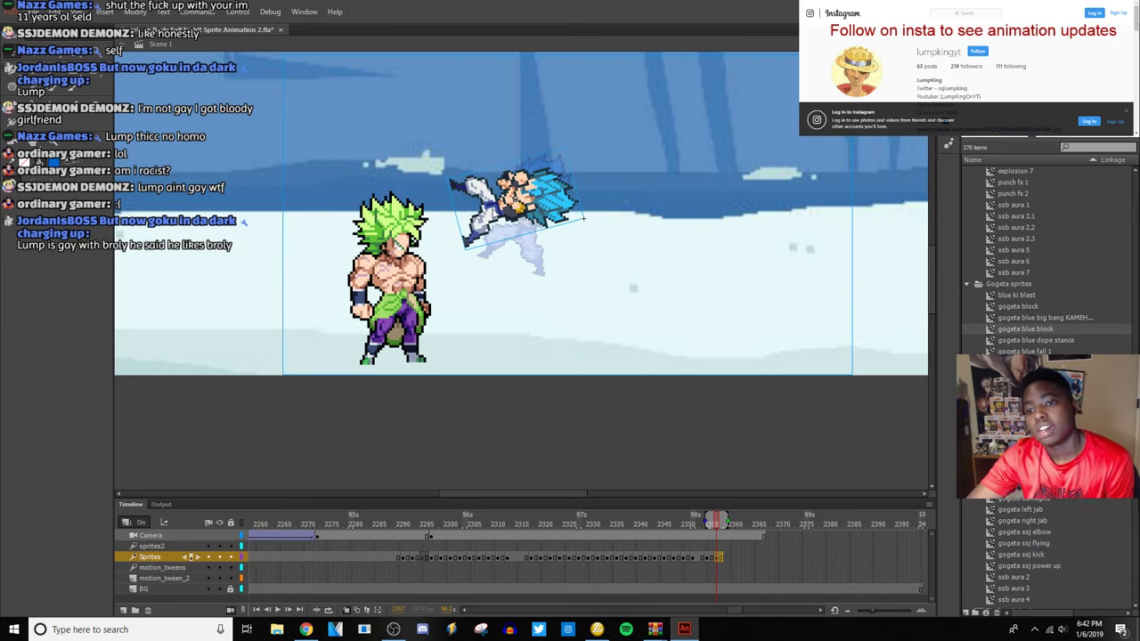
# Continue Gogeta's tilted pose in a new keyframe at frame 2359 on the Sprites layer and save the project.
pyautogui.click(726, 517)
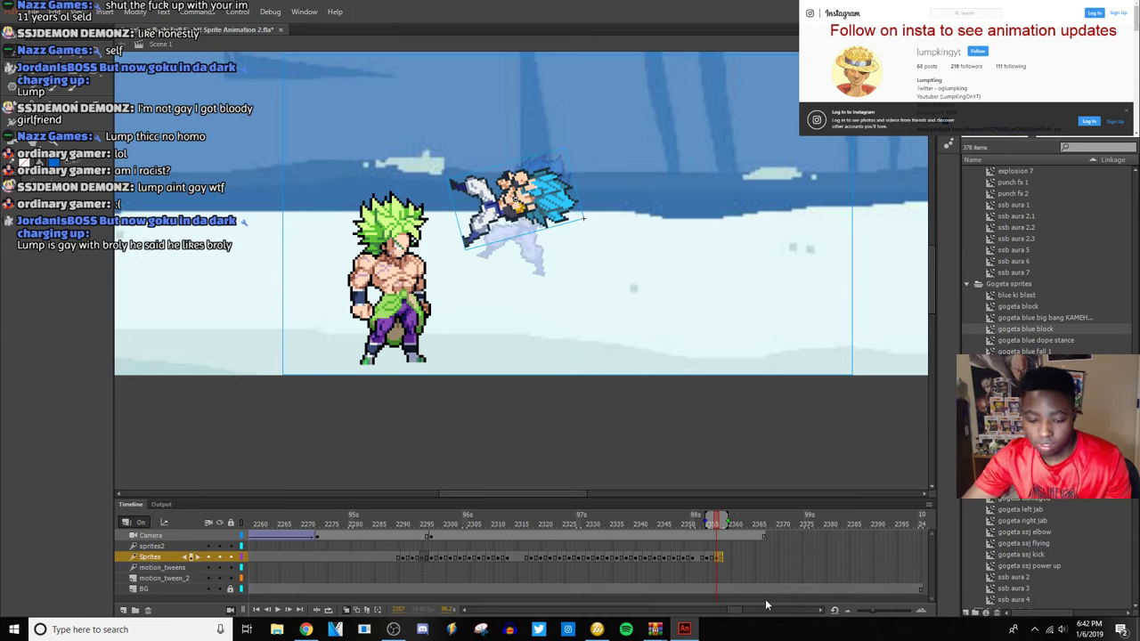
pyautogui.click(724, 558)
pyautogui.click(727, 558)
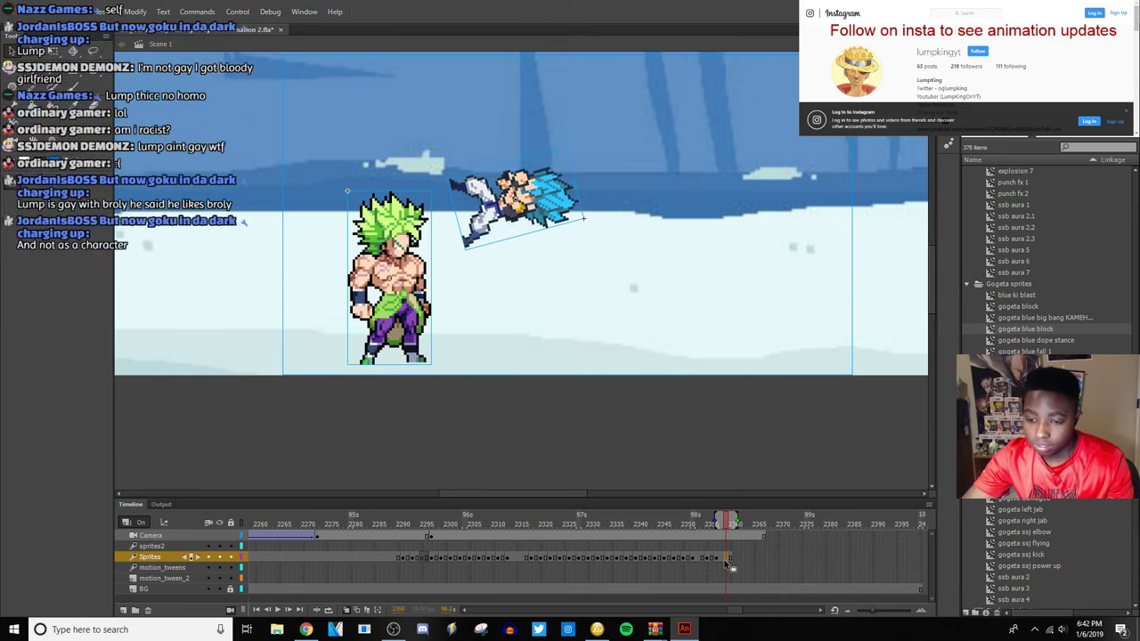
pyautogui.hotkey('ctrl', 's')
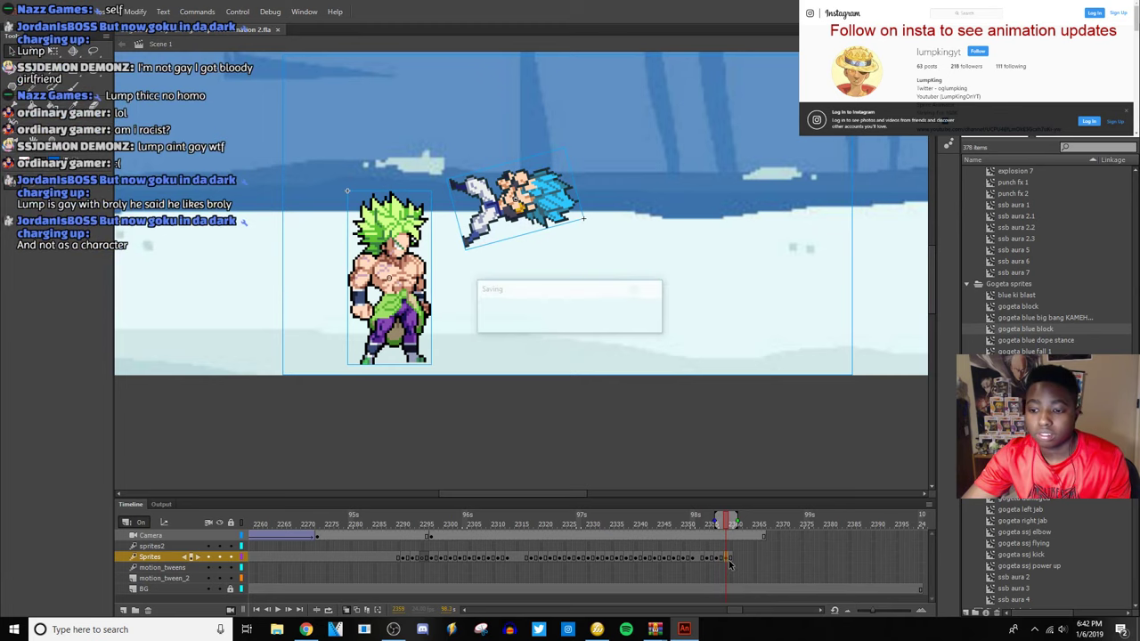
# Rotate Gogeta clockwise at frame 2359 until he is almost upside down, and move him closer to Broly.
pyautogui.click(559, 217)
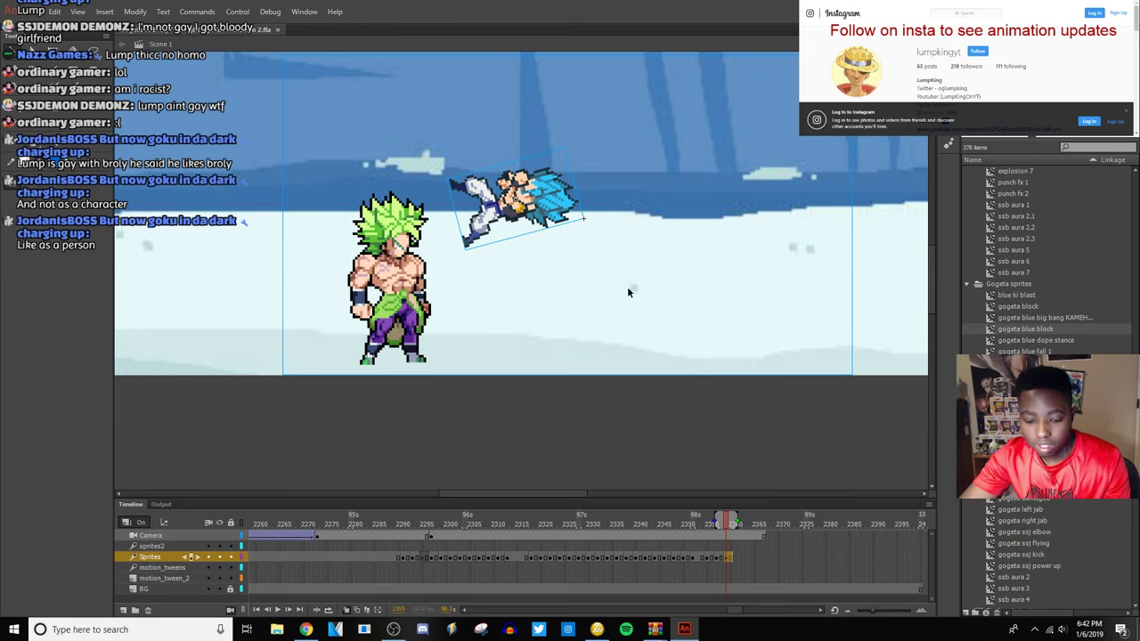
pyautogui.press('q')
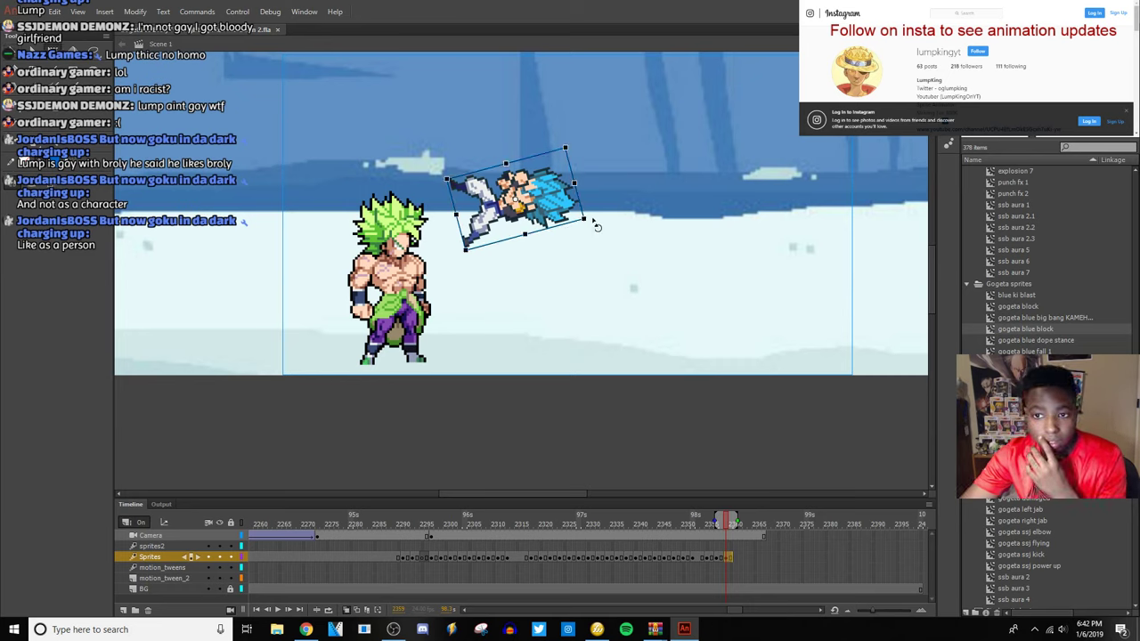
pyautogui.moveTo(598, 227); pyautogui.dragTo(541, 296)
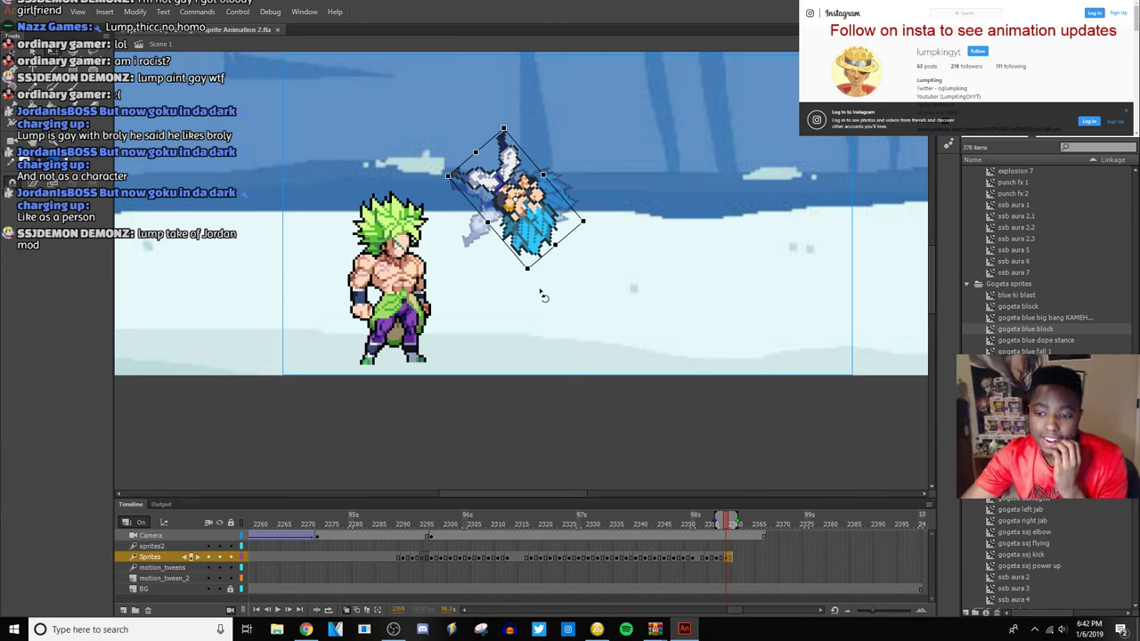
pyautogui.moveTo(540, 294); pyautogui.dragTo(533, 297)
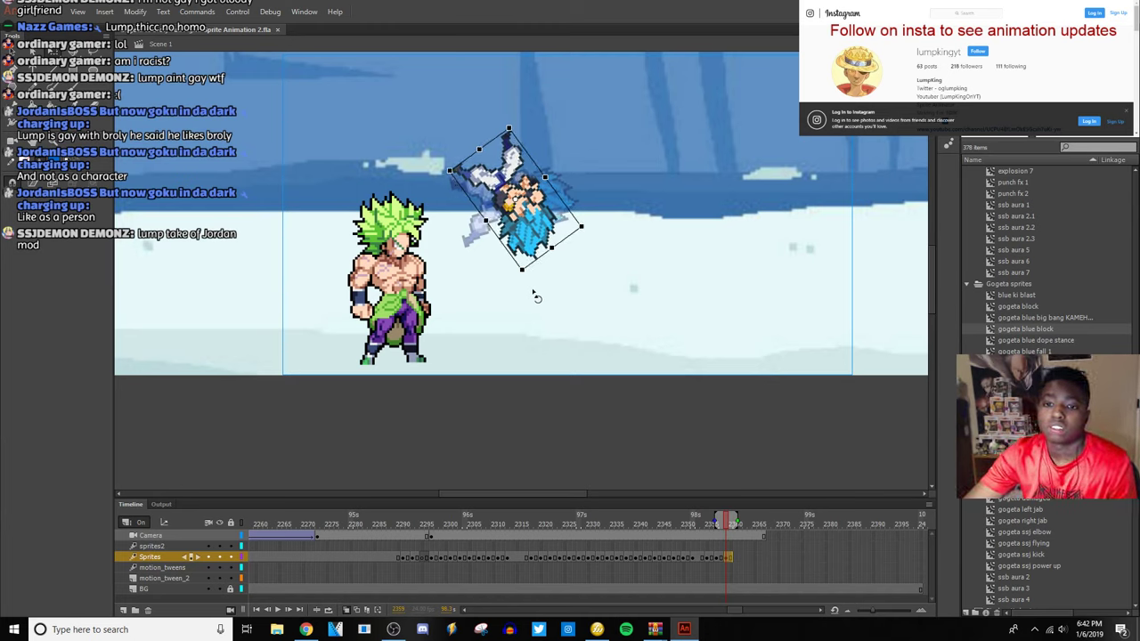
pyautogui.moveTo(533, 296); pyautogui.dragTo(533, 294)
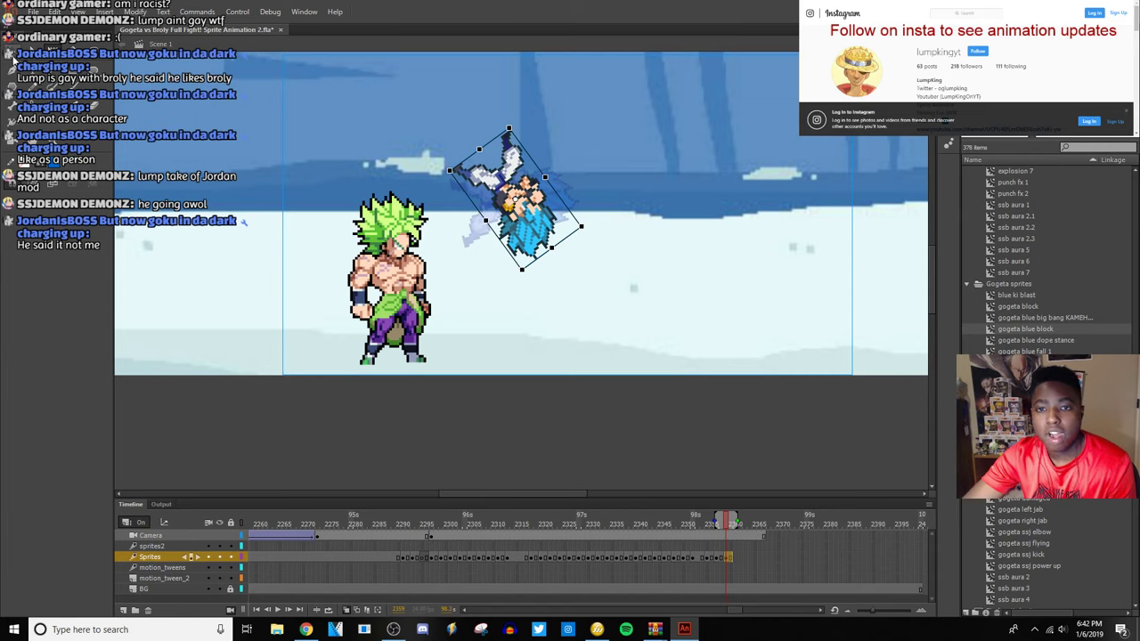
pyautogui.press('v')
pyautogui.moveTo(524, 228); pyautogui.dragTo(496, 224)
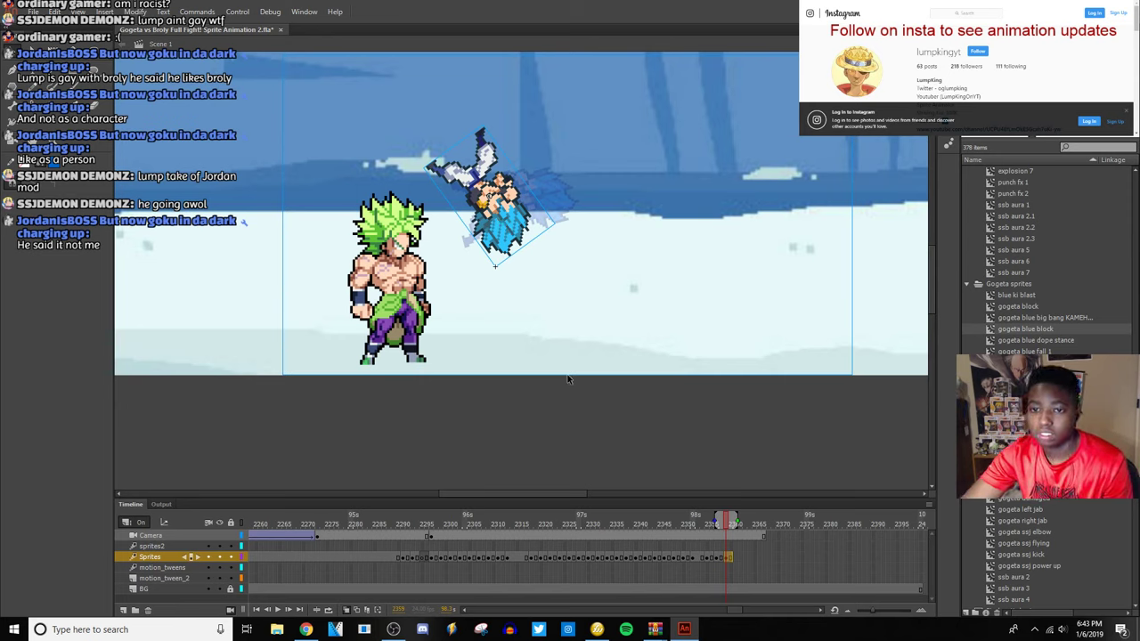
# Add a keyframe at frame 2361 and rotate Gogeta further clockwise so his head points down towards Broly.
pyautogui.press('F6')
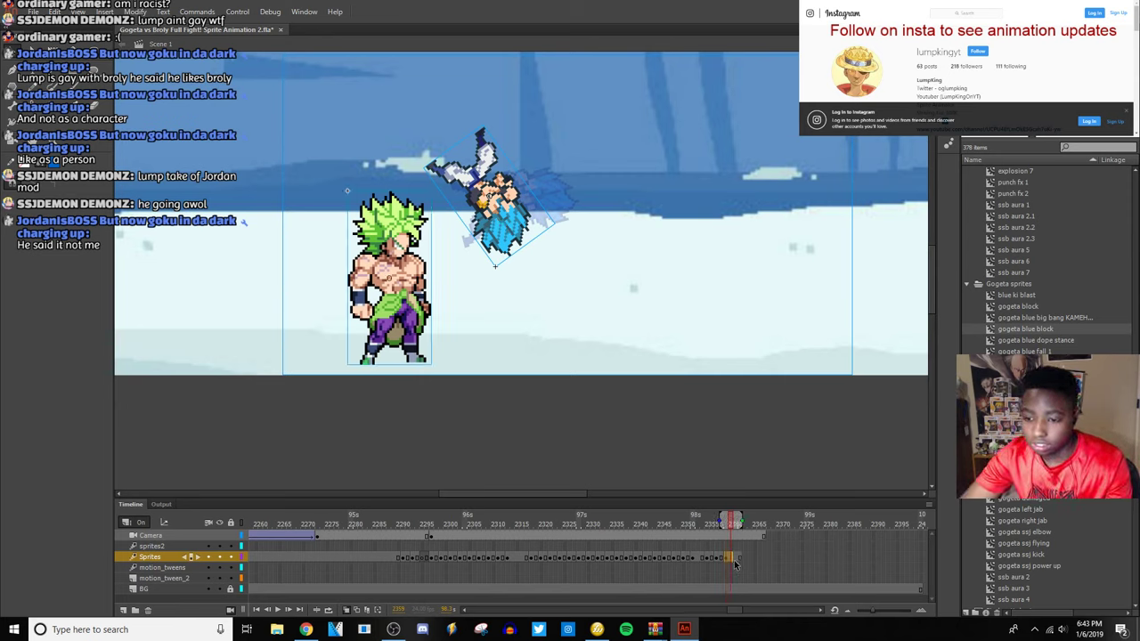
pyautogui.click(736, 558)
pyautogui.click(552, 254)
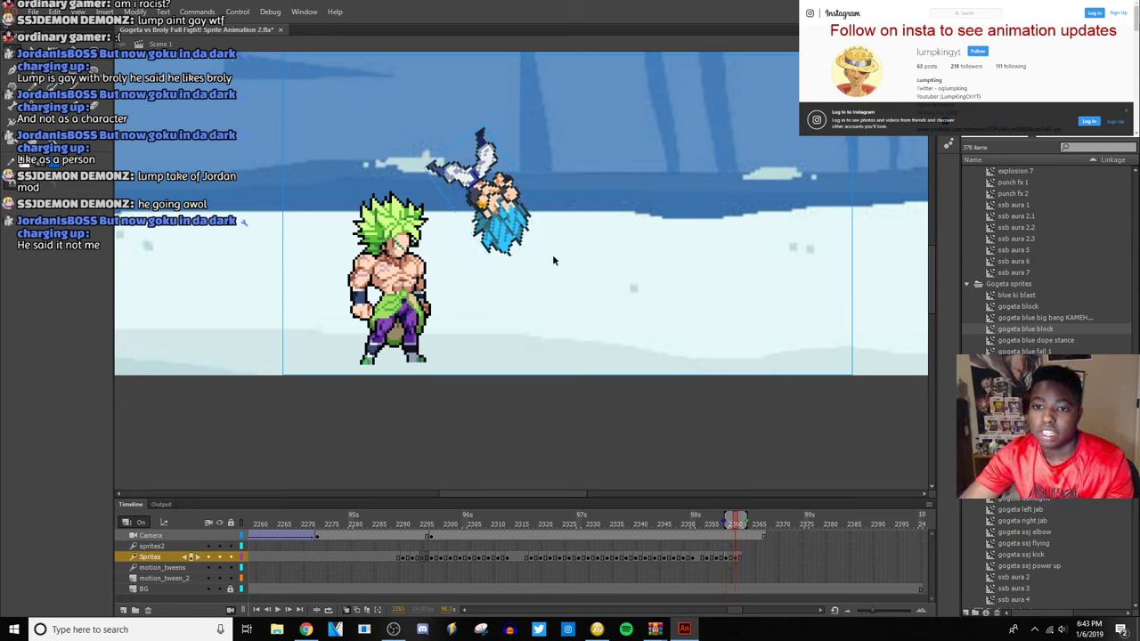
pyautogui.press('q')
pyautogui.click(528, 238)
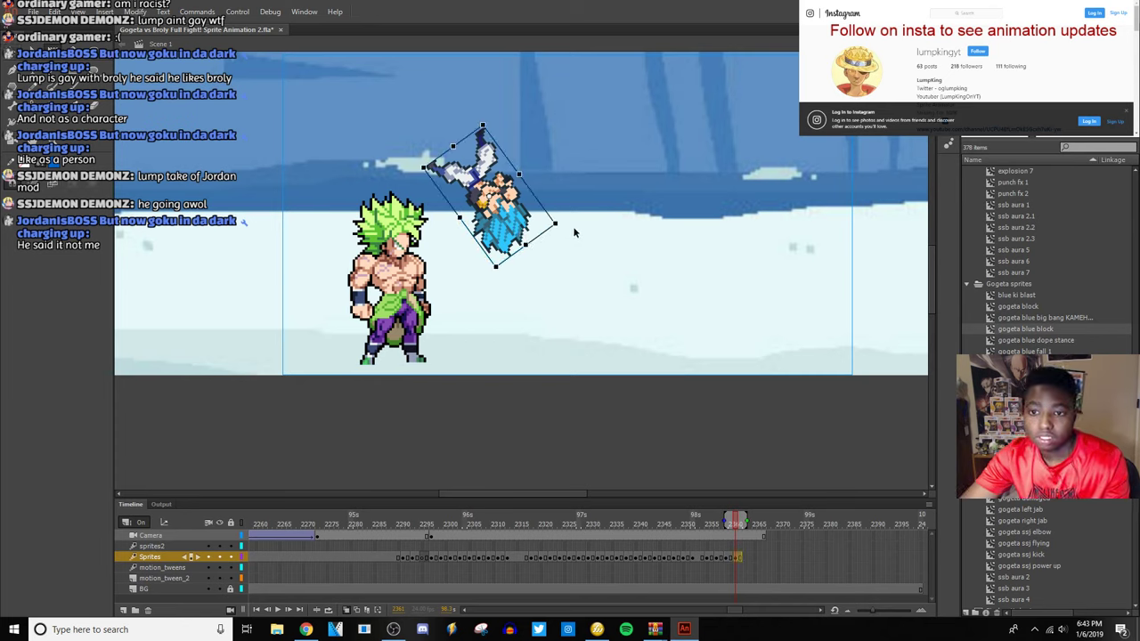
pyautogui.moveTo(568, 233); pyautogui.dragTo(494, 250)
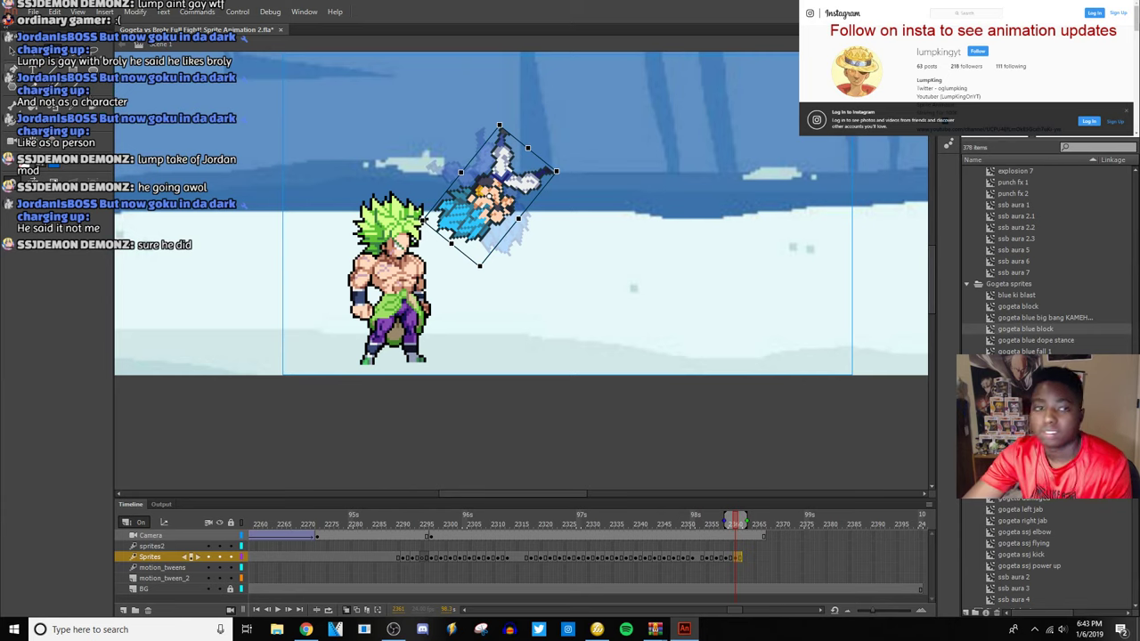
pyautogui.click(246, 220)
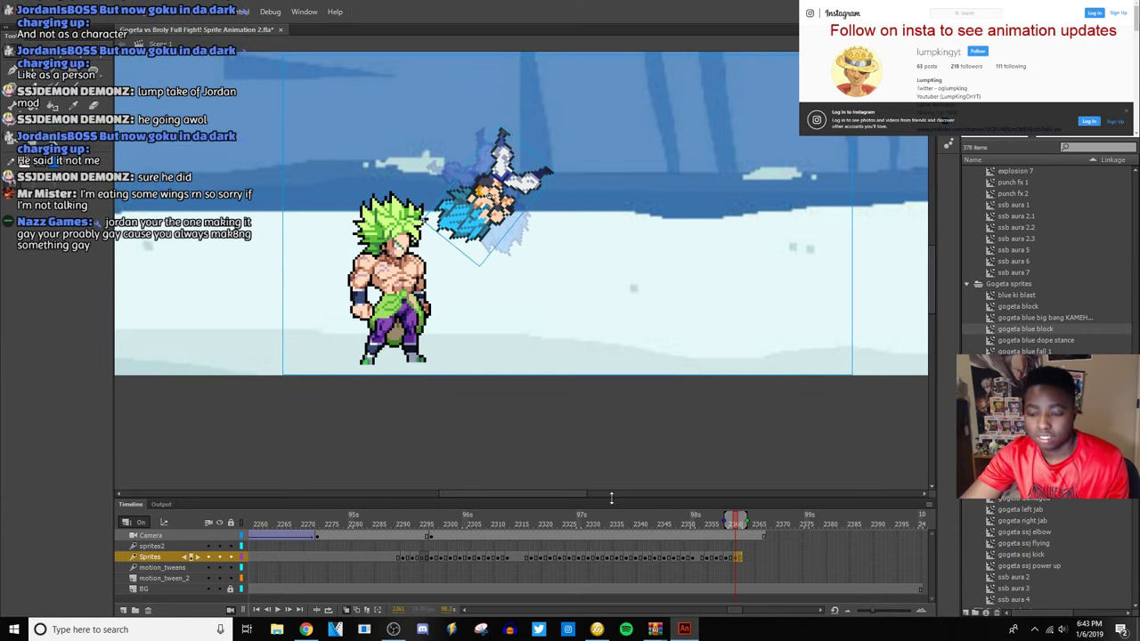
# Add a keyframe at frame 2363, rotate Gogeta clockwise so his head rises above Broly, and move him closer to Broly.
pyautogui.click(746, 557)
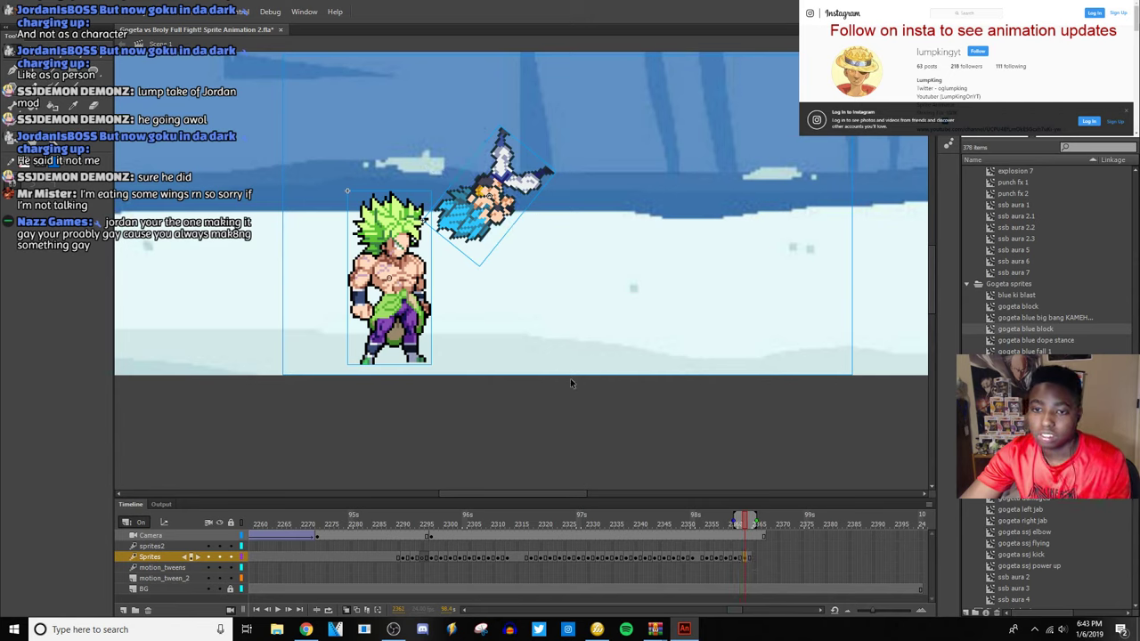
pyautogui.click(504, 217)
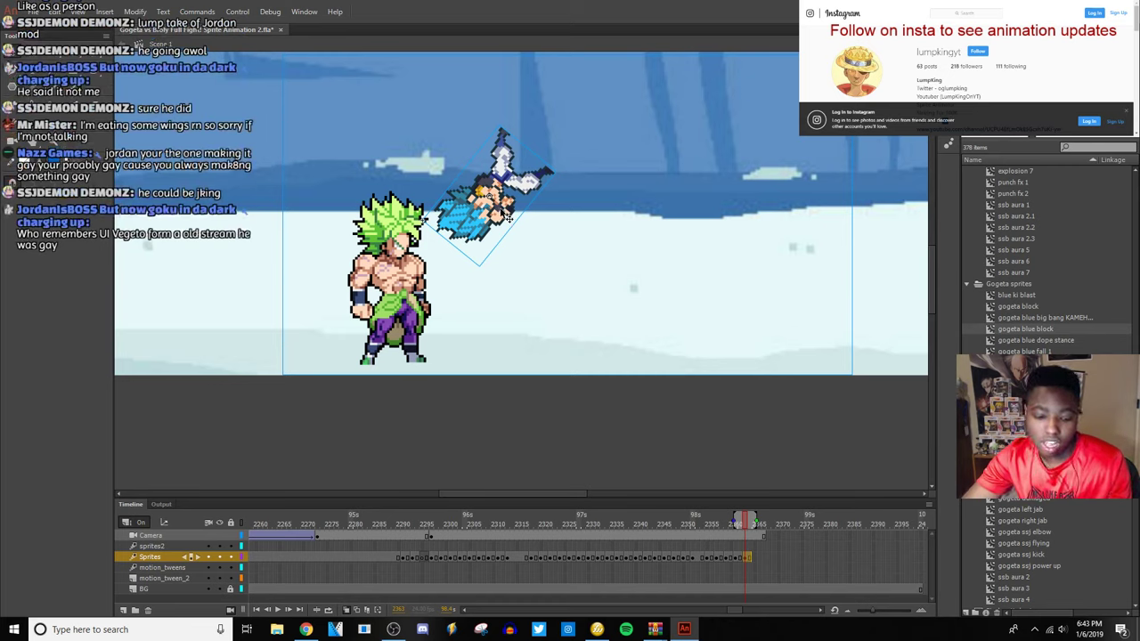
pyautogui.press('q')
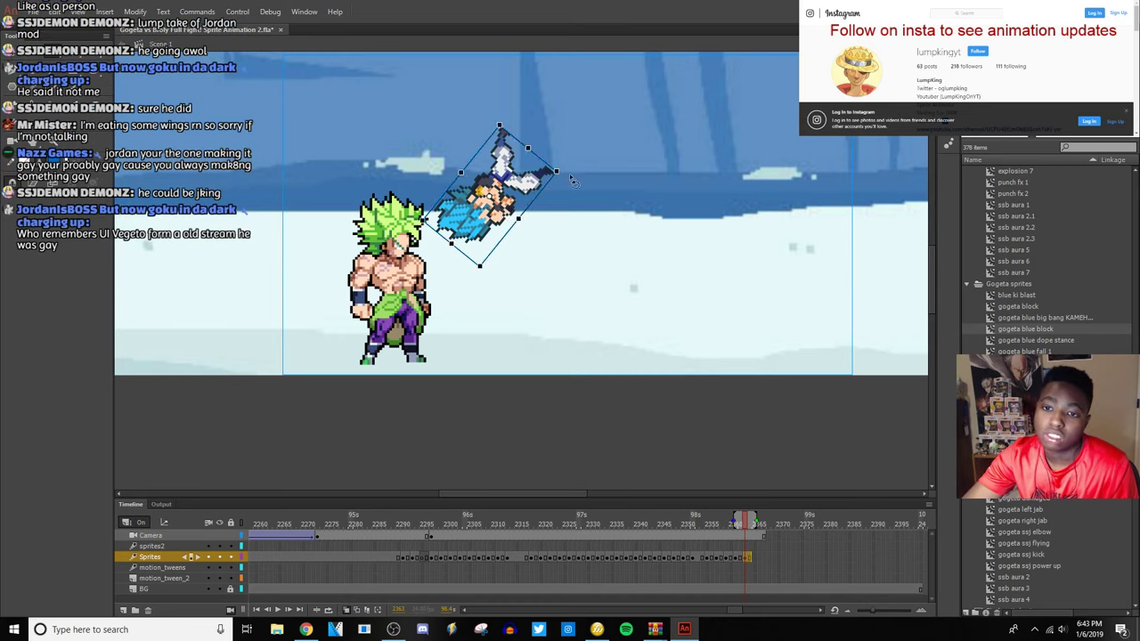
pyautogui.moveTo(574, 181); pyautogui.dragTo(561, 305)
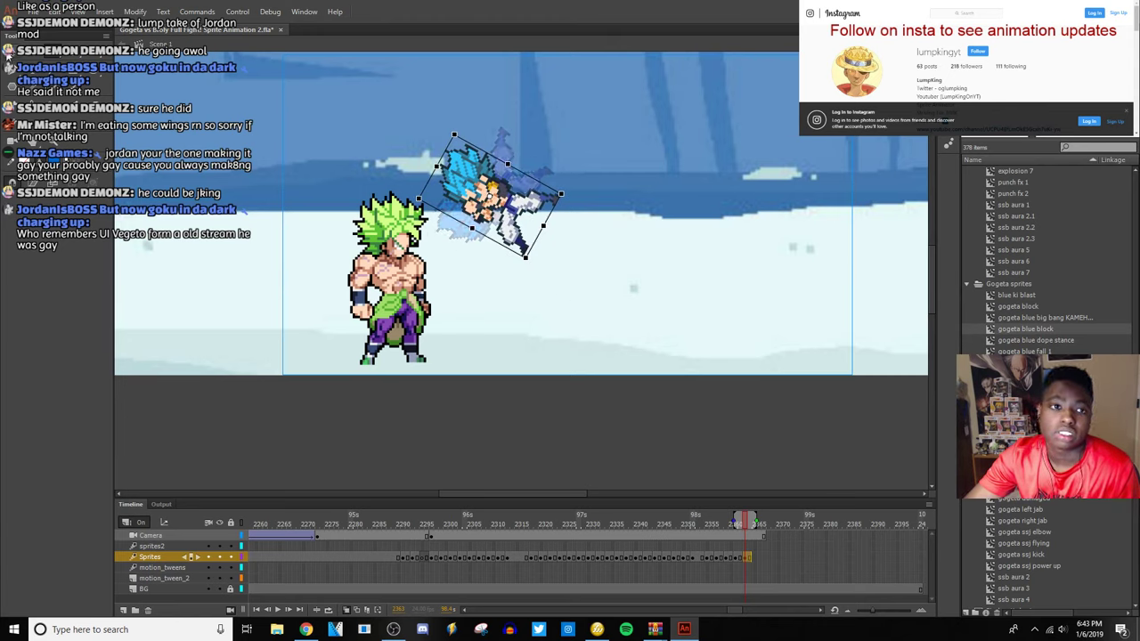
pyautogui.moveTo(497, 209); pyautogui.dragTo(465, 207)
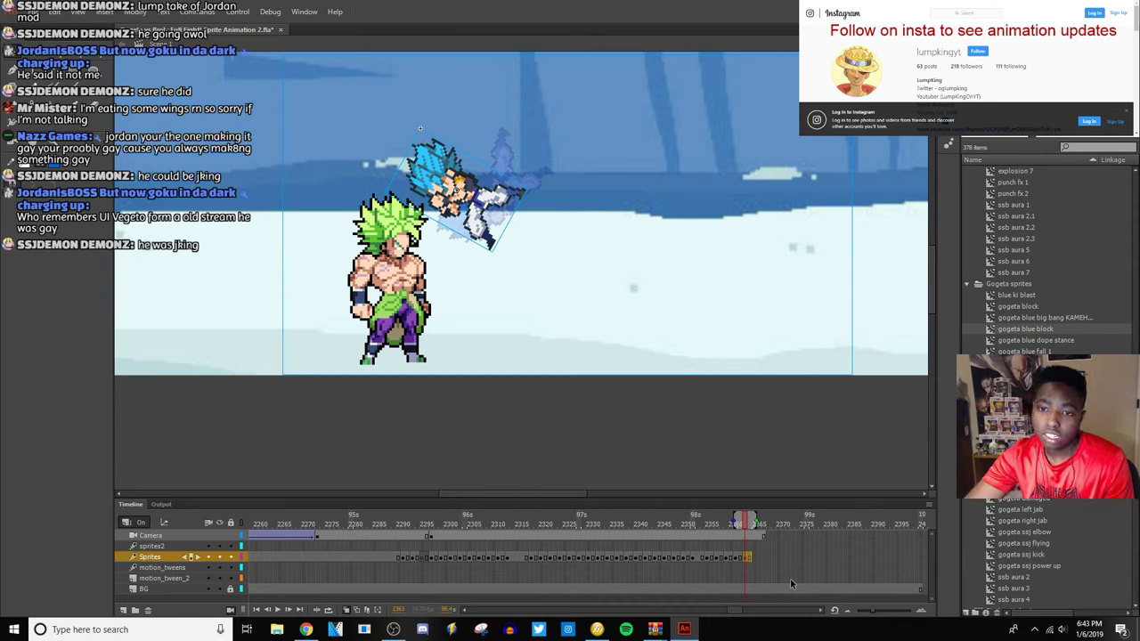
# Play back Gogeta's jump and flip, and extend the Camera layer from frame 2367 to about frame 2390.
pyautogui.click(654, 558)
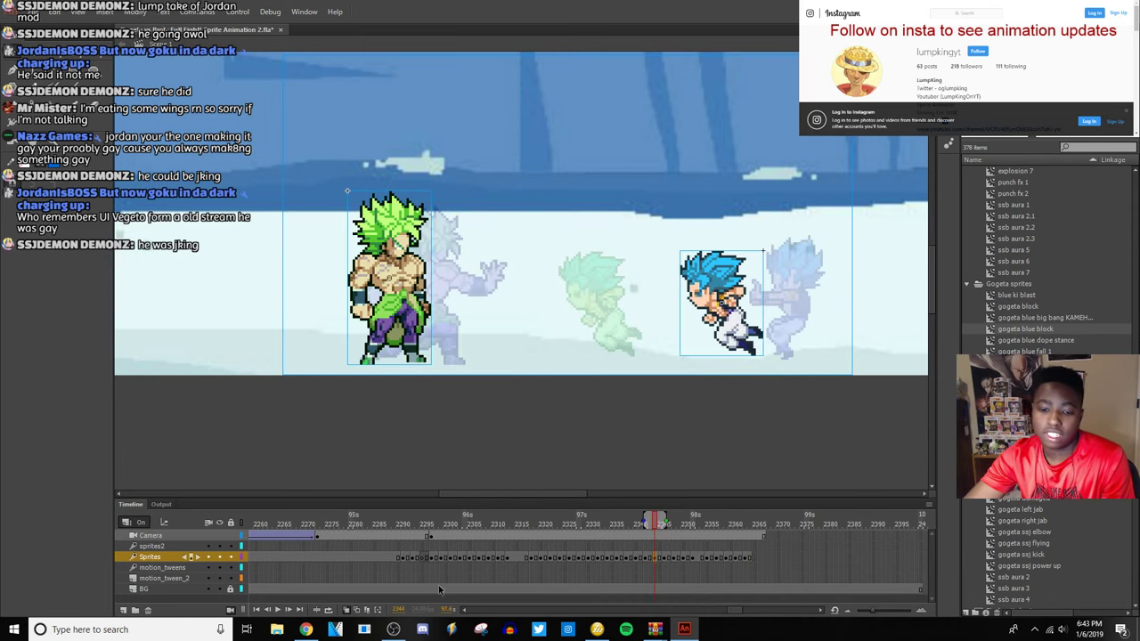
pyautogui.click(277, 610)
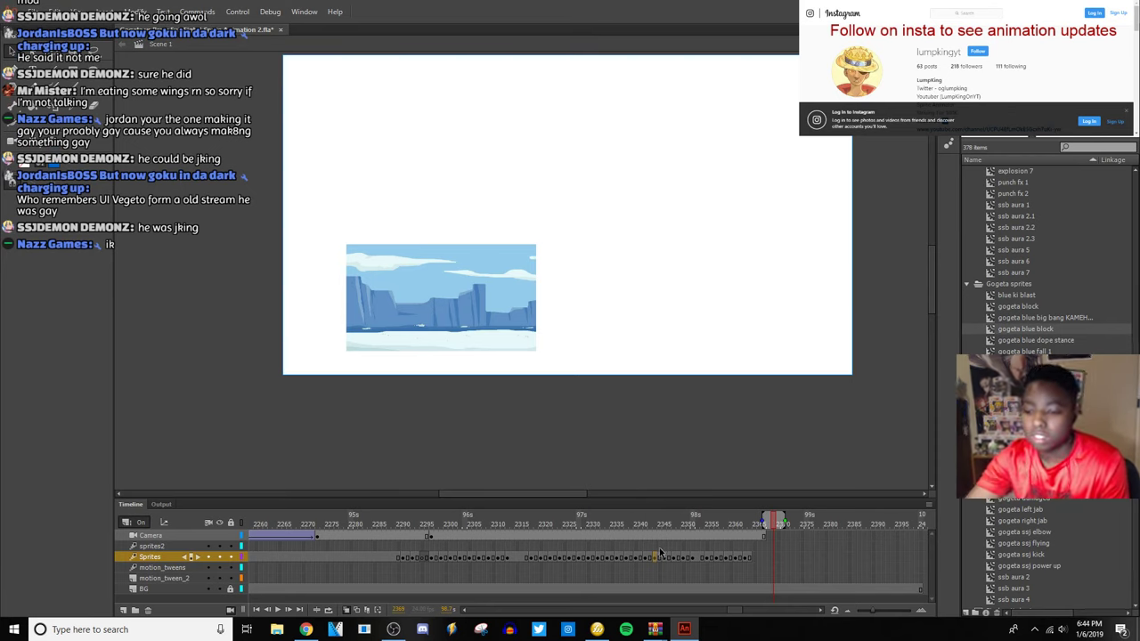
pyautogui.click(764, 540)
pyautogui.click(764, 536)
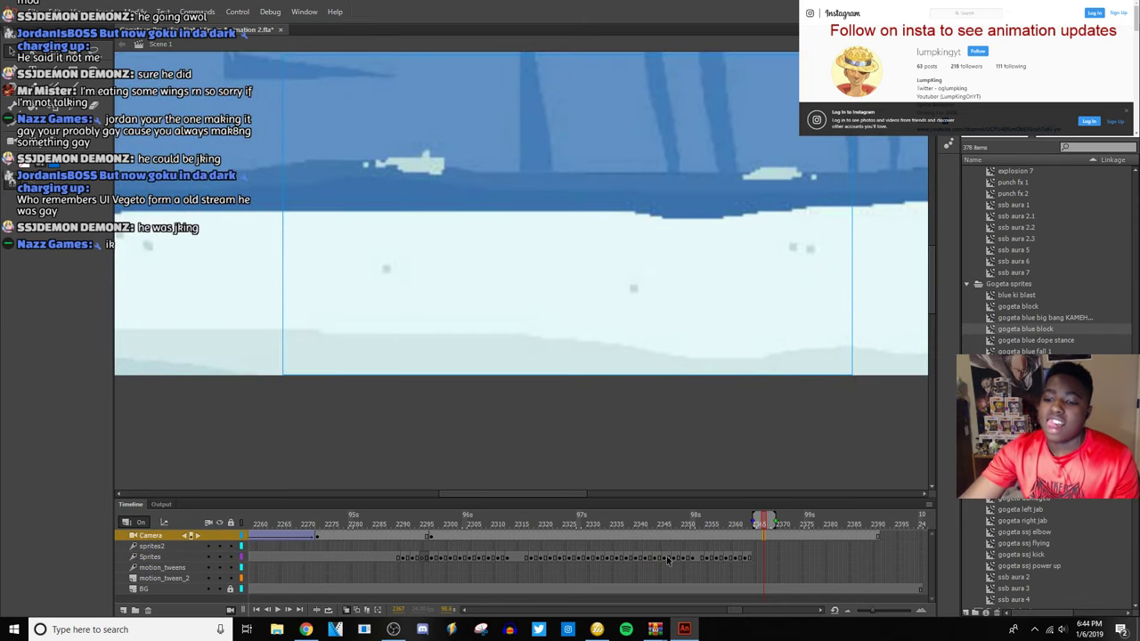
# Play the fight from an earlier Sprites keyframe to review the whole flip, and return to Gogeta's upside-down pose at frame 2359.
pyautogui.click(561, 558)
pyautogui.click(277, 610)
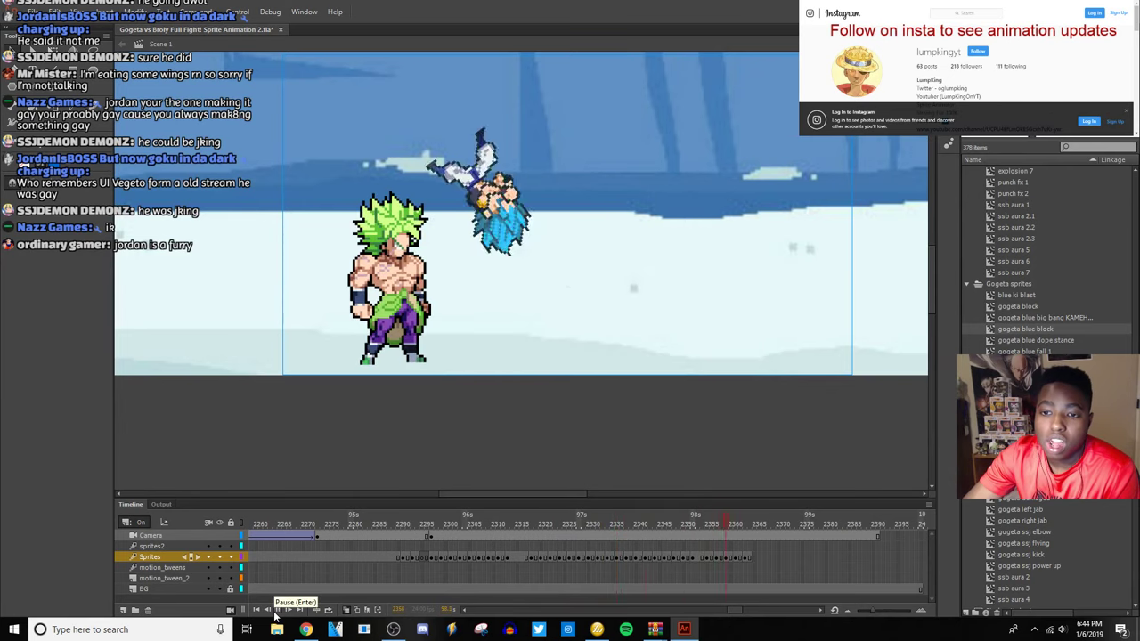
pyautogui.click(277, 610)
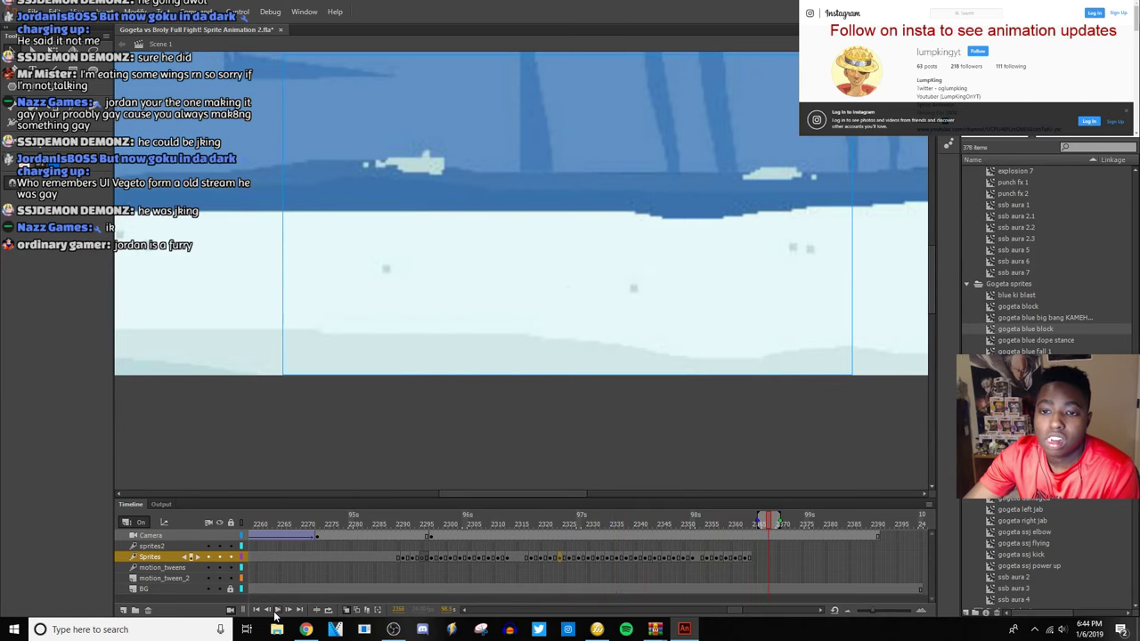
pyautogui.click(728, 558)
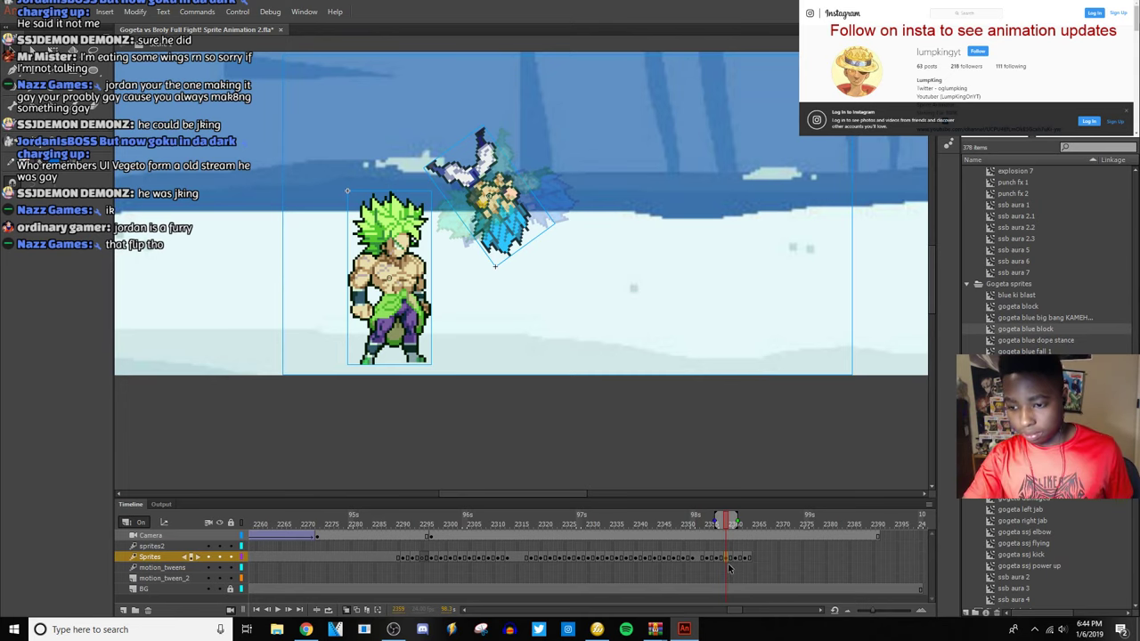
# Remove the extra held frames in Gogeta's flip on the Sprites layer from frame 2356 onward, so each pose lasts one frame.
pyautogui.click(713, 560)
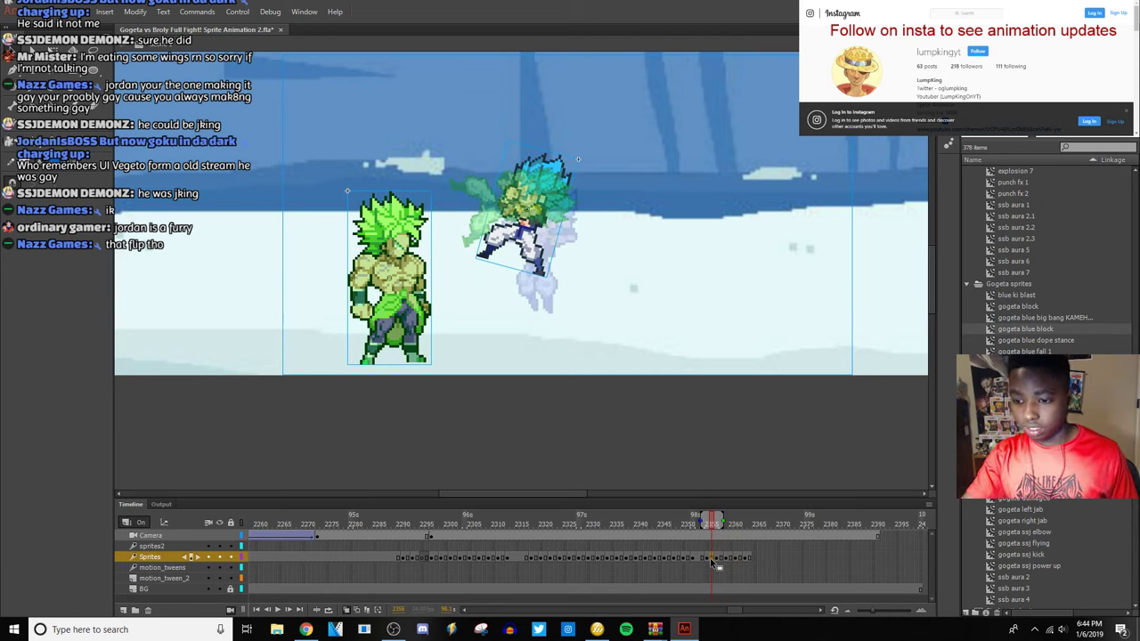
pyautogui.rightClick(711, 559)
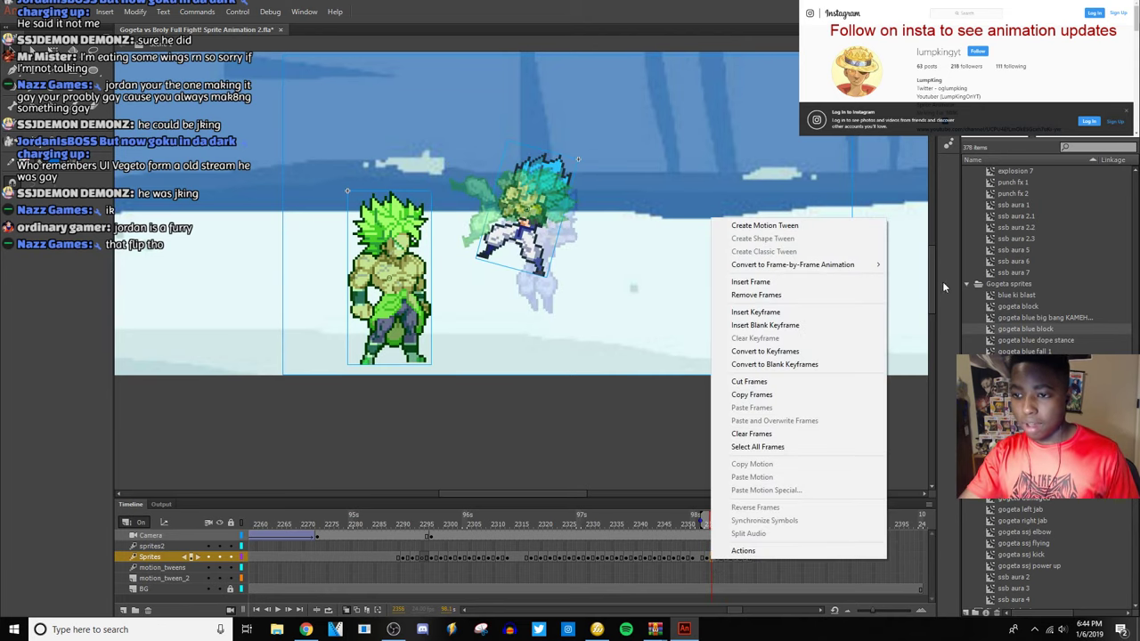
pyautogui.click(820, 296)
pyautogui.rightClick(720, 559)
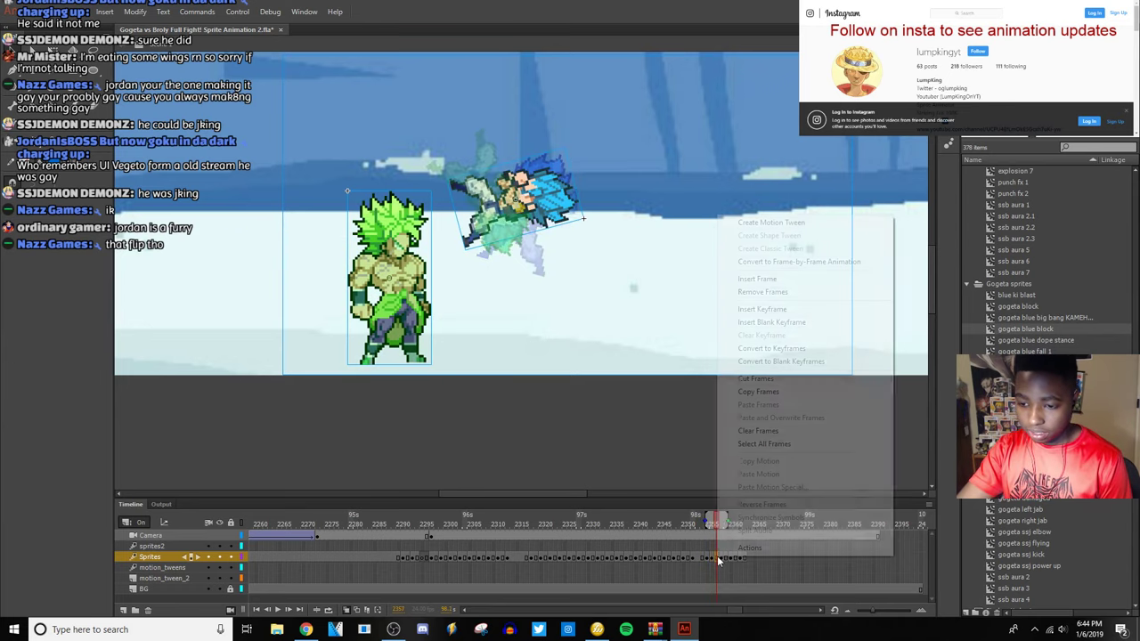
pyautogui.click(762, 292)
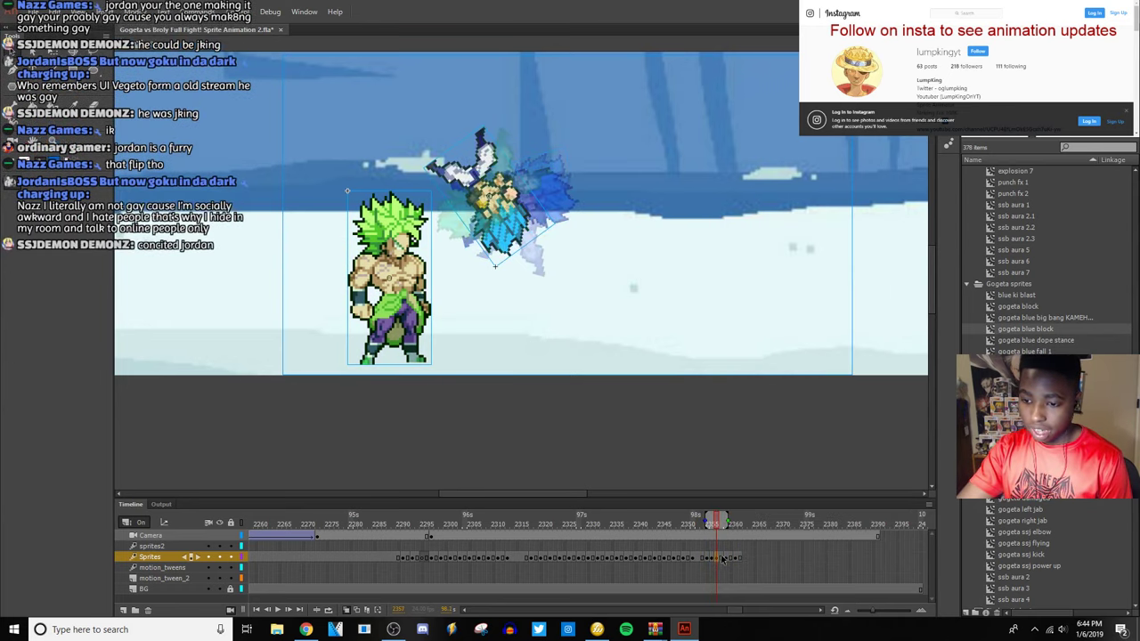
pyautogui.rightClick(721, 559)
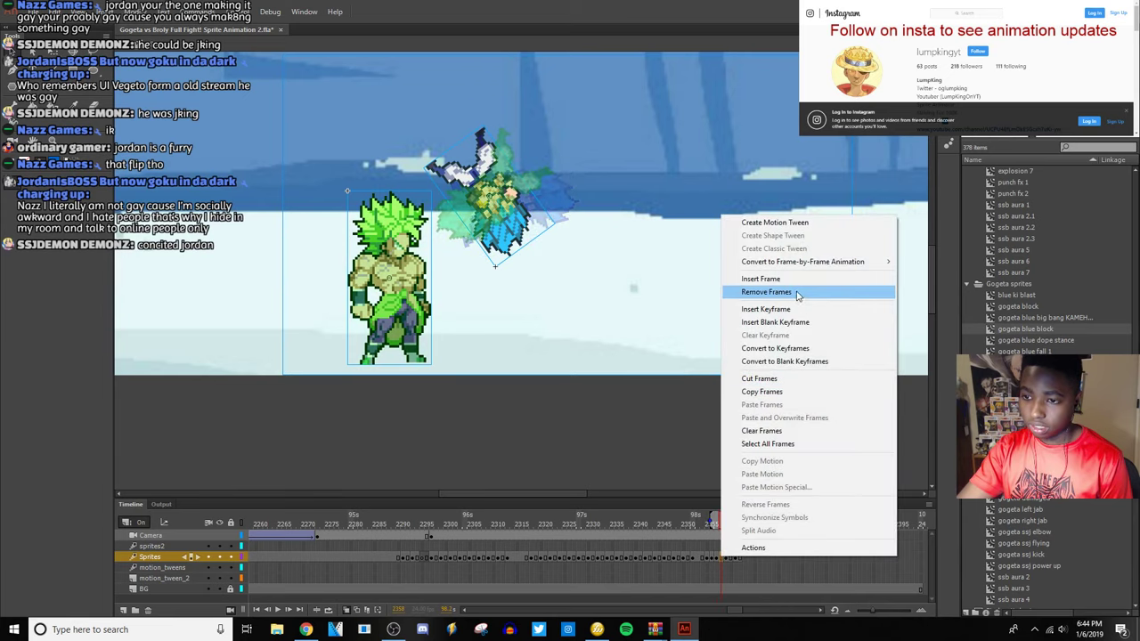
pyautogui.click(762, 293)
pyautogui.rightClick(725, 559)
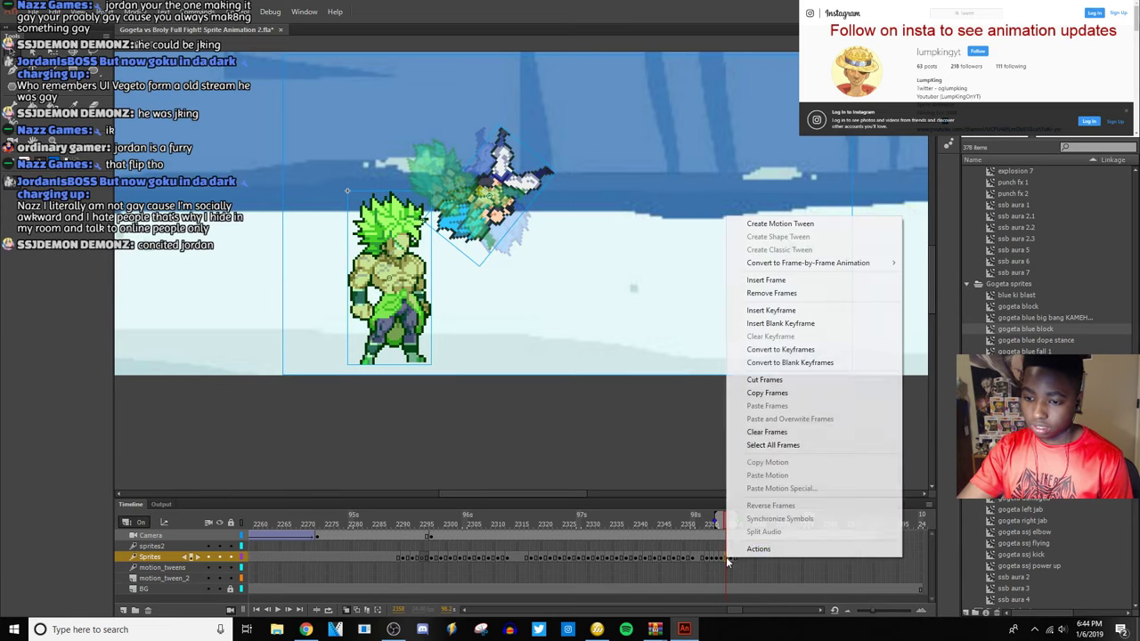
pyautogui.click(764, 294)
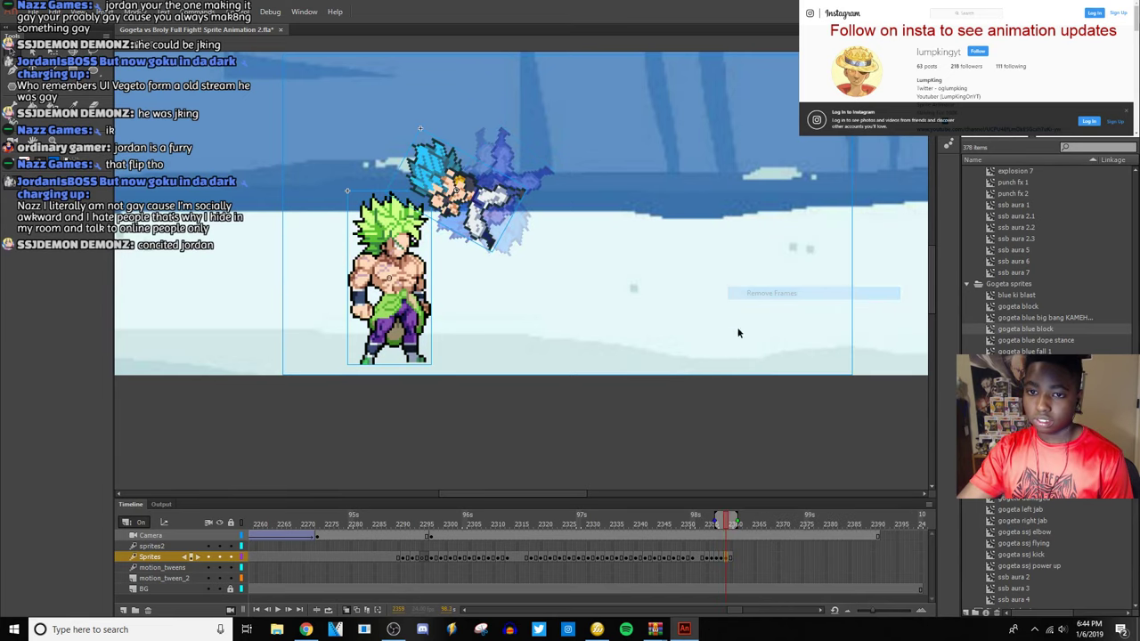
pyautogui.rightClick(731, 559)
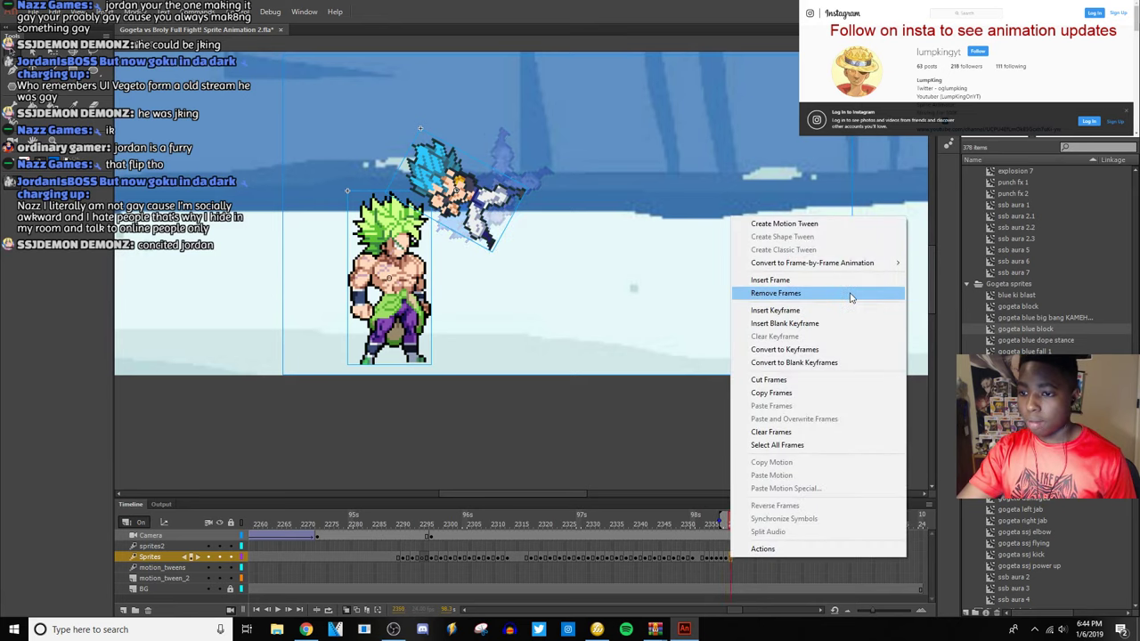
pyautogui.click(851, 294)
# Play the fight from Sprites keyframes 2344 and 2324 to review the speed of Gogeta's flip.
pyautogui.click(656, 561)
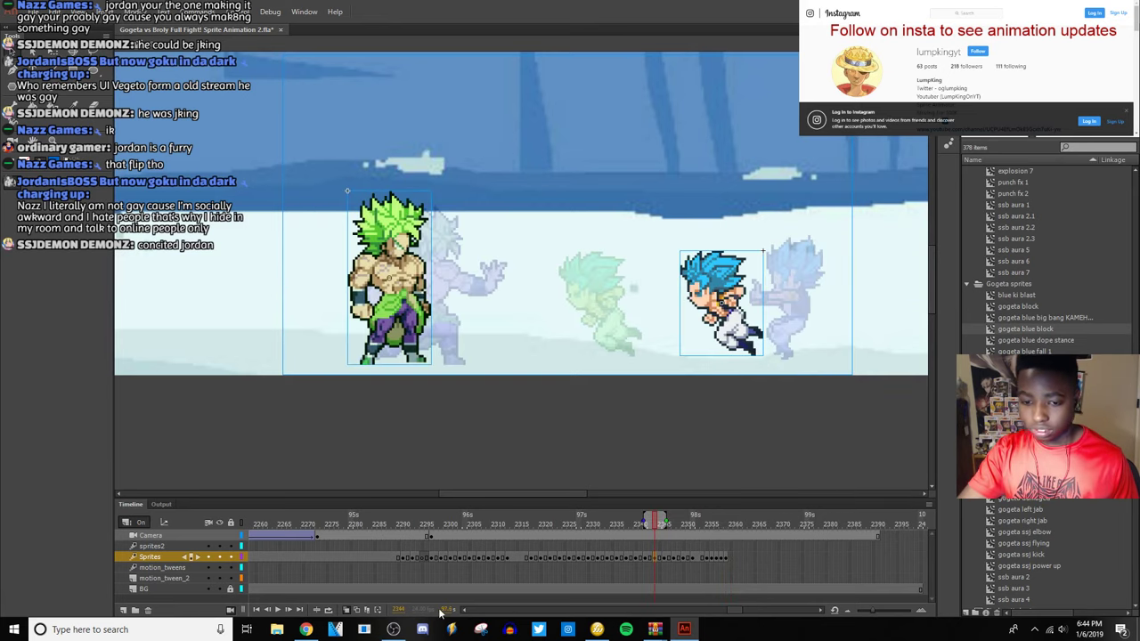
pyautogui.click(280, 612)
pyautogui.click(279, 611)
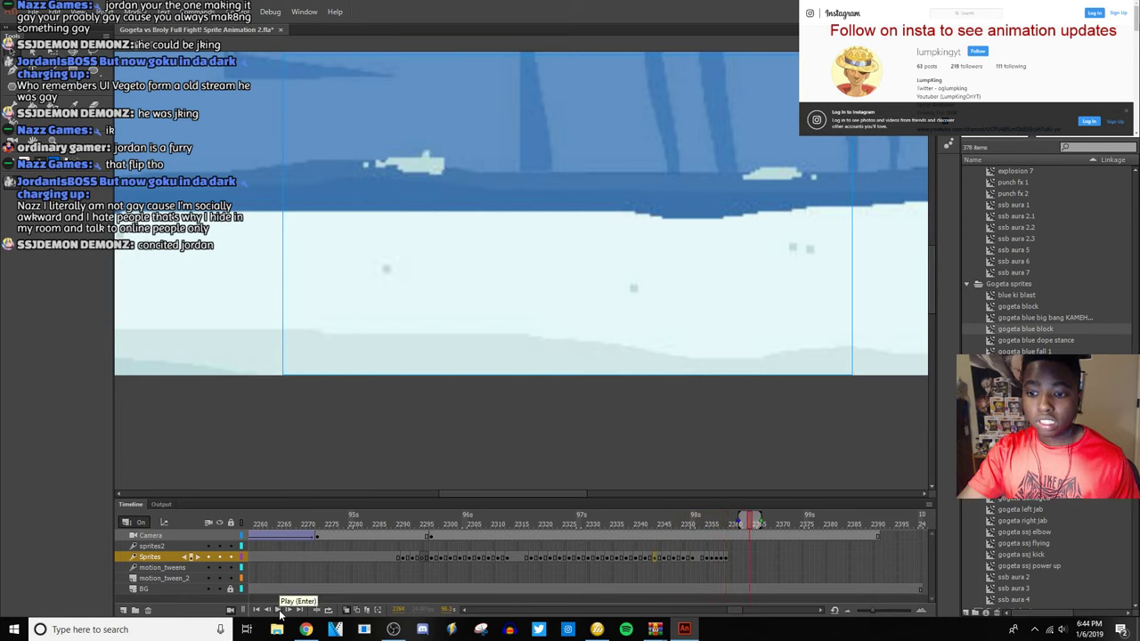
pyautogui.click(709, 558)
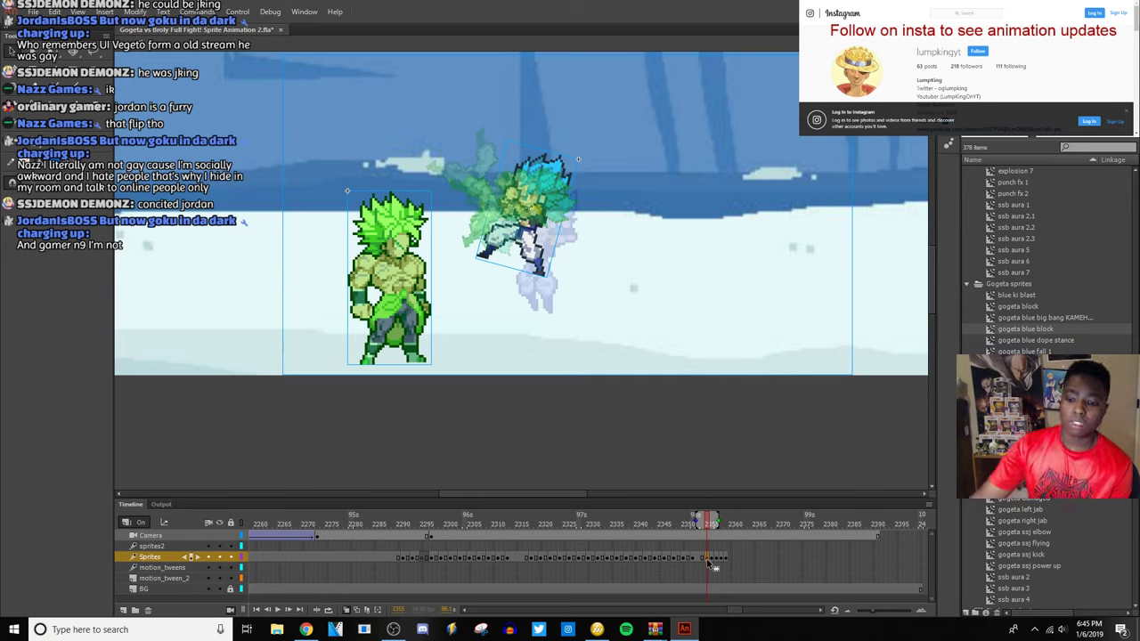
pyautogui.click(560, 558)
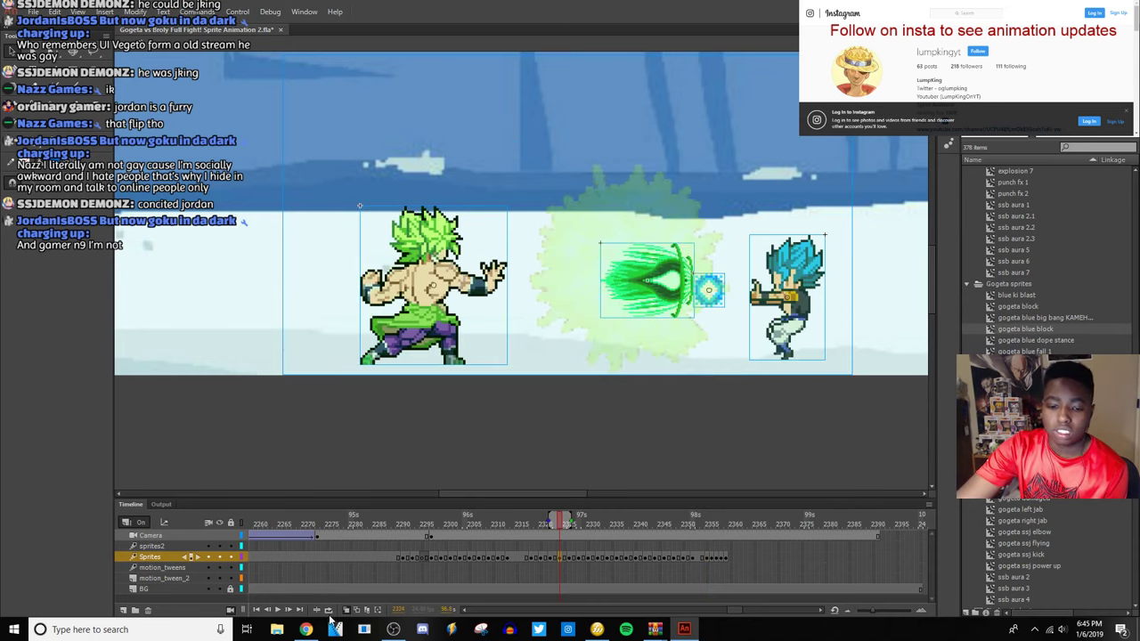
pyautogui.click(278, 610)
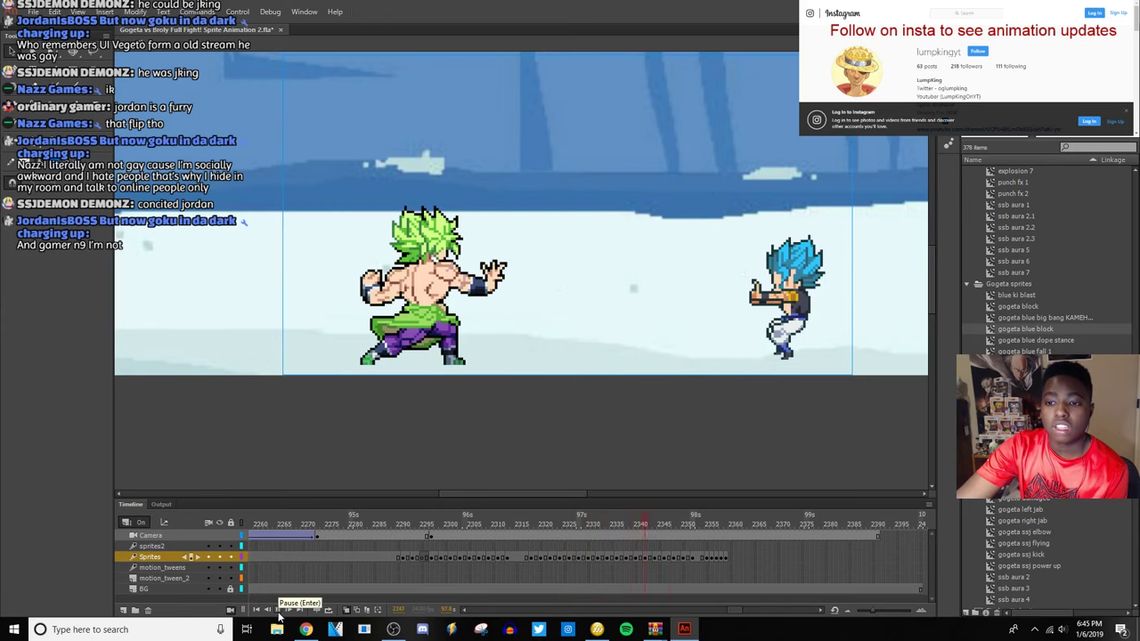
pyautogui.click(278, 610)
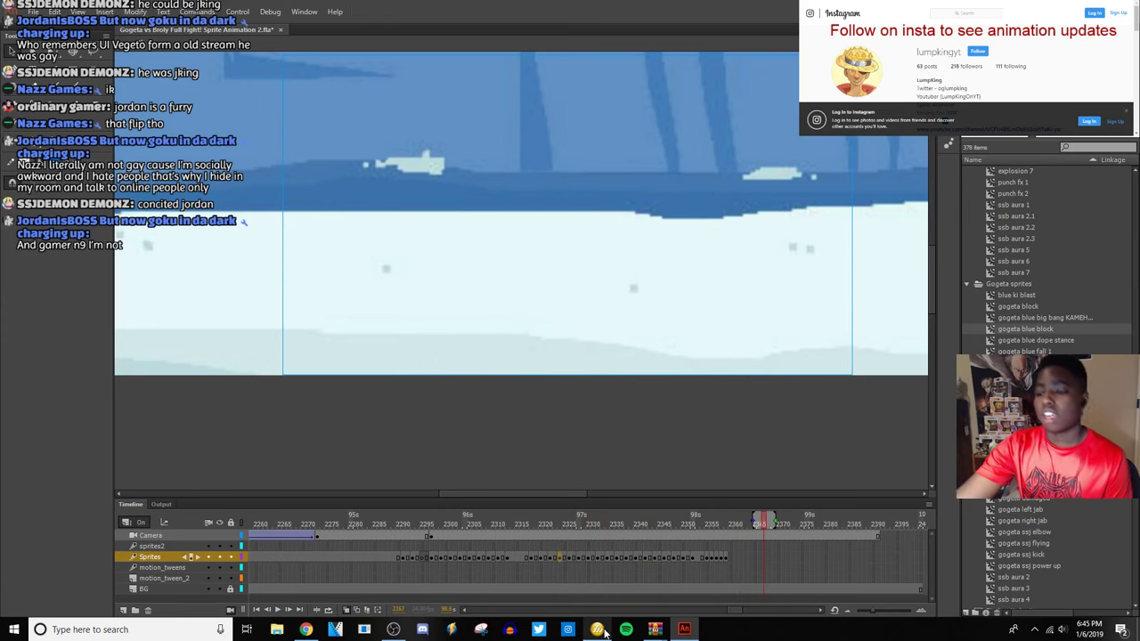
pyautogui.moveTo(655, 630)
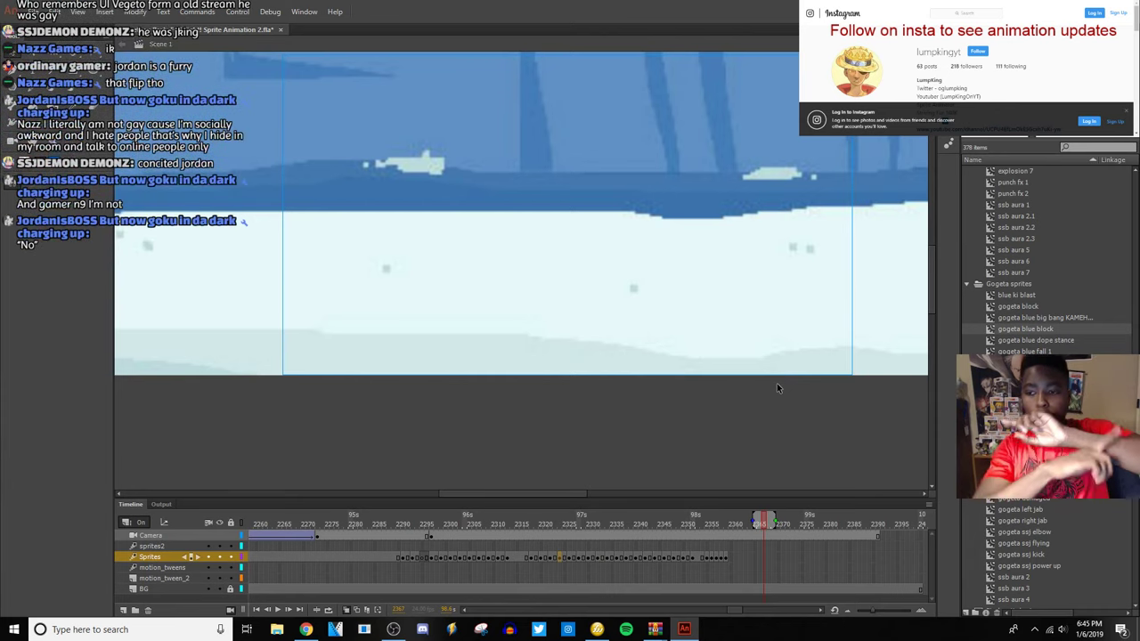
# At frame 2356, rotate Gogeta clockwise so his head tilts down towards the ground.
pyautogui.click(705, 558)
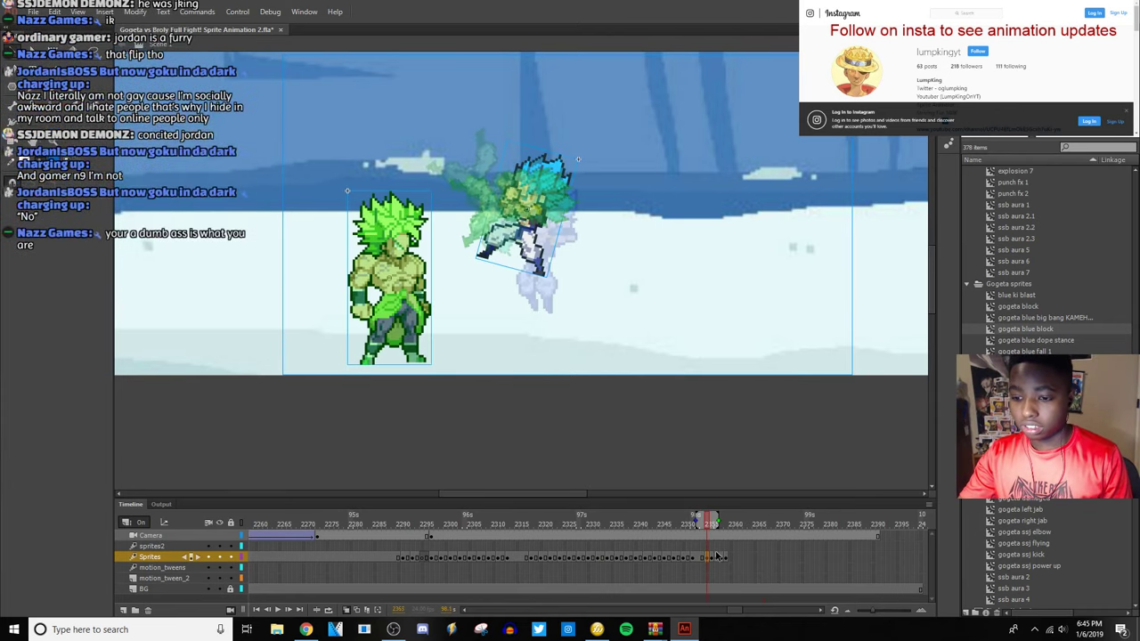
pyautogui.click(714, 558)
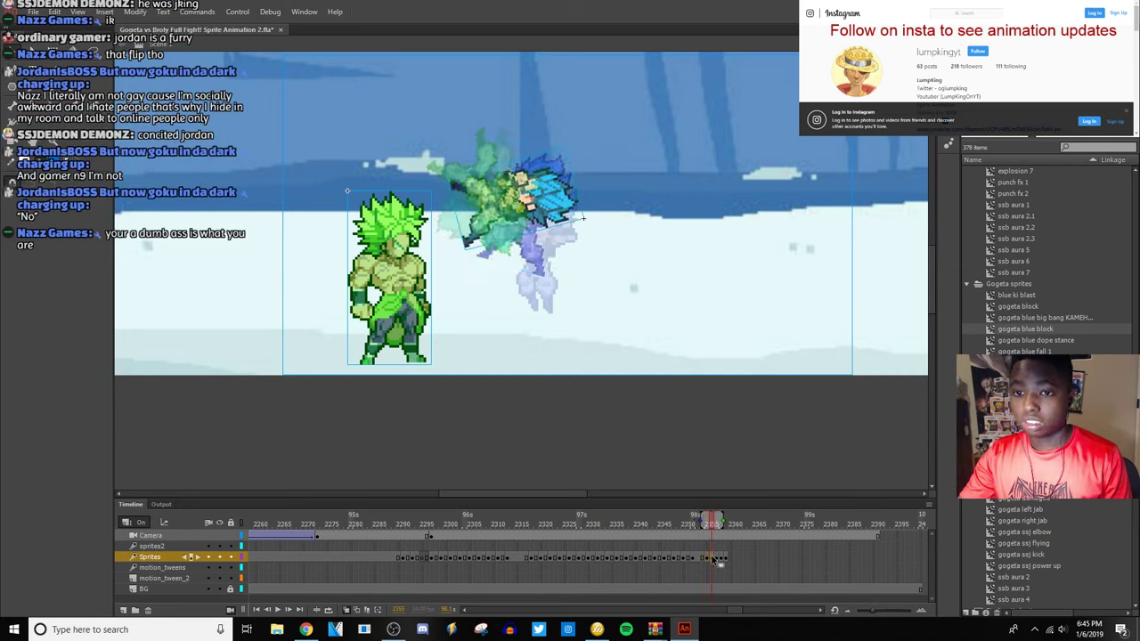
pyautogui.keyDown('shift'); pyautogui.click(554, 274); pyautogui.keyUp('shift')
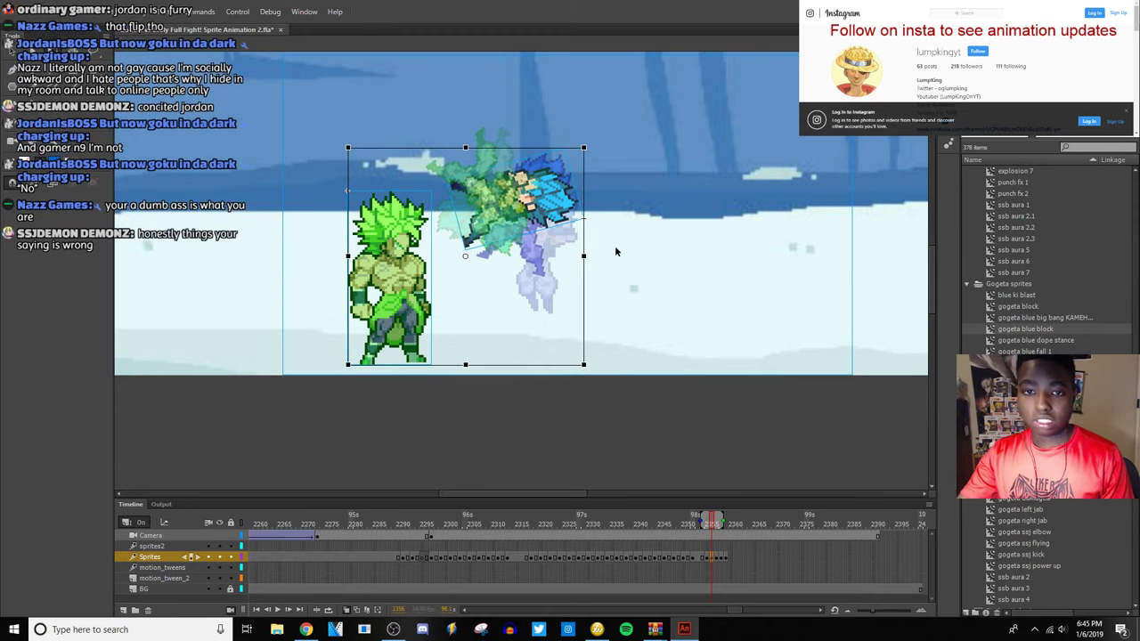
pyautogui.press('v')
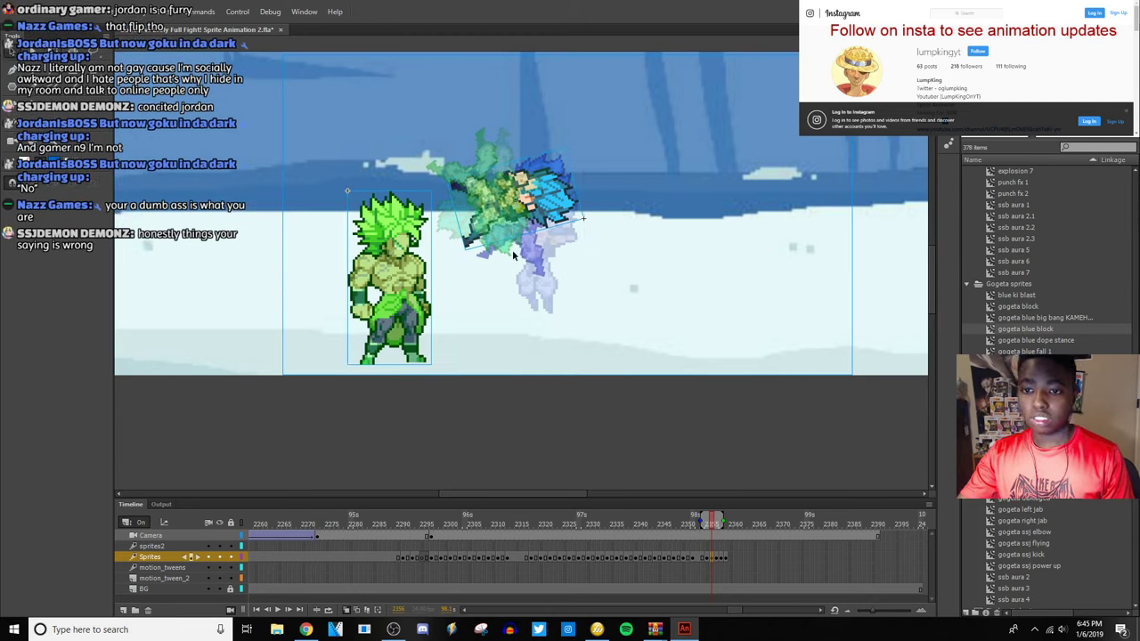
pyautogui.click(508, 223)
pyautogui.press('q')
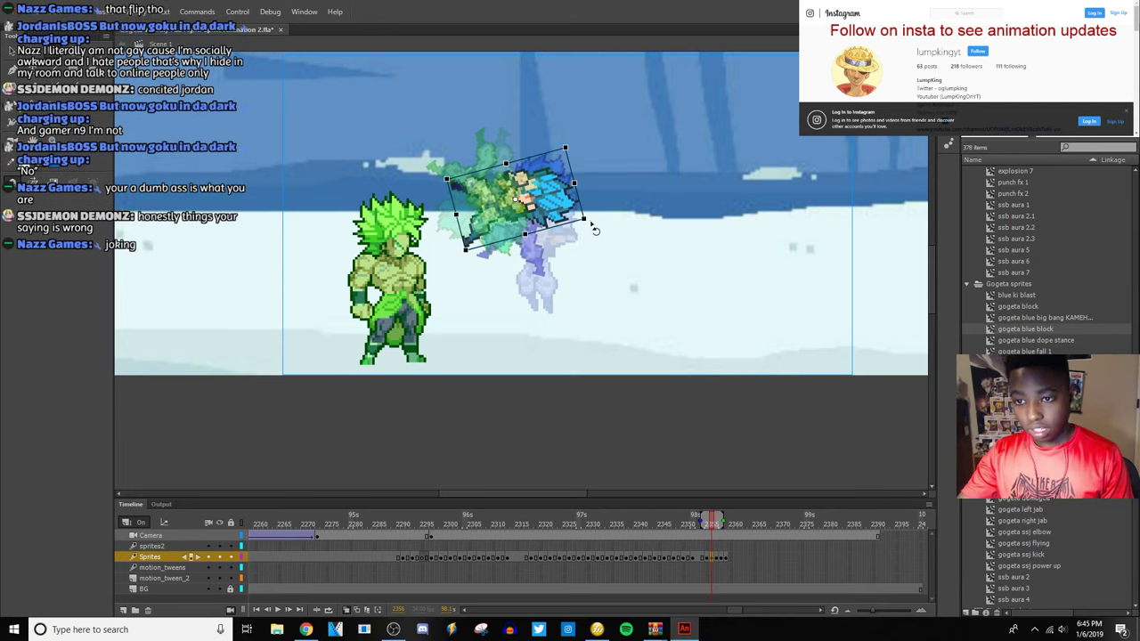
pyautogui.moveTo(595, 230); pyautogui.dragTo(561, 269)
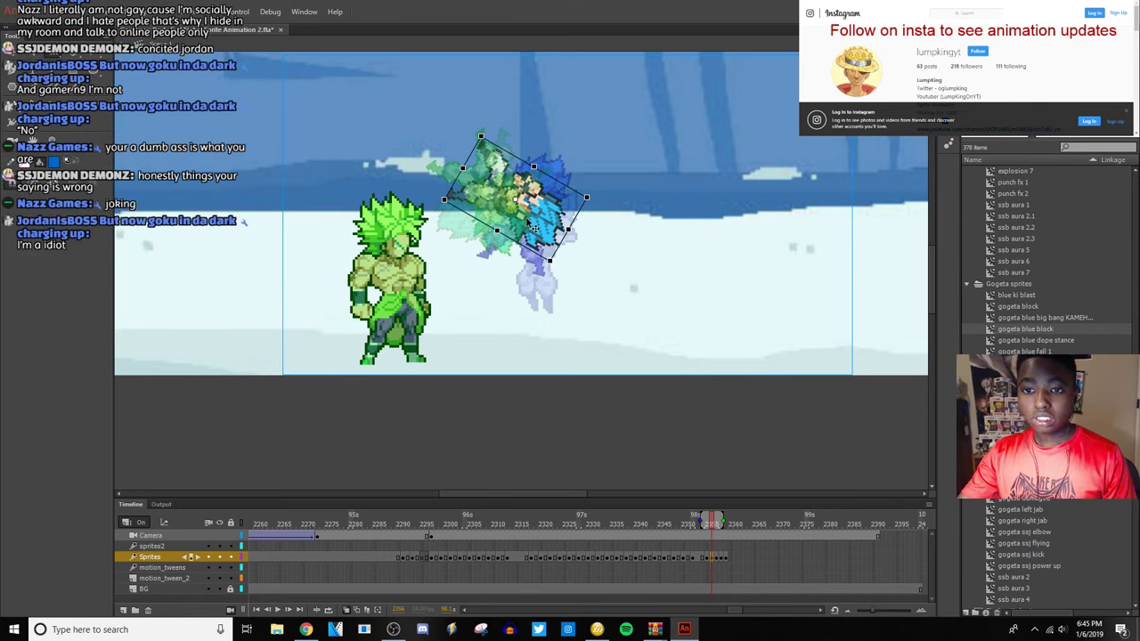
pyautogui.click(641, 466)
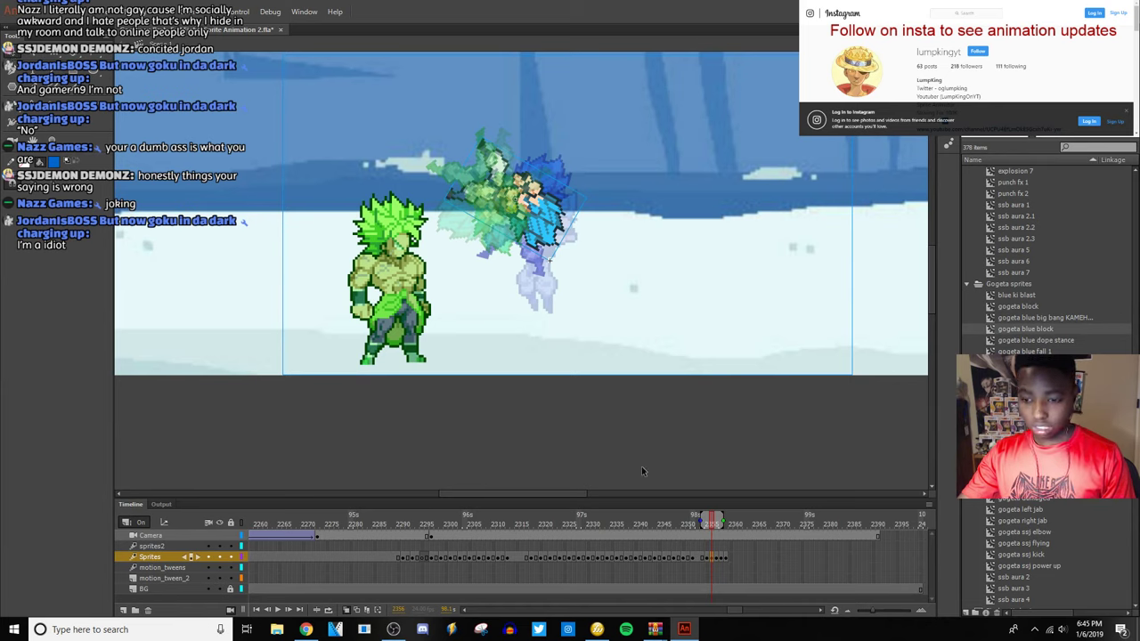
# At frame 2357, move Gogeta slightly away from Broly and rotate him clockwise until he is upside down.
pyautogui.click(720, 558)
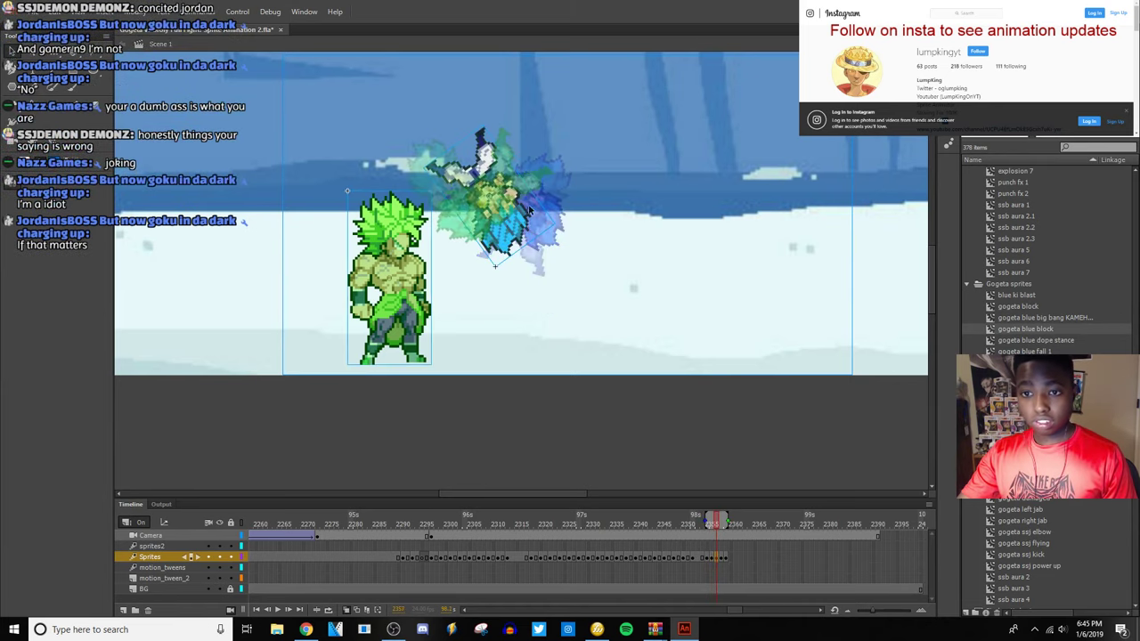
pyautogui.click(512, 220)
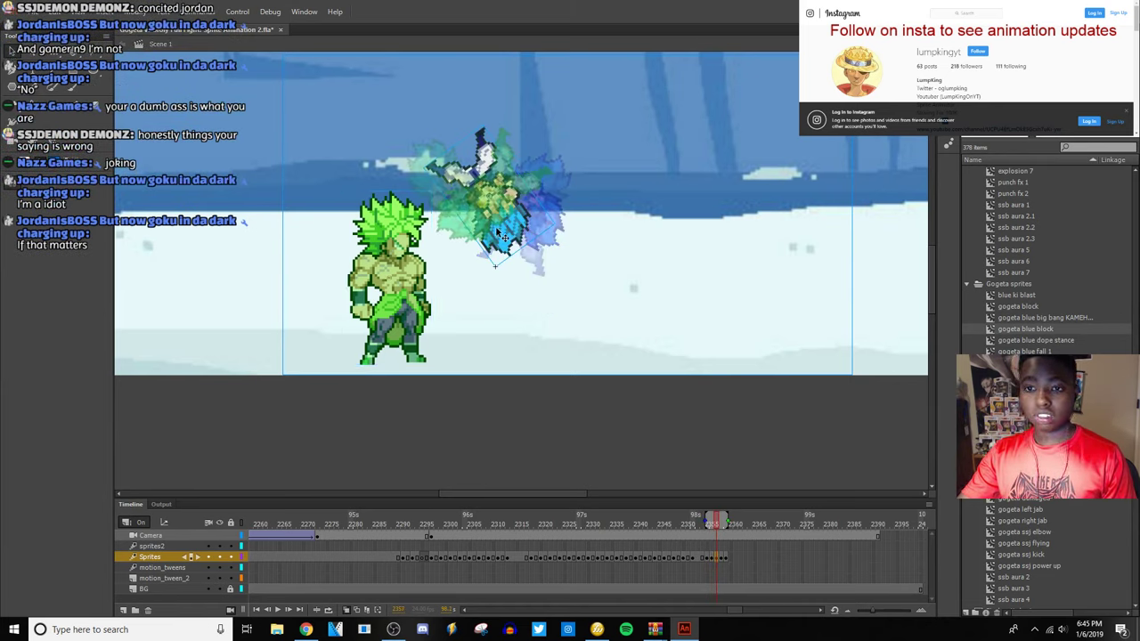
pyautogui.hotkey('ctrl', 'z')
pyautogui.moveTo(506, 223); pyautogui.dragTo(529, 230)
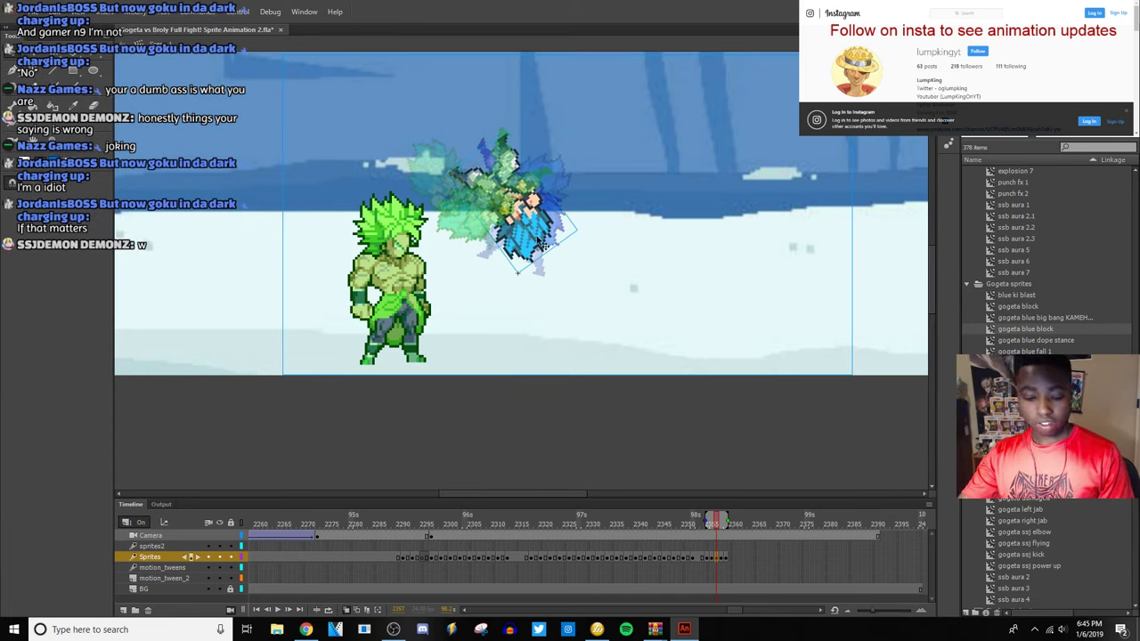
pyautogui.moveTo(586, 237); pyautogui.dragTo(533, 269)
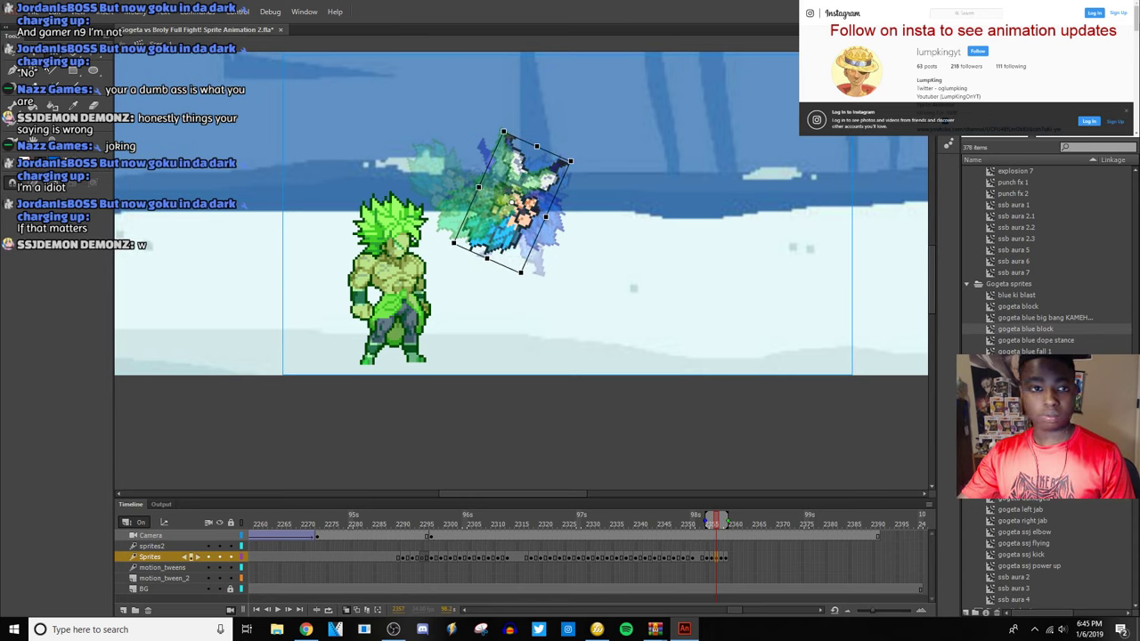
pyautogui.press('v')
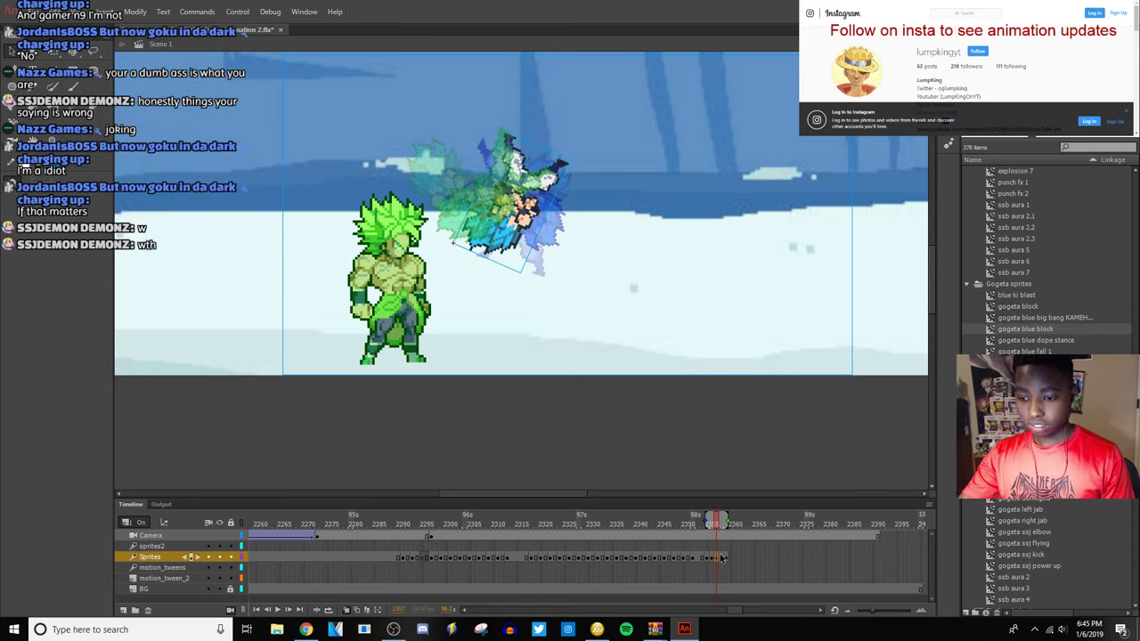
# At frame 2358, move Gogeta away from Broly, rotate him clockwise until his head points up, and shift him slightly up and left.
pyautogui.press('.')
pyautogui.click(582, 281)
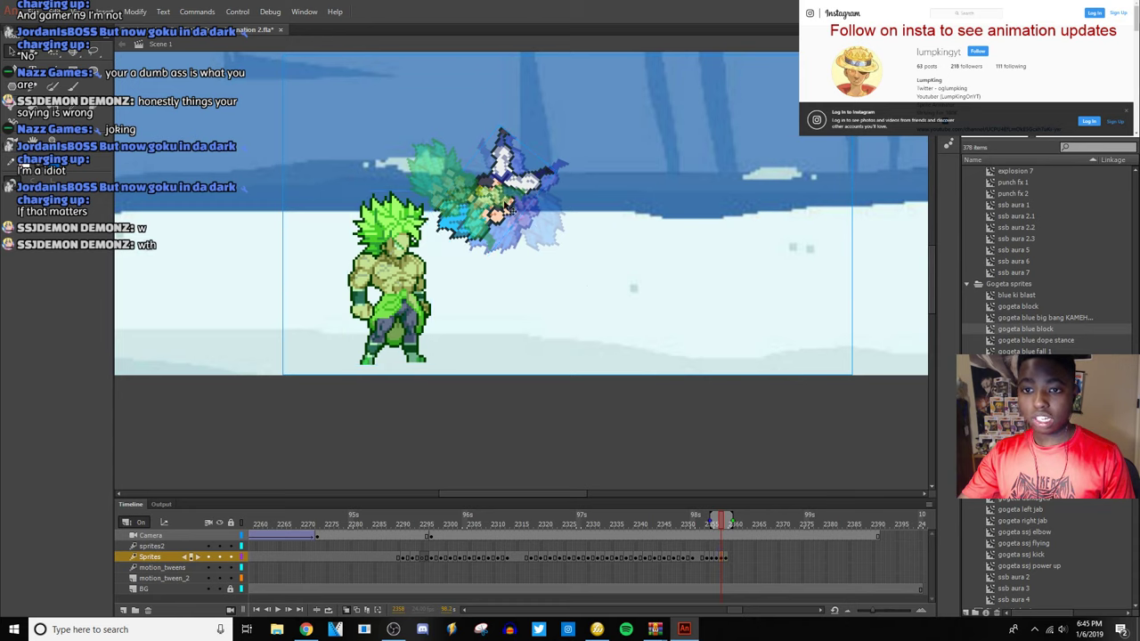
pyautogui.moveTo(506, 206); pyautogui.dragTo(452, 230)
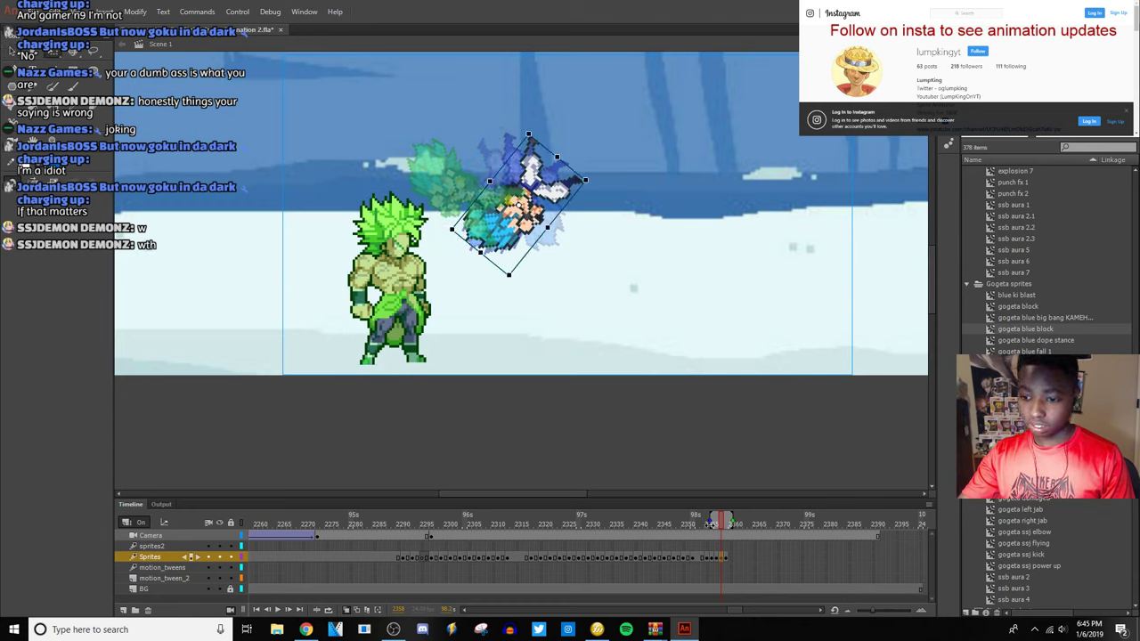
pyautogui.click(720, 523)
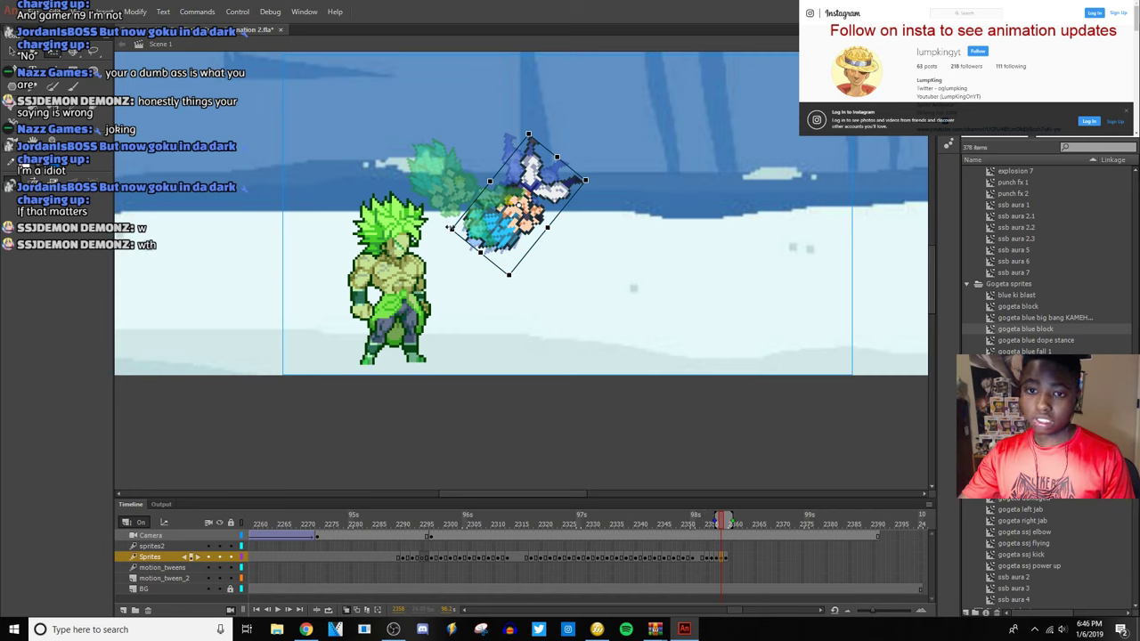
pyautogui.moveTo(450, 231); pyautogui.dragTo(520, 127)
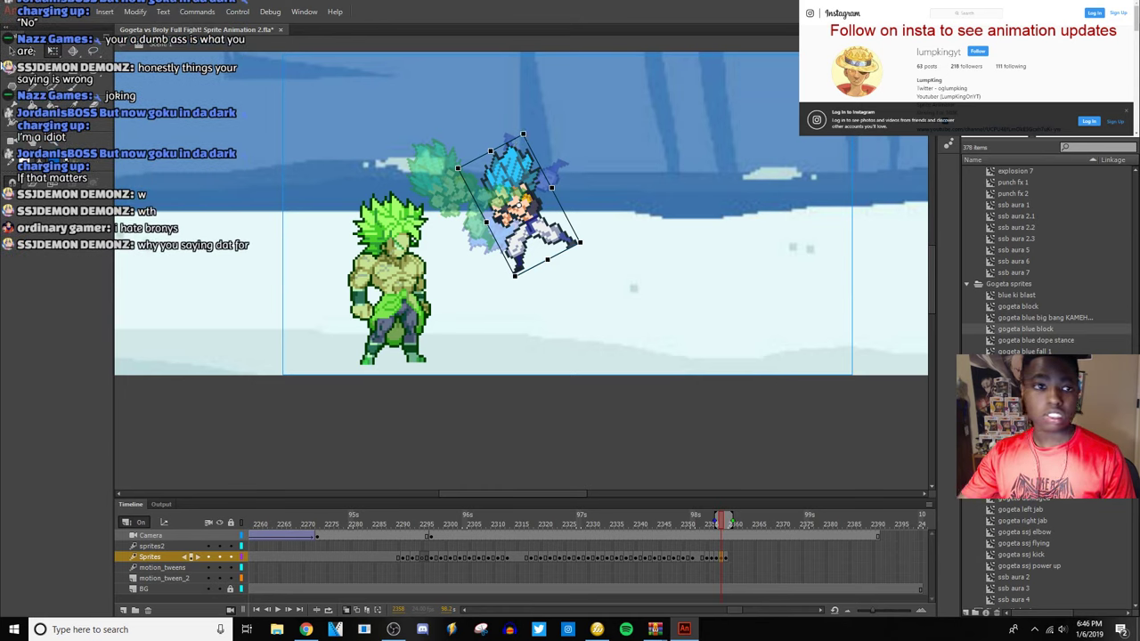
pyautogui.press('v')
pyautogui.moveTo(531, 229); pyautogui.dragTo(523, 218)
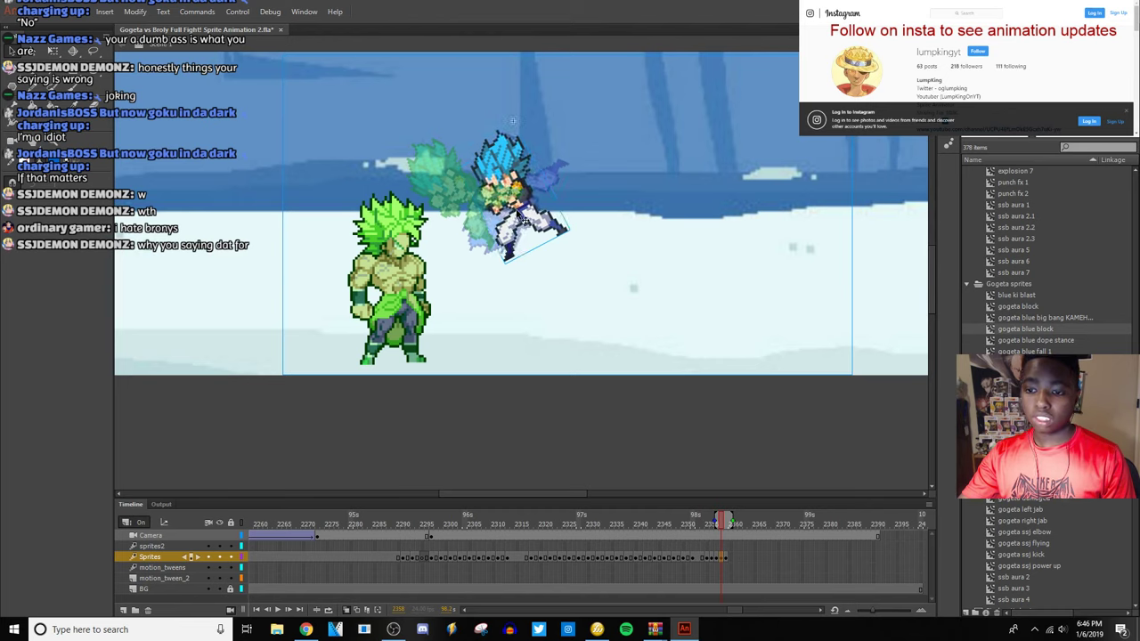
# At frame 2359, move Gogeta away from Broly so he overlaps his pose from the previous frame.
pyautogui.click(728, 558)
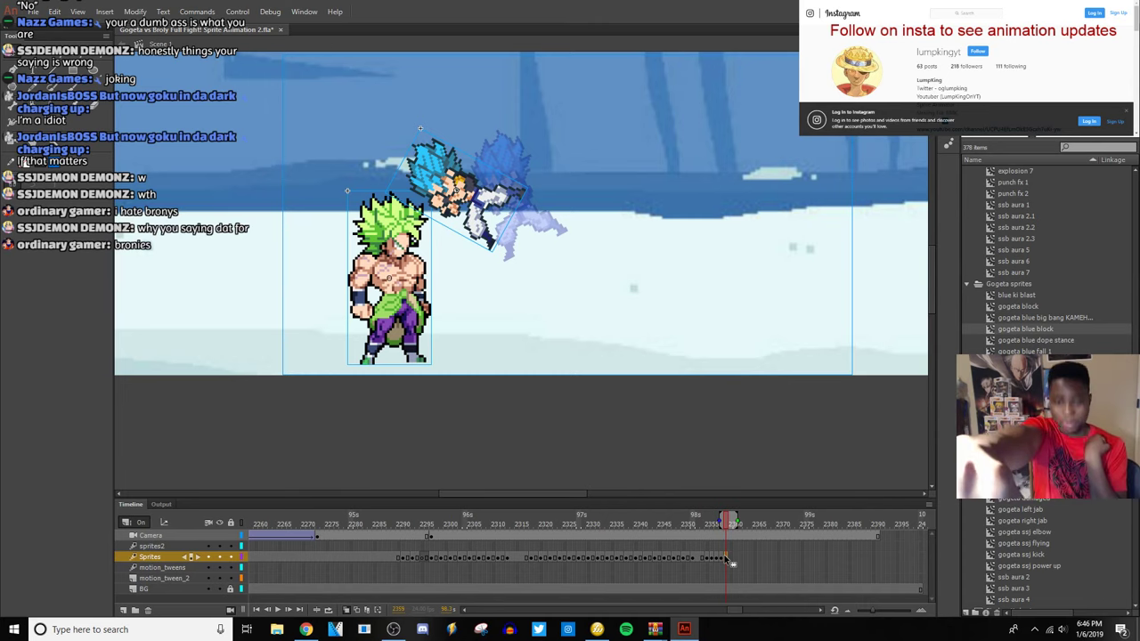
pyautogui.click(595, 336)
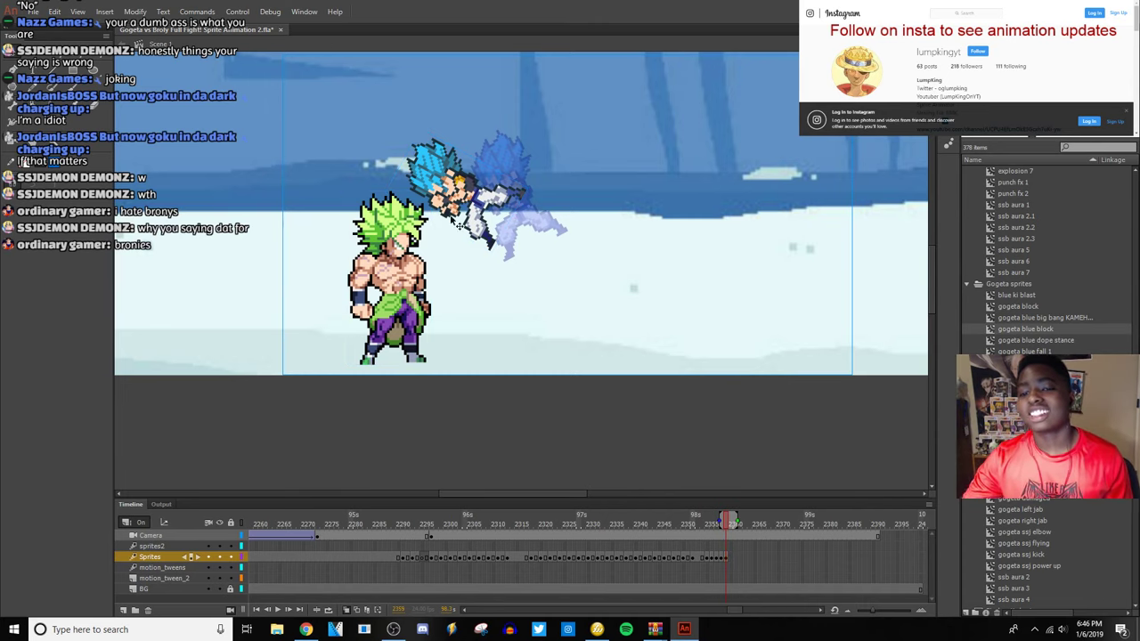
pyautogui.moveTo(465, 211); pyautogui.dragTo(525, 217)
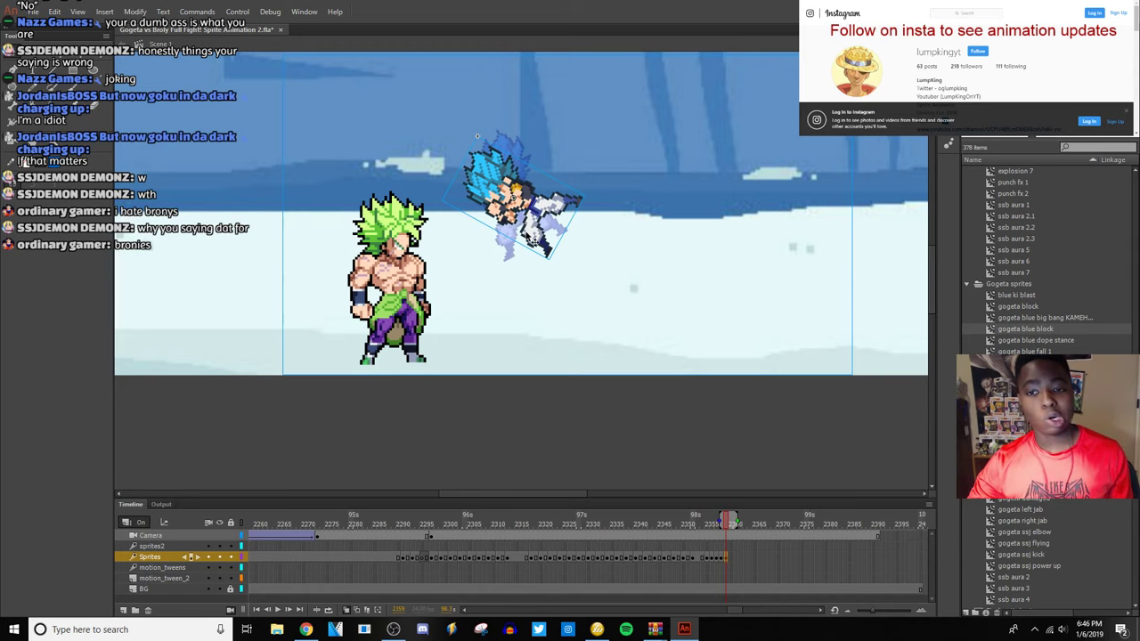
# Play back Gogeta's approach and mid-air flip twice, starting around frames 2346 and 2347.
pyautogui.click(666, 557)
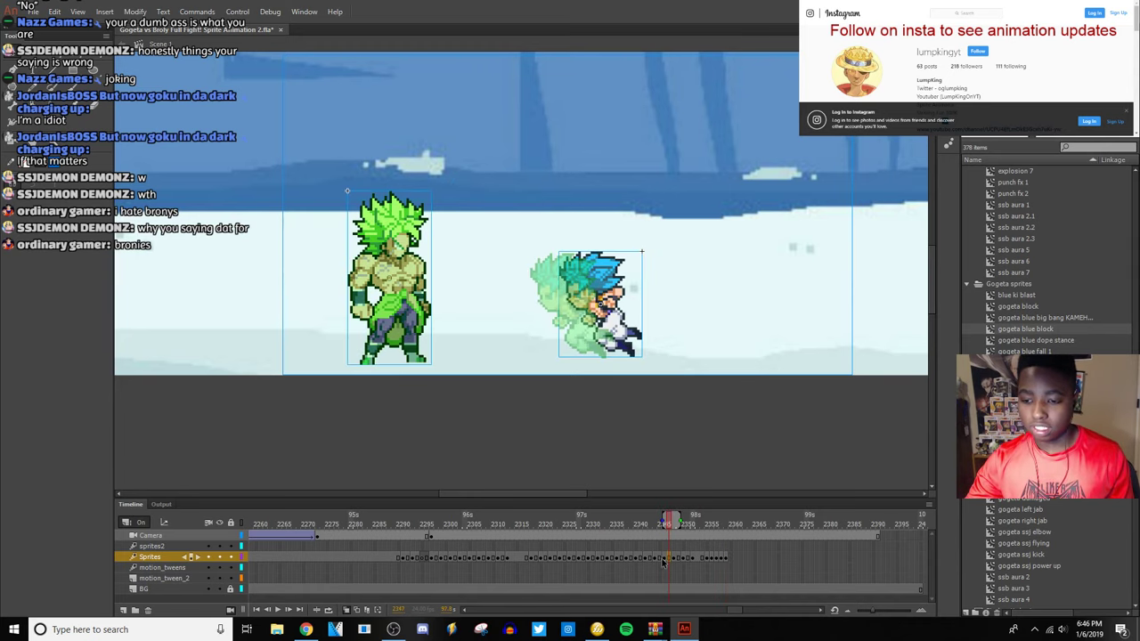
pyautogui.click(277, 609)
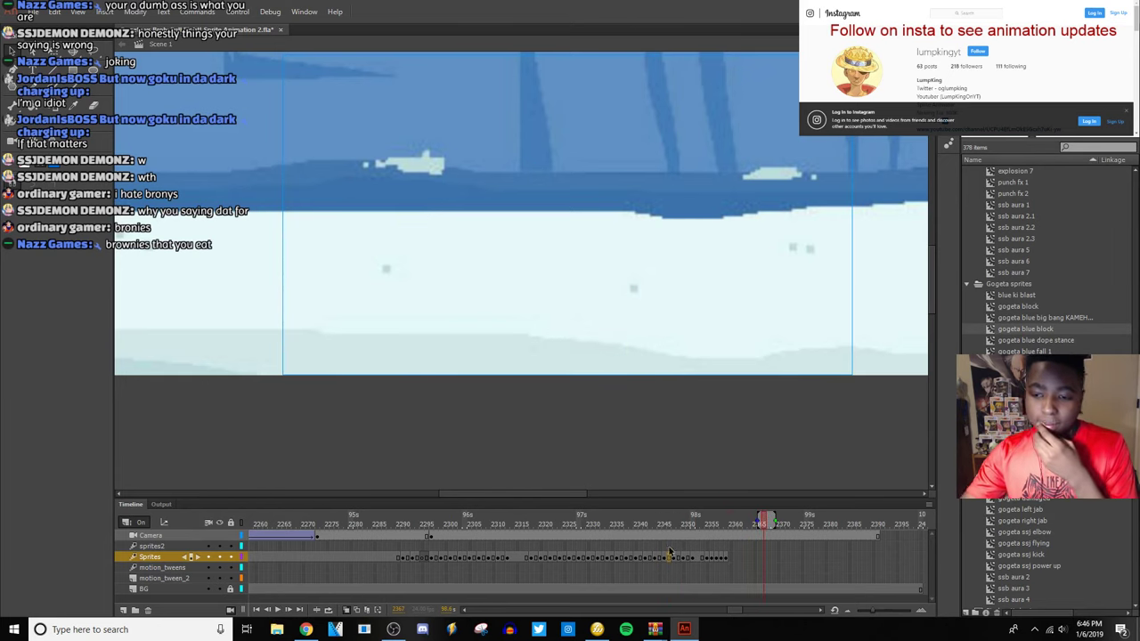
pyautogui.click(667, 556)
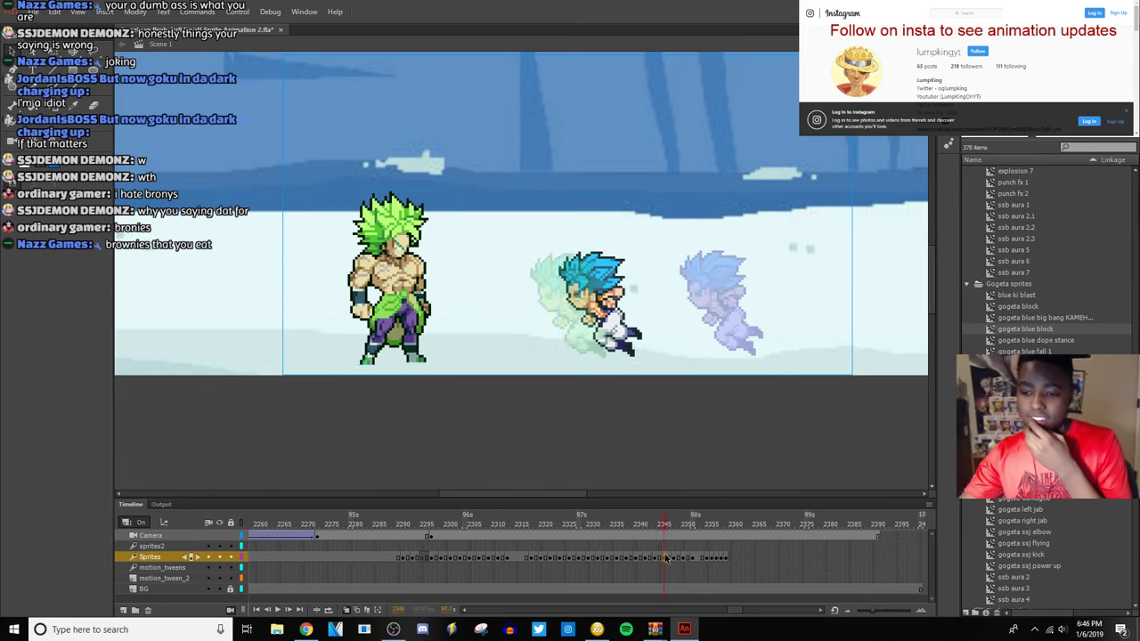
pyautogui.click(277, 609)
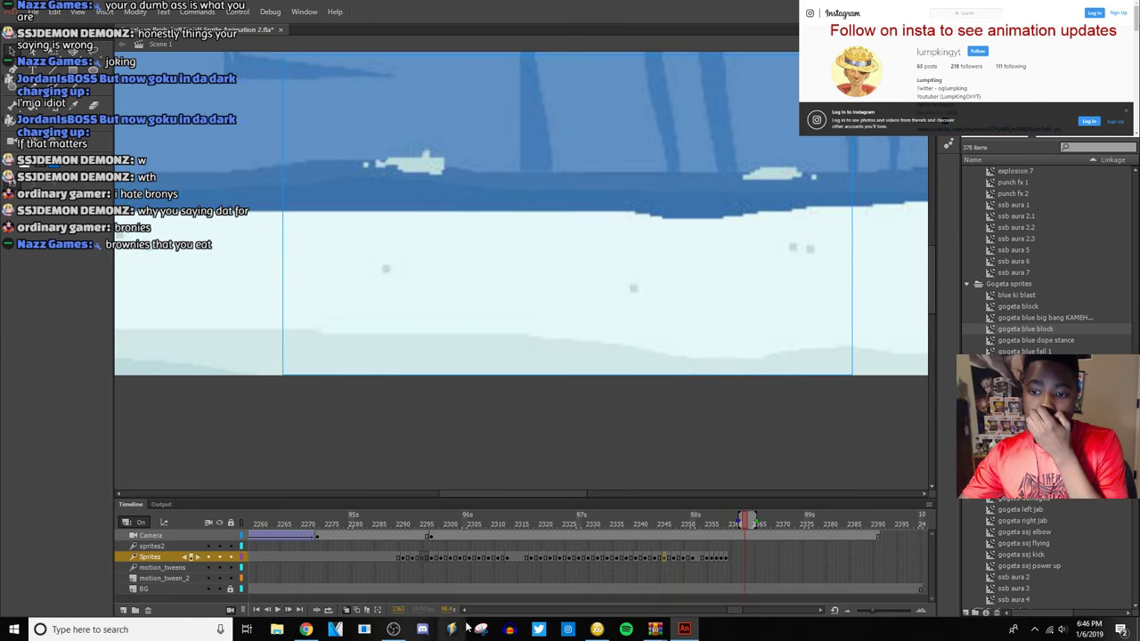
# Add a keyframe at frame 2360, rotate Gogeta clockwise until nearly upright, move him towards Broly, and save the file.
pyautogui.click(727, 559)
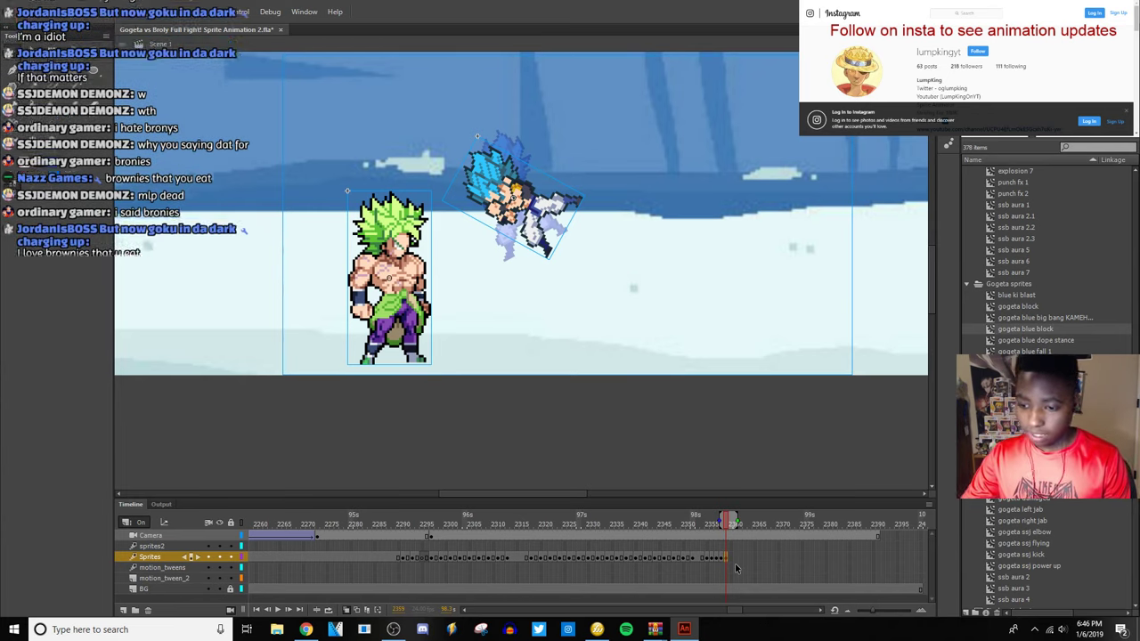
pyautogui.click(732, 561)
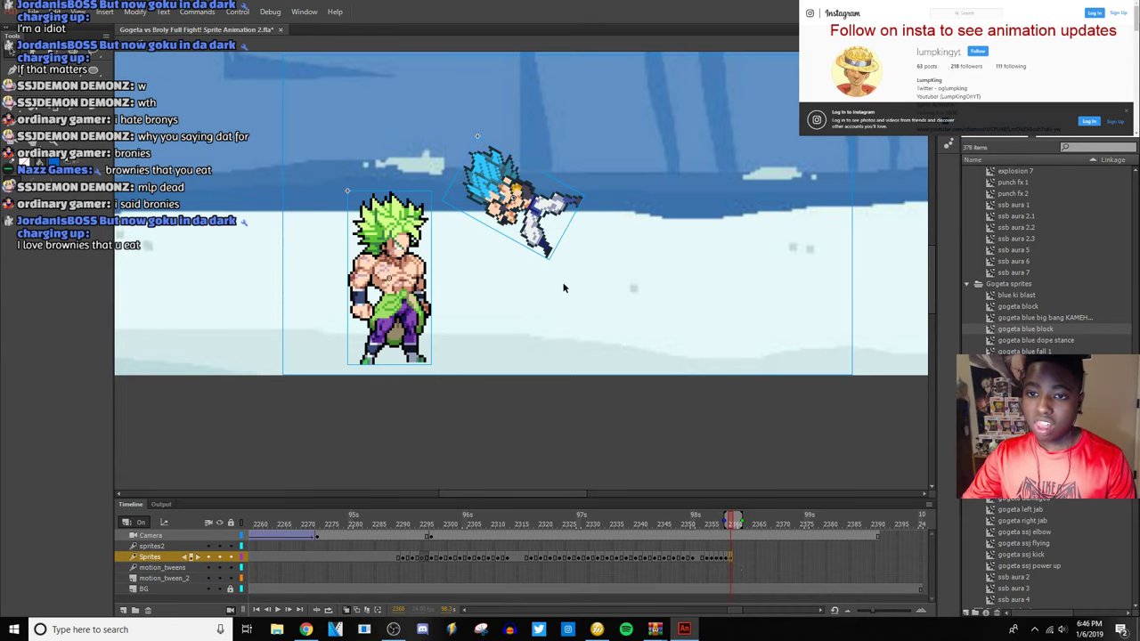
pyautogui.click(539, 222)
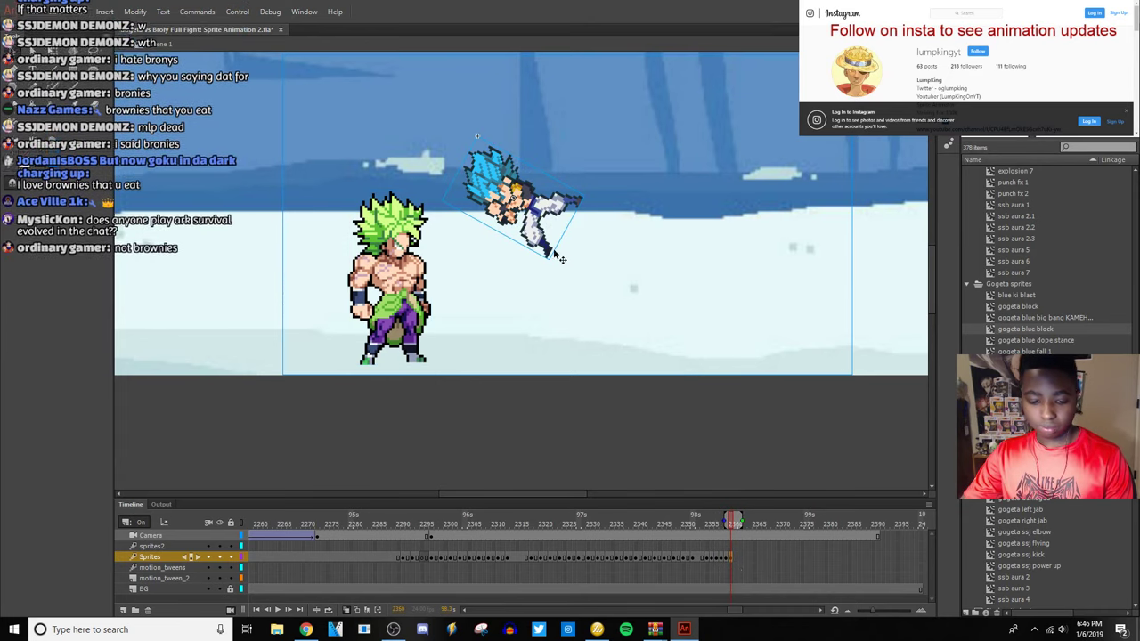
pyautogui.press('q')
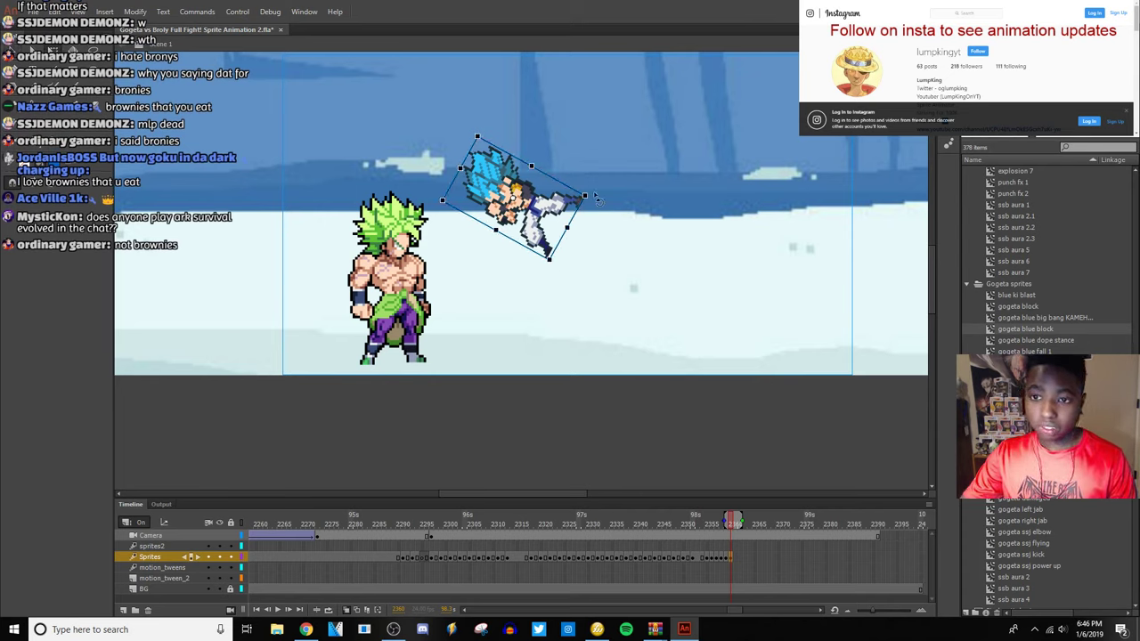
pyautogui.moveTo(595, 201); pyautogui.dragTo(586, 248)
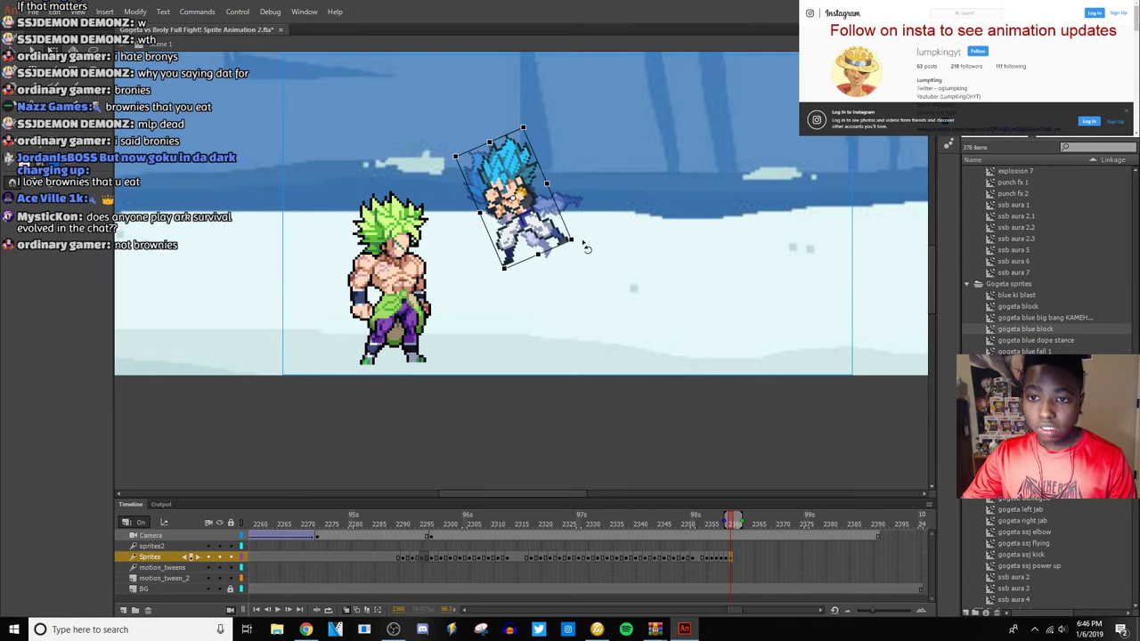
pyautogui.moveTo(533, 236); pyautogui.dragTo(502, 243)
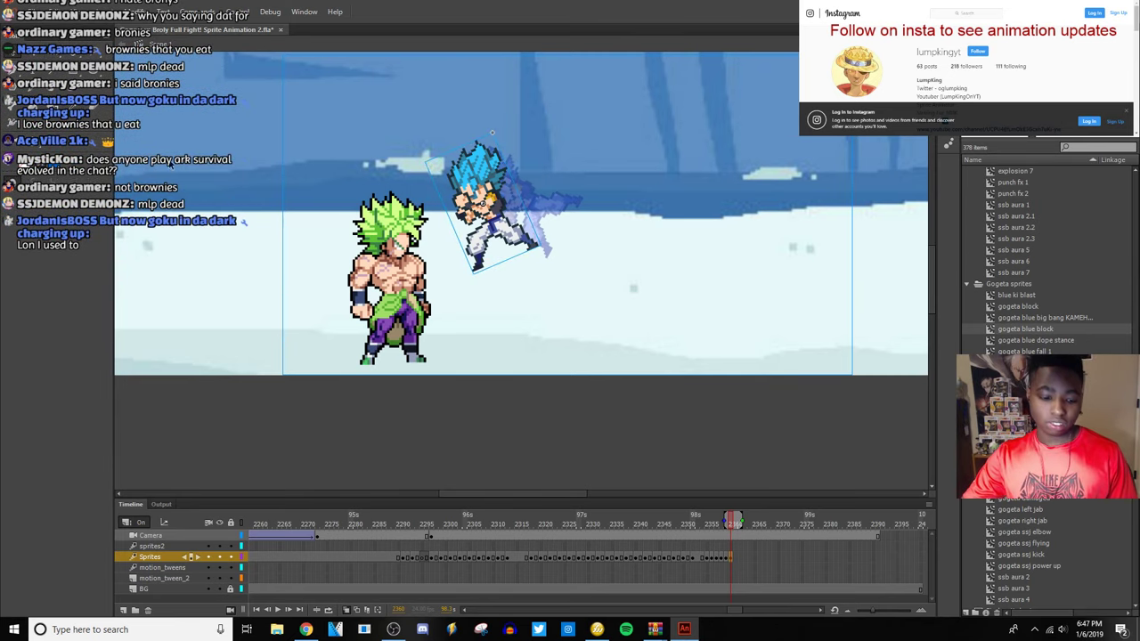
pyautogui.hotkey('ctrl', 's')
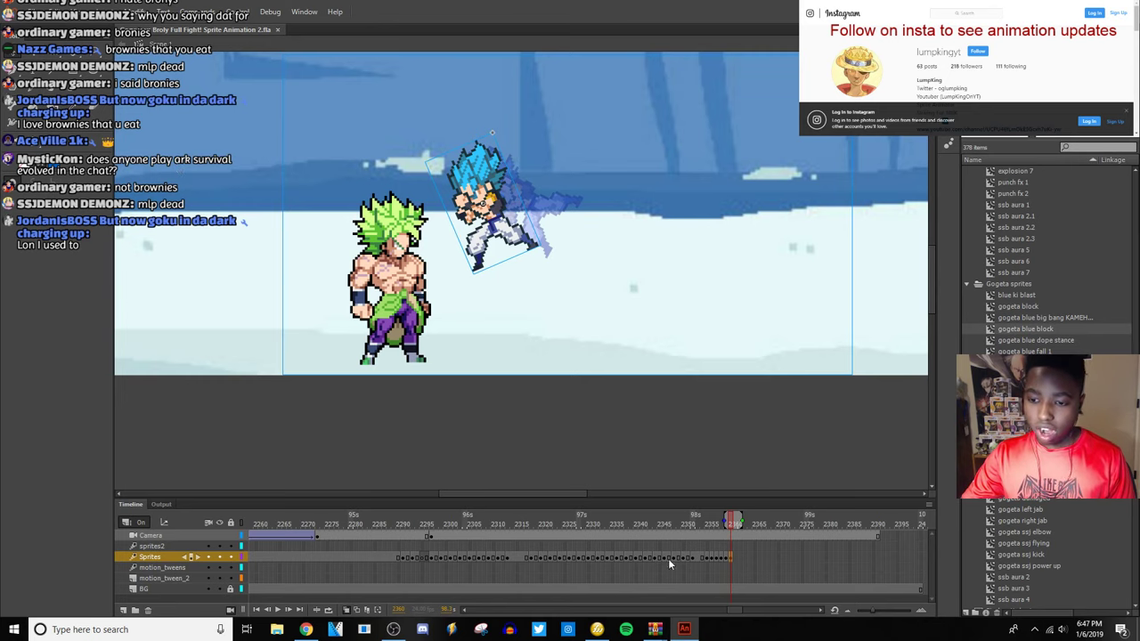
# Play back the flip several times from frames 2346, 2352 and 2353 to check its motion.
pyautogui.click(666, 558)
pyautogui.click(277, 610)
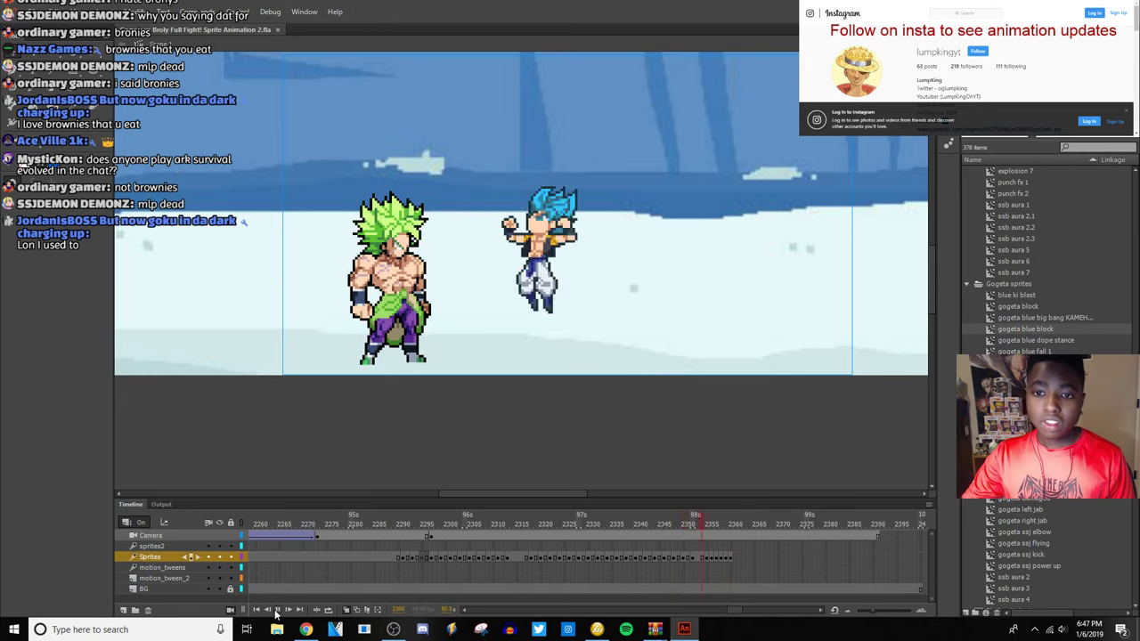
pyautogui.click(731, 558)
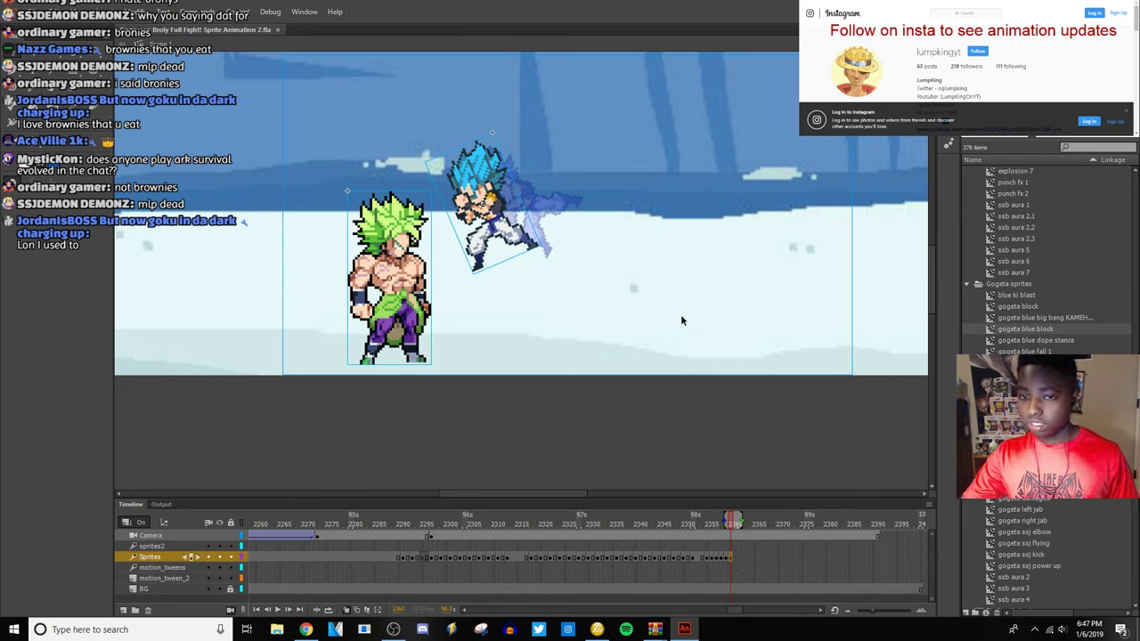
pyautogui.click(546, 253)
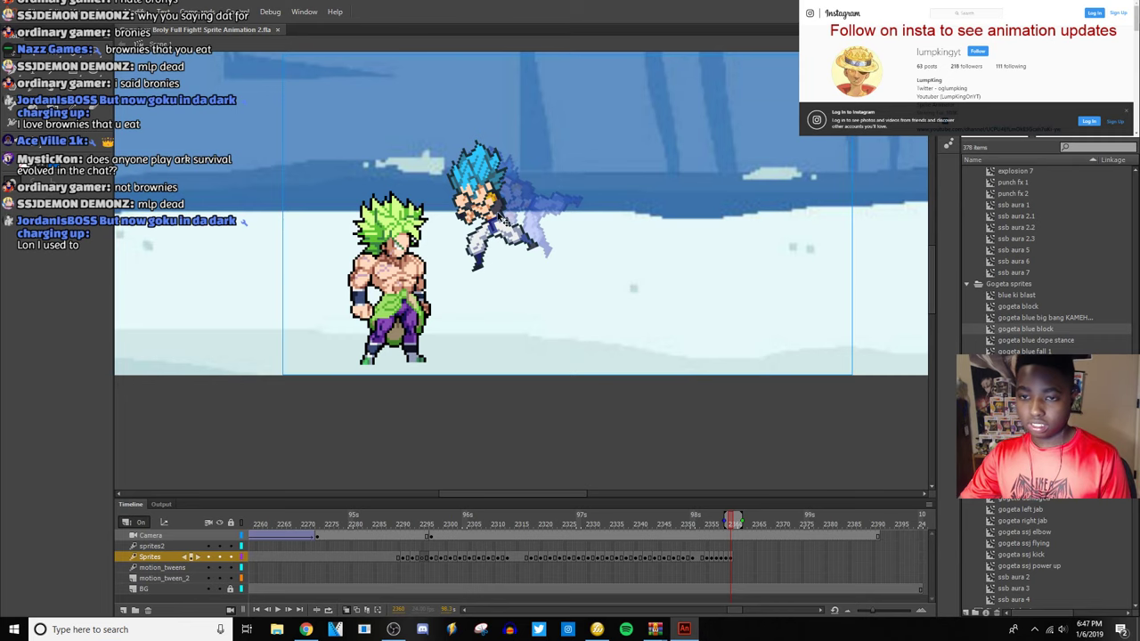
pyautogui.click(497, 220)
pyautogui.click(694, 566)
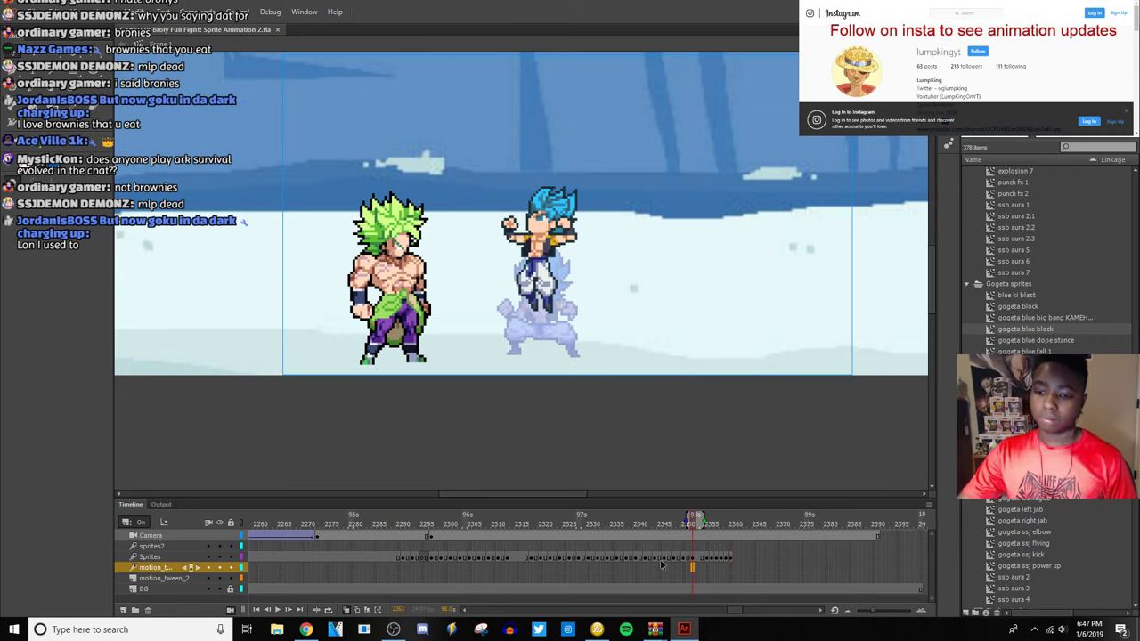
pyautogui.click(277, 610)
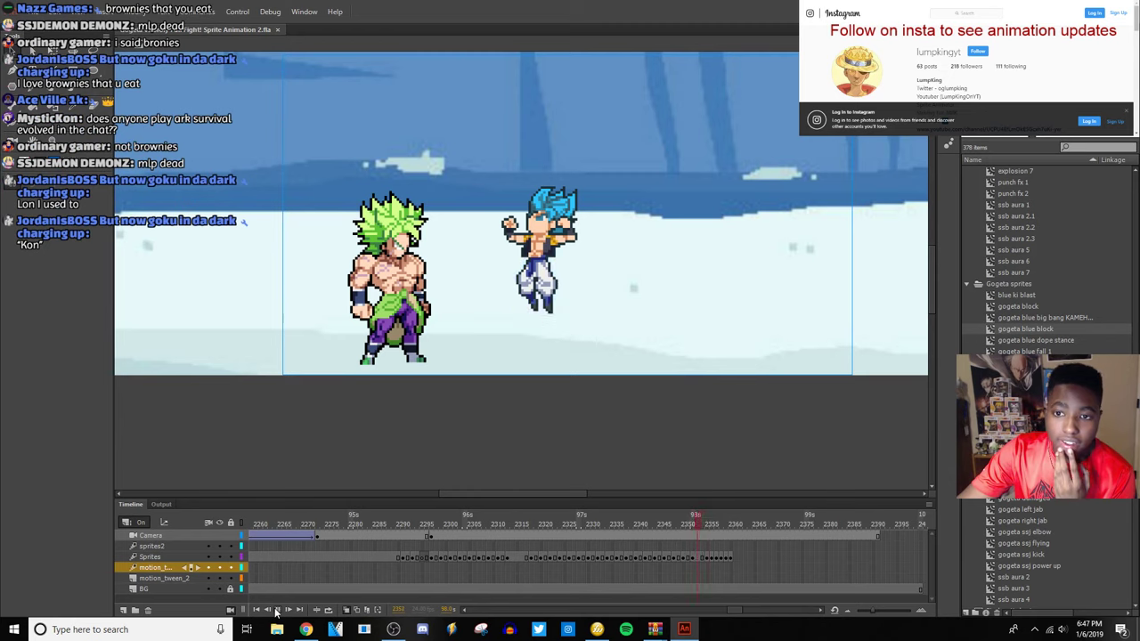
pyautogui.click(694, 569)
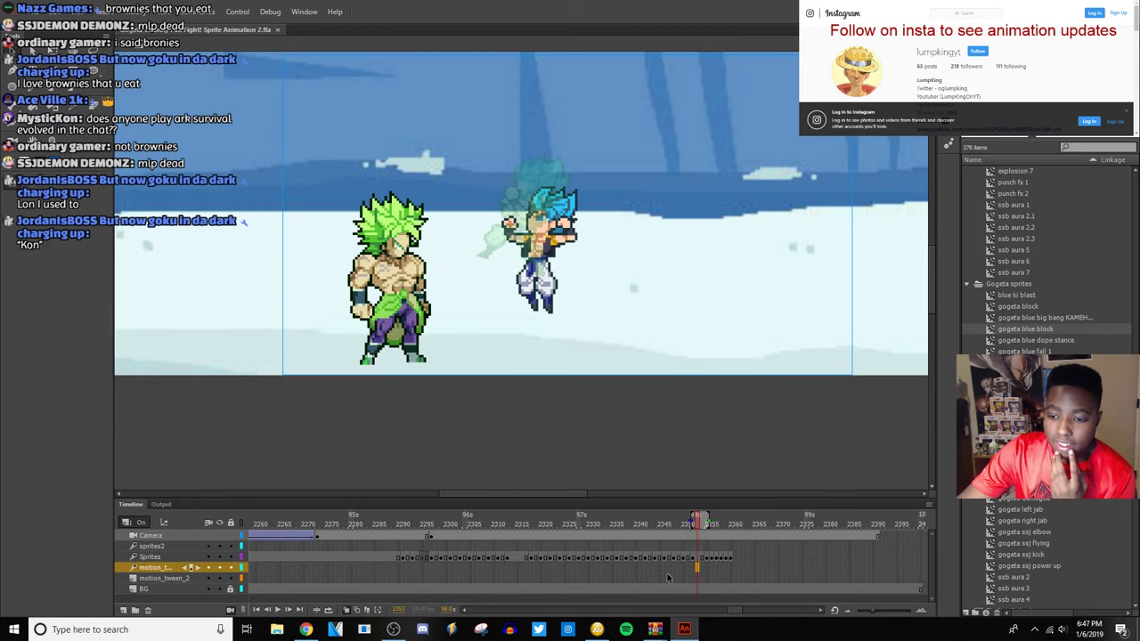
pyautogui.click(277, 610)
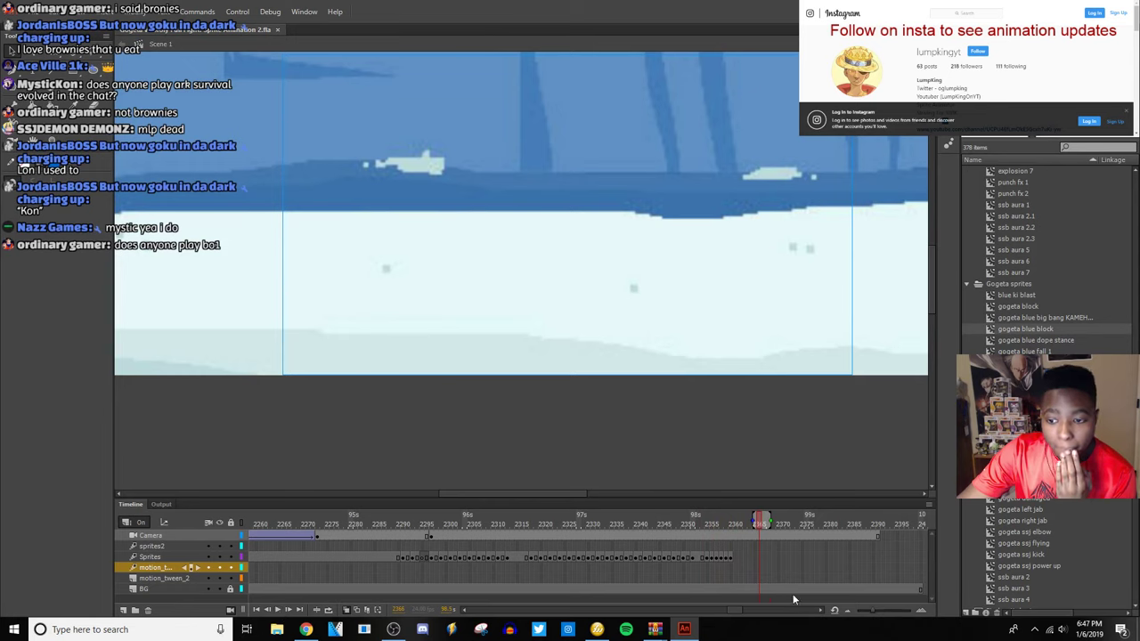
# Delete the Gogeta sprite from frame 2360, keeping Broly in place.
pyautogui.click(731, 557)
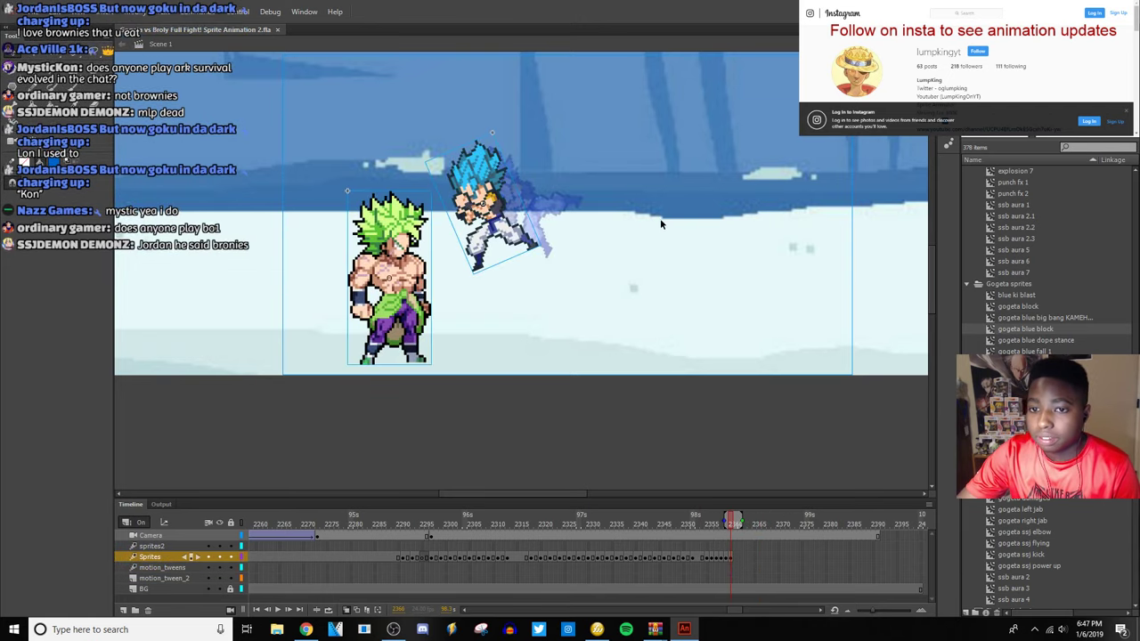
pyautogui.click(521, 229)
pyautogui.press('Delete')
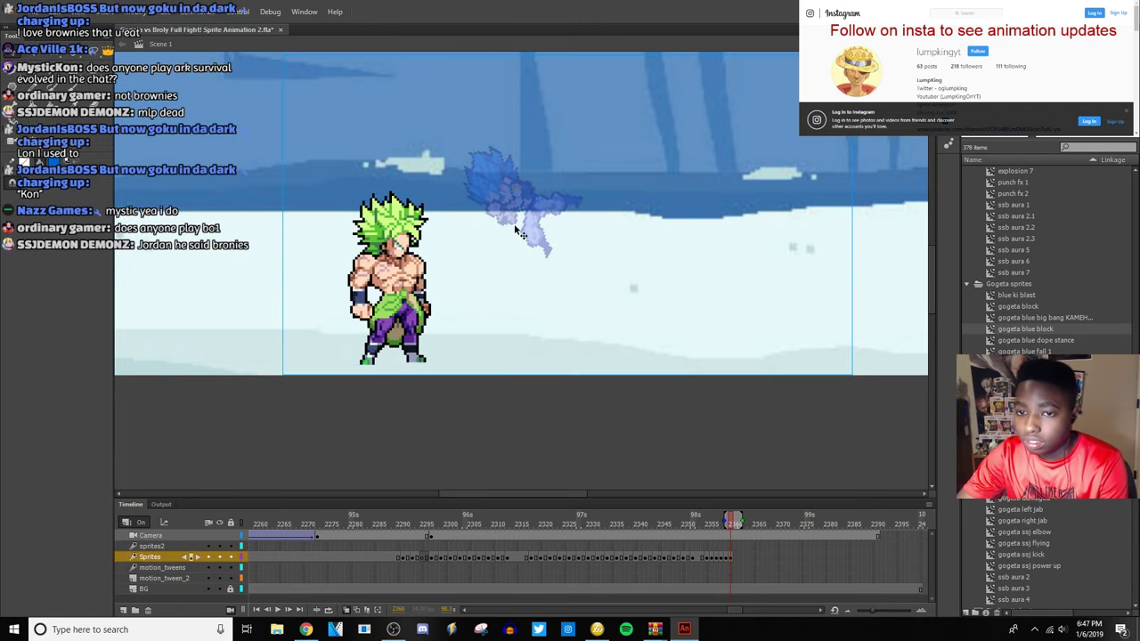
# Copy the airborne kick pose at the end of the fifth row in gogeta blue sheet.png and paste it into frame 2360.
pyautogui.click(597, 629)
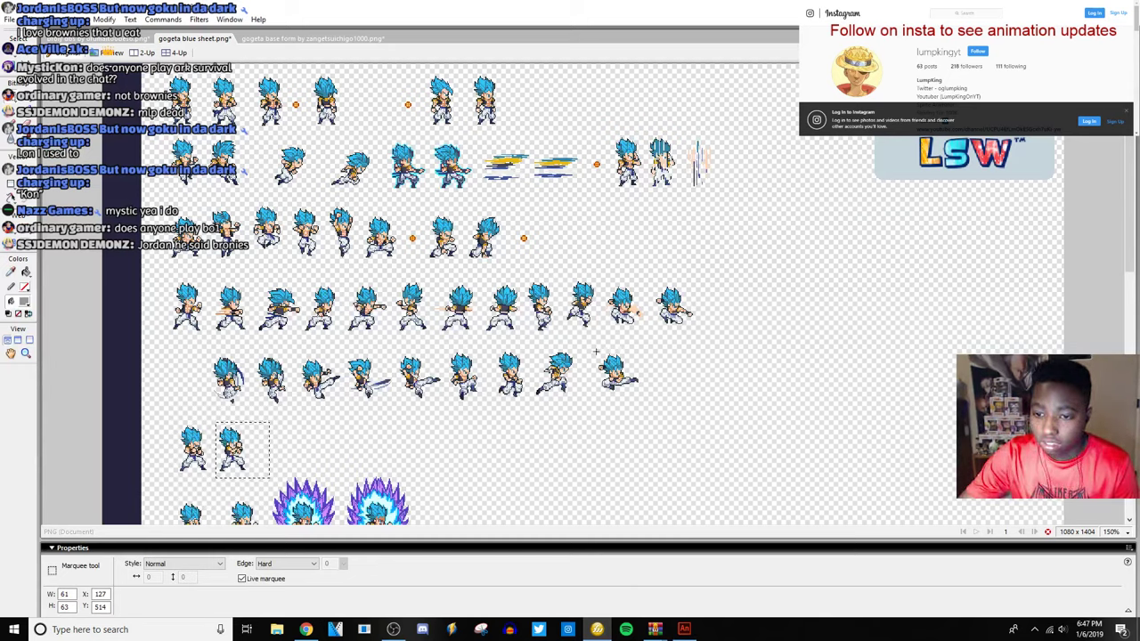
pyautogui.moveTo(596, 351); pyautogui.dragTo(643, 399)
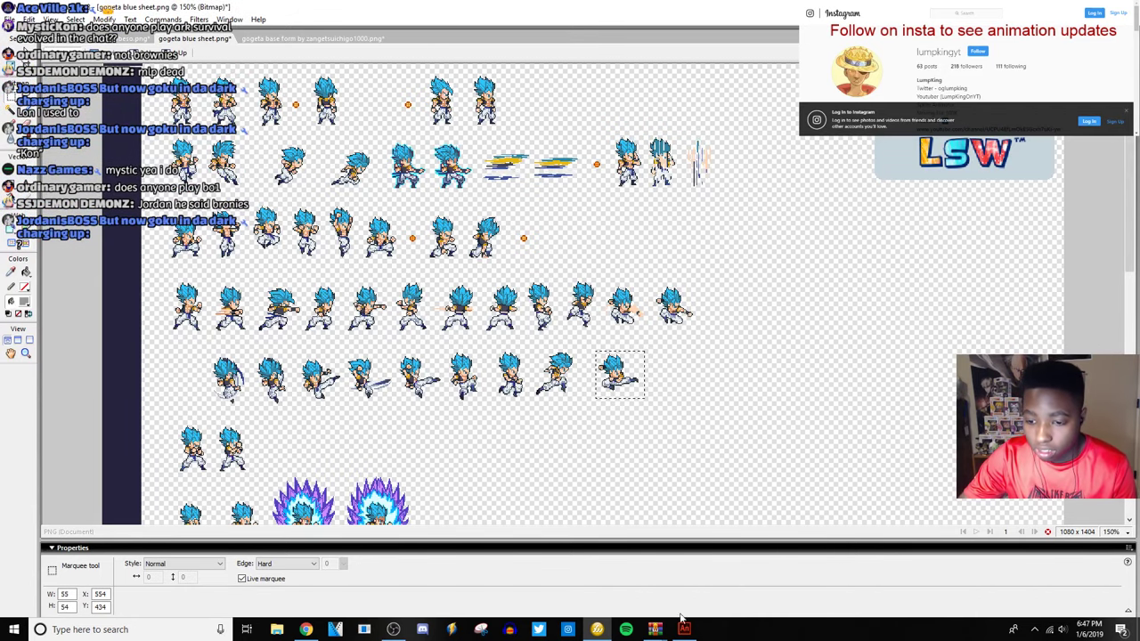
pyautogui.click(683, 623)
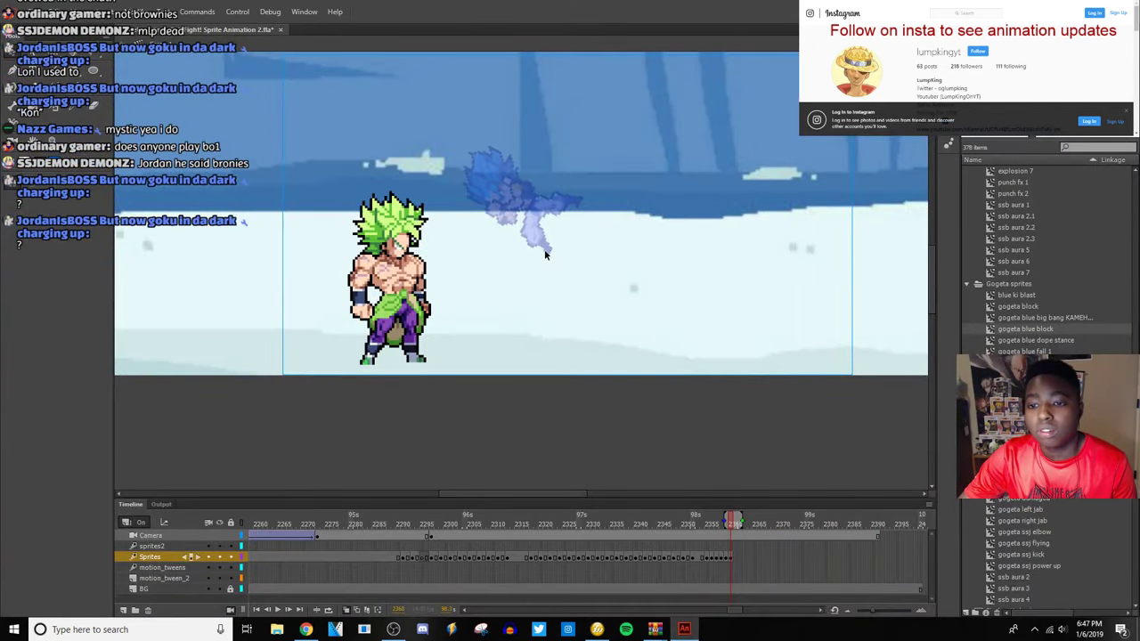
pyautogui.hotkey('ctrl', 'v')
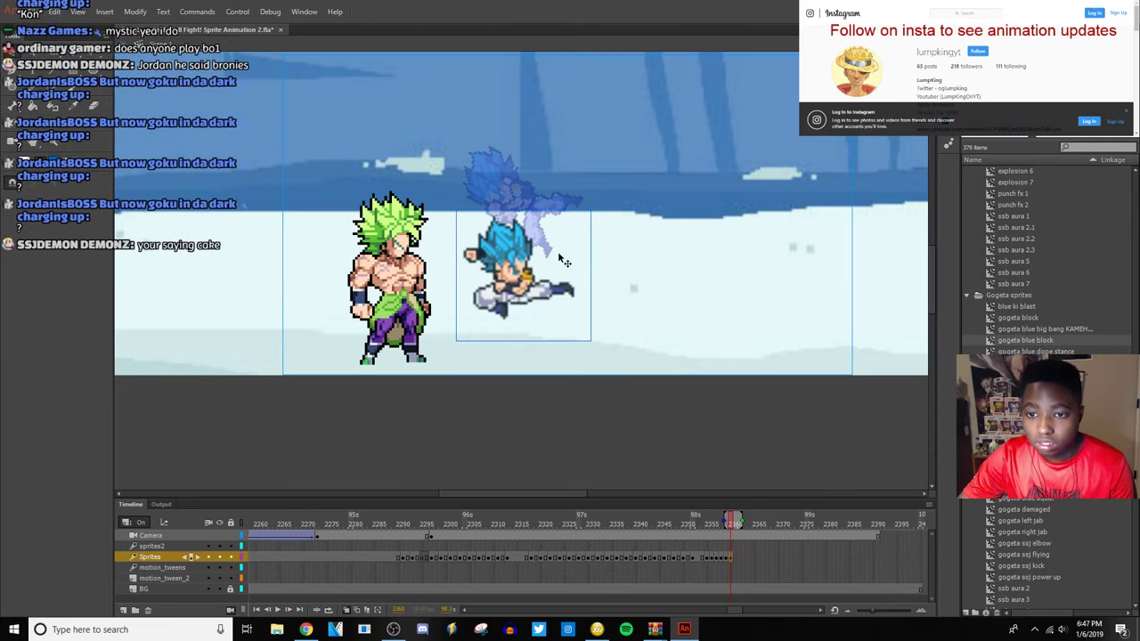
# Trace the pasted kick bitmap using the Many Corners corner threshold and Pixels curve fit.
pyautogui.click(135, 12)
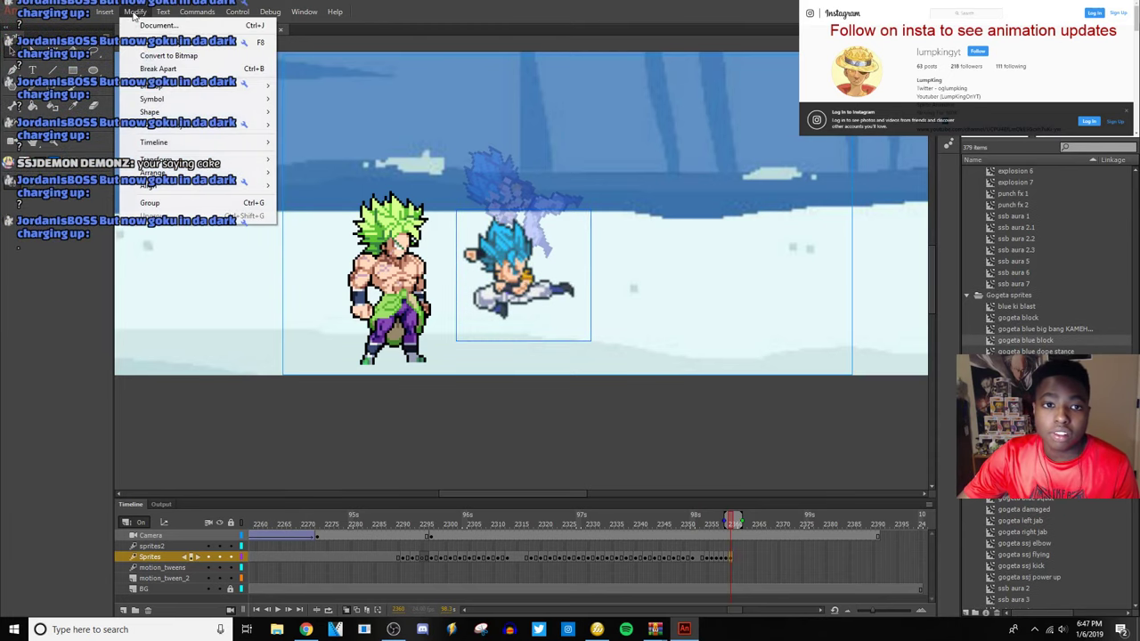
pyautogui.moveTo(223, 86)
pyautogui.click(316, 99)
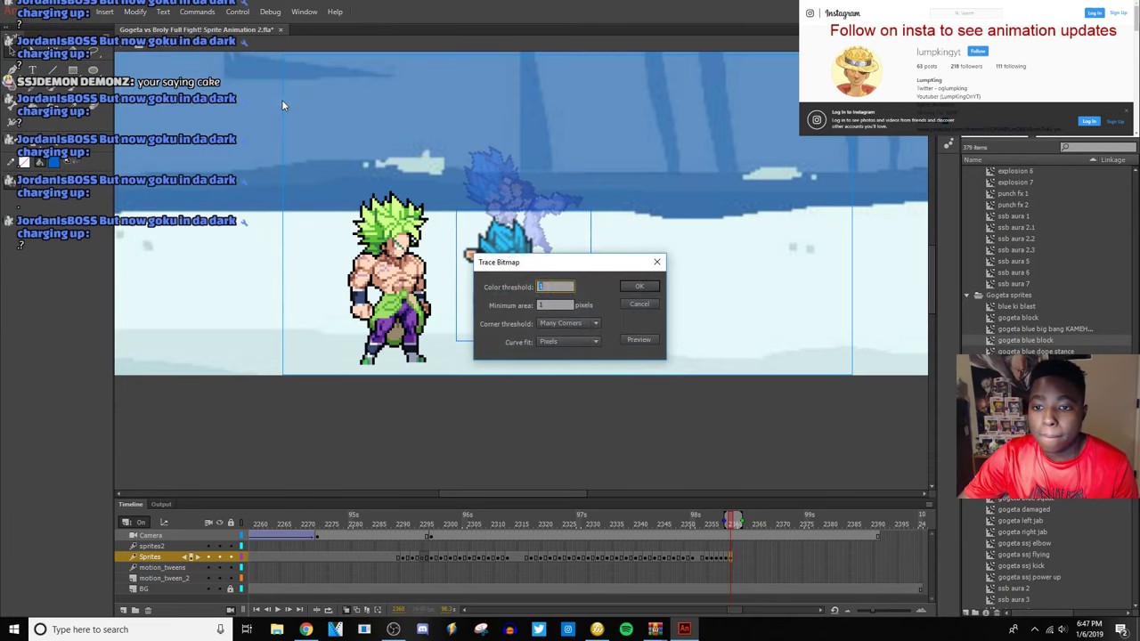
pyautogui.press('Return')
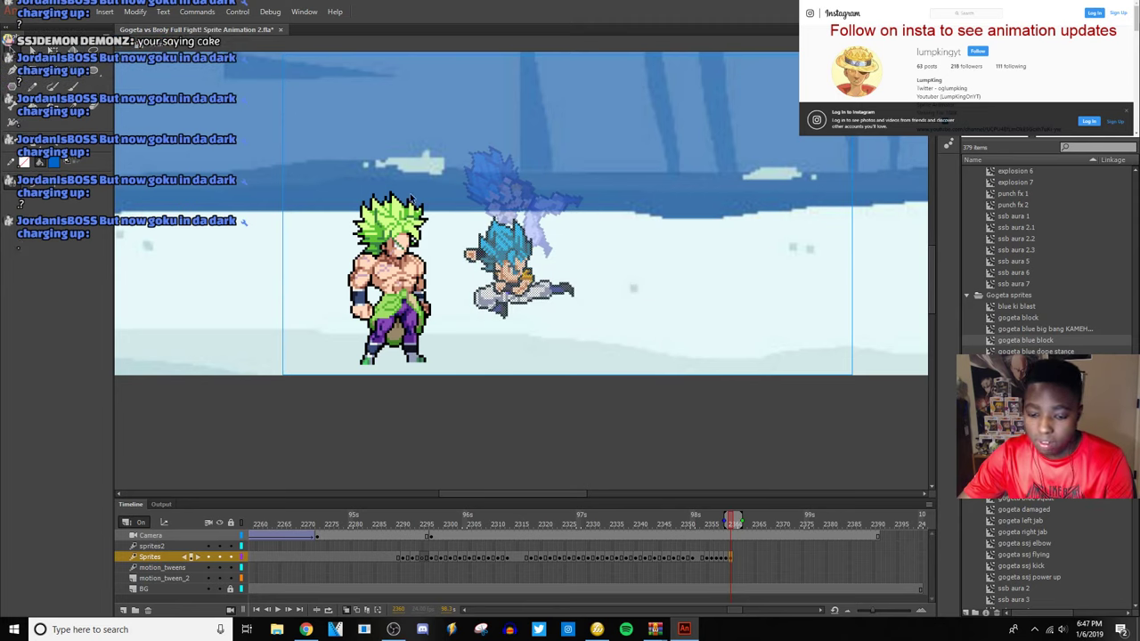
# Convert the traced kick to a movie clip named "gogeta blue left jump kick" in the Gogeta sprites folder.
pyautogui.press('F8')
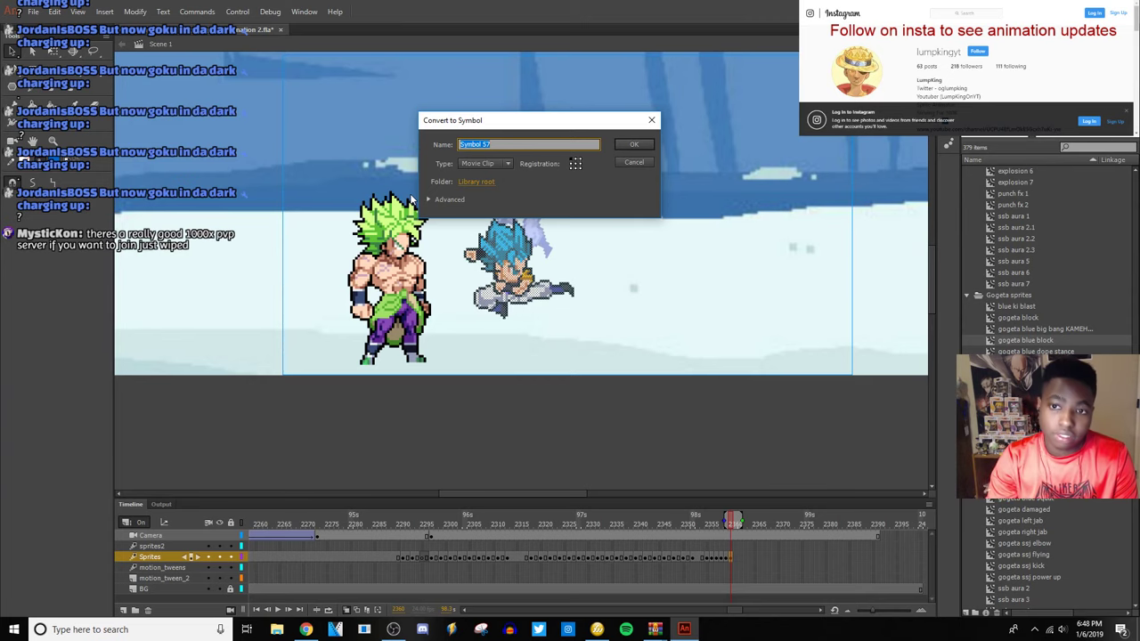
pyautogui.write('gogeta blue left jump kick')
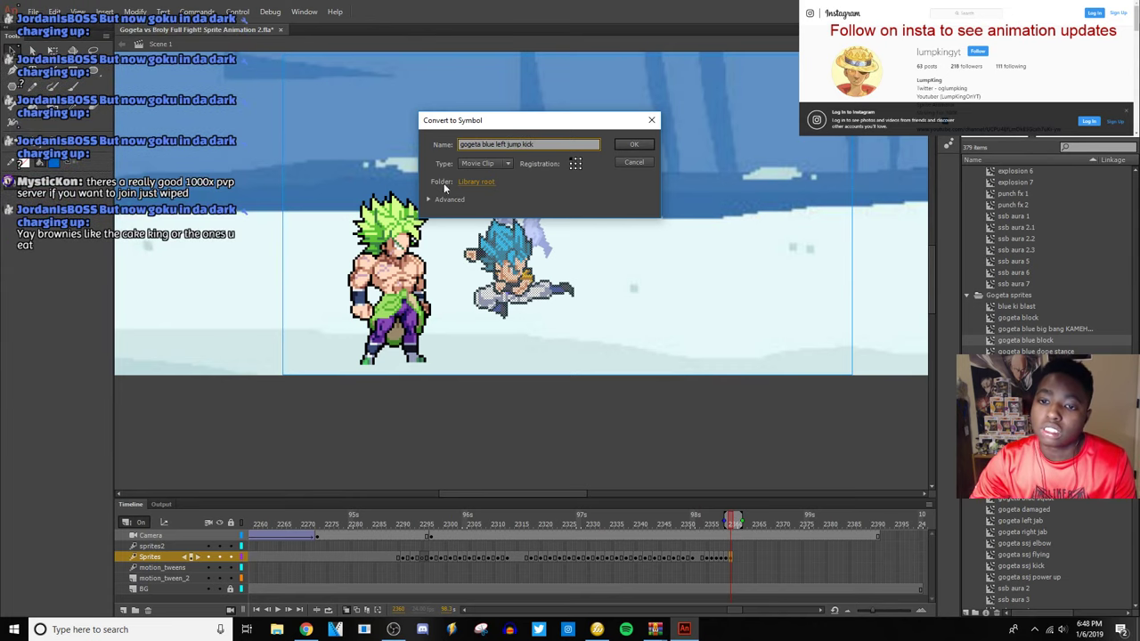
pyautogui.click(476, 181)
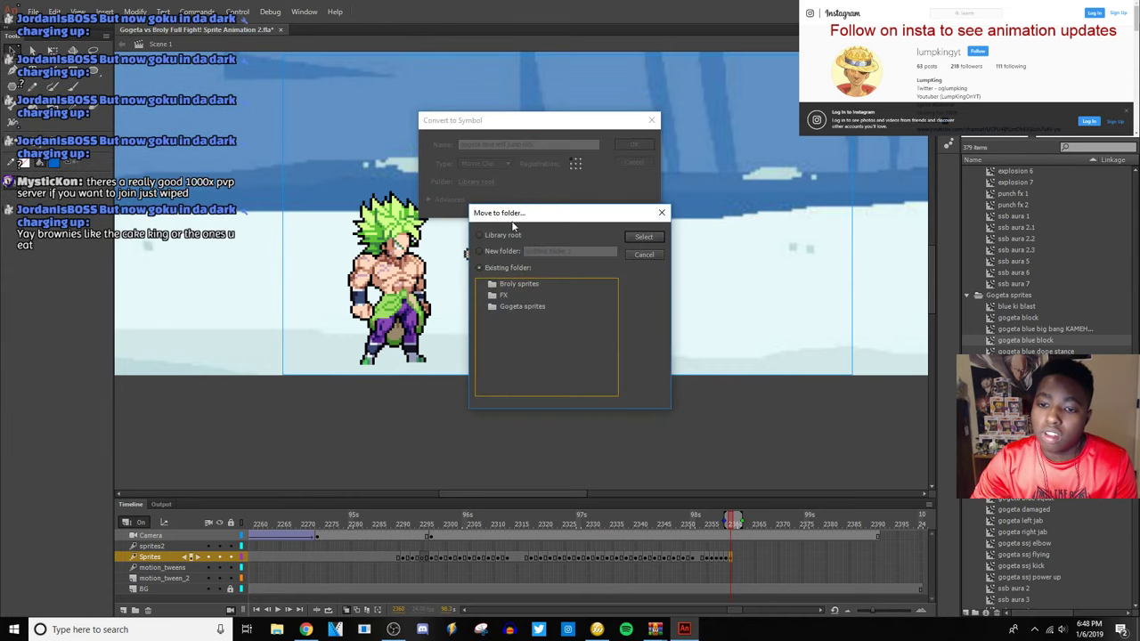
pyautogui.doubleClick(547, 306)
pyautogui.press('Return')
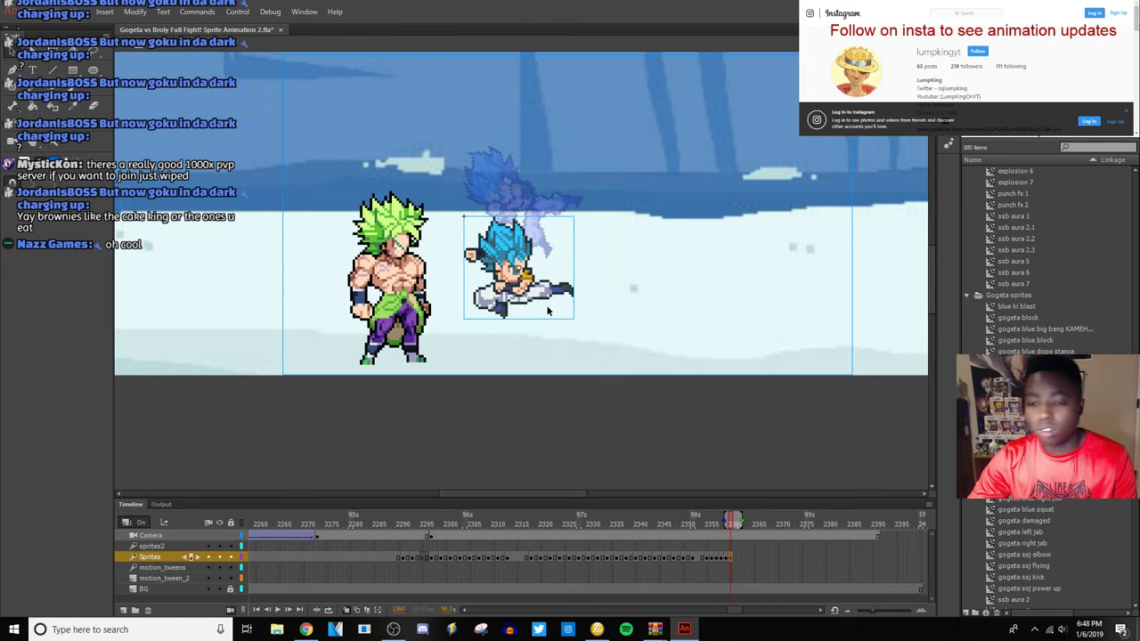
# Flip the kick sprite horizontally and move it up and towards Broly so the extended foot reaches him.
pyautogui.rightClick(549, 309)
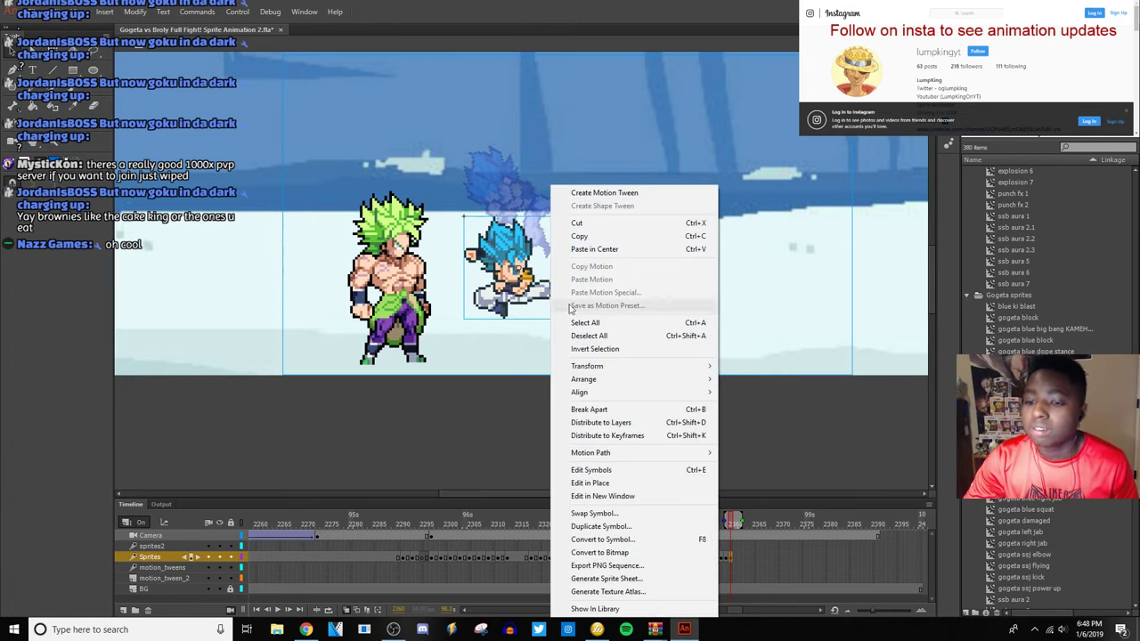
pyautogui.moveTo(618, 368)
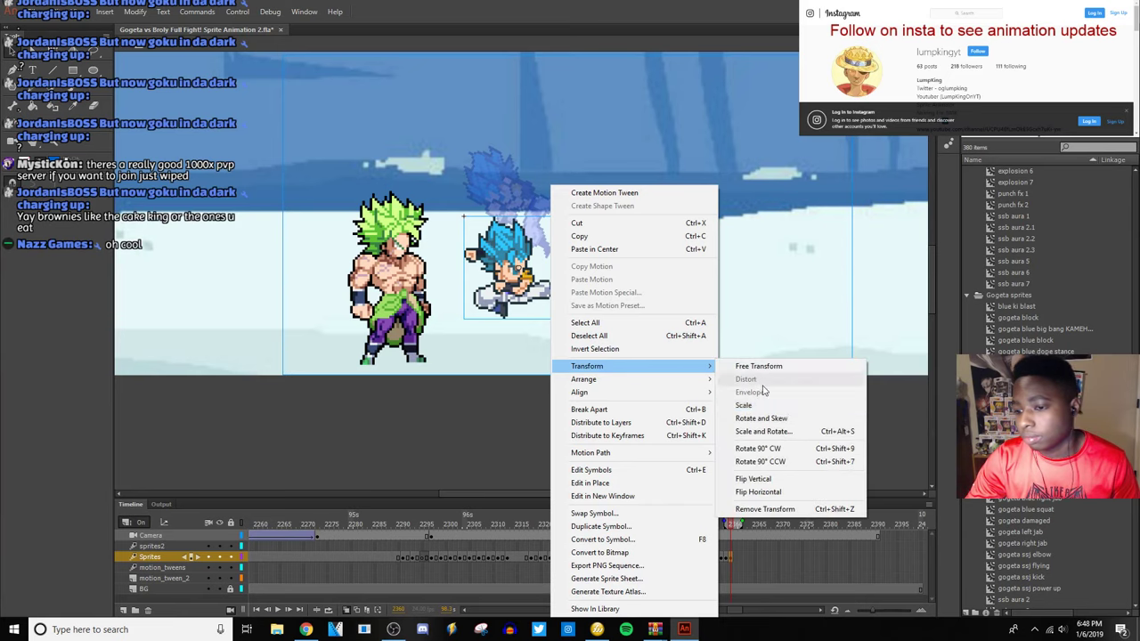
pyautogui.click(788, 486)
pyautogui.moveTo(538, 307); pyautogui.dragTo(501, 256)
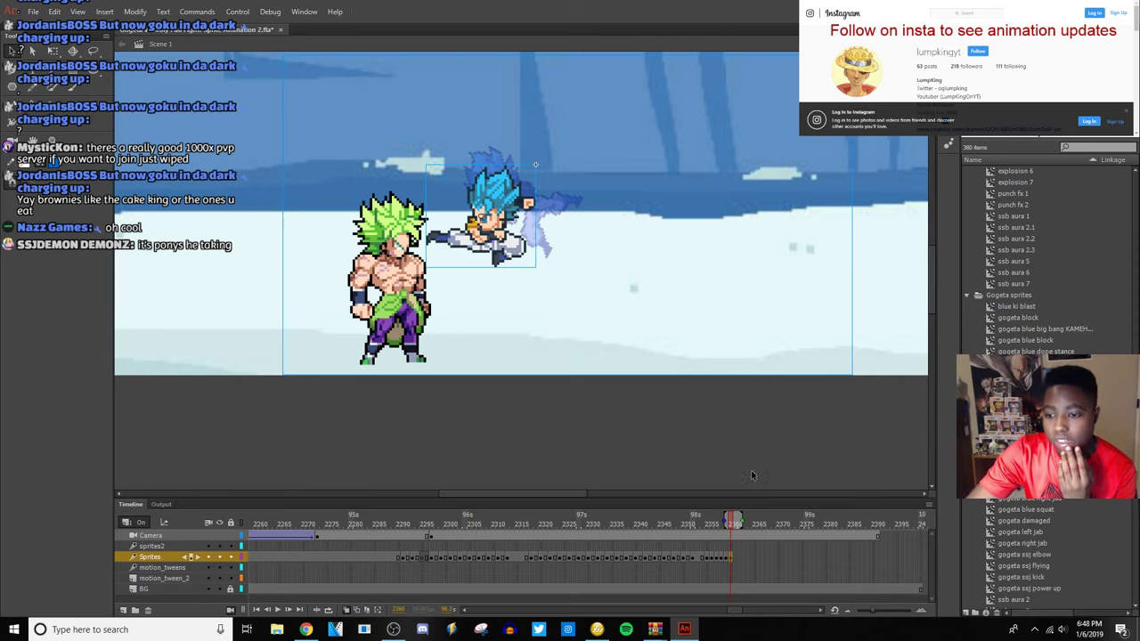
# Move Gogeta's flip pose at frame 2357 towards Broly, after checking the preceding flip frames.
pyautogui.click(710, 558)
pyautogui.click(708, 559)
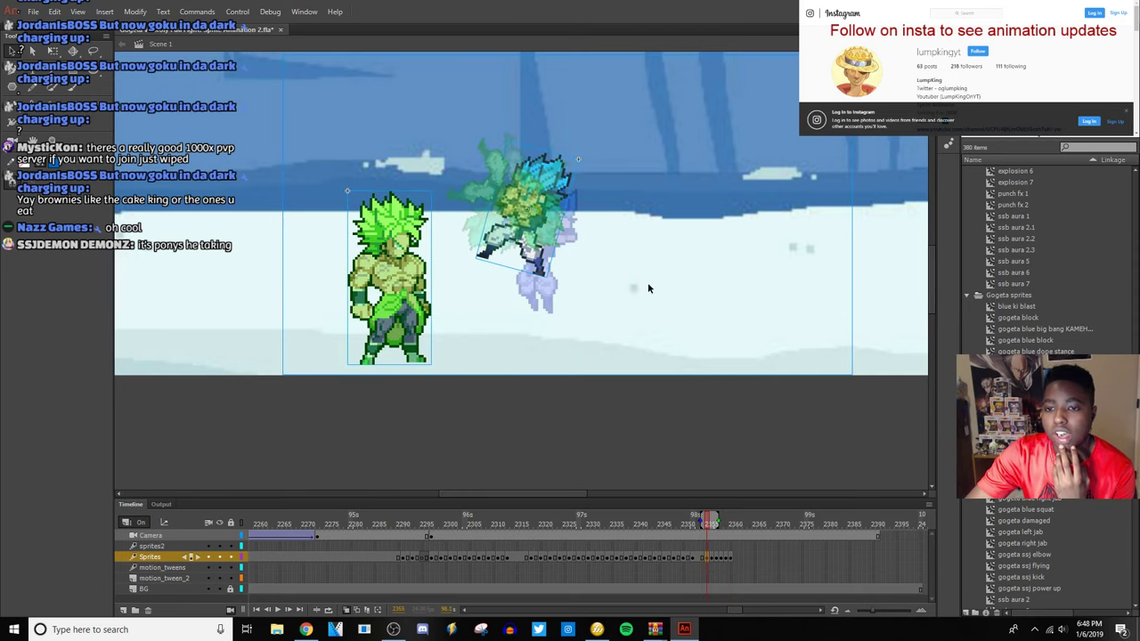
pyautogui.click(647, 288)
pyautogui.click(713, 557)
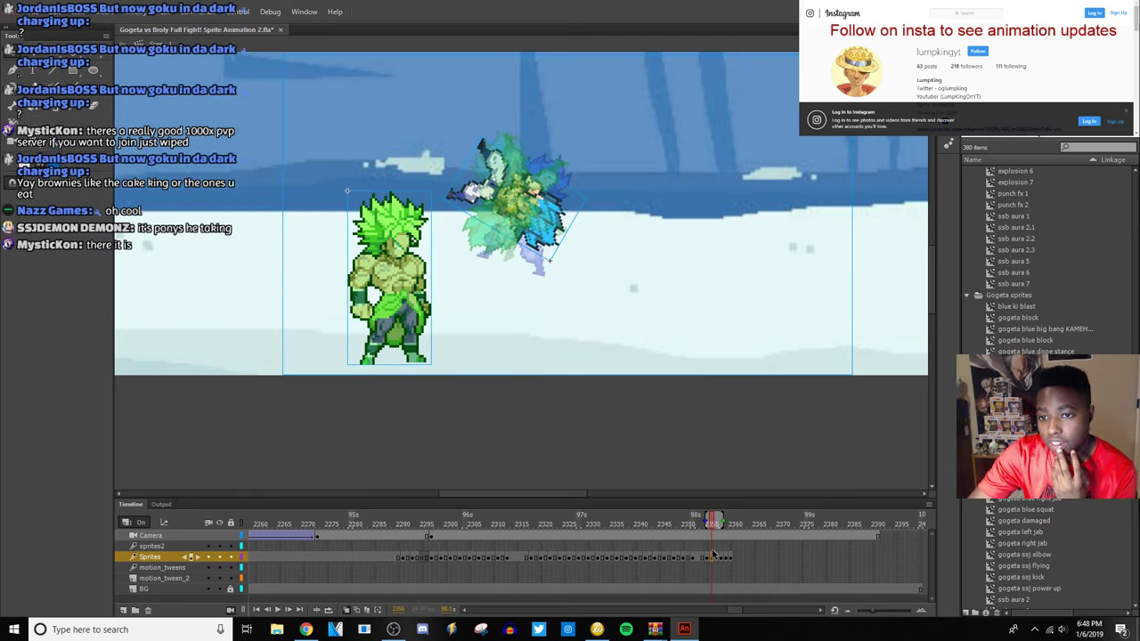
pyautogui.click(718, 559)
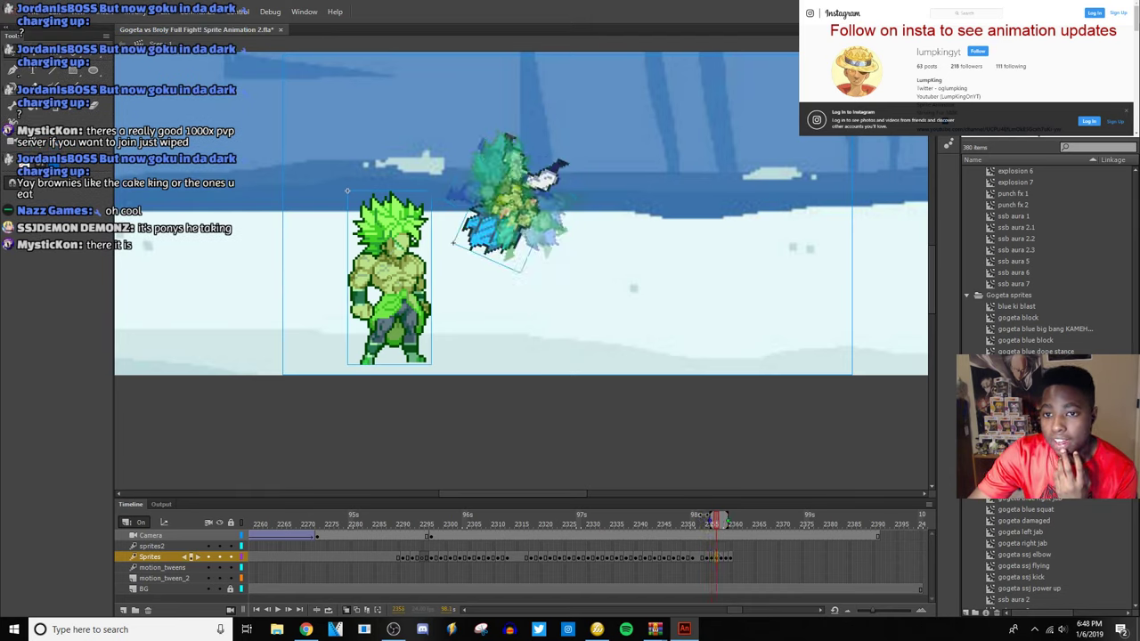
pyautogui.click(578, 301)
pyautogui.click(526, 221)
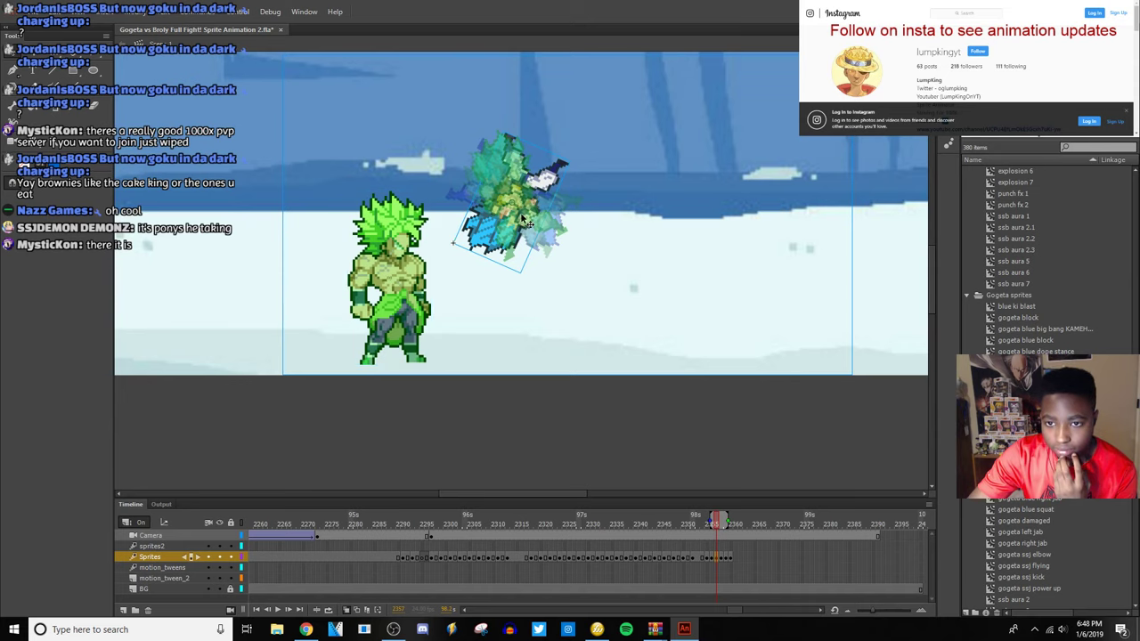
pyautogui.moveTo(525, 221); pyautogui.dragTo(506, 218)
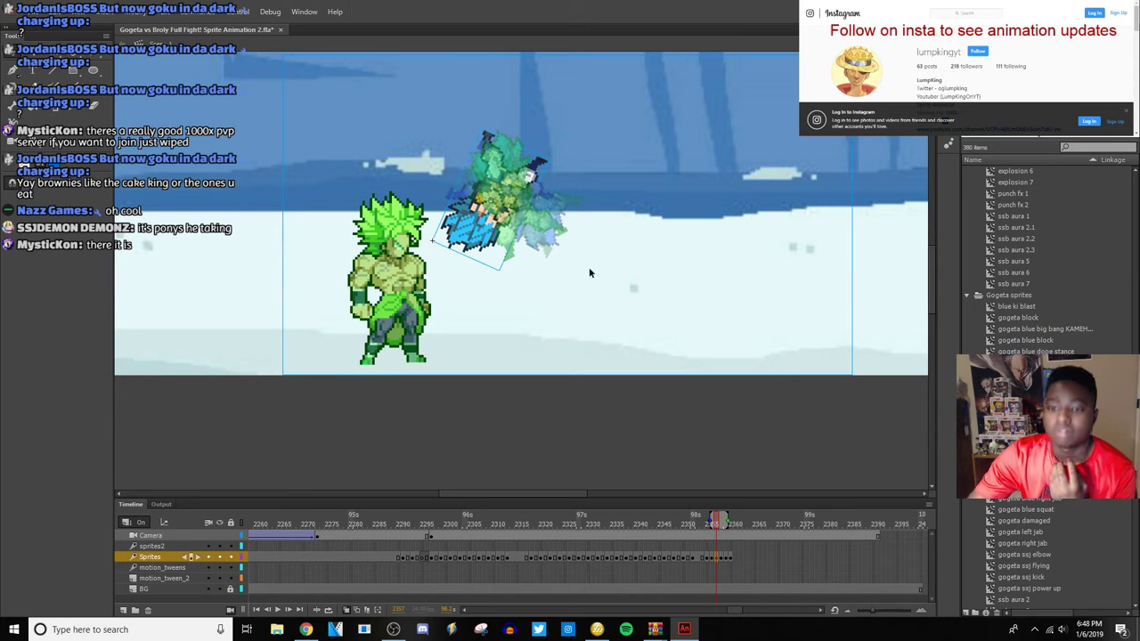
# Move Gogeta's flip poses at frames 2358 and 2359 progressively closer to Broly so the flip carries forward.
pyautogui.click(722, 558)
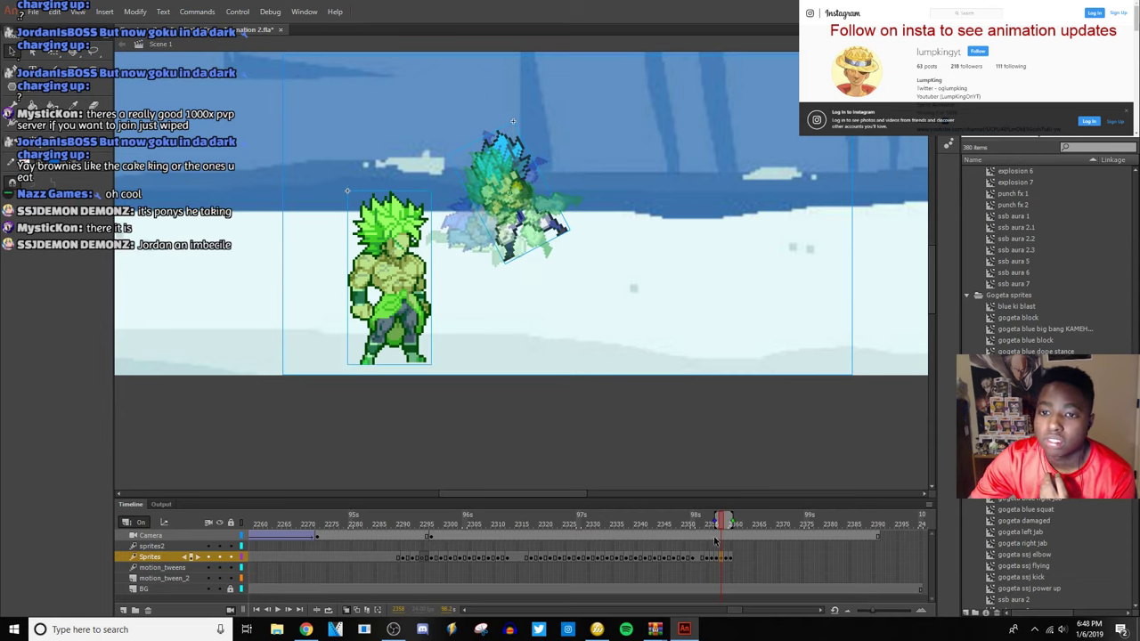
pyautogui.click(585, 300)
pyautogui.moveTo(507, 223); pyautogui.dragTo(487, 220)
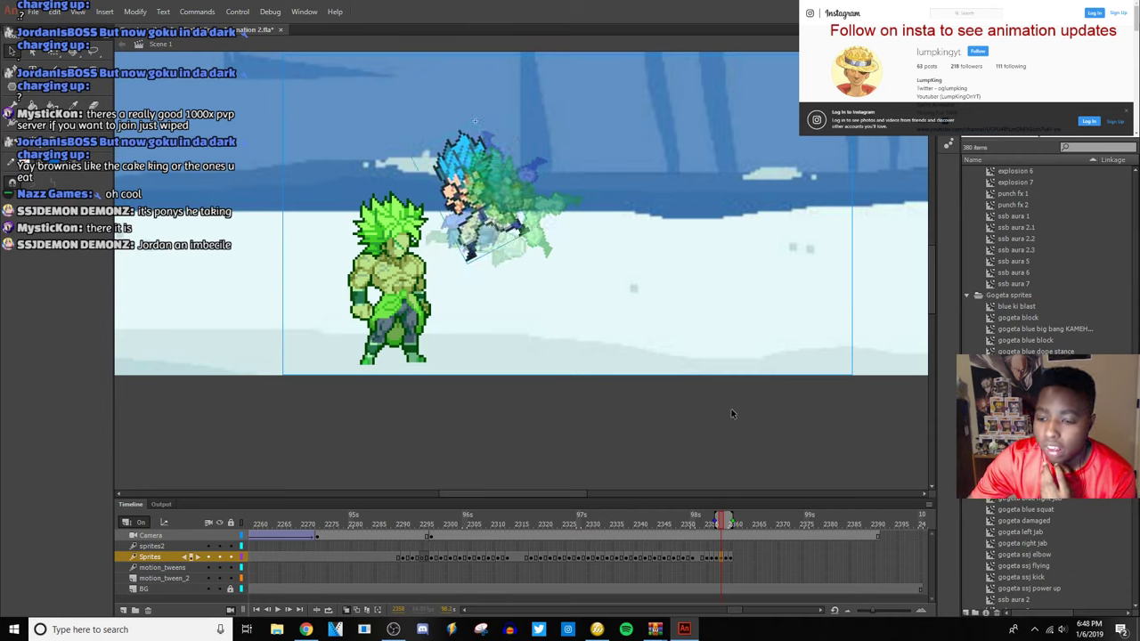
pyautogui.click(728, 558)
pyautogui.click(565, 318)
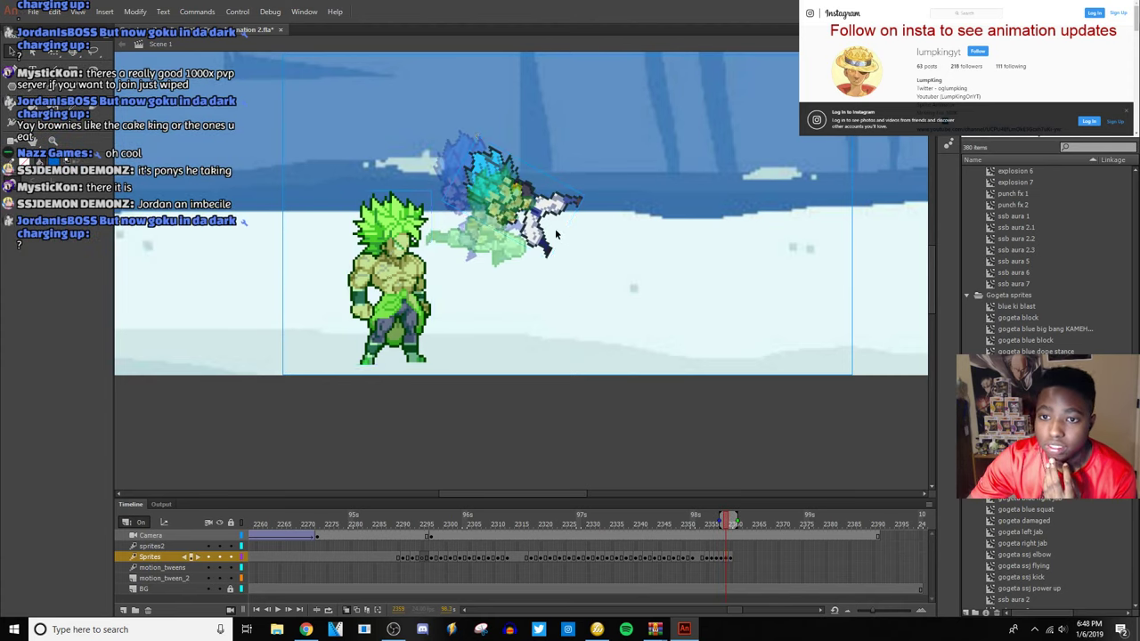
pyautogui.moveTo(518, 227); pyautogui.dragTo(492, 225)
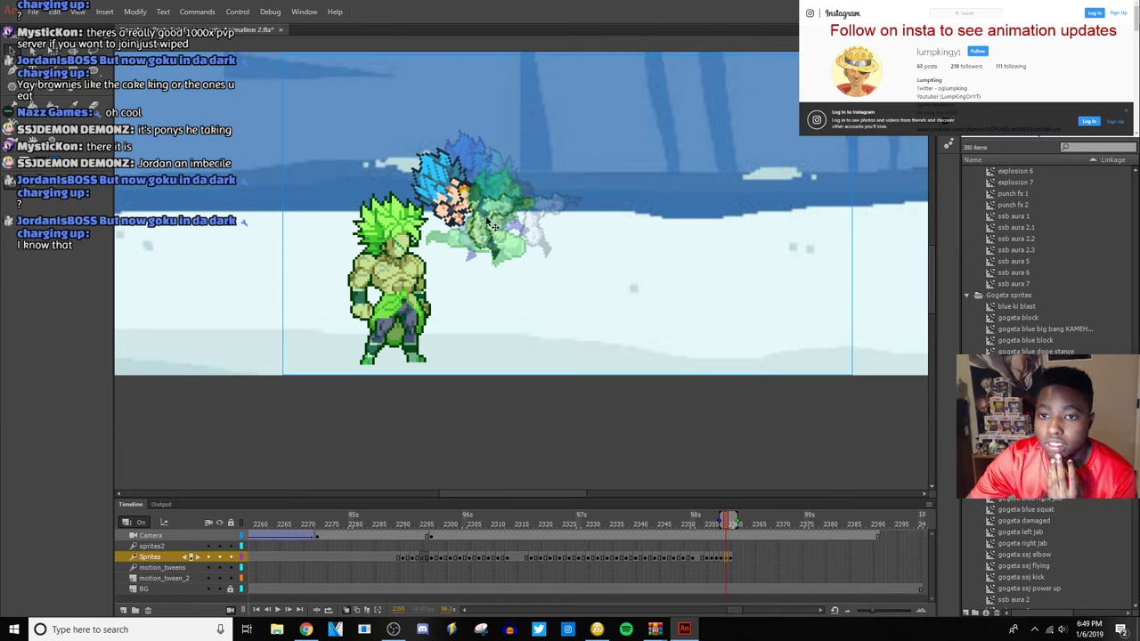
# Move Gogeta's jump kick at frame 2360 towards Broly so the foot overlaps his face, and save the file.
pyautogui.click(725, 553)
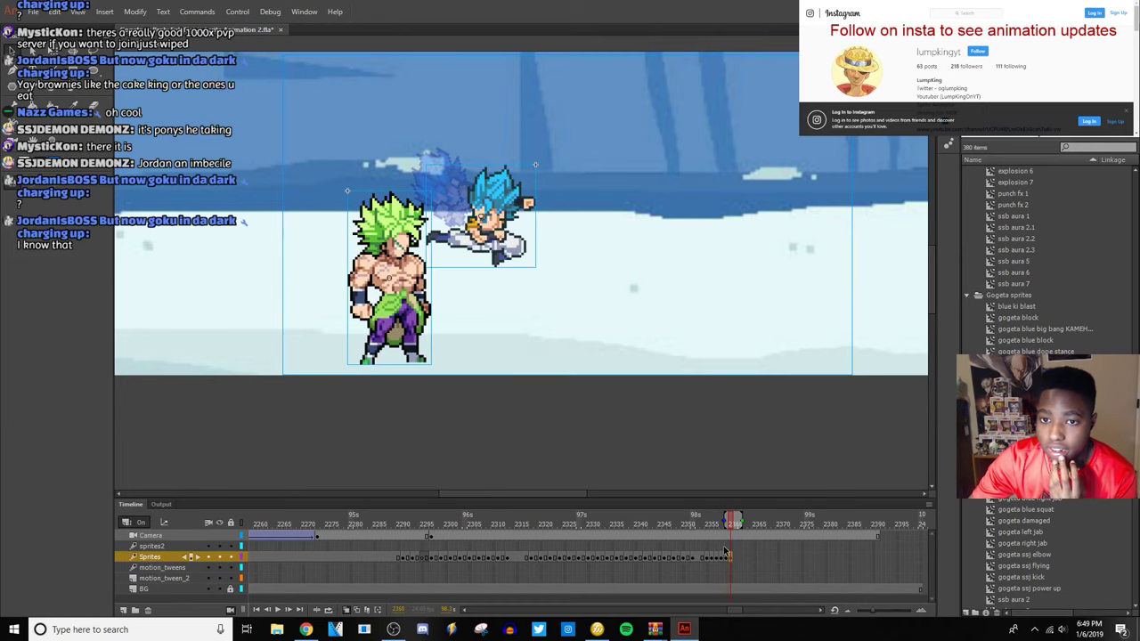
pyautogui.click(576, 277)
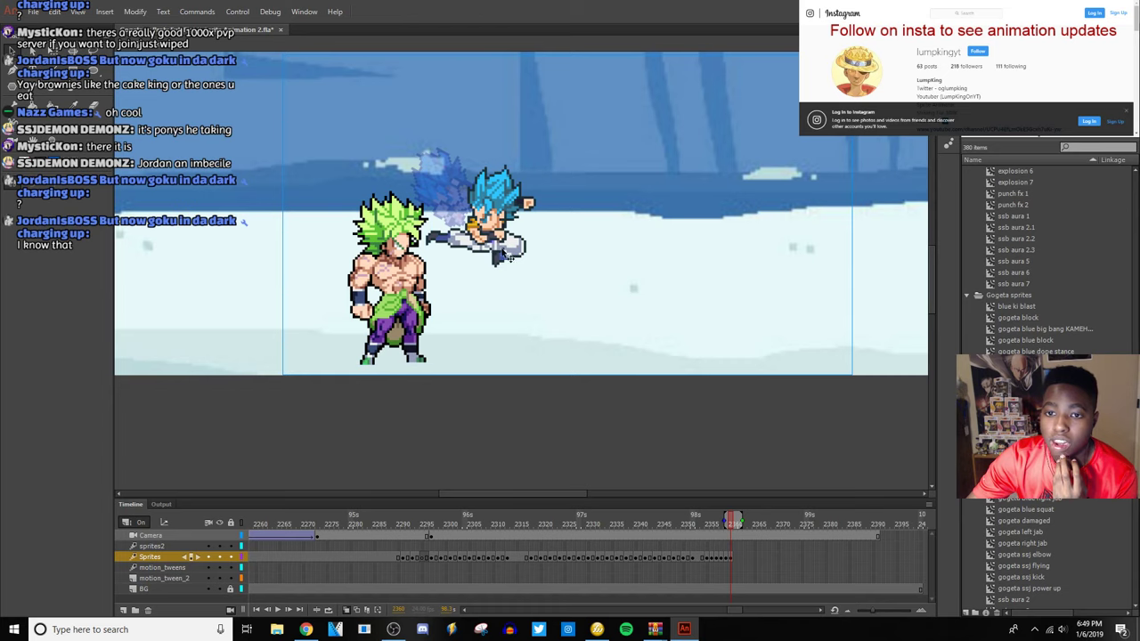
pyautogui.moveTo(501, 253); pyautogui.dragTo(475, 254)
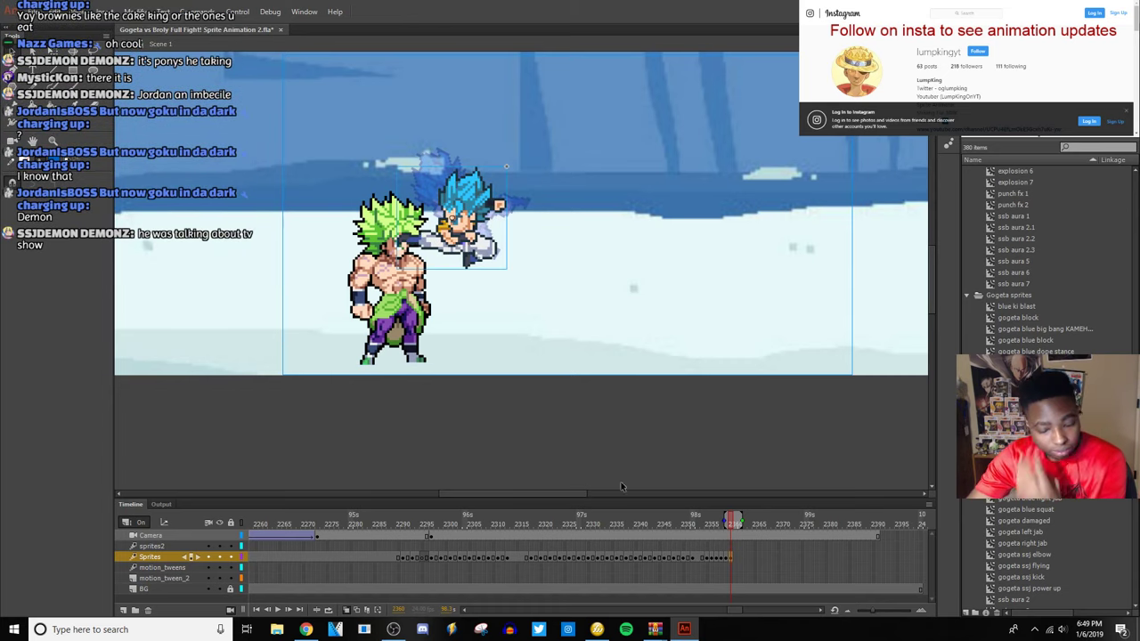
pyautogui.hotkey('ctrl', 's')
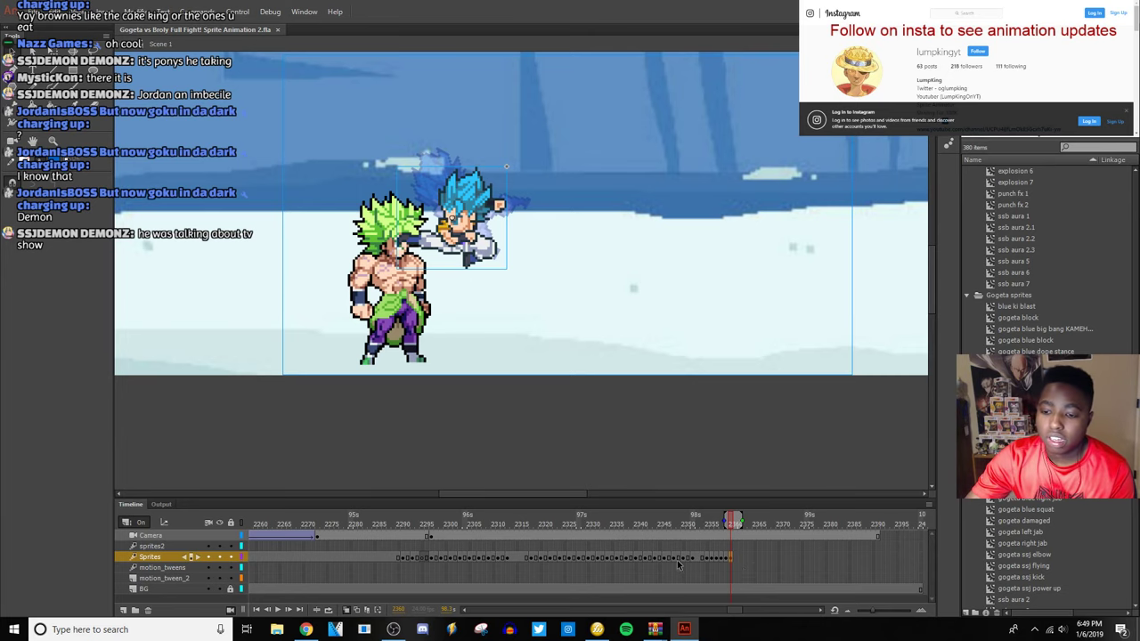
# Play back Gogeta's dash, flip and jump kick to check the timing of the motion.
pyautogui.click(676, 570)
pyautogui.click(277, 609)
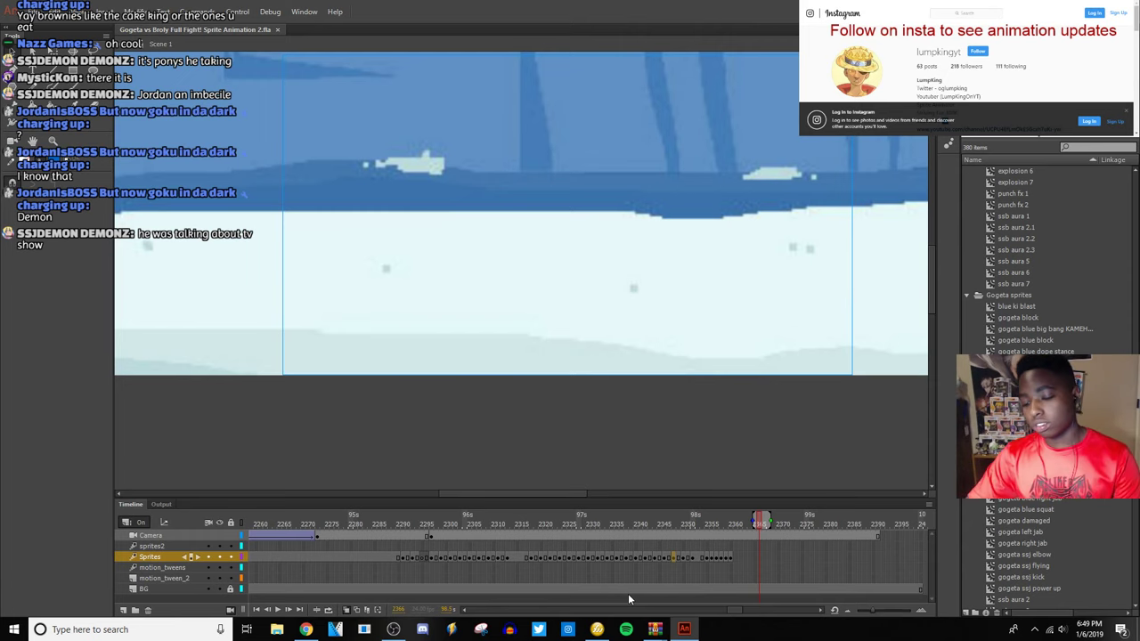
pyautogui.click(664, 557)
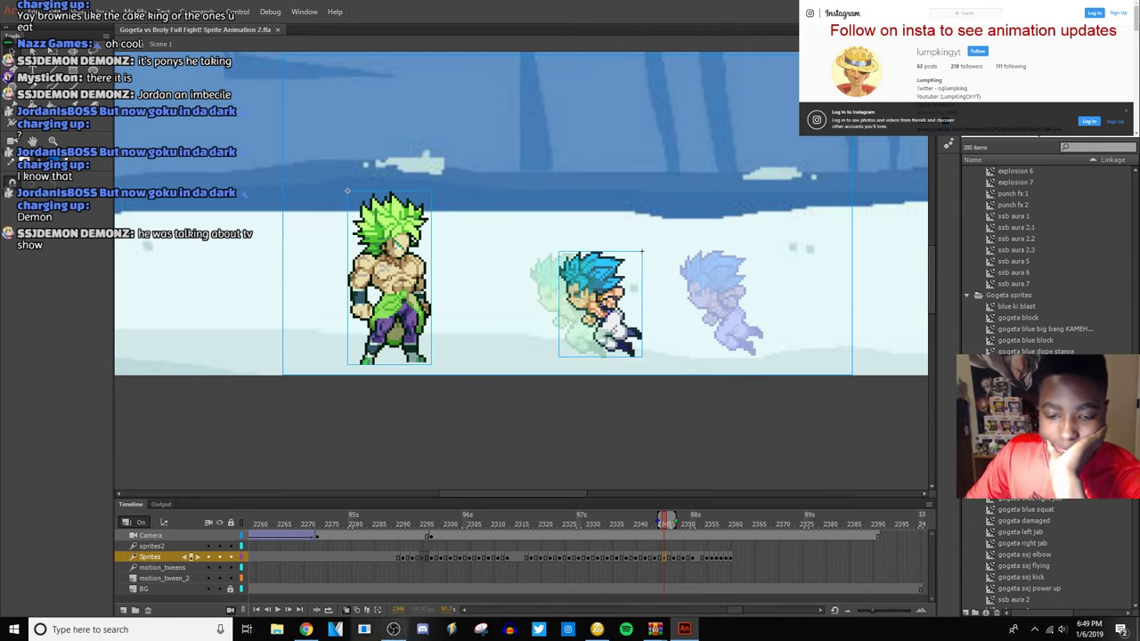
pyautogui.click(277, 609)
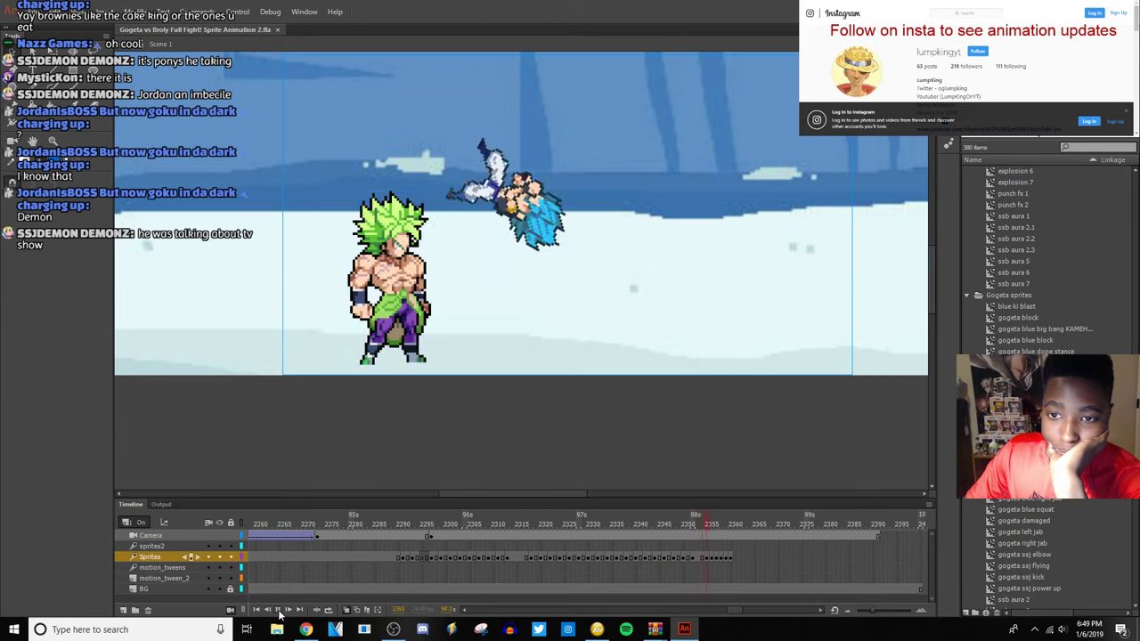
# Insert two extra frames after the upside-down flip pose at frame 2356 on the Sprites layer to hold it longer.
pyautogui.click(712, 558)
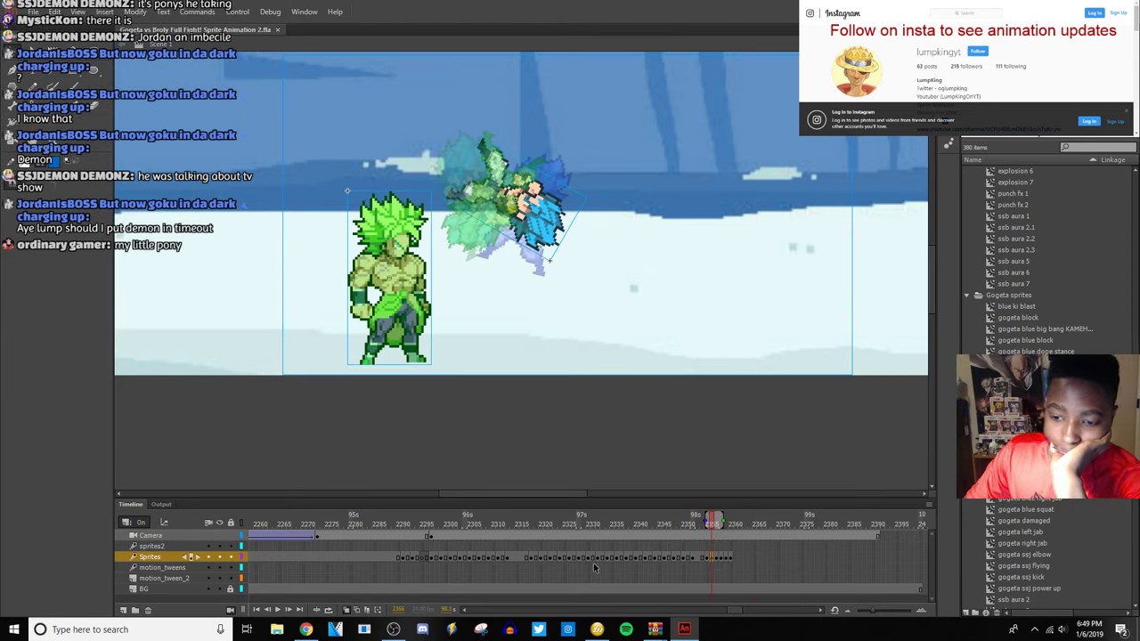
pyautogui.click(708, 561)
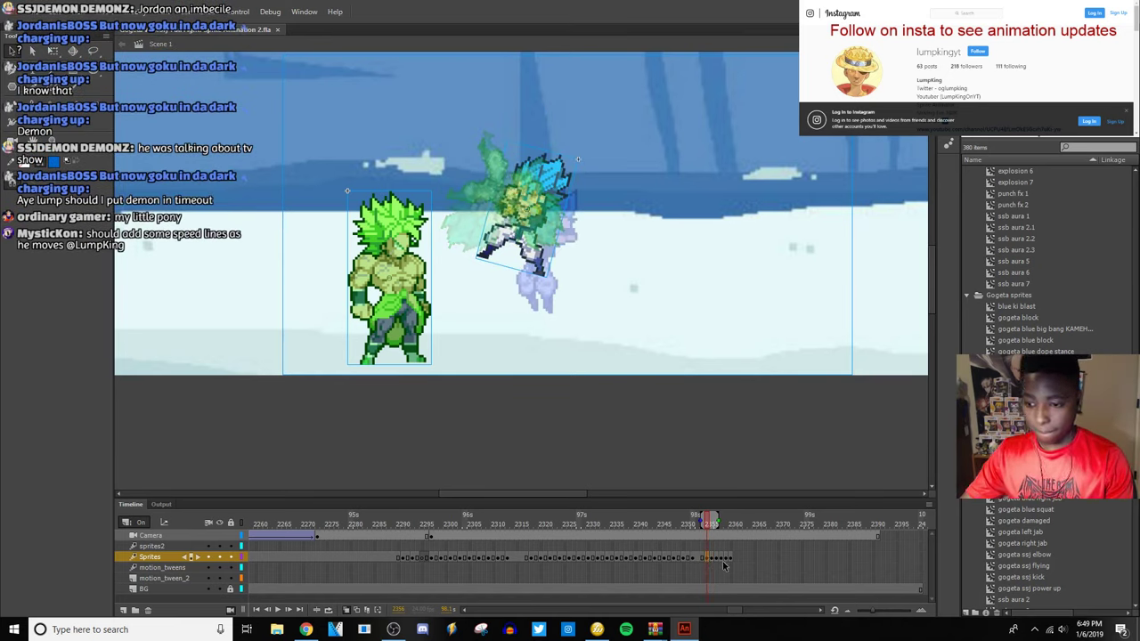
pyautogui.click(718, 563)
pyautogui.click(720, 565)
pyautogui.click(723, 566)
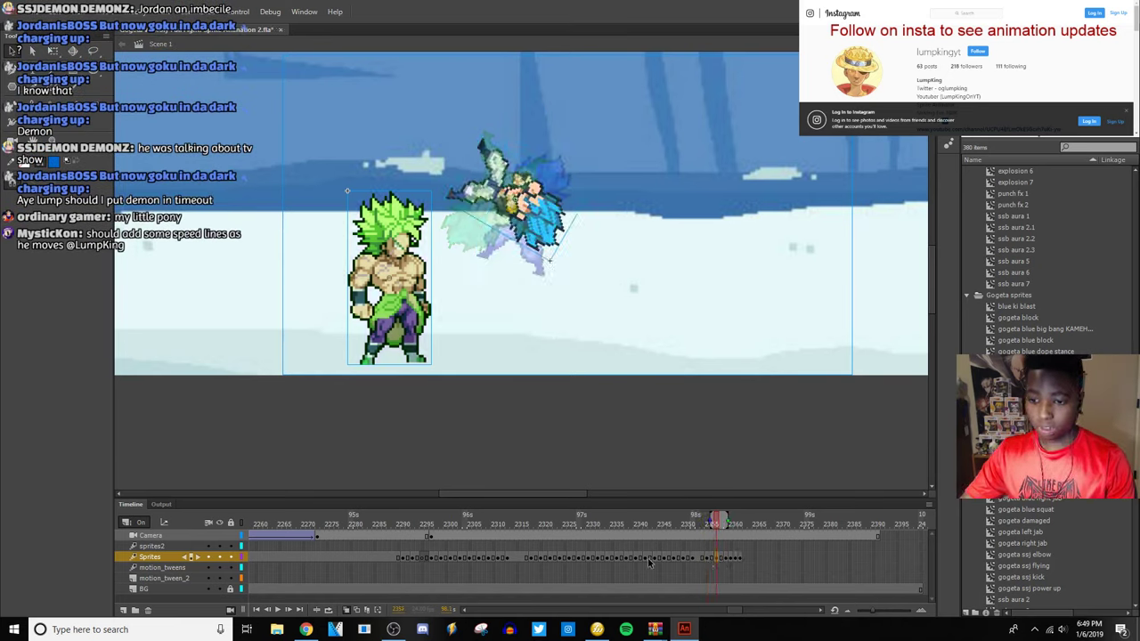
# Play back the sequence from the explosion and remove one of the extra hold frames at frame 2358.
pyautogui.click(609, 561)
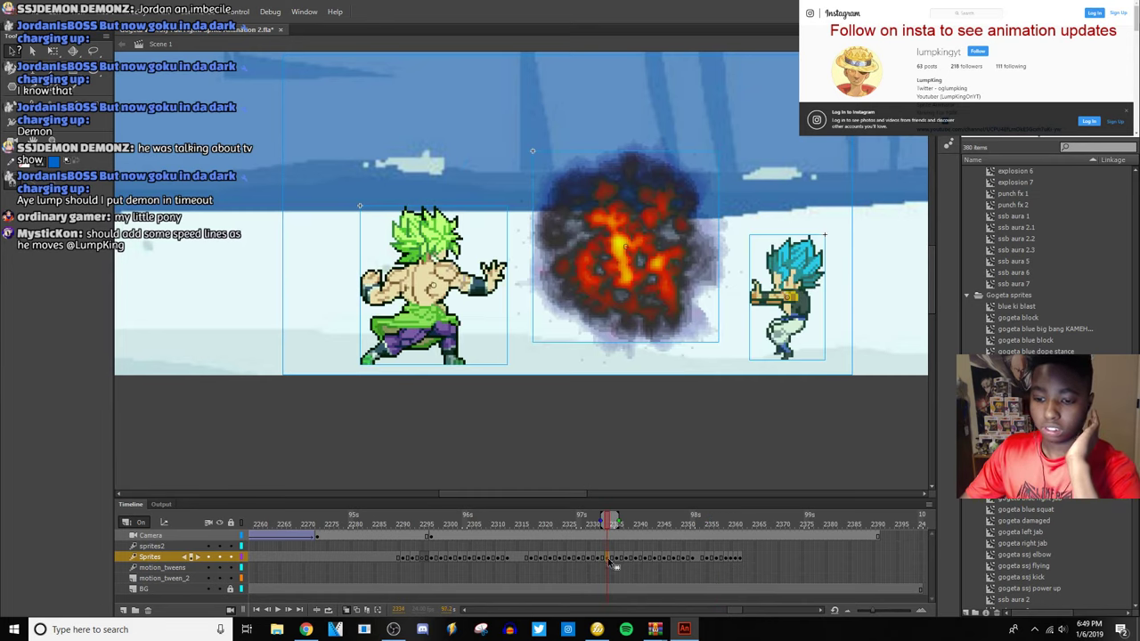
pyautogui.click(277, 610)
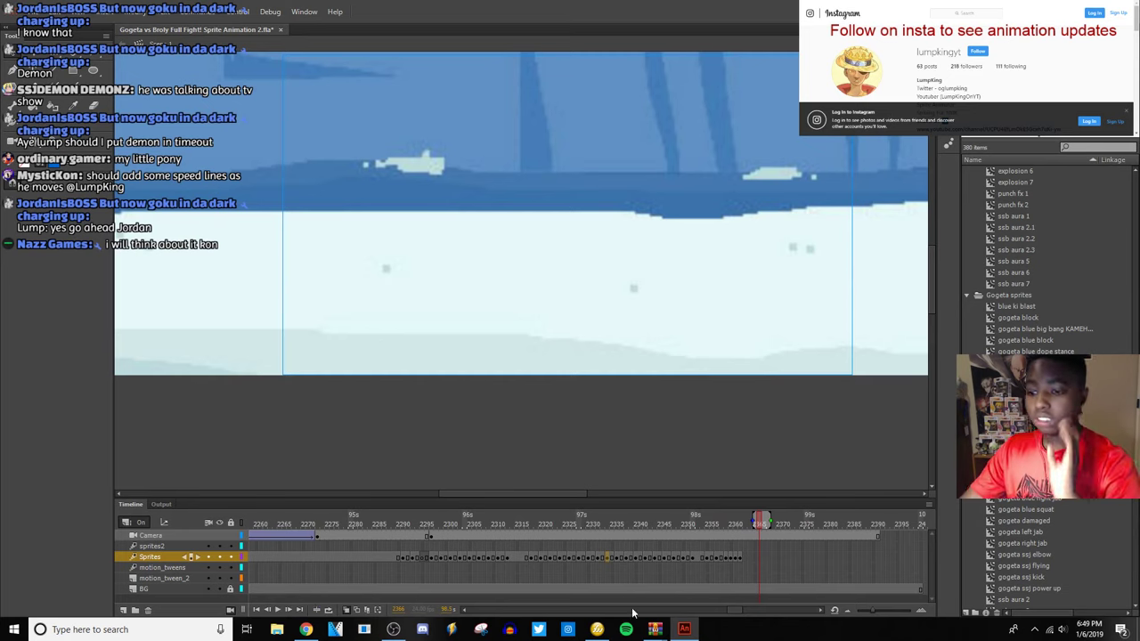
pyautogui.rightClick(723, 562)
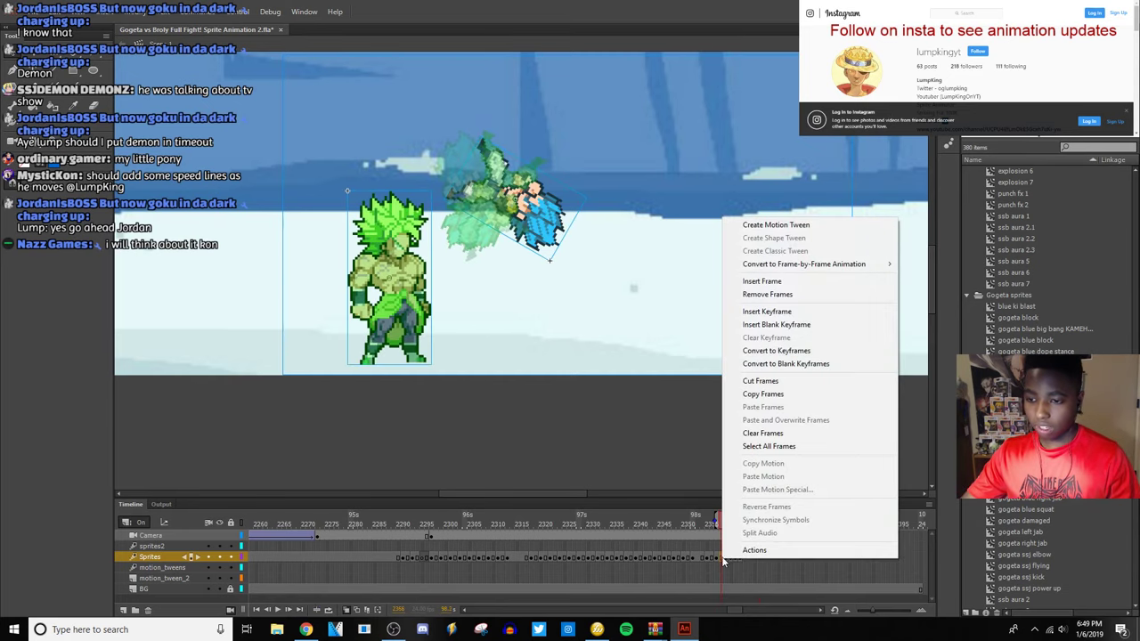
pyautogui.click(787, 300)
# Play back the retimed flip and kick from the fading explosion onward, and save the animation file.
pyautogui.click(638, 557)
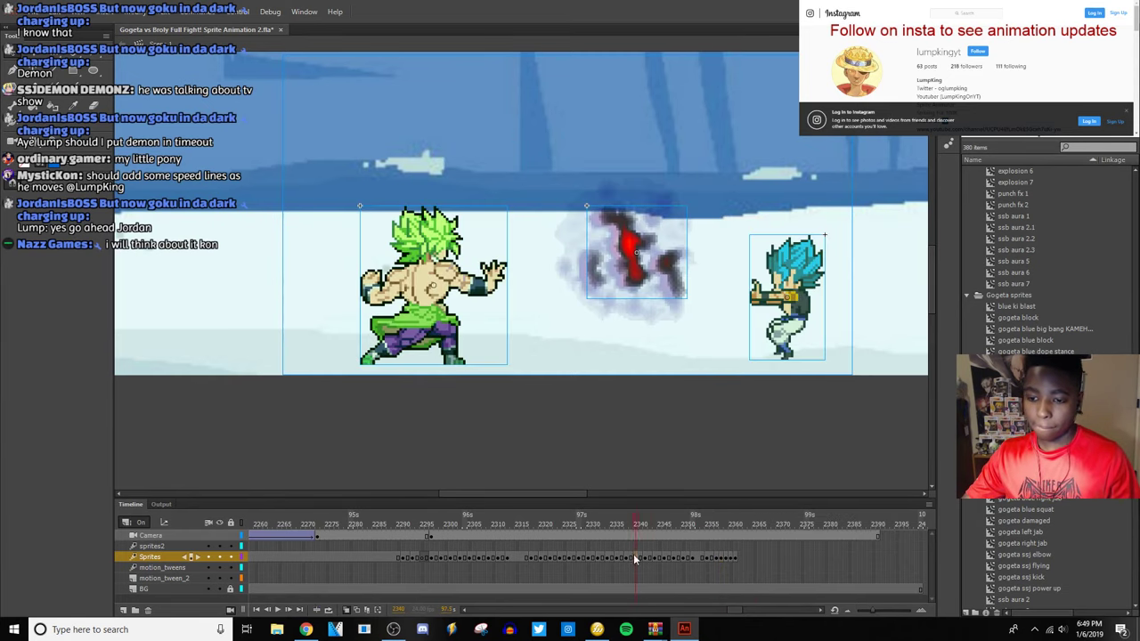
pyautogui.click(277, 610)
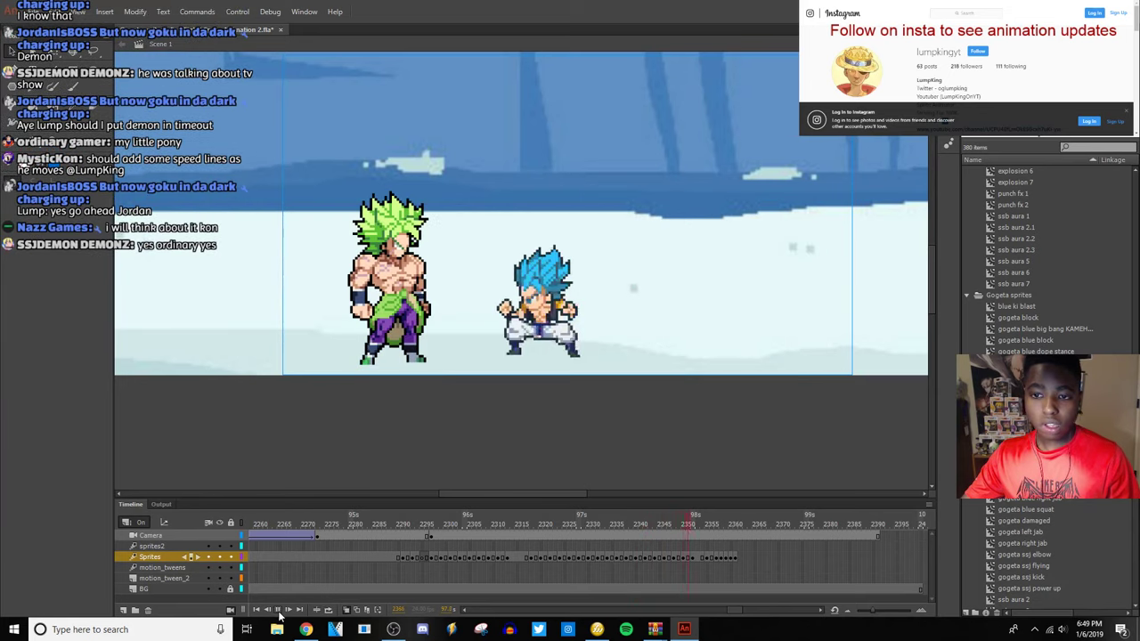
pyautogui.click(277, 610)
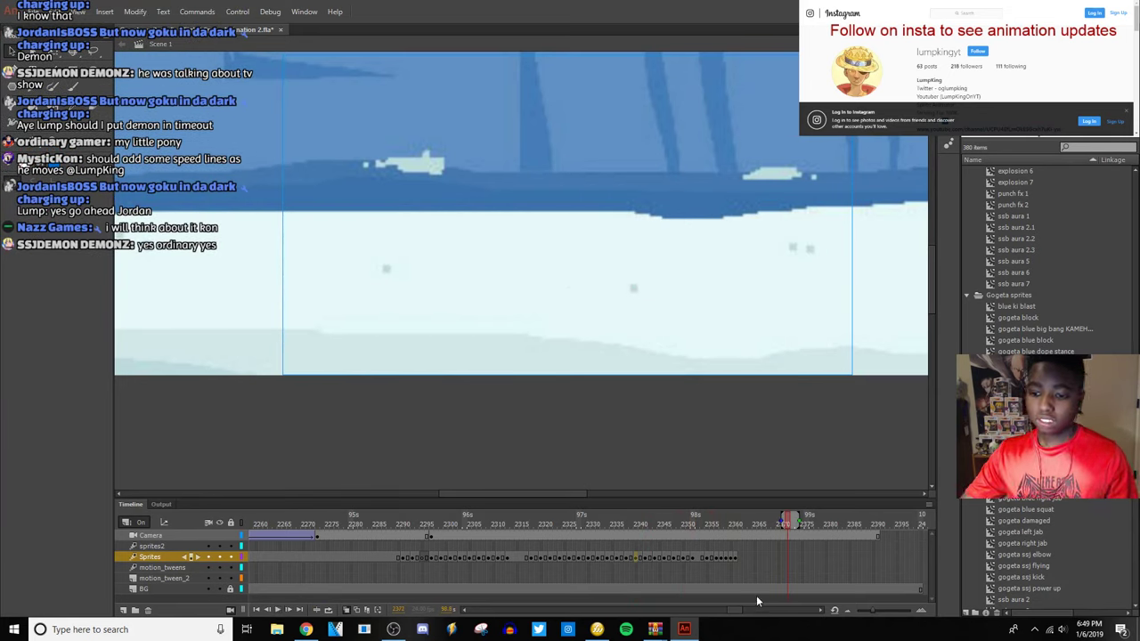
pyautogui.hotkey('ctrl', 's')
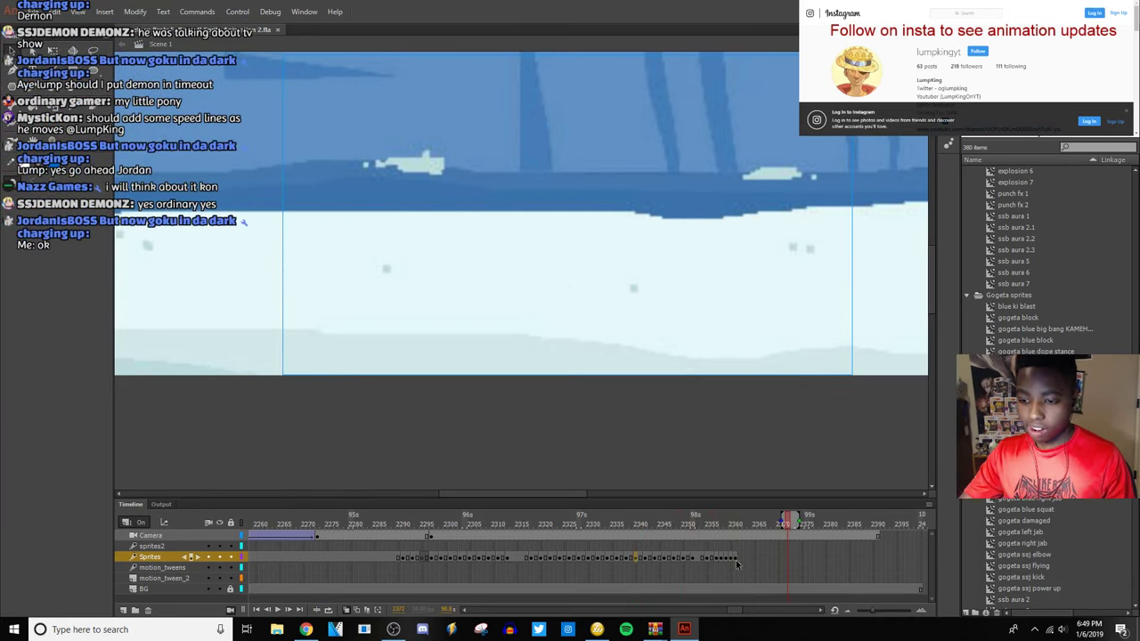
# Delete the standing Broly sprite from the jump kick keyframe at frame 2361.
pyautogui.click(736, 560)
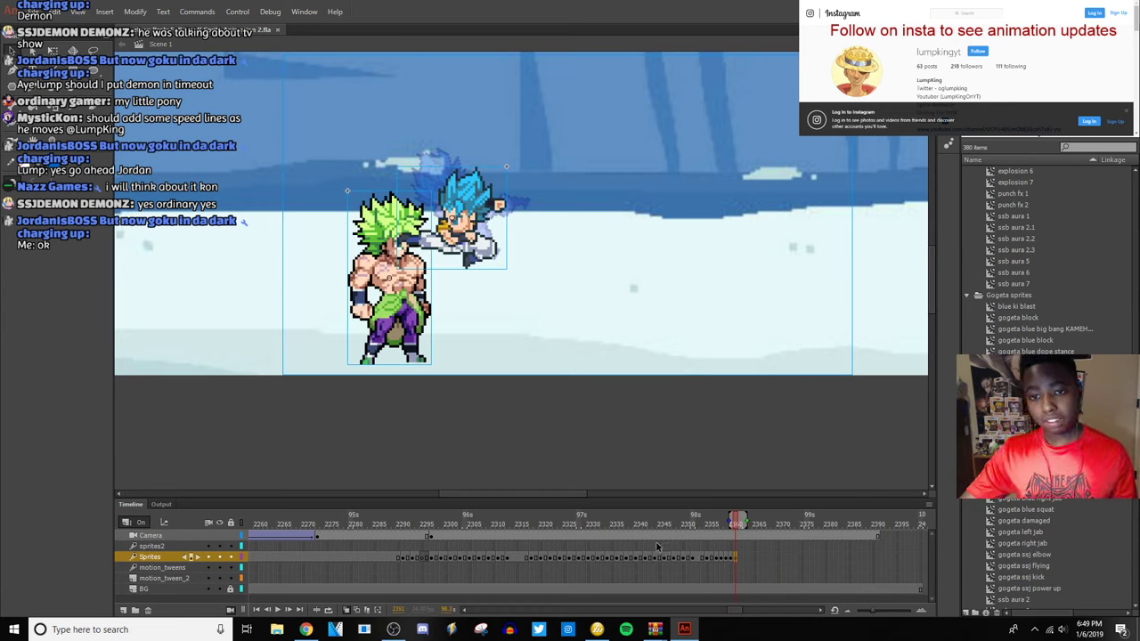
pyautogui.click(491, 318)
pyautogui.click(405, 302)
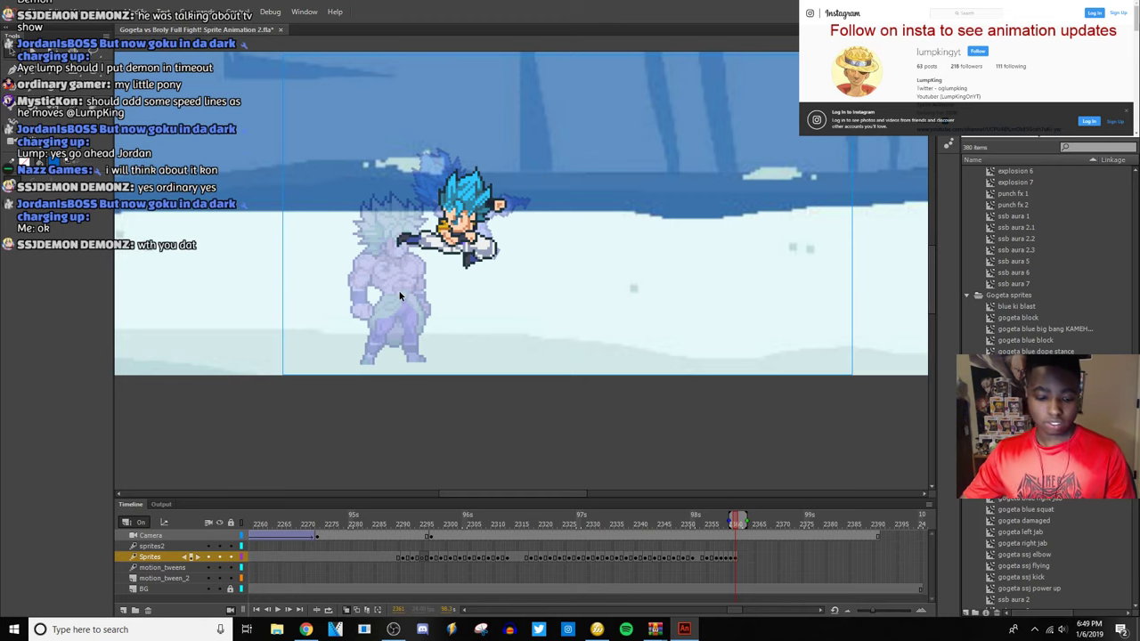
# Play back the fight from before the explosion up to the kick, and return to the keyframe at frame 2361.
pyautogui.click(428, 556)
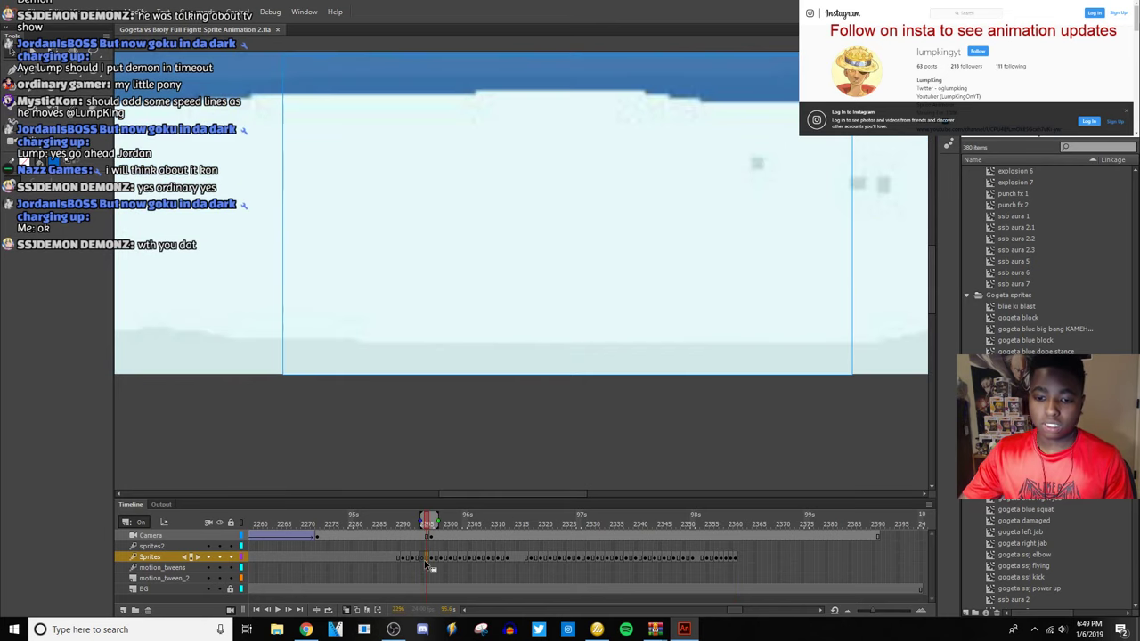
pyautogui.click(278, 610)
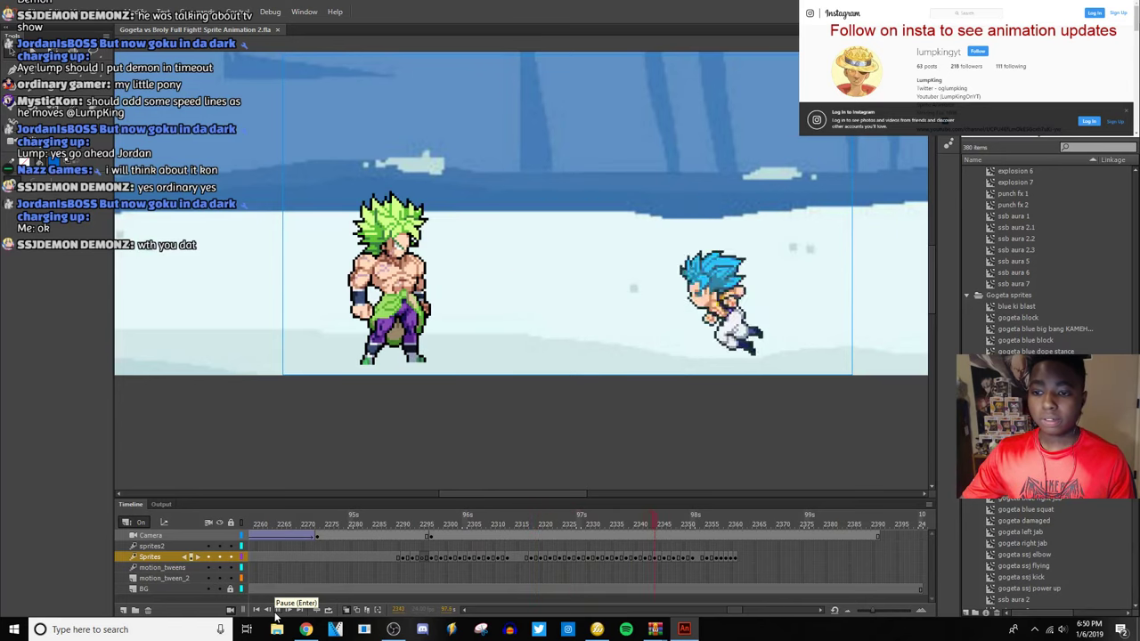
pyautogui.click(735, 558)
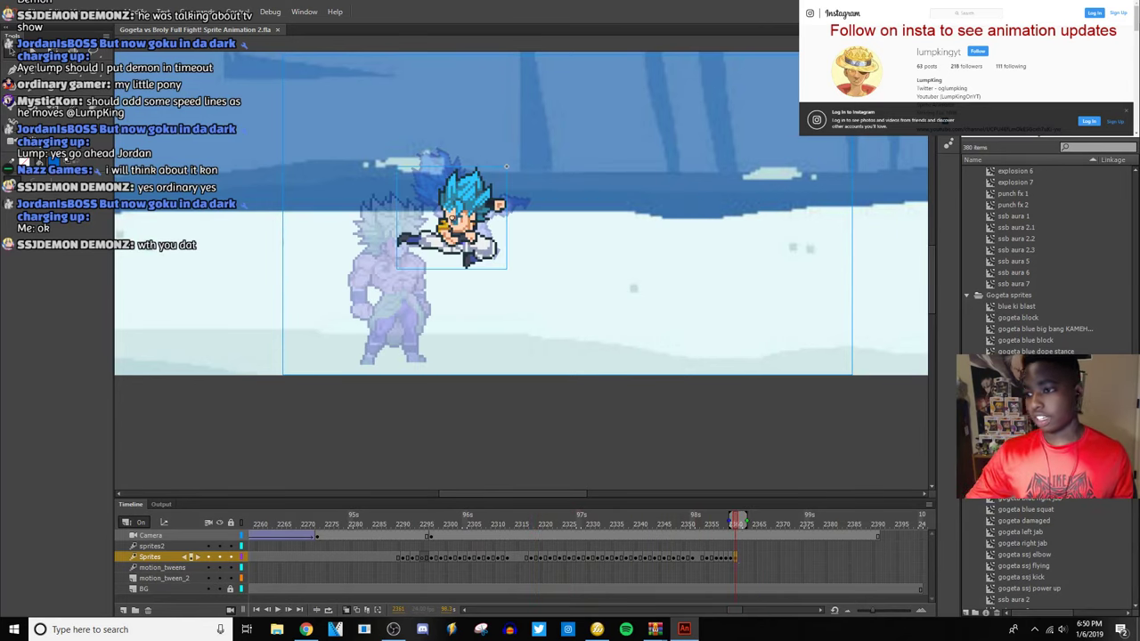
# Place the "broly hurt 2" sprite from the library at Broly's former position in frame 2361, under Gogeta's kick.
pyautogui.scroll(4, 1038, 588)
pyautogui.scroll(4, 1037, 588)
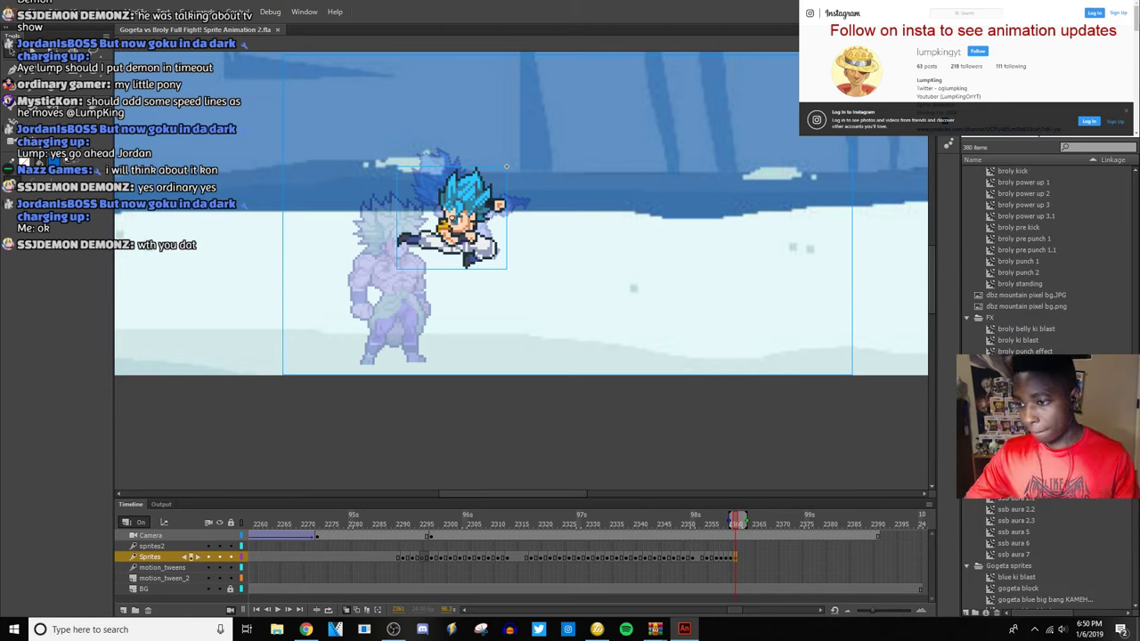
pyautogui.scroll(2, 1043, 311)
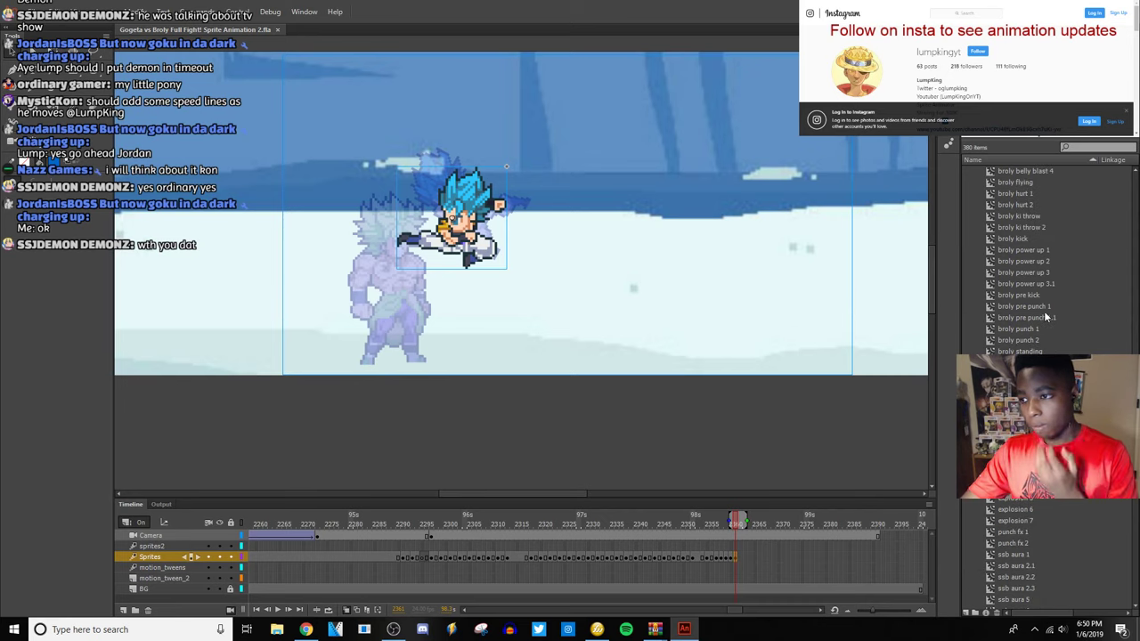
pyautogui.scroll(2, 1041, 331)
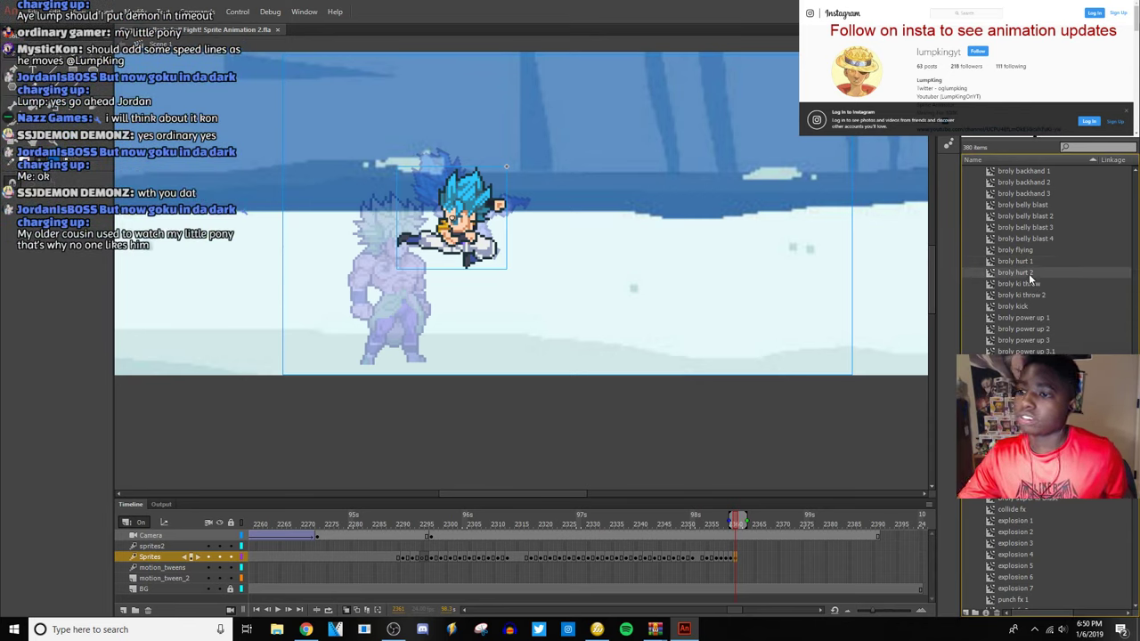
pyautogui.moveTo(1029, 278); pyautogui.dragTo(388, 291)
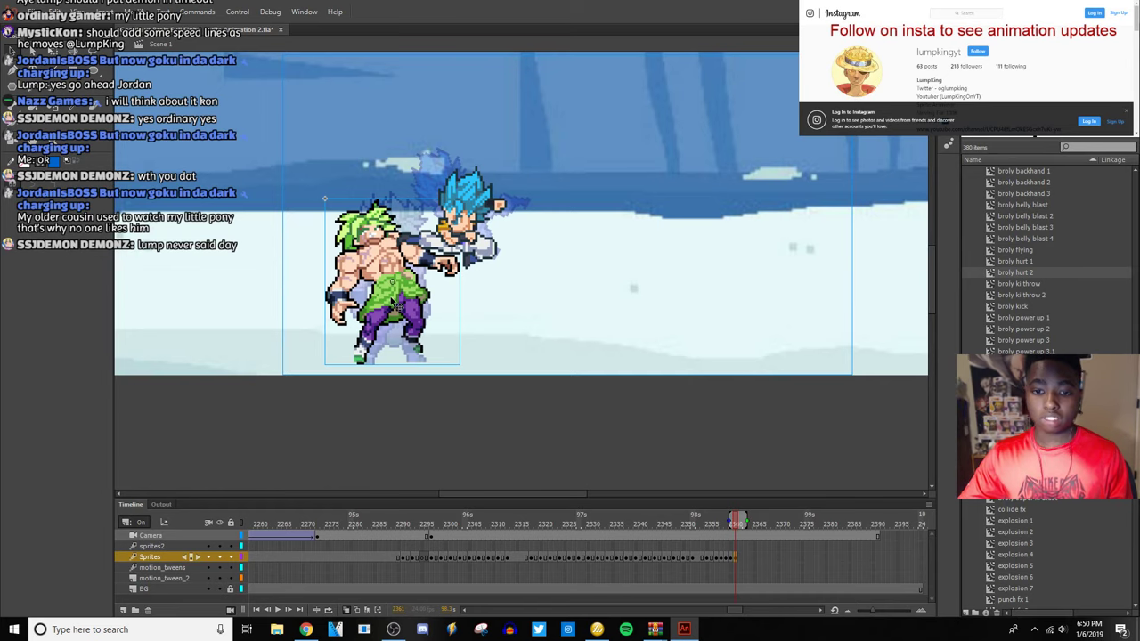
# Adjust the "broly hurt 2" sprite's position in frame 2361, moving it slightly down and back from its first placement against Gogeta's kicking foot.
pyautogui.press('Escape')
pyautogui.click(392, 307)
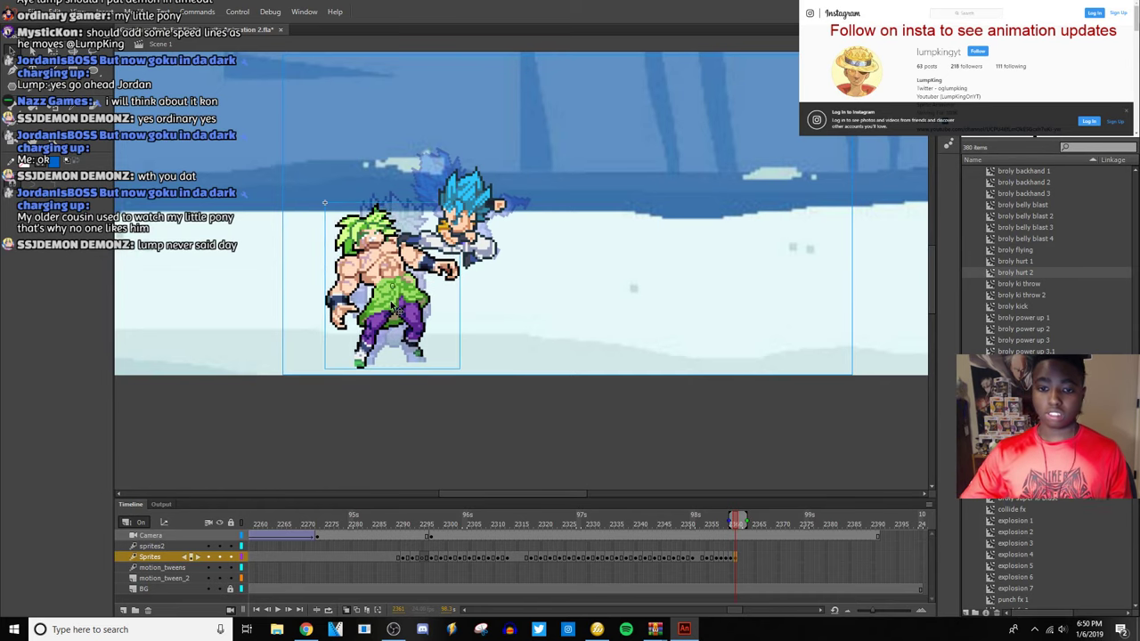
pyautogui.scroll(2, 392, 307)
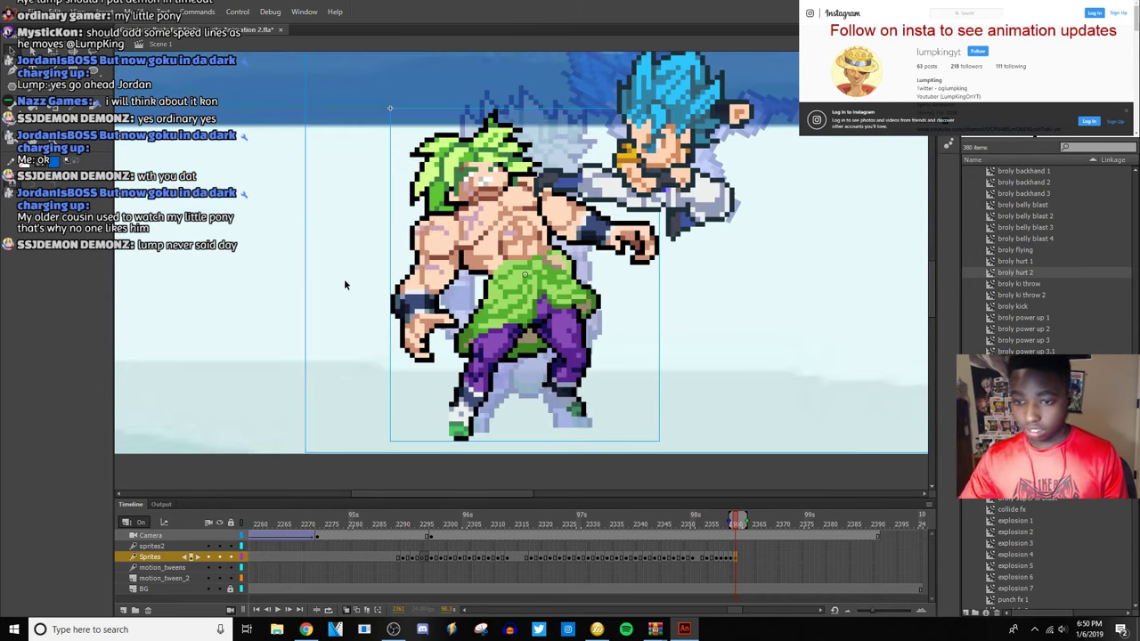
pyautogui.click(821, 404)
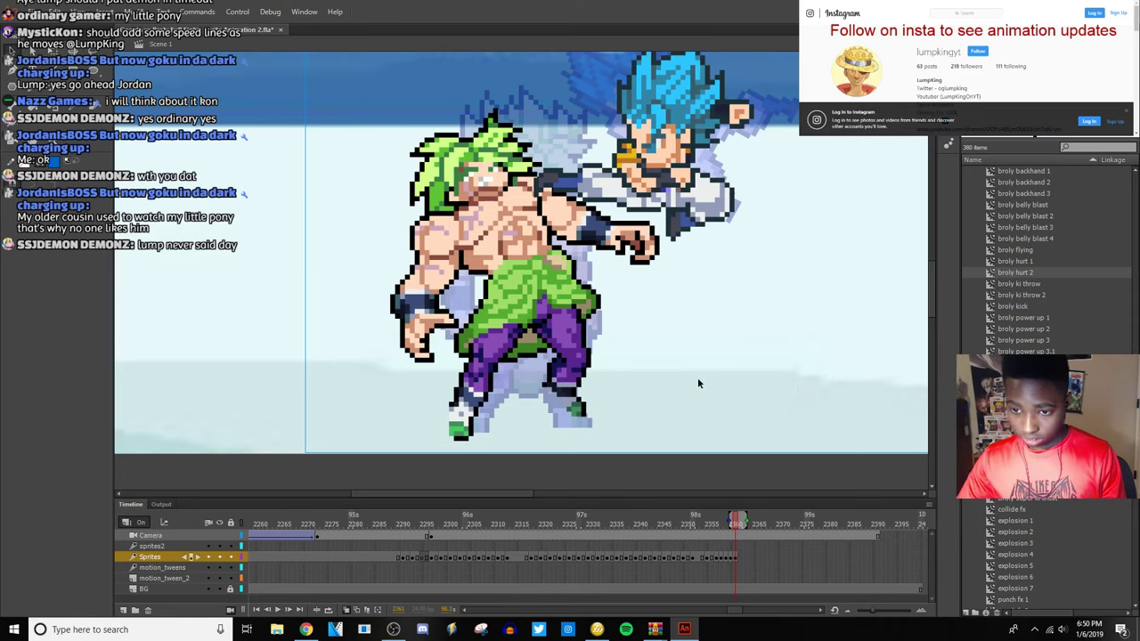
pyautogui.click(499, 356)
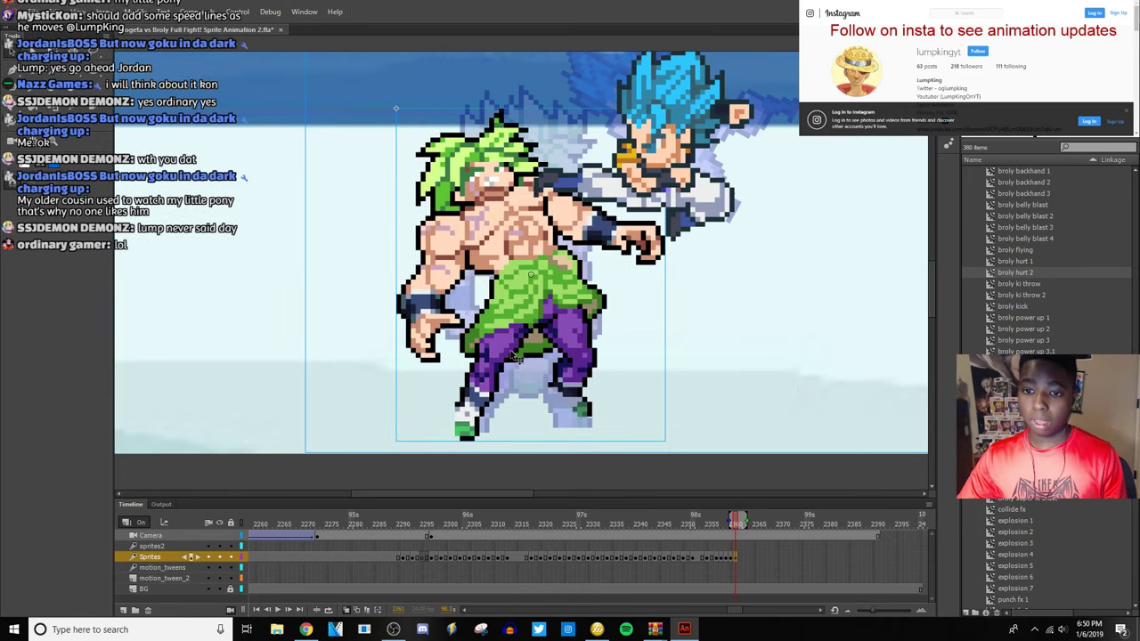
pyautogui.moveTo(512, 356); pyautogui.dragTo(501, 356)
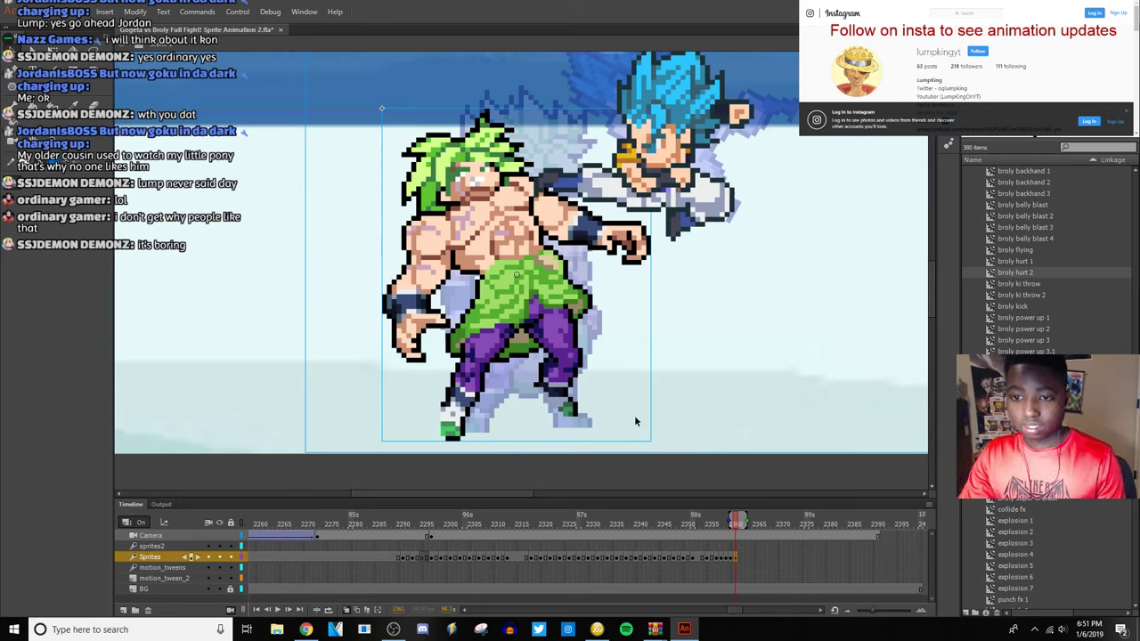
# Add a keyframe at frame 2363 and move Broly's hurt sprite well back from Gogeta, slightly lower, as knockback from the kick.
pyautogui.click(746, 563)
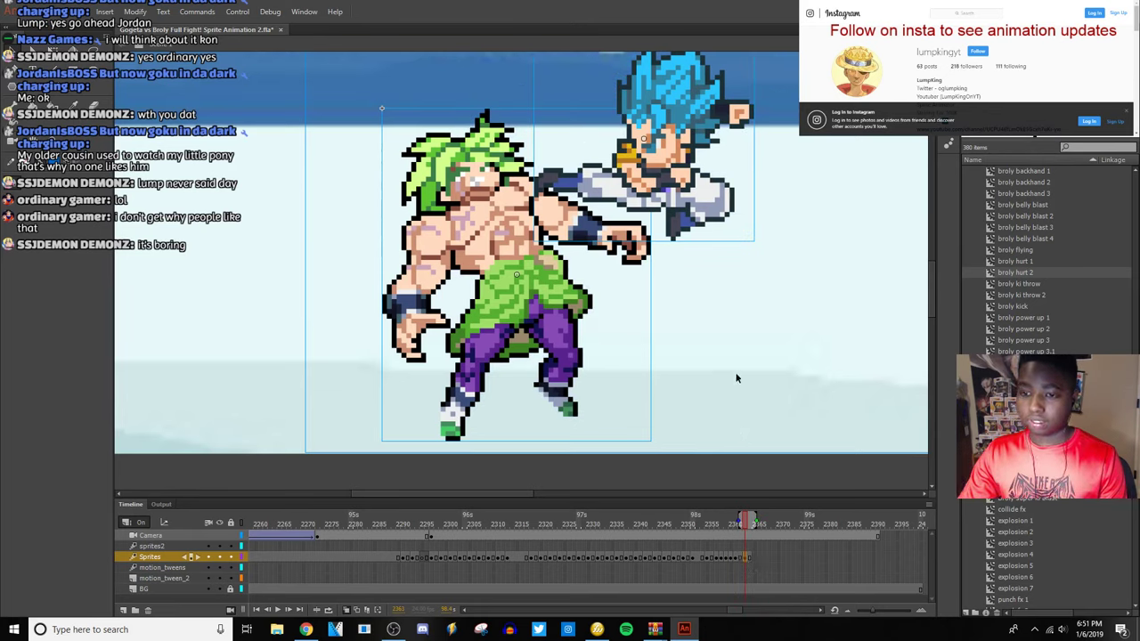
pyautogui.moveTo(514, 314); pyautogui.dragTo(338, 330)
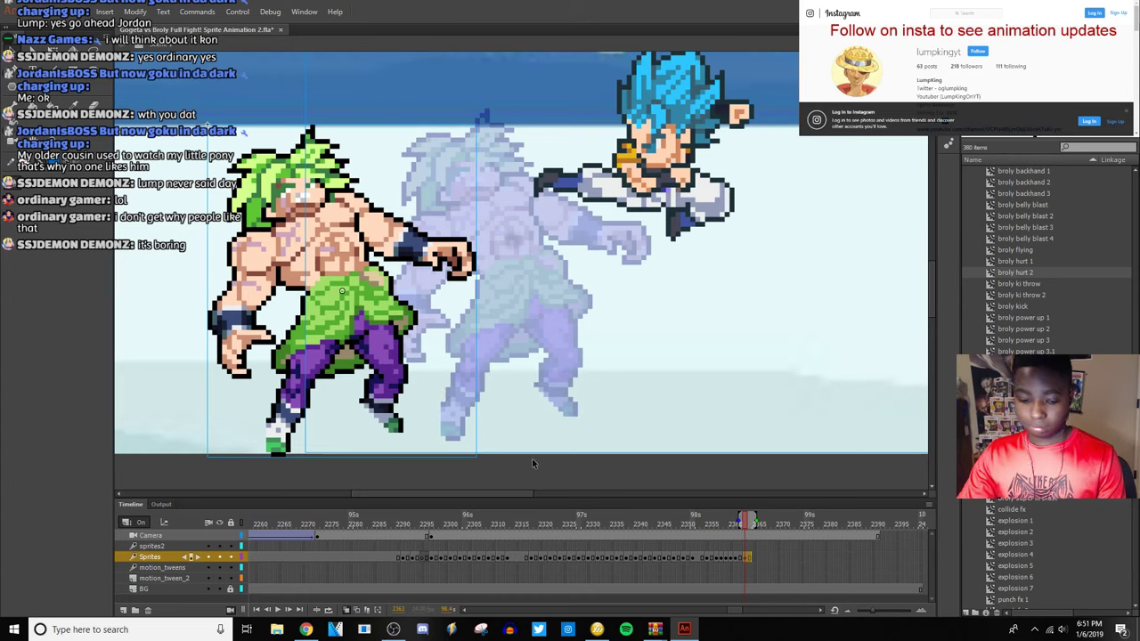
# Add a keyframe at frame 2365 without Broly, save the animation file, and turn off onion skinning.
pyautogui.press('.')
pyautogui.click(753, 561)
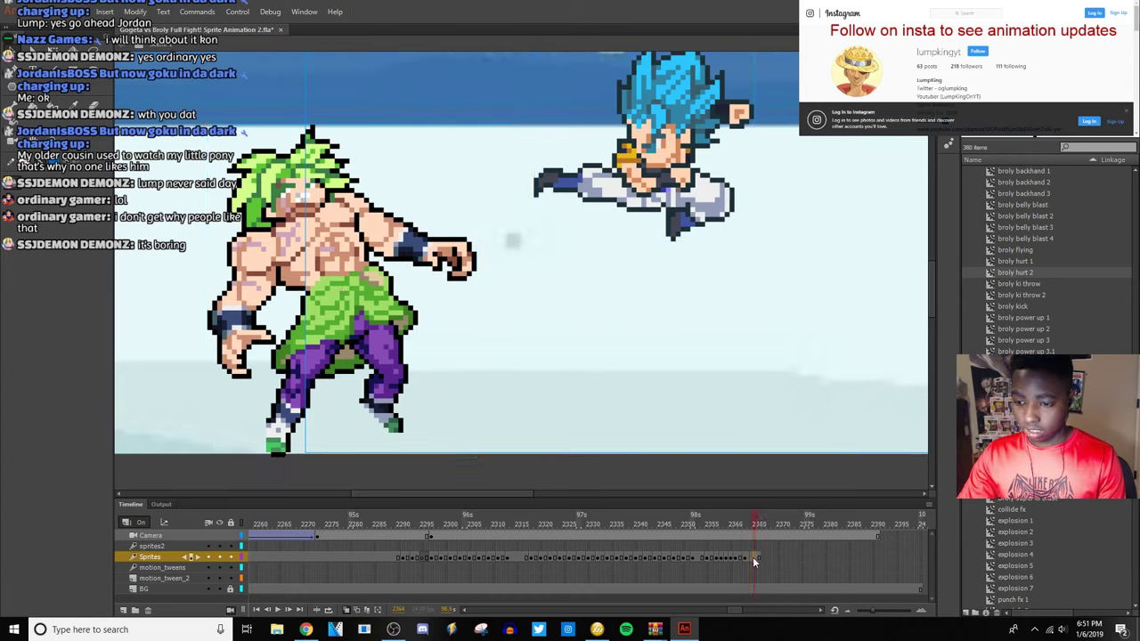
pyautogui.click(570, 371)
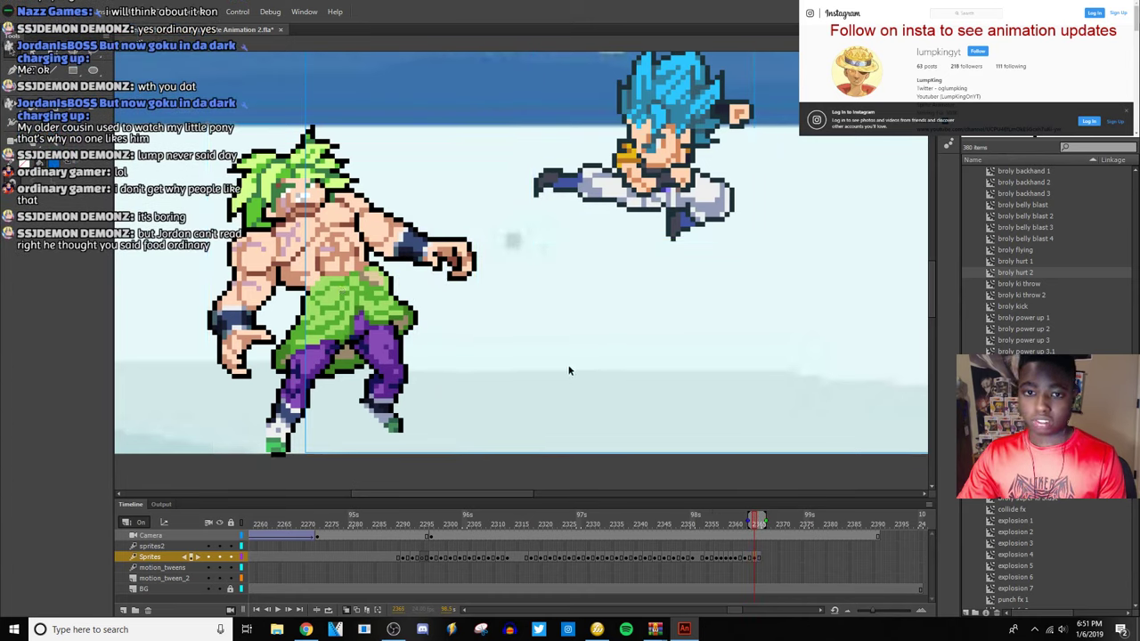
pyautogui.click(358, 326)
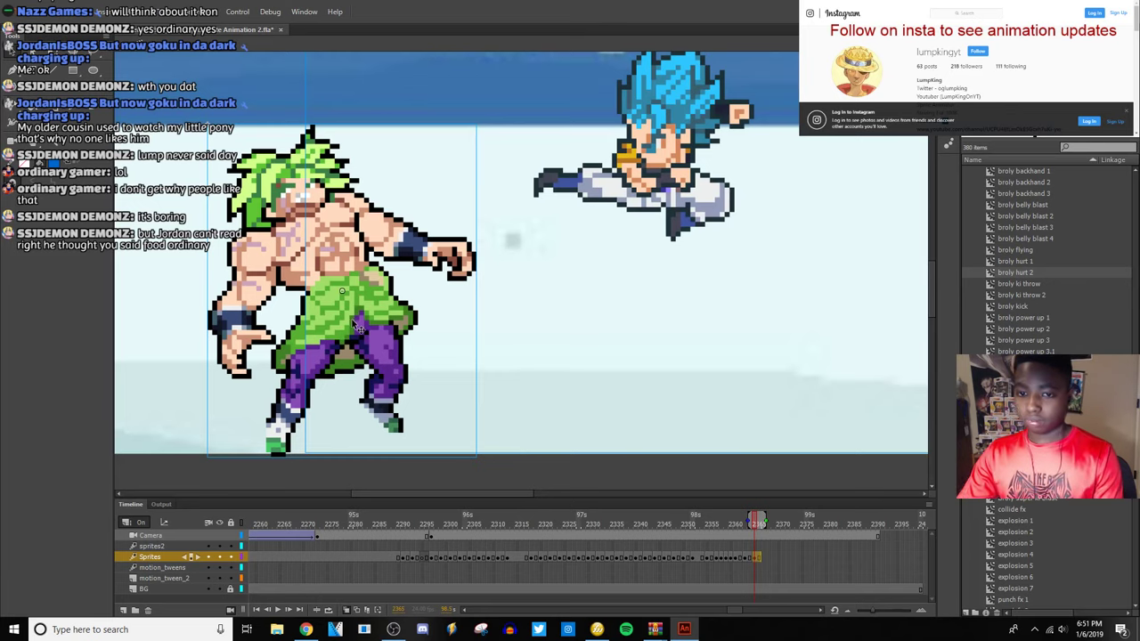
pyautogui.press('Delete')
pyautogui.hotkey('ctrl', 's')
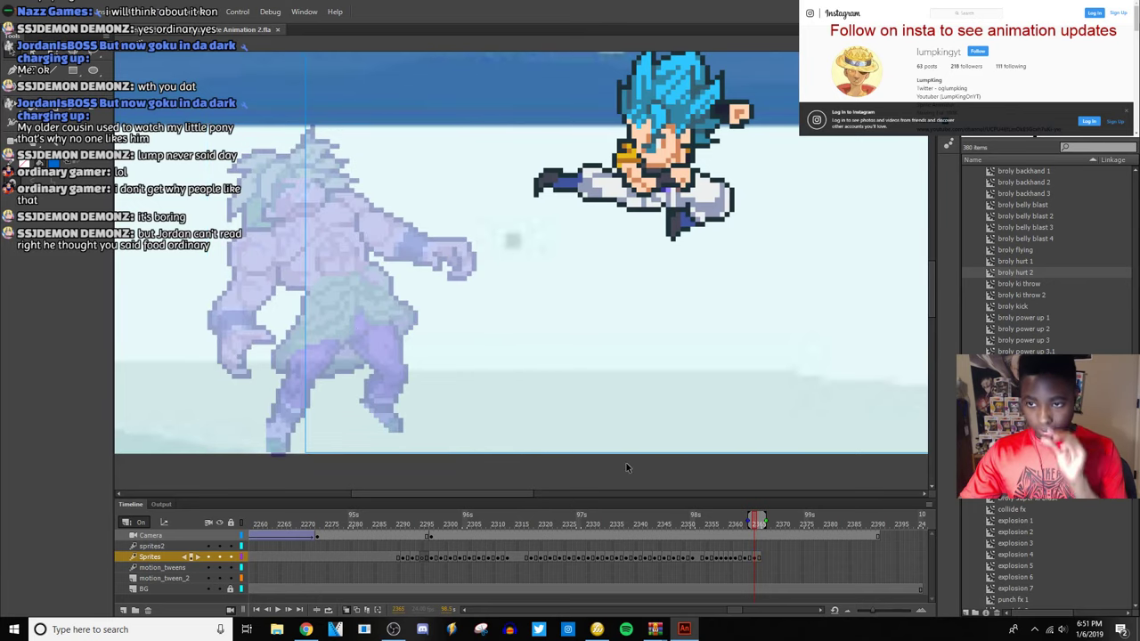
pyautogui.click(349, 611)
# Switch to Chrome and check the playing YouTube remix's playlist options and the account notifications.
pyautogui.click(305, 629)
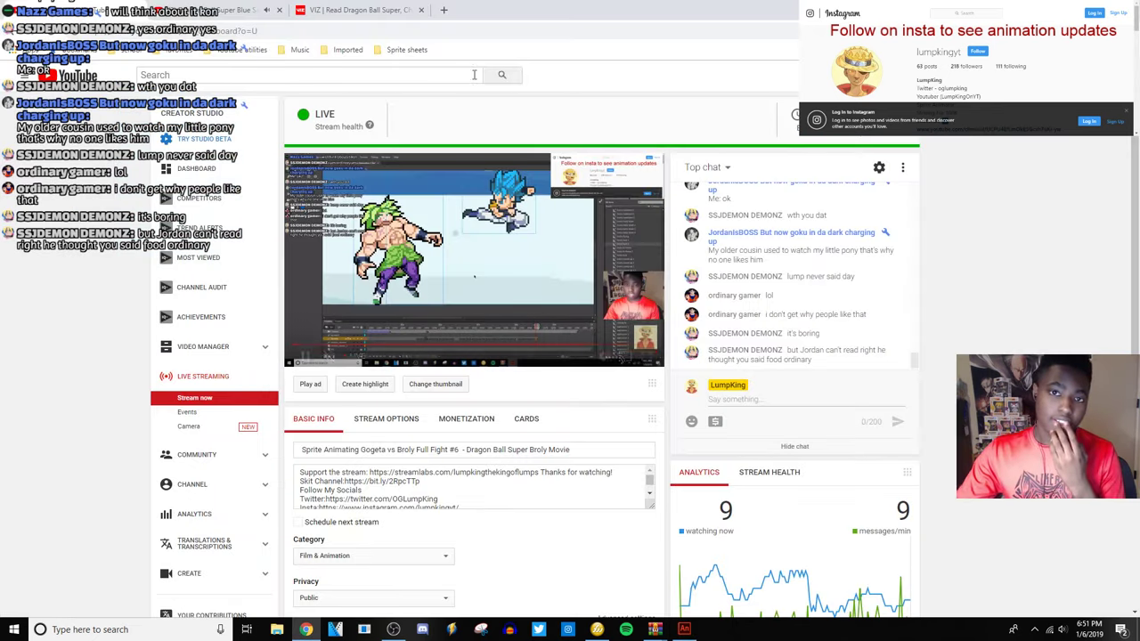
pyautogui.hotkey('ctrl', 'Tab')
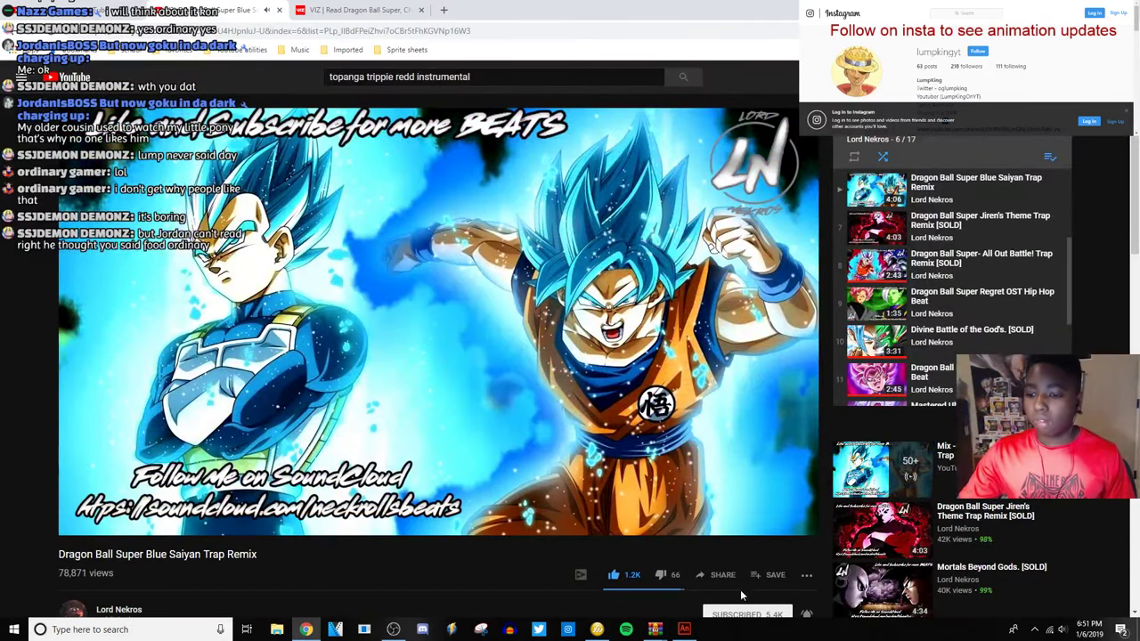
pyautogui.click(767, 574)
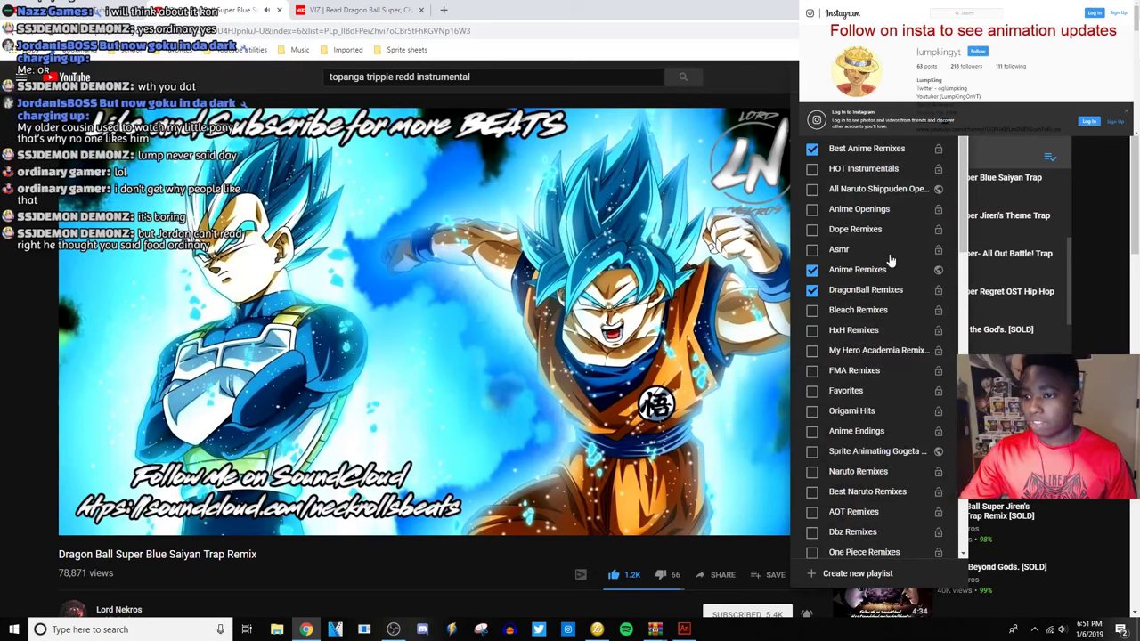
pyautogui.click(1076, 76)
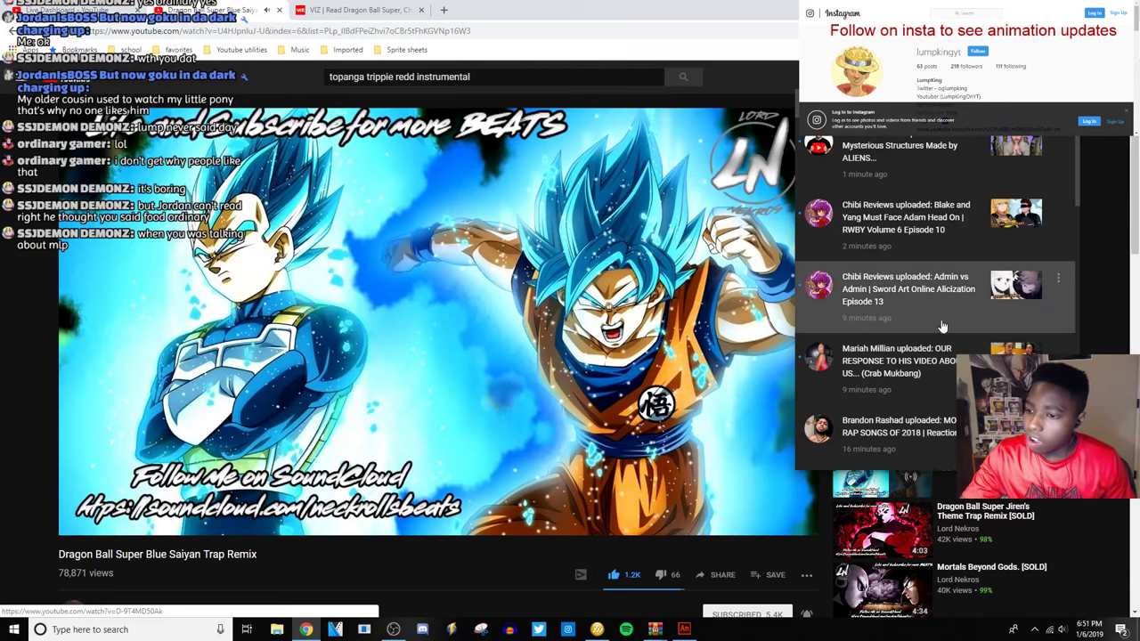
pyautogui.click(539, 606)
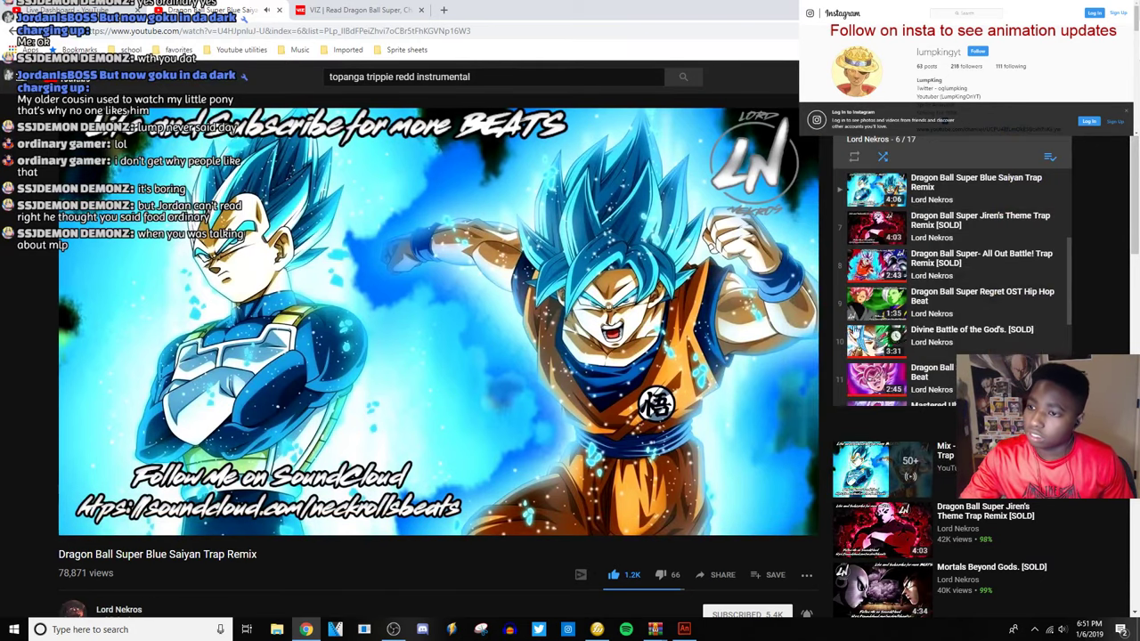
# Switch back to Animate and play the fight from frame 2297, checking the live stream dashboard beforehand.
pyautogui.click(683, 630)
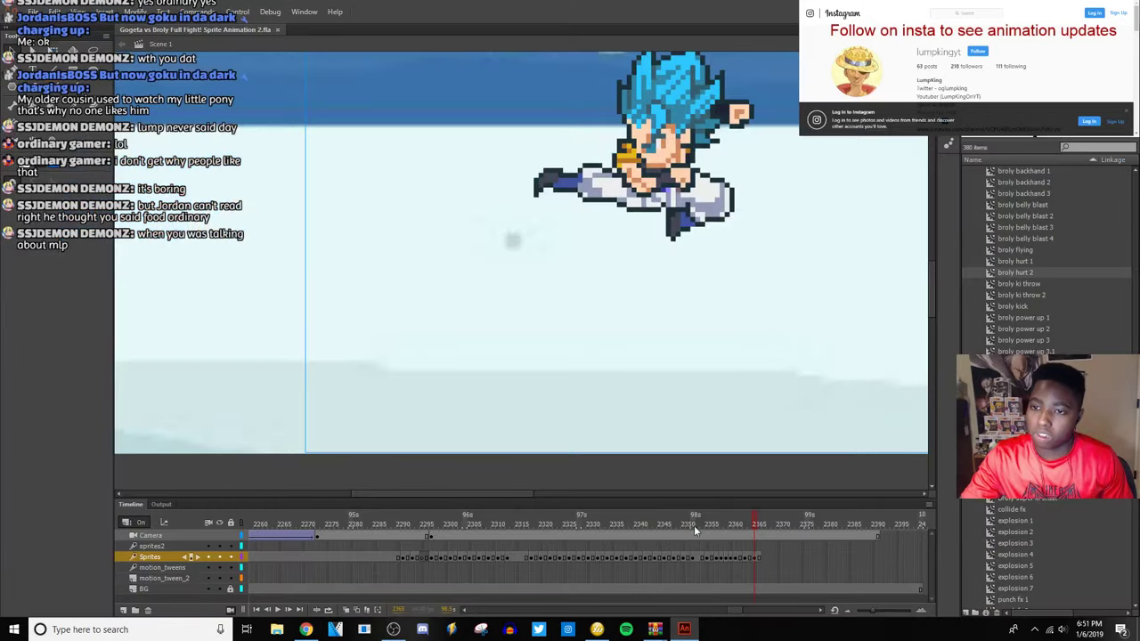
pyautogui.hotkey('ctrl', '-')
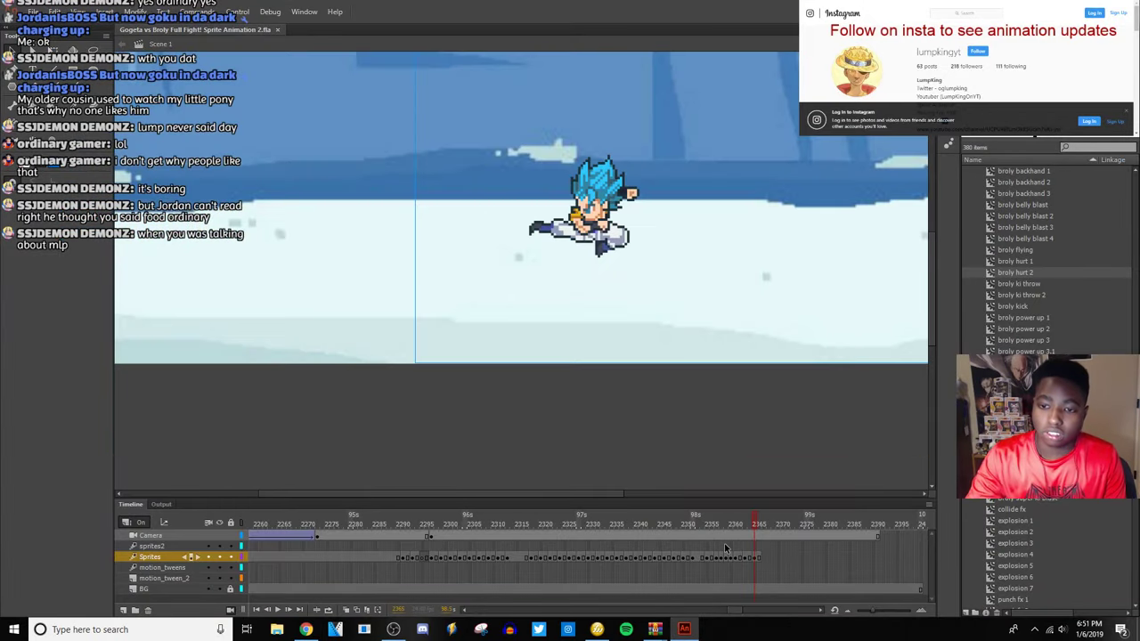
pyautogui.moveTo(594, 498); pyautogui.dragTo(640, 496)
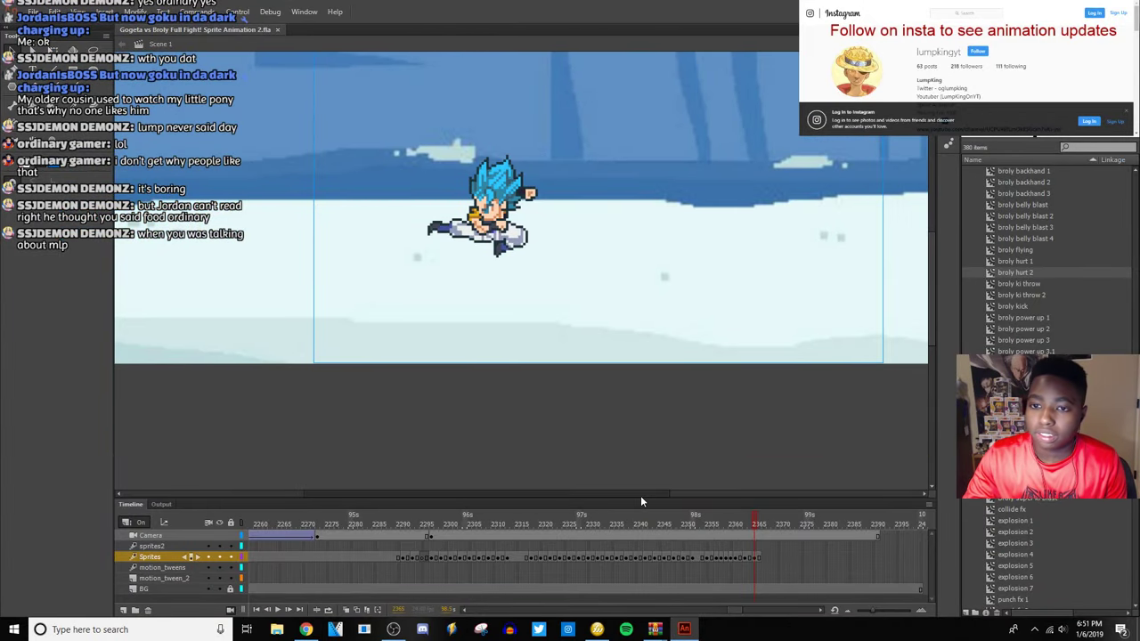
pyautogui.click(434, 560)
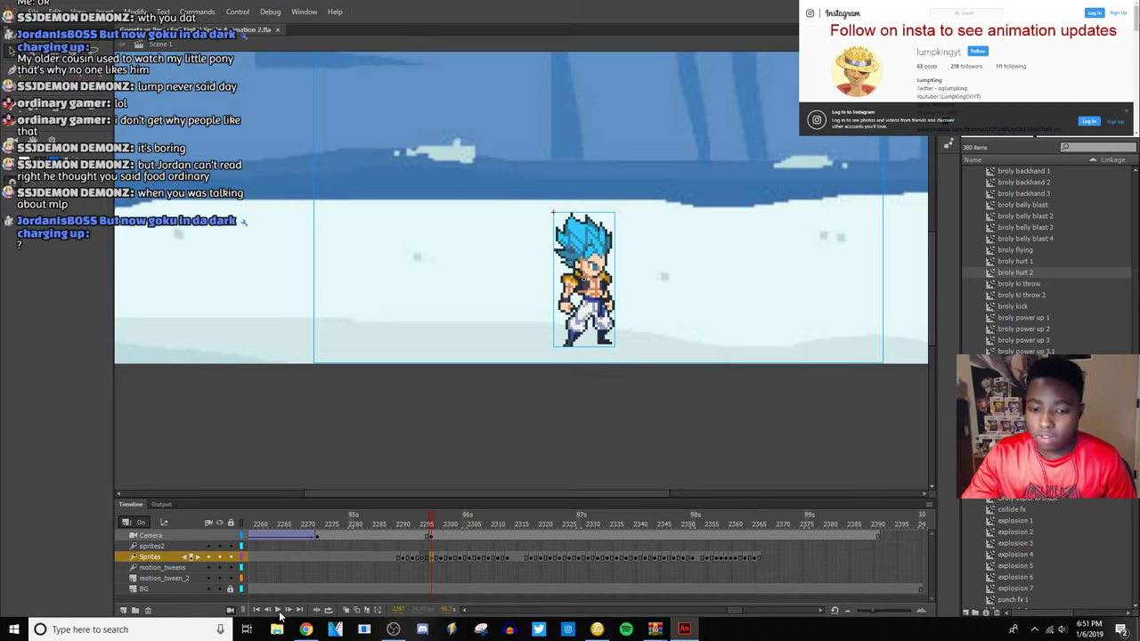
pyautogui.click(306, 630)
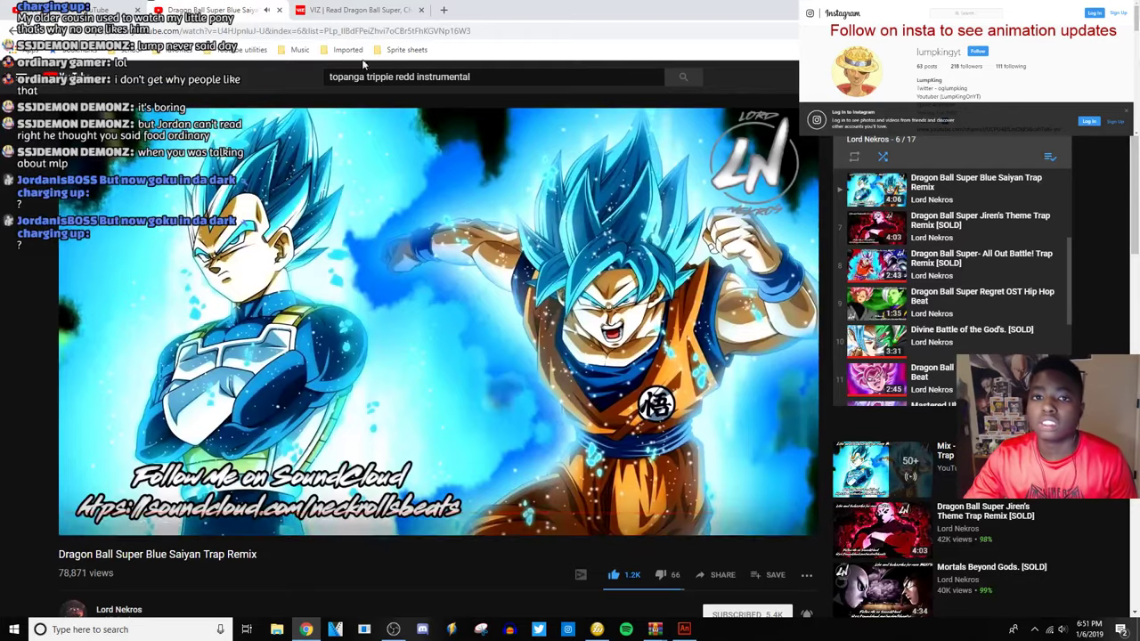
pyautogui.click(98, 10)
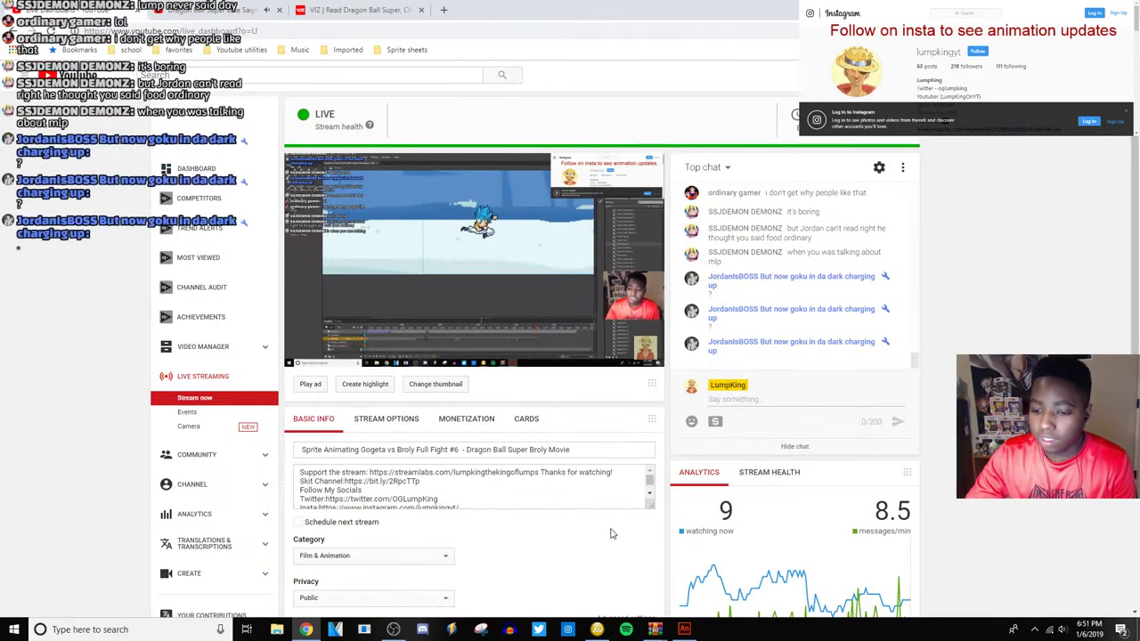
pyautogui.click(678, 630)
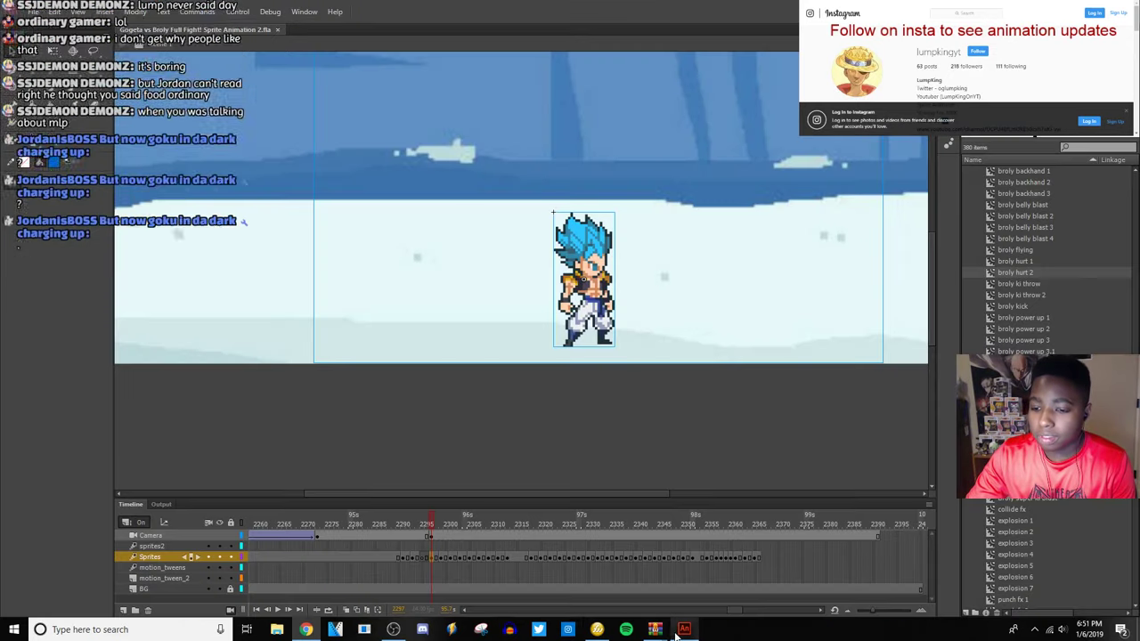
pyautogui.click(278, 610)
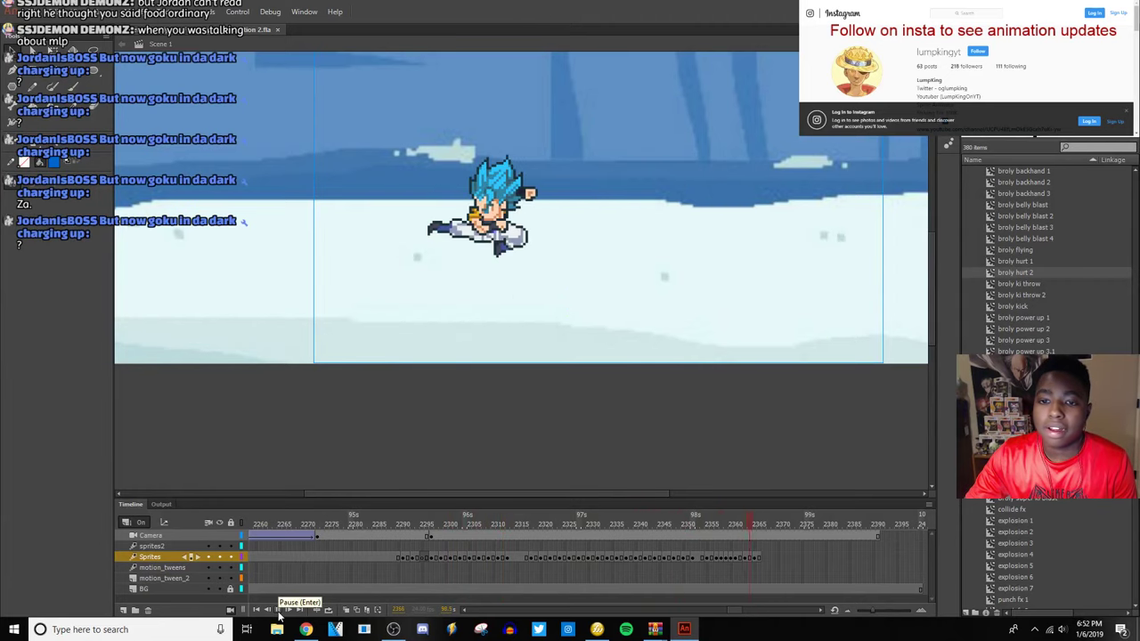
# Switch to the YouTube live dashboard in Chrome and read back through the stream's chat messages.
pyautogui.click(305, 630)
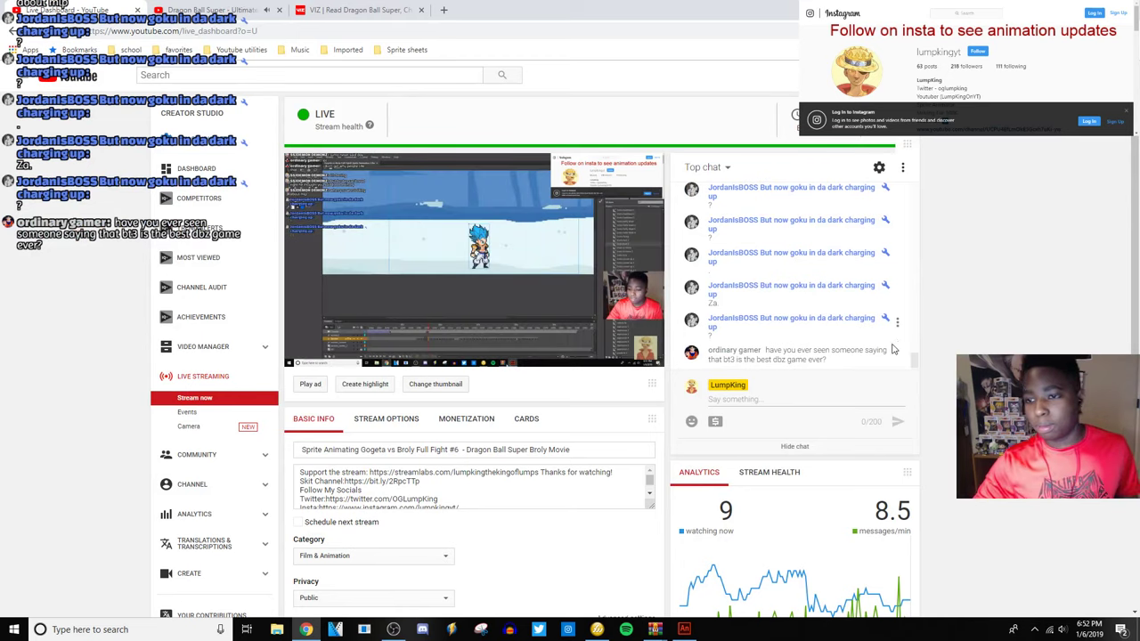
pyautogui.scroll(2, 859, 347)
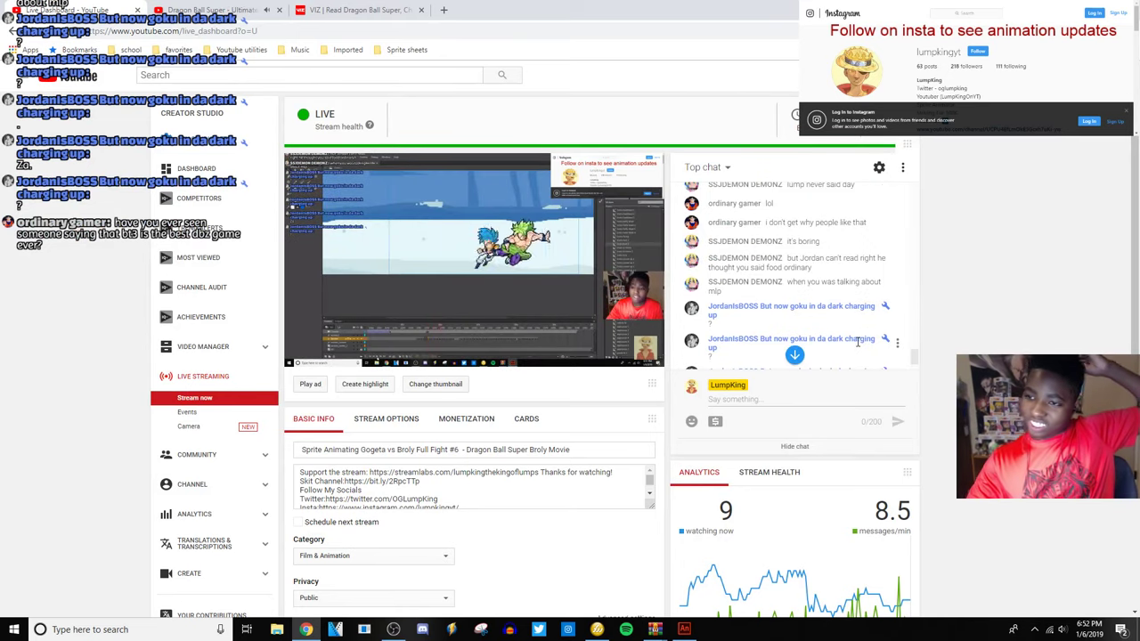
pyautogui.scroll(-3, 854, 342)
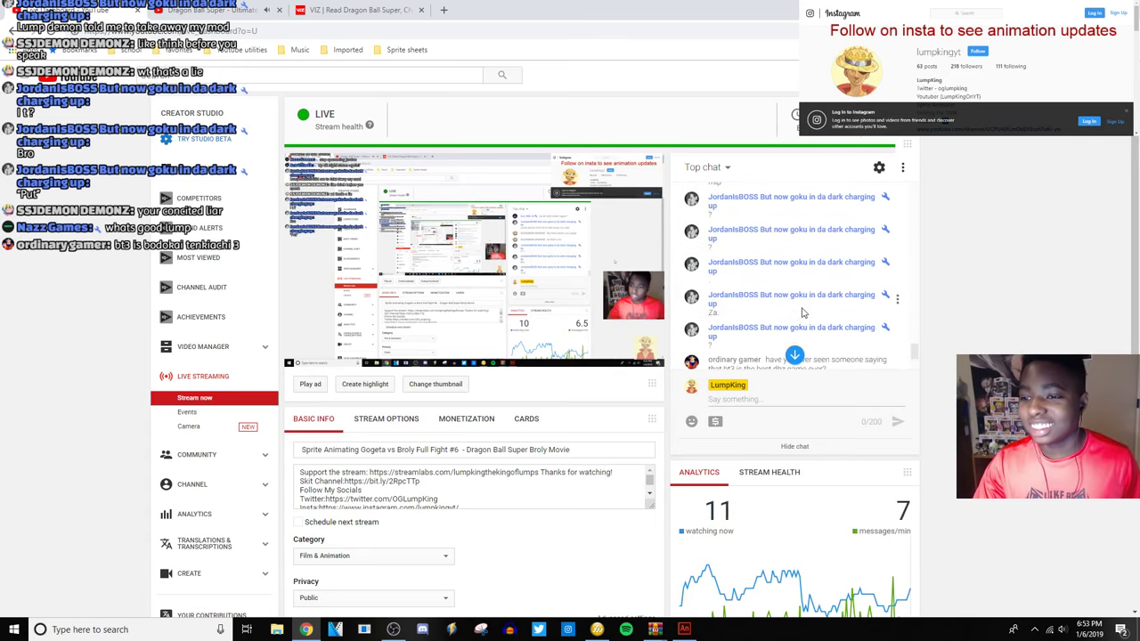
pyautogui.scroll(1, 801, 311)
pyautogui.scroll(-3, 806, 303)
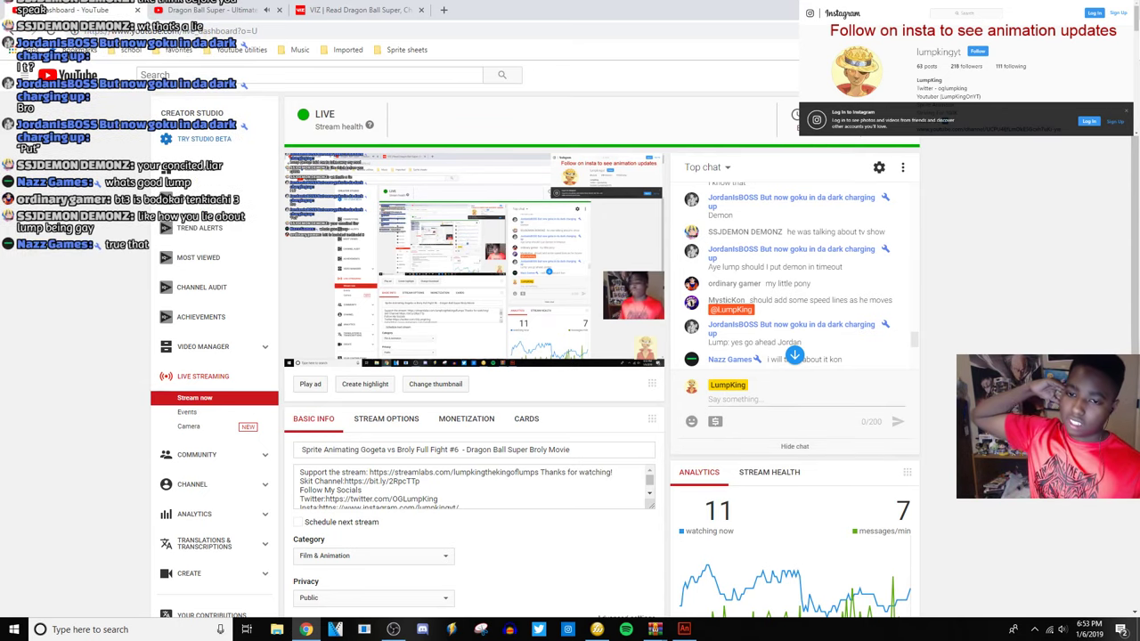
pyautogui.moveTo(595, 313)
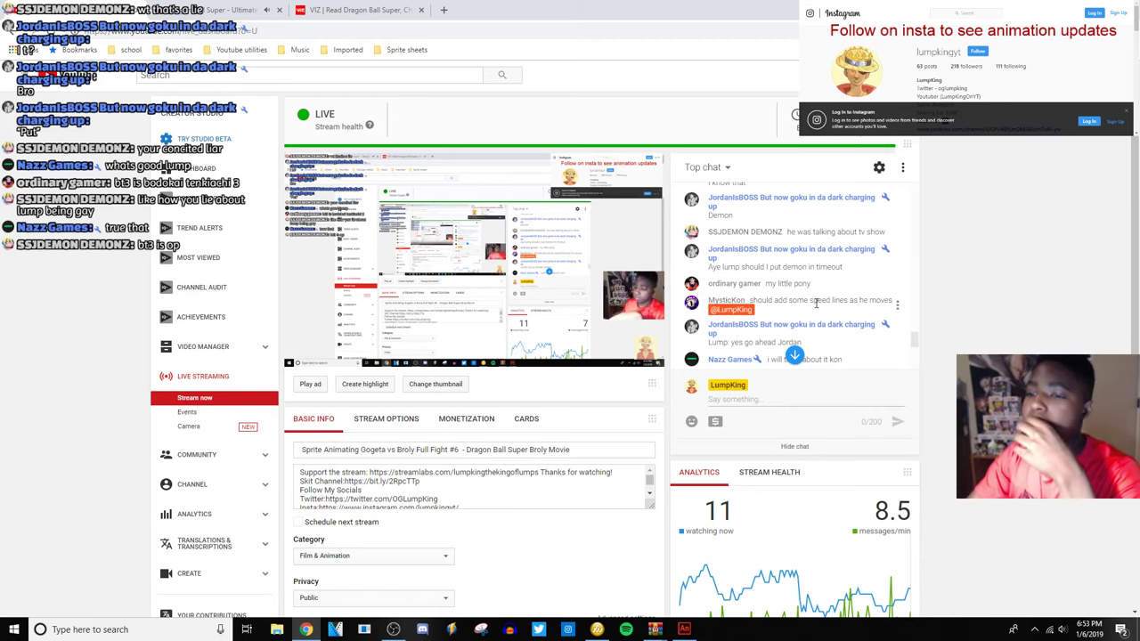
pyautogui.scroll(4, 820, 307)
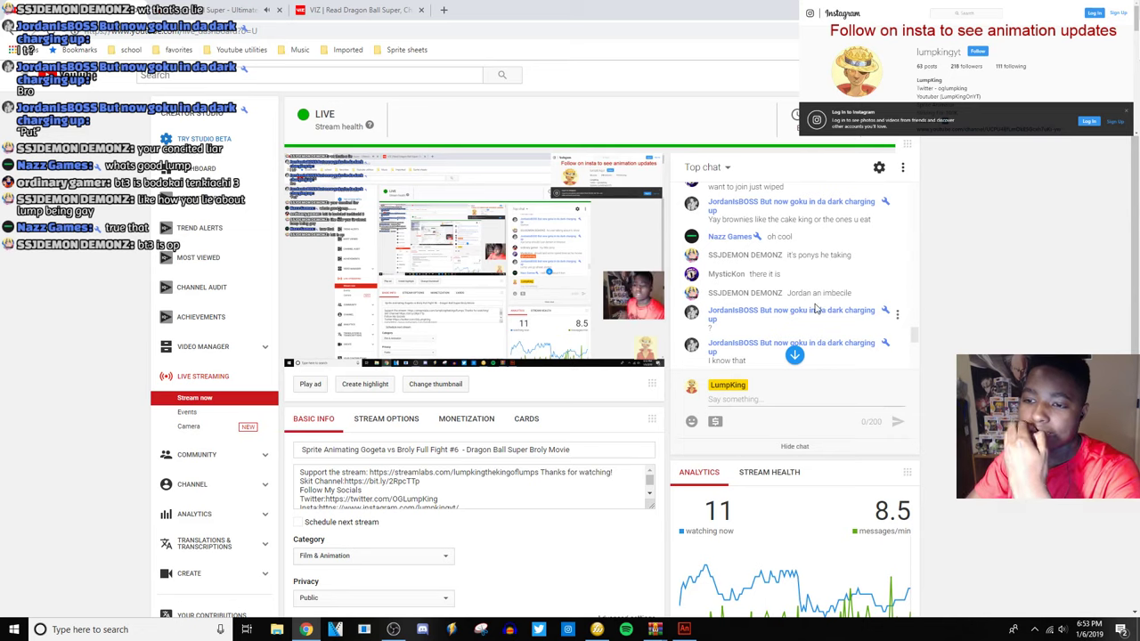
pyautogui.scroll(3, 814, 307)
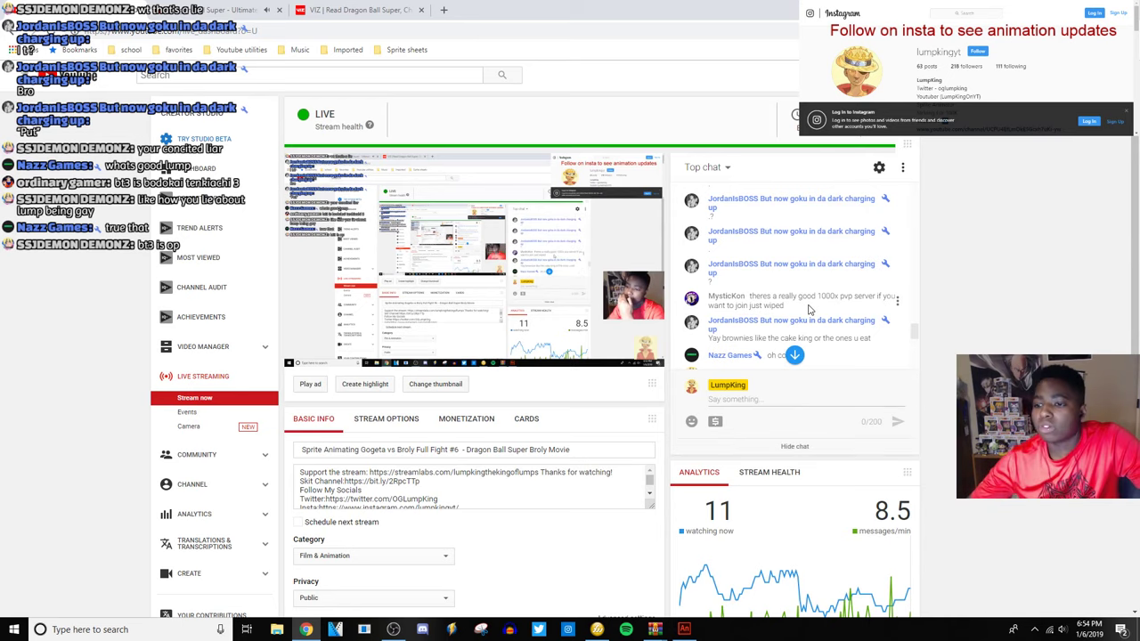
pyautogui.scroll(2, 810, 308)
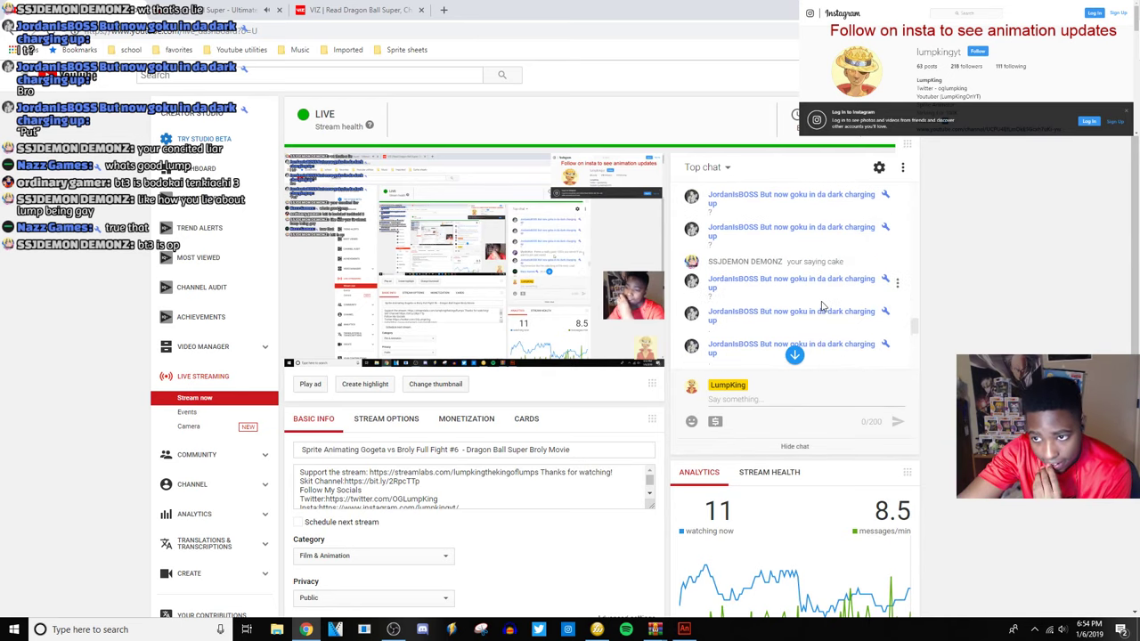
pyautogui.scroll(1, 822, 305)
pyautogui.scroll(-4, 822, 305)
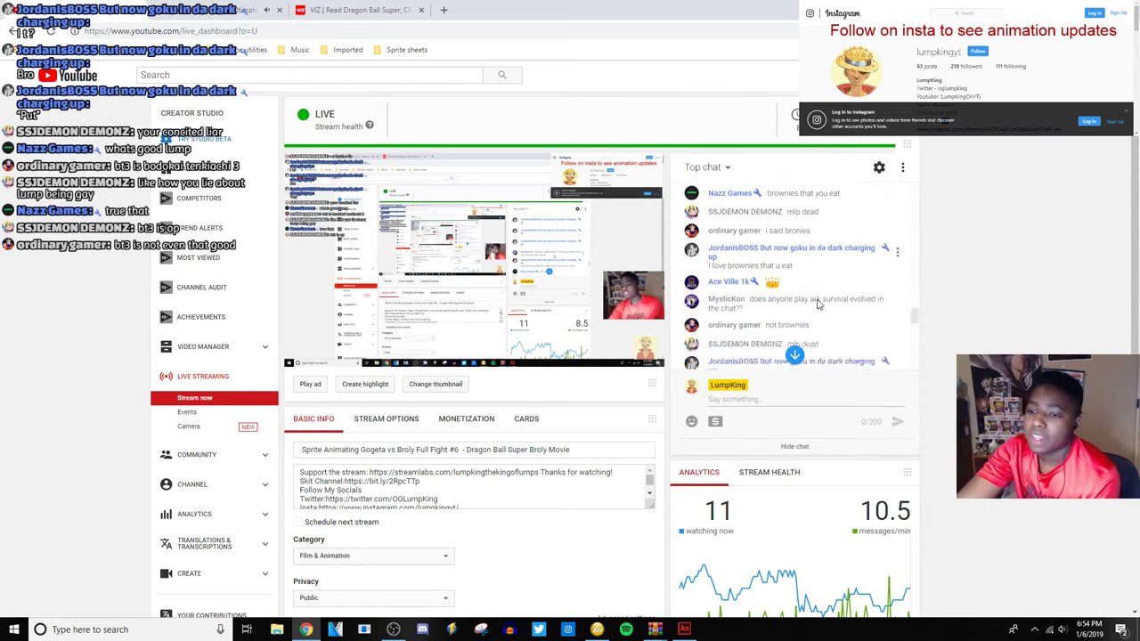
pyautogui.scroll(-2, 818, 307)
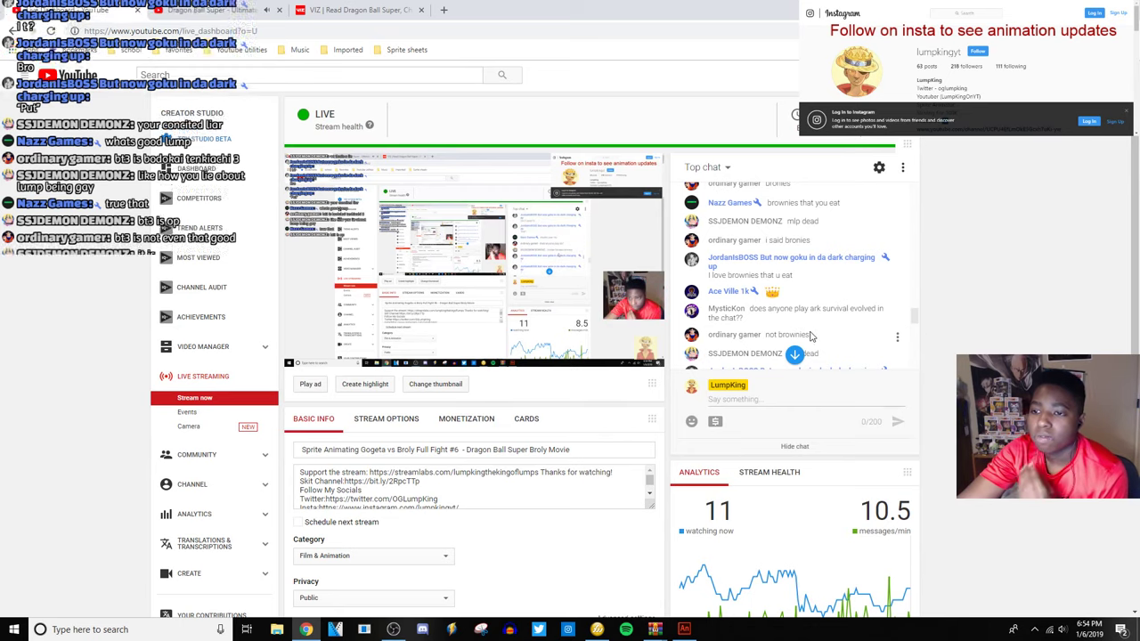
pyautogui.scroll(2, 810, 330)
pyautogui.scroll(-3, 820, 328)
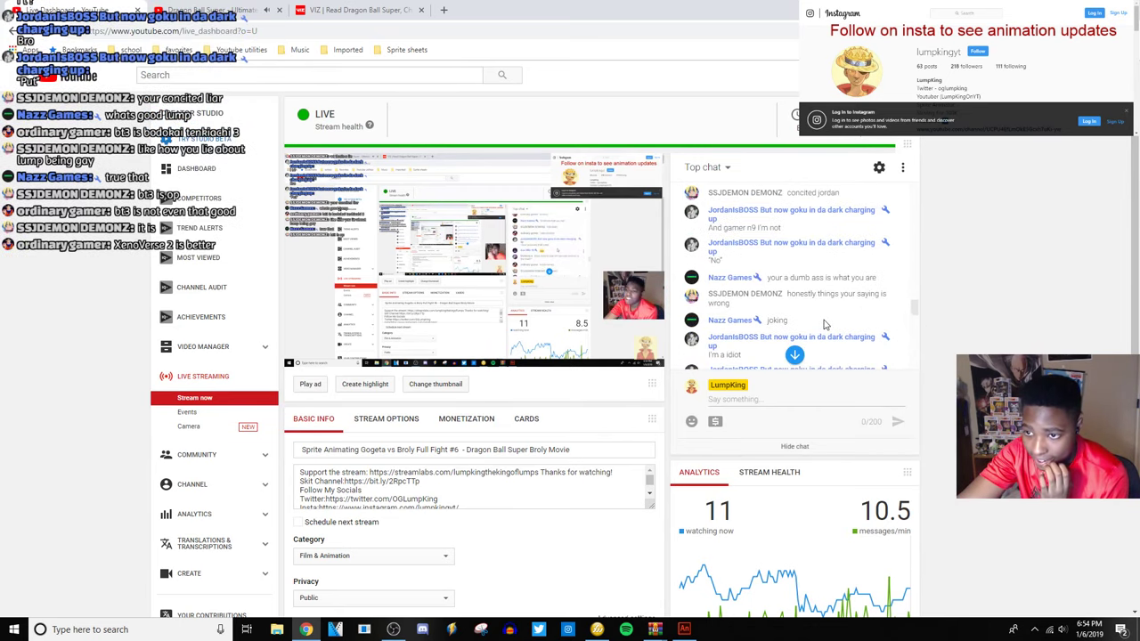
# Read the newest messages in the live stream's chat.
pyautogui.scroll(-5, 824, 323)
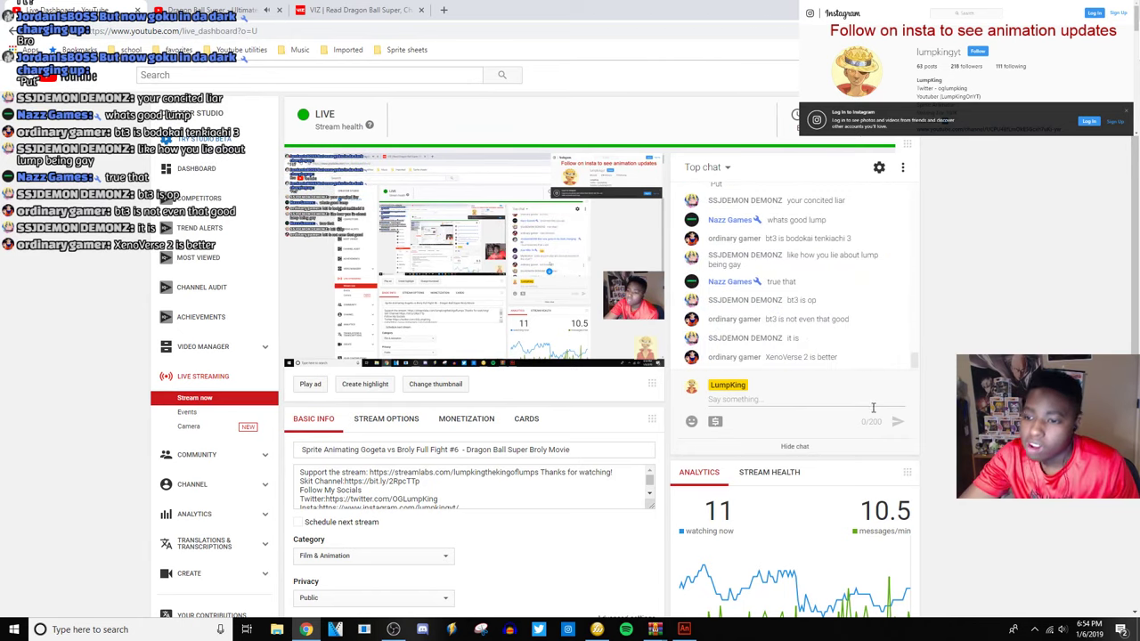
pyautogui.scroll(3, 795, 333)
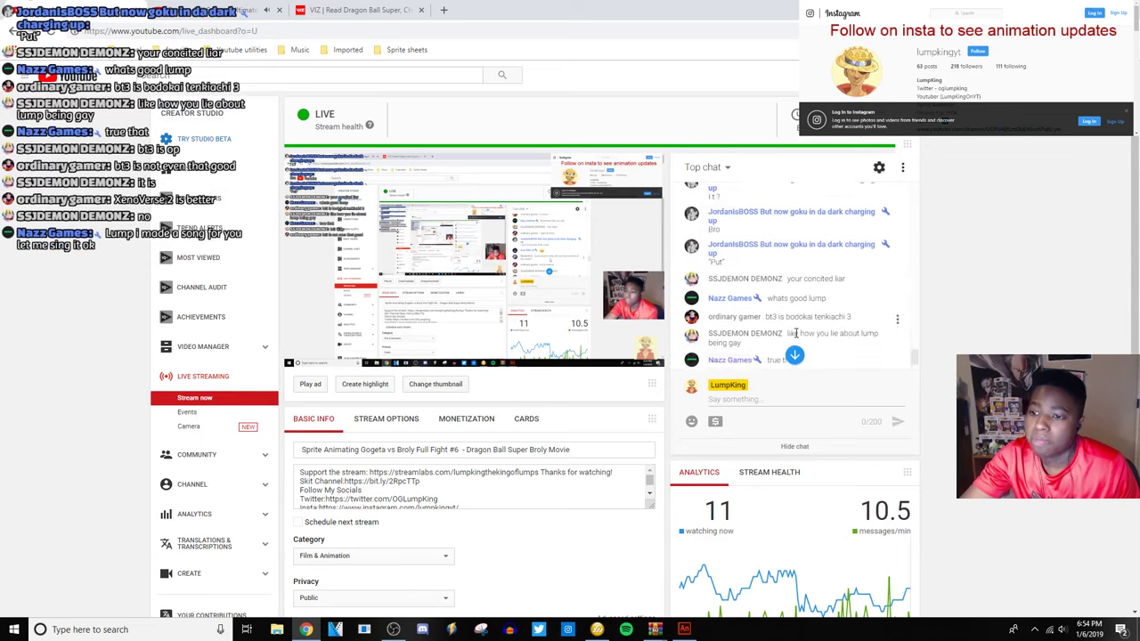
pyautogui.scroll(-3, 795, 333)
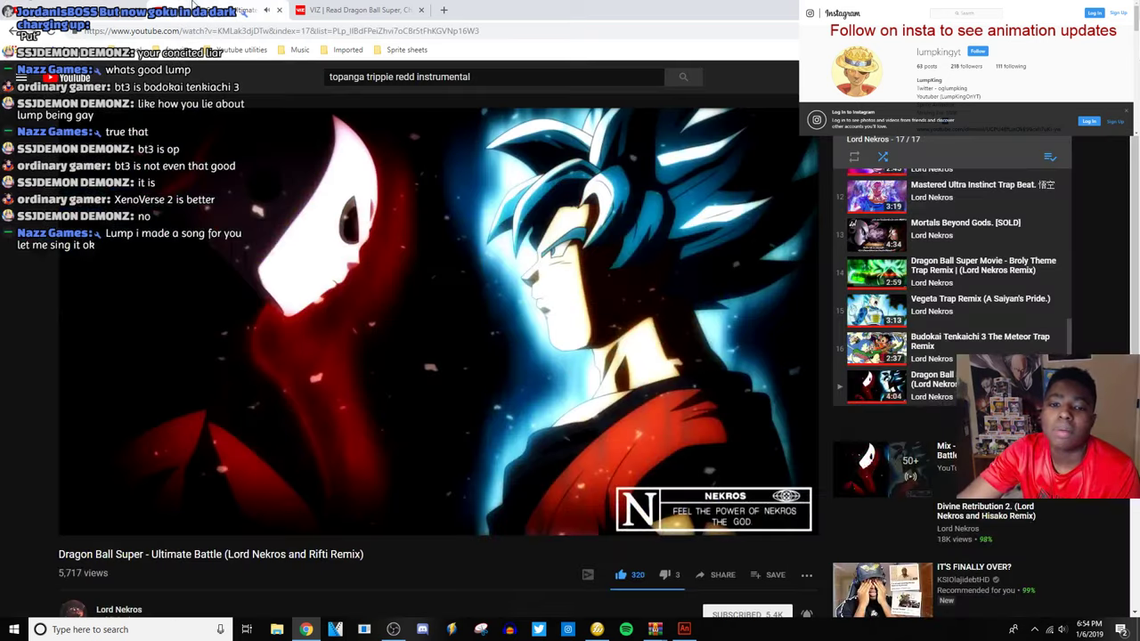
# Pause the Dragon Ball Super - Ultimate Battle remix and return to the live dashboard's chat.
pyautogui.hotkey('ctrl', 'Tab')
pyautogui.click(258, 300)
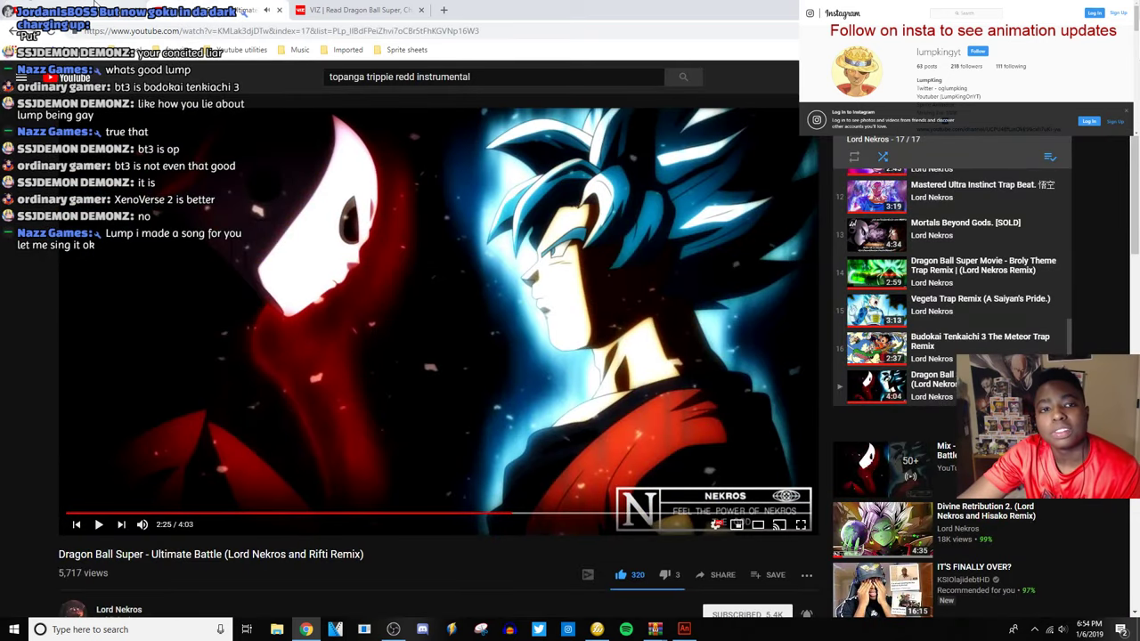
pyautogui.click(94, 6)
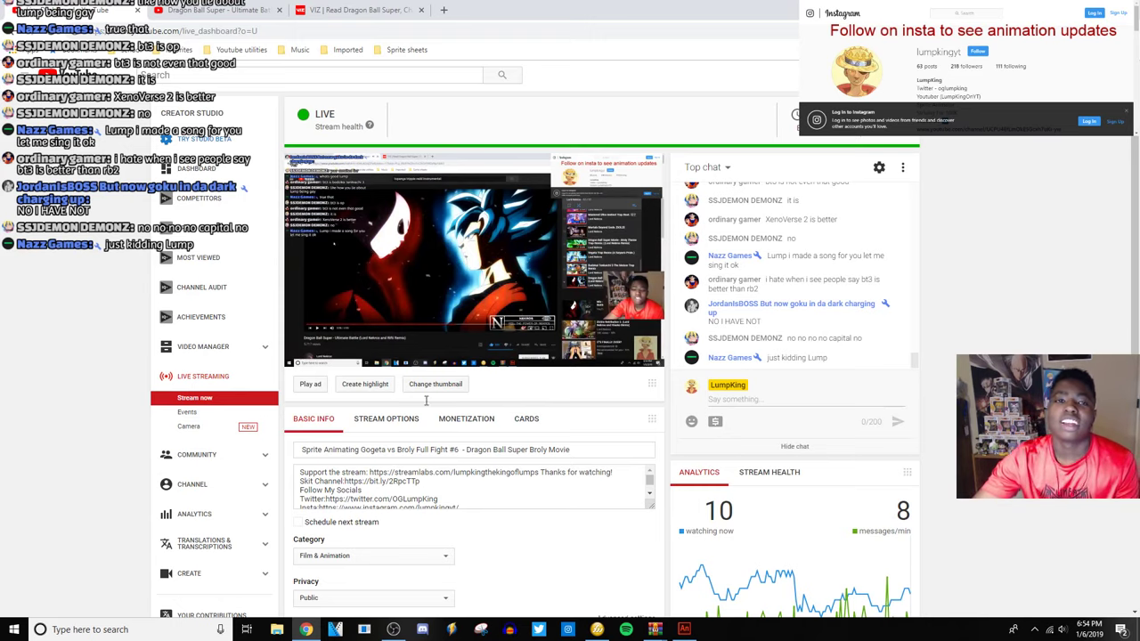
# Open the Best Anime Remixes playlist from the YouTube video page and start playing it shuffled.
pyautogui.click(254, 9)
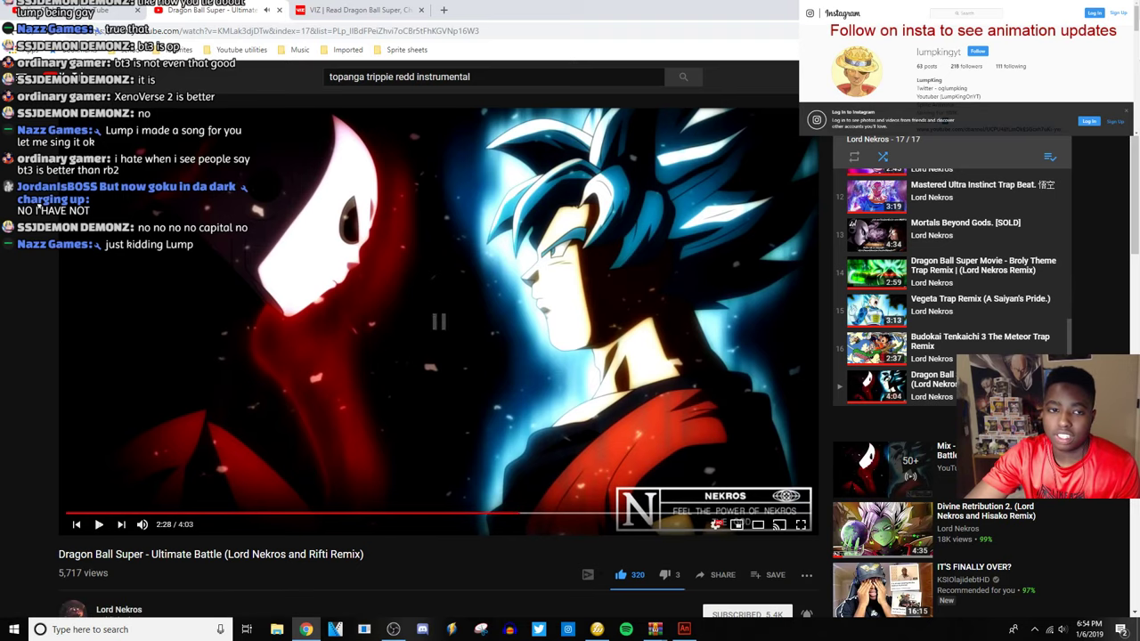
pyautogui.click(30, 84)
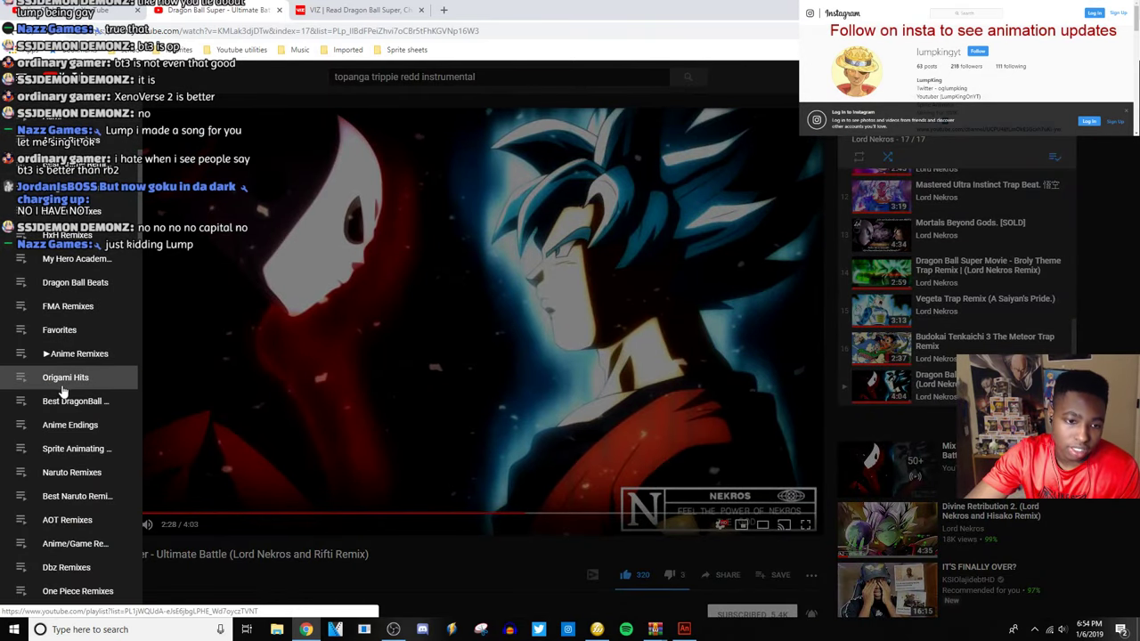
pyautogui.scroll(3, 84, 280)
pyautogui.click(92, 283)
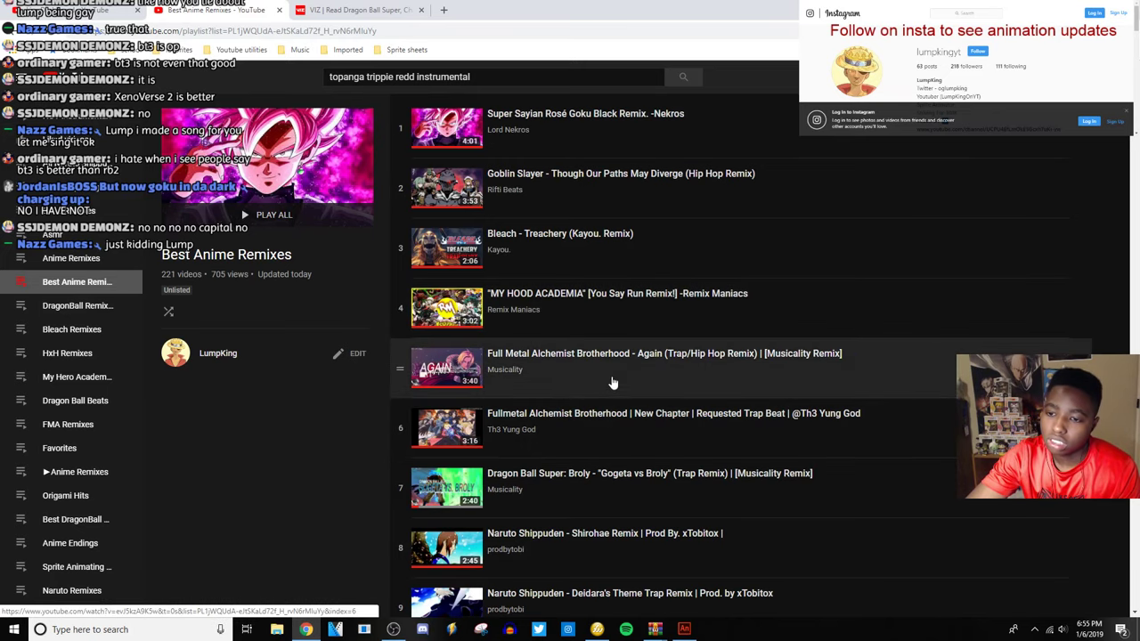
pyautogui.scroll(-1, 621, 386)
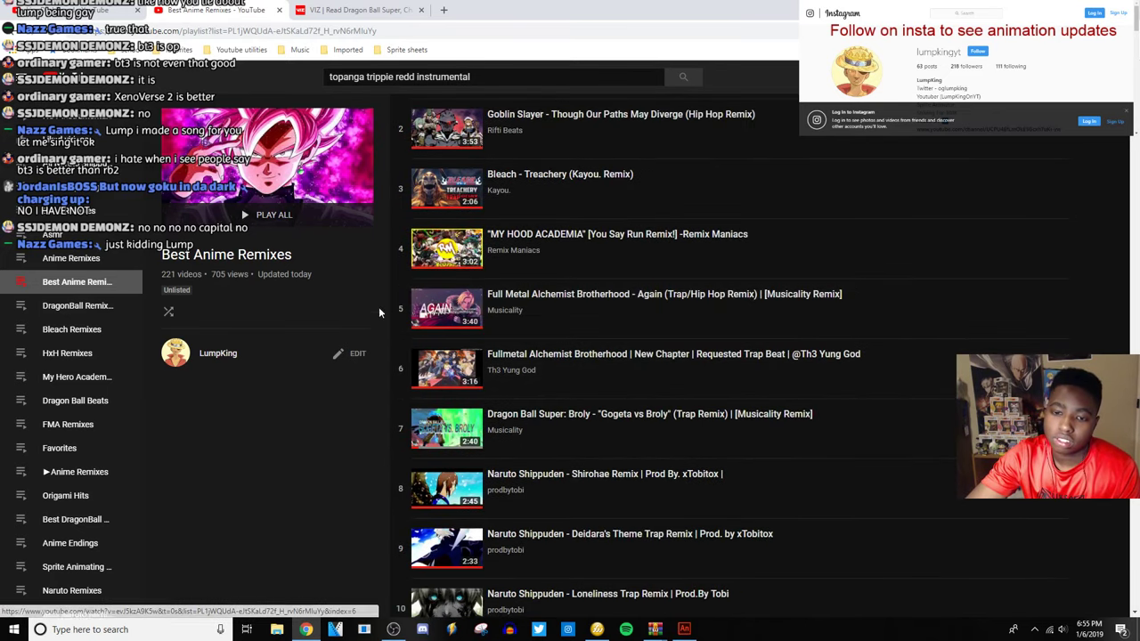
pyautogui.click(174, 322)
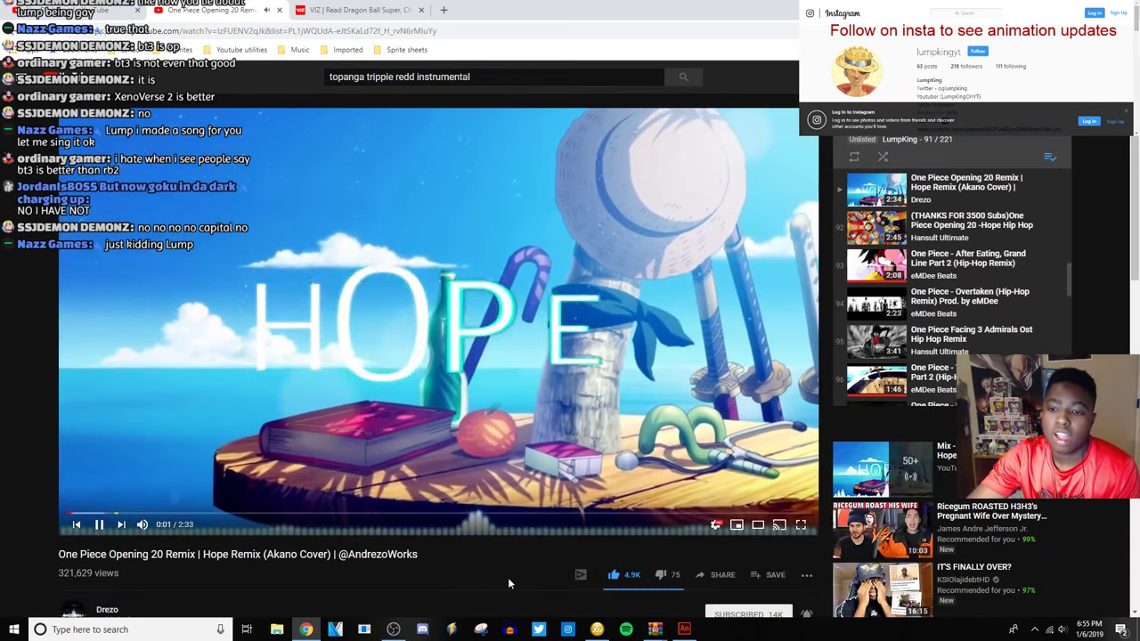
# Skip ahead two videos in the playlist to One Piece - After Eating, Grand Line Part 2.
pyautogui.scroll(-1, 128, 538)
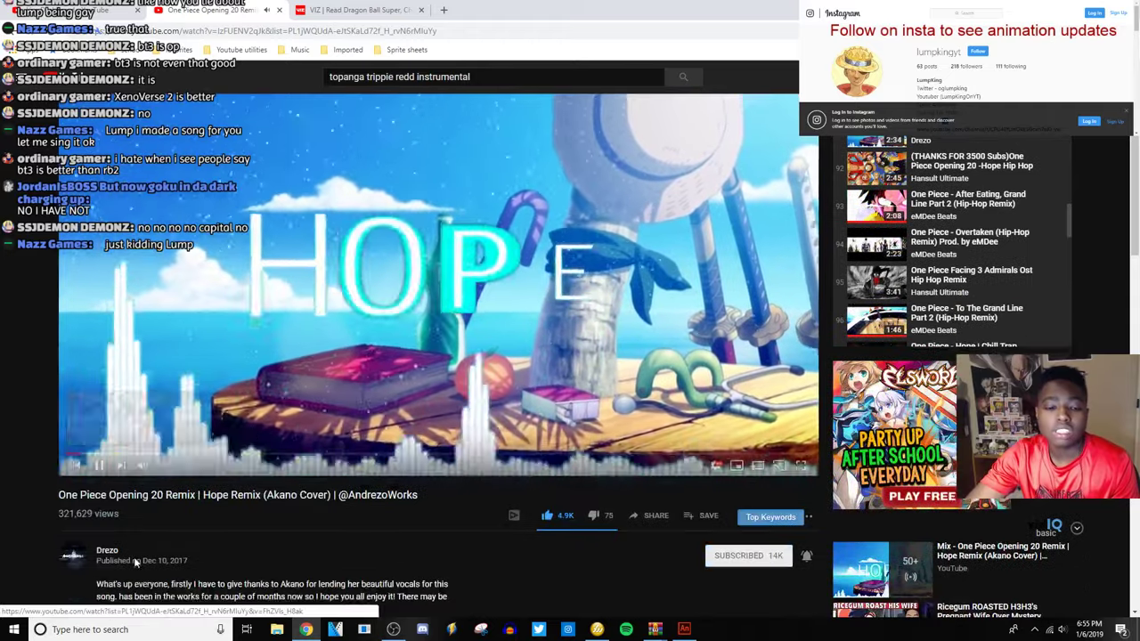
pyautogui.click(119, 465)
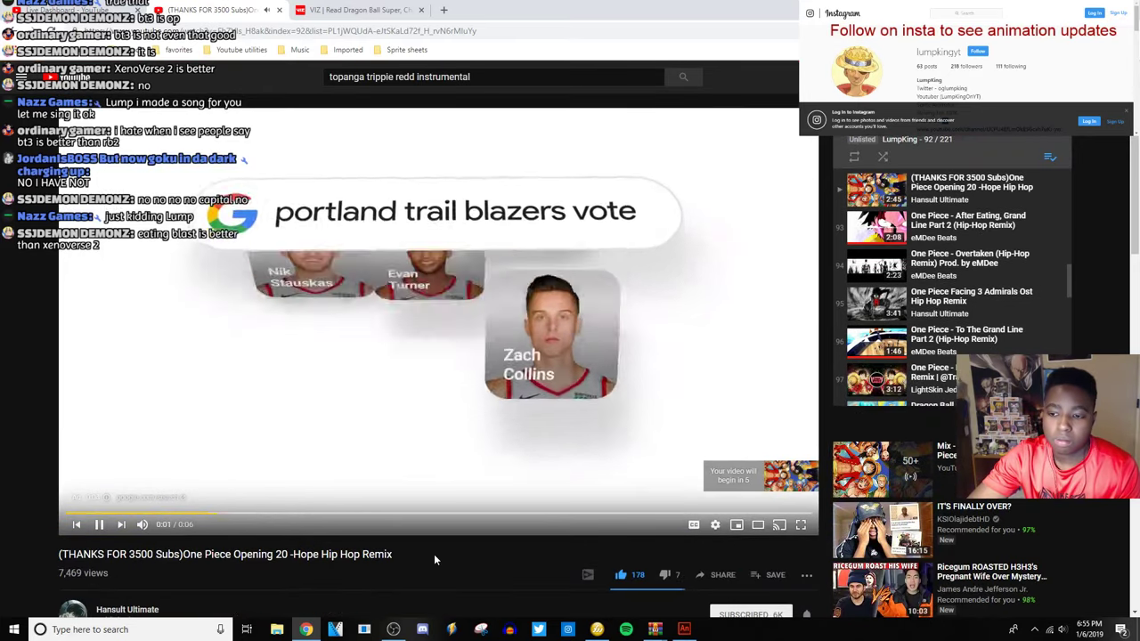
pyautogui.scroll(-1, 427, 556)
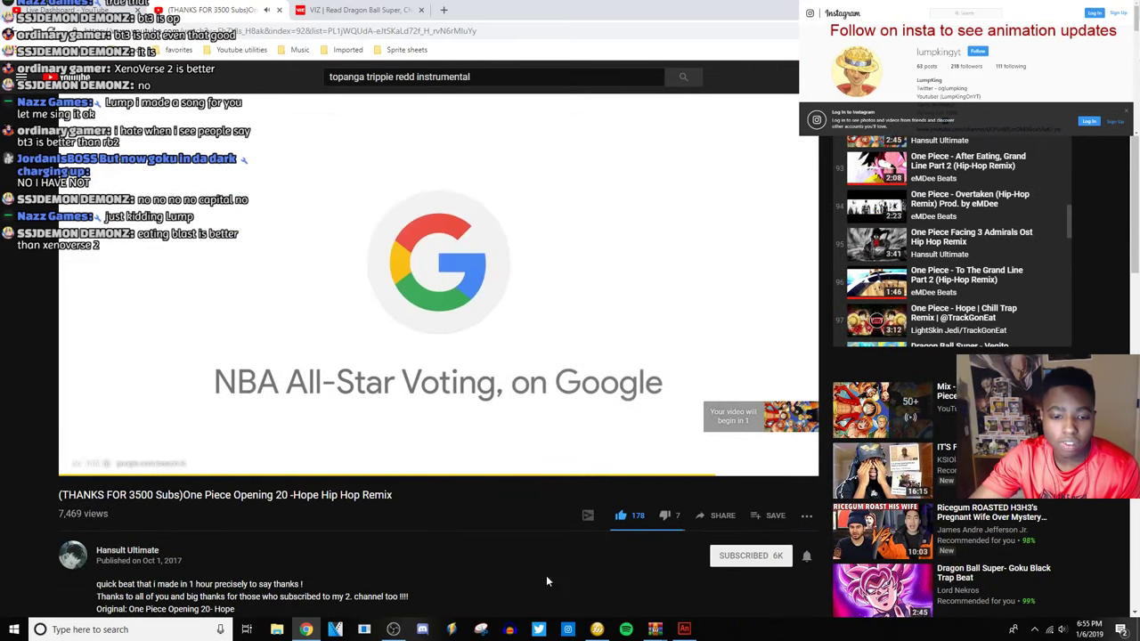
pyautogui.scroll(1, 561, 578)
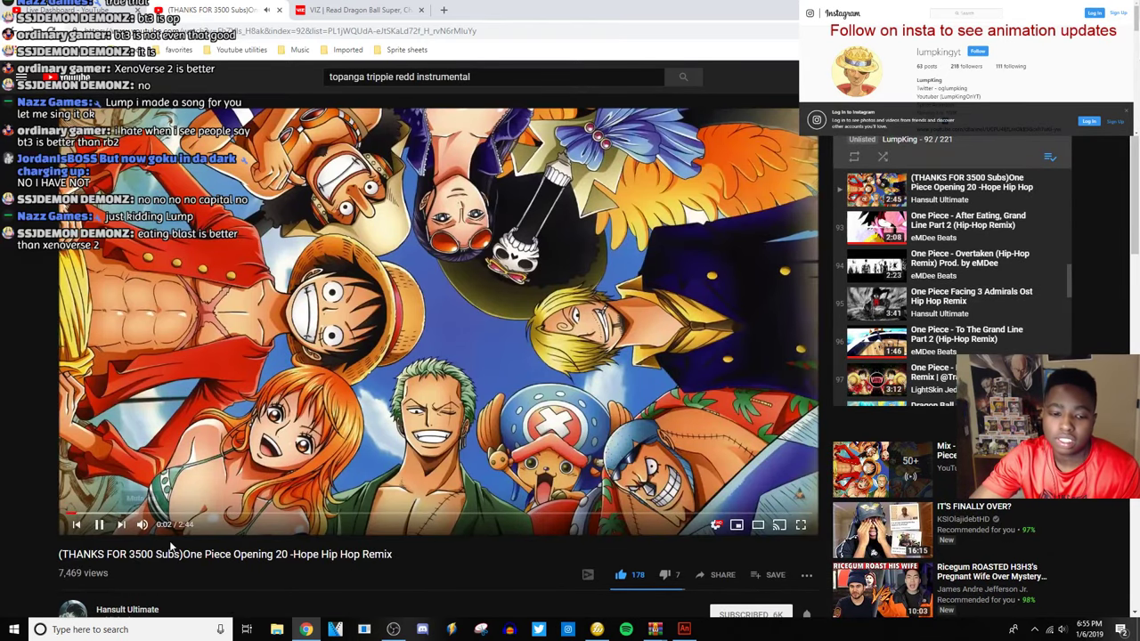
pyautogui.click(122, 524)
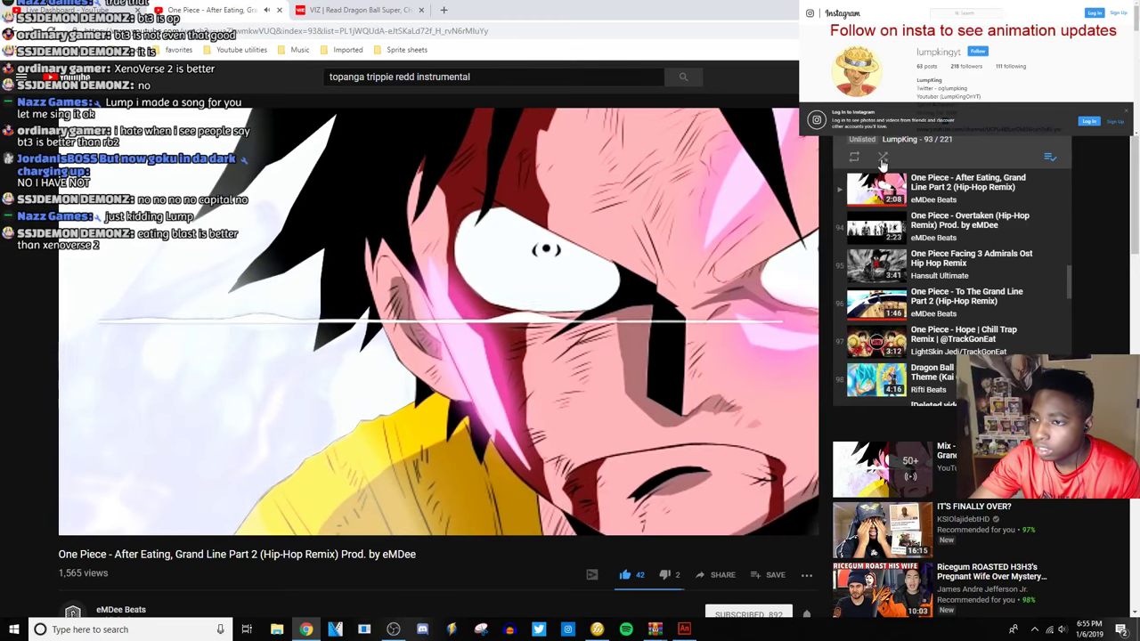
# Turn on shuffle for the playlist, sample the next video, and go back to the One Piece remix.
pyautogui.click(882, 158)
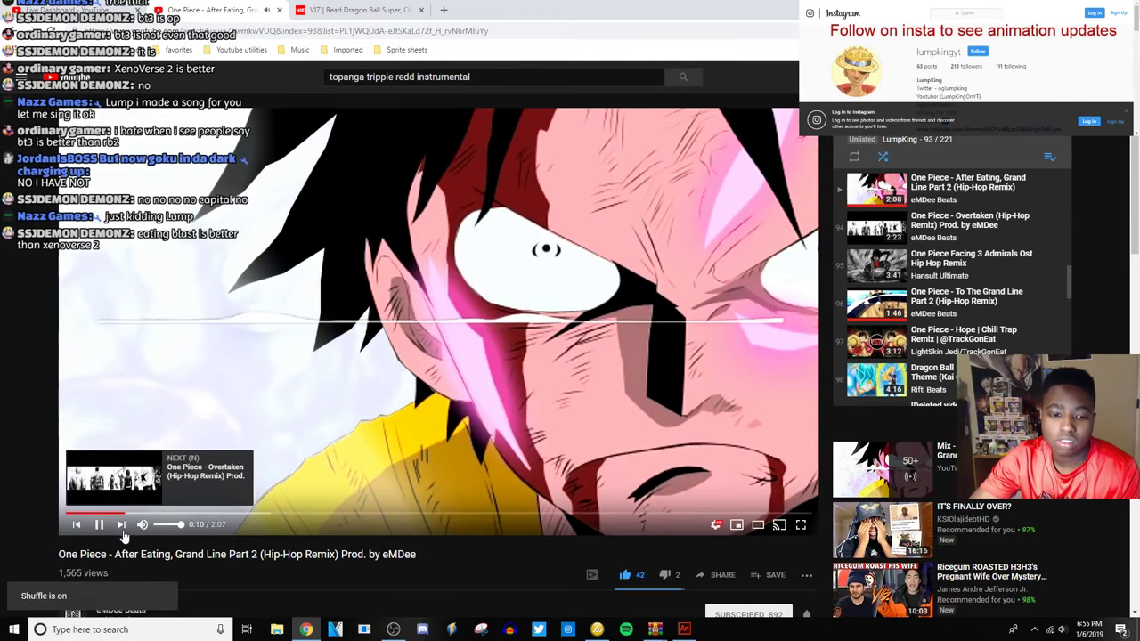
pyautogui.click(124, 537)
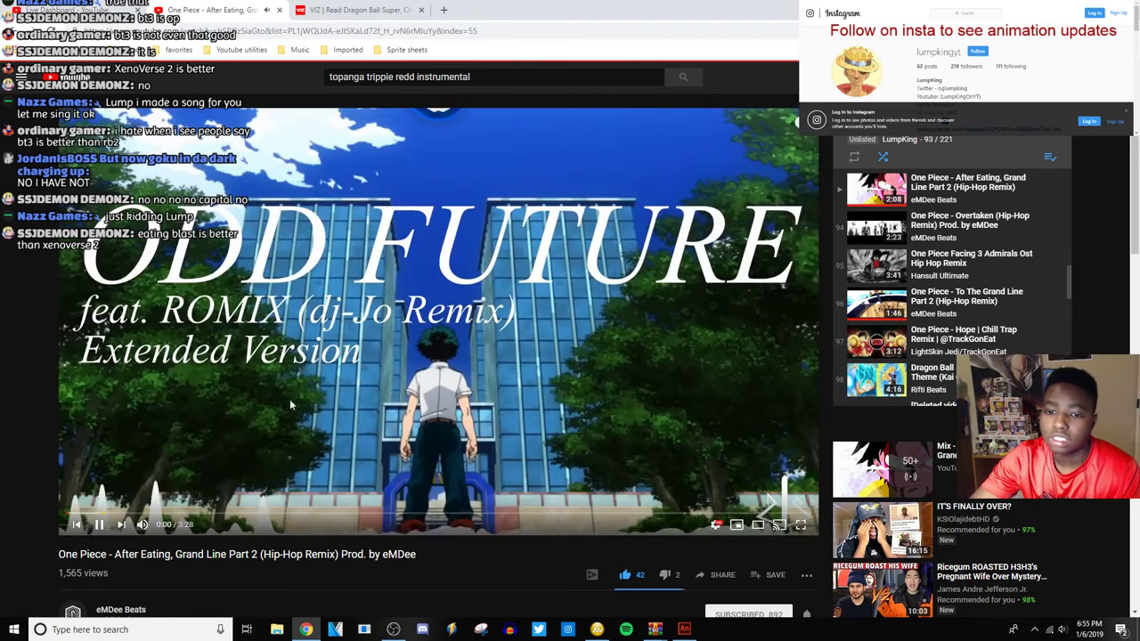
pyautogui.click(76, 530)
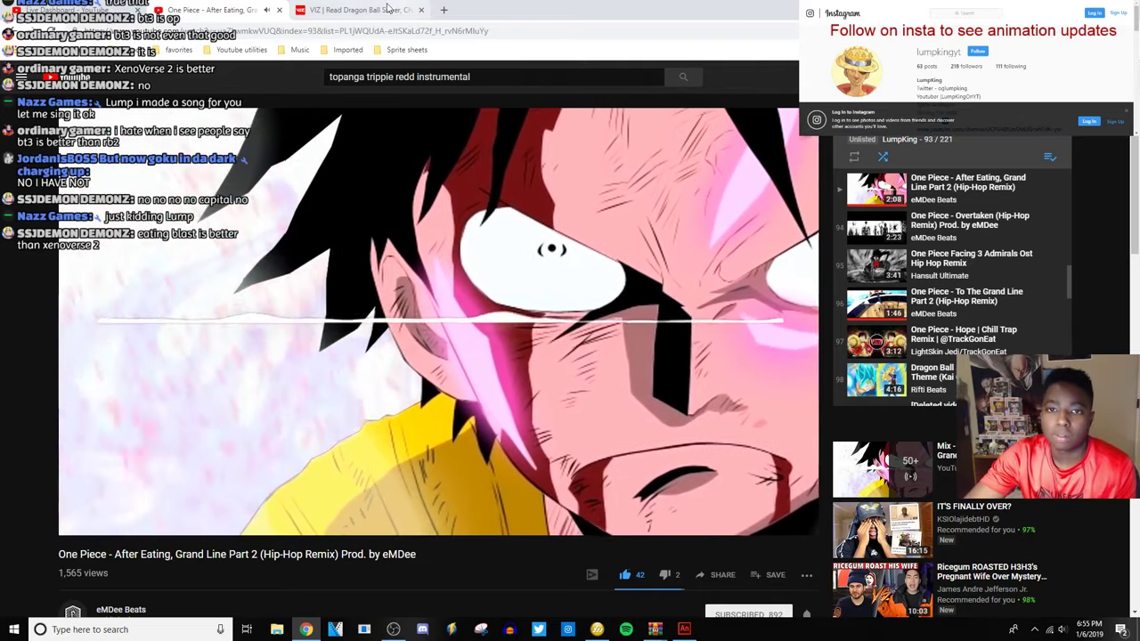
# Check the live dashboard's chat and switch to the fight animation in Animate.
pyautogui.hotkey('ctrl', '1')
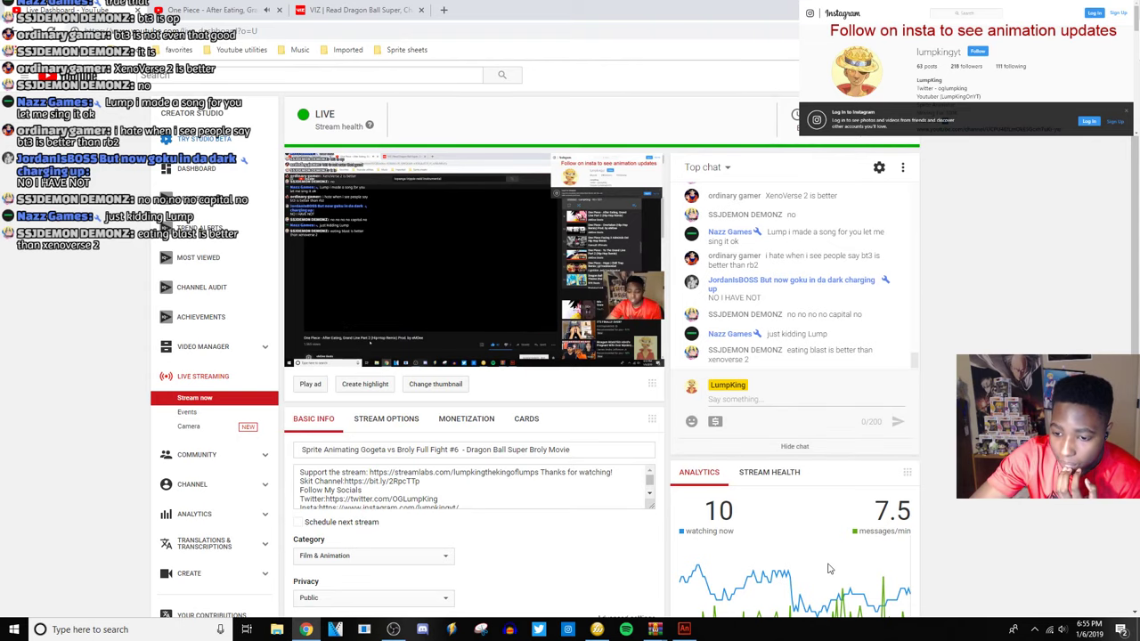
pyautogui.click(684, 630)
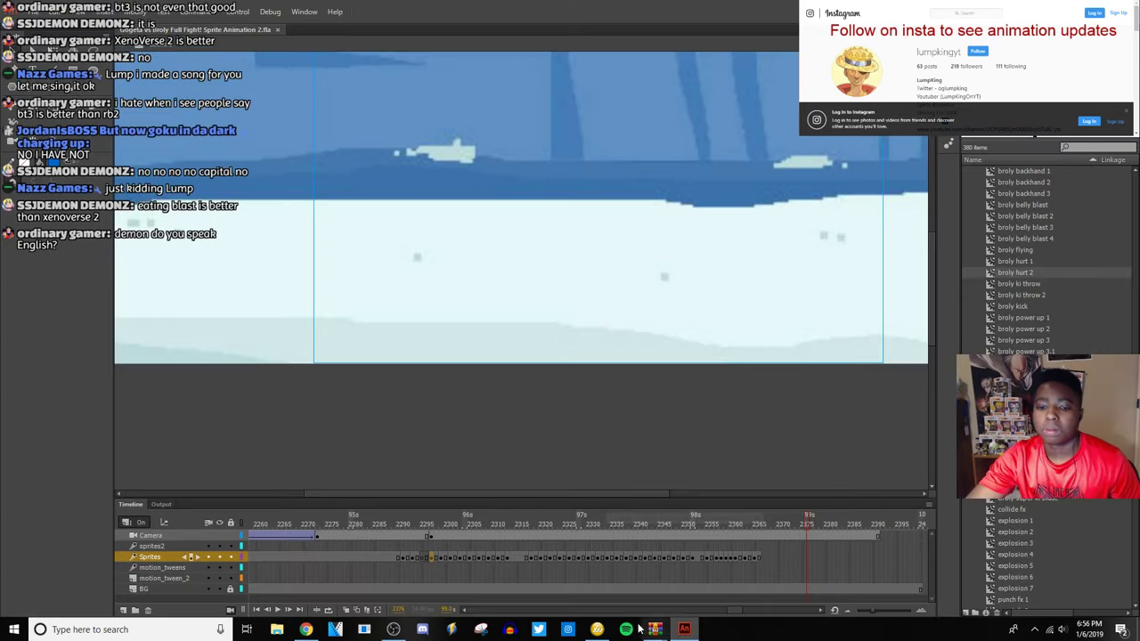
# Switch back to Chrome and restart the One Piece - After Eating remix from the beginning.
pyautogui.click(305, 629)
pyautogui.click(214, 10)
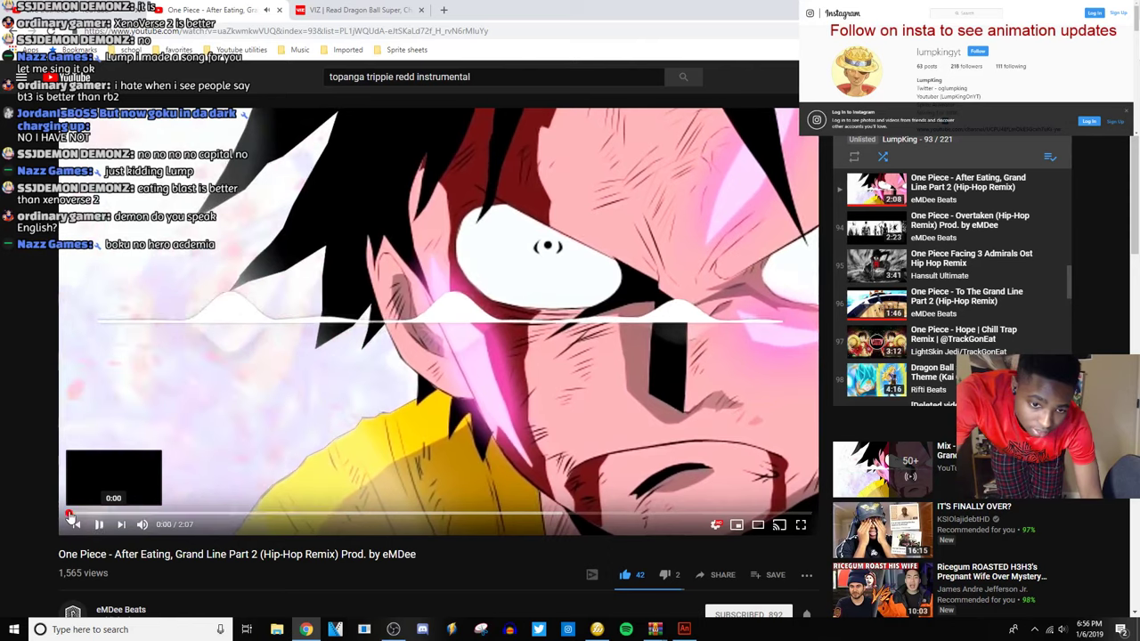
pyautogui.click(71, 514)
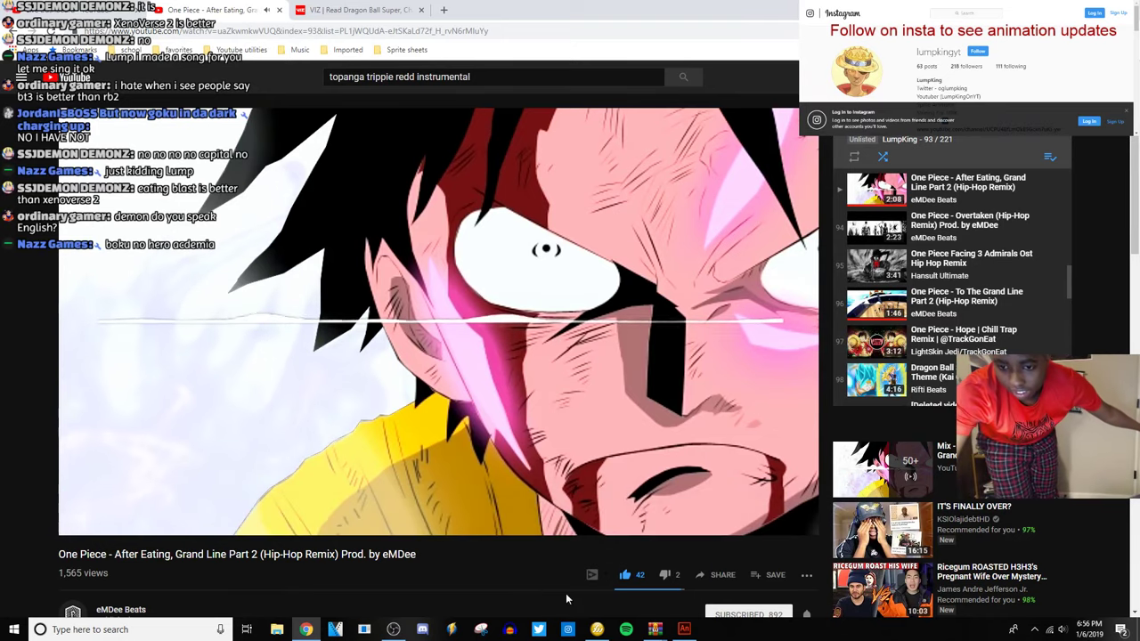
# Switch to OBS to view the stream's audio mixer.
pyautogui.click(392, 630)
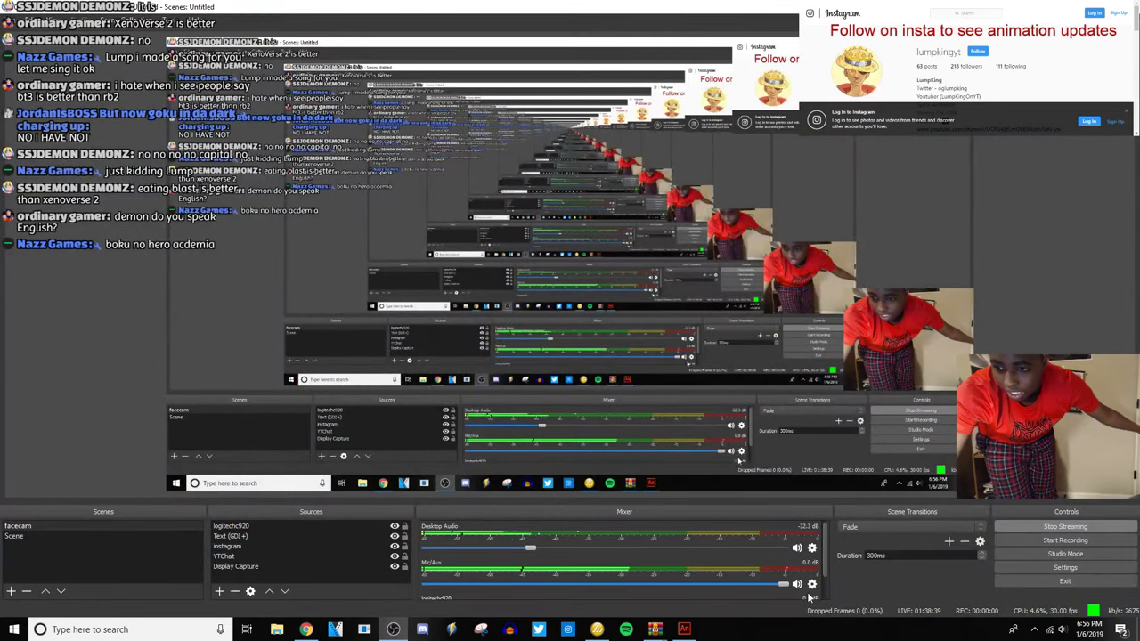